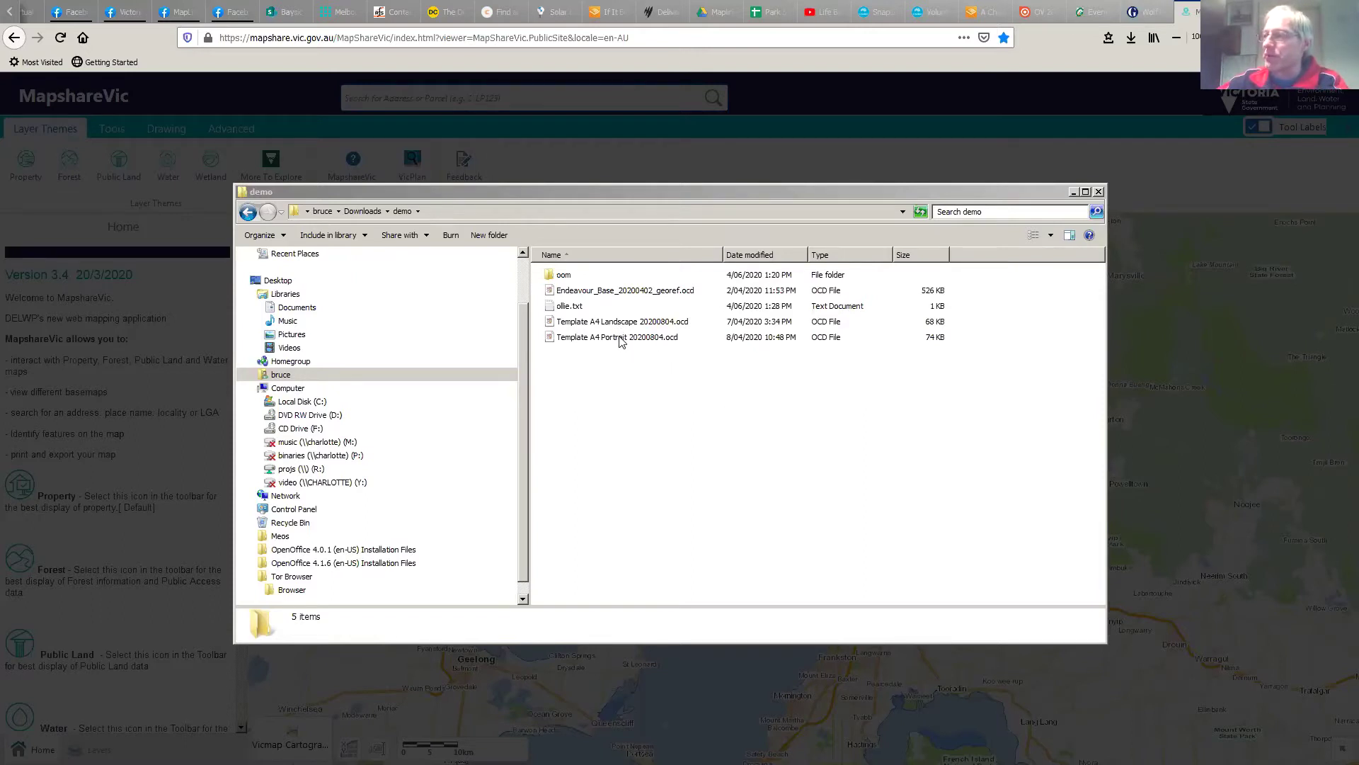
Step: Open Template A4 Portrait 20200804.ocd, load Endeavour_Base_20200402_georef.ocd from the demo folder as a template, and show the whole map
double_click(623, 339)
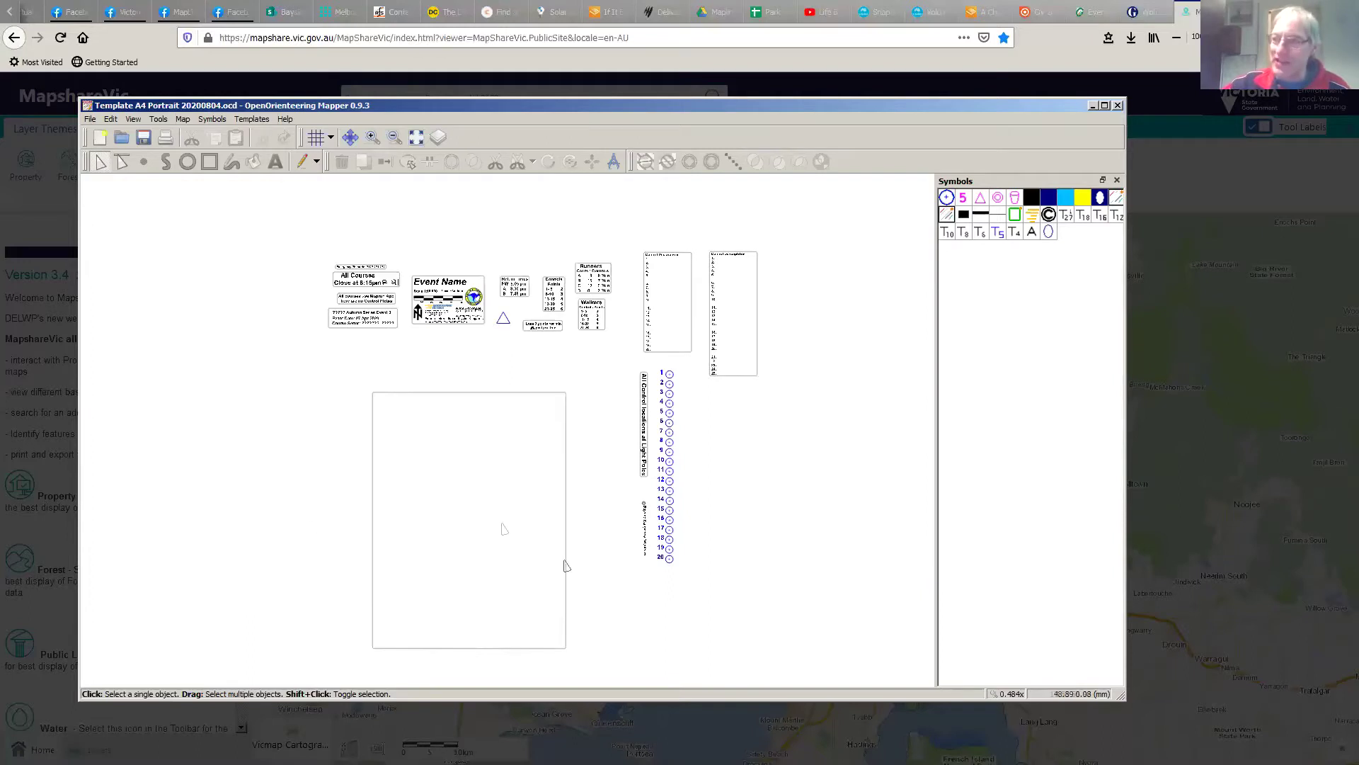
left_click(259, 121)
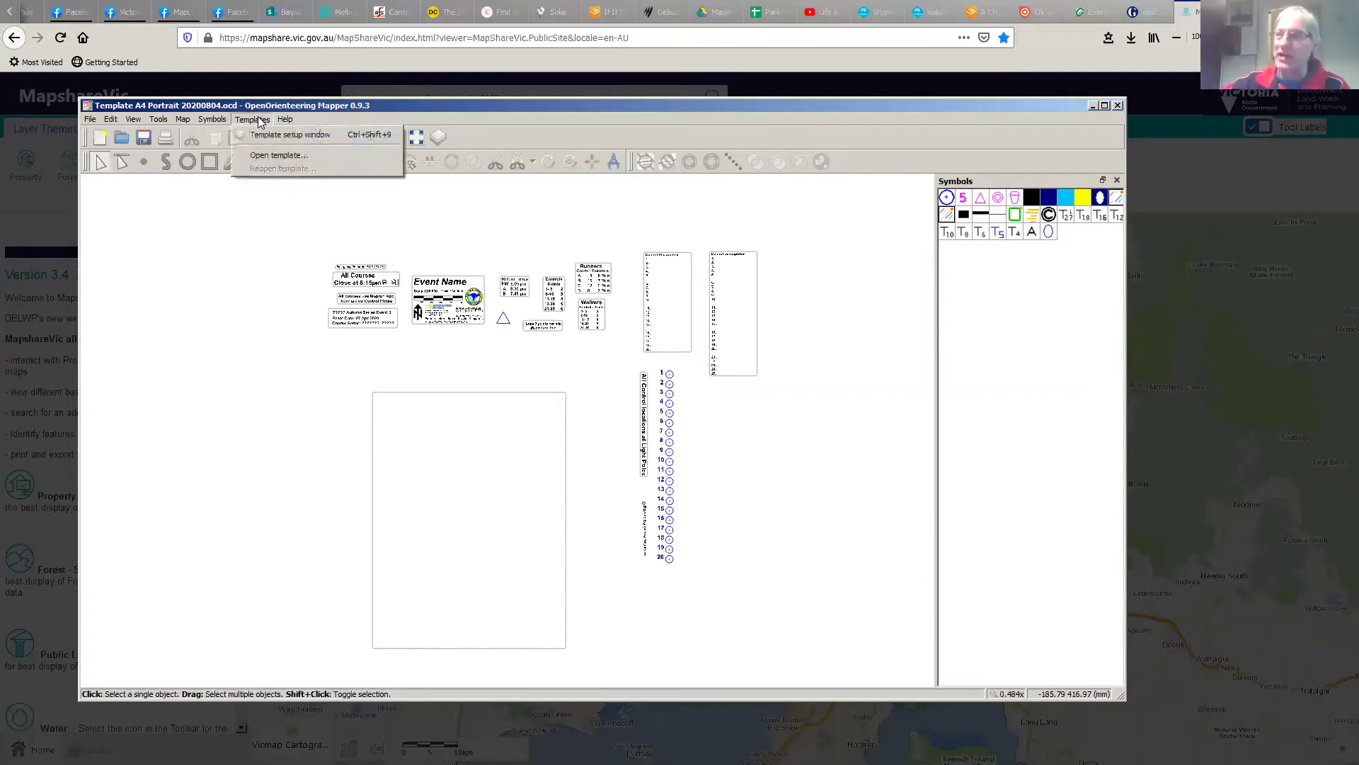
left_click(272, 155)
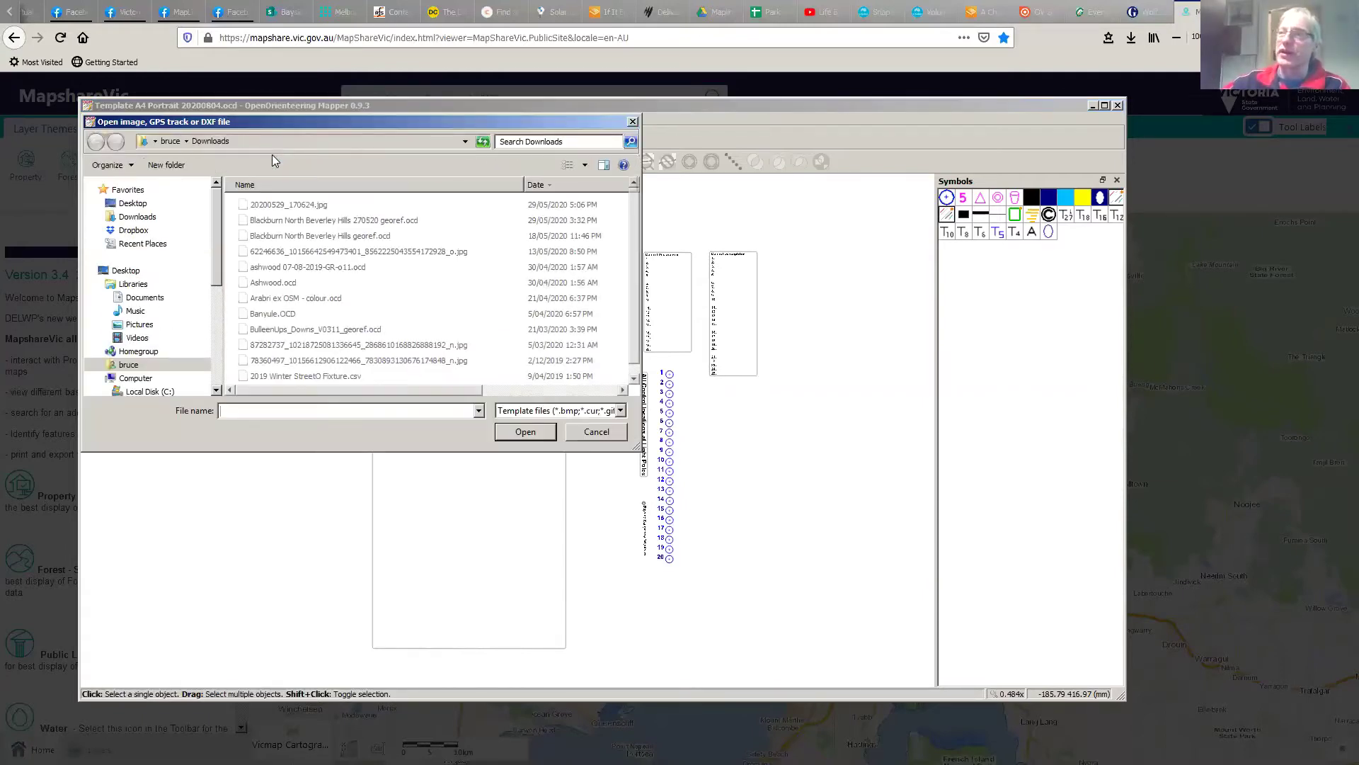
double_click(265, 207)
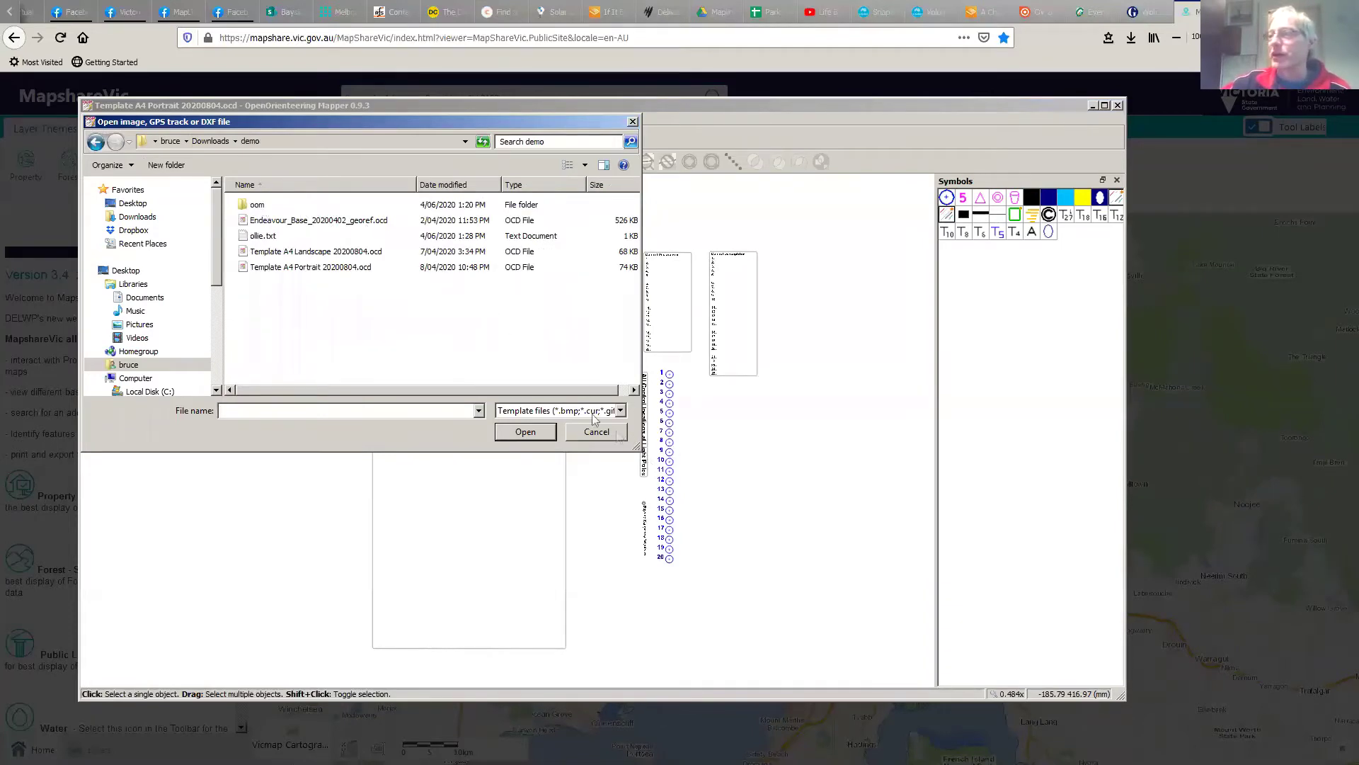
double_click(281, 225)
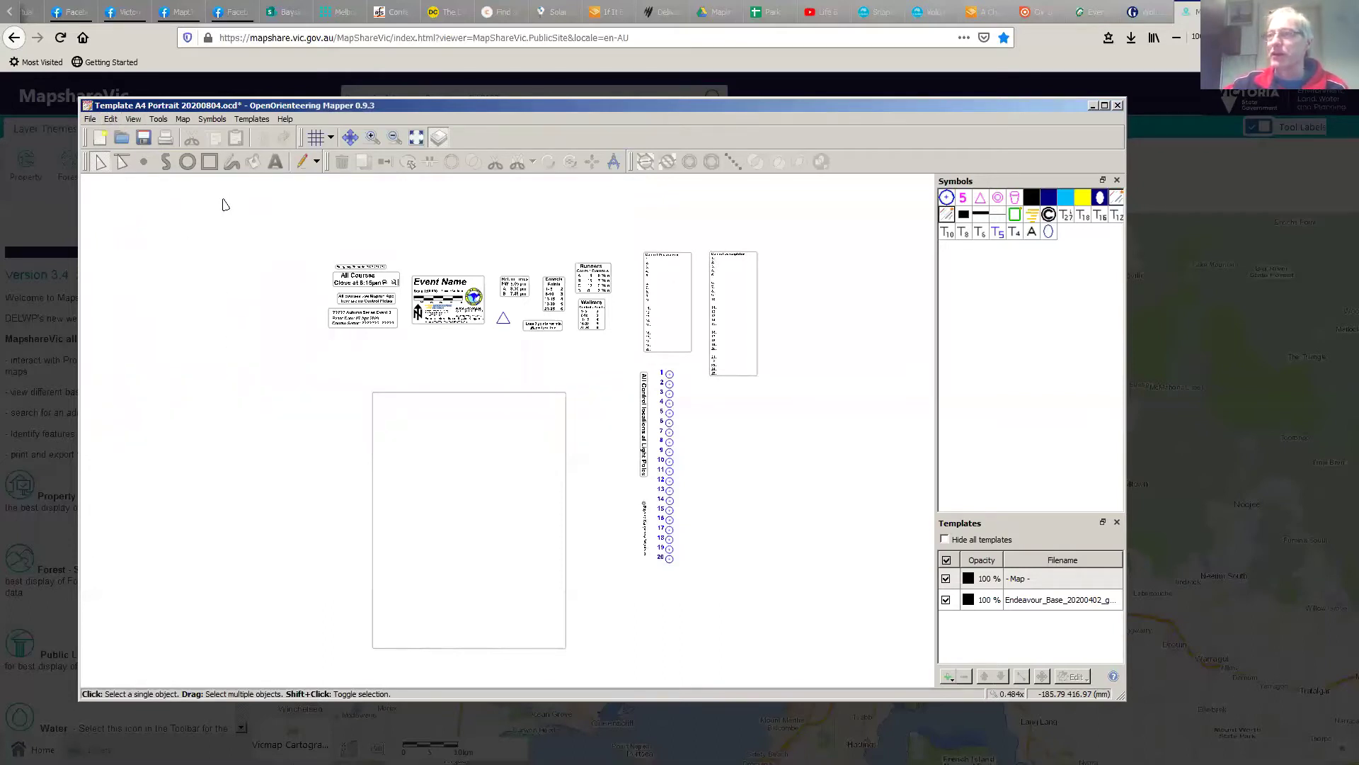
left_click(134, 119)
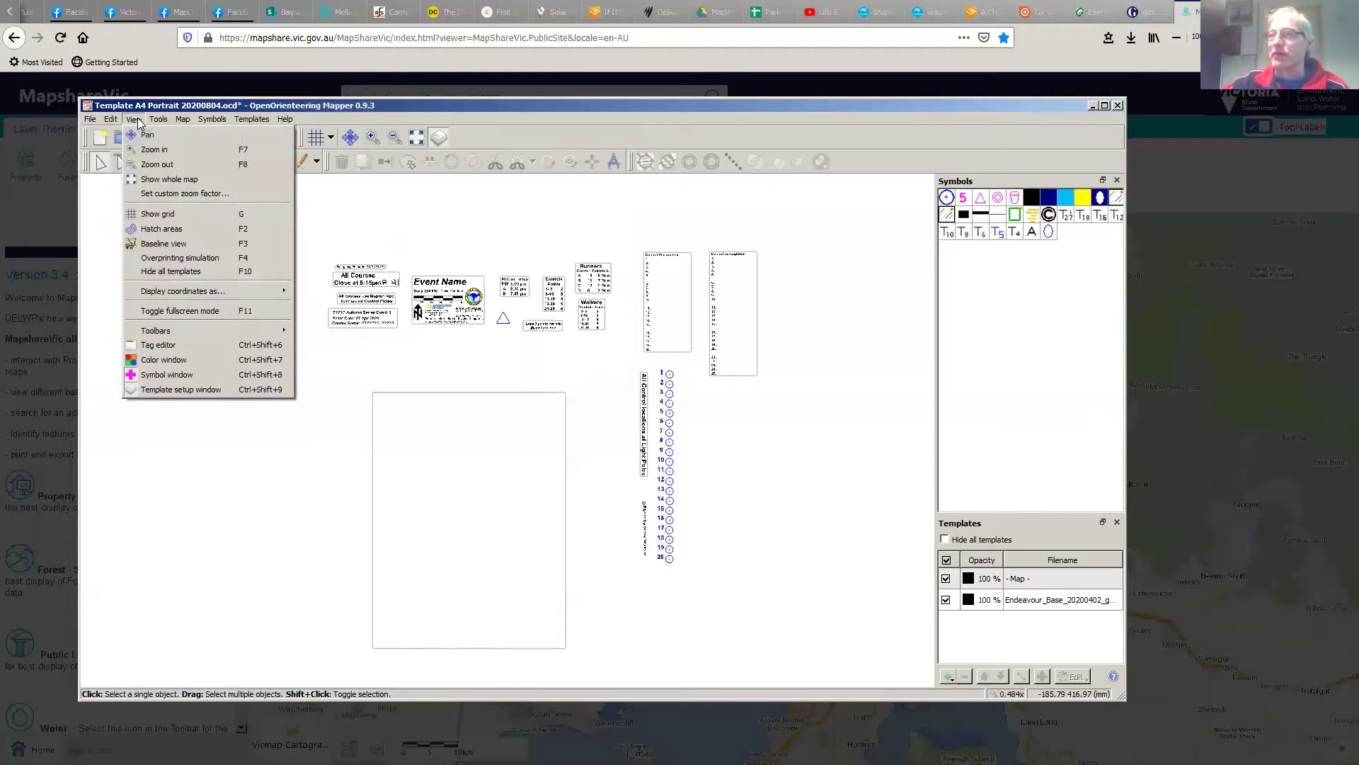
left_click(168, 180)
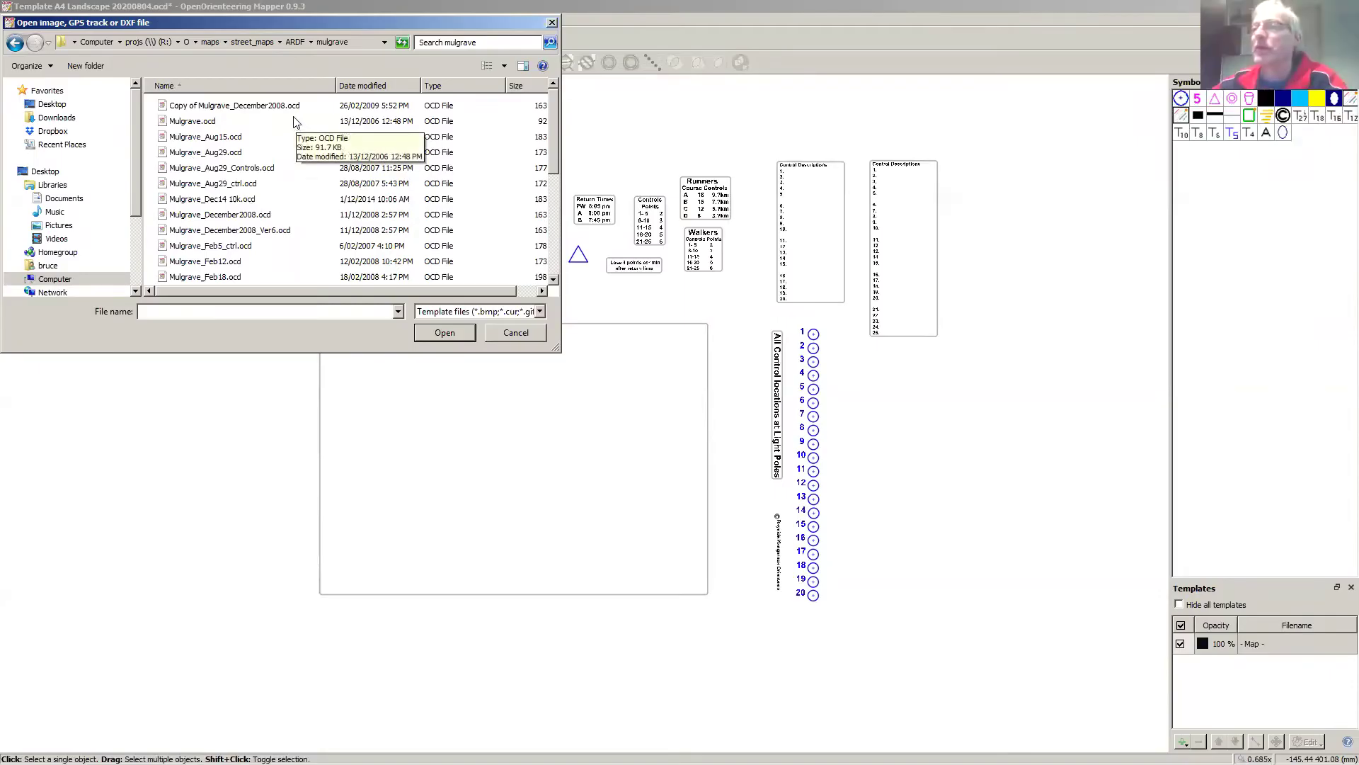
Step: Load Mulgrave.ocd from the mulgrave folder as a template beneath the A4 landscape layout
double_click(186, 122)
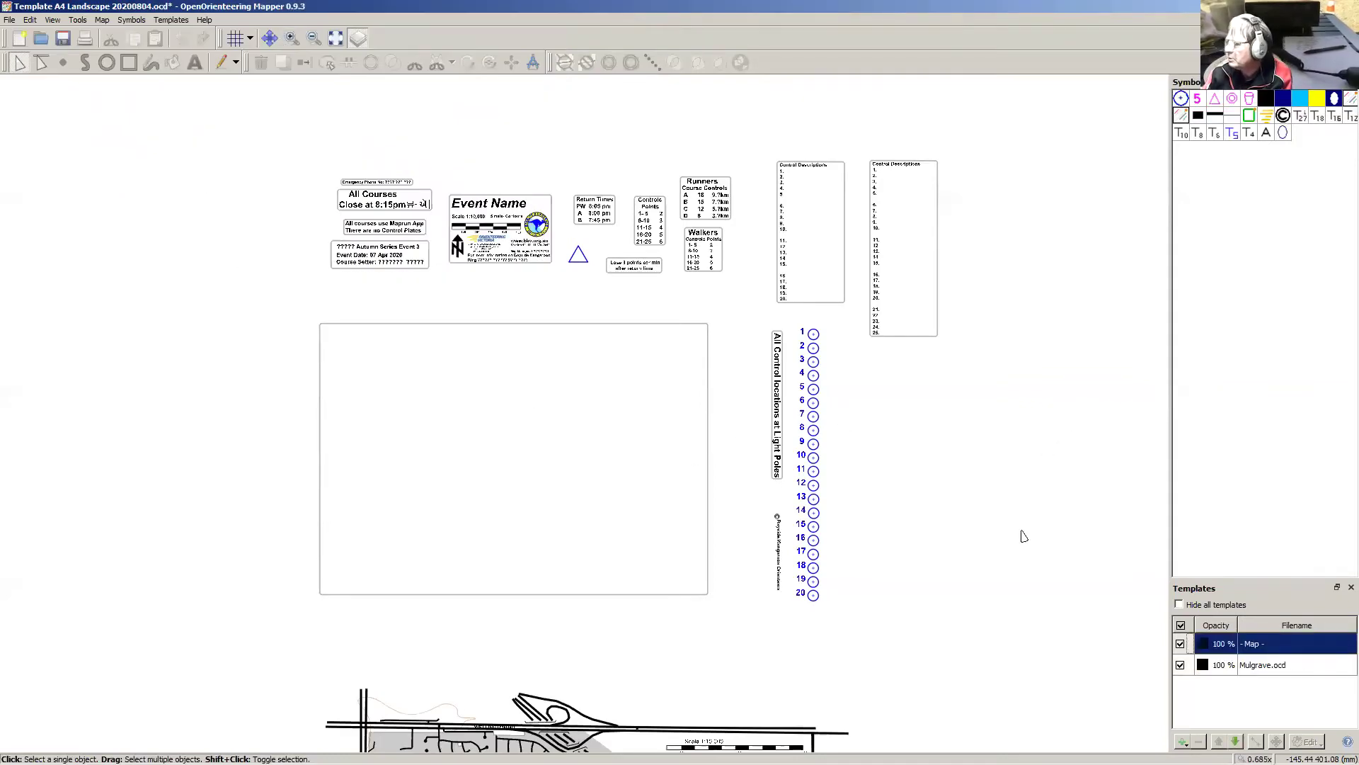
scroll(990, 516, "down", 1)
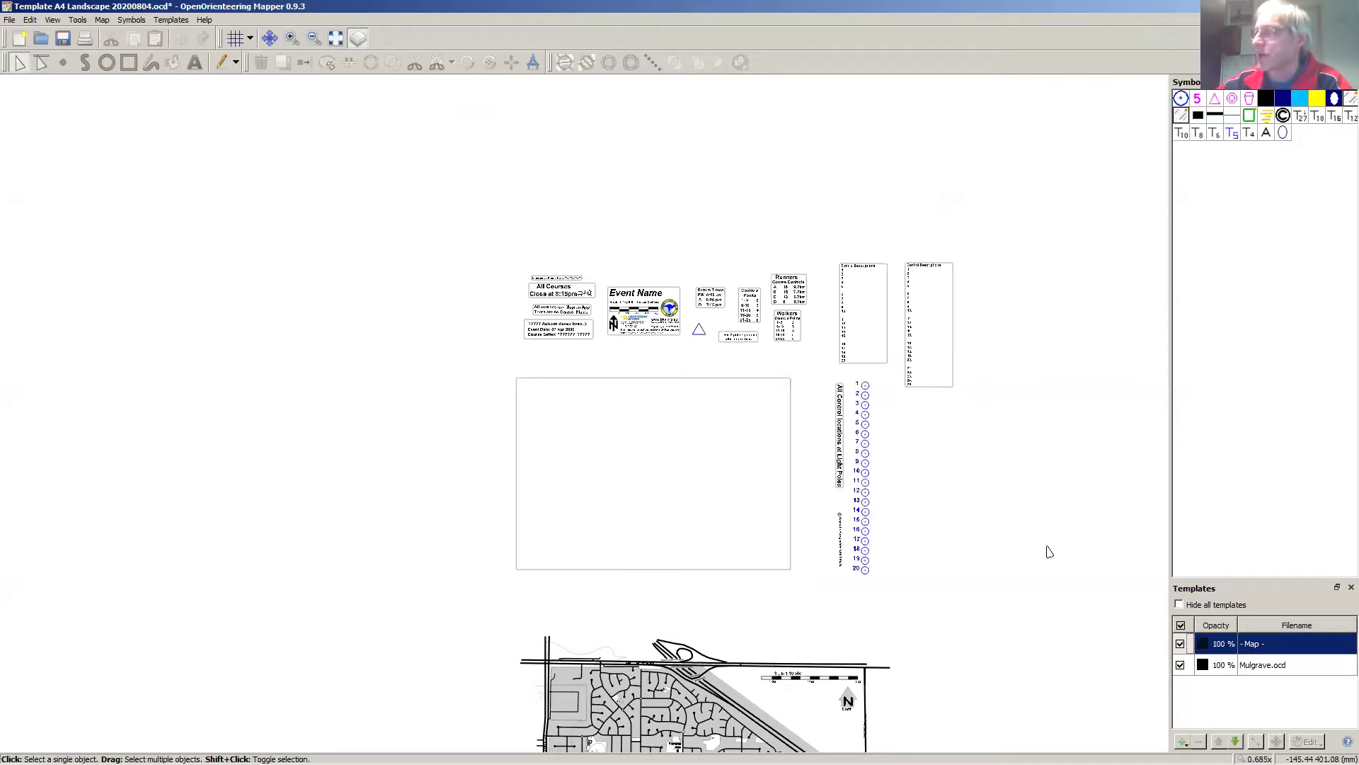
scroll(1047, 550, "down", 1)
scroll(1047, 550, "up", 1)
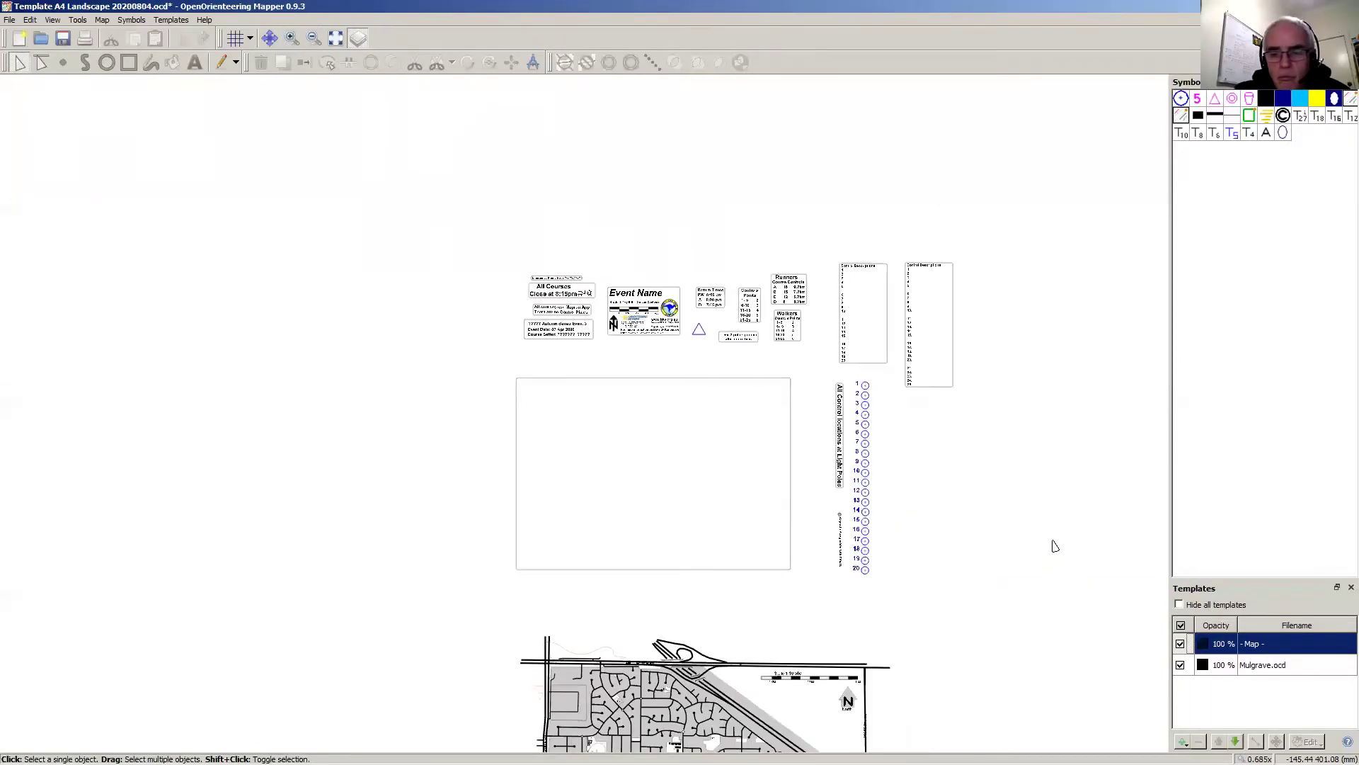
key("Down")
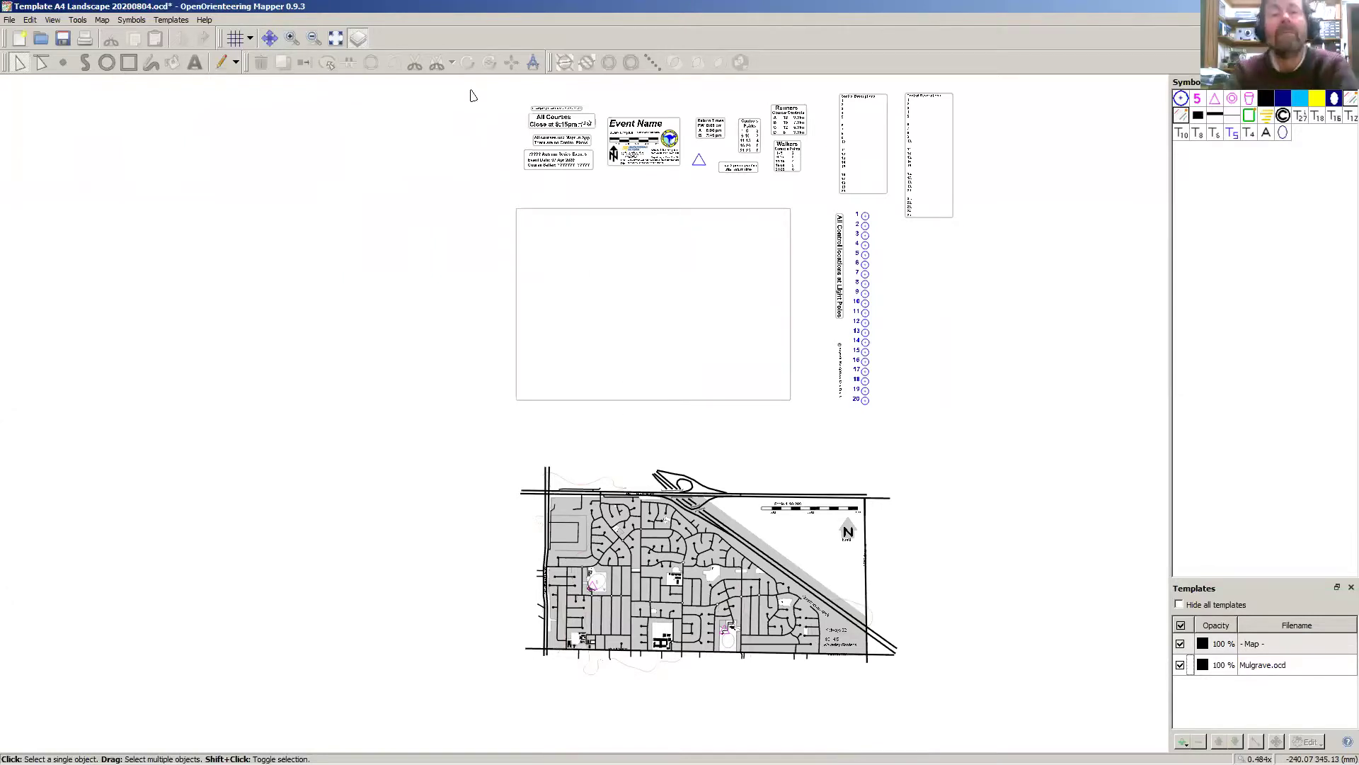
Step: Move all the layout objects down together so the map frame encloses the Mulgrave street map
left_click_drag(448, 86, 1070, 447)
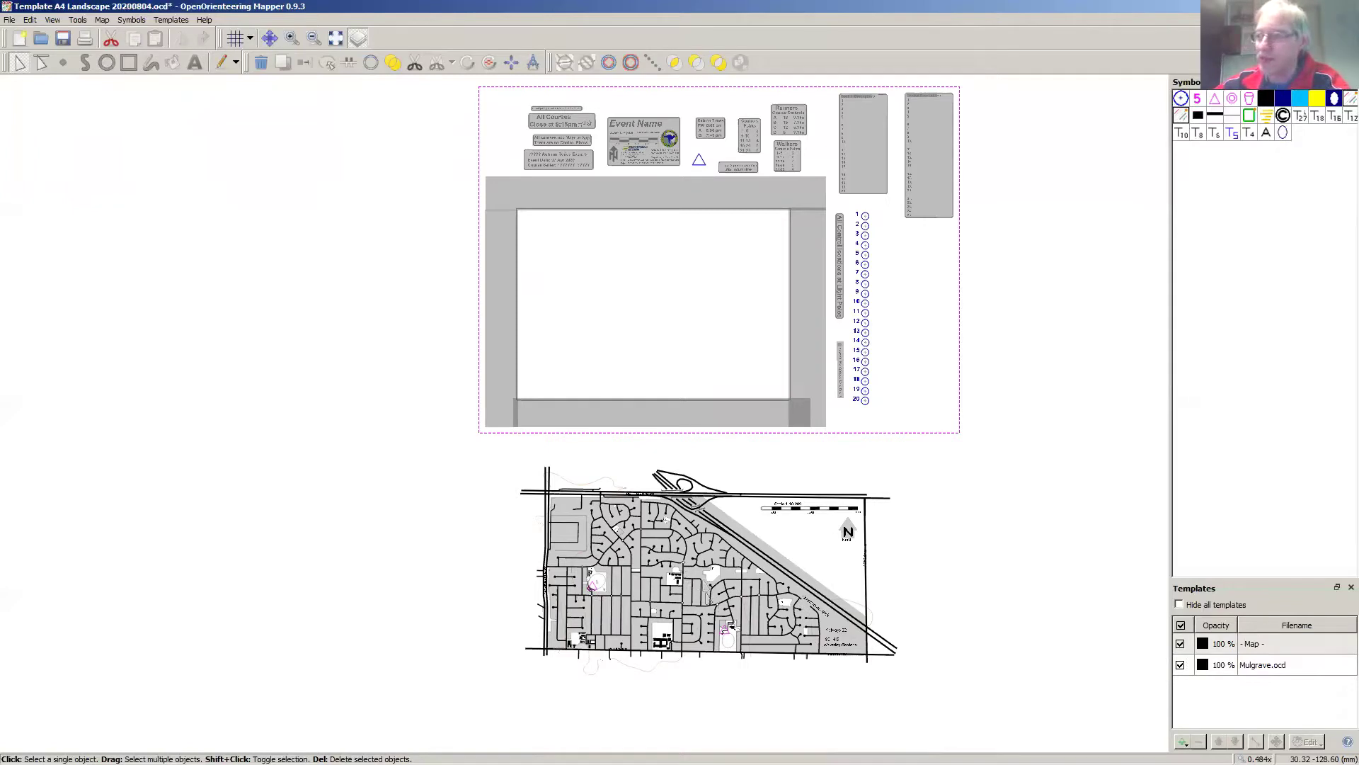
left_click_drag(920, 377, 928, 411)
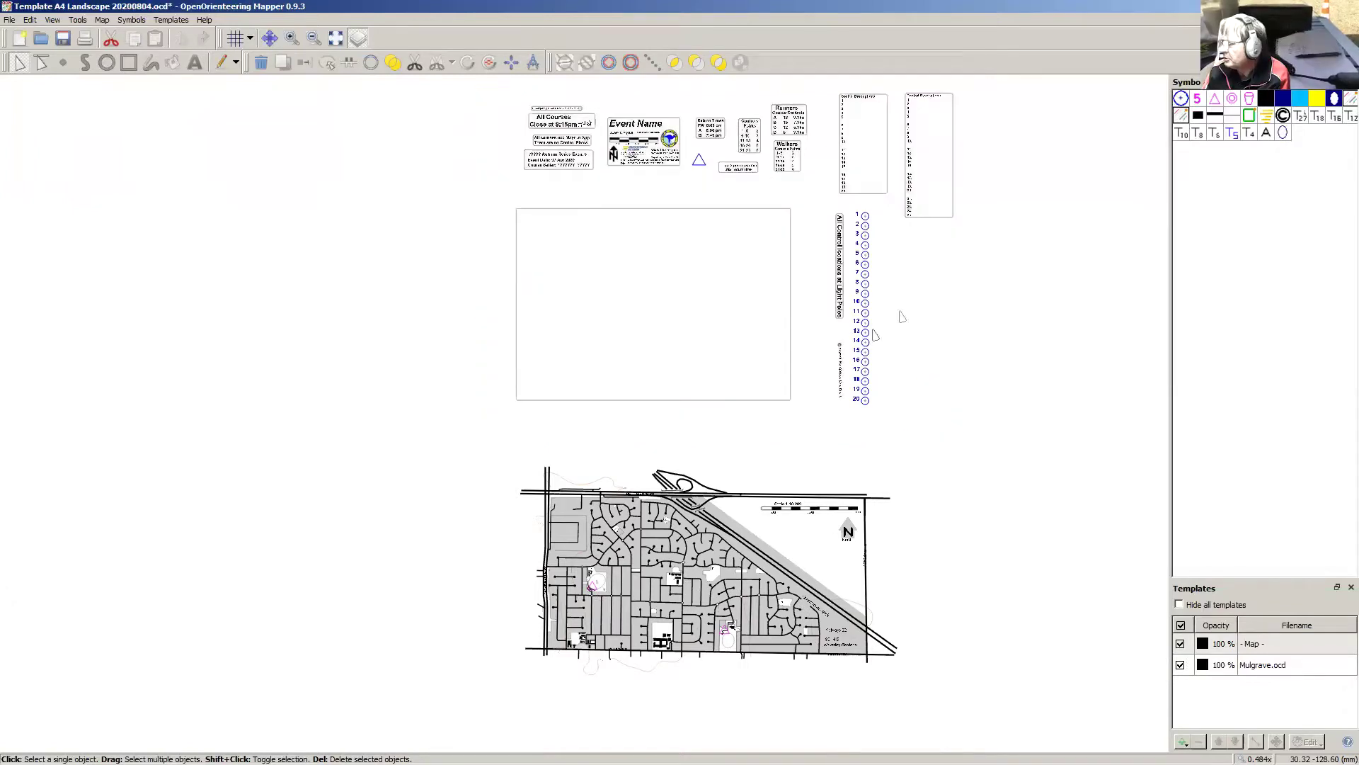
left_click_drag(470, 86, 1065, 460)
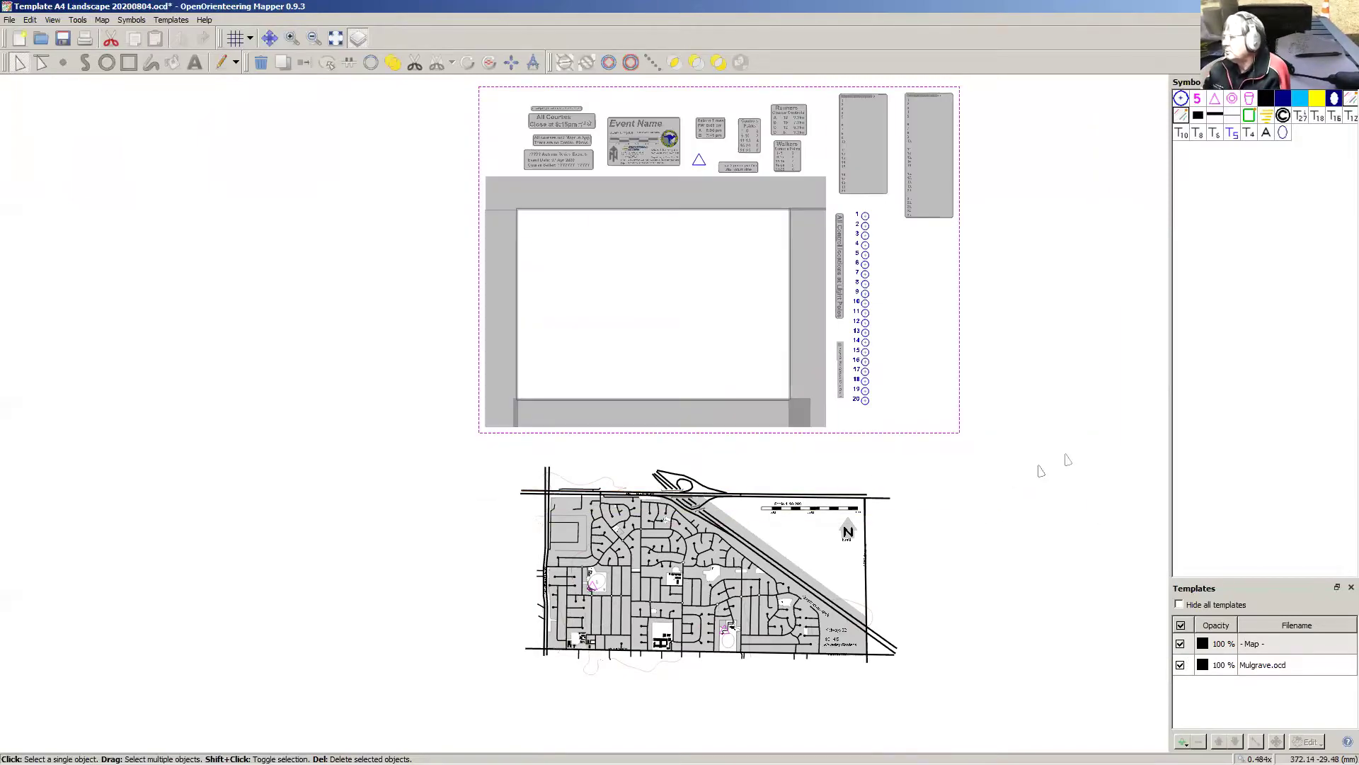
left_click_drag(930, 436, 919, 705)
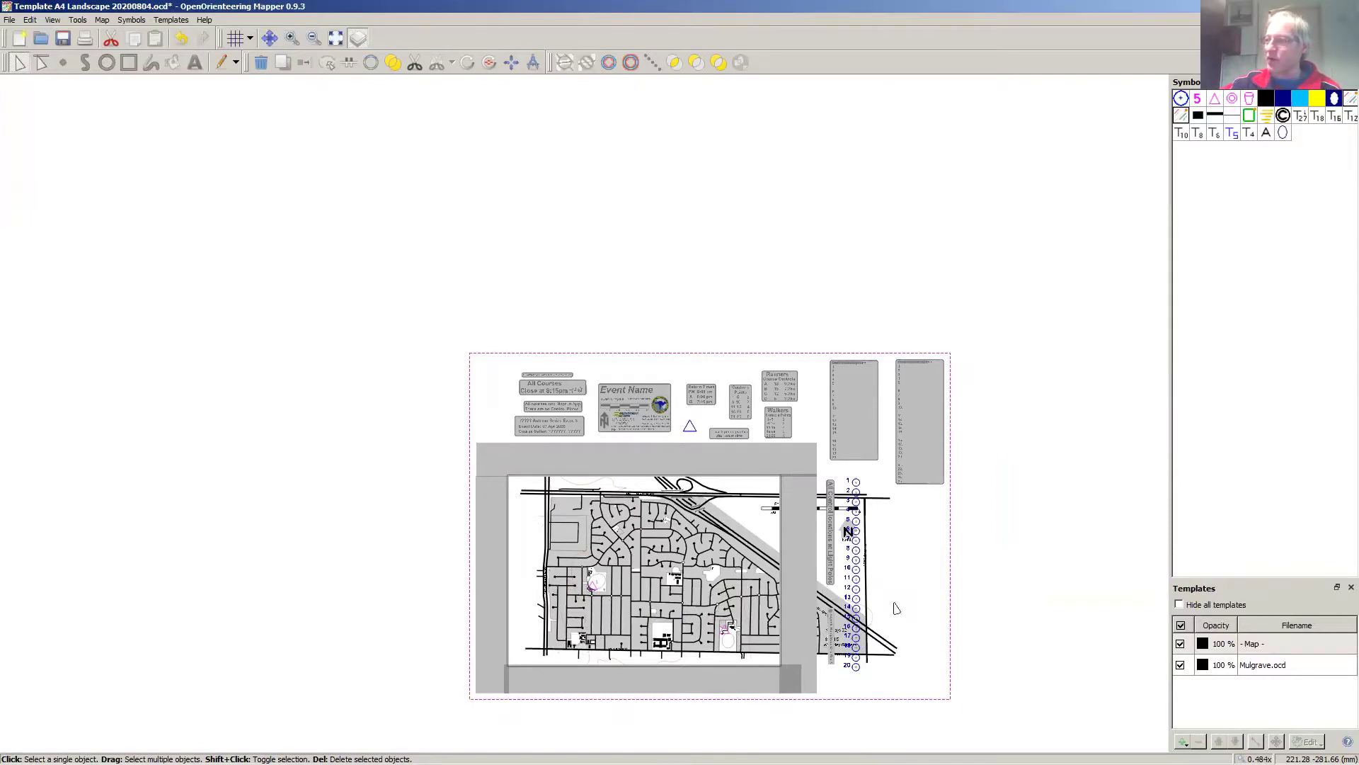
left_click(1034, 574)
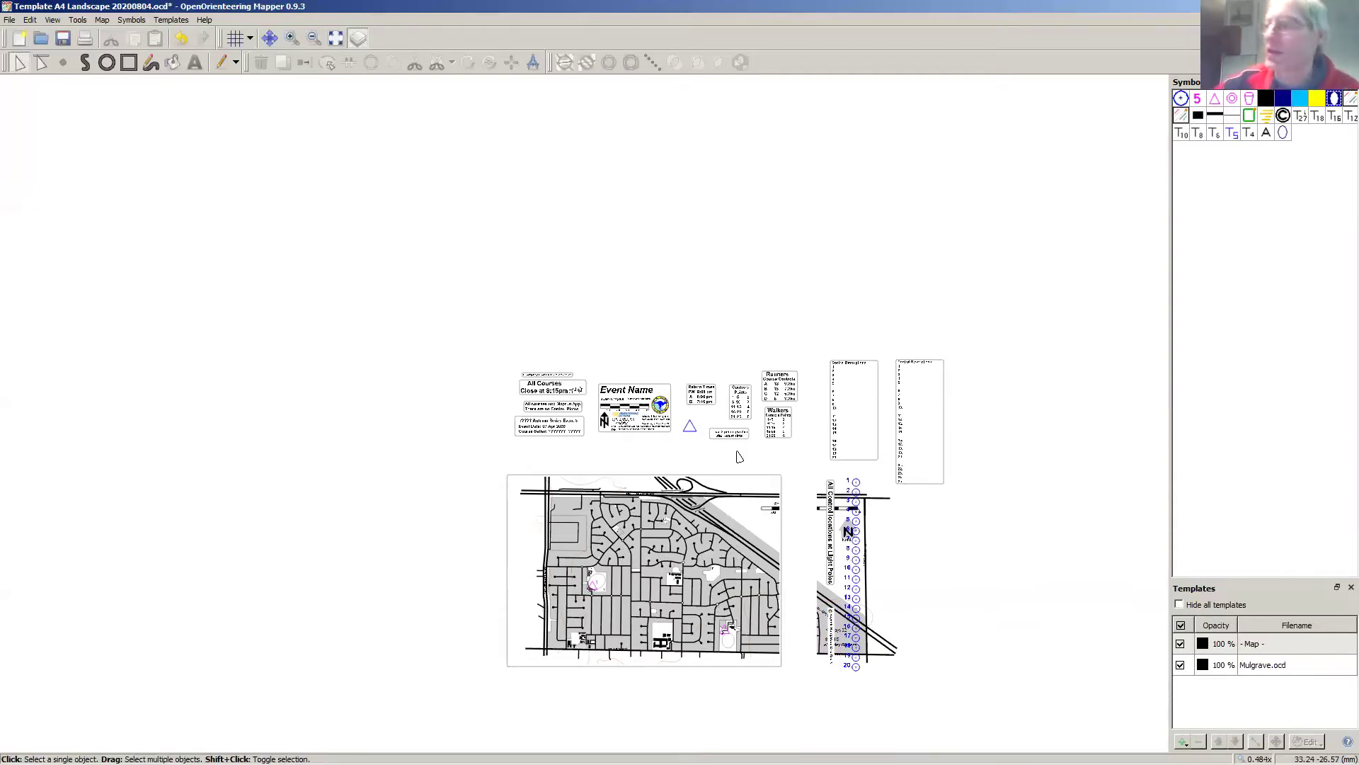
Step: Move the Event Name title block, without the club logo, into the upper-left corner of the map frame
left_click_drag(589, 364, 680, 451)
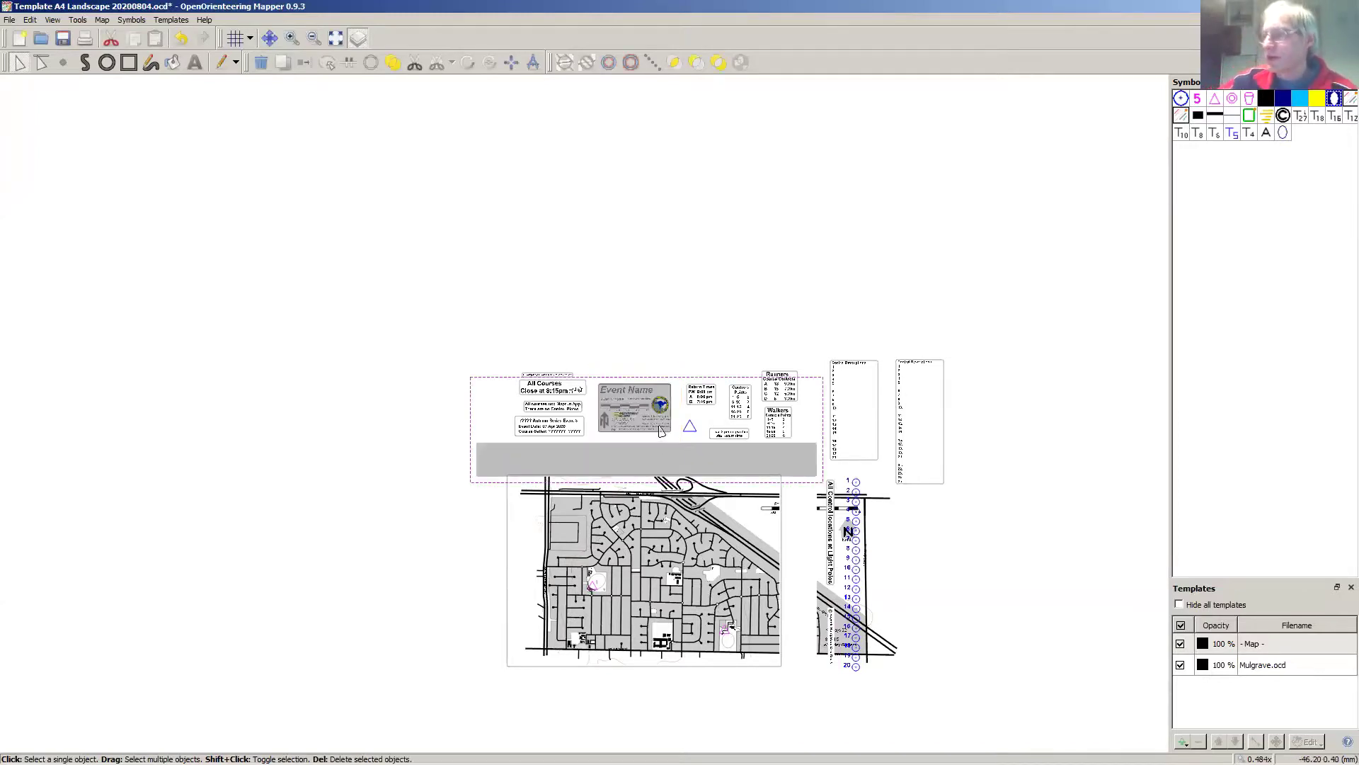
left_click(633, 350)
left_click_drag(605, 360, 645, 443)
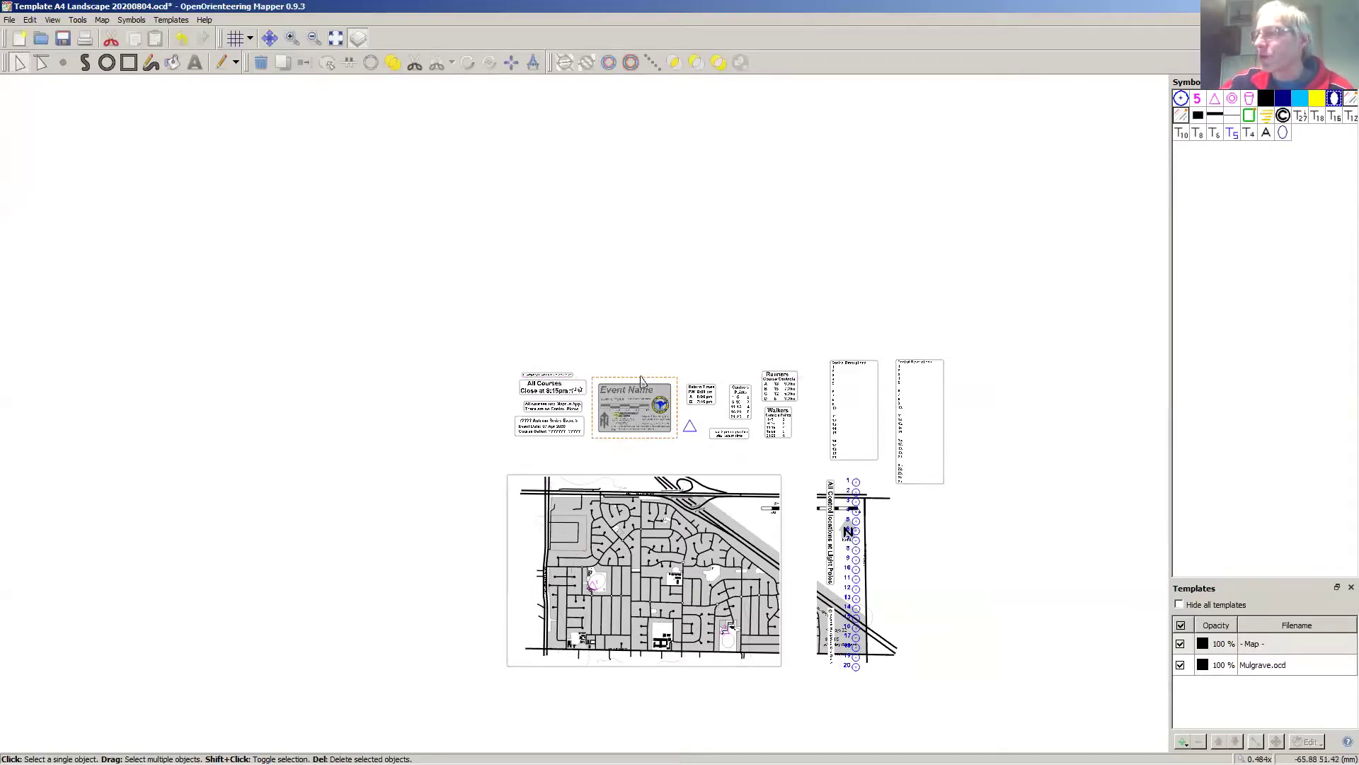
left_click_drag(641, 381, 558, 484)
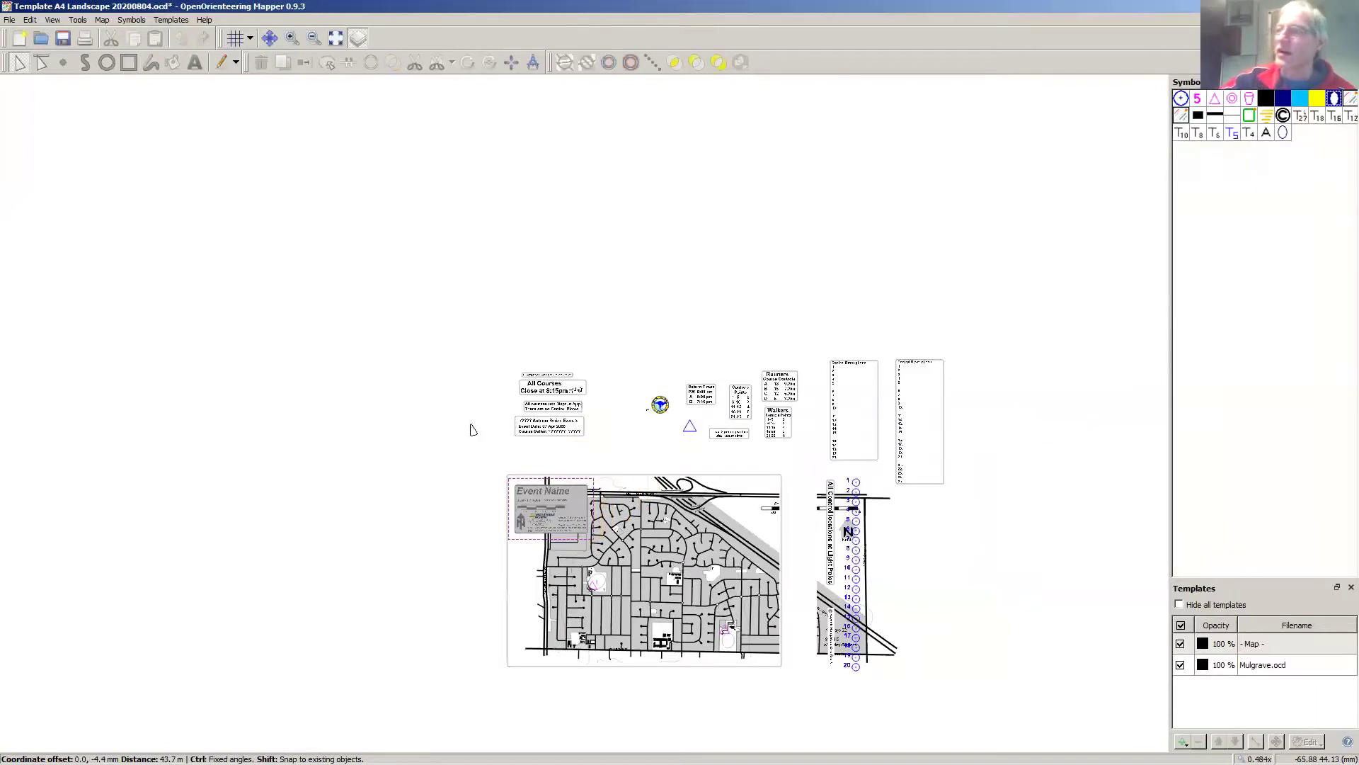
left_click(435, 419)
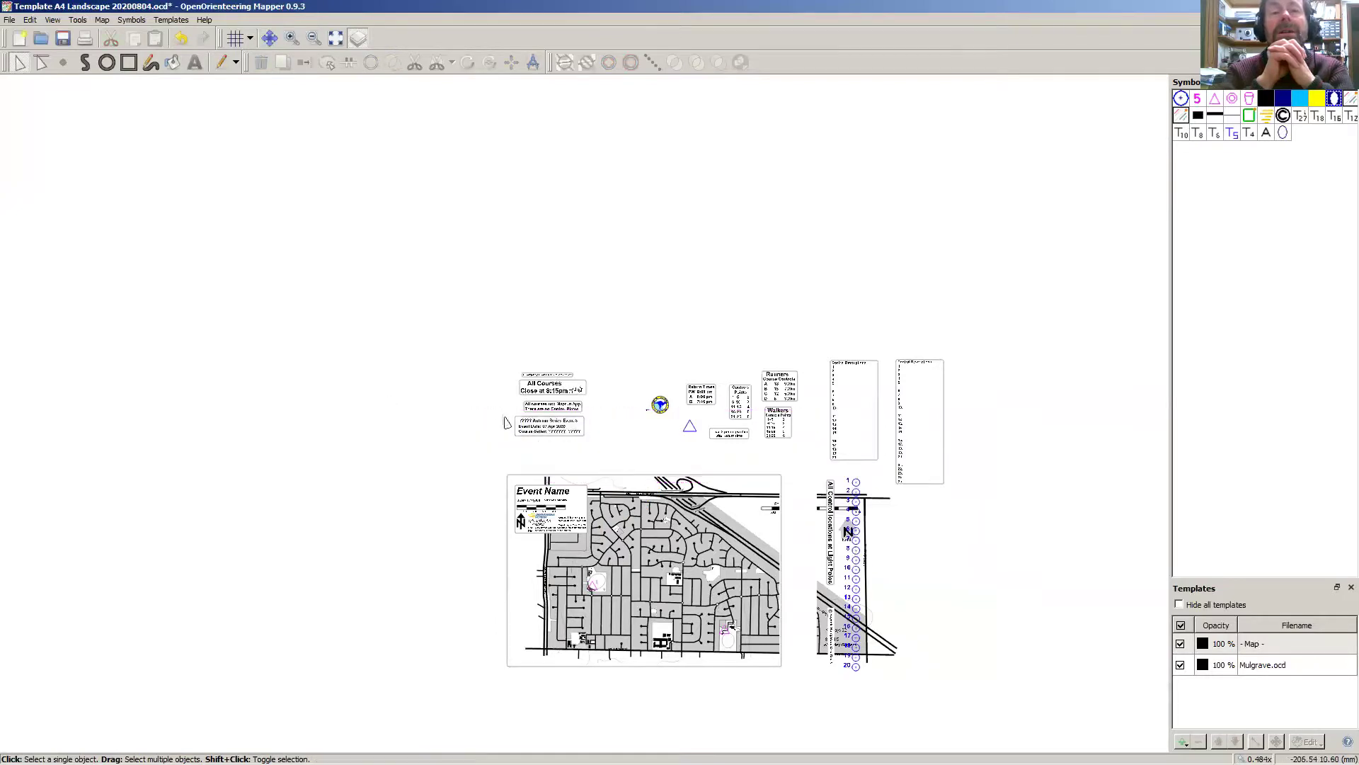
Step: Move the event series details box and the All Courses notice boxes into the map frame, stacked beneath the title block
left_click(540, 440)
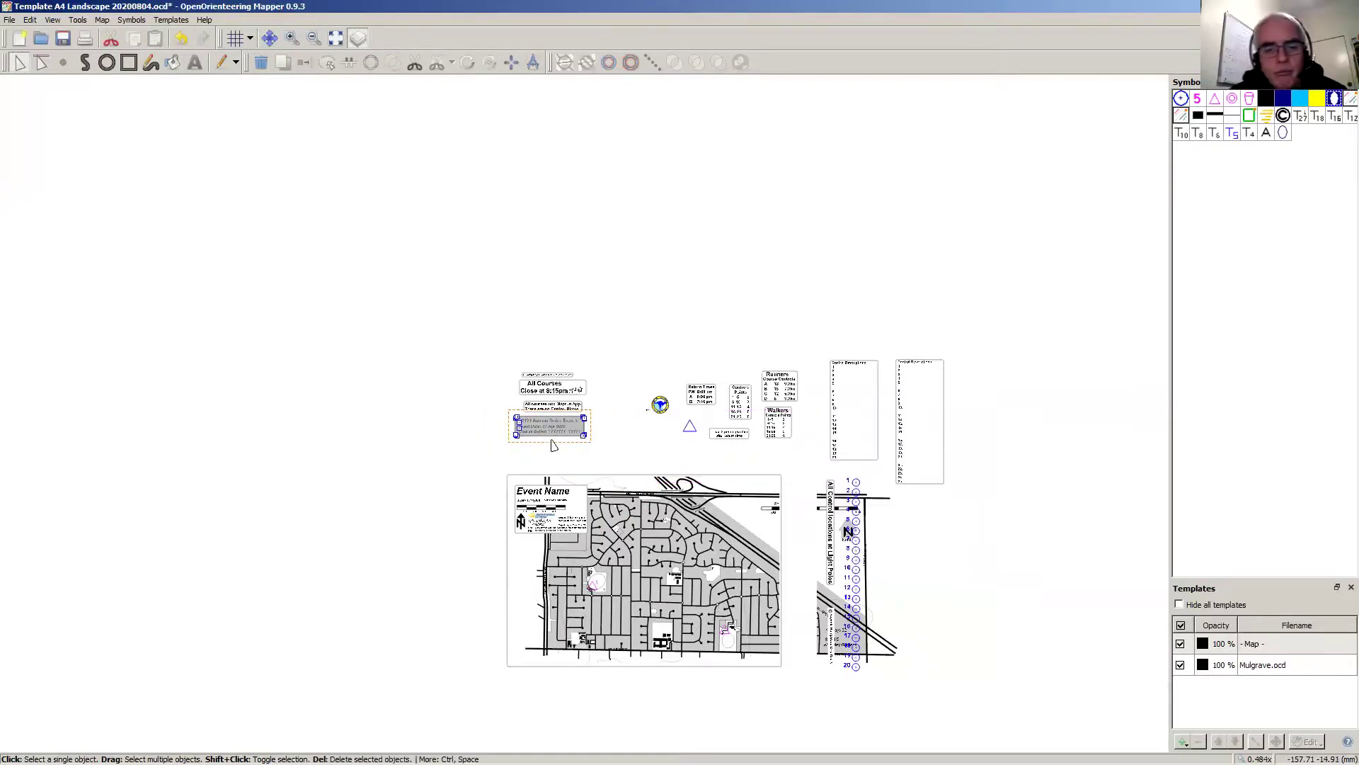
left_click_drag(553, 446, 554, 570)
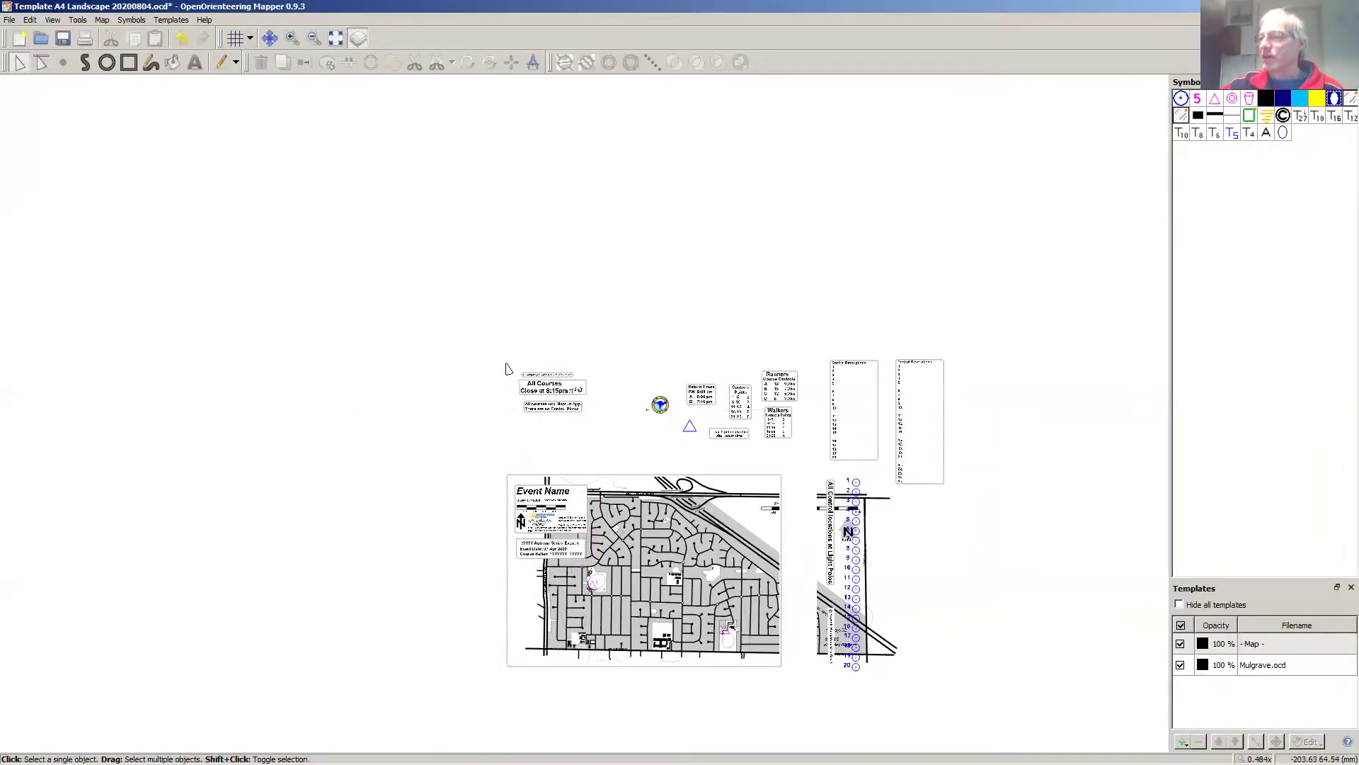
left_click_drag(507, 363, 561, 618)
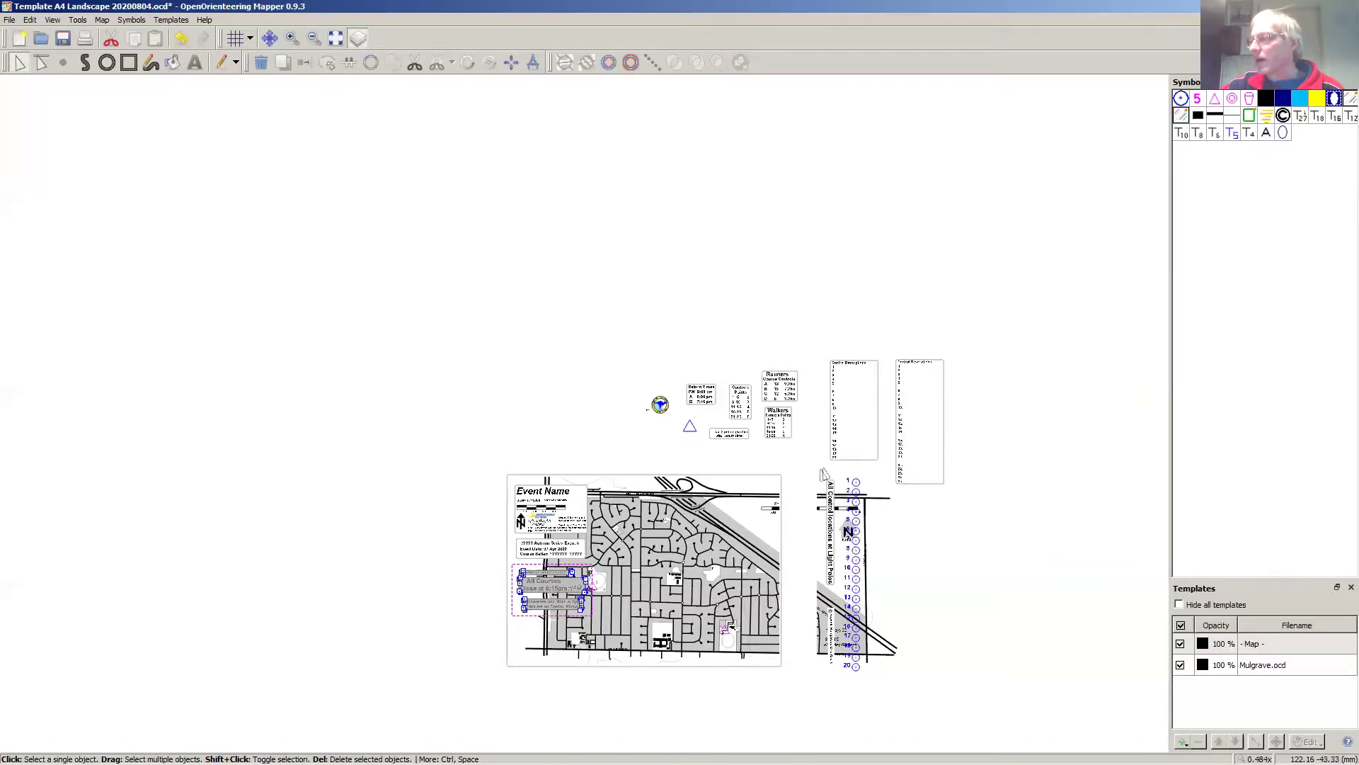
left_click(832, 485)
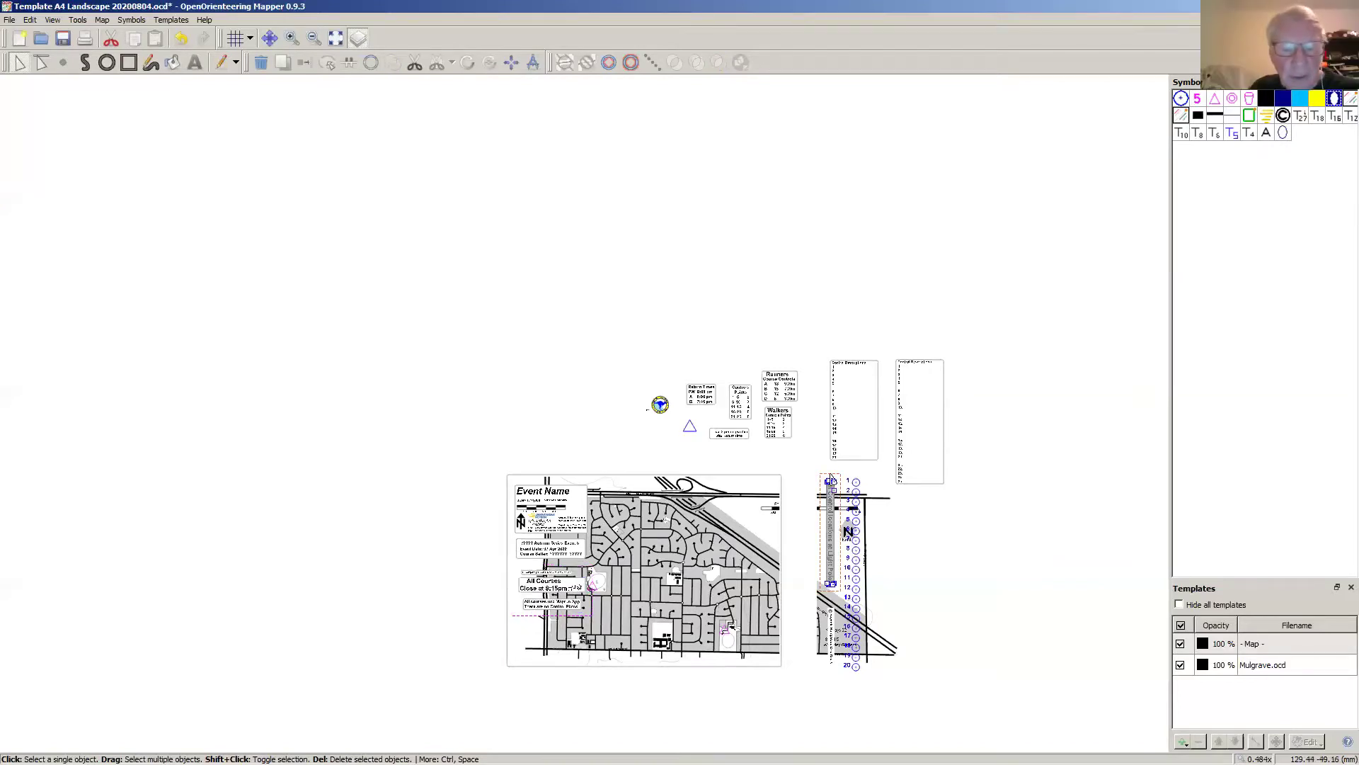
left_click_drag(832, 483, 777, 482)
left_click(641, 387)
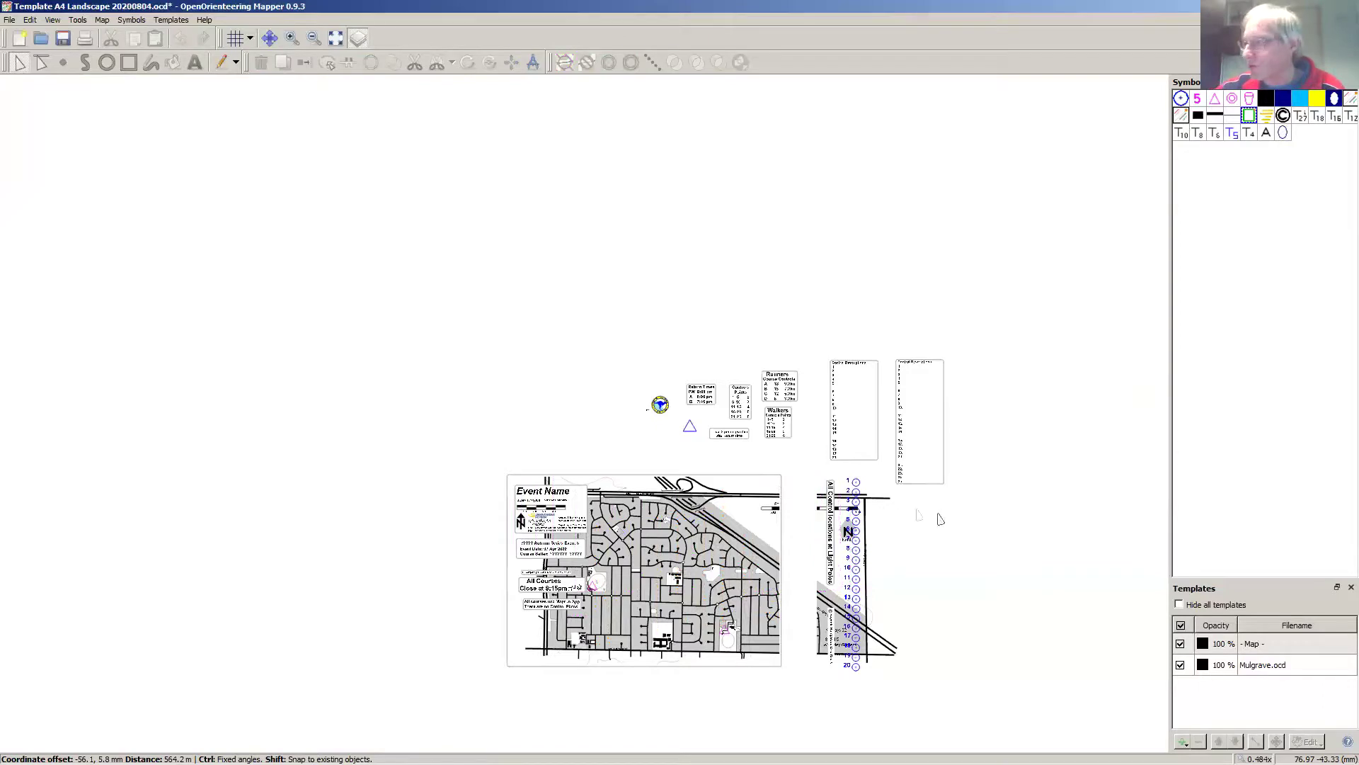
left_click(843, 489)
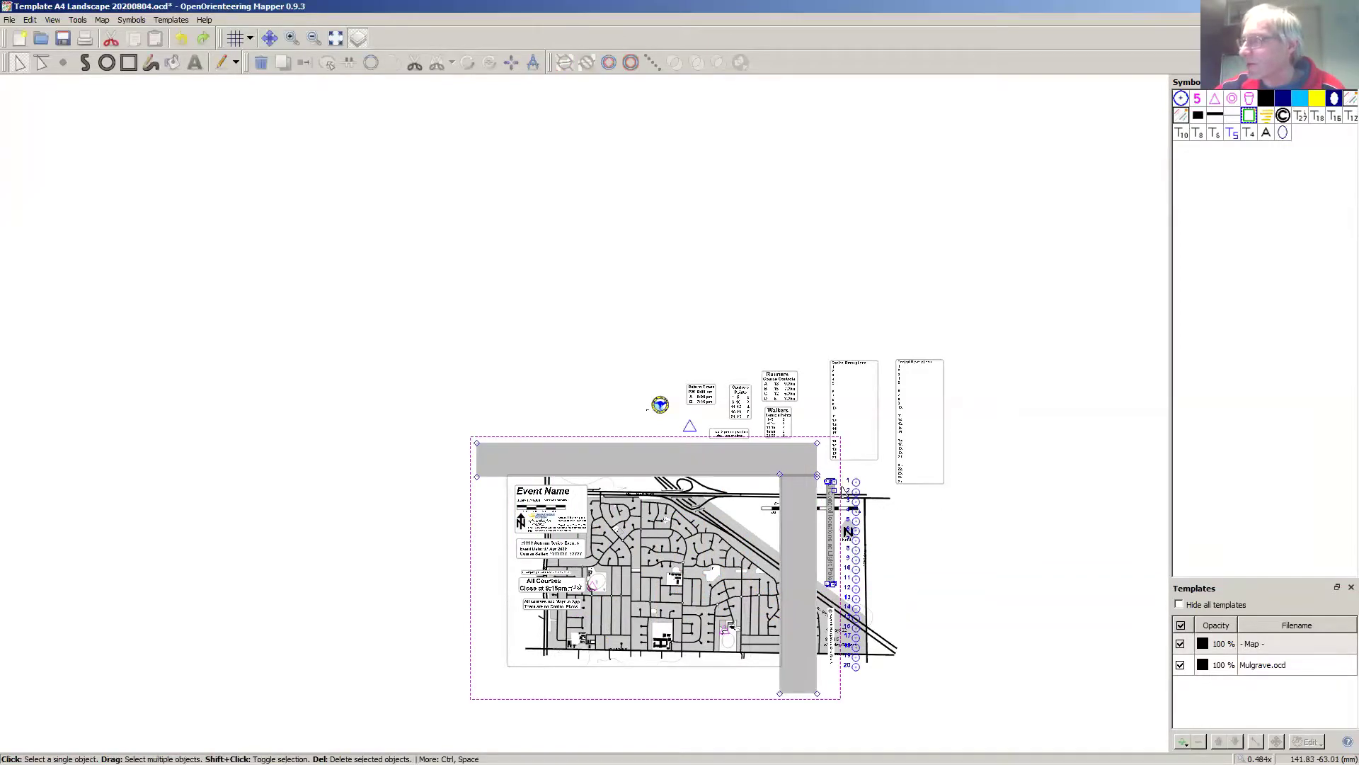
left_click(945, 479)
left_click(833, 488)
left_click(1004, 508)
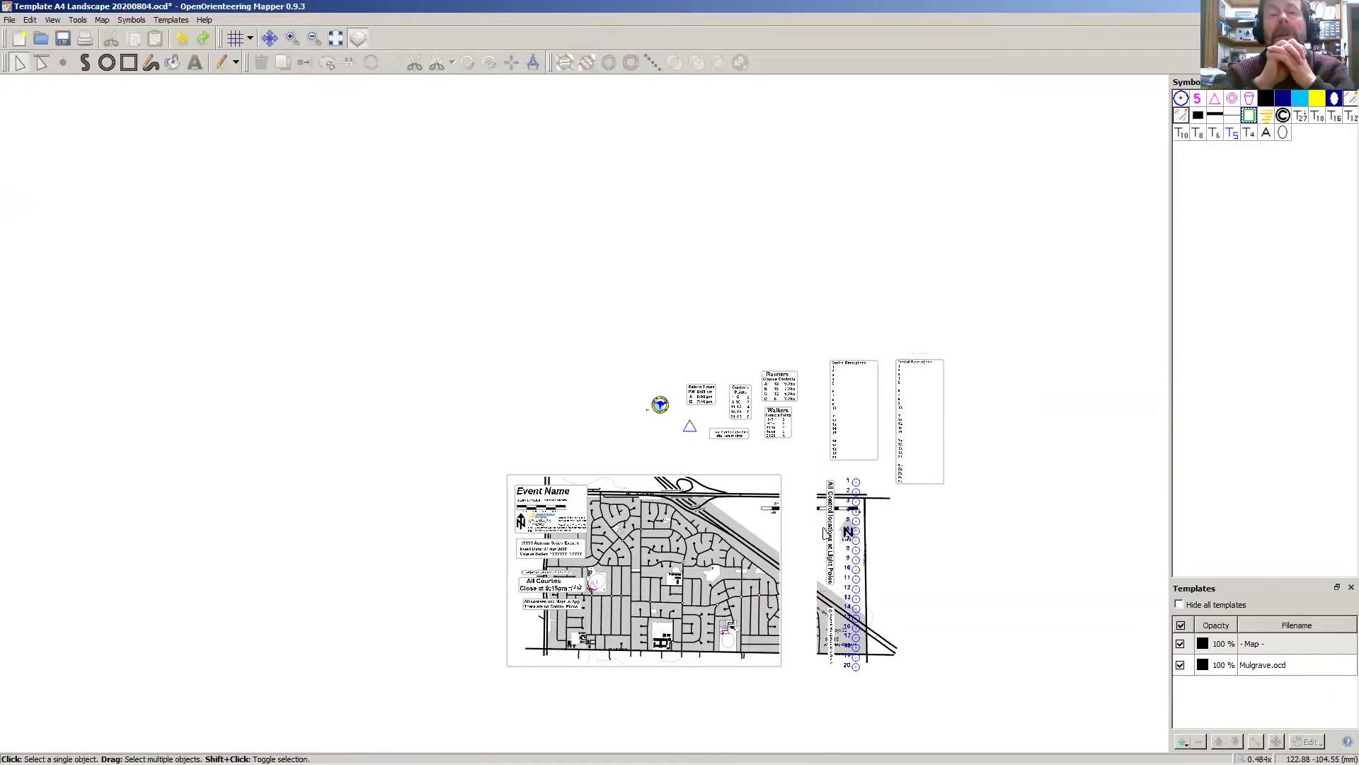
Step: Move the vertical "All Control locations at Light Poles" label just inside the map frame's right edge
left_click(838, 567)
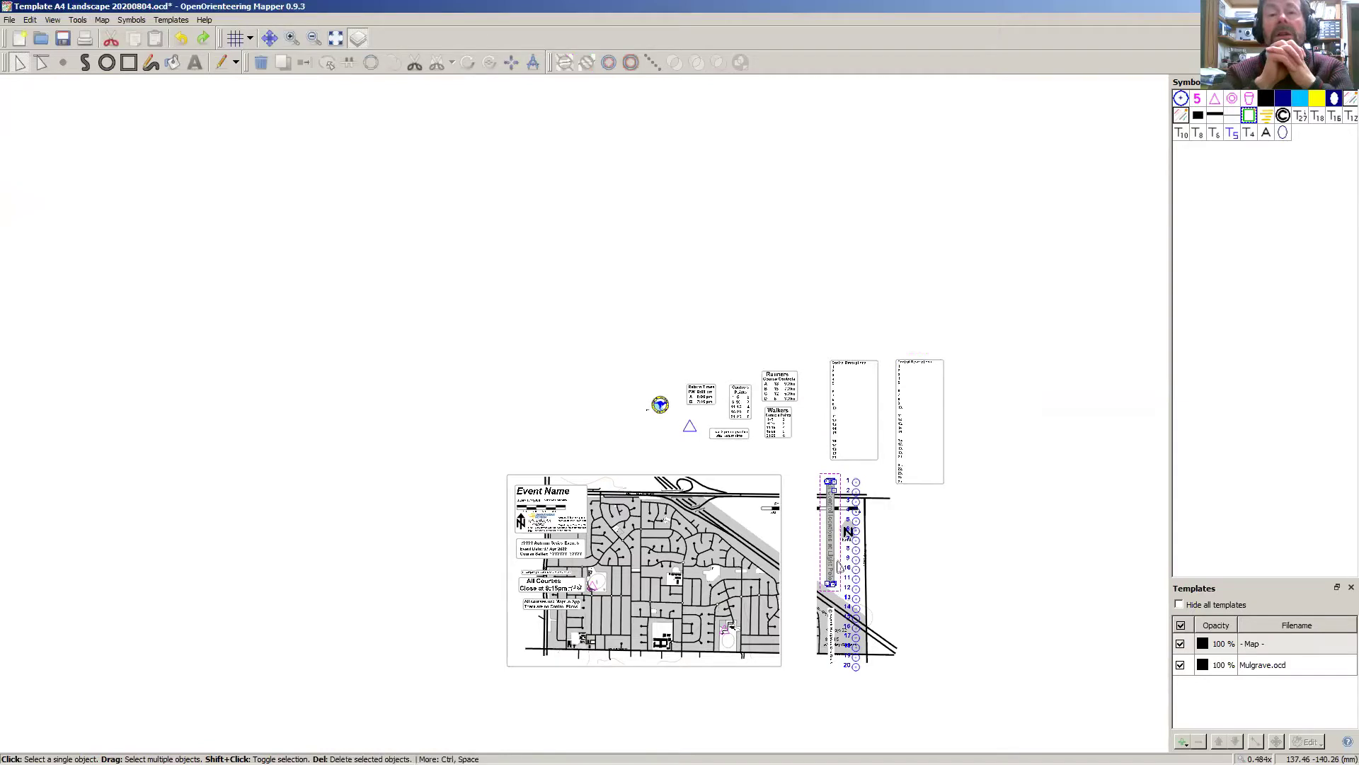
left_click_drag(831, 479, 774, 486)
left_click(1012, 461)
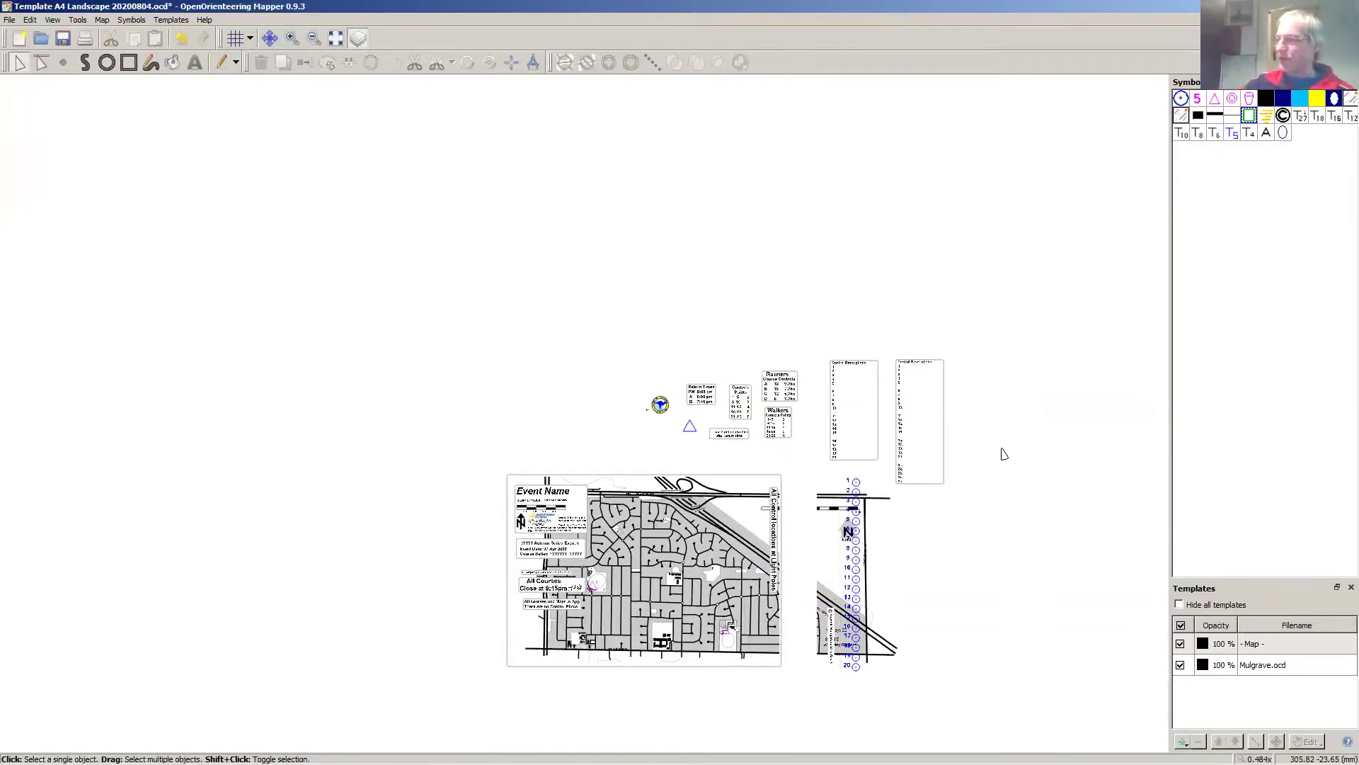
Step: Move the circle of control 1 from the control column onto the street network in the upper middle of the map
left_click(857, 484)
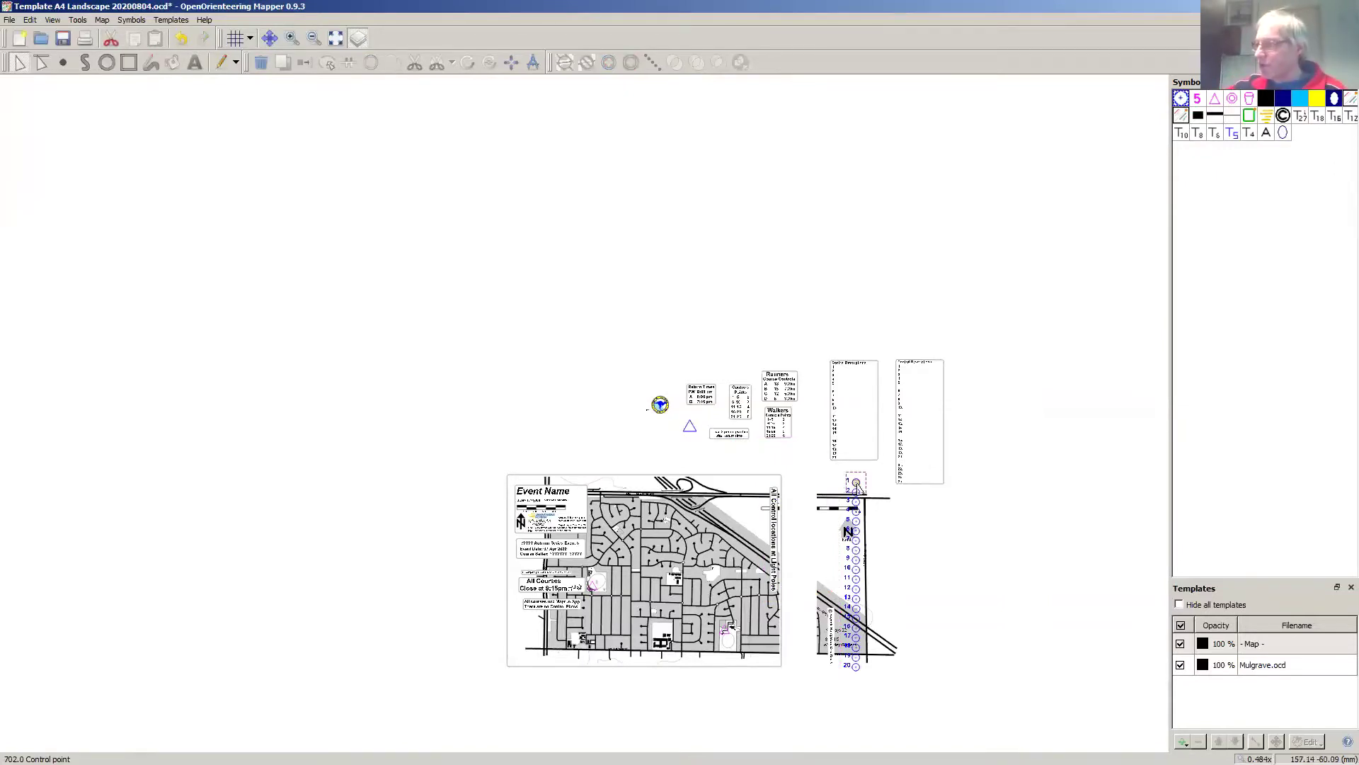
left_click_drag(857, 485, 669, 536)
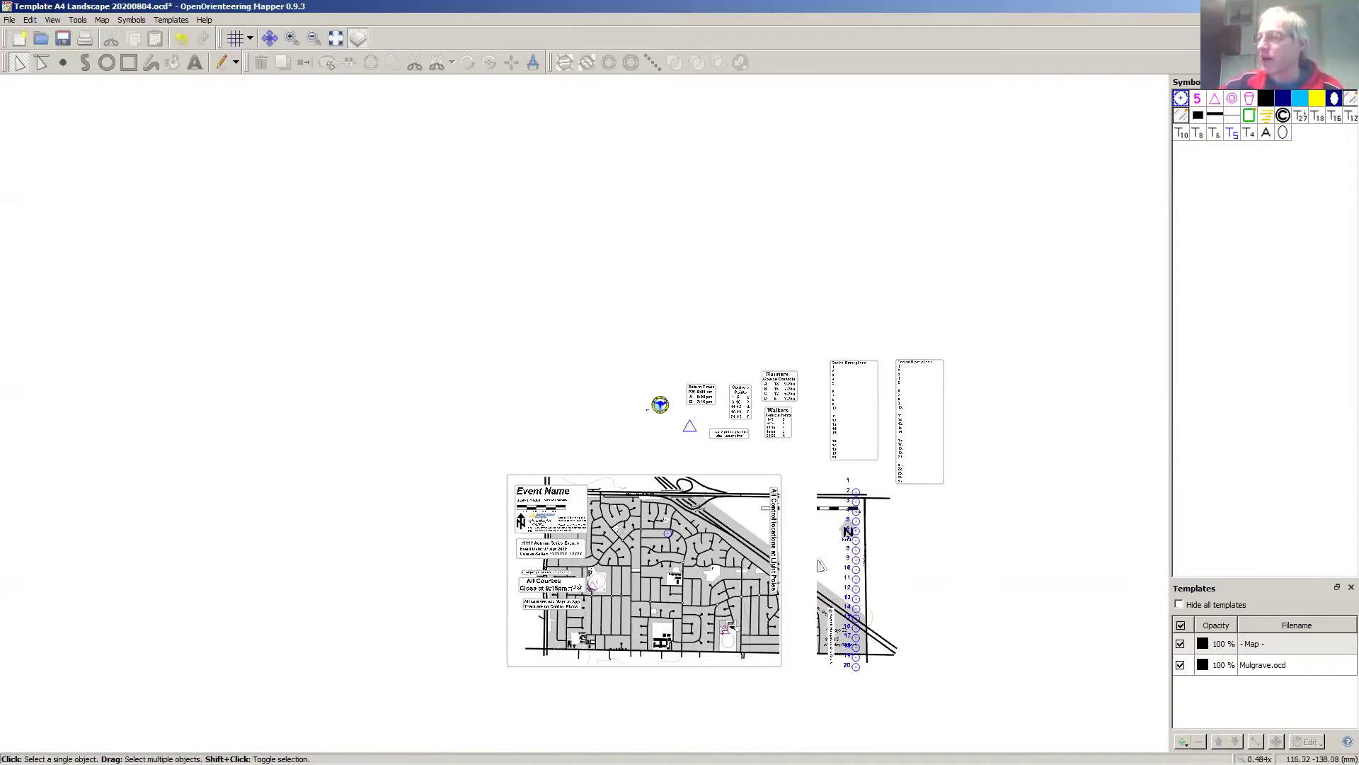
Step: Inspect the white masking rectangles to the right of, above and below the map frame by selecting each one
left_click(791, 574)
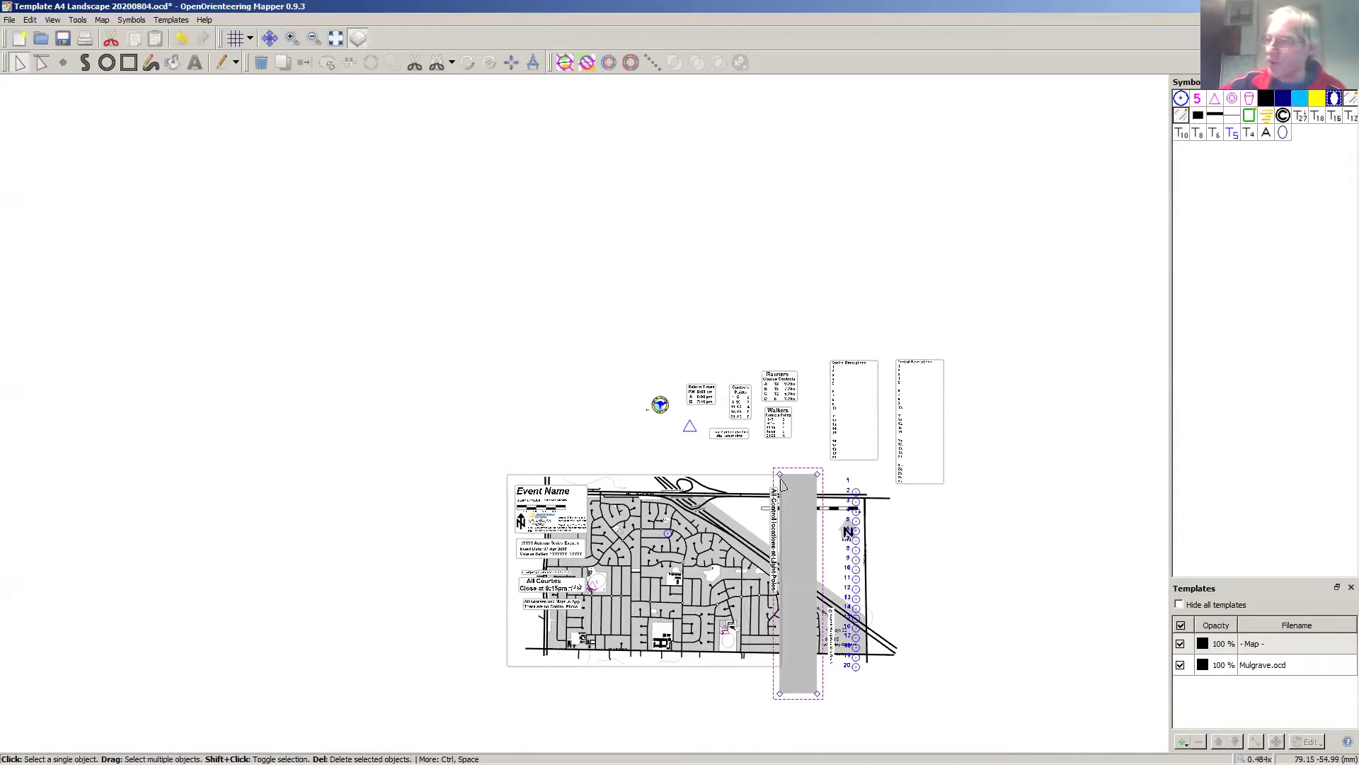
left_click(696, 460)
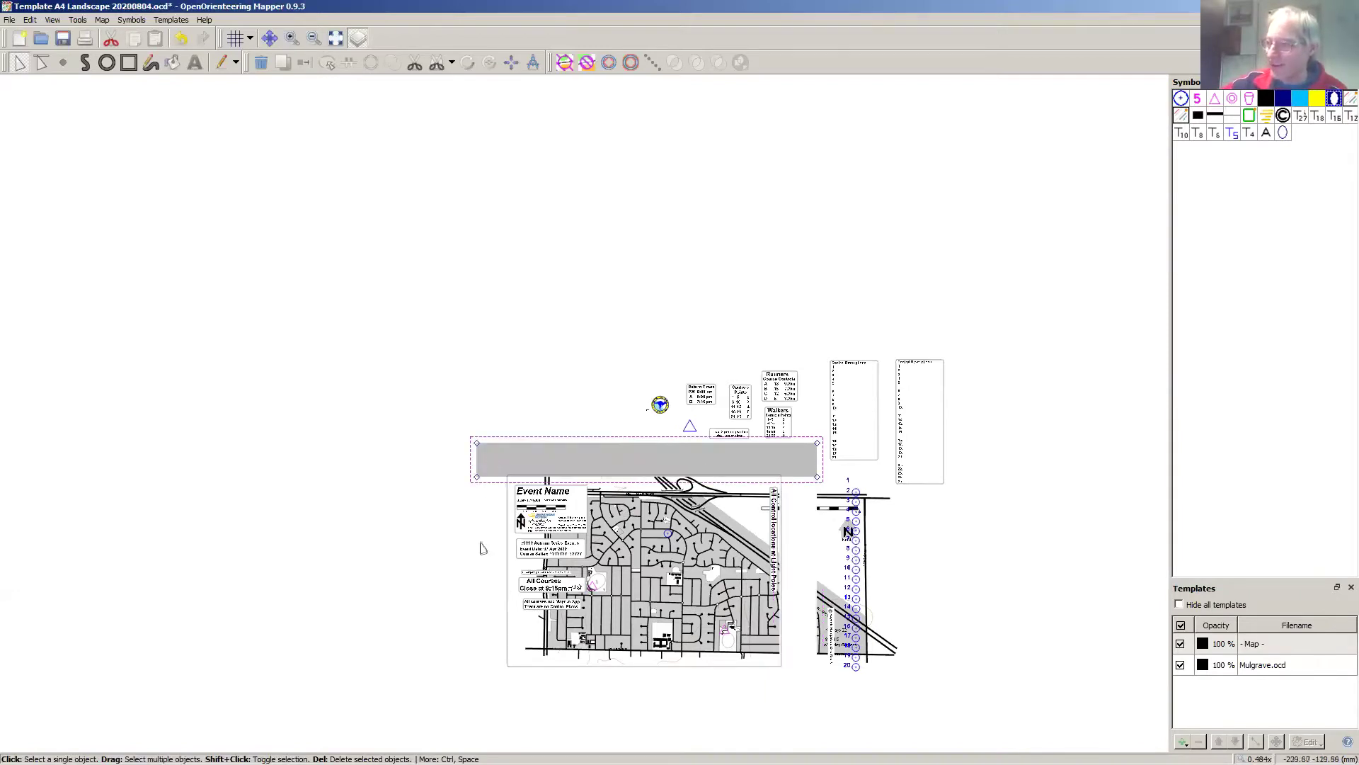
left_click(480, 547)
left_click(565, 689)
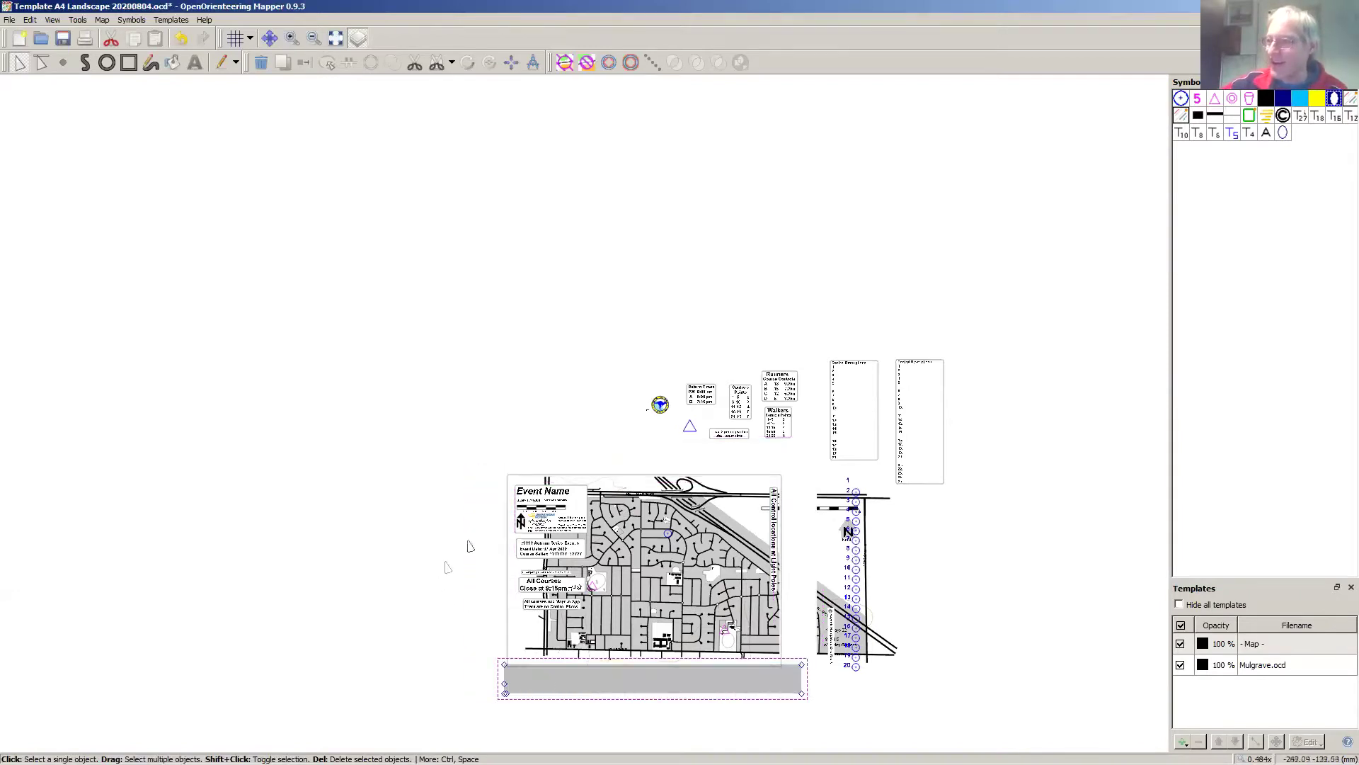
left_click(387, 473)
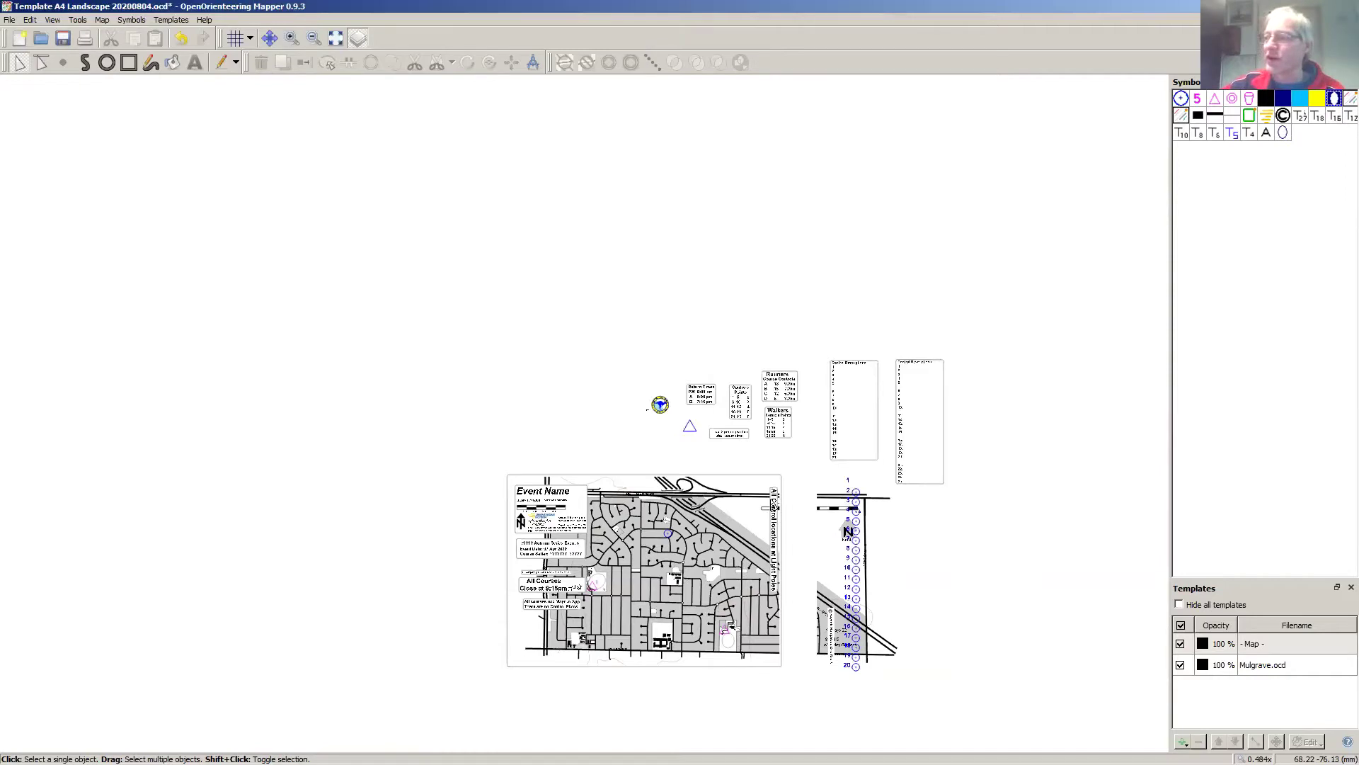
Step: Move the border box of the "All Control locations at Light Poles" label out of the map into the blank area above and left
left_click(777, 526)
left_click(774, 487)
left_click_drag(774, 487, 473, 273)
left_click(535, 325)
Step: Try to shift the remaining label part inside the map frame and delete the selected object beside it, then undo the last change
left_click(776, 497)
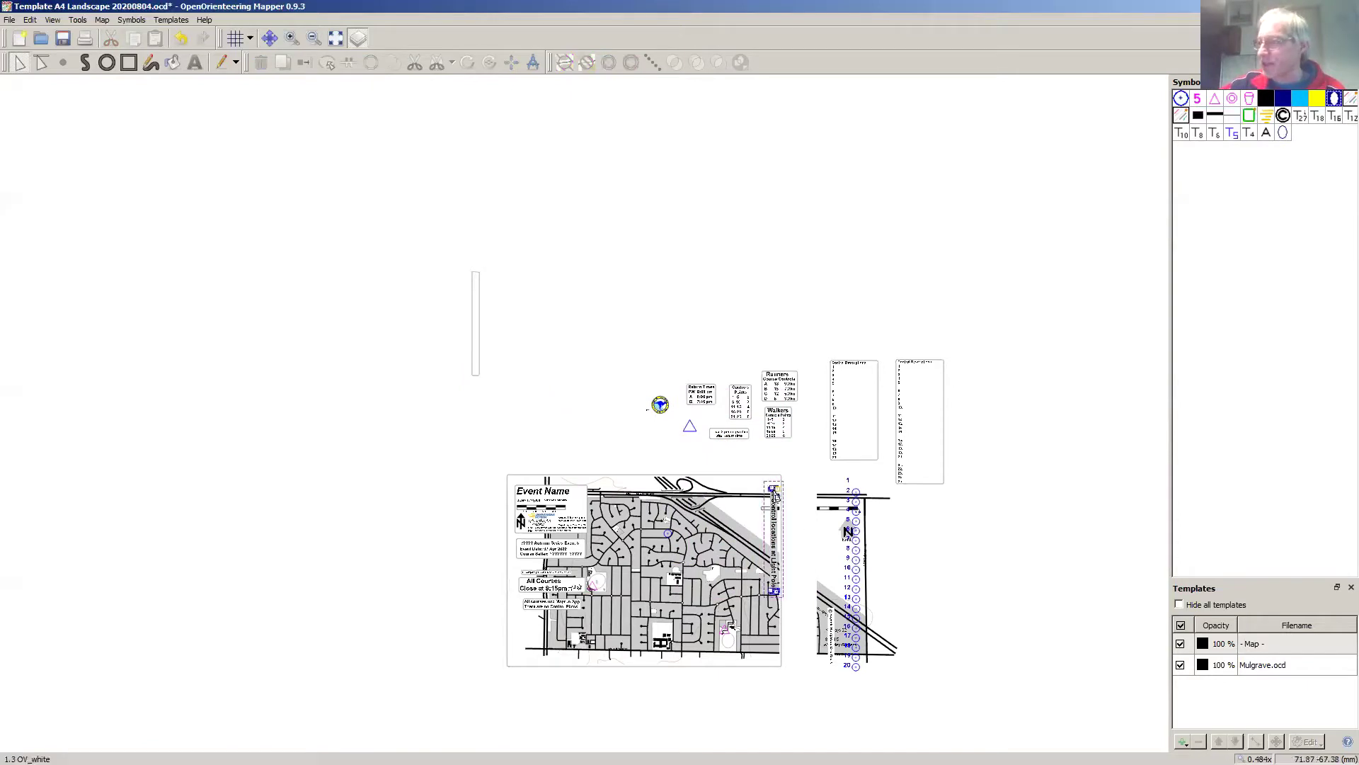
left_click_drag(776, 497, 776, 499)
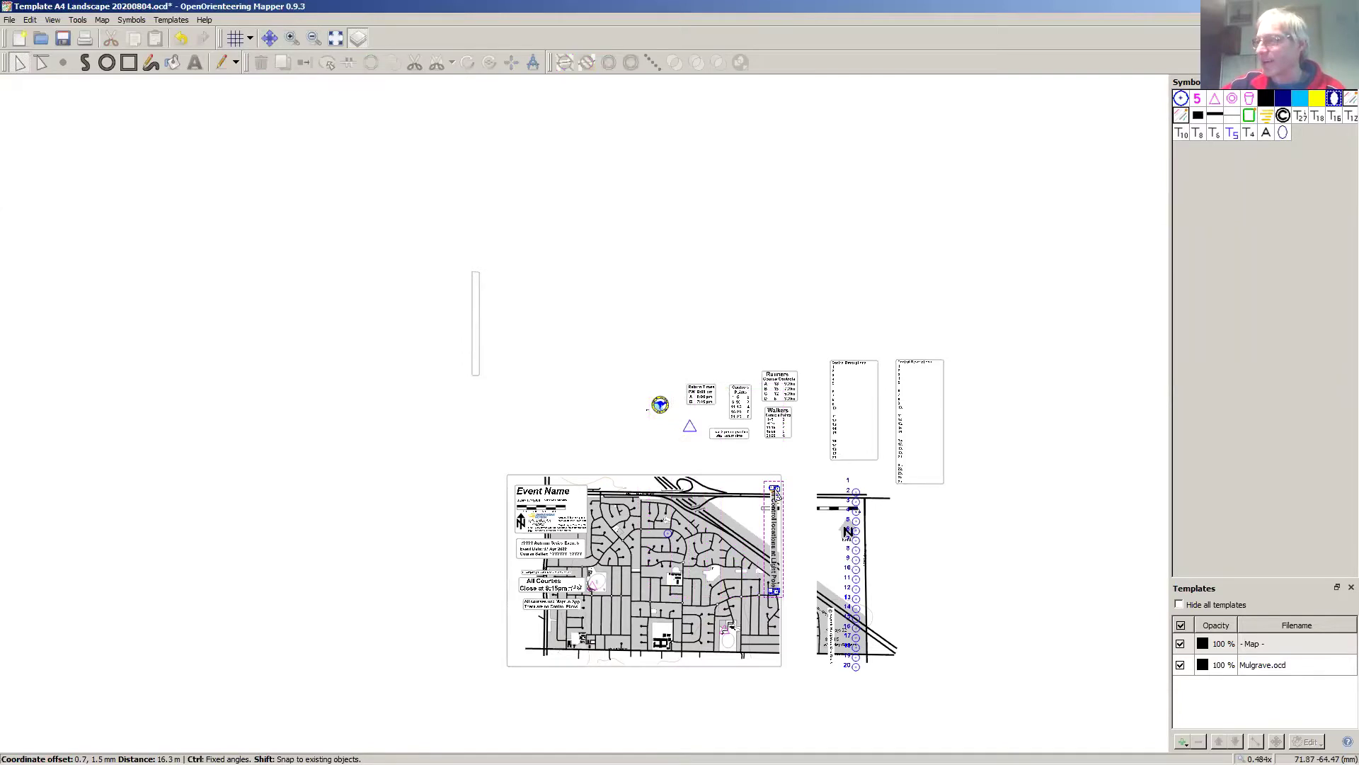
left_click(792, 491)
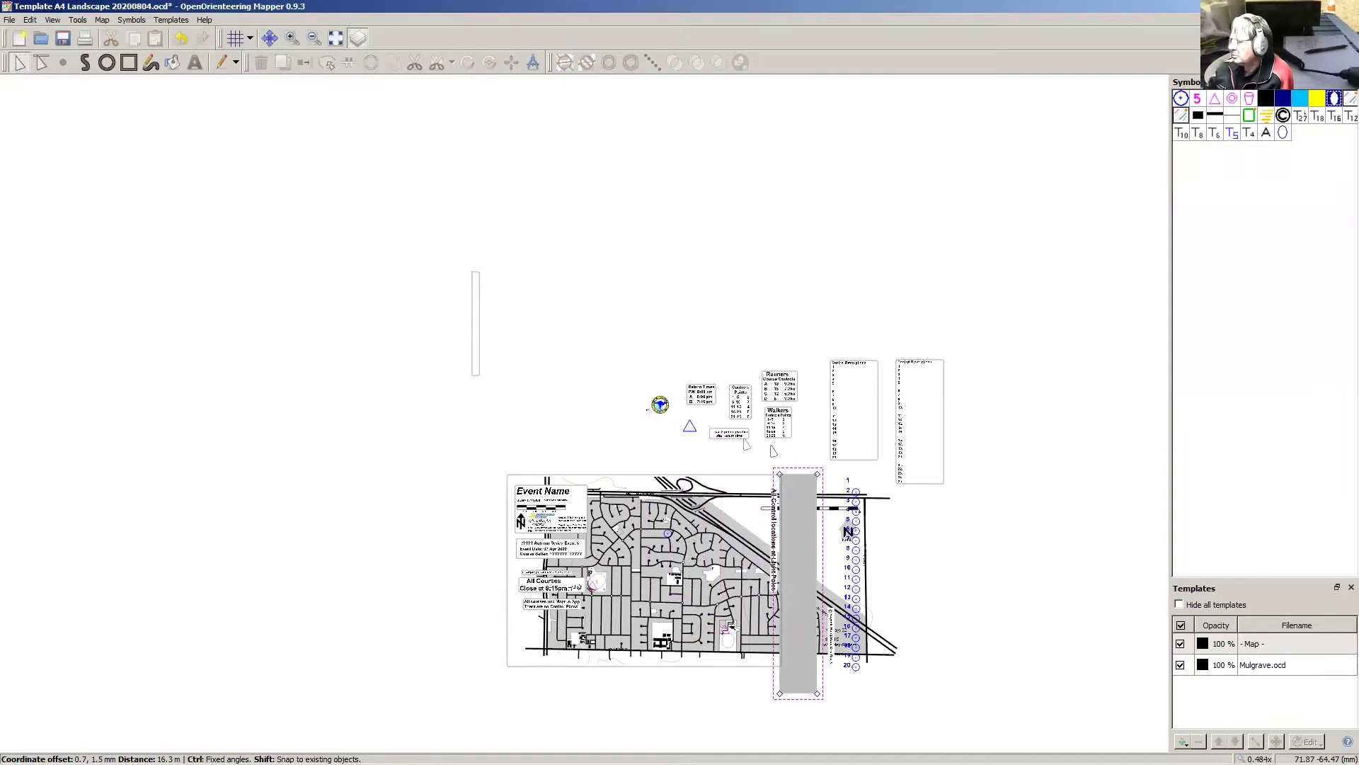
key("Delete")
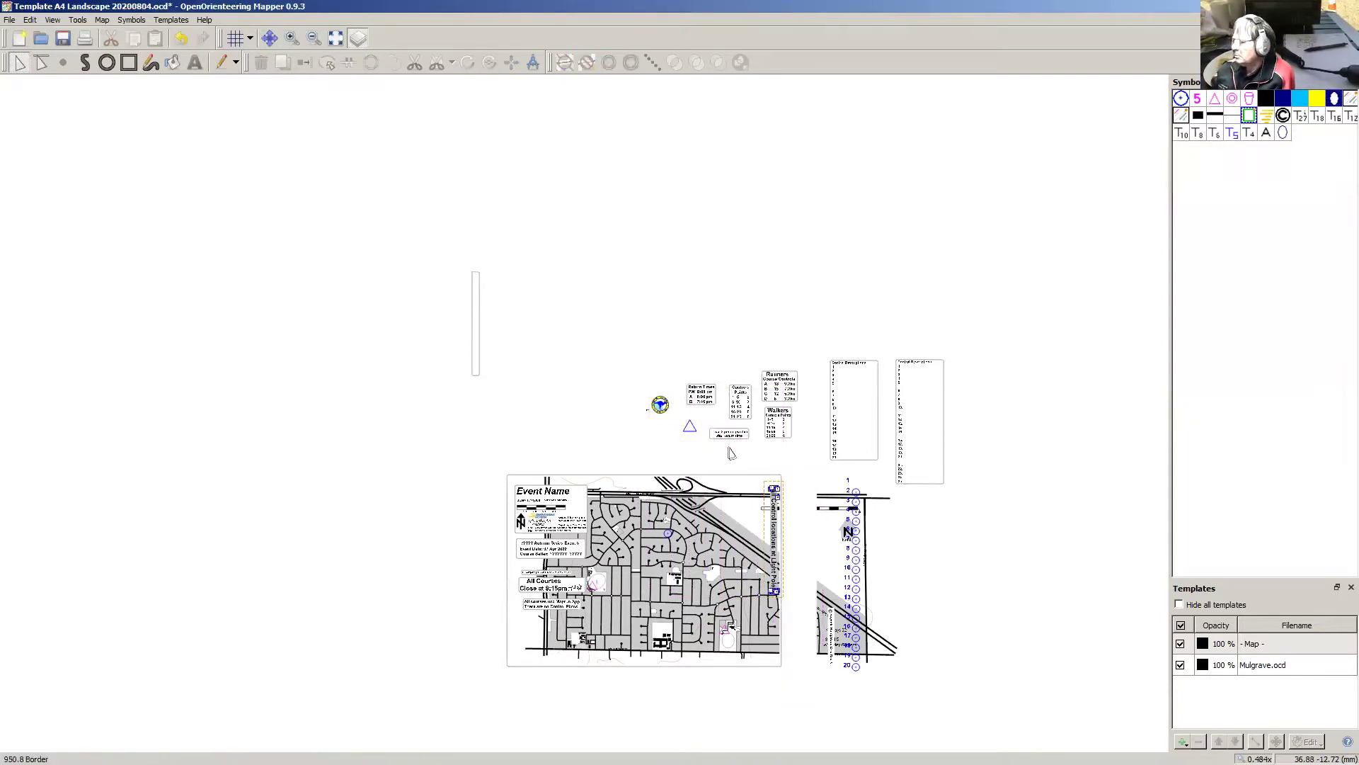
key("ctrl+z")
left_click(1037, 471)
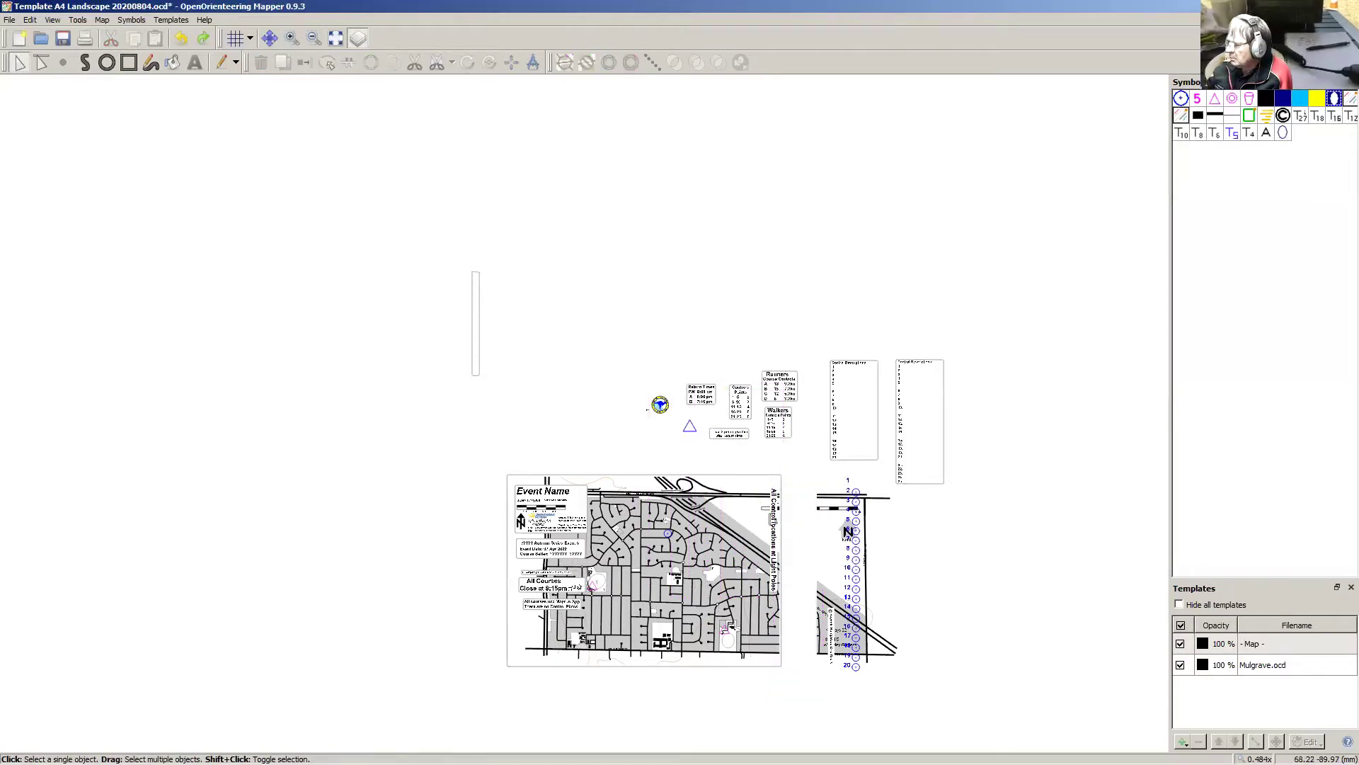
Step: Move the light poles label's white background and its text out of the map, back onto the separated border box
left_click(779, 540)
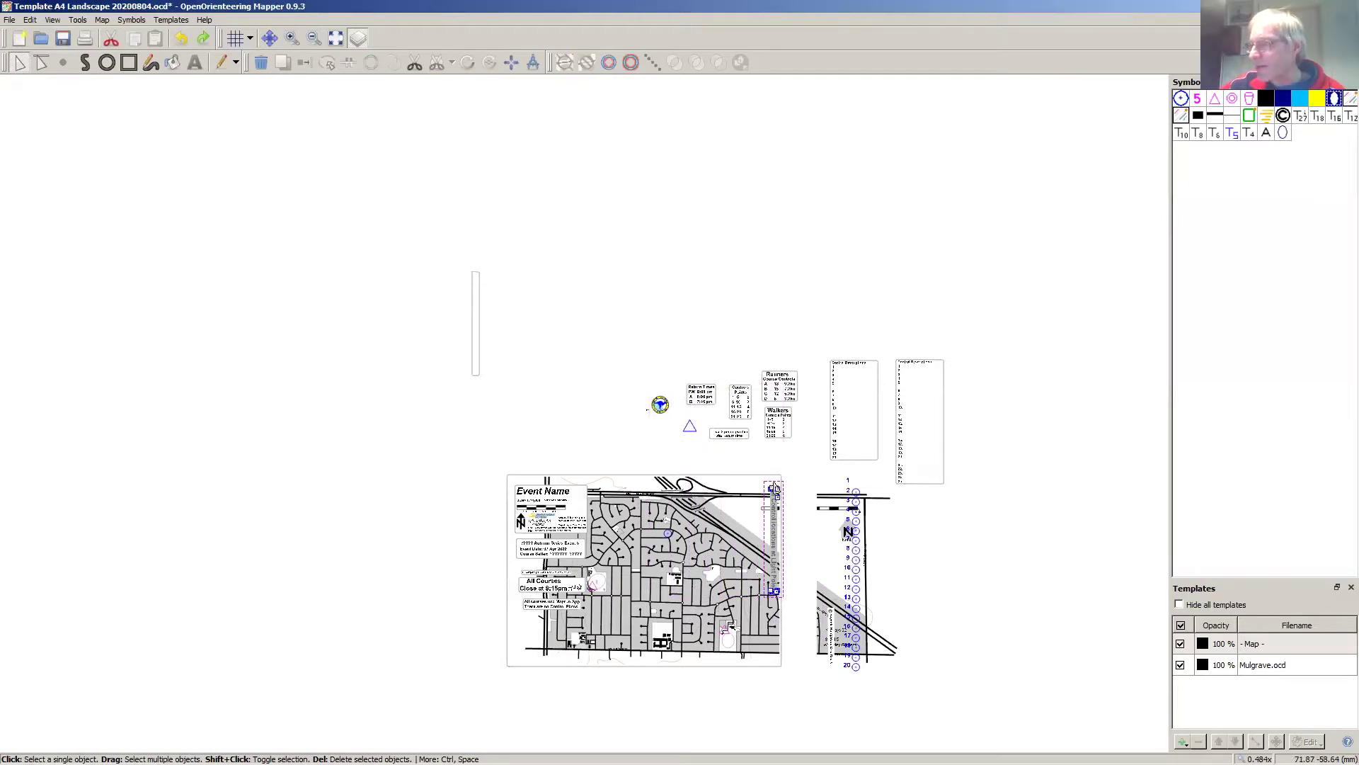
left_click_drag(775, 487, 777, 488)
left_click(795, 524)
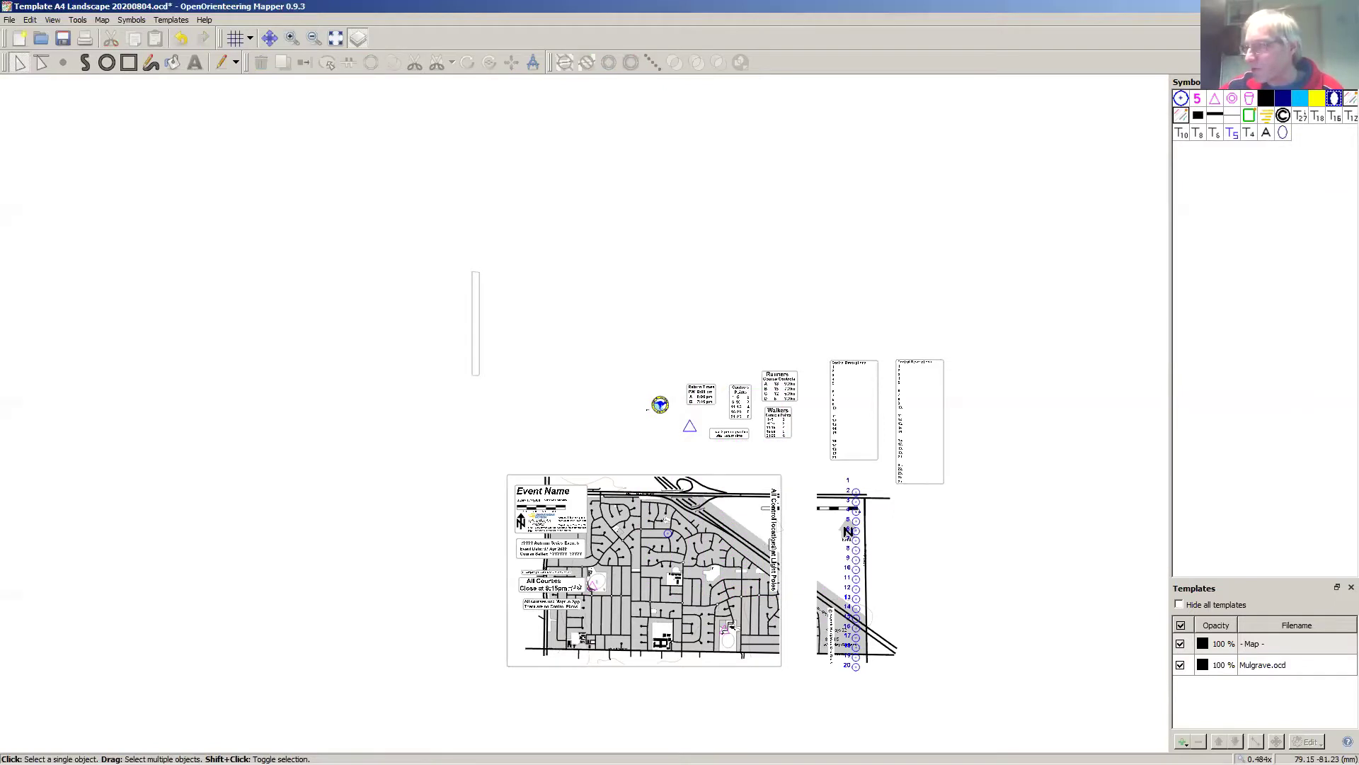
left_click(784, 541)
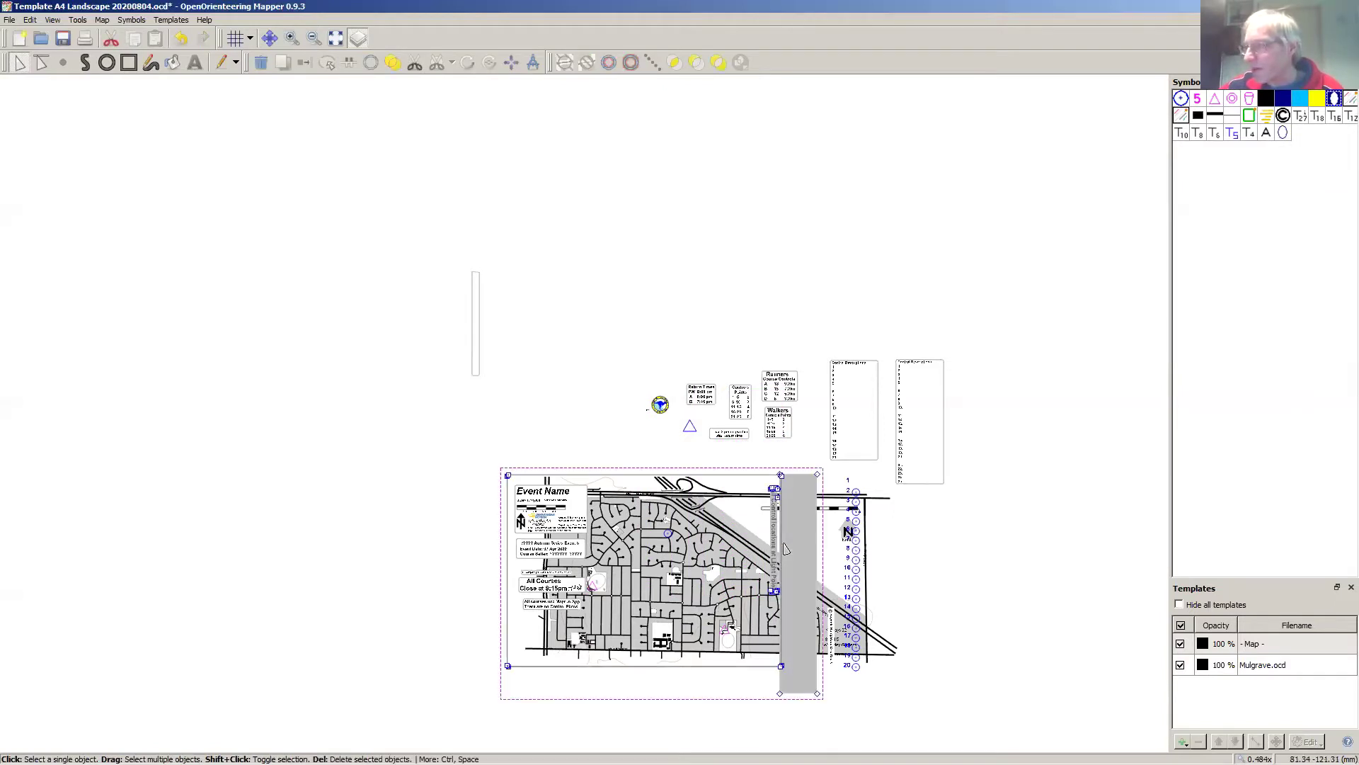
key("Escape")
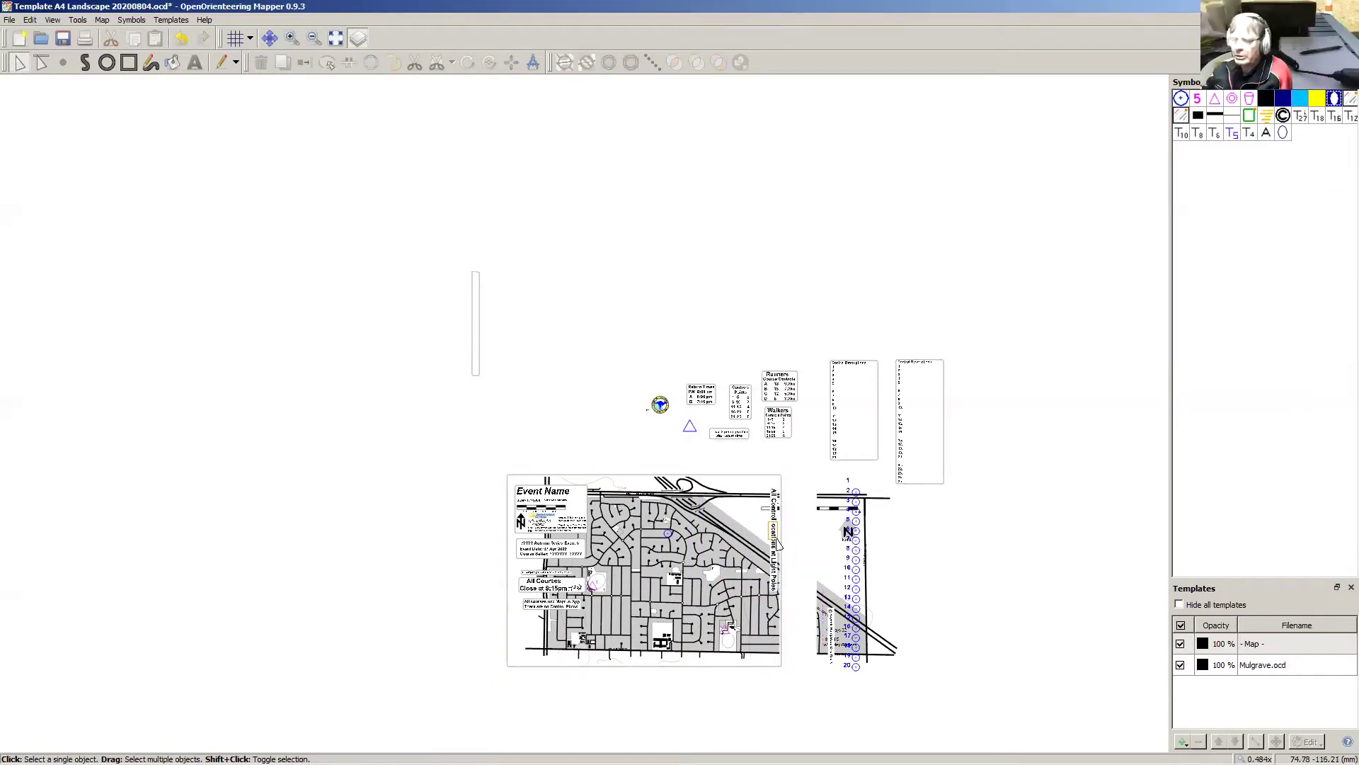
left_click(779, 546)
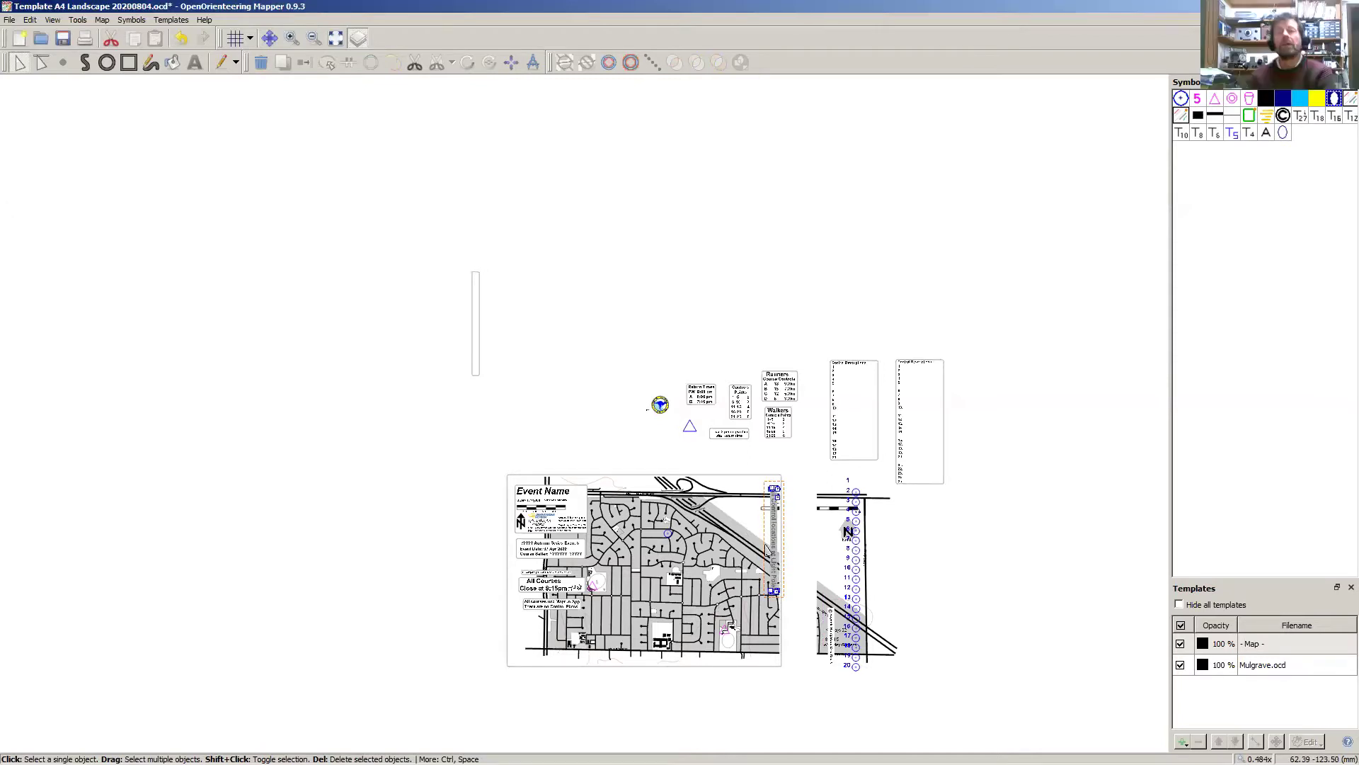
left_click_drag(765, 549, 467, 334)
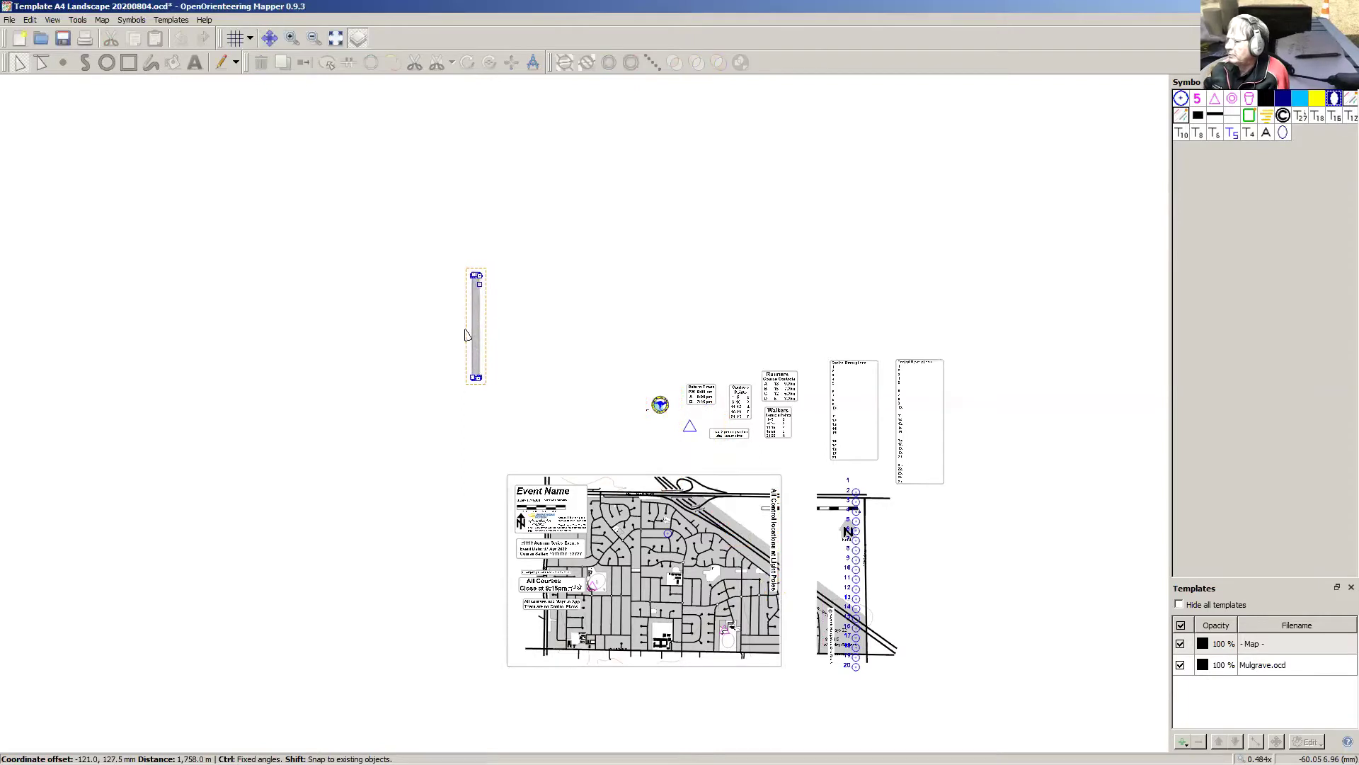
left_click_drag(467, 330, 466, 330)
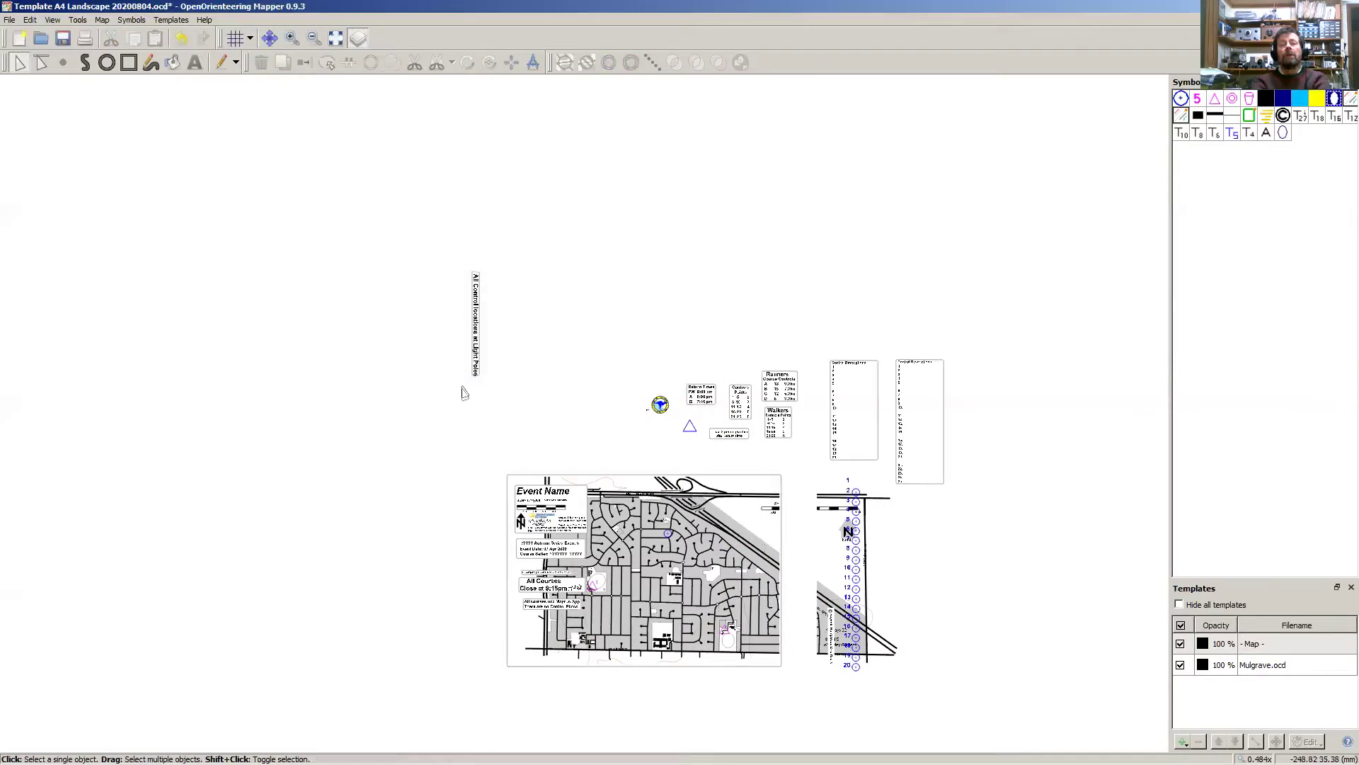
Step: Try to rotate the reassembled light poles label to horizontal with Rotate objects, then undo the rotation
left_click_drag(450, 249, 530, 425)
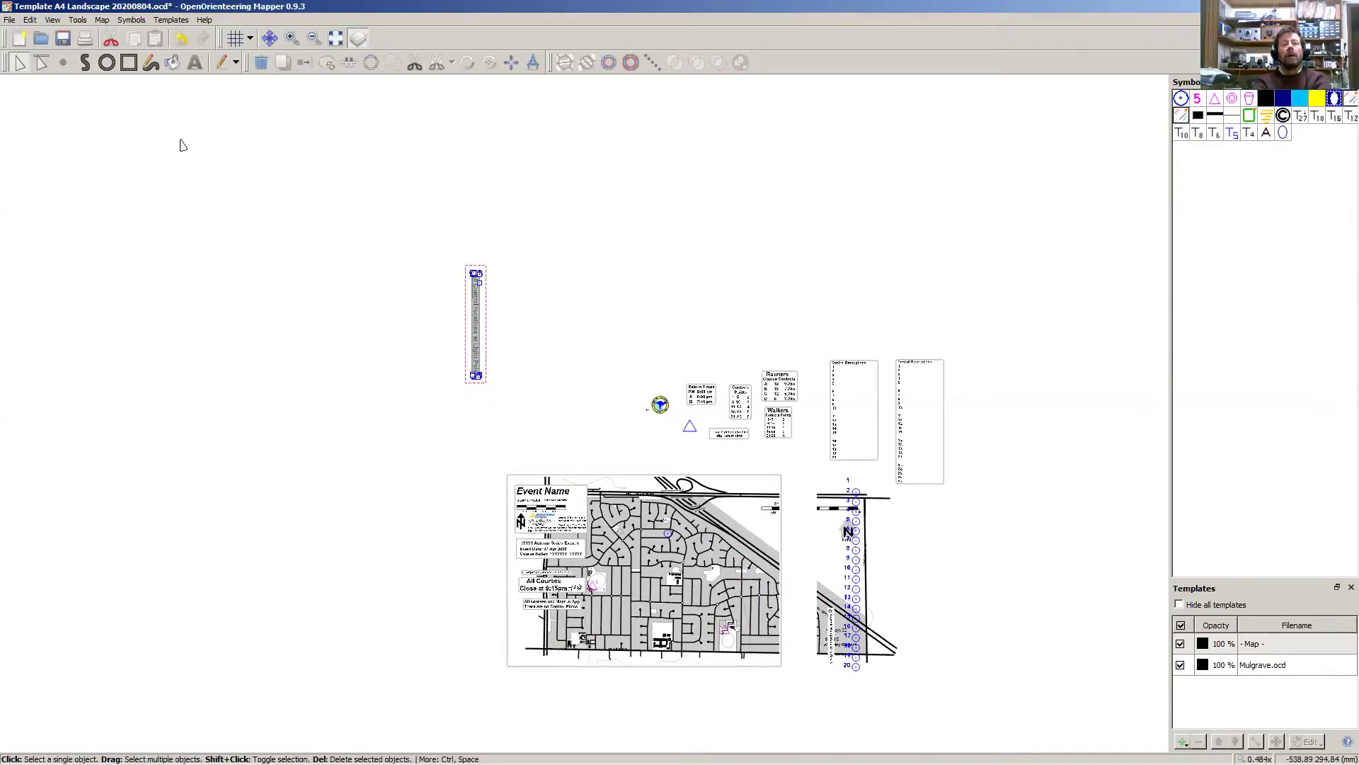
left_click(77, 20)
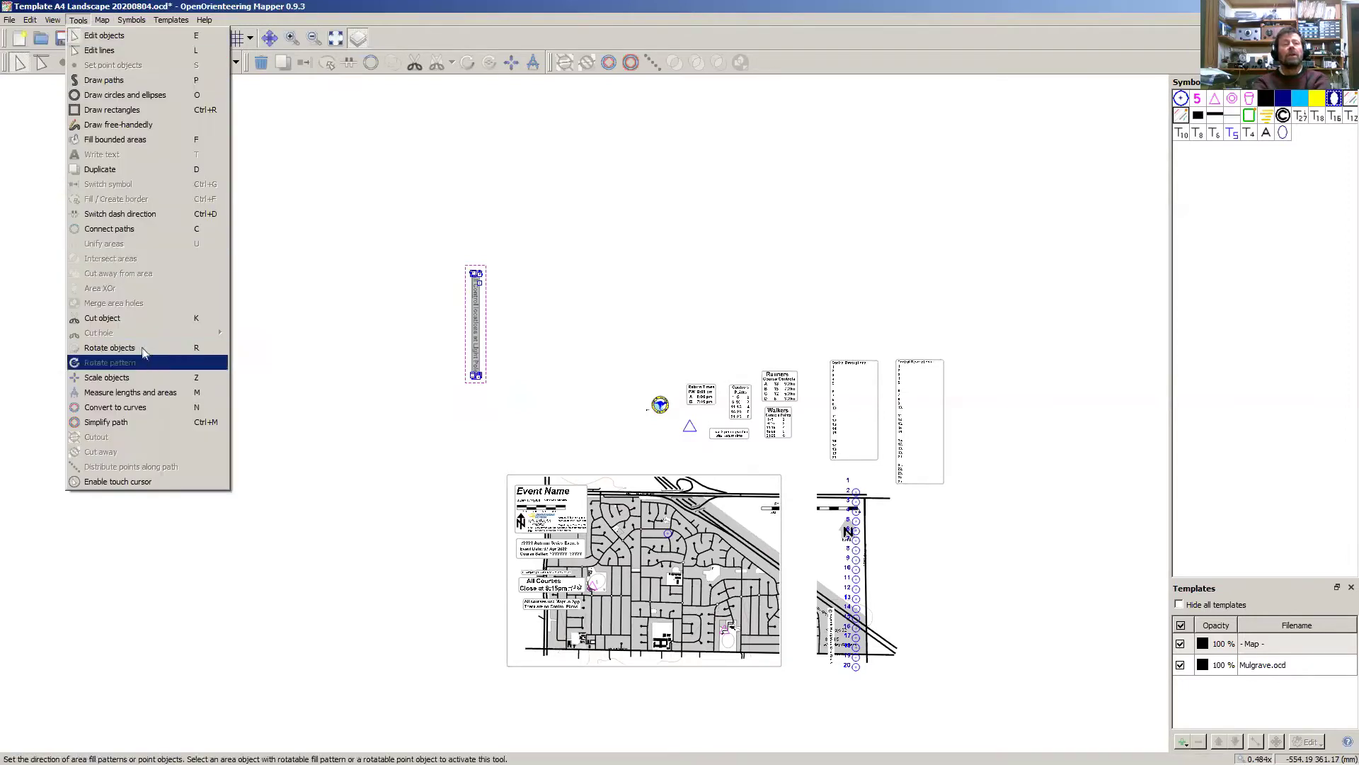
left_click(110, 347)
left_click_drag(521, 370, 586, 213)
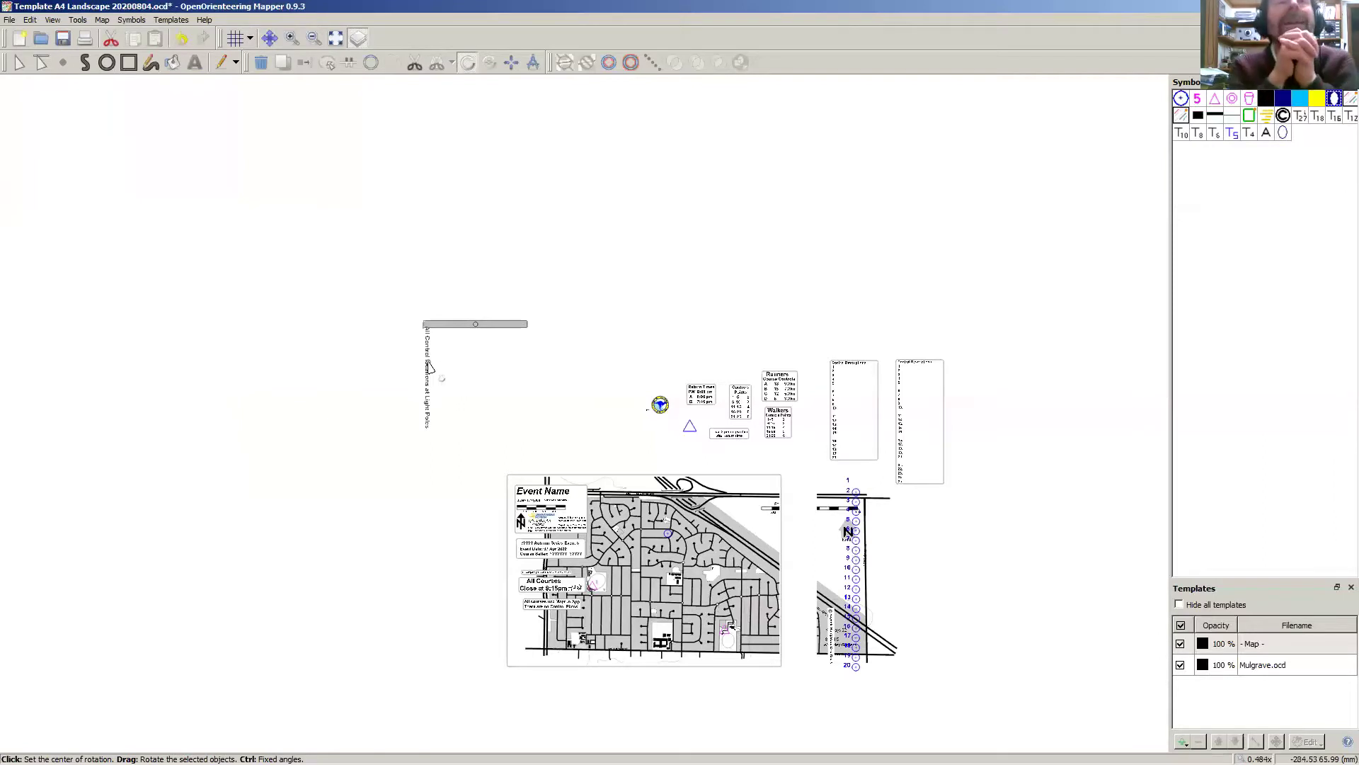
left_click(520, 383)
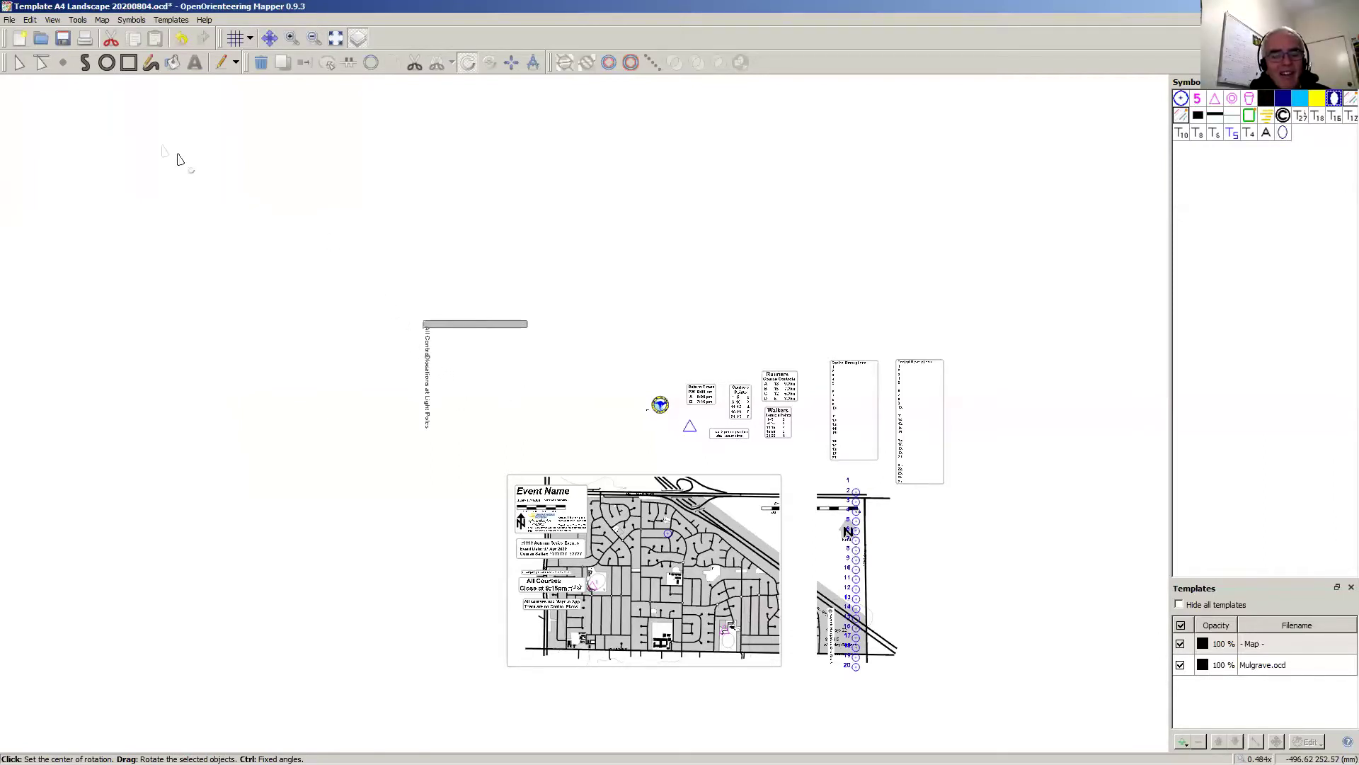
left_click(19, 65)
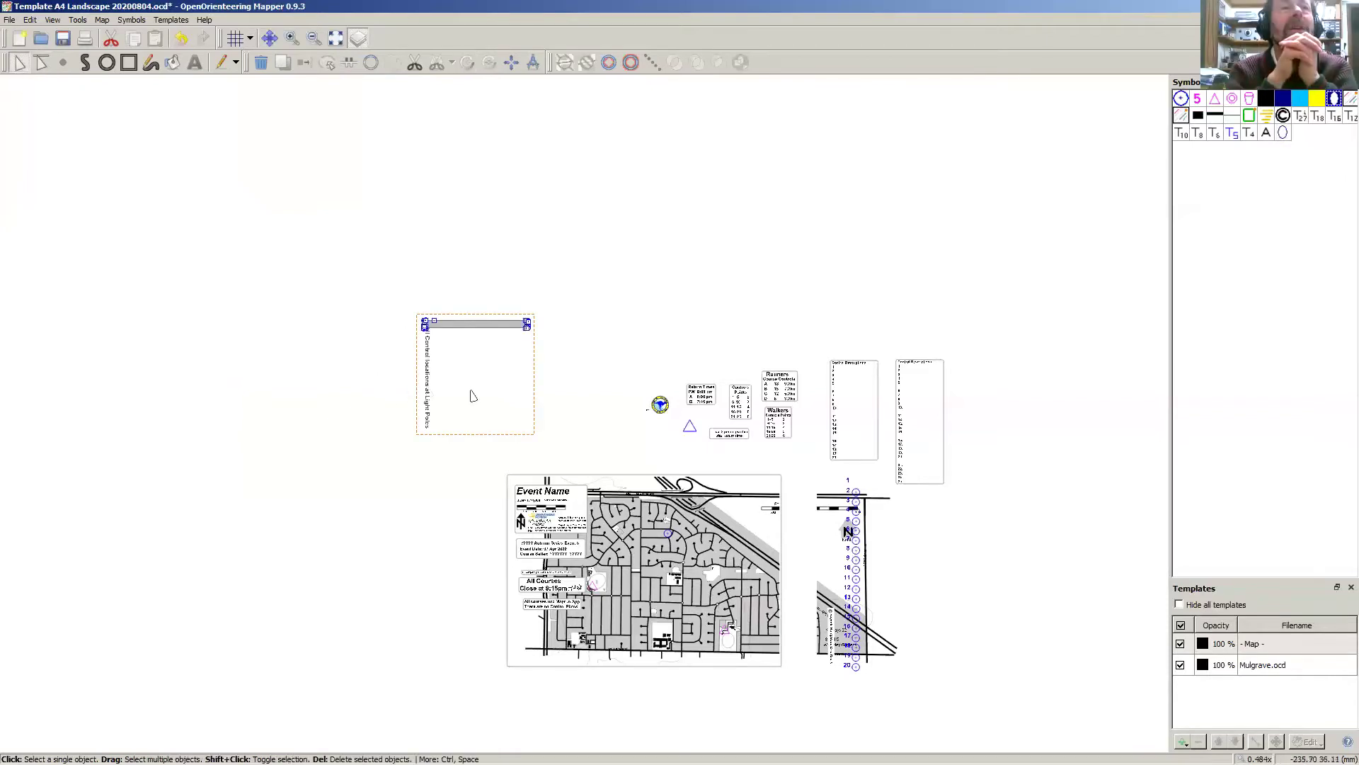
left_click(422, 391)
key("ctrl+z")
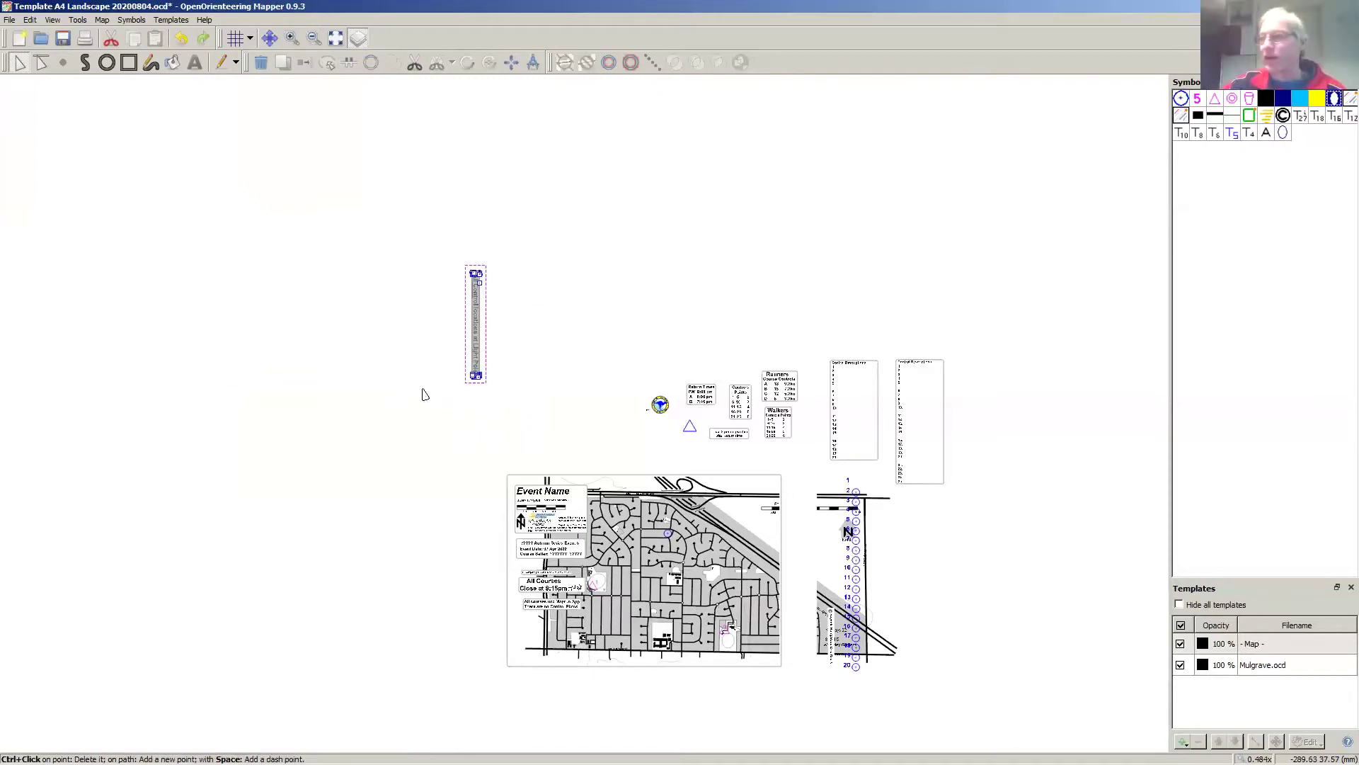
Step: Reselect all parts of the vertical light poles label and try to shift its text by the box handle
left_click(337, 318)
left_click_drag(353, 221, 550, 437)
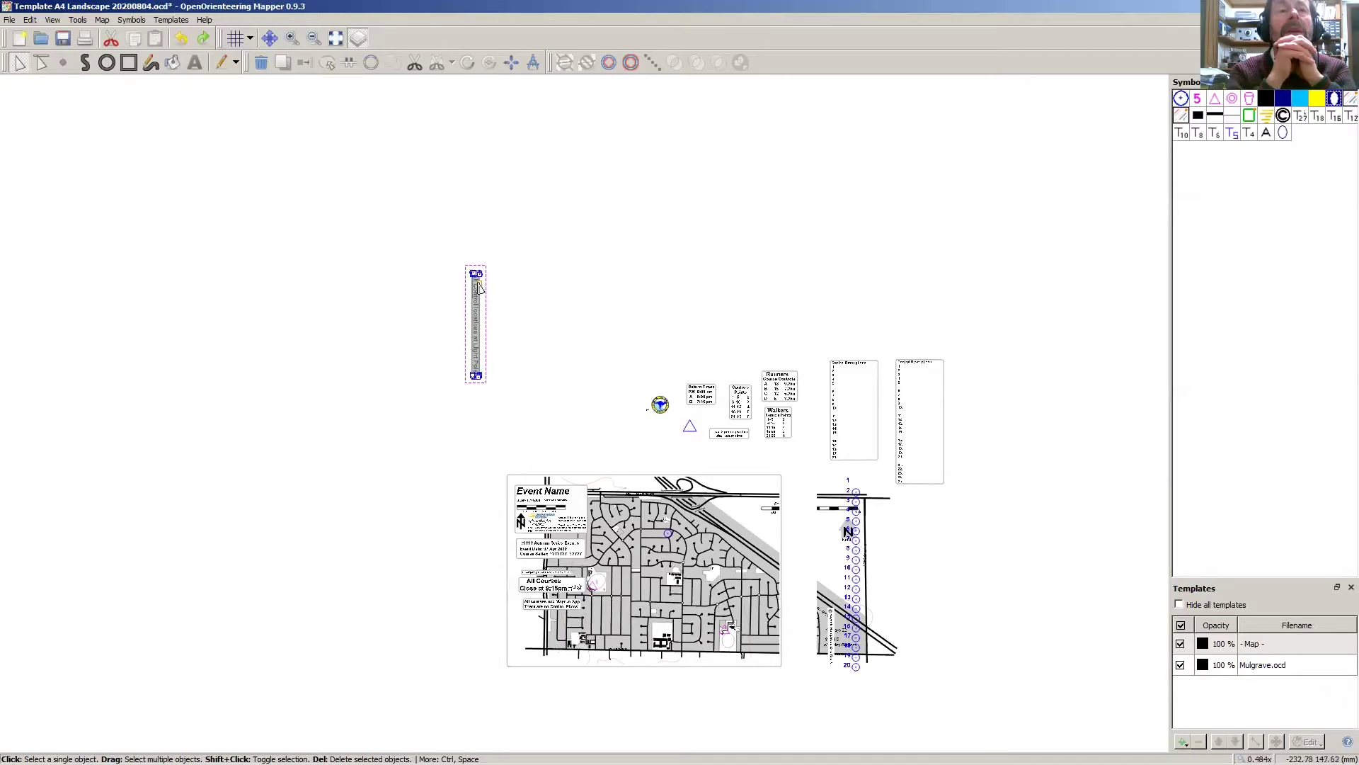
mouse_move(480, 285)
left_mouse_down()
mouse_move(496, 285)
mouse_move(479, 286)
left_mouse_up()
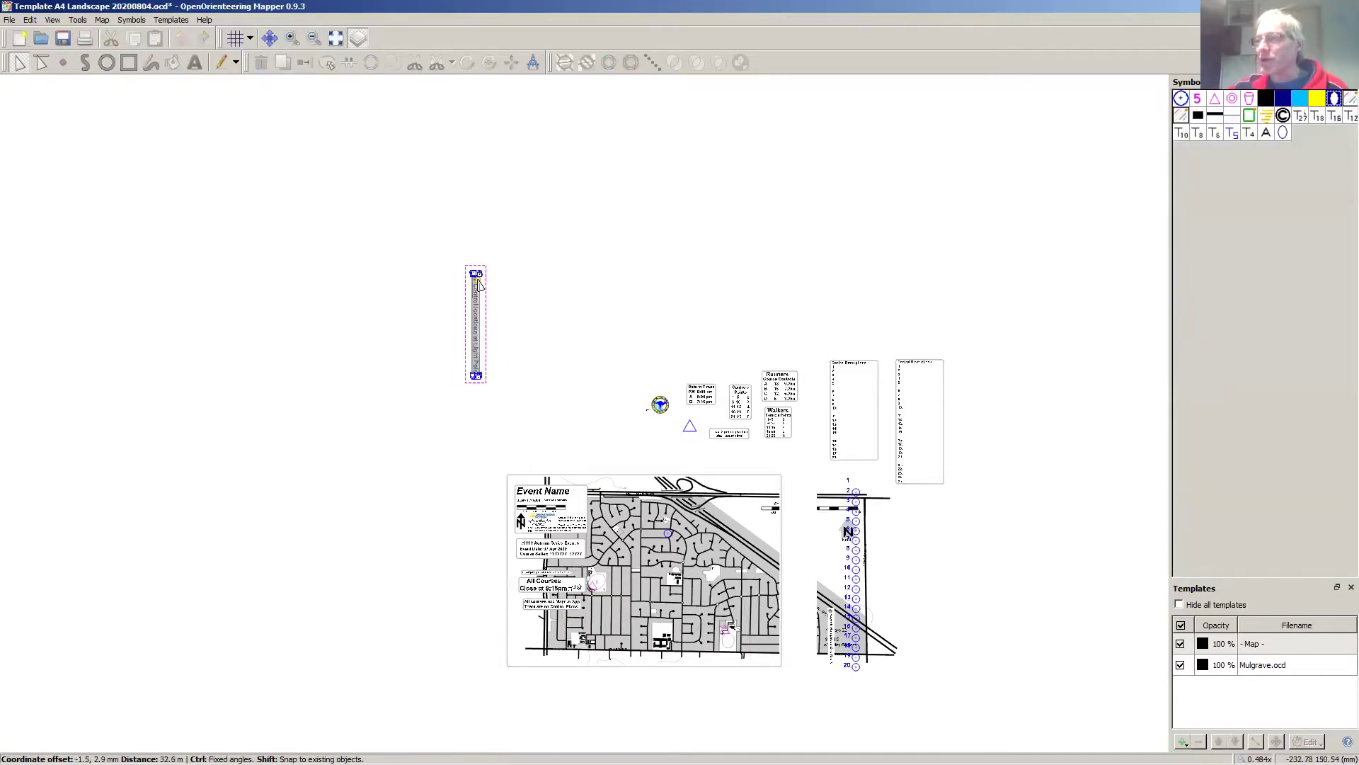
left_click_drag(480, 285, 479, 285)
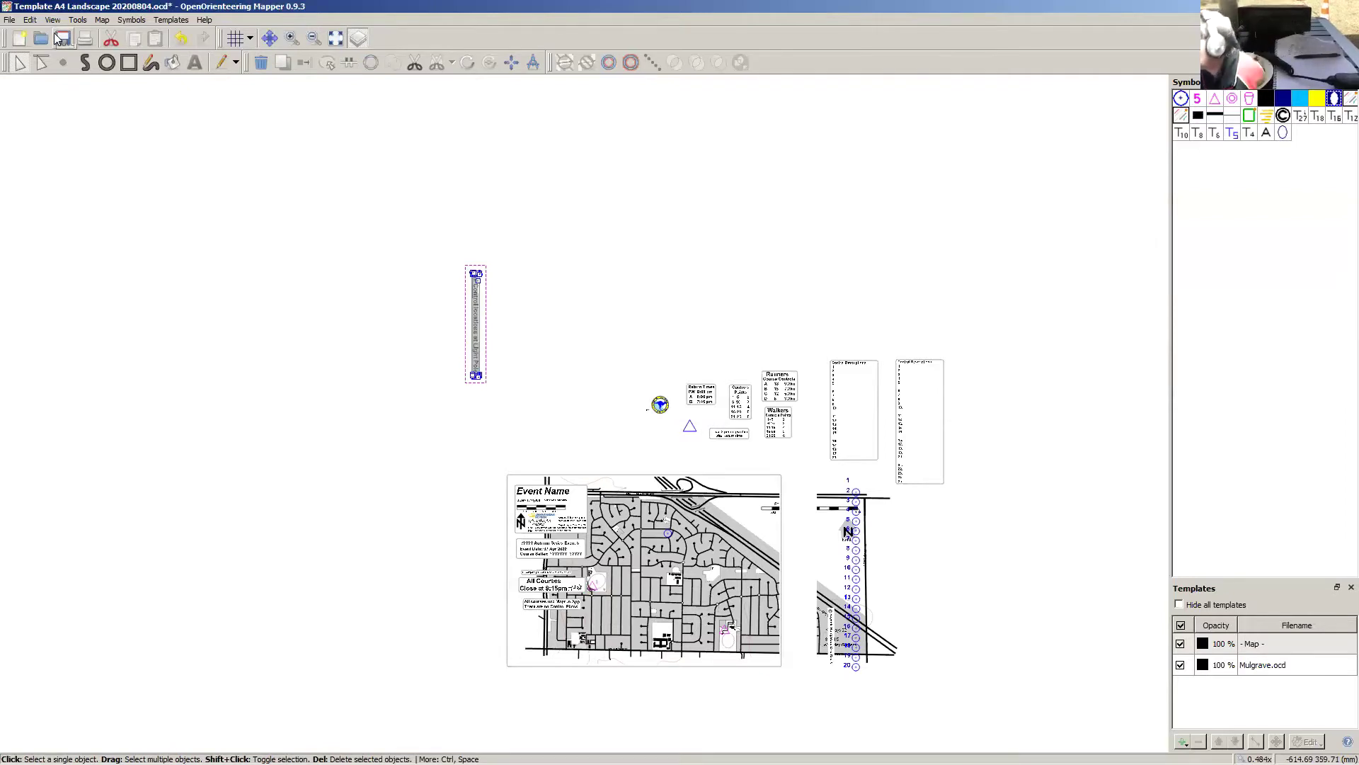
Step: Try to rotate the light poles label slightly about a rotation centre placed in the blank area above the map
left_click(103, 20)
mouse_move(80, 21)
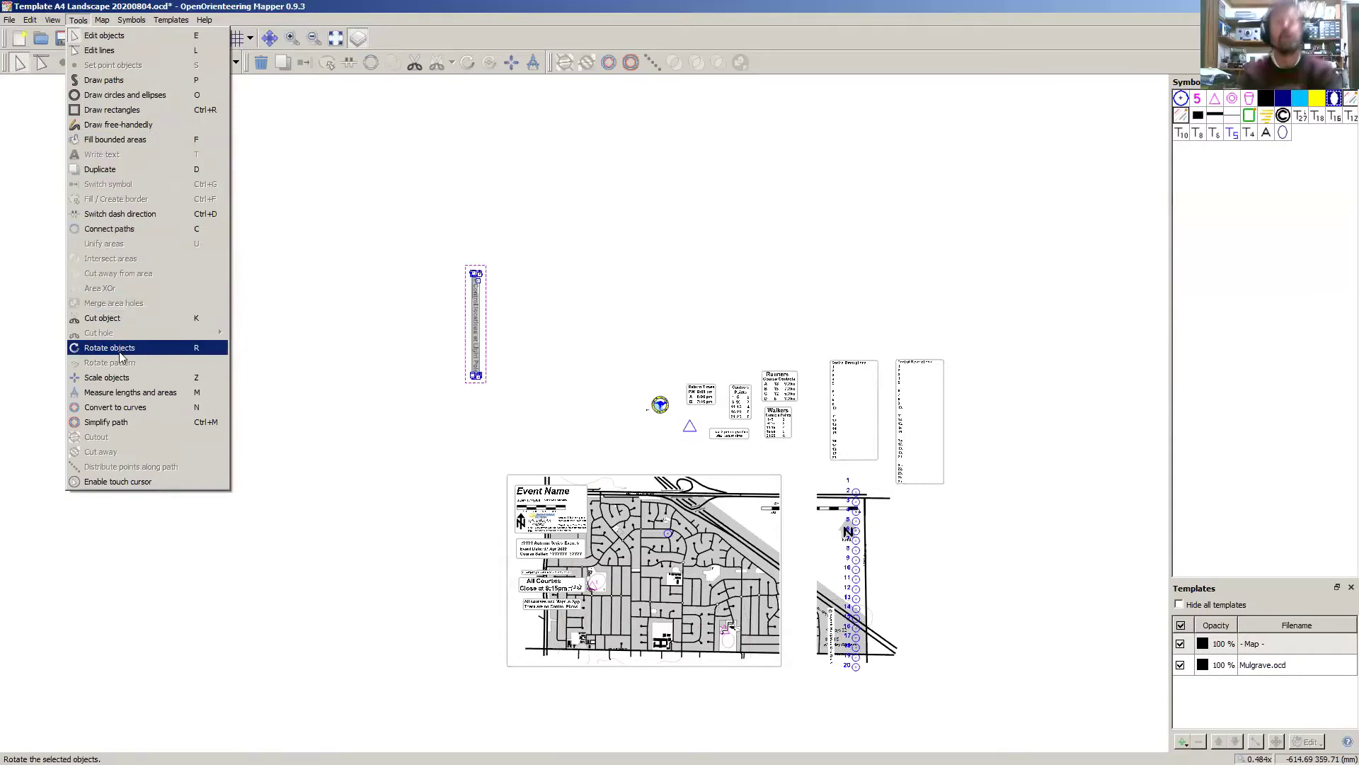
left_click(121, 352)
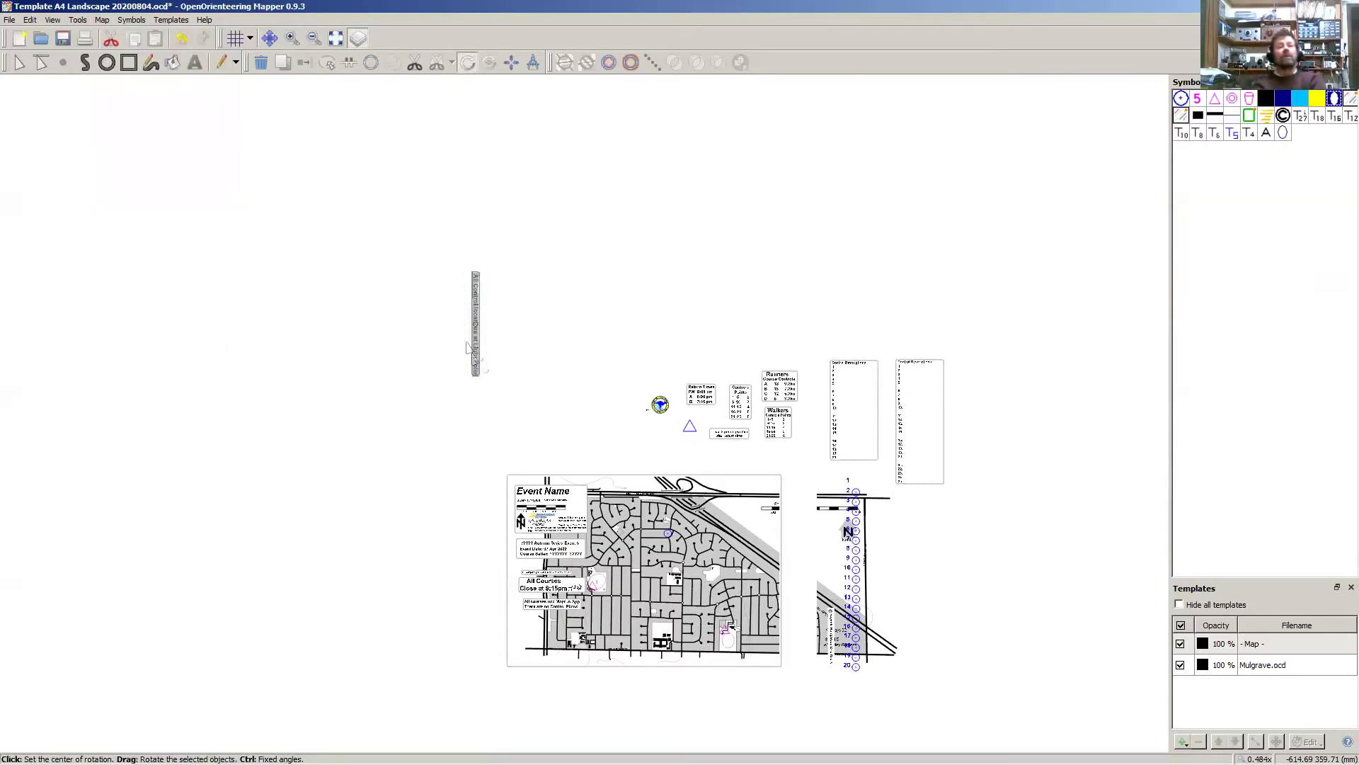
left_click(577, 303)
left_click_drag(434, 259, 479, 222)
left_click(390, 276)
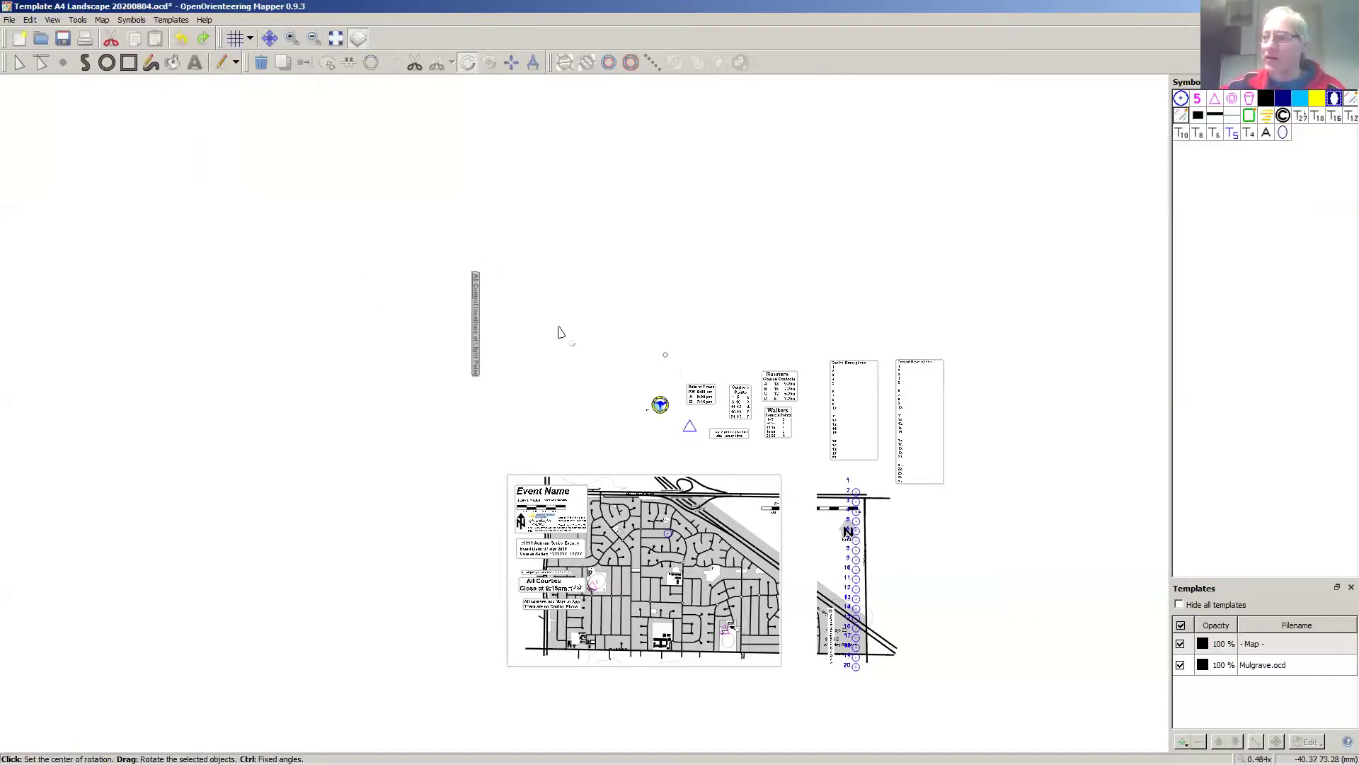
left_click_drag(414, 216, 441, 235)
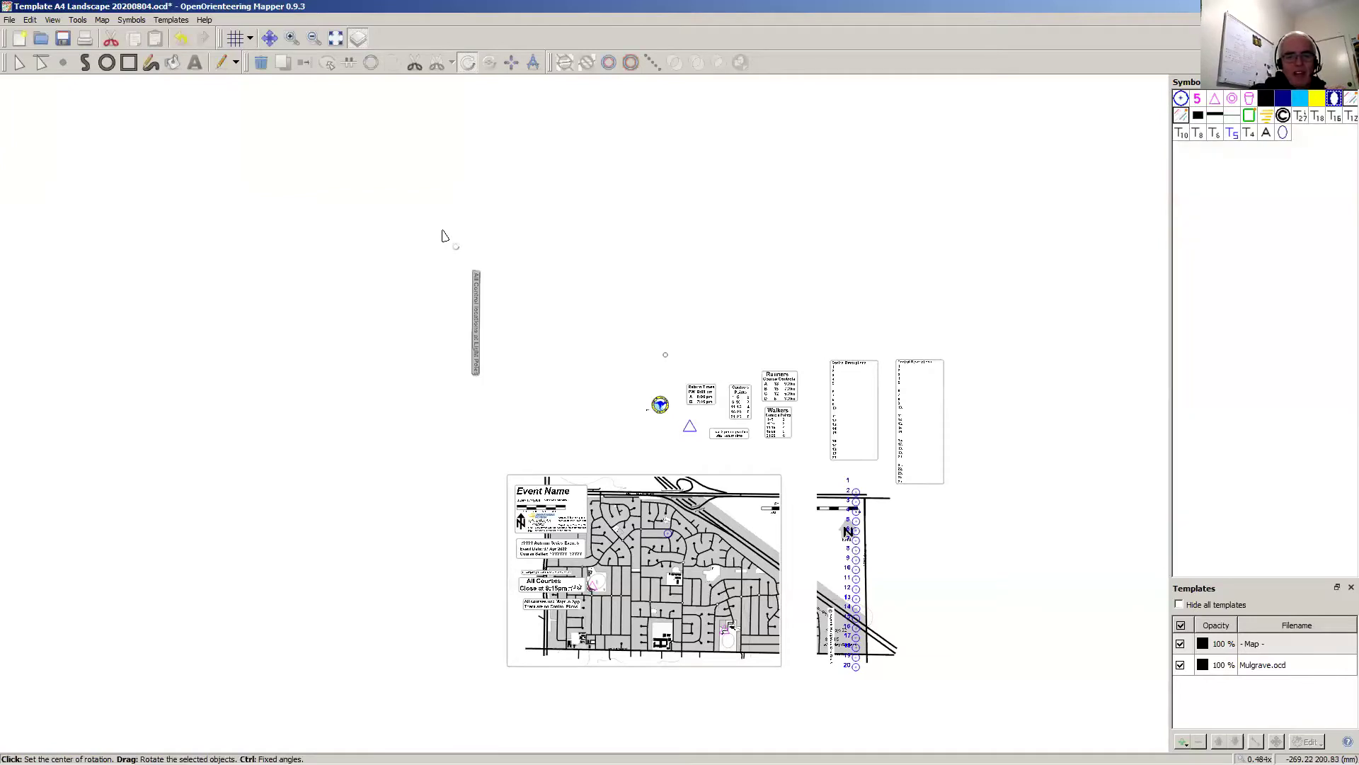
Step: Undo the label's rotation and moves back to its place at the map frame's right edge, and deselect it
key("ctrl+z")
key("ctrl+z")
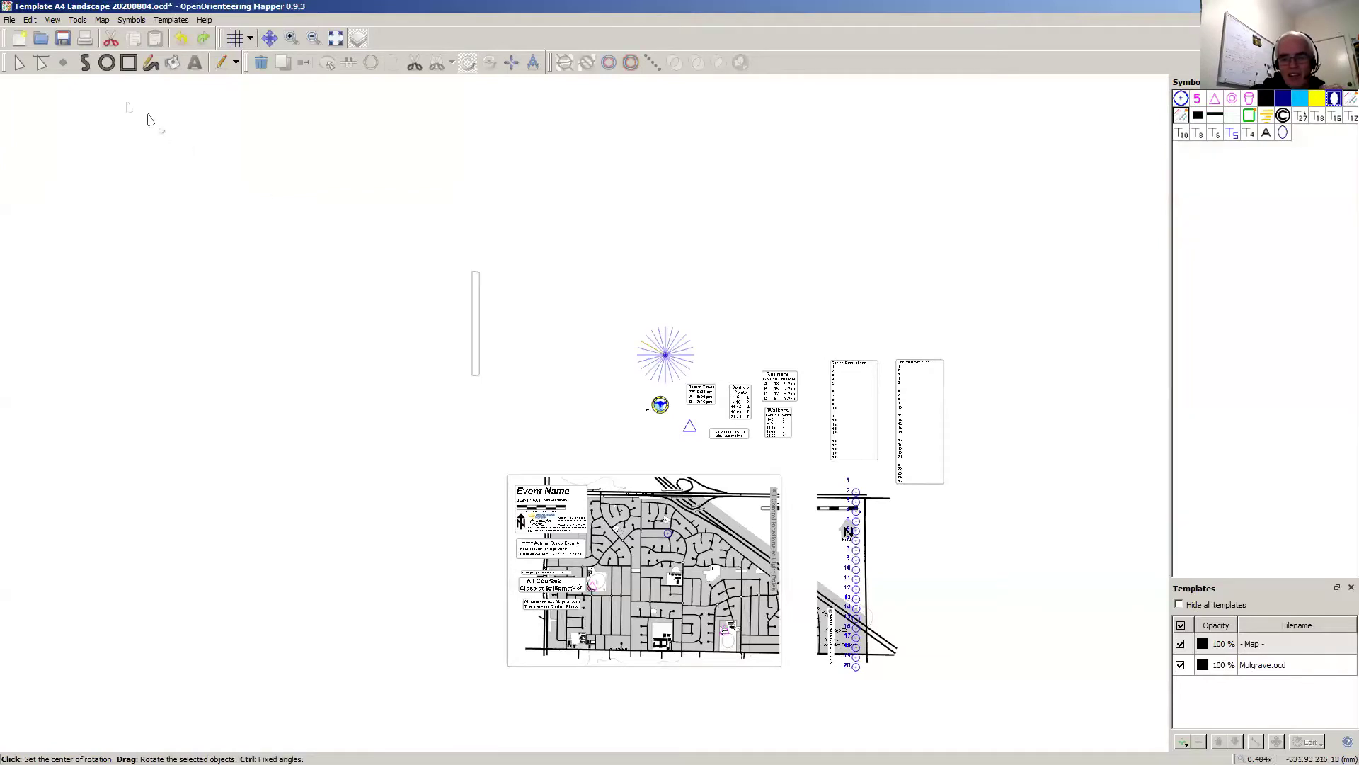
left_click(19, 62)
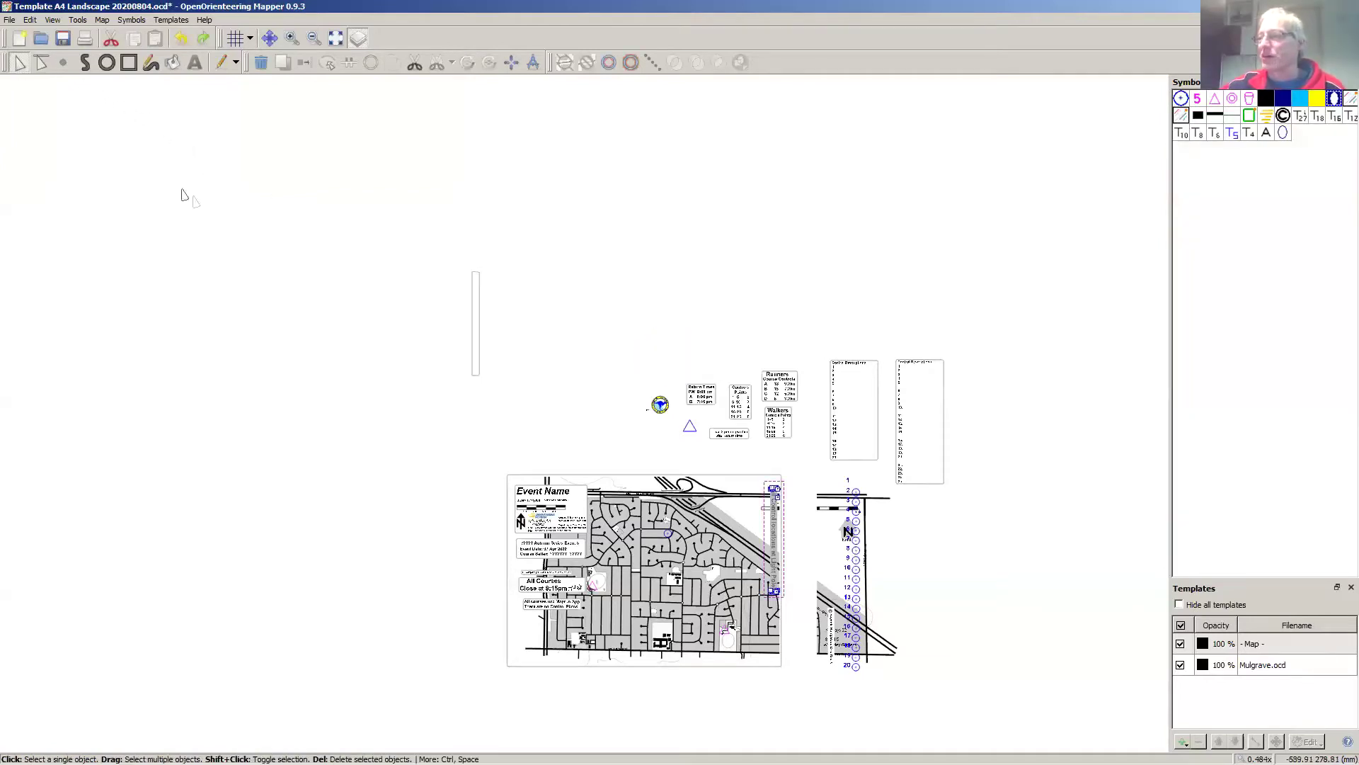
key("ctrl+z")
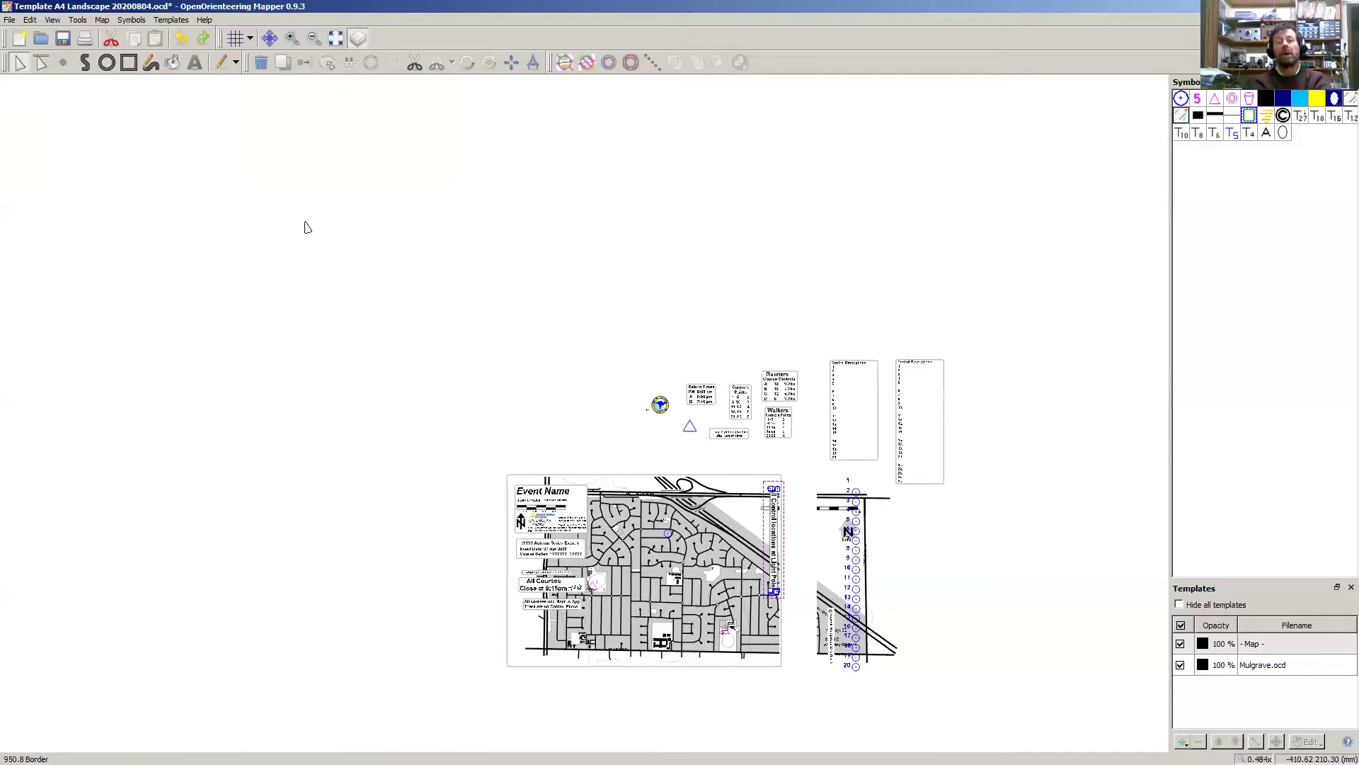
left_click(338, 261)
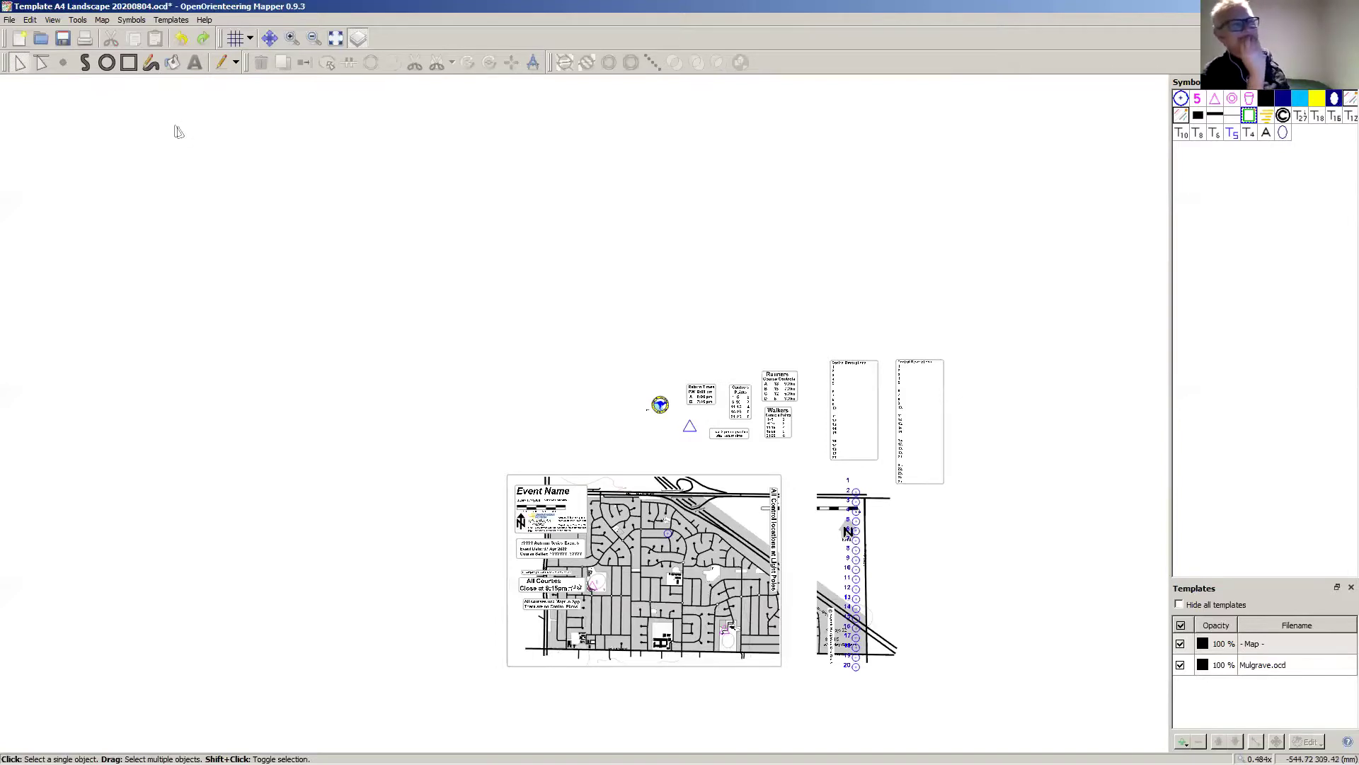
Step: Move the control number 1 from the control column to just left of its circle on the street network
left_click(849, 484)
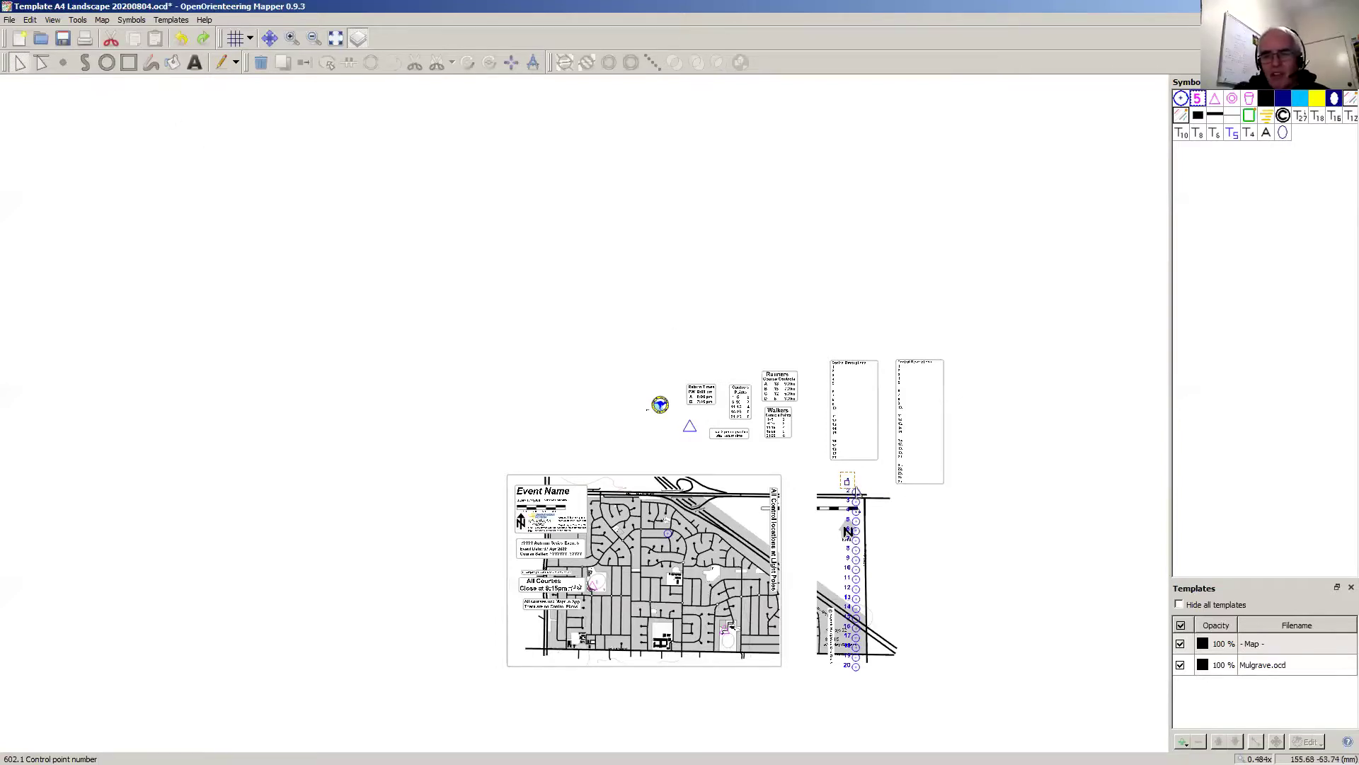
left_click(825, 489)
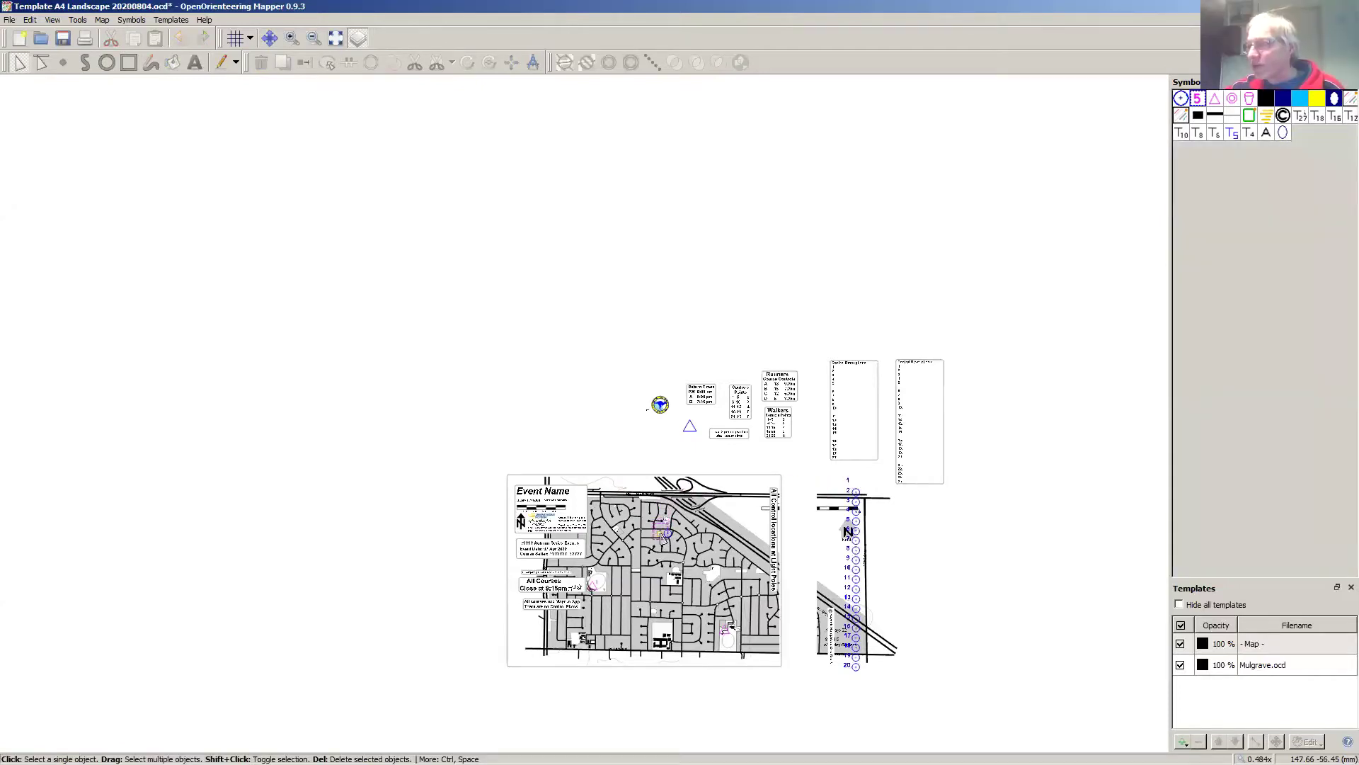
left_click_drag(662, 534, 662, 535)
left_click(588, 390)
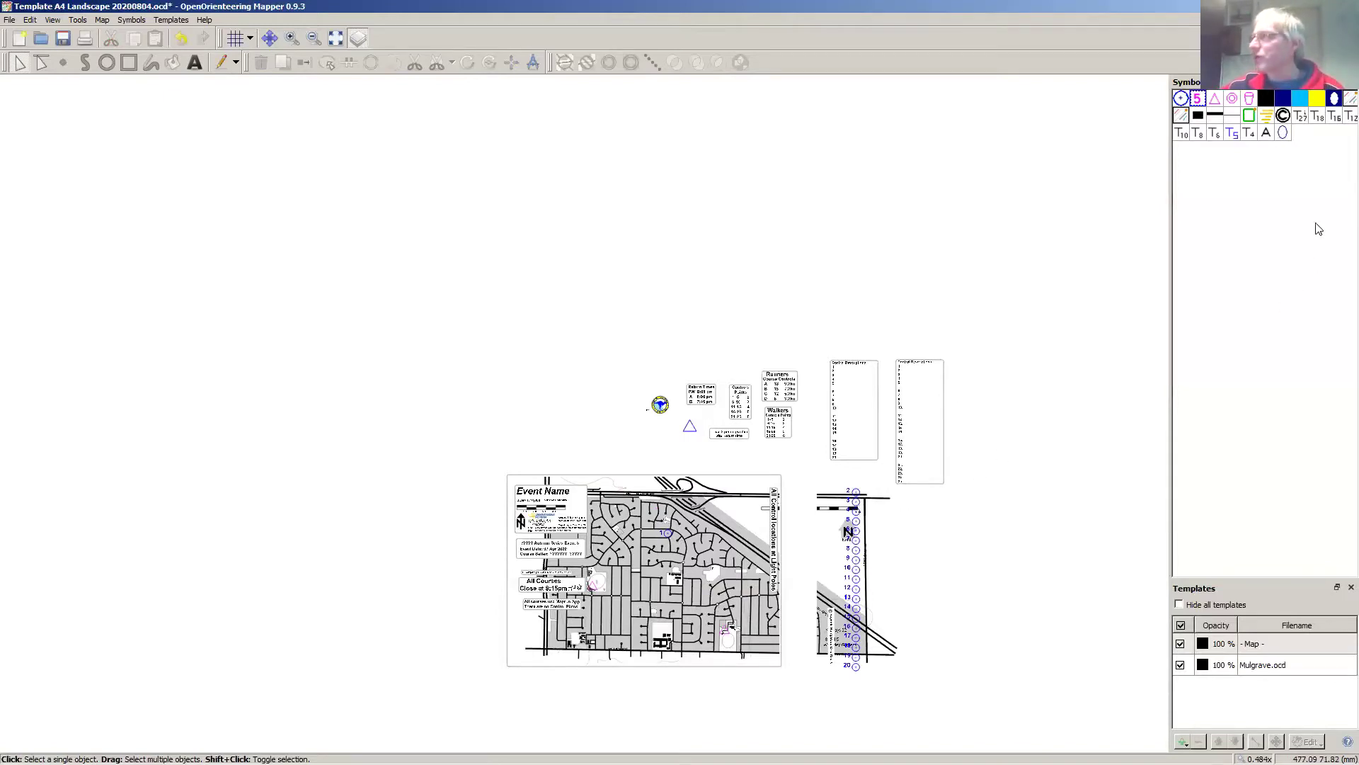
Step: Open the Control point symbol's settings and review its point symbol dimensions and available outer colors
right_click(1182, 103)
left_click(1195, 128)
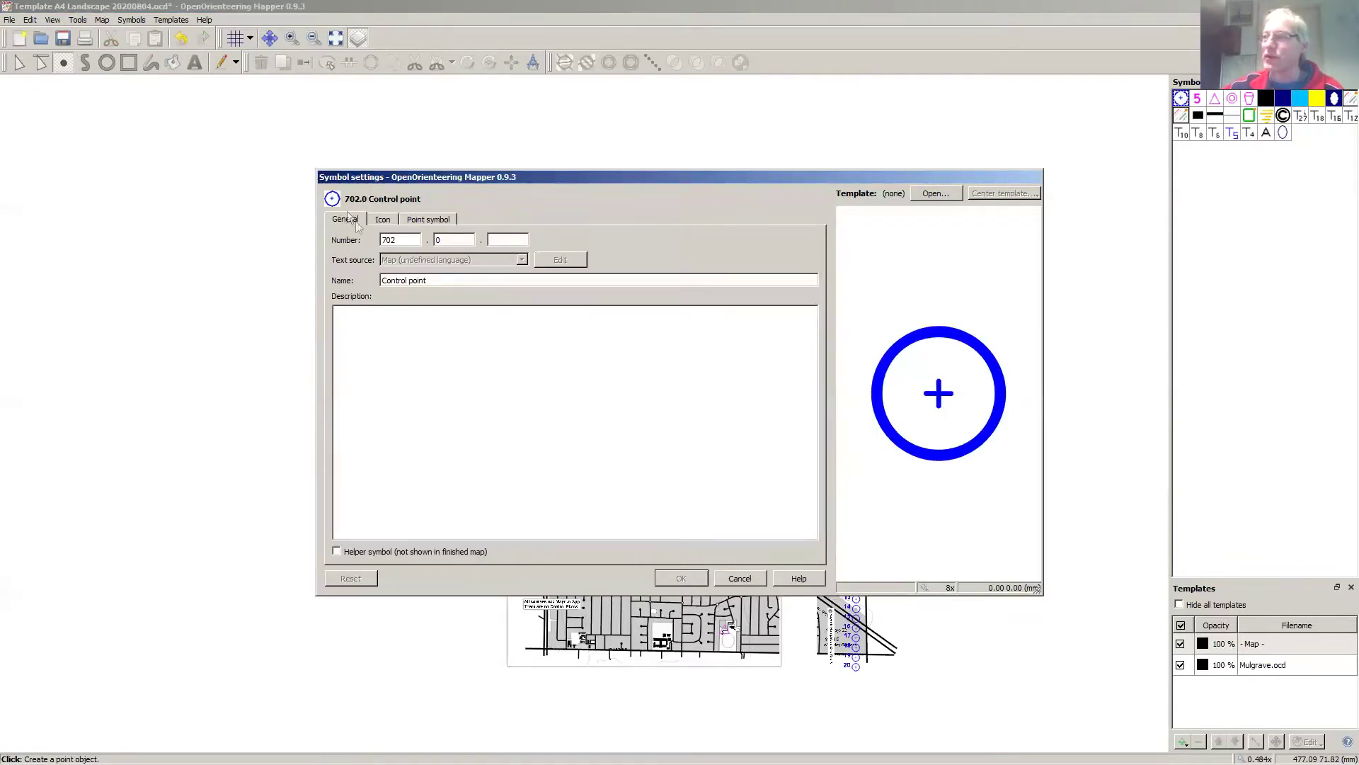
left_click(427, 221)
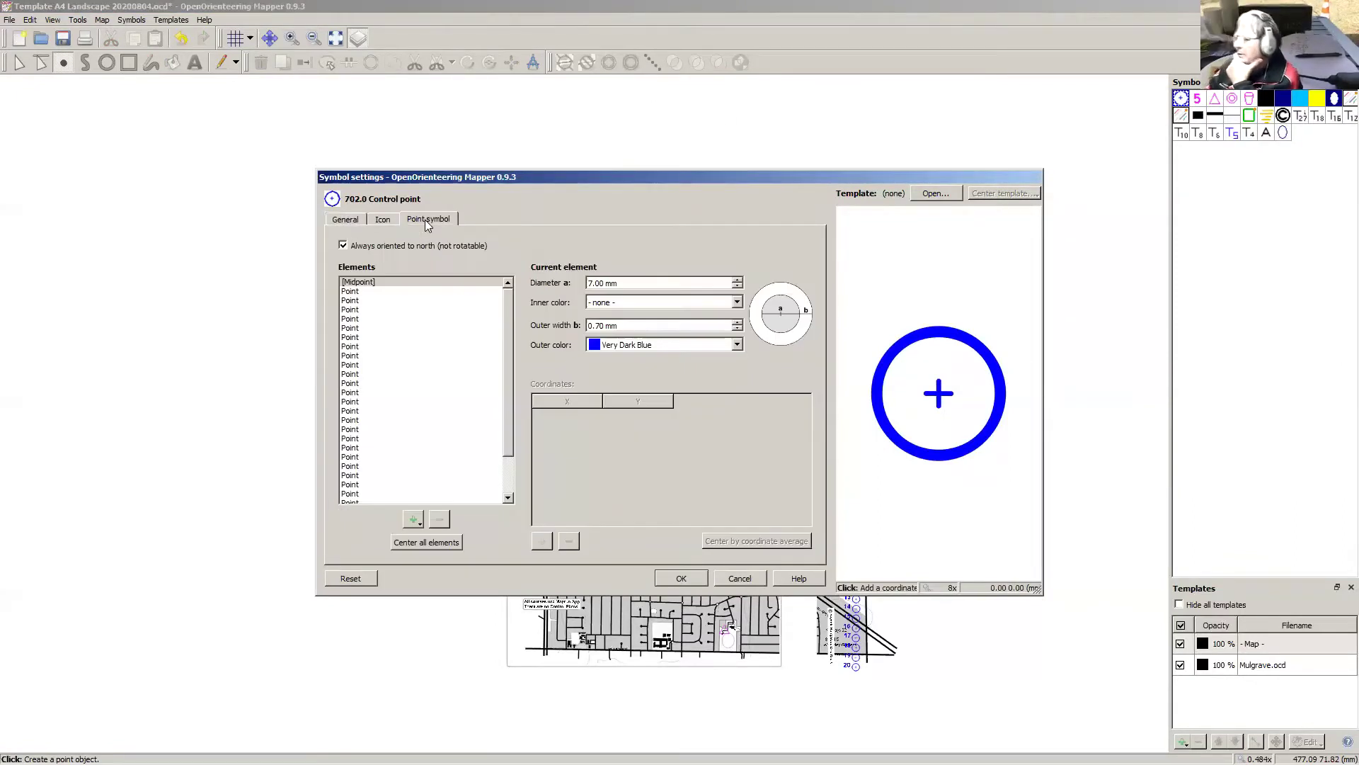
left_click(737, 344)
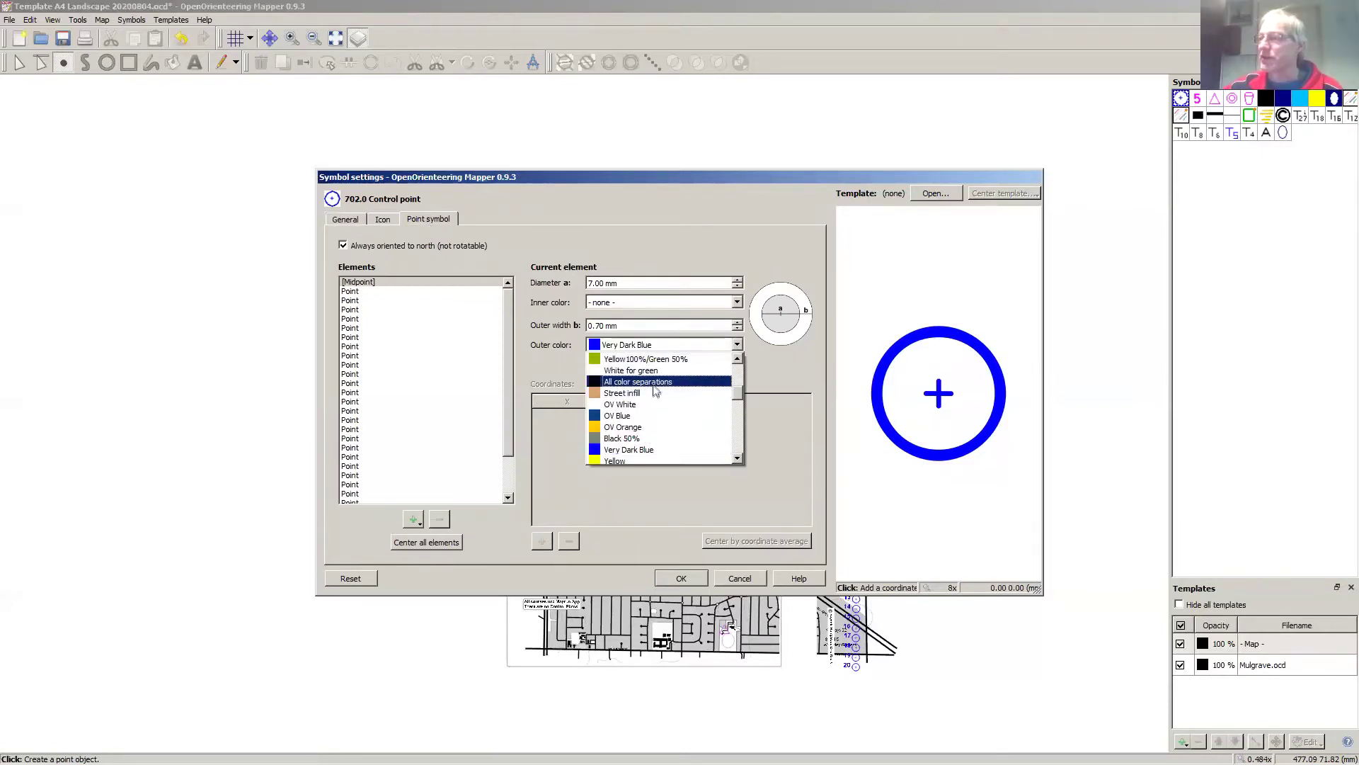
left_click(749, 240)
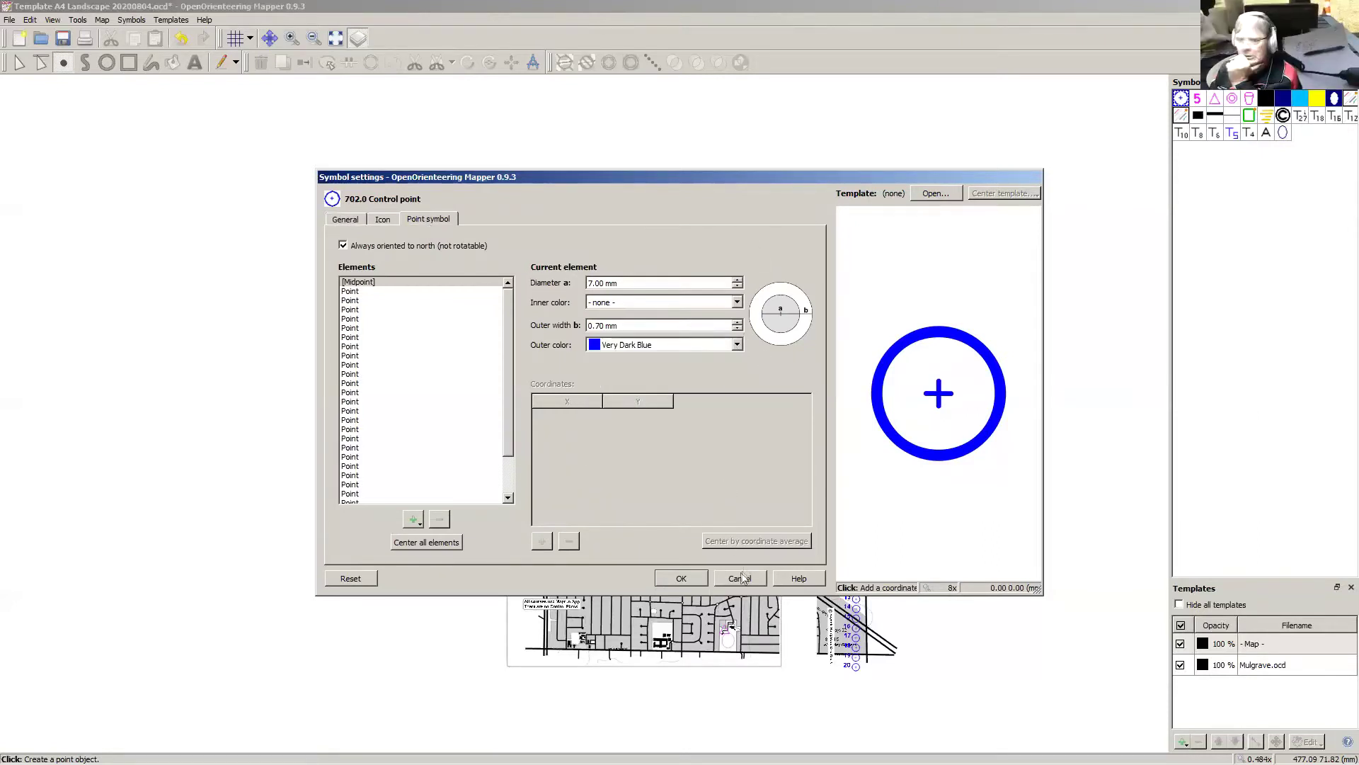
left_click(681, 577)
Step: Try placing Control point circles in the blank area above the map, and undo them
left_click(830, 300)
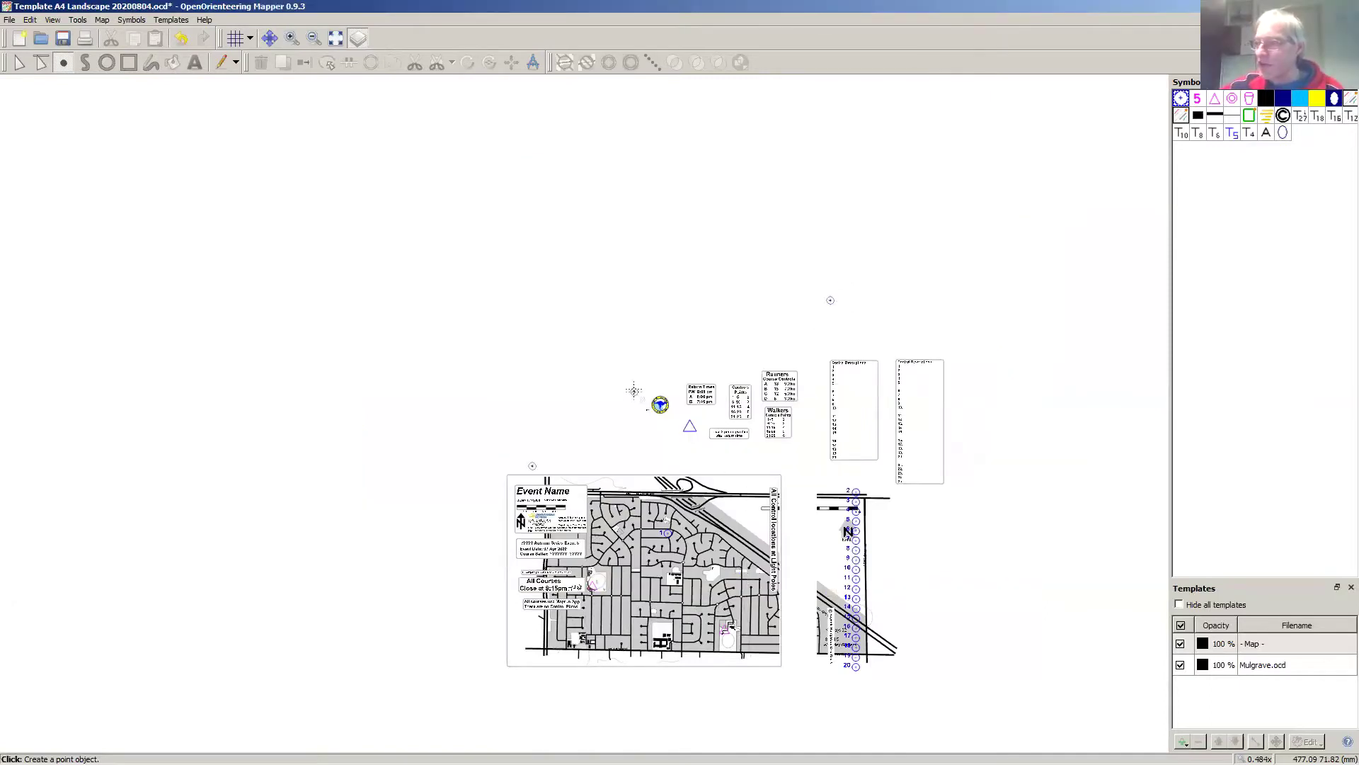
left_click(742, 305)
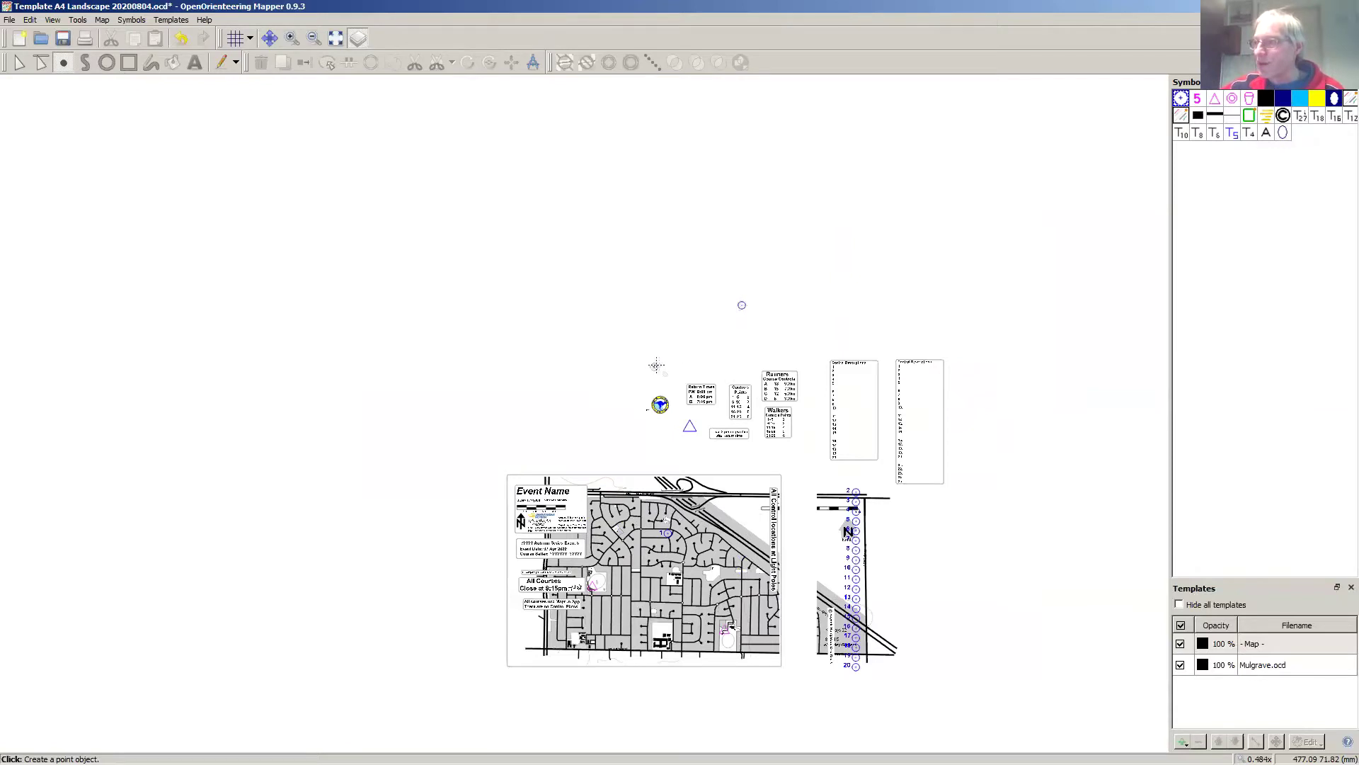
left_click(641, 391)
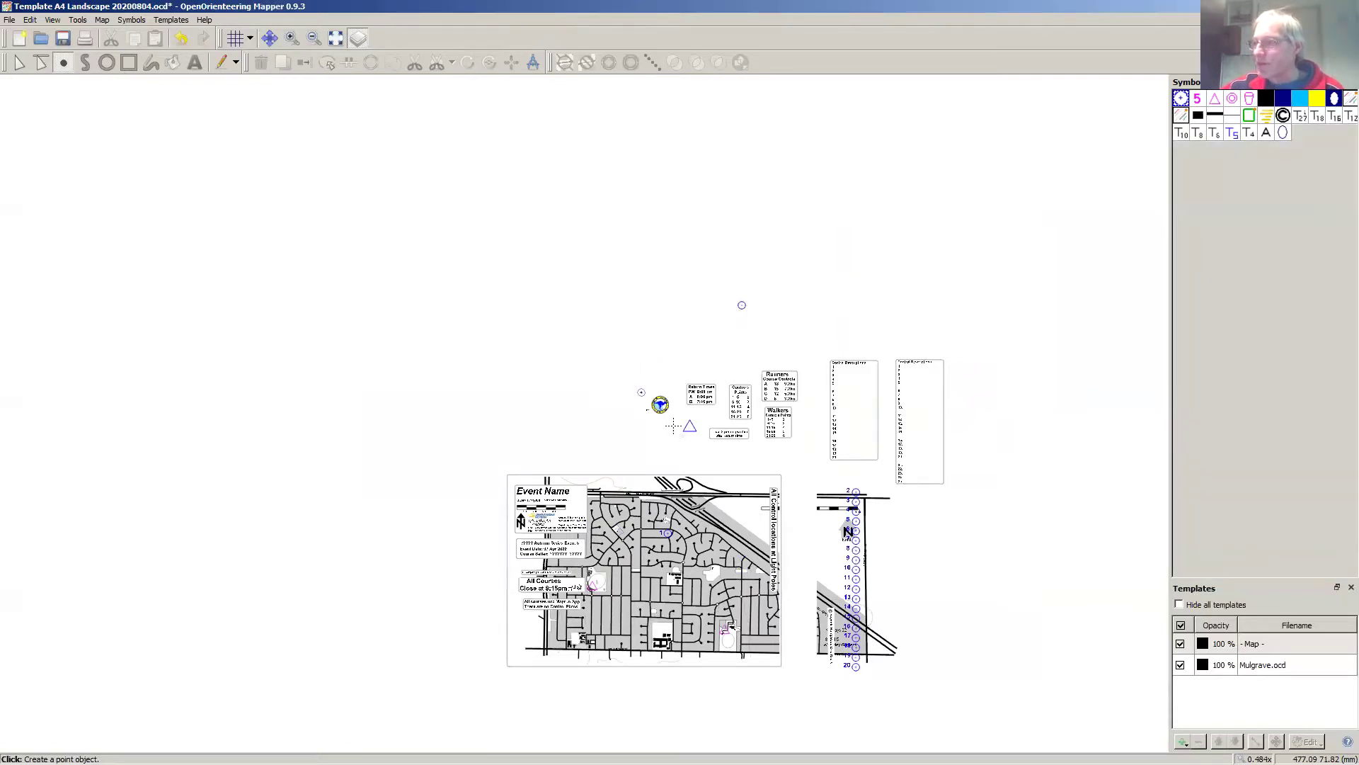
left_click(598, 342)
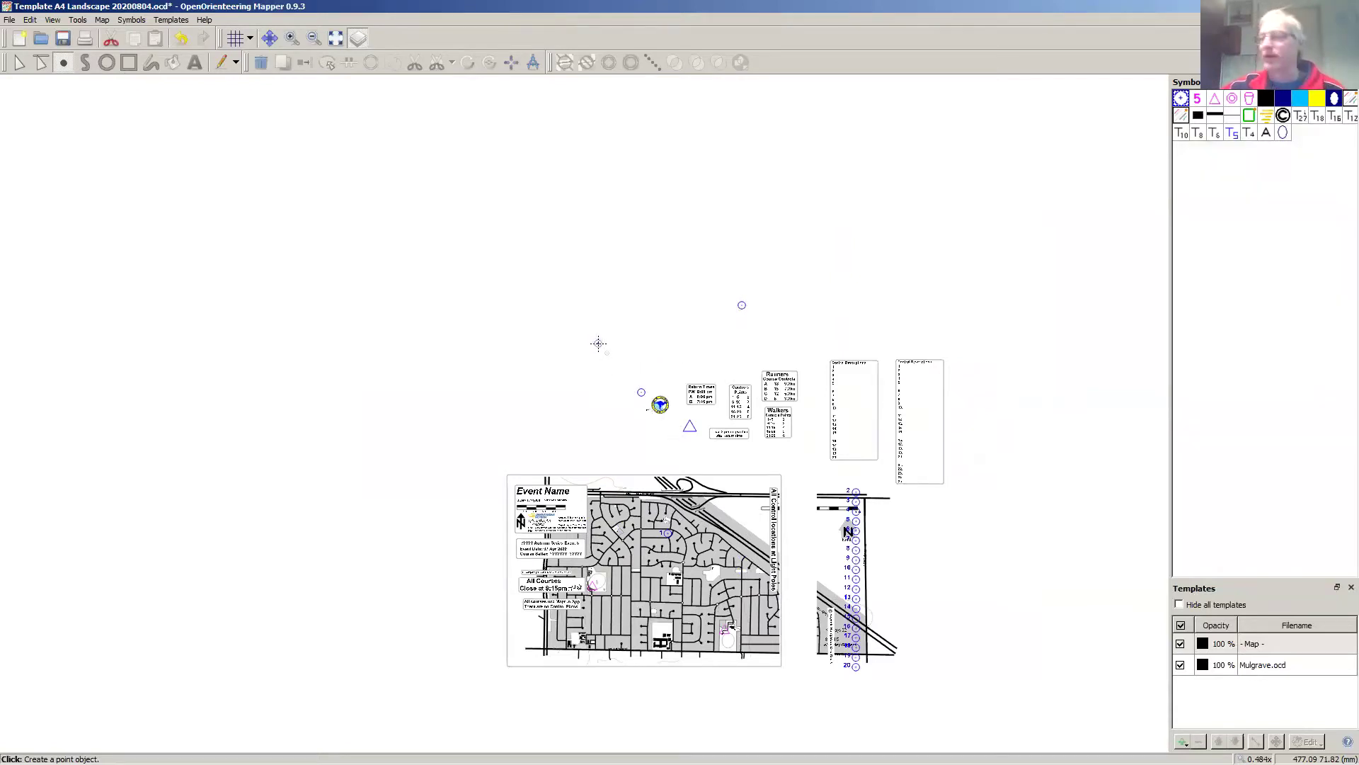
key("ctrl+z")
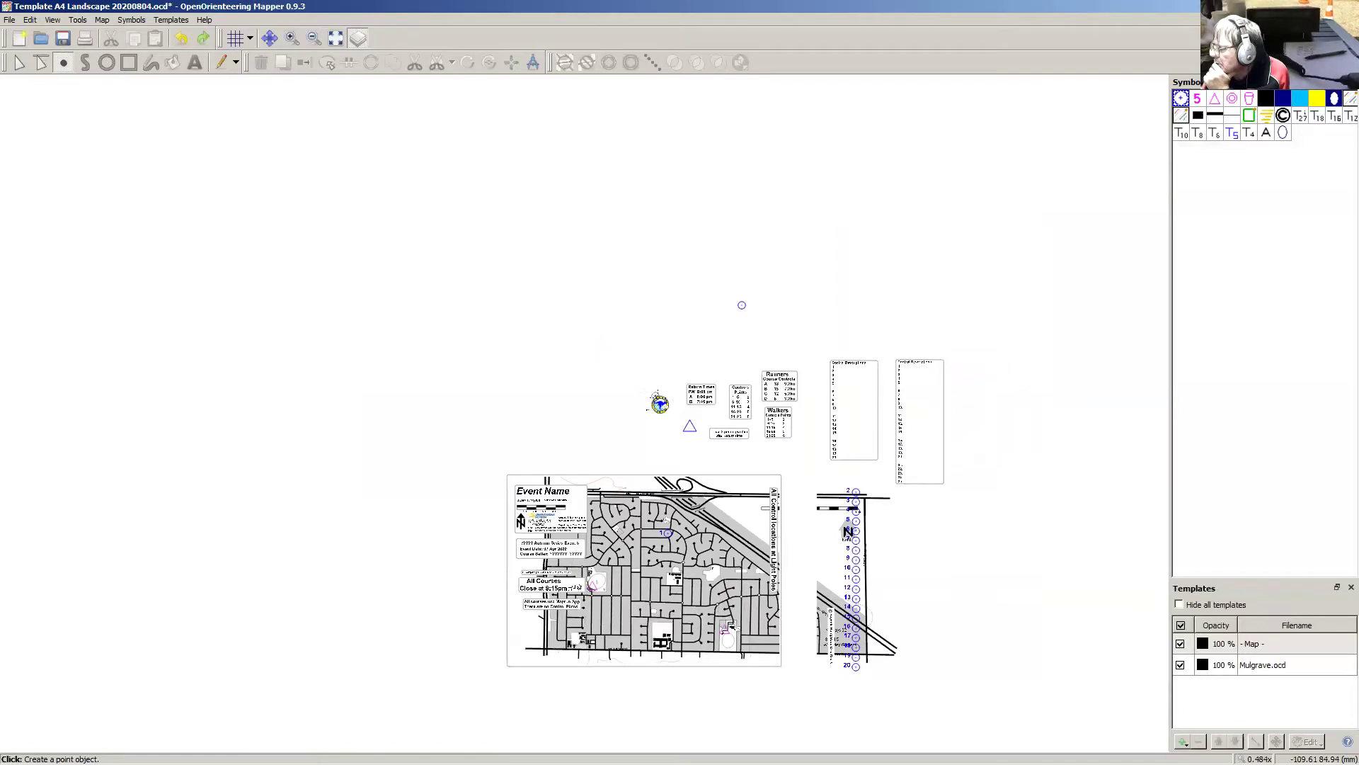
Step: Move the round kangaroo club logo into the Event Name box, just beside the title, and deselect it
left_click(19, 62)
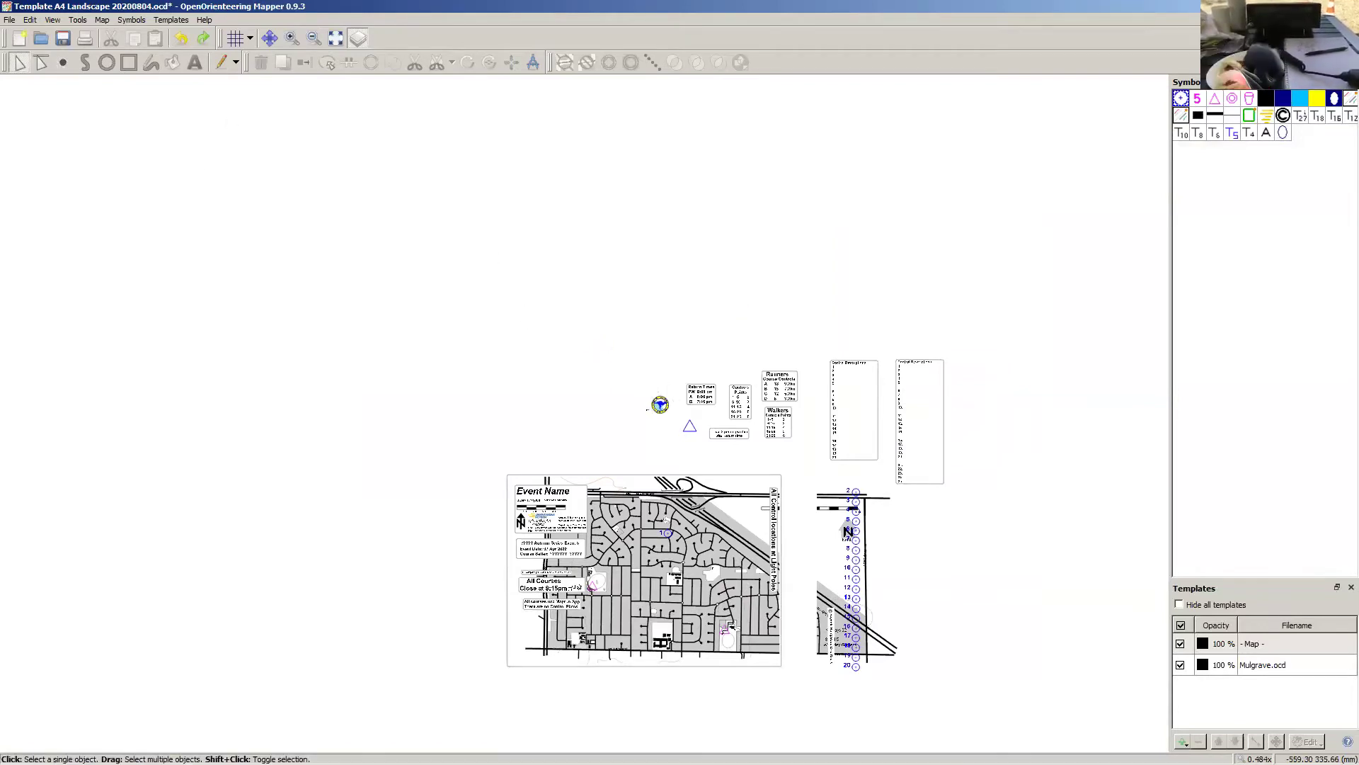
left_click_drag(627, 380, 575, 522)
left_click(560, 394)
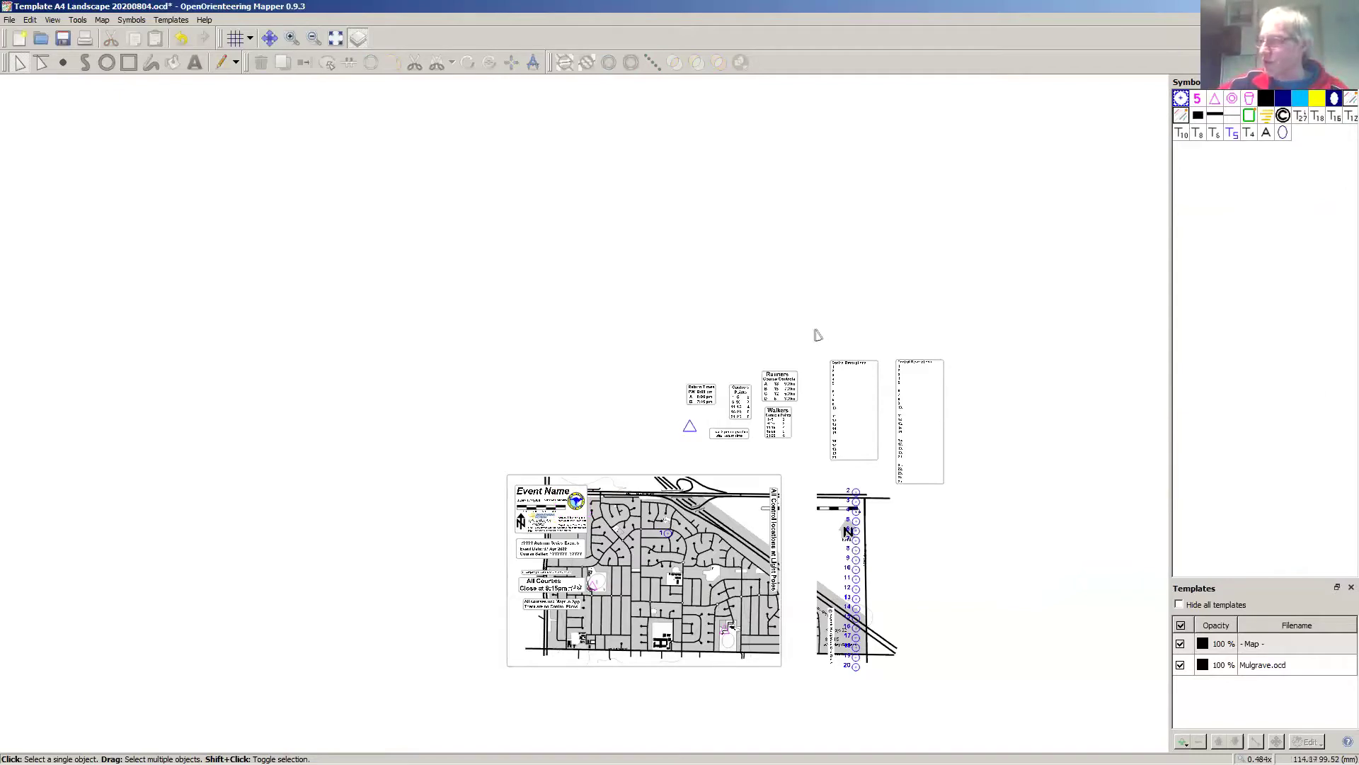
scroll(899, 398, "up", 3)
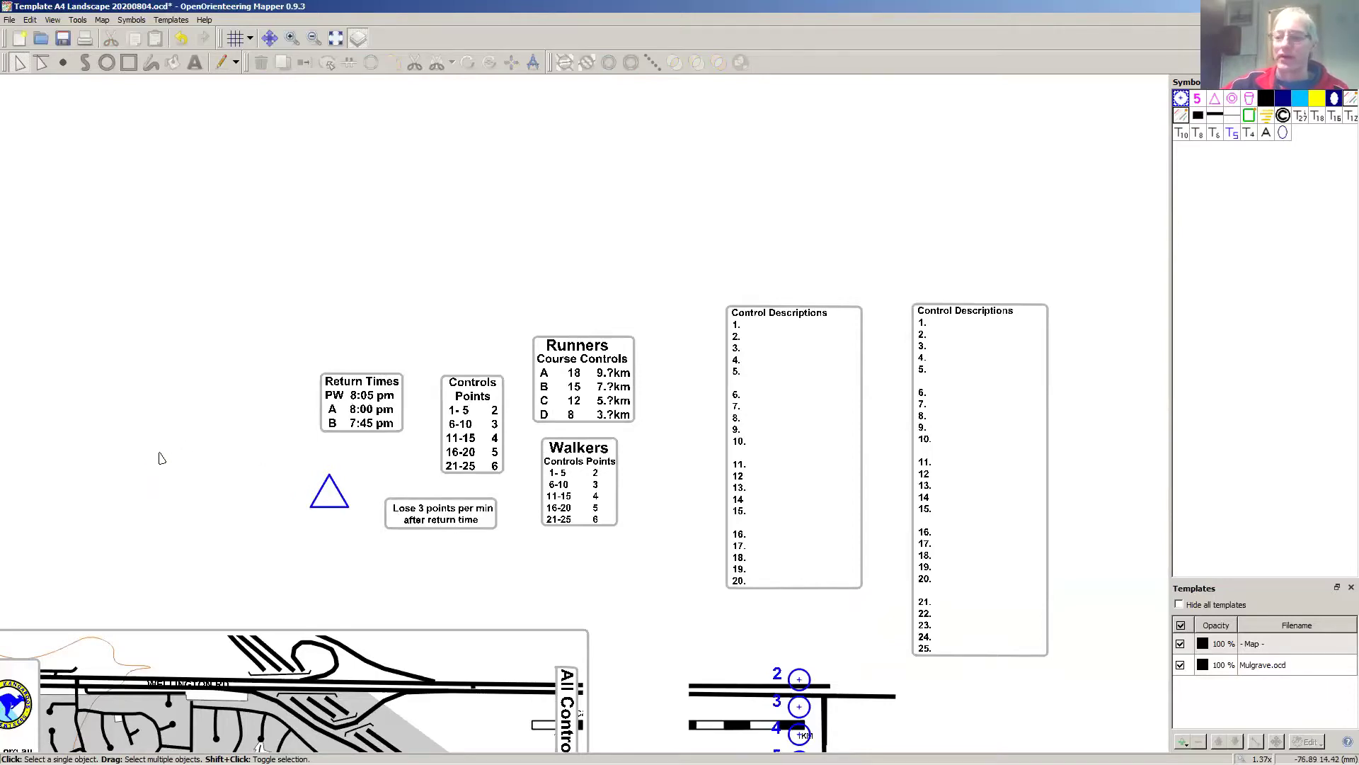
scroll(160, 458, "down", 6)
scroll(160, 458, "right", 4)
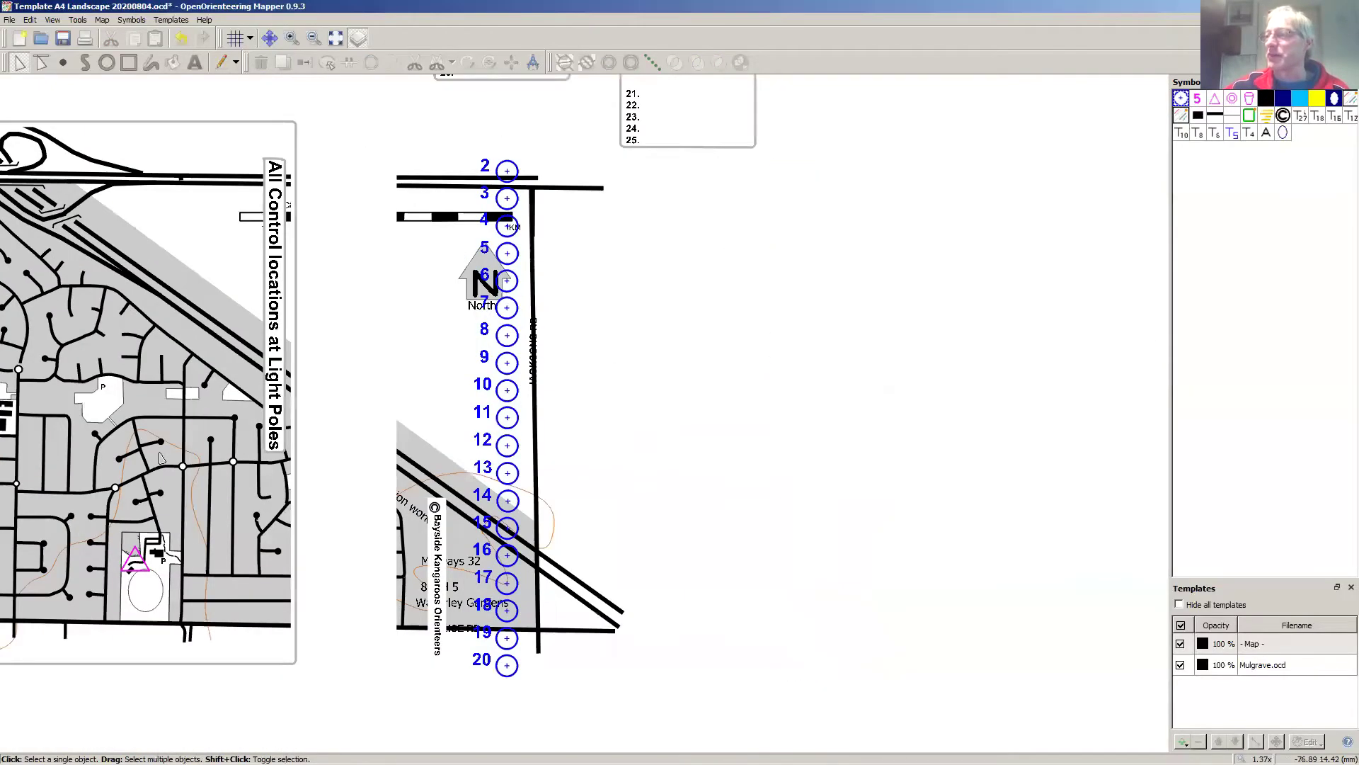
scroll(160, 458, "left", 8)
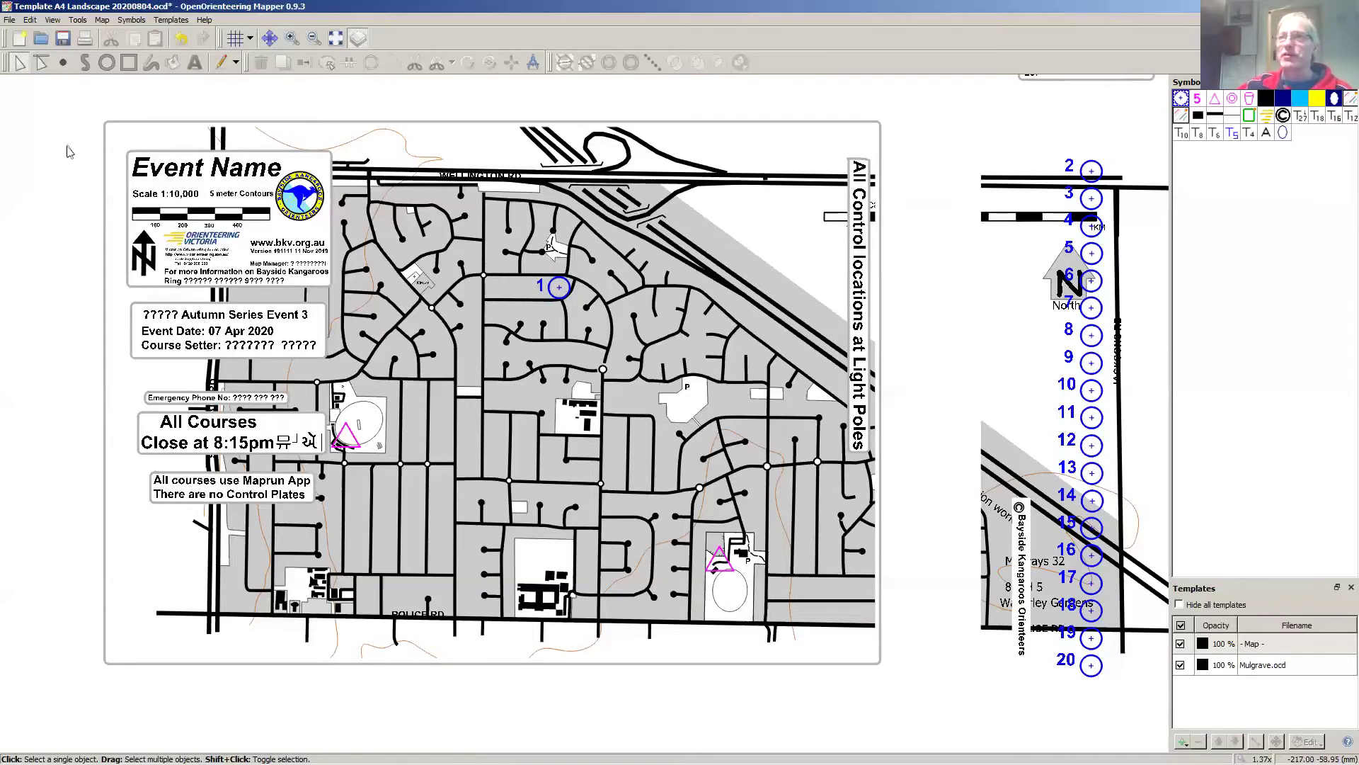
left_click(11, 19)
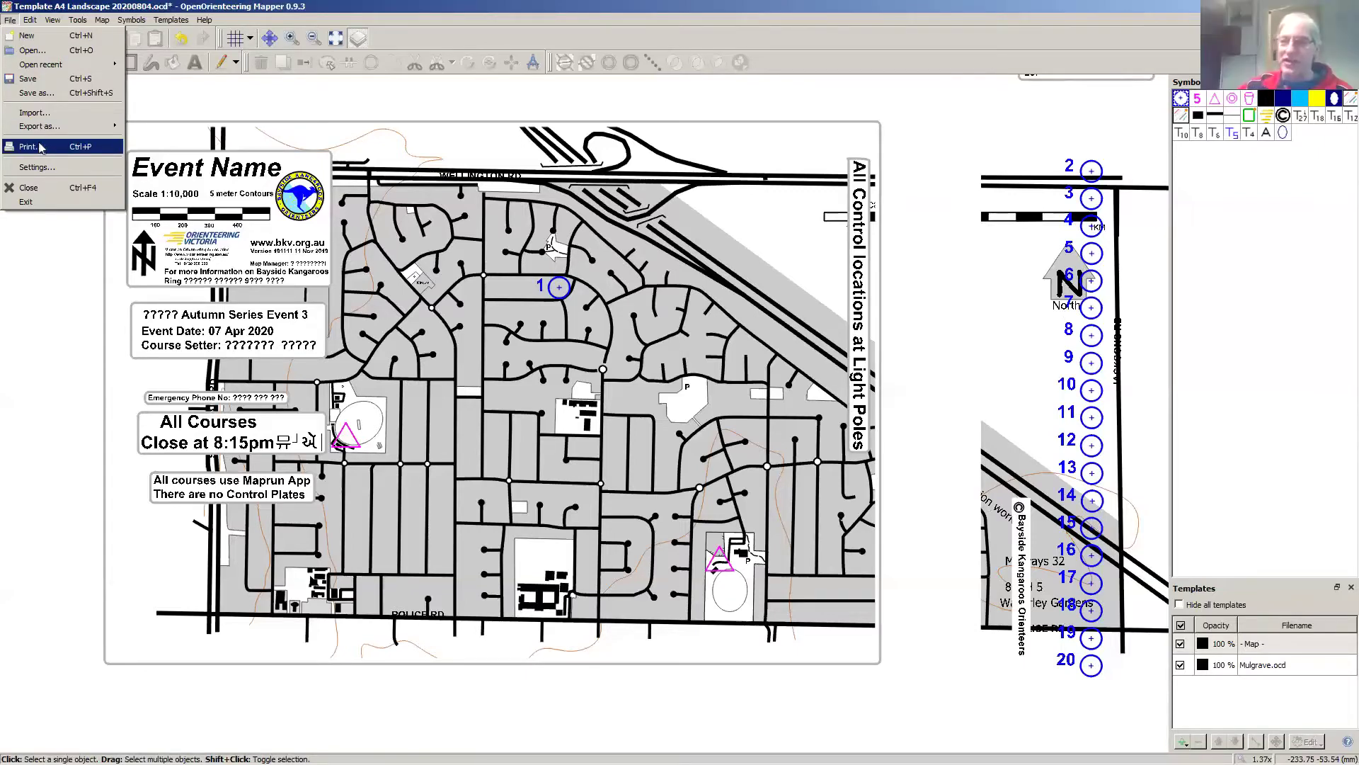
left_click(29, 299)
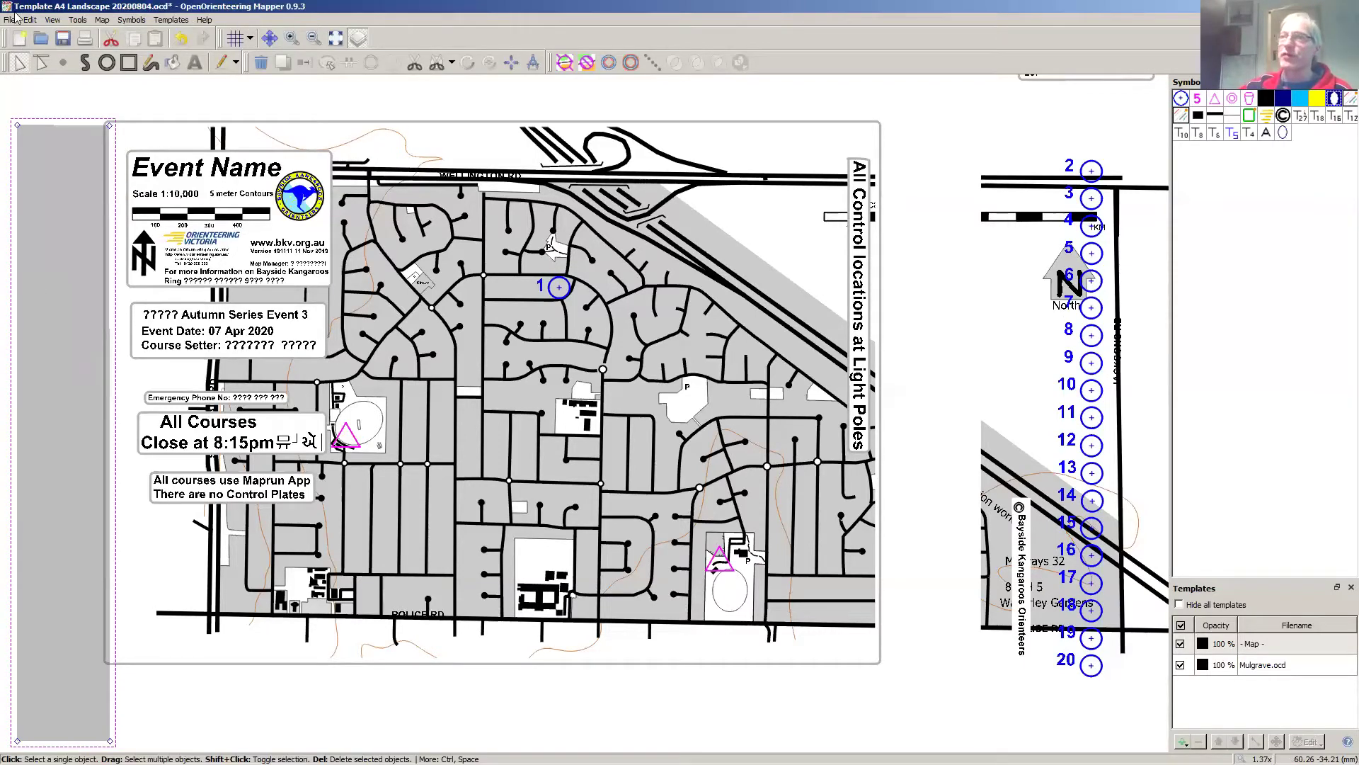
Step: Save the map as a new OCAD version 9 file named "mulgrave 28June2020", accepting the format warning
left_click(9, 20)
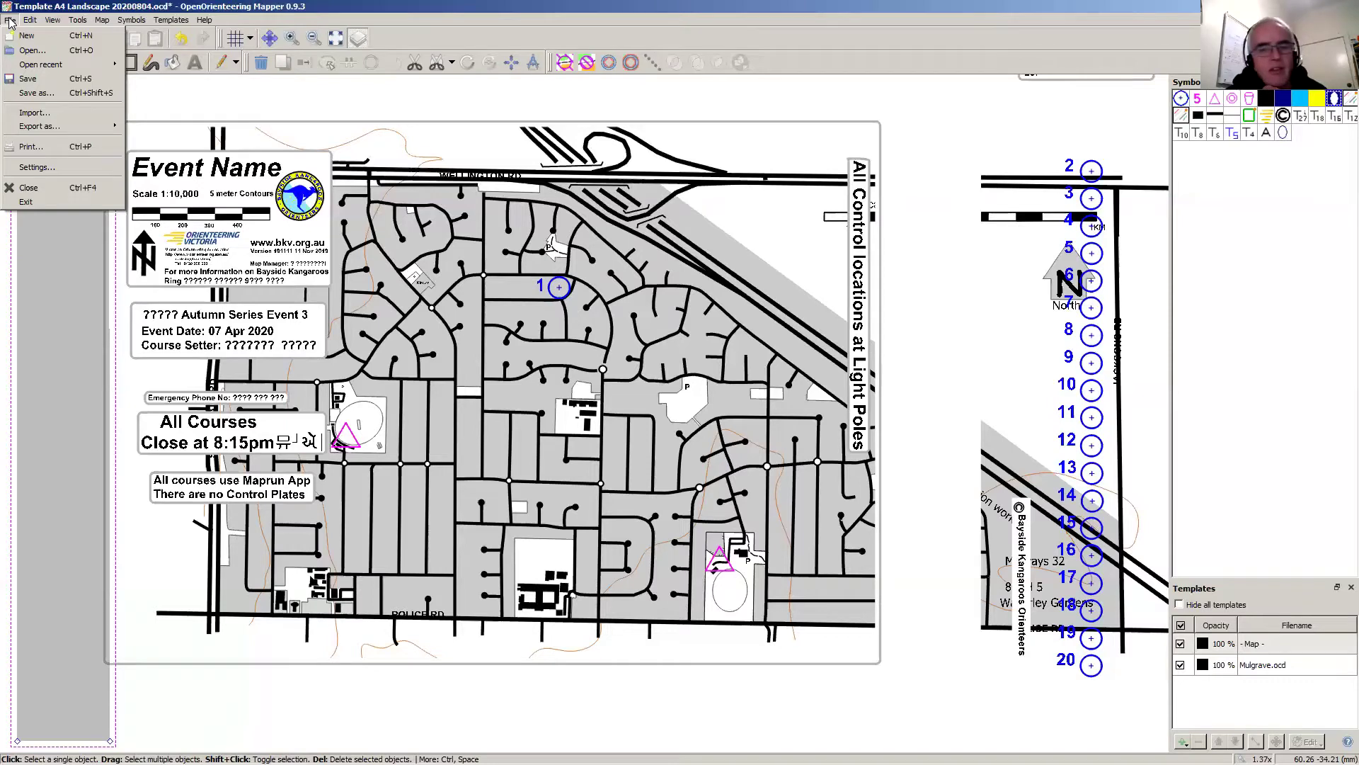
left_click(29, 94)
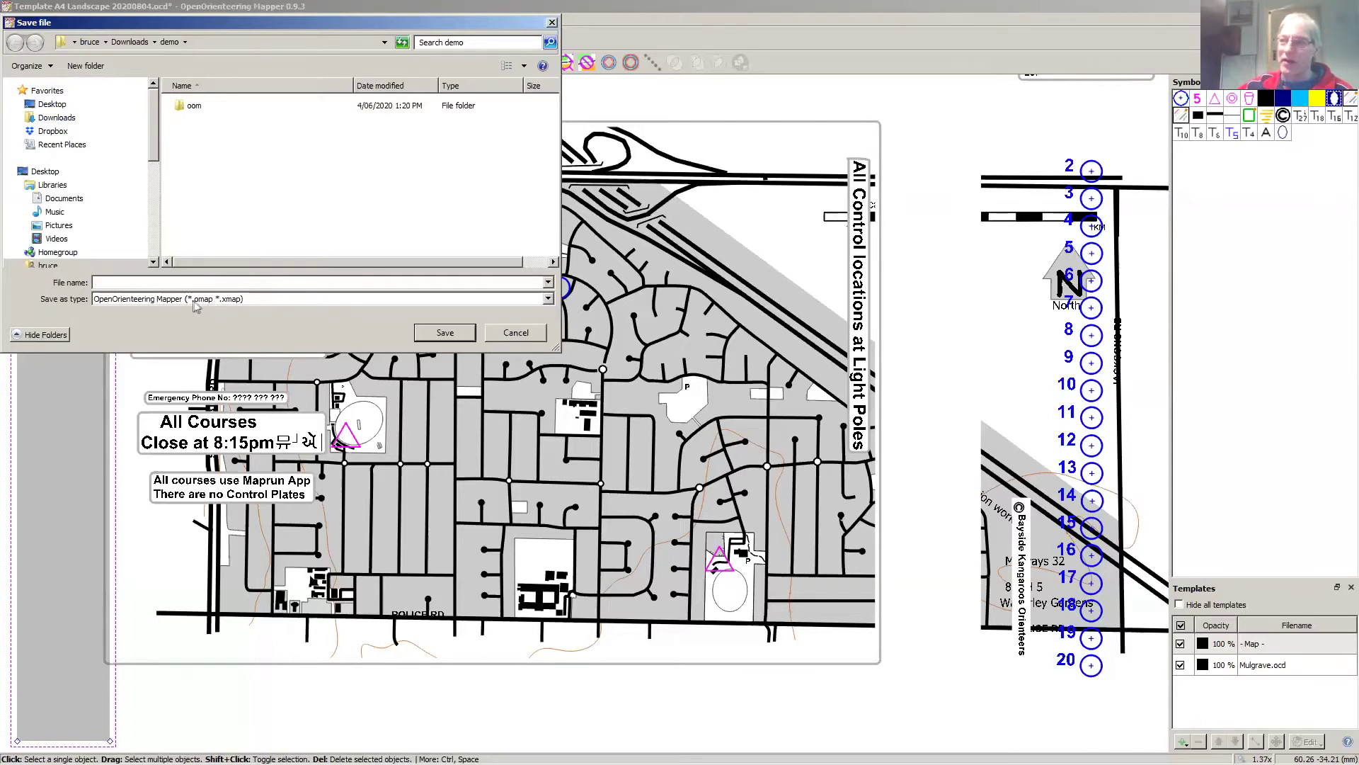
left_click(549, 299)
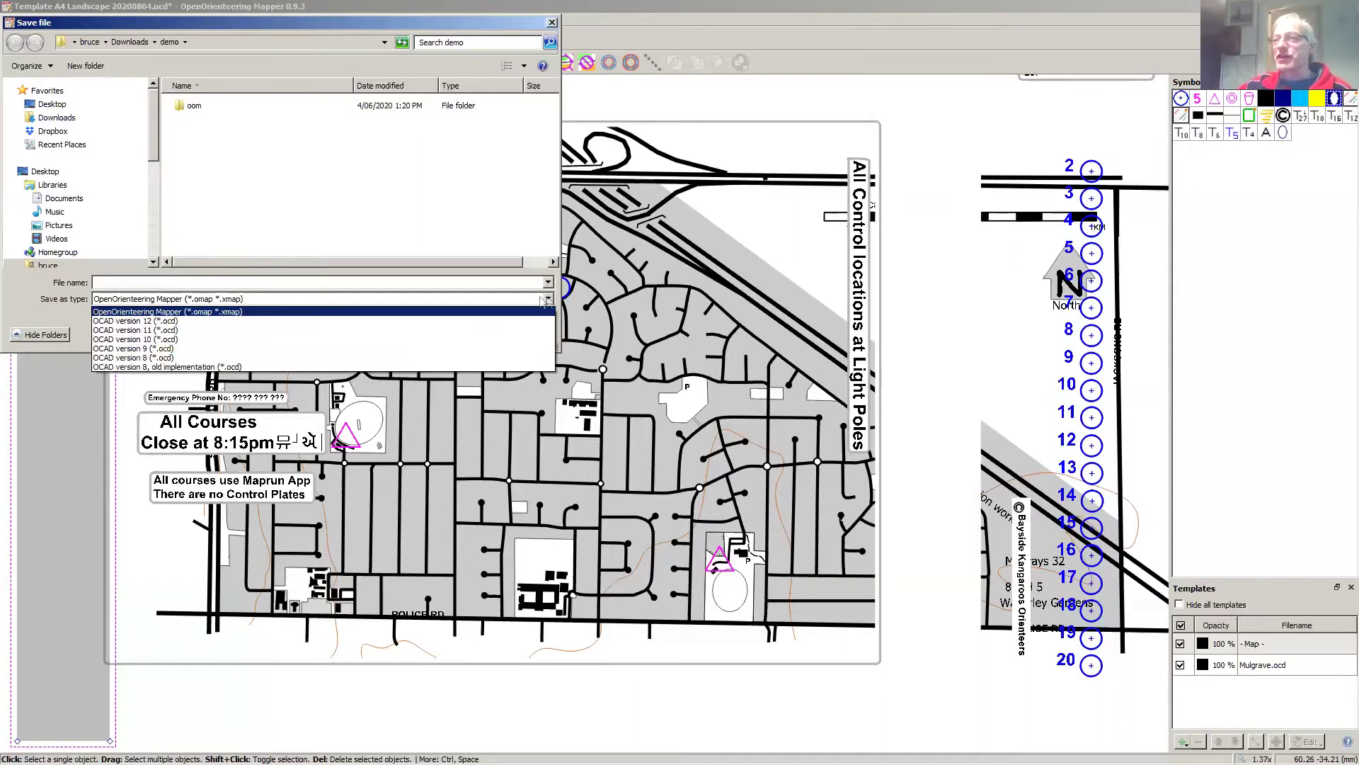
left_click(290, 348)
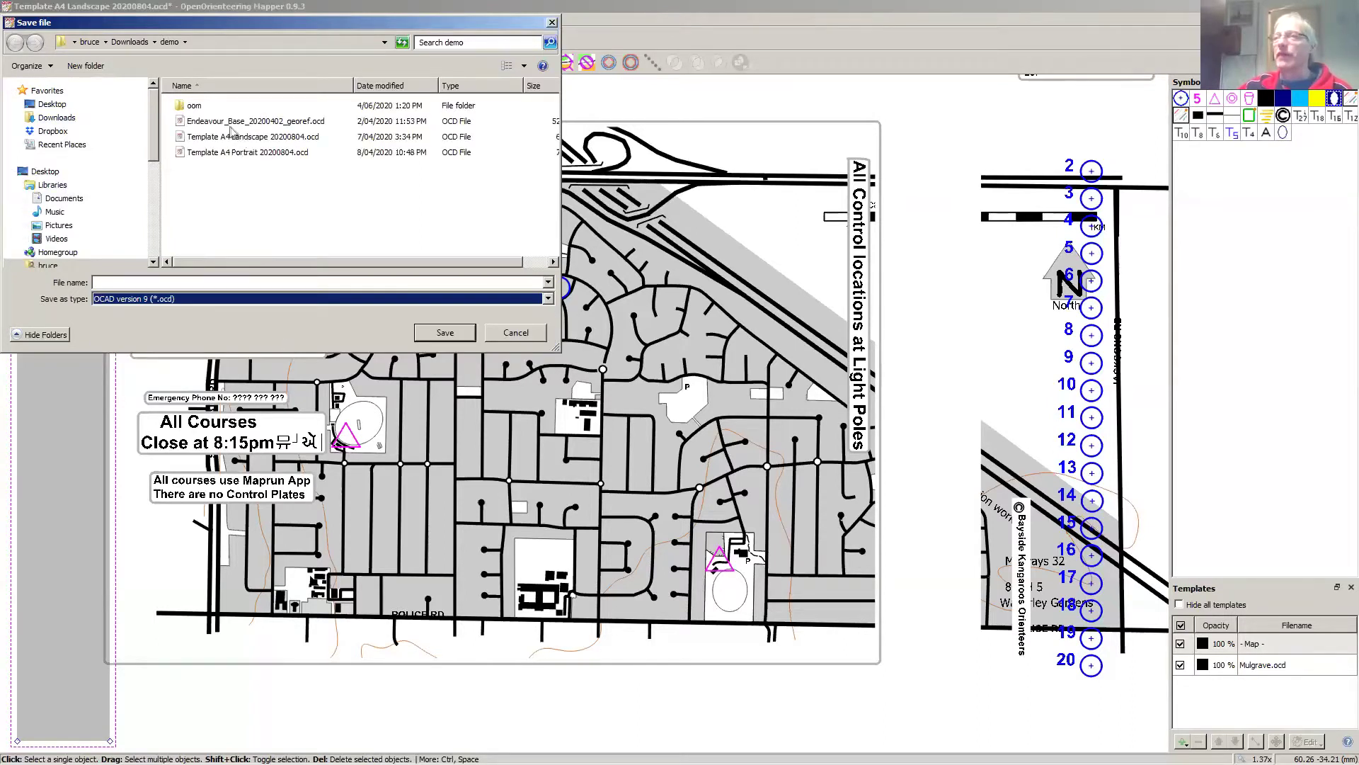
left_click(152, 281)
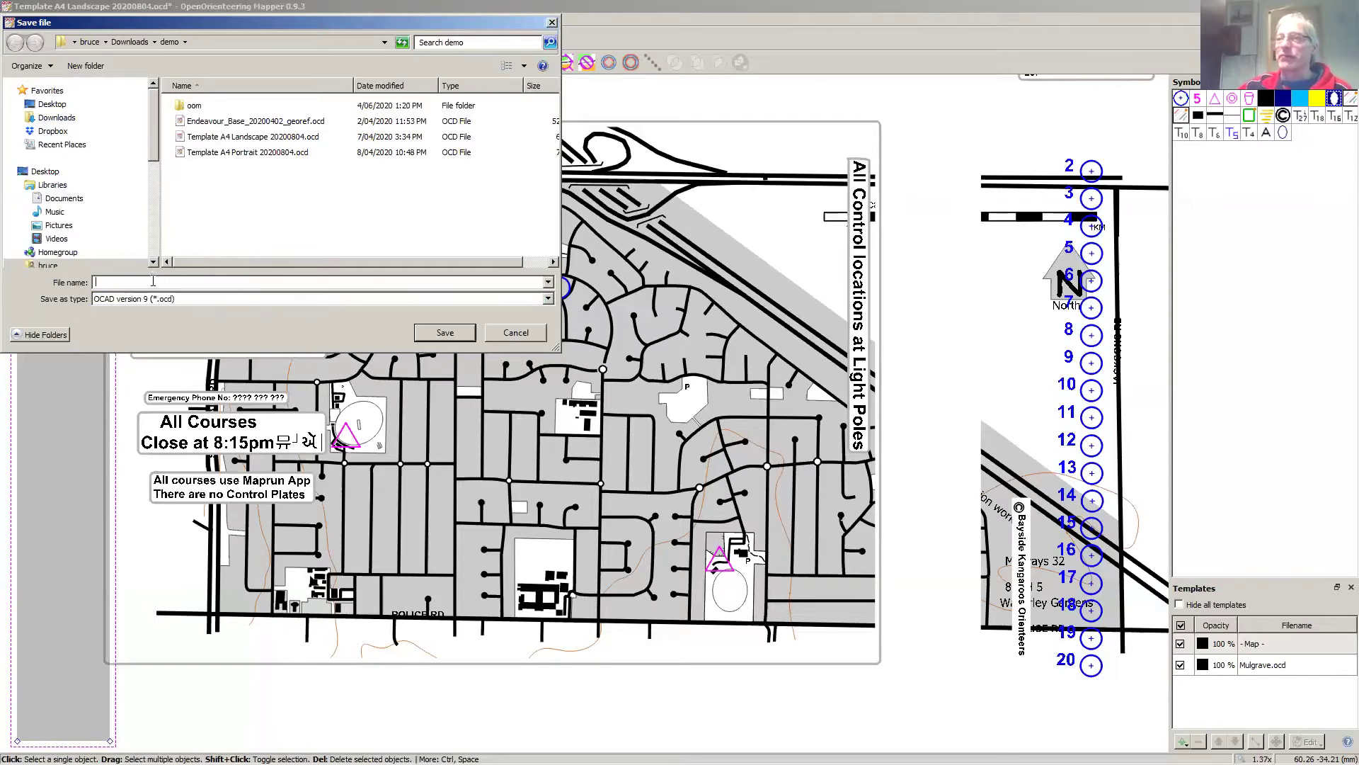
type("mulgrave 28June2020")
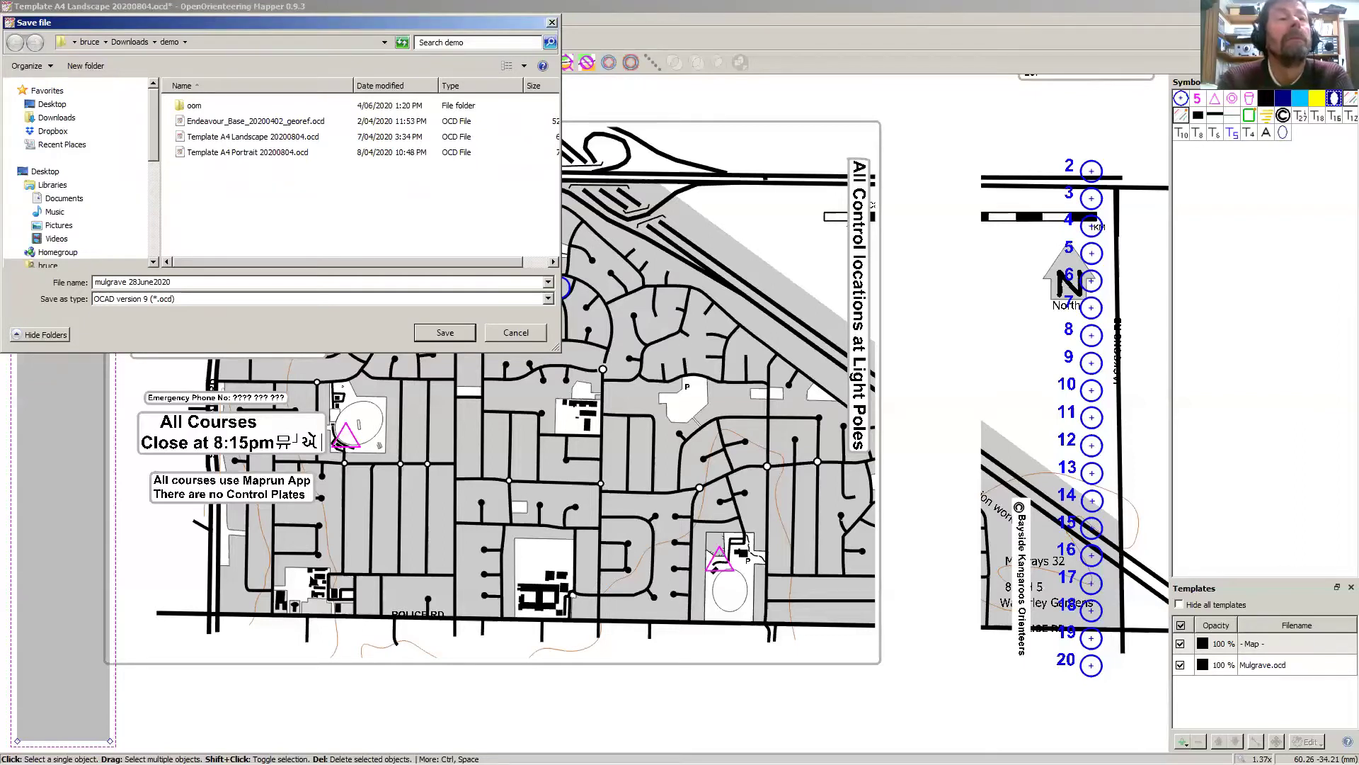
left_click(454, 334)
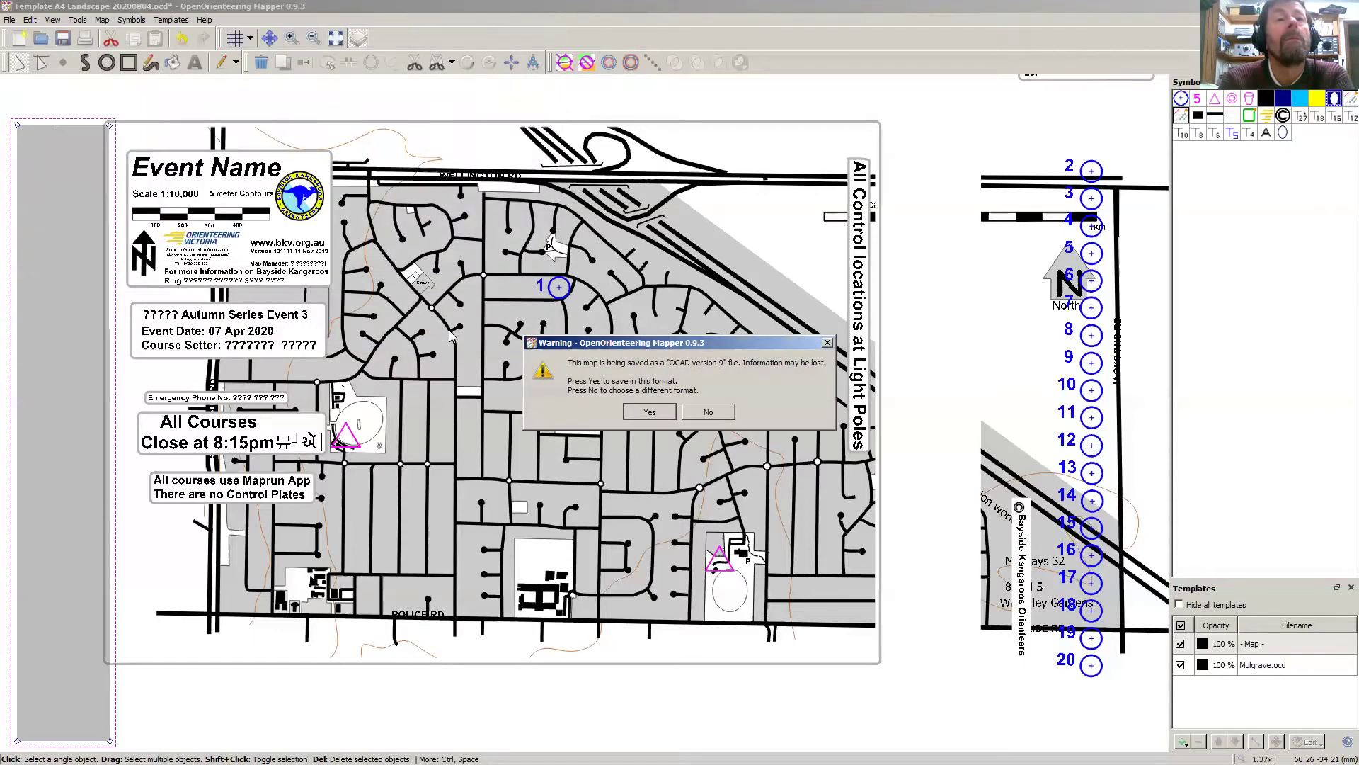
left_click(649, 413)
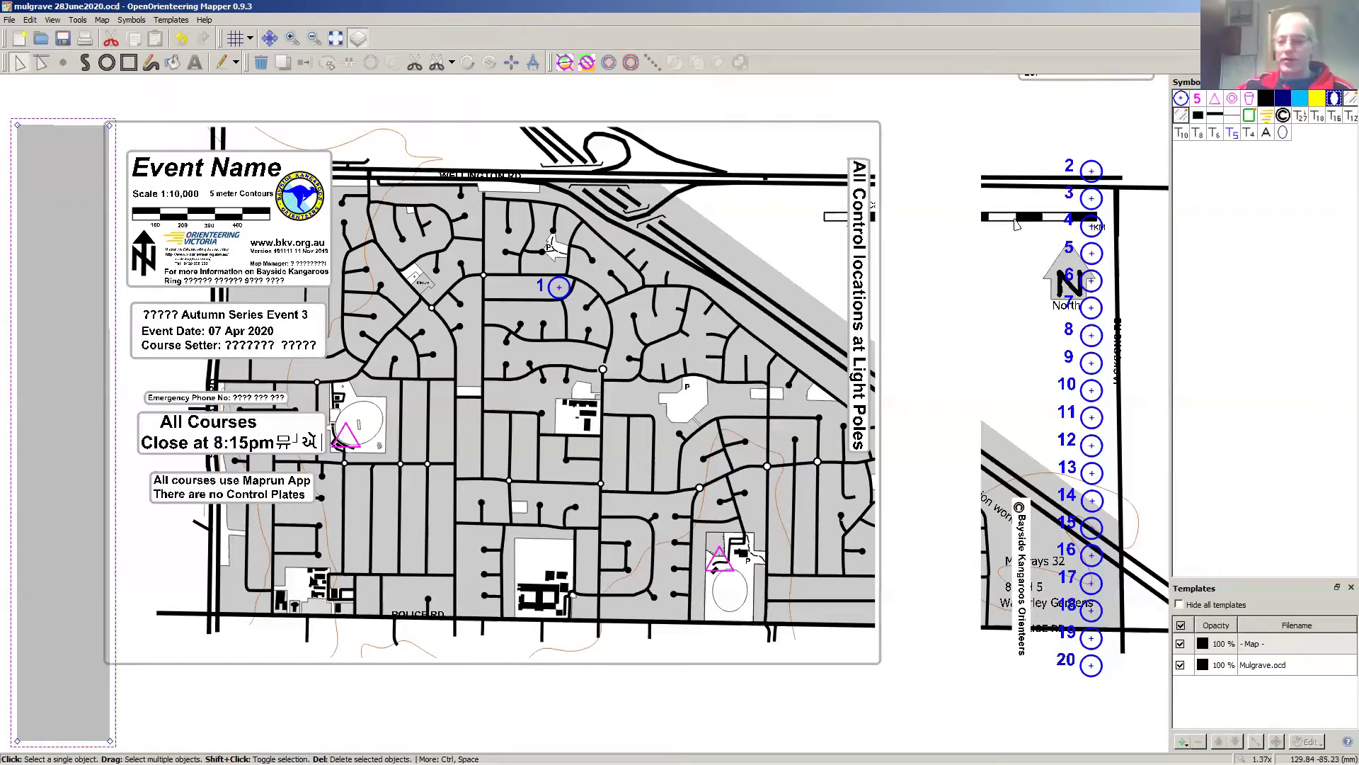
Step: Move the blue start triangle onto the magenta triangle by the oval beside the All Courses label, and deselect it
scroll(1014, 224, "up", 4)
scroll(1014, 224, "down", 2)
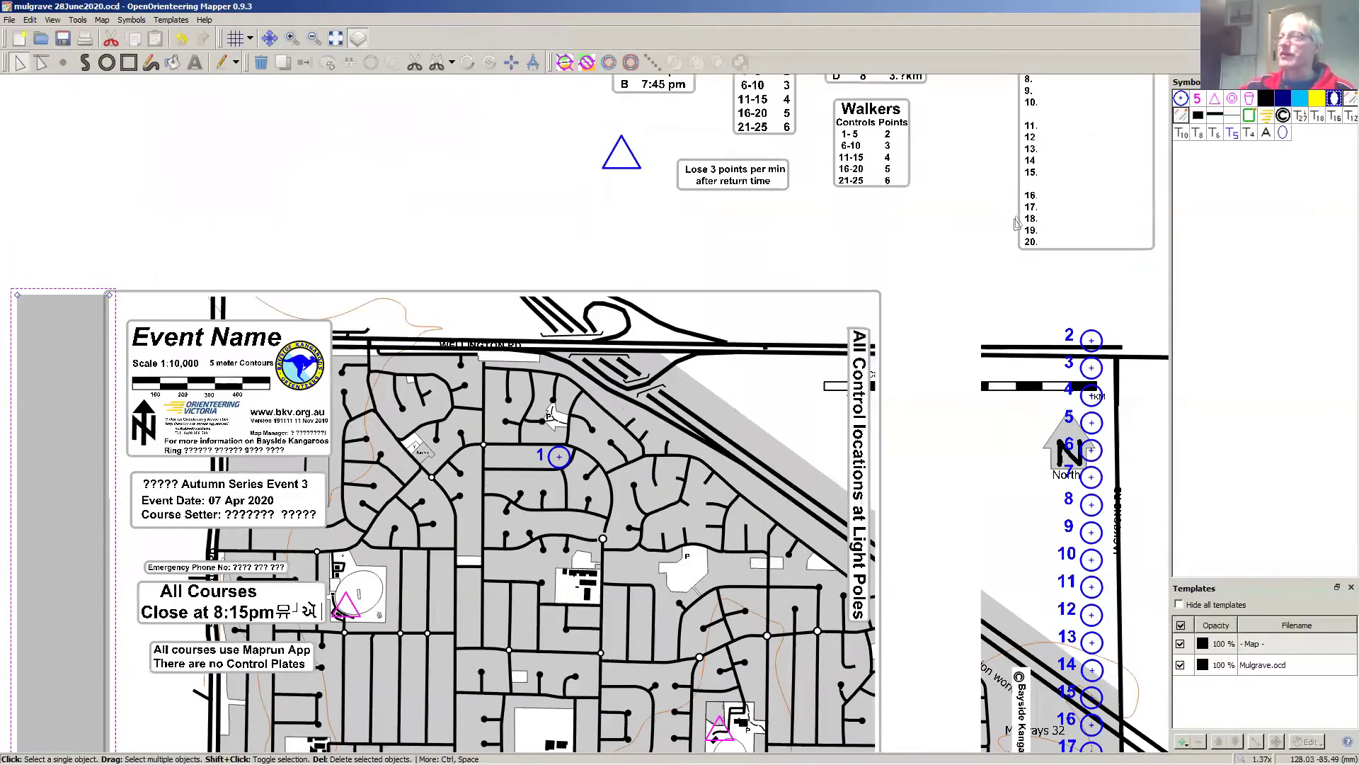
left_click(620, 162)
left_click_drag(621, 161, 347, 606)
left_click(444, 200)
Step: Try extending the white mask strip below the map frame upward over the lower streets, and undo the reshaping
scroll(639, 282, "down", 1)
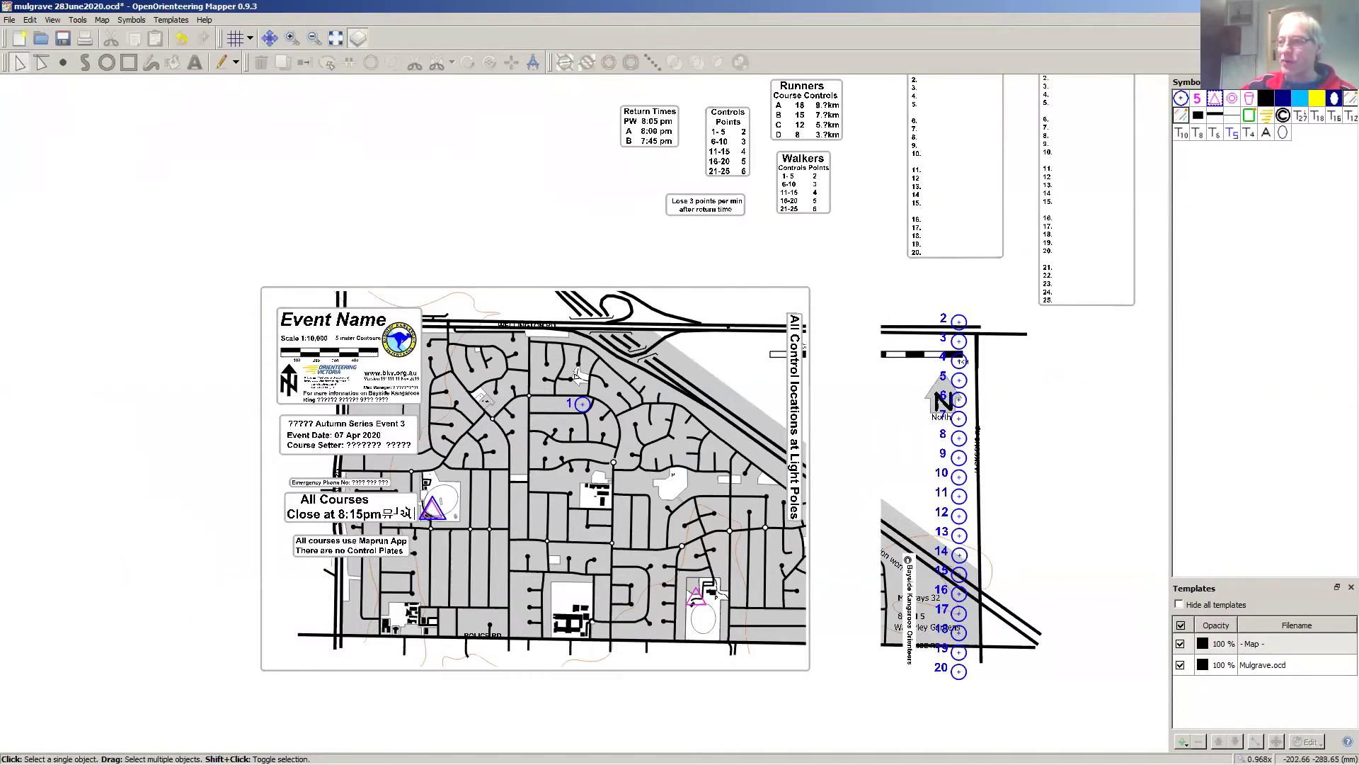
left_click(307, 703)
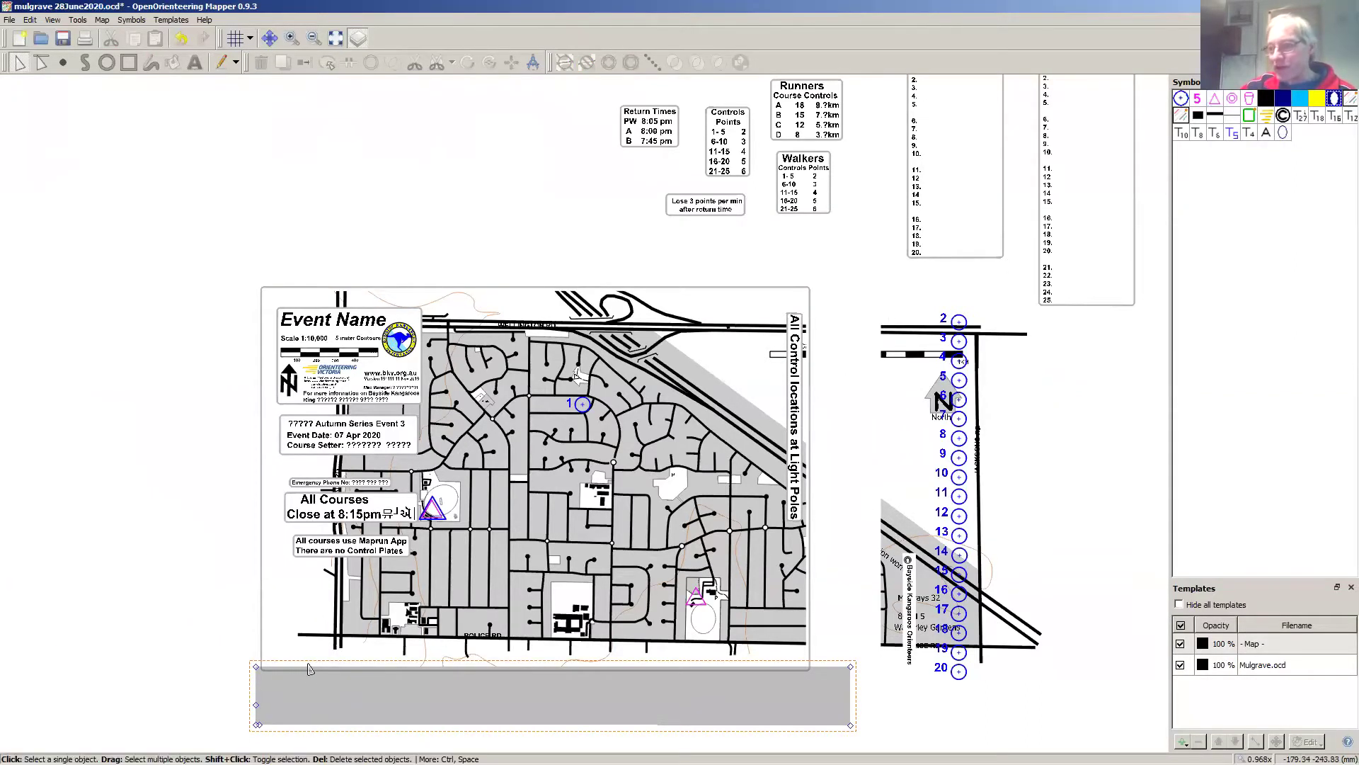
left_click(257, 670)
left_click_drag(257, 670, 256, 564)
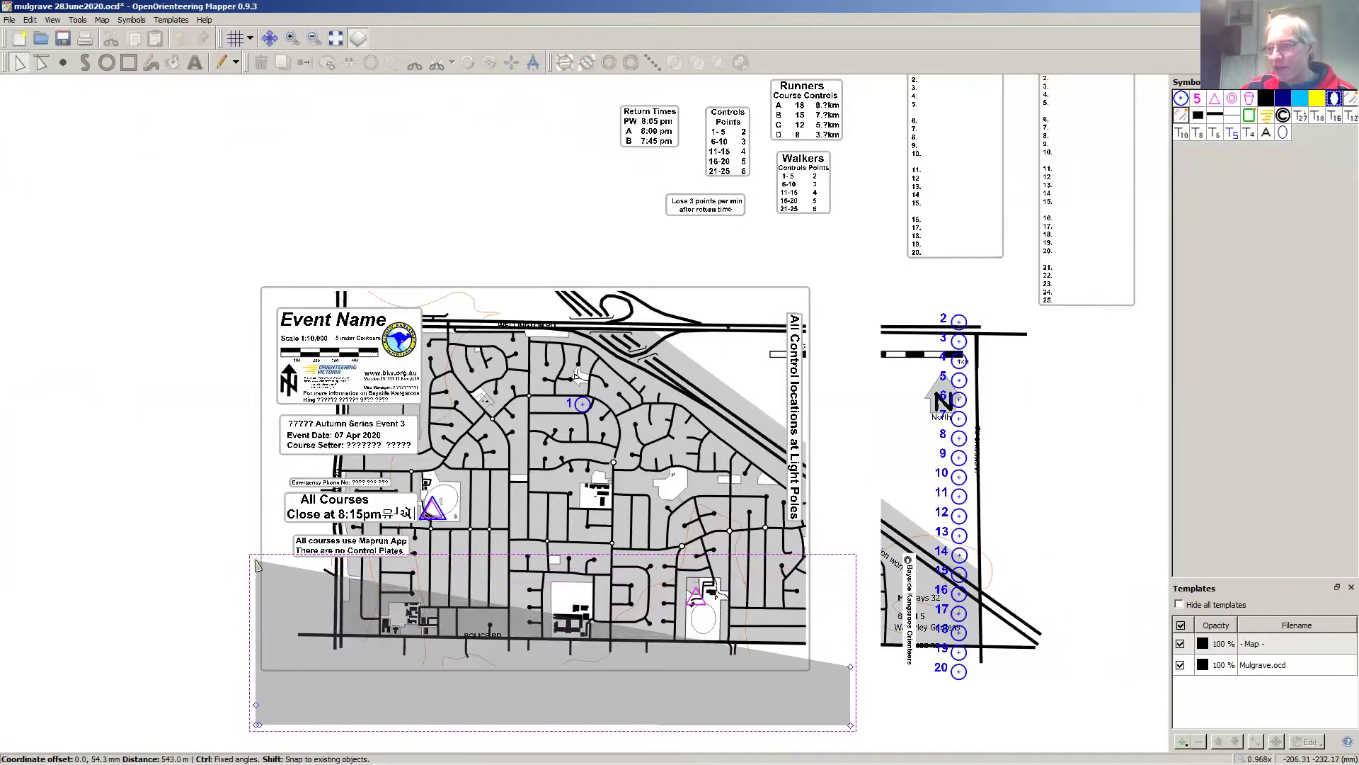
left_click_drag(850, 667, 860, 563)
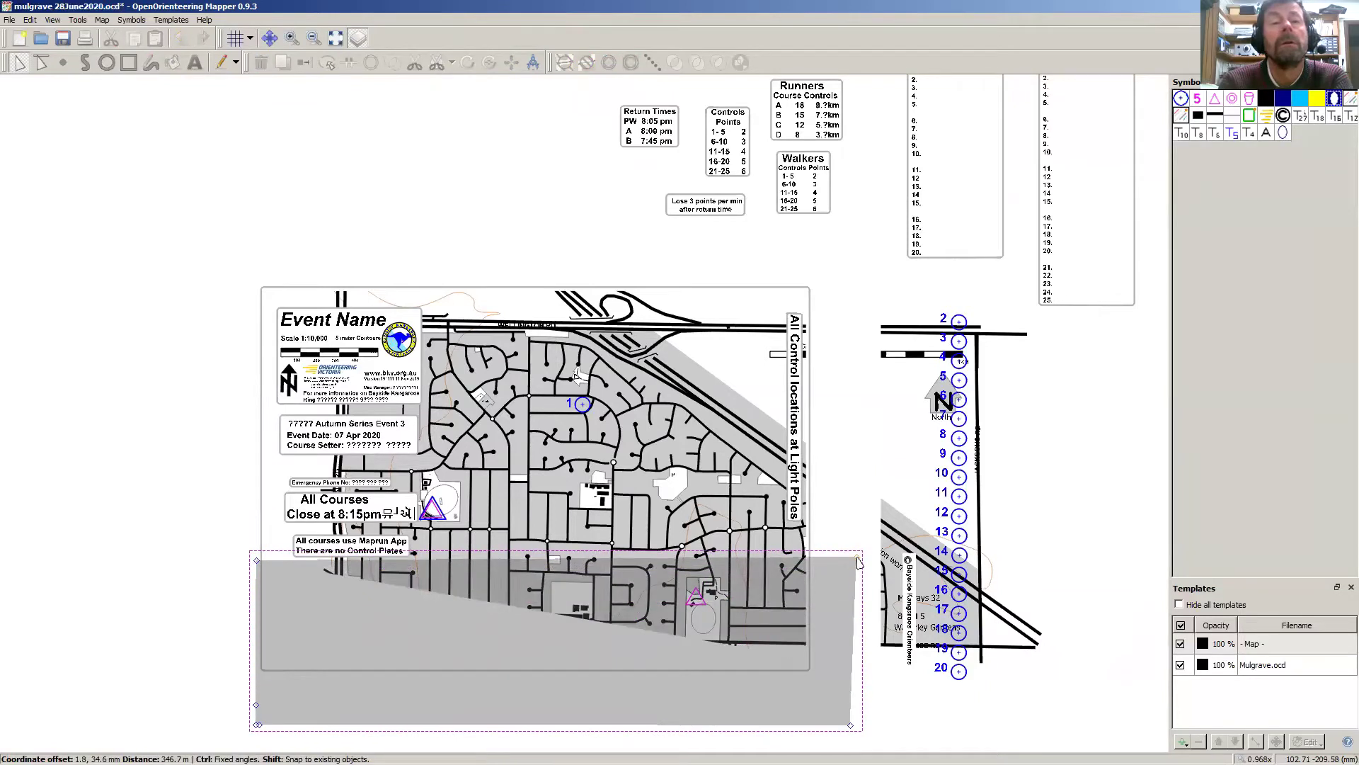
left_click_drag(858, 564, 853, 566)
left_click(158, 322)
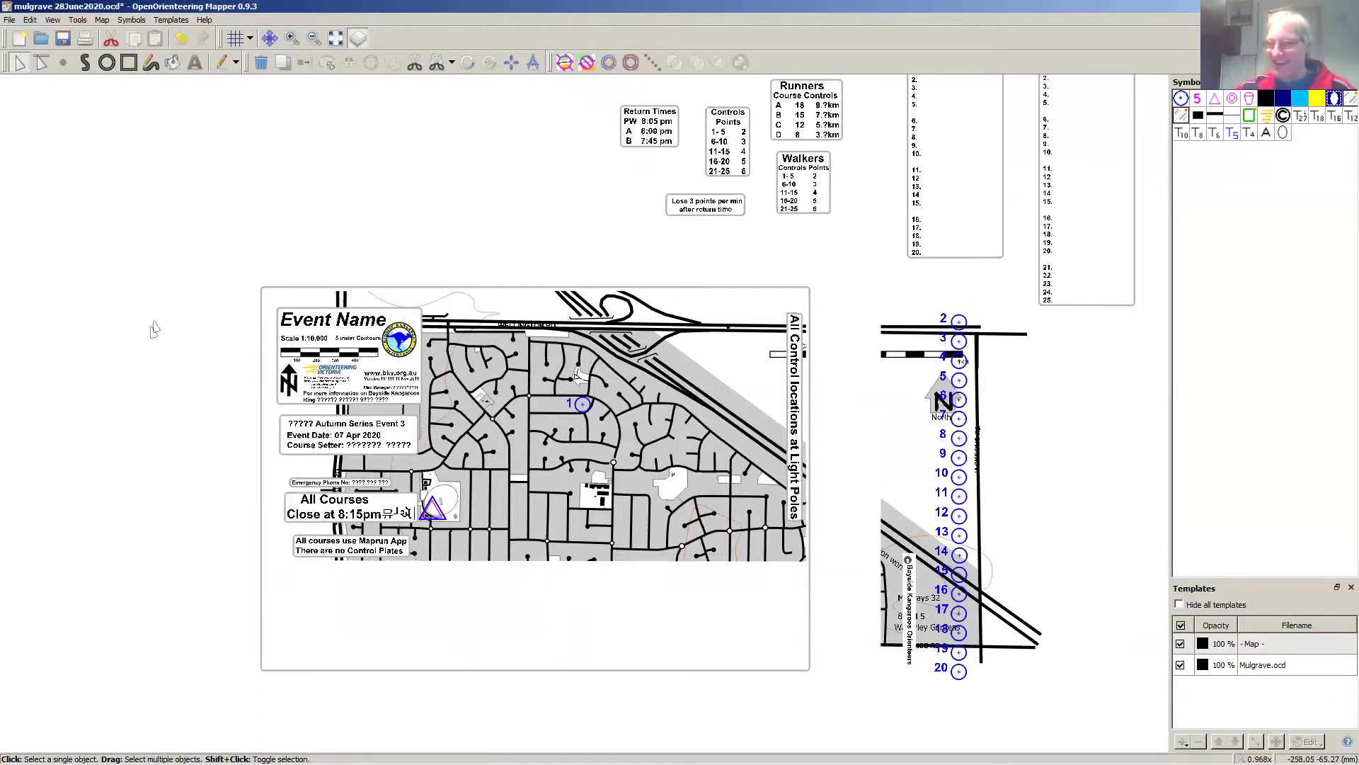
key("ctrl+z")
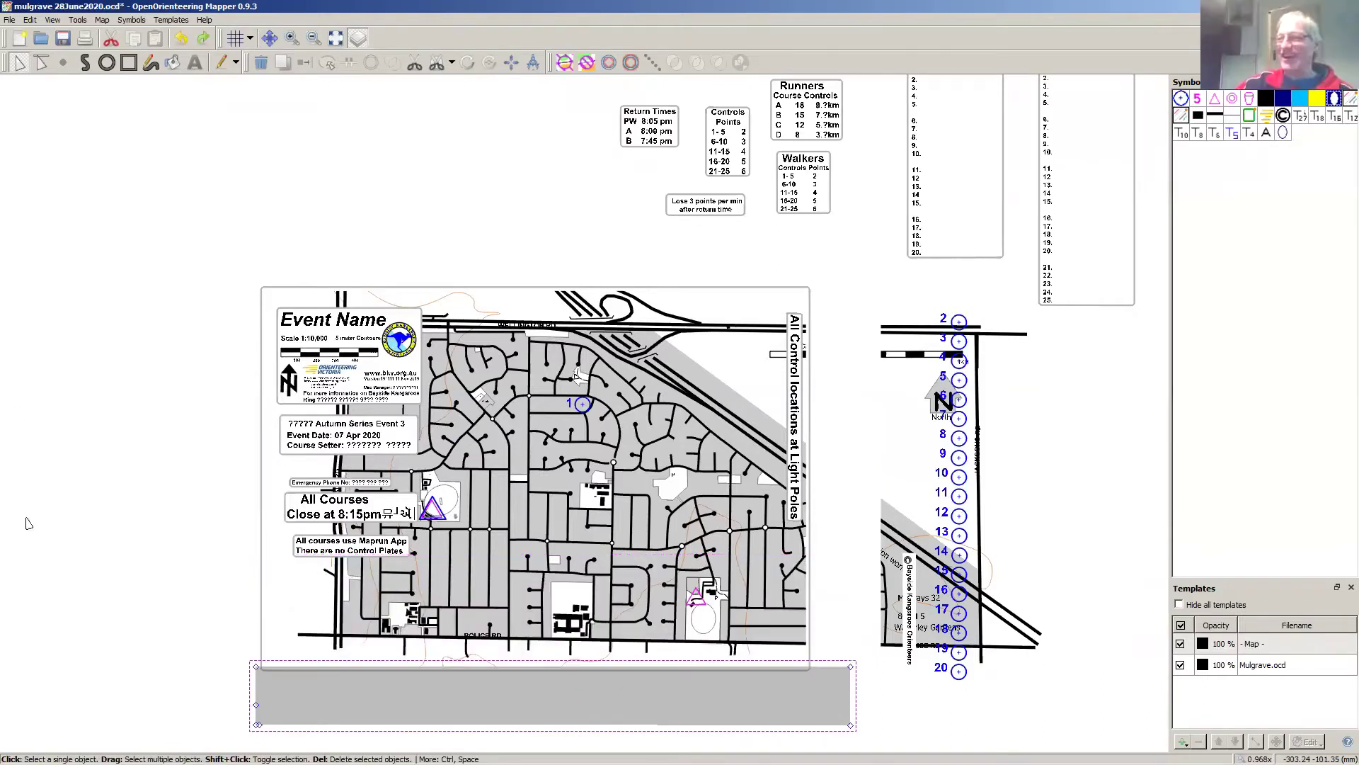
key("Delete")
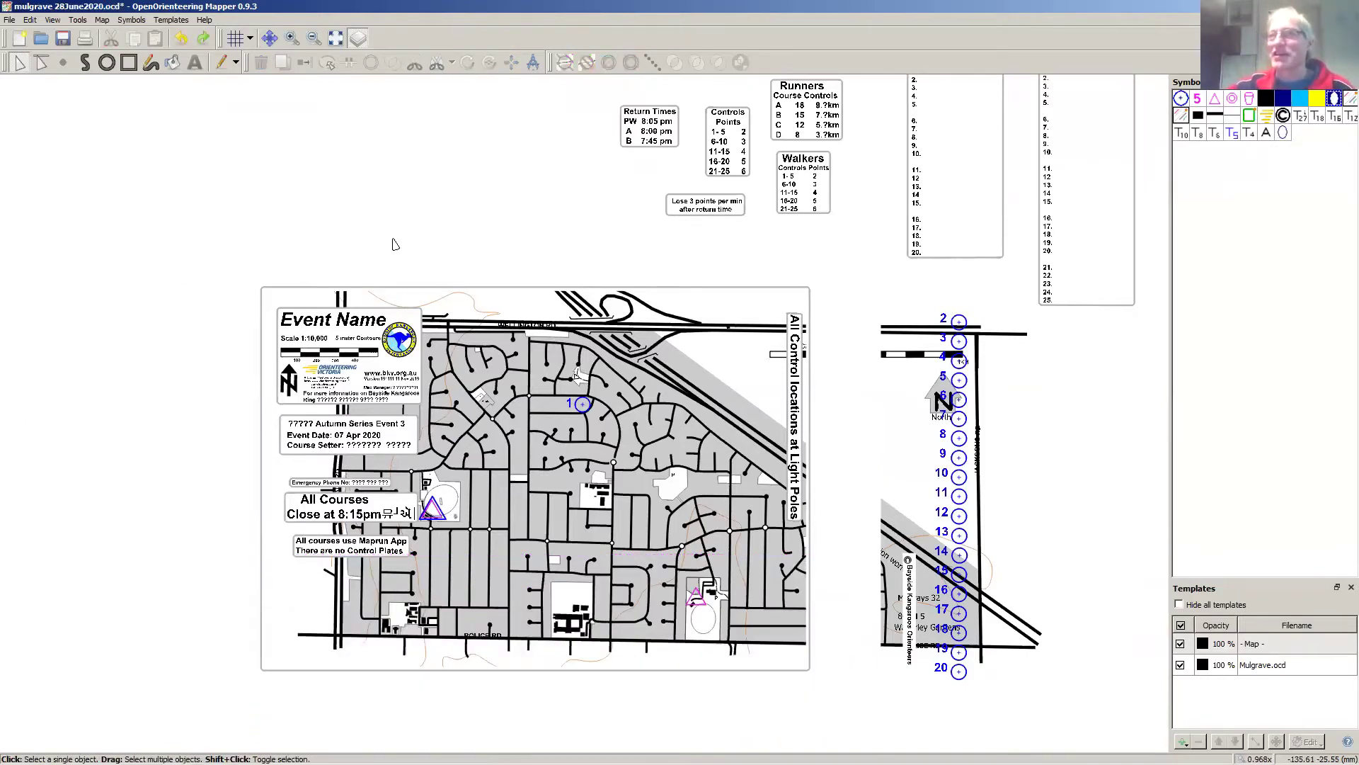
Step: Open the print settings, include the templates in the printout, and preview the pages
left_click(10, 19)
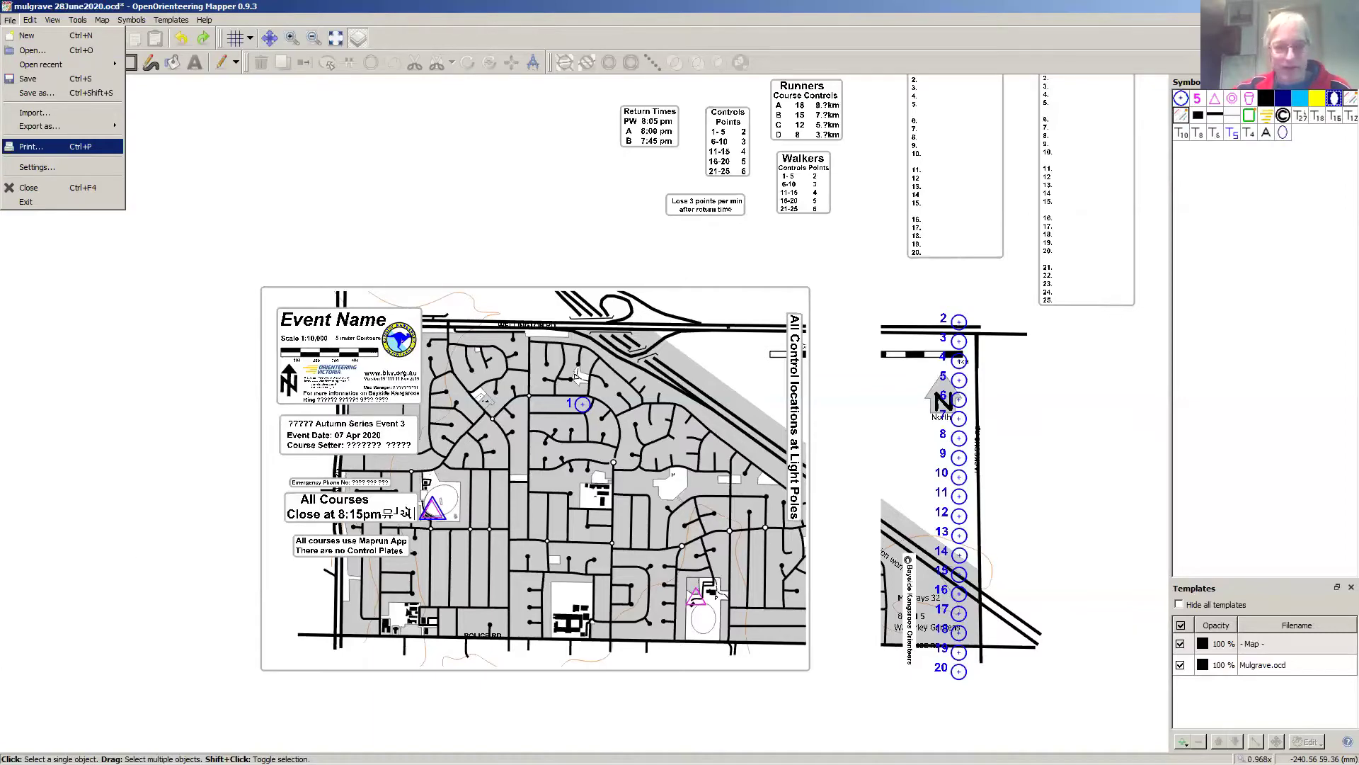
key("Return")
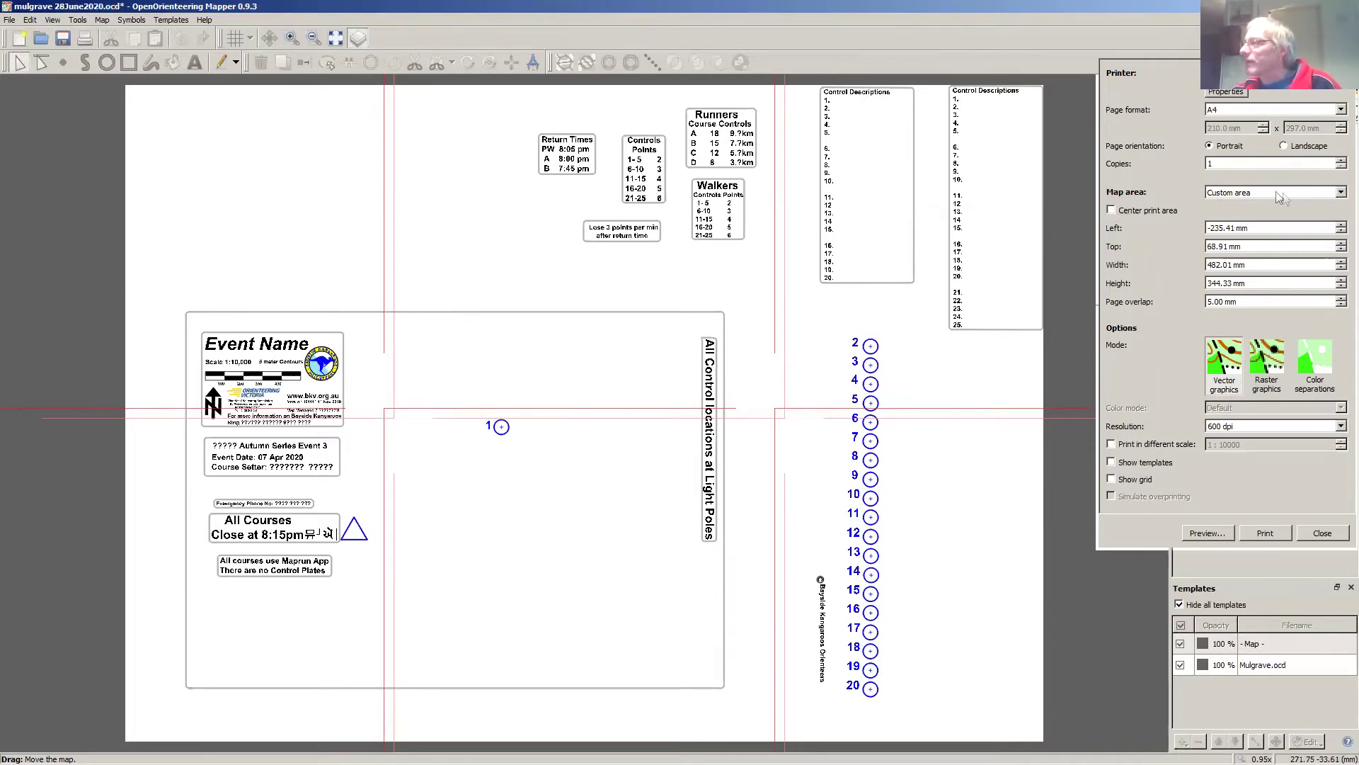
left_click(1340, 193)
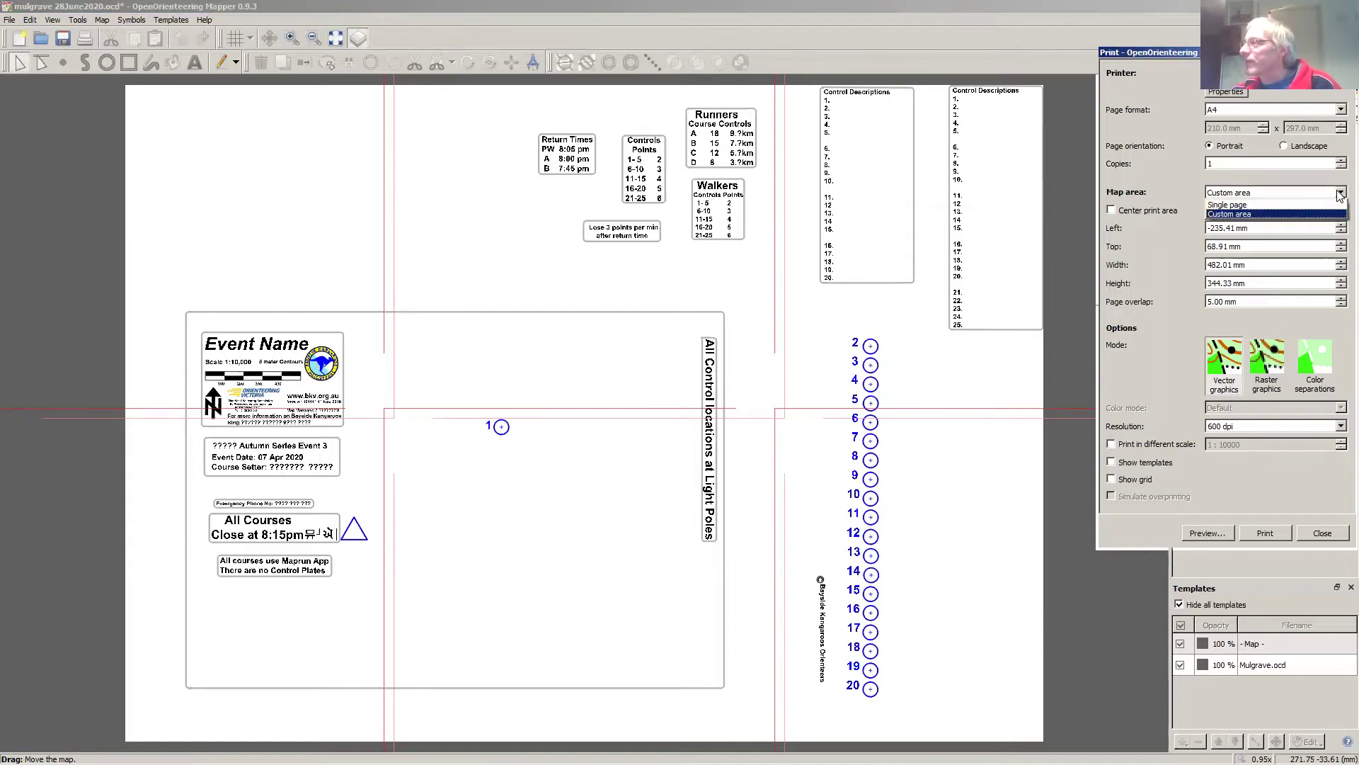
left_click(1339, 196)
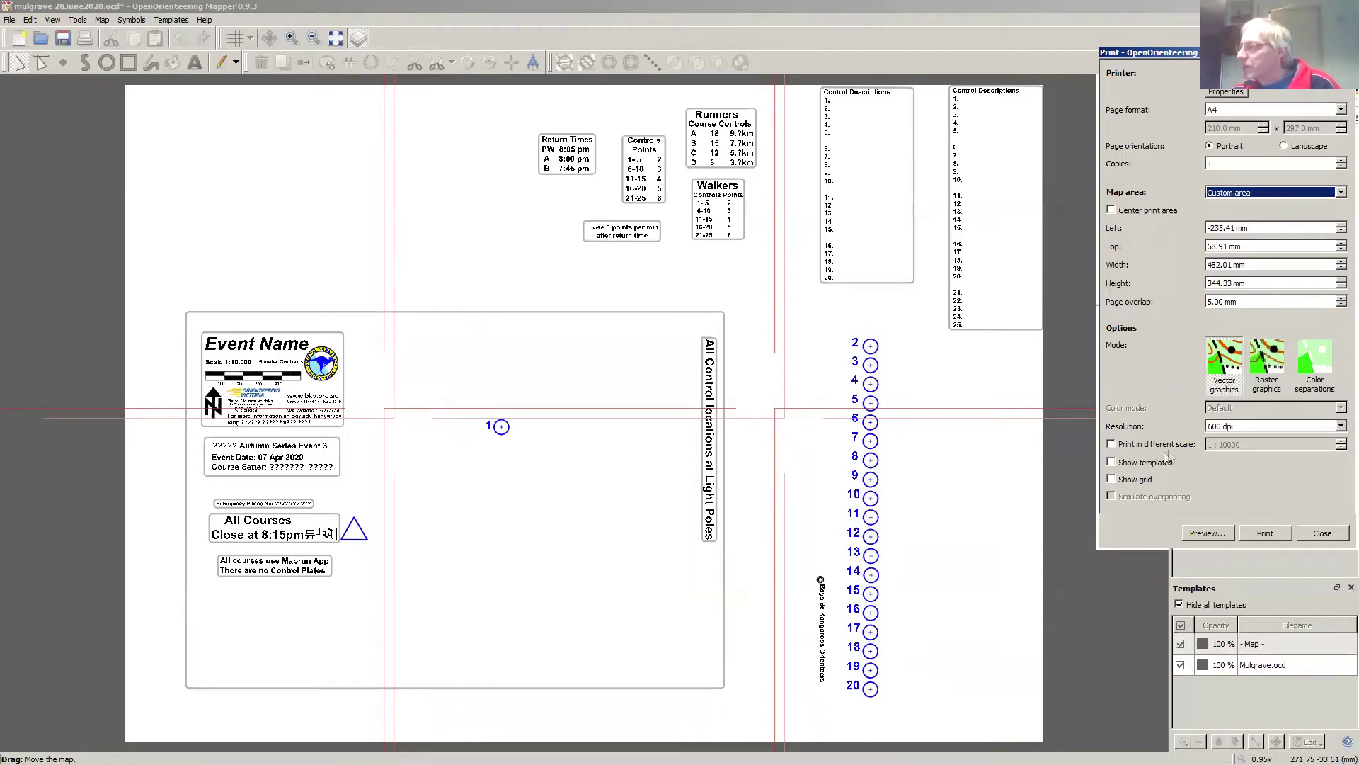
left_click(1111, 462)
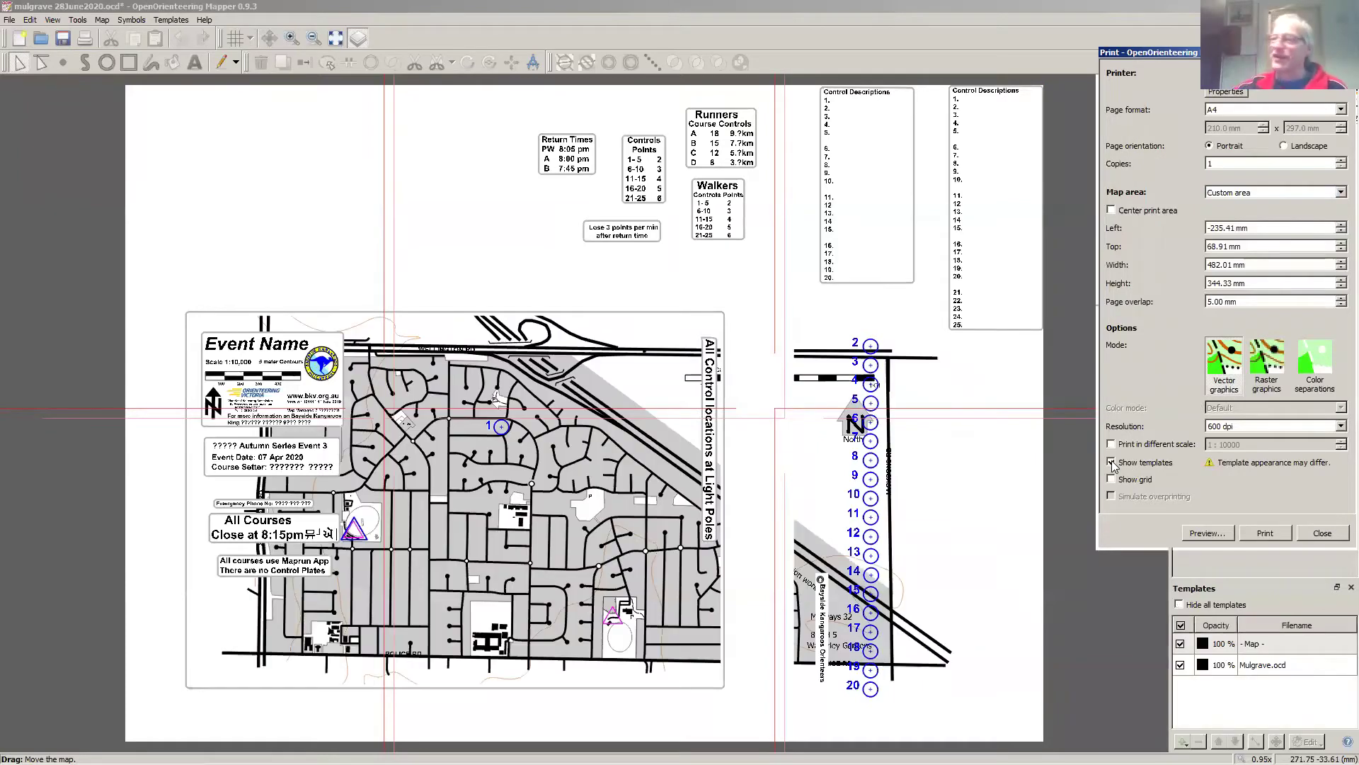
left_click(1111, 462)
left_click(1111, 463)
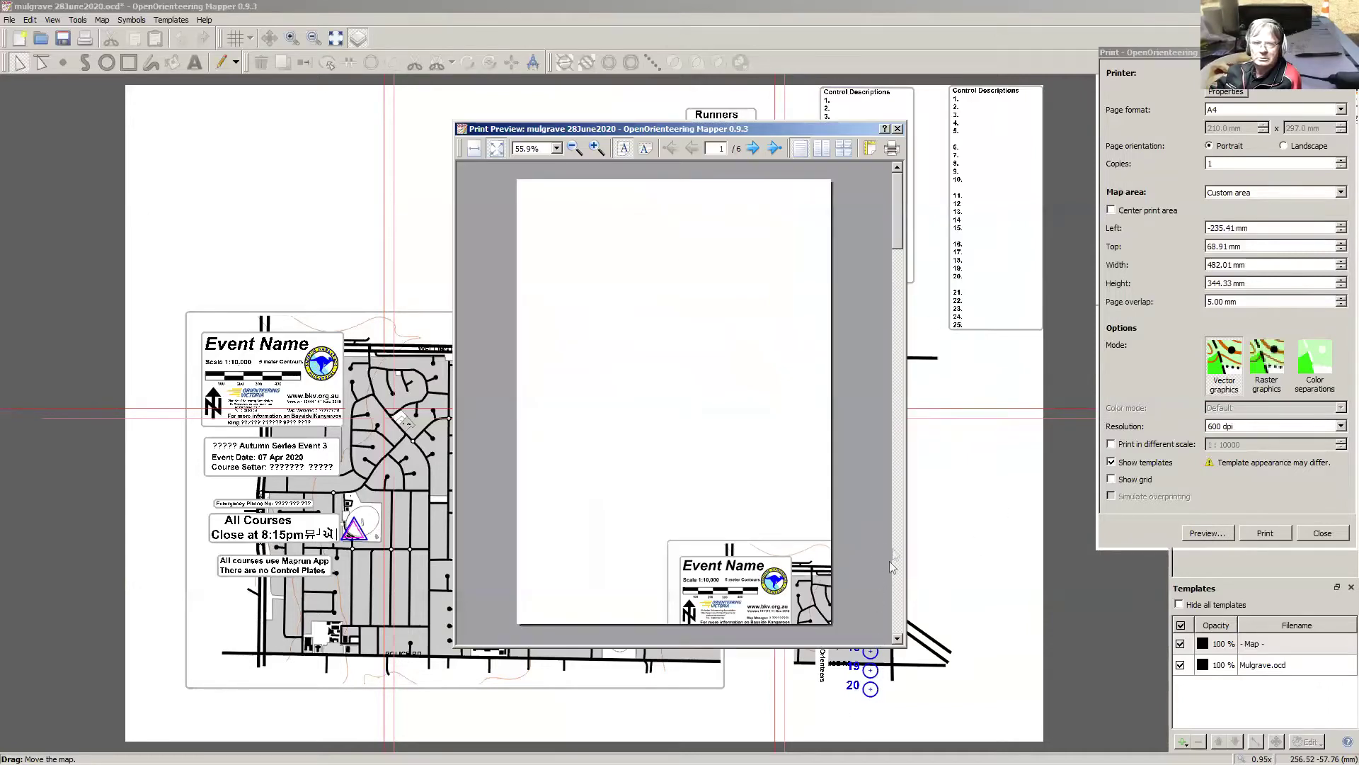
left_click(897, 129)
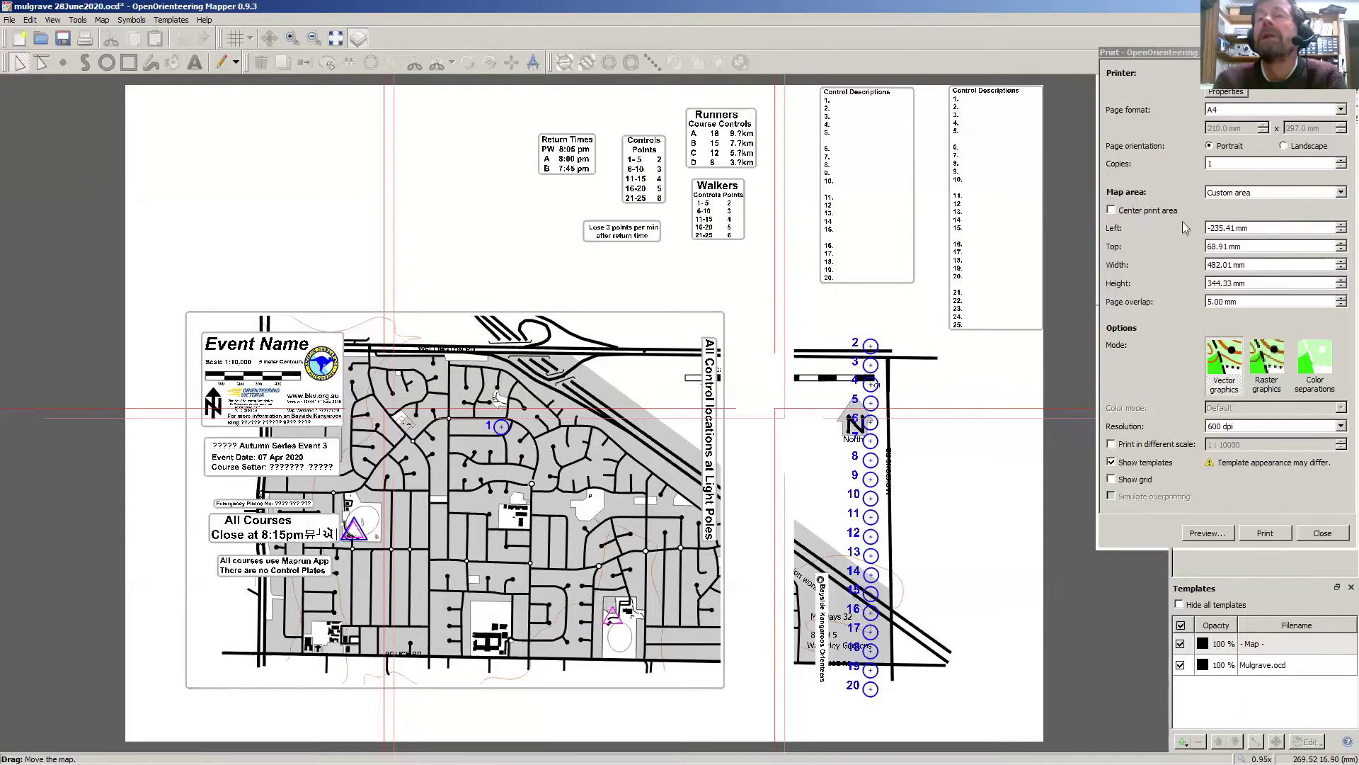
Step: Try centring the portrait print area and moving it around over the map
left_click(1111, 212)
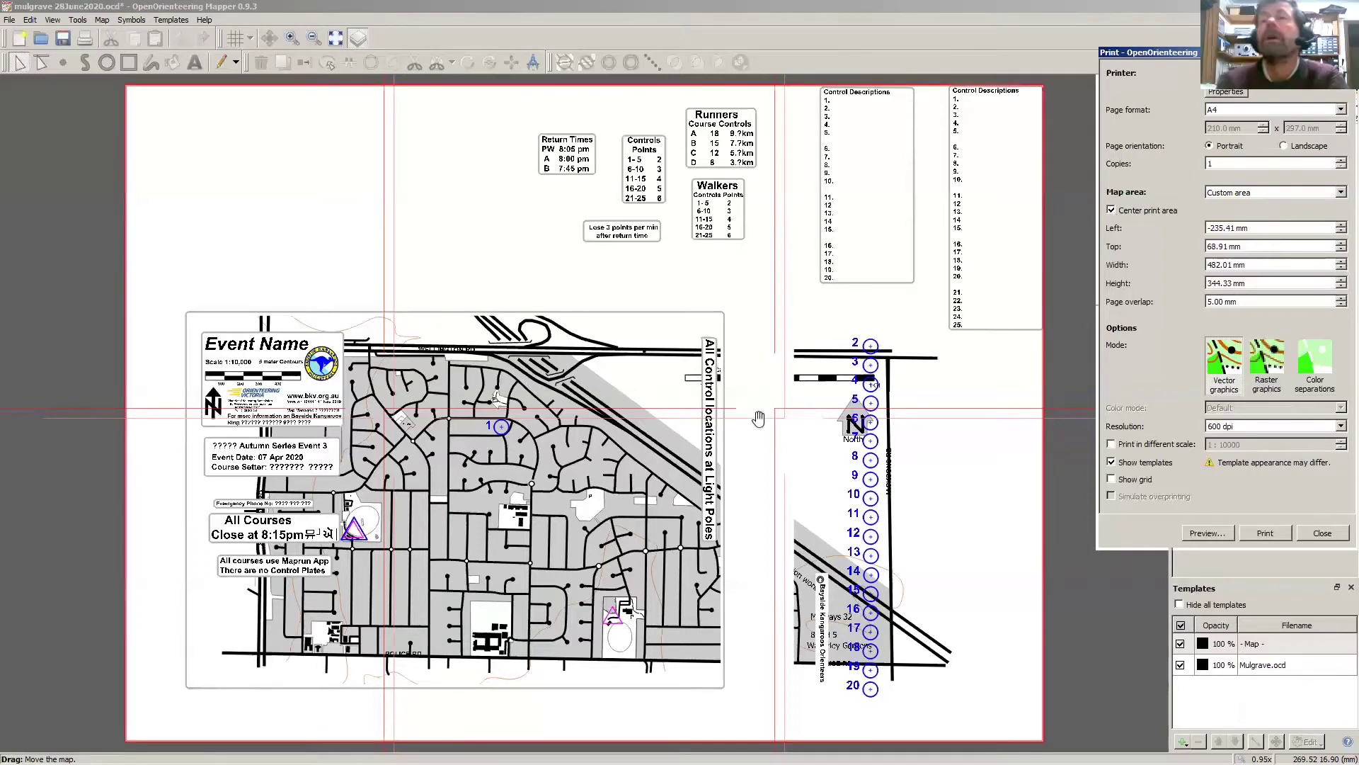
left_click_drag(847, 435, 1048, 729)
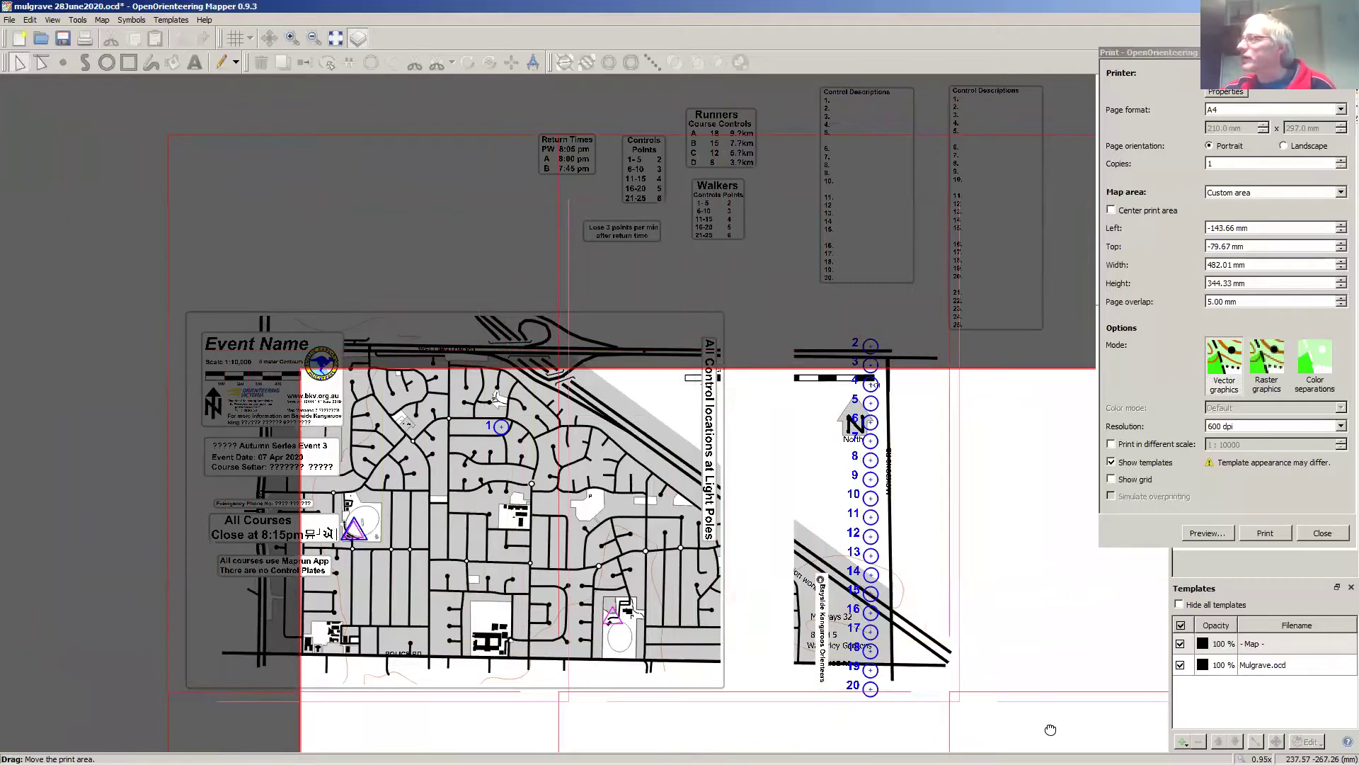
left_click_drag(1050, 729, 854, 469)
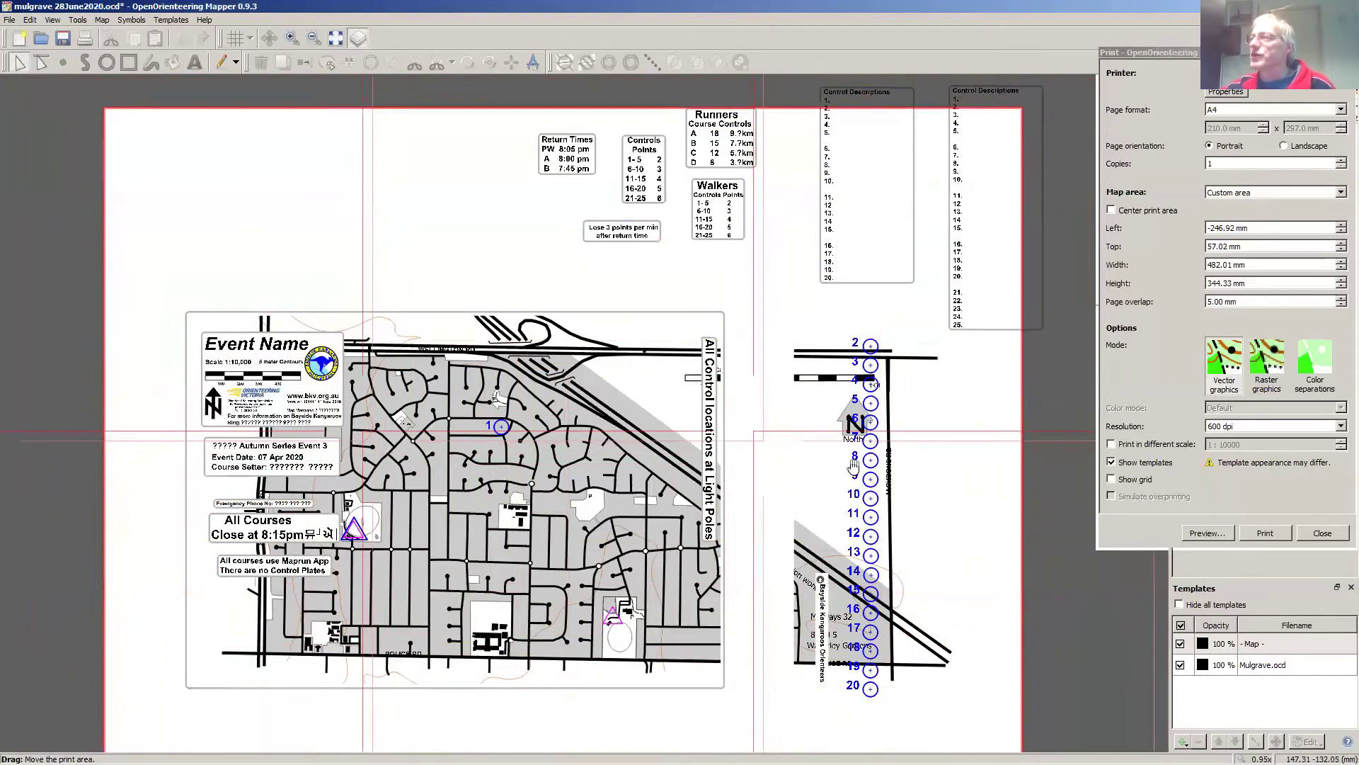
Step: Set the page orientation to landscape and try recentring and shifting the custom print area across the map frame
left_click(1284, 146)
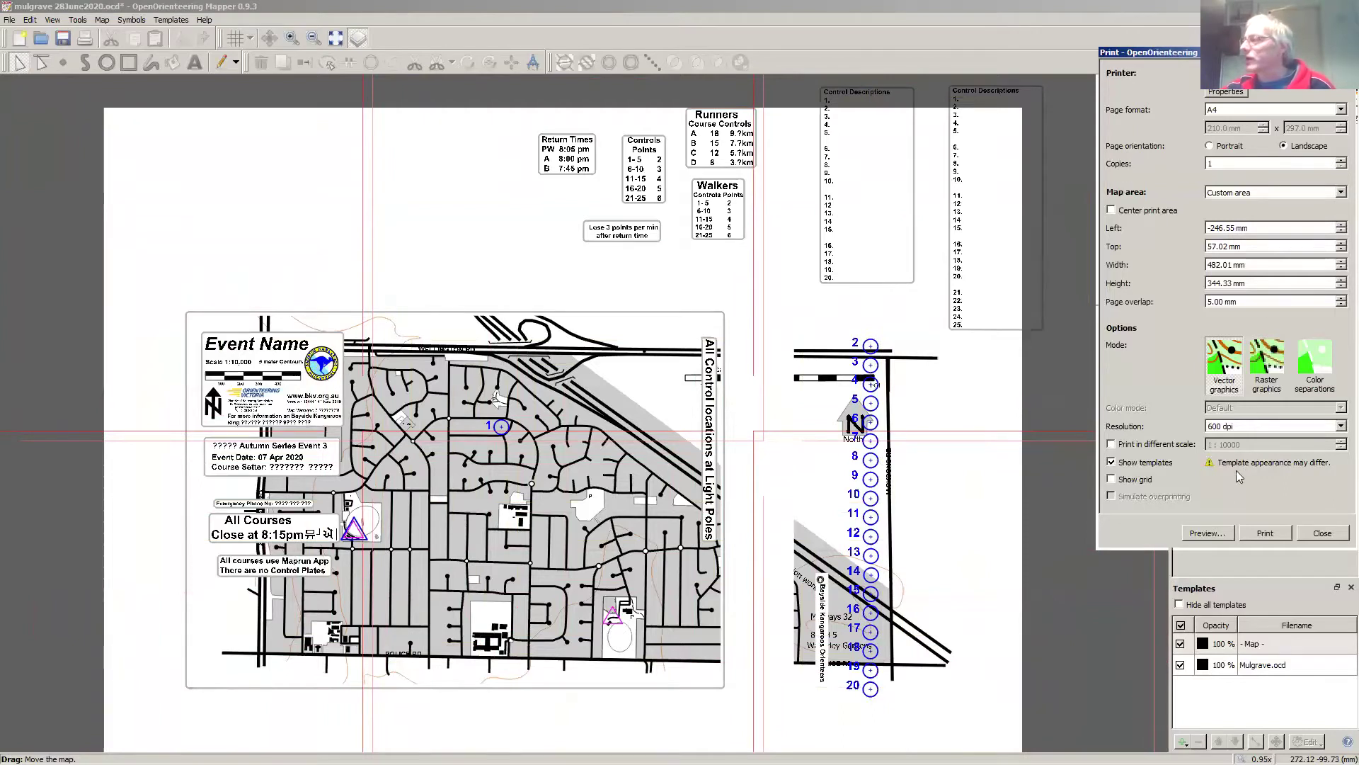
left_click(1112, 211)
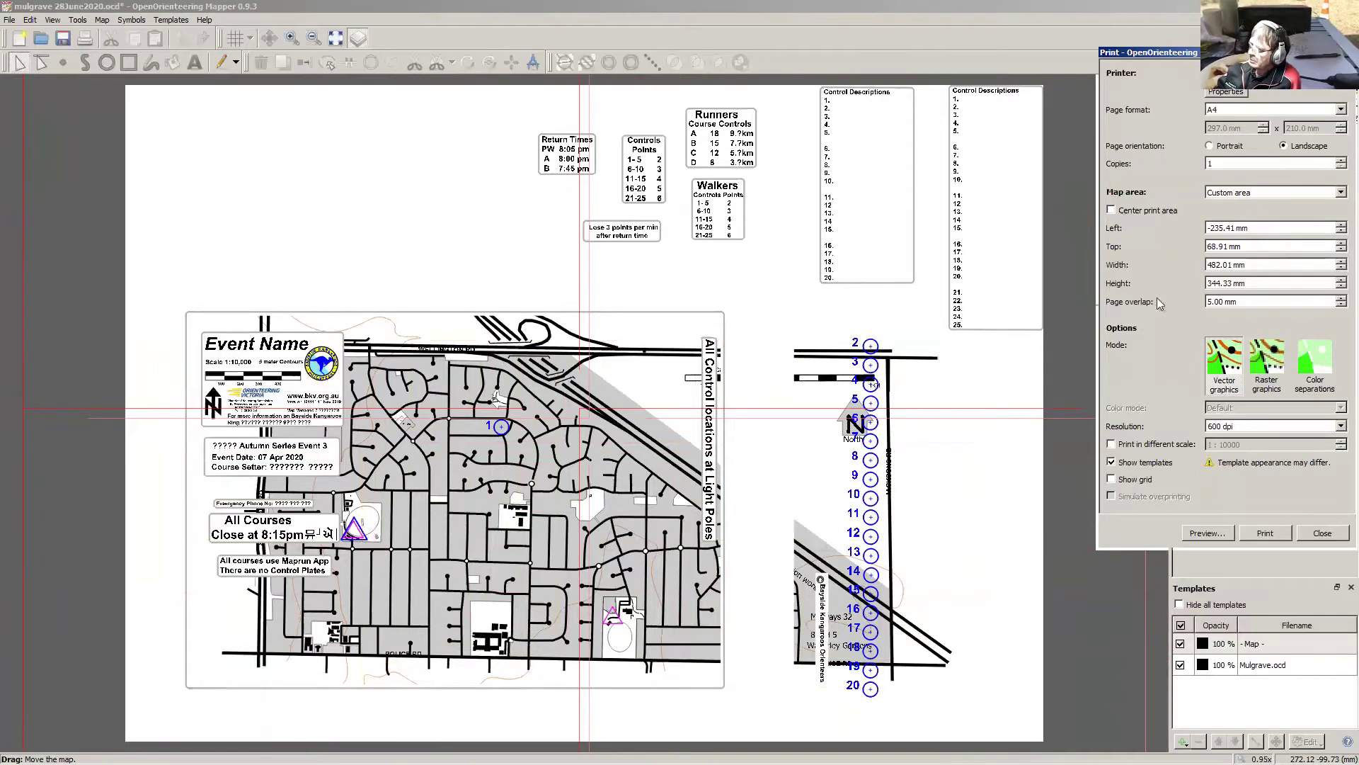
left_click_drag(753, 287, 683, 275)
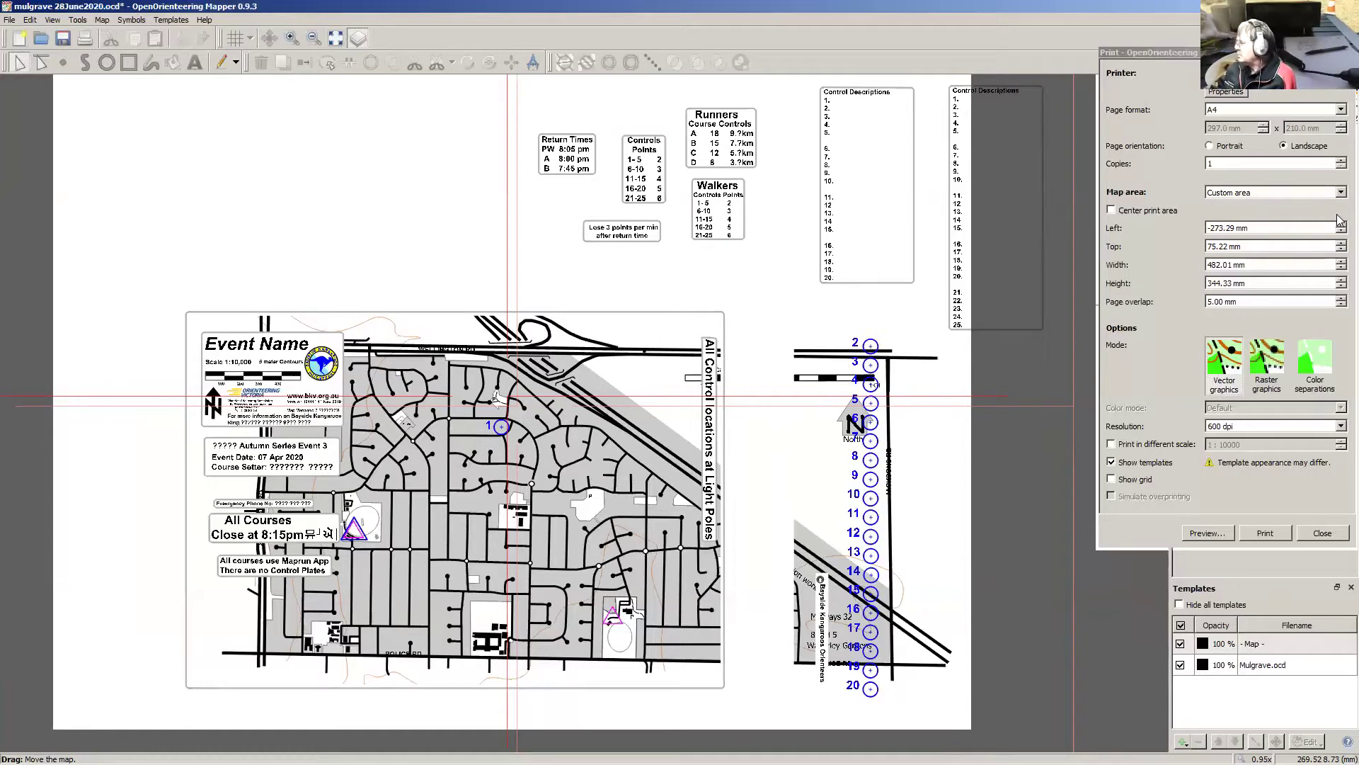
left_click(1111, 211)
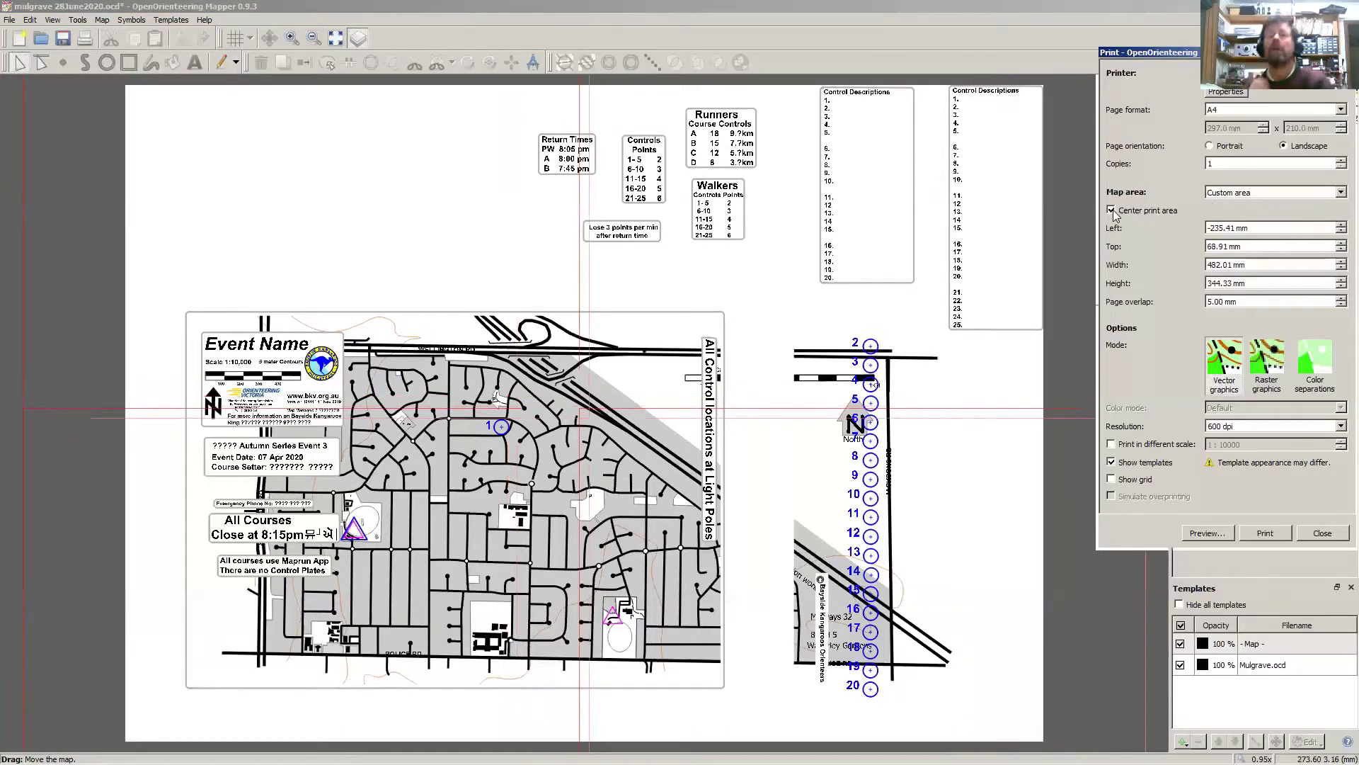
left_click_drag(754, 286, 492, 280)
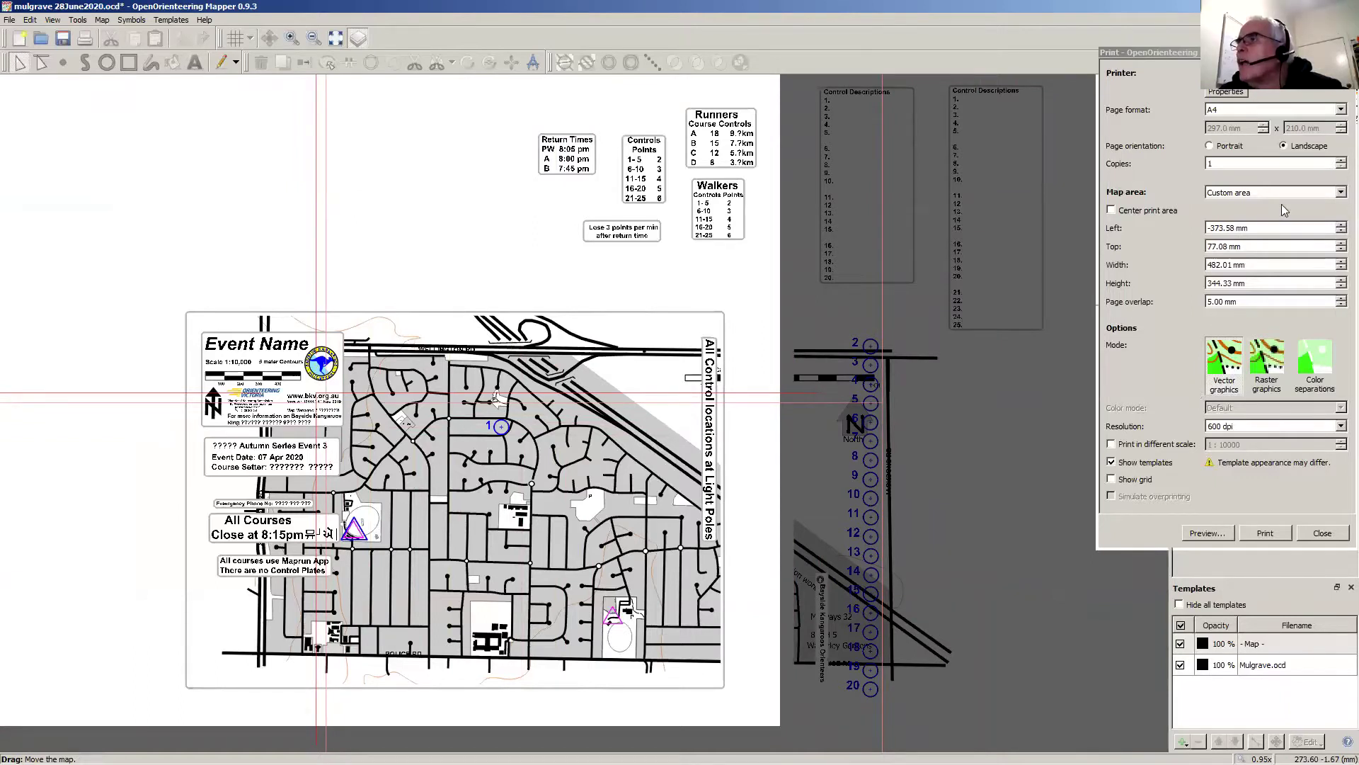
Step: Set the print area to a single page and position it around the whole map frame, at about -210 mm left and -43 mm top
left_click(1340, 193)
left_click(1228, 205)
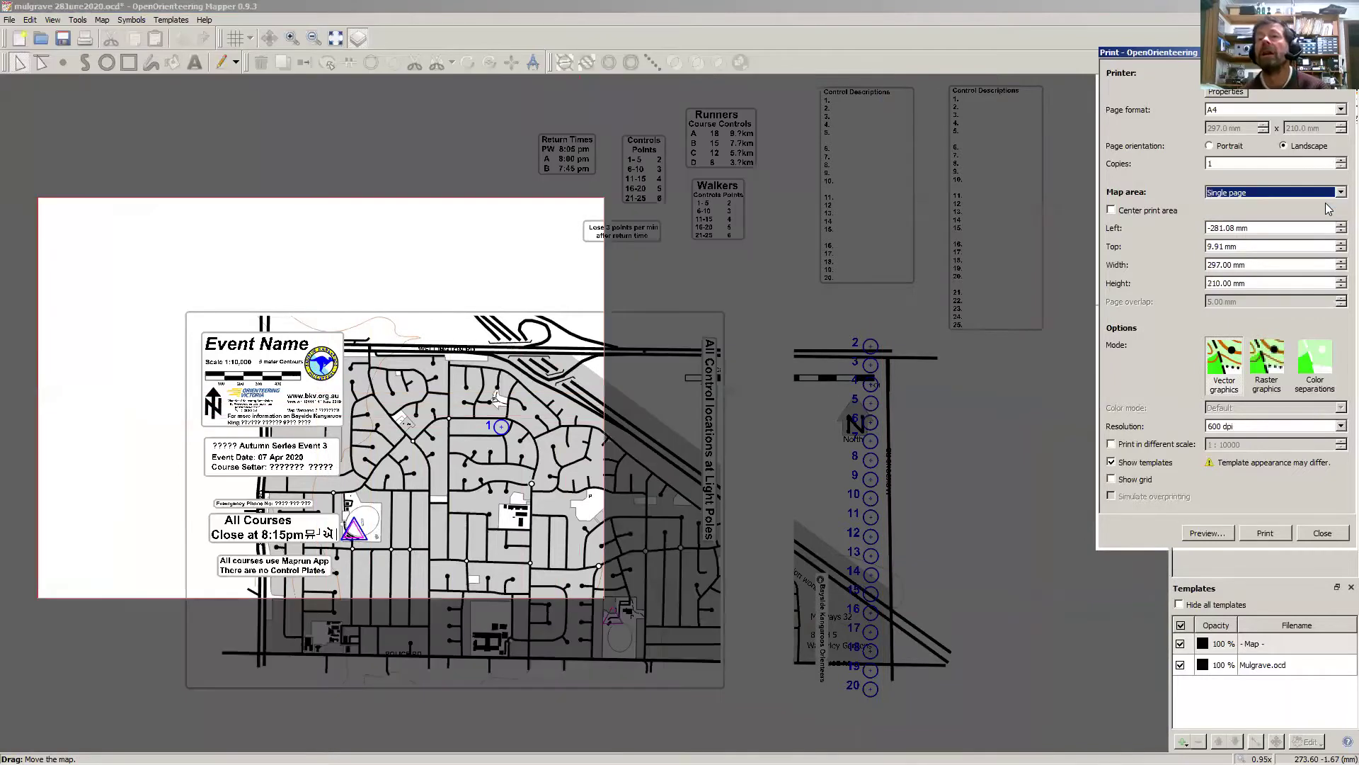
left_click_drag(494, 239, 631, 344)
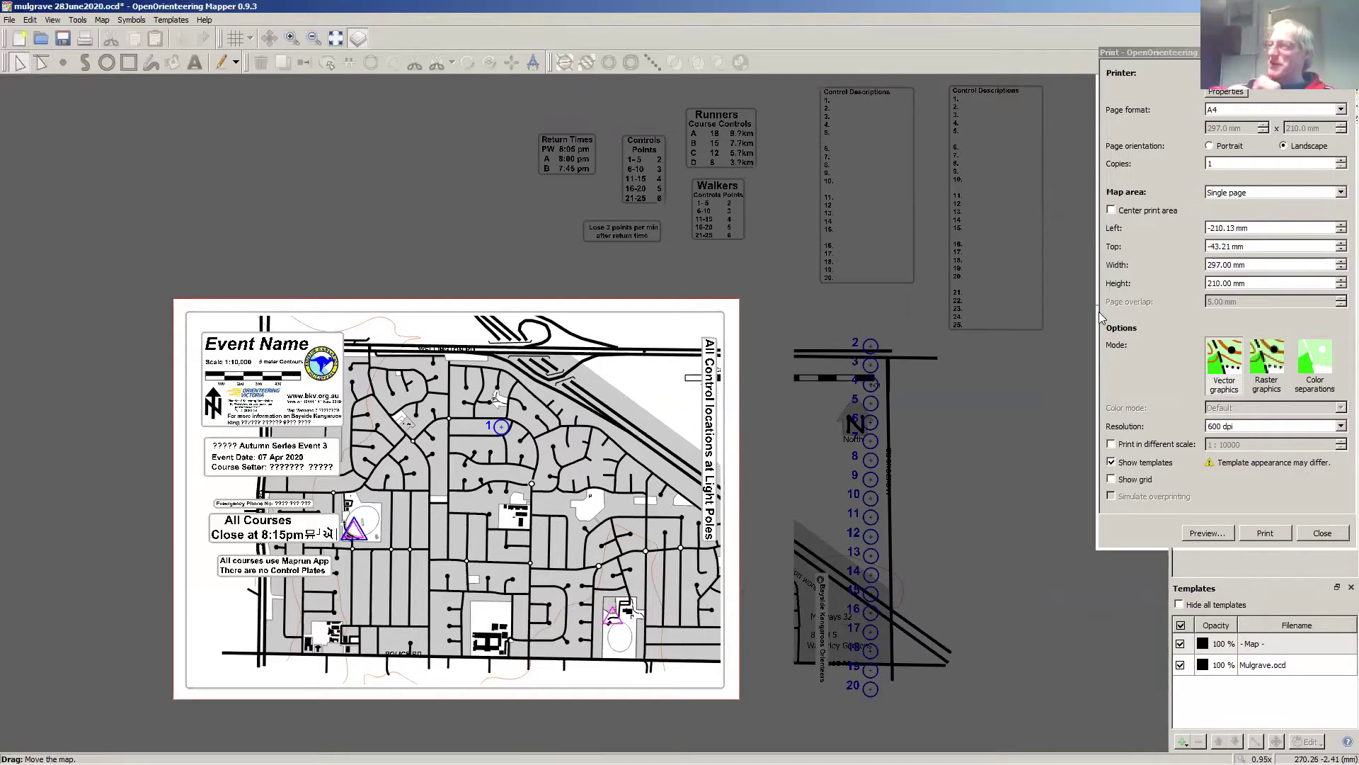
Step: Preview the single landscape page and print the map
left_click(1207, 534)
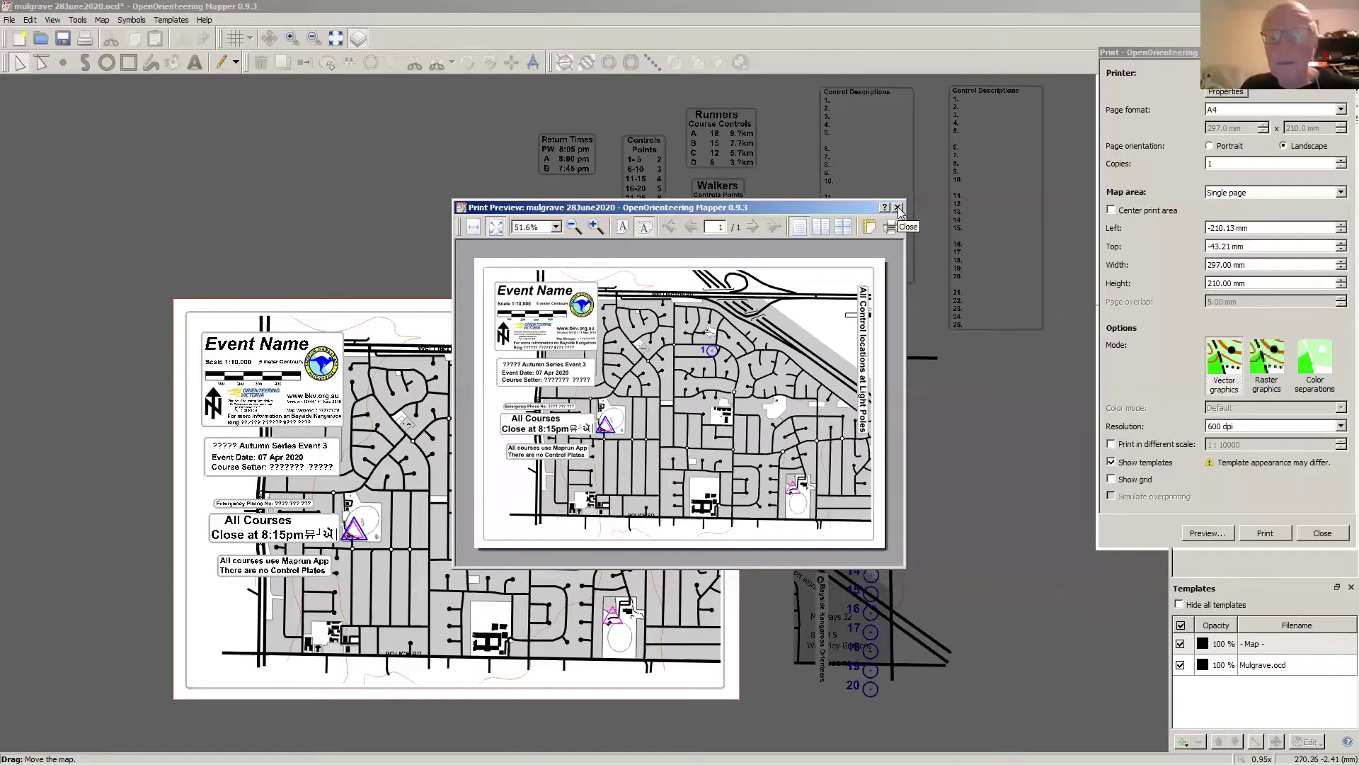
left_click(897, 207)
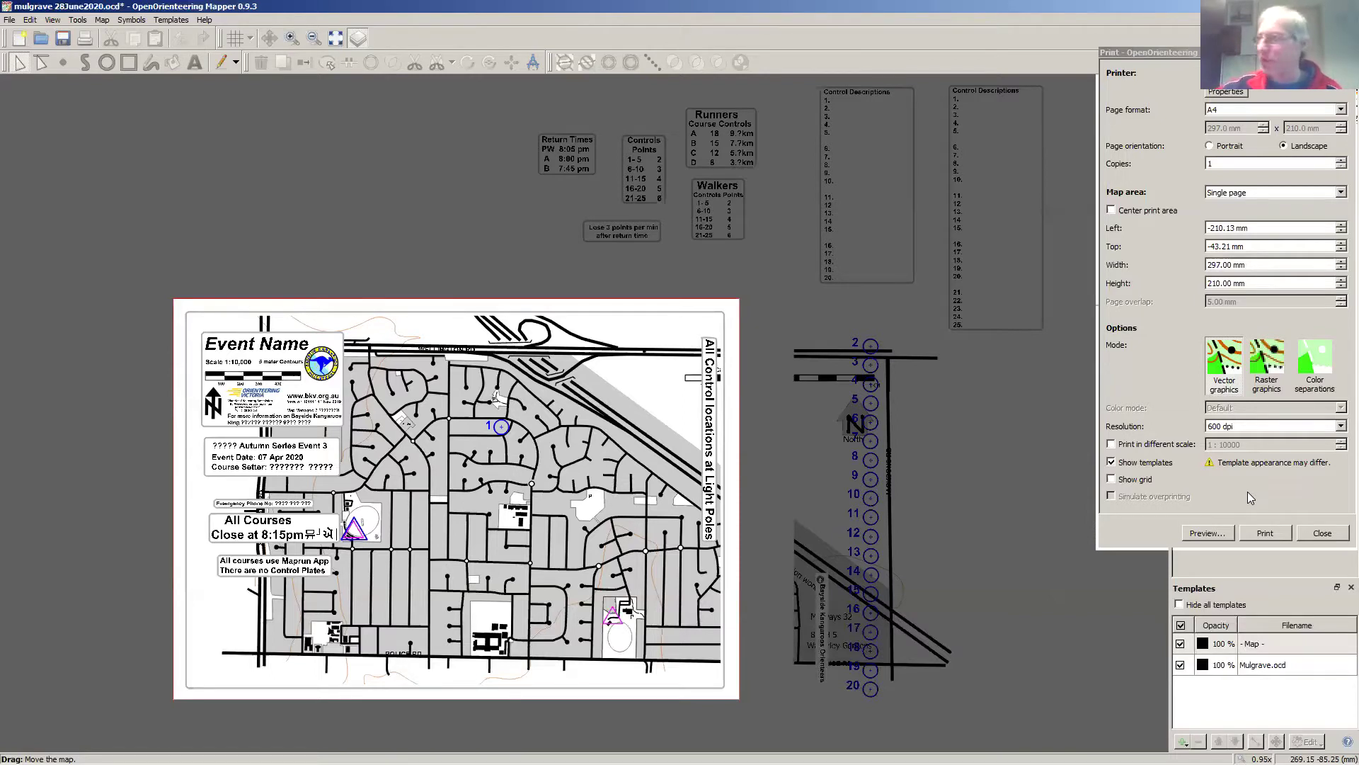
left_click(1275, 538)
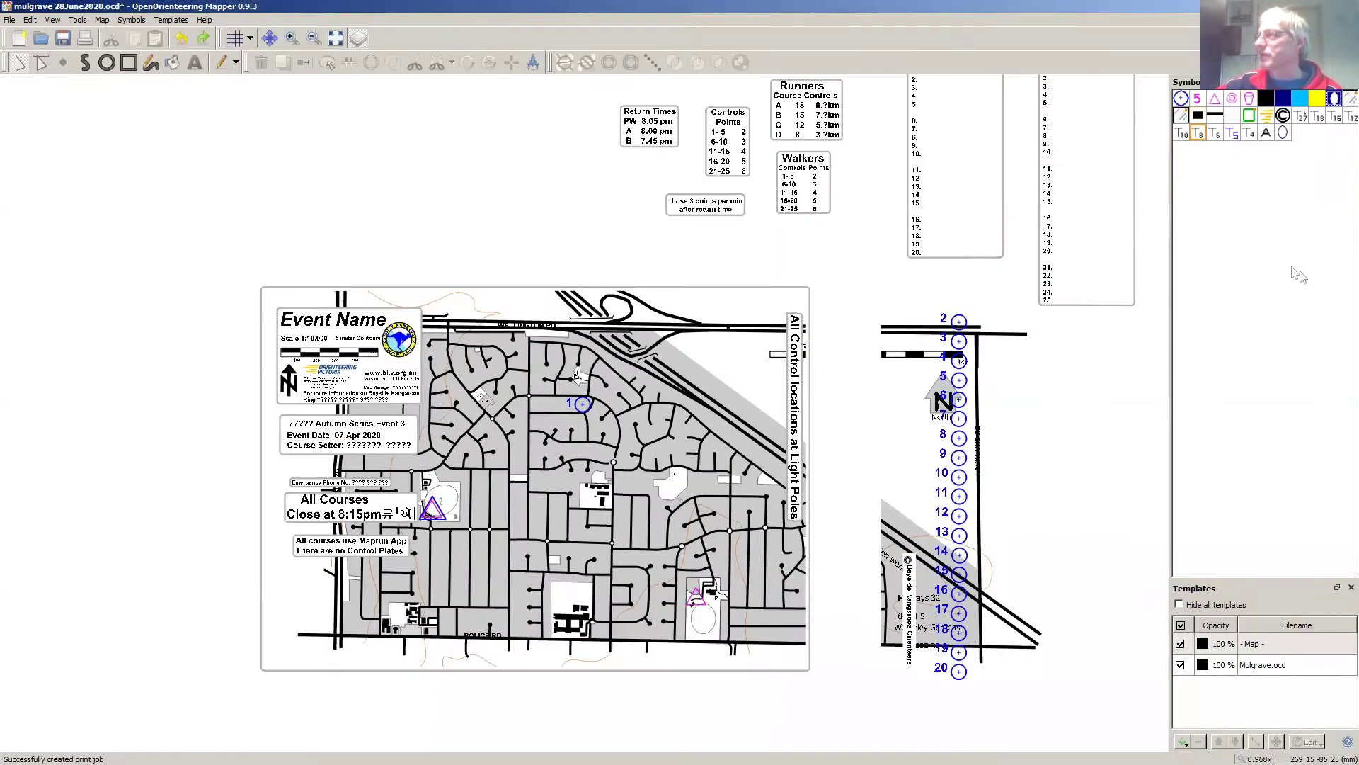
left_click(1295, 273)
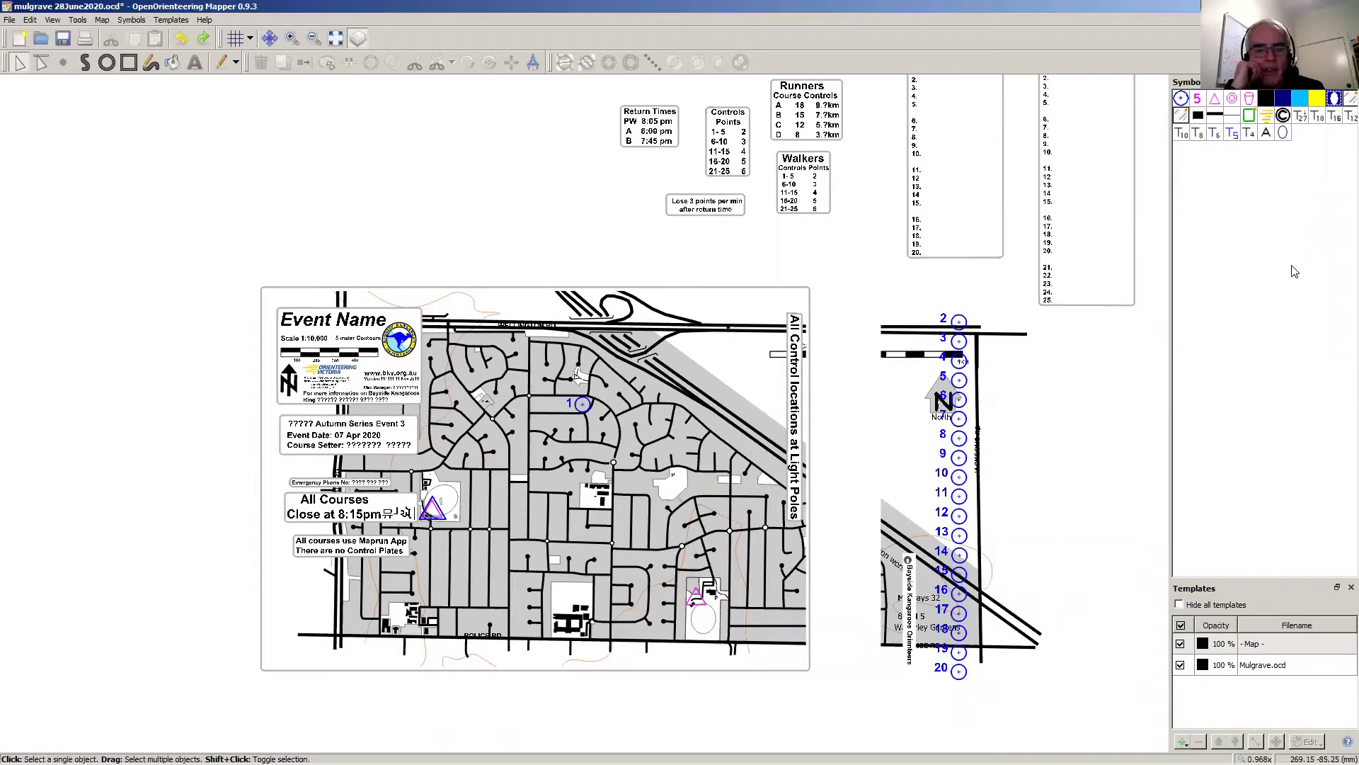
Step: Reopen the print settings and switch the output from the physical printer to PDF export
left_click(9, 22)
left_click(35, 146)
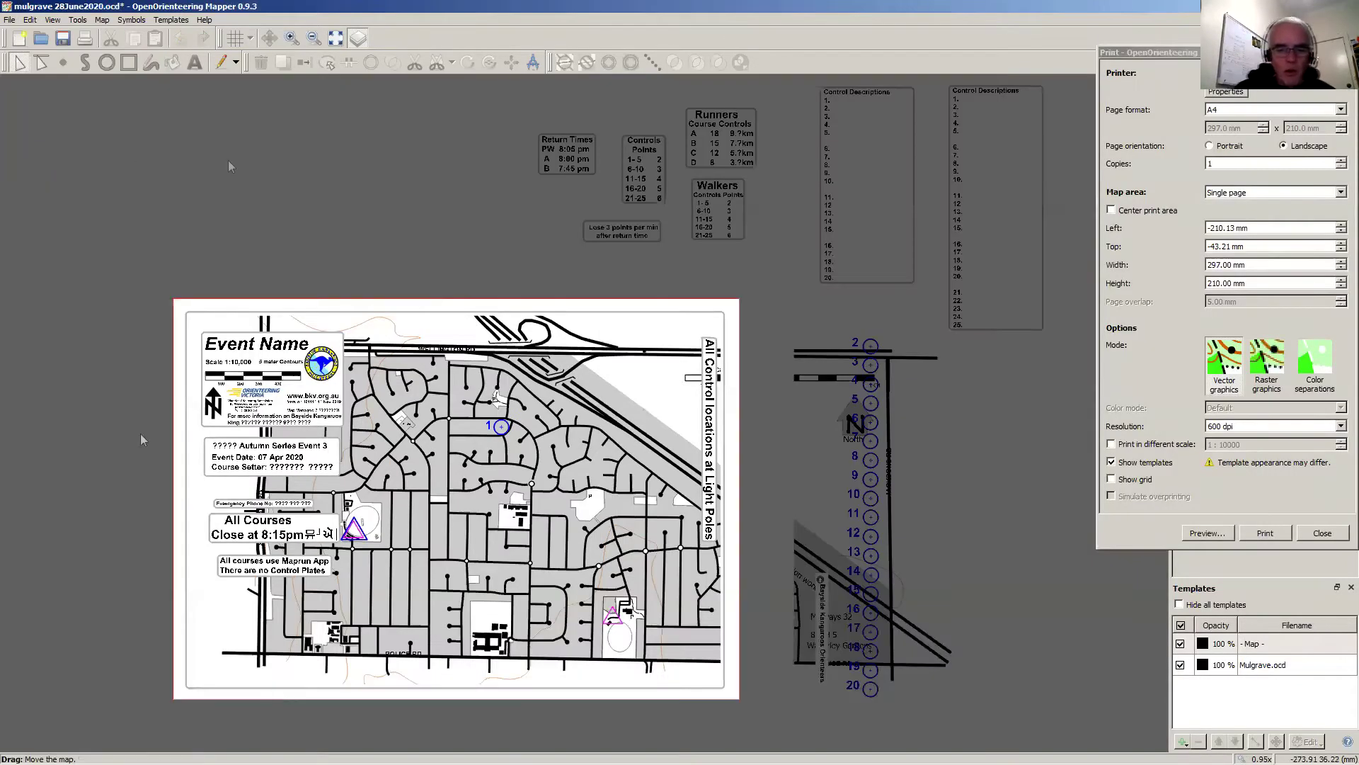
left_click(1267, 79)
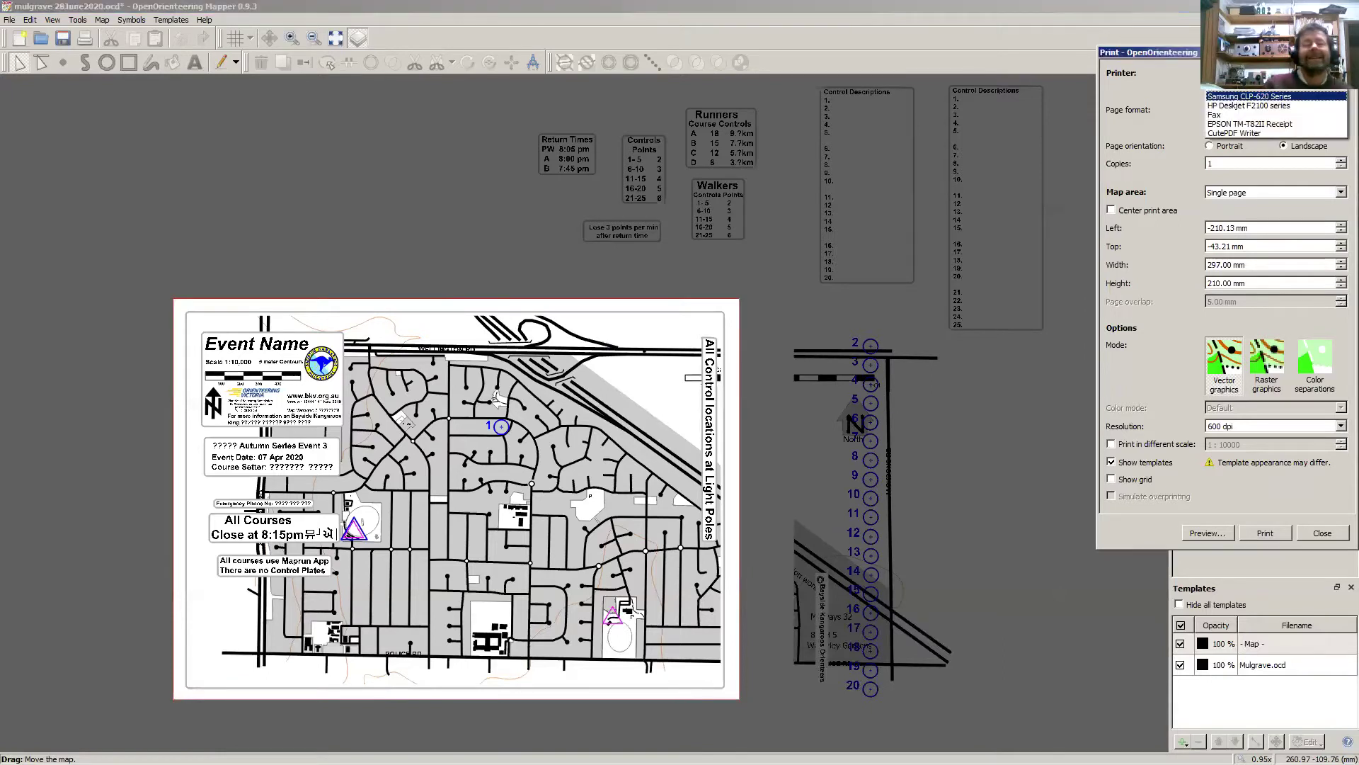
left_click(1319, 98)
left_click(1274, 80)
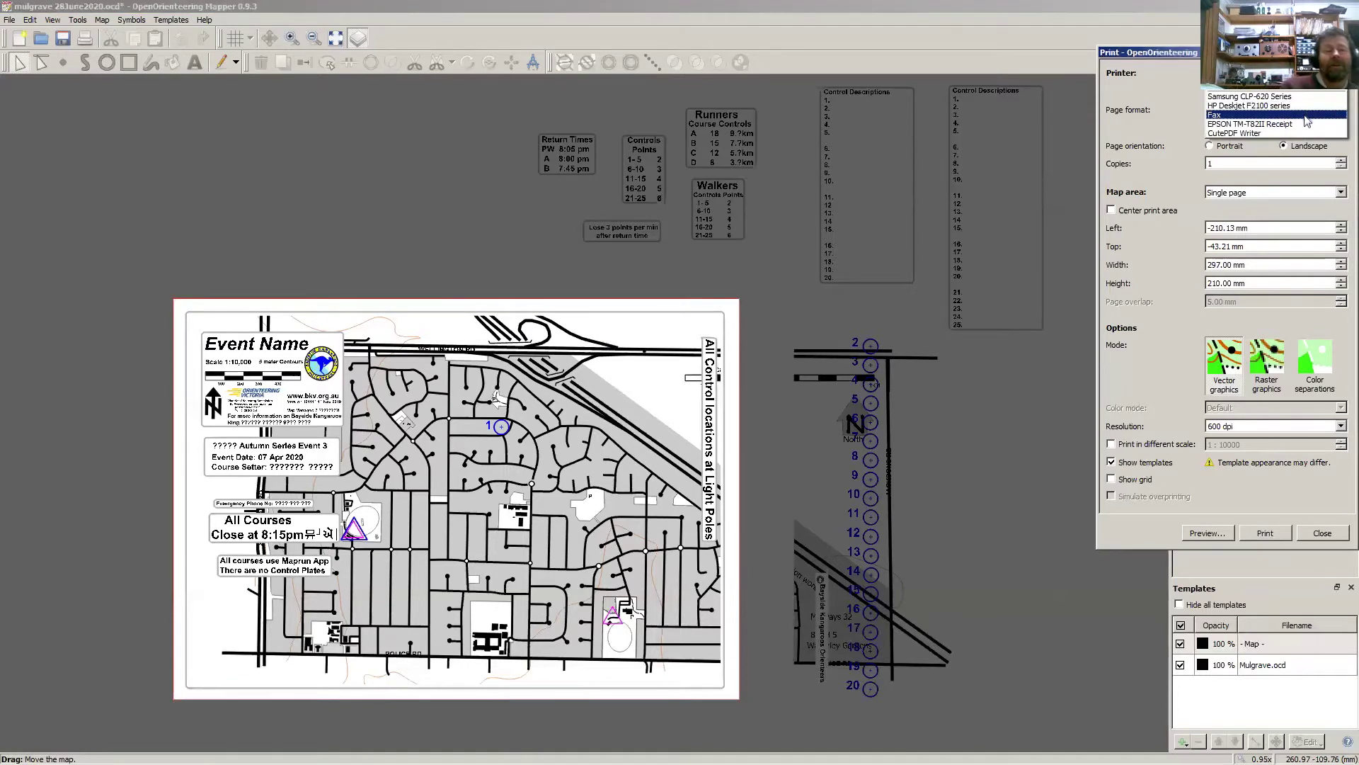
left_click(1307, 134)
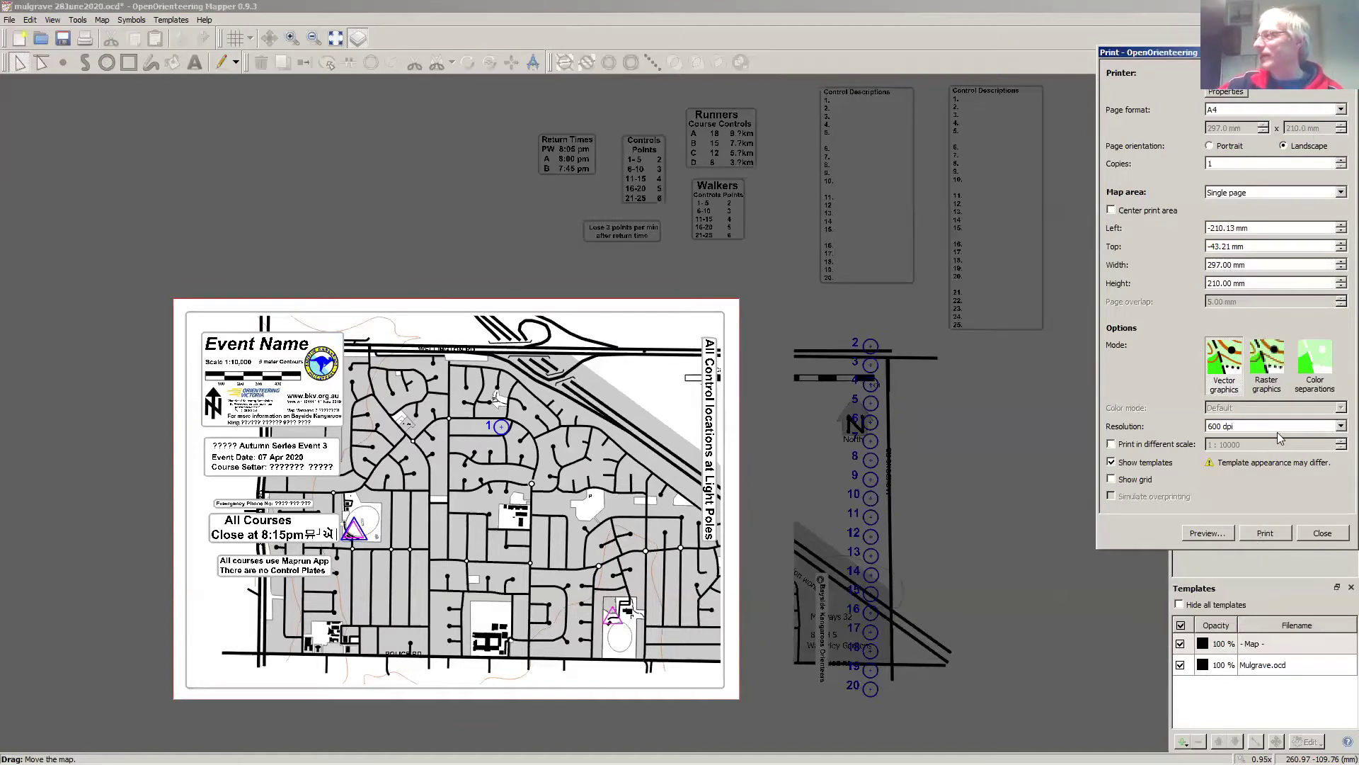
left_click(1306, 85)
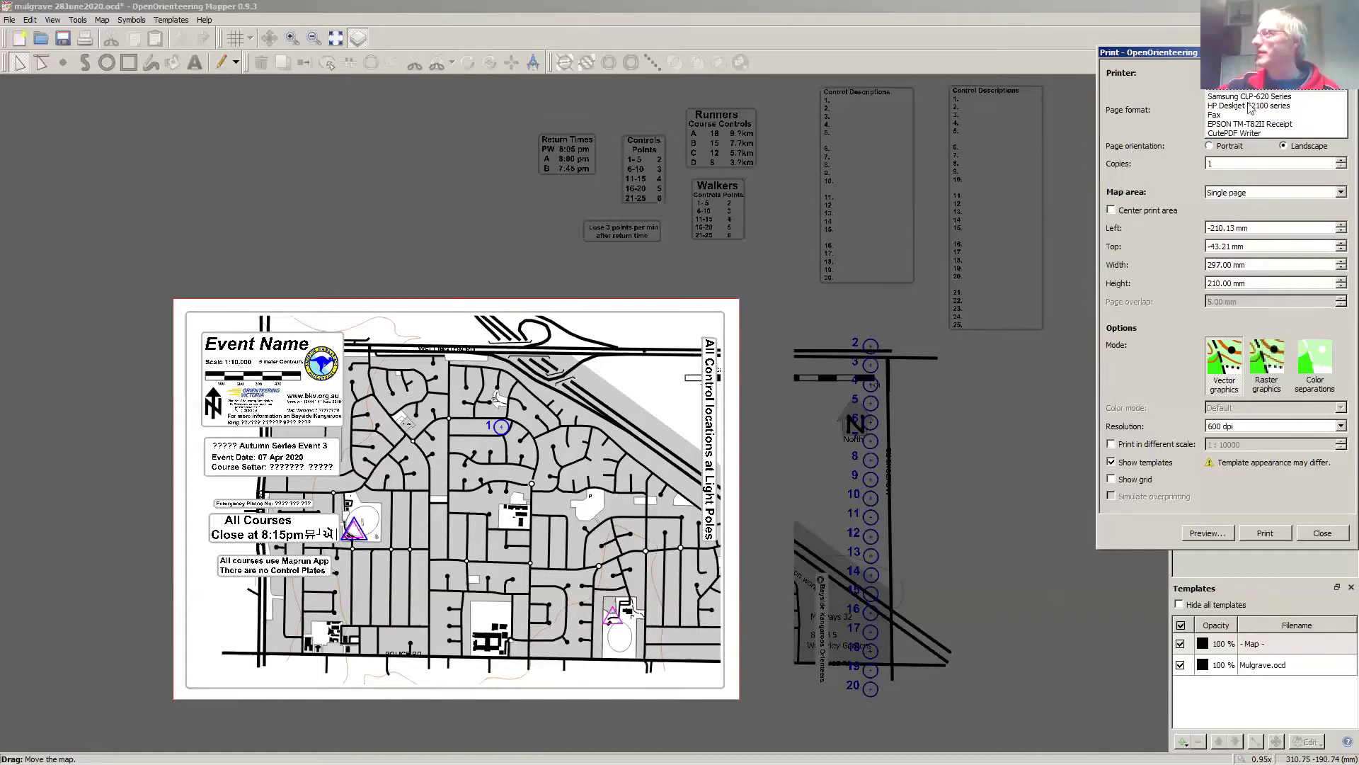
left_click(1283, 90)
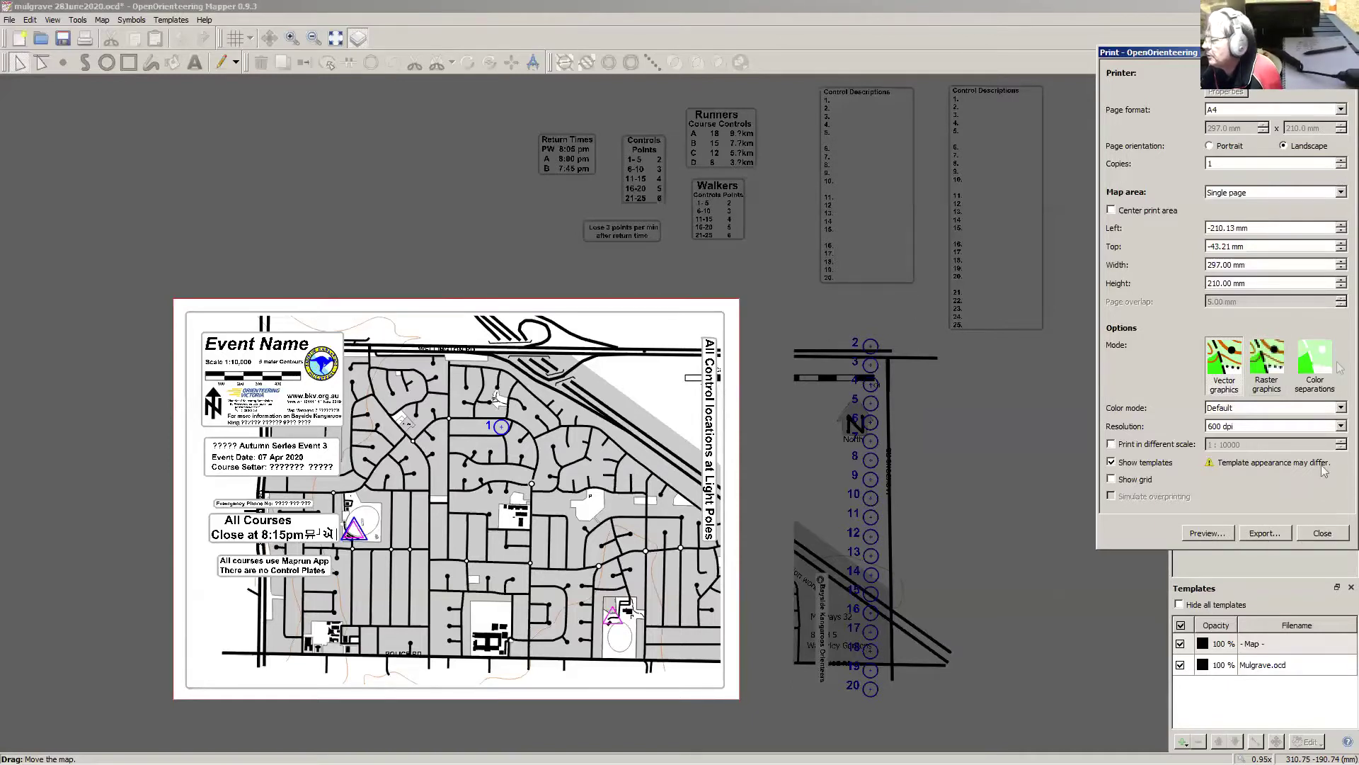
Step: Export the map page as a PDF named "myevent" in the demo folder
left_click(1263, 535)
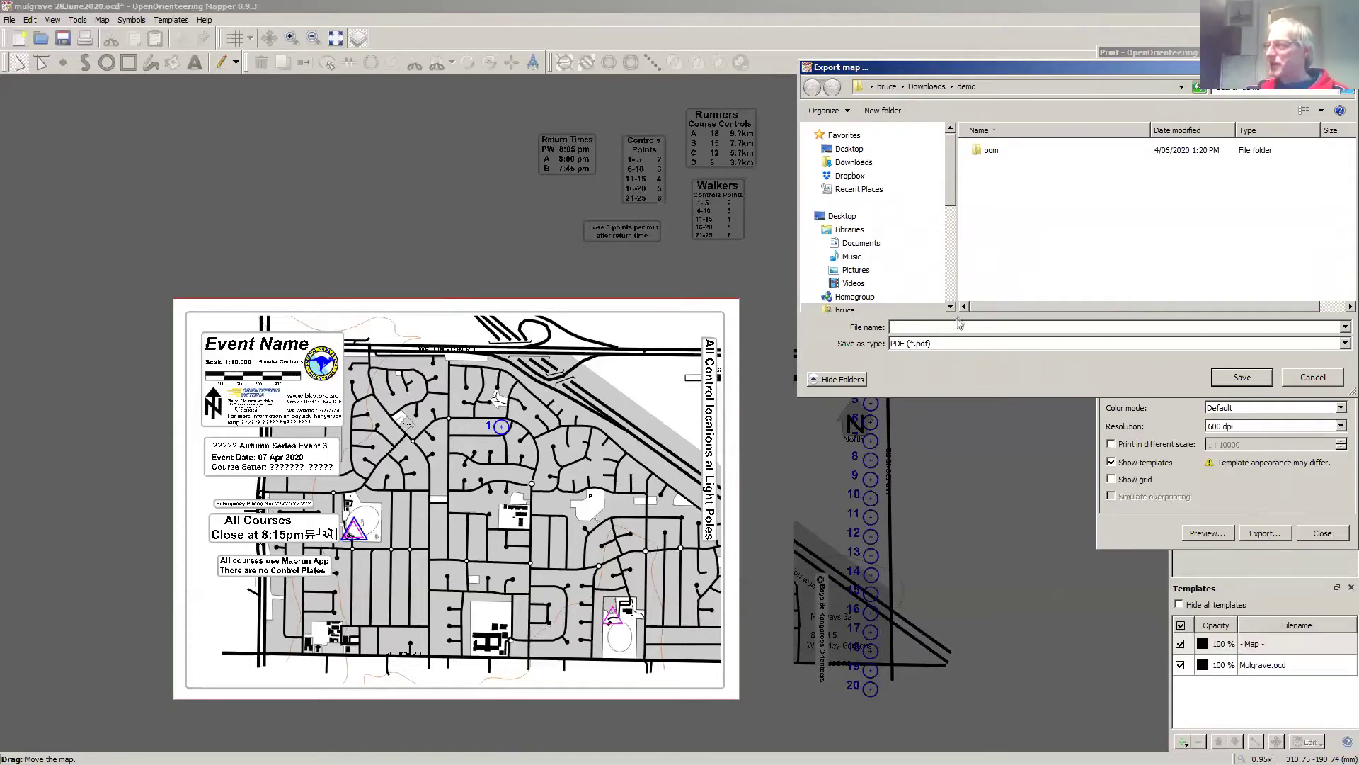
type("m")
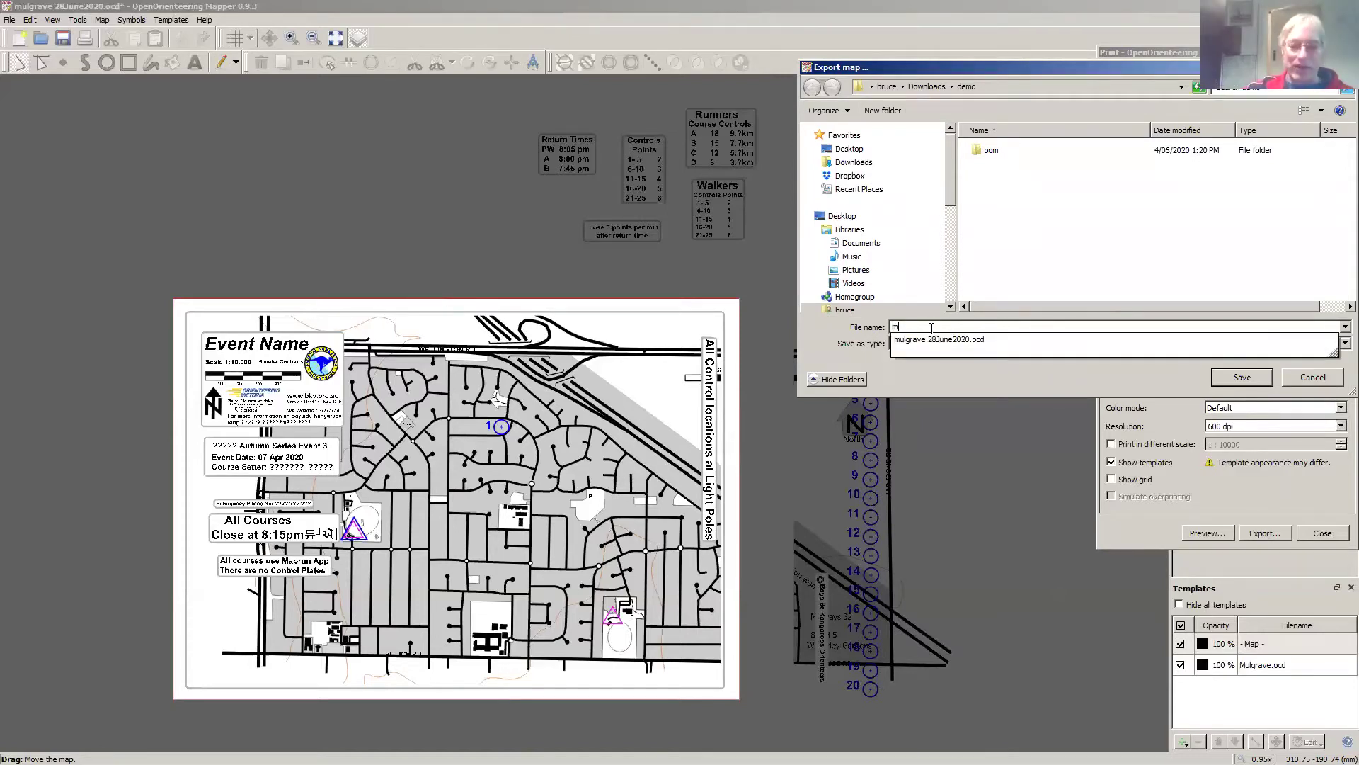
type("yevent")
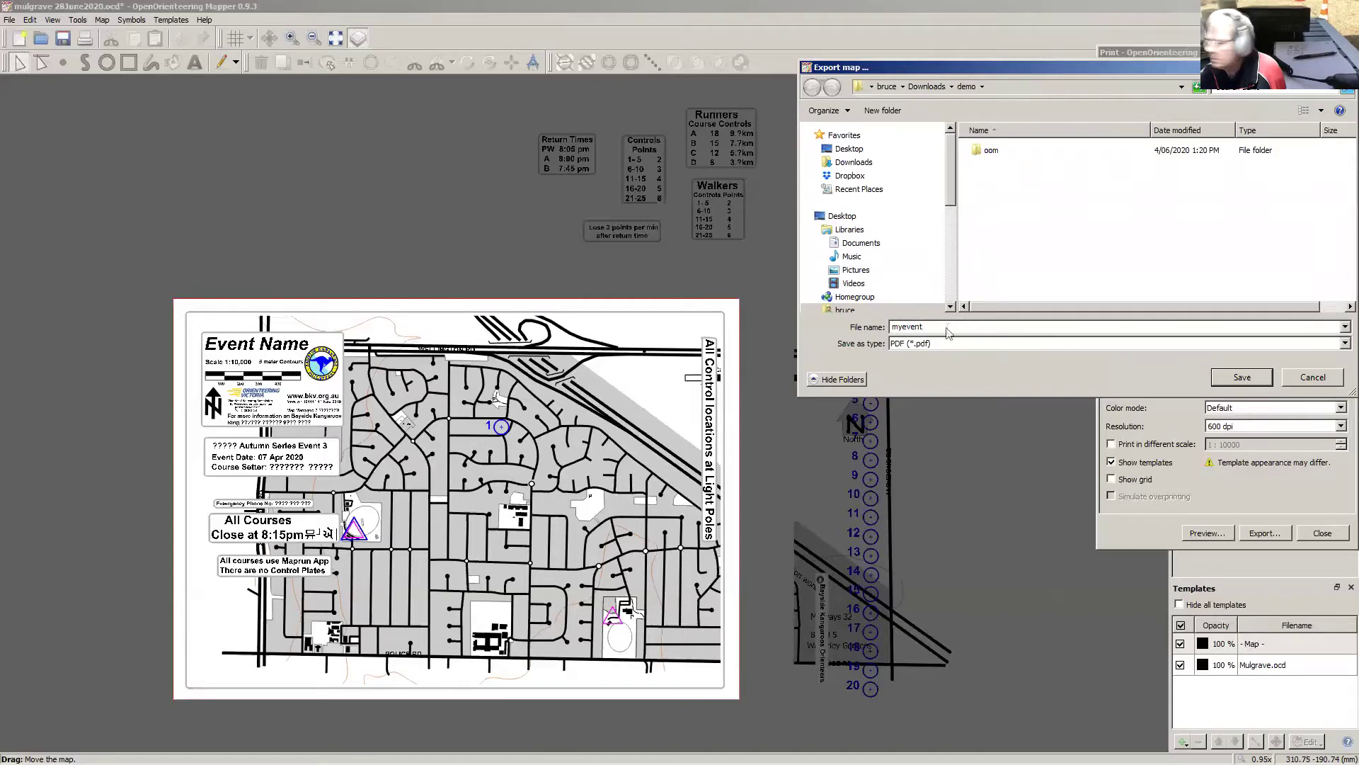
left_click(1238, 379)
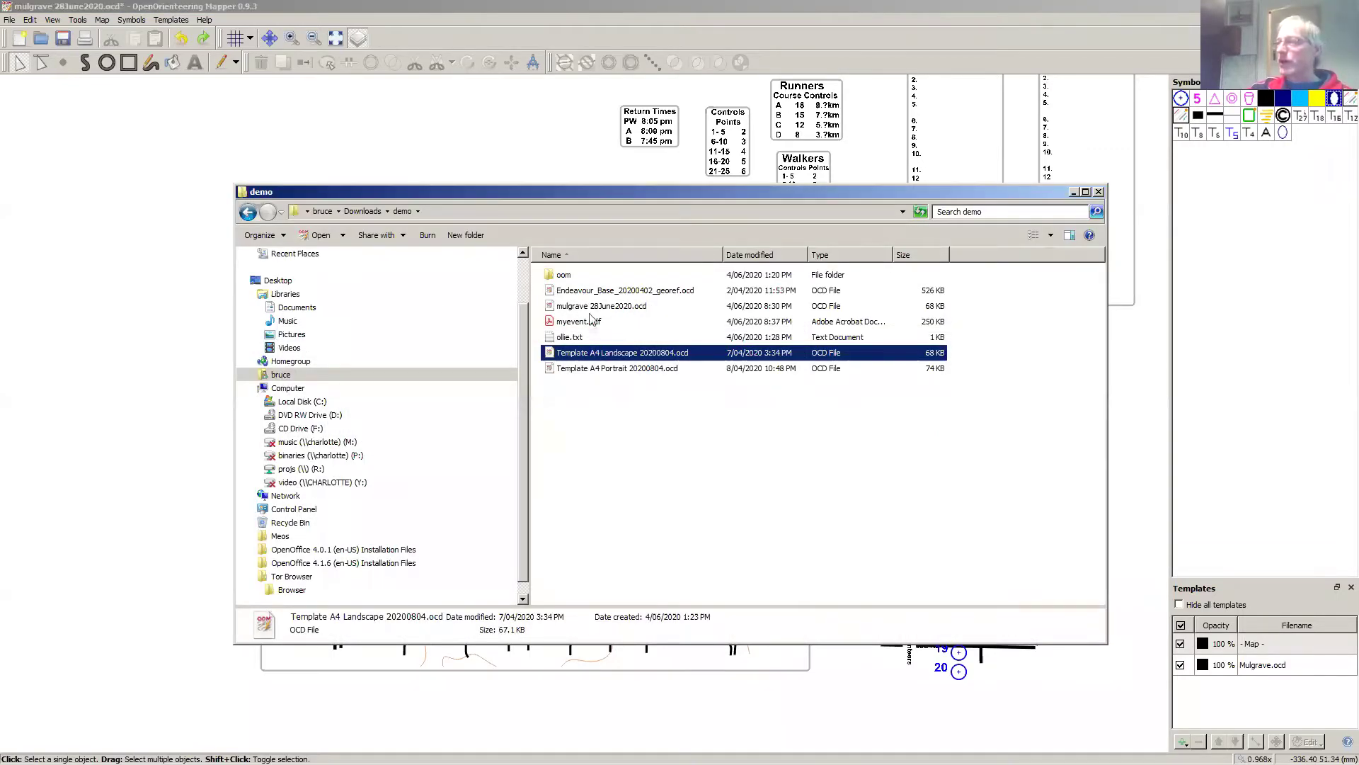
Step: Open myevent.pdf from the demo folder in Adobe Acrobat Reader, inspect the map at 125% and full-page size, and close the document
double_click(575, 321)
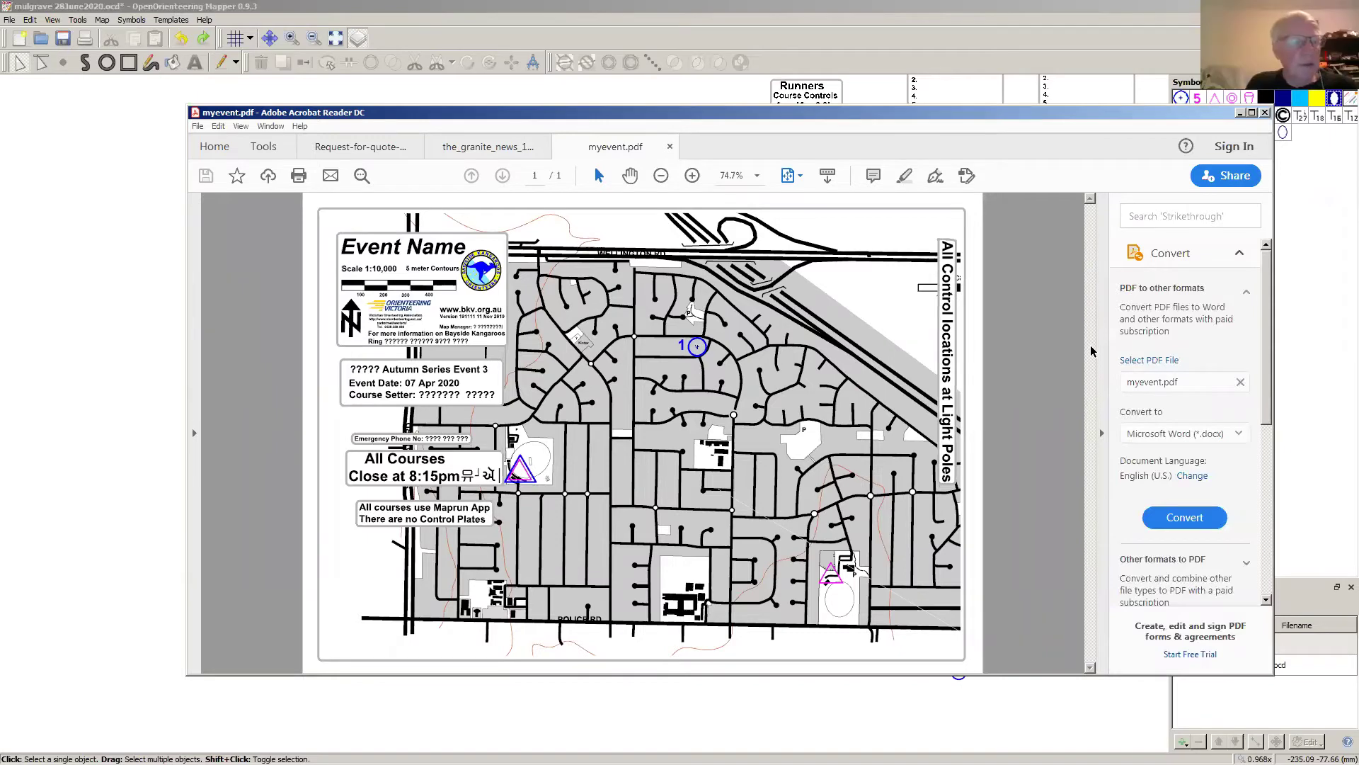
left_click(692, 176)
left_click(691, 175)
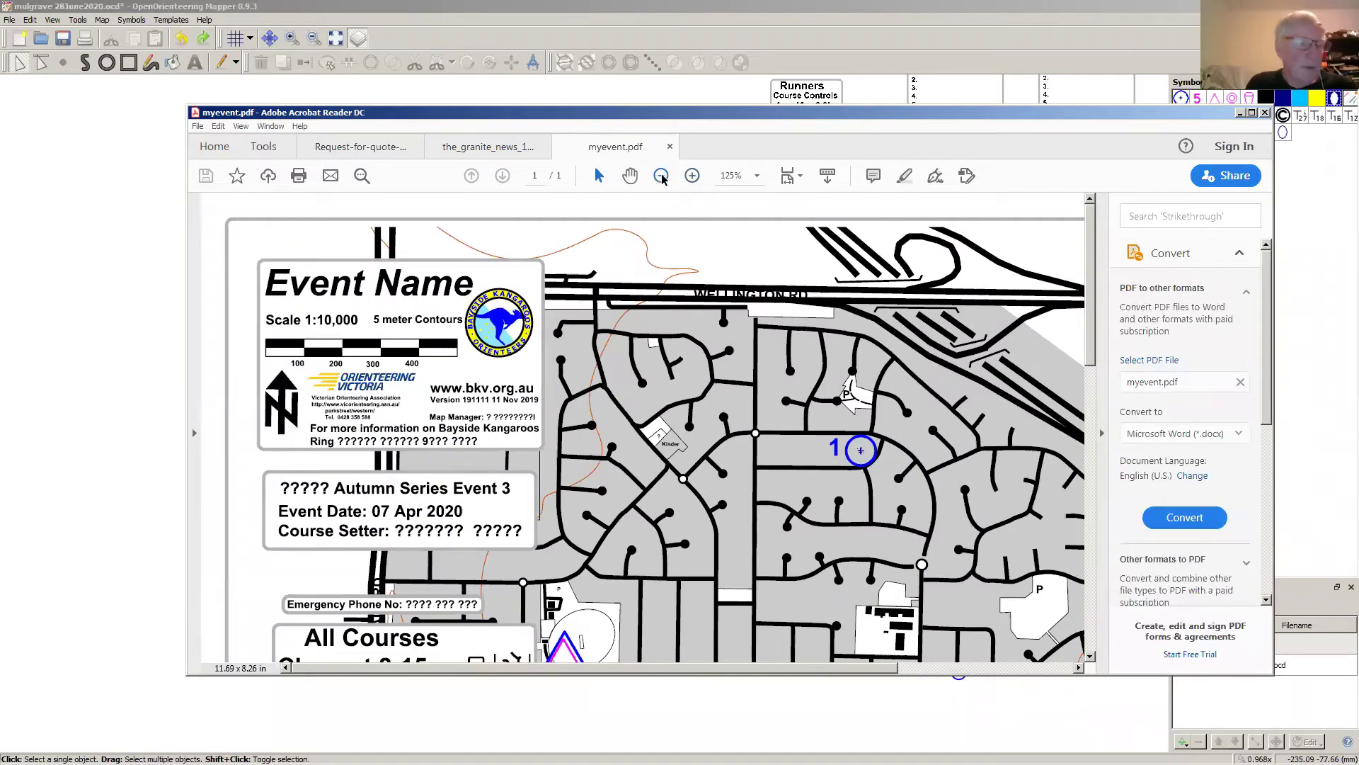
left_click(661, 176)
left_click(661, 176)
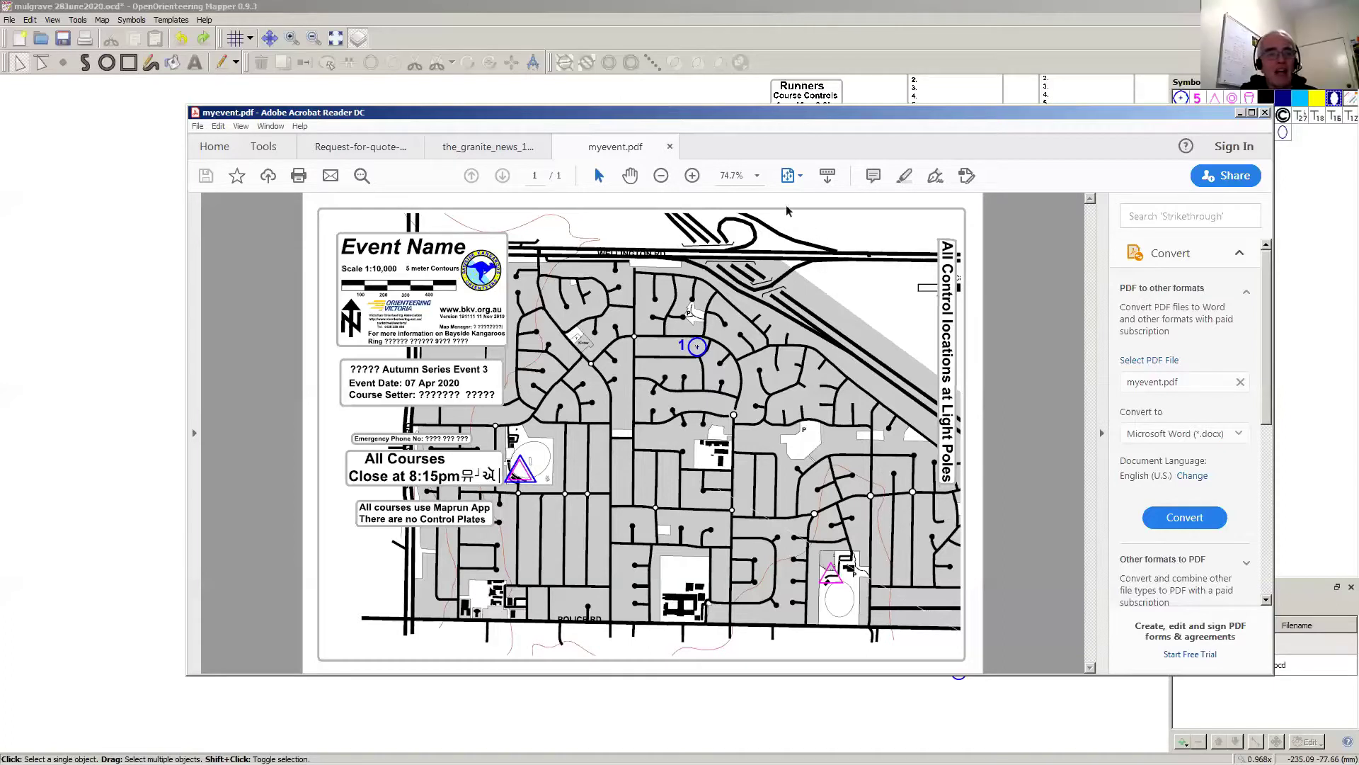
left_click(671, 146)
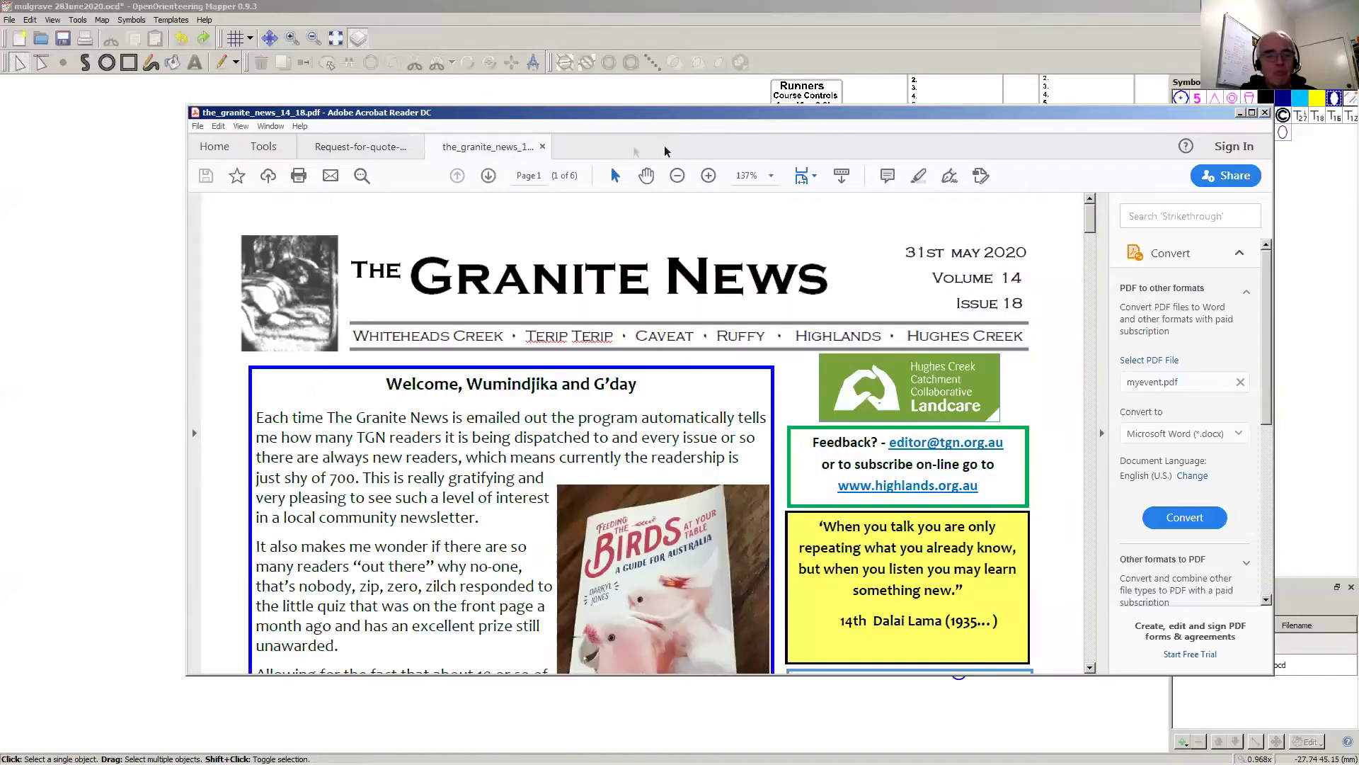
Step: Return to the mulgrave map and move control 2's circle and number onto the street area southeast of control 1
left_click(25, 207)
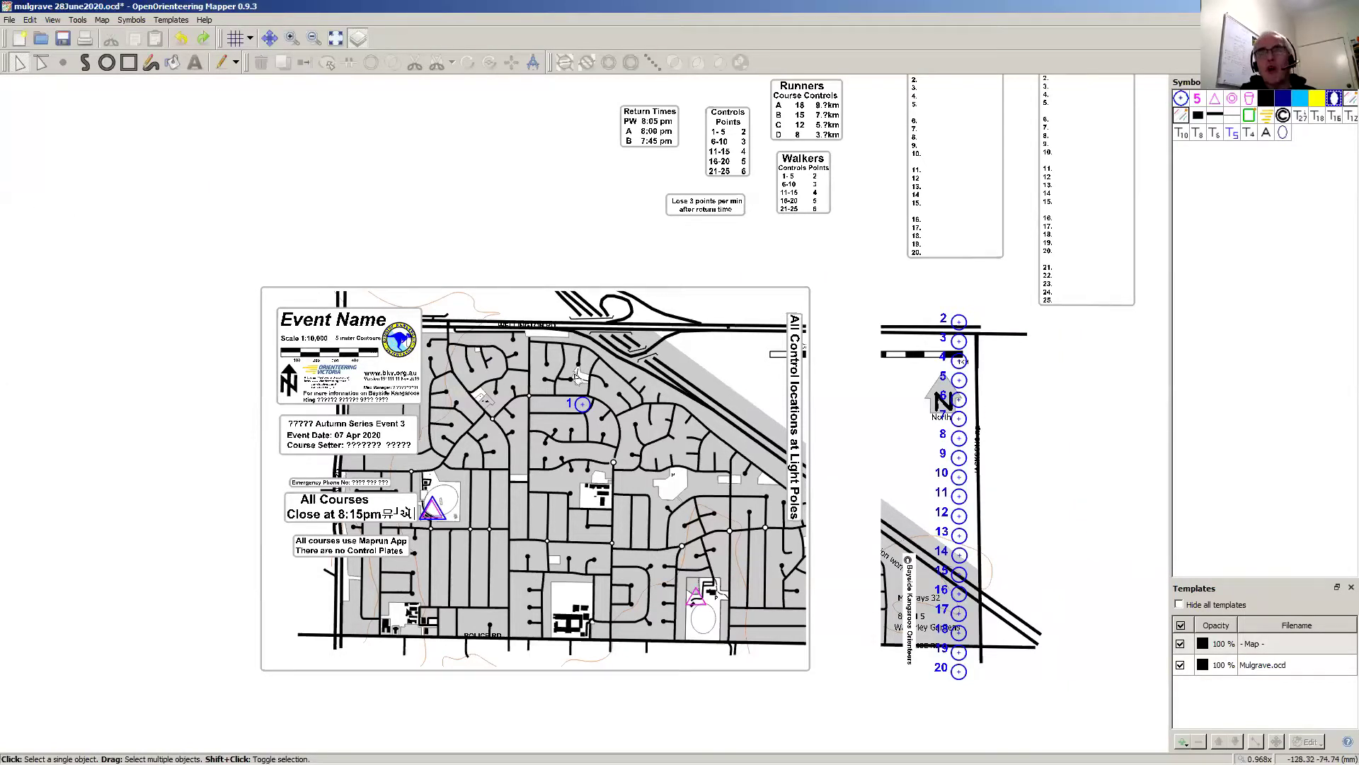
left_click(960, 319)
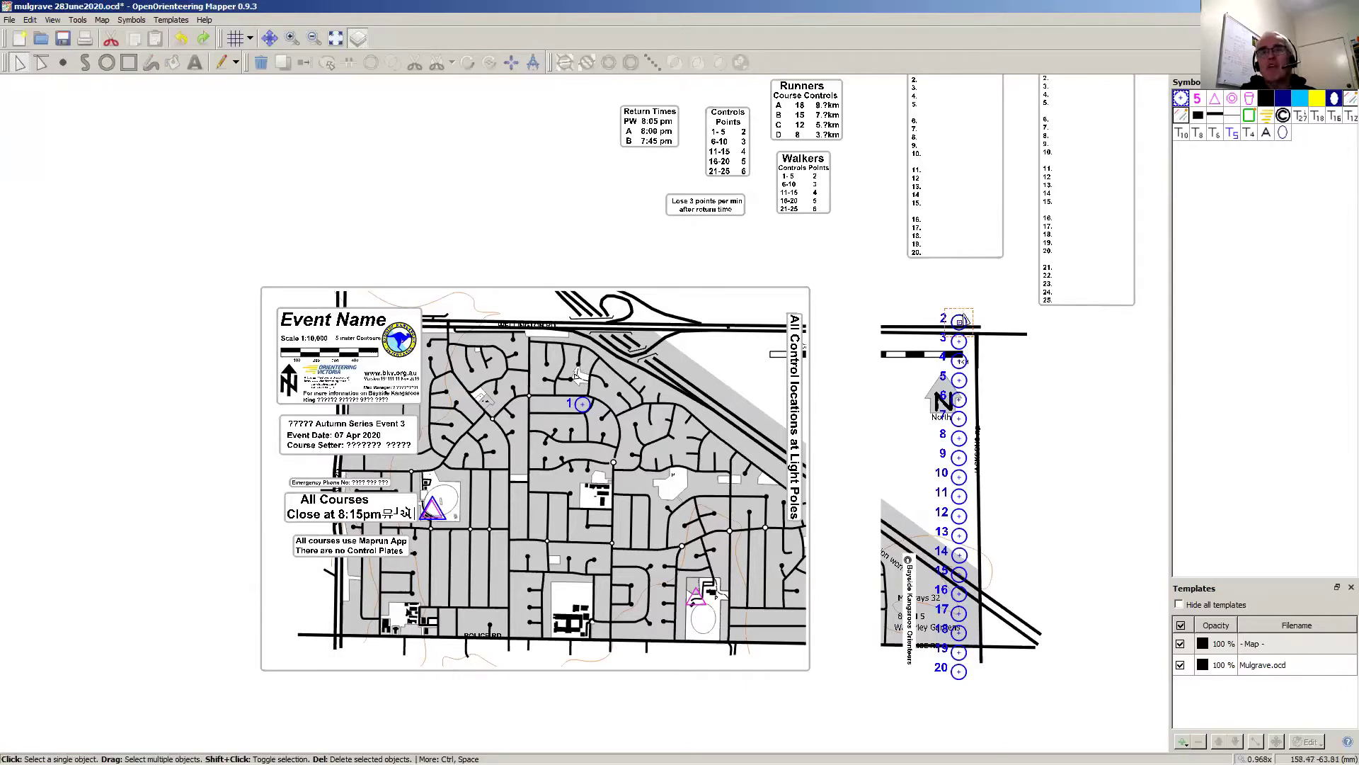
left_click_drag(961, 318, 676, 434)
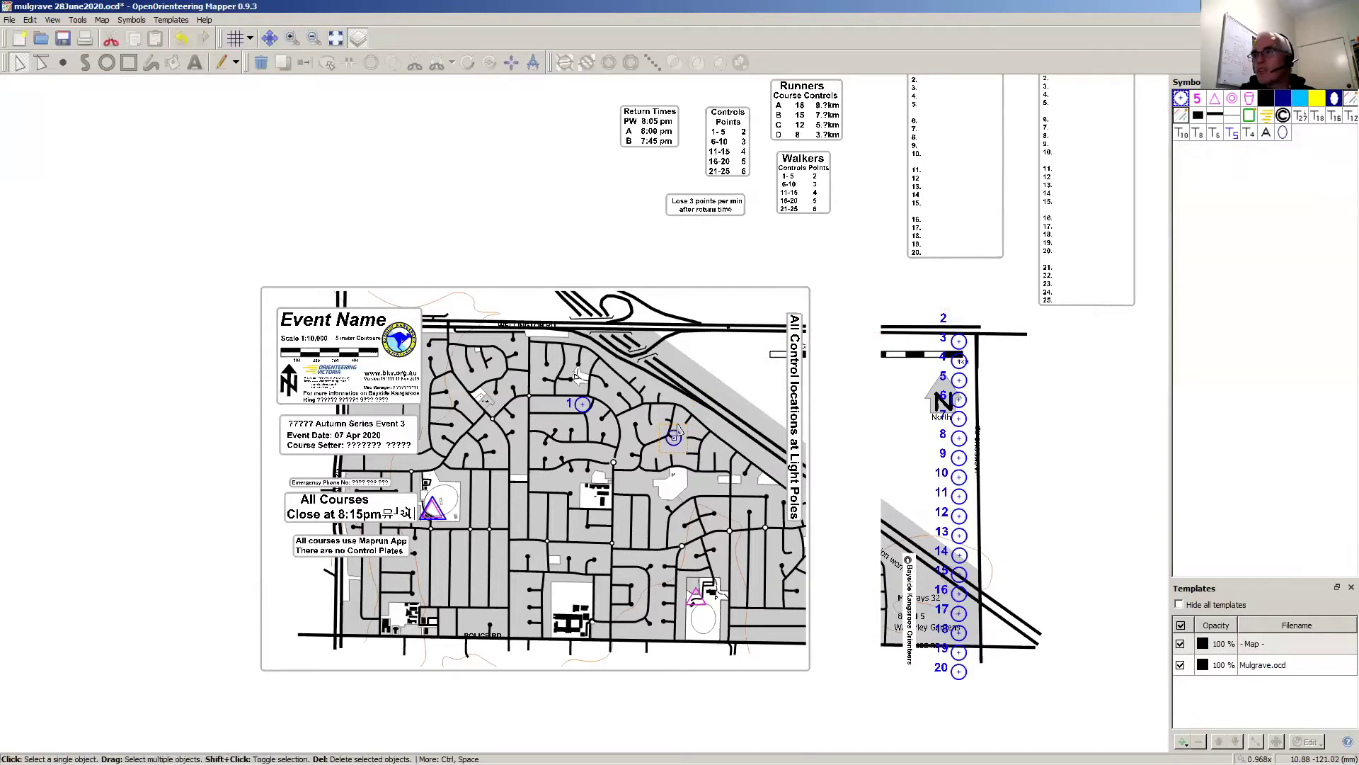
left_click(947, 323)
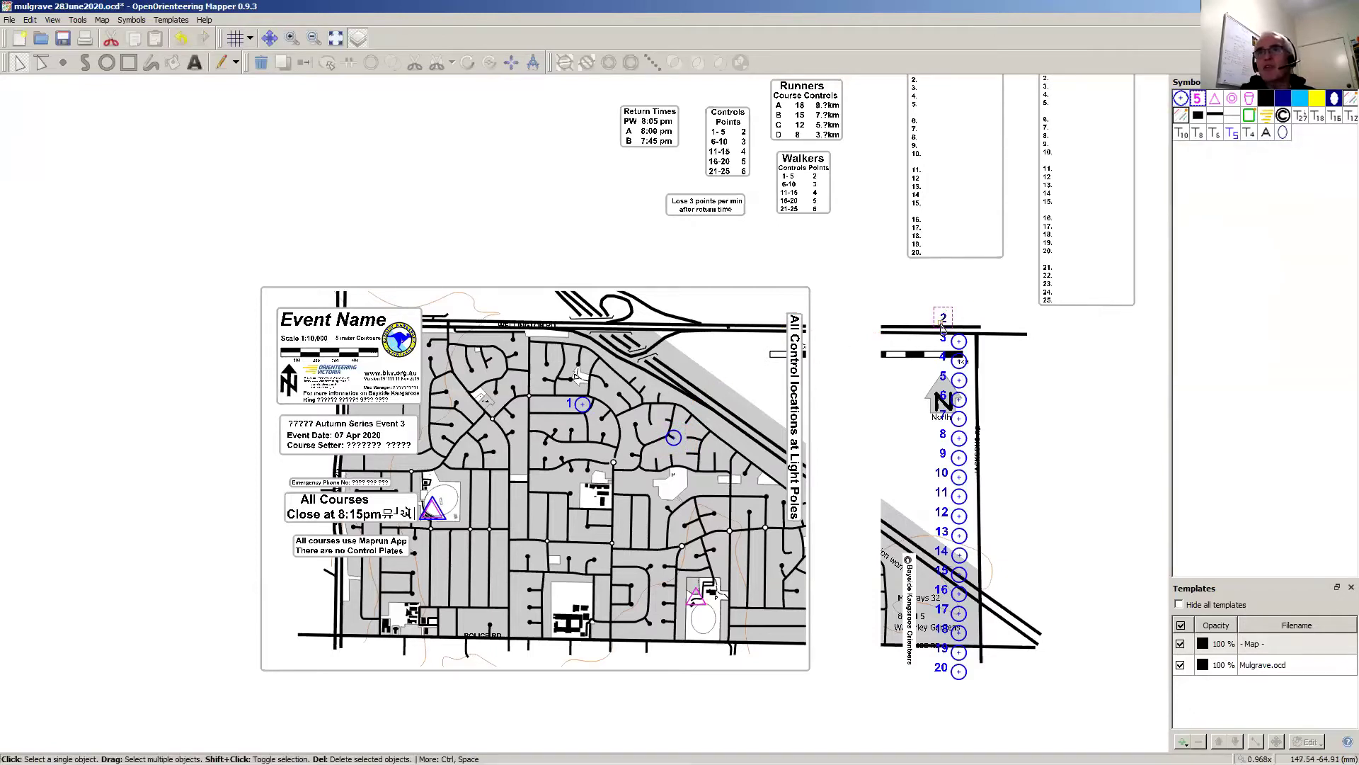
left_click_drag(942, 324, 664, 457)
left_click(837, 274)
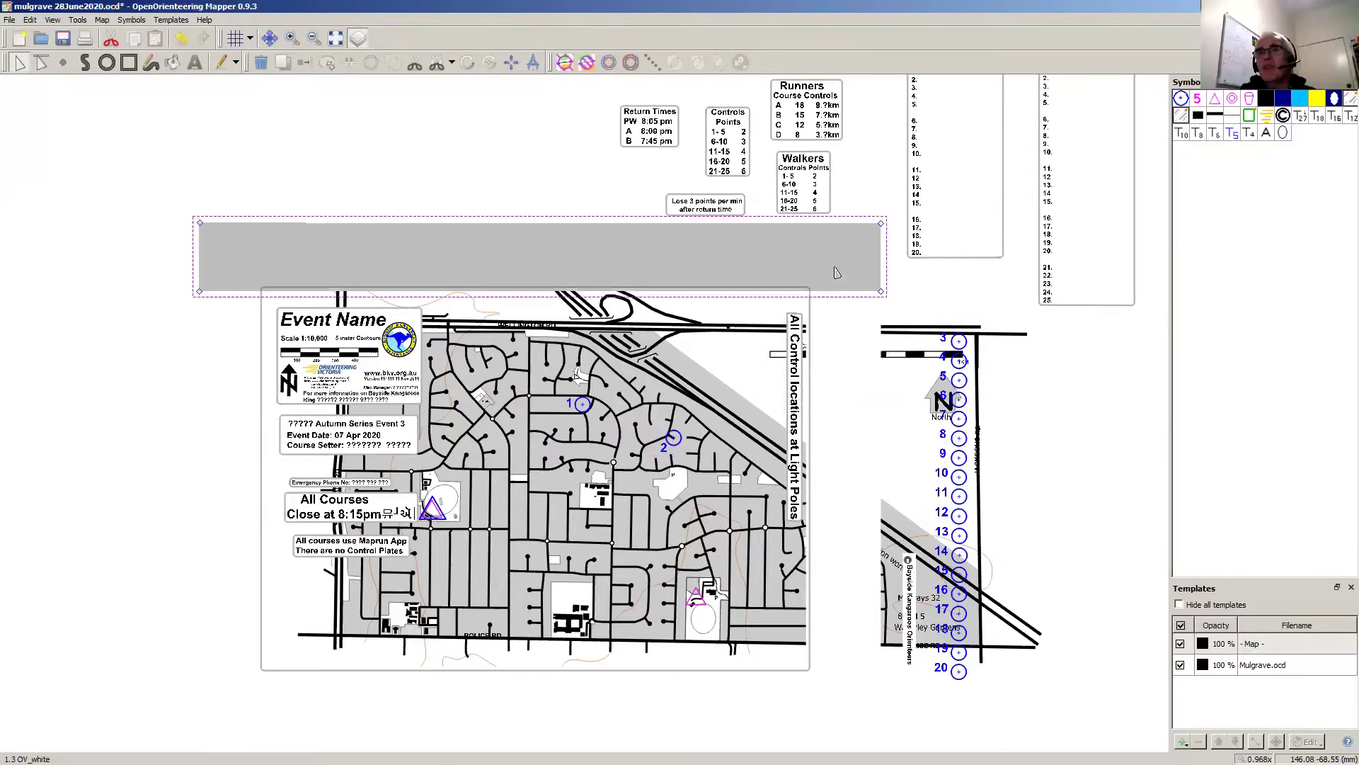
key("Delete")
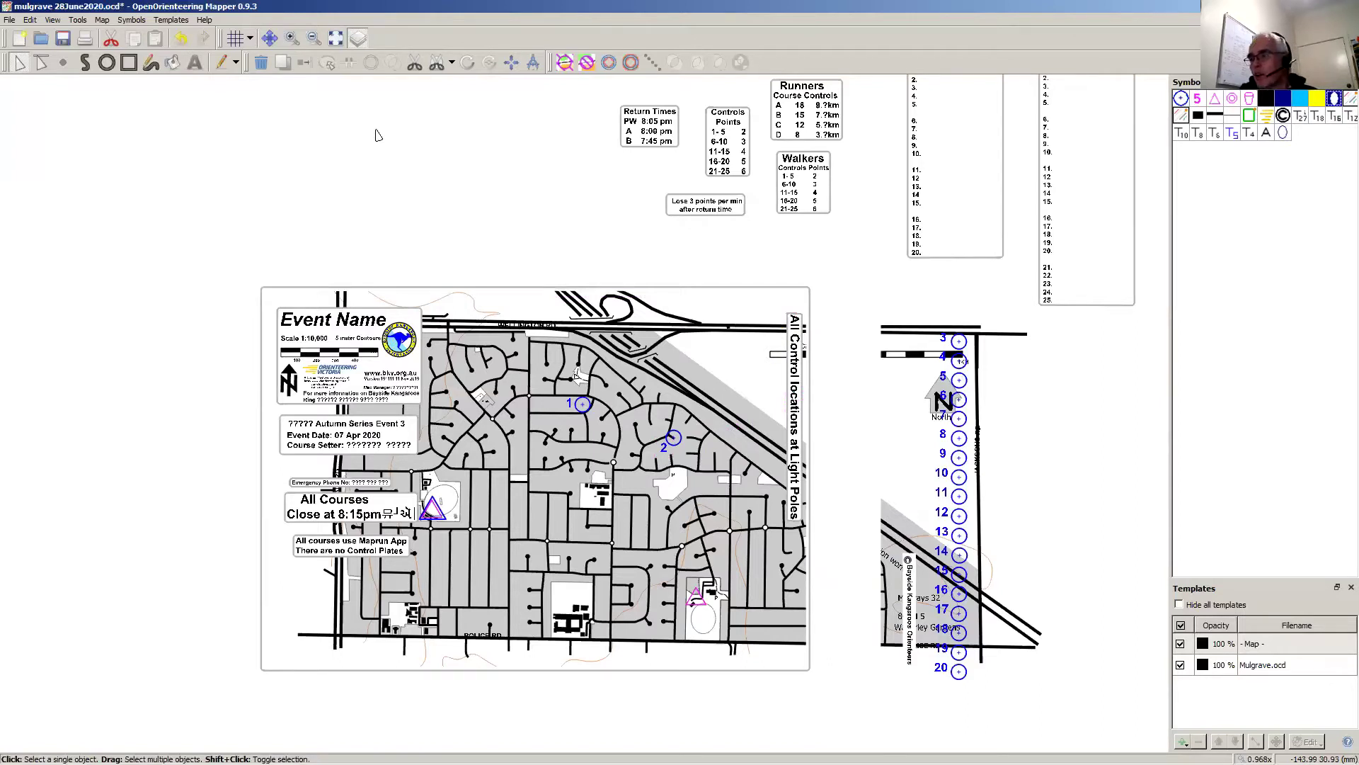
left_click(377, 134)
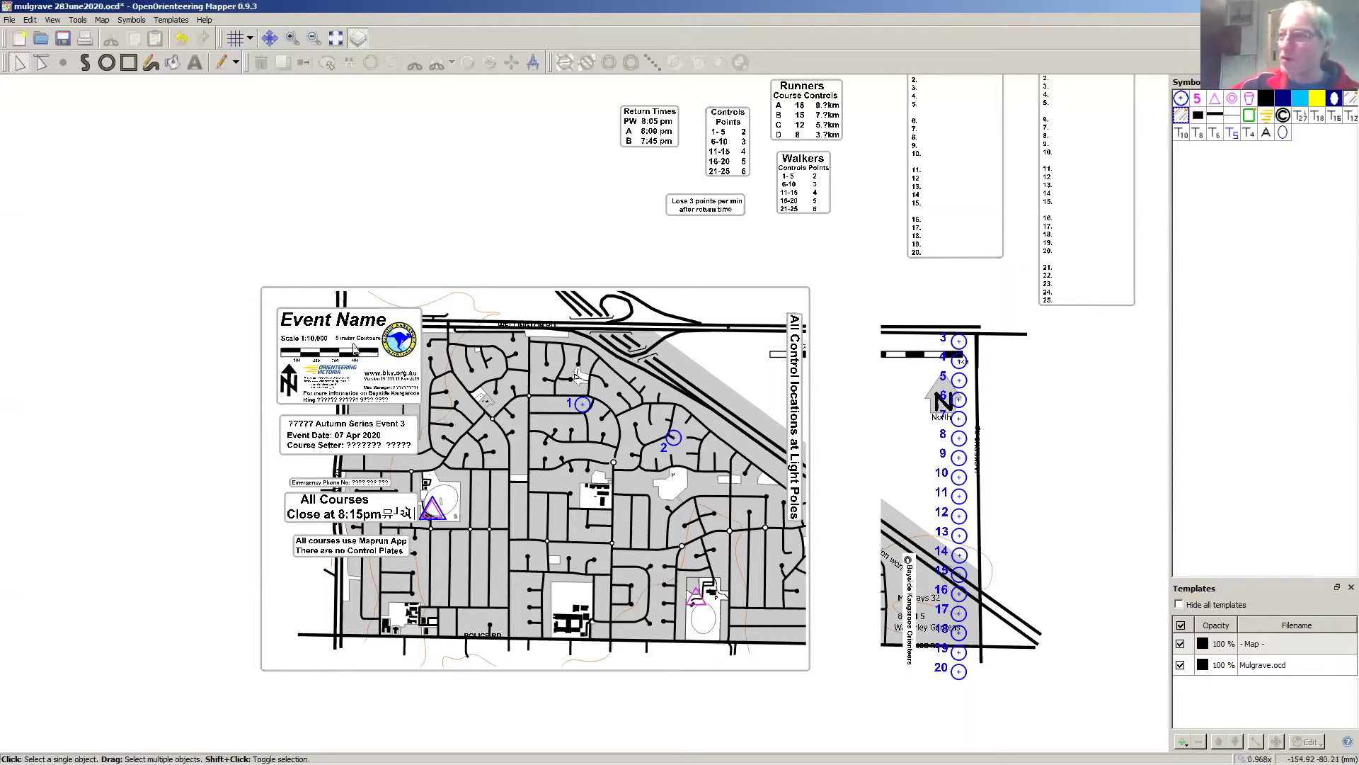
Step: Examine the club logo and the Event Name title in the map's title block, along with the title's text symbol
left_click(354, 348)
left_click(398, 352)
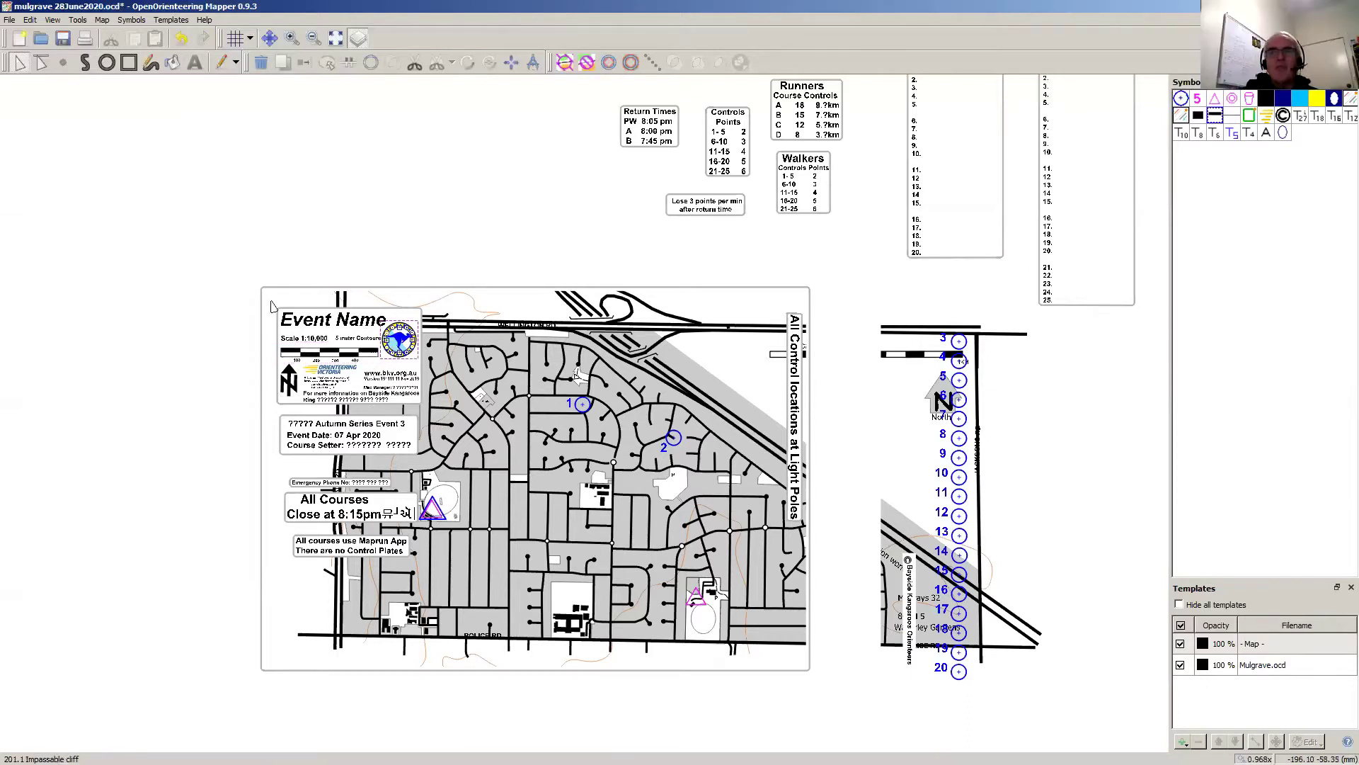
left_click(342, 322)
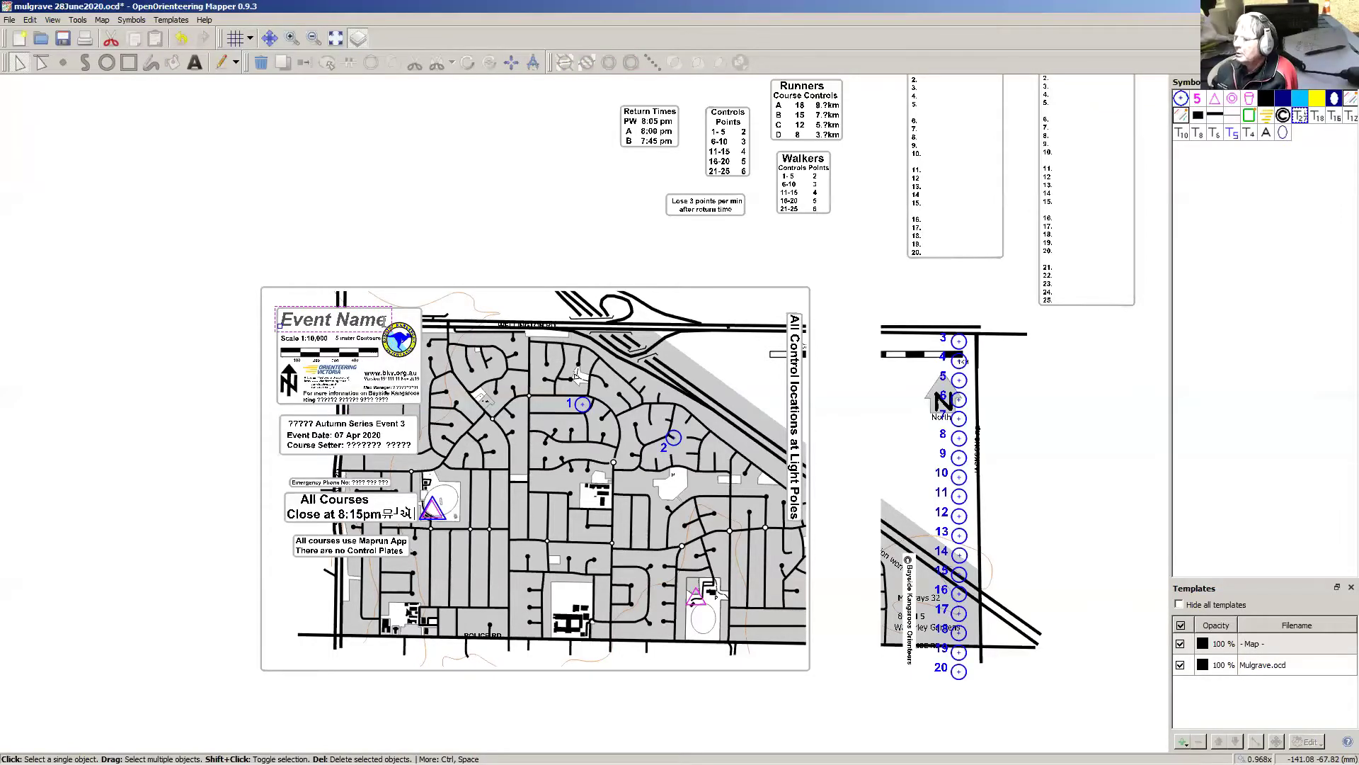
double_click(384, 324)
left_click(172, 213)
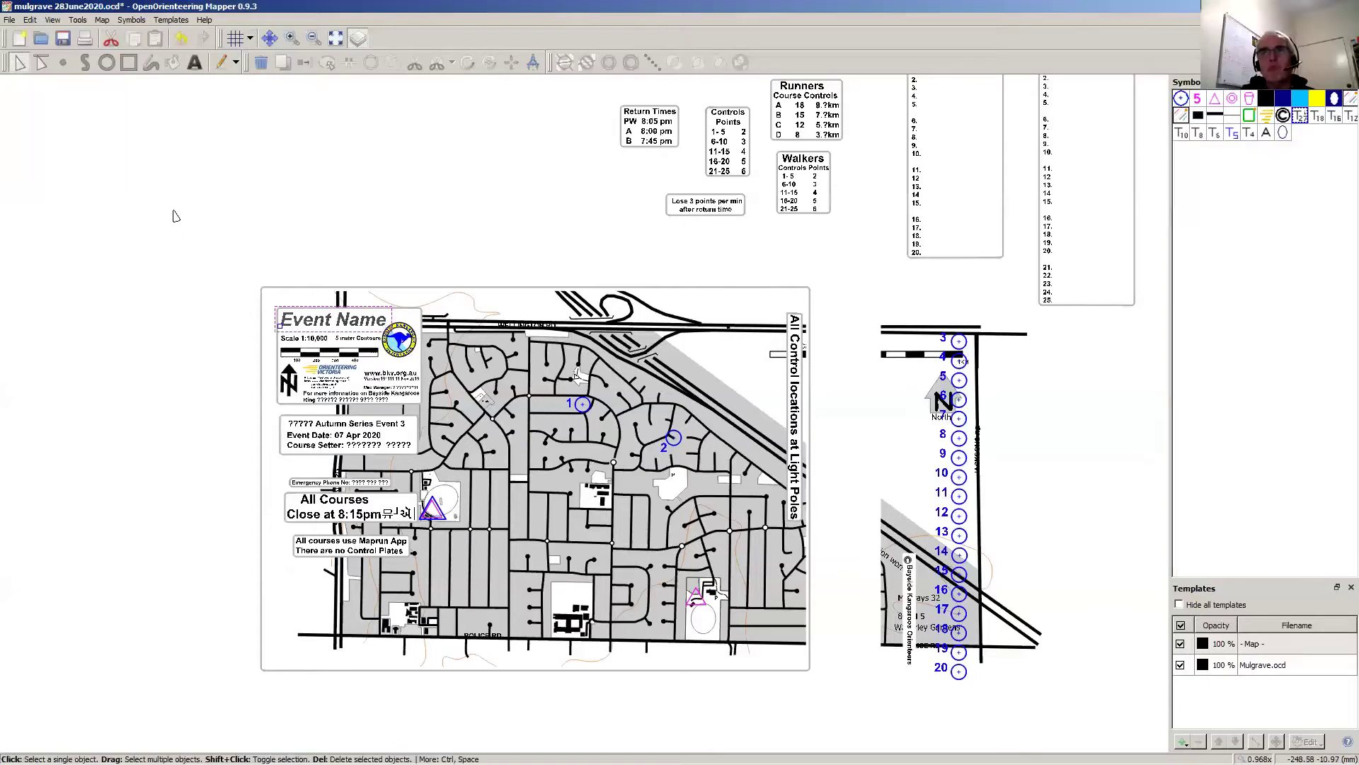
left_click(208, 160)
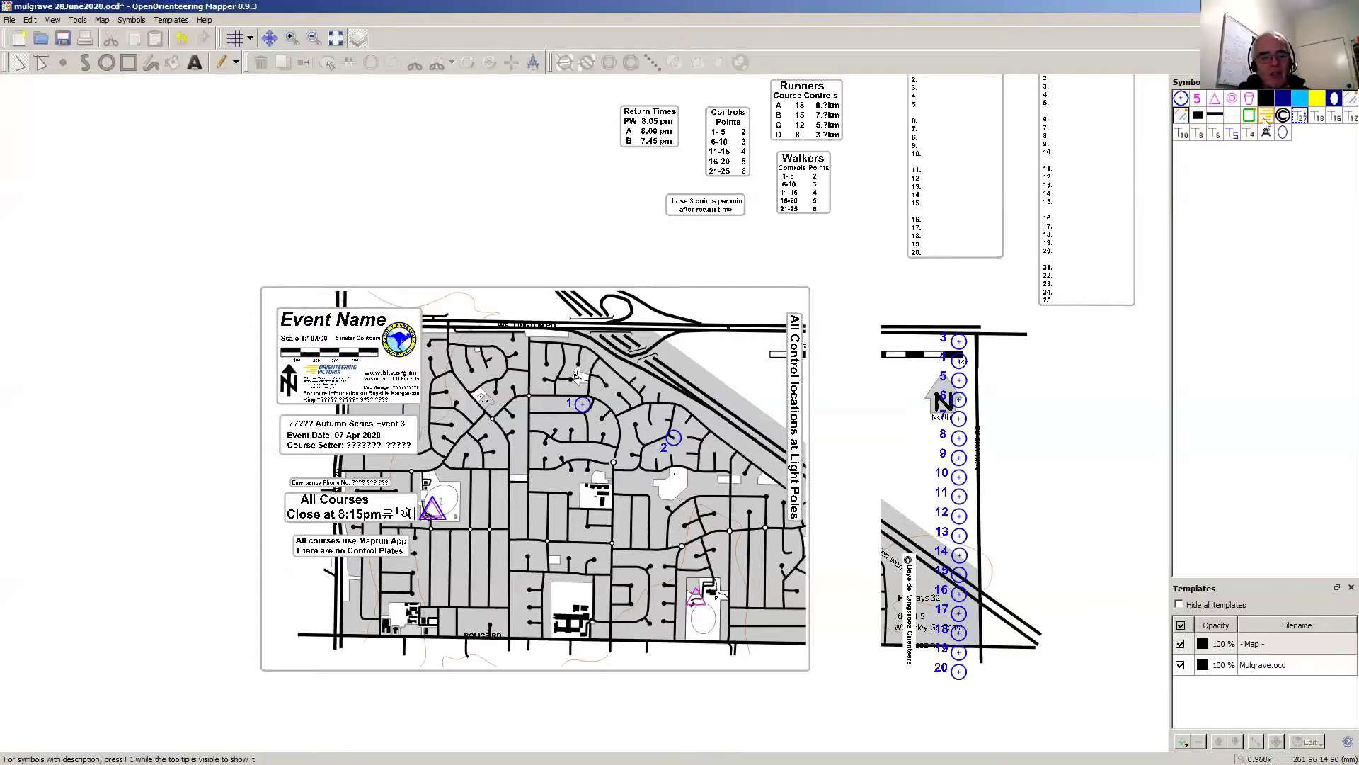
left_click(1300, 118)
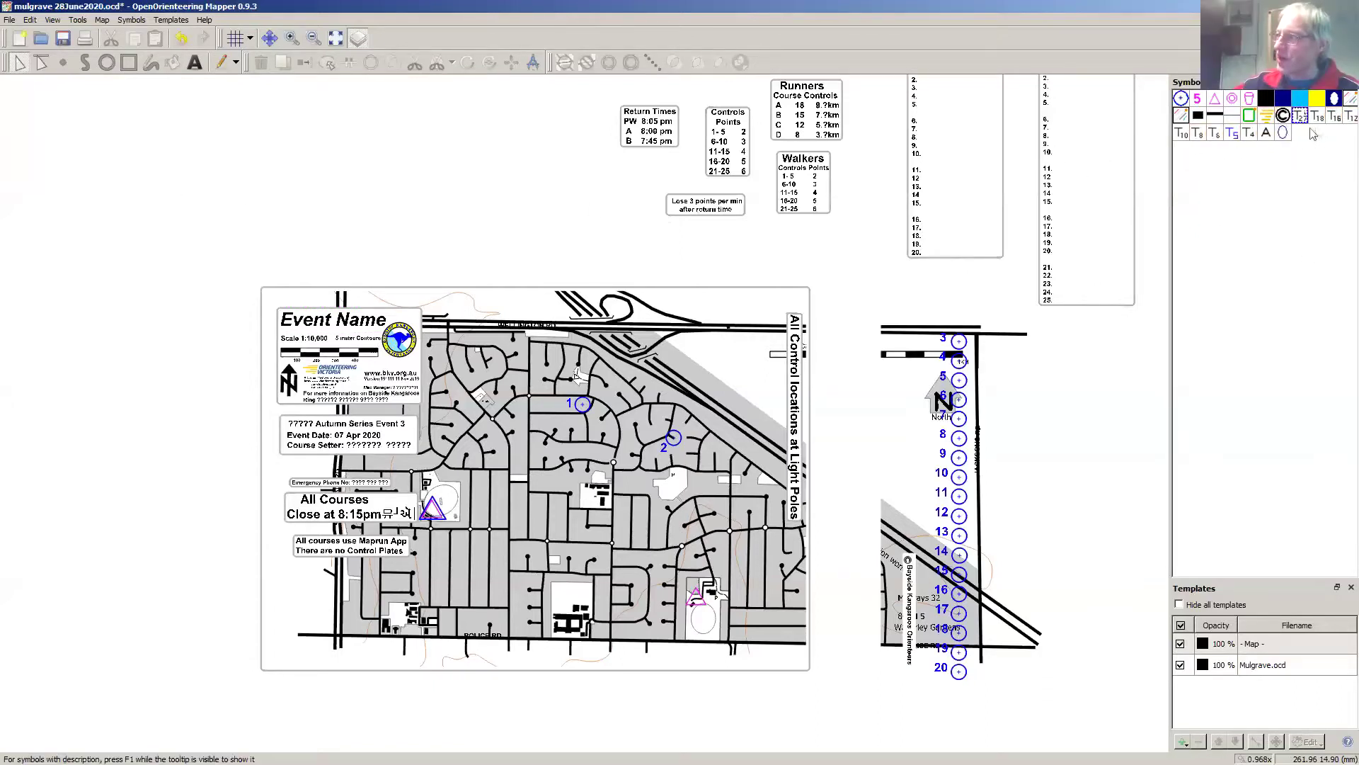
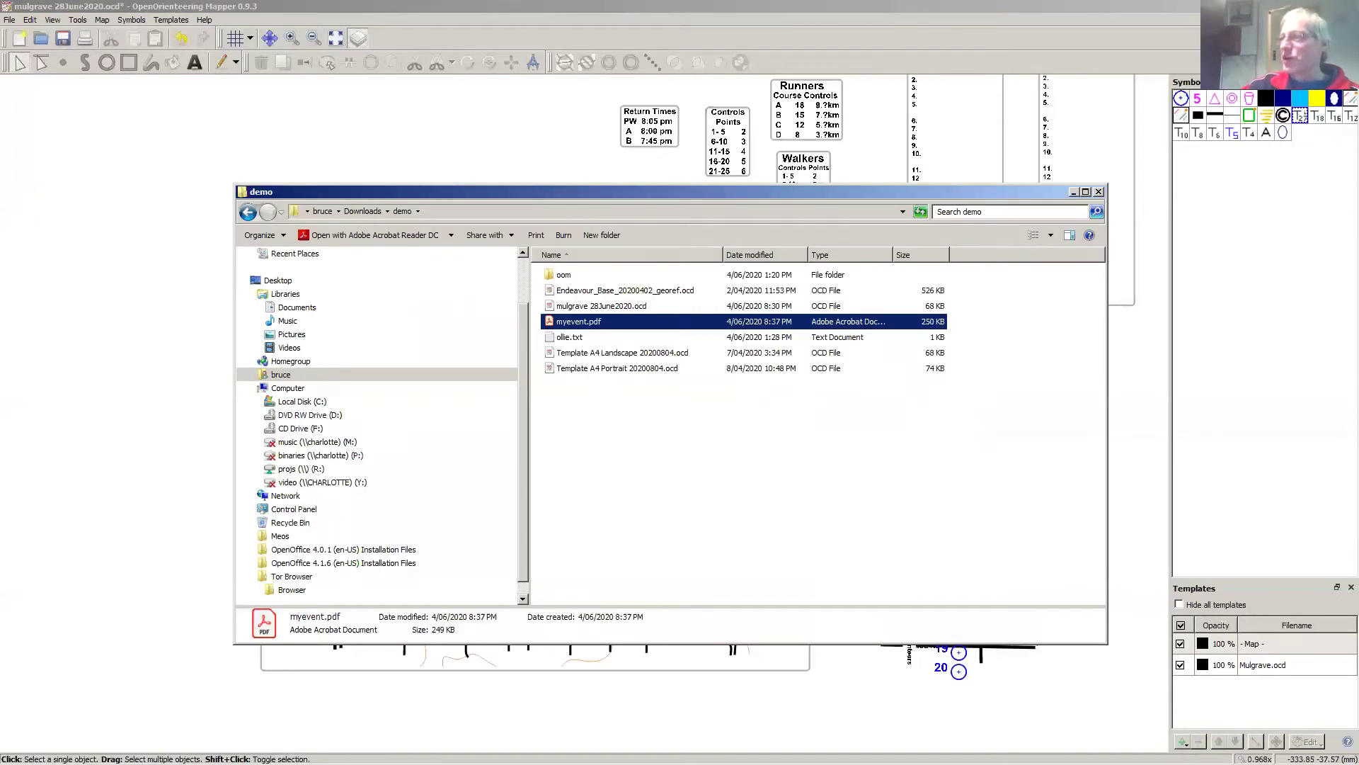
Step: Open Endeavour_Base_20200402_georef.ocd from the demo folder and show its template setup window
left_click(593, 291)
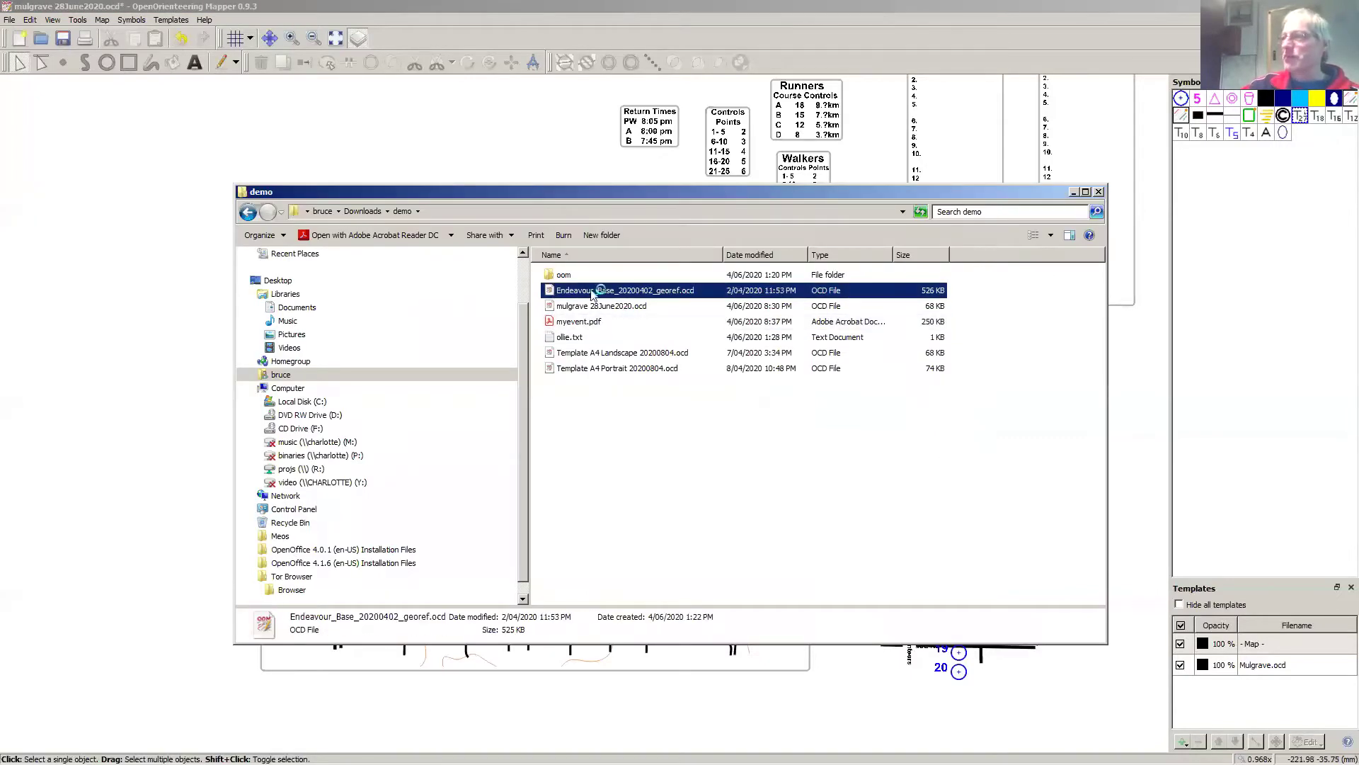
double_click(593, 292)
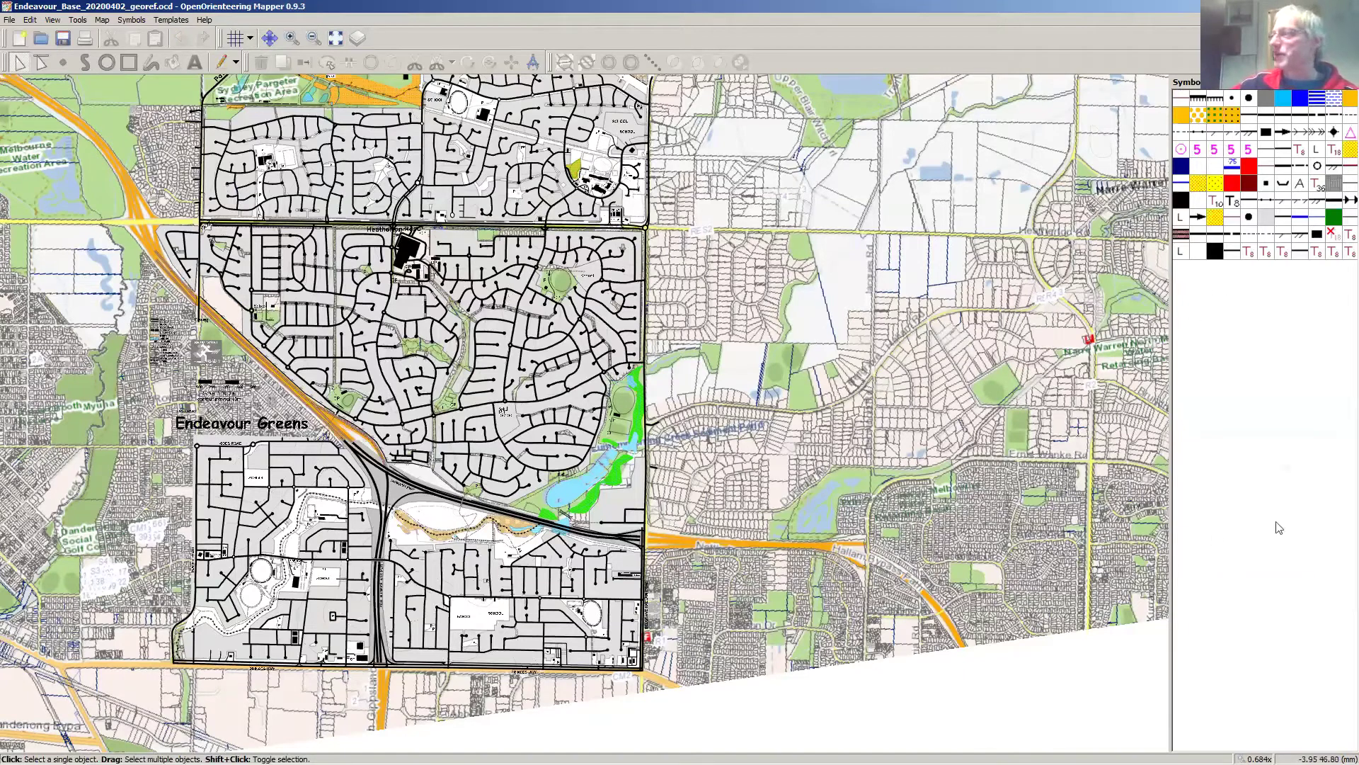
left_click(171, 20)
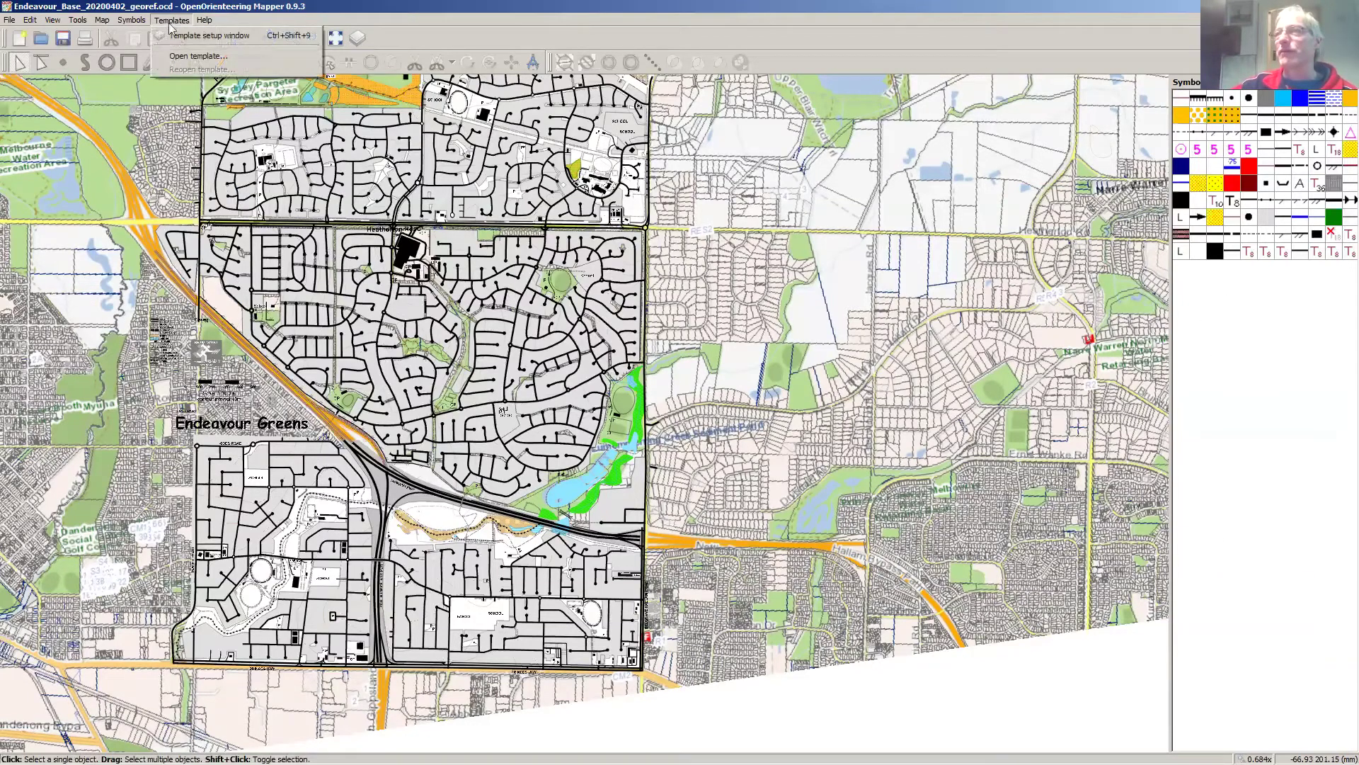
left_click(185, 35)
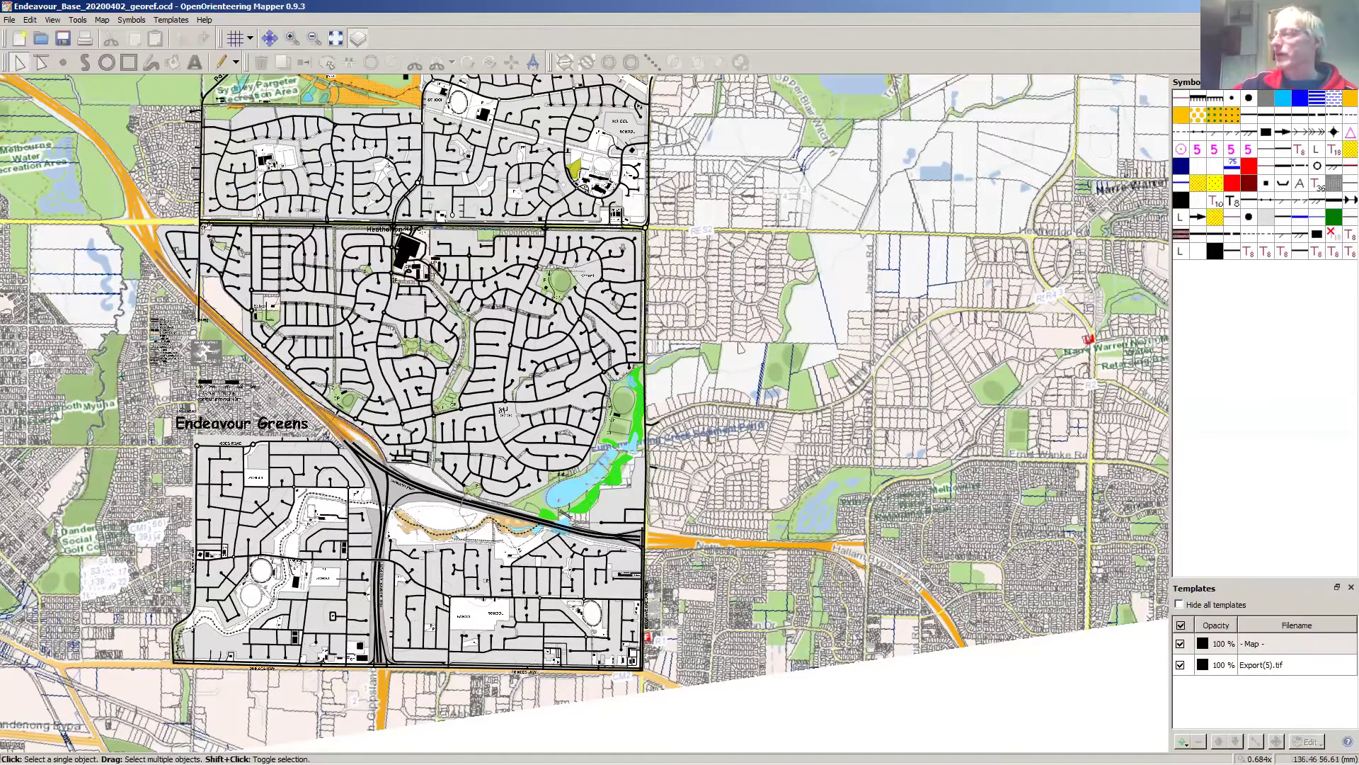
Step: Hide the Export(5).tif background template and inspect the whole Endeavour map without it
left_click(1181, 665)
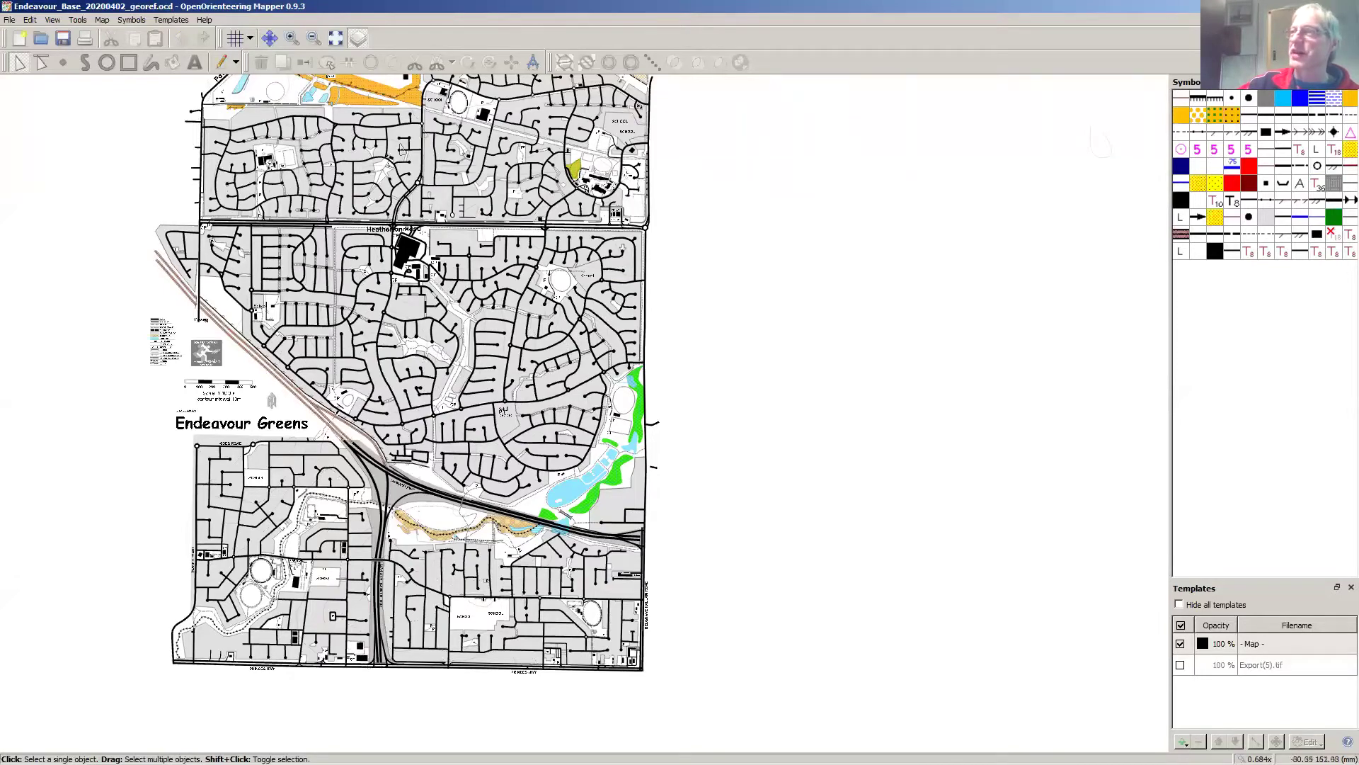
scroll(782, 197, "down", 1)
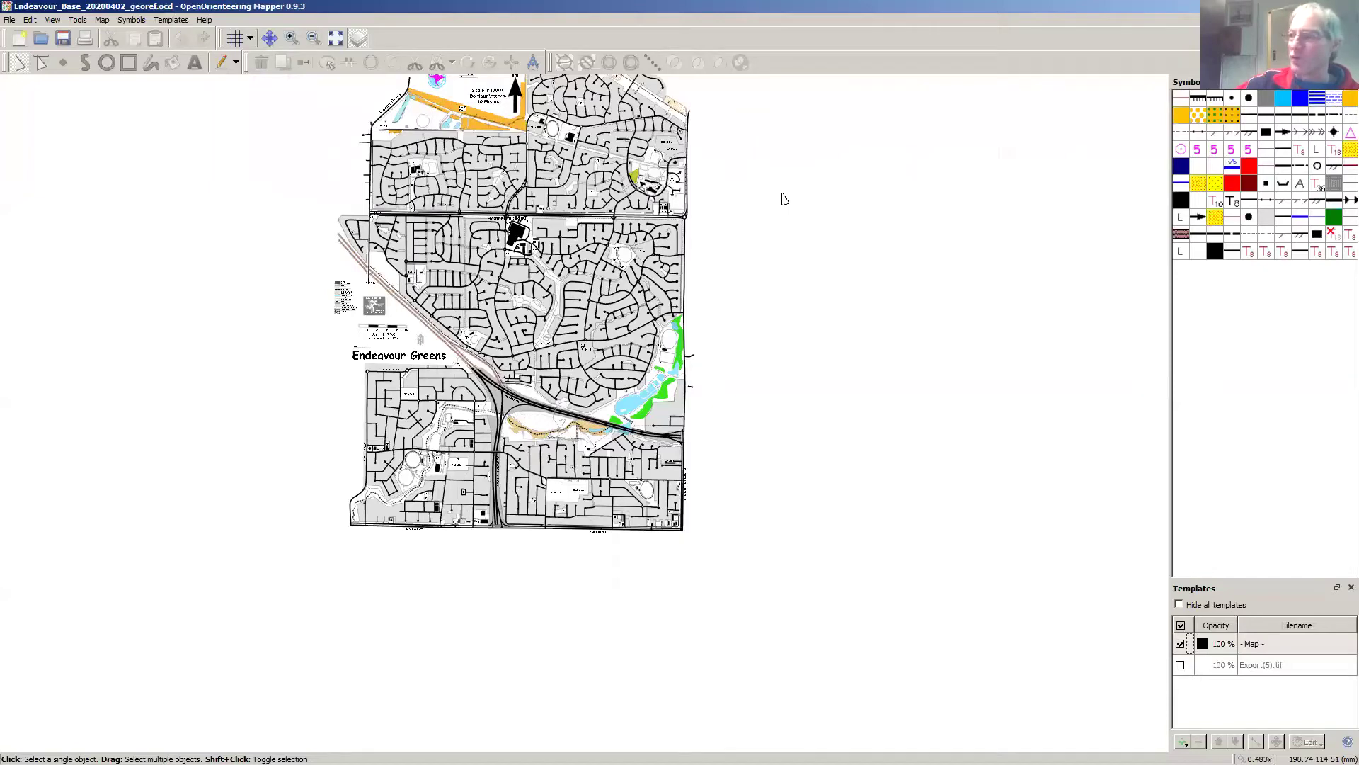
key("Up")
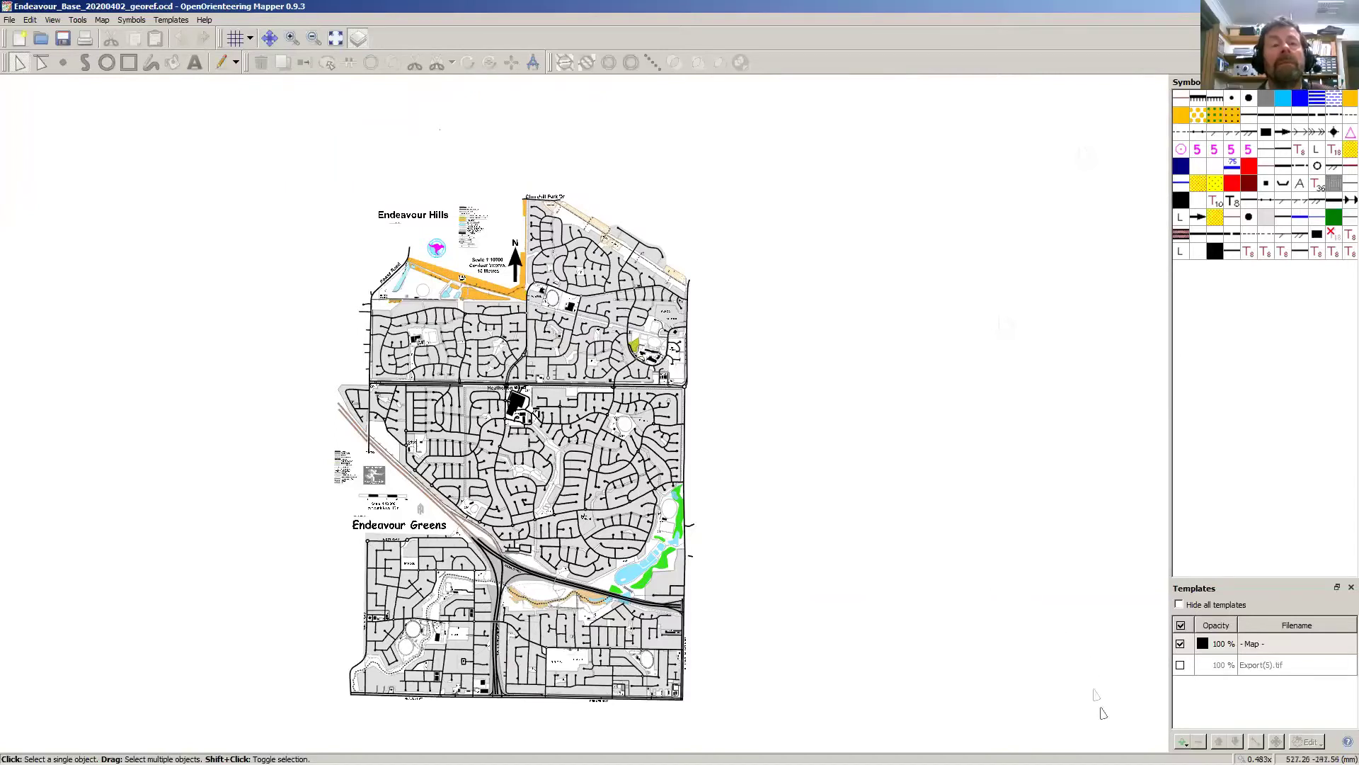
left_click(1180, 666)
left_click(1180, 665)
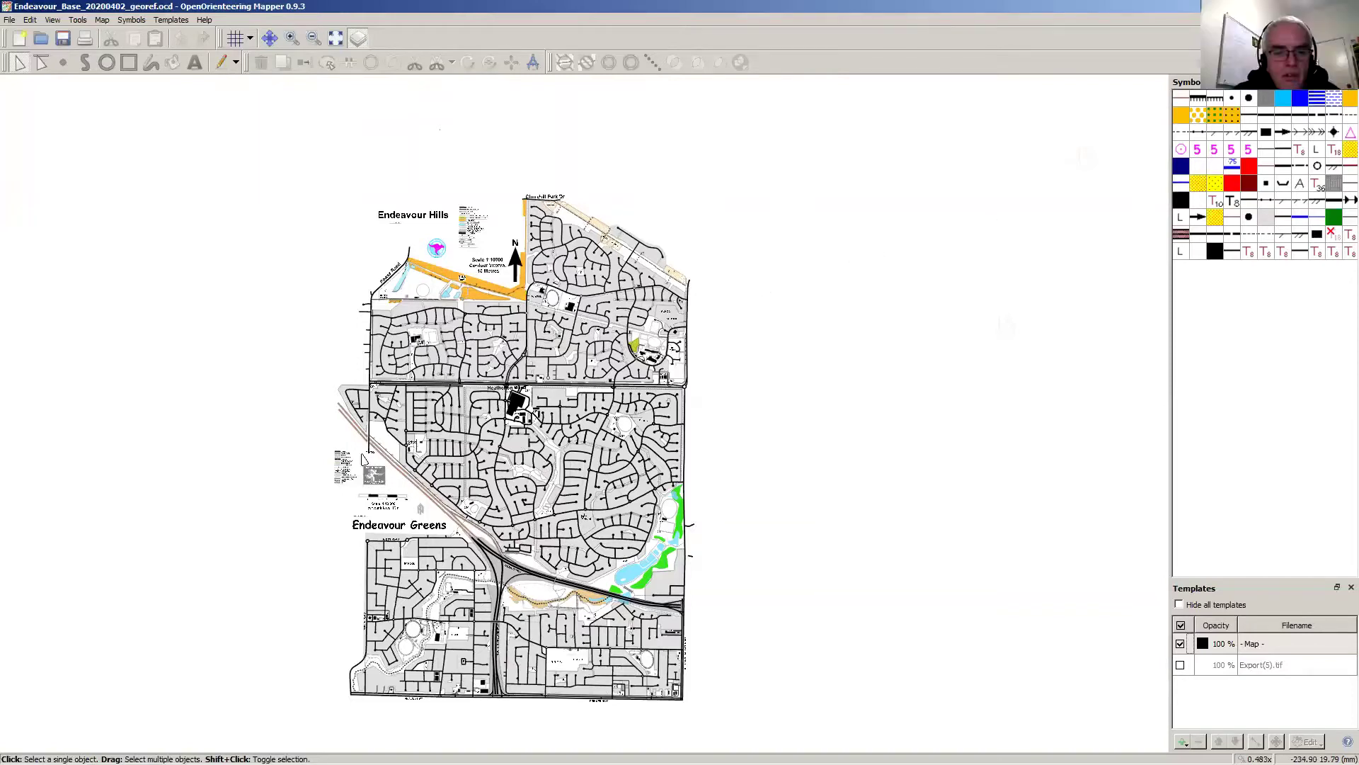
Step: Leave the Endeavour map, return to the mulgrave 28June2020 map and close it, discarding the unsaved changes
left_click(378, 478)
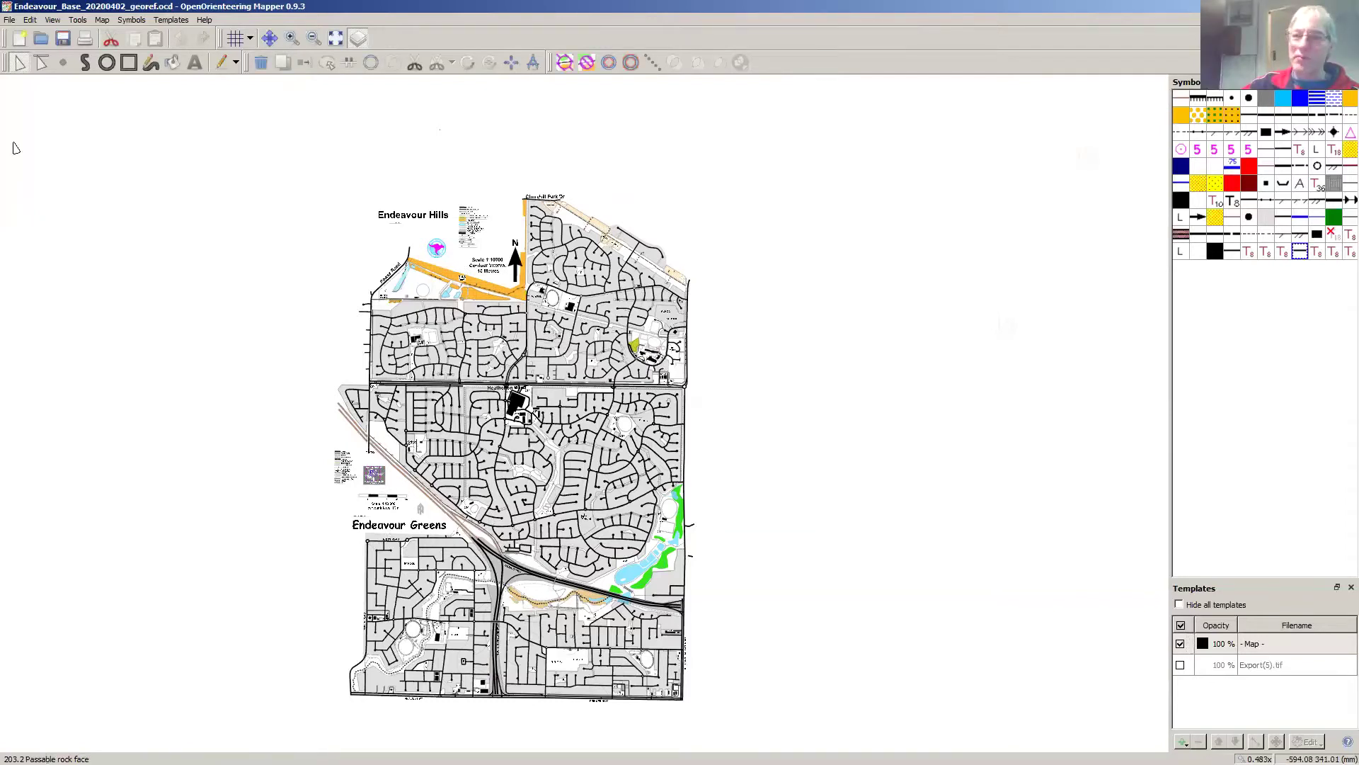
left_click(19, 763)
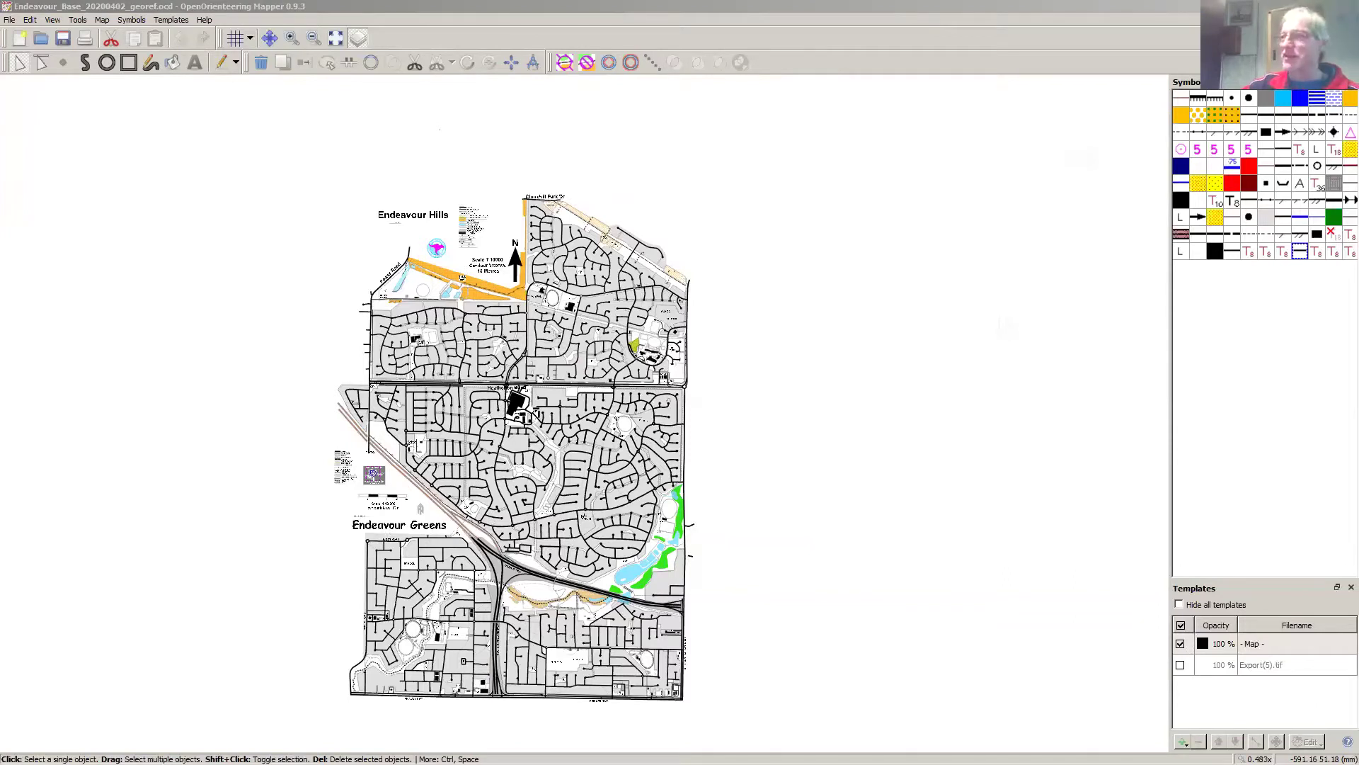
left_click(128, 322)
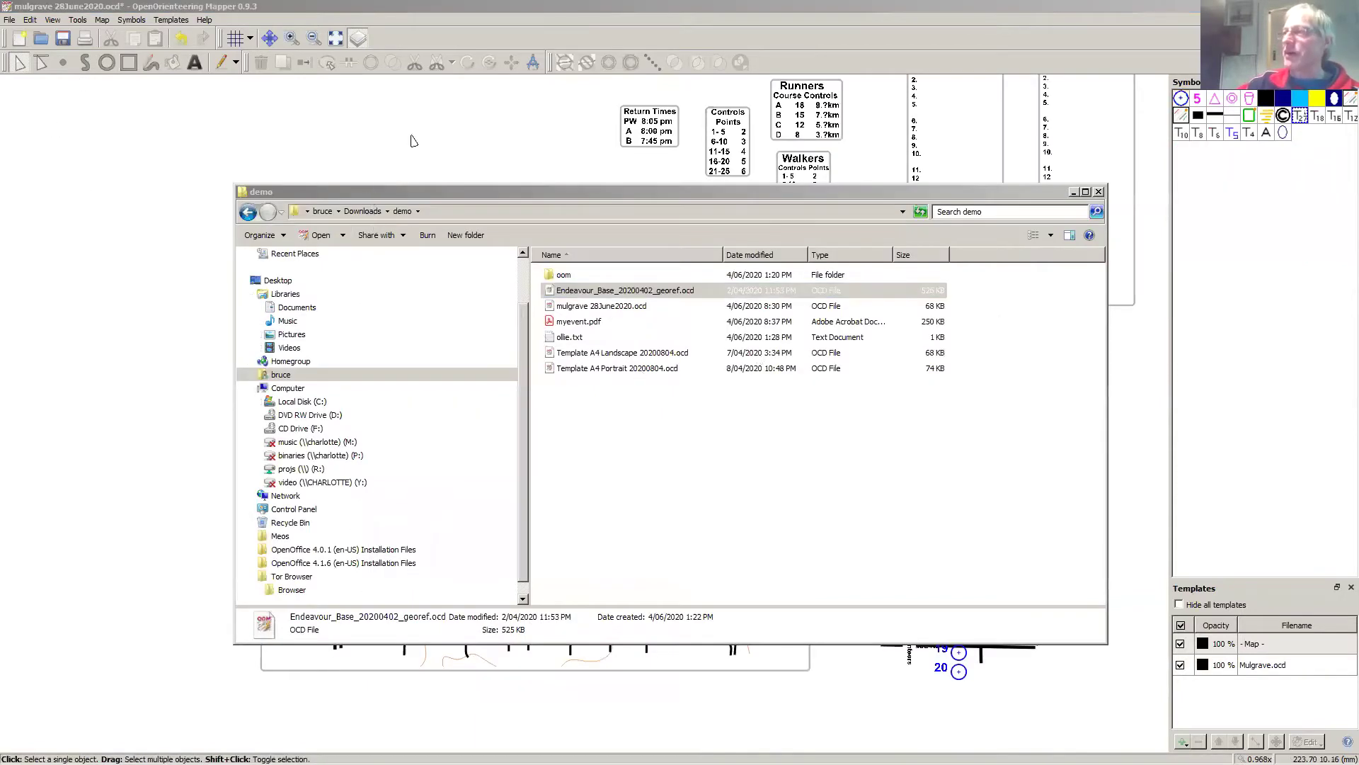
left_click(414, 141)
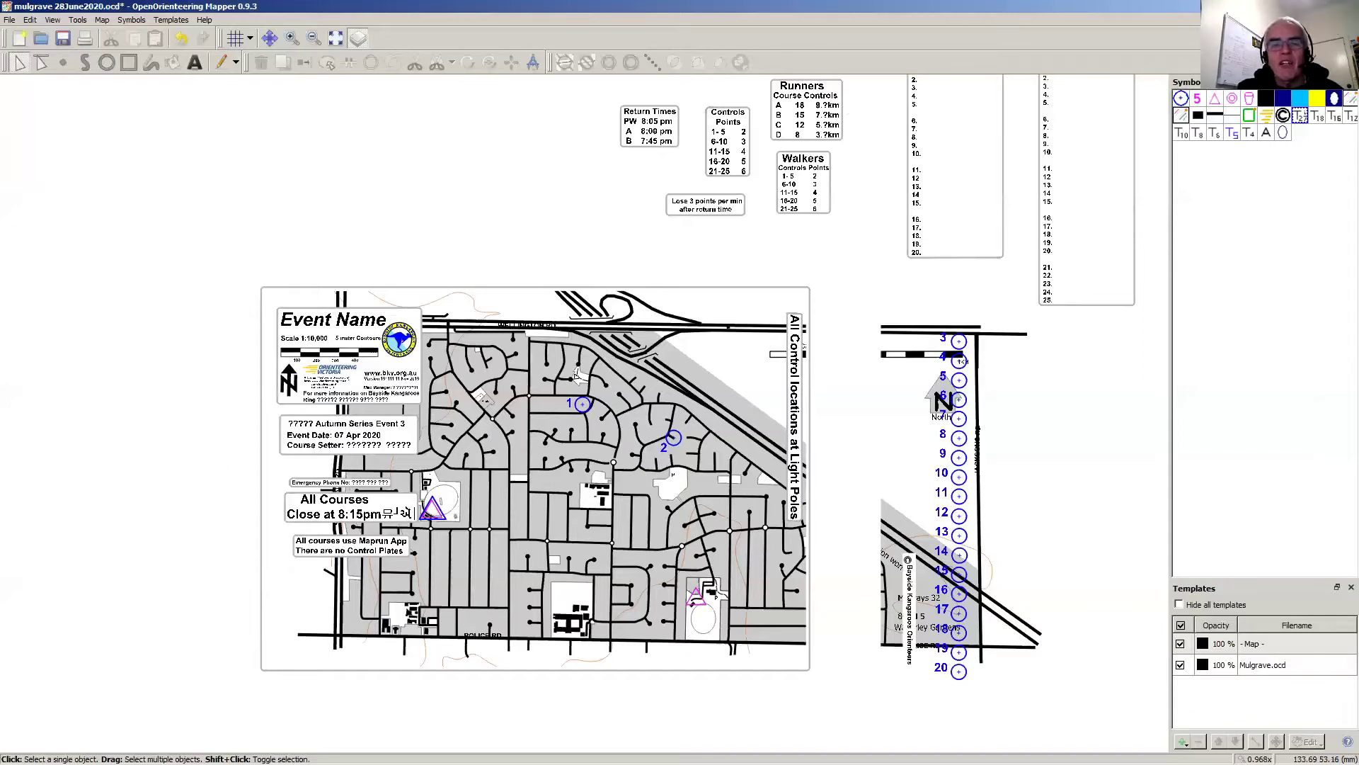
left_click(1352, 7)
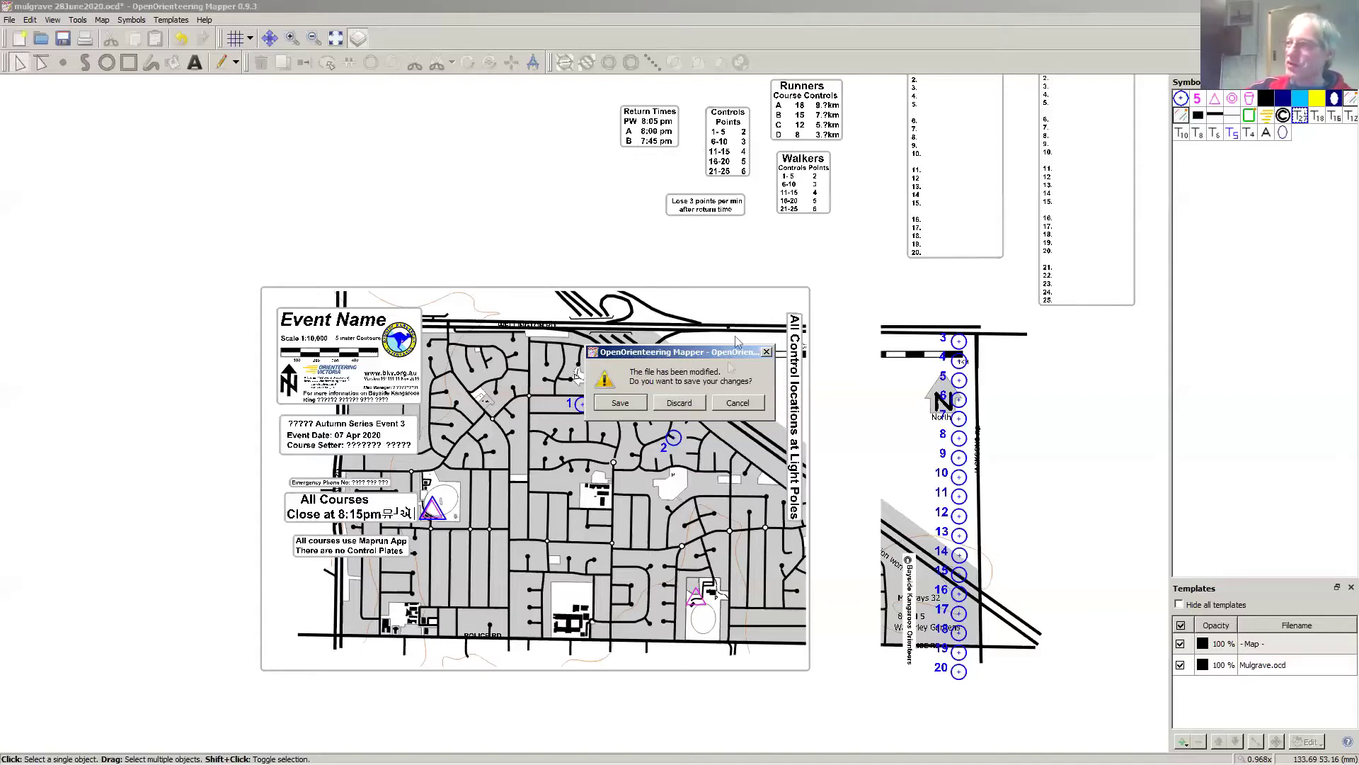
left_click(690, 402)
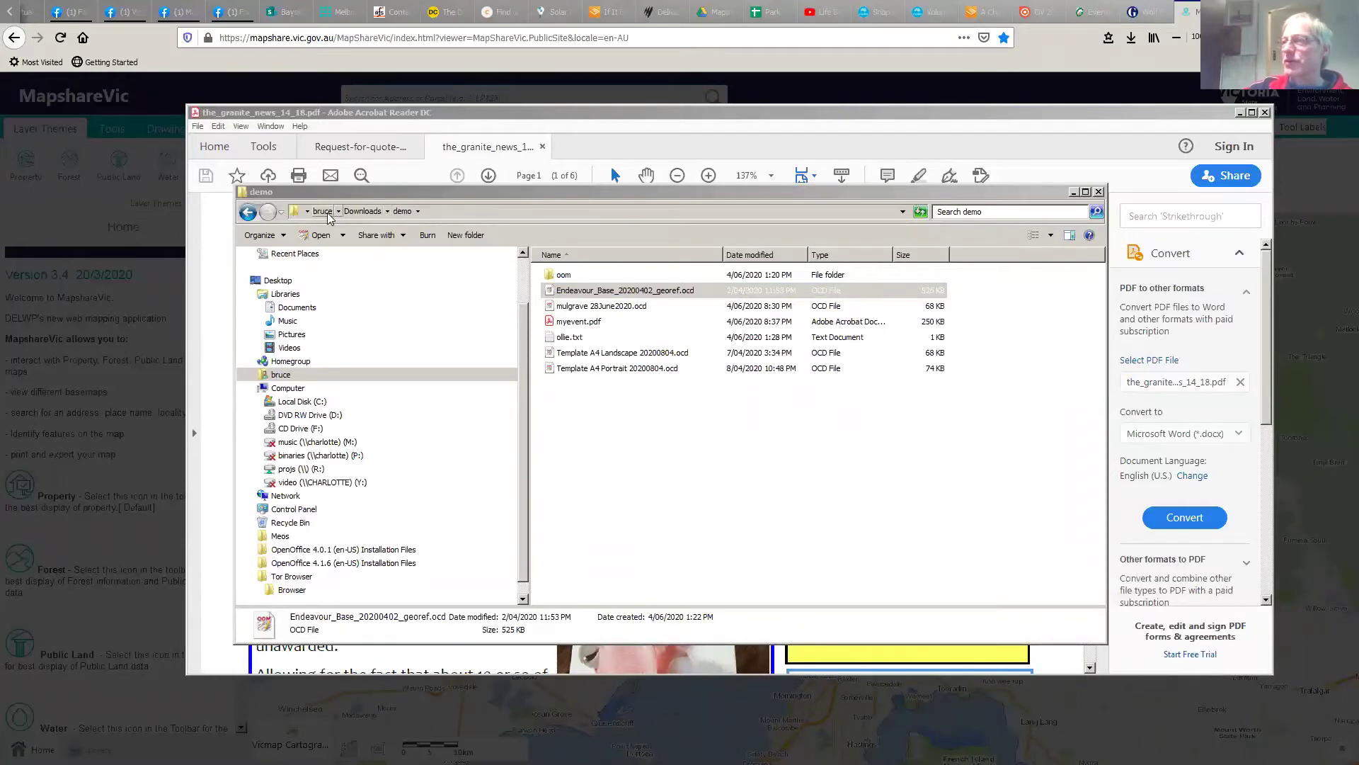
Step: Browse the projs (R:) drive to the O/maps/street_maps/ARDF/dingley folder
left_click(305, 470)
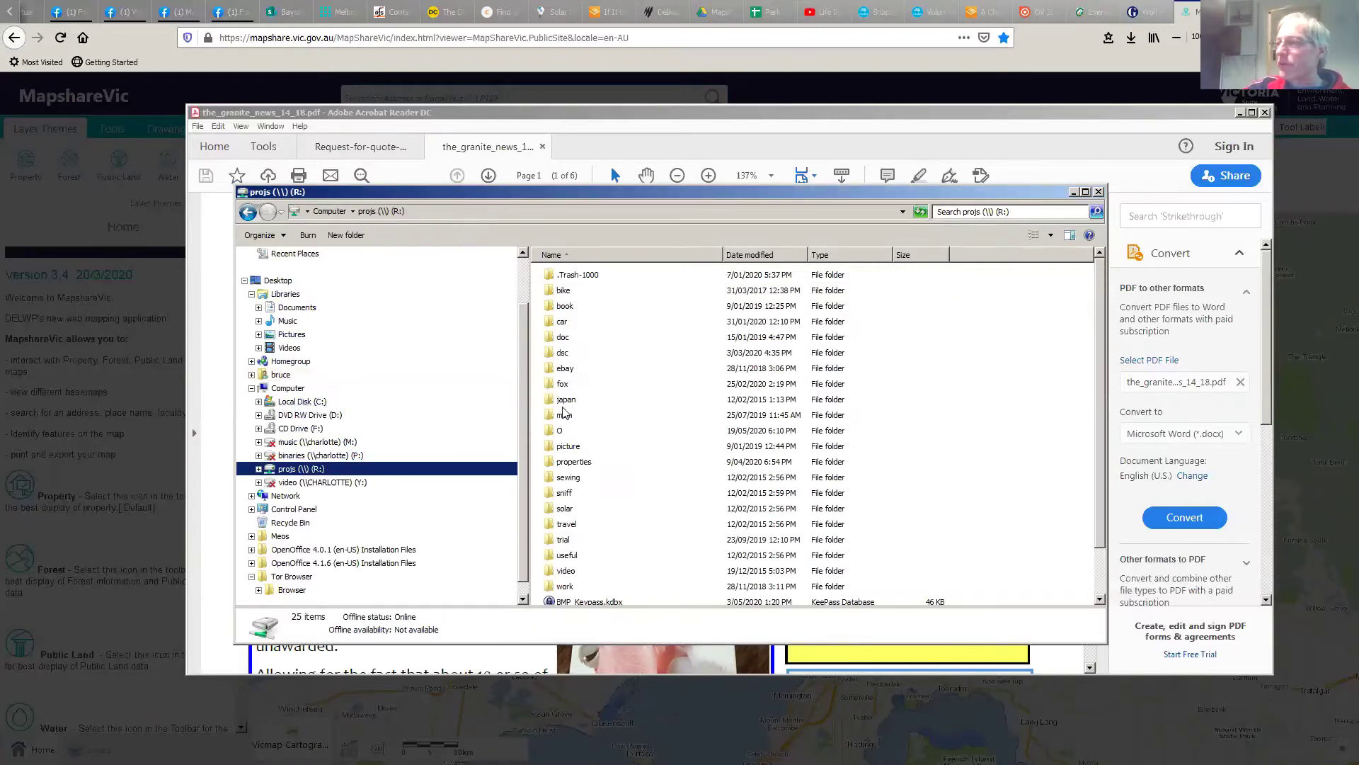
double_click(555, 434)
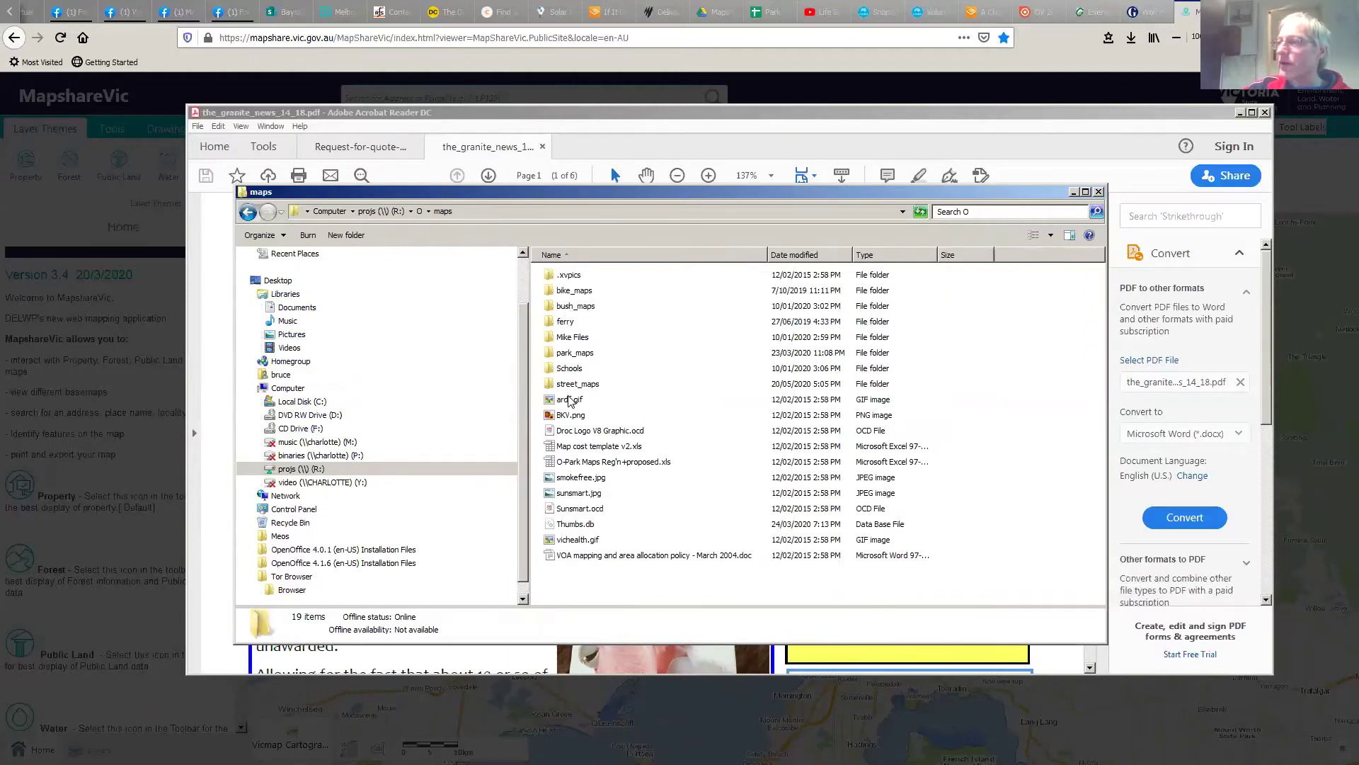
double_click(568, 385)
double_click(567, 276)
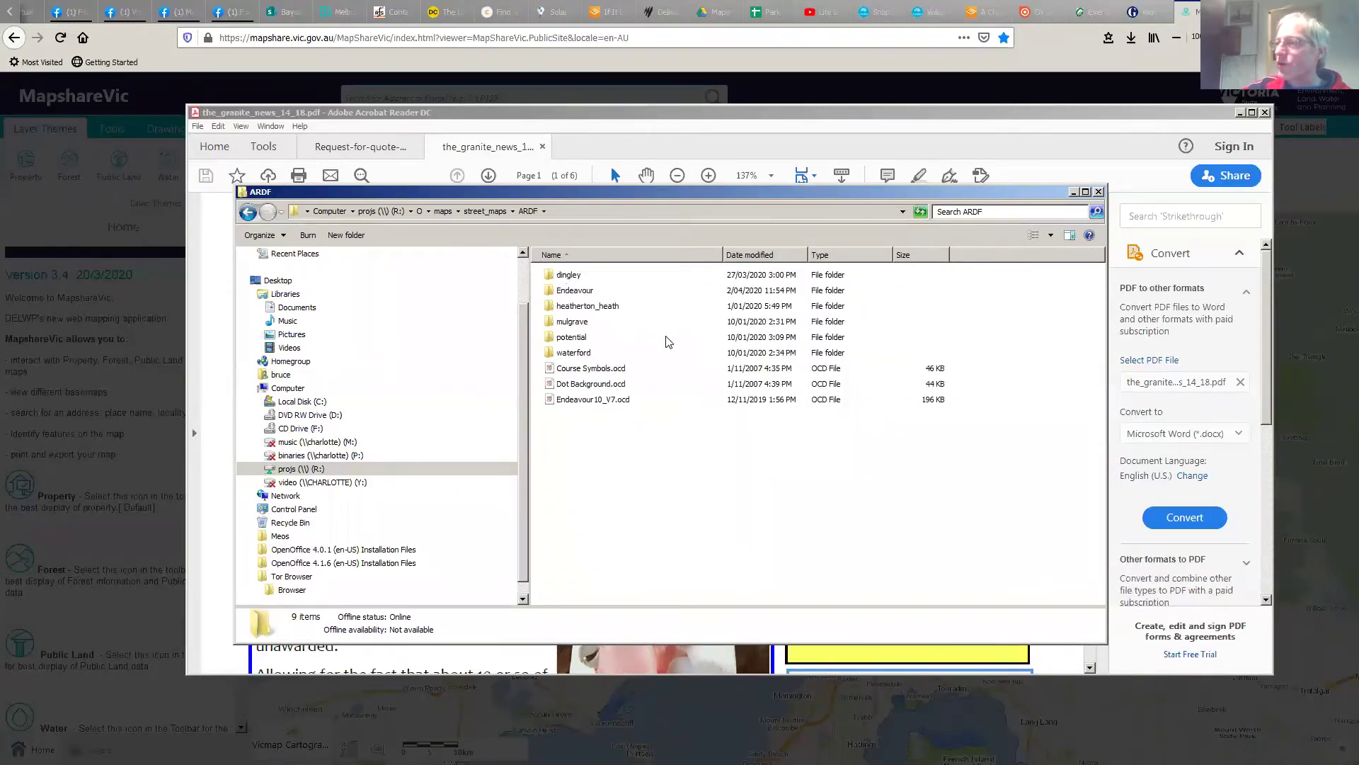
double_click(557, 276)
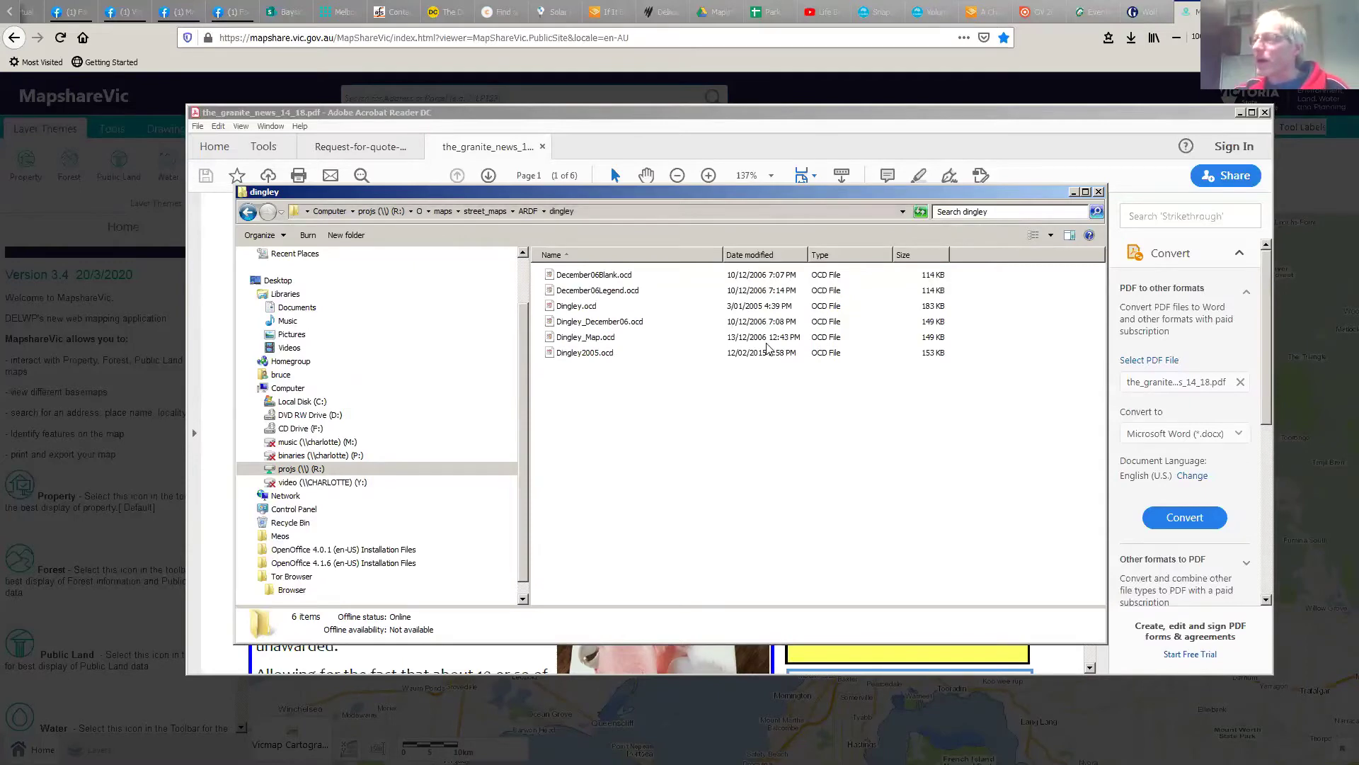
Step: Open Dingley2005.ocd from the dingley folder and dismiss the import warnings
left_click(580, 360)
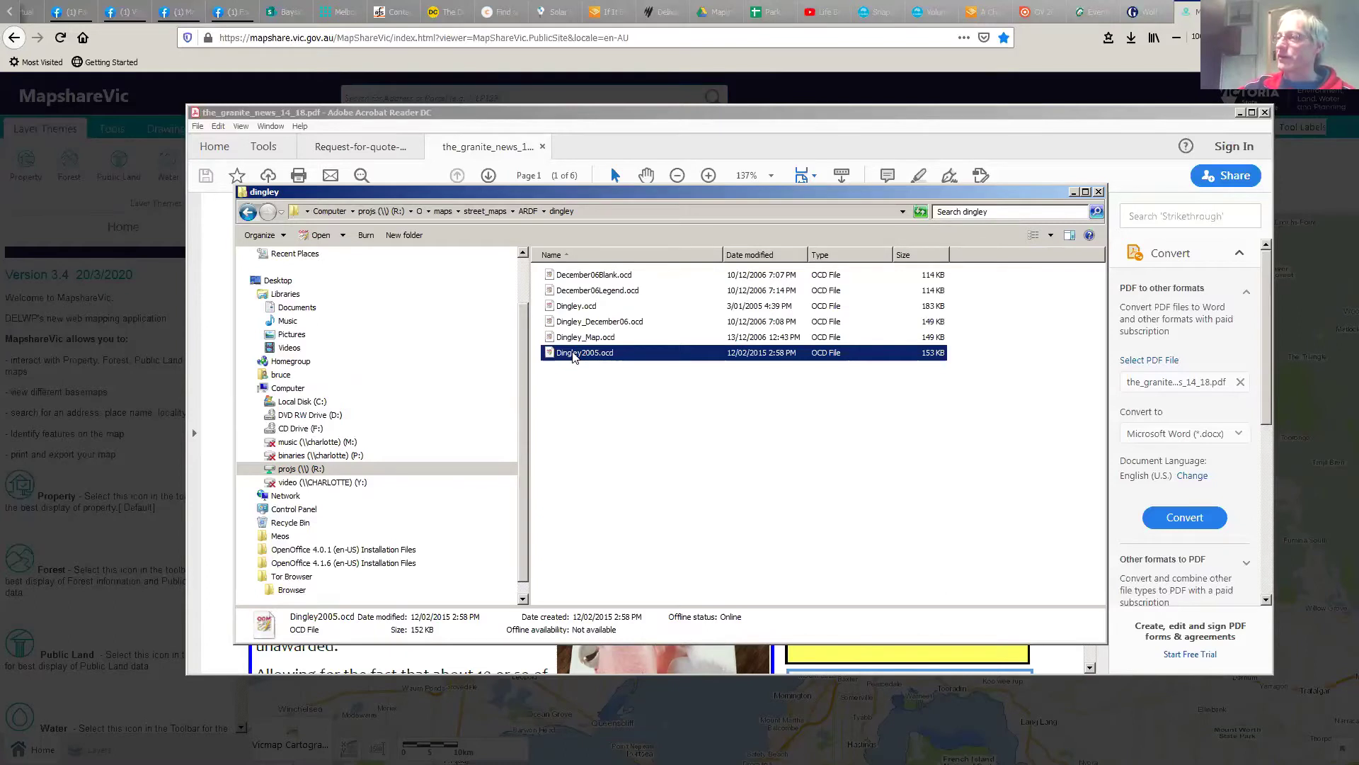
double_click(574, 357)
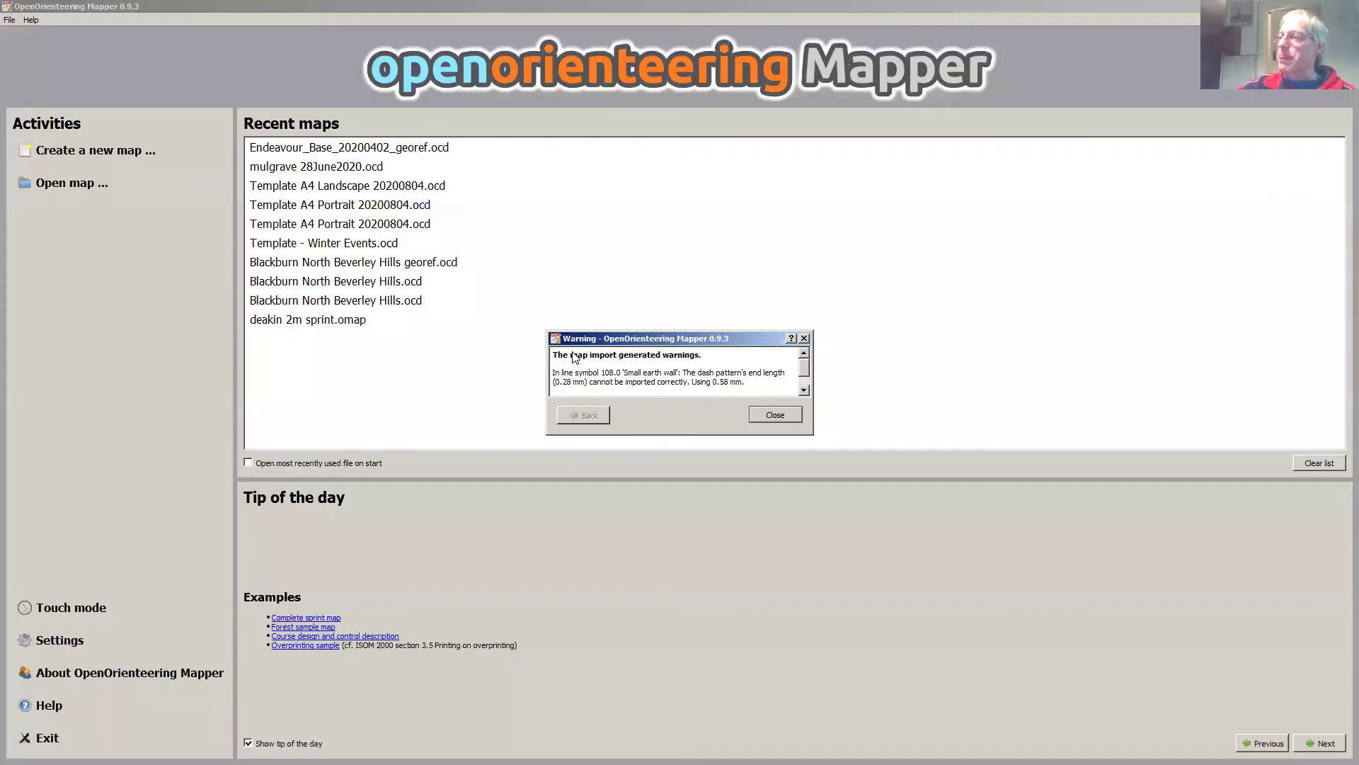
left_click(777, 414)
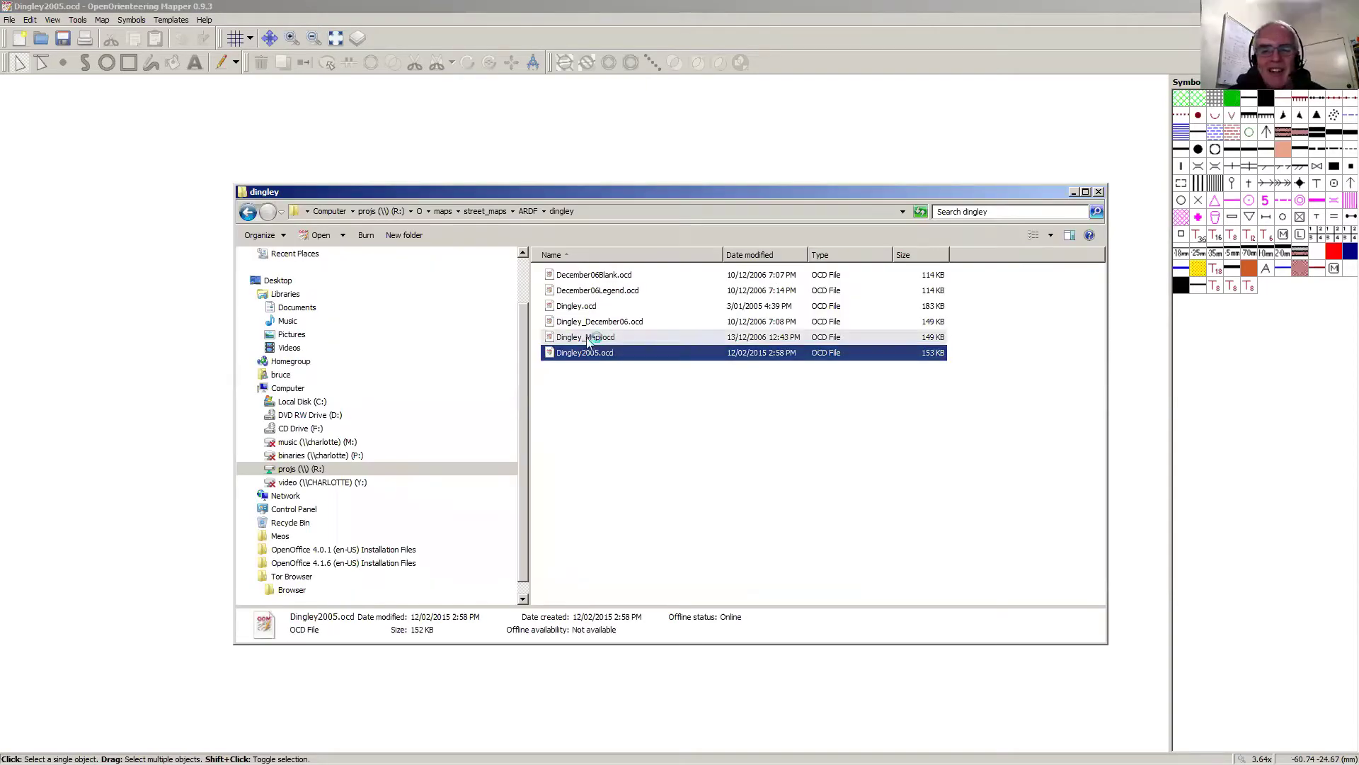
Step: Try to open Dingley_Map.ocd from the dingley folder and dismiss the message
left_click(591, 340)
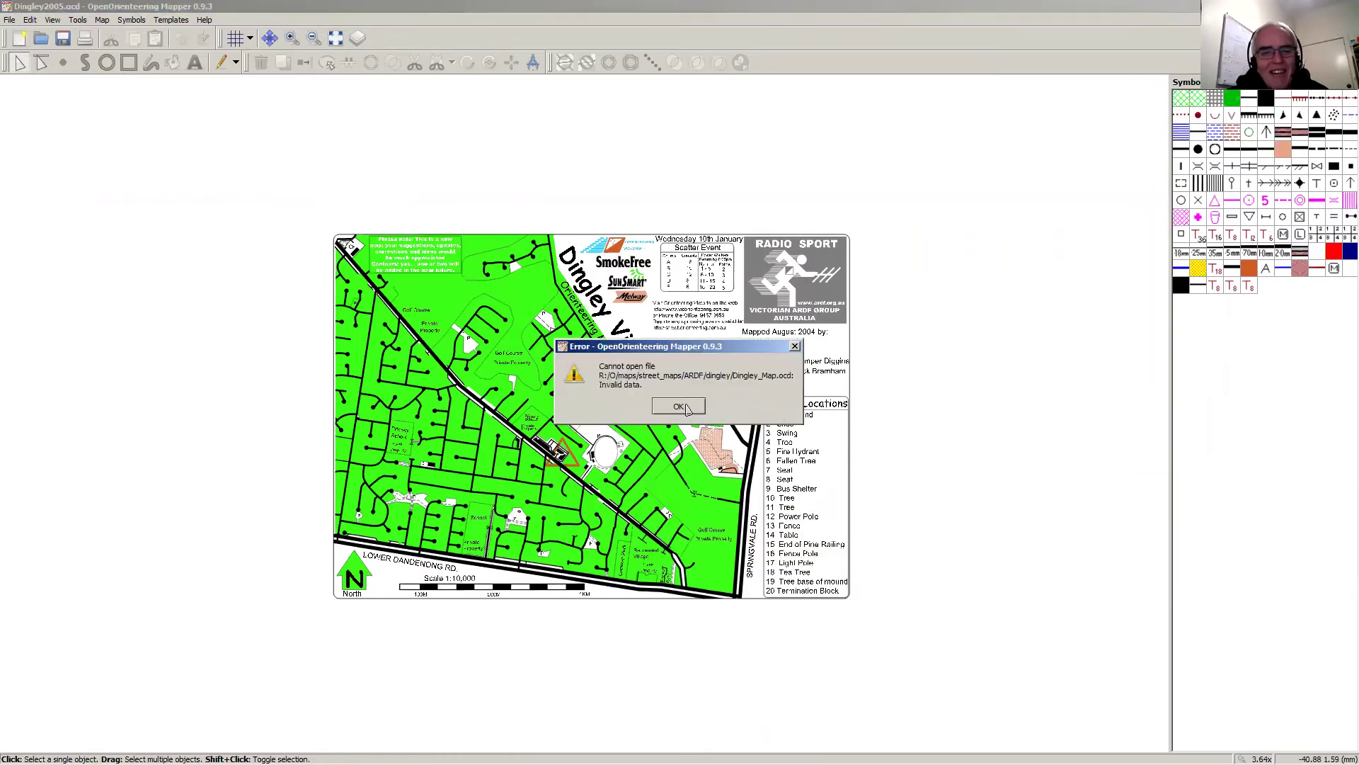
left_click(686, 407)
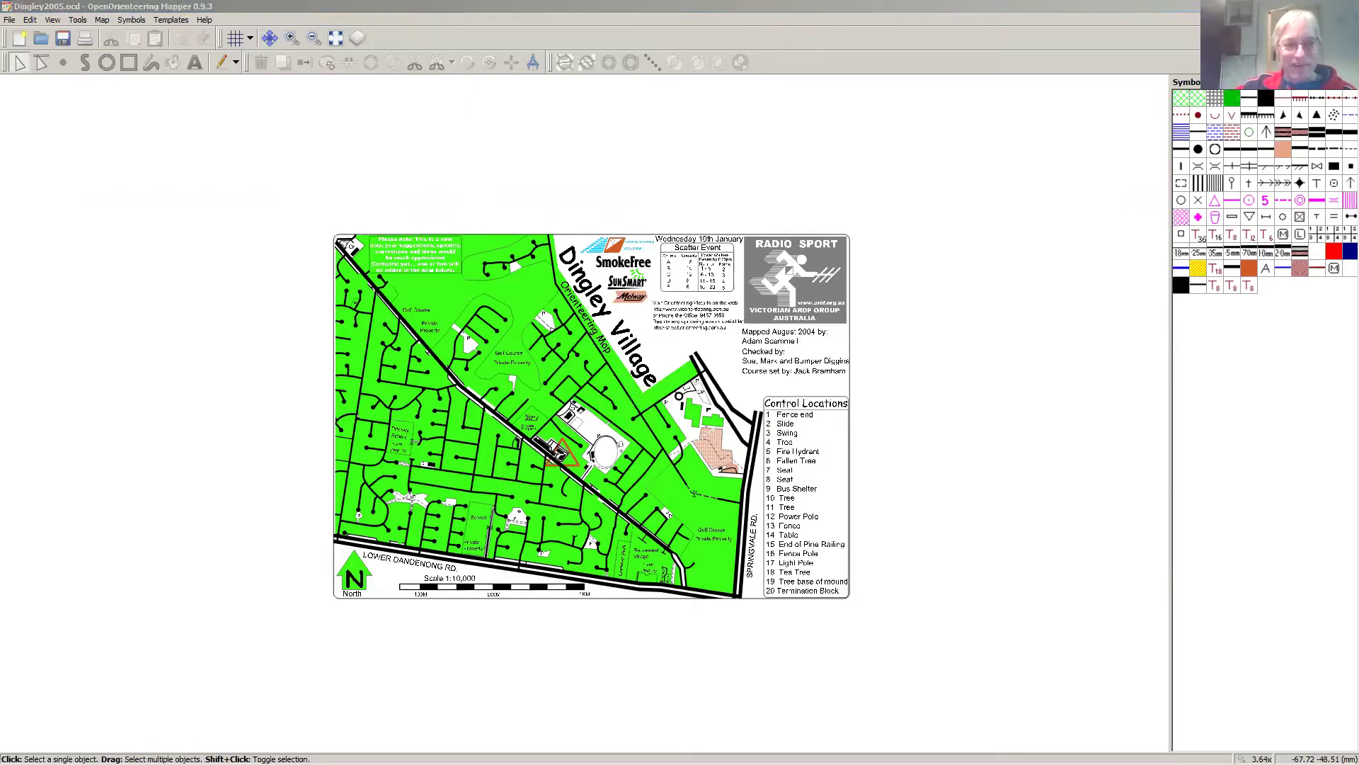
Step: Open Dingley.ocd from the dingley folder in place of Dingley2005.ocd and dismiss the import warnings
key("alt+Tab")
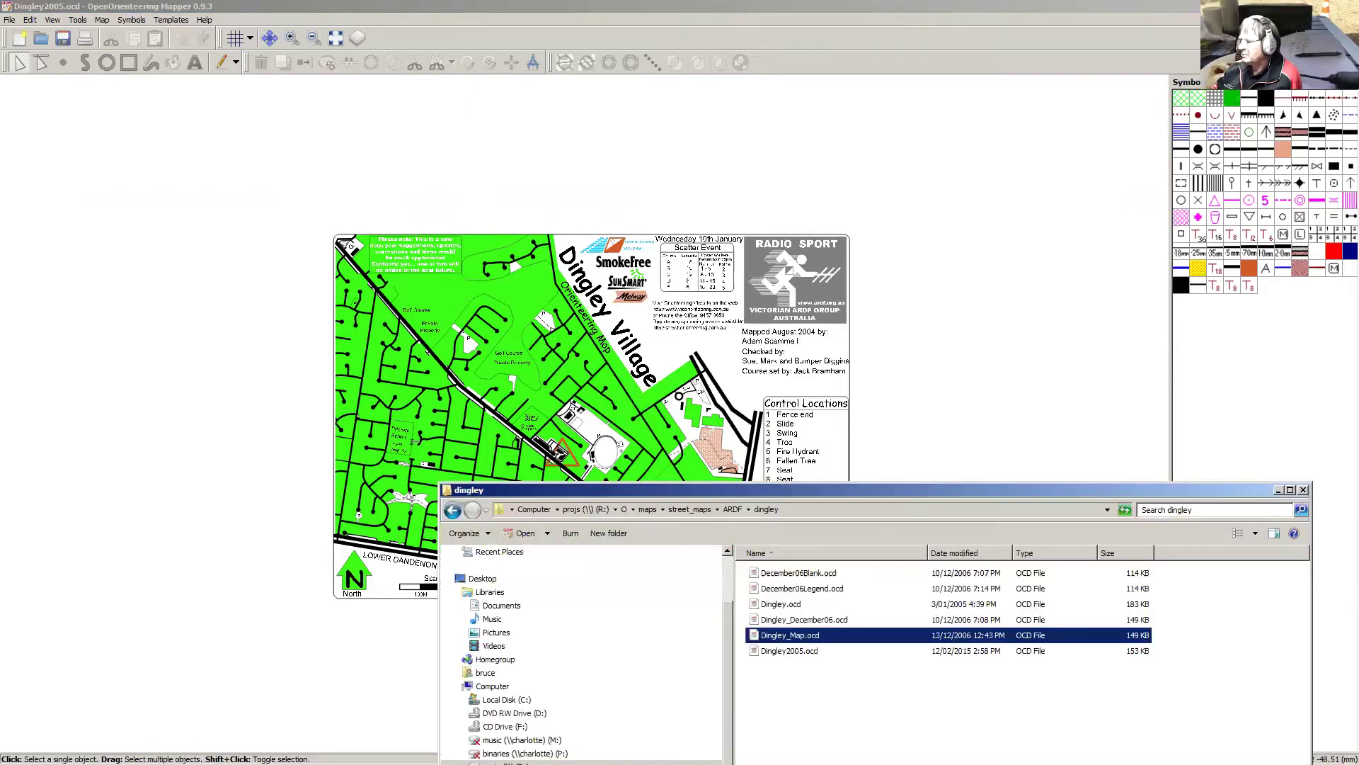
left_click_drag(680, 494, 578, 159)
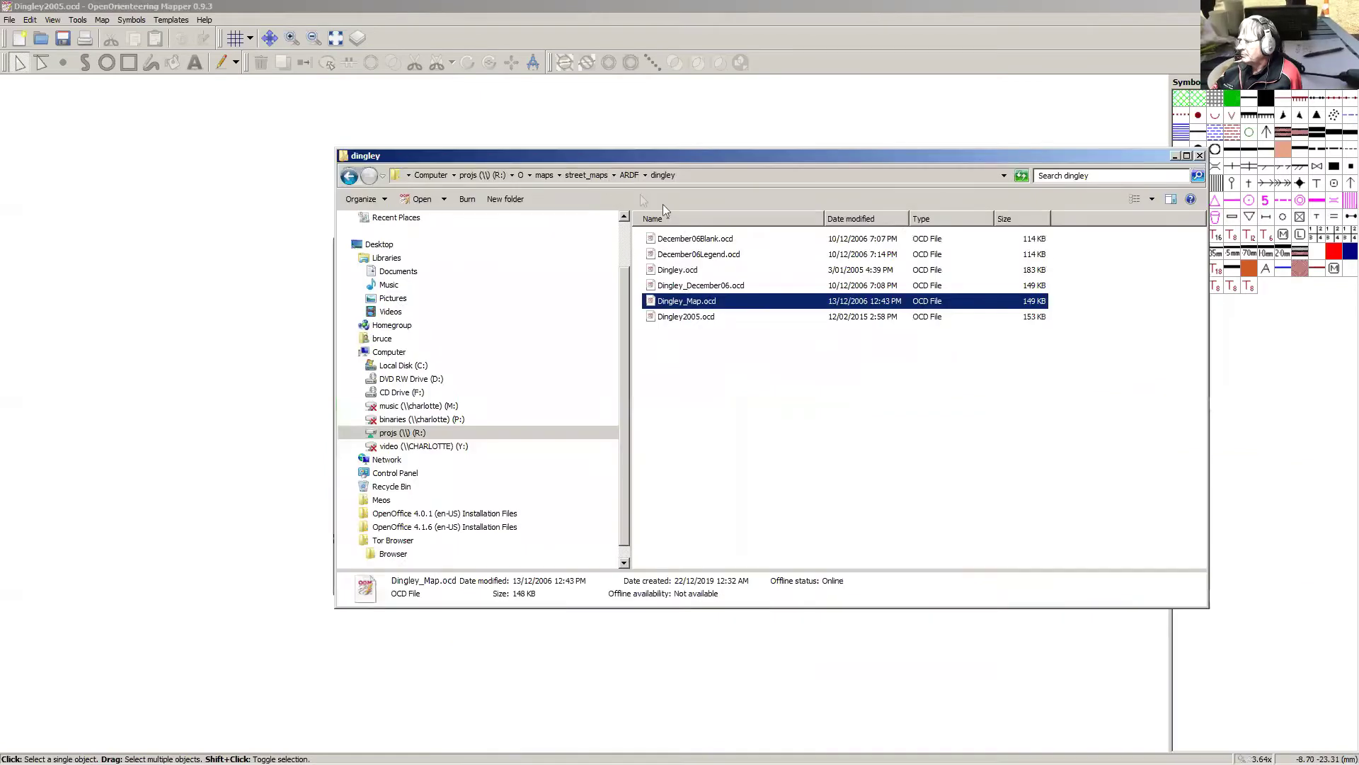
left_click(675, 271)
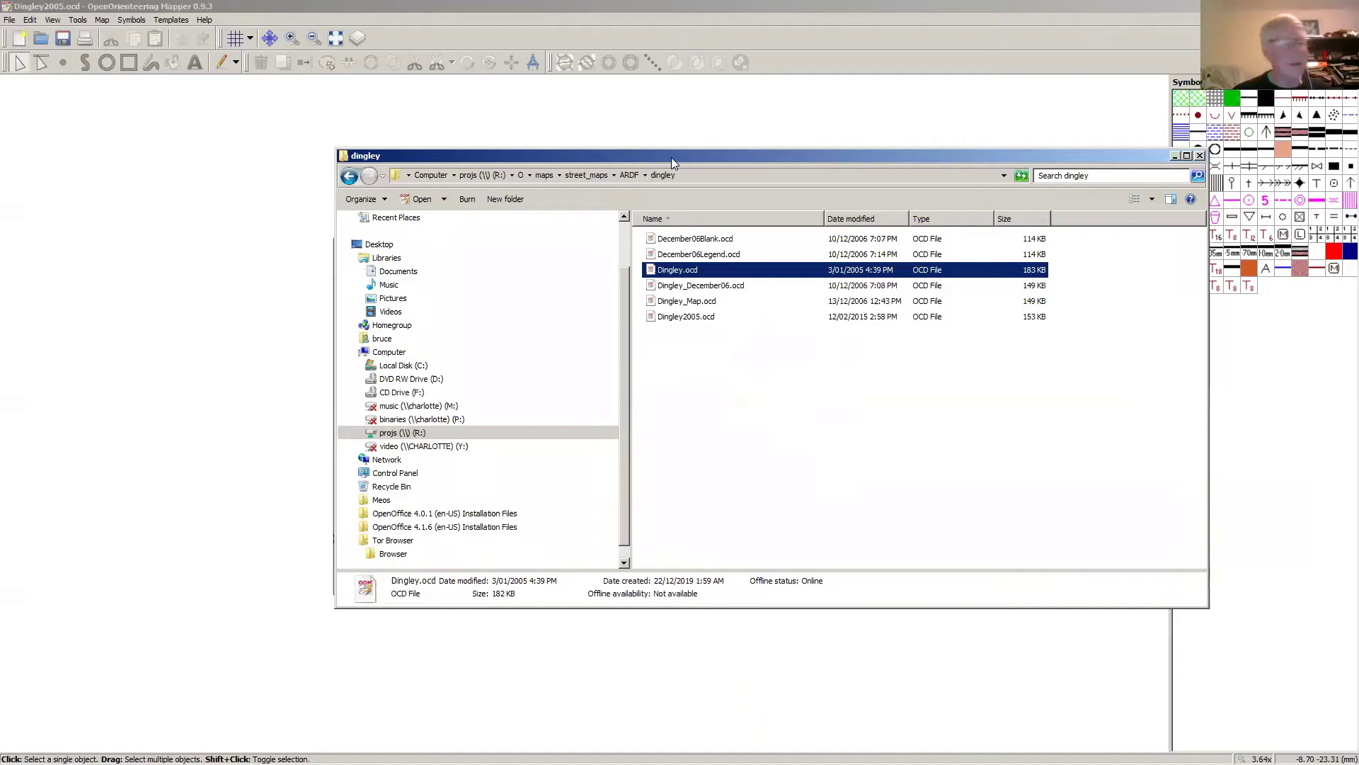
left_click_drag(671, 158, 648, 583)
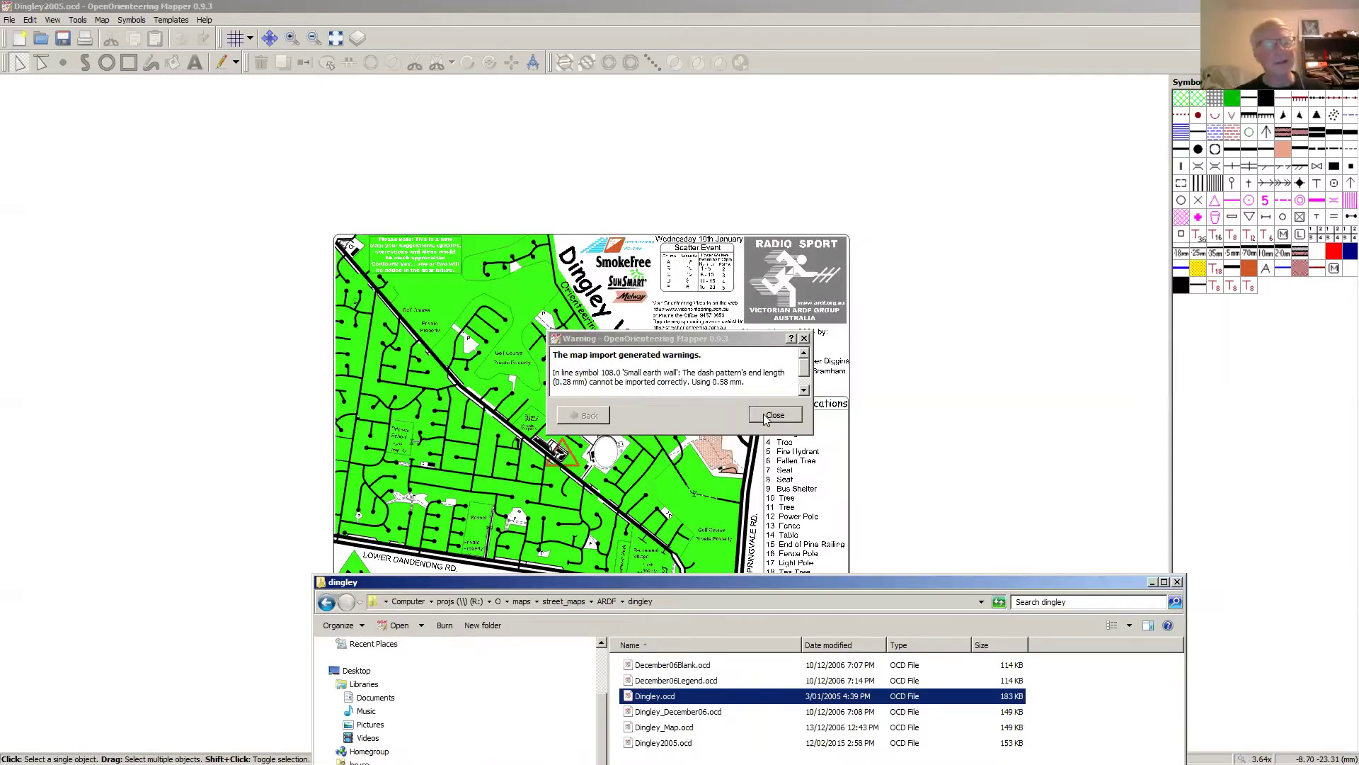
left_click(774, 416)
scroll(764, 417, "down", 3)
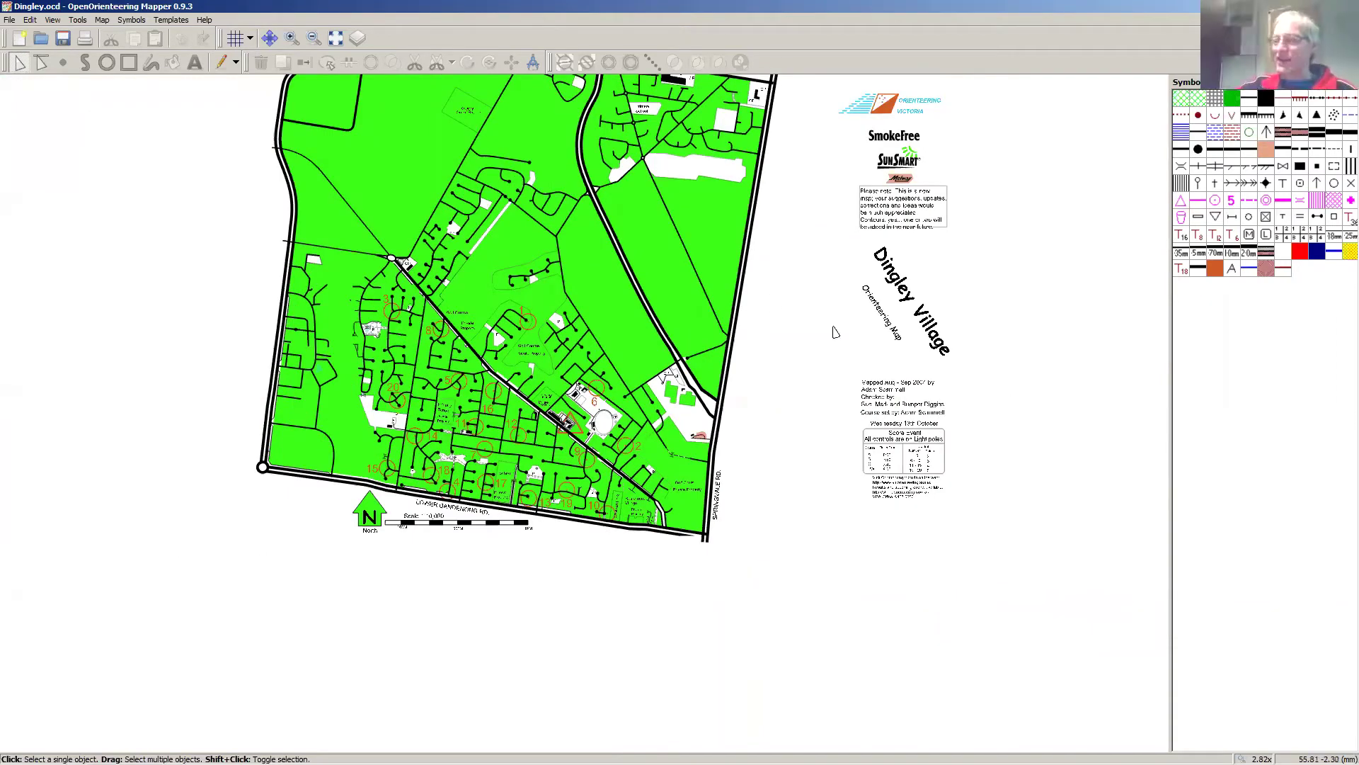
key("Up")
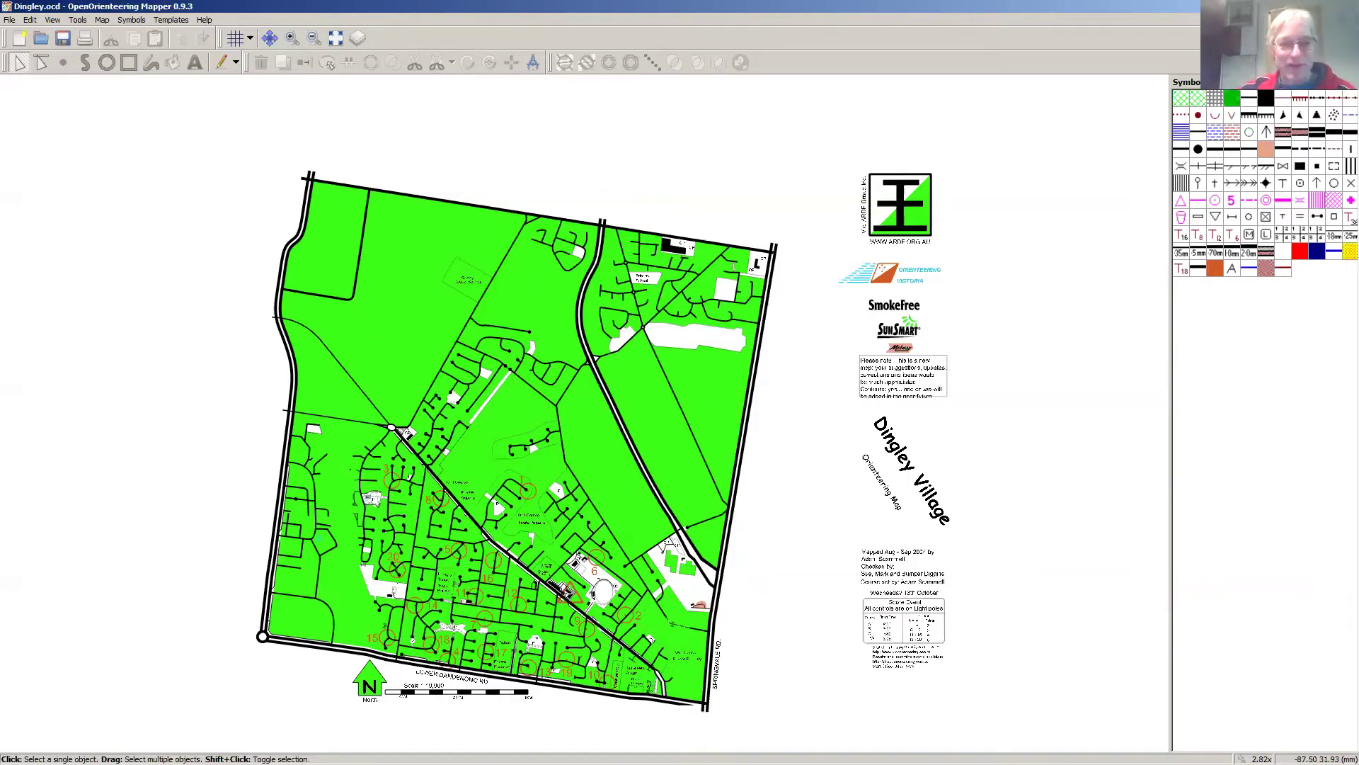
Step: Return to the Dingley map and delete the column of logos, title and event details beside it
key("alt+Tab")
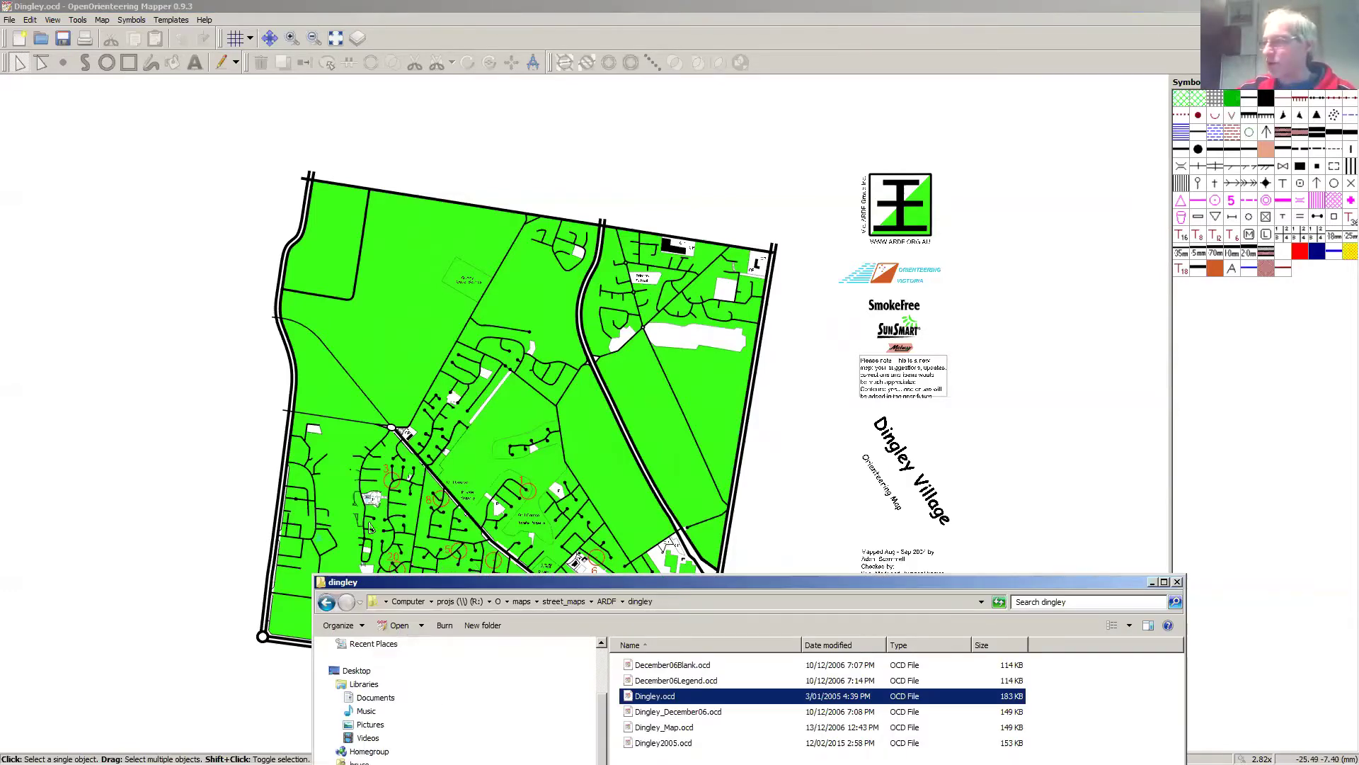
left_click(134, 514)
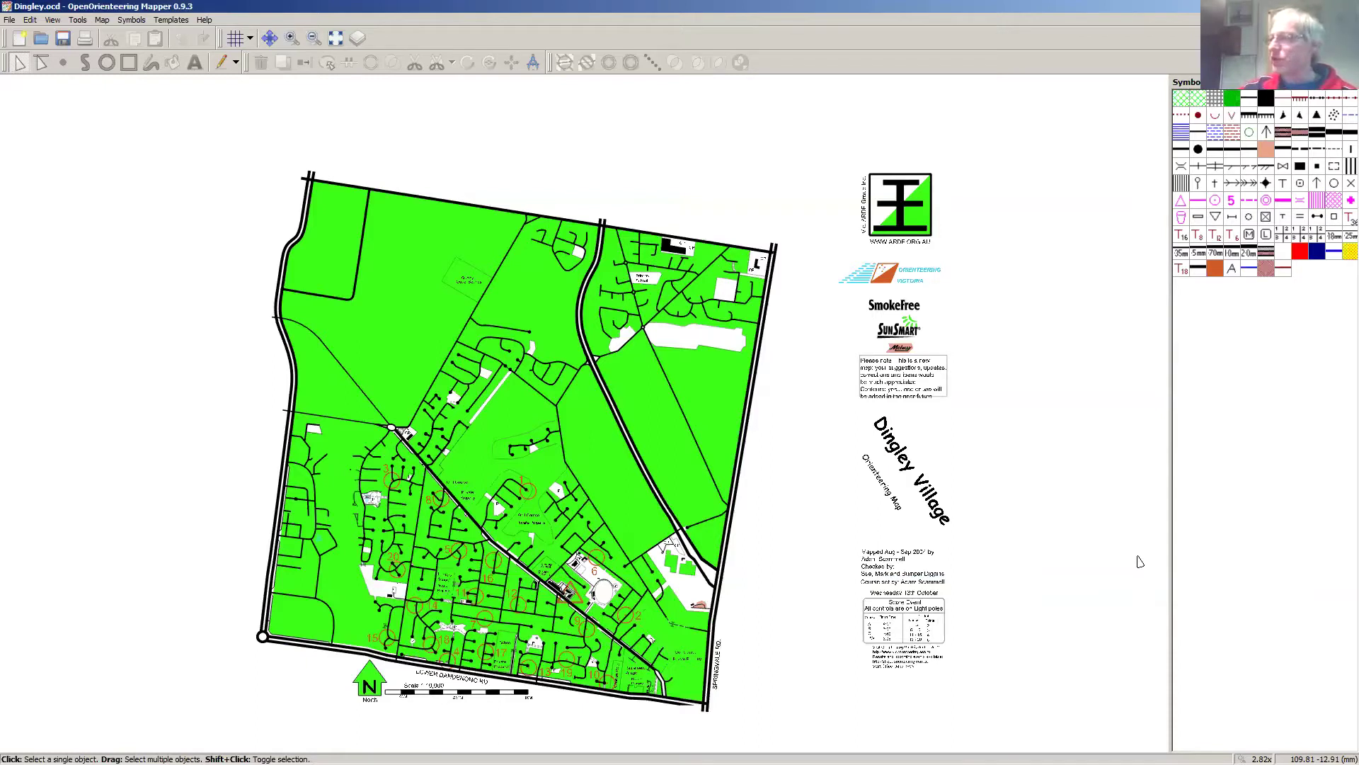
left_click_drag(826, 131, 1076, 715)
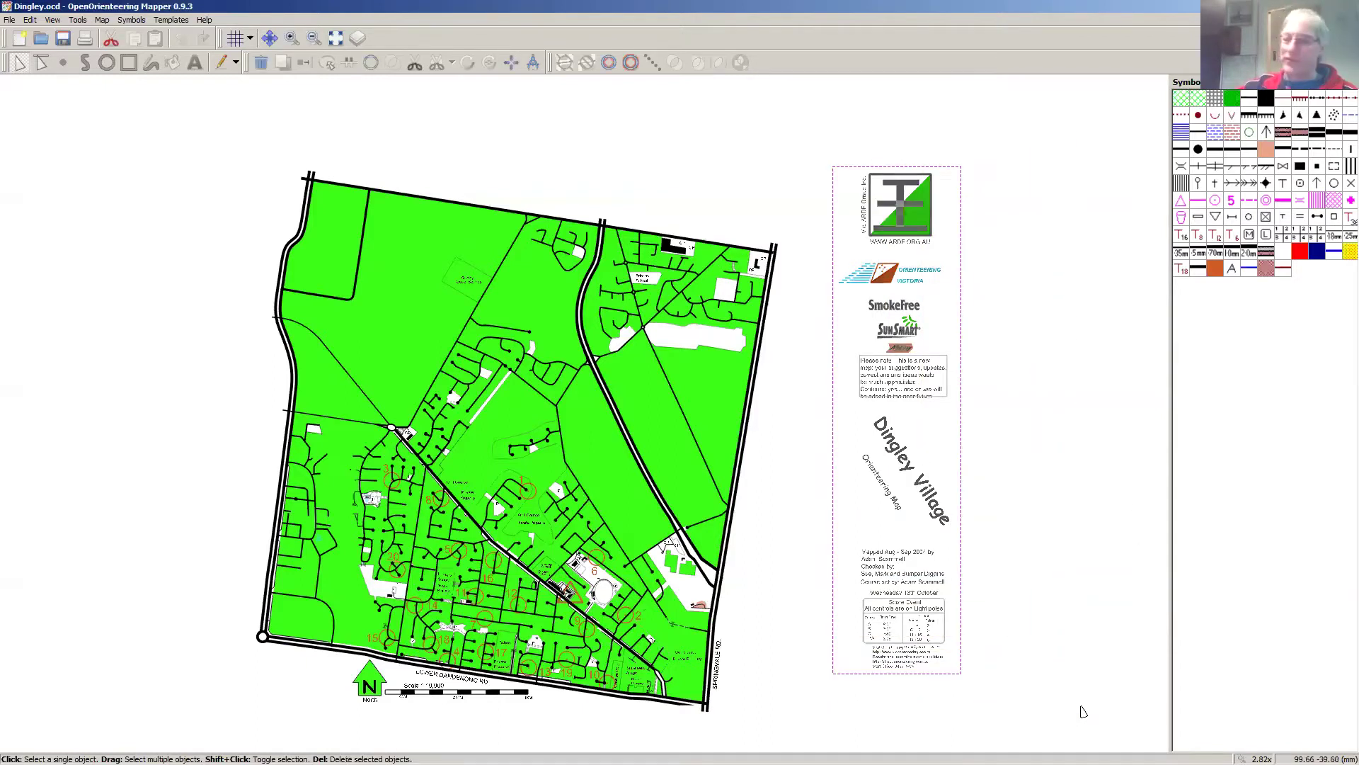
key("Delete")
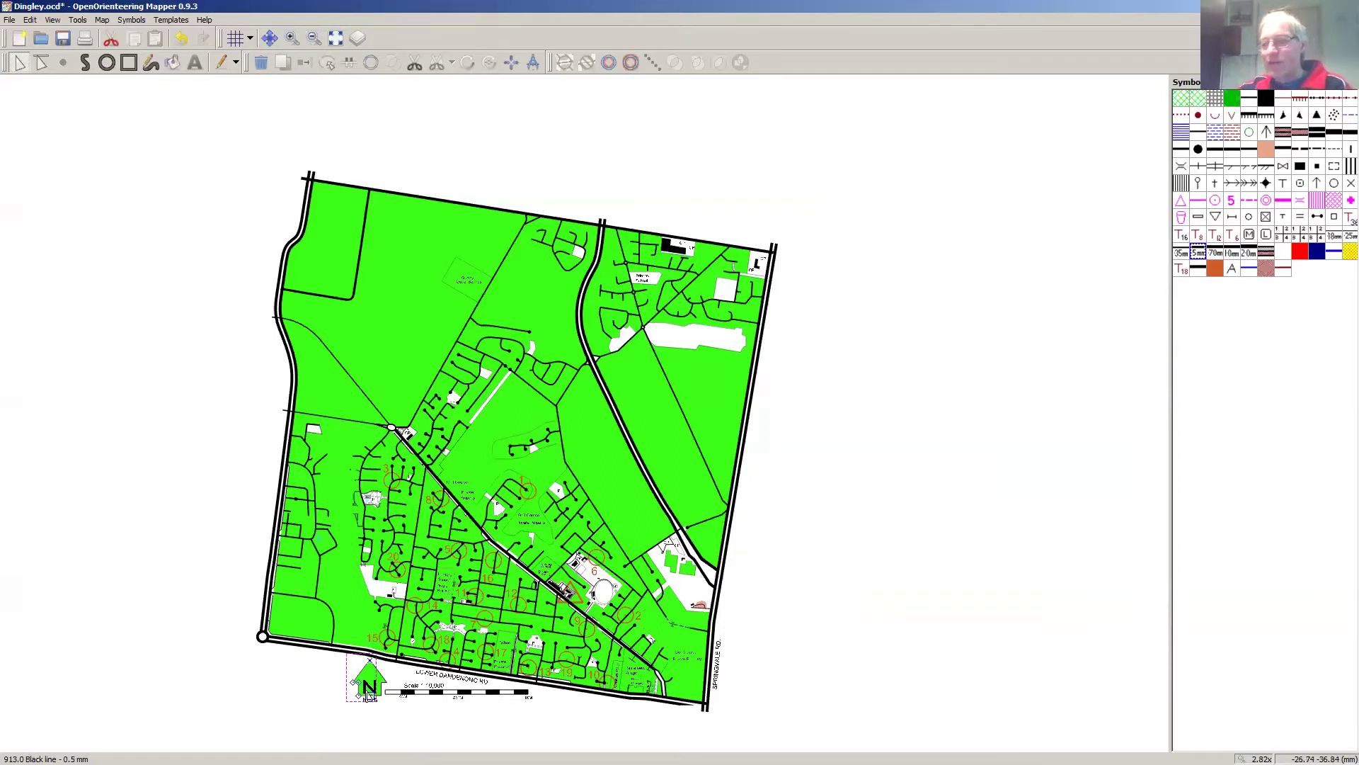
Step: Delete the north arrow and the scale bar below the Dingley map, including the leftover black bar segments
left_click_drag(335, 669, 415, 716)
key("Delete")
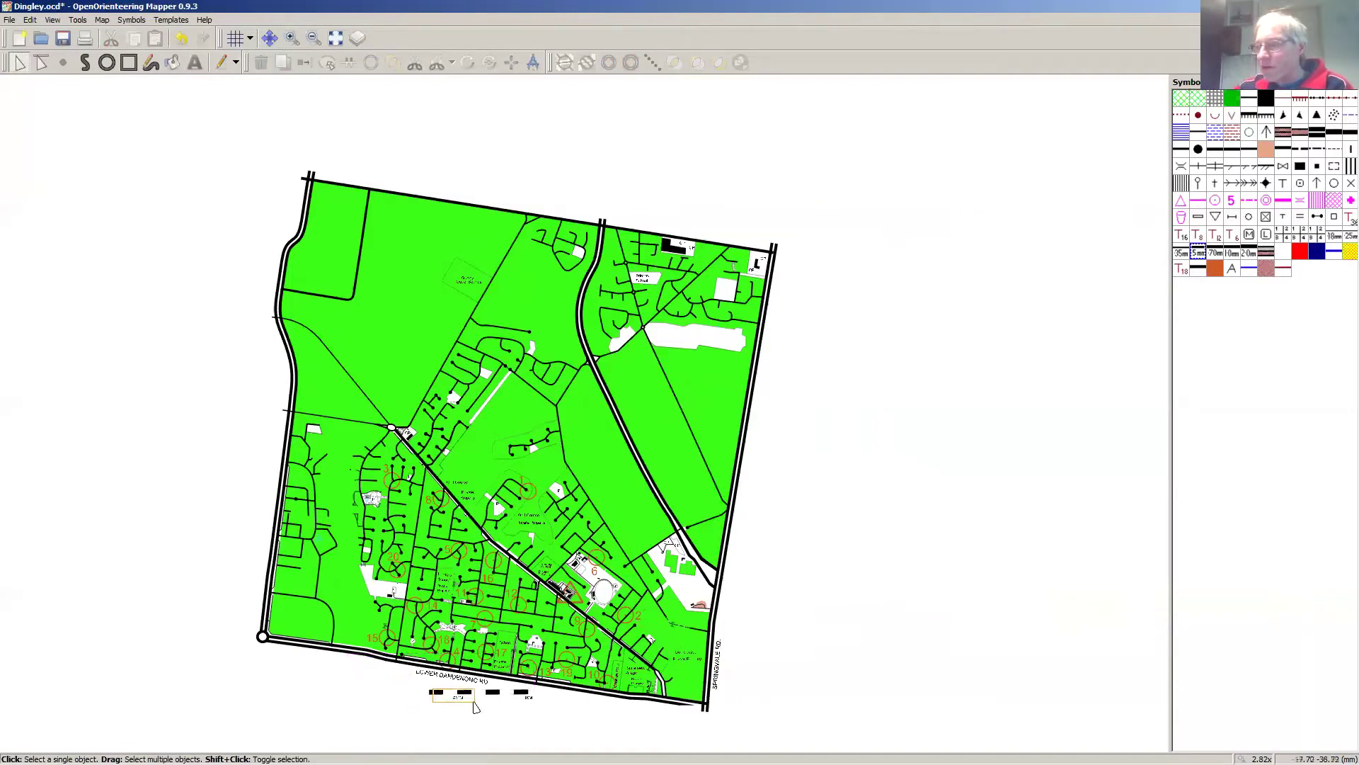
scroll(496, 699, "down", 1)
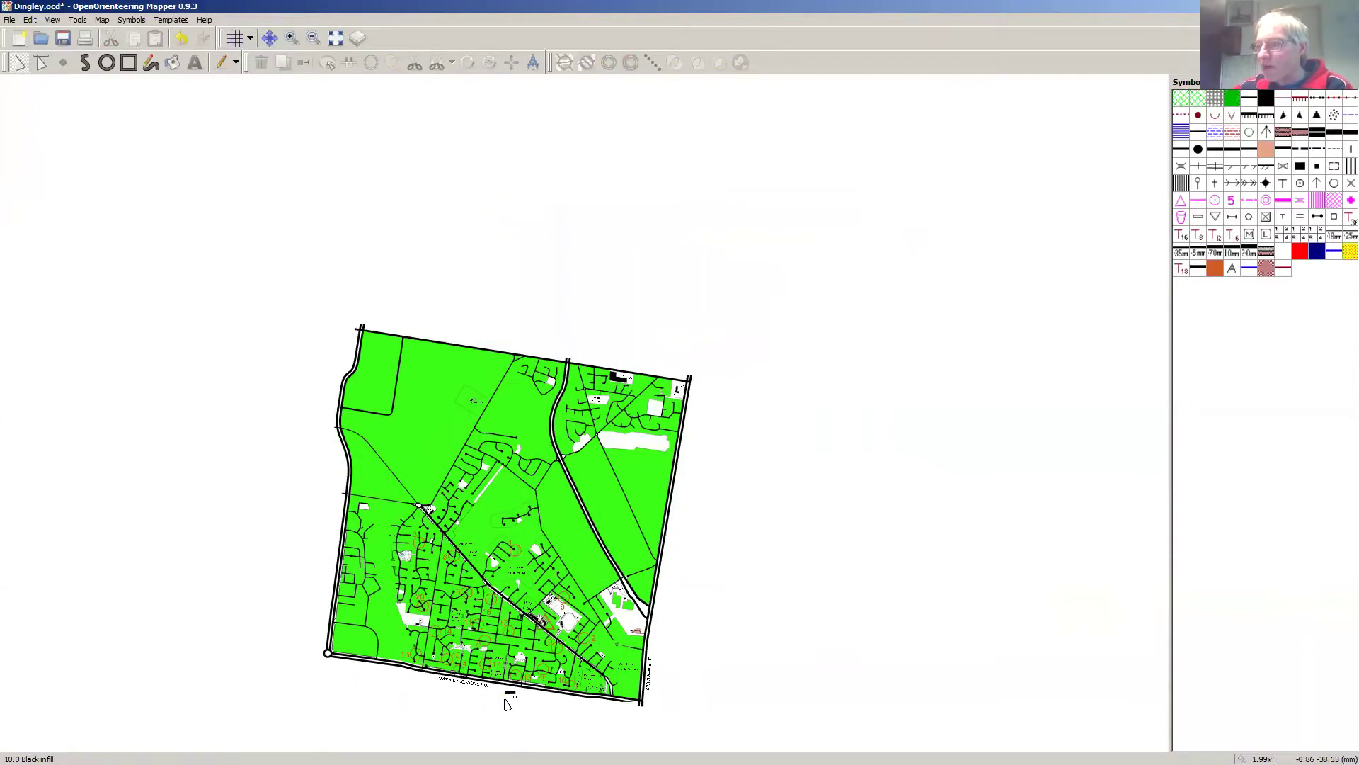
left_click(518, 698)
left_click(511, 700)
left_click(512, 705)
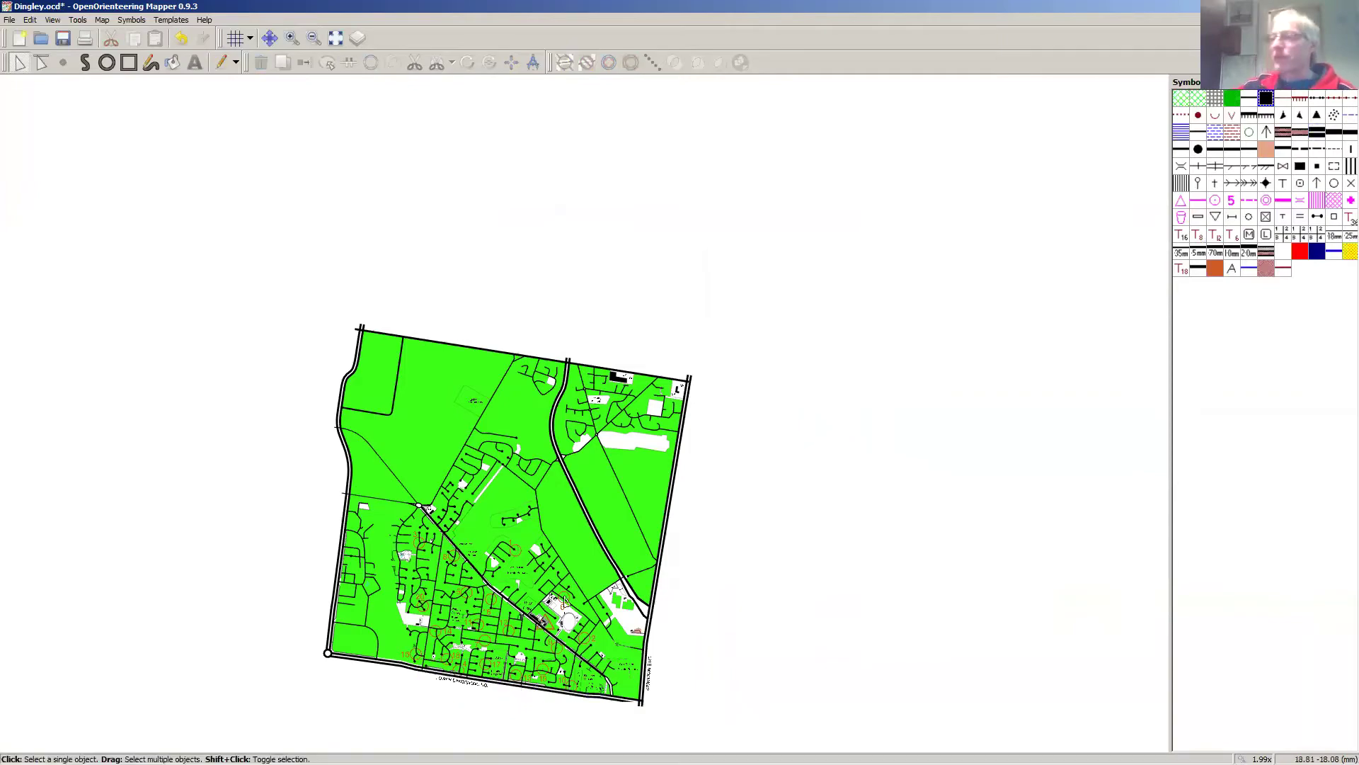
Step: Try to delete control 3's circle and number in the whole-map view, and undo the deletions
scroll(530, 582, "up", 2)
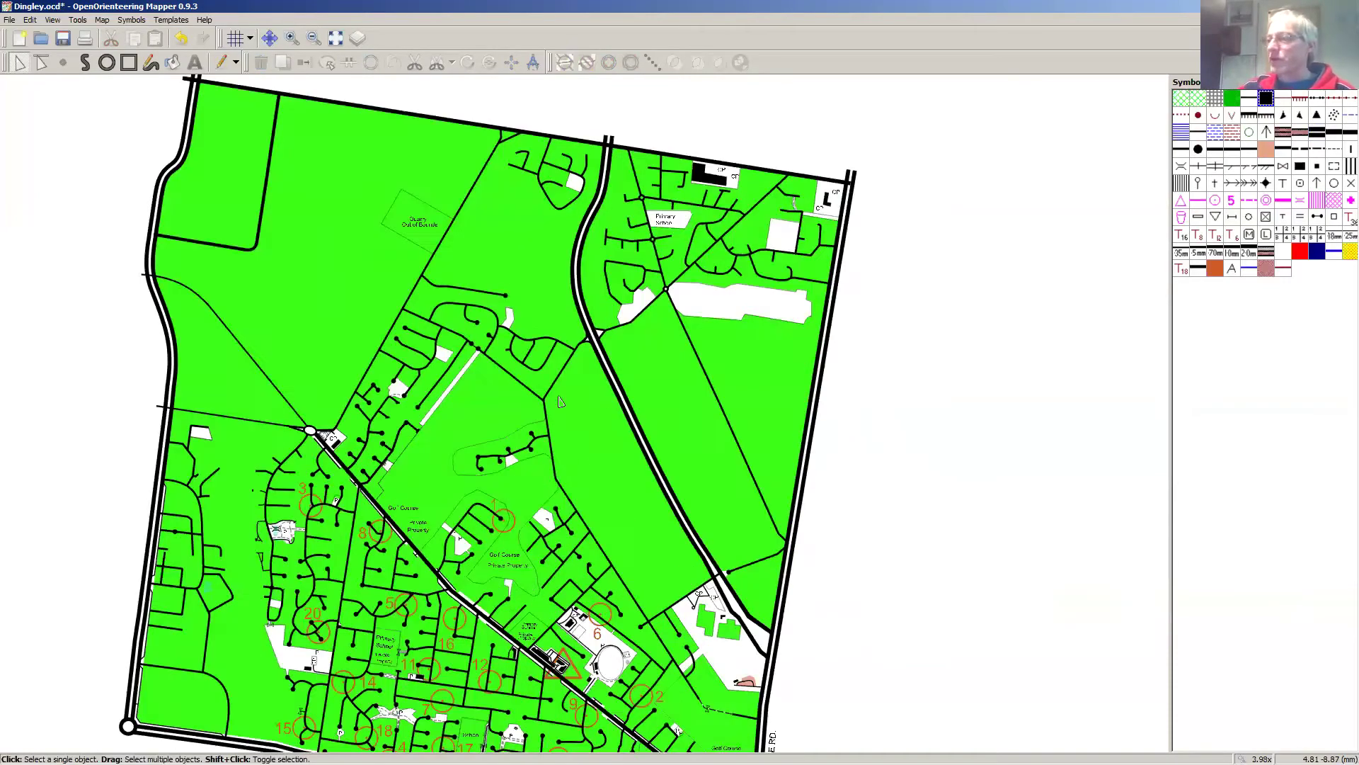
scroll(530, 582, "down", 1)
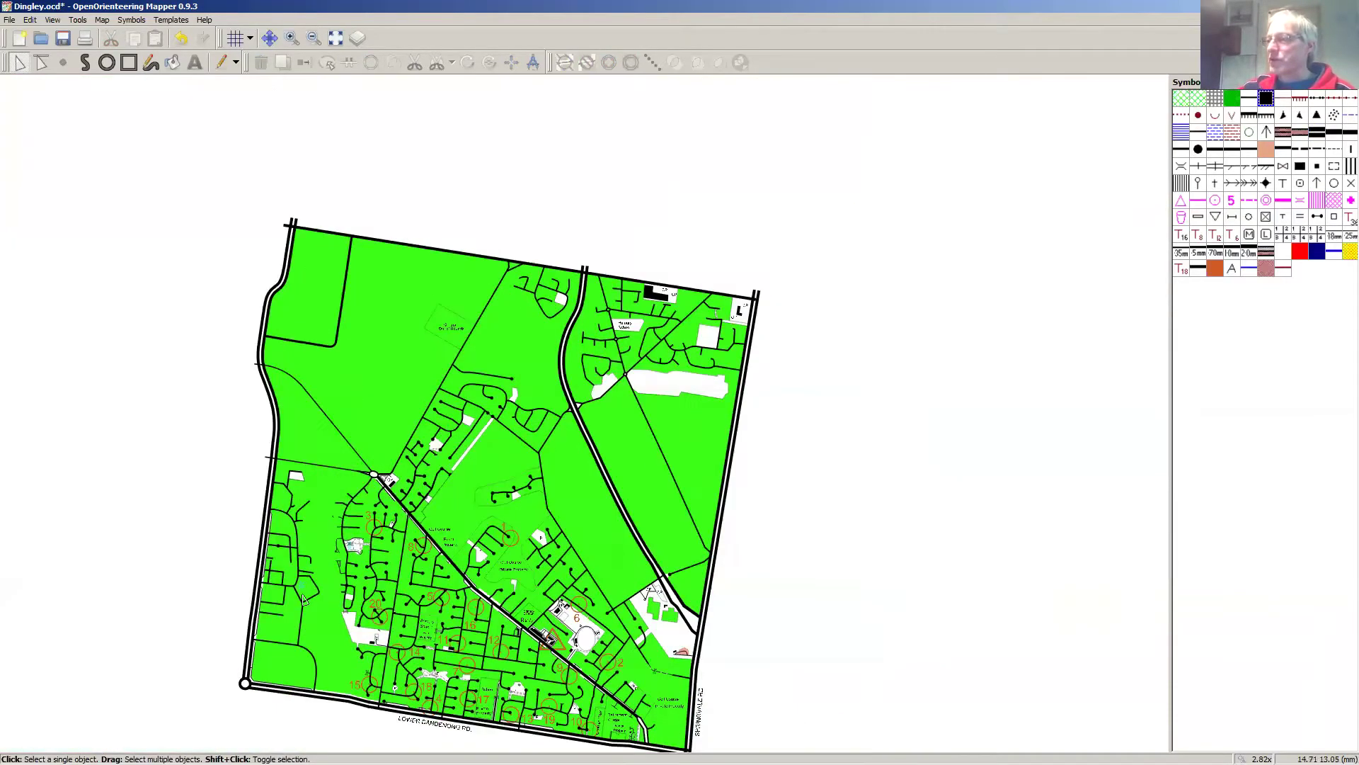
left_click(371, 520)
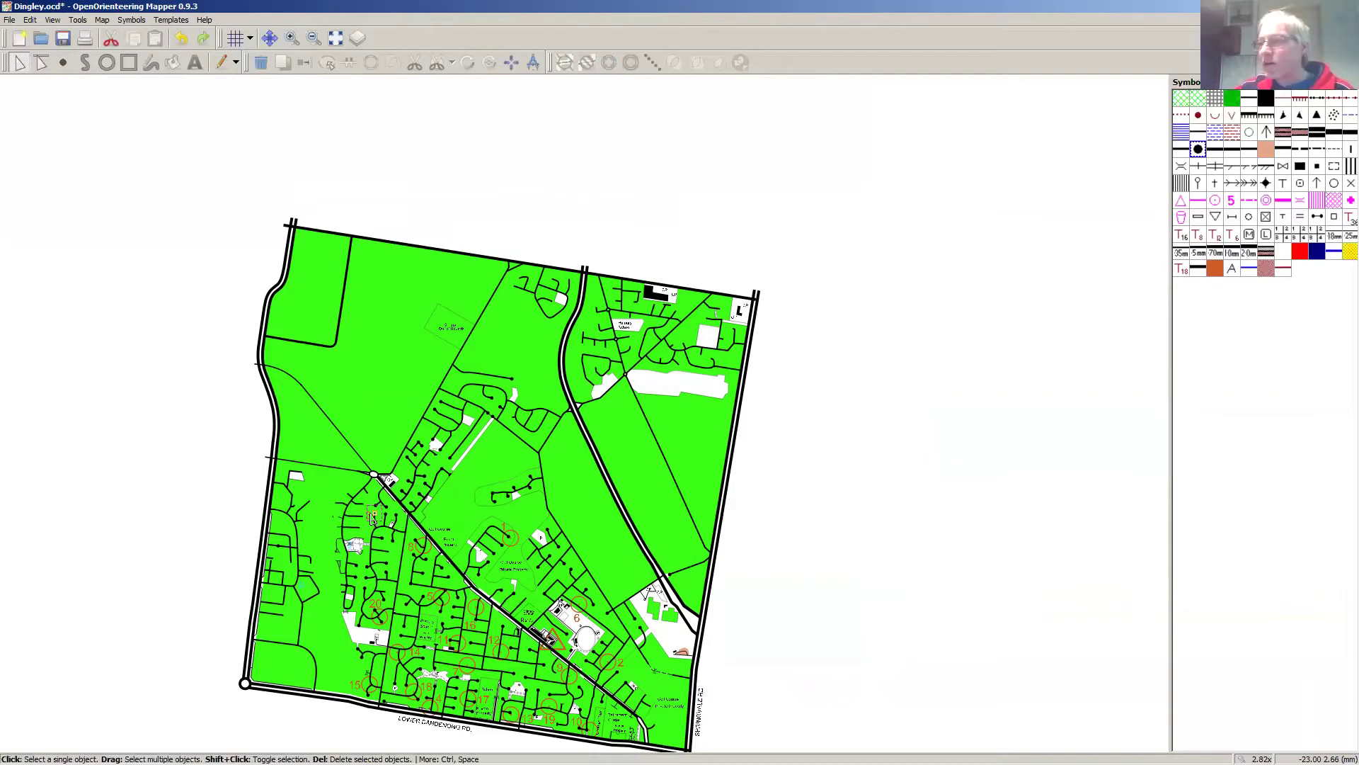
left_click(369, 521)
left_click(370, 521)
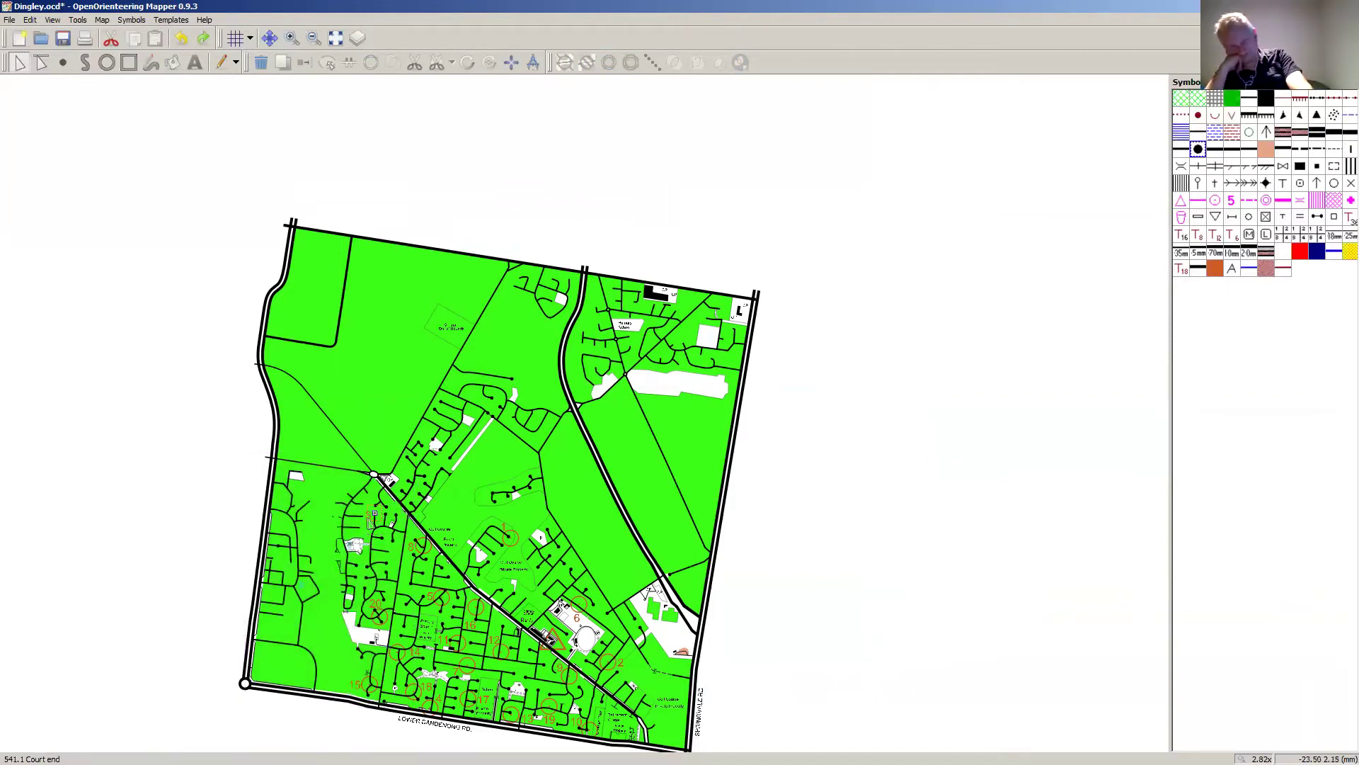
left_click(368, 521)
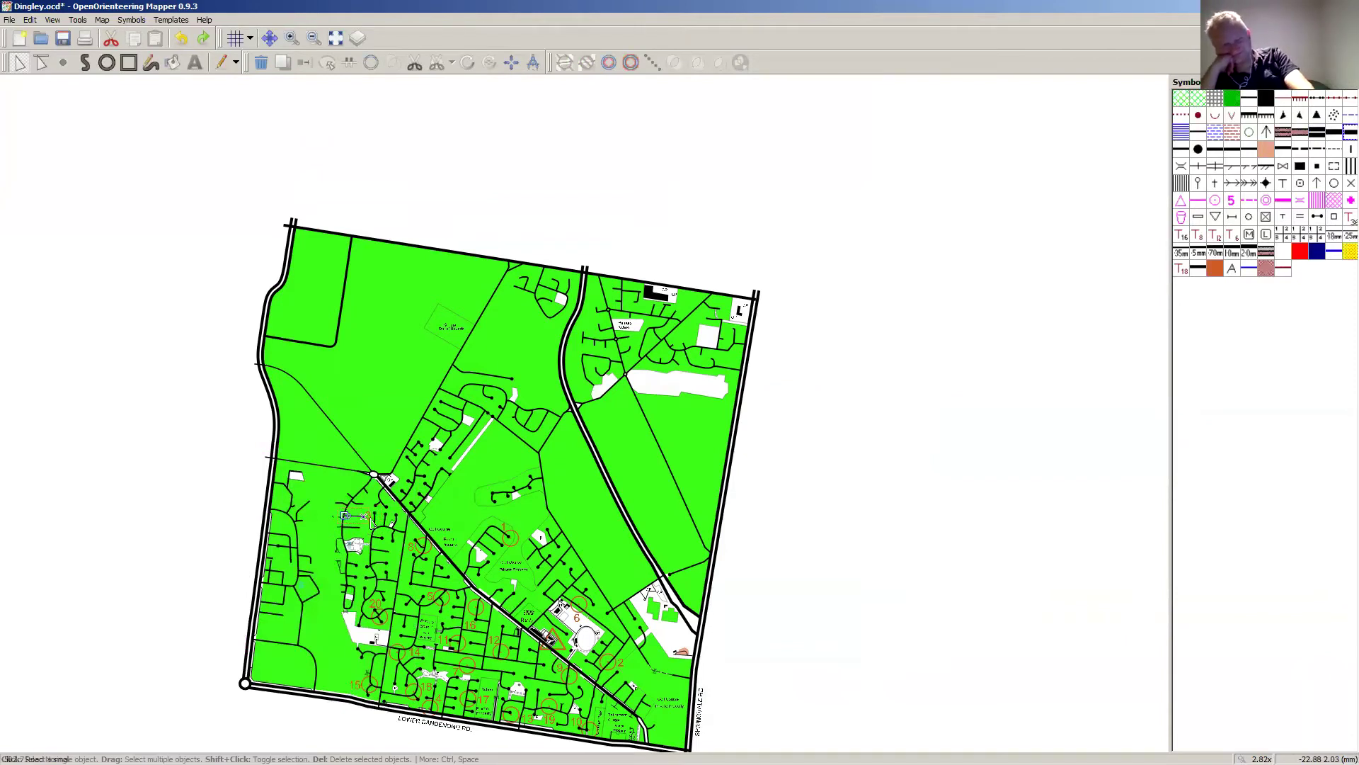
left_click_drag(368, 521, 373, 517)
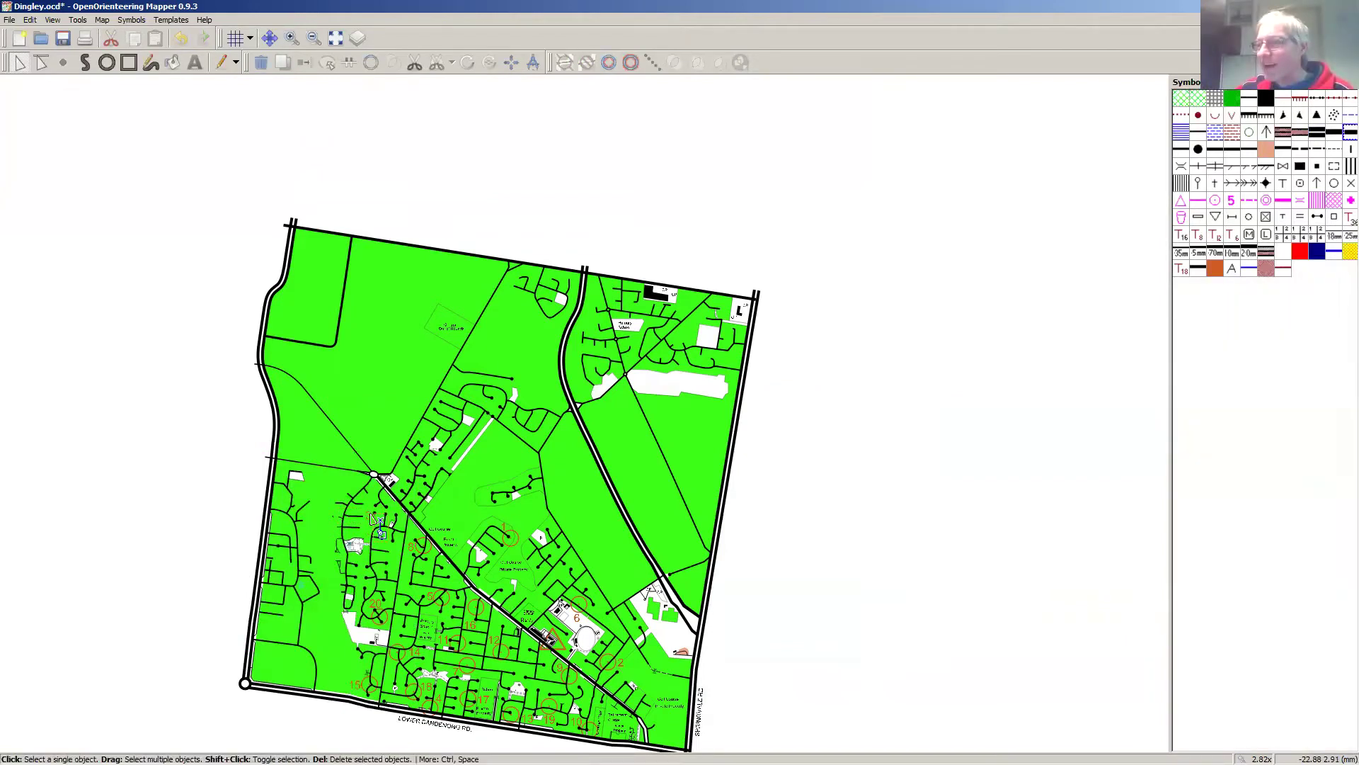
left_click(537, 506)
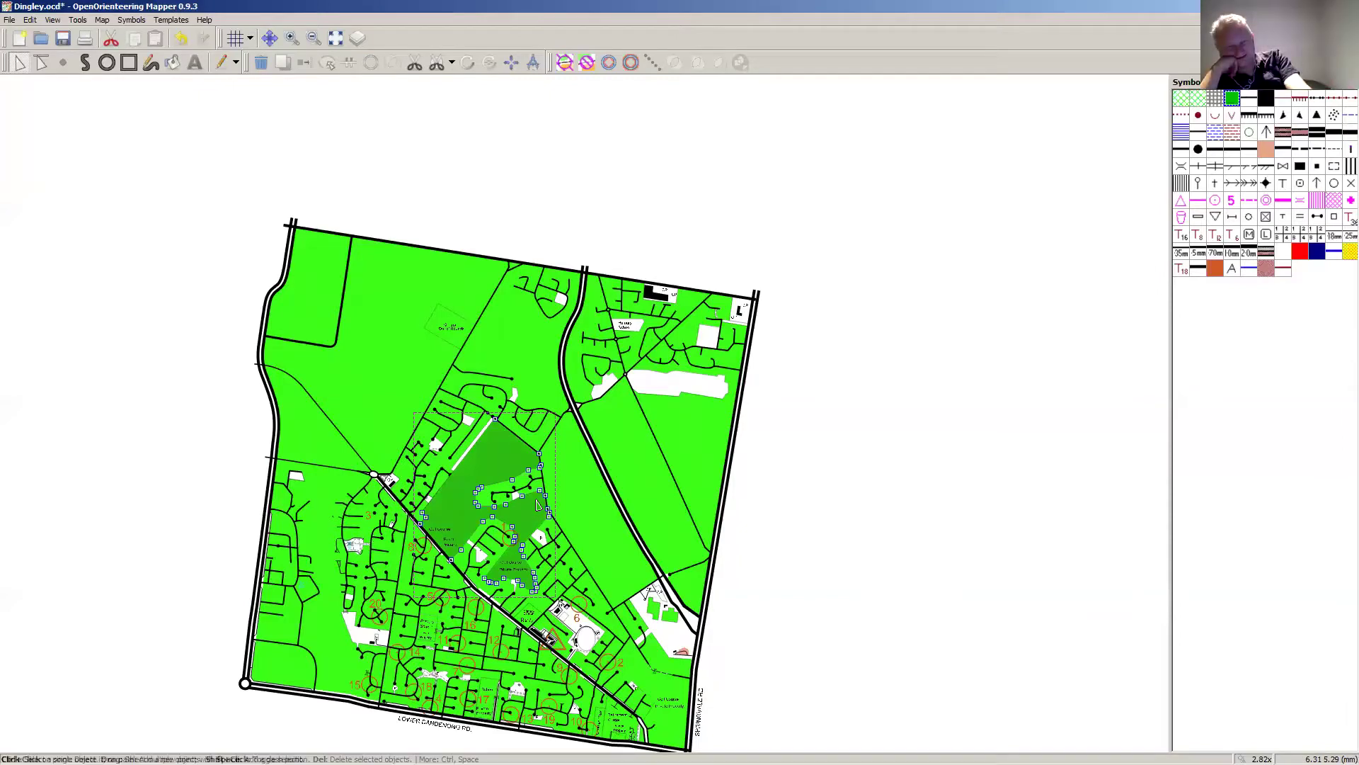
key("ctrl+z")
key("ctrl+z")
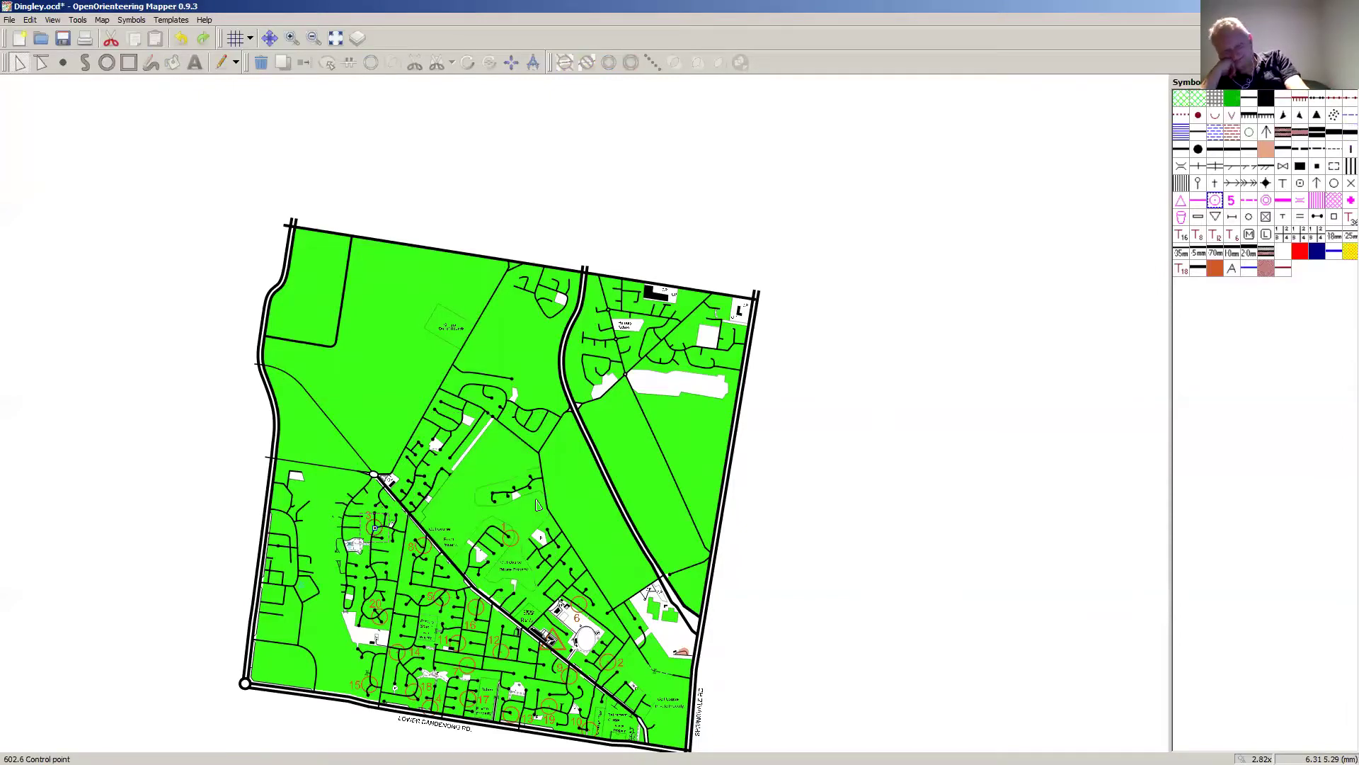
Step: Delete control 1's circle and number beside the golf course
scroll(684, 539, "up", 1)
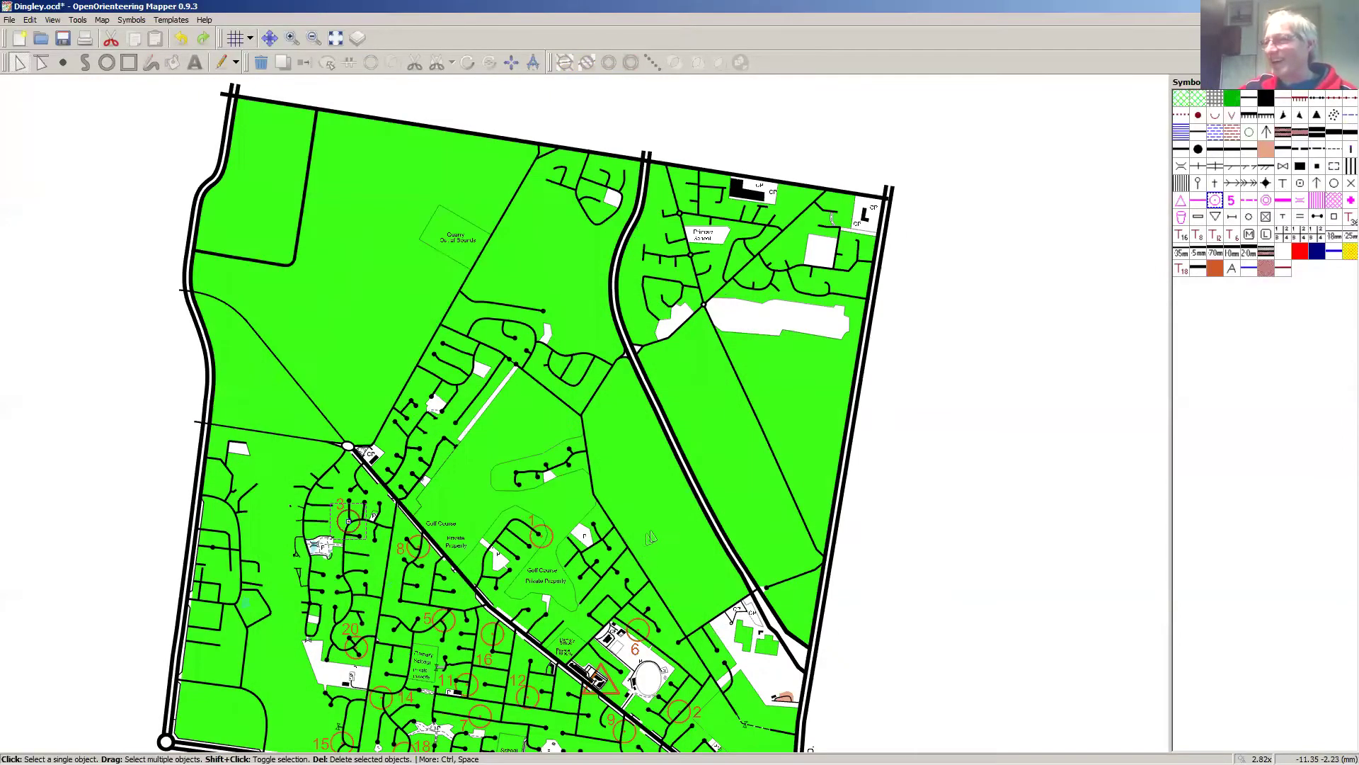
scroll(651, 536, "up", 1)
scroll(647, 534, "up", 1)
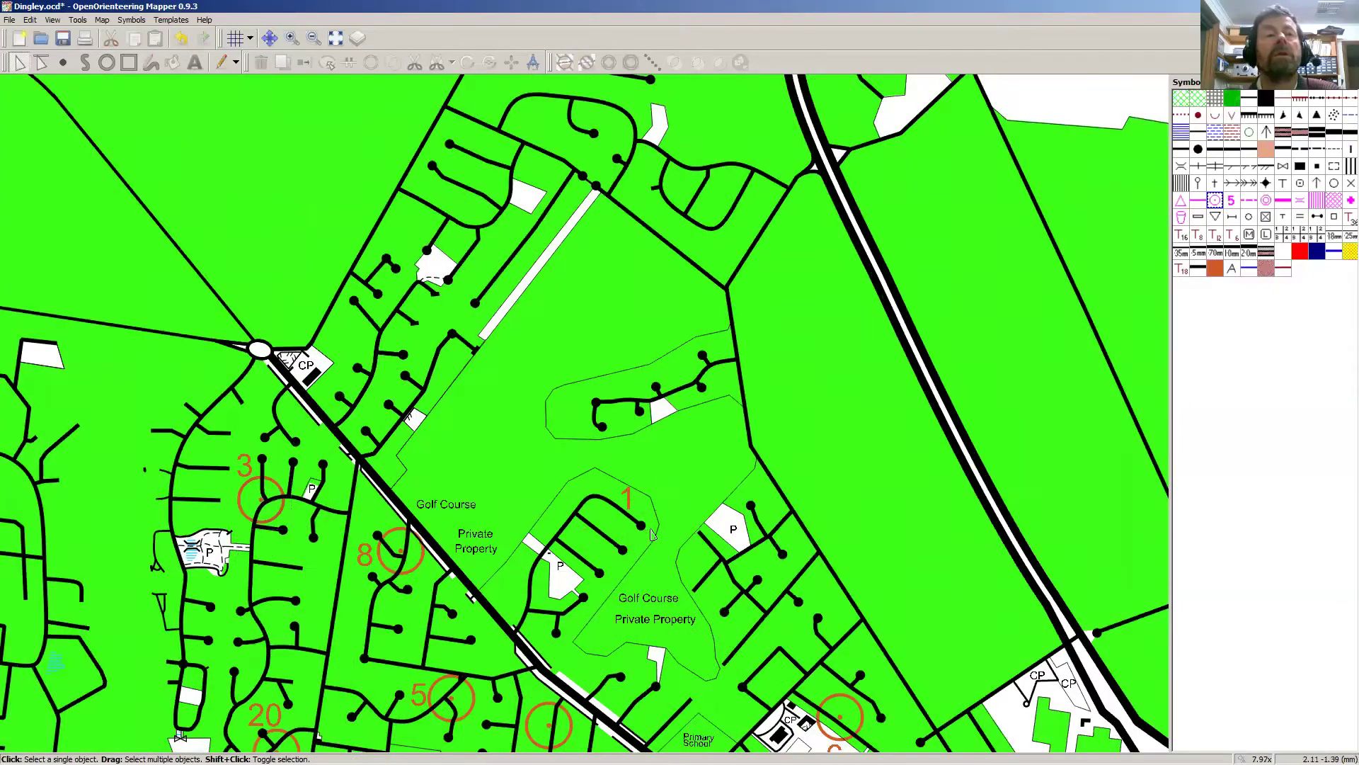
left_click(630, 497)
left_click(629, 498)
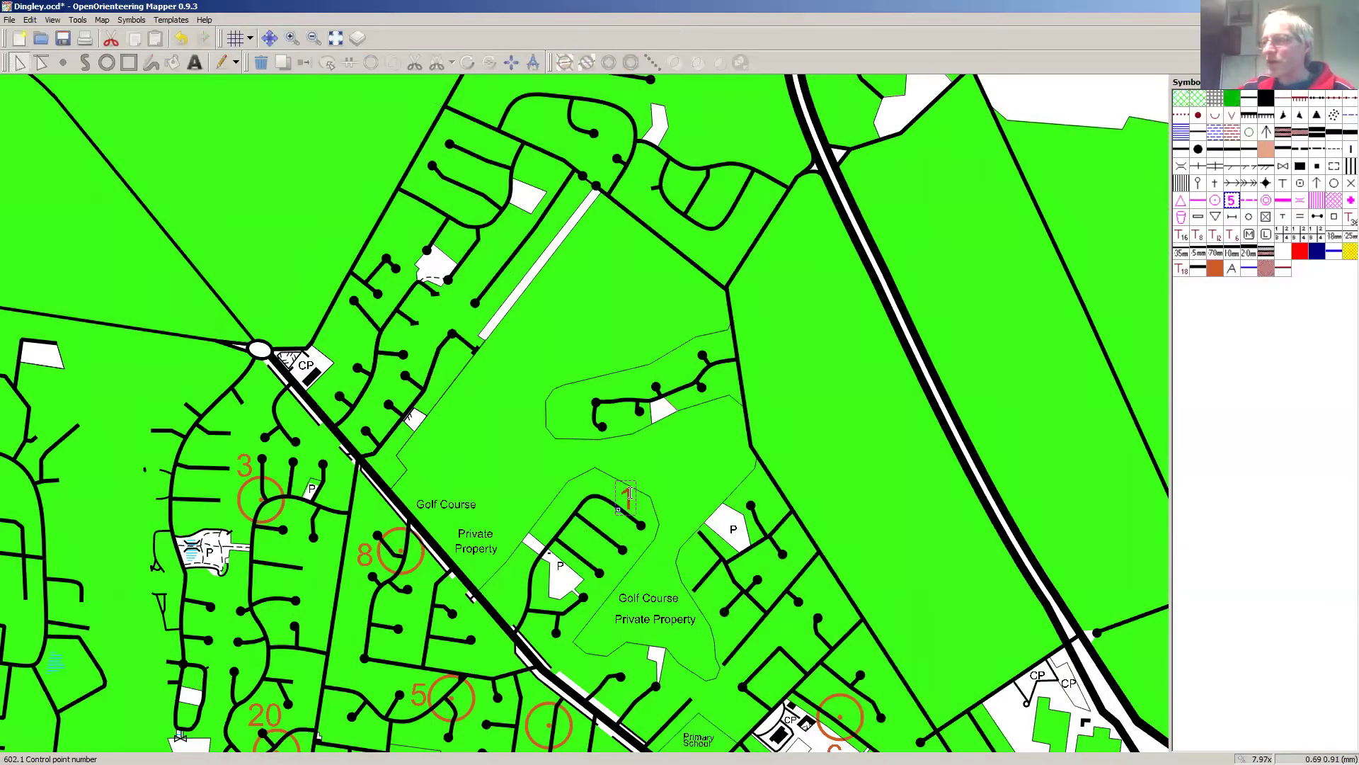
key("Delete")
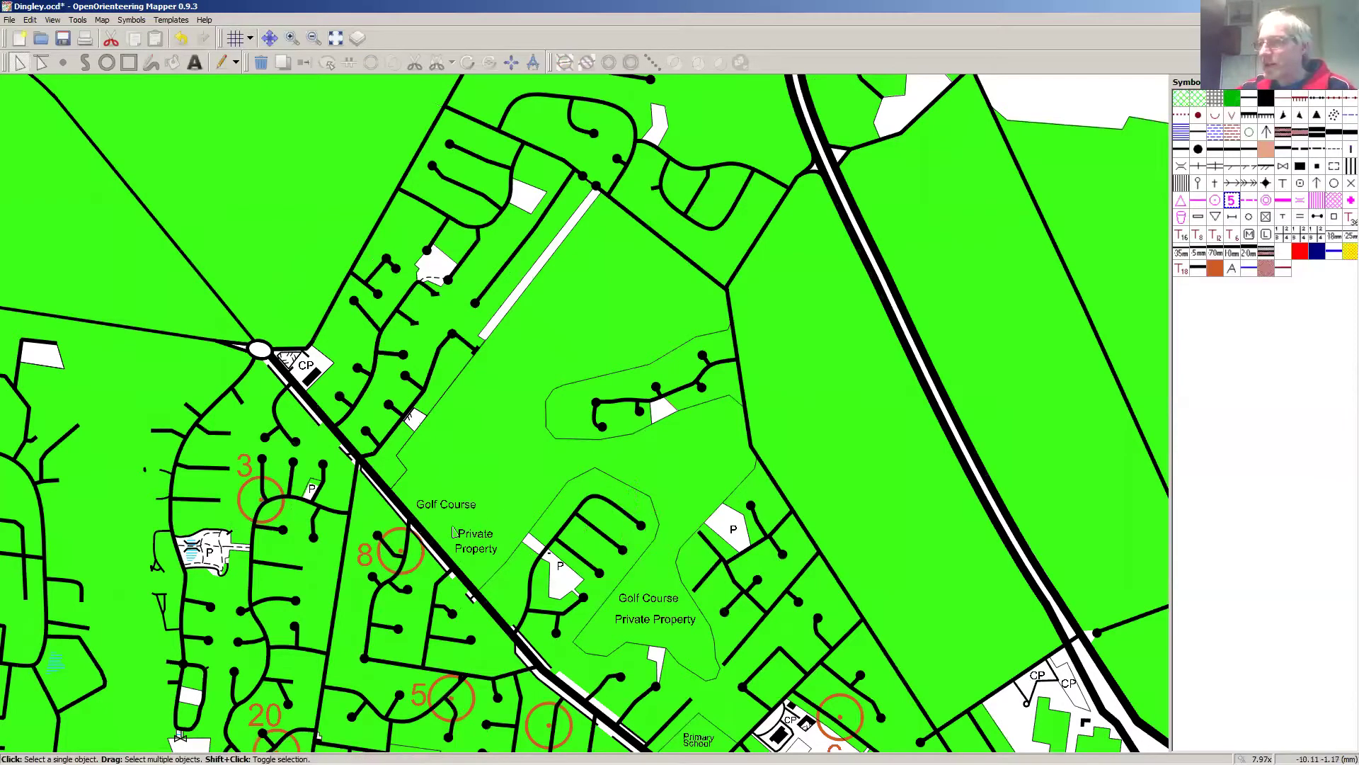
Step: Delete control 3's number and circle in the streets southwest of the main diagonal road
left_click(245, 474)
left_click(245, 473)
key("Delete")
left_click(258, 498)
key("Delete")
Step: Delete the circles and numbers of controls 8 and 5 below the main diagonal road
left_click(400, 553)
key("Delete")
left_click(456, 697)
key("Delete")
left_click(423, 697)
left_click(422, 698)
key("Delete")
left_click(364, 560)
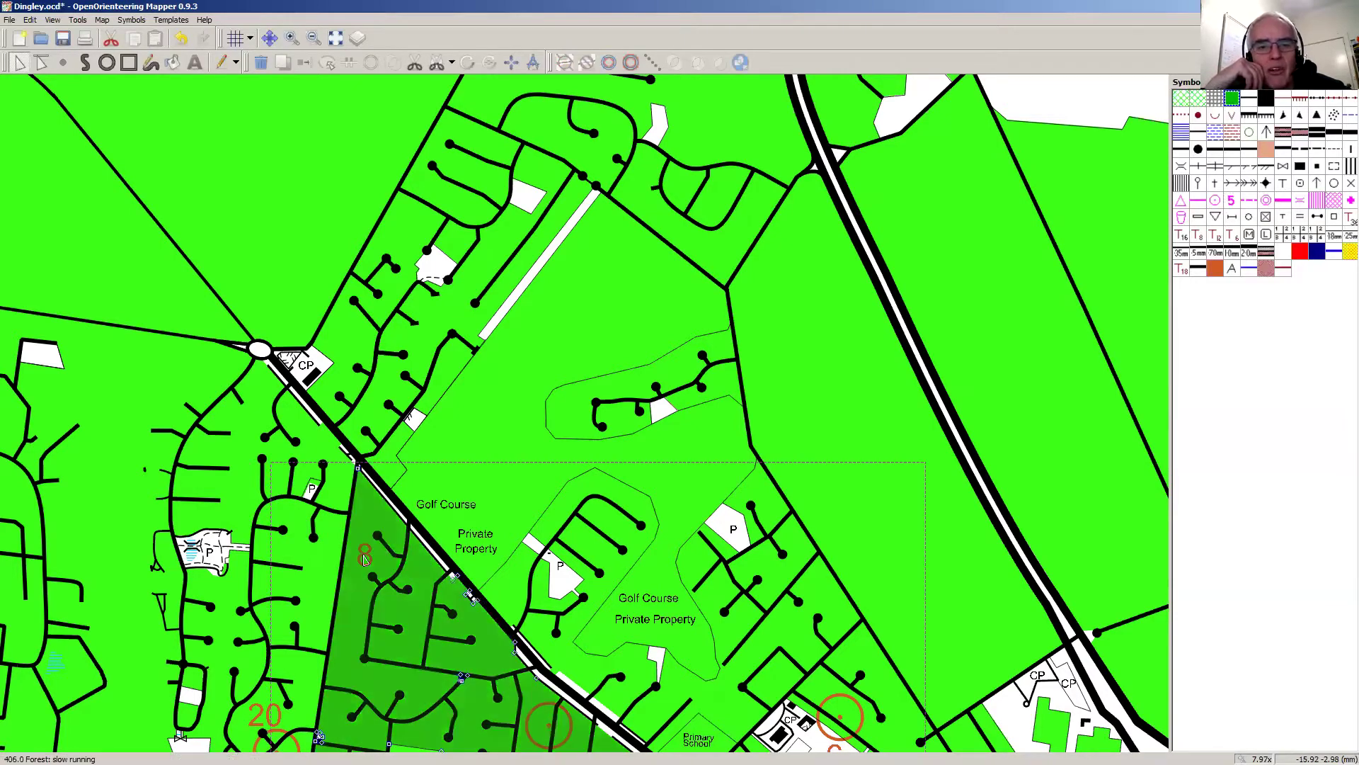
left_click(365, 559)
key("Delete")
Step: Delete control 20's number and circle southwest of the former control 8 location
left_click(255, 719)
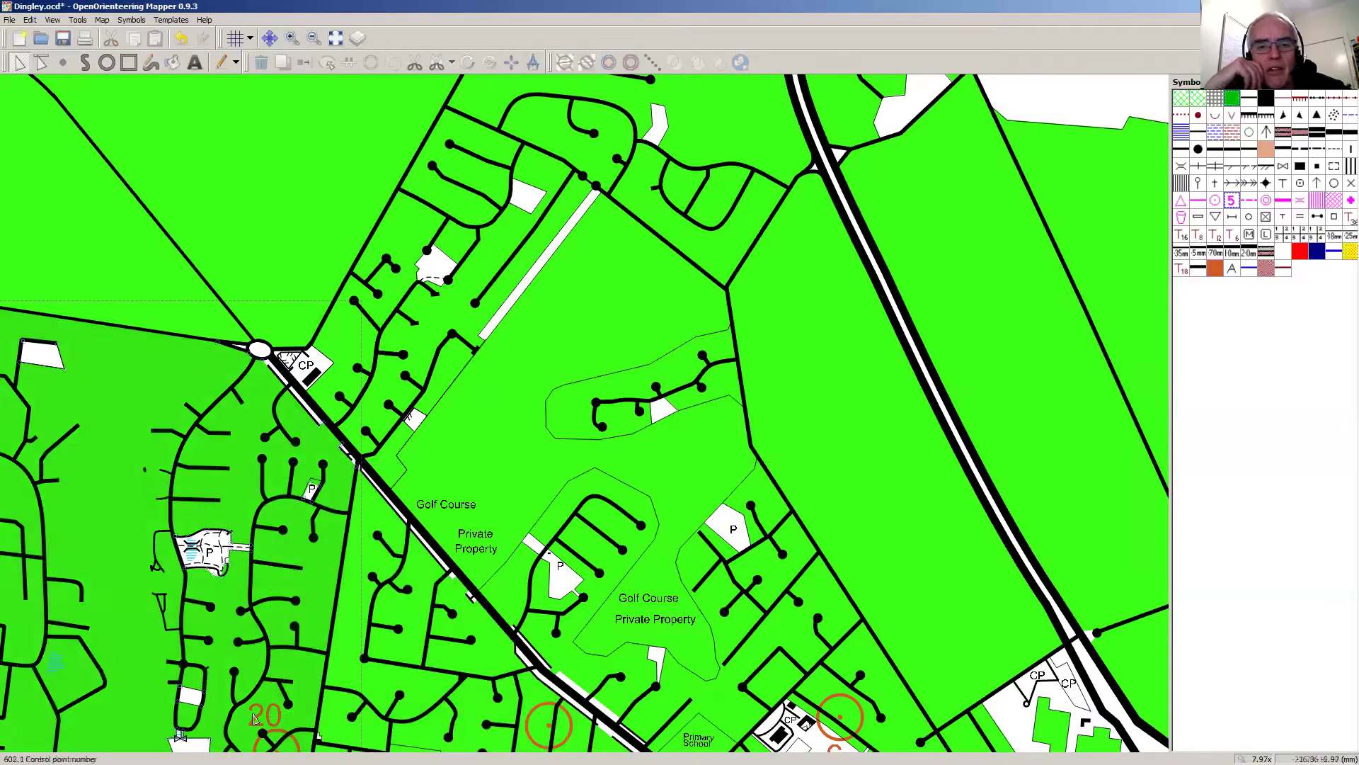
left_click(254, 717)
key("Delete")
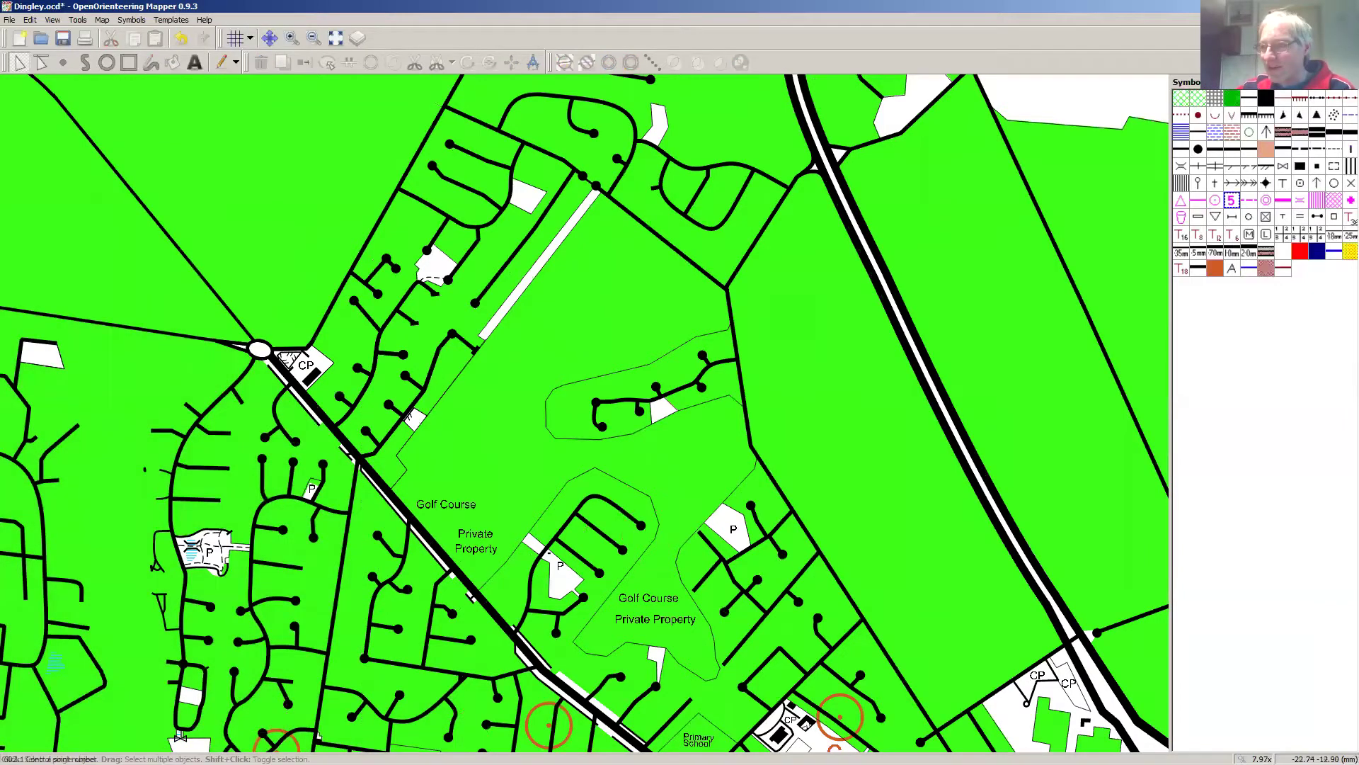
left_click(280, 741)
key("Delete")
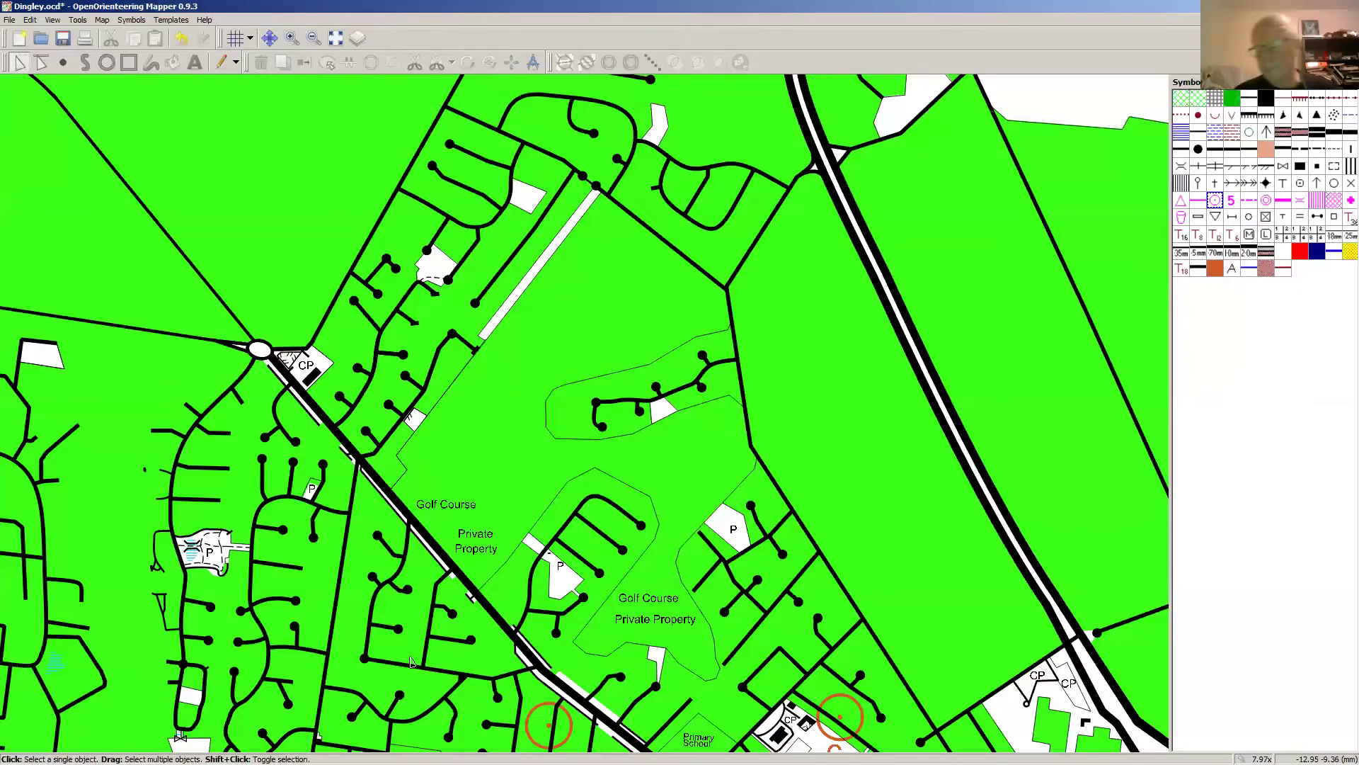
Step: Delete the start triangle over the black buildings beside the main diagonal road
scroll(410, 662, "down", 3)
scroll(771, 250, "down", 3)
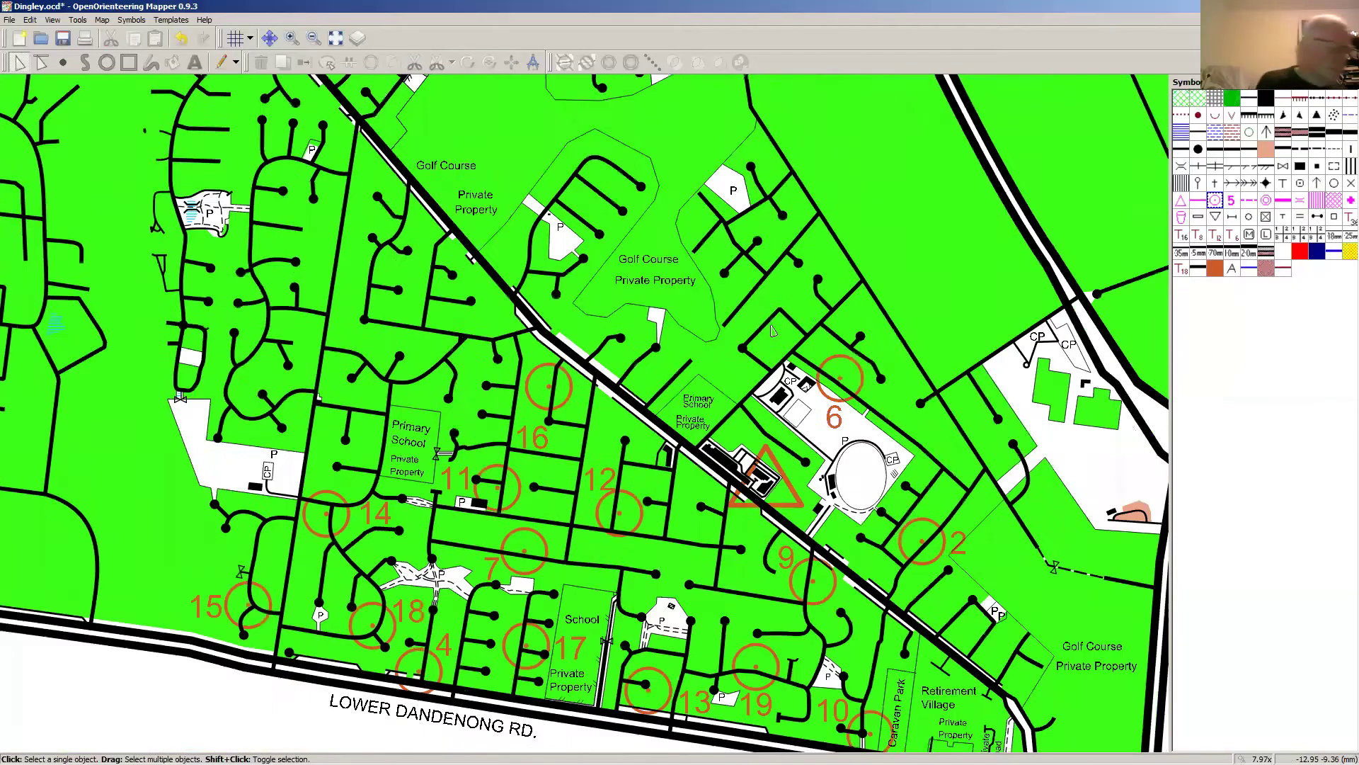
key("Down")
left_click(767, 318)
key("Delete")
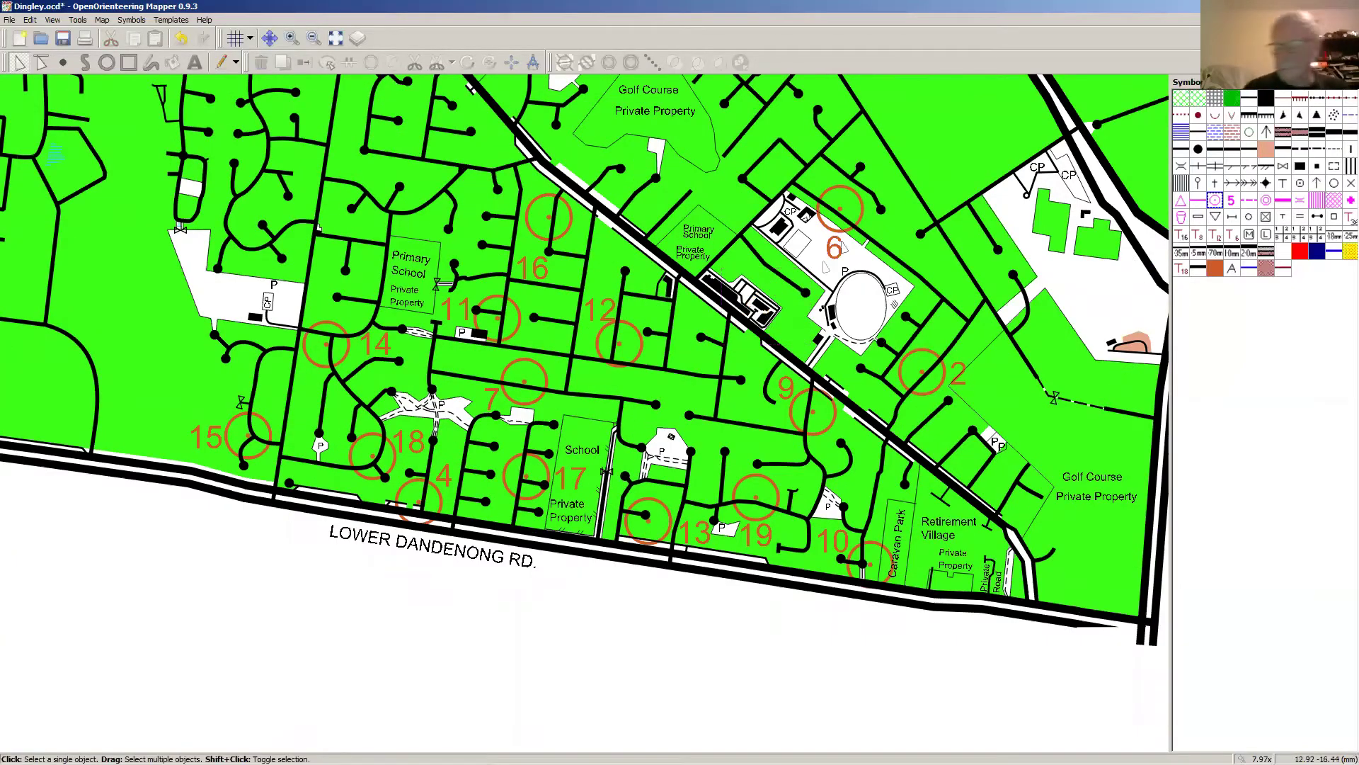
Step: Delete the circles and numbers of controls 6 and 2 northeast of the main diagonal road
left_click(848, 210)
key("Delete")
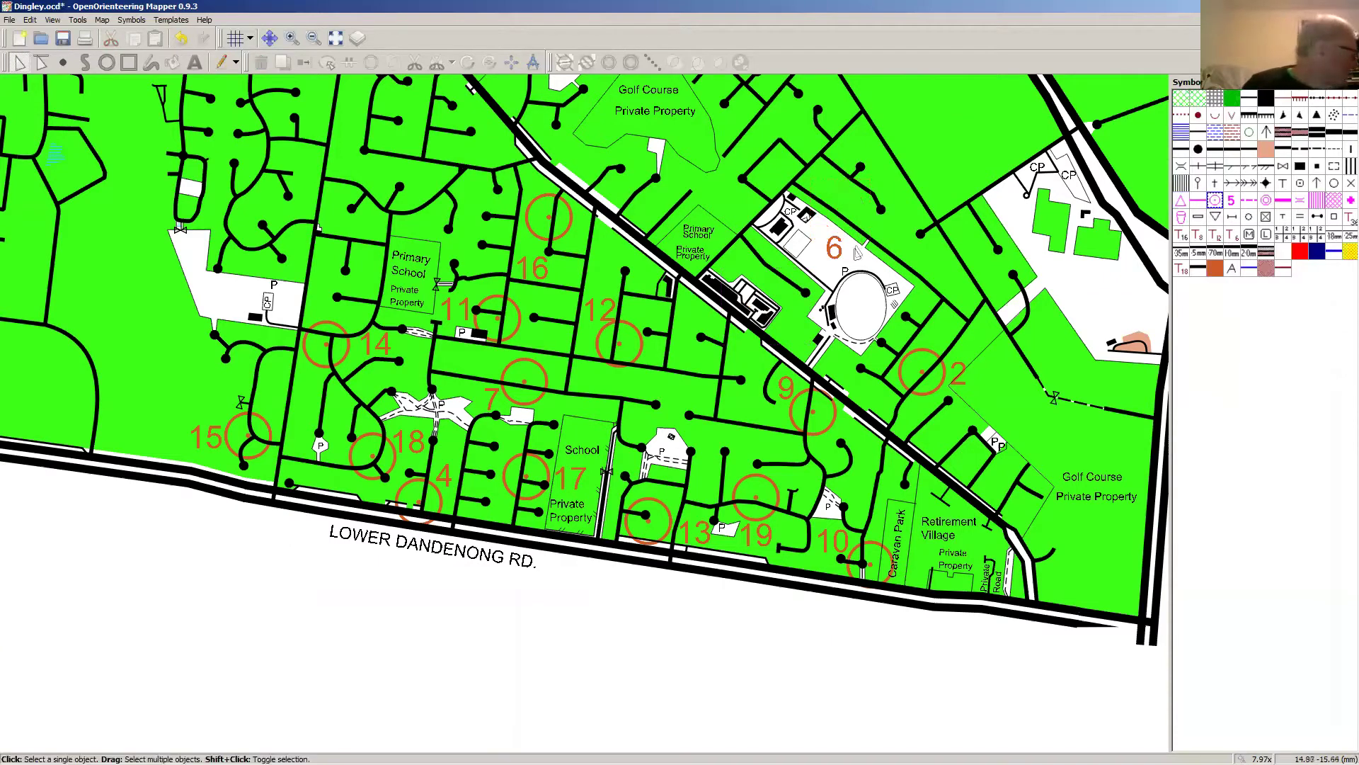
left_click(837, 252)
key("Delete")
left_click(926, 374)
key("Delete")
left_click(957, 378)
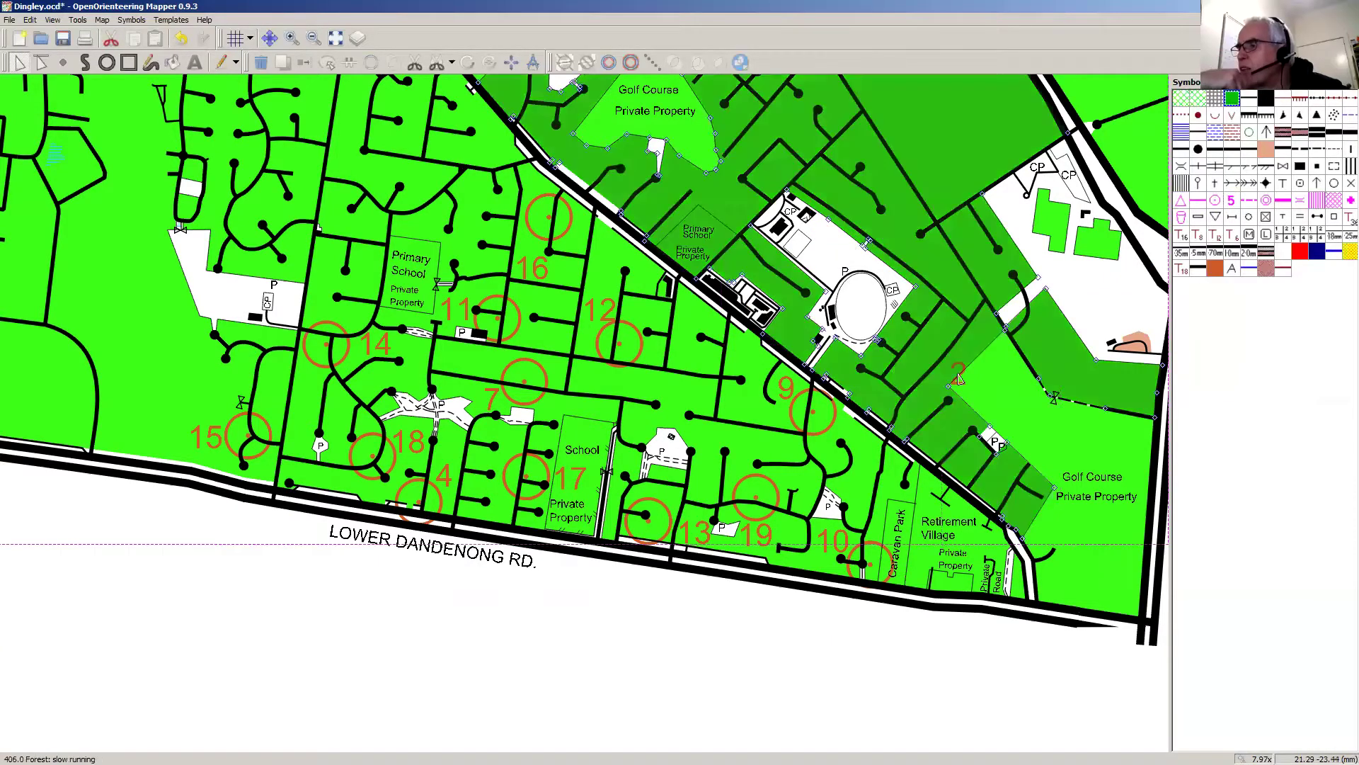
key("Delete")
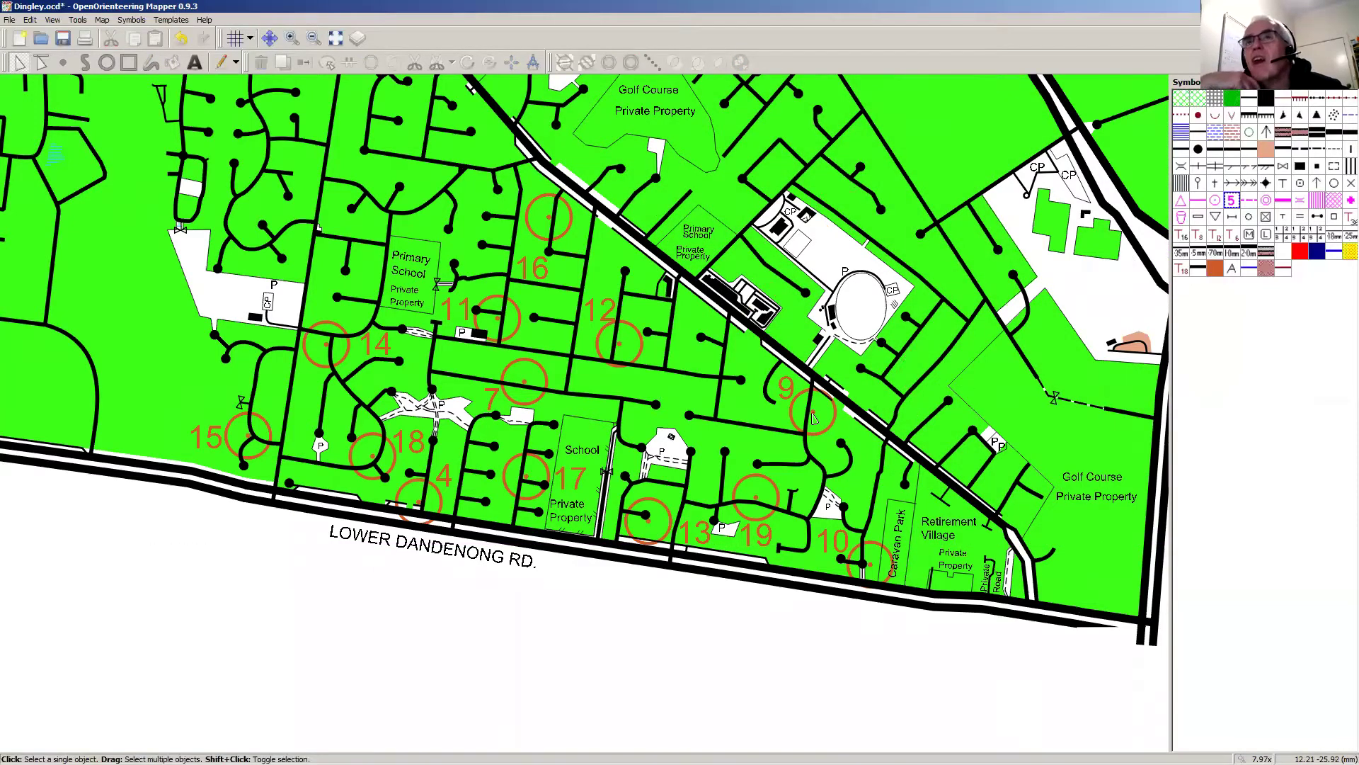
Step: Delete the circles and numbers of controls 9 and 12 southwest of the main diagonal road
left_click(812, 418)
key("Delete")
left_click(788, 397)
key("Delete")
left_click(620, 352)
key("Delete")
left_click(605, 320)
left_click(605, 320)
key("Delete")
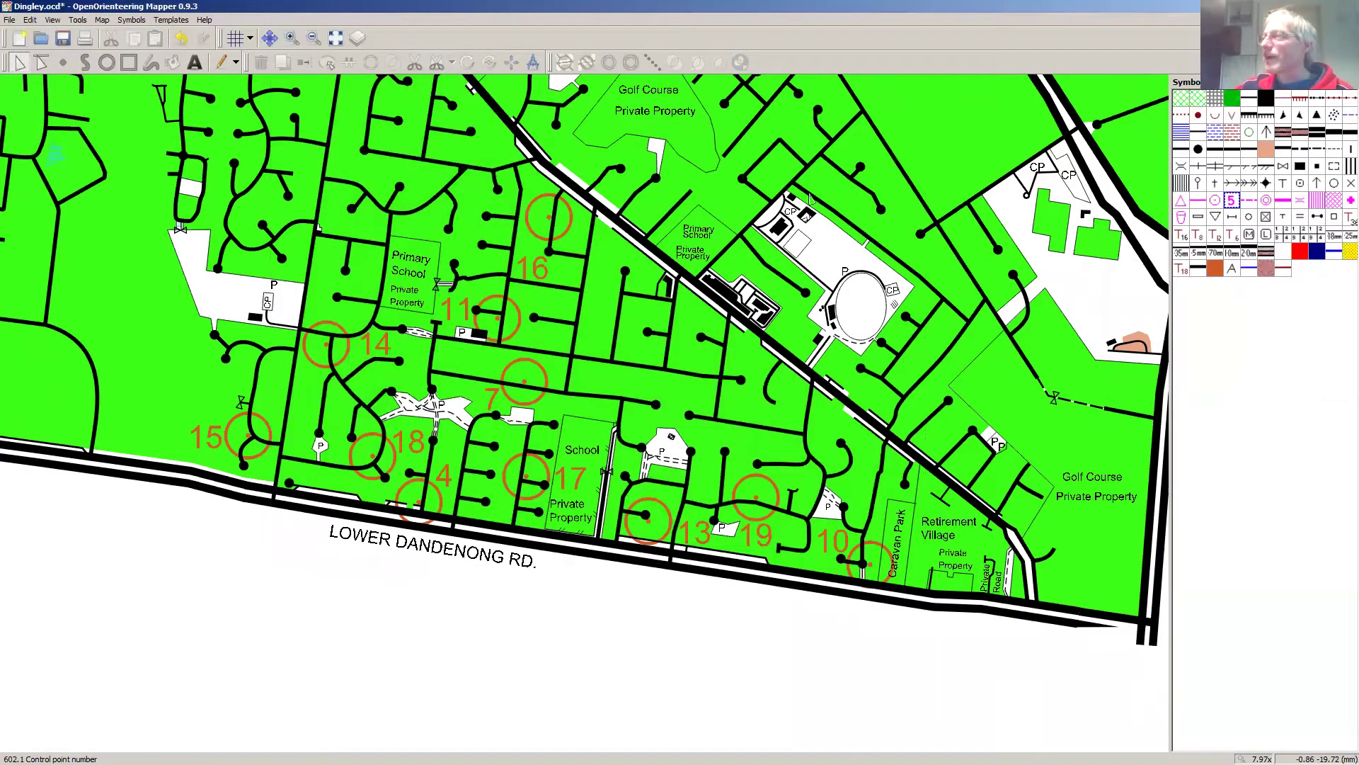
Step: Select all objects that use the control circle symbol and delete them from the map together
left_click(551, 221)
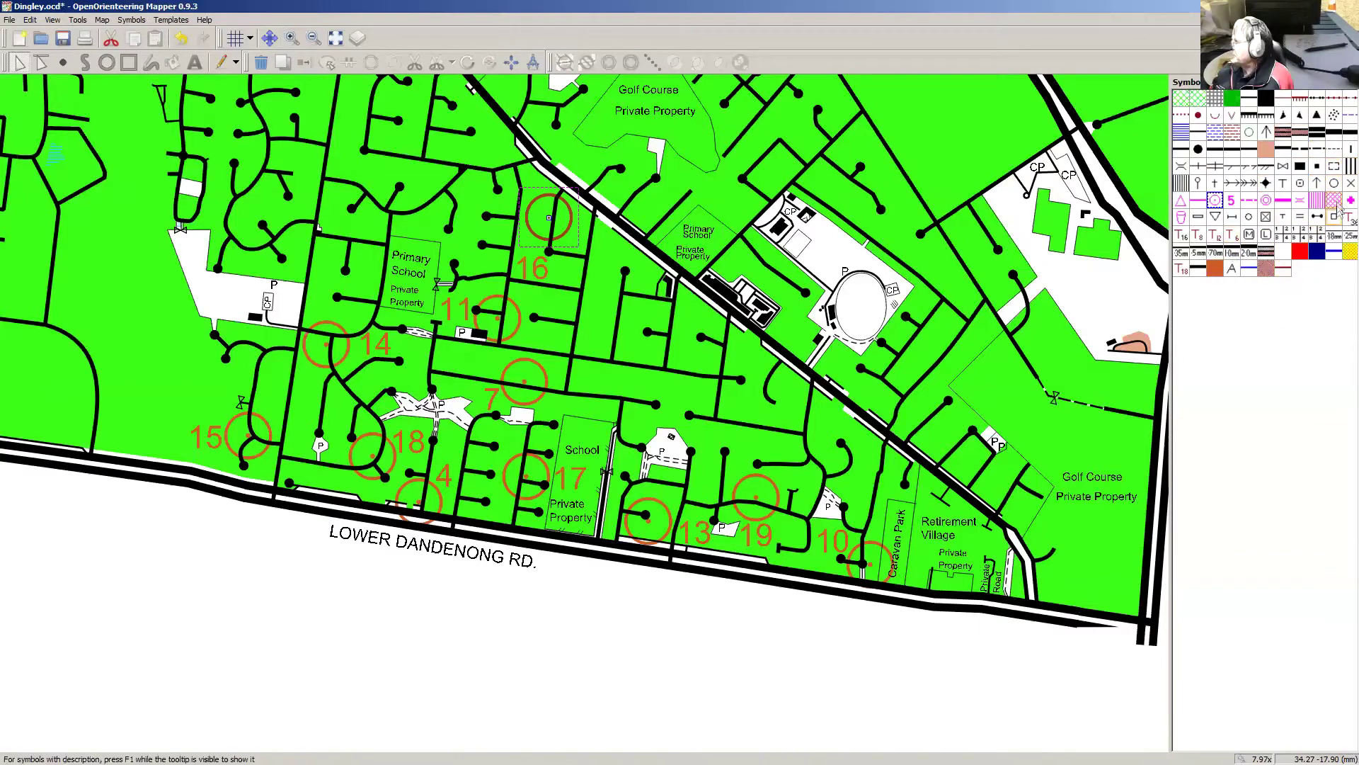
right_click(1214, 201)
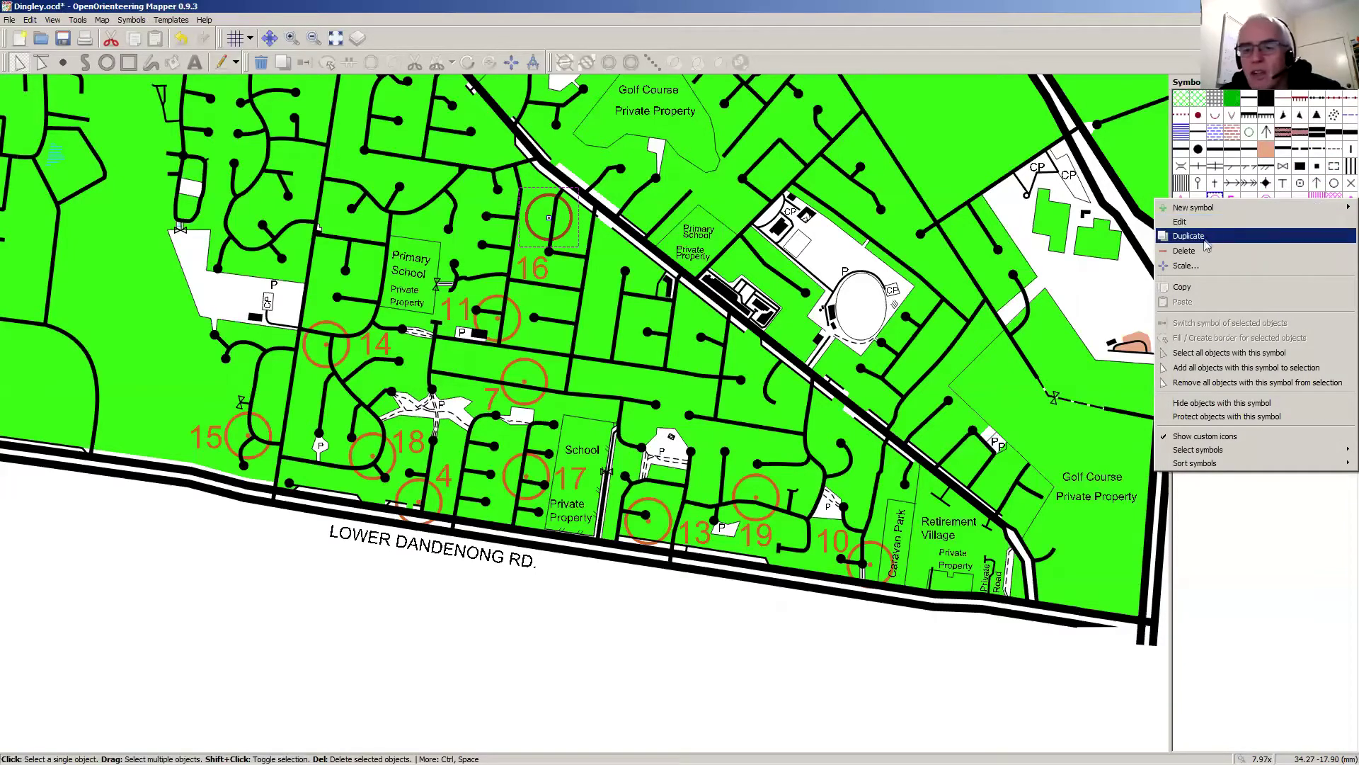
left_click(1208, 352)
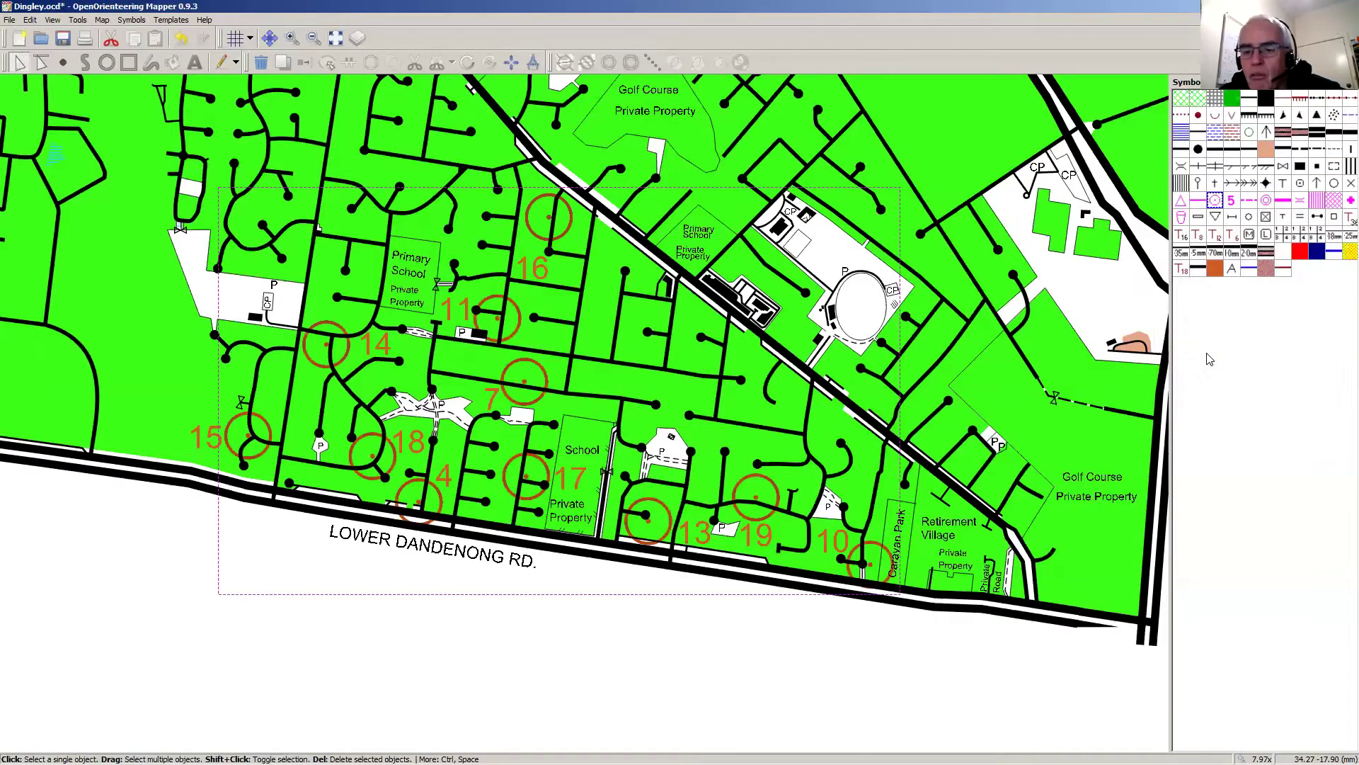
key("Delete")
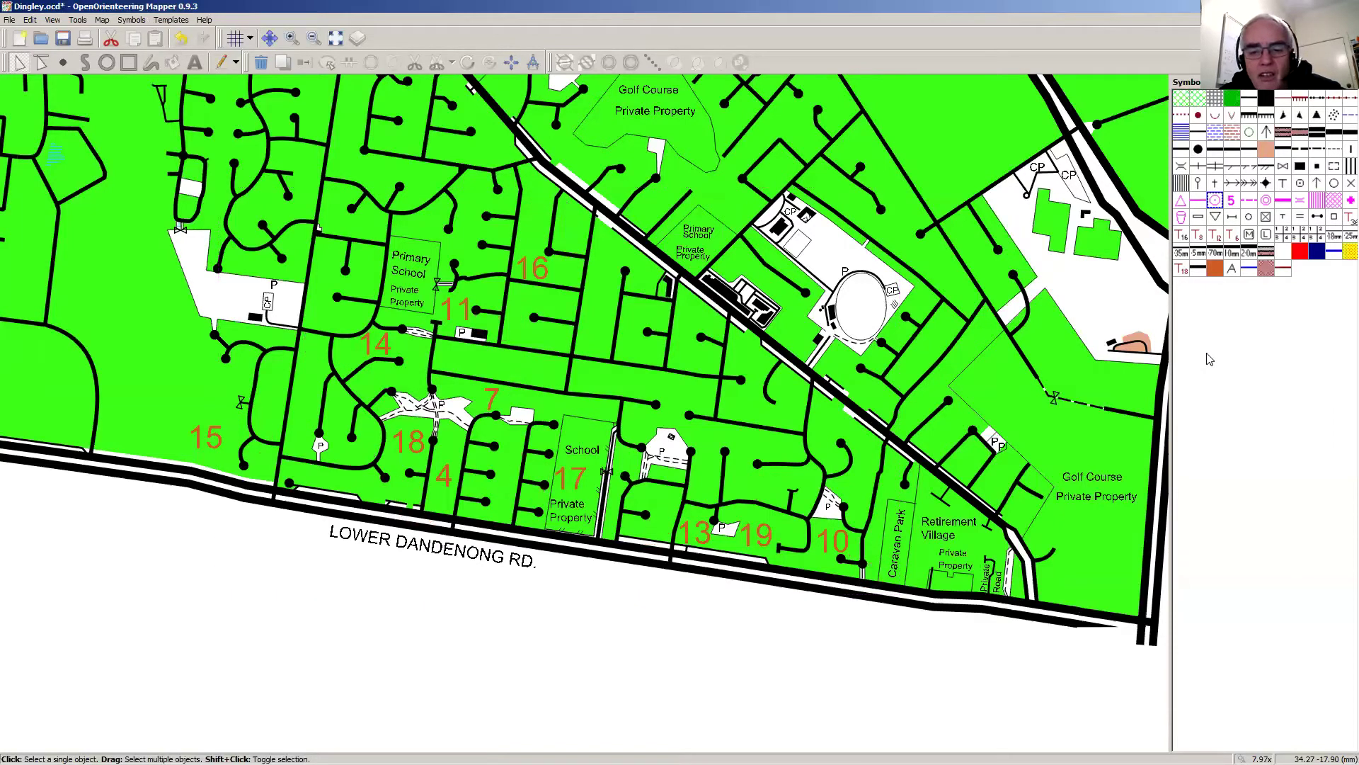
Step: Select all objects that use the control point number symbol and delete them together
left_click(534, 274)
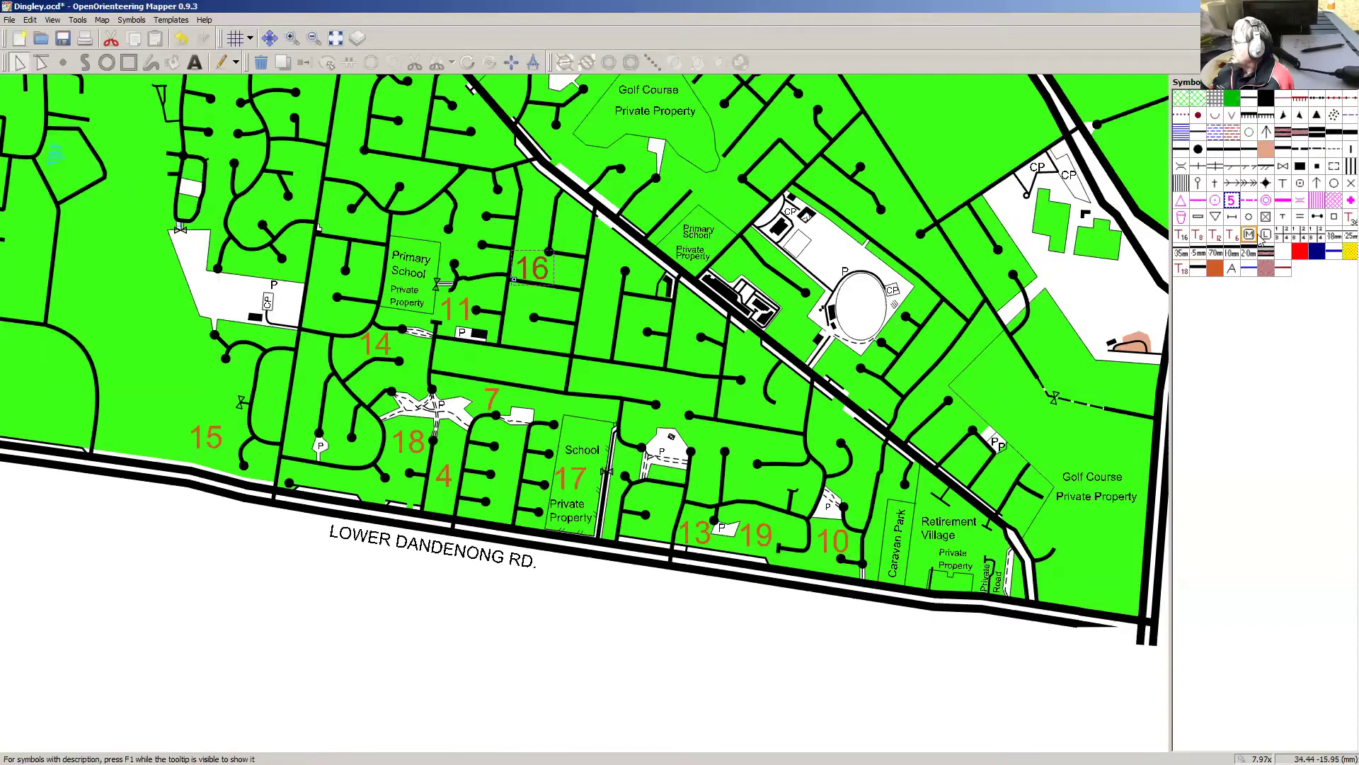
right_click(1232, 203)
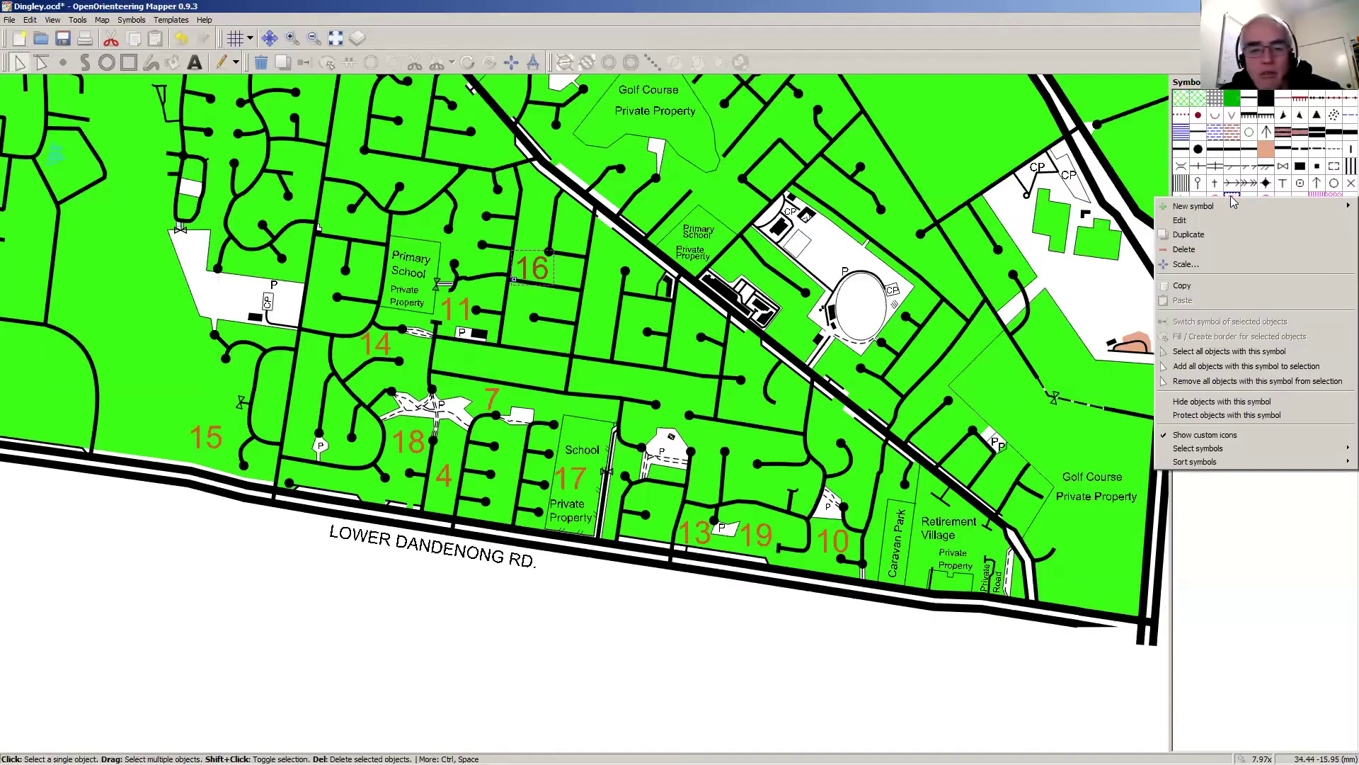
left_click(1223, 352)
key("Delete")
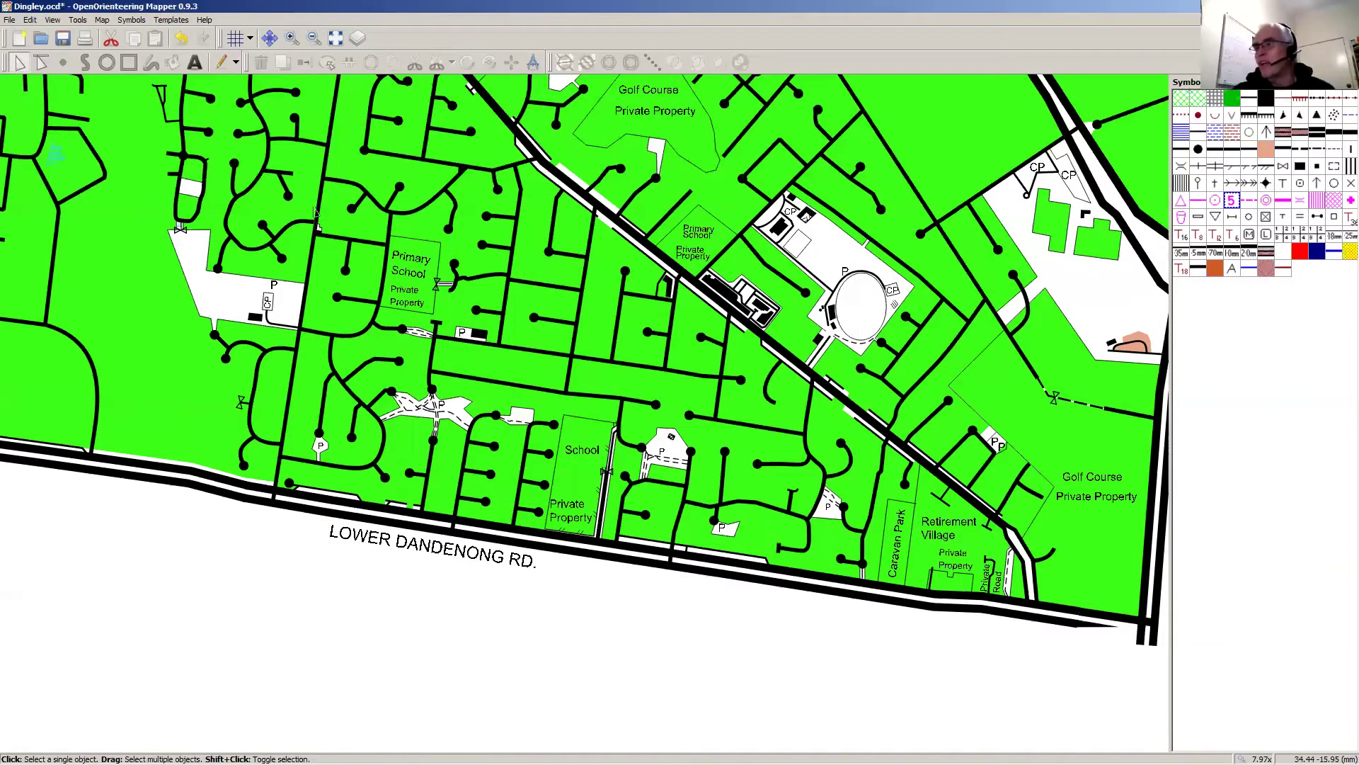
Step: Examine the whole map, from Lower Dandenong Rd. to the northern boundary road, for leftover event markings and its orientation
left_click(314, 37)
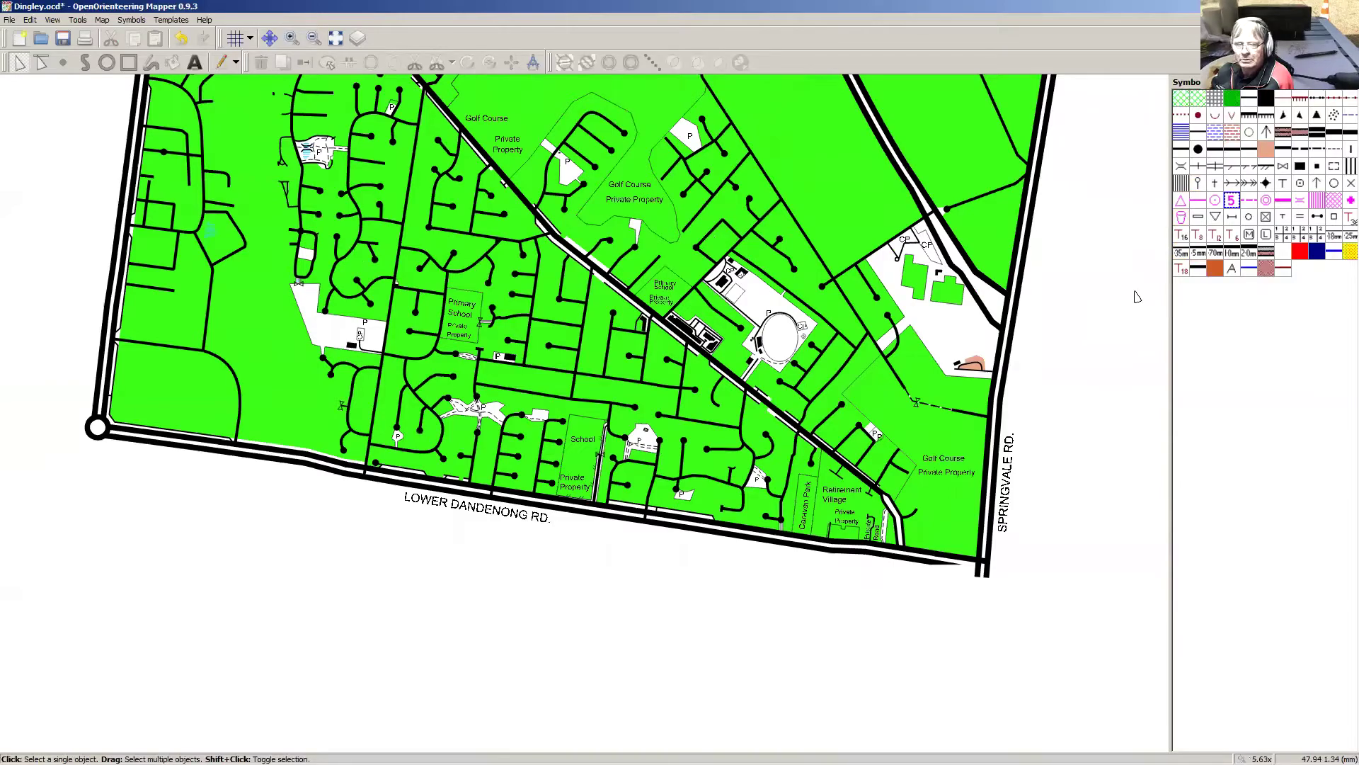
scroll(1135, 296, "up", 3)
key("Up")
key("Up")
key("Up")
key("Up")
key("Down")
key("Down")
key("Down")
key("Down")
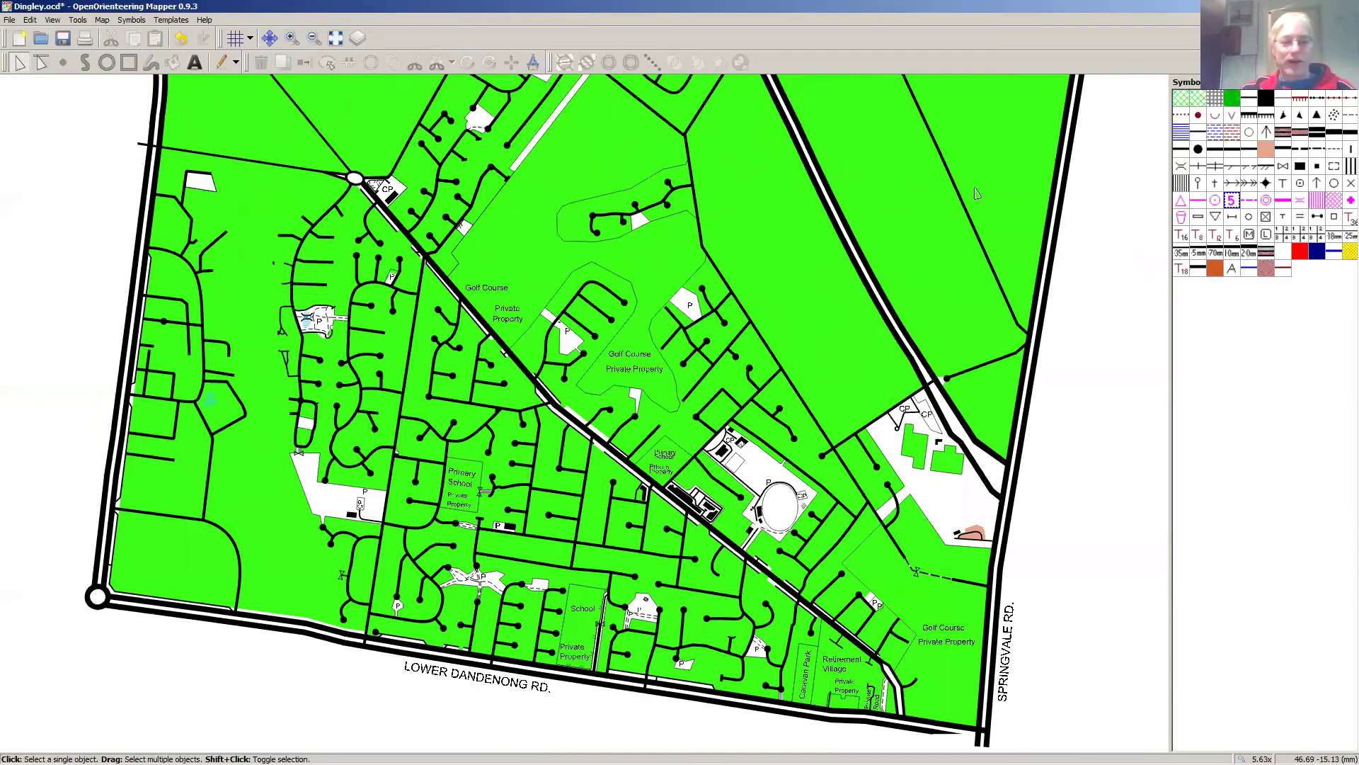
left_click(314, 39)
left_click(314, 40)
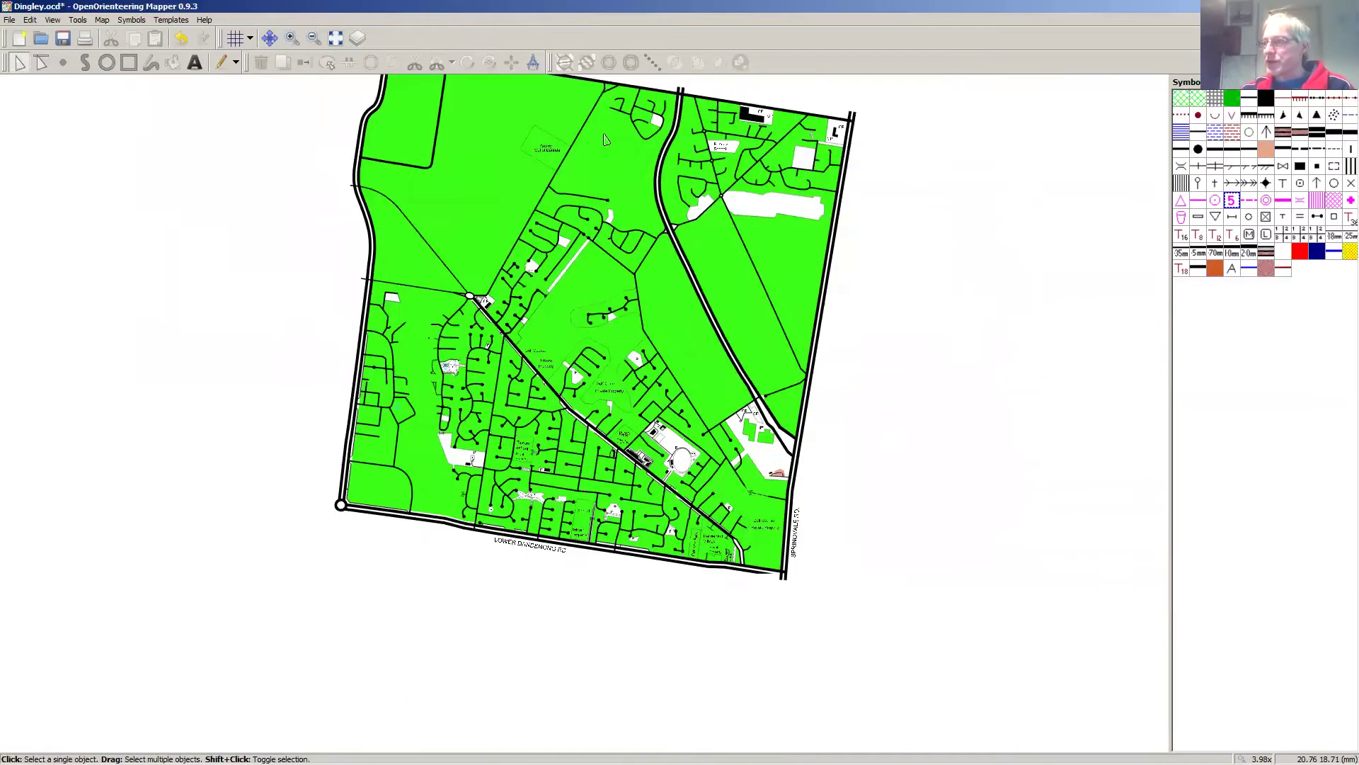
key("Up")
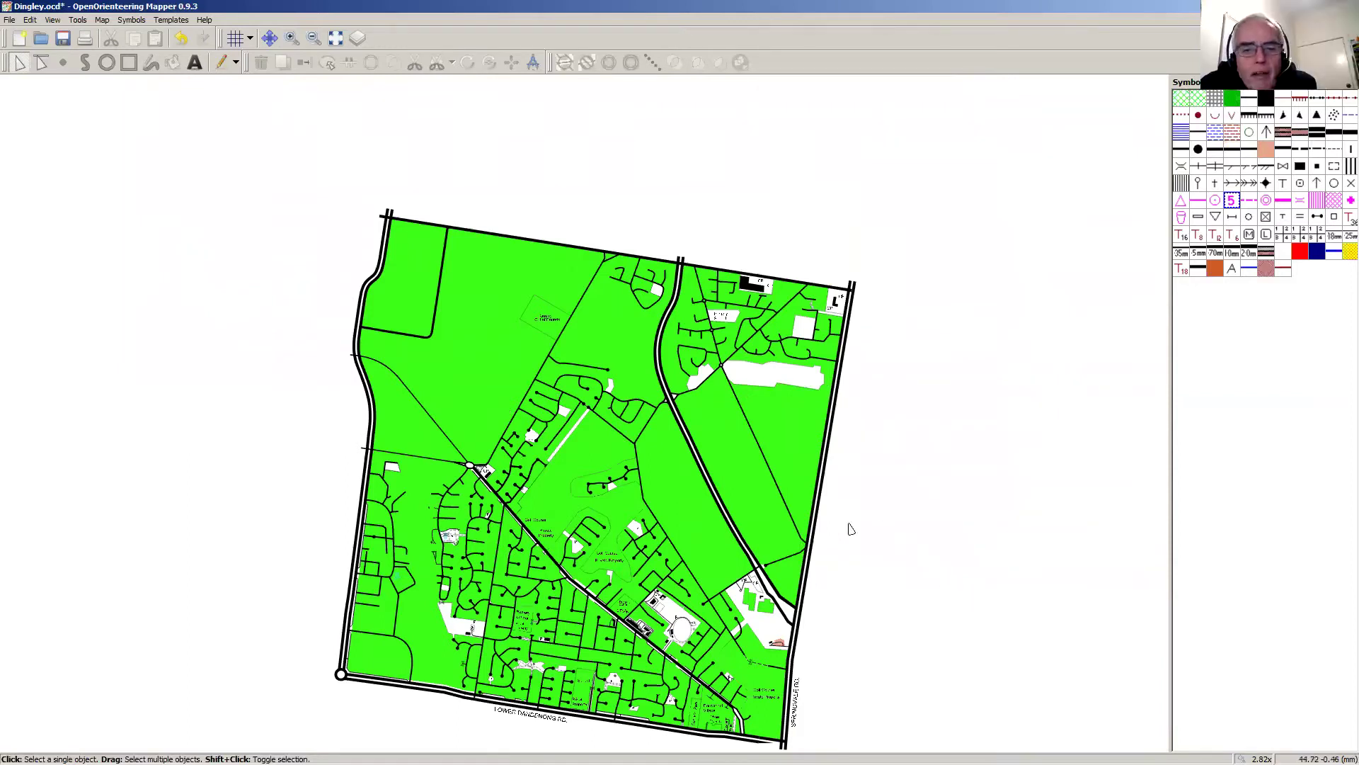
left_click(269, 37)
left_click_drag(925, 477, 925, 397)
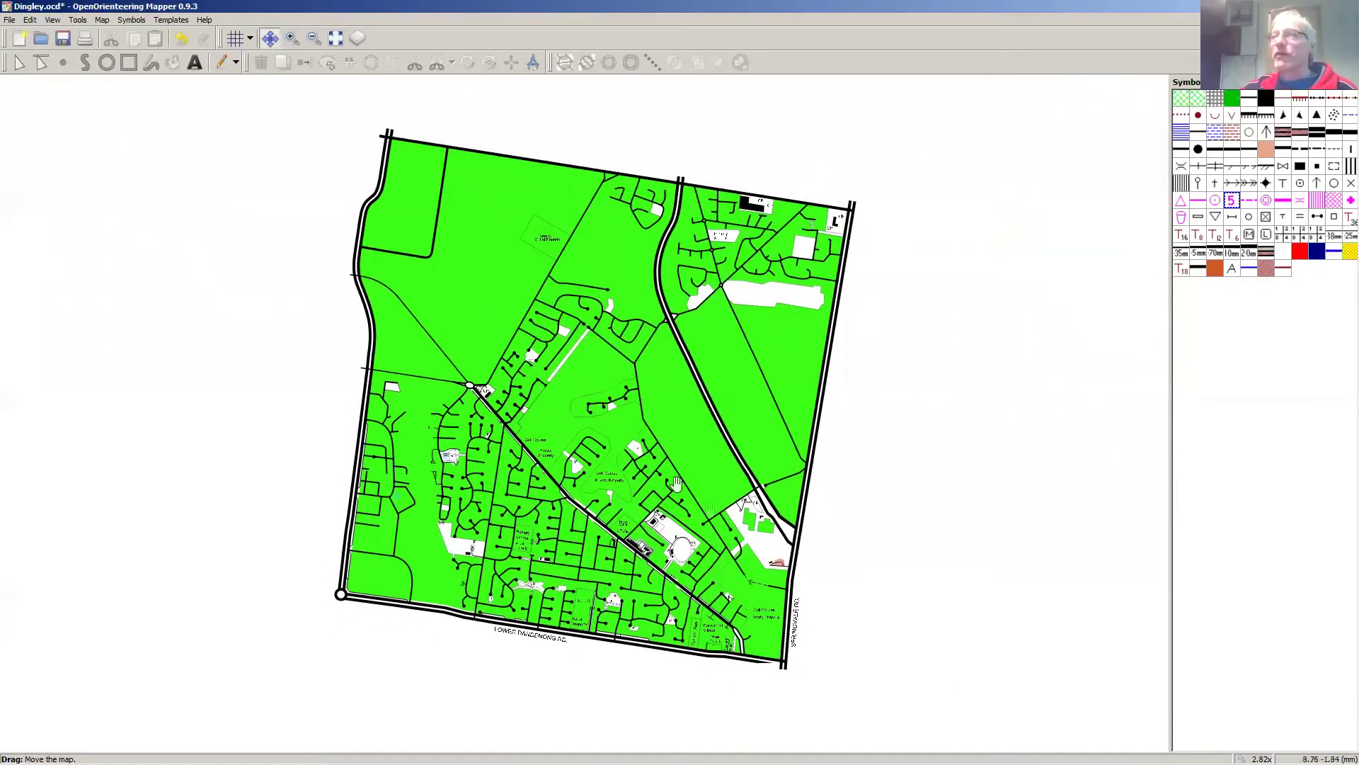
Step: Select the entire map and try to rotate it about the map coordinate system origin
left_click(19, 62)
left_click_drag(223, 87, 970, 719)
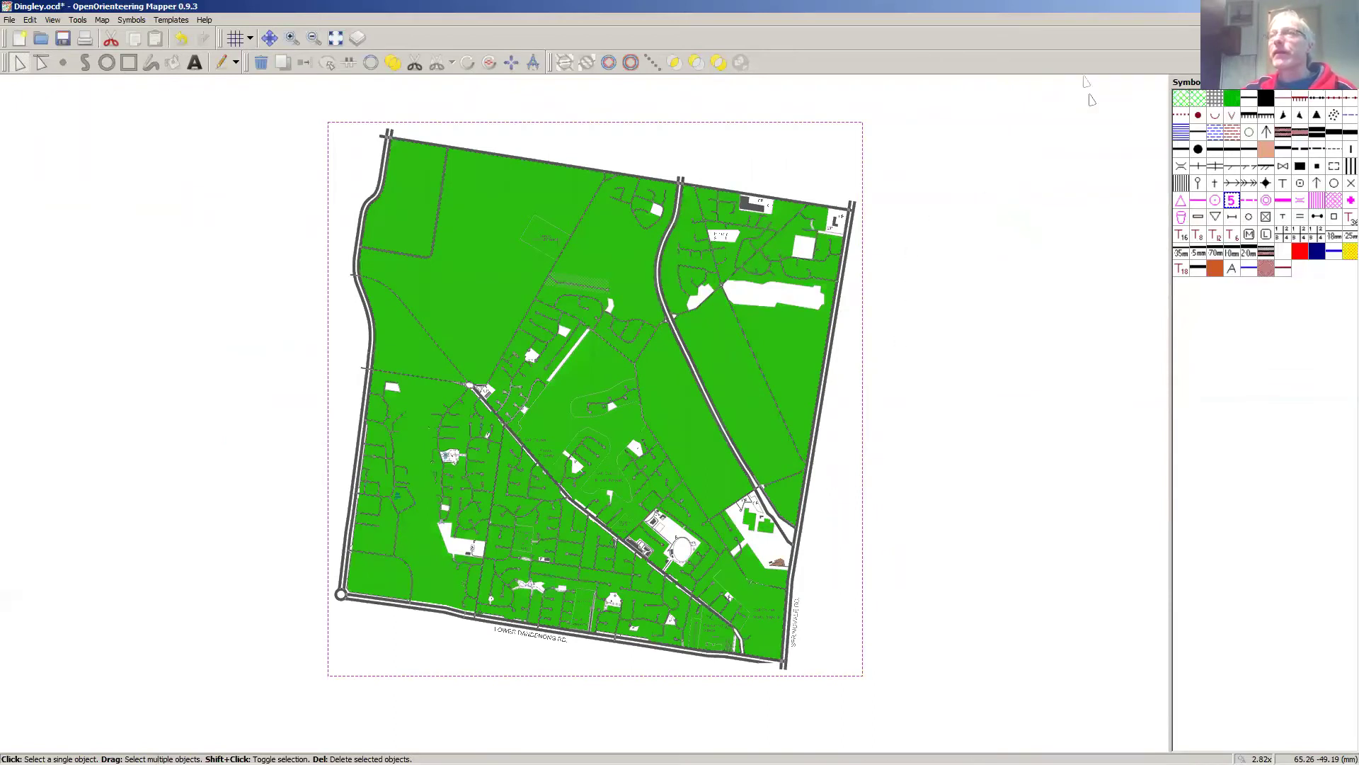
left_click(102, 20)
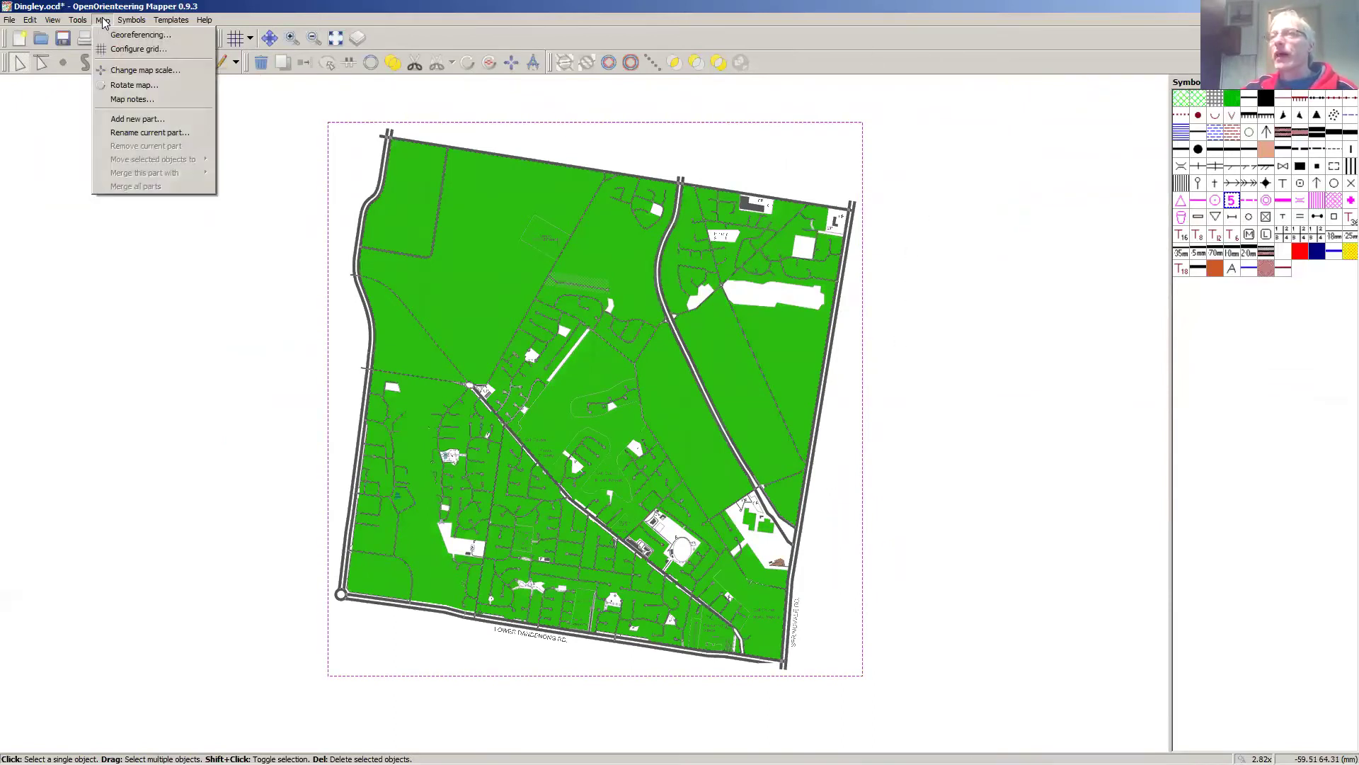
left_click(124, 85)
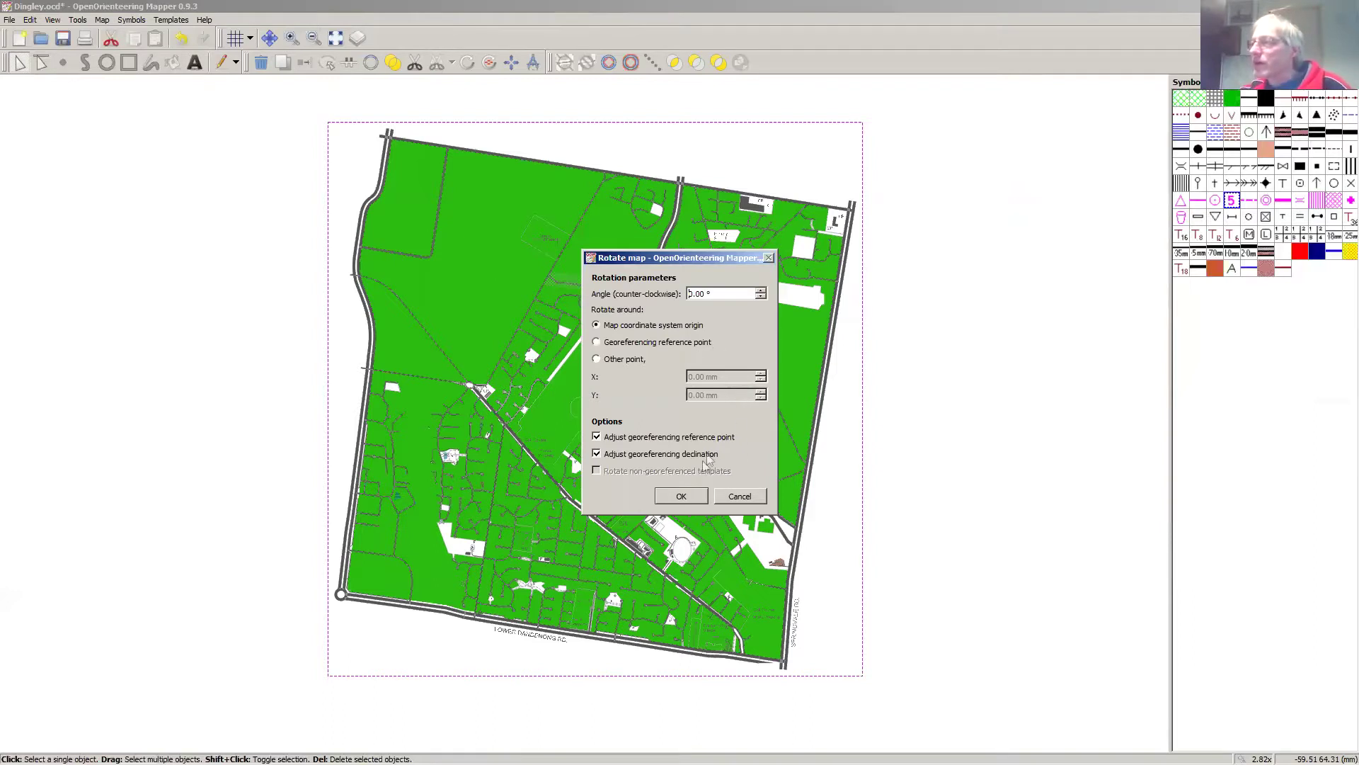
left_click(680, 498)
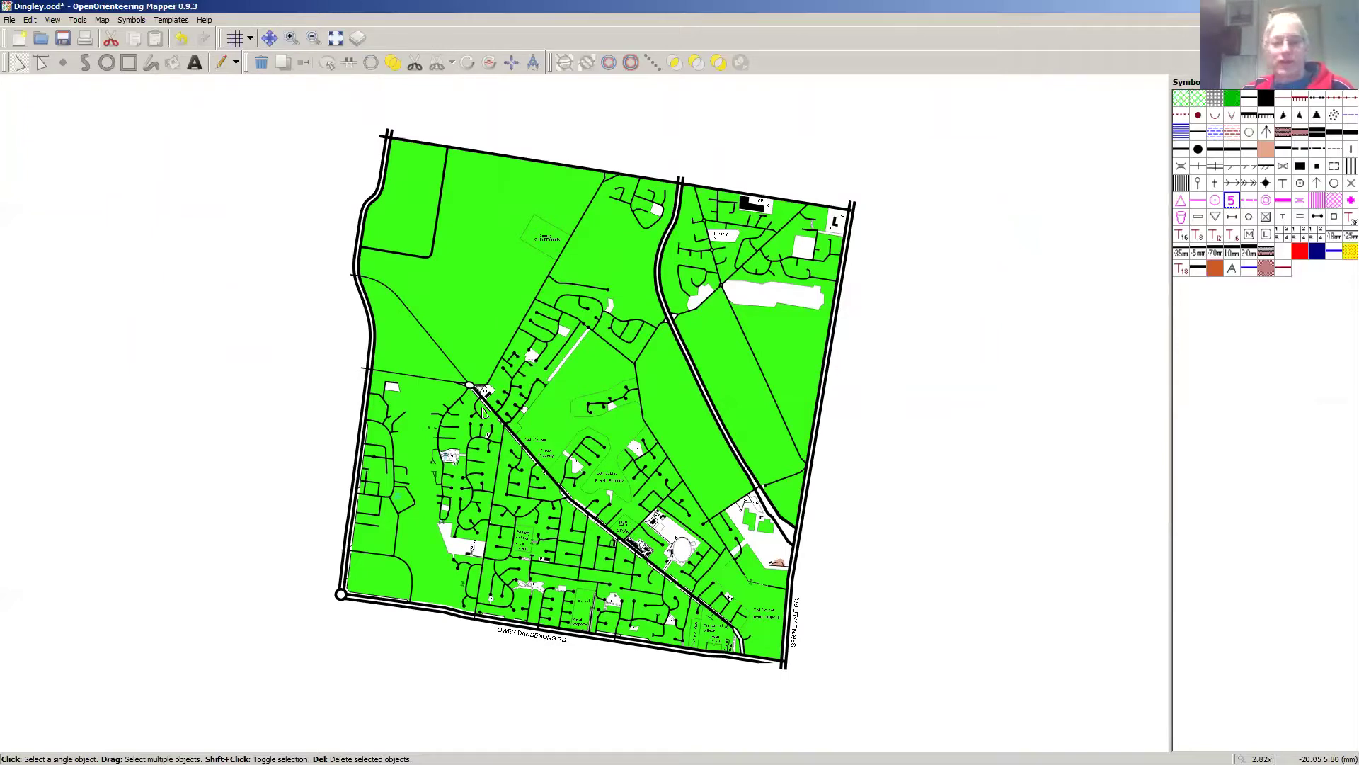
Step: Select all map objects and rotate the map 3° counter-clockwise about the map coordinate system origin
left_click_drag(191, 93, 959, 722)
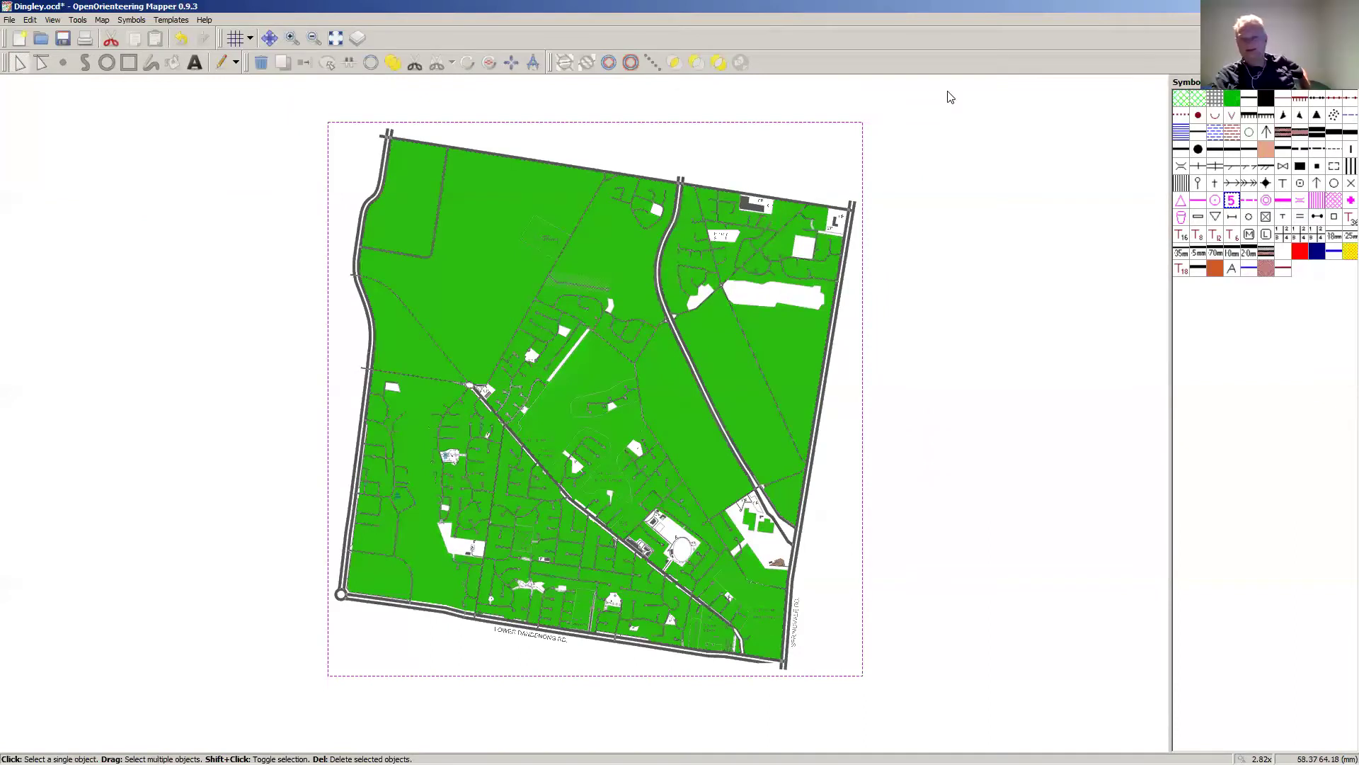
left_click(102, 20)
left_click(117, 88)
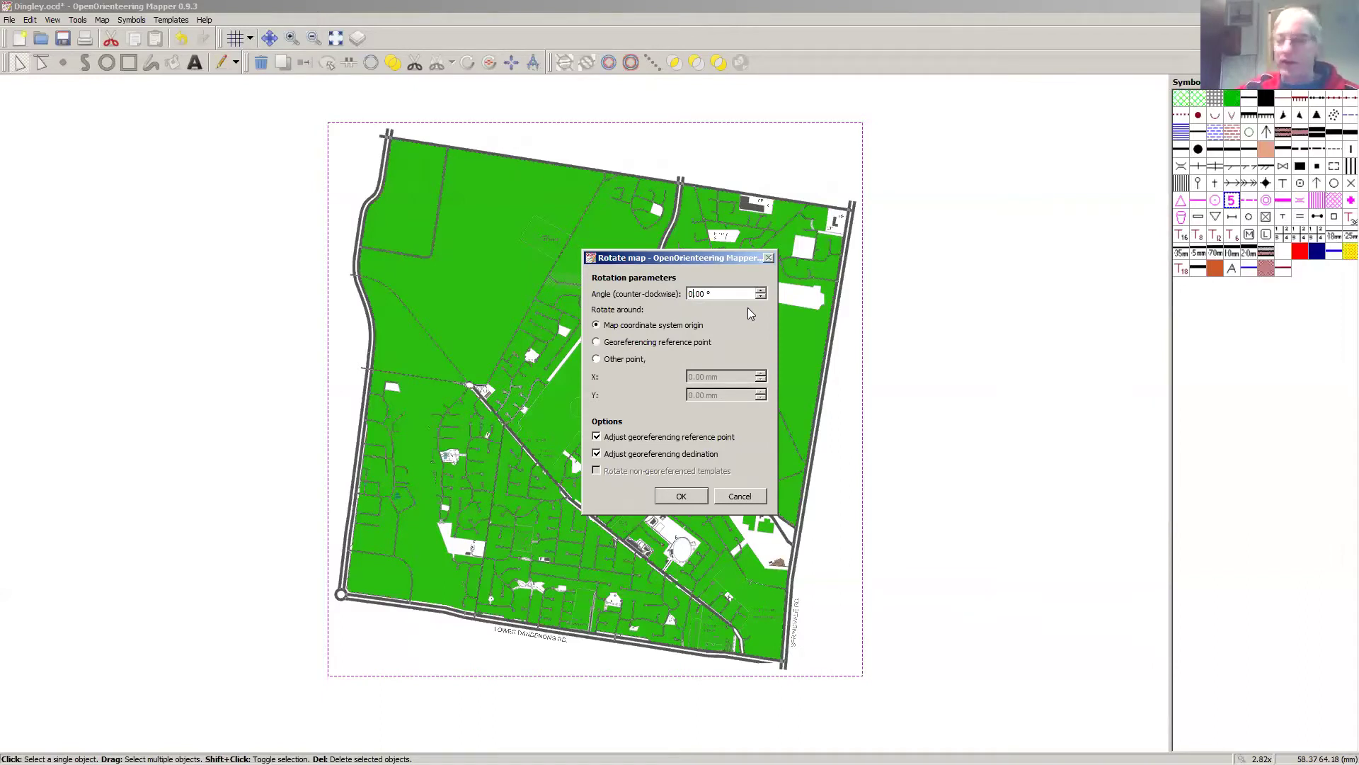
key("BackSpace")
type("3")
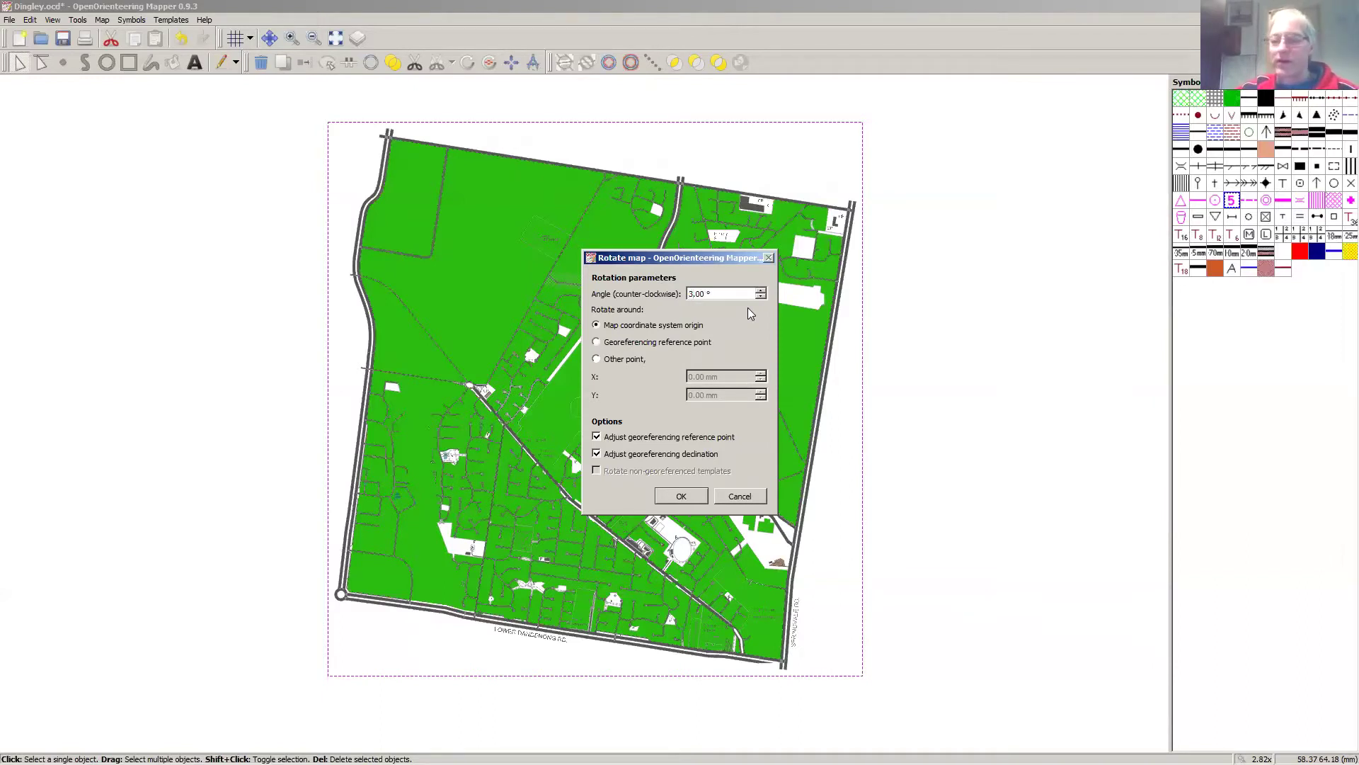
left_click(681, 496)
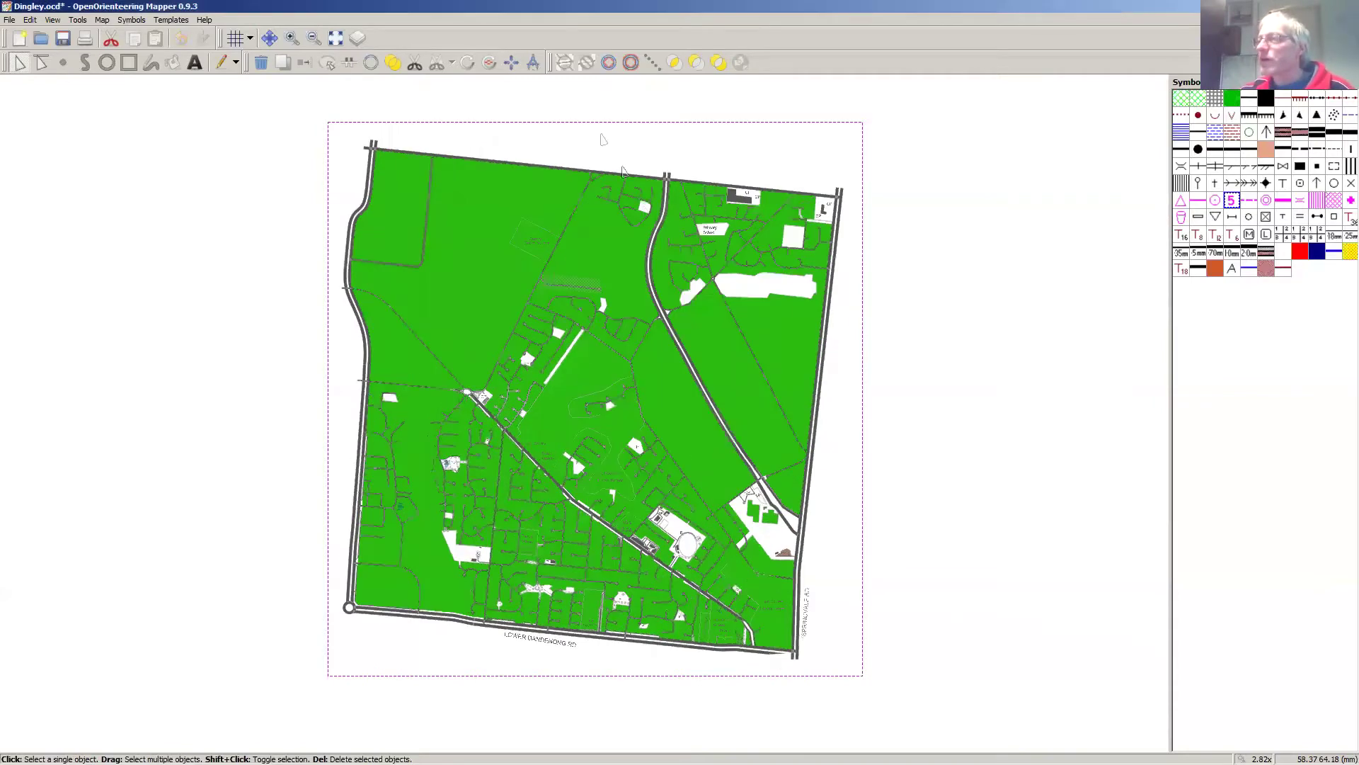
Step: Rotate the map further counter-clockwise about its coordinate origin to bring the northern boundary road closer to horizontal
left_click(102, 21)
left_click(118, 85)
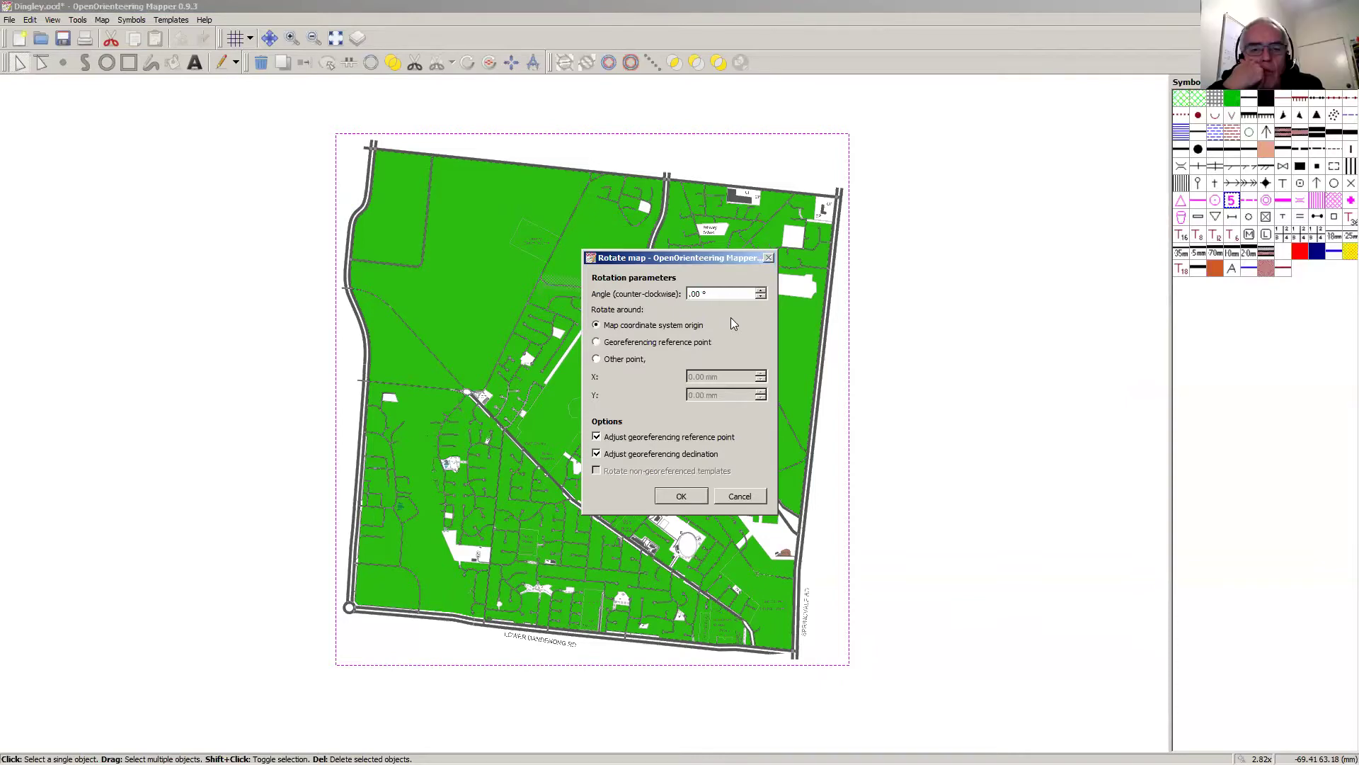
left_click(672, 501)
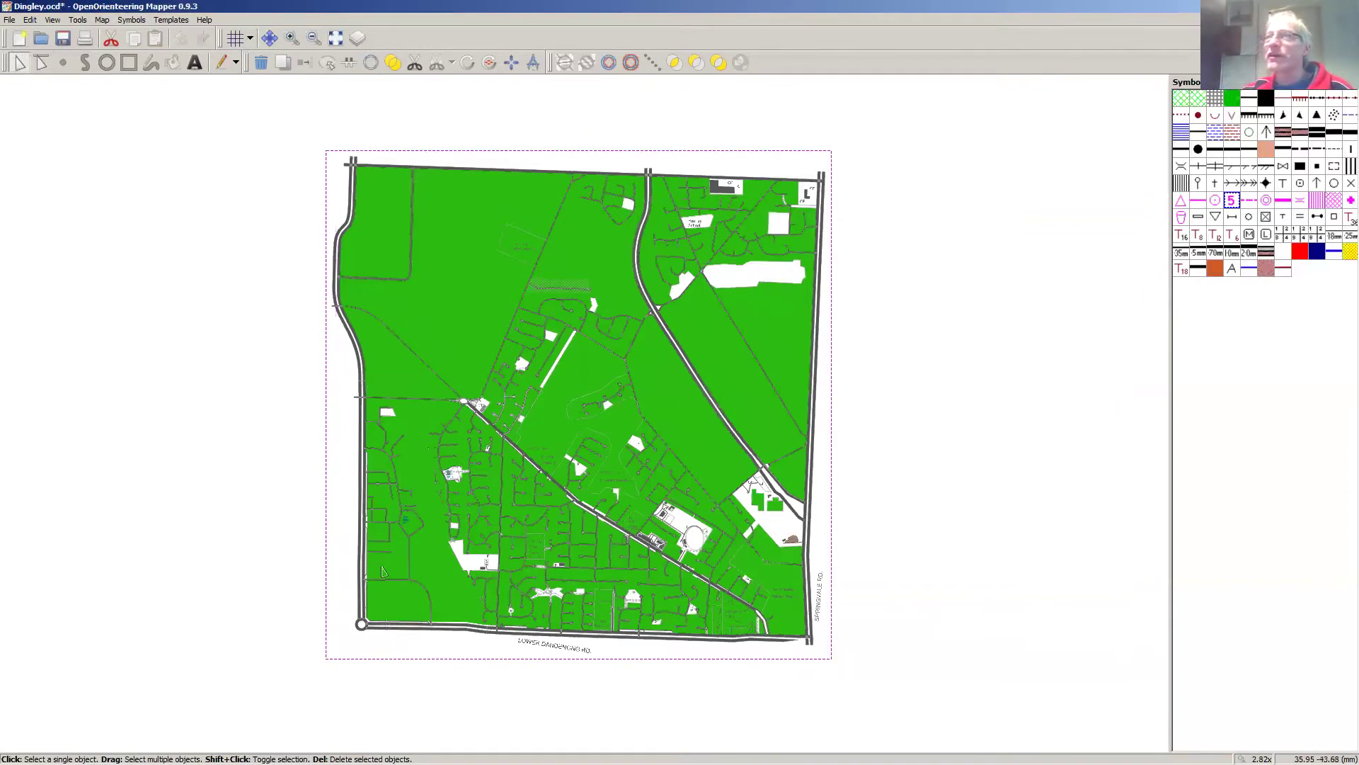
Step: Rotate the map another 1° counter-clockwise about the map coordinate system origin
left_click(102, 20)
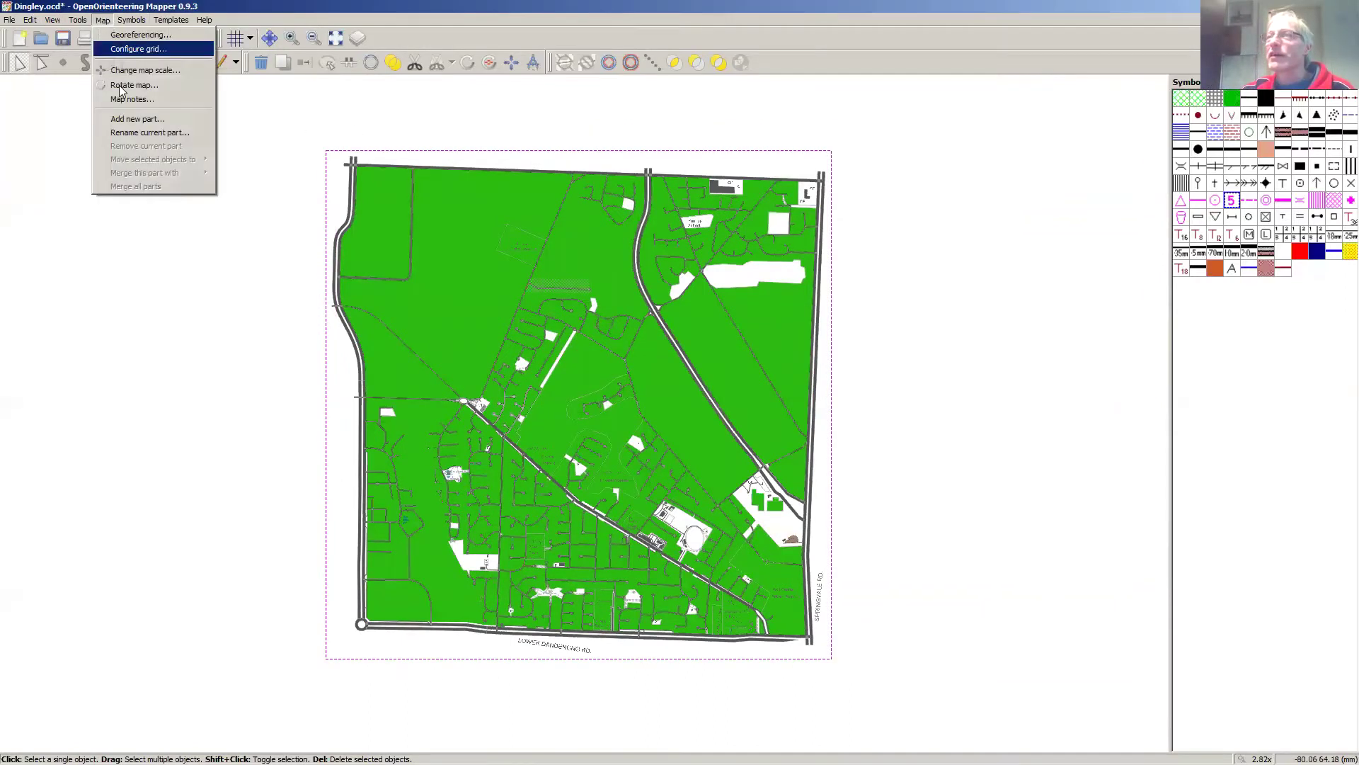
left_click(122, 86)
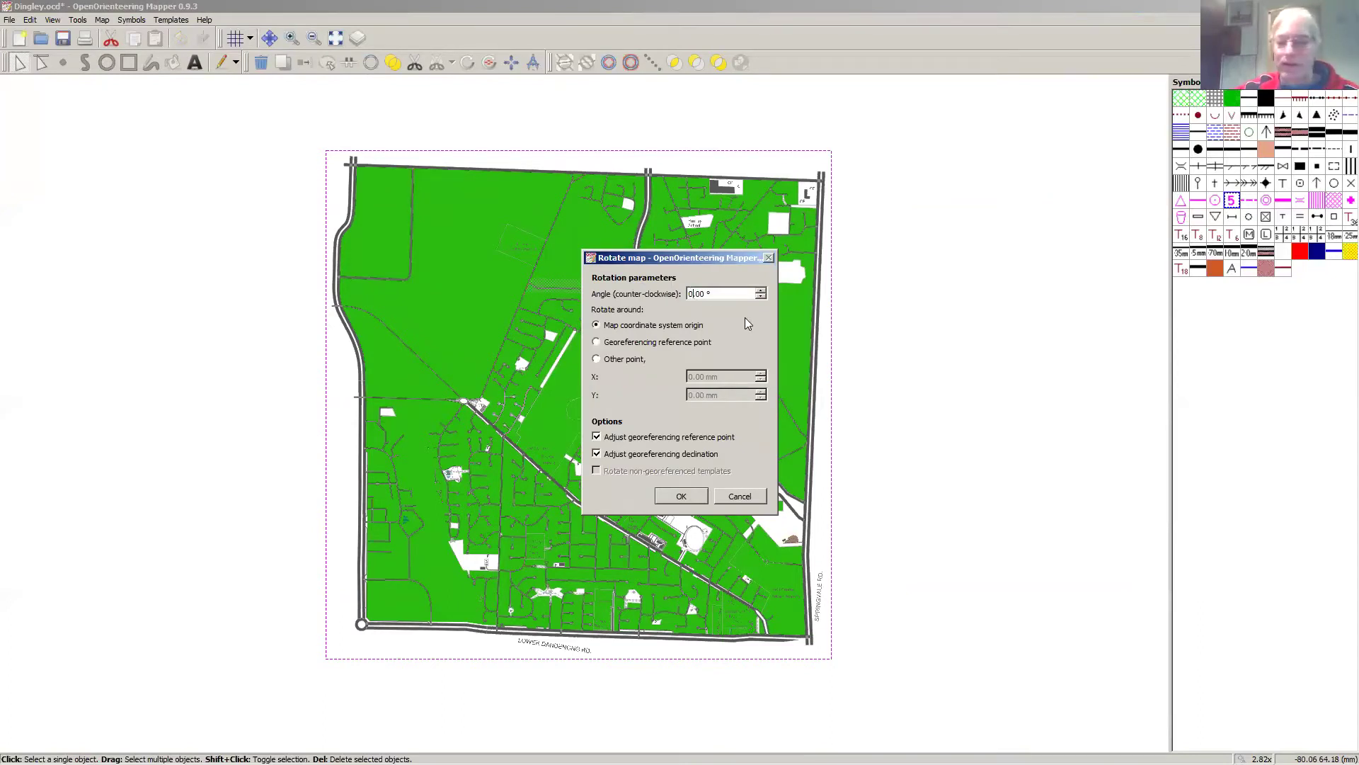
key("Delete")
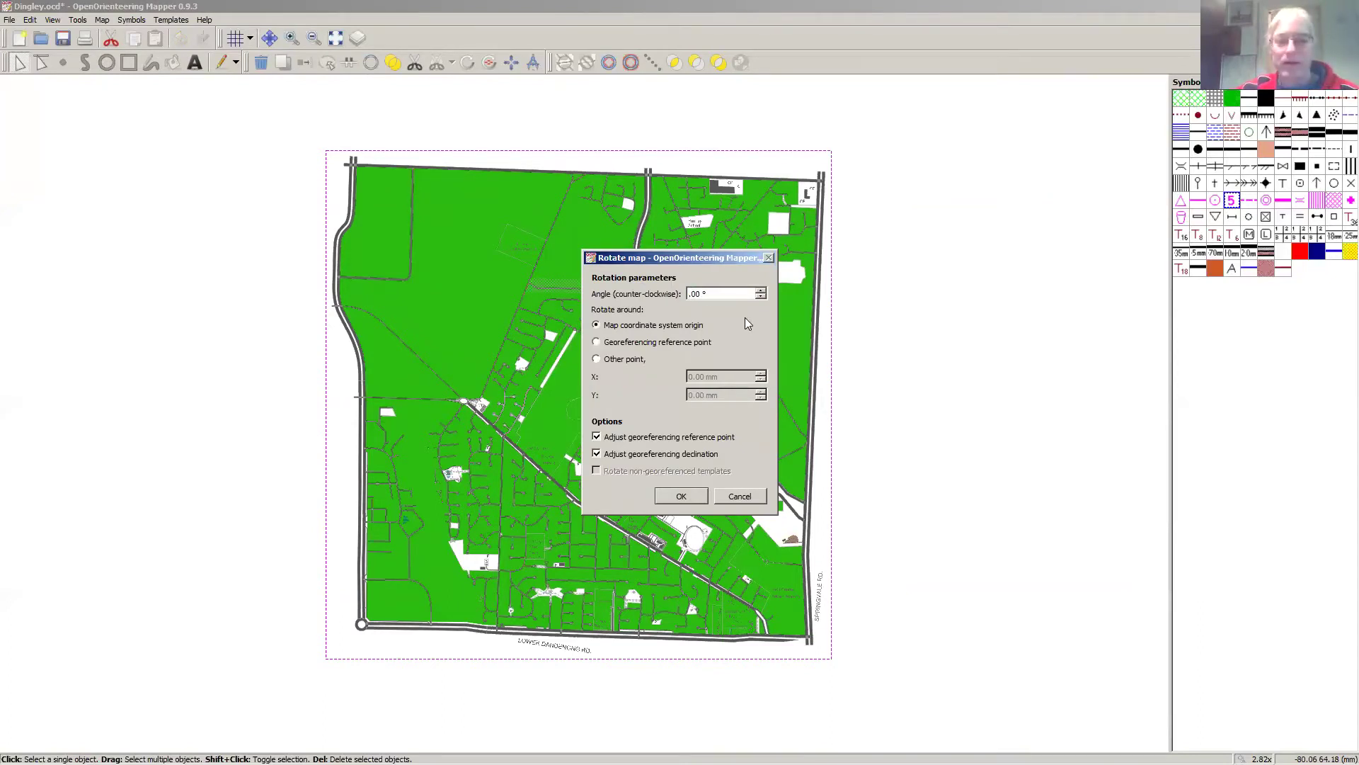
type("1")
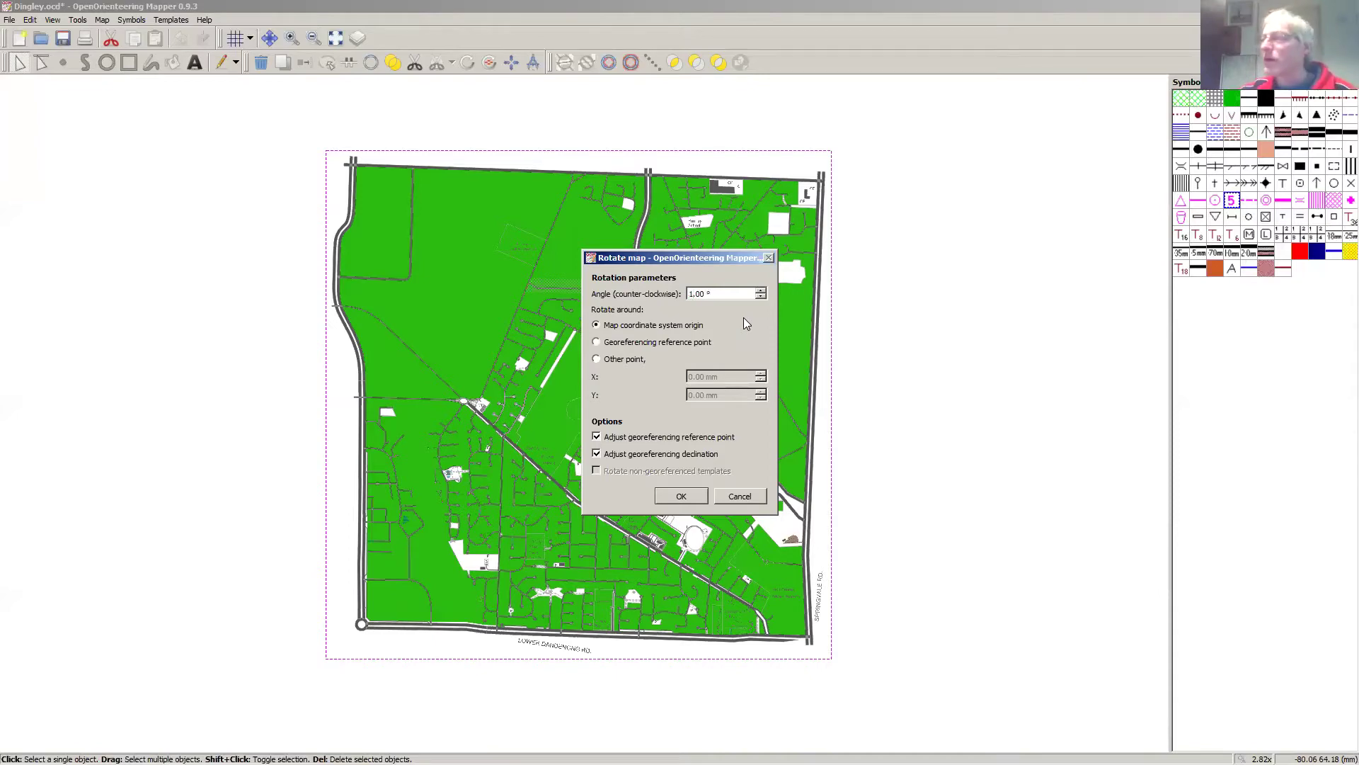
left_click(667, 497)
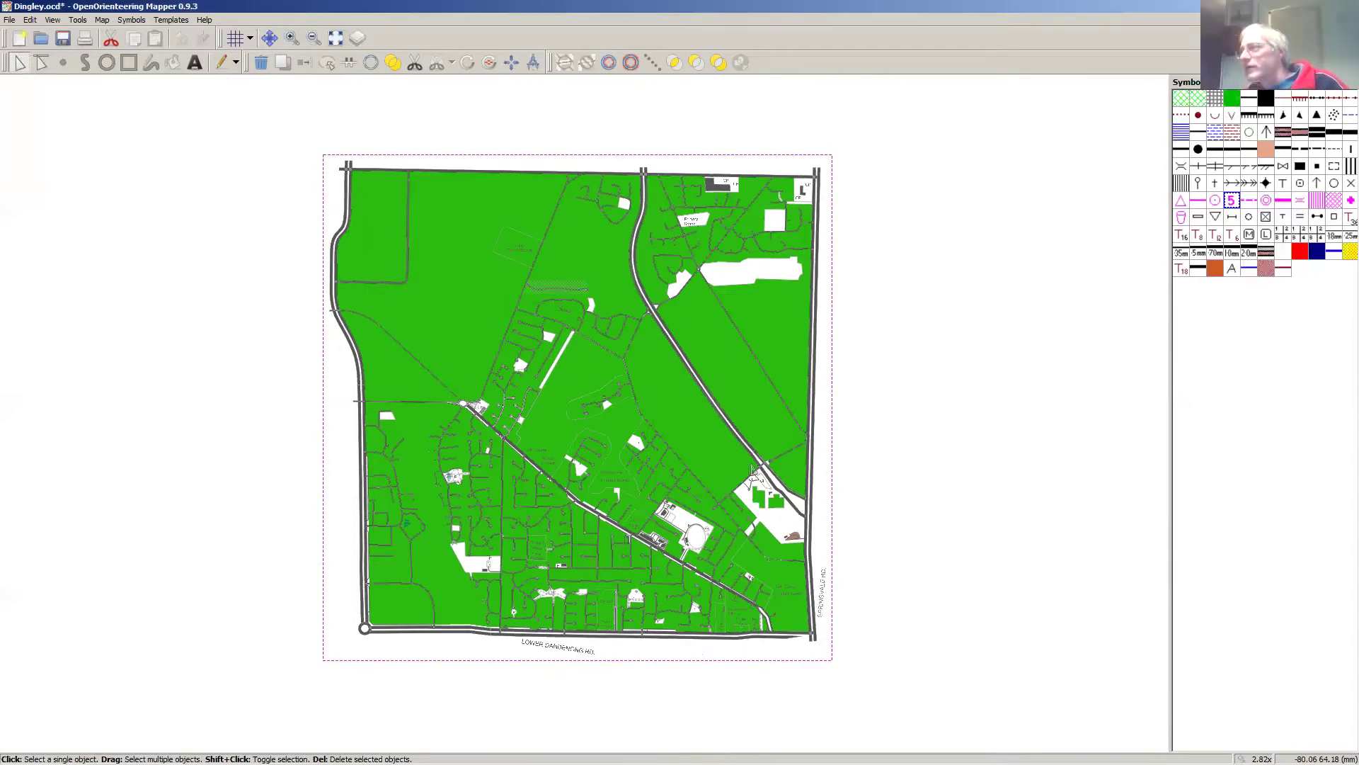
Step: Rotate the map slightly more counter-clockwise about its coordinate origin to level the northern boundary road
left_click(103, 21)
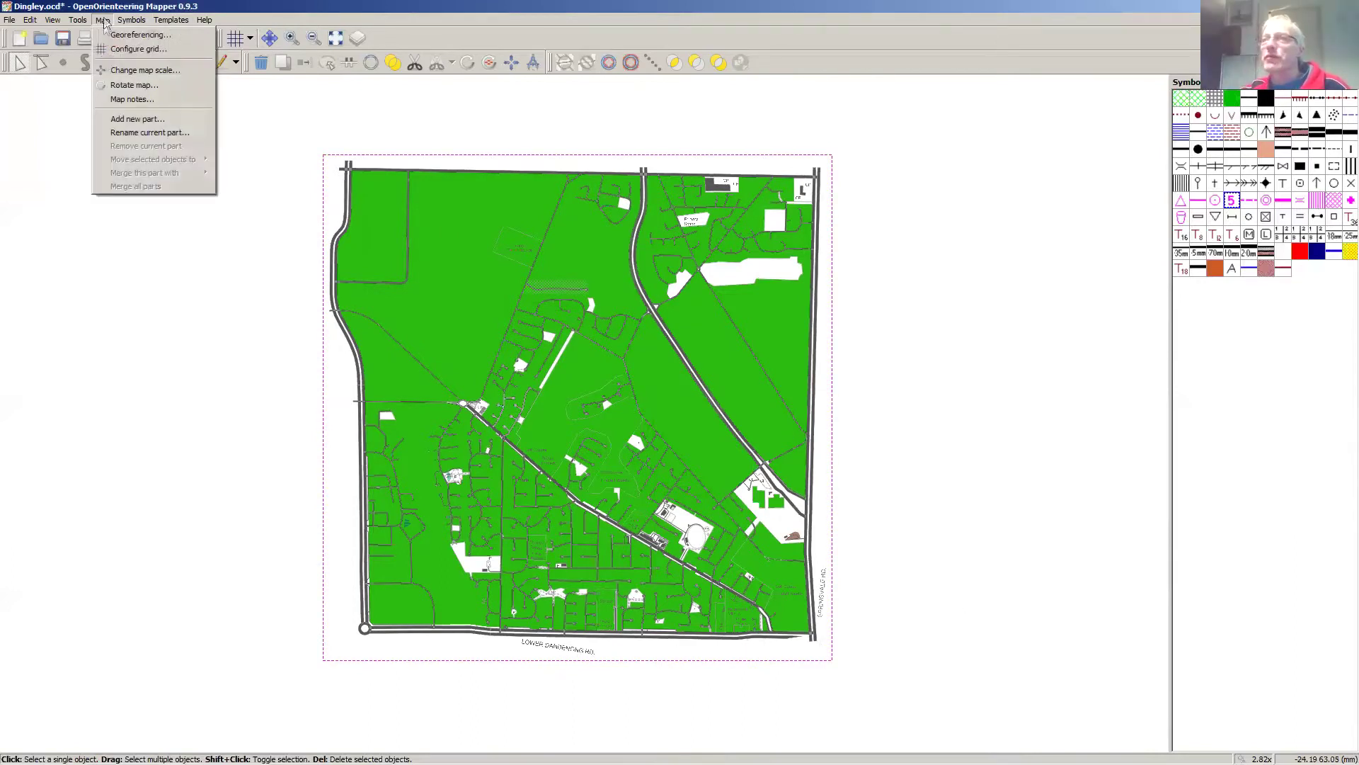
left_click(124, 89)
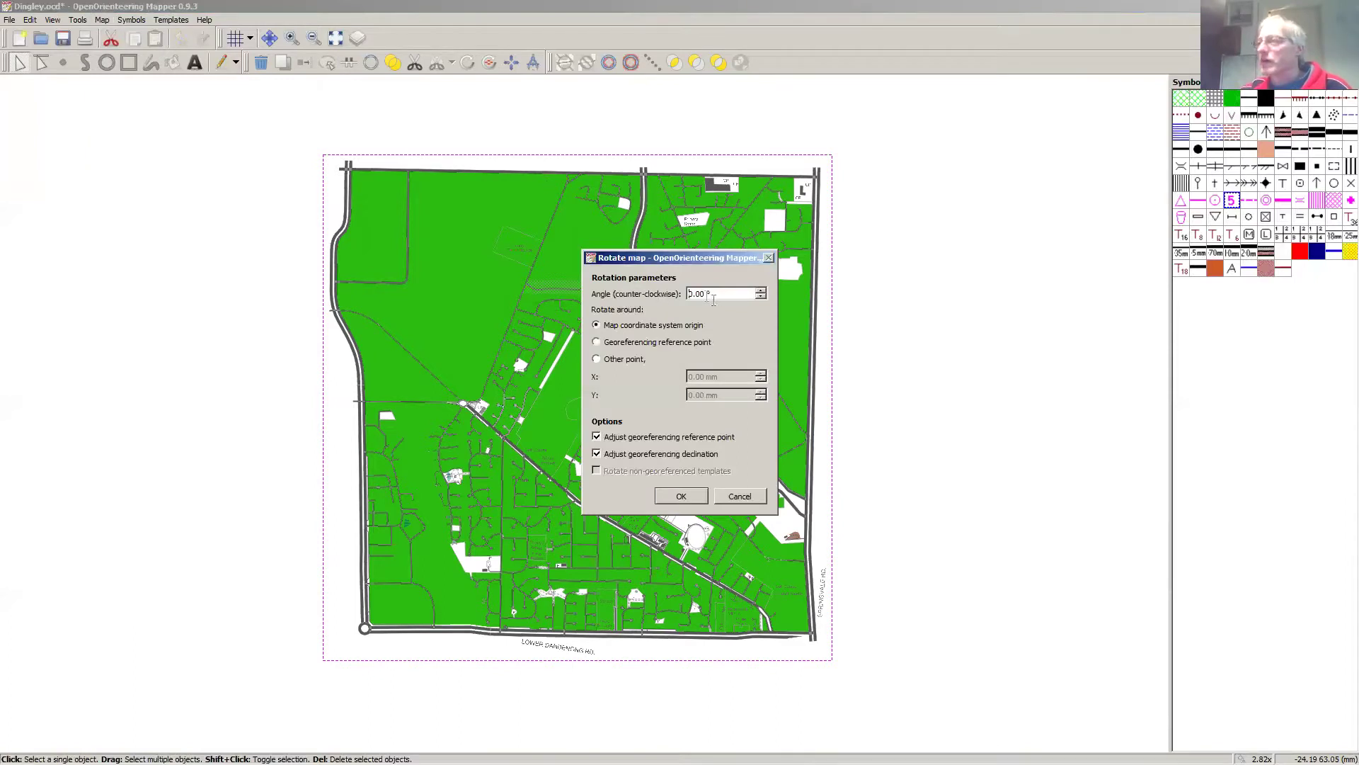
key("Up")
key("Return")
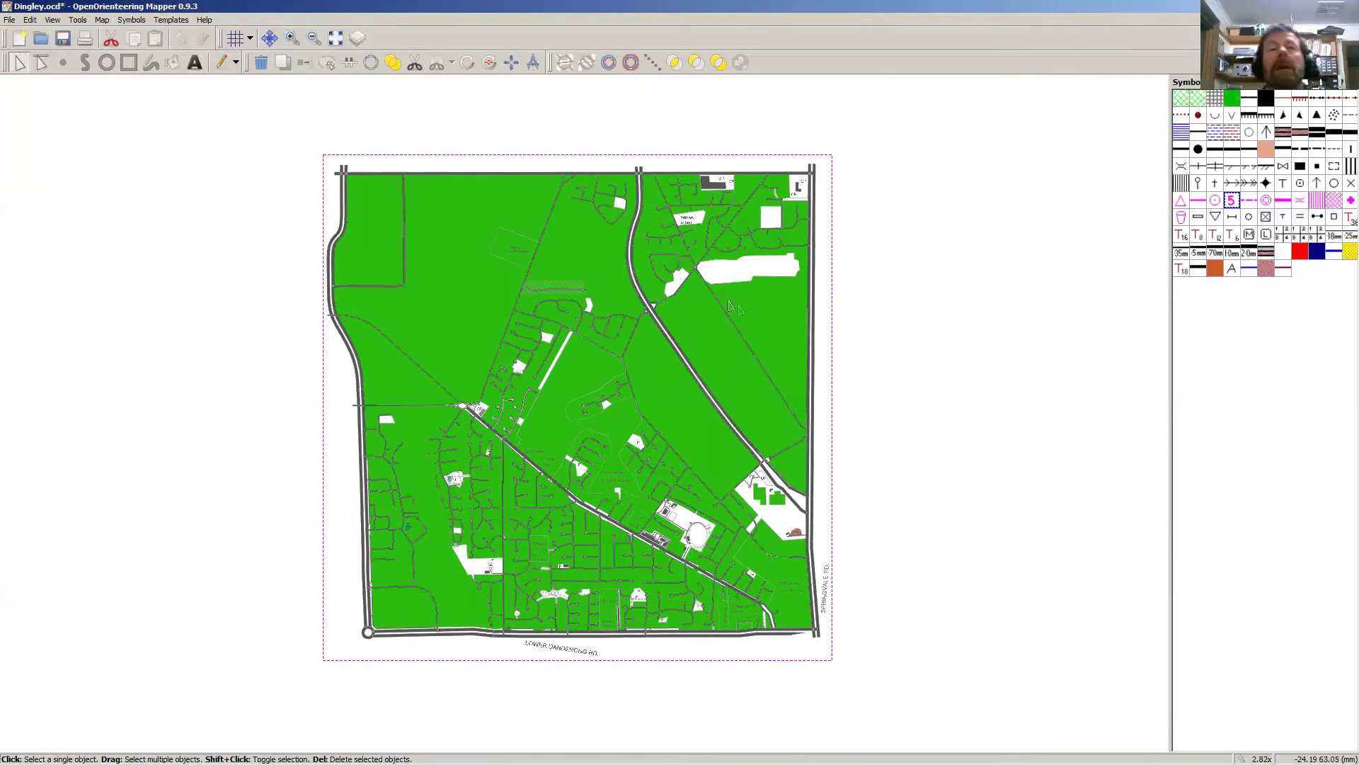
Step: Rotate the map by -0.50° about the map coordinate system origin and clear the selection
left_click(102, 20)
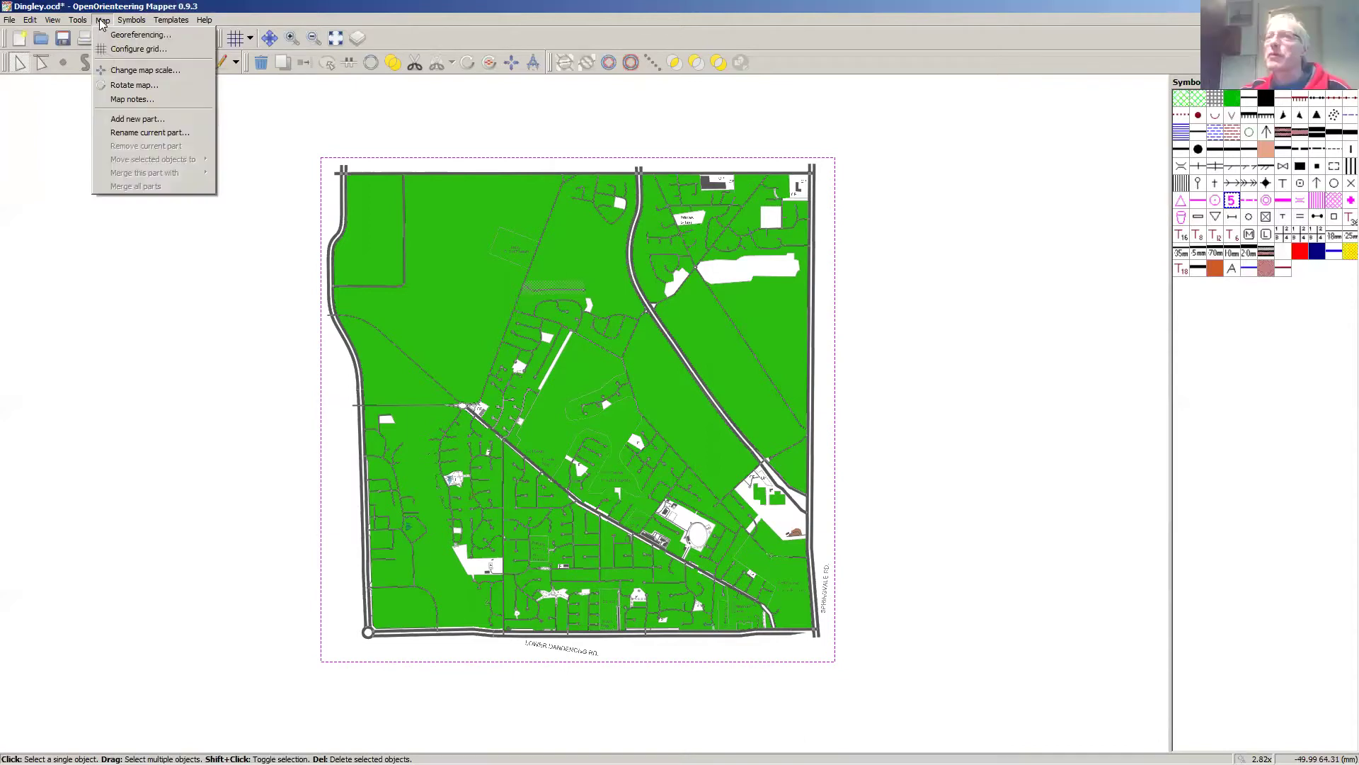
left_click(125, 85)
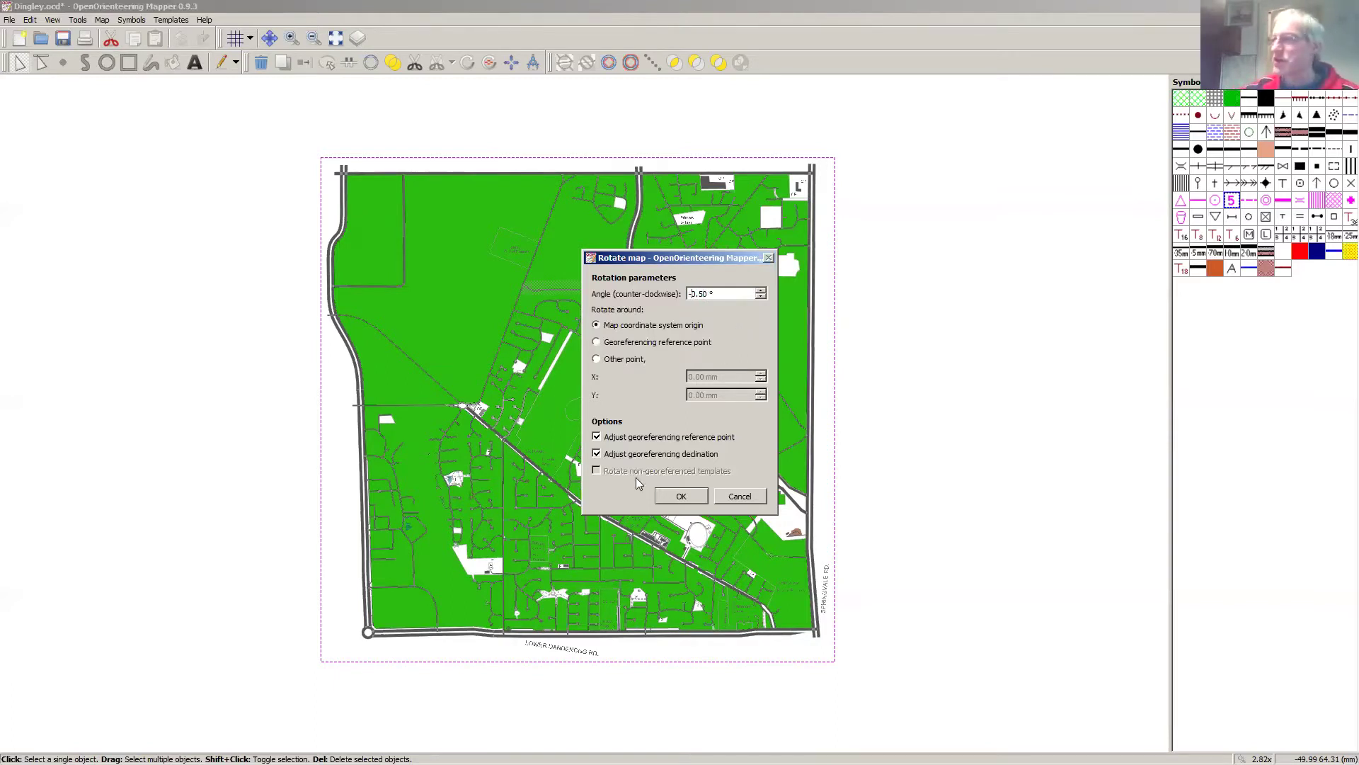
left_click(683, 497)
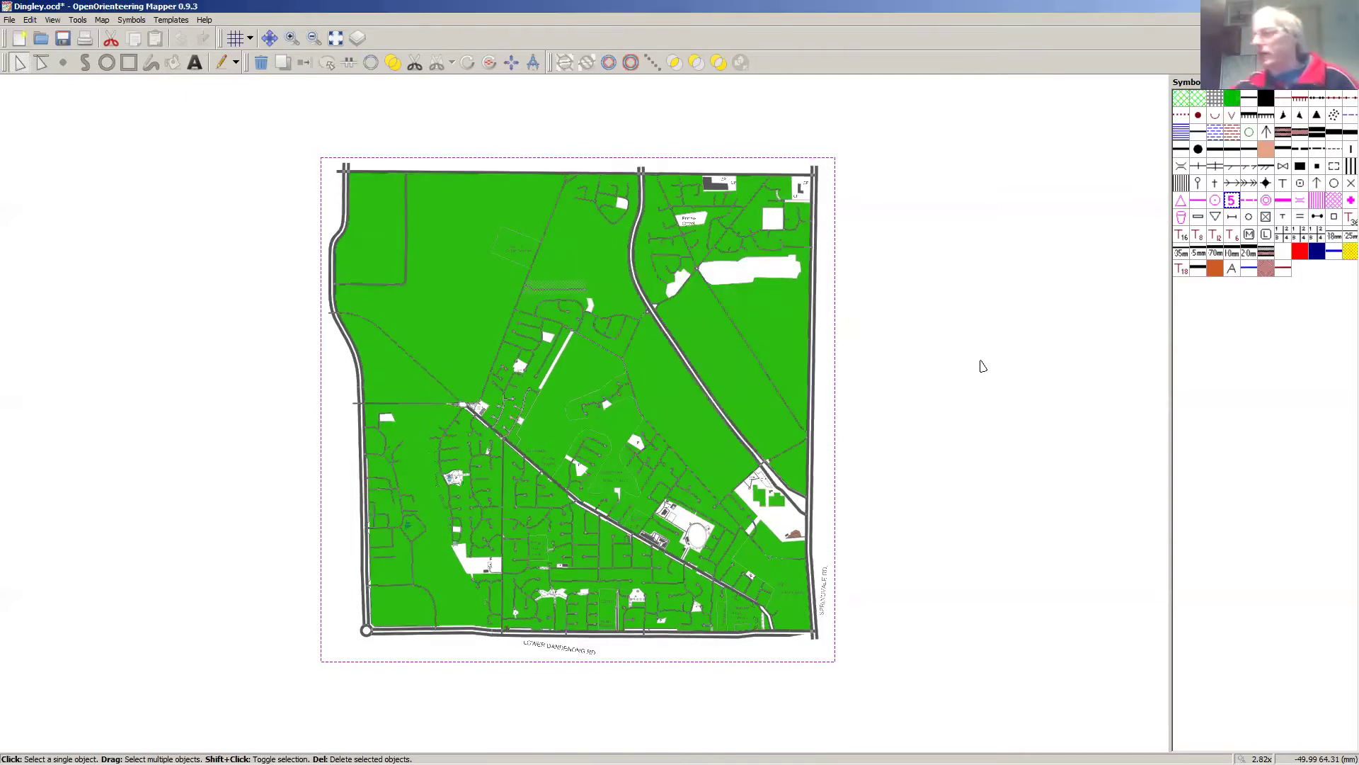
left_click(983, 366)
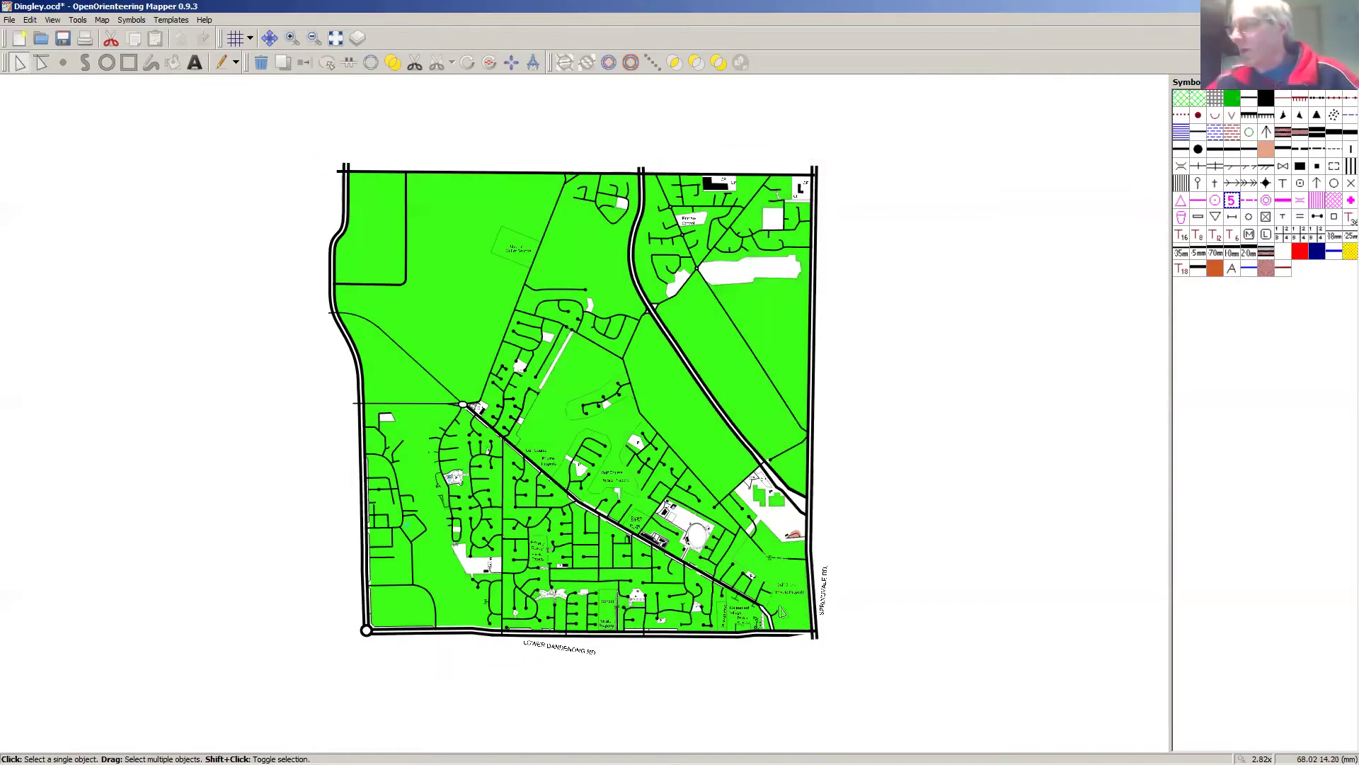
Step: Try to rotate the LOWER DANDENONG RD. label parallel to the southern boundary road, using different centres of rotation
left_click(534, 647)
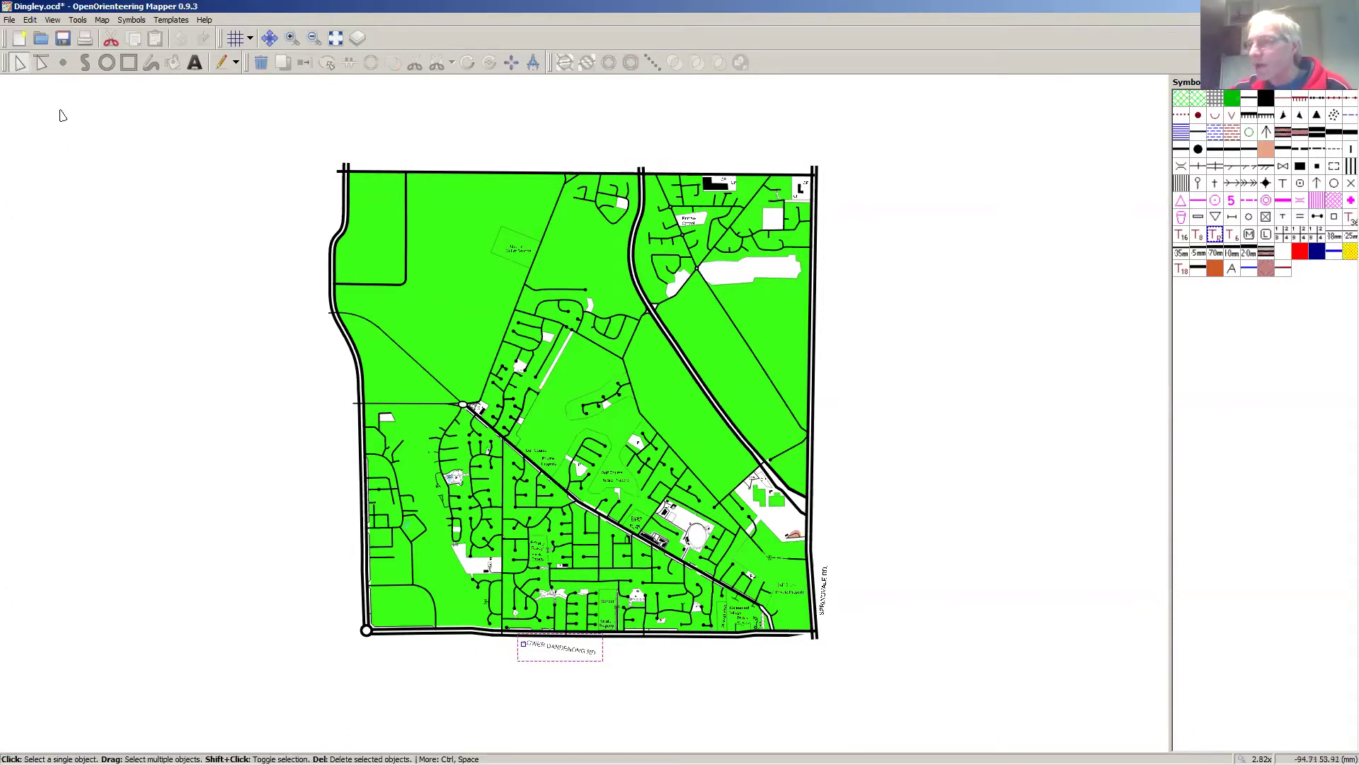
key("r")
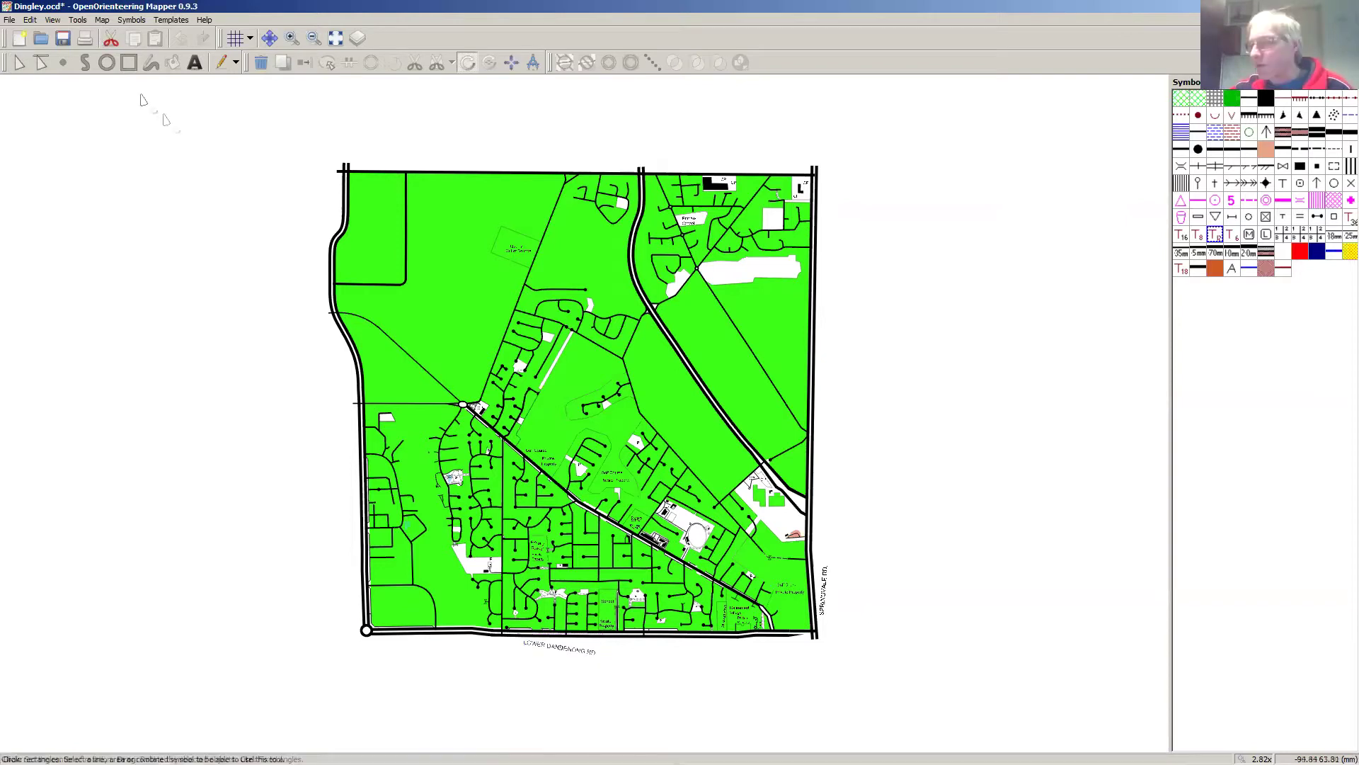
left_click_drag(635, 665, 586, 664)
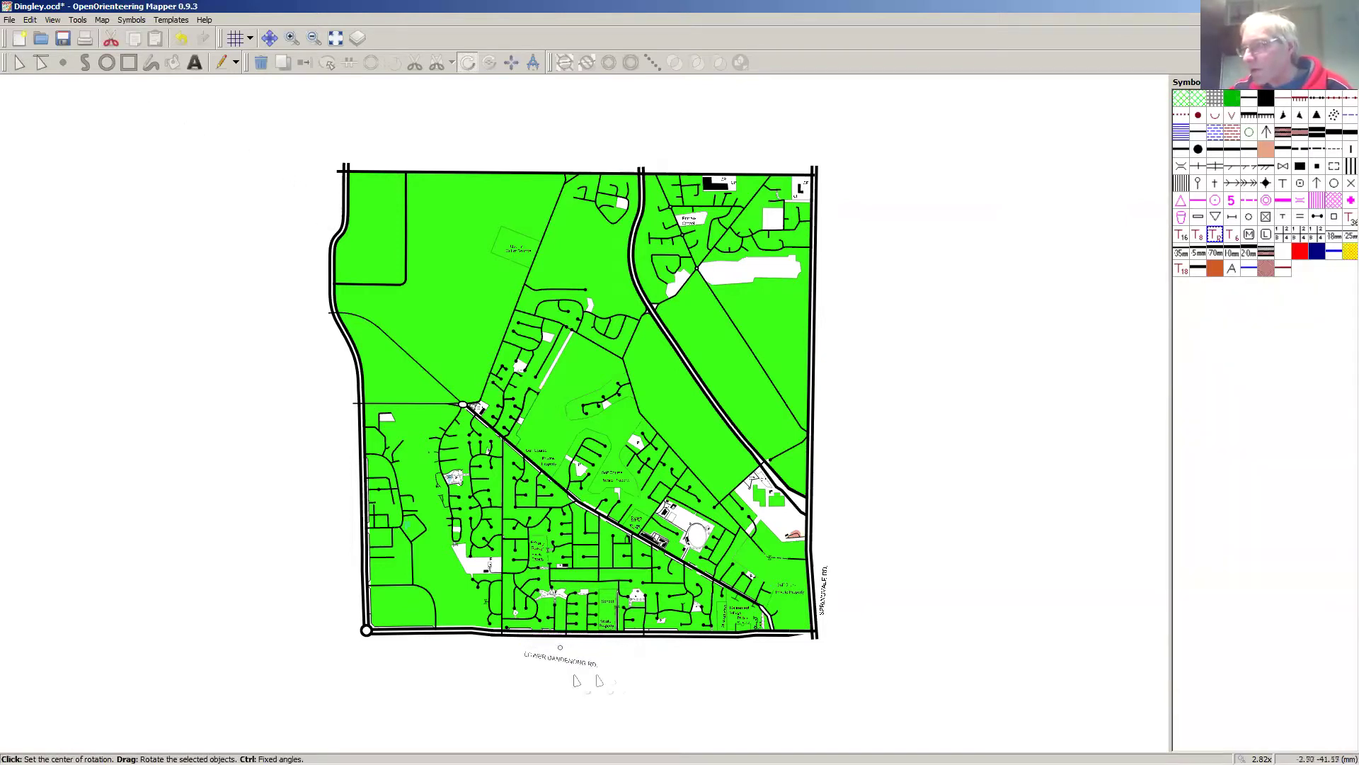
left_click_drag(469, 663, 501, 654)
left_click(722, 661)
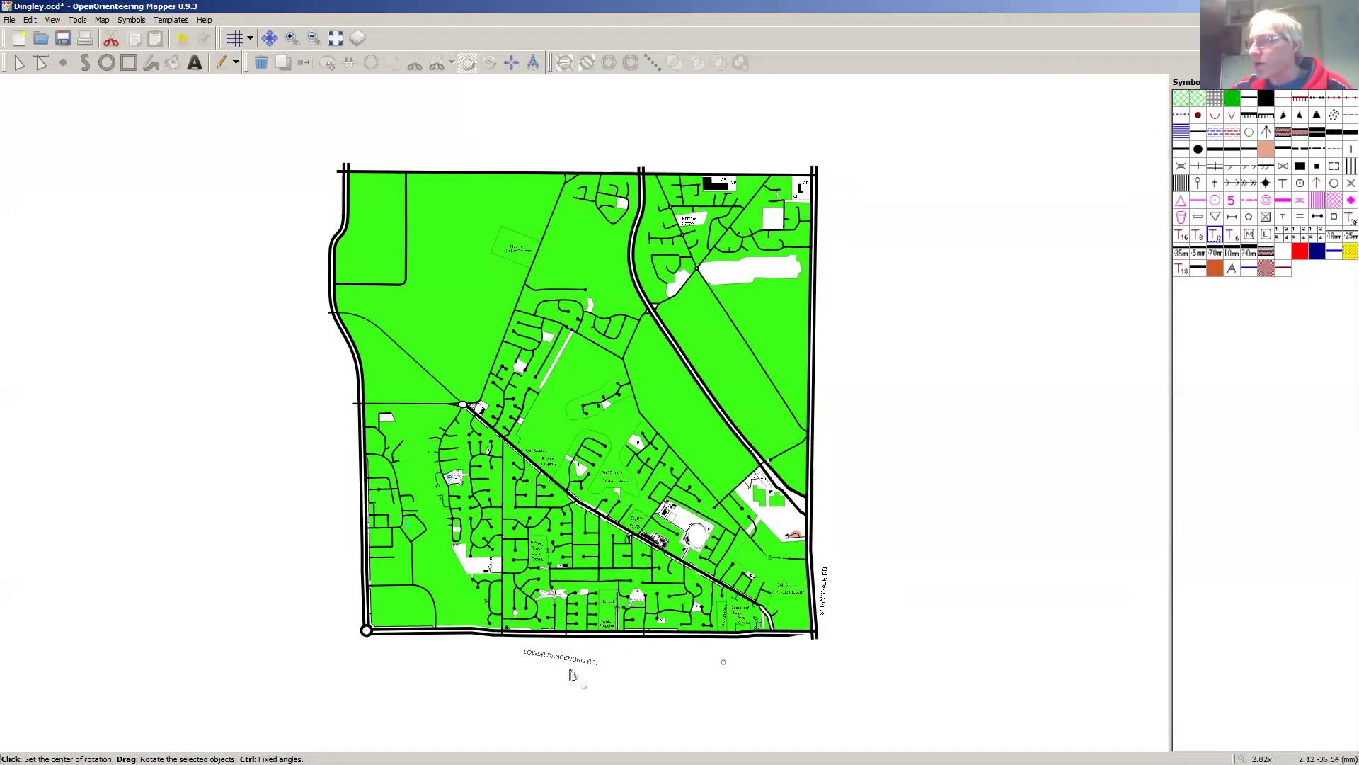
mouse_move(517, 647)
left_mouse_down()
mouse_move(575, 677)
mouse_move(590, 670)
mouse_move(533, 654)
left_mouse_up()
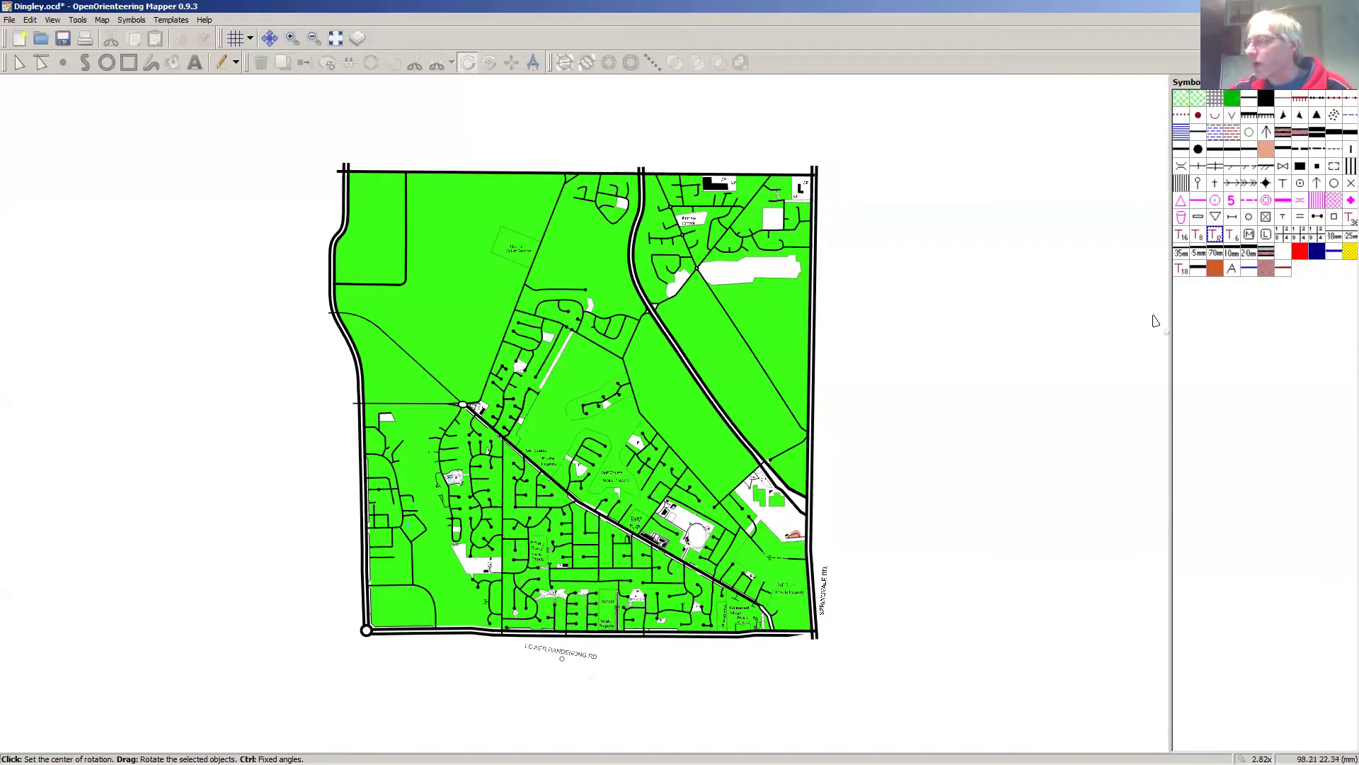
Step: Make the 802.1 Text 12 pt symbol rotatable by disabling its "Always oriented to north" text setting
right_click(1213, 234)
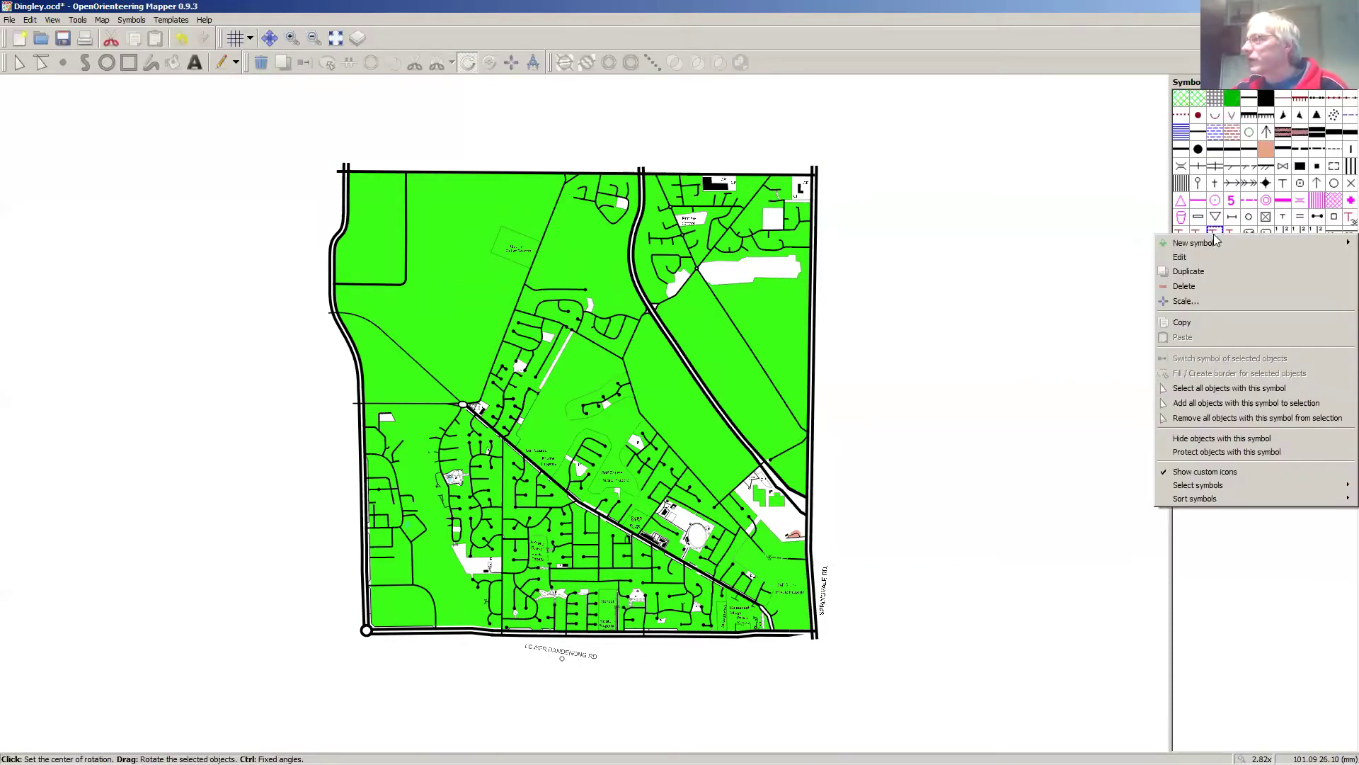
left_click(1214, 258)
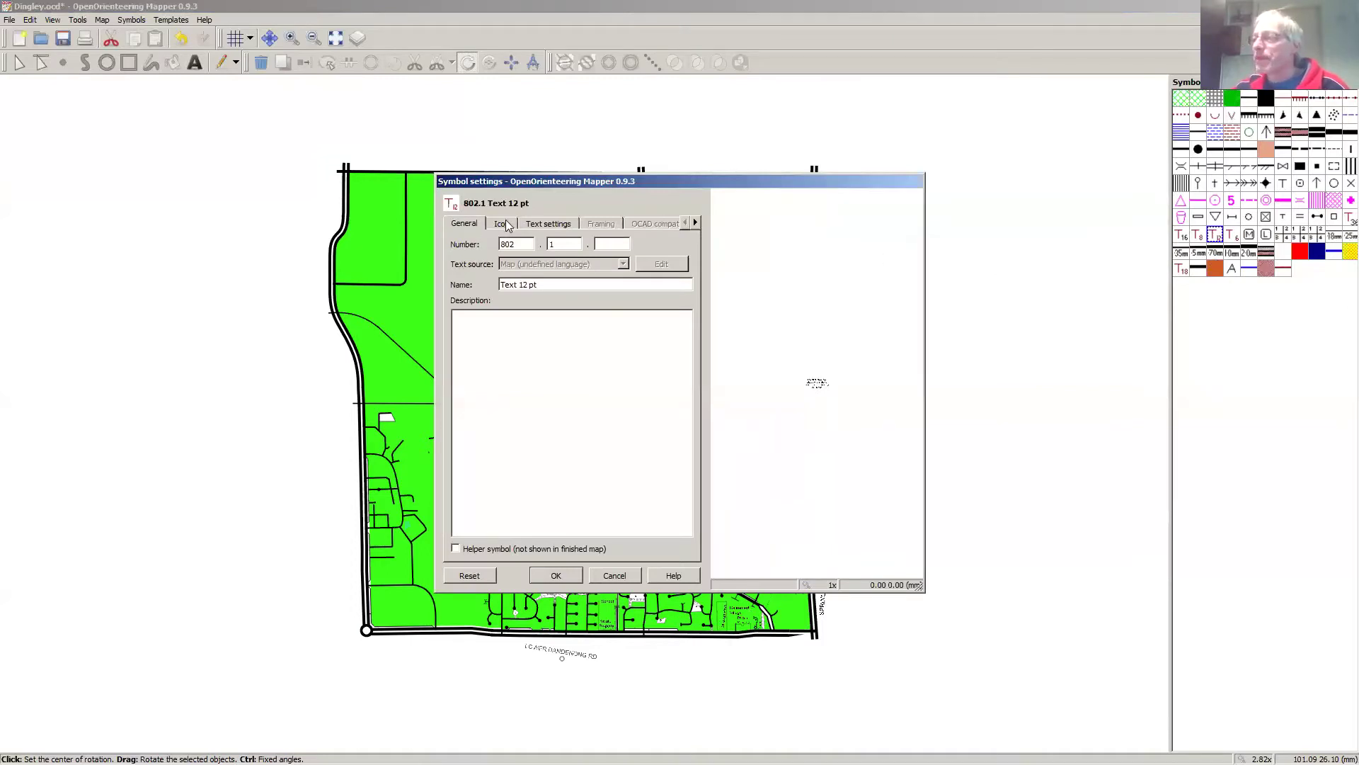
left_click(543, 224)
left_click(456, 244)
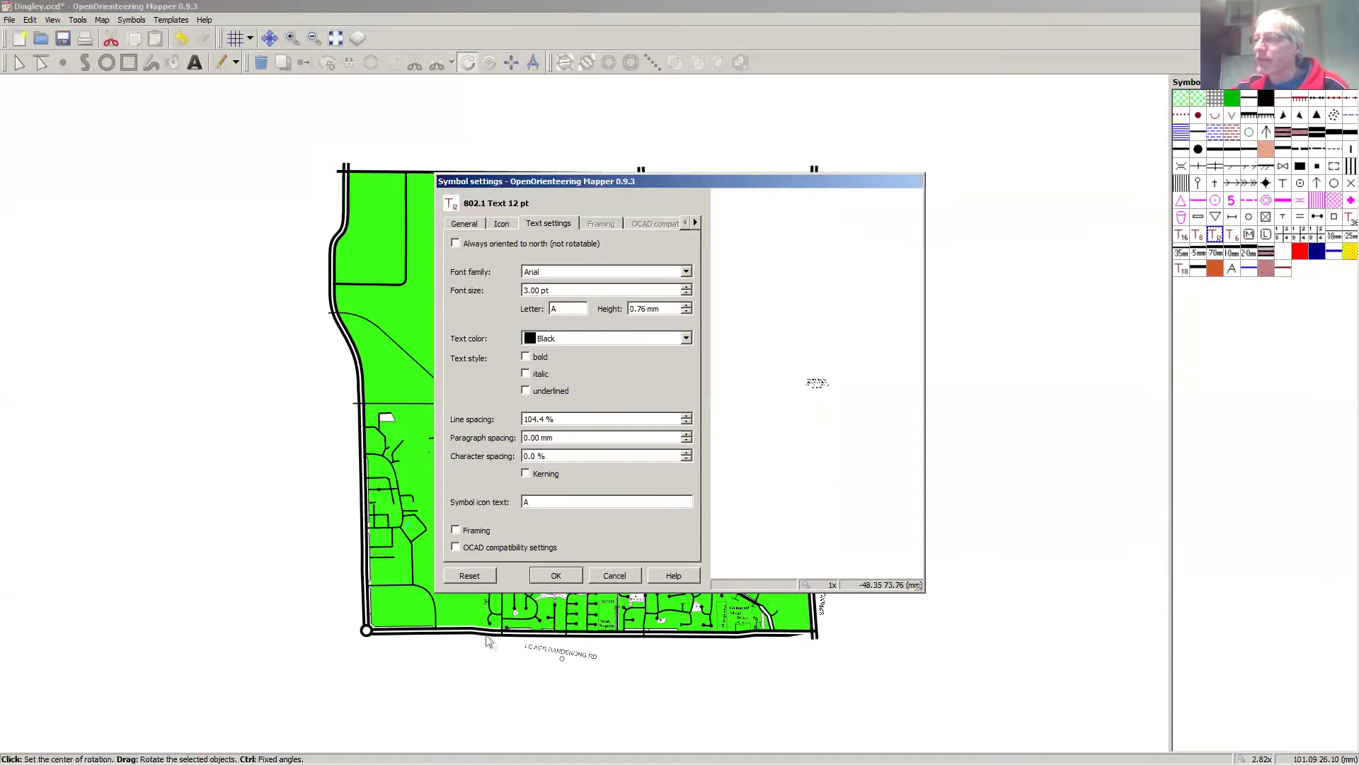
left_click(556, 575)
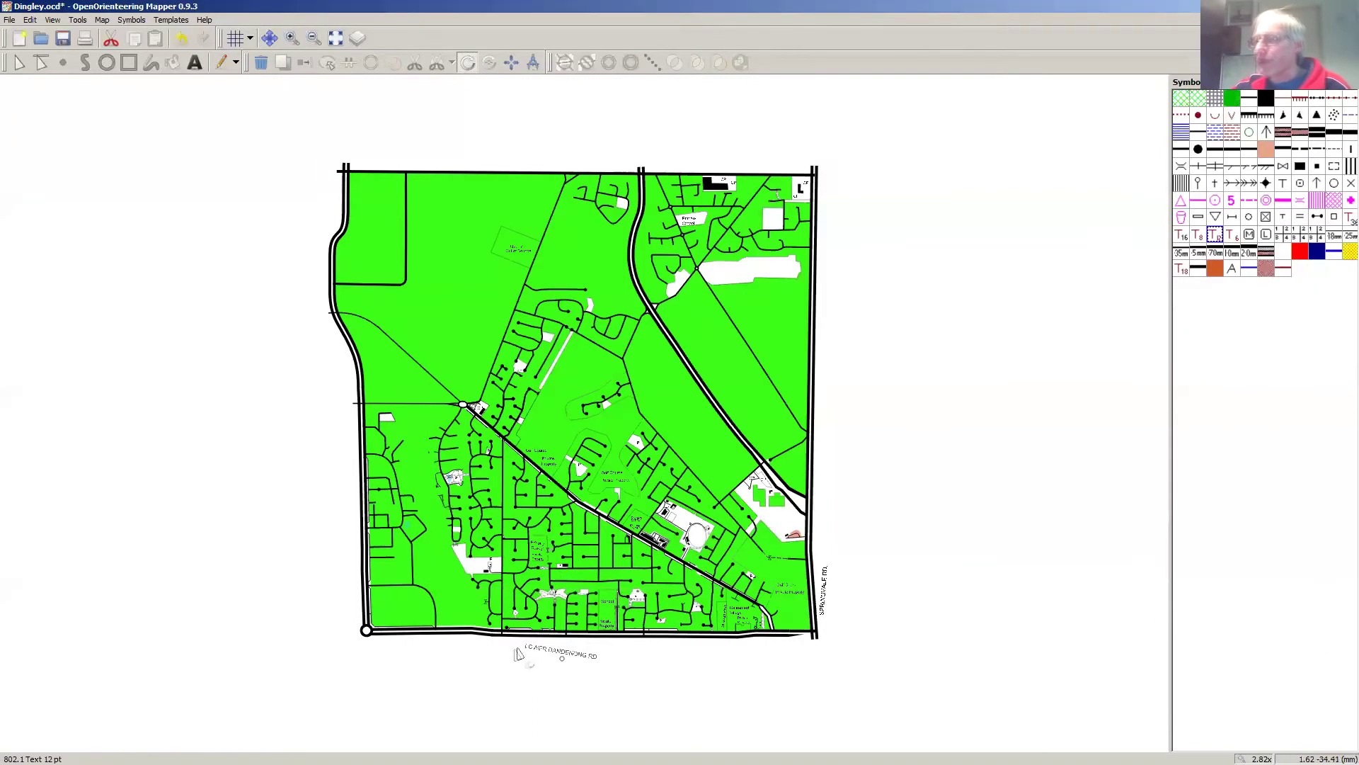
Step: Rotate the LOWER DANDENONG RD. label to horizontal and move it close beneath the southern boundary road
key("r")
left_click_drag(485, 658, 465, 663)
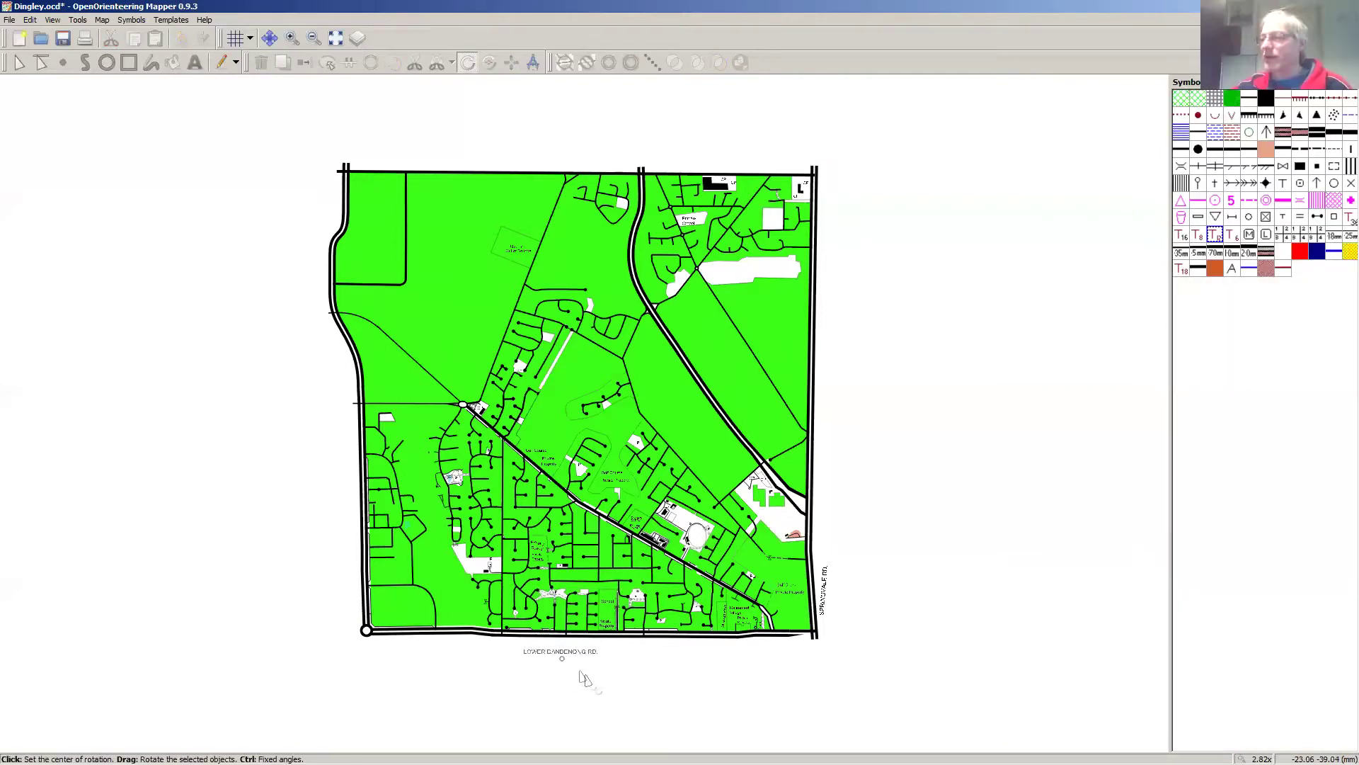
left_click(19, 62)
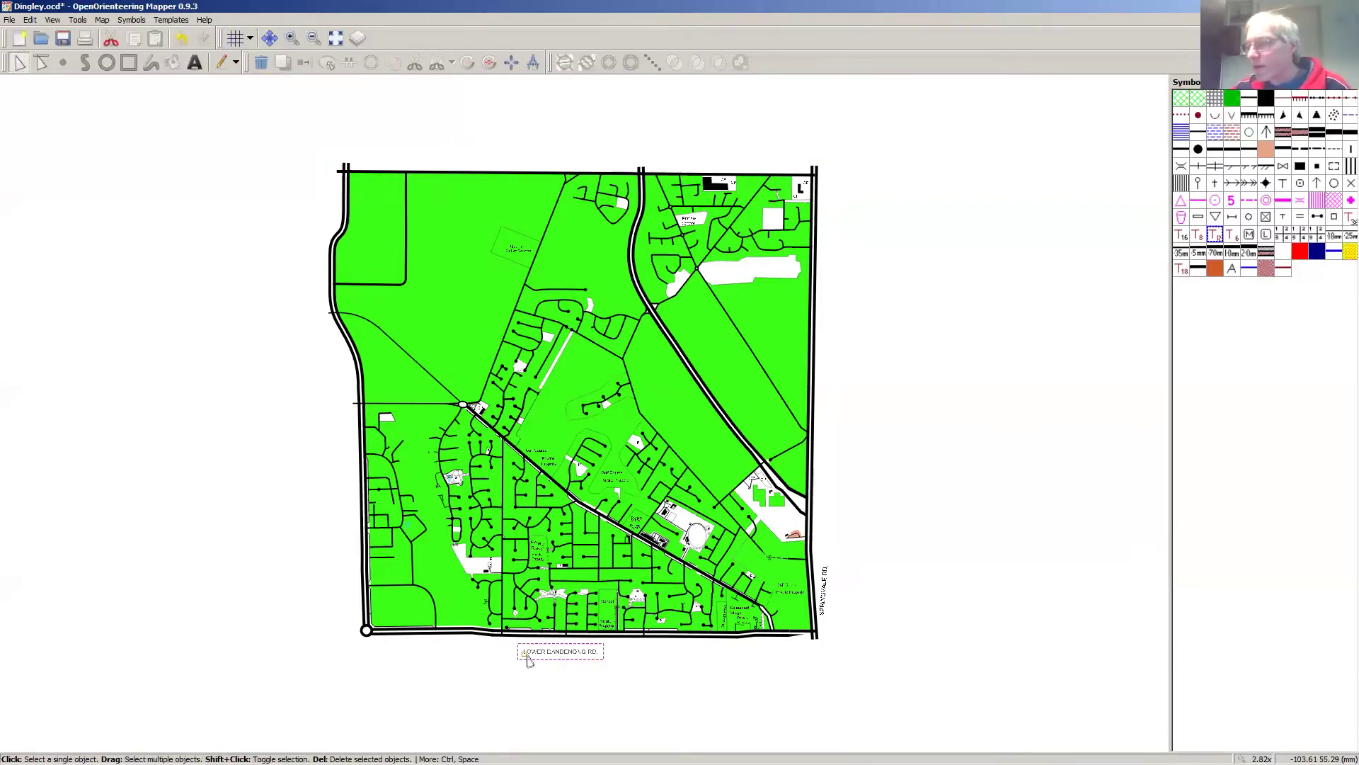
left_click_drag(526, 657, 533, 649)
Step: Rotate the SPRINGVALE RD. label beside the eastern boundary road so that it runs vertically
left_click(825, 596)
left_click_drag(818, 559, 843, 600)
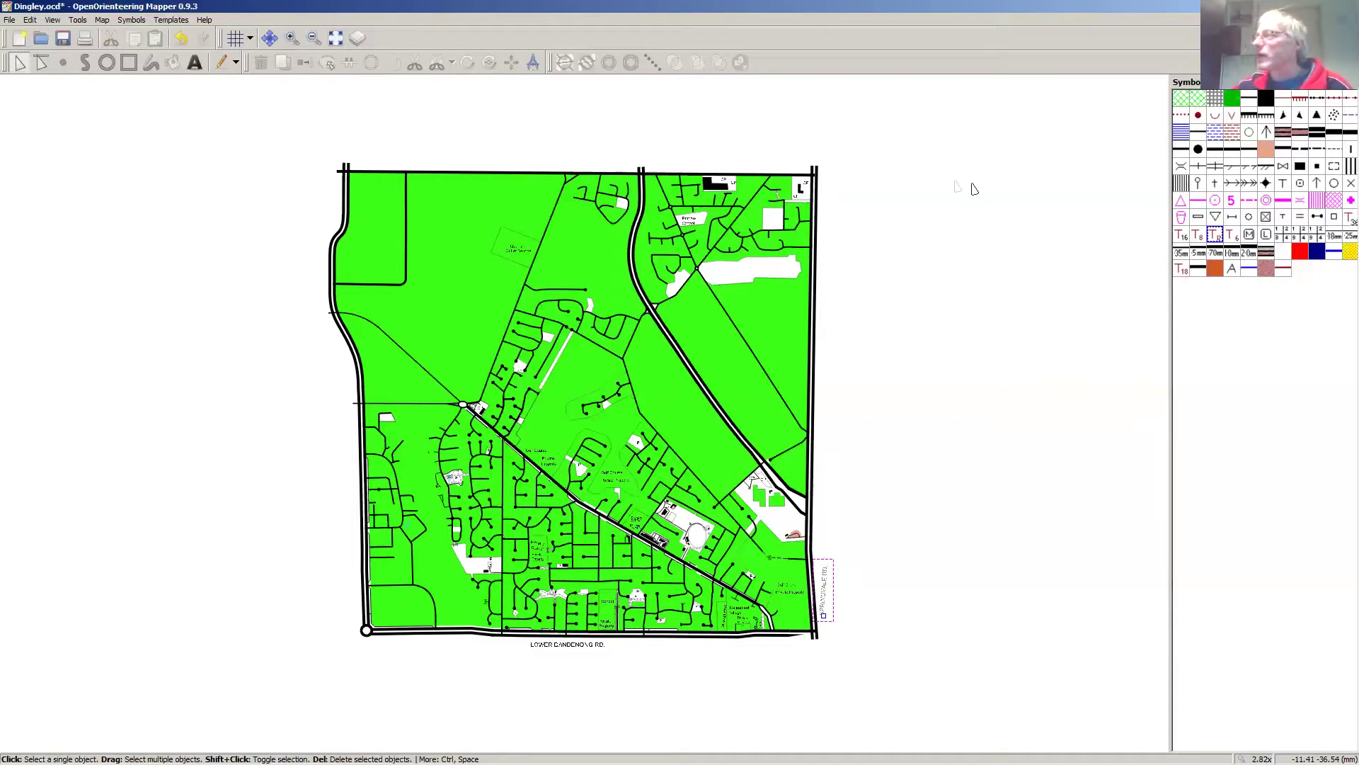
left_click(261, 183)
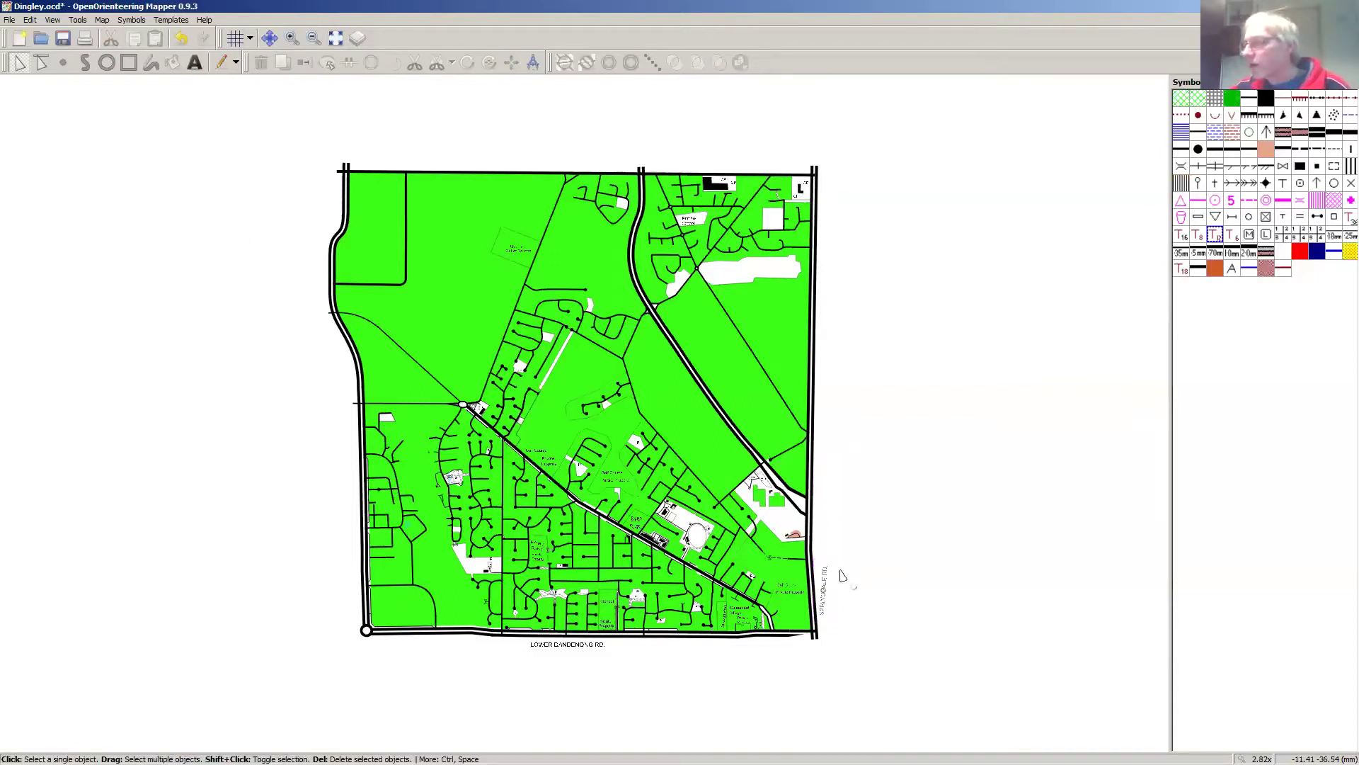
key("r")
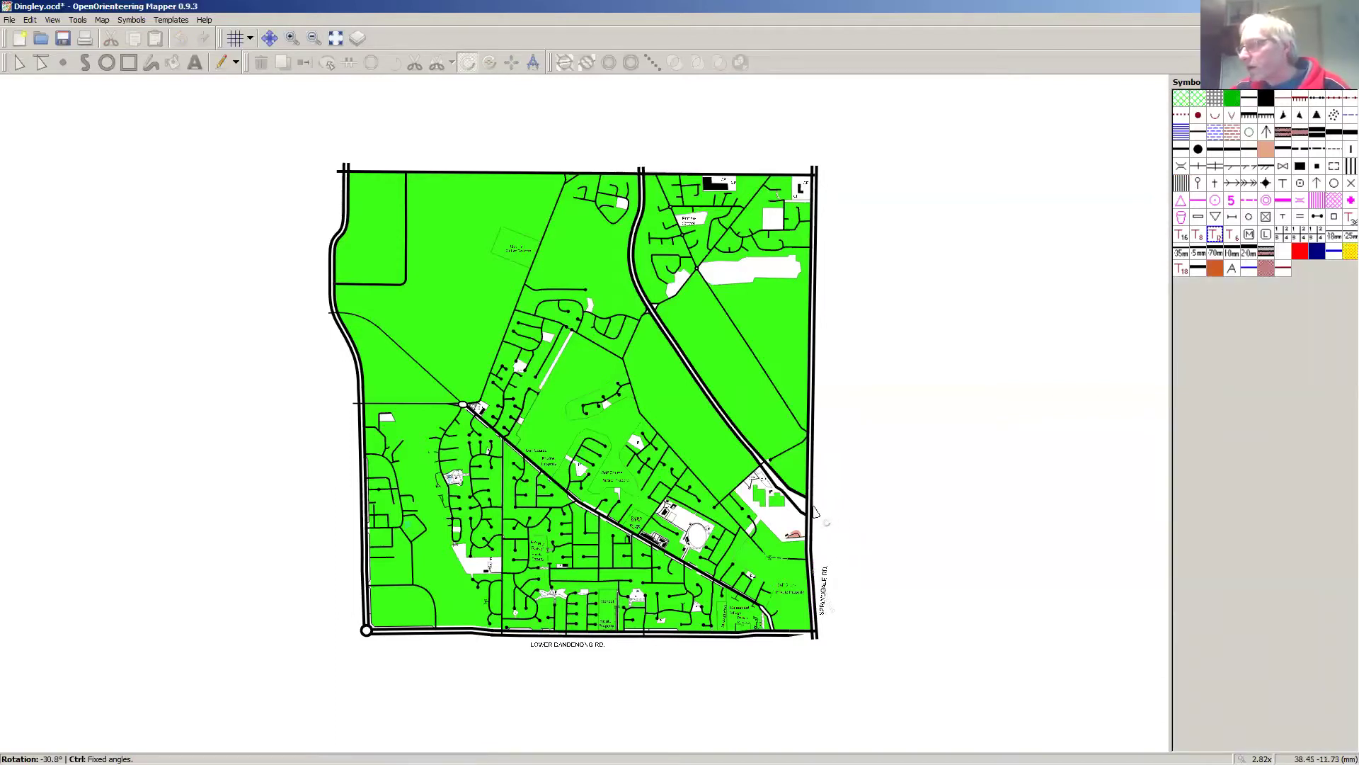
left_click_drag(830, 507, 828, 508)
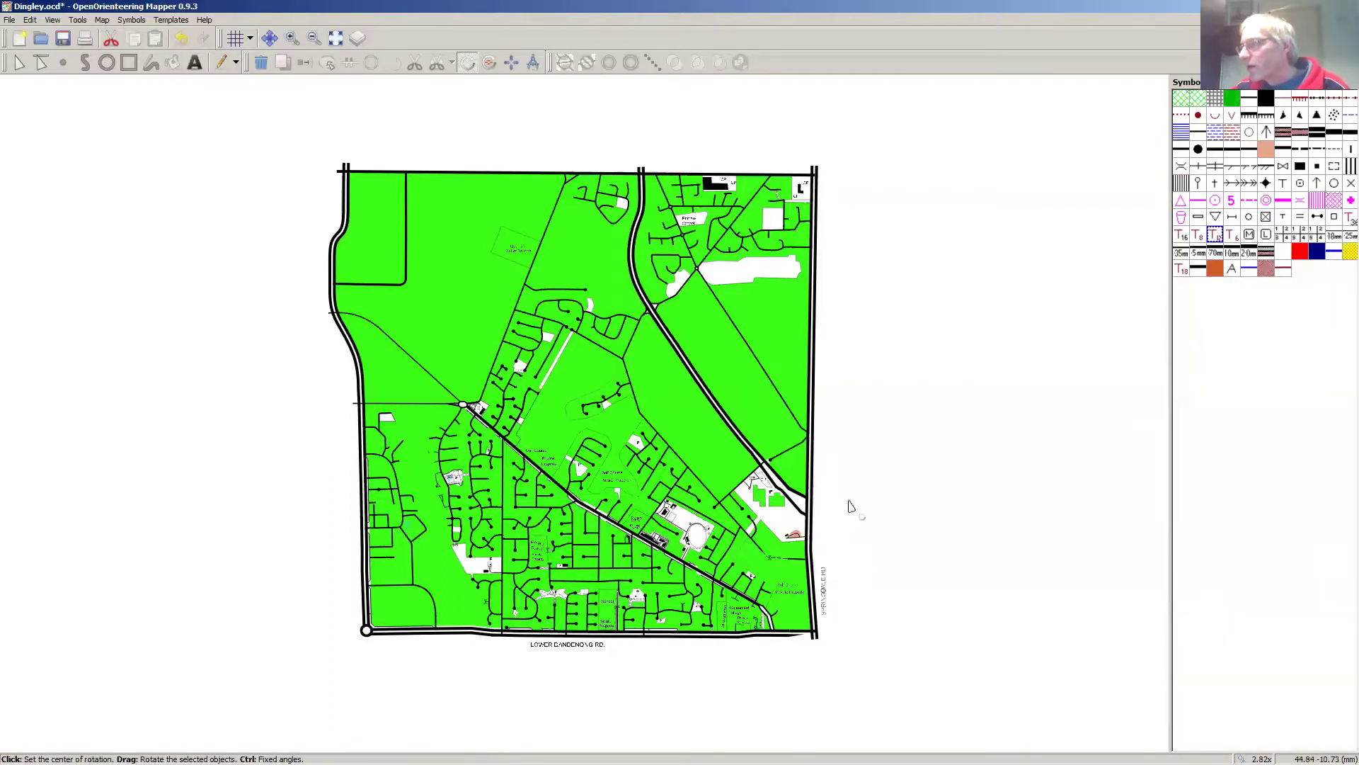
left_click(893, 609)
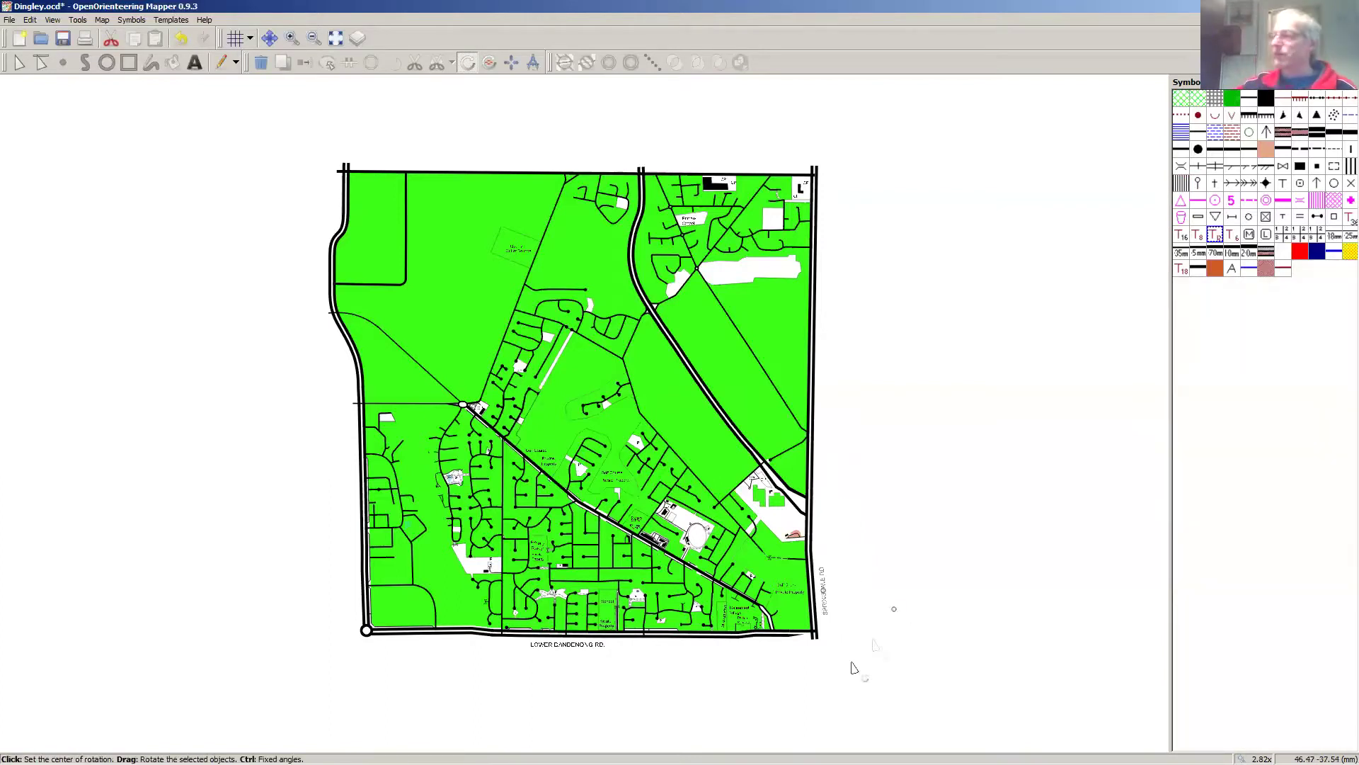
left_click(783, 704)
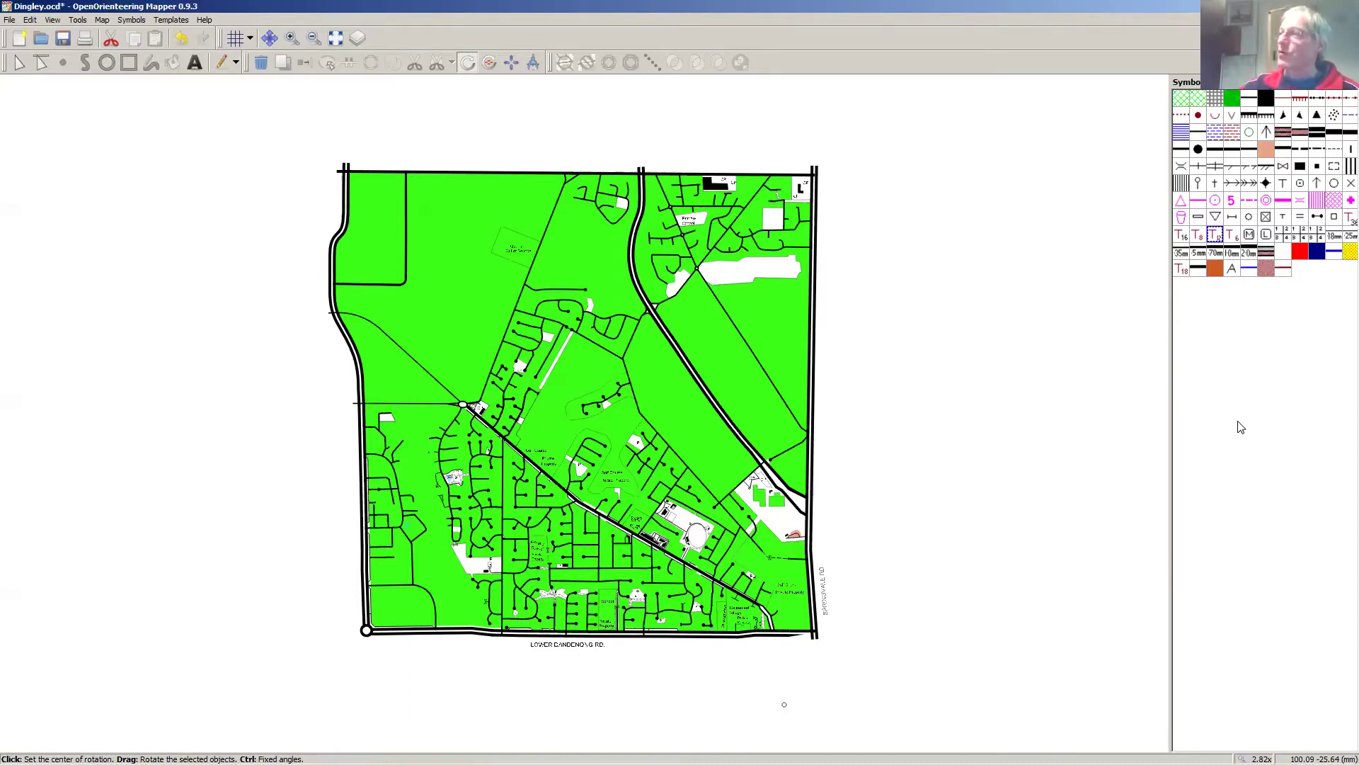
Step: Save the map as "dingley" in OCAD version 9 (*.ocd) format in the demo folder under Downloads, accepting the format and export warnings
left_click(10, 19)
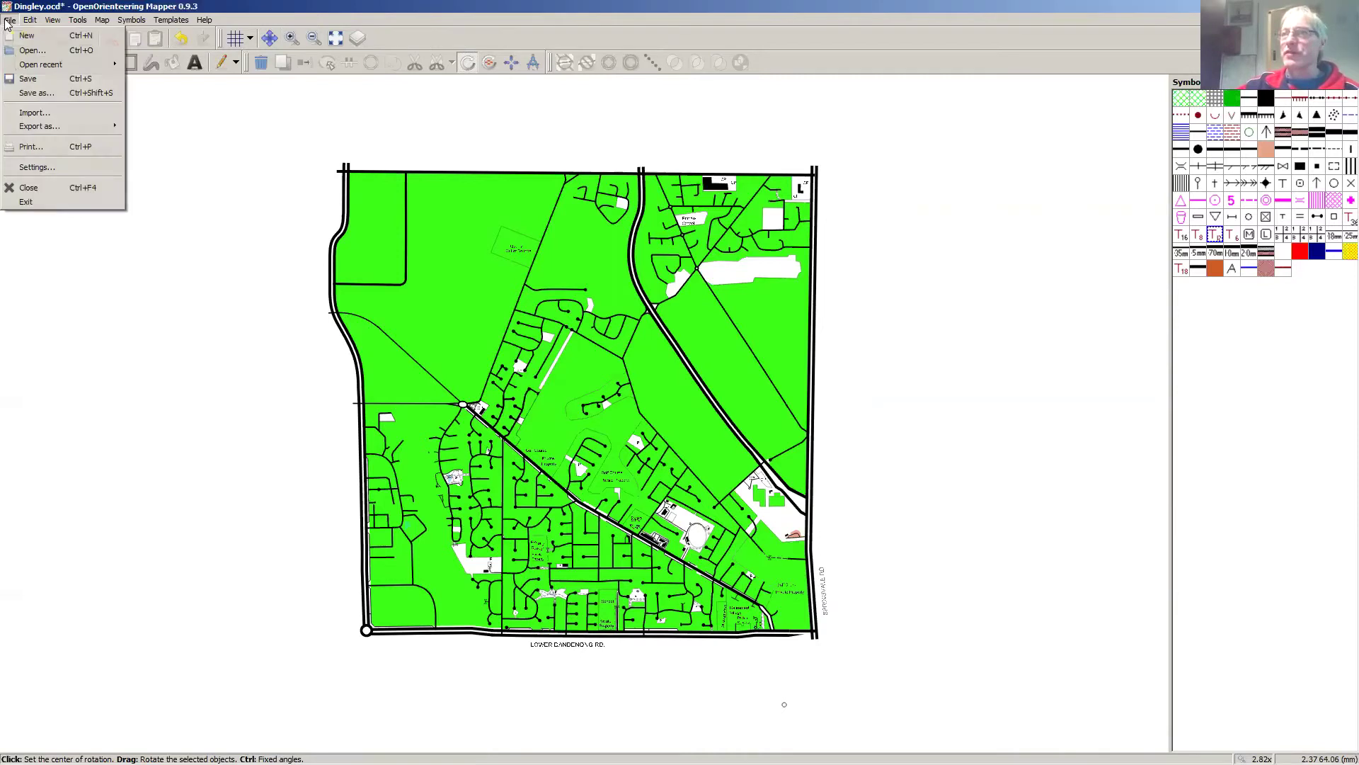
left_click(36, 93)
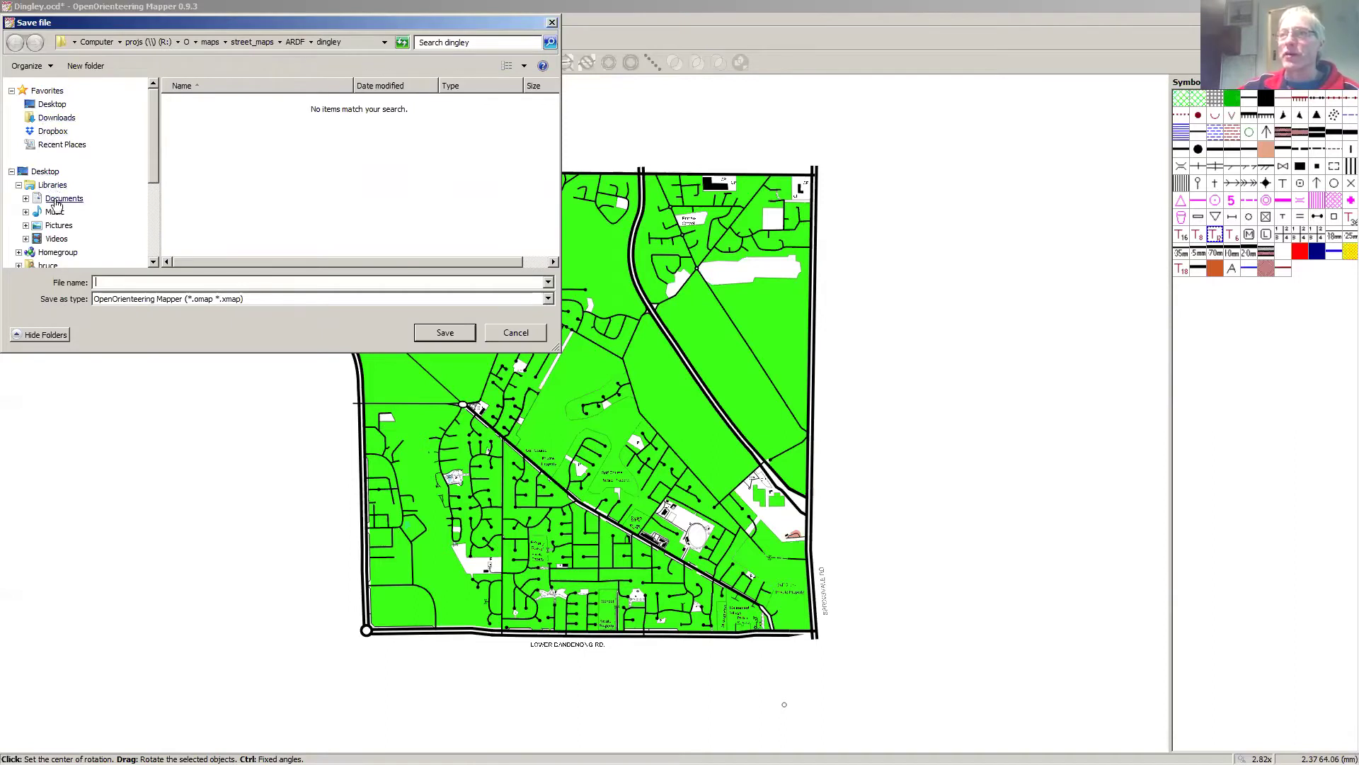
left_click(52, 125)
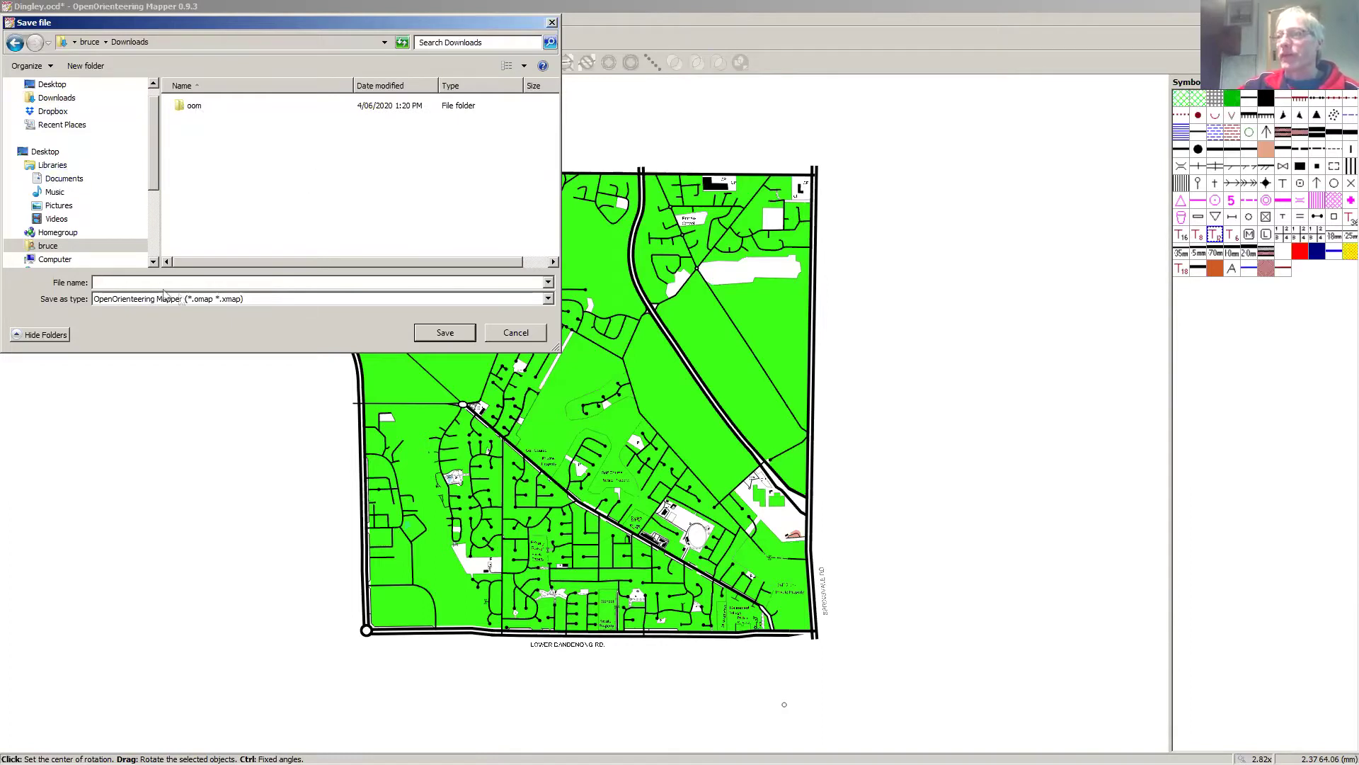
left_click(548, 299)
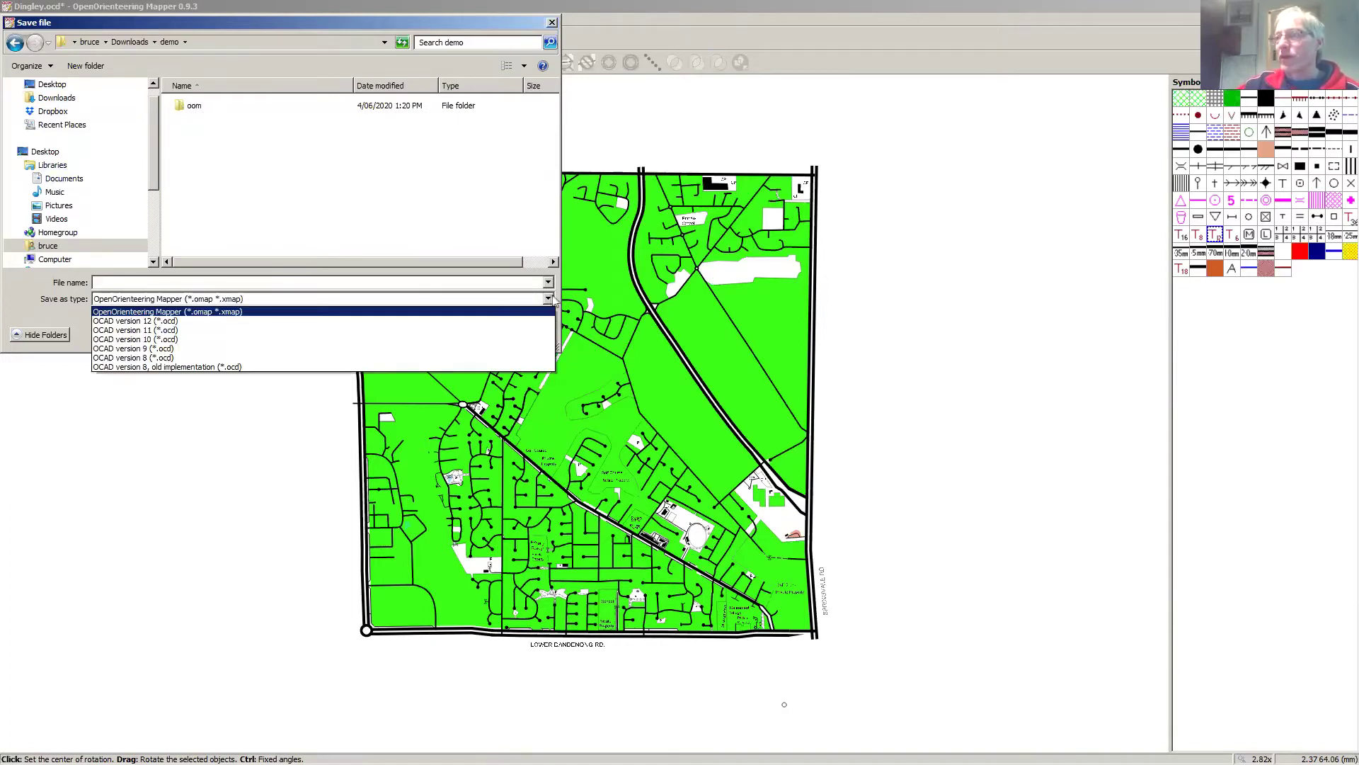
left_click(403, 348)
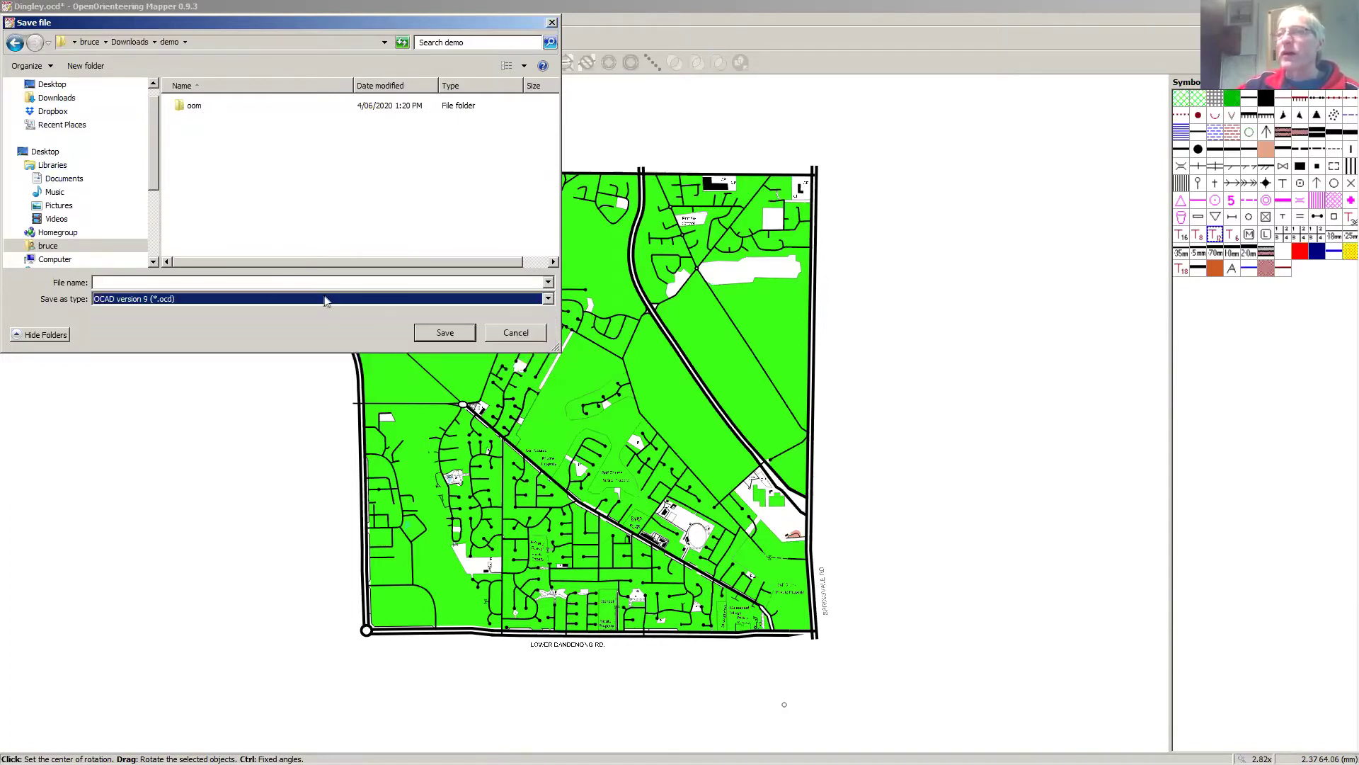
left_click(113, 281)
type("di")
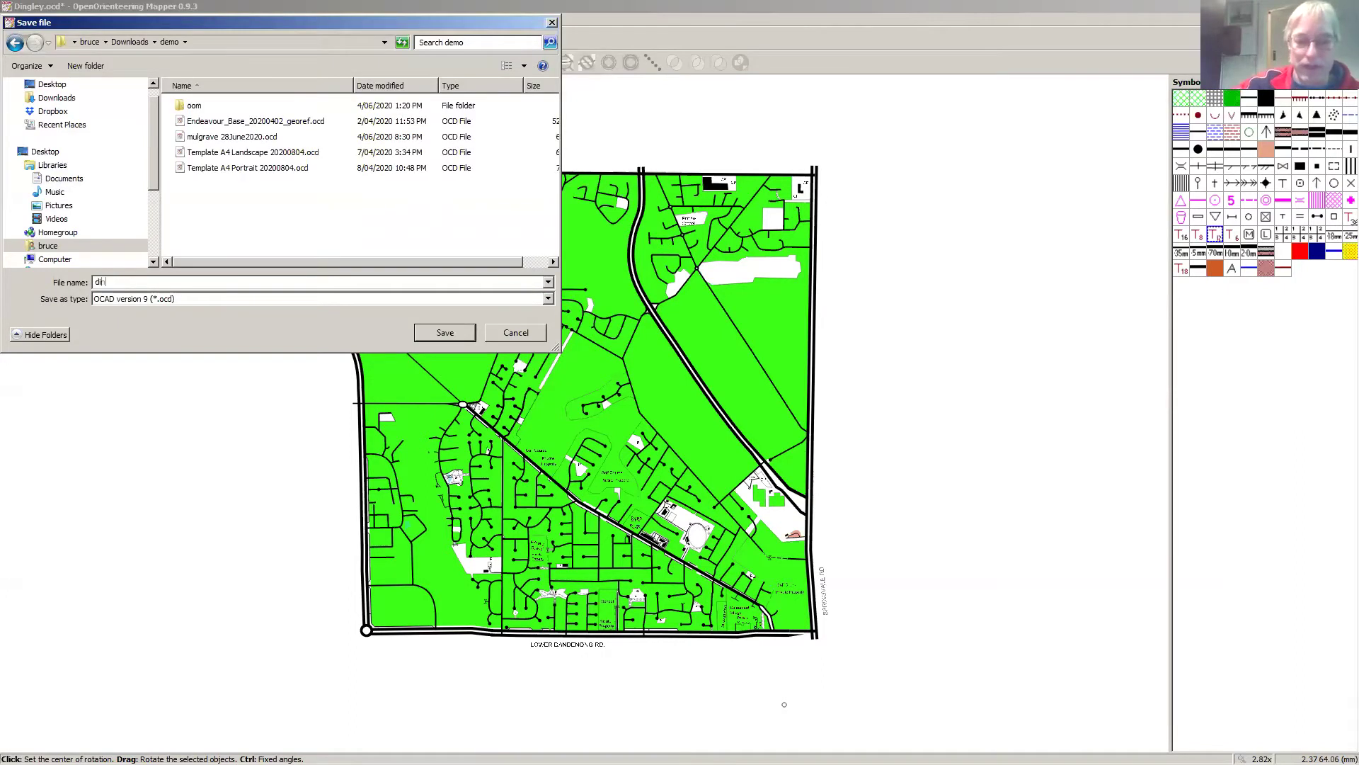
type("nglet")
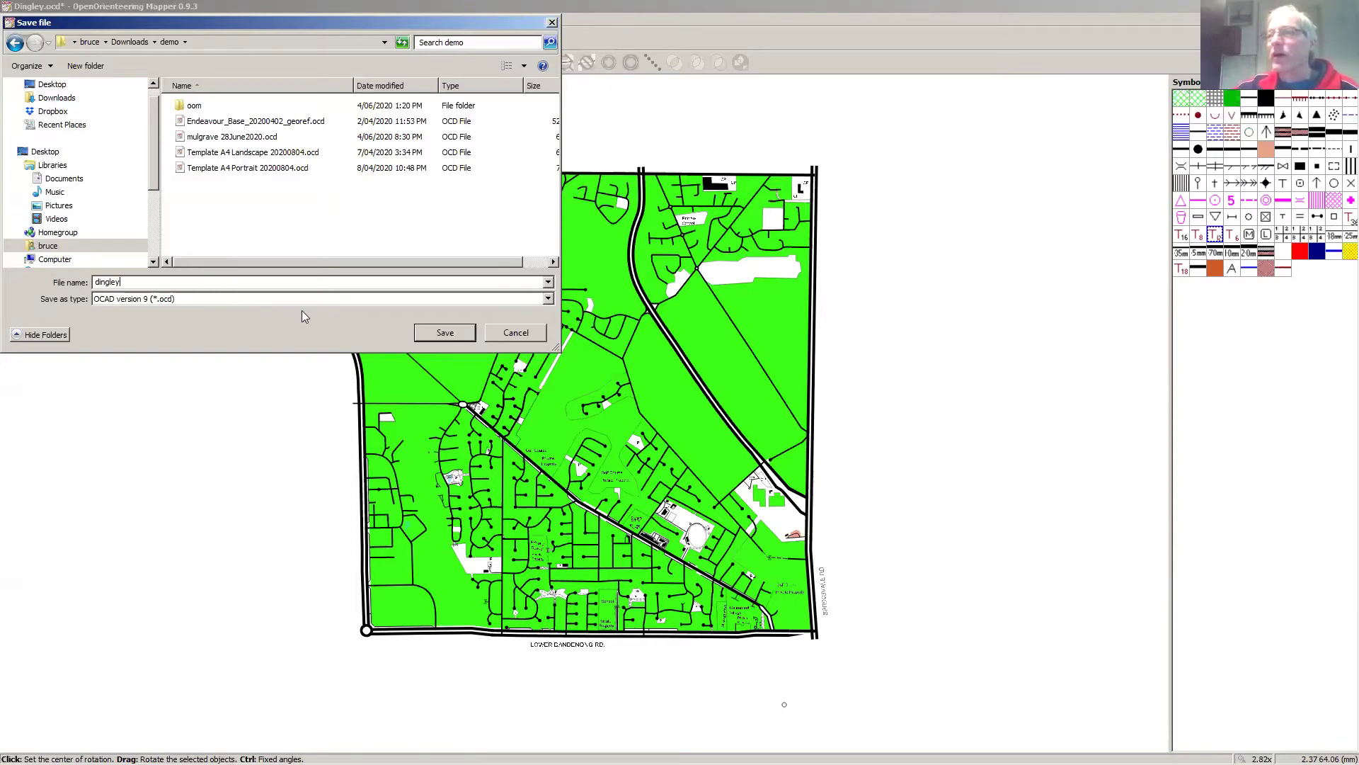
left_click(446, 334)
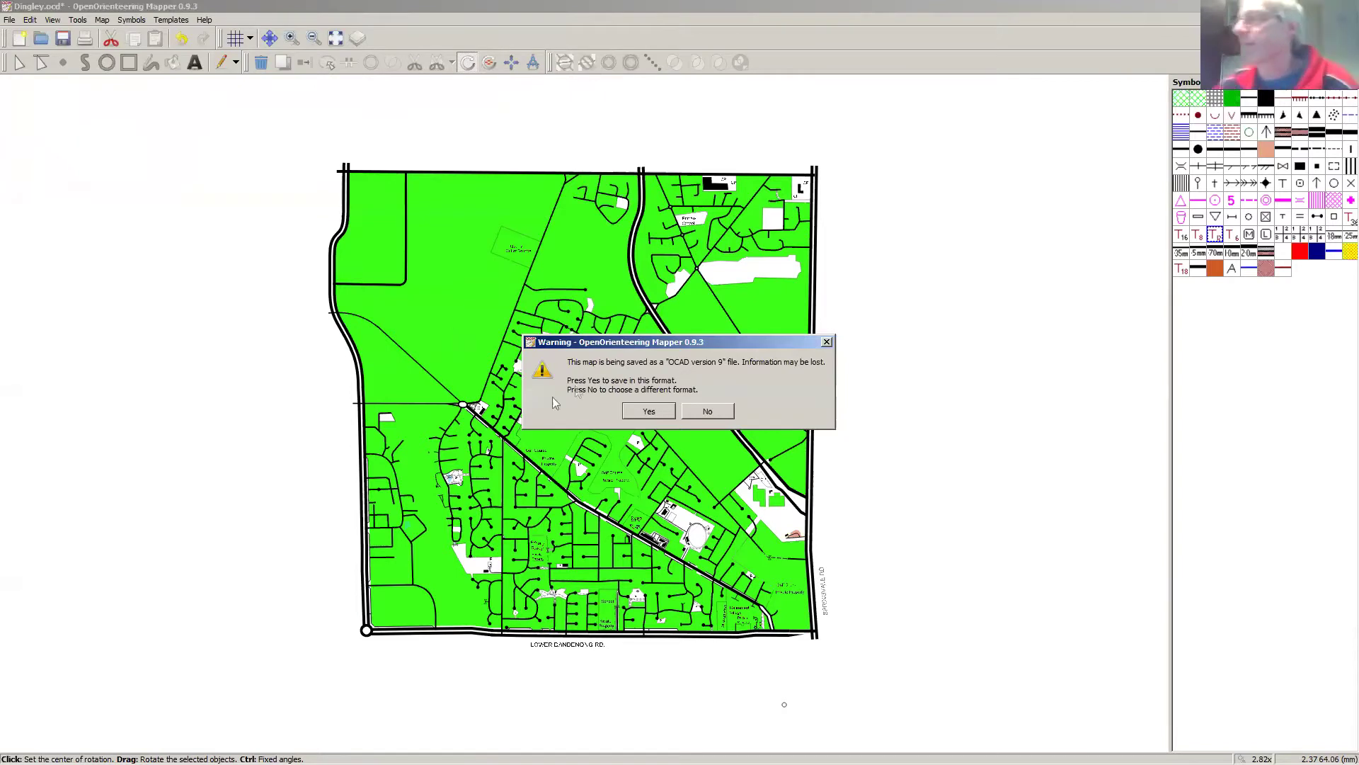
left_click(647, 409)
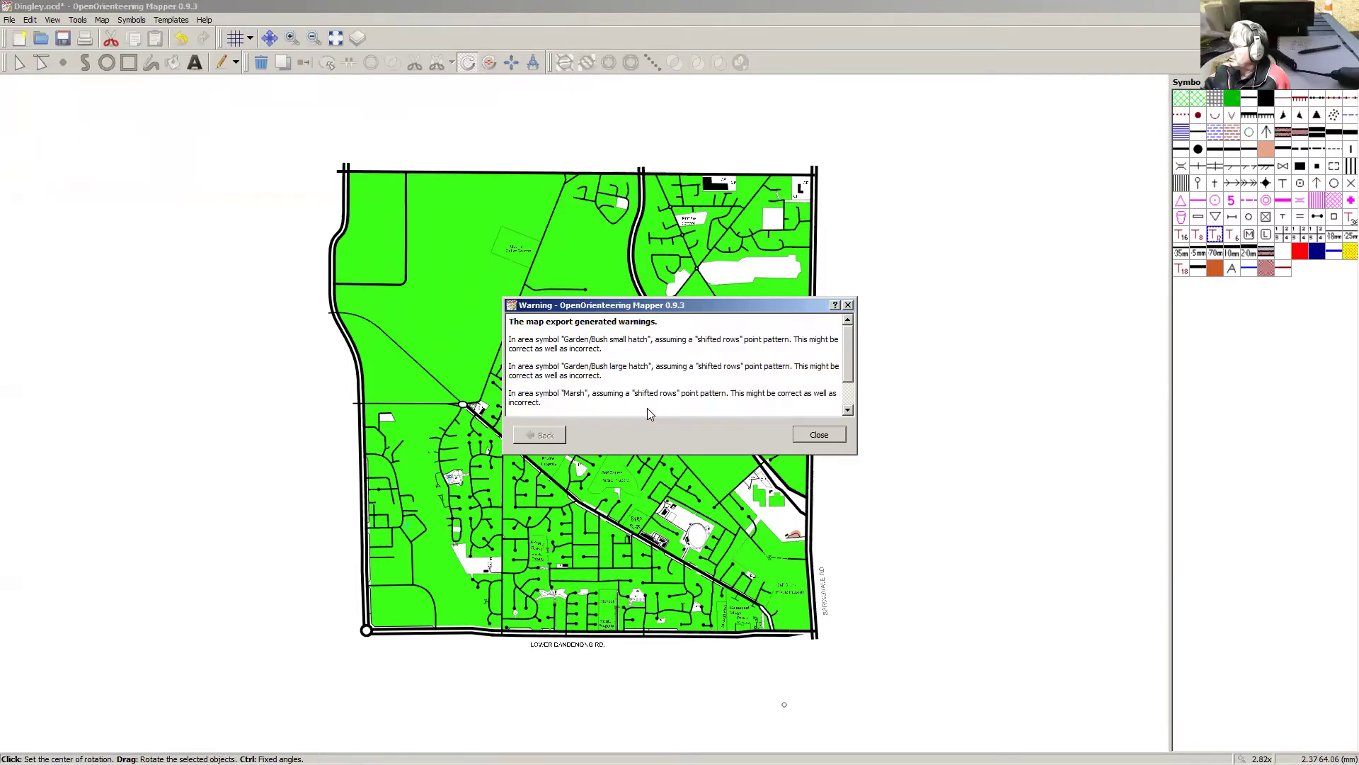
left_click(817, 436)
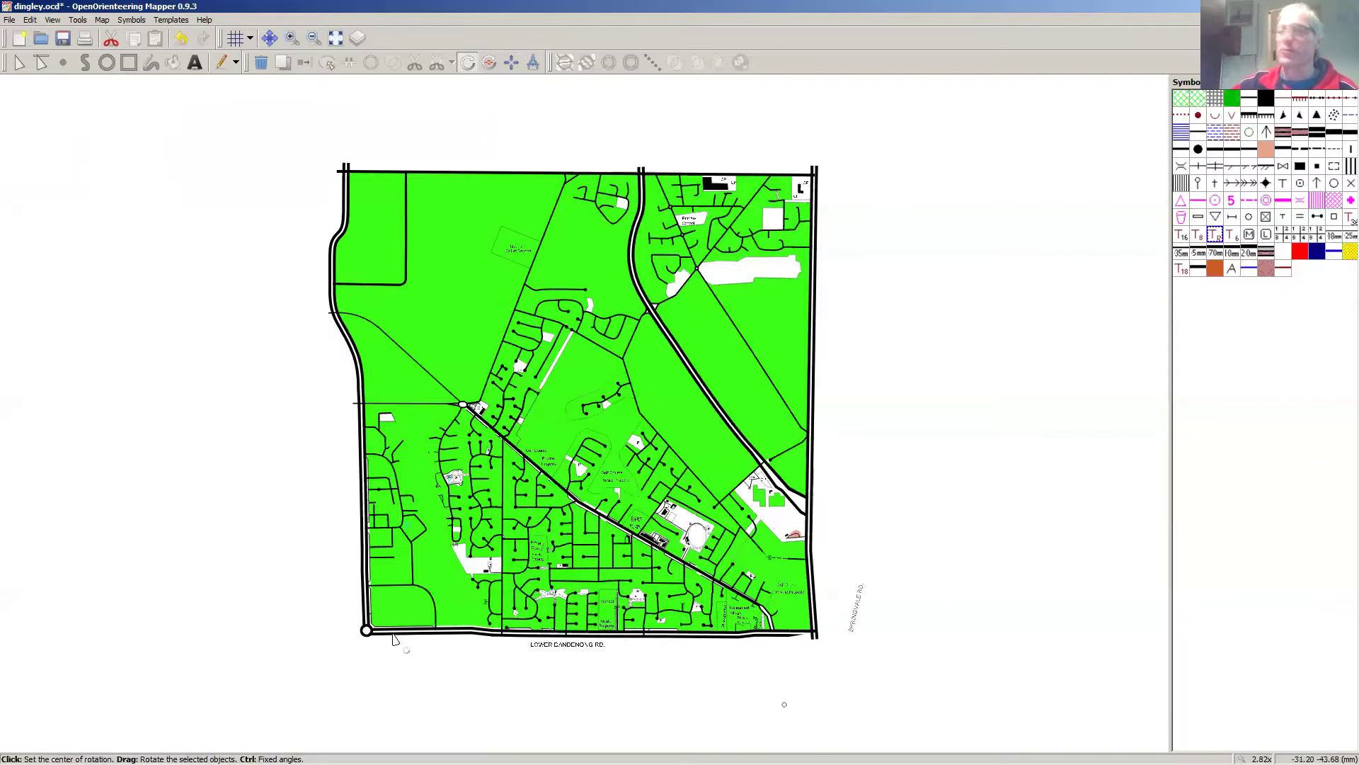
Step: Undo the last rotation of the SPRINGVALE RD. label
key("ctrl+z")
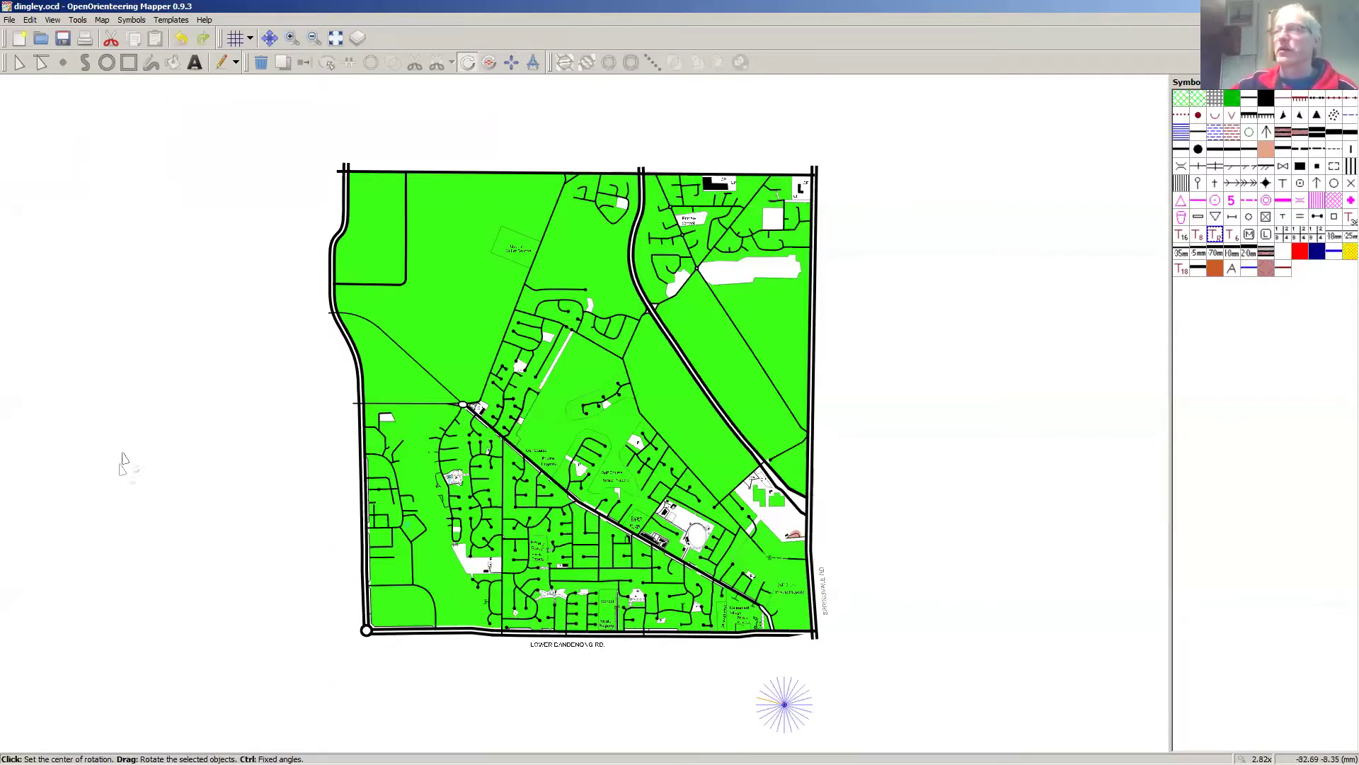
Step: Select all objects on the dingley.ocd map and delete them
left_click(19, 62)
left_click_drag(225, 126, 930, 707)
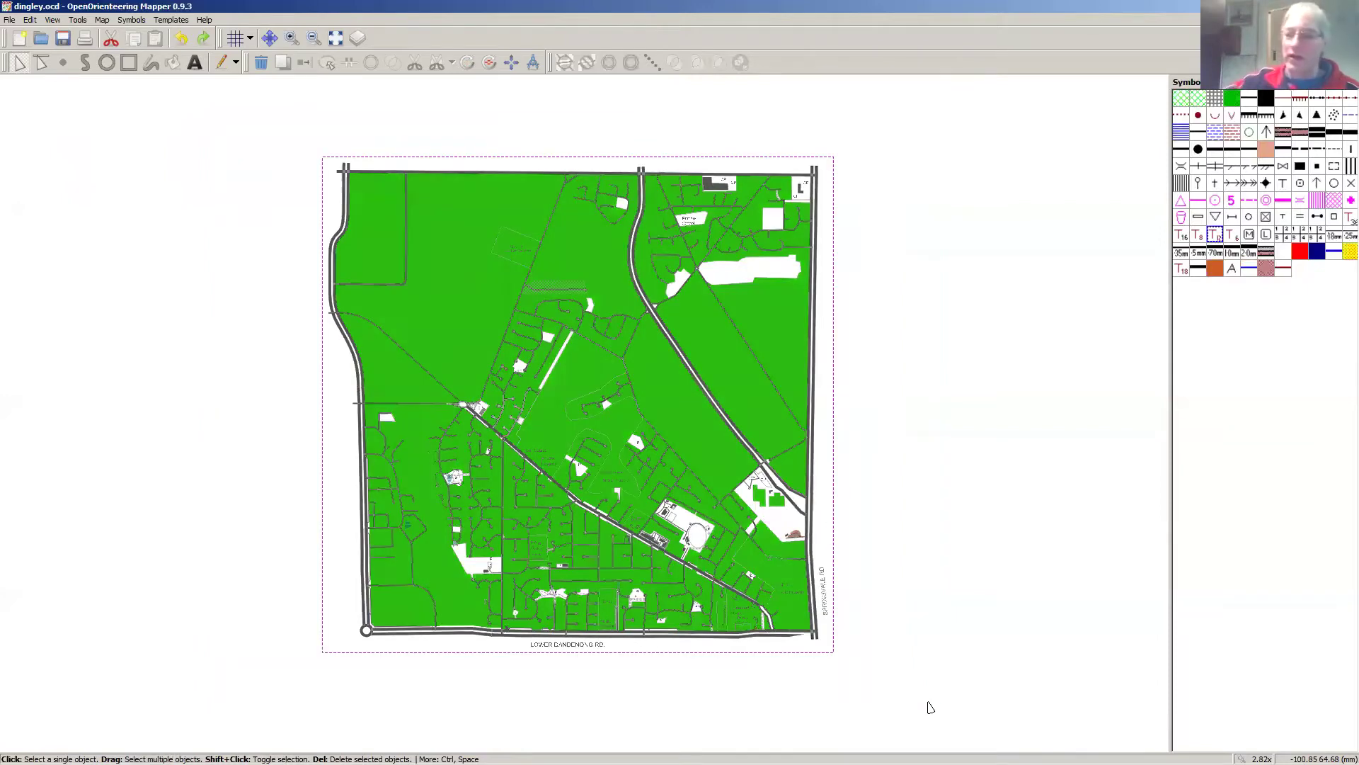
key("Delete")
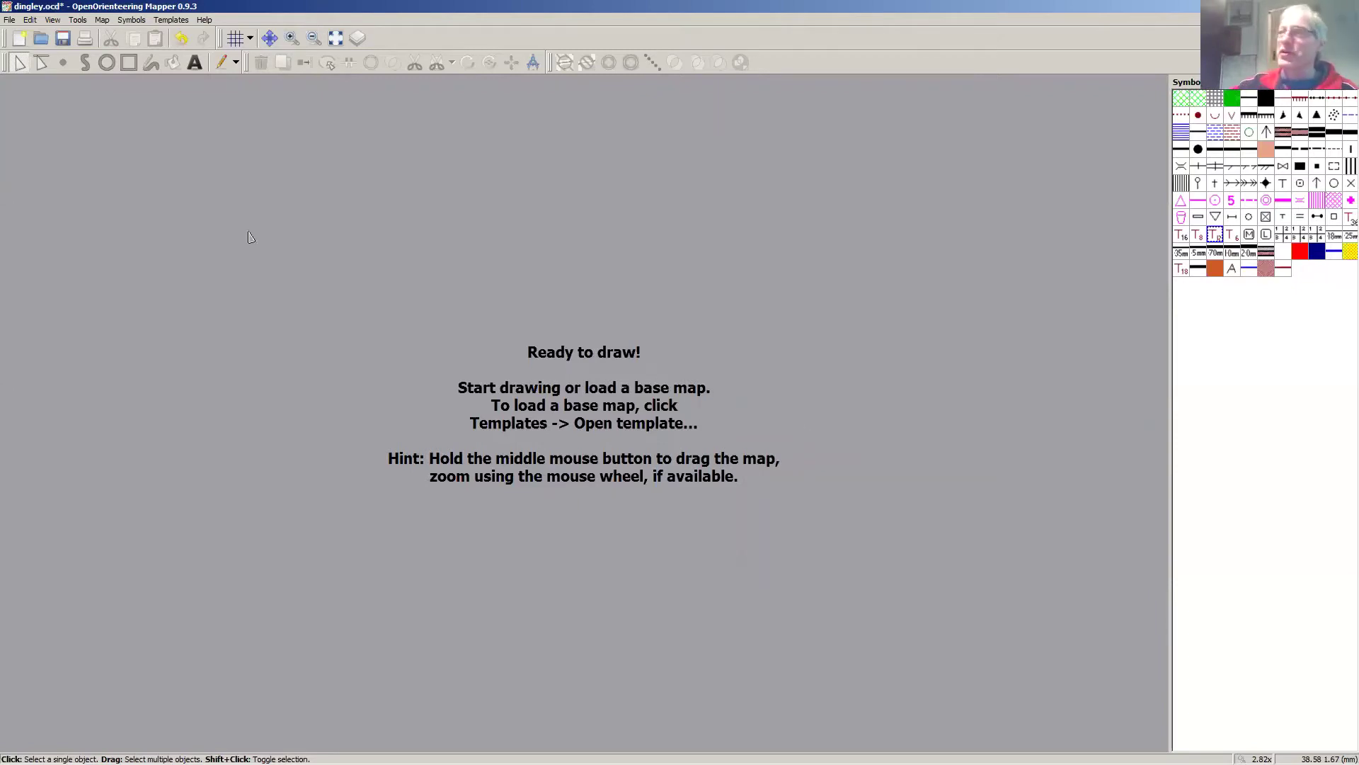
Step: Load dingley.ocd from the demo folder in Downloads as a template
left_click(171, 20)
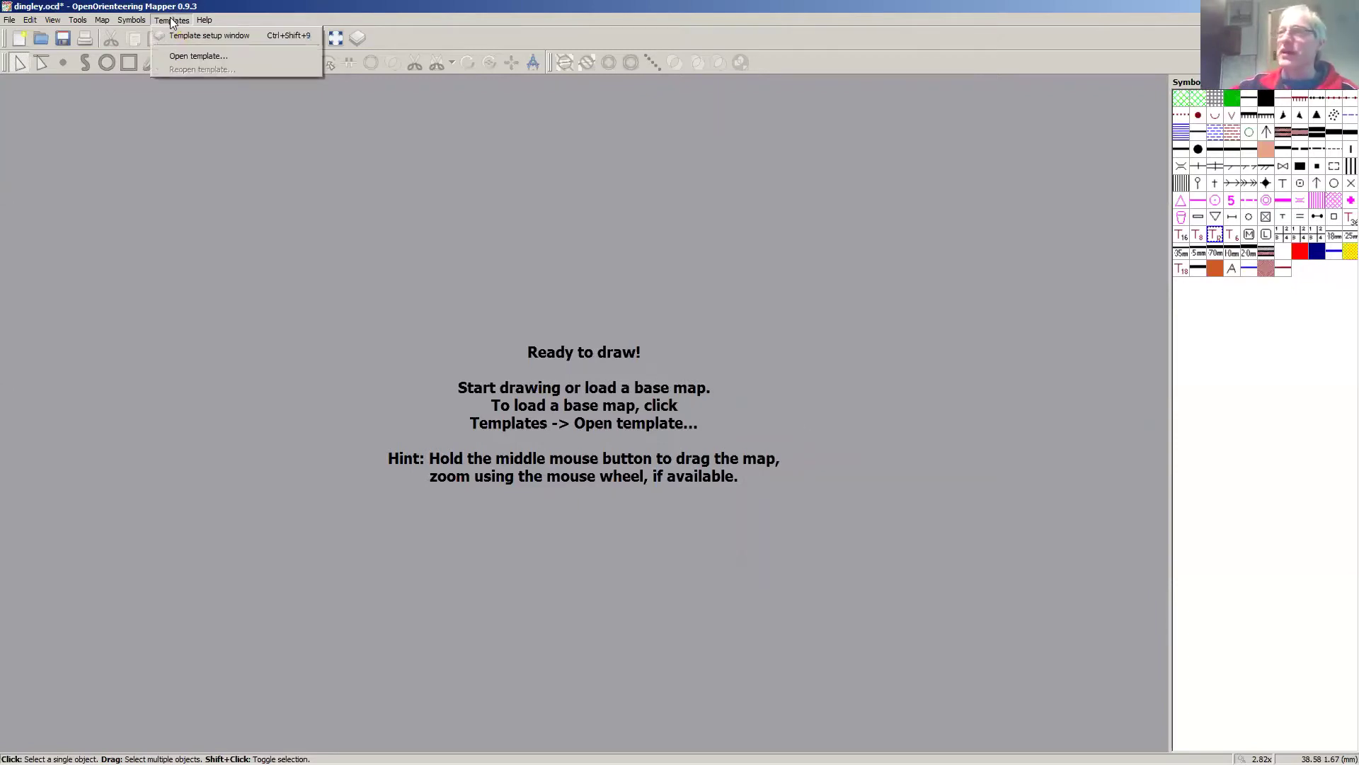
left_click(183, 57)
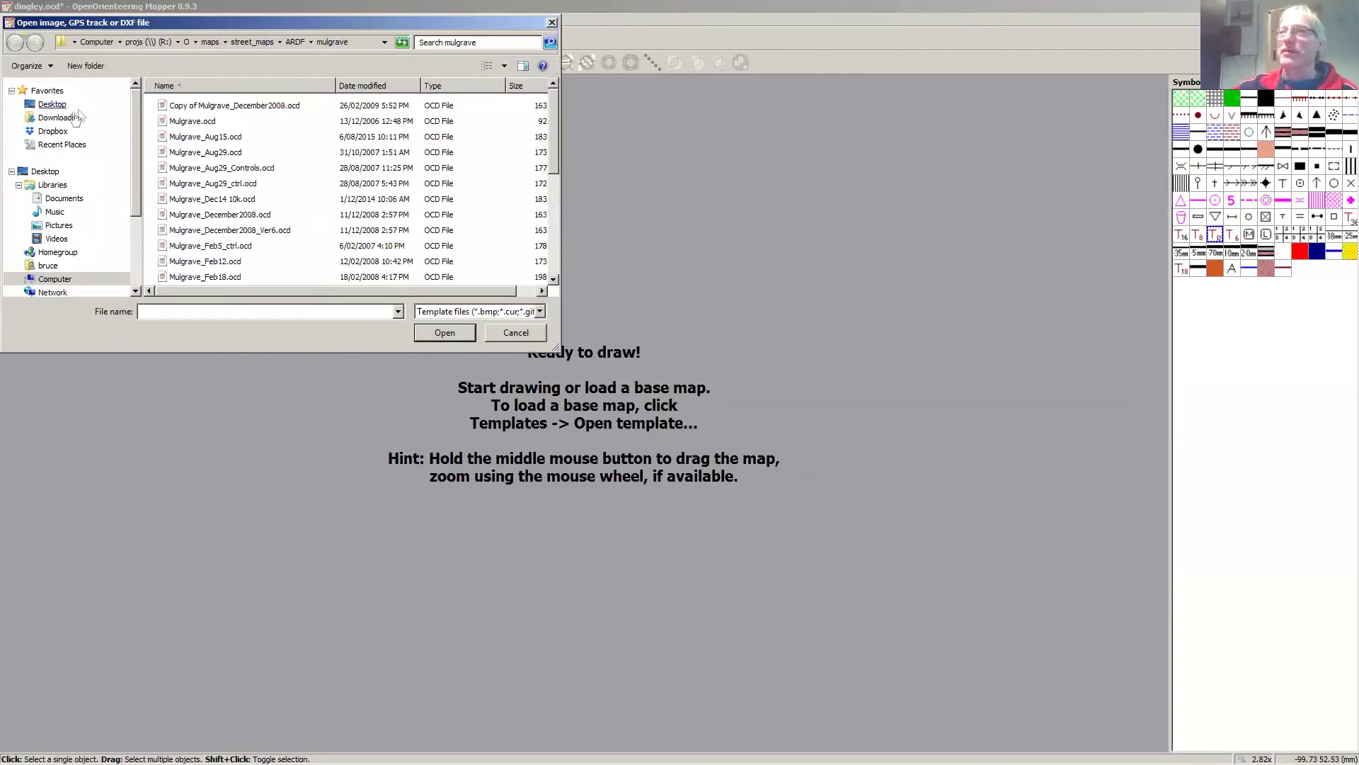
left_click(67, 118)
double_click(177, 106)
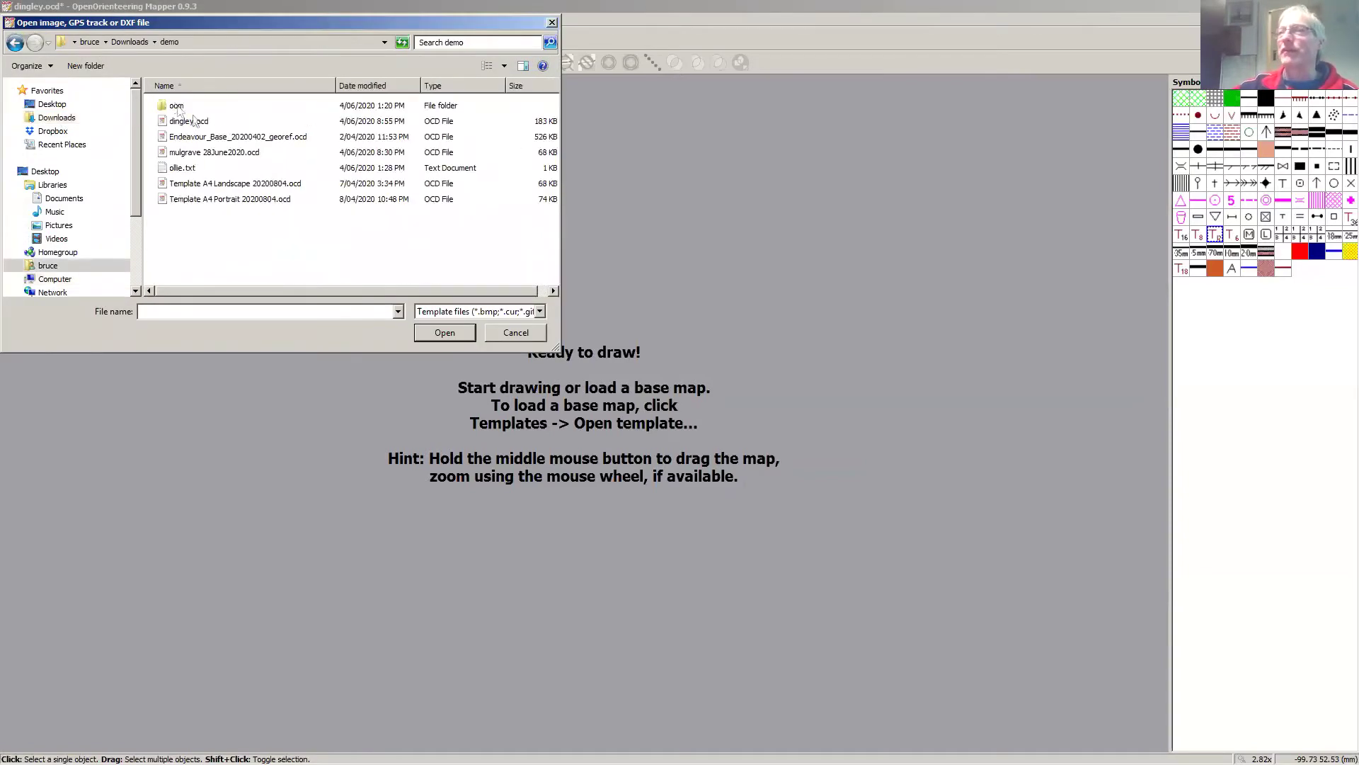
double_click(188, 121)
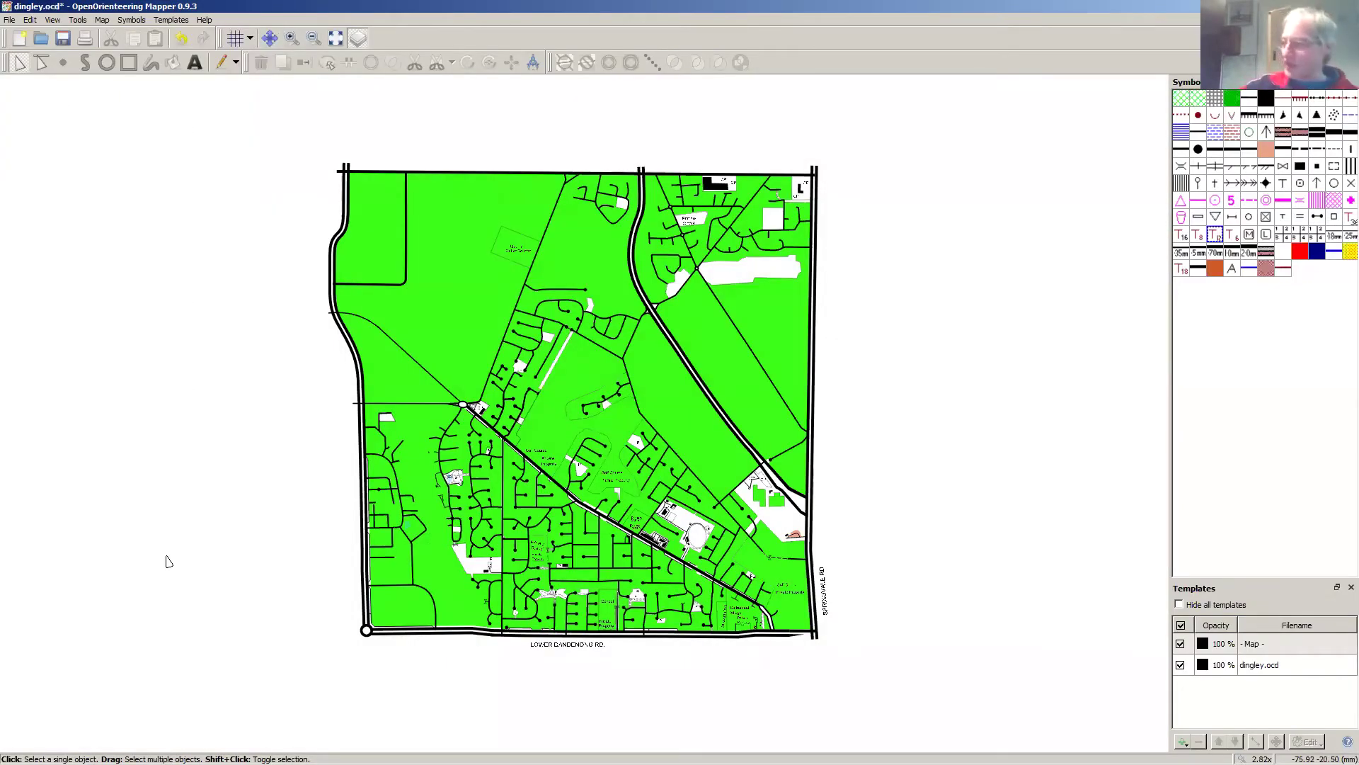
Step: Check the map layer and the dingley.ocd template by switching the visibility of each off and on again
left_click(1180, 644)
left_click(1180, 644)
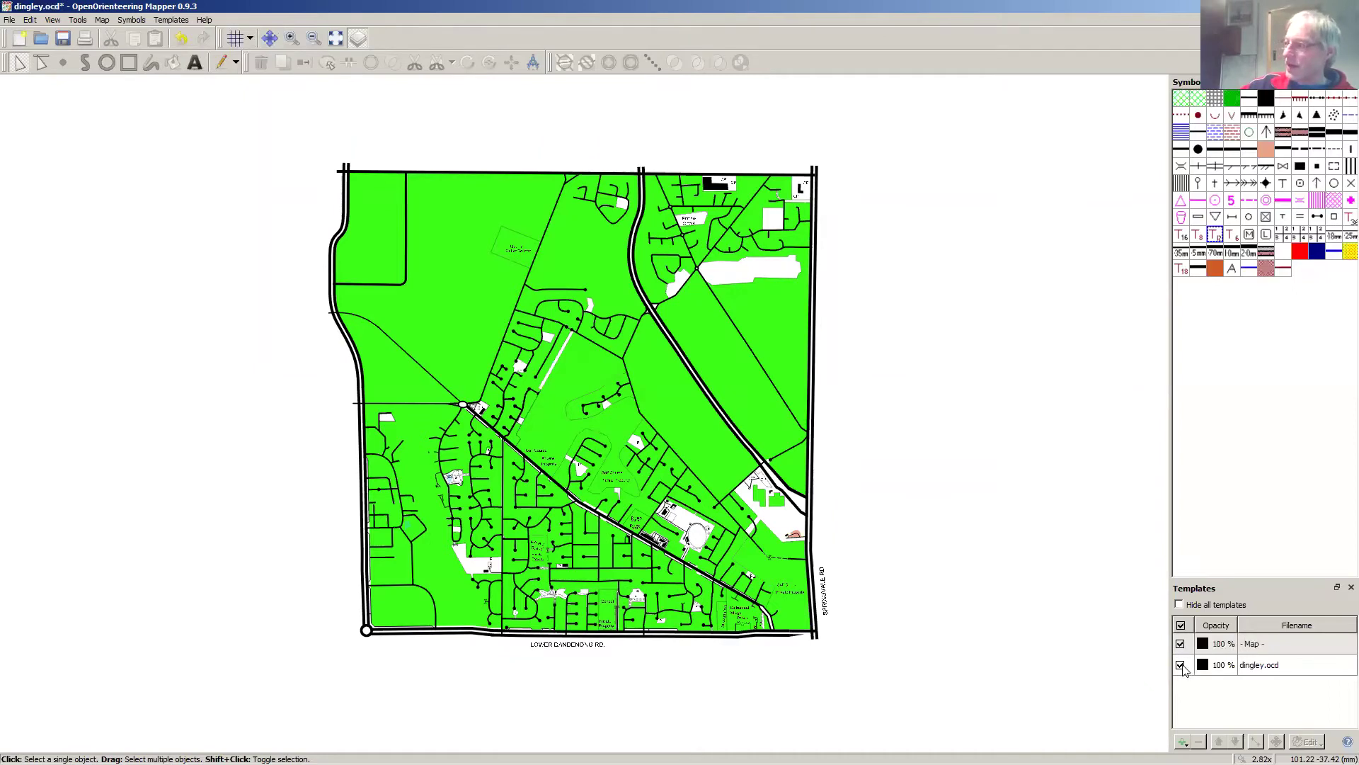
left_click(1180, 666)
left_click(1180, 665)
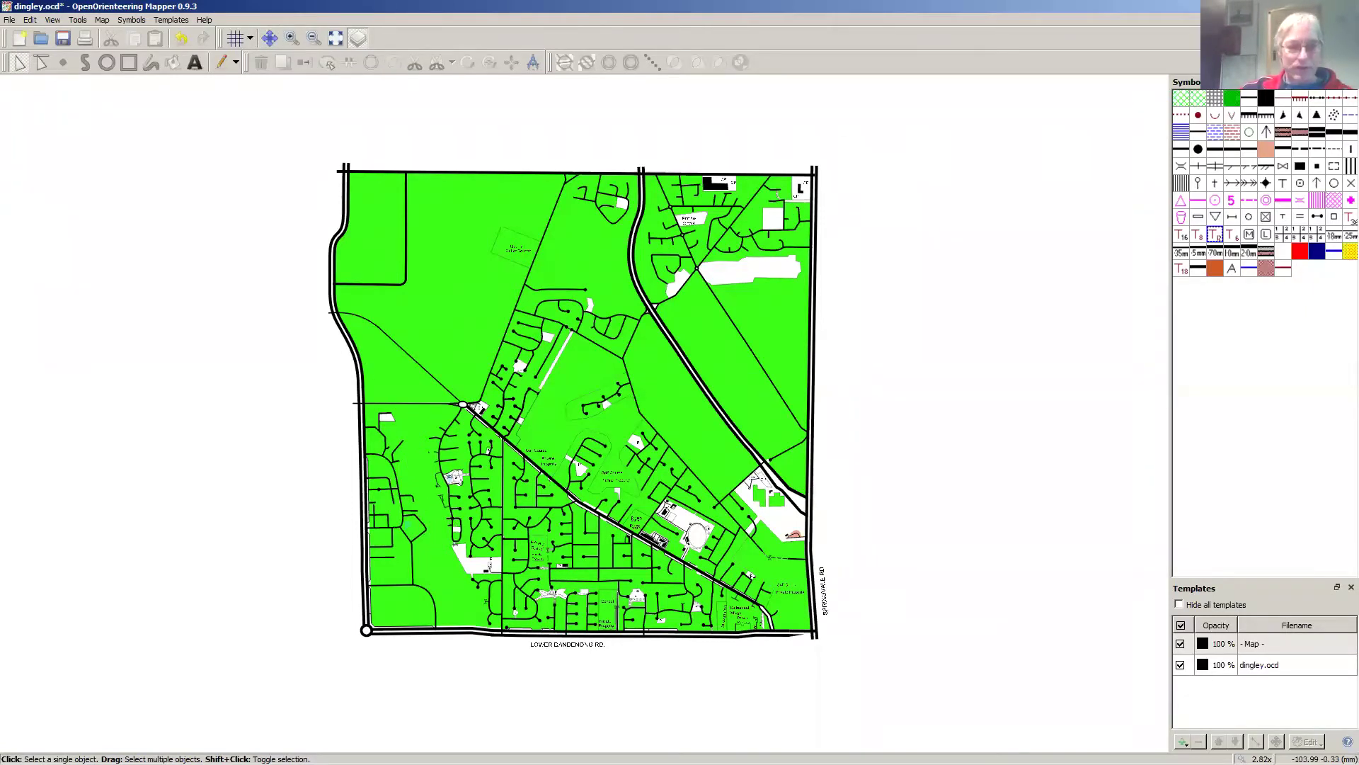
Step: Switch to the MapshareVic website in the browser, copy its page address and agree to the site's disclaimer
key("alt+Tab")
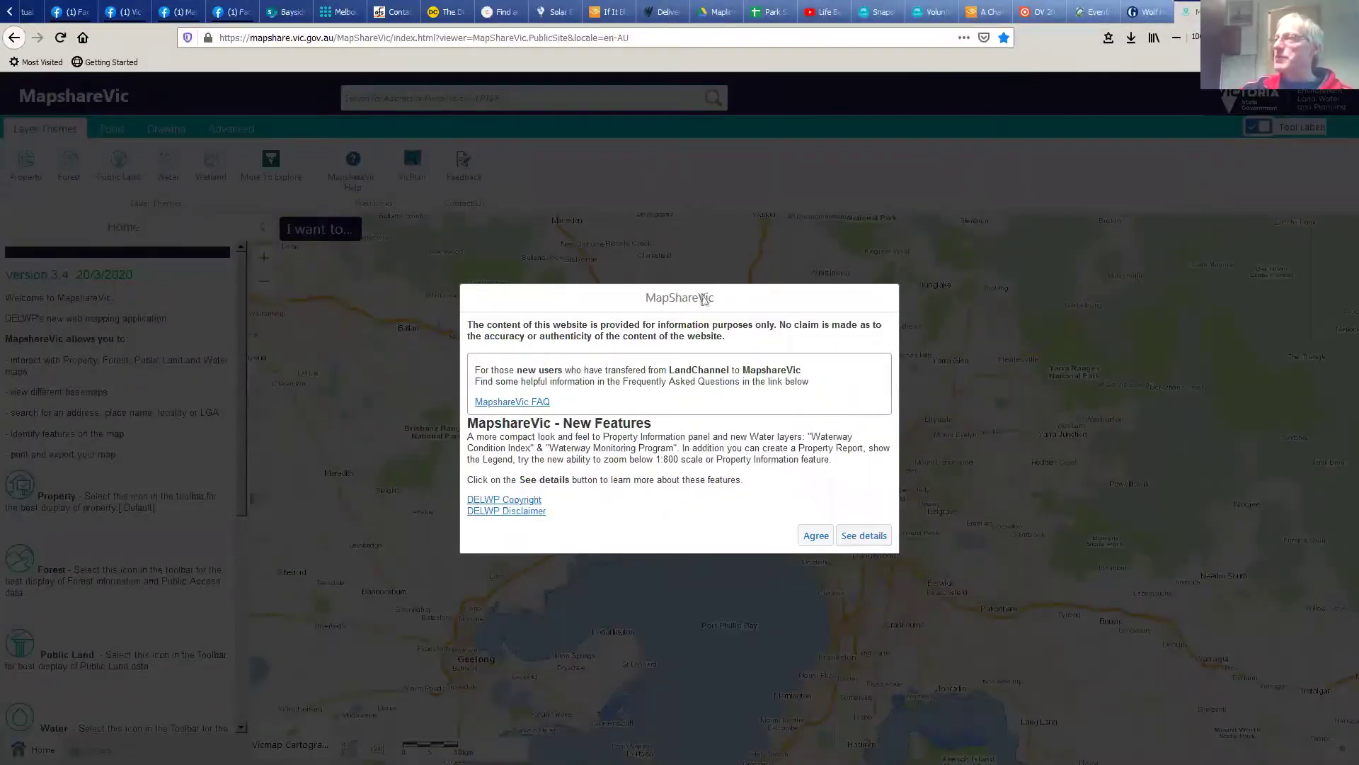
left_click(629, 37)
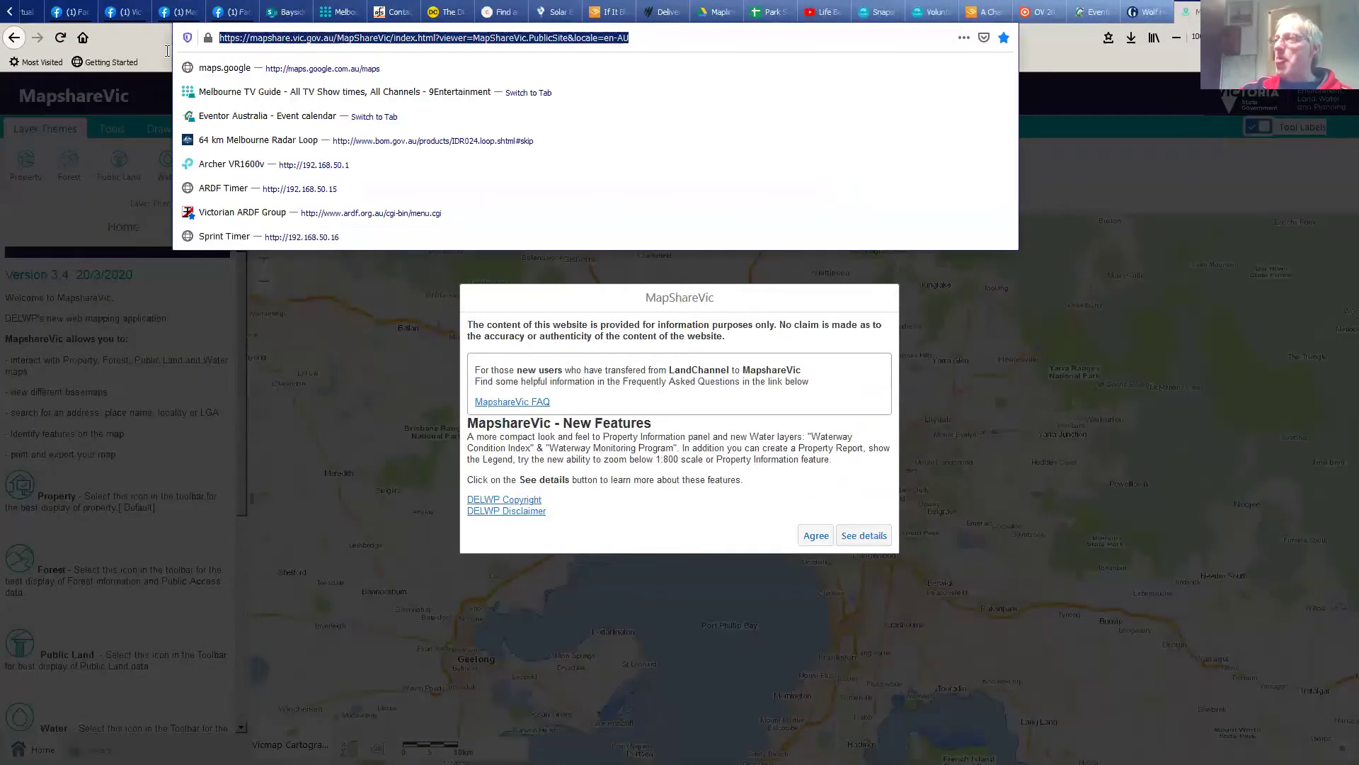
key("ctrl+c")
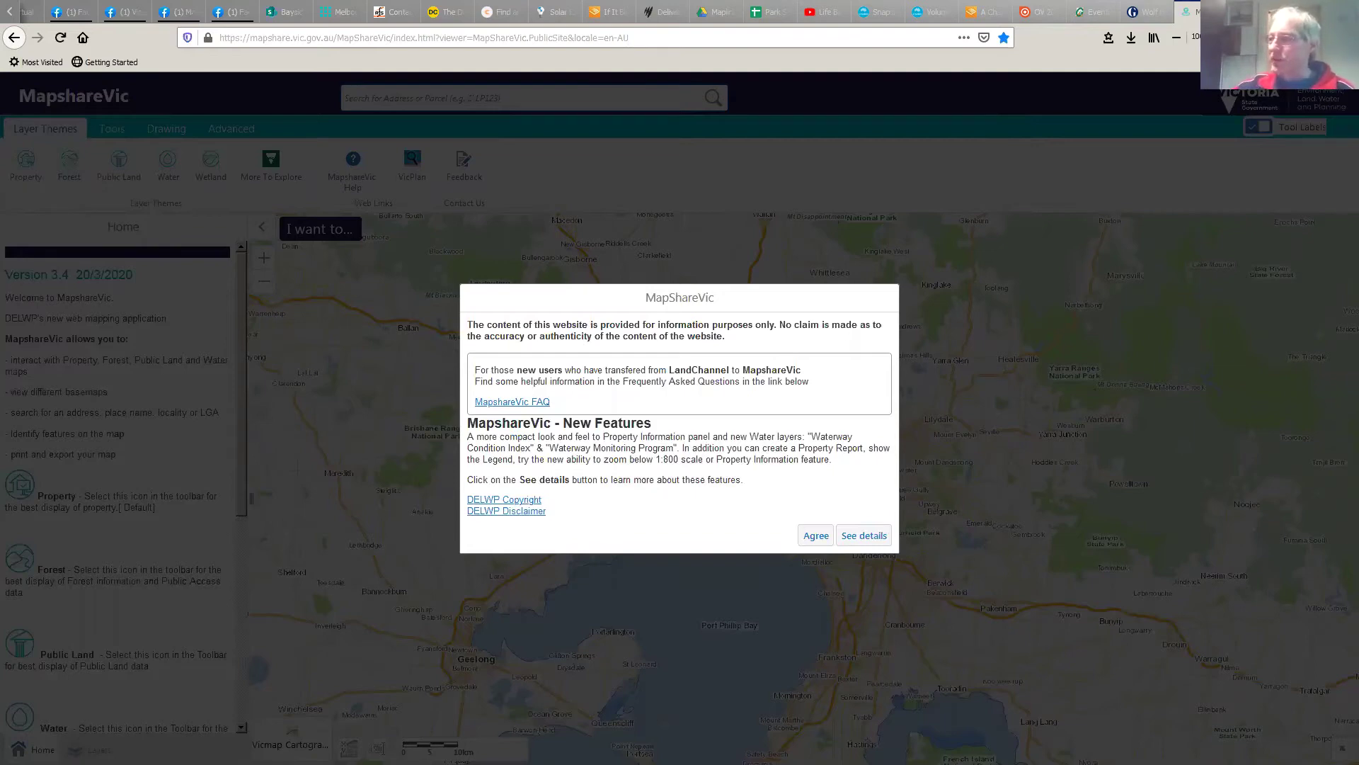
left_click(816, 536)
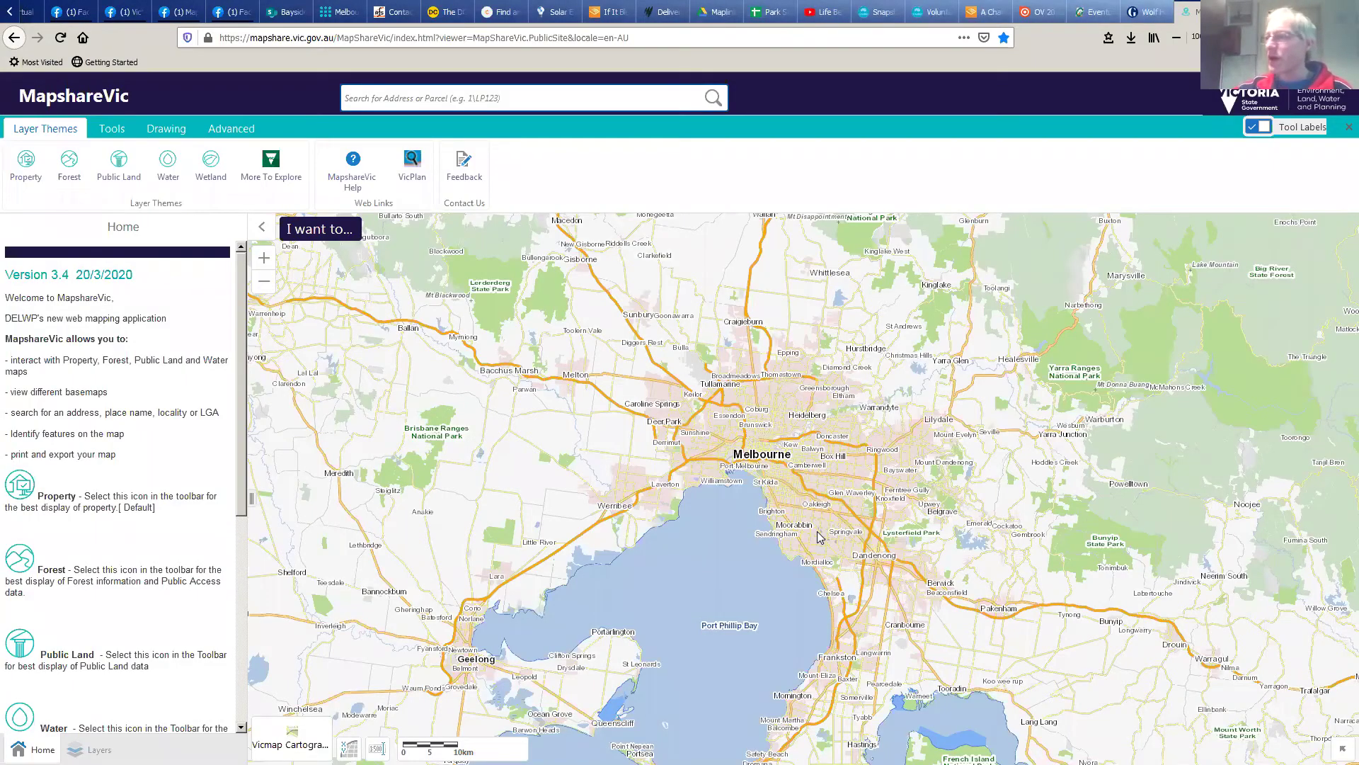
Step: Locate Dingley Village on the Melbourne map at street level
left_click_drag(747, 474, 693, 446)
left_click_drag(595, 501, 523, 430)
scroll(751, 547, "up", 2)
left_click_drag(751, 547, 614, 591)
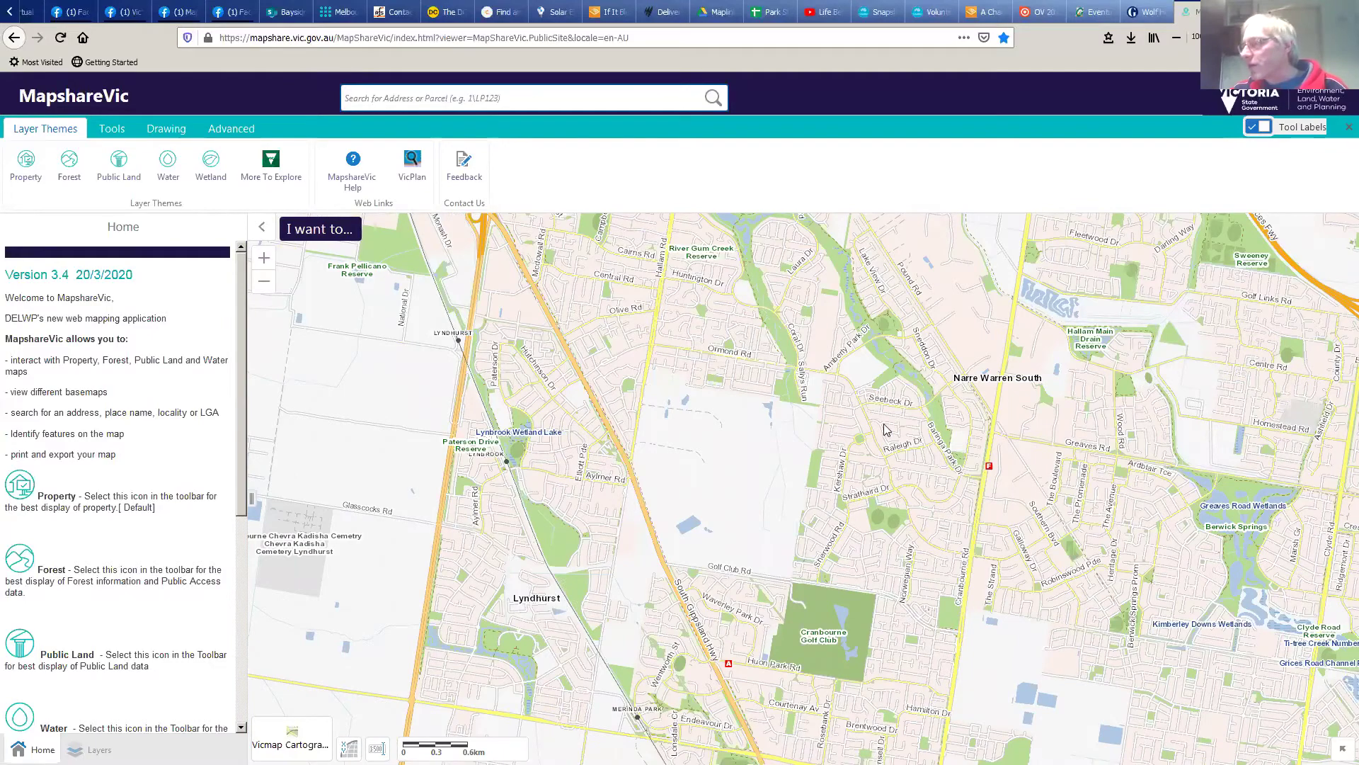
left_click_drag(887, 430, 666, 590)
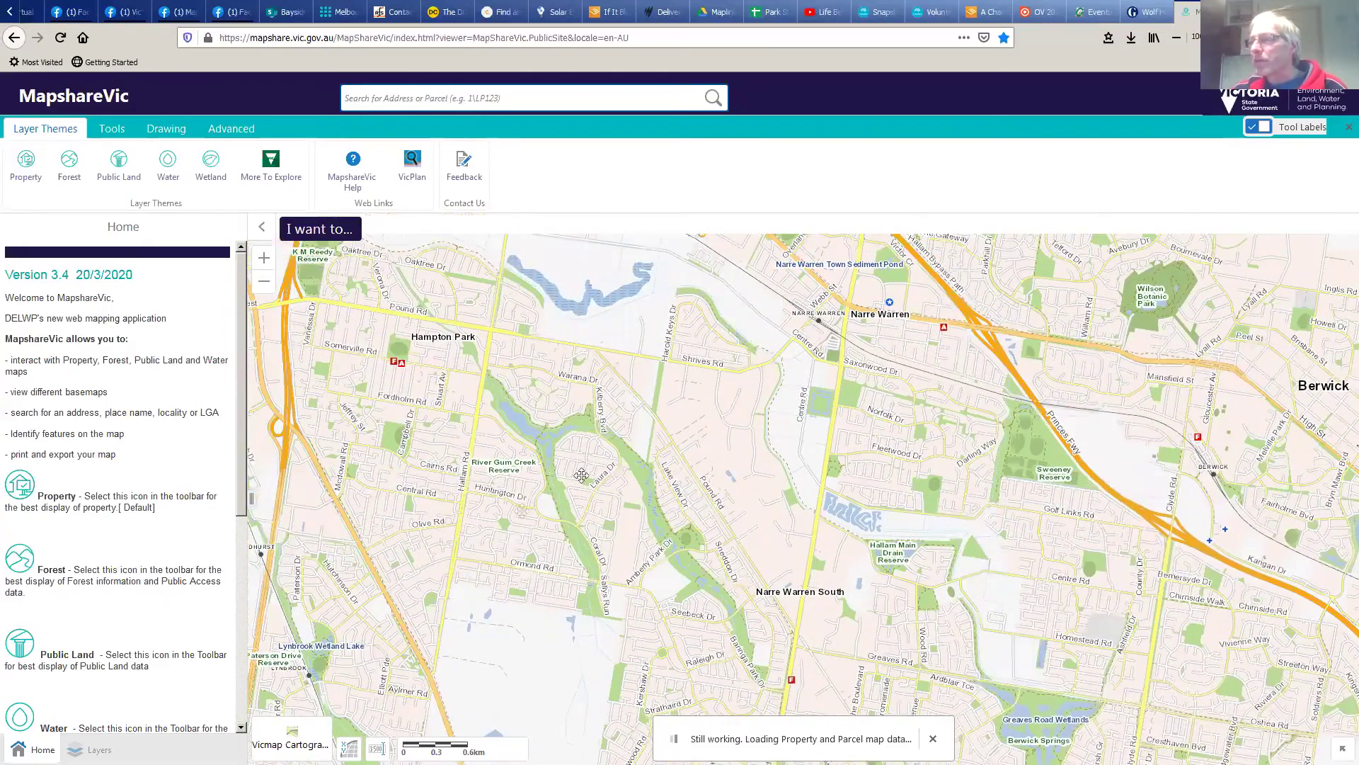
left_click_drag(508, 518, 508, 522)
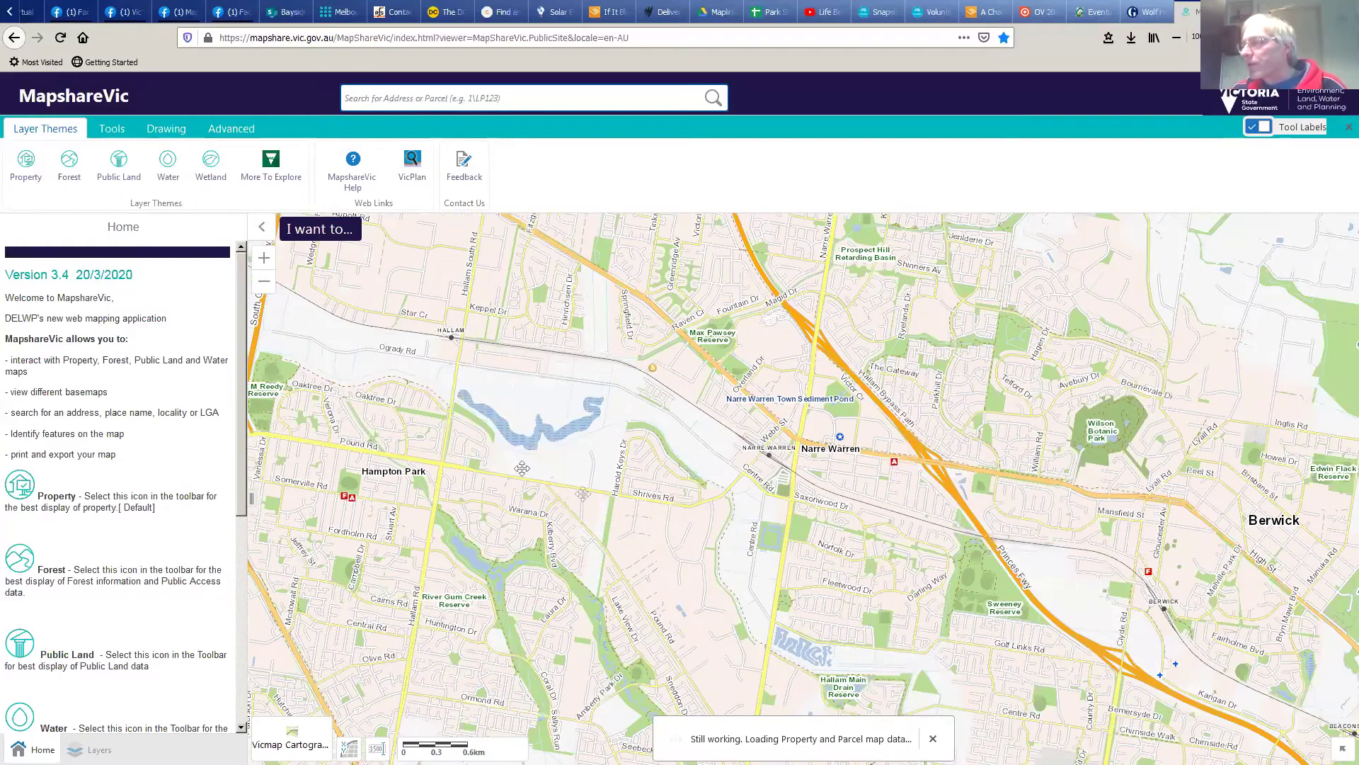
left_click_drag(523, 469, 408, 567)
left_click_drag(653, 524, 805, 680)
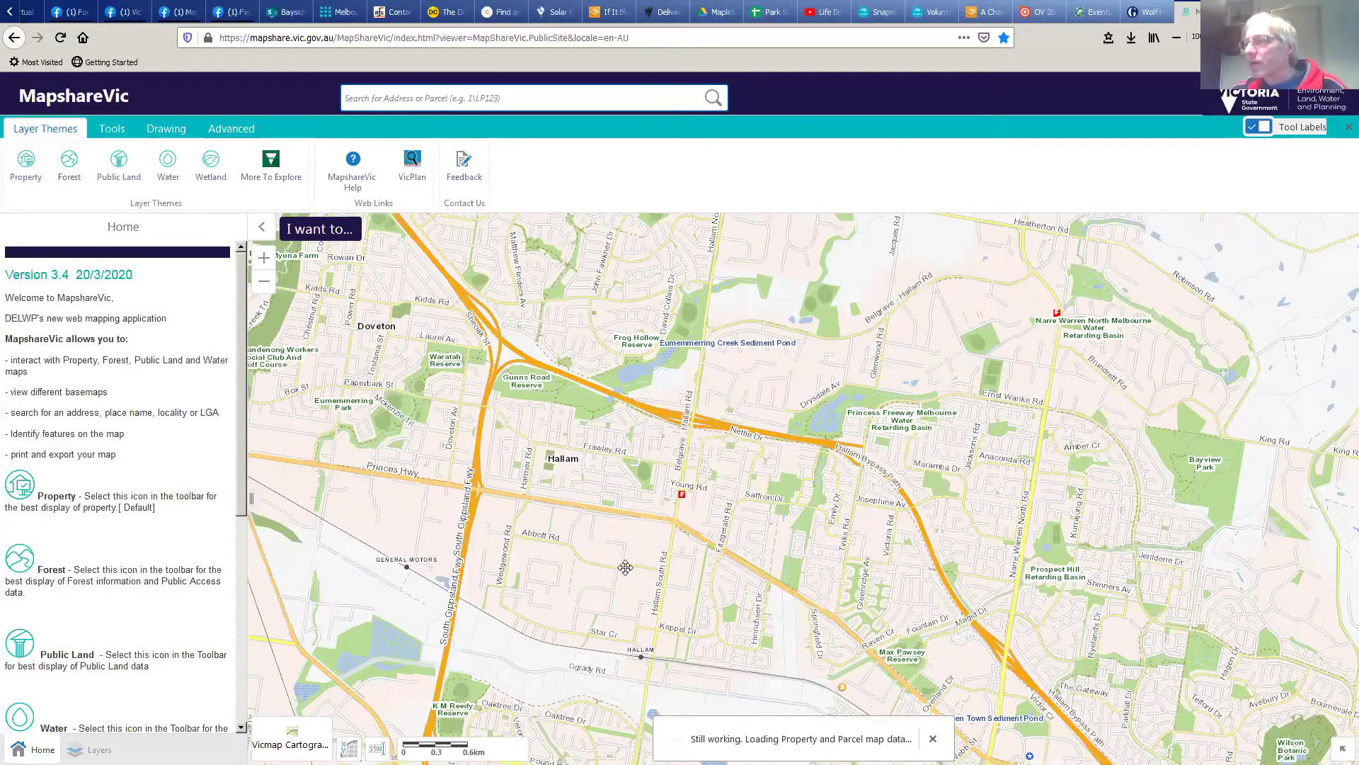
left_click_drag(633, 239, 644, 439)
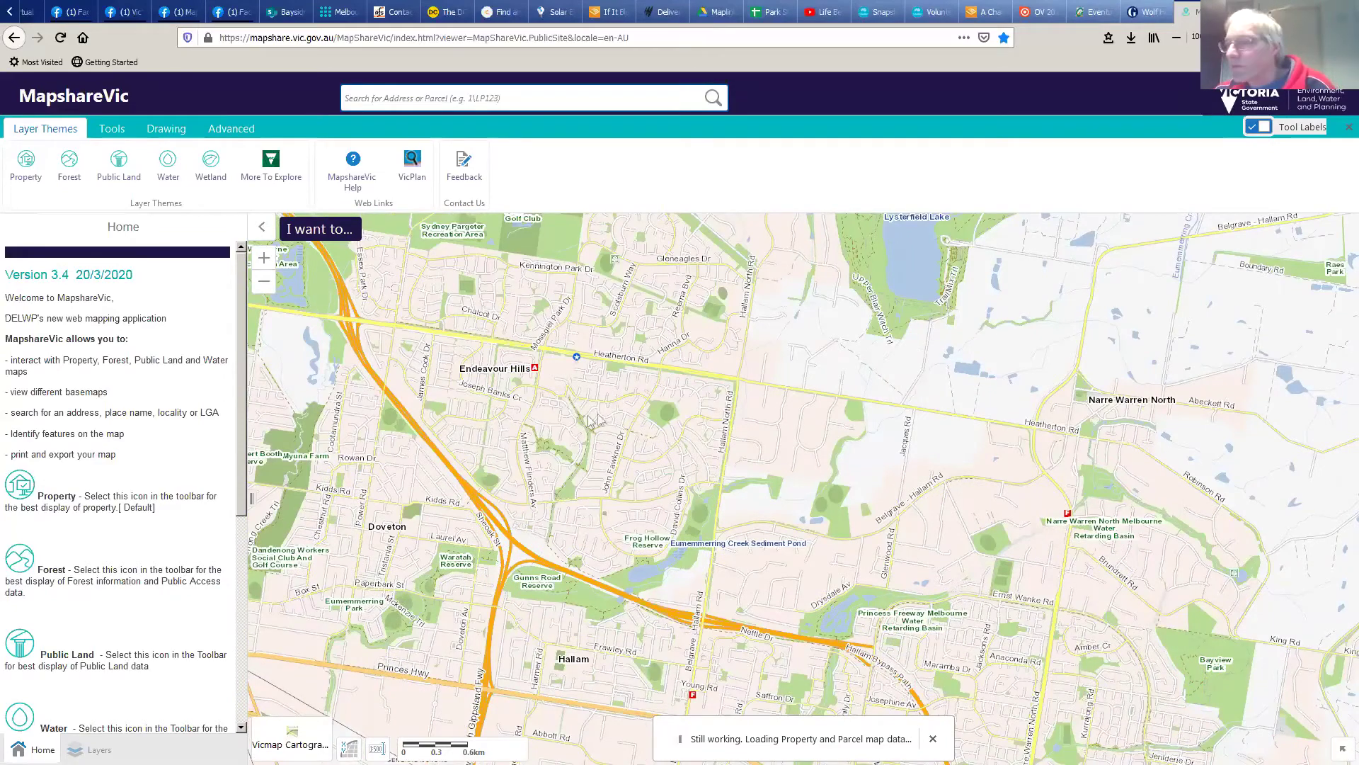
left_click_drag(570, 387, 585, 337)
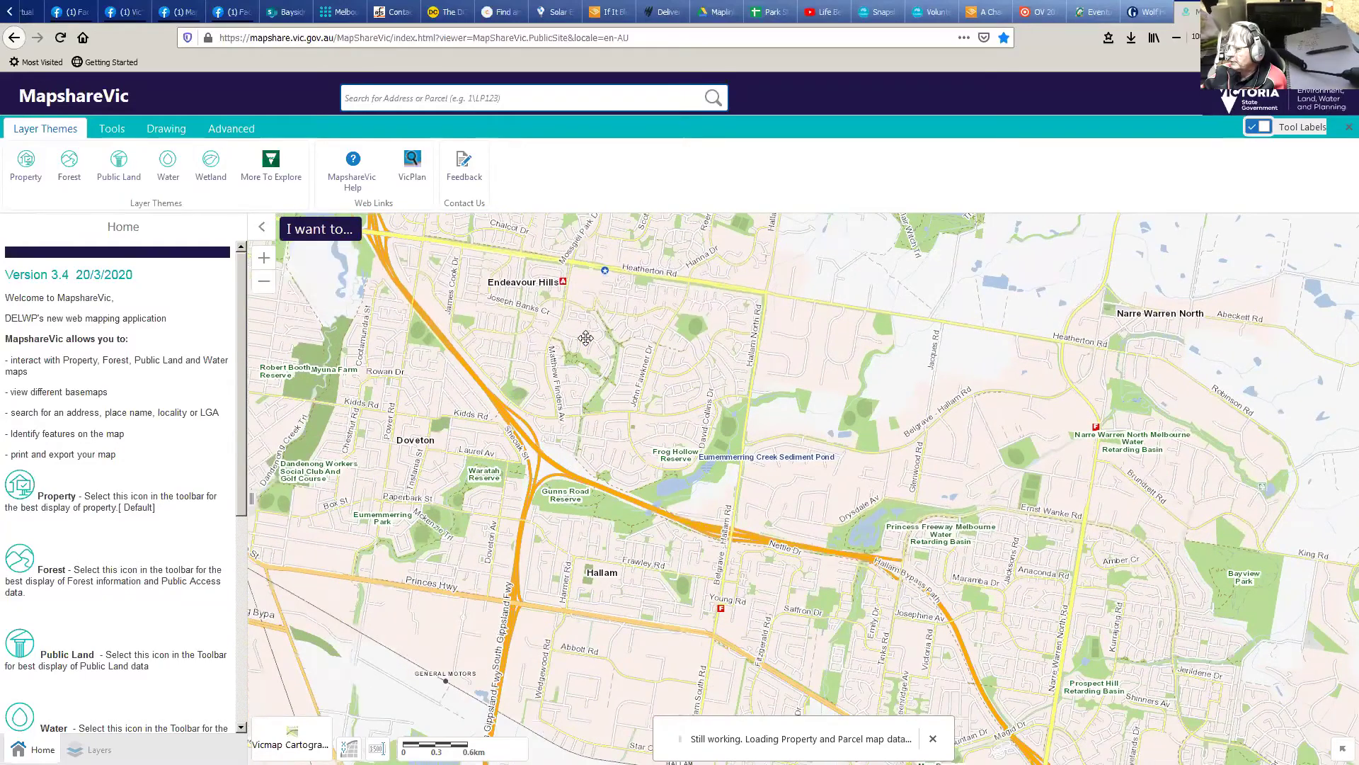
left_click_drag(294, 371, 675, 457)
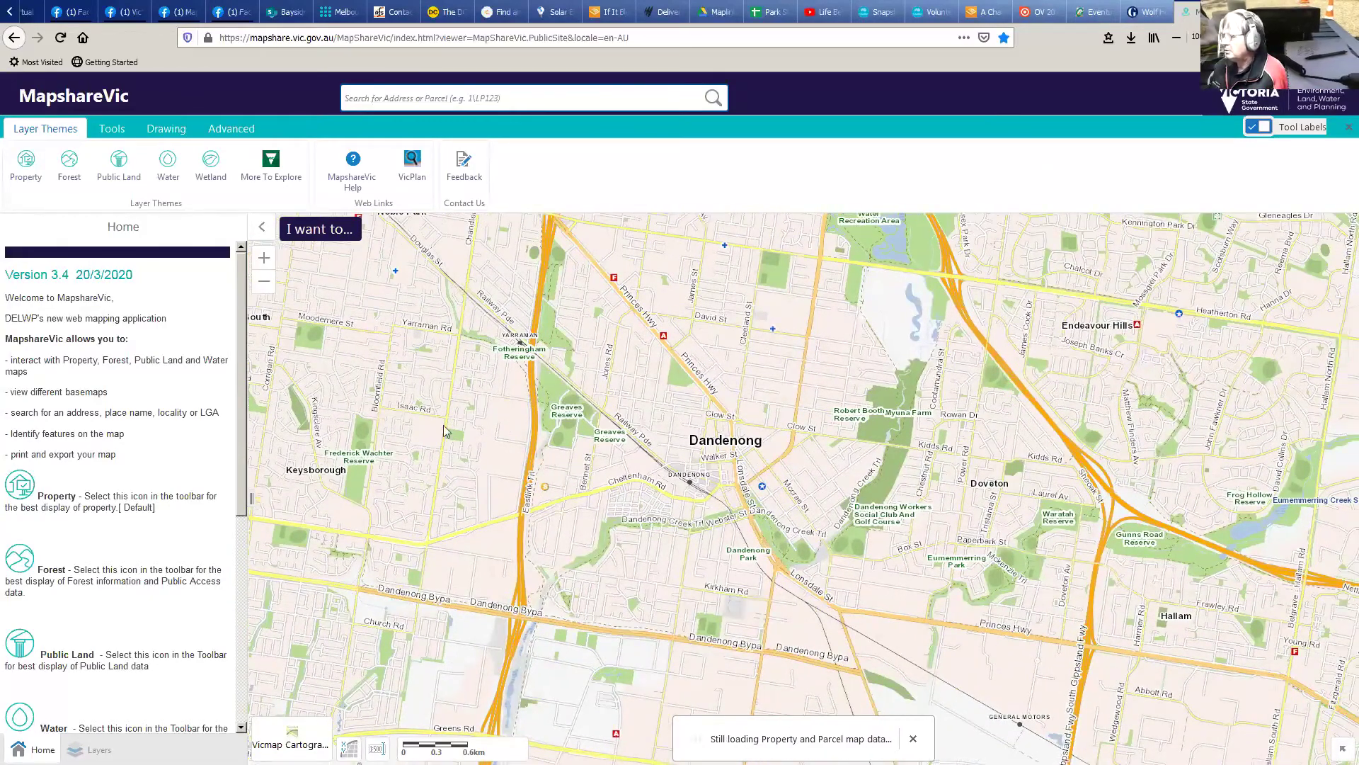
left_click_drag(457, 490, 675, 485)
left_click_drag(477, 481, 489, 482)
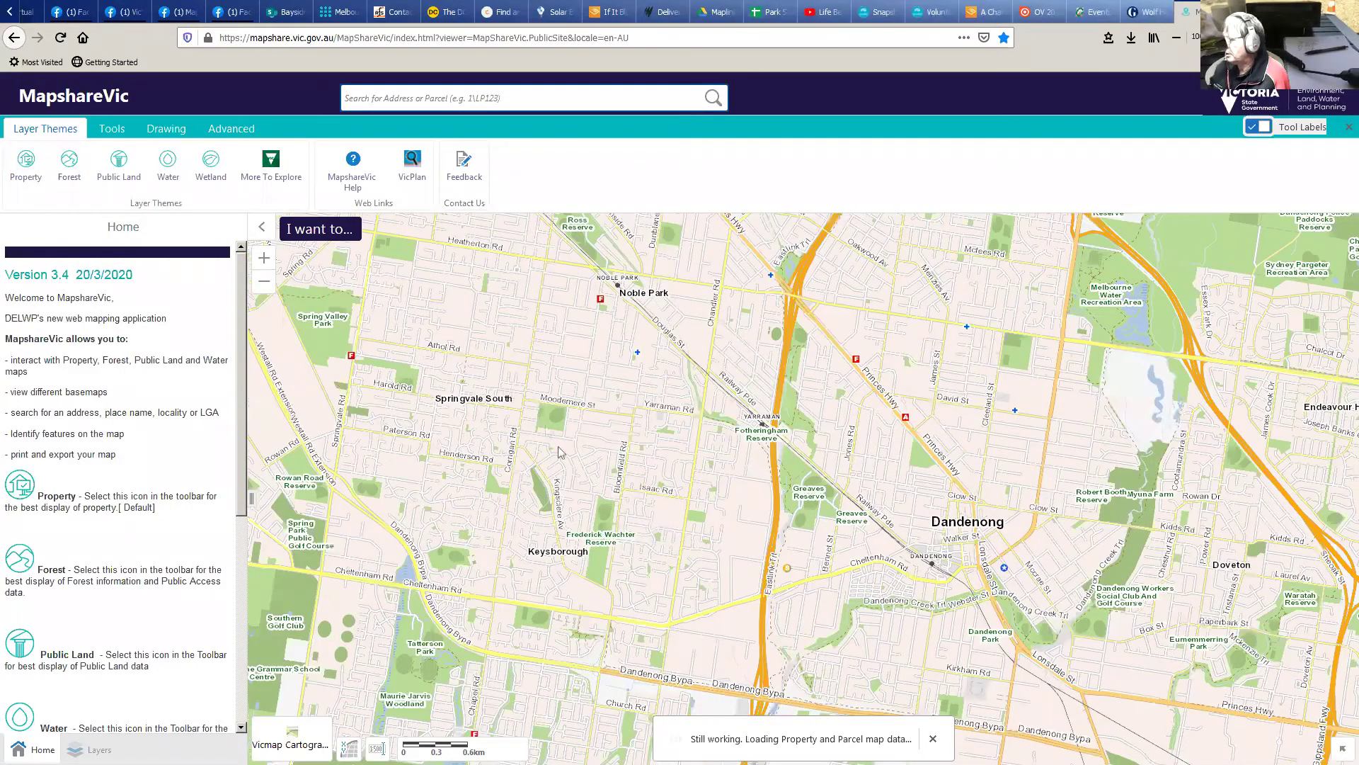
left_click_drag(441, 424, 653, 457)
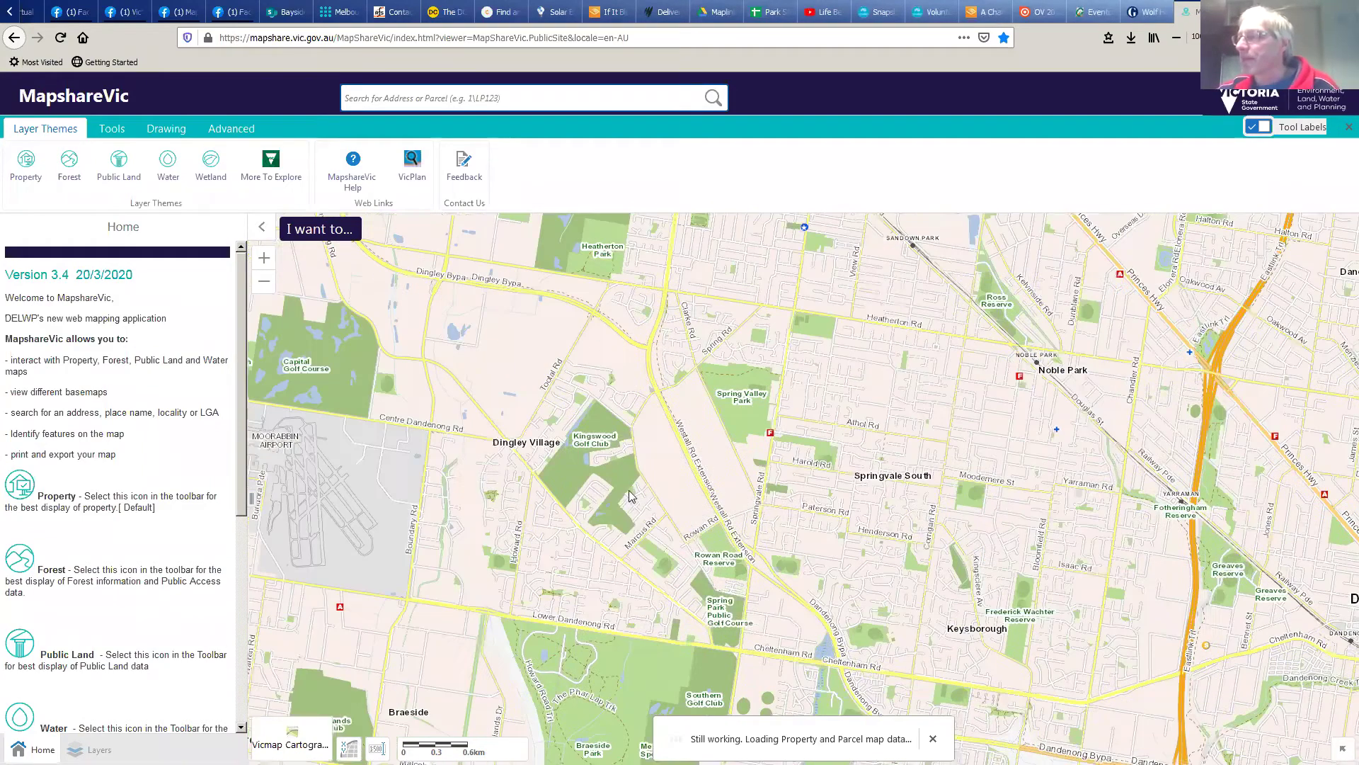
Step: Set the coordinate display of the web map to MGA 55 for the Dingley Village area
left_click(264, 259)
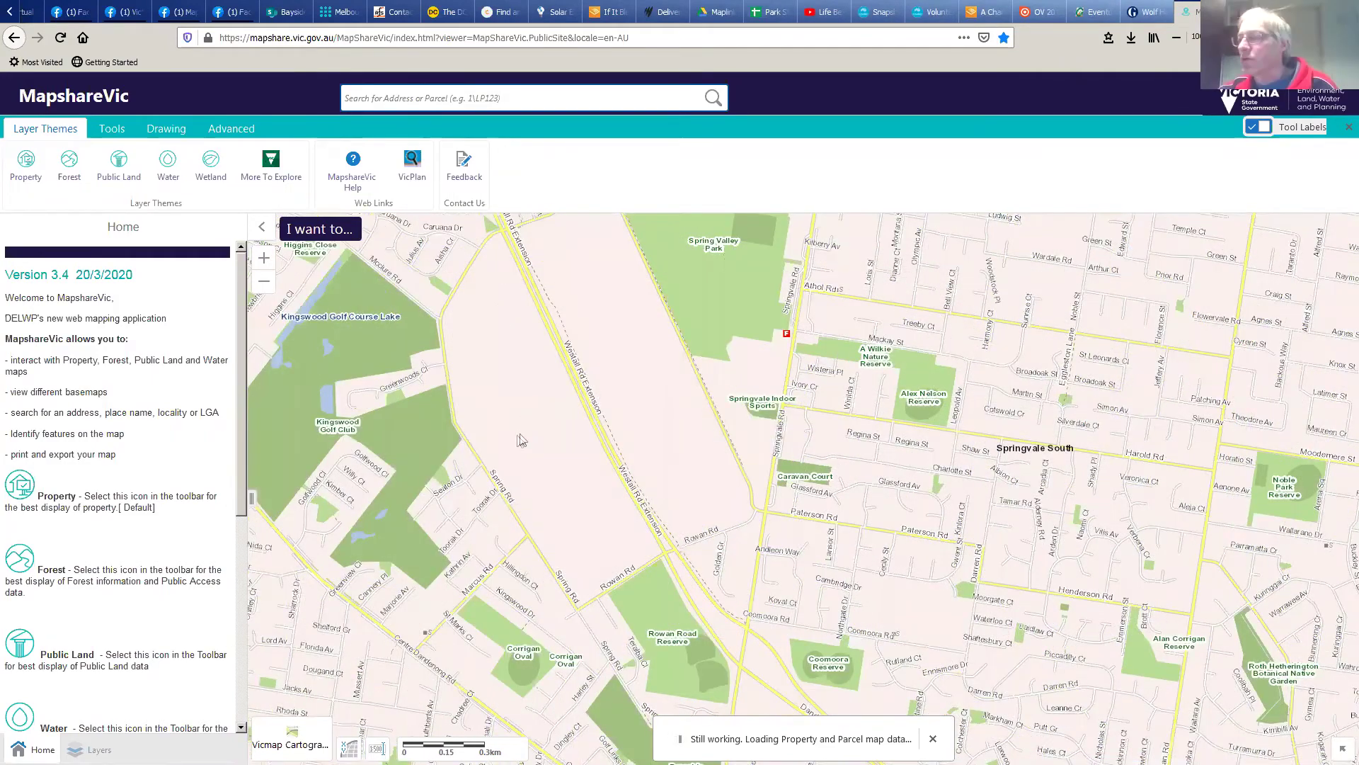
left_click_drag(679, 369, 789, 264)
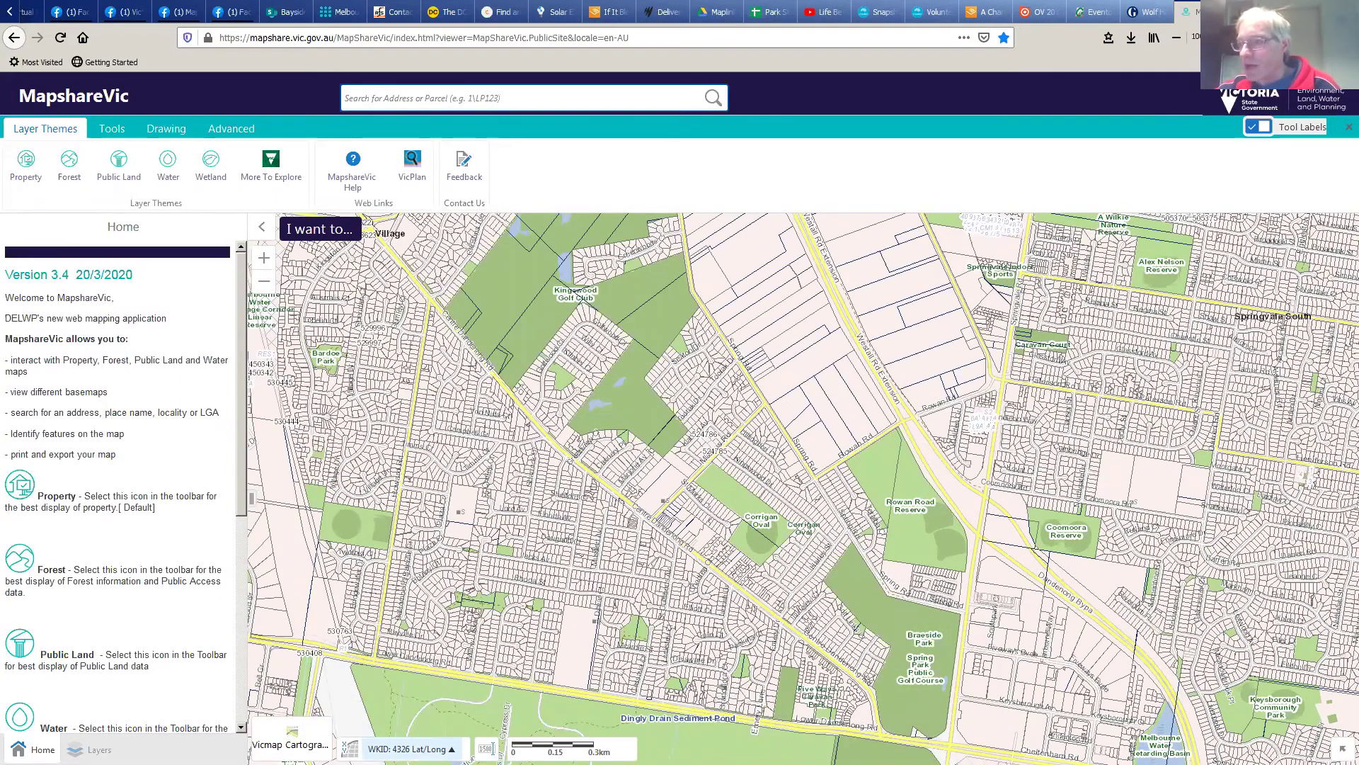
left_click(411, 748)
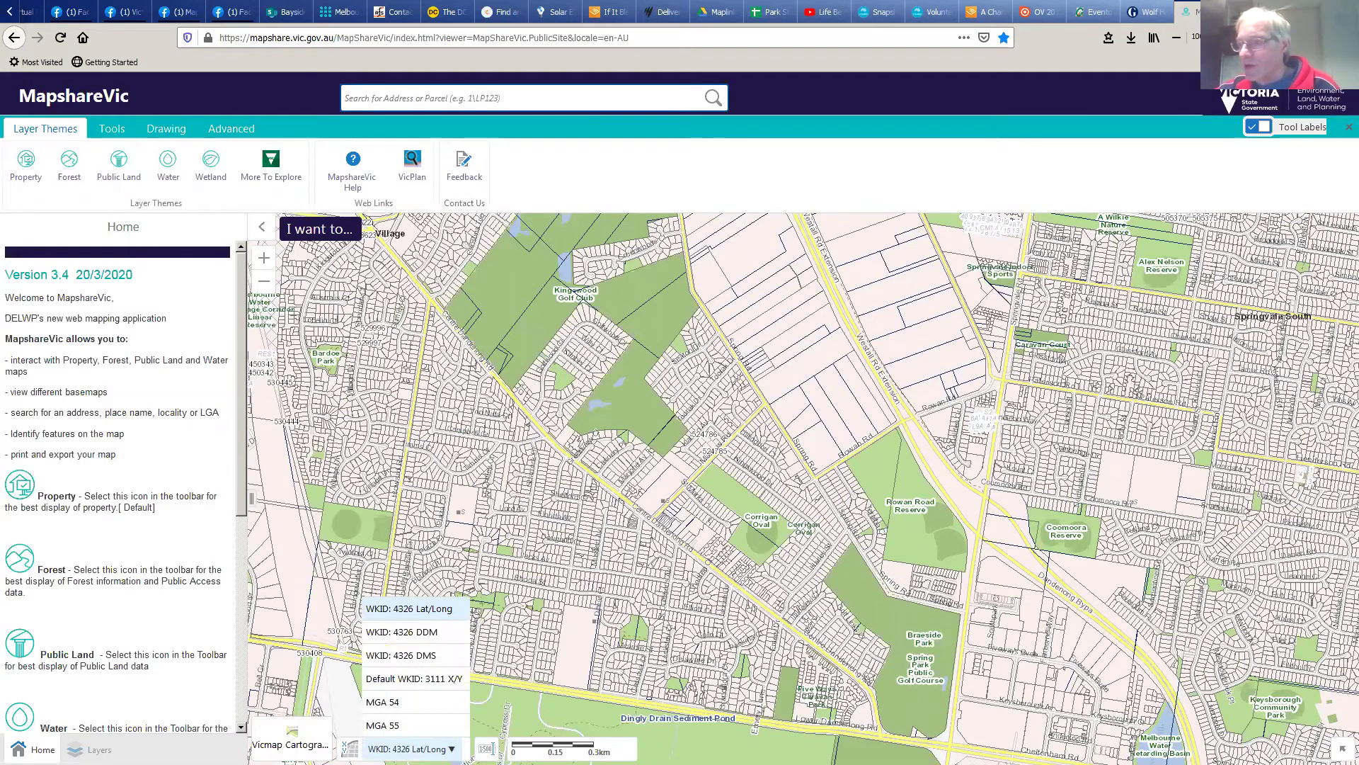
left_click(385, 725)
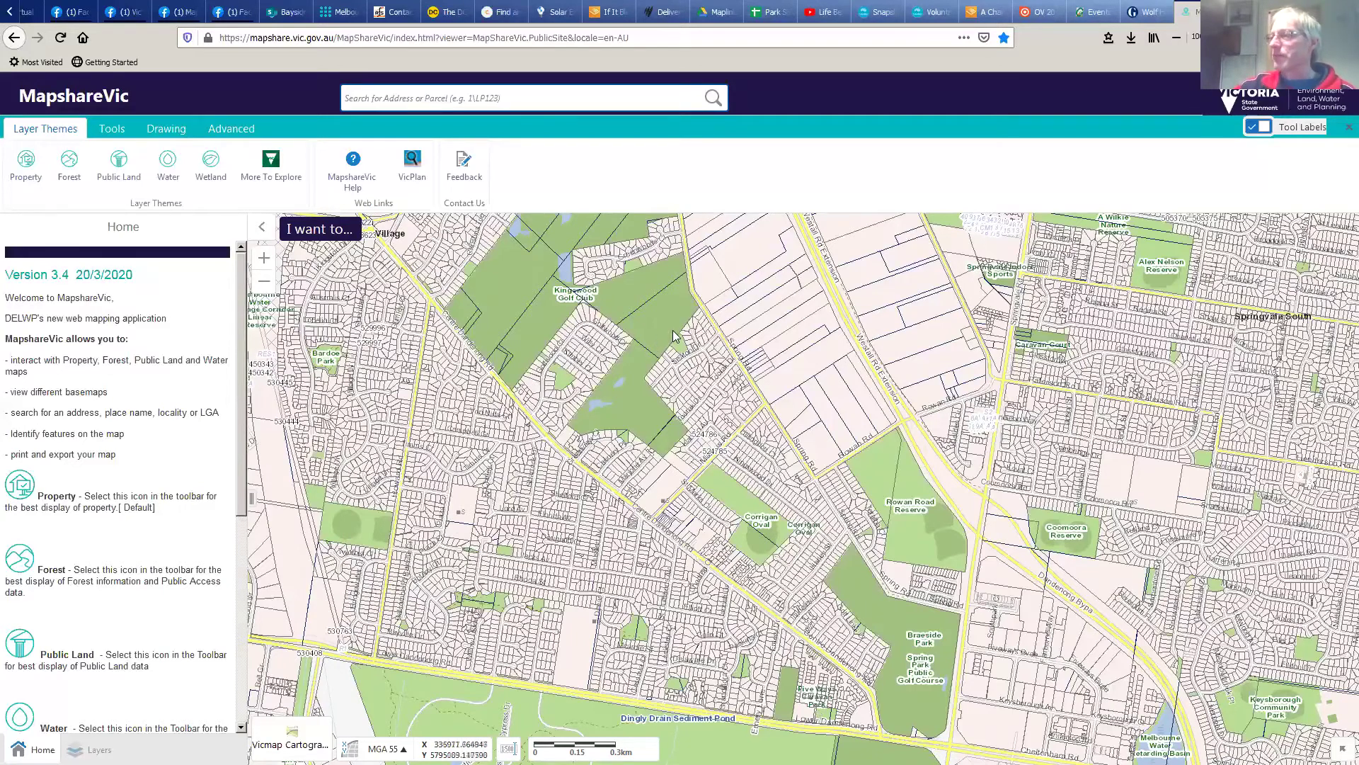
left_click_drag(580, 320, 637, 331)
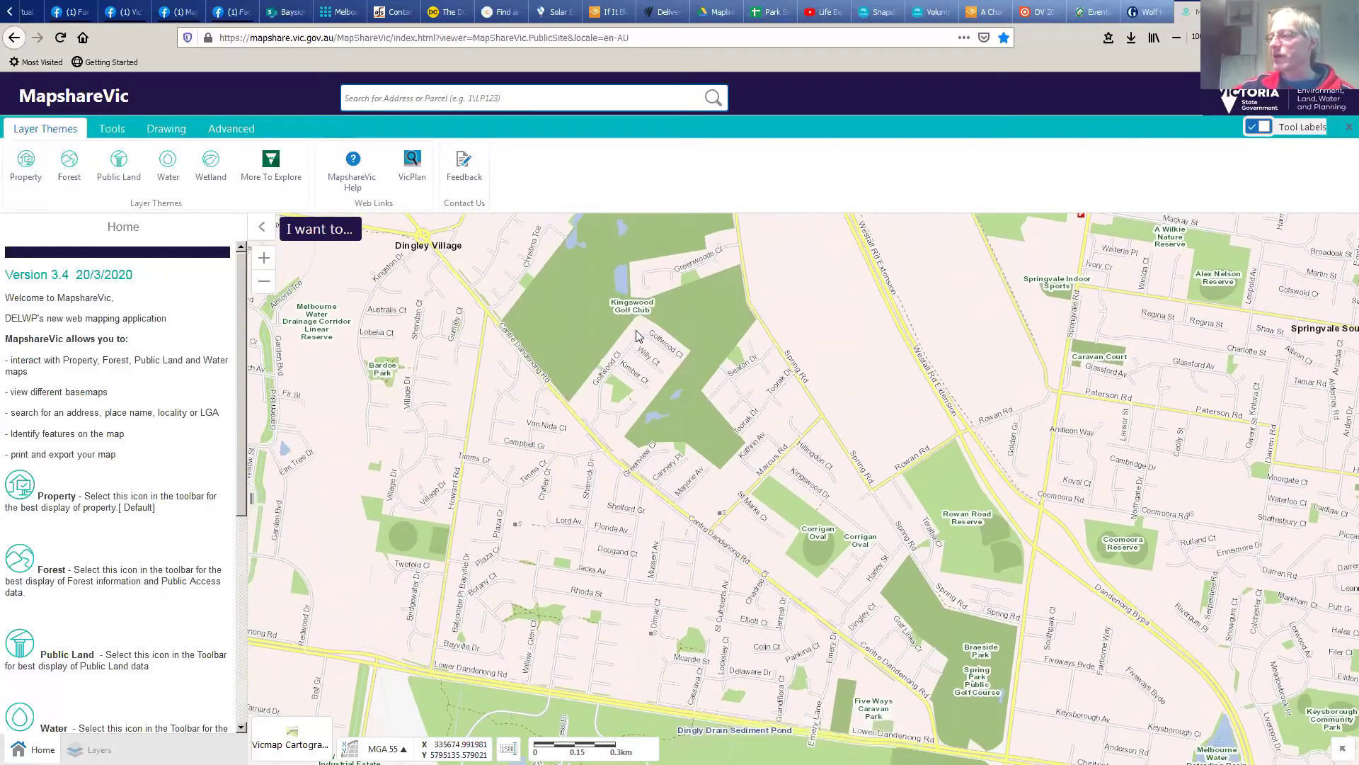
Step: Try to export a map image of Dingley Village and its surroundings, including Moorabbin Airport, in GeoTIFF format
left_click(264, 281)
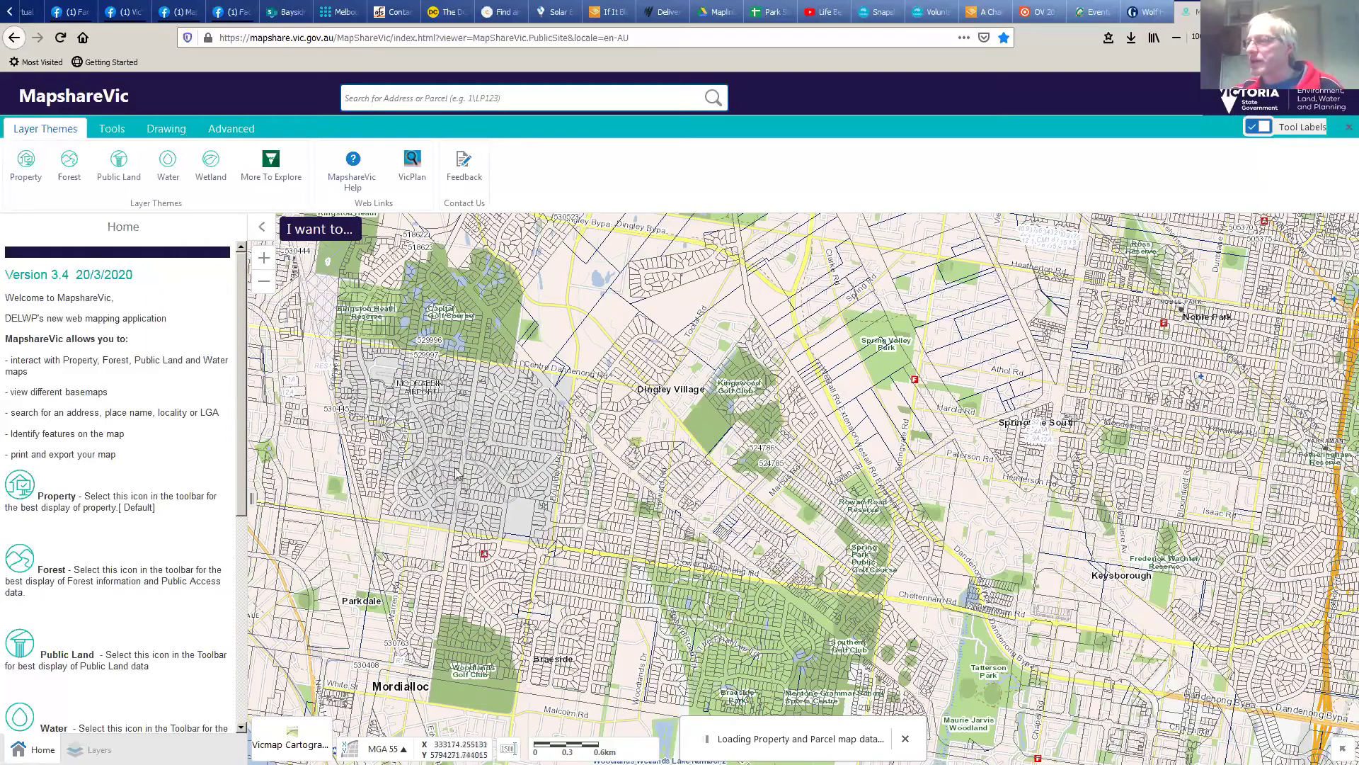
left_click_drag(466, 498, 478, 526)
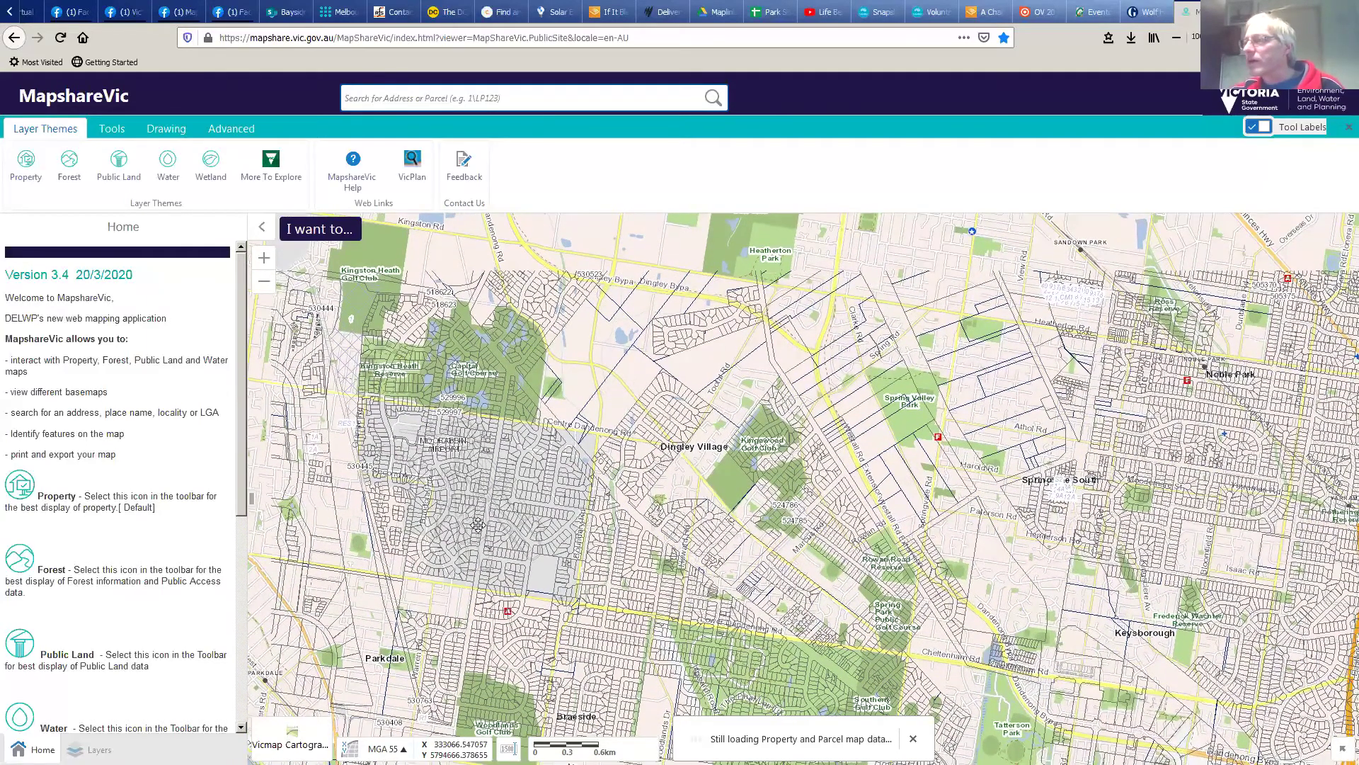
left_click_drag(478, 525, 450, 526)
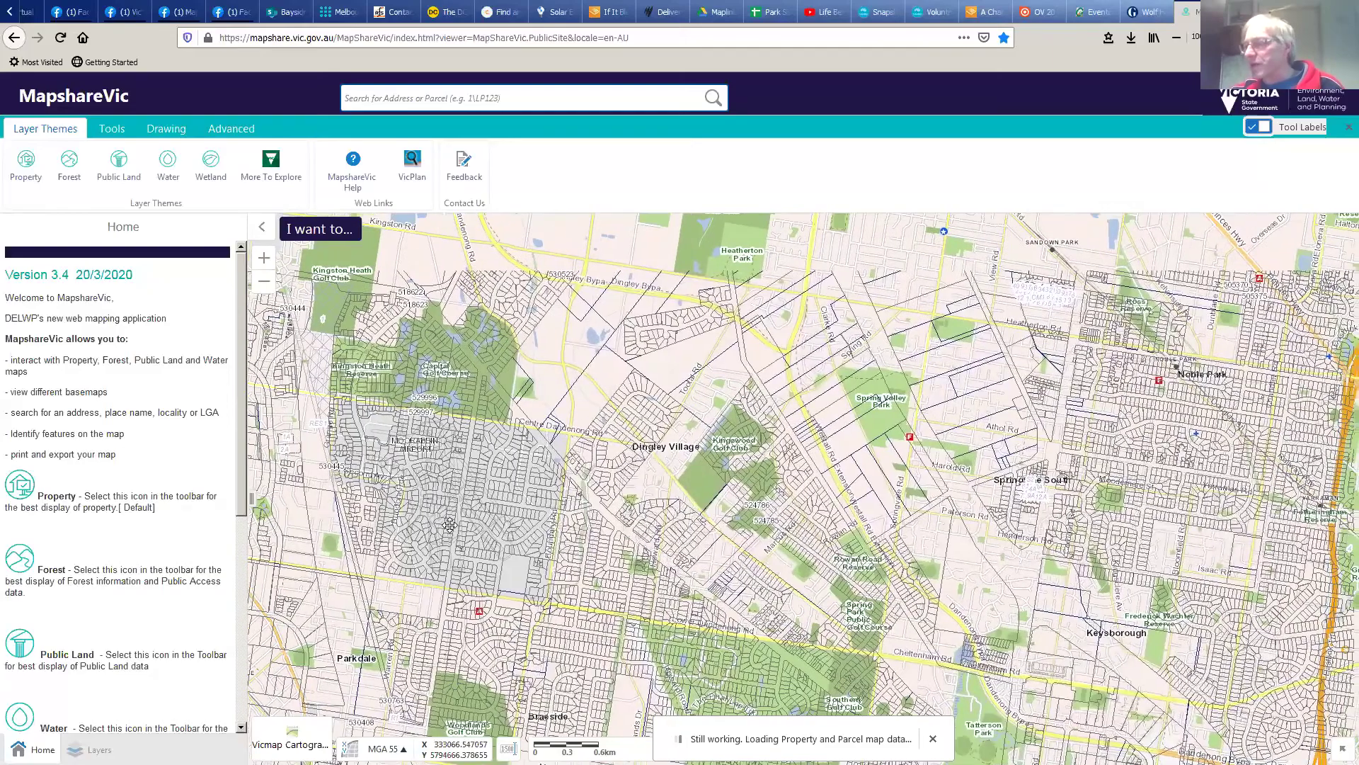
left_click_drag(468, 605, 473, 532)
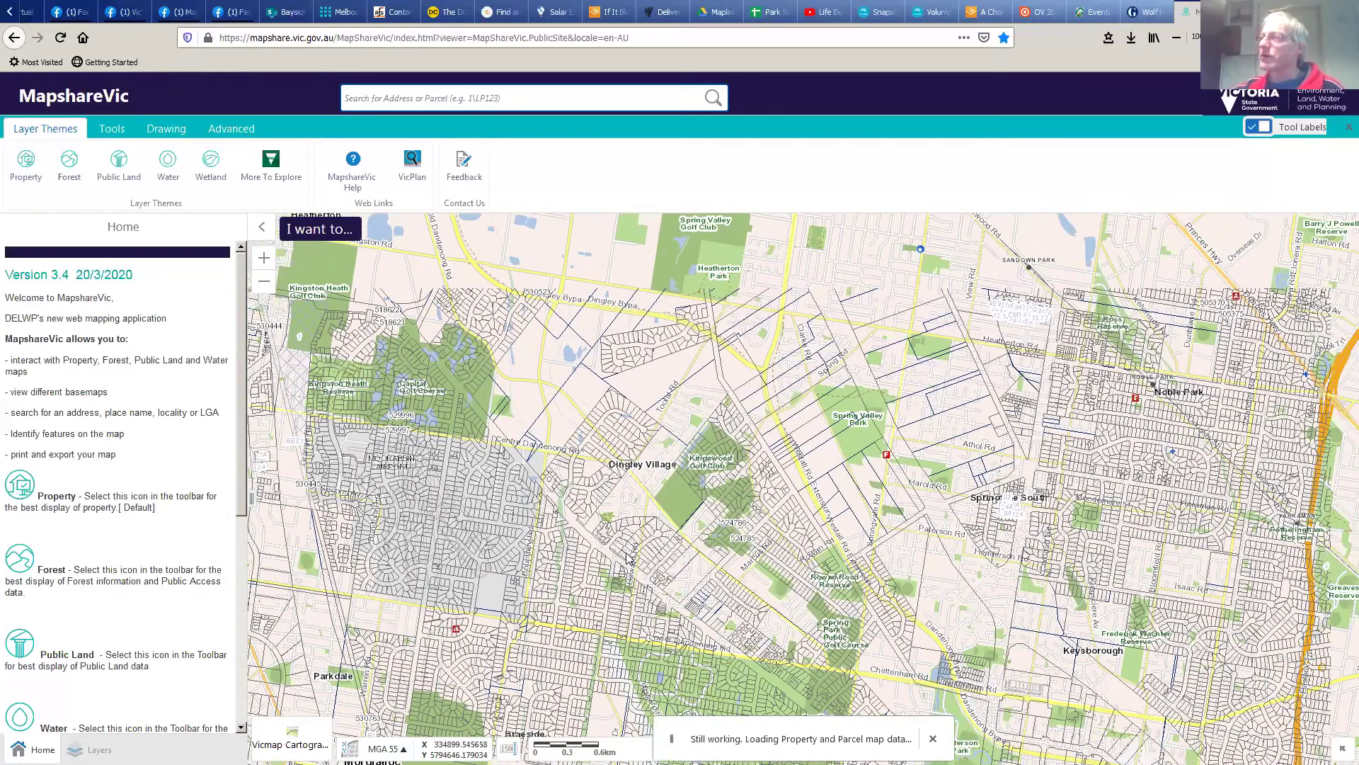
left_click_drag(619, 551, 617, 591)
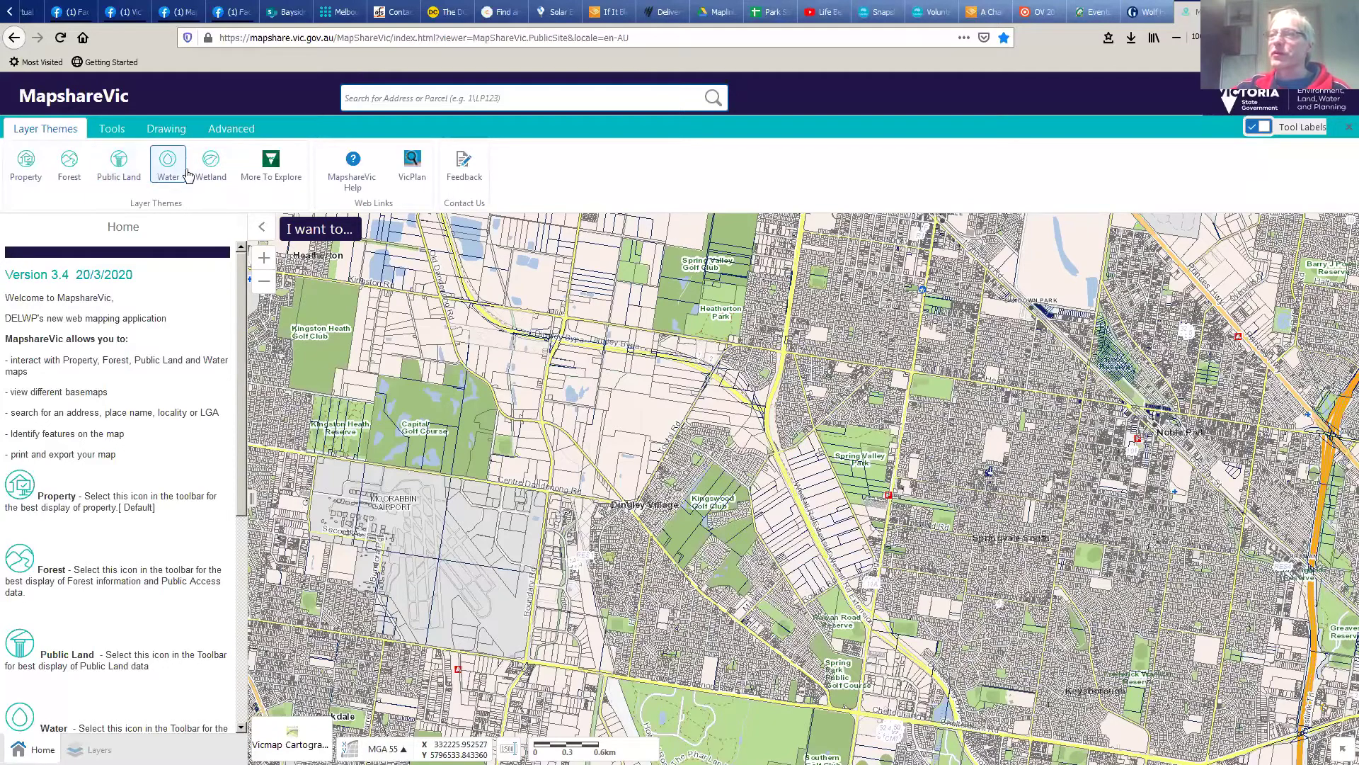
left_click(110, 132)
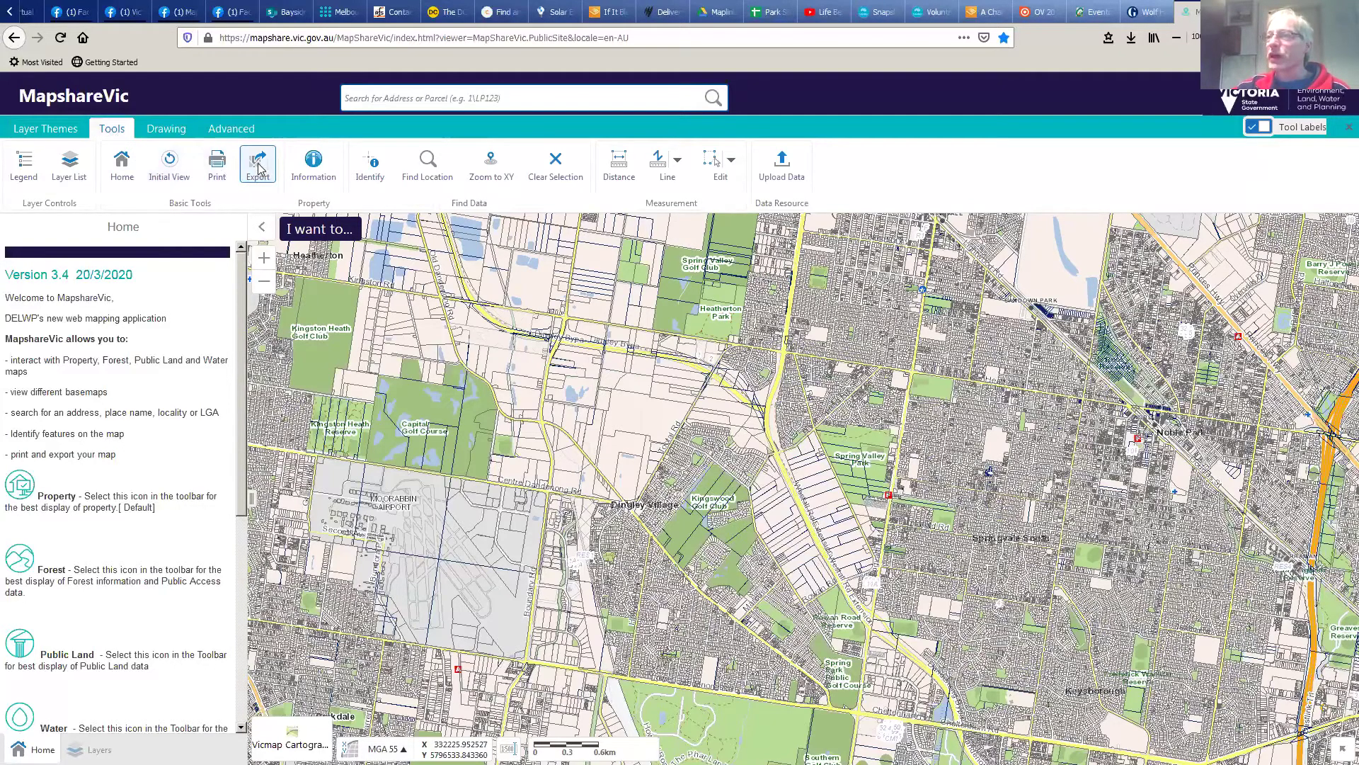
left_click(793, 421)
left_click(716, 503)
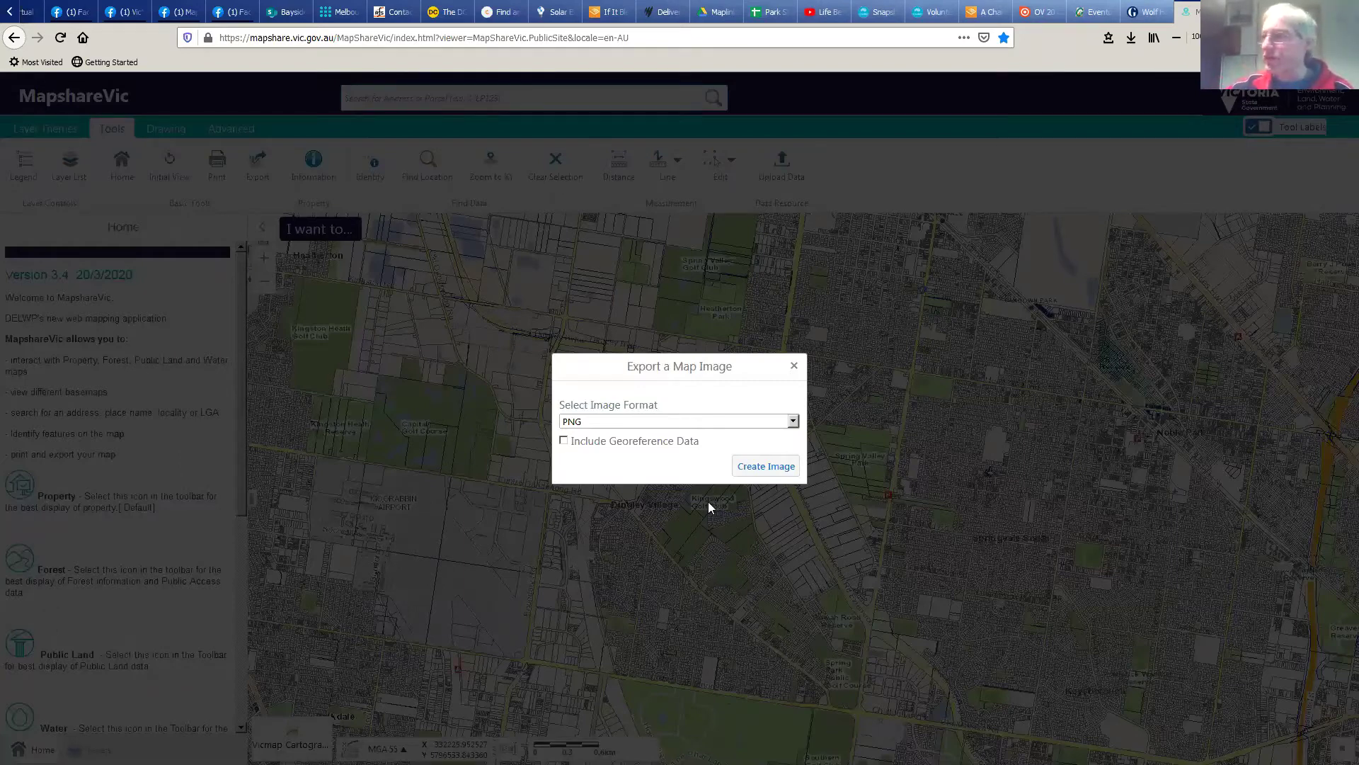
left_click(766, 469)
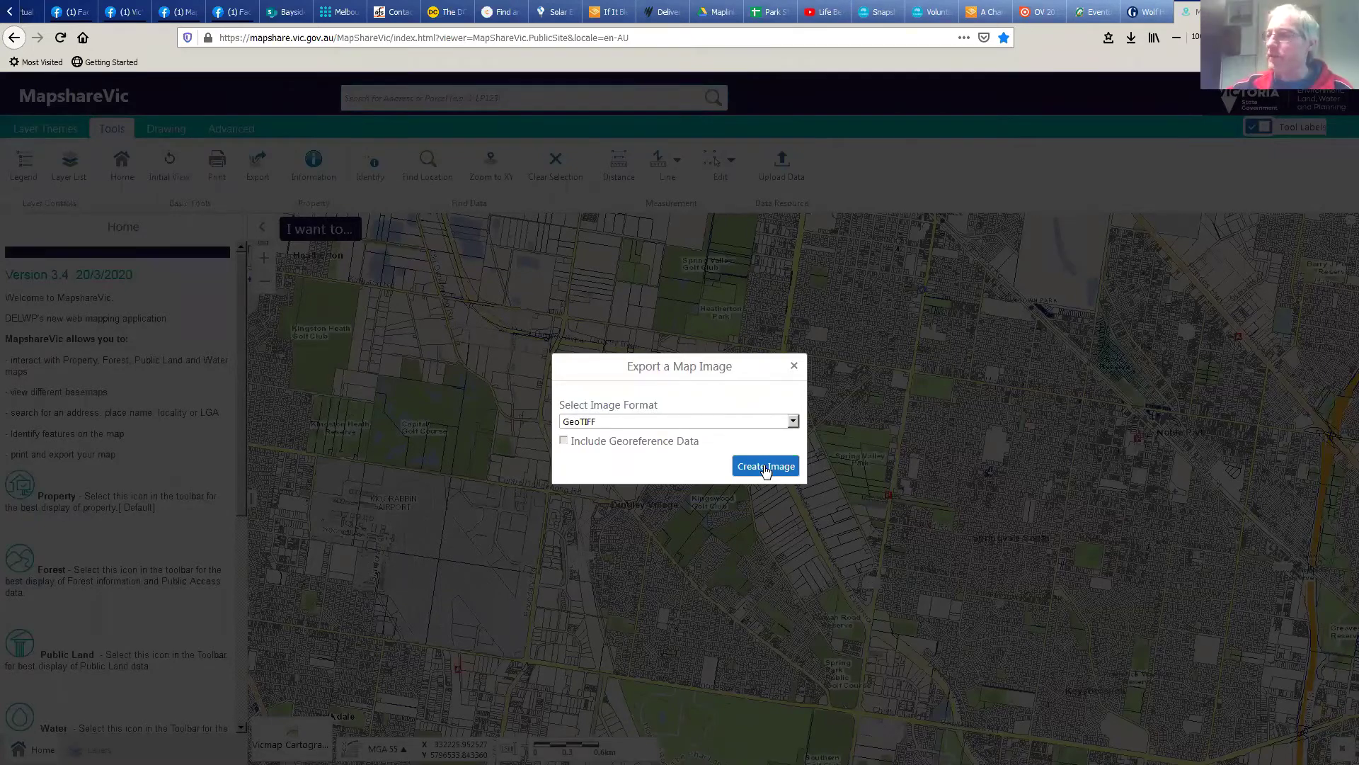
left_click(764, 469)
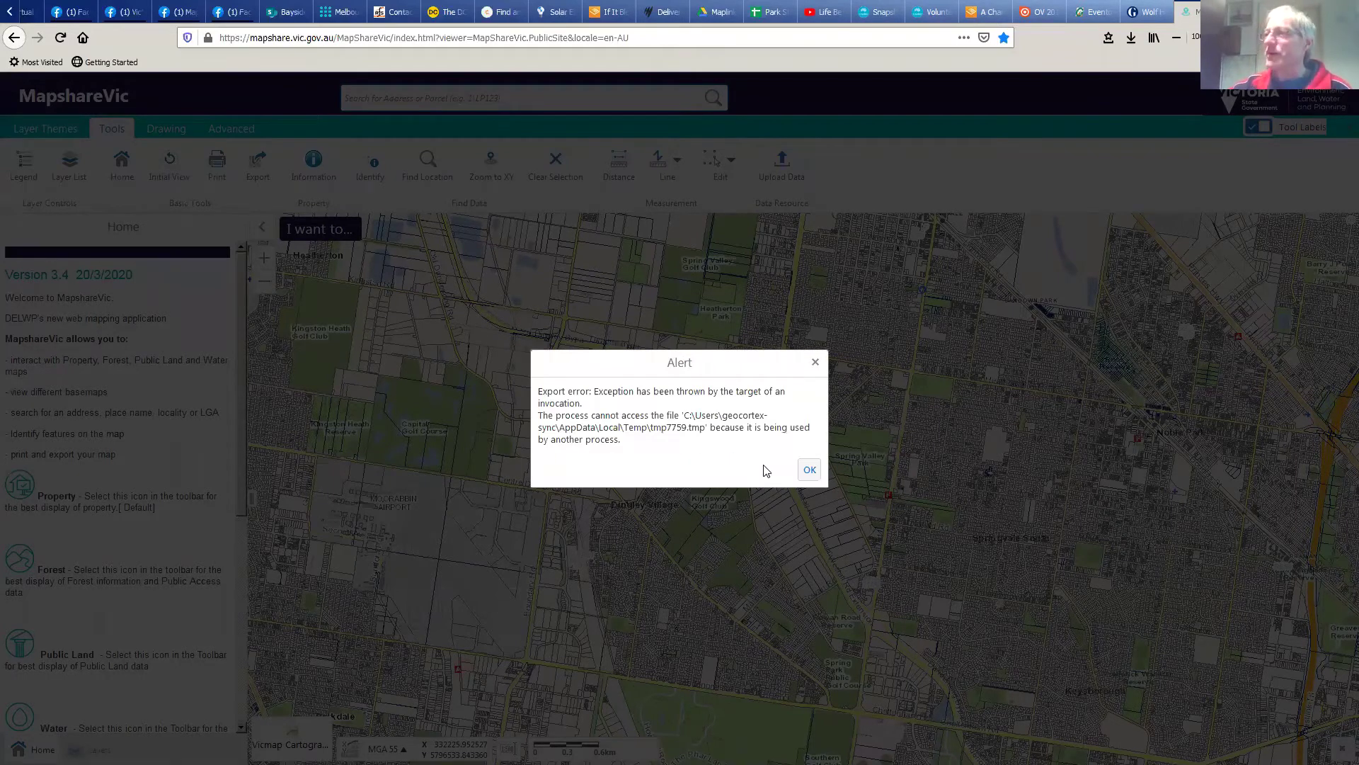
Step: Dismiss the export alert, save the GeoTIFF map image Export.tif to disk and close the map export dialog
left_click(809, 470)
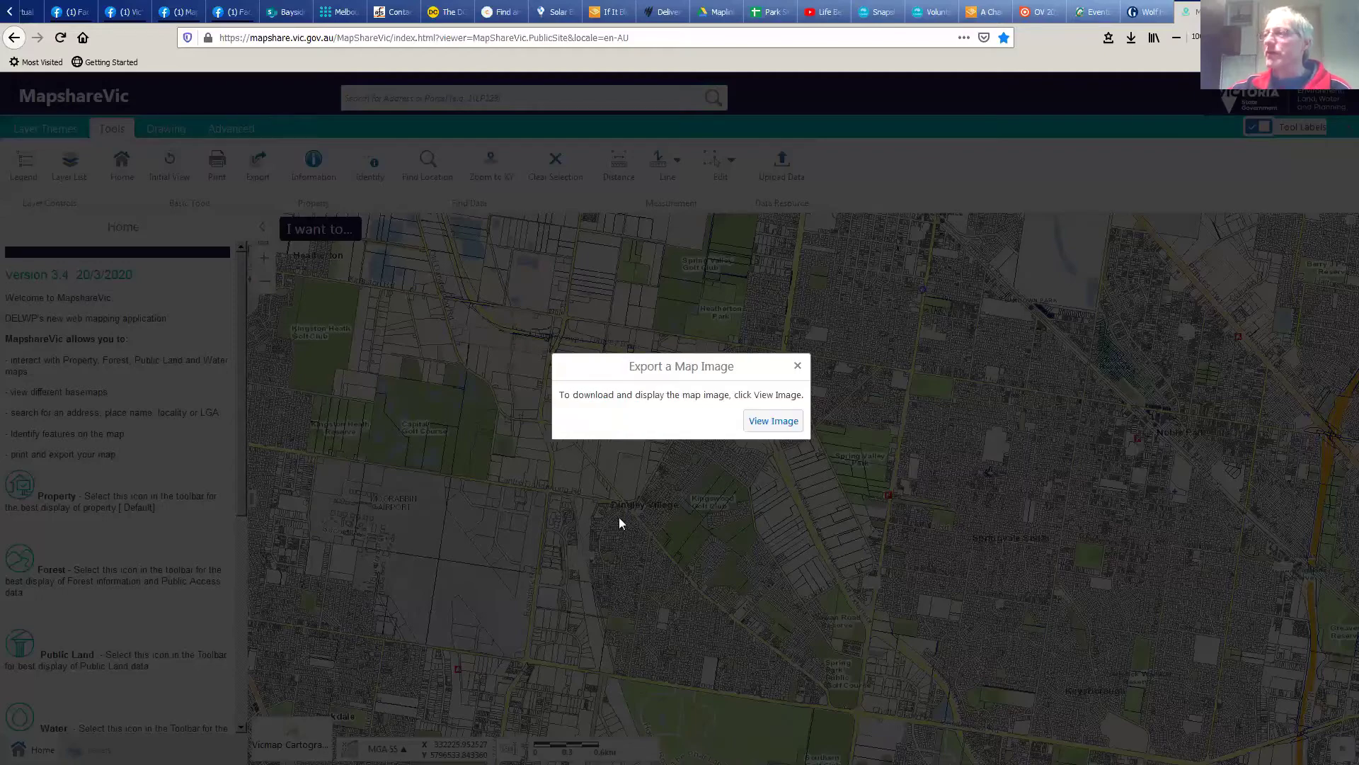
left_click(770, 421)
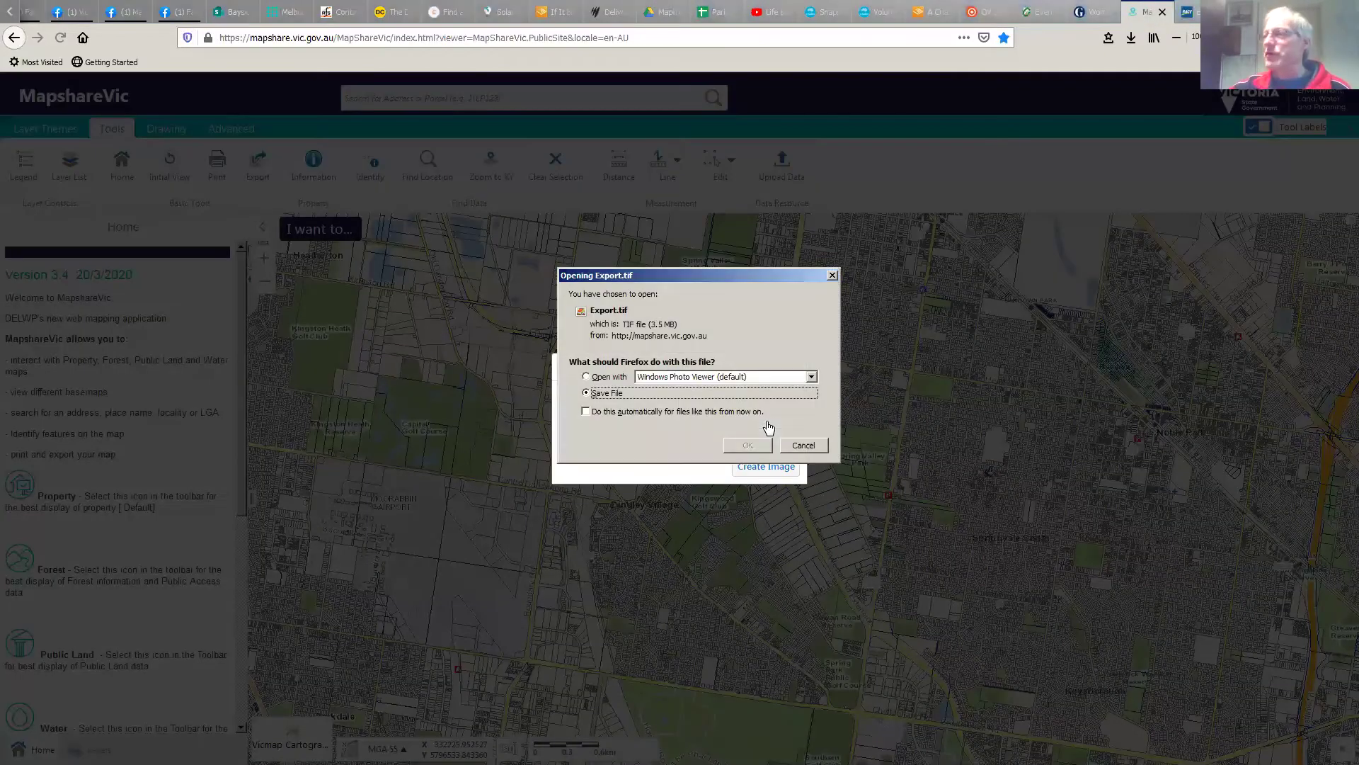
left_click(748, 444)
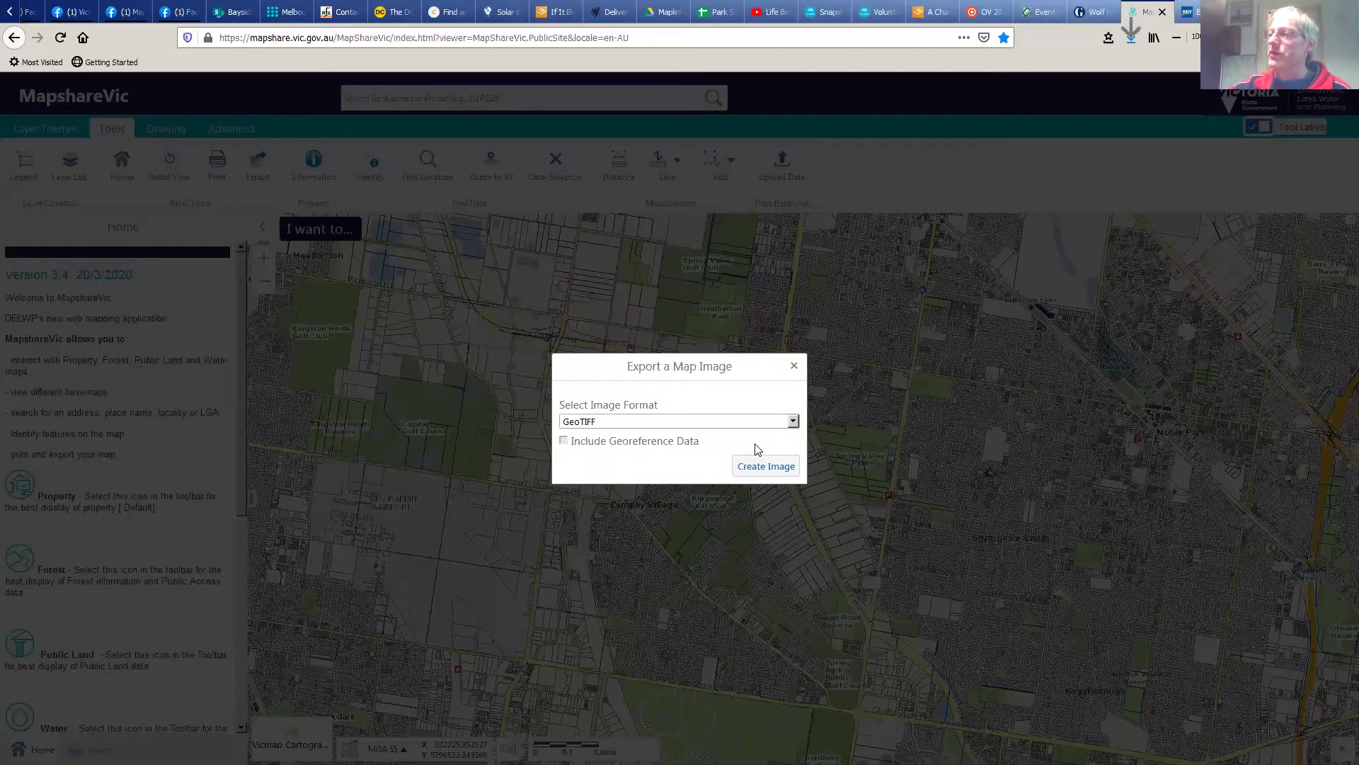
left_click(793, 366)
Step: Review the coordinate system choices of the web map, switching the display to WKID: 4326 Lat/Long and back to MGA 55
left_click(387, 748)
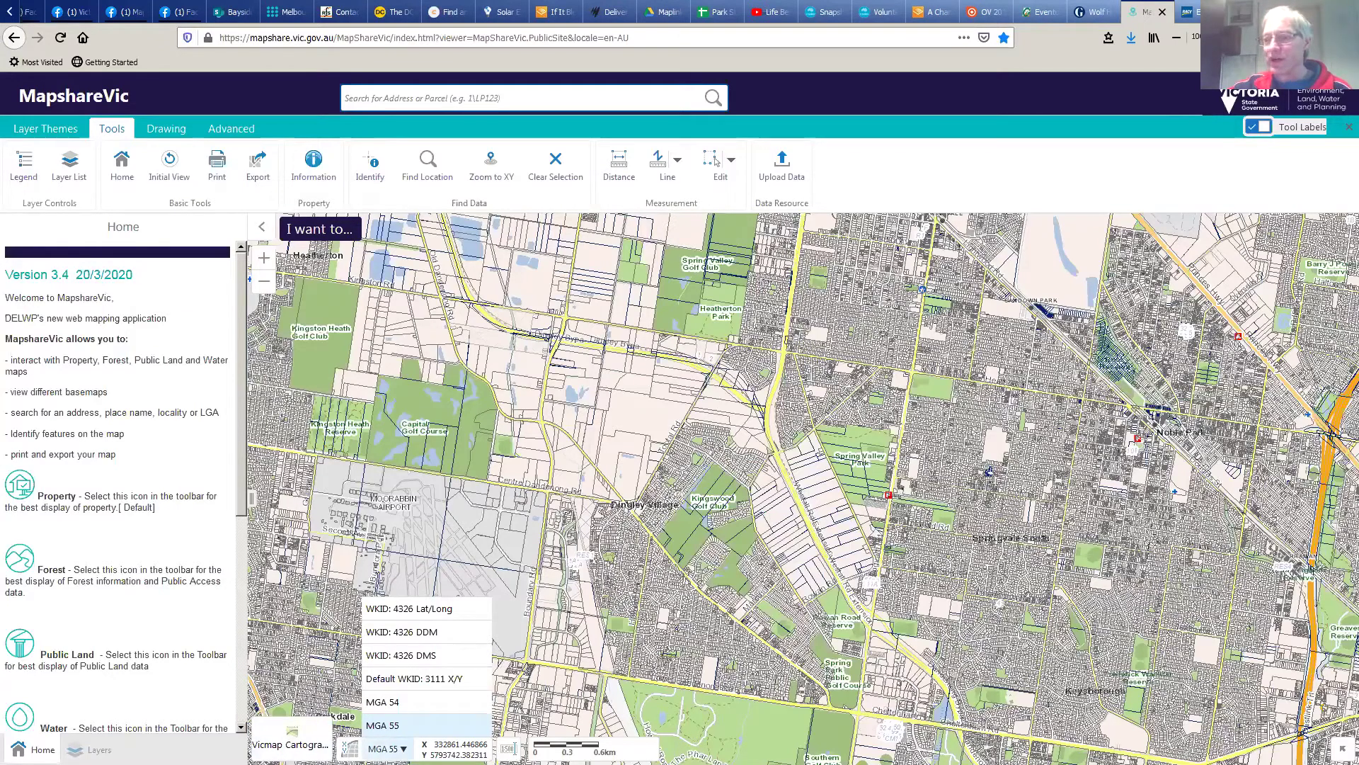
left_click(392, 749)
left_click(392, 748)
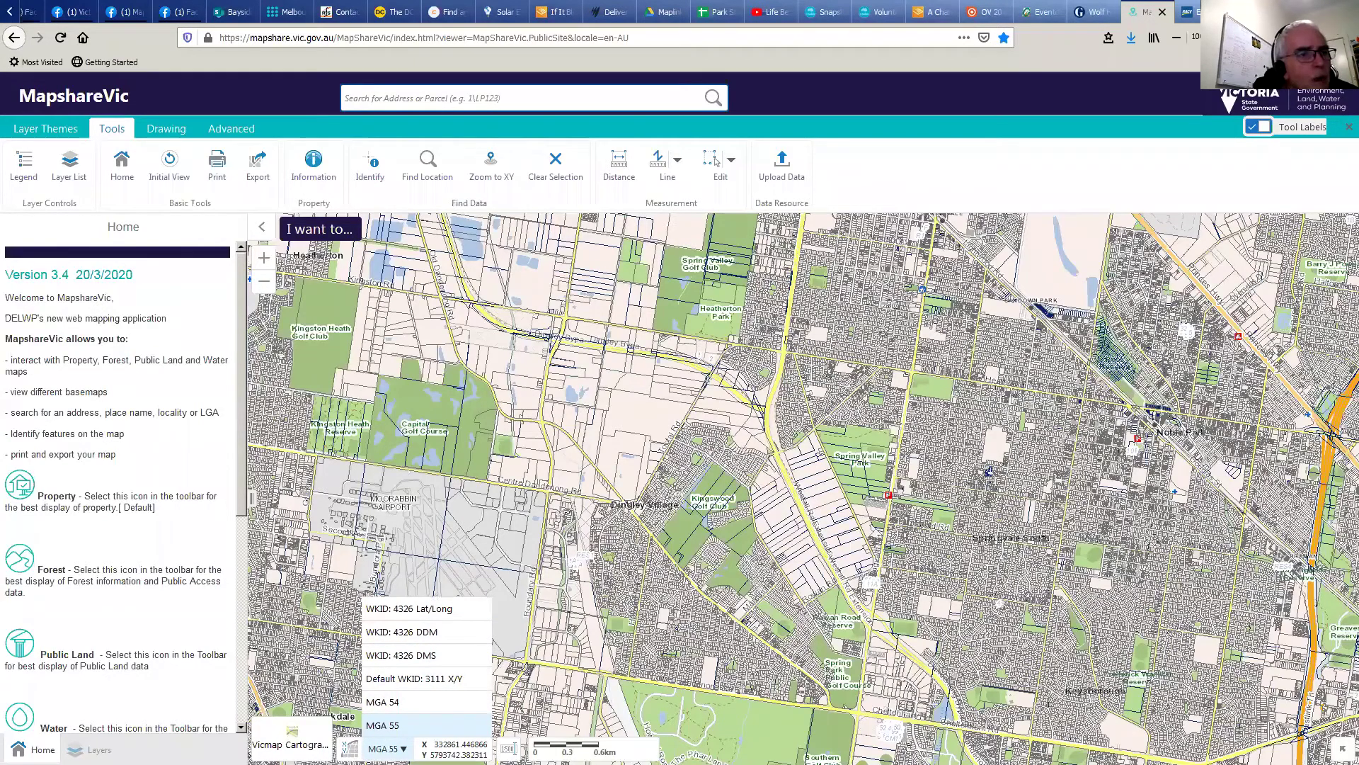
left_click(386, 725)
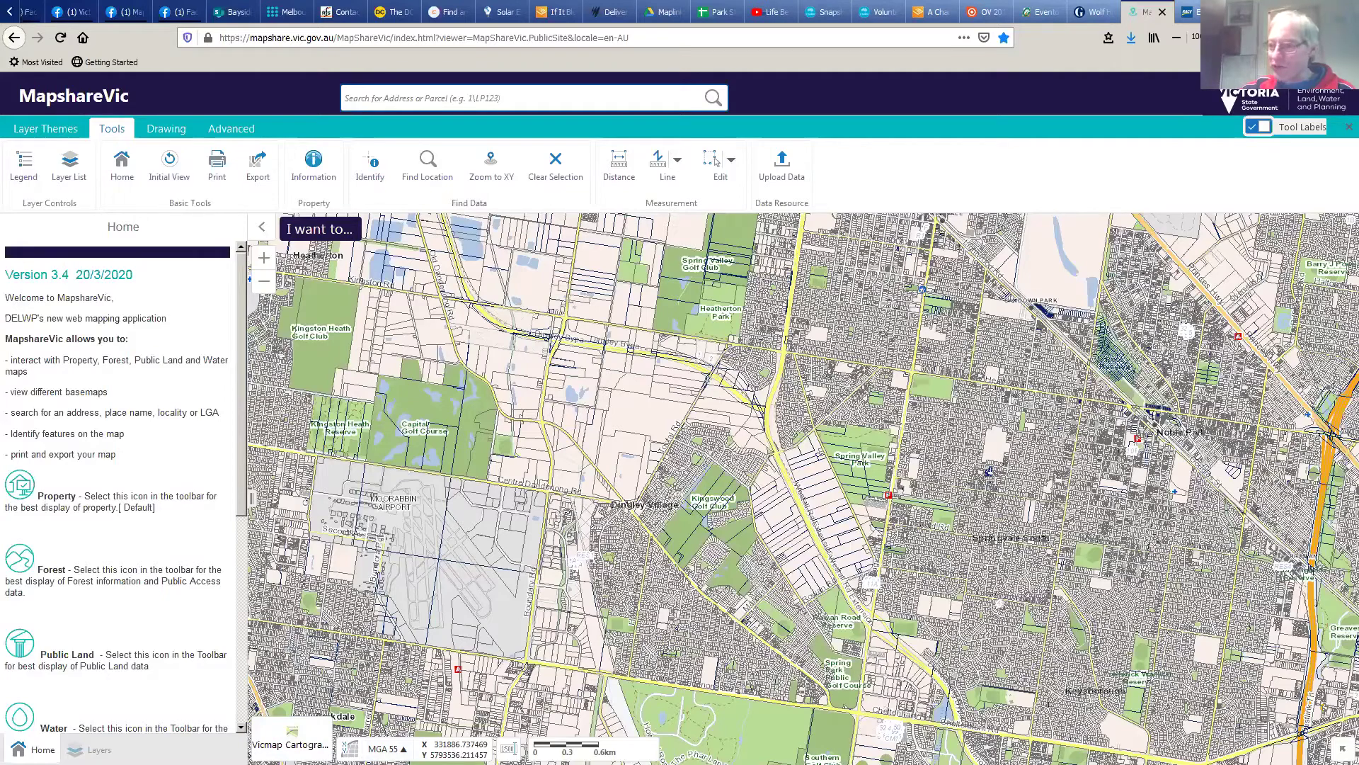
left_click(386, 748)
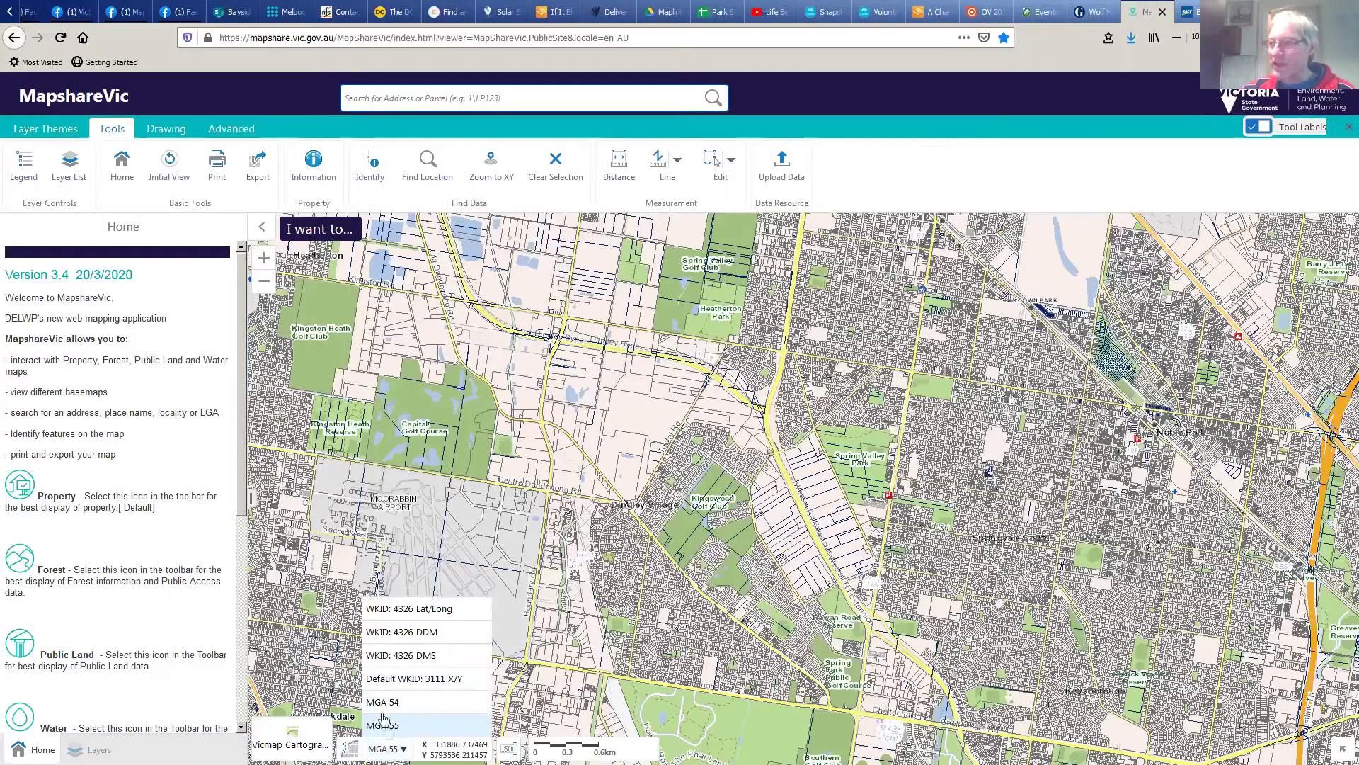
left_click(397, 614)
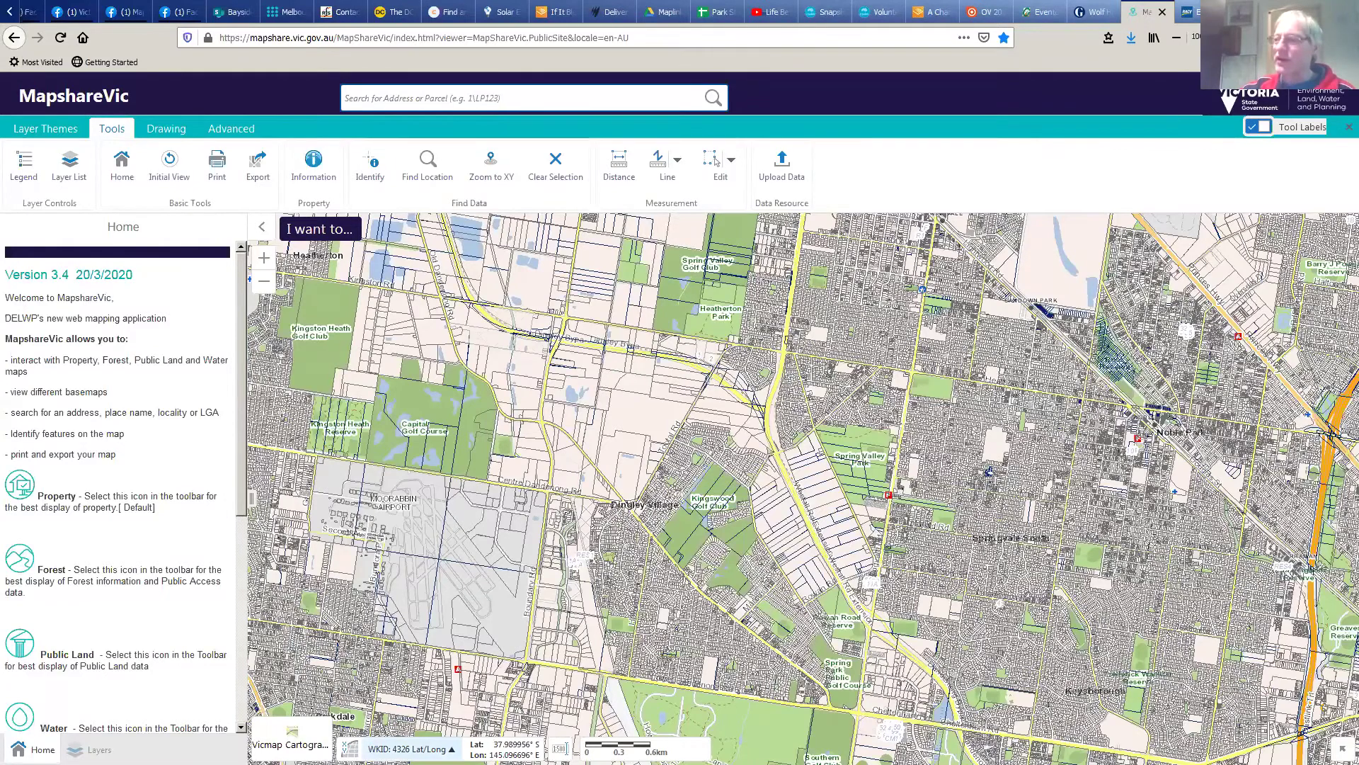
left_click(386, 748)
left_click(384, 726)
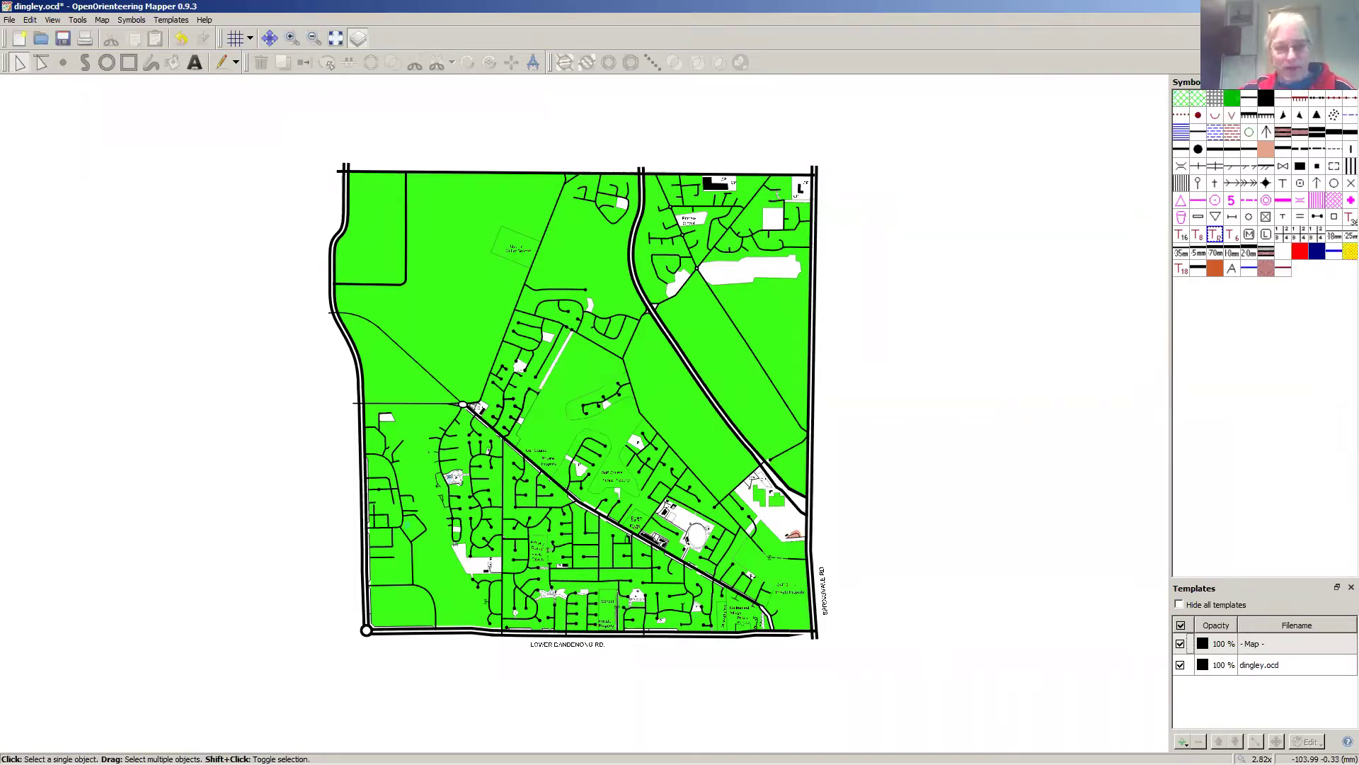
Step: Switch to the dingley.ocd map in OpenOrienteering Mapper and open Export(10).tif from Downloads as a georeferenced GeoTIFF template
key("alt+Tab")
key("alt+Tab")
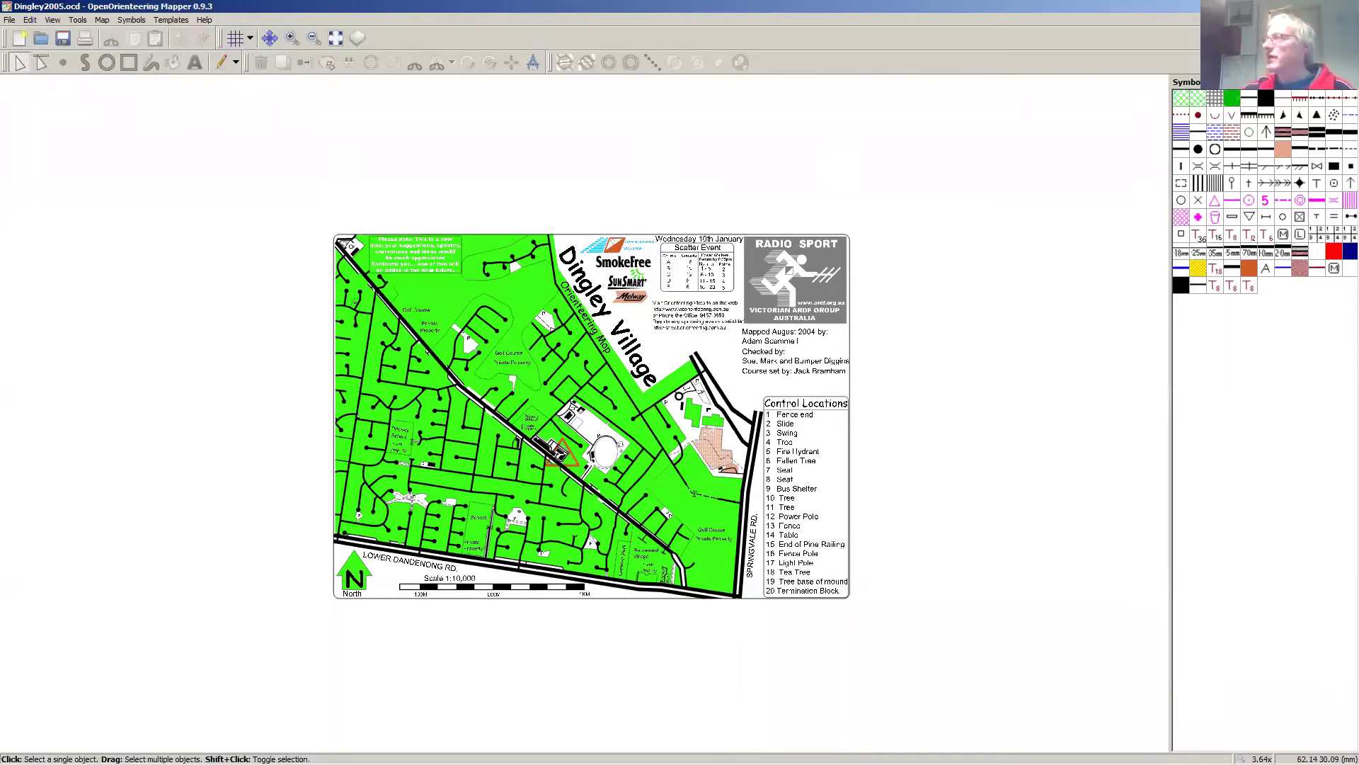
key("alt+Tab")
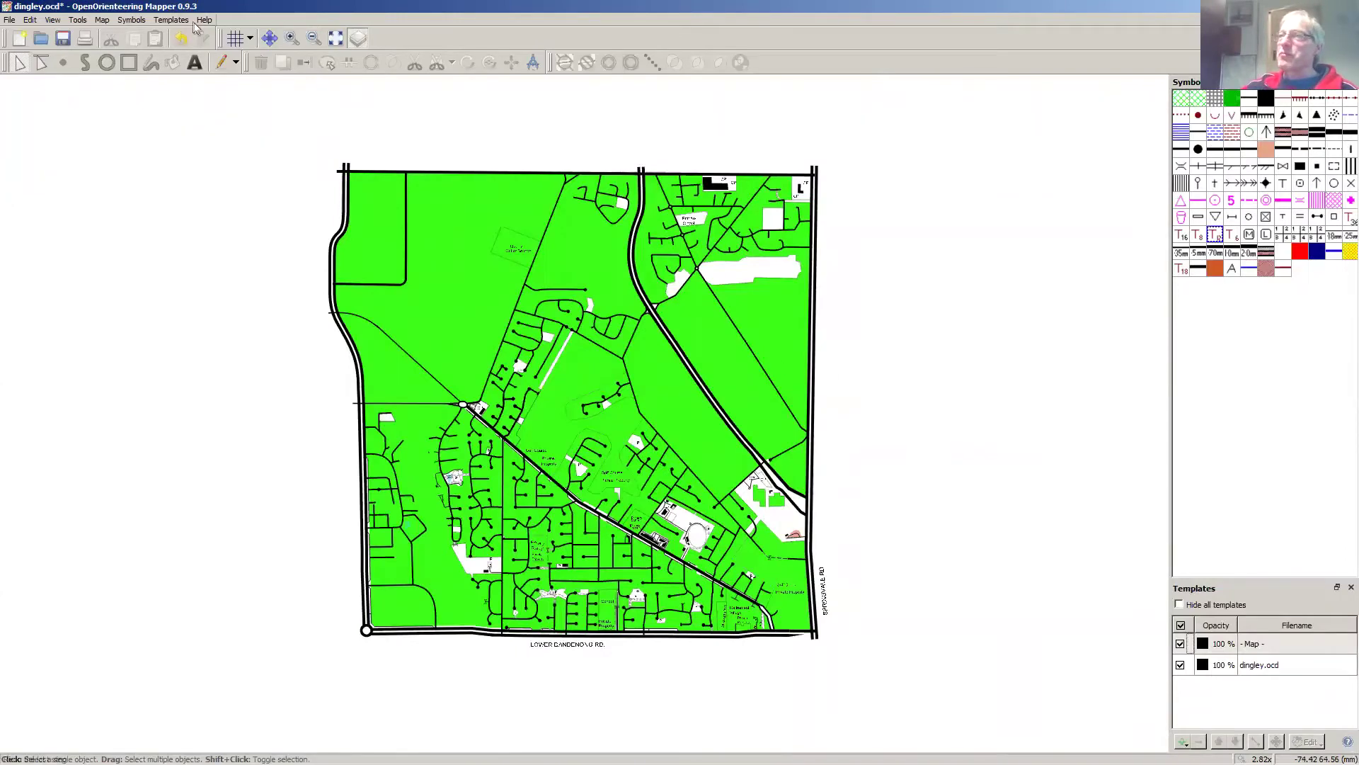
left_click(171, 19)
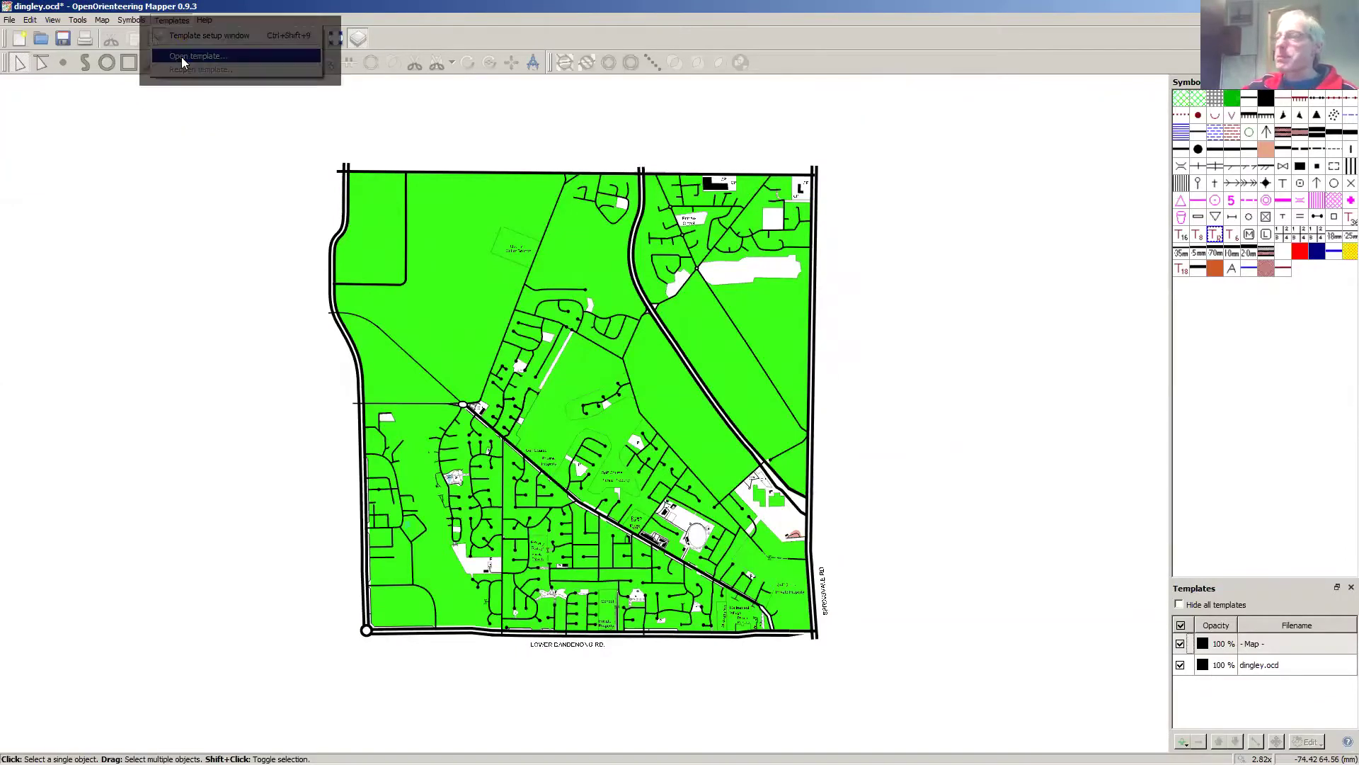
left_click(191, 56)
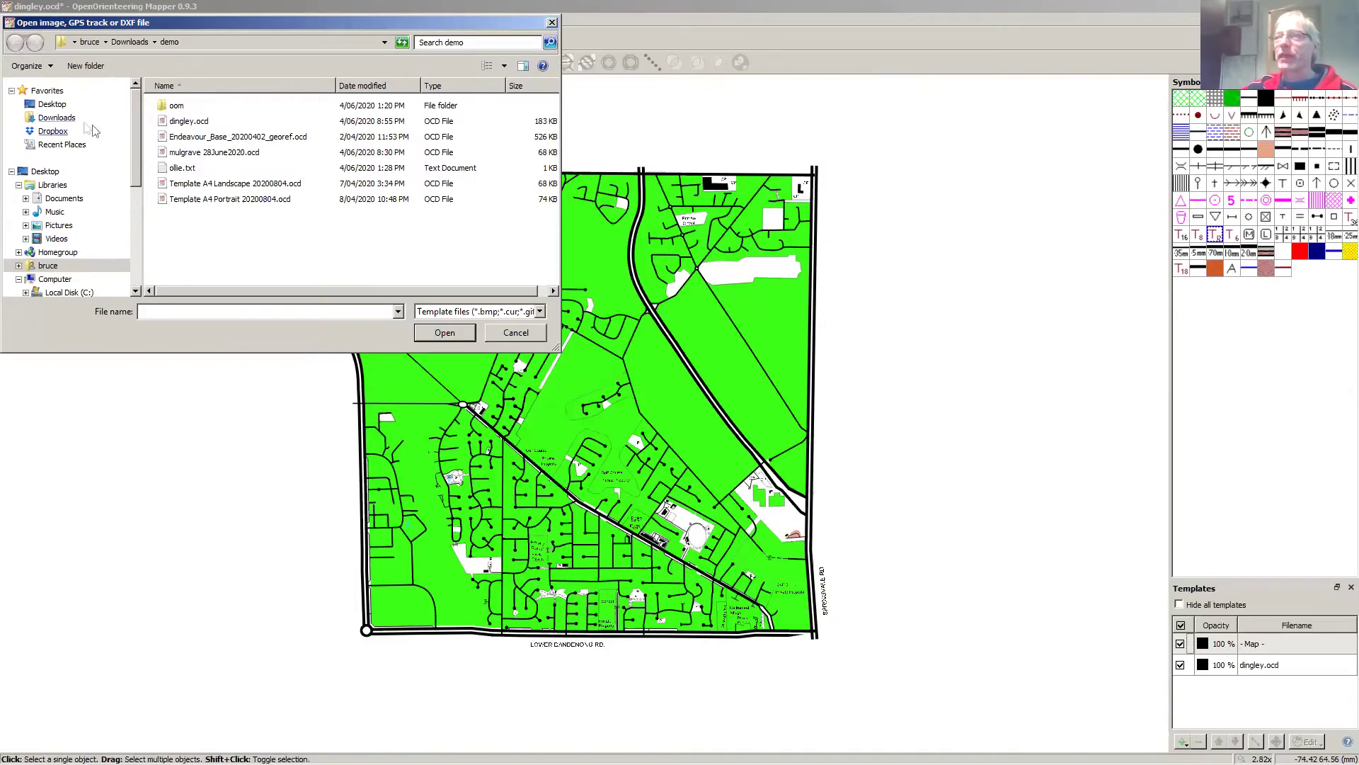
left_click(57, 117)
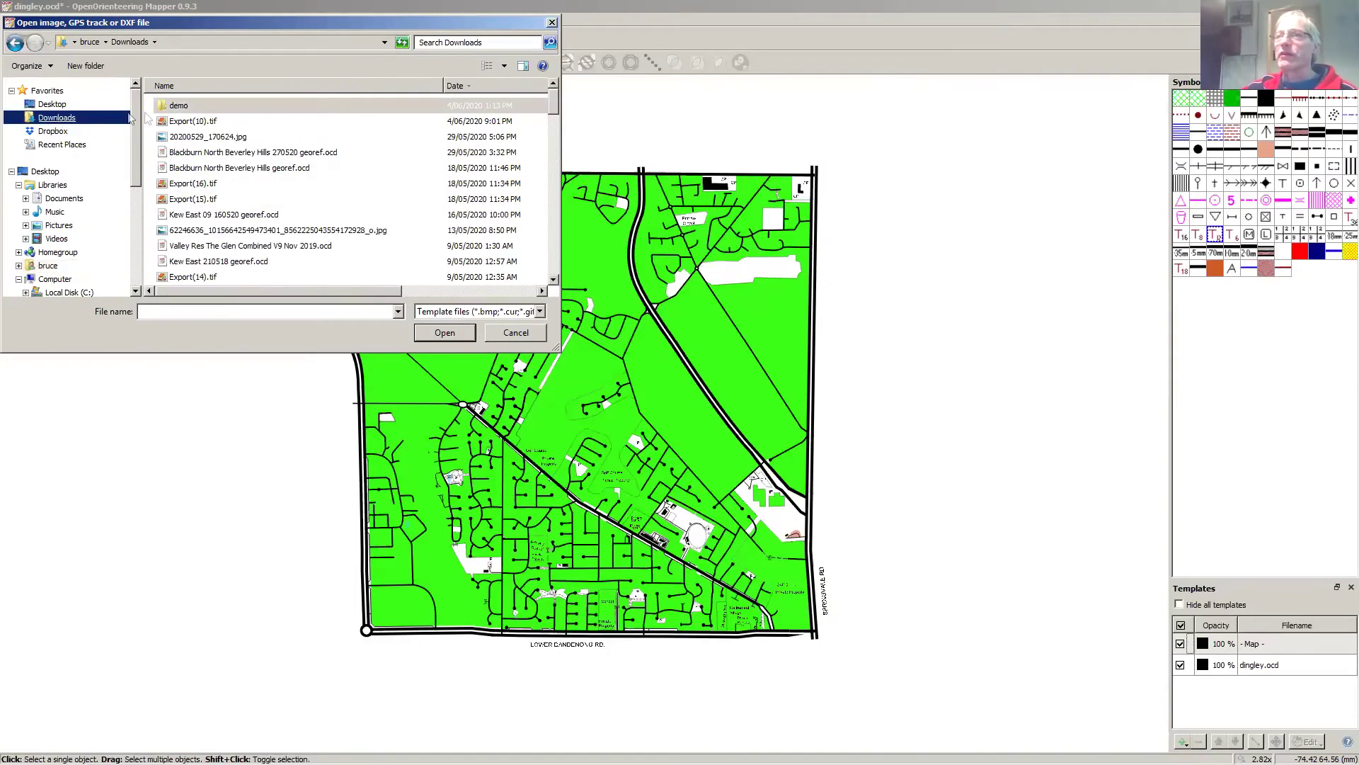
double_click(186, 122)
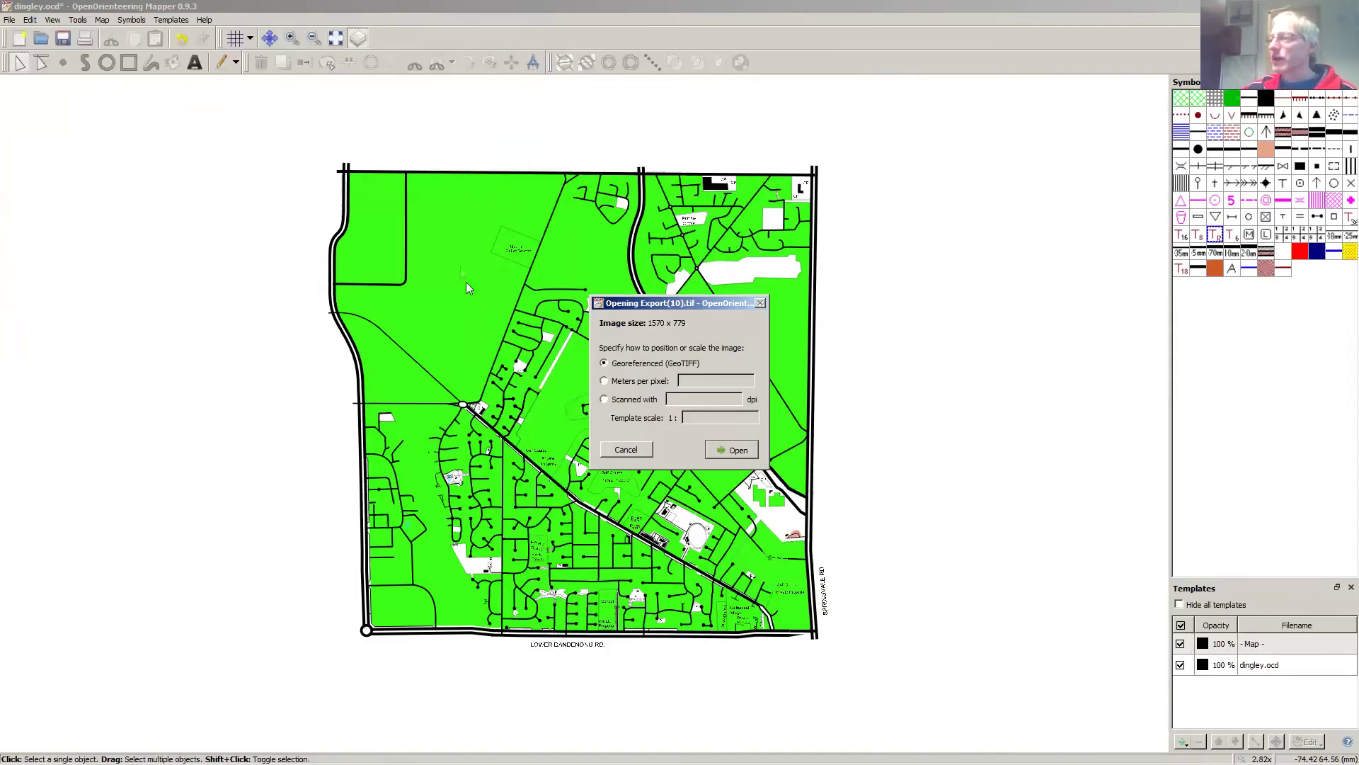
left_click(736, 451)
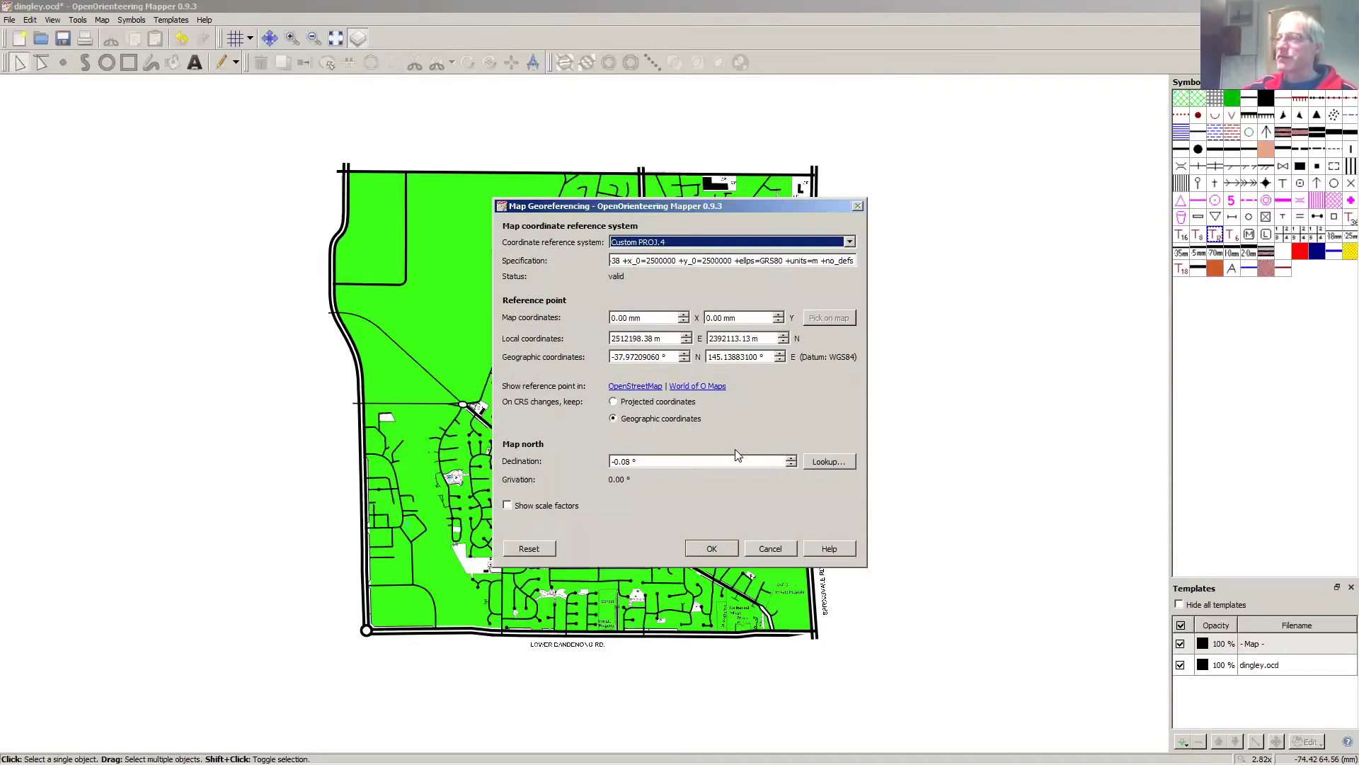
Step: Set the map's coordinate reference system to UTM zone 55 S with a declination of 0°
left_click(849, 242)
left_click(791, 265)
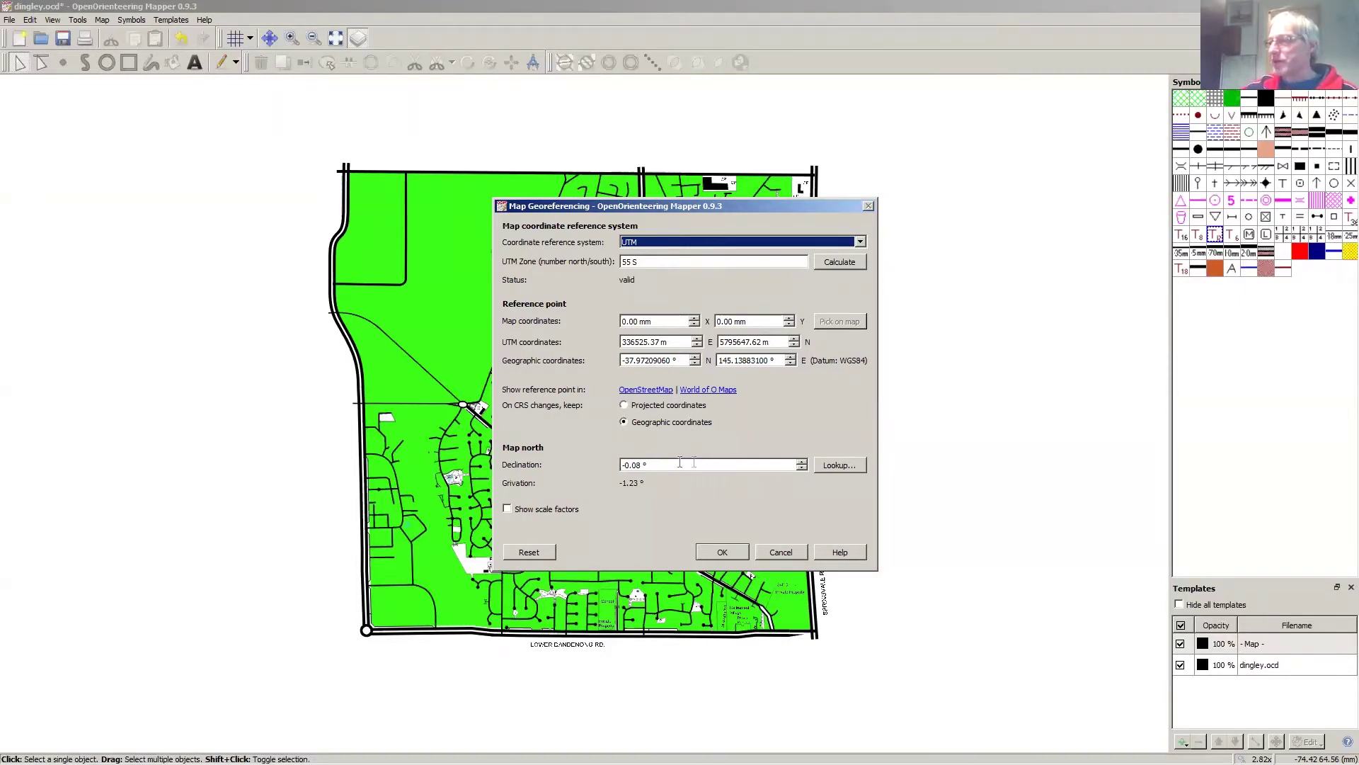
left_click_drag(642, 465, 592, 470)
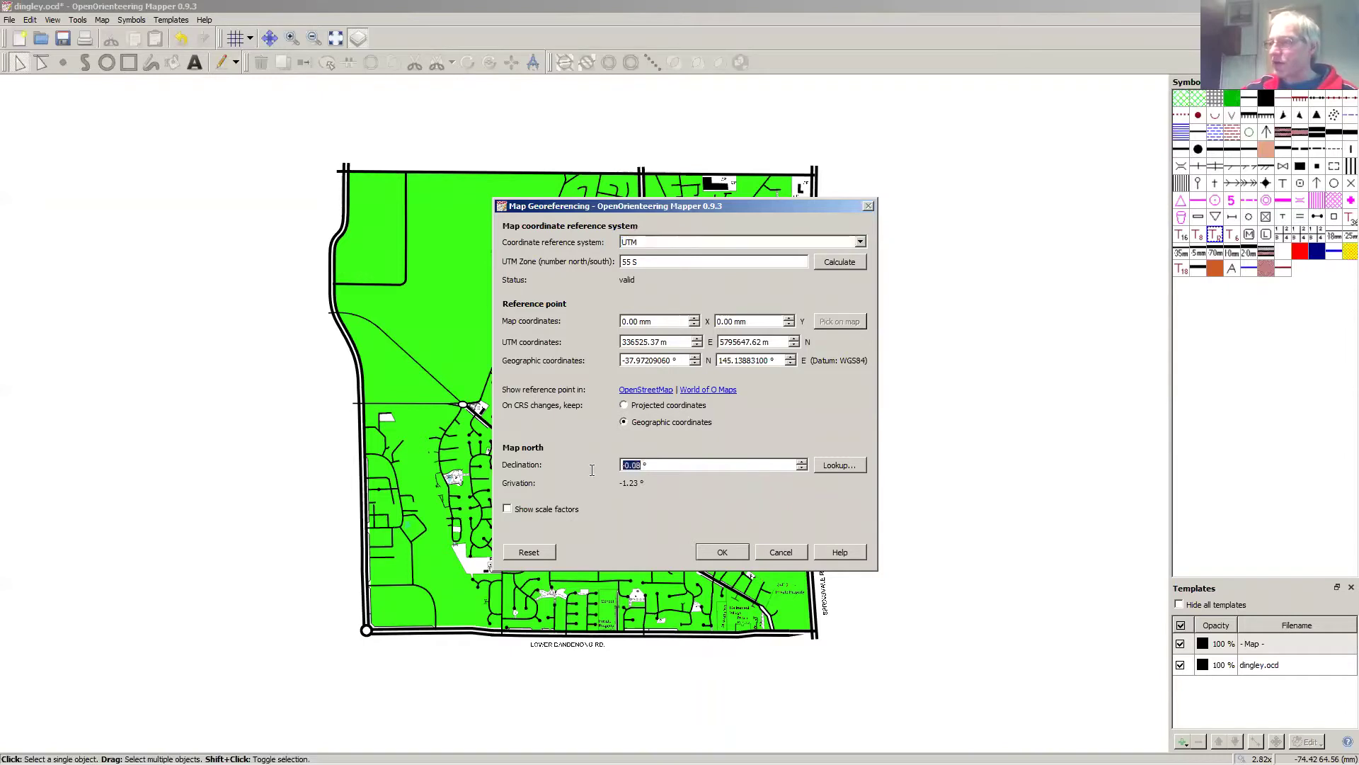
type("0")
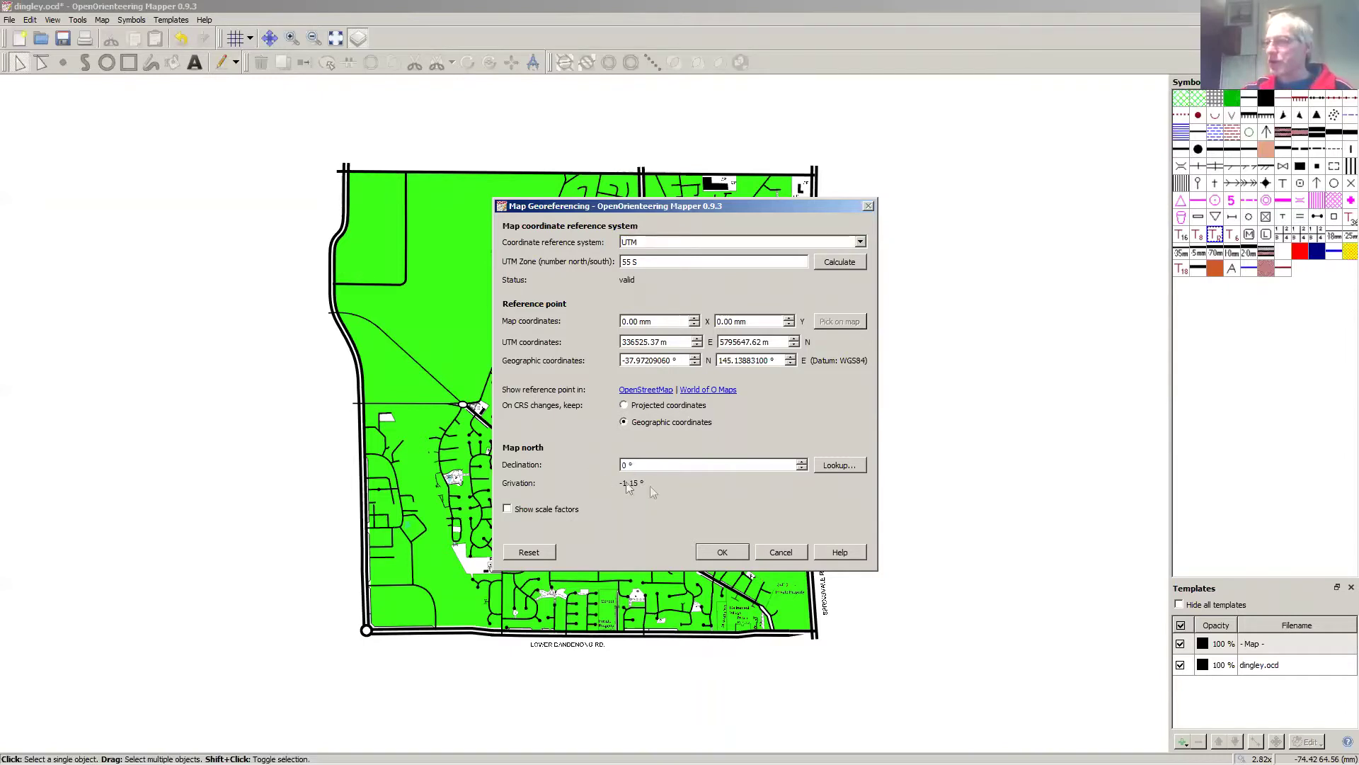
left_click(722, 551)
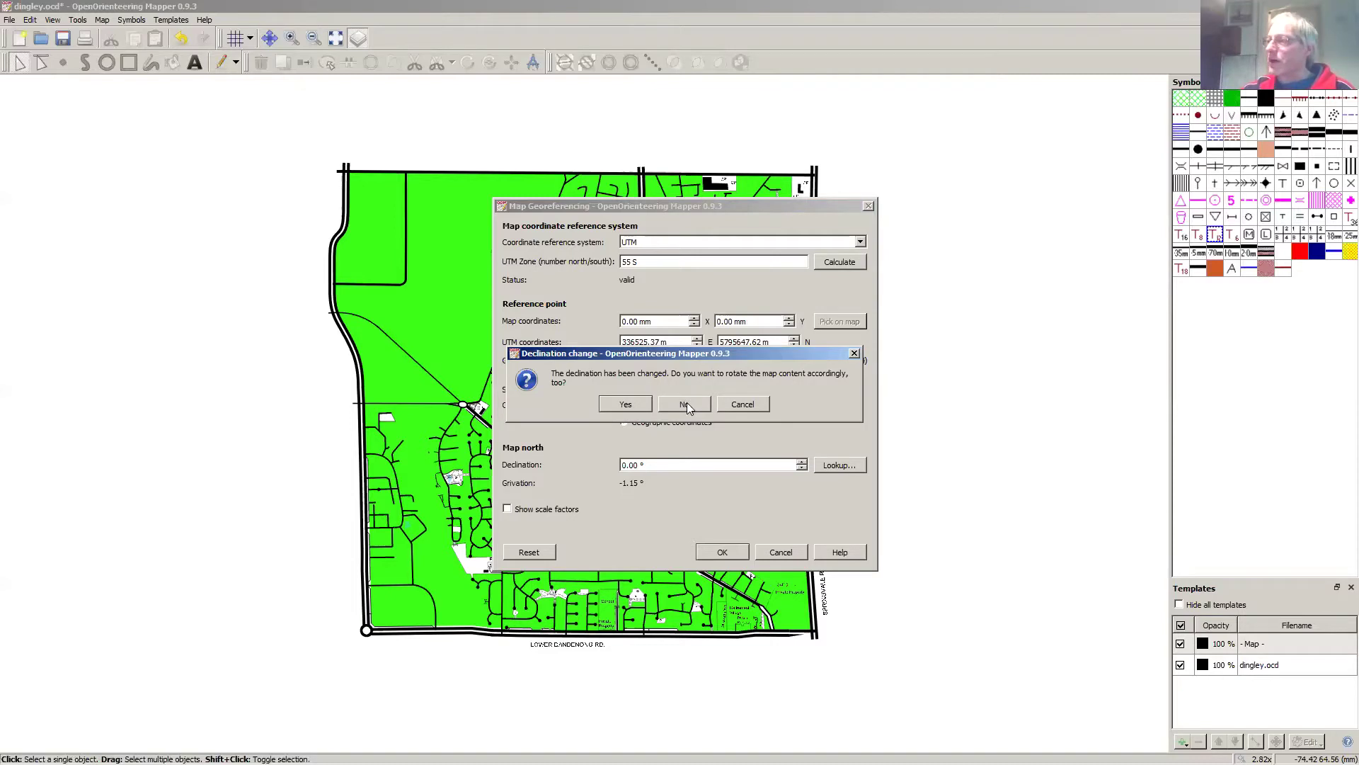
Step: Rotate the map content to match the declination change around the georeferencing reference point, leaving non-georeferenced templates unrotated
left_click(624, 406)
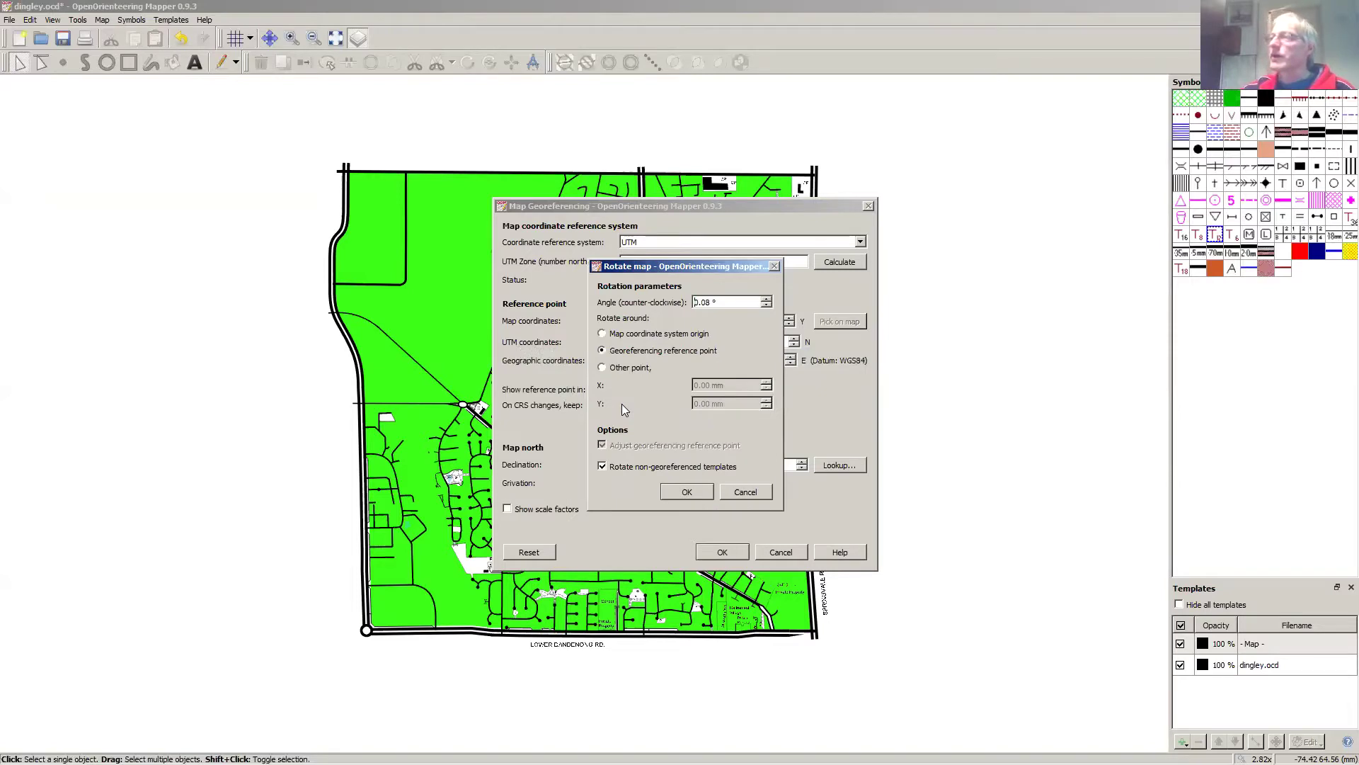
left_click(602, 466)
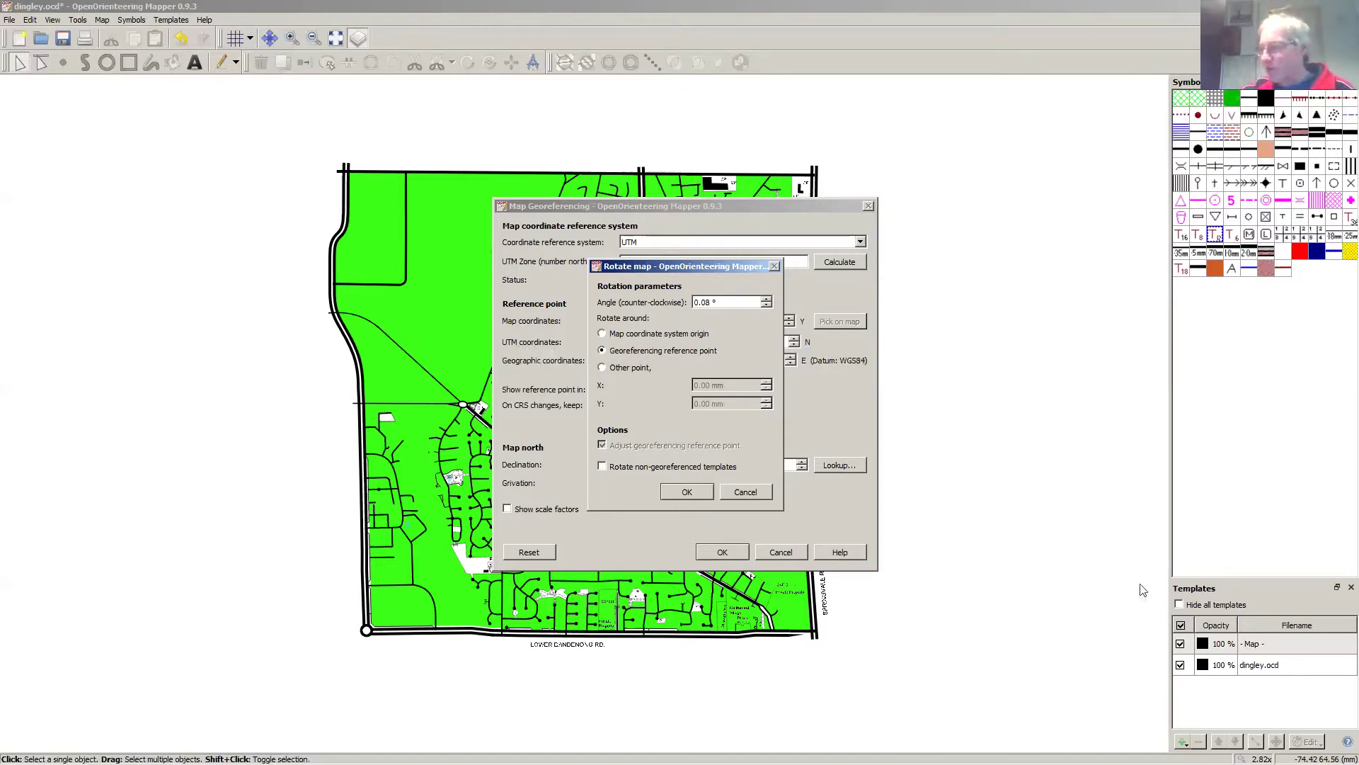
left_click(694, 492)
left_click(717, 423)
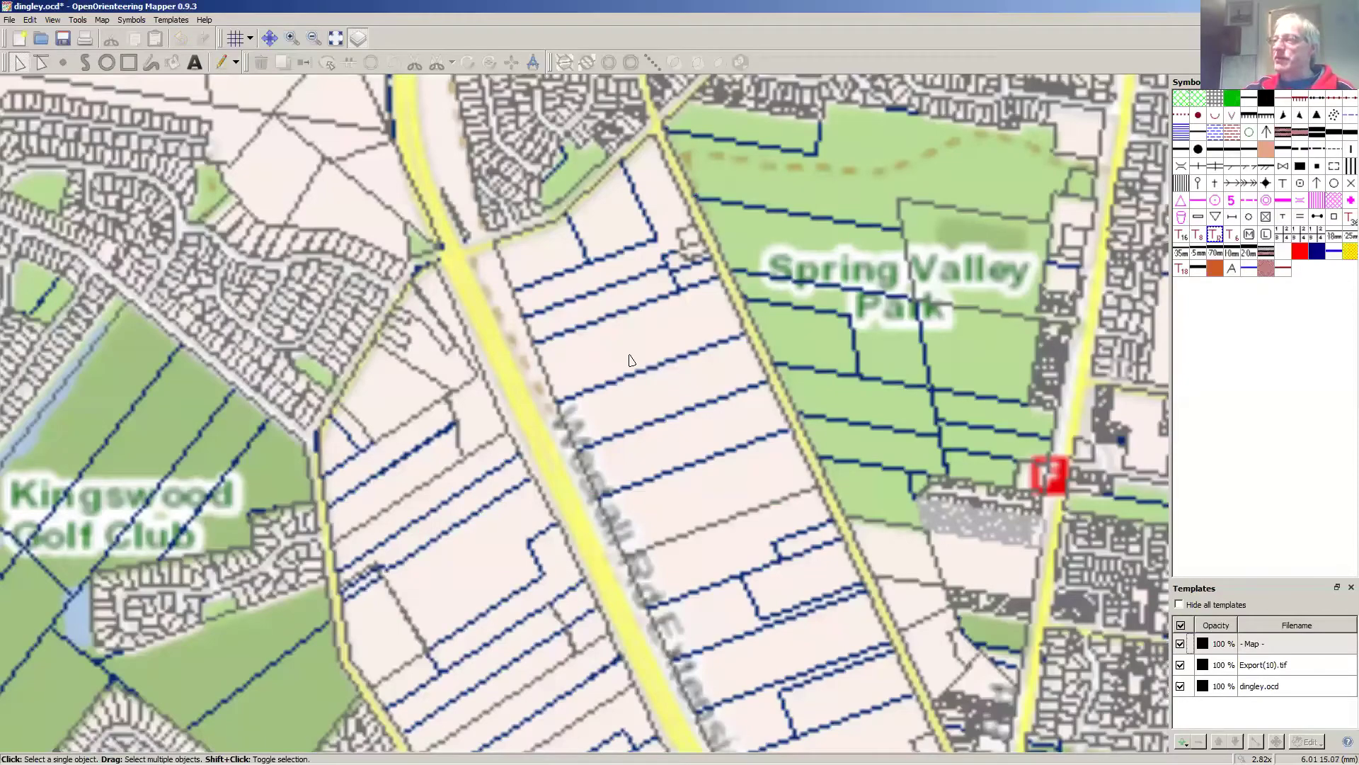
Step: Move the Export(10).tif template below dingley.ocd in the template order
scroll(630, 360, "down", 2)
scroll(630, 360, "down", 4)
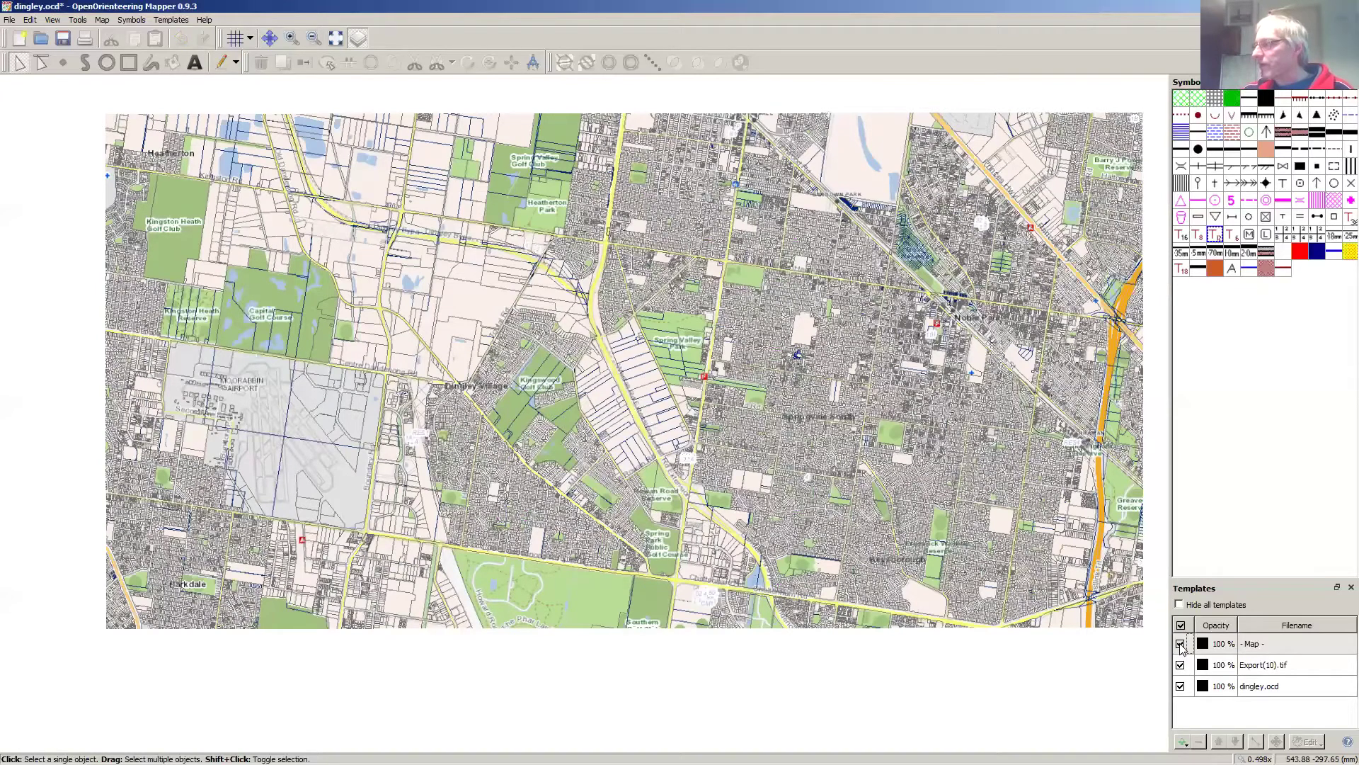
left_click(1269, 664)
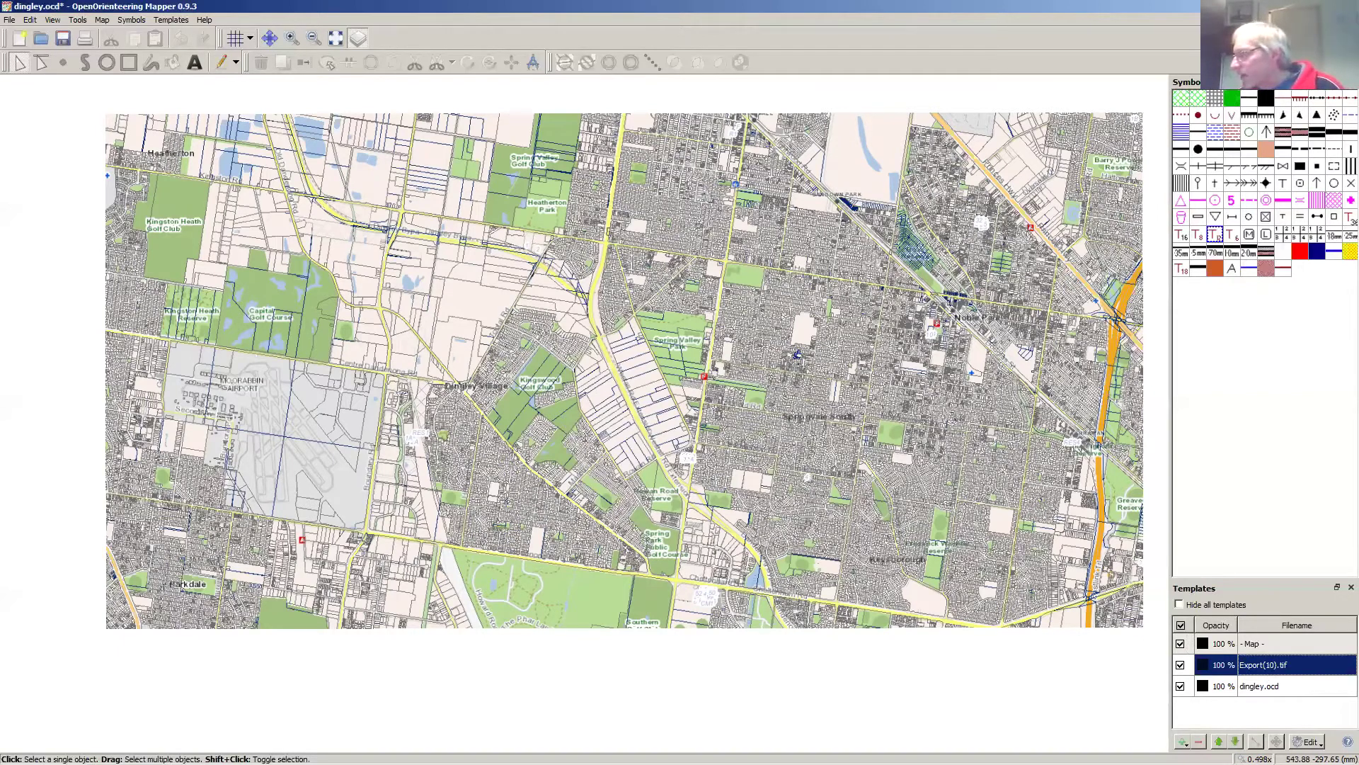
left_click(1234, 740)
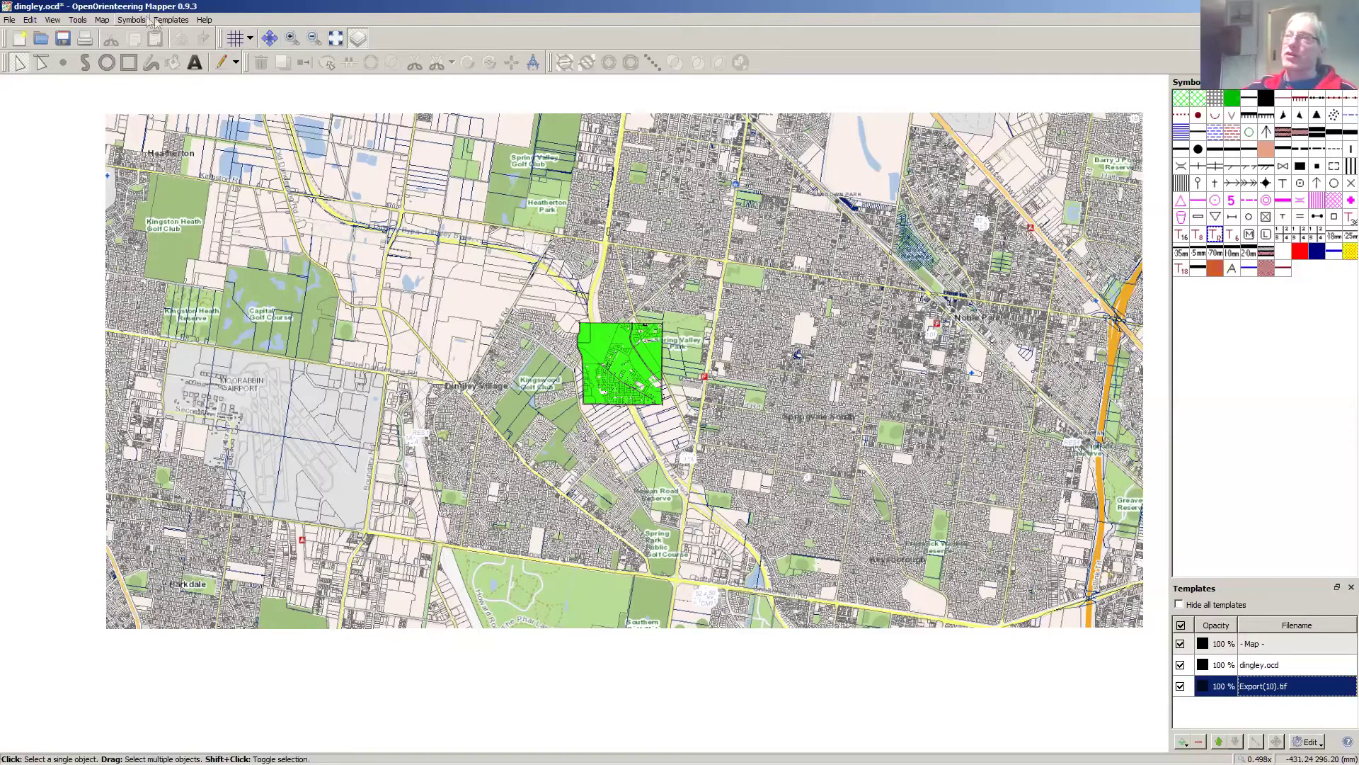
Step: Rotate the map 7° counter-clockwise around the georeferencing reference point, adjusting the declination but excluding non-georeferenced templates
left_click(103, 21)
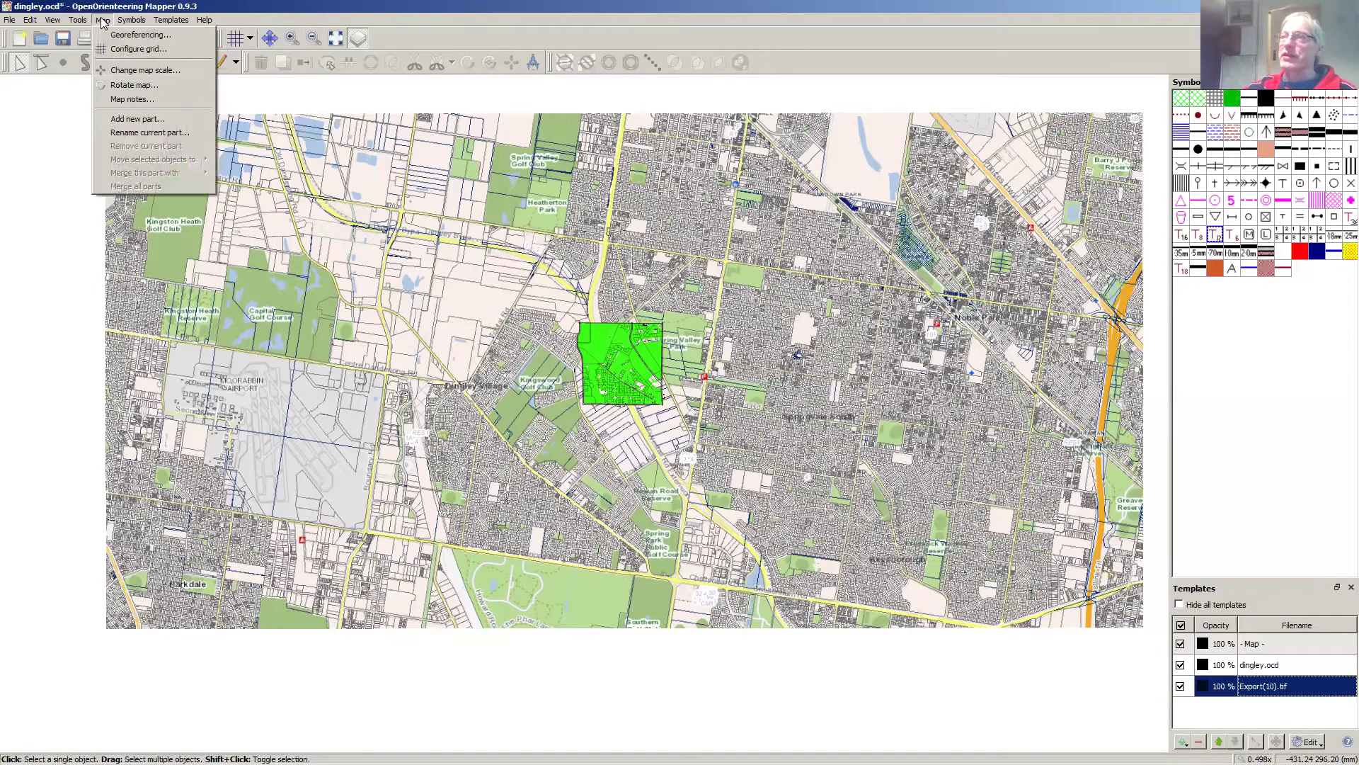
left_click(131, 85)
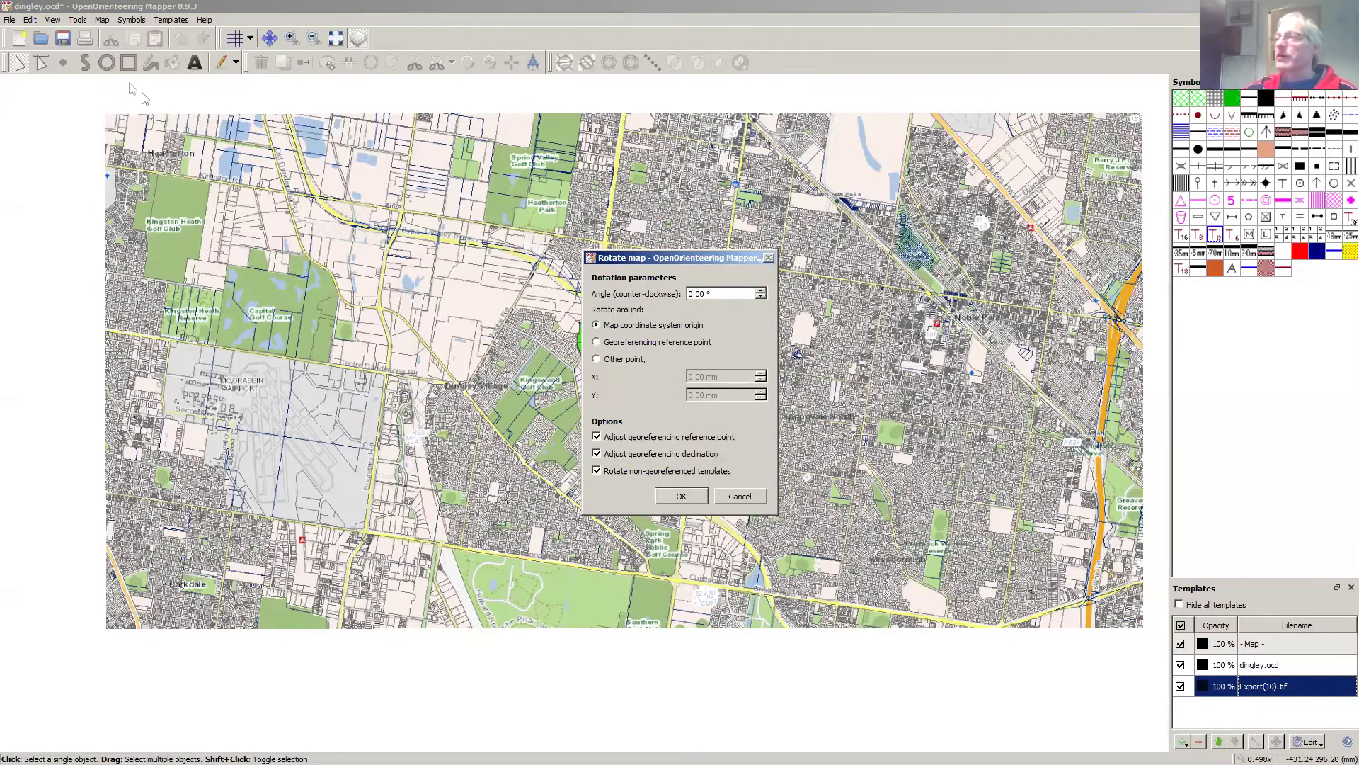
left_click(597, 343)
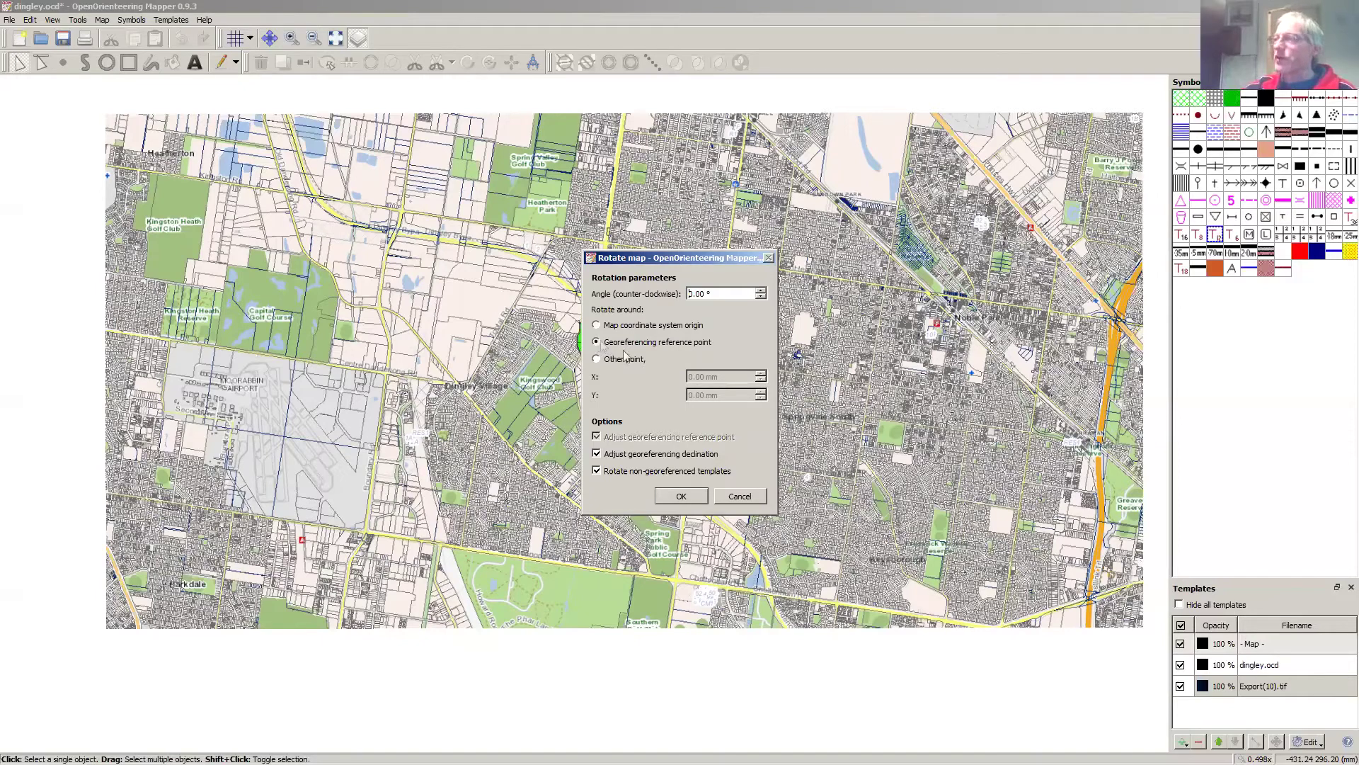
left_click(598, 472)
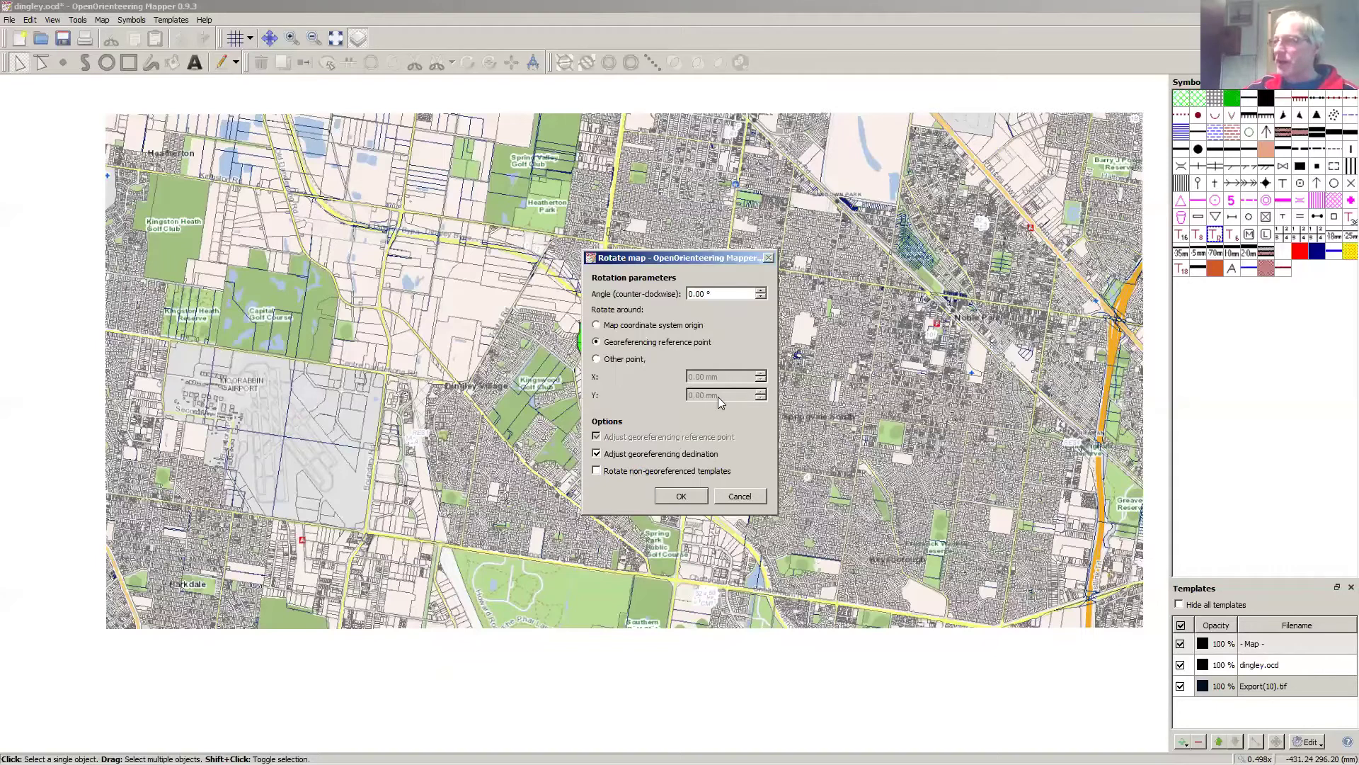
left_click(693, 294)
key("BackSpace")
type("7")
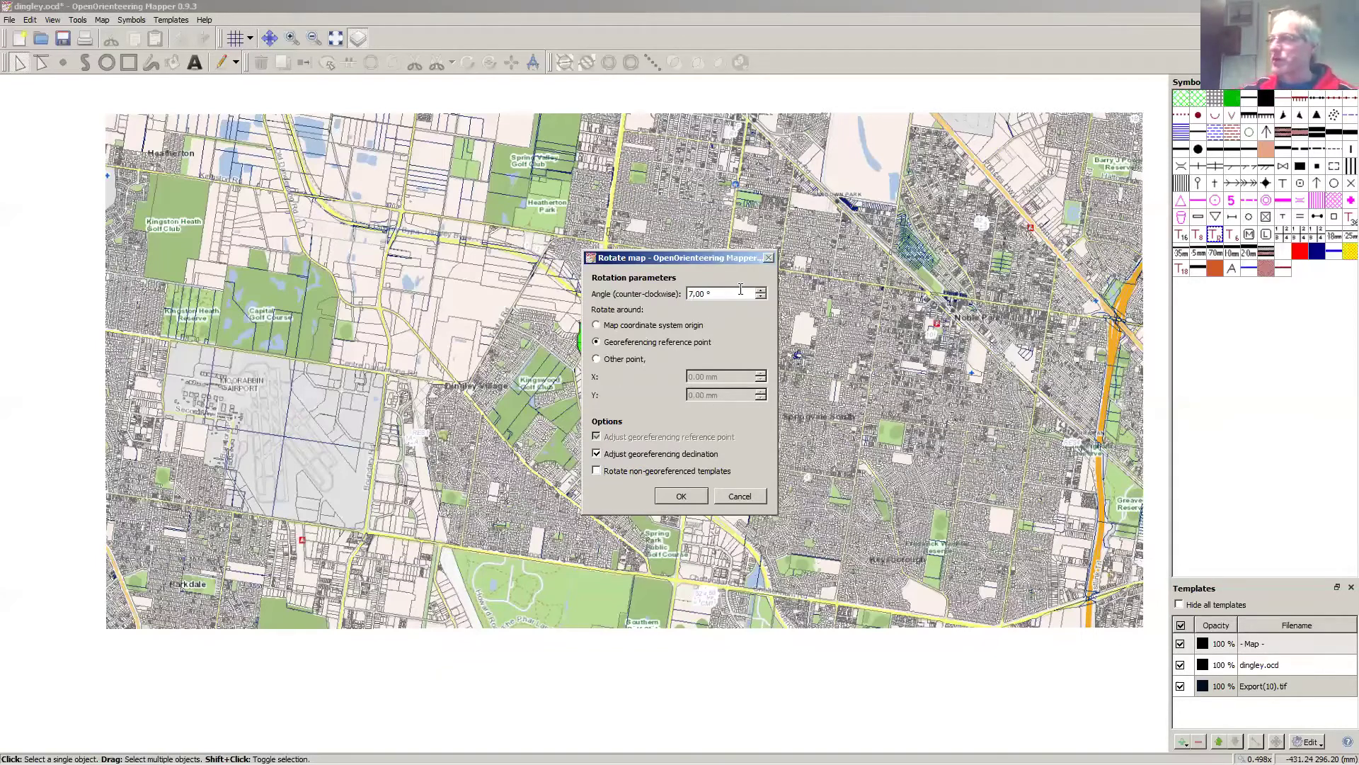
left_click(685, 500)
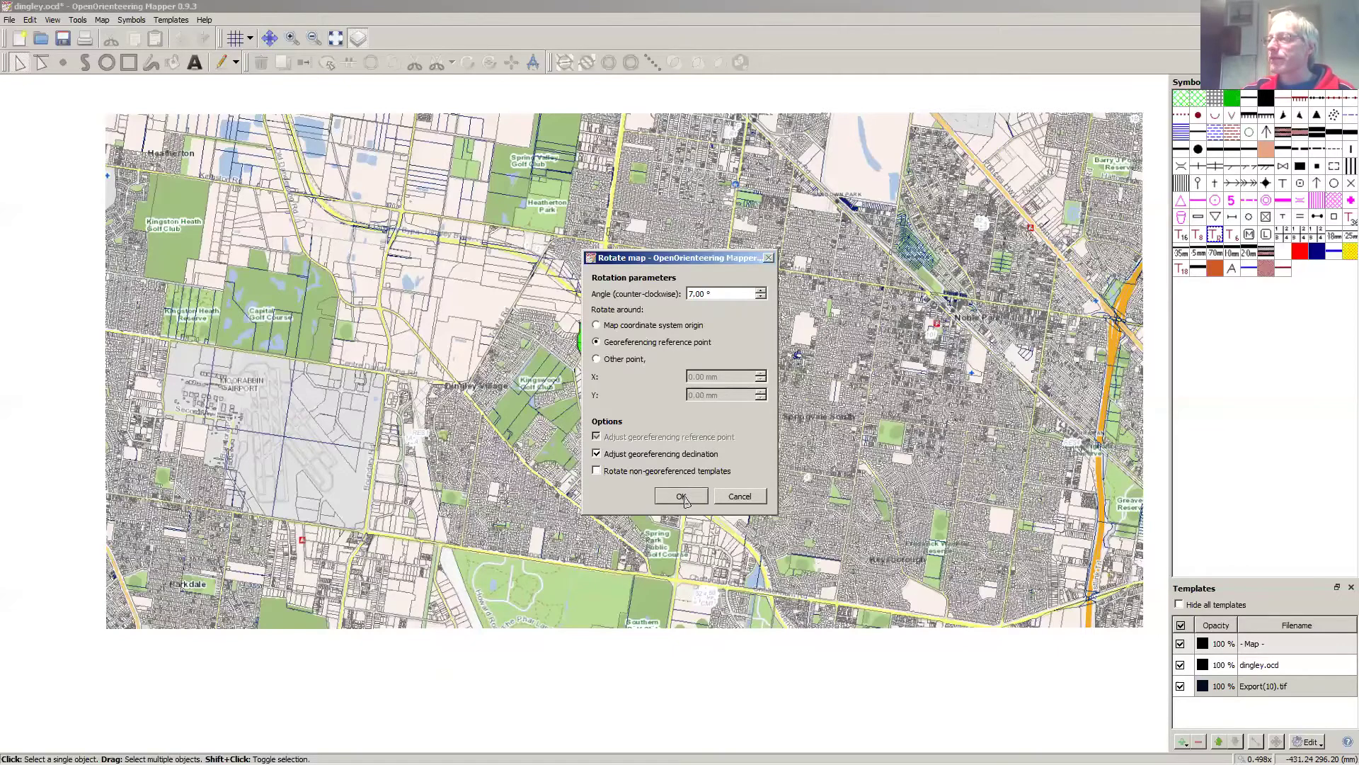
key("Return")
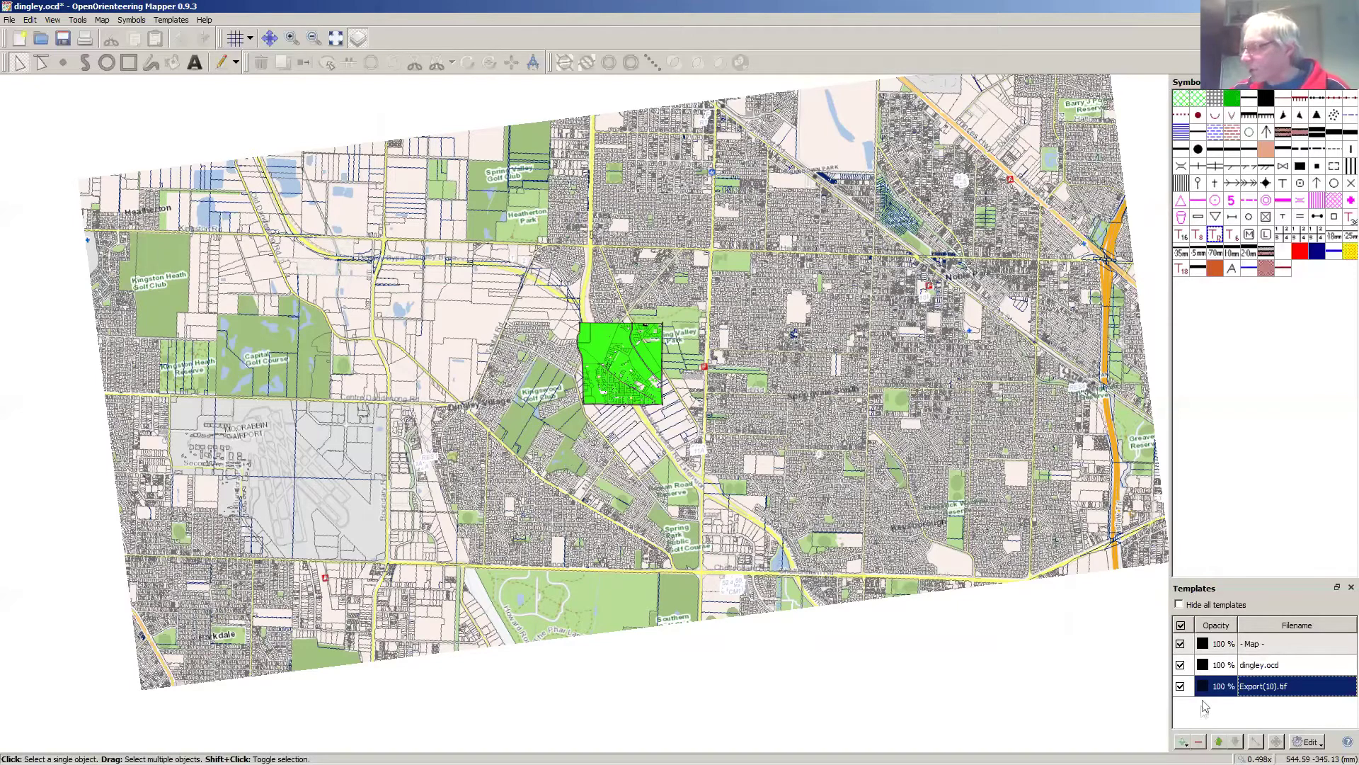
Step: Move the dingley.ocd template southwest, toward Dingley Village on the background map
left_click(1272, 665)
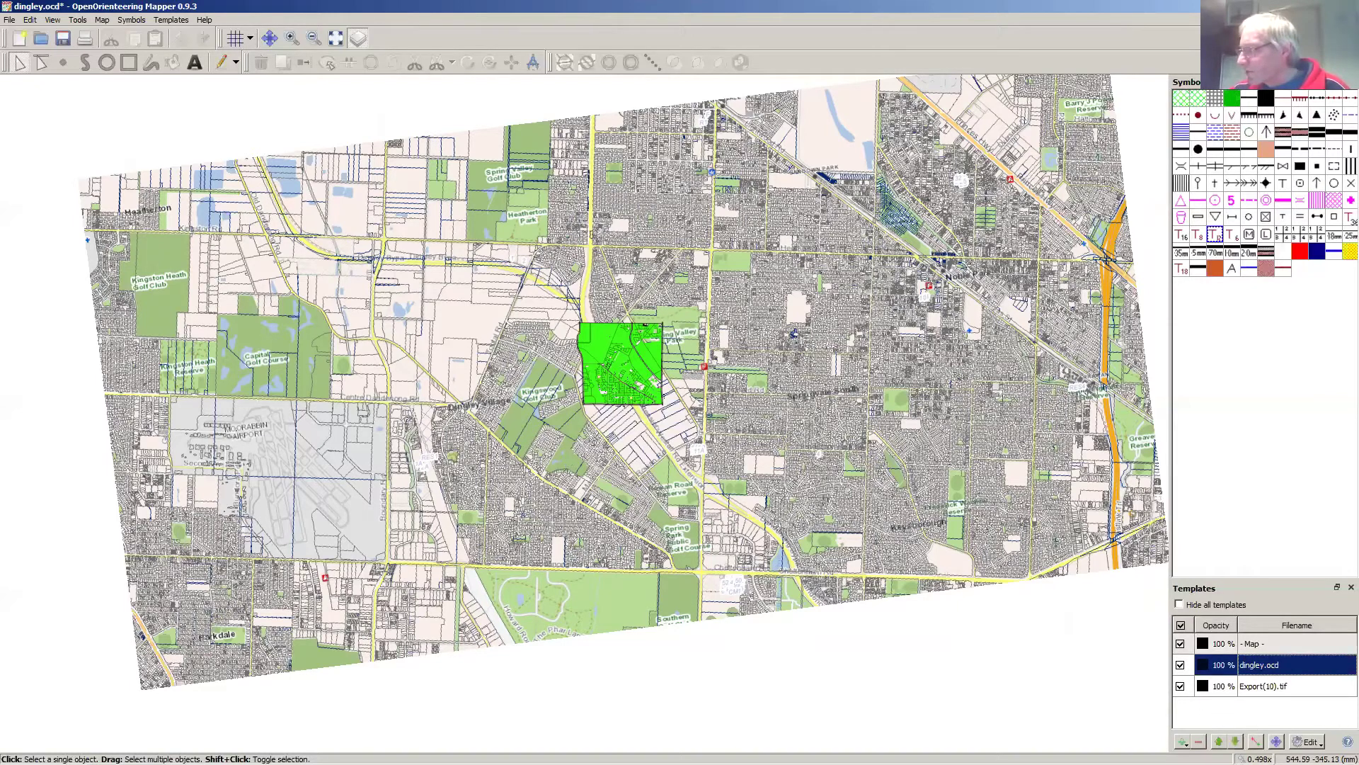
left_click(1264, 690)
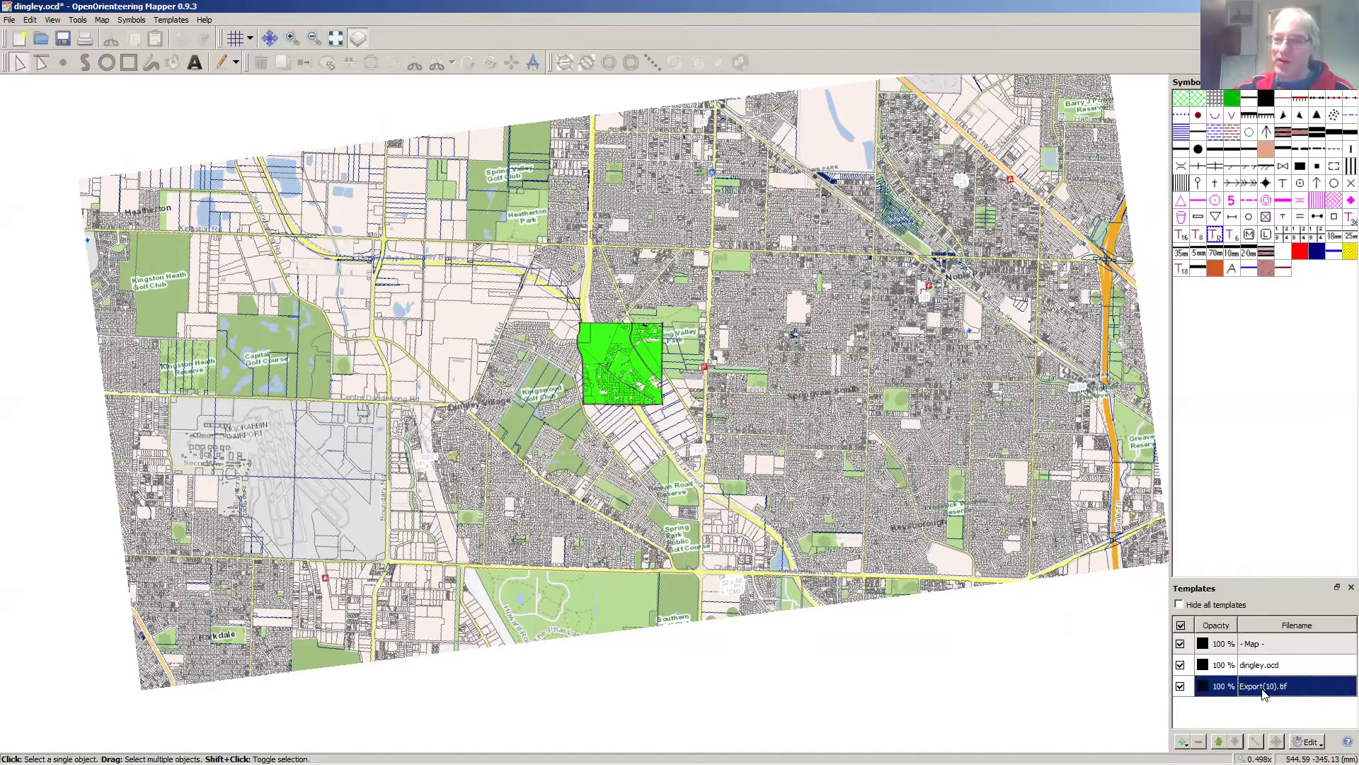
left_click(1268, 669)
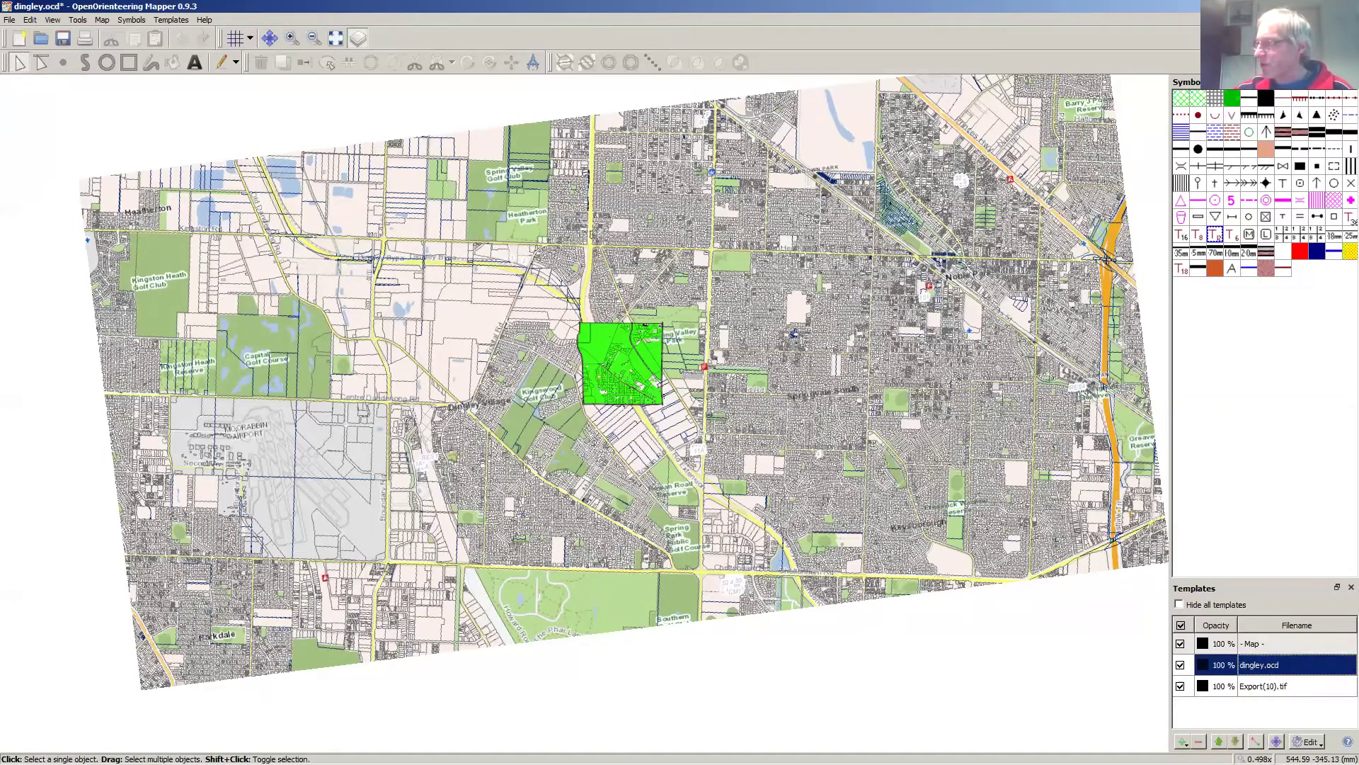
left_click(1276, 741)
left_click_drag(647, 363, 590, 450)
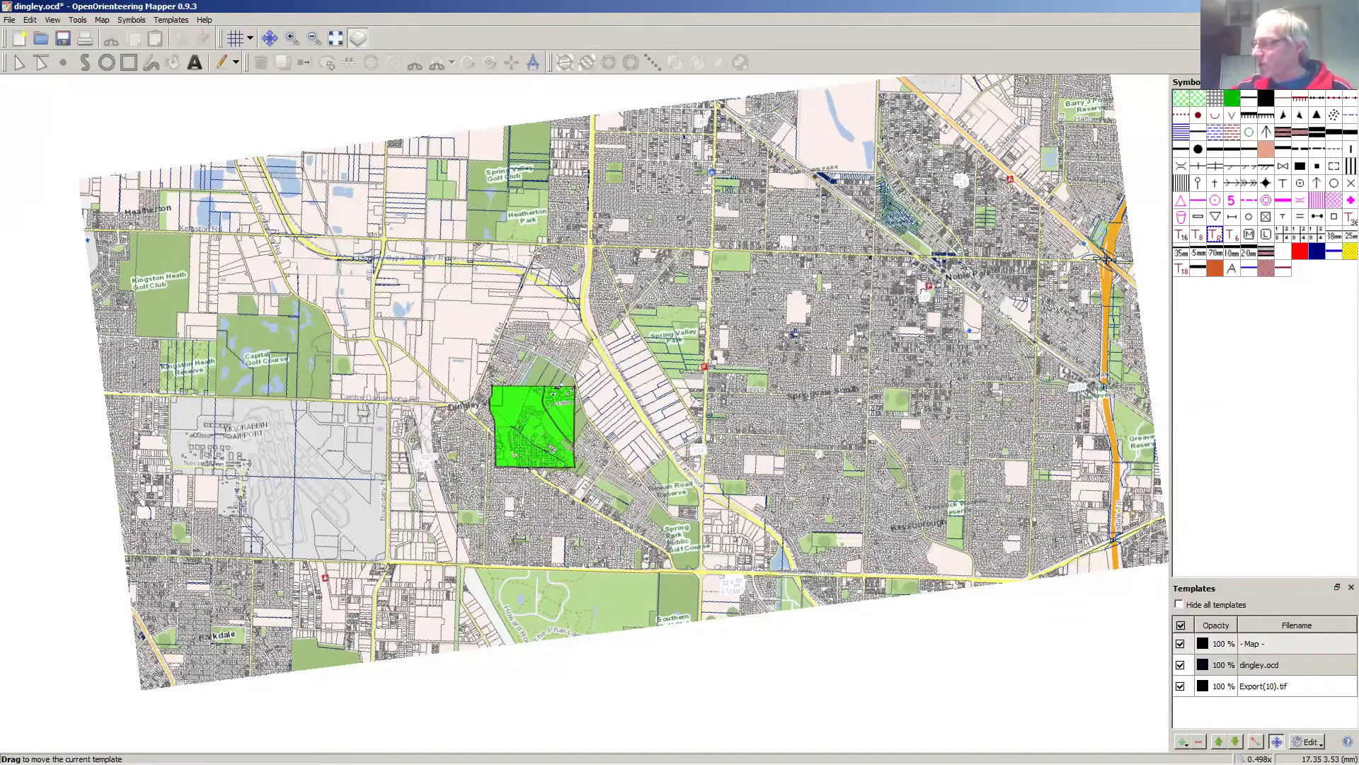
Step: Show the positioning values of the dingley.ocd template in a floating window over the map, clear of the symbols
left_click(1309, 741)
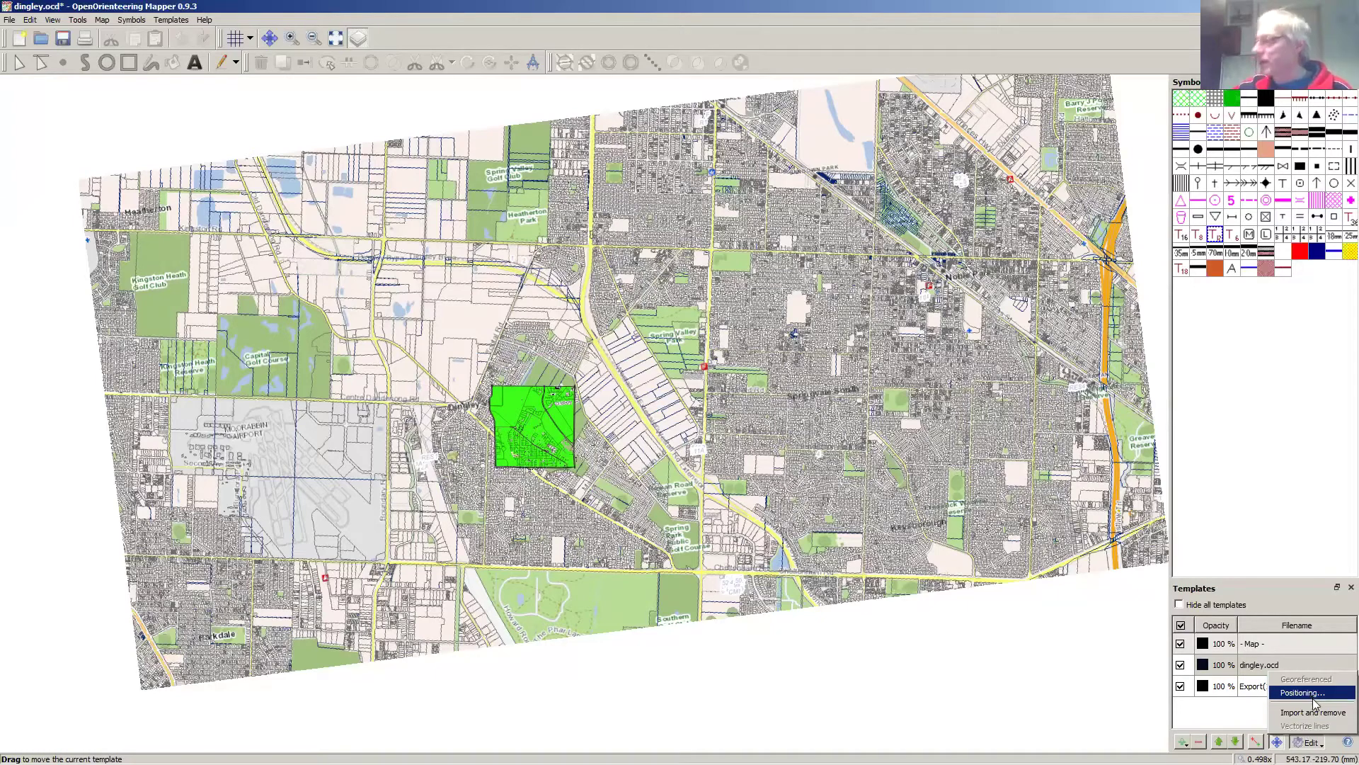
left_click(1312, 695)
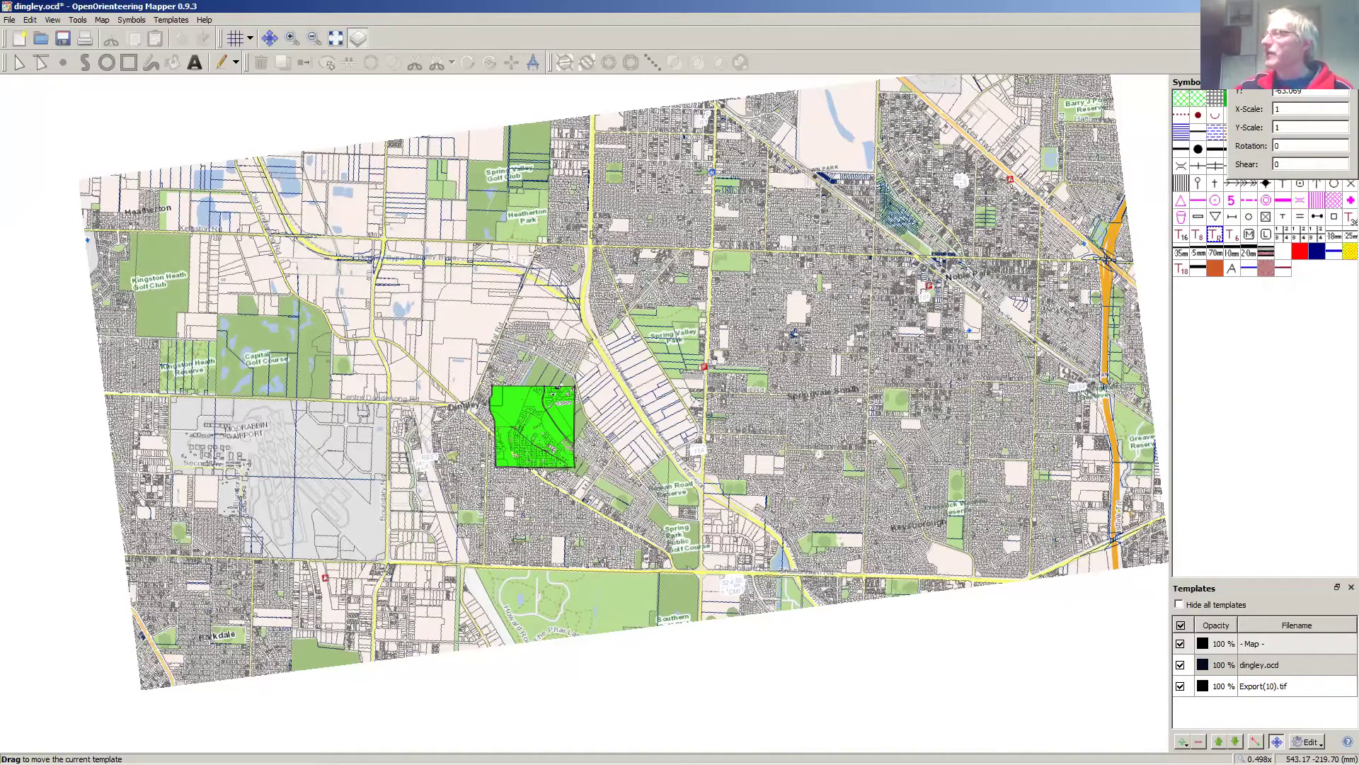
left_click_drag(1267, 78, 1223, 287)
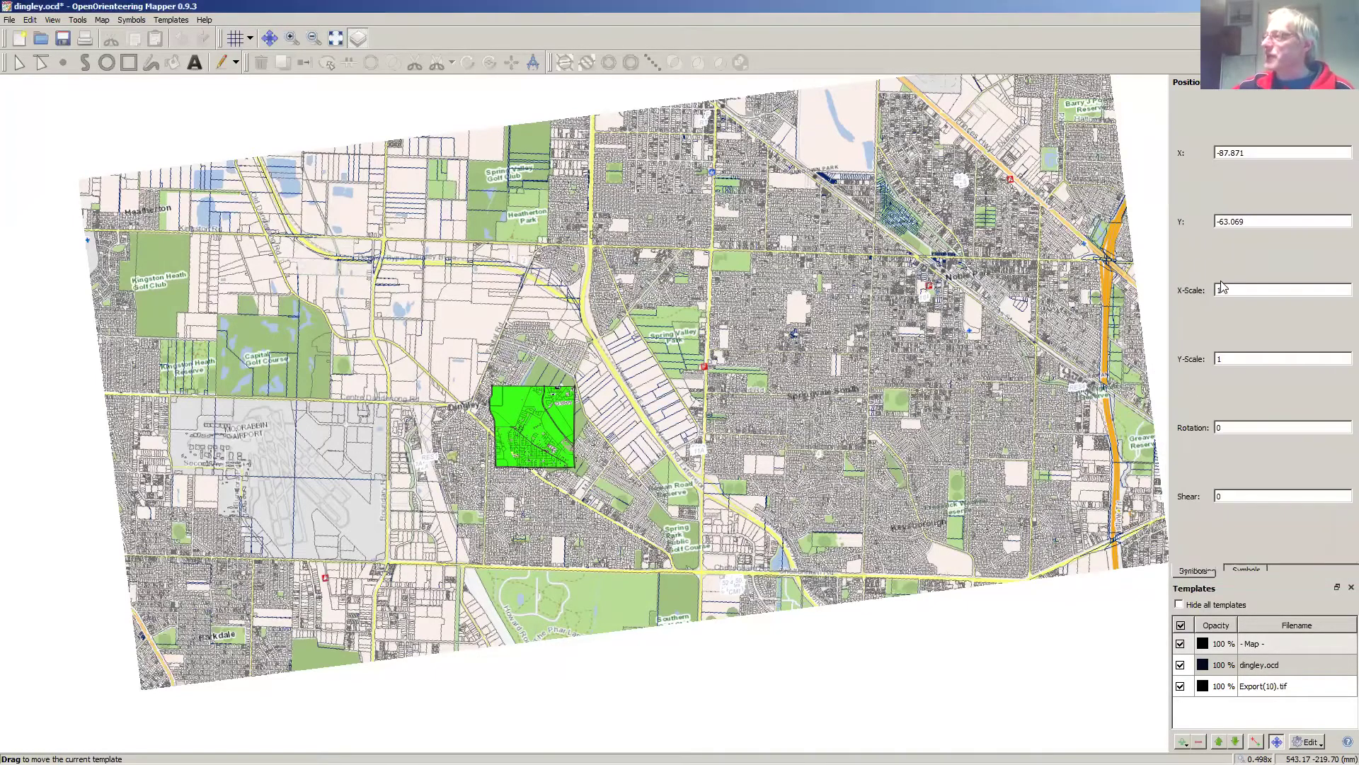
left_click_drag(1197, 571, 1296, 128)
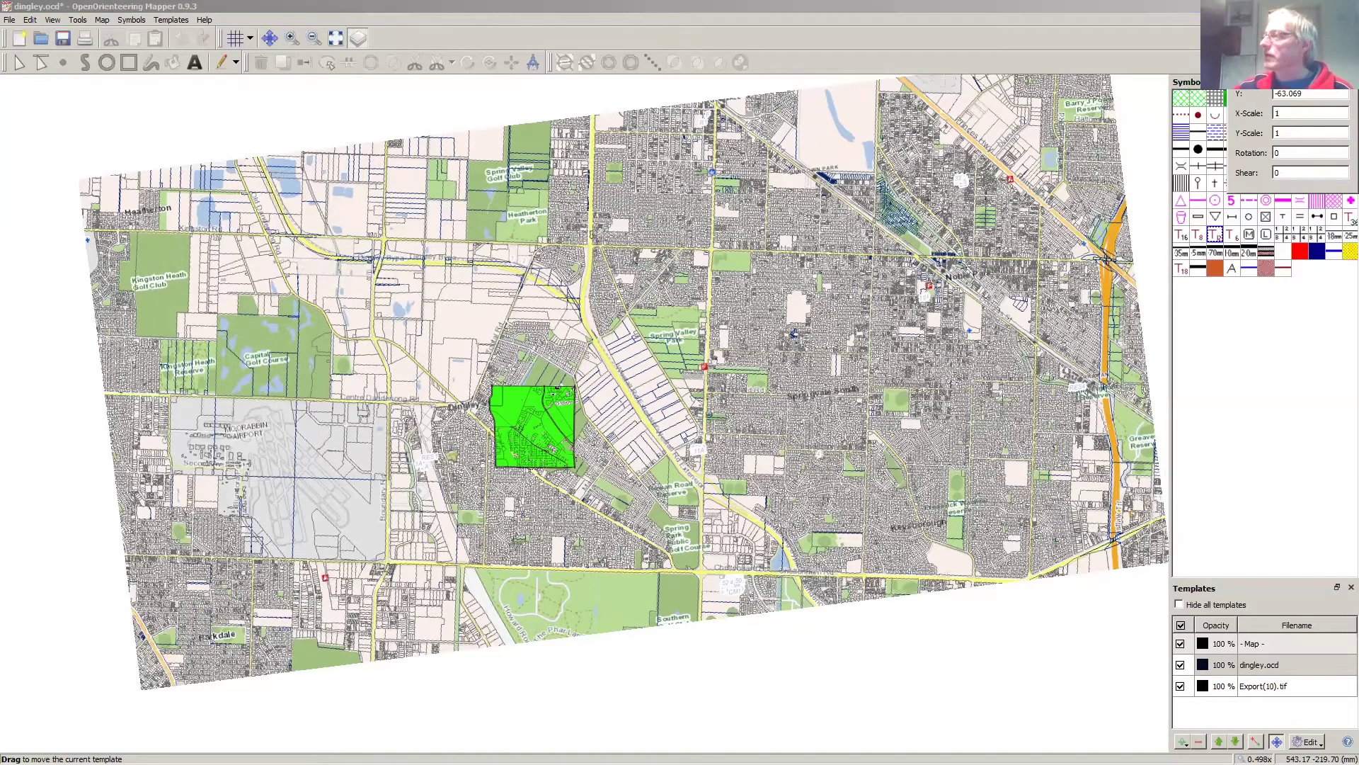
left_click_drag(1308, 53, 1075, 241)
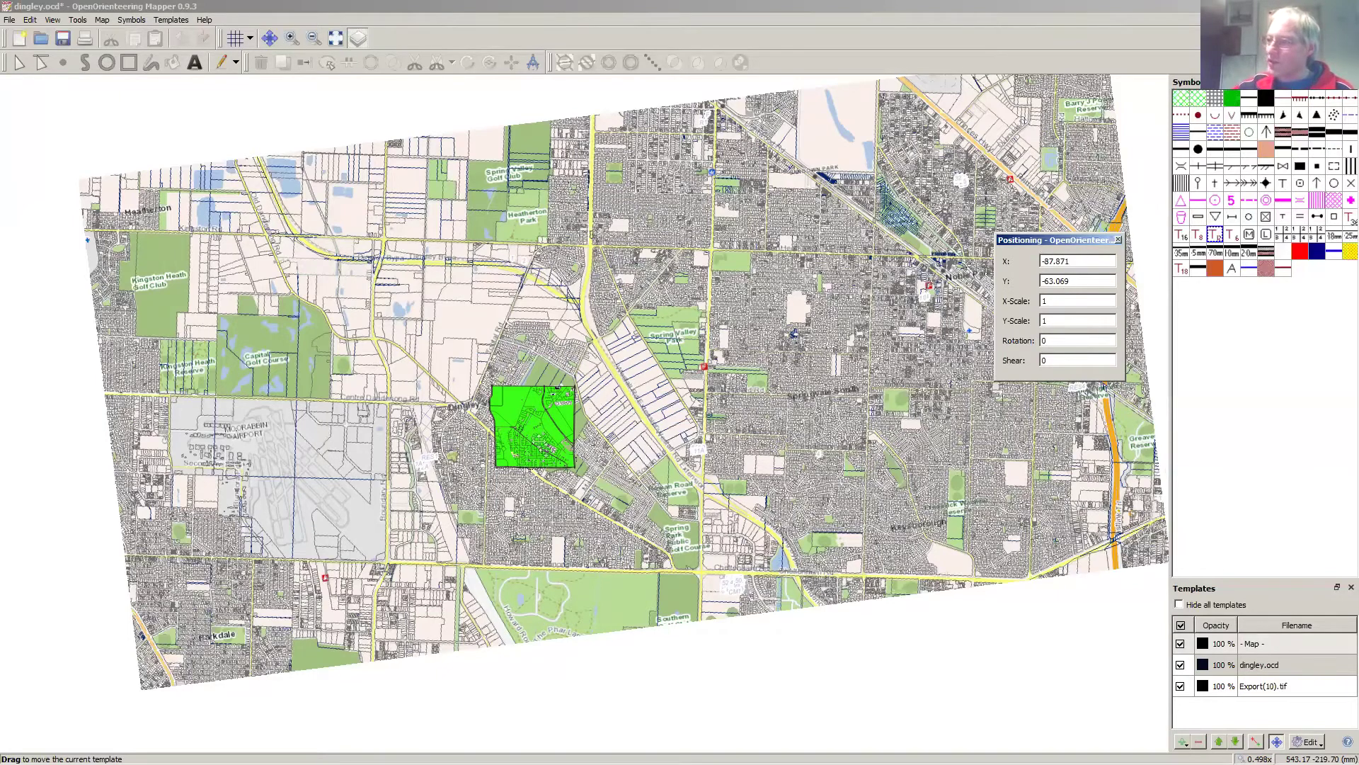
Step: Move the dingley.ocd template southwest beside Moorabbin Airport and try an X-scale and Y-scale of 5
left_click_drag(536, 436, 436, 532)
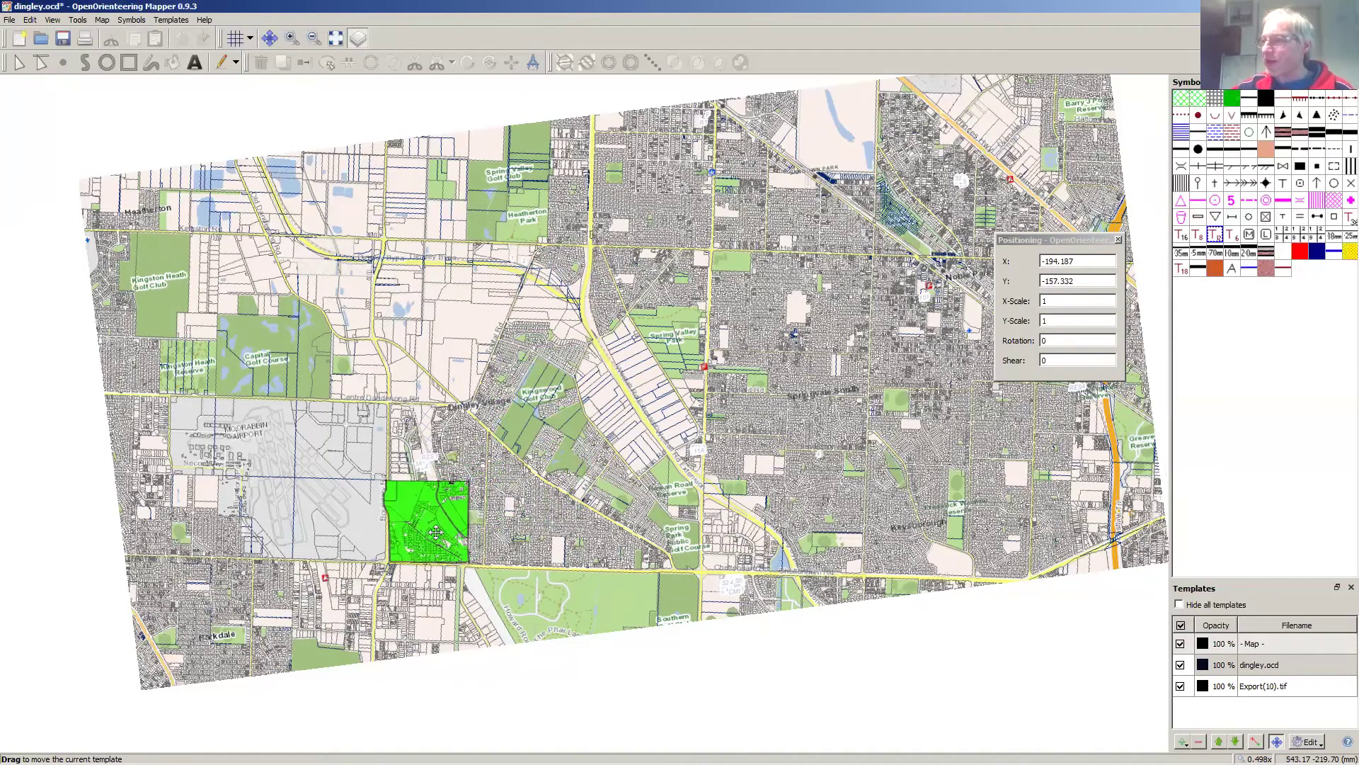
left_click(1062, 301)
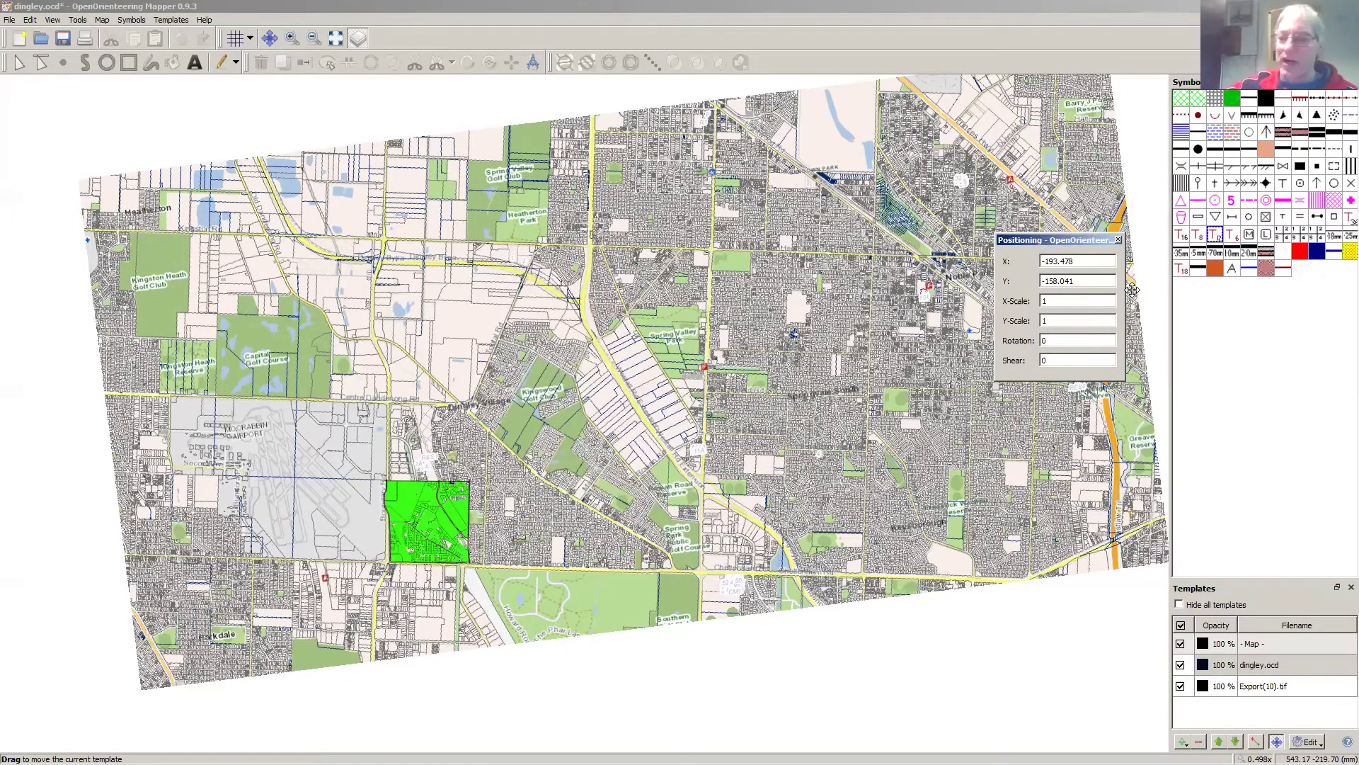
type("5")
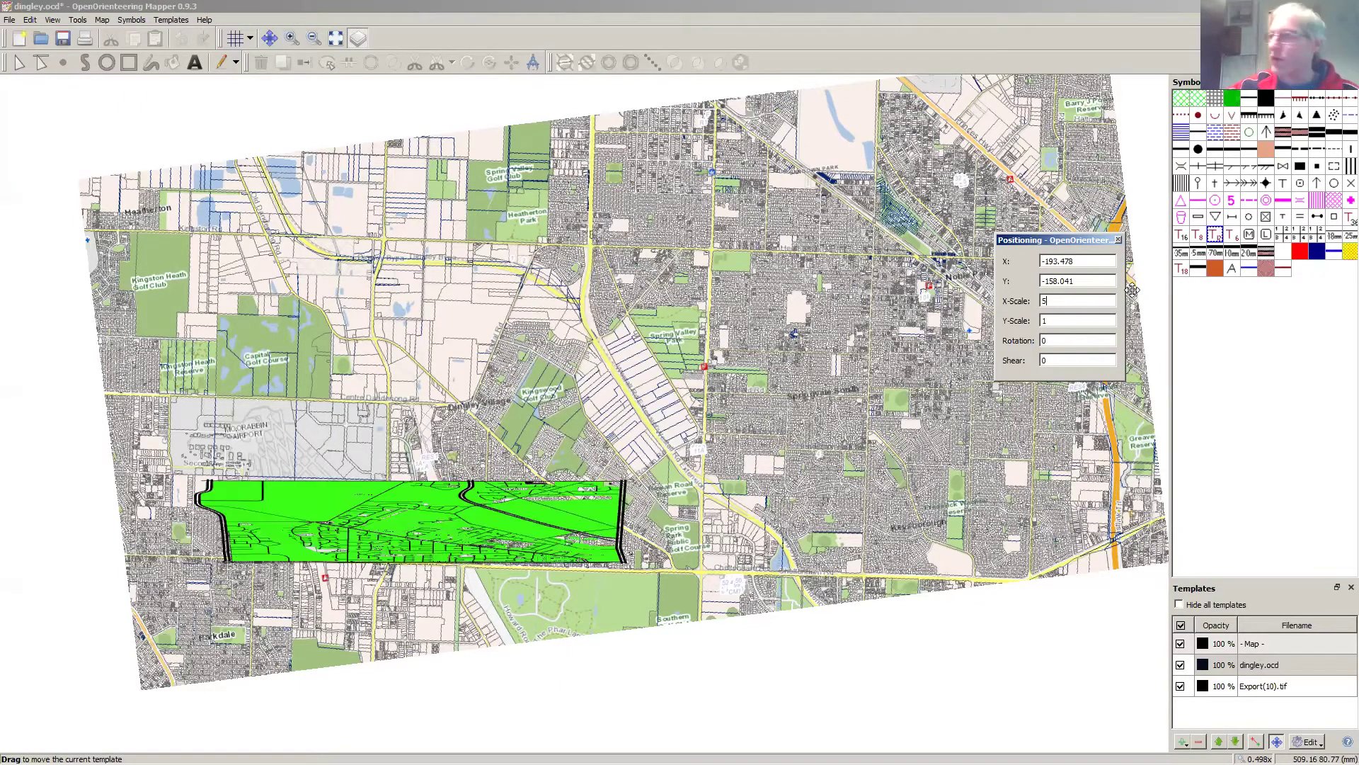
left_click(1067, 322)
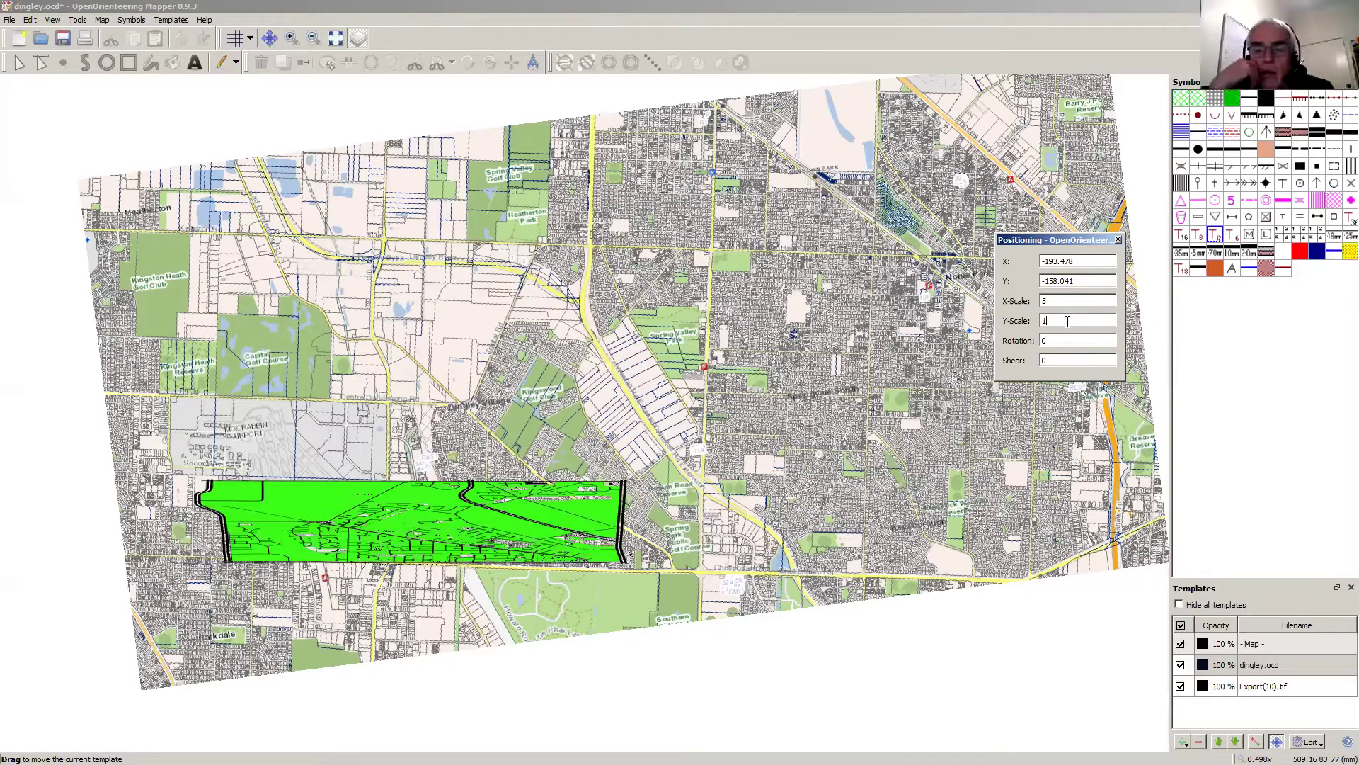
key("BackSpace")
type("5")
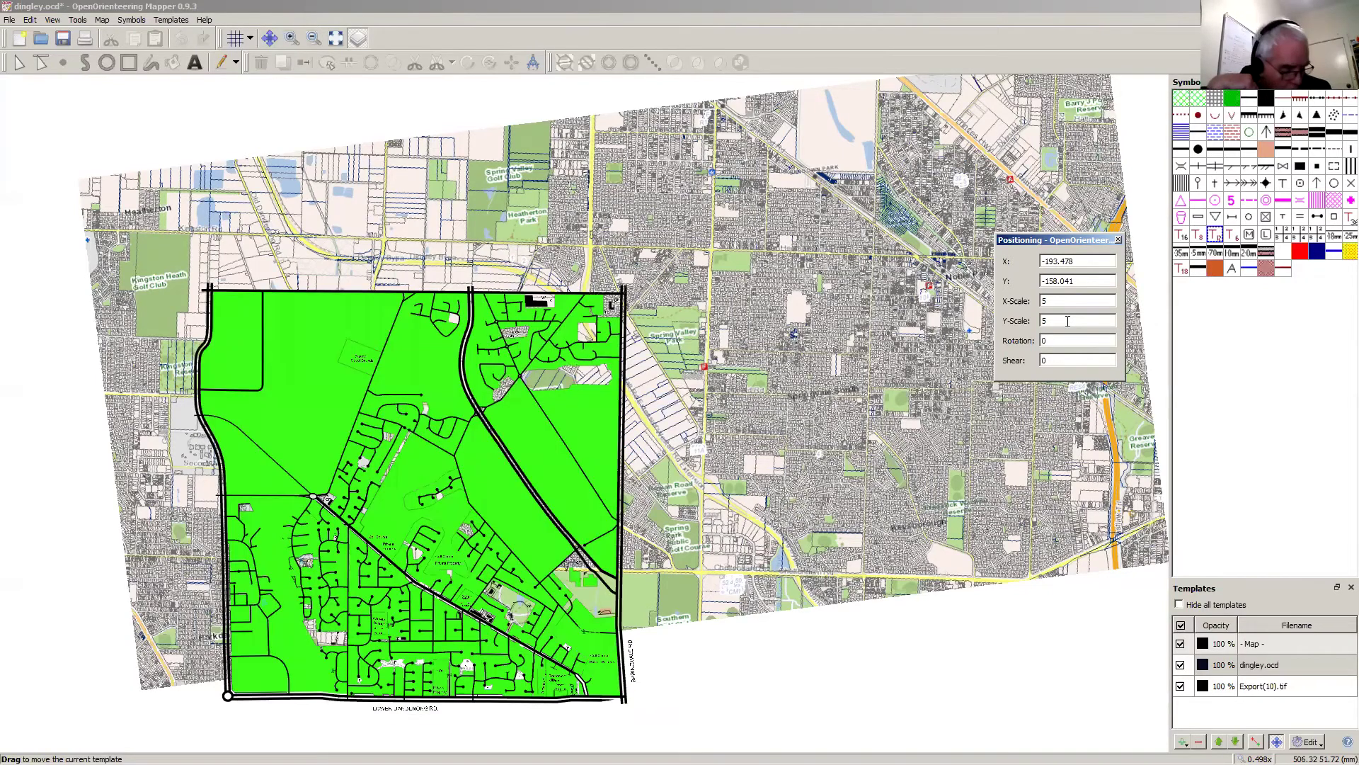
Step: Set the dingley.ocd template's opacity to 50 % and move the template northeast over the matching roads
double_click(1227, 671)
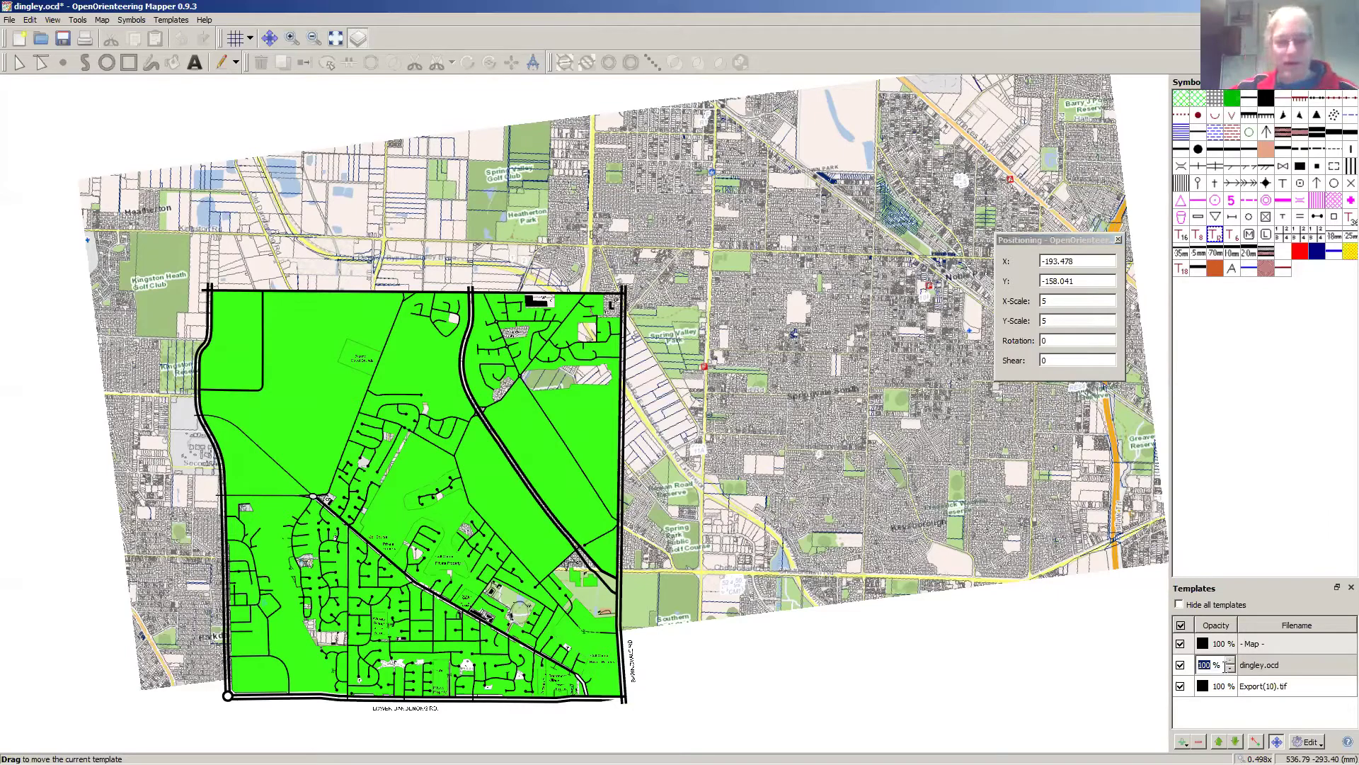
type("50")
key("Return")
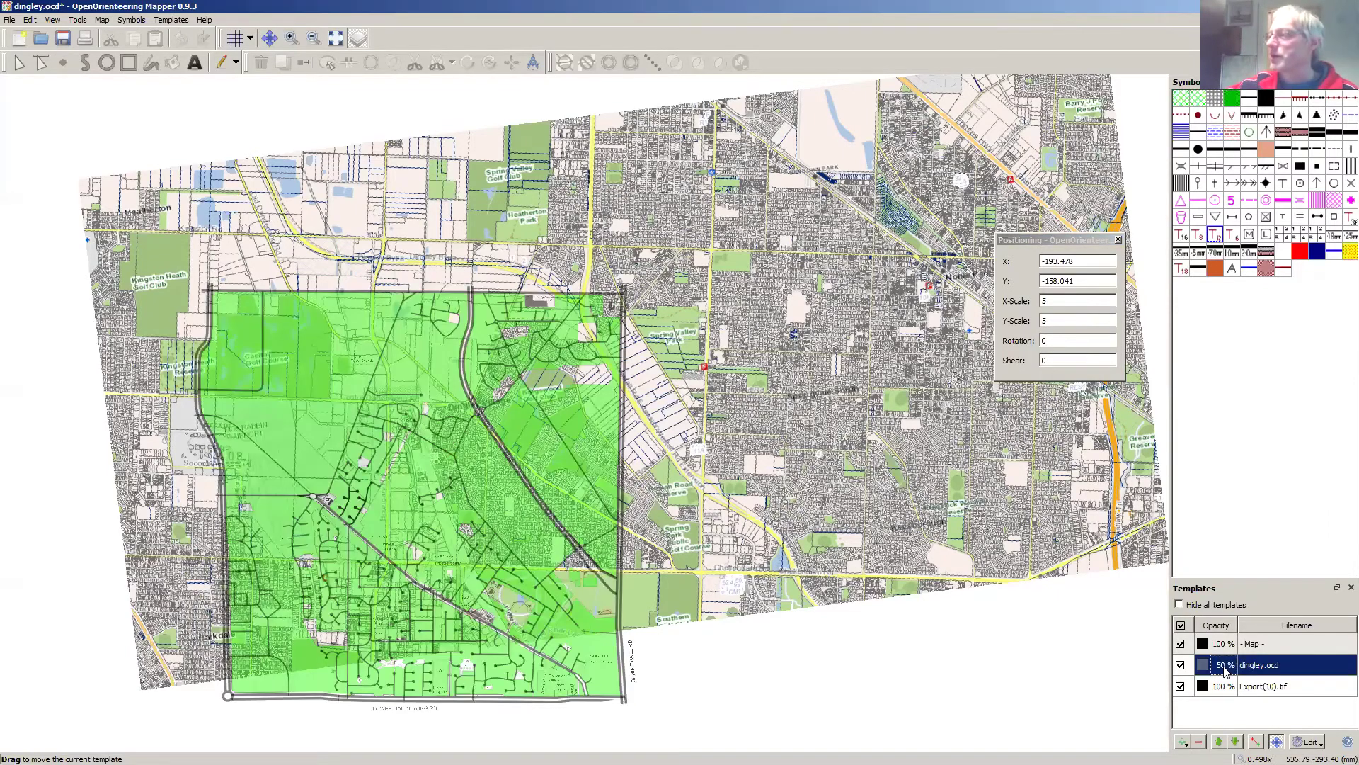
left_click_drag(520, 332, 662, 285)
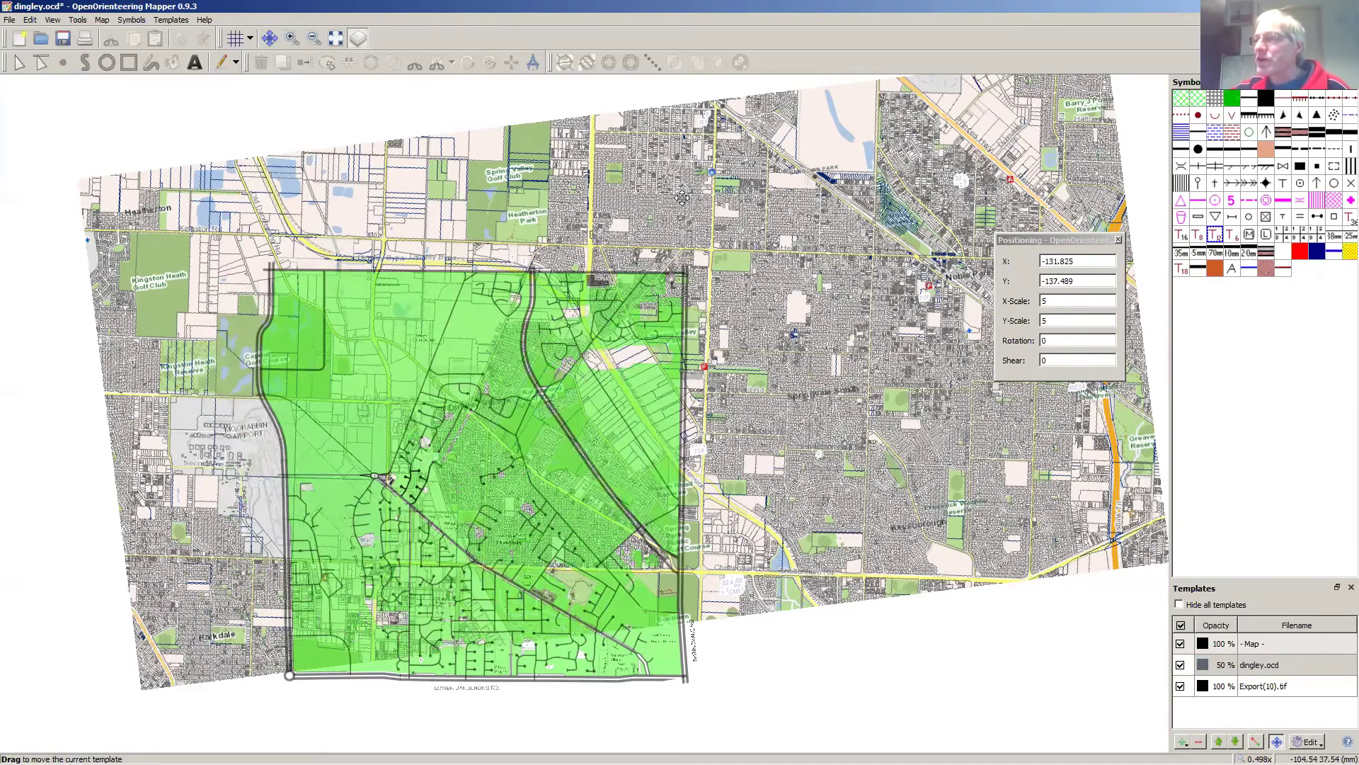
Step: Set the dingley.ocd template's X-scale and Y-scale to 4 and move it over the matching road grid, about X -49.6, Y -56.7
left_click(1078, 302)
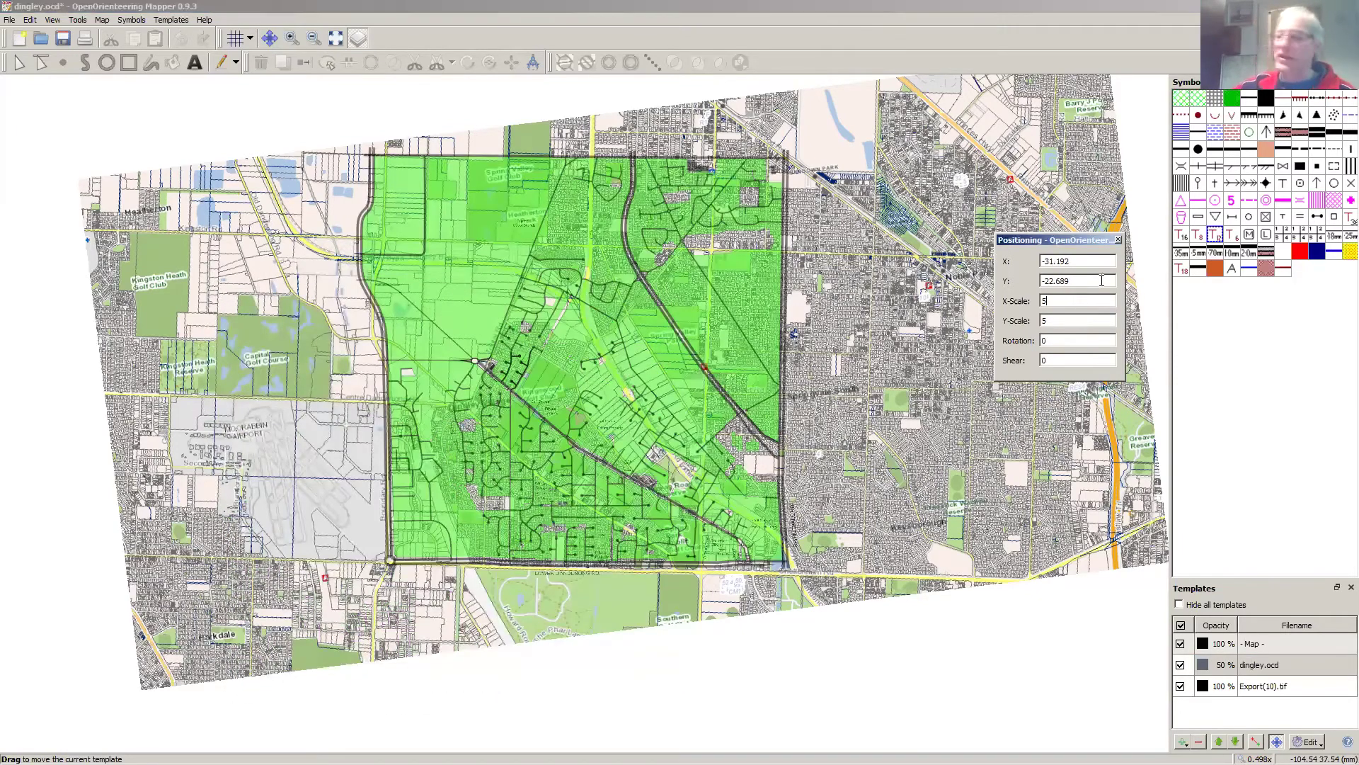
key("BackSpace")
type("4")
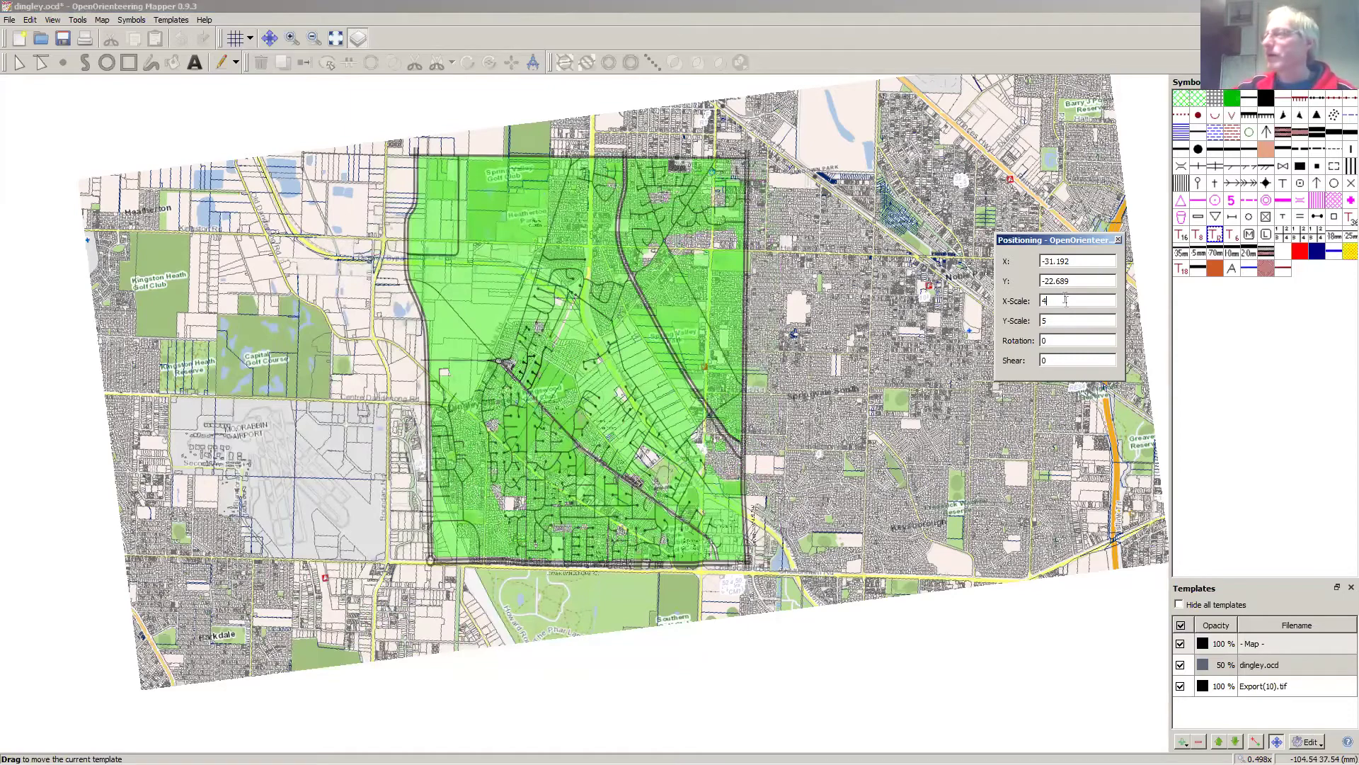
left_click(1066, 320)
key("BackSpace")
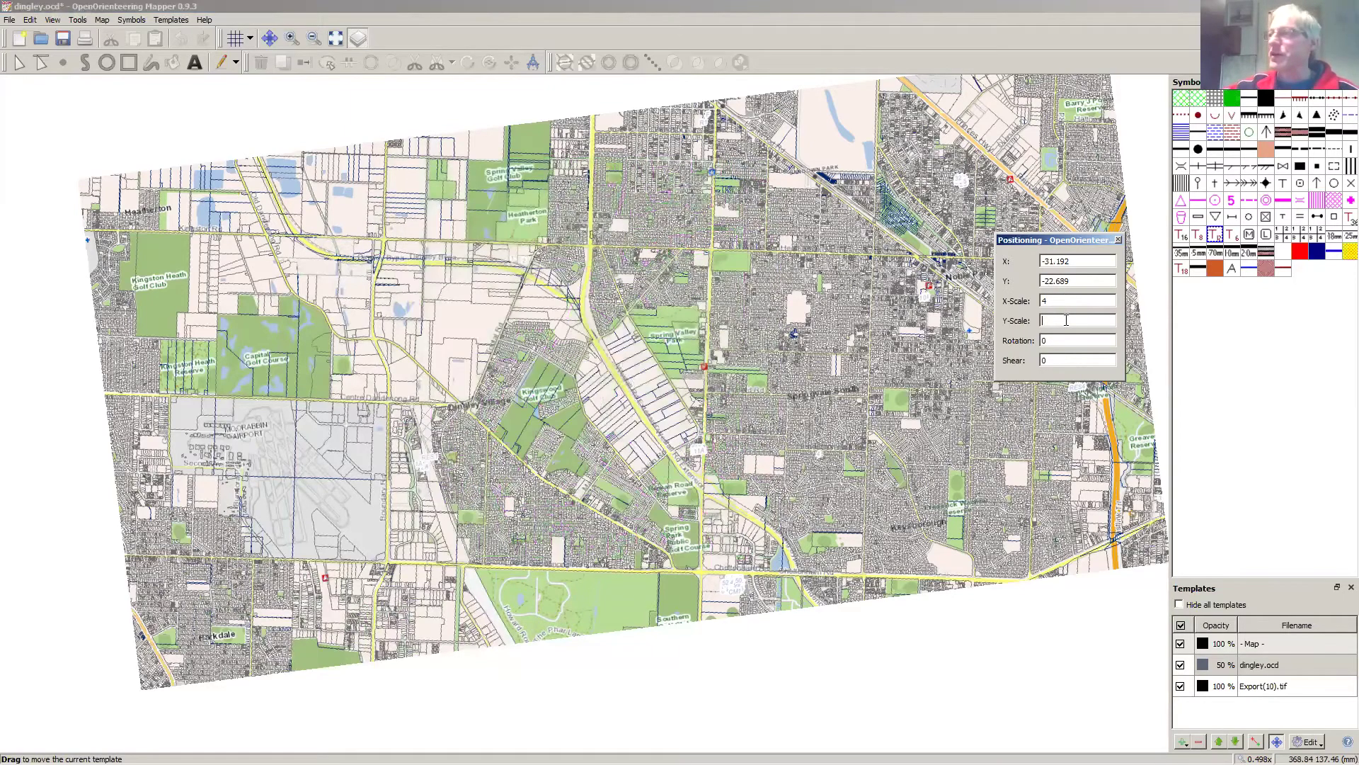
type("4")
left_click(555, 473)
left_click_drag(599, 433, 591, 461)
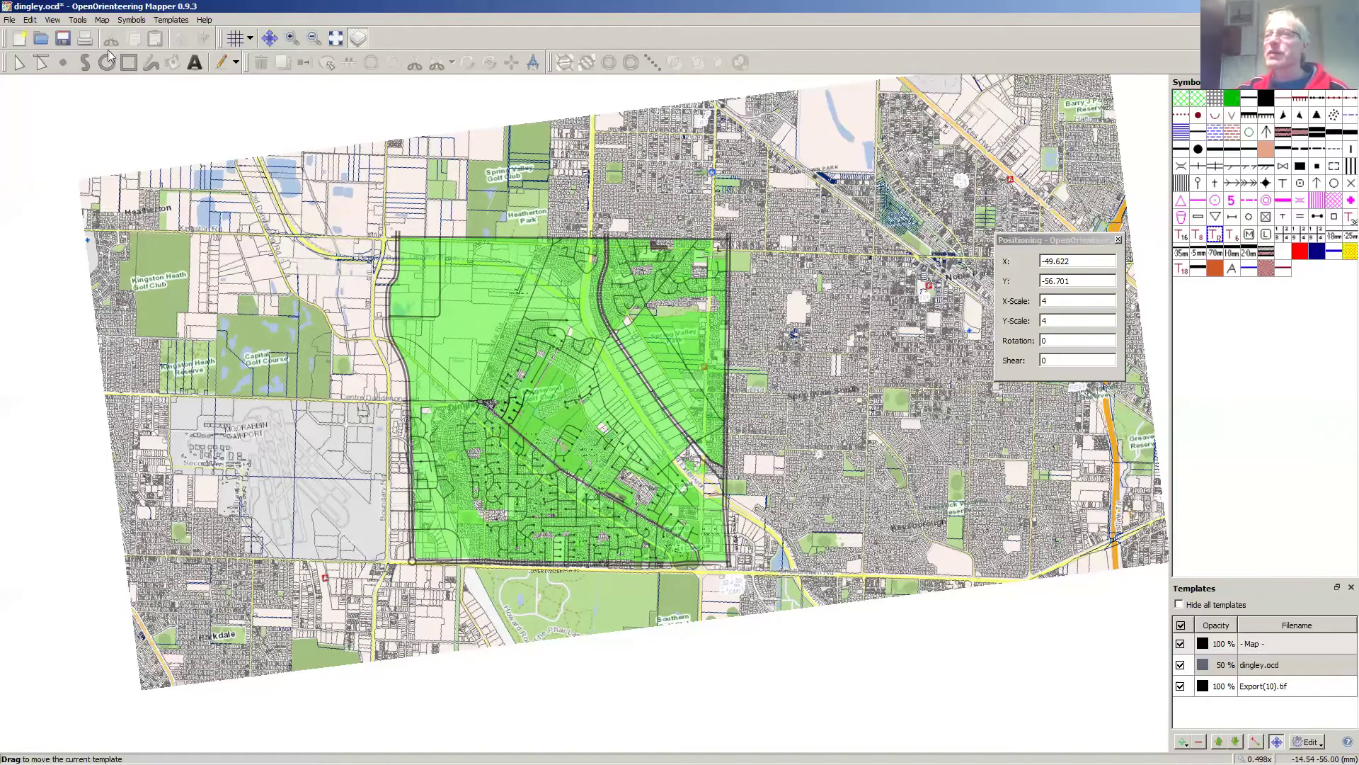
Step: Rotate the map 0.7° counter-clockwise around the georeferencing reference point, adjusting the declination but excluding non-georeferenced templates
left_click(103, 20)
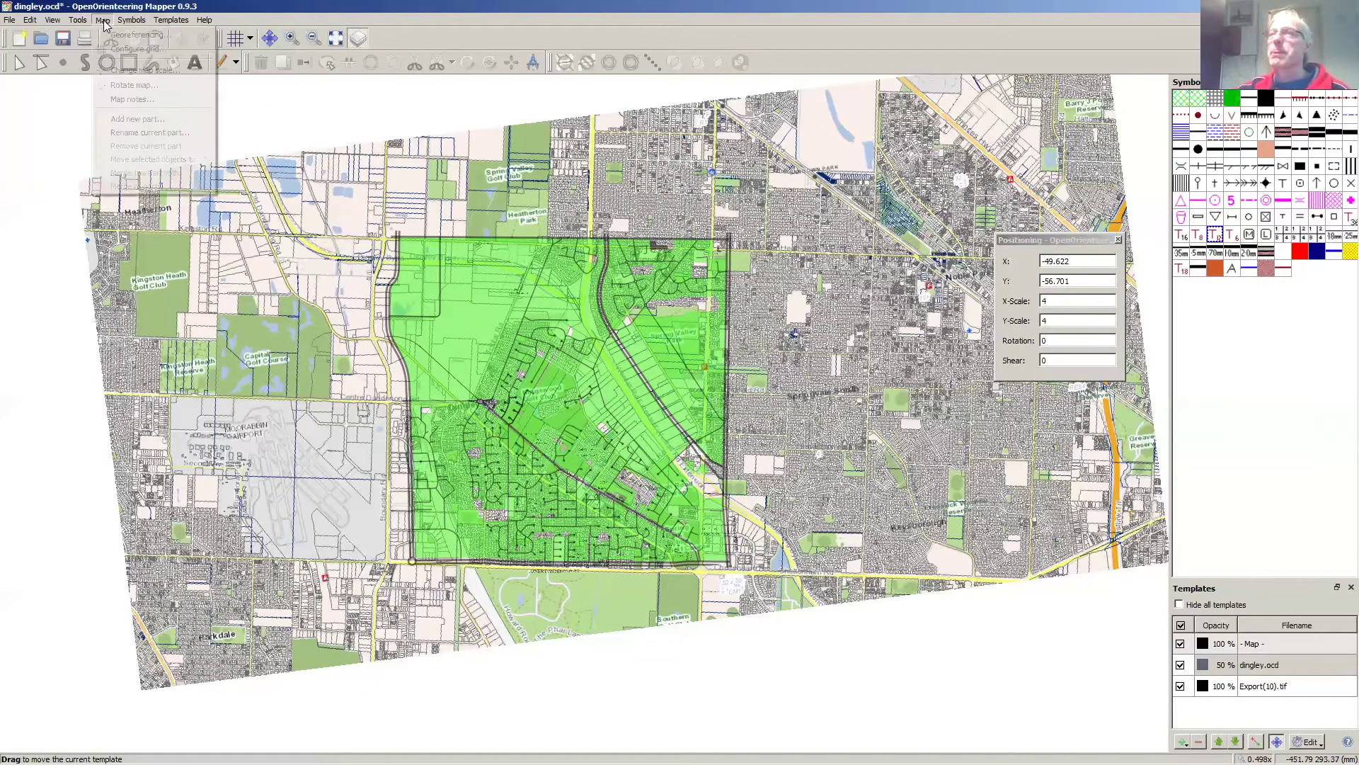
left_click(119, 86)
left_click(596, 342)
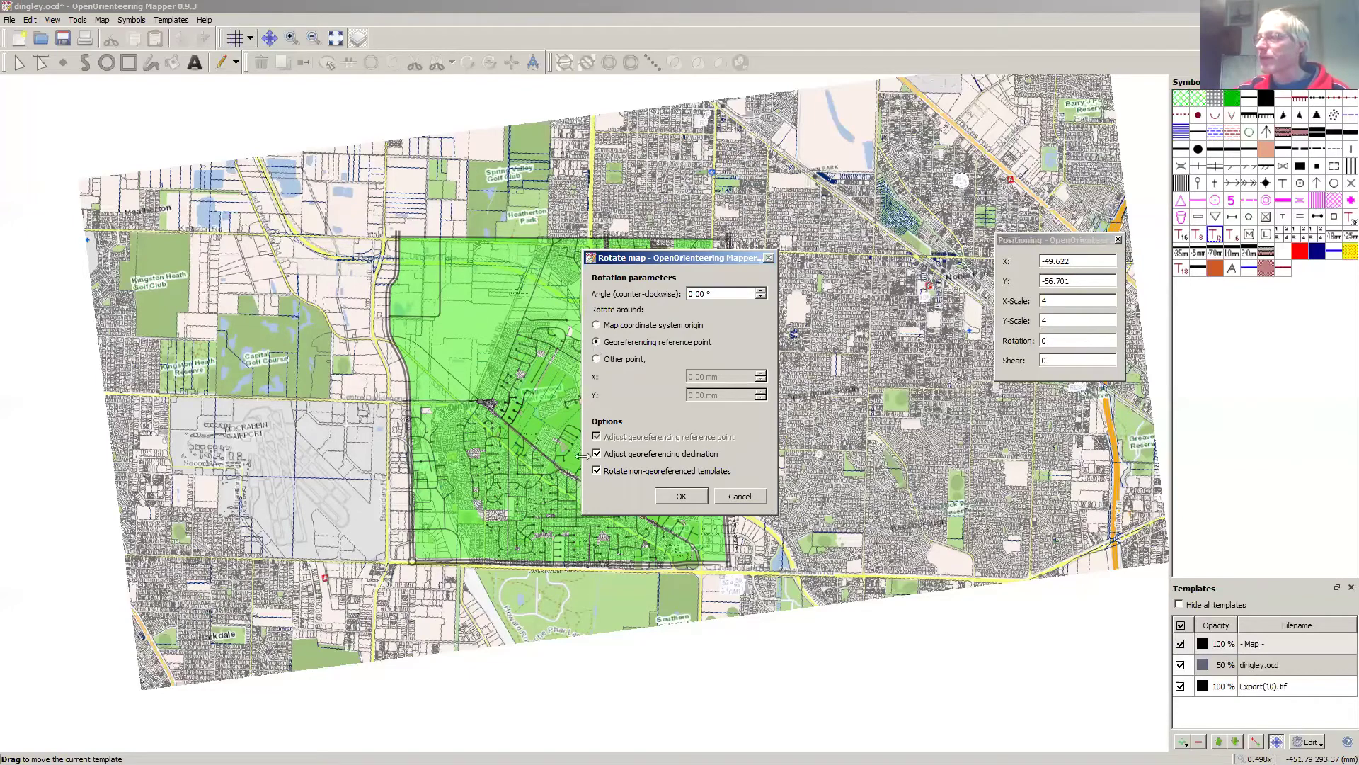
left_click(597, 471)
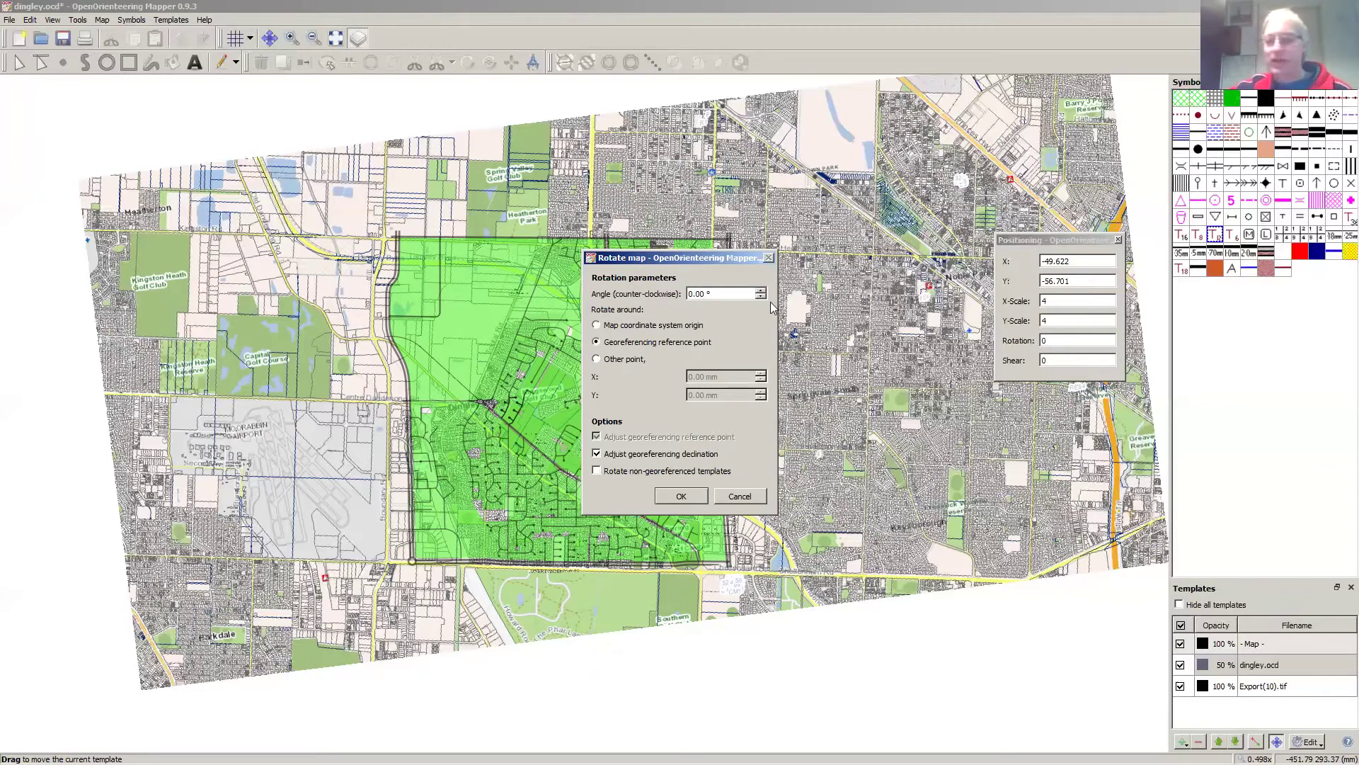
key("BackSpace")
type("7")
left_click(680, 495)
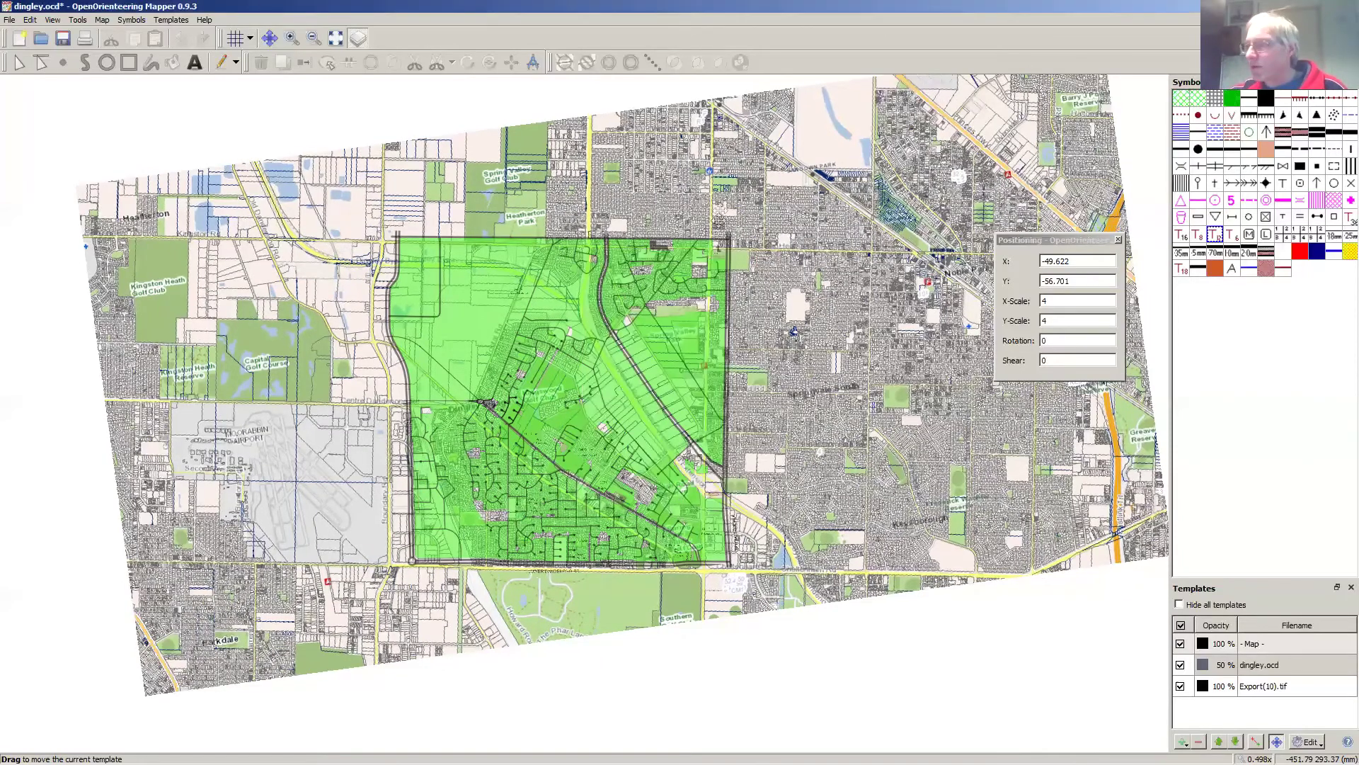
Step: Rotate the map another 0.50° counter-clockwise around the georeferencing reference point, adjusting the declination but excluding non-georeferenced templates
left_click(102, 19)
left_click(133, 85)
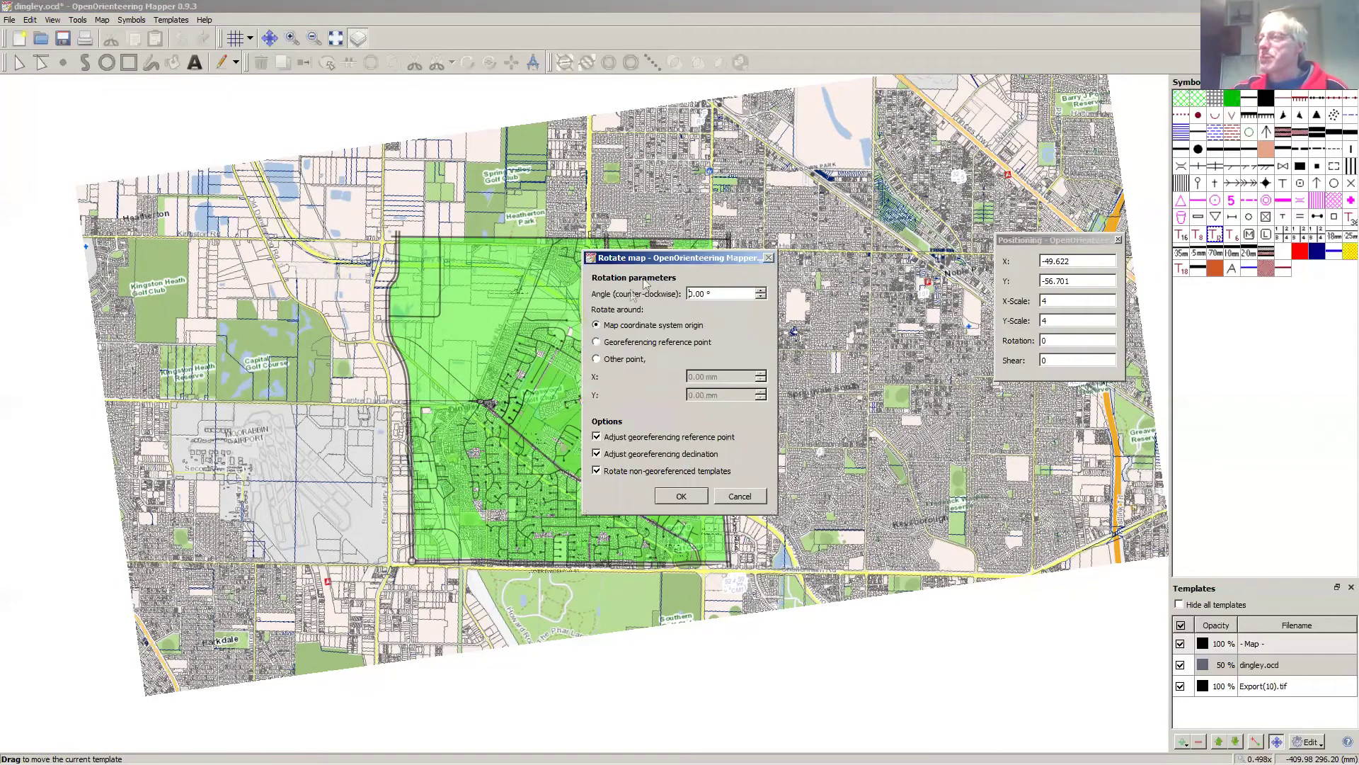
left_click(597, 342)
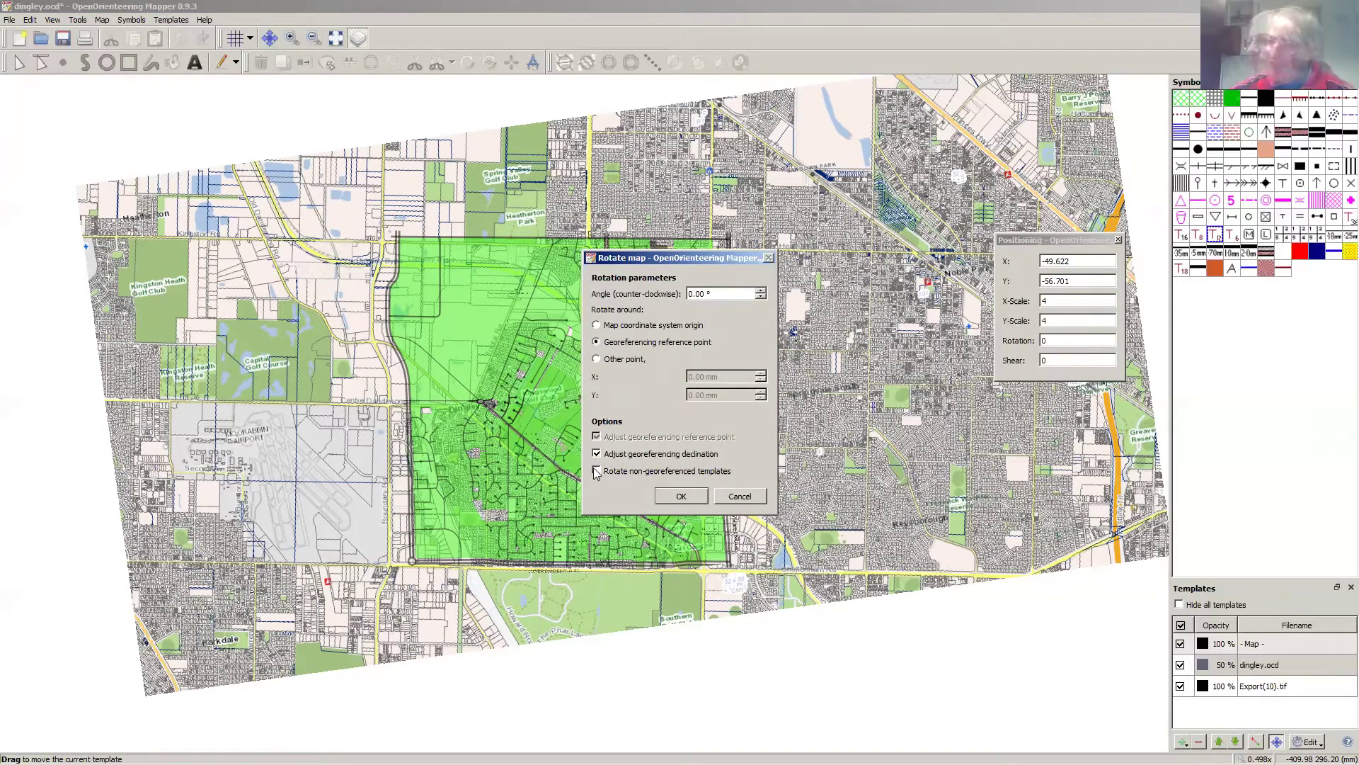
left_click(701, 294)
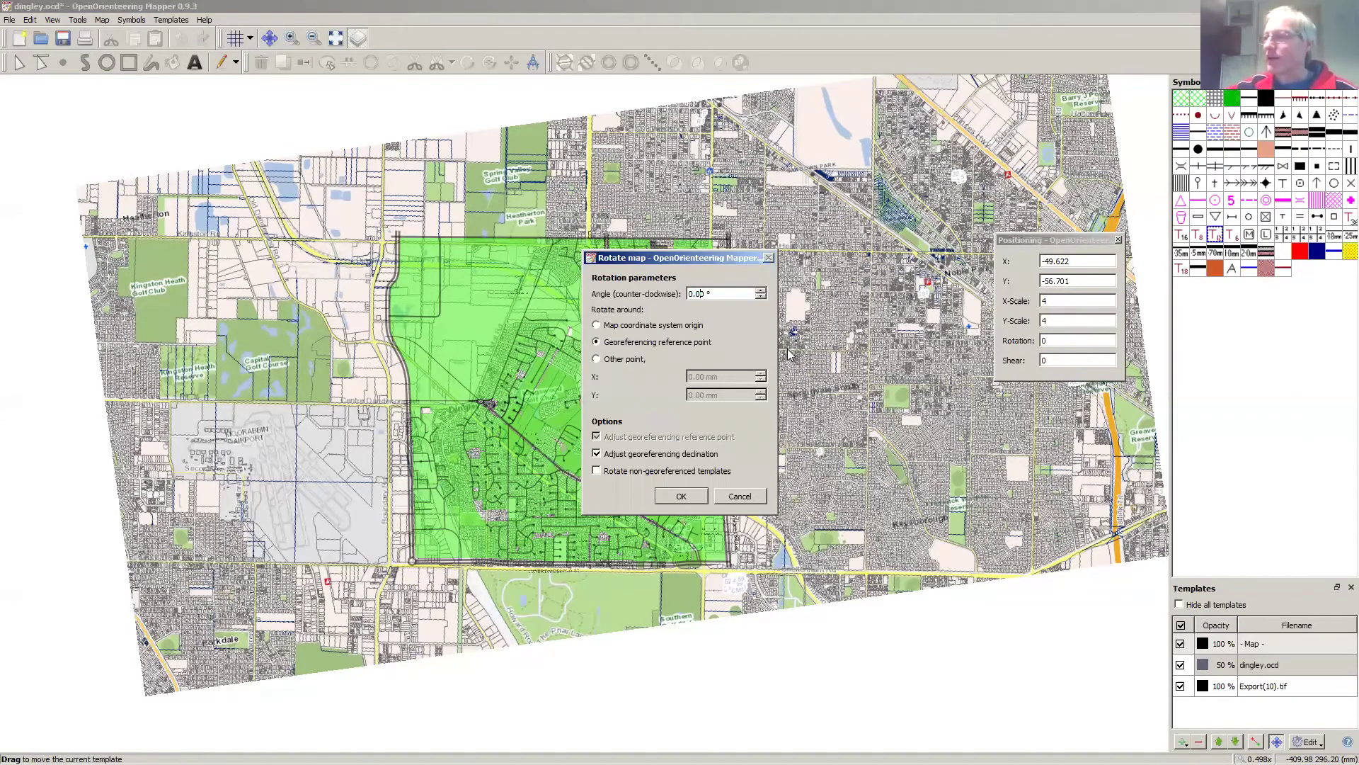
key("BackSpace")
type("5")
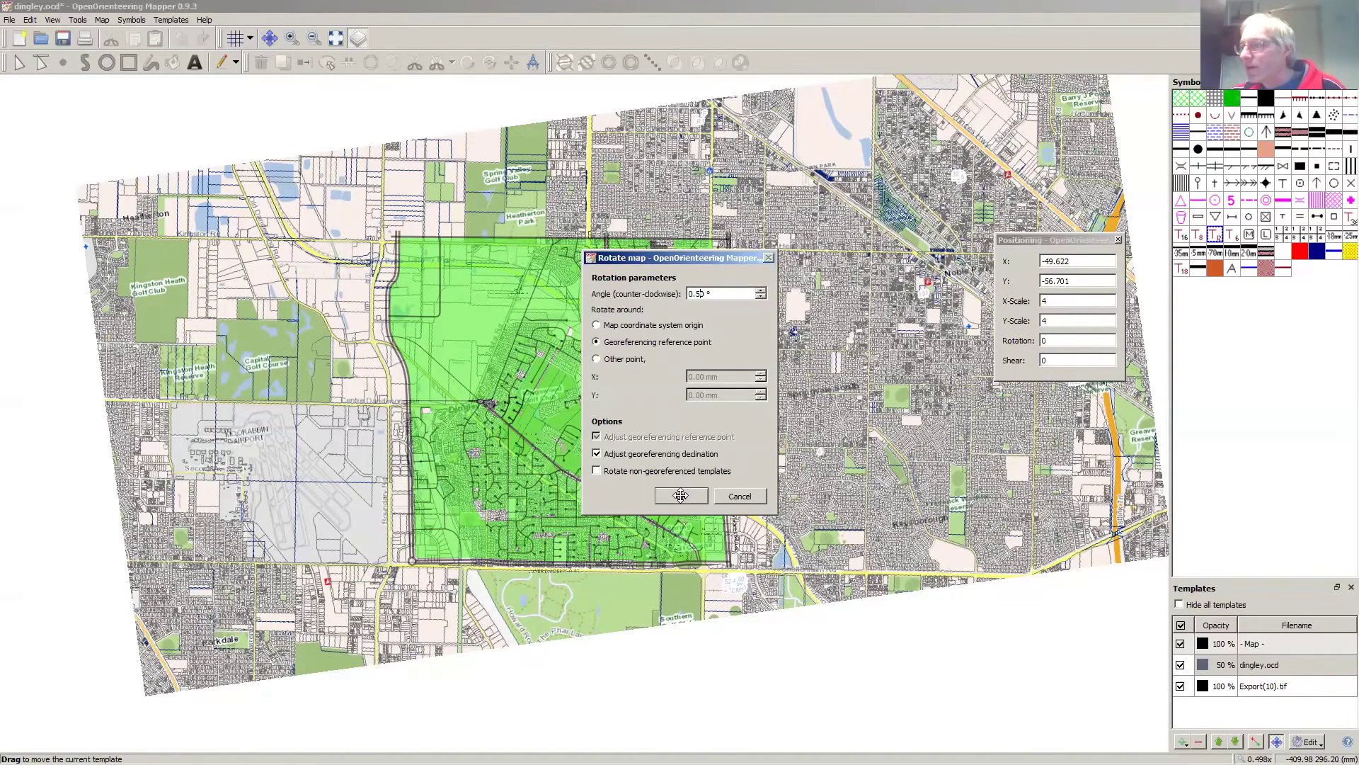
left_click(680, 494)
Step: Align the dingley.ocd template's roads with the Export(10).tif background, positioning it at about X -70.5, Y -62.0
left_click_drag(570, 511, 493, 475)
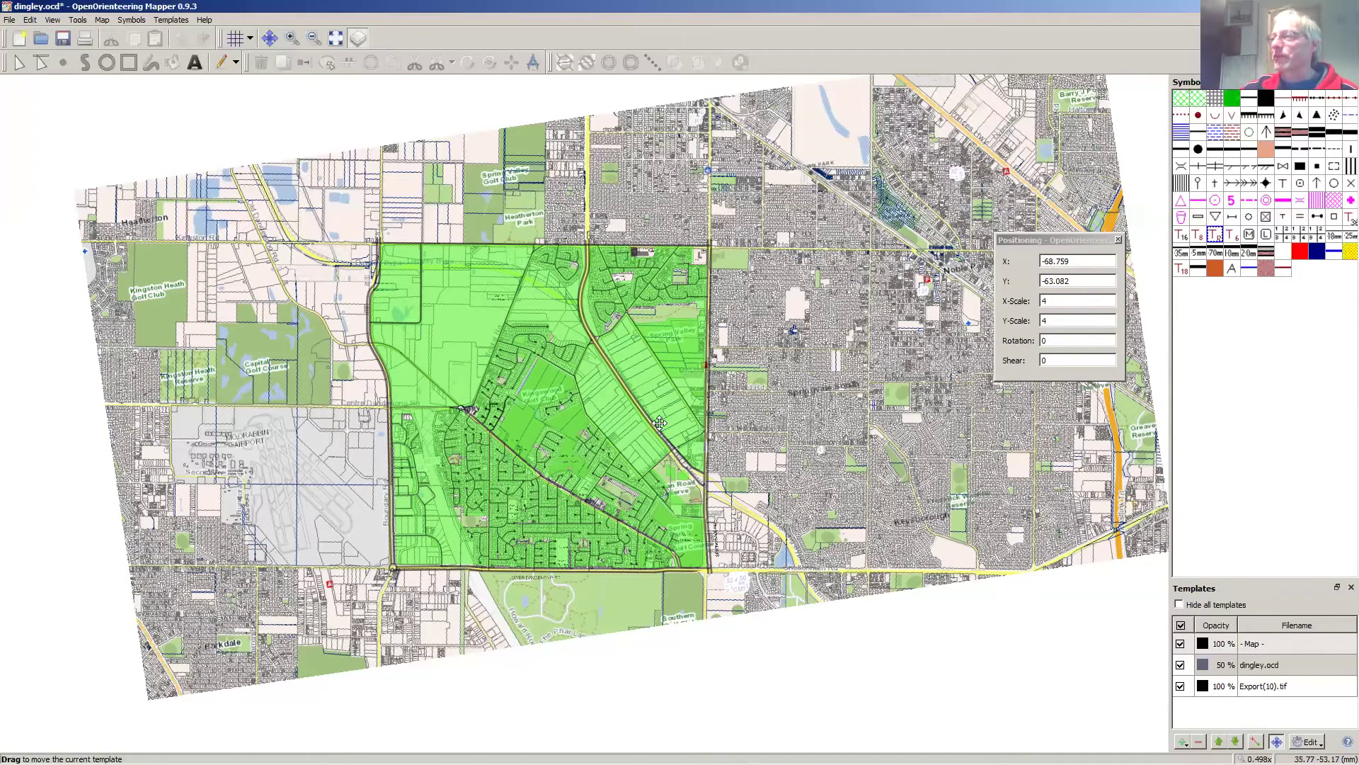
scroll(659, 423, "up", 1)
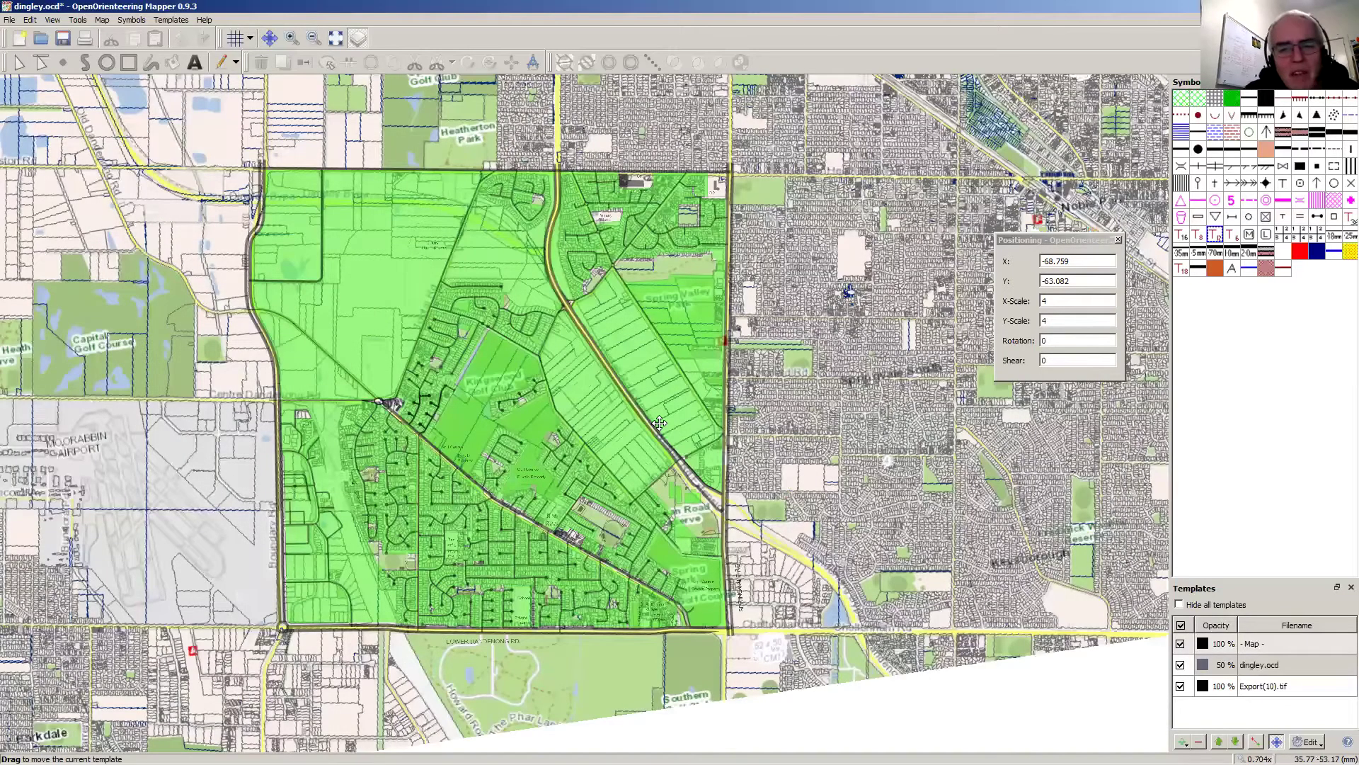
scroll(659, 423, "up", 1)
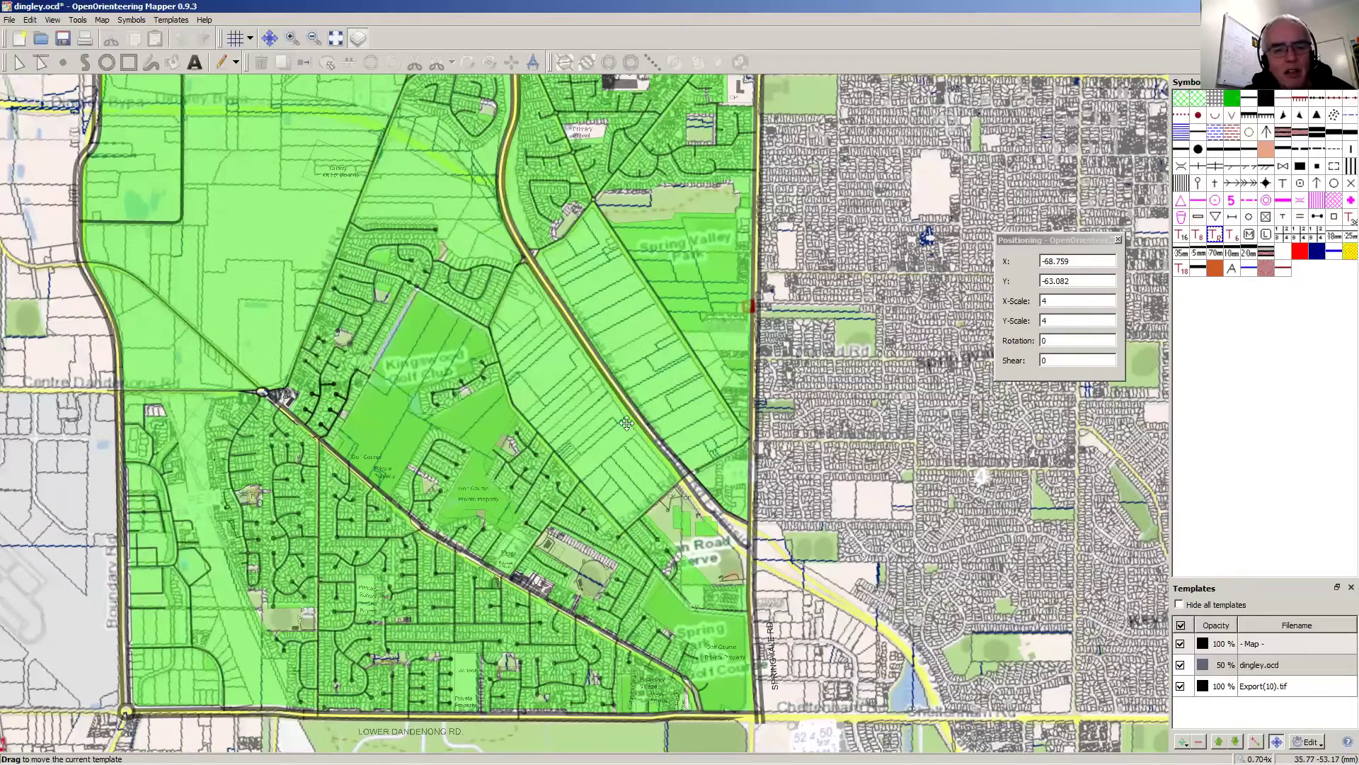
left_click_drag(429, 465, 417, 467)
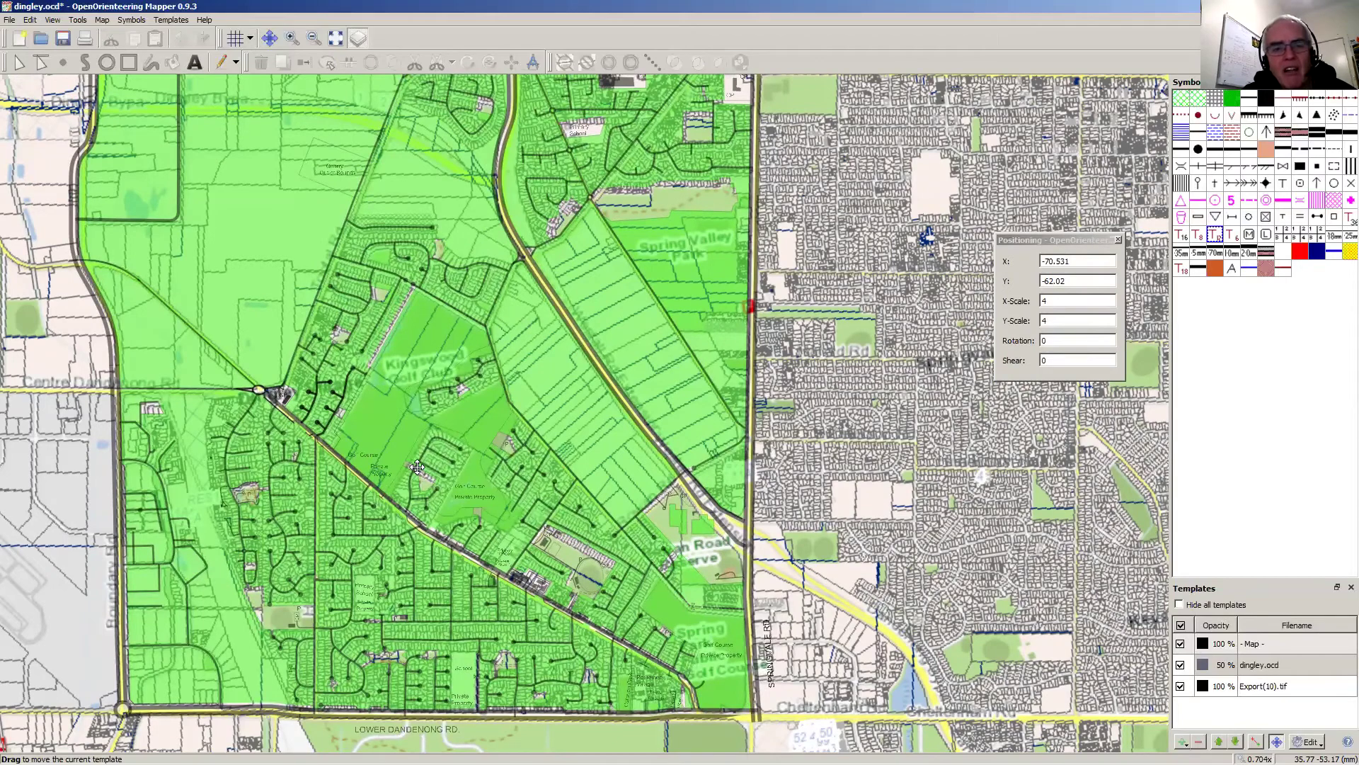
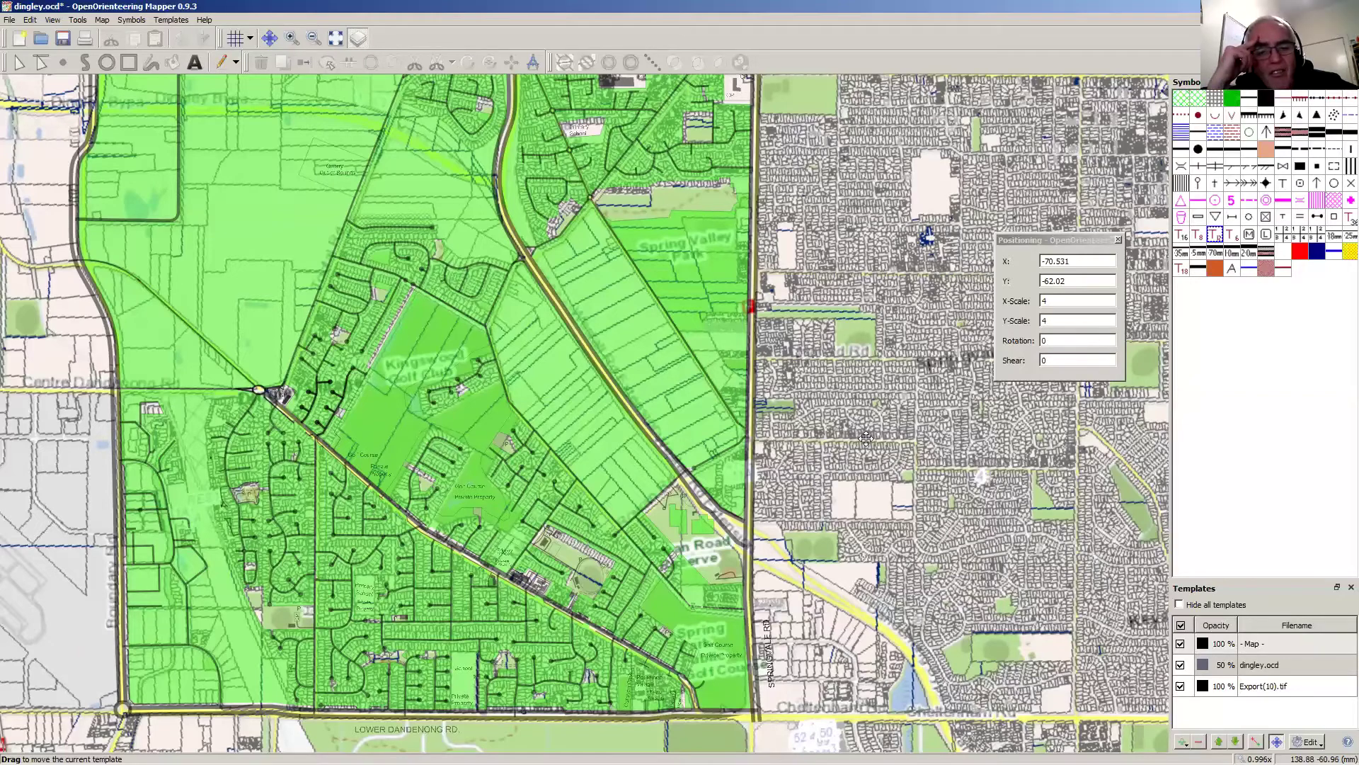
Step: Nudge the dingley.ocd template to about X -70.2, Y -62.4 to match the background roads
left_click(1060, 343)
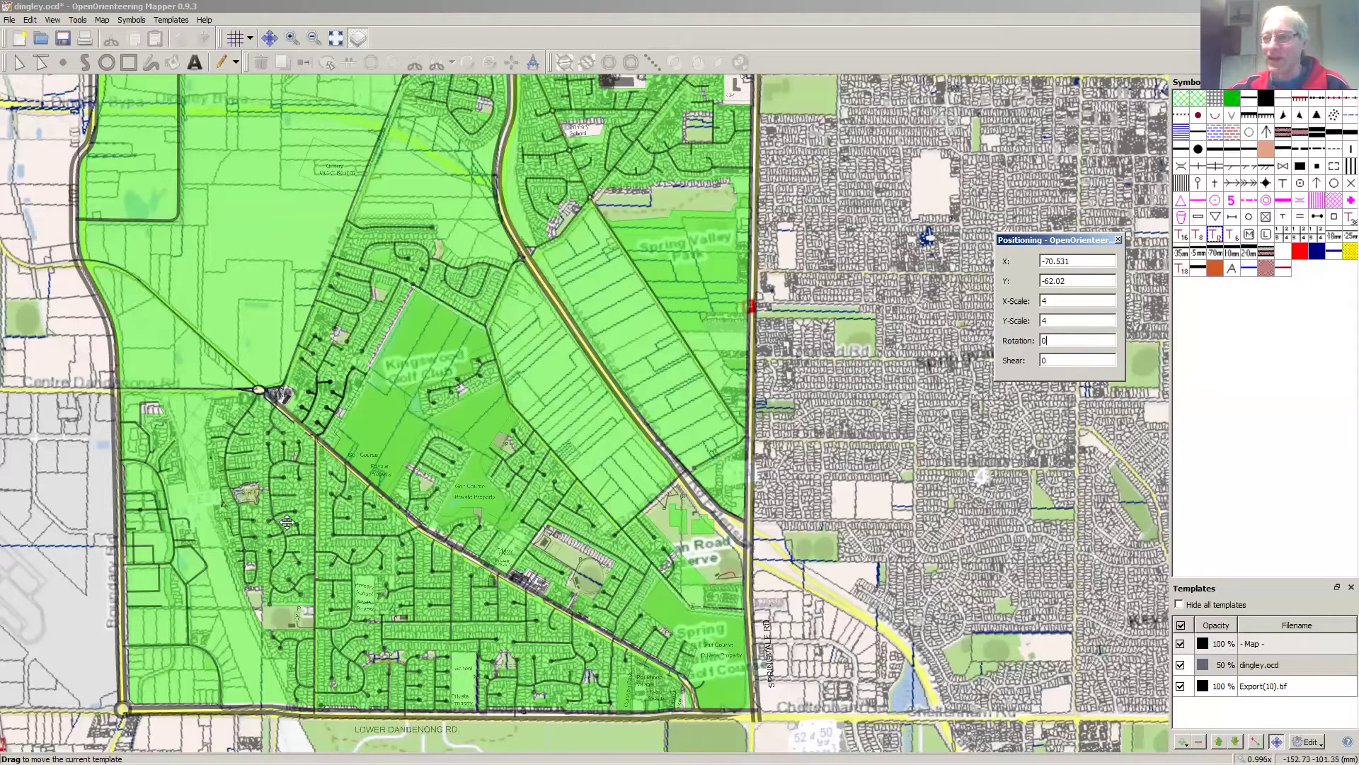
left_click(230, 586)
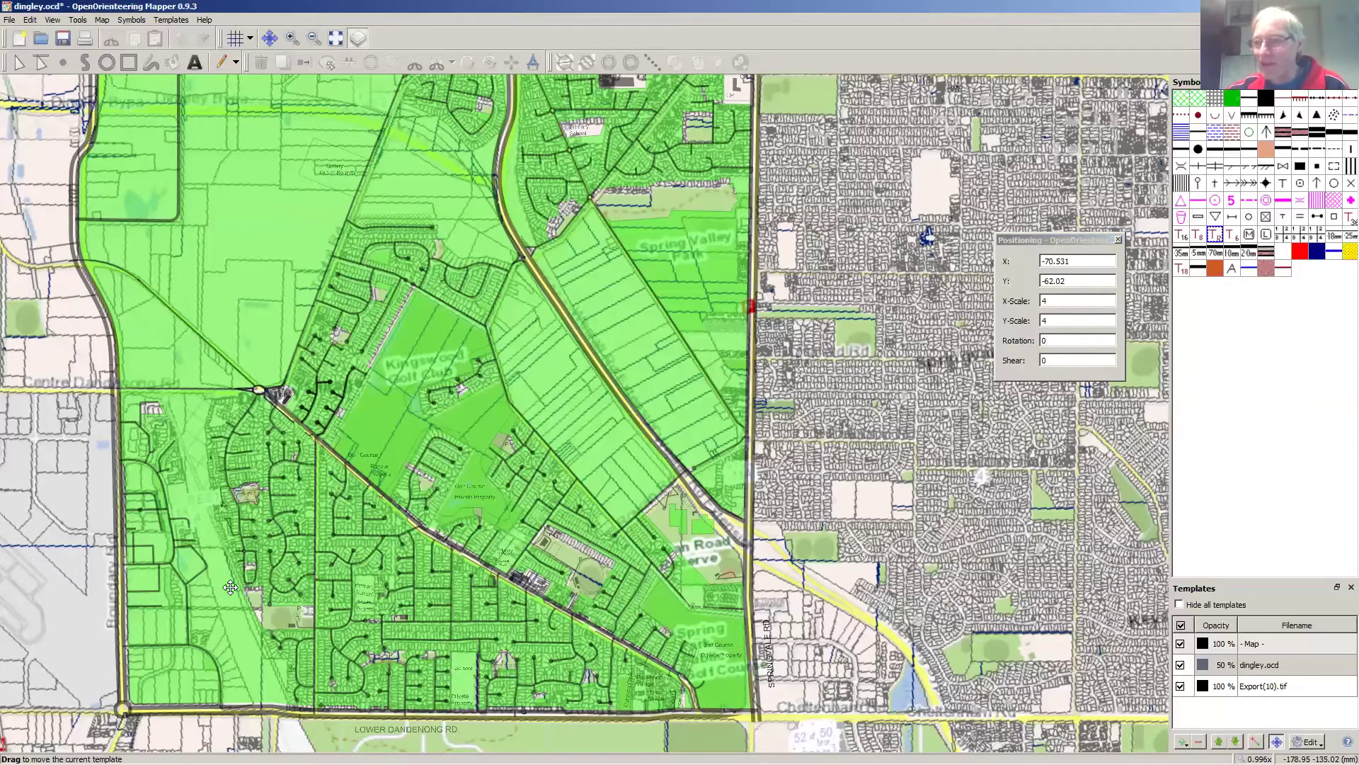
left_click_drag(231, 587, 232, 588)
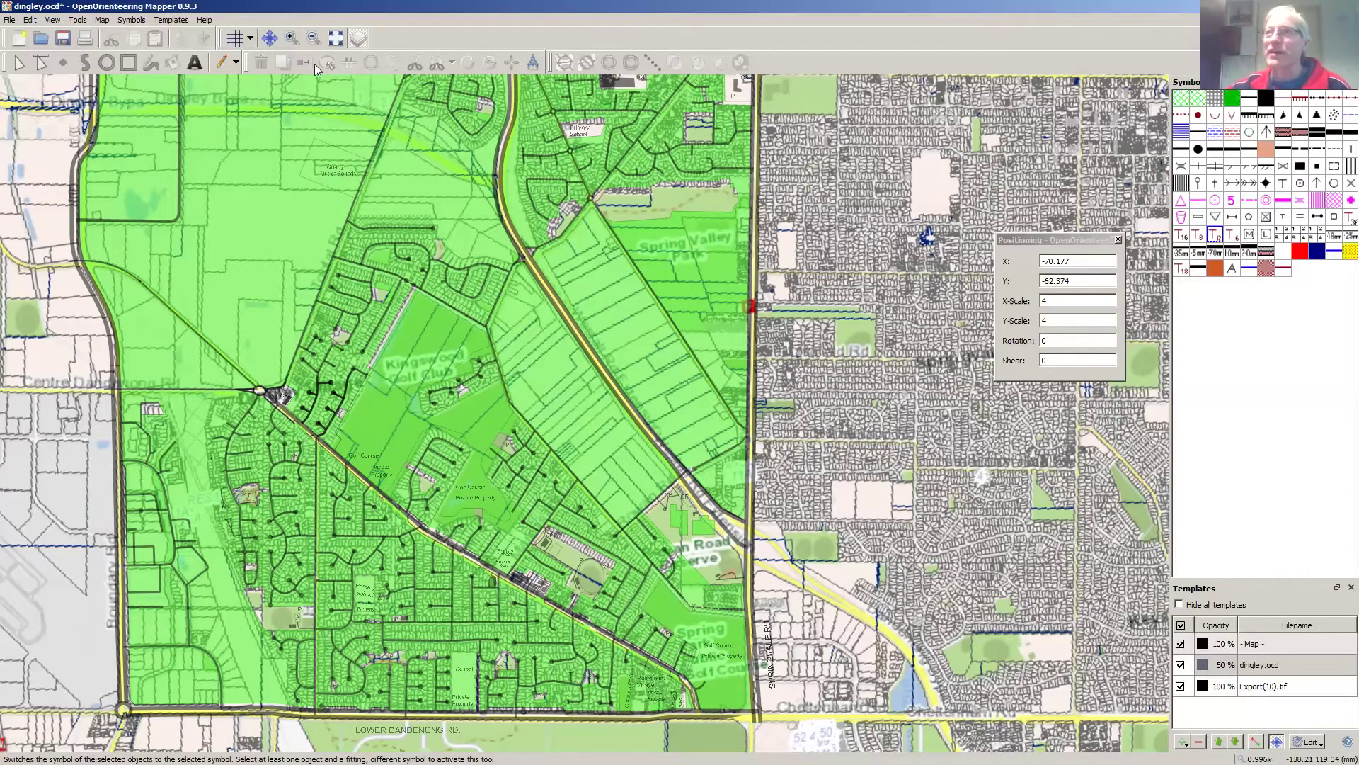
Step: Rotate the map 0.10° counter-clockwise around the georeferencing reference point, adjusting the declination but excluding non-georeferenced templates
left_click(96, 21)
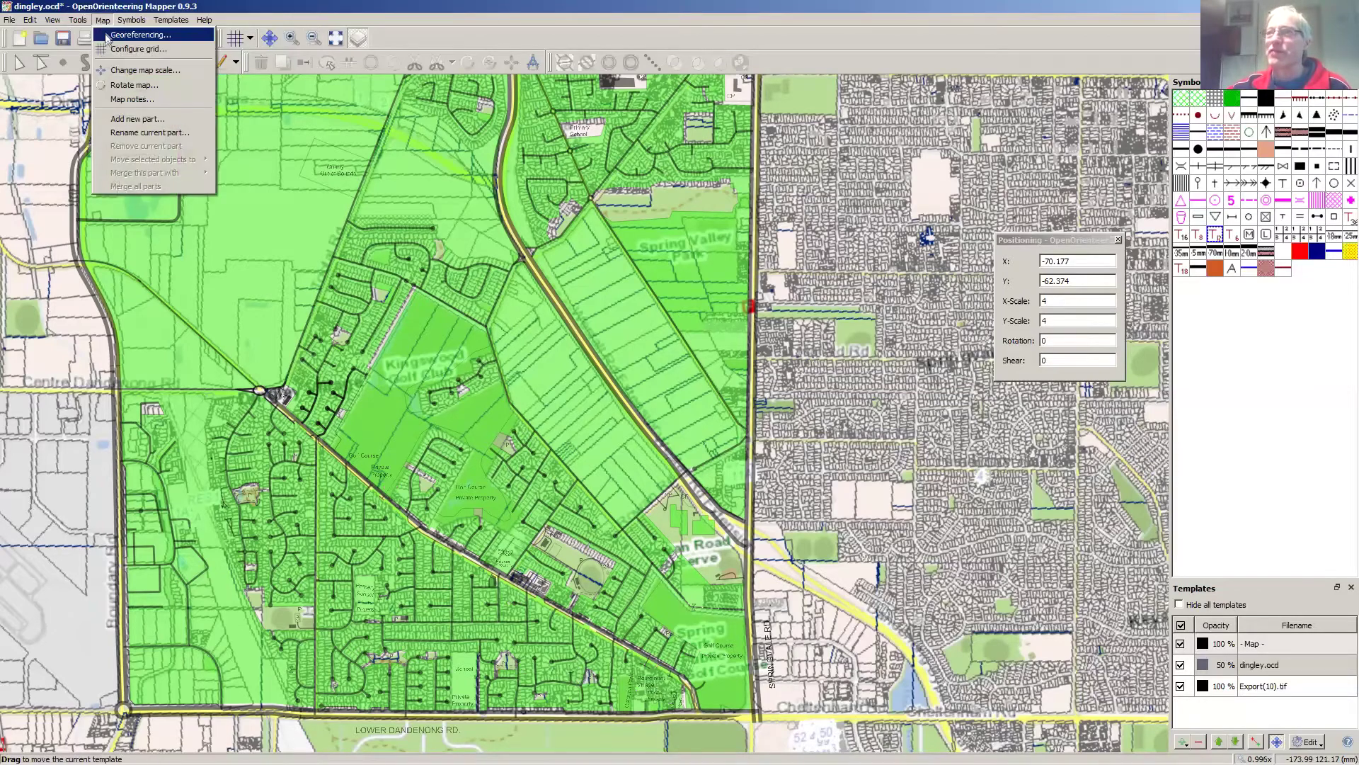
left_click(127, 85)
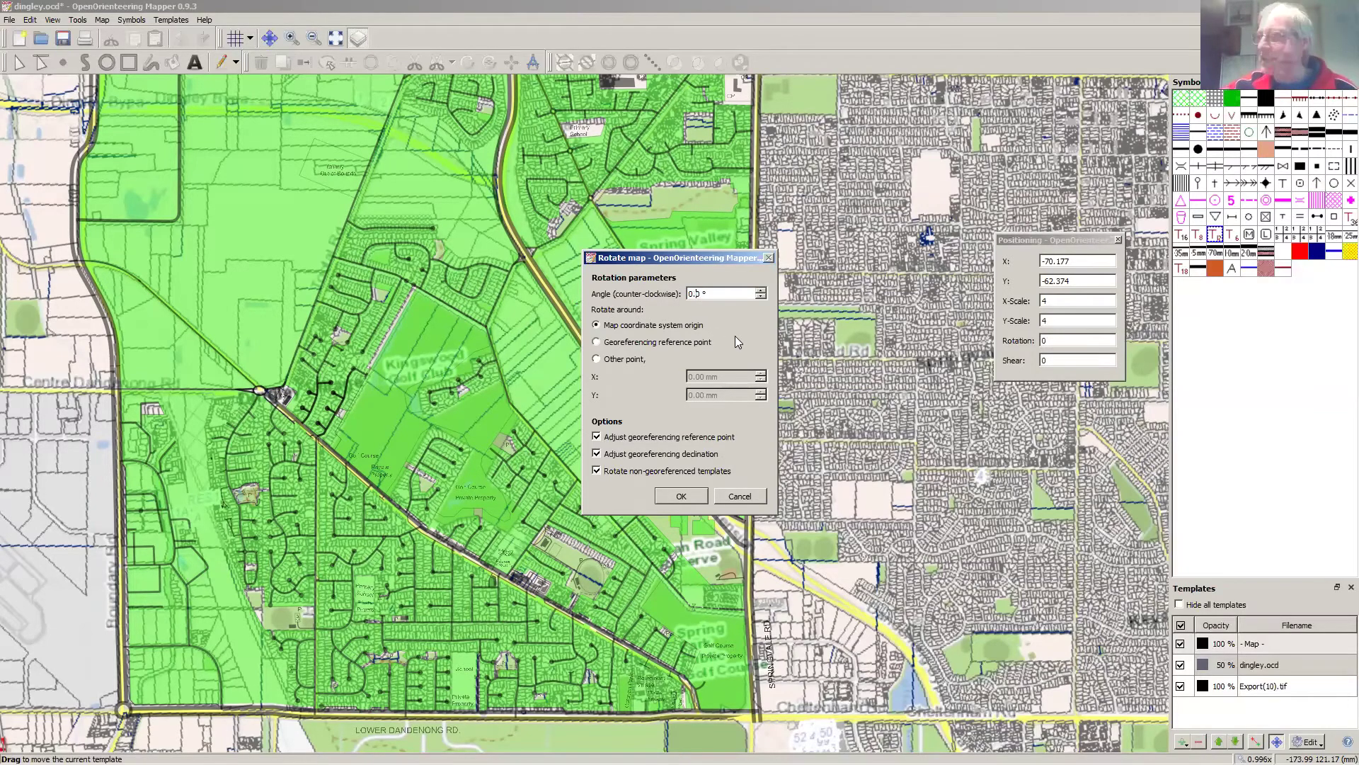
type("1")
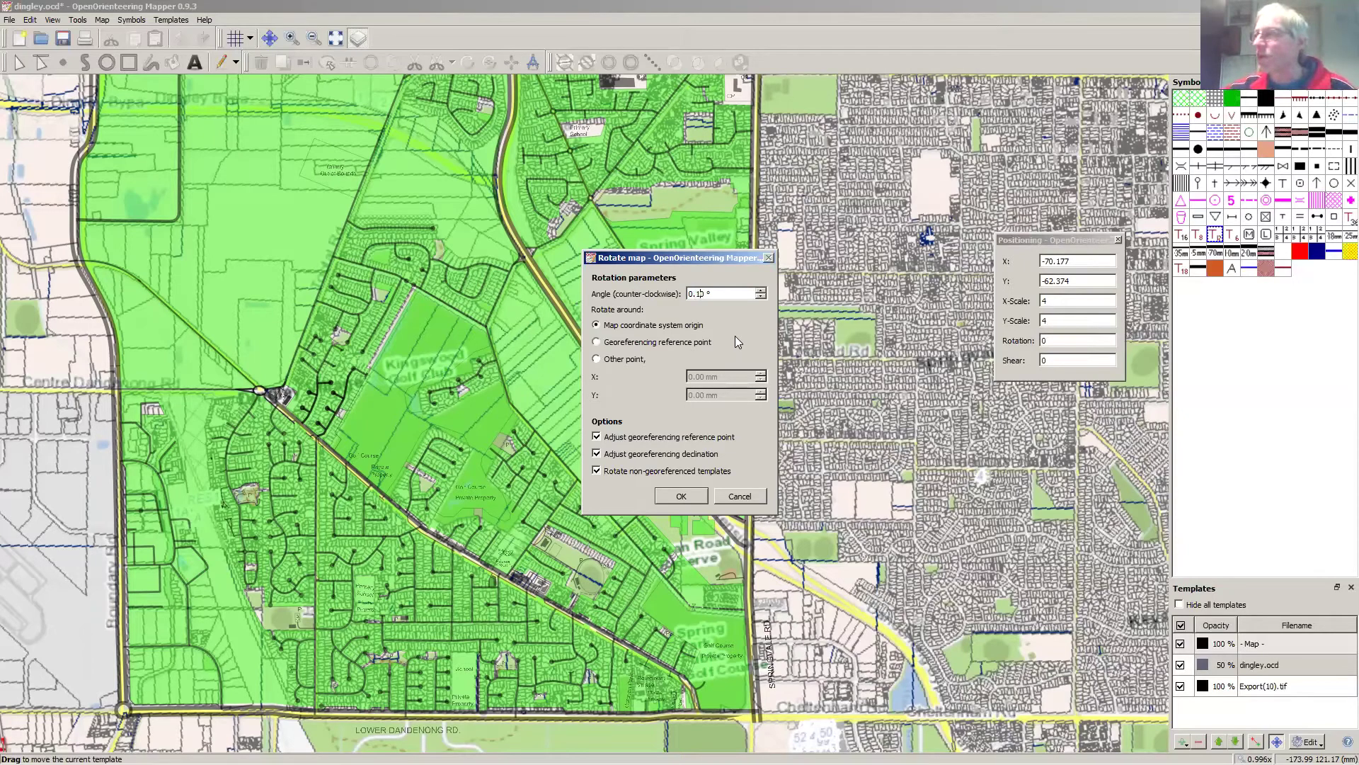
left_click(596, 341)
left_click(604, 469)
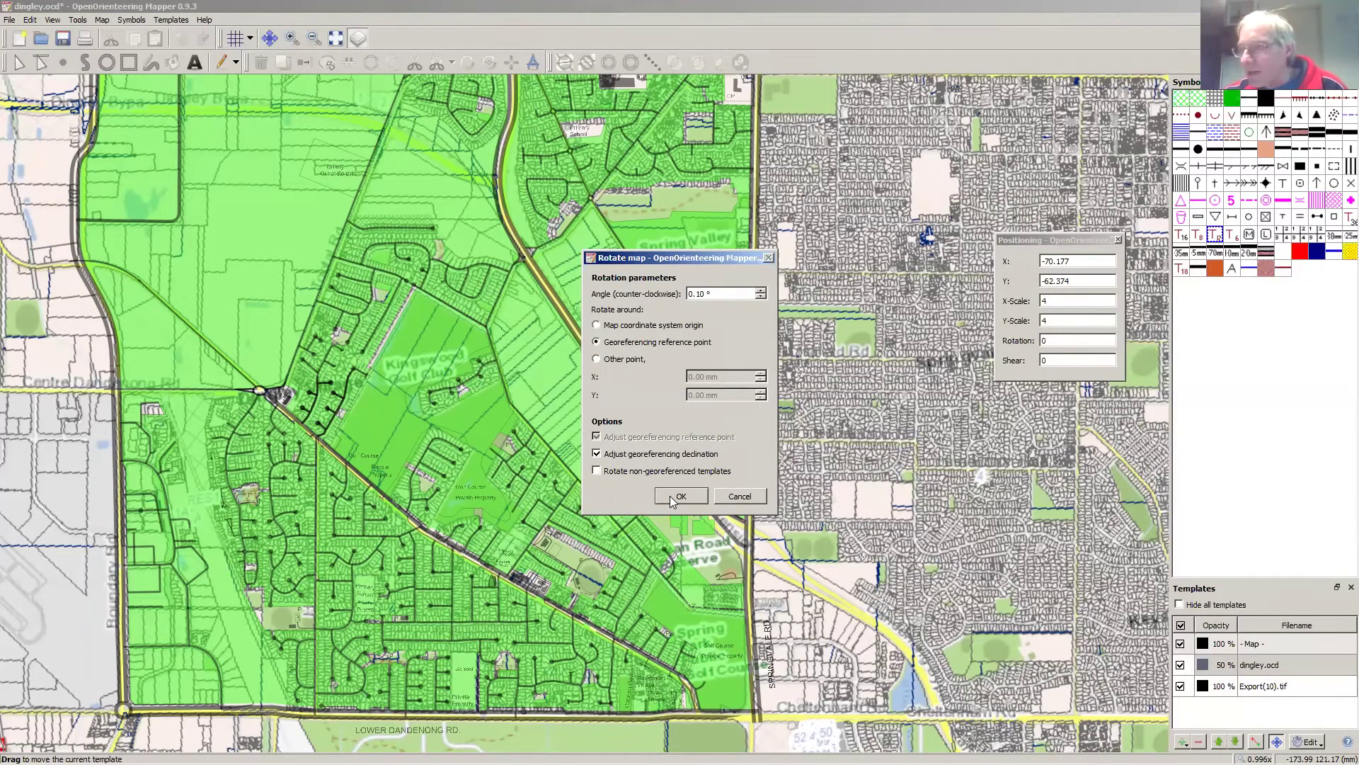
left_click(680, 496)
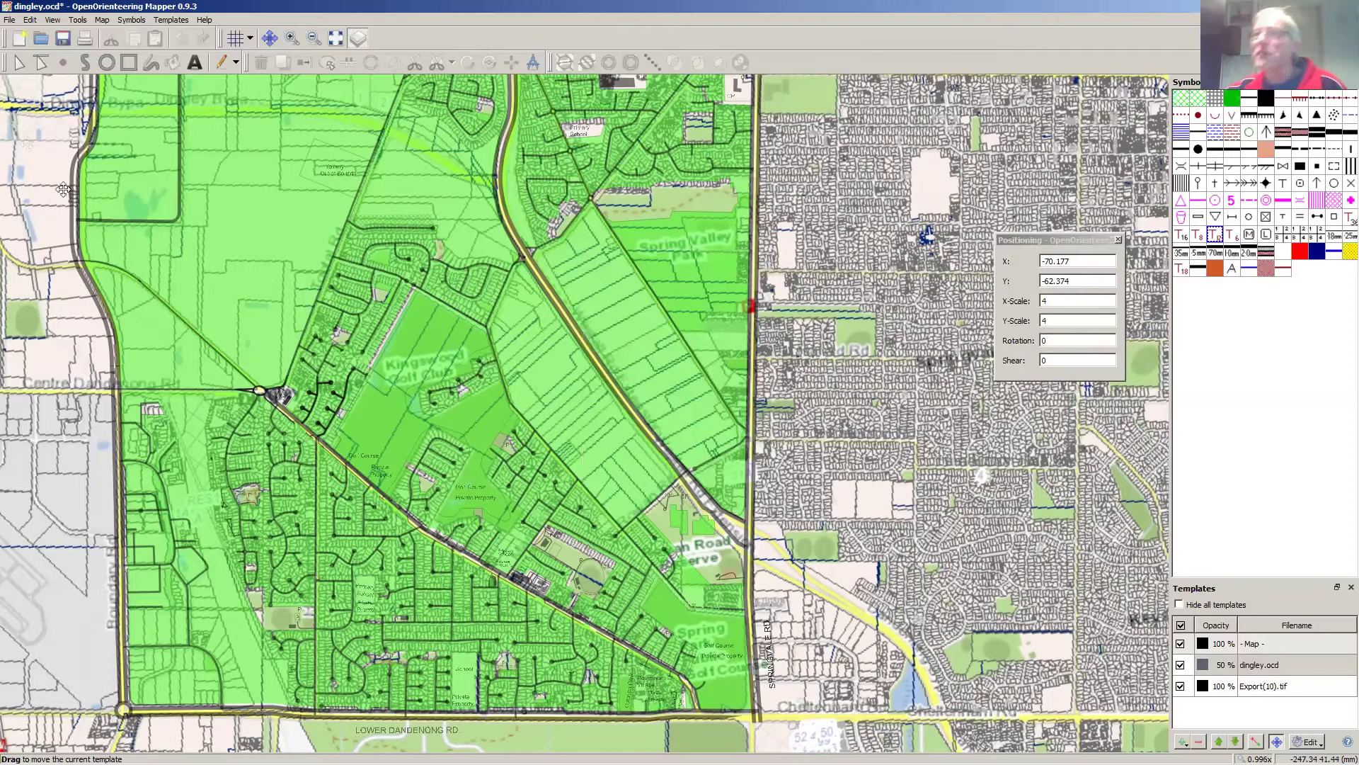
Step: Rotate the map a further 0.20° counter-clockwise around the georeferencing reference point, adjusting the declination but leaving non-georeferenced templates unrotated
left_click(101, 20)
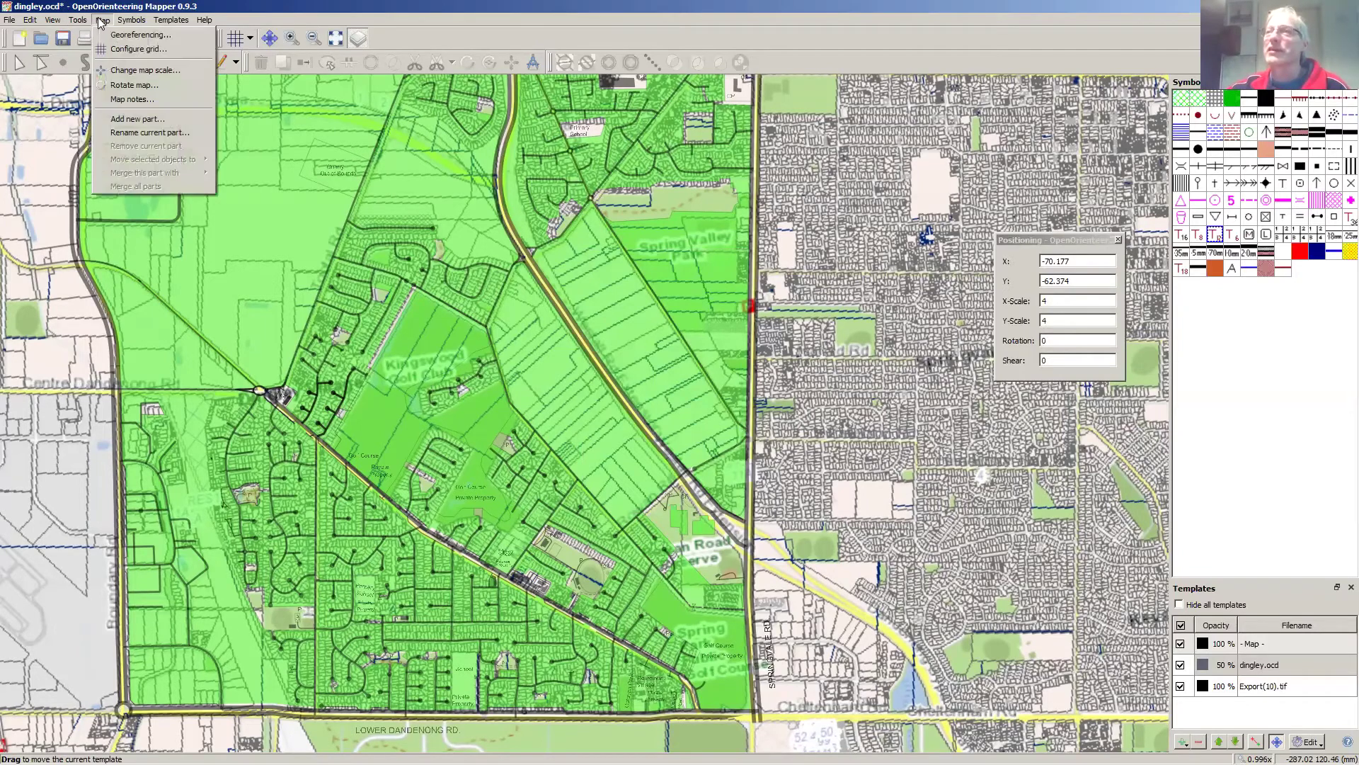
left_click(130, 90)
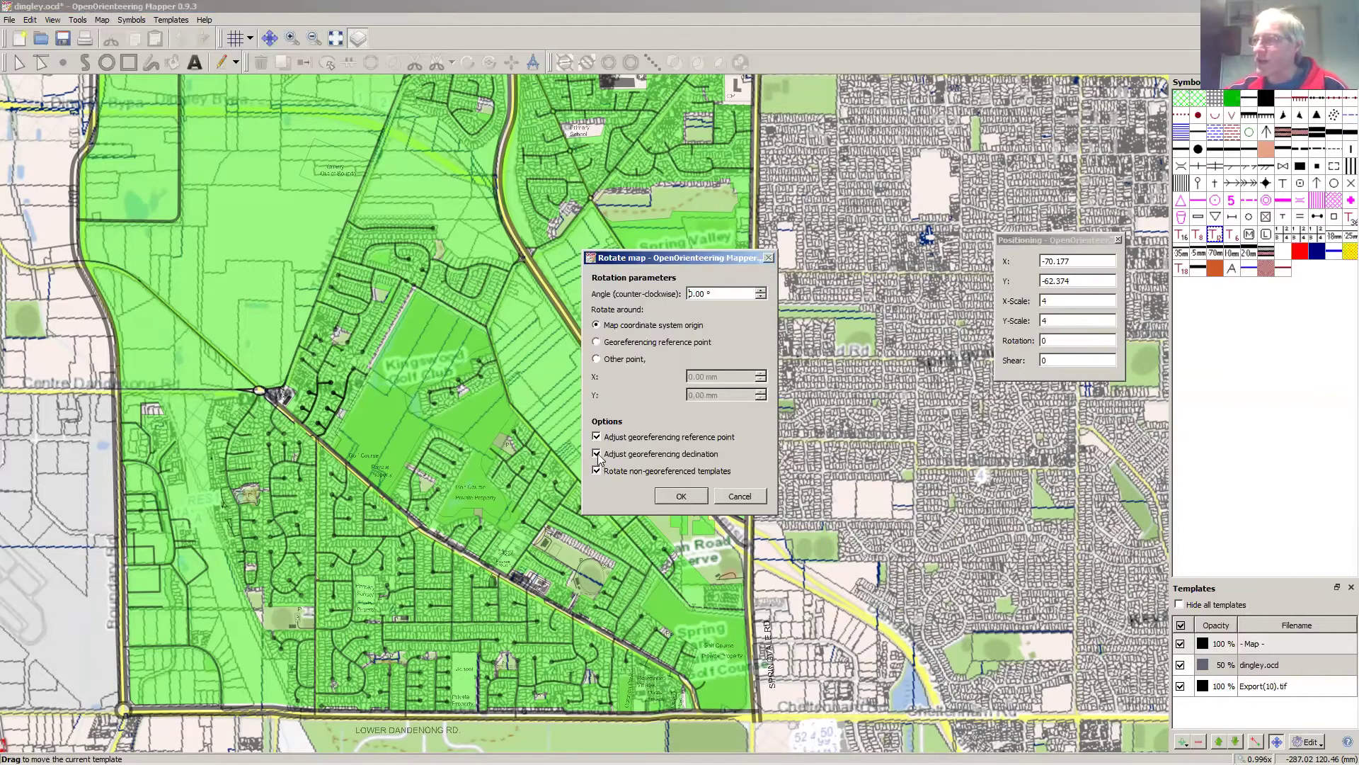
left_click(596, 342)
left_click(701, 293)
key("BackSpace")
type("2")
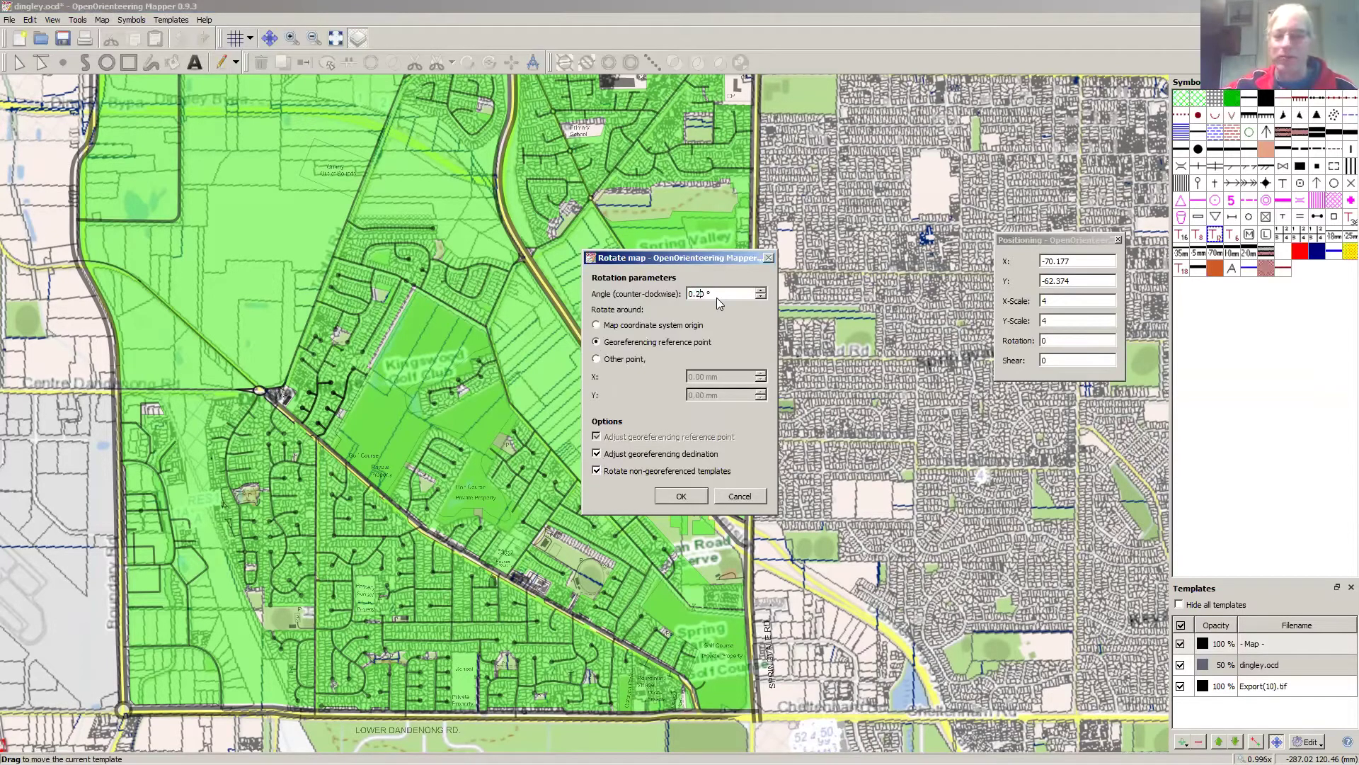
left_click(596, 471)
left_click(681, 496)
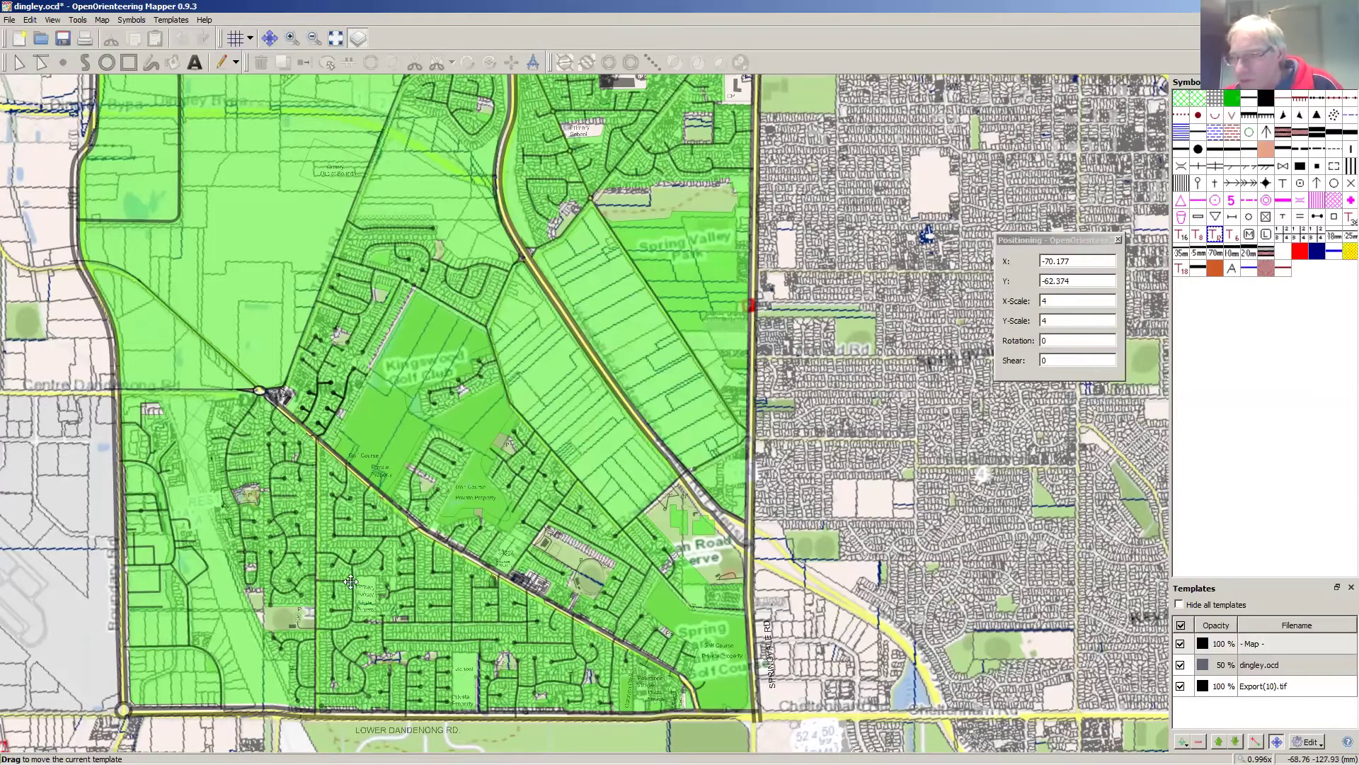
Step: Realign the dingley.ocd template's roads with the Export(10).tif background, moving it to about X -69.5, Y -63.8
left_click_drag(352, 582, 351, 583)
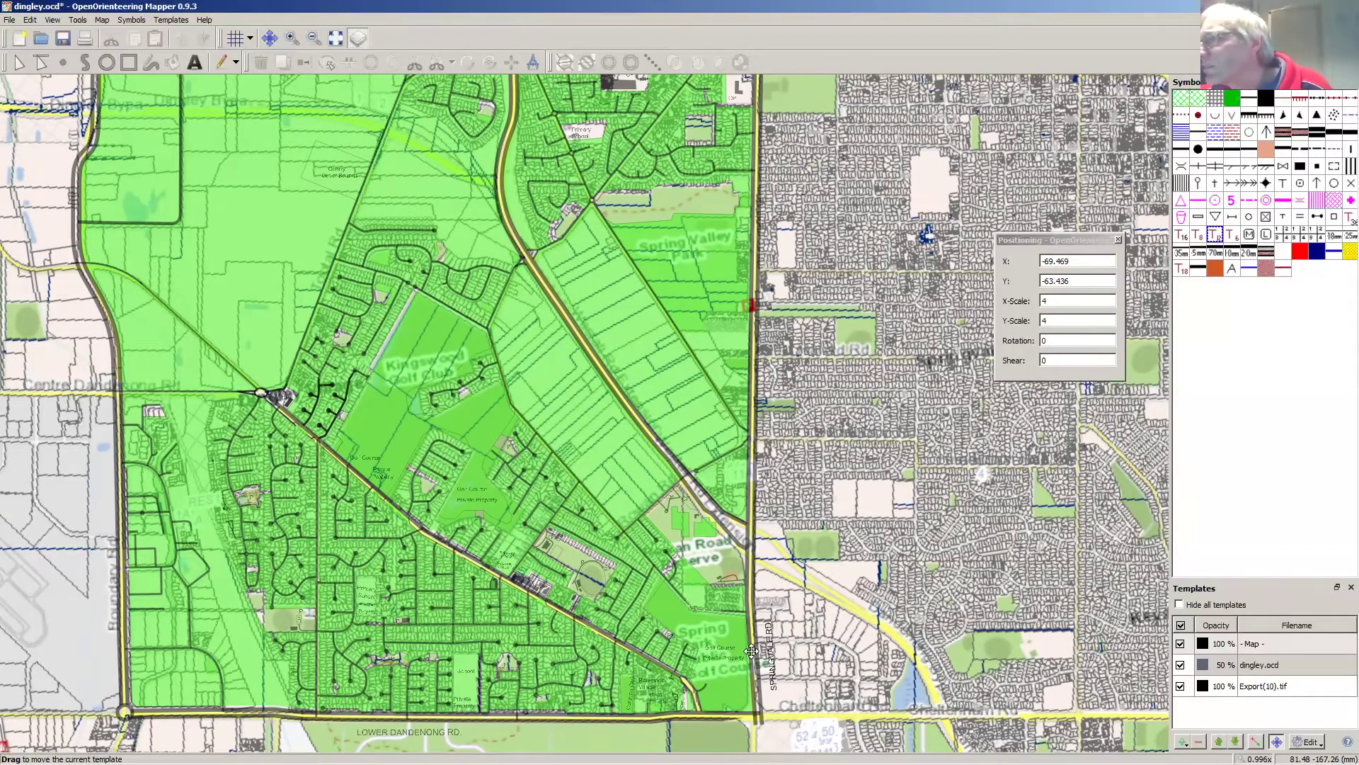
left_click_drag(589, 274, 578, 383)
mouse_move(590, 284)
left_mouse_down()
mouse_move(590, 373)
mouse_move(590, 289)
left_mouse_up()
left_click_drag(588, 302, 590, 299)
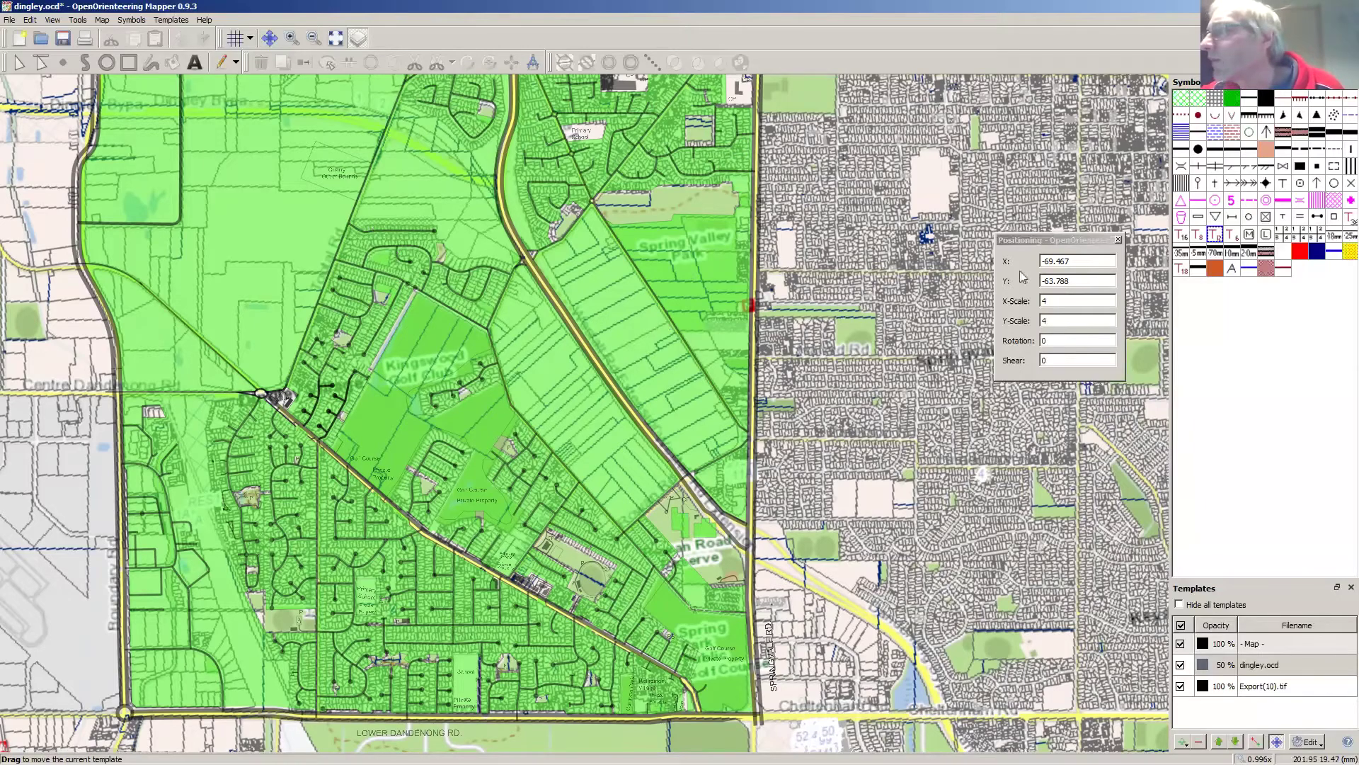
Step: Check the fit along the template's northern edge and set the dingley.ocd template's Y-scale to 3.98
left_click(269, 37)
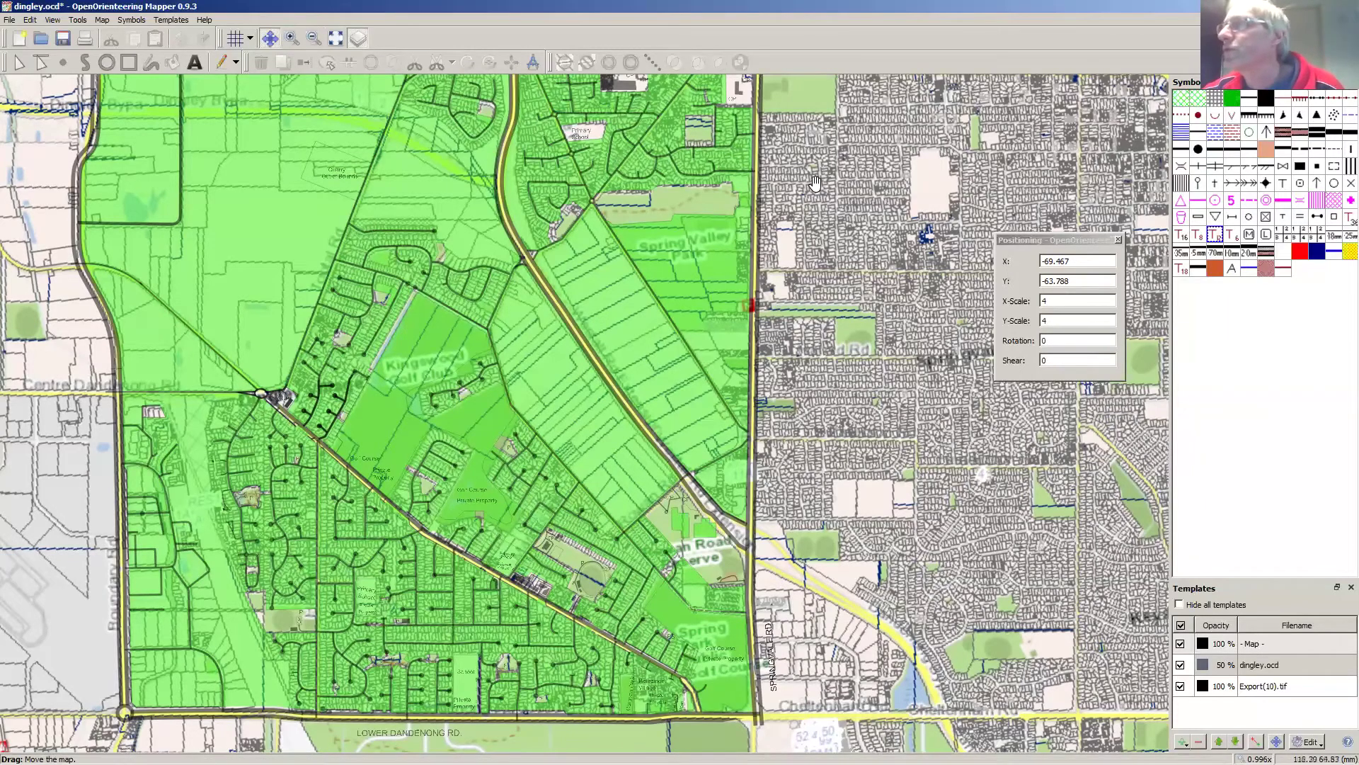
left_click_drag(814, 197, 832, 331)
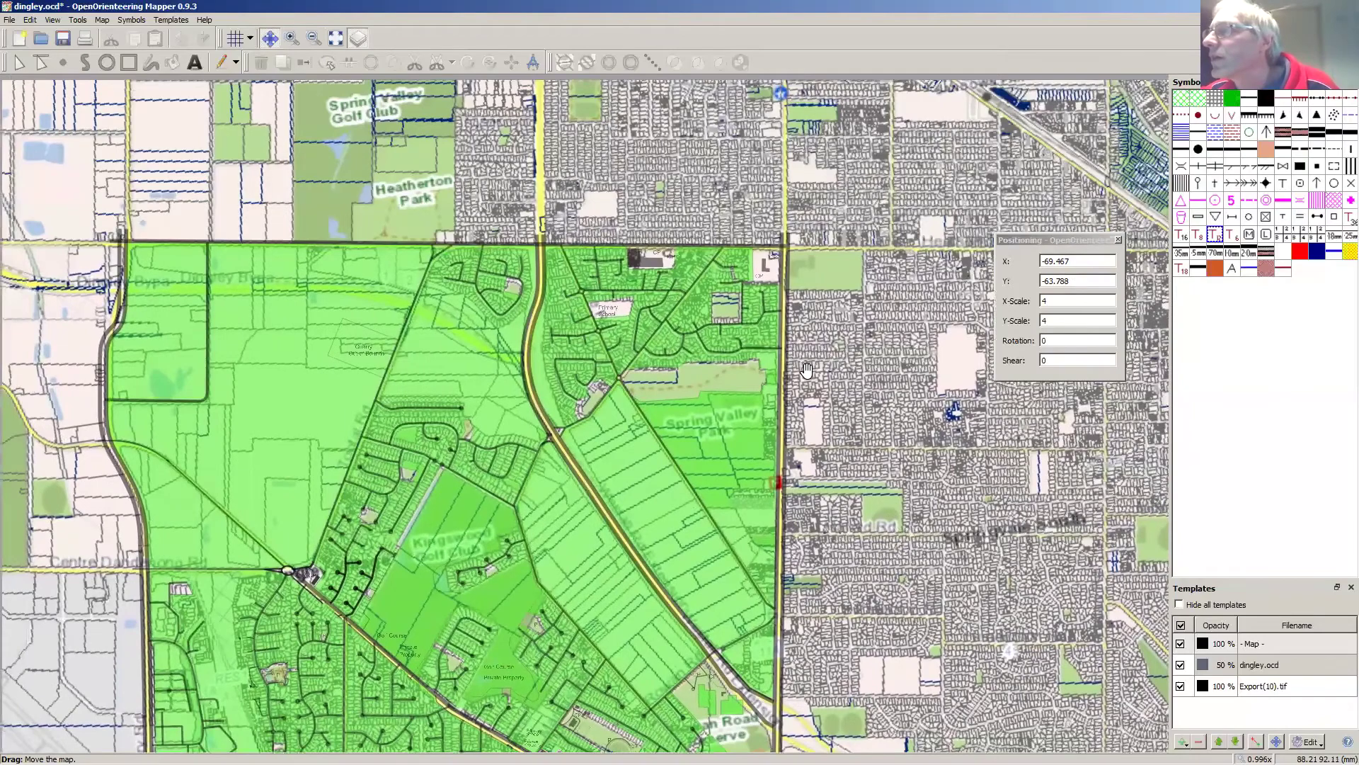
left_click_drag(807, 370, 824, 434)
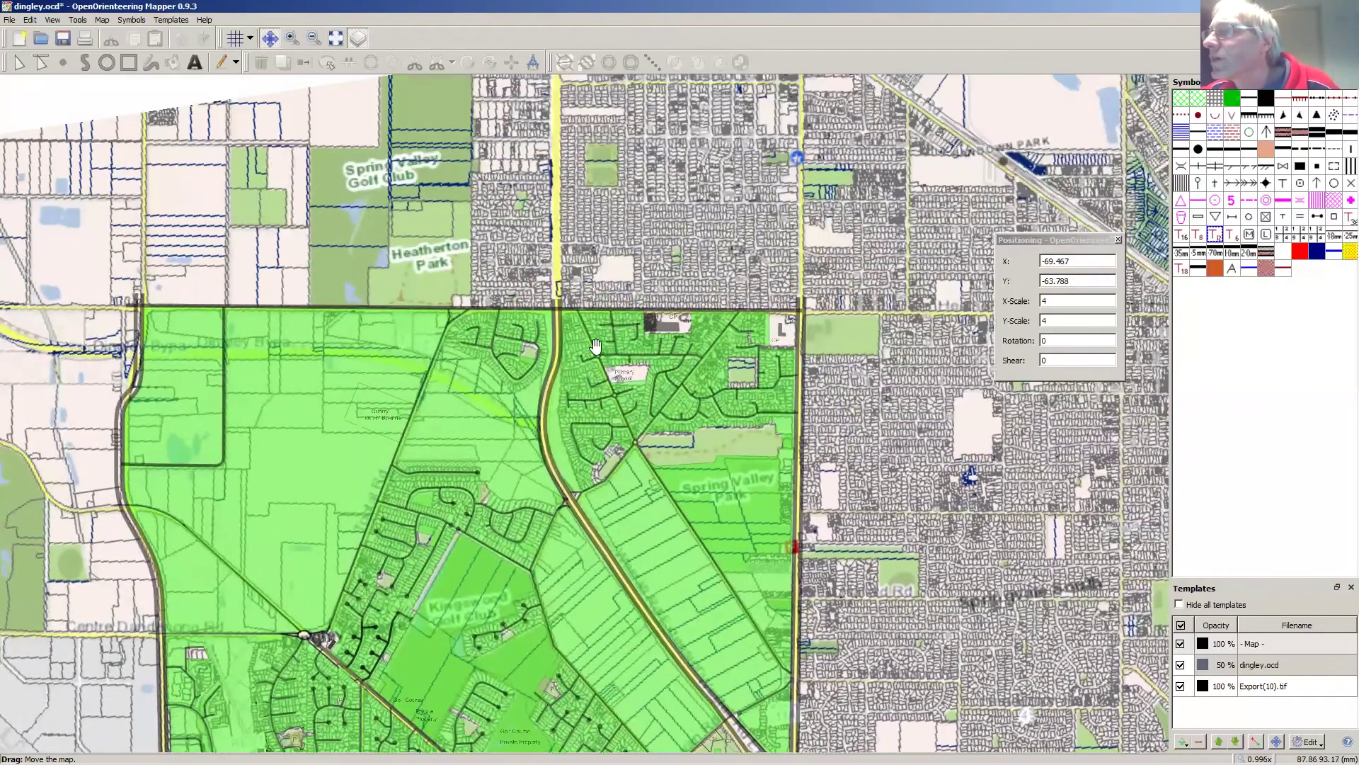
left_click_drag(932, 435, 939, 374)
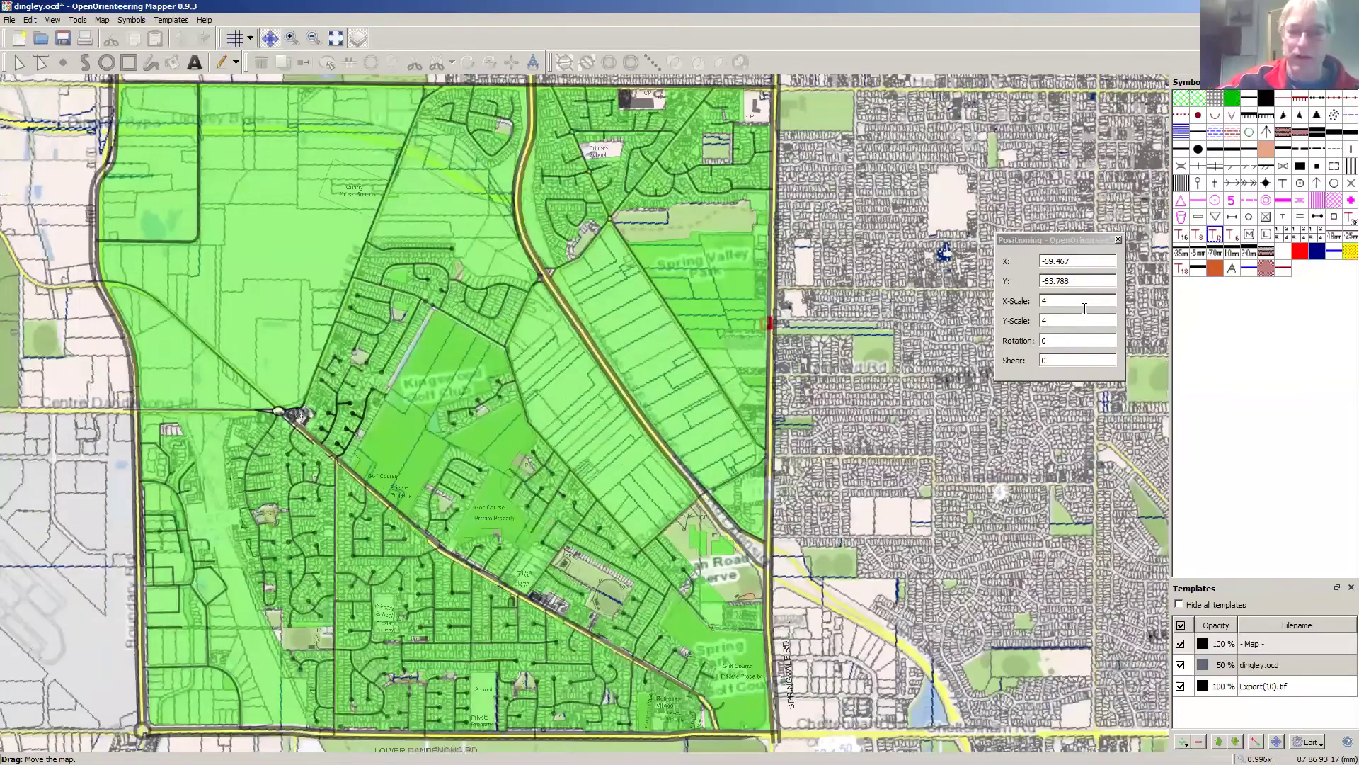
left_click(1090, 303)
key("Tab")
key("BackSpace")
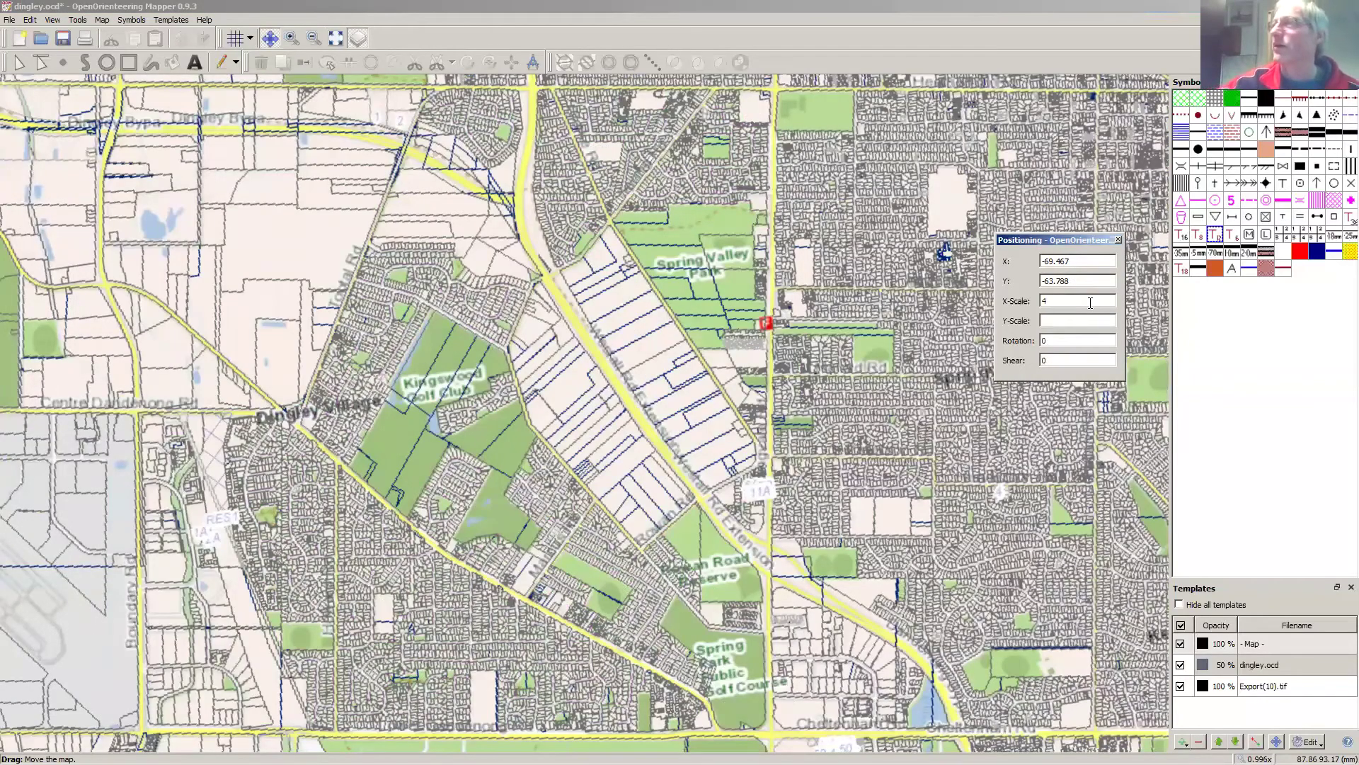
type("3.9")
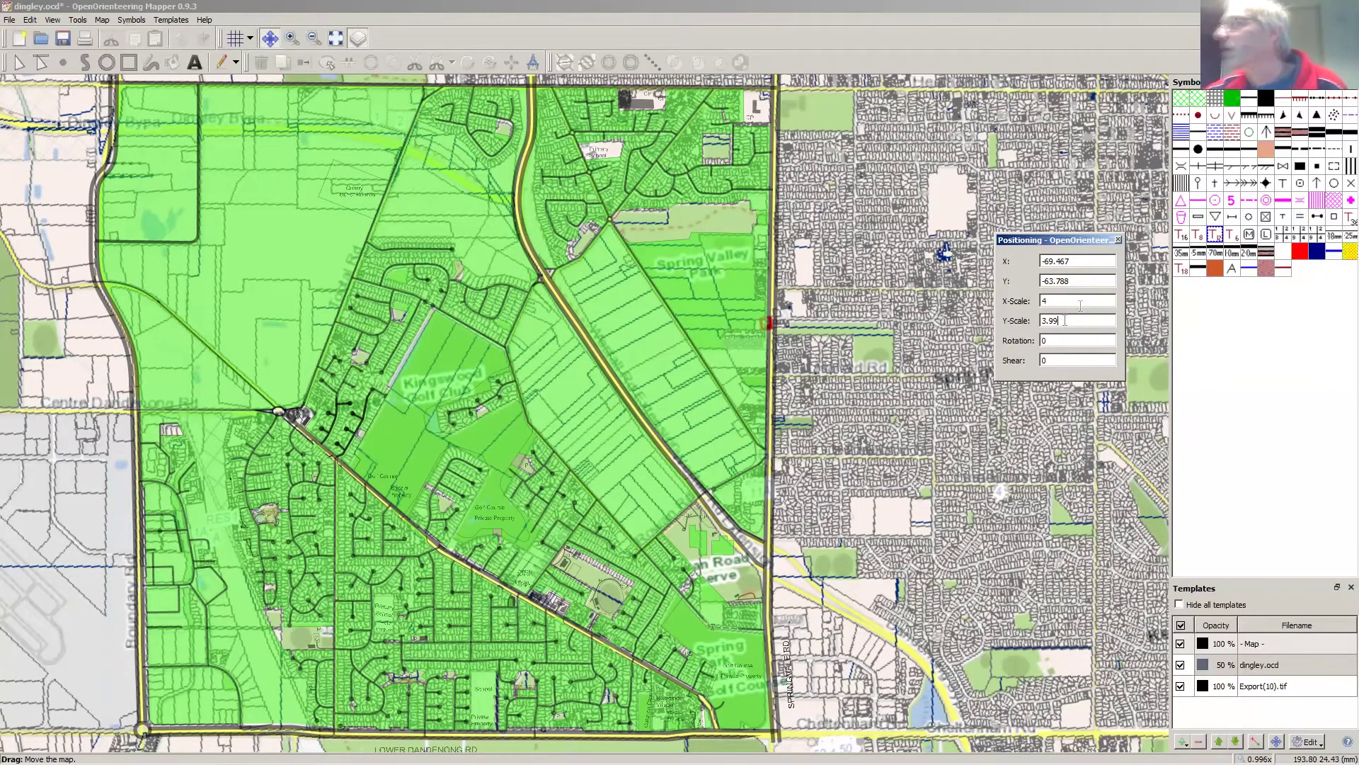
type("8")
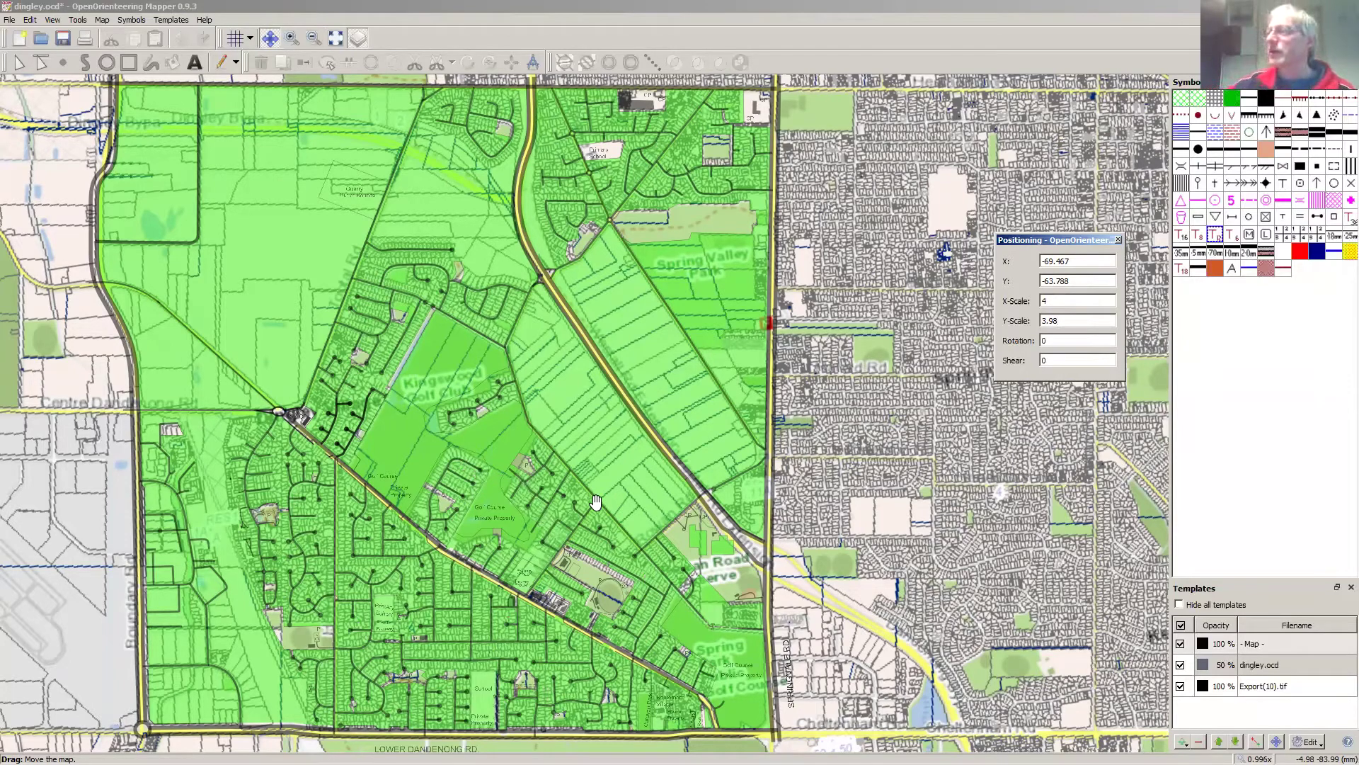
Step: Import the dingley.ocd template into the map and remove it as a template, without scaling its symbols
left_click(1253, 672)
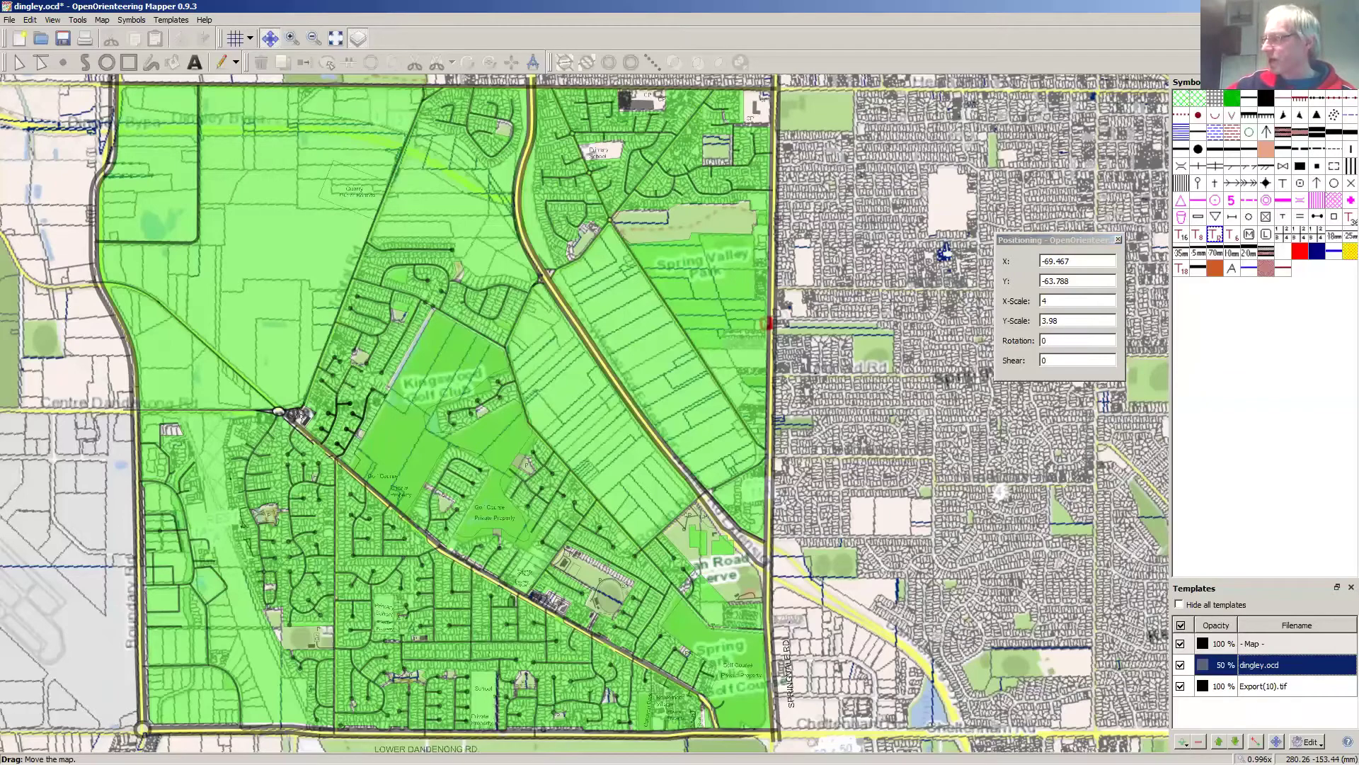
left_click(1308, 742)
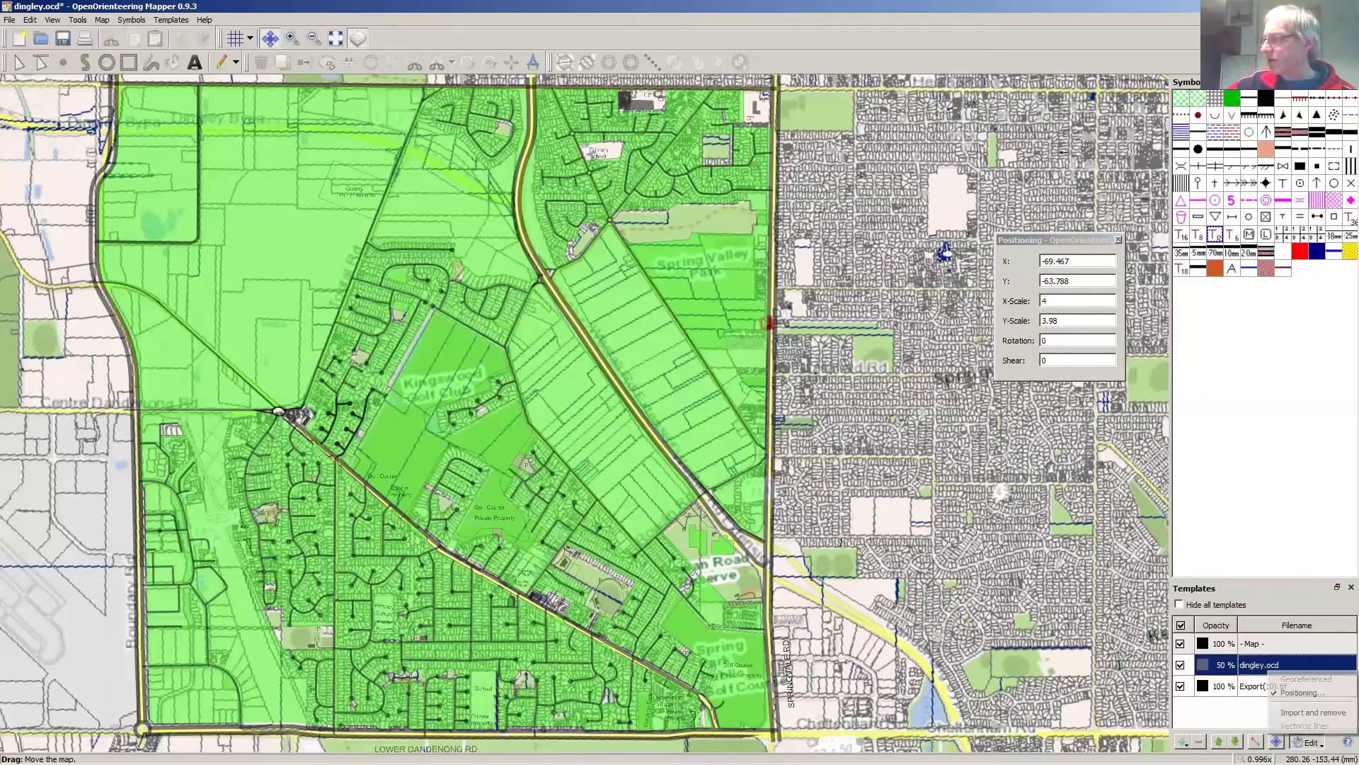
left_click(1313, 713)
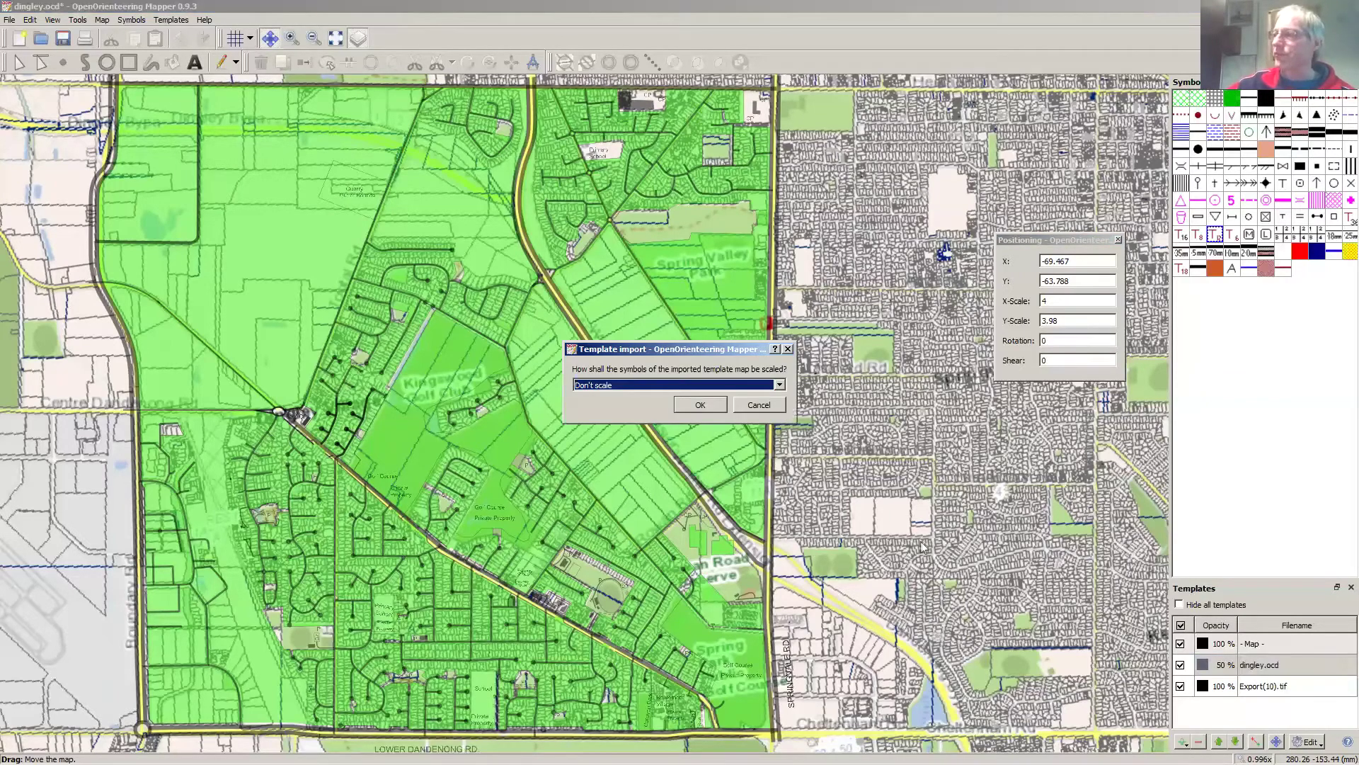
left_click(700, 405)
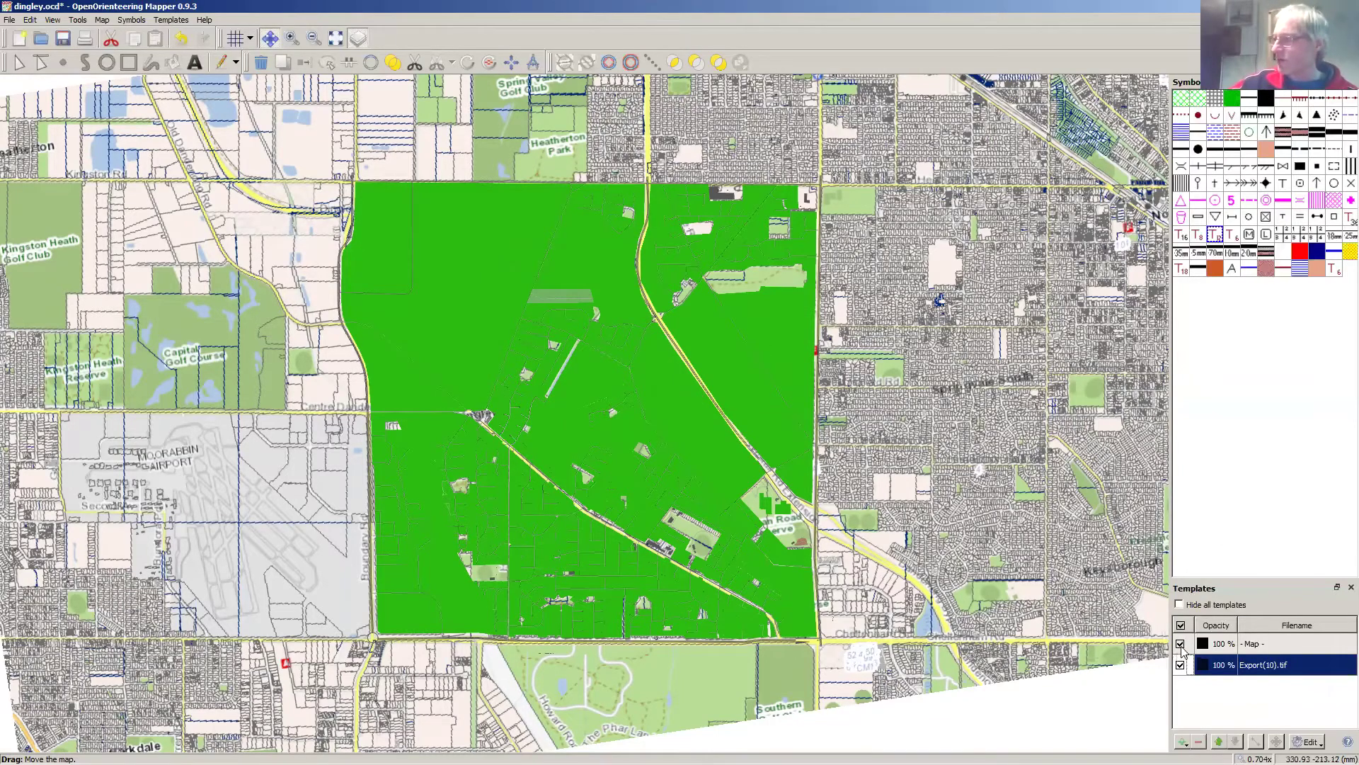
Step: Compare the imported map with the Export(10).tif background by hiding and showing the map, and deselect the imported objects
left_click(1180, 645)
left_click(1180, 645)
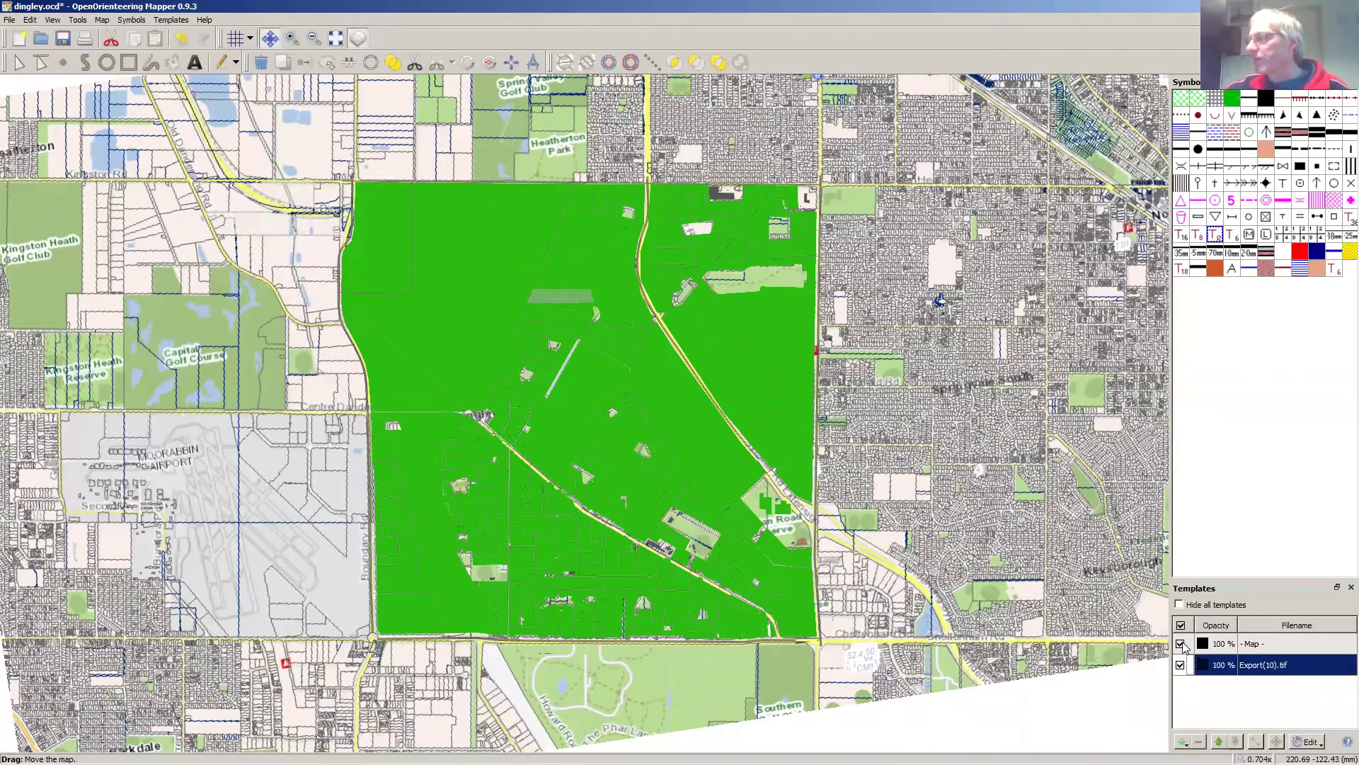
left_click(1180, 644)
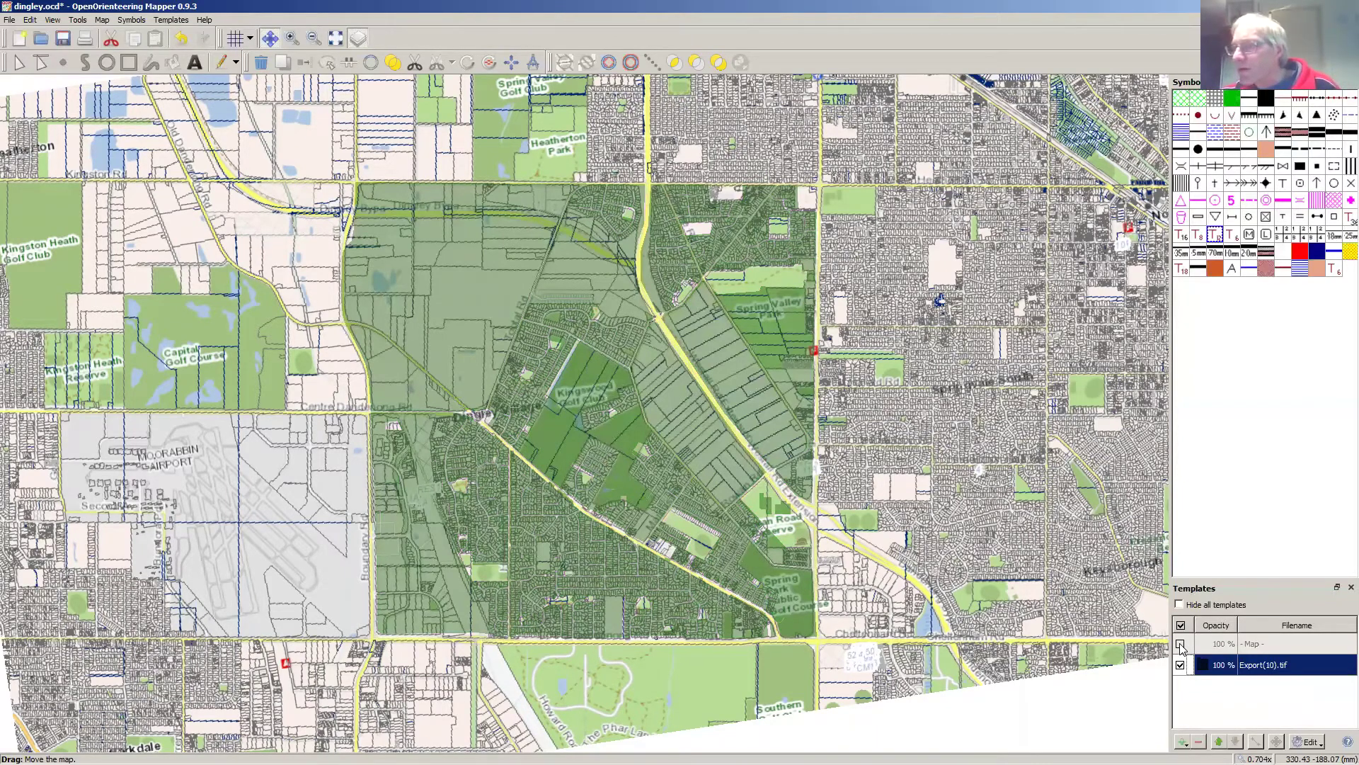
left_click(1181, 644)
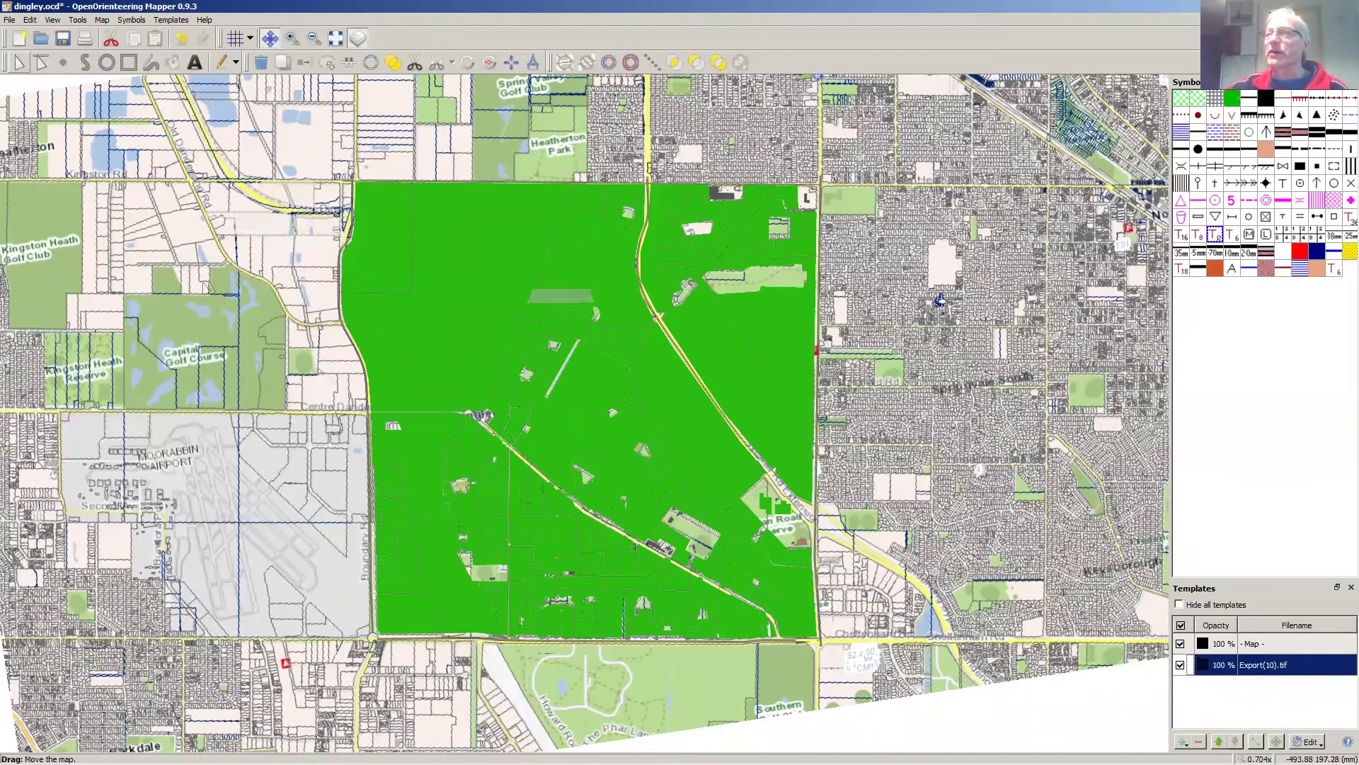
left_click(206, 331)
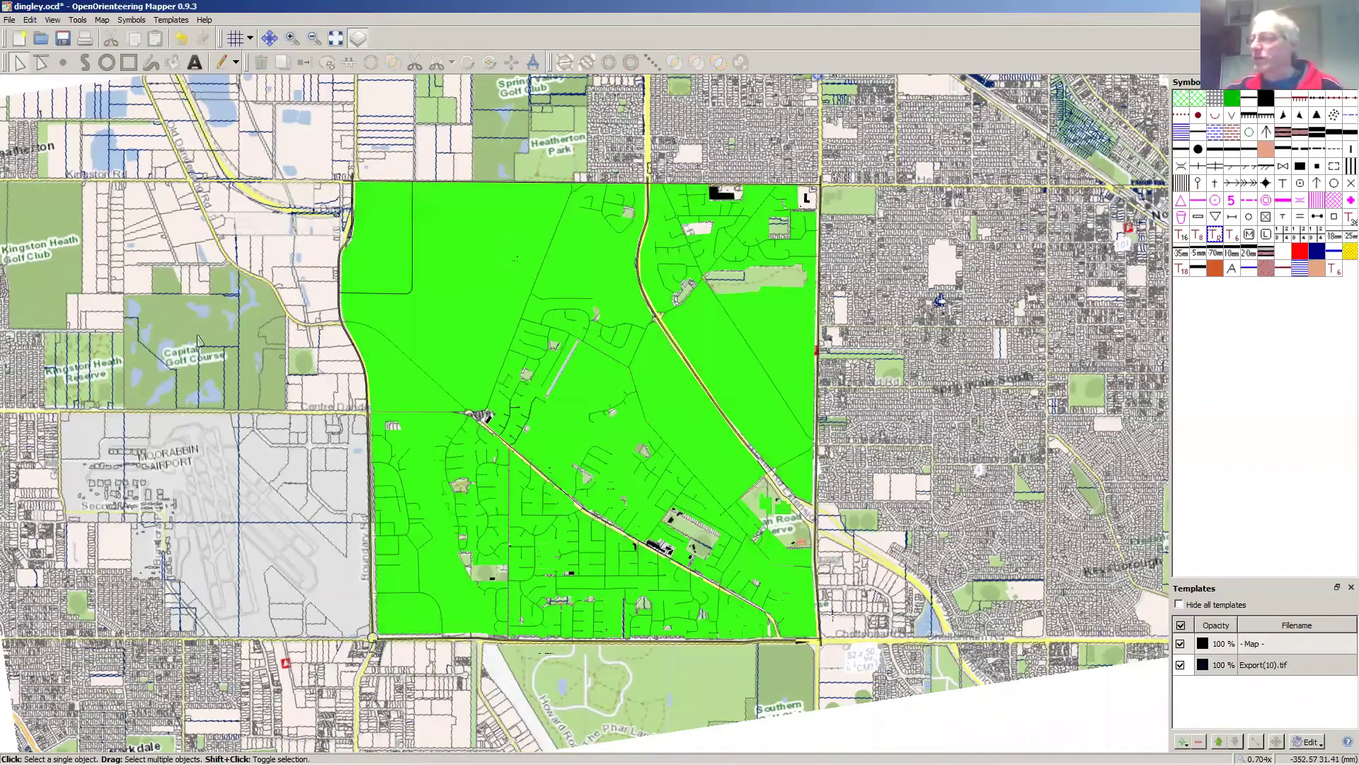
Step: Set the map layer's opacity to 40% to see the Export(10).tif background through it
double_click(1224, 642)
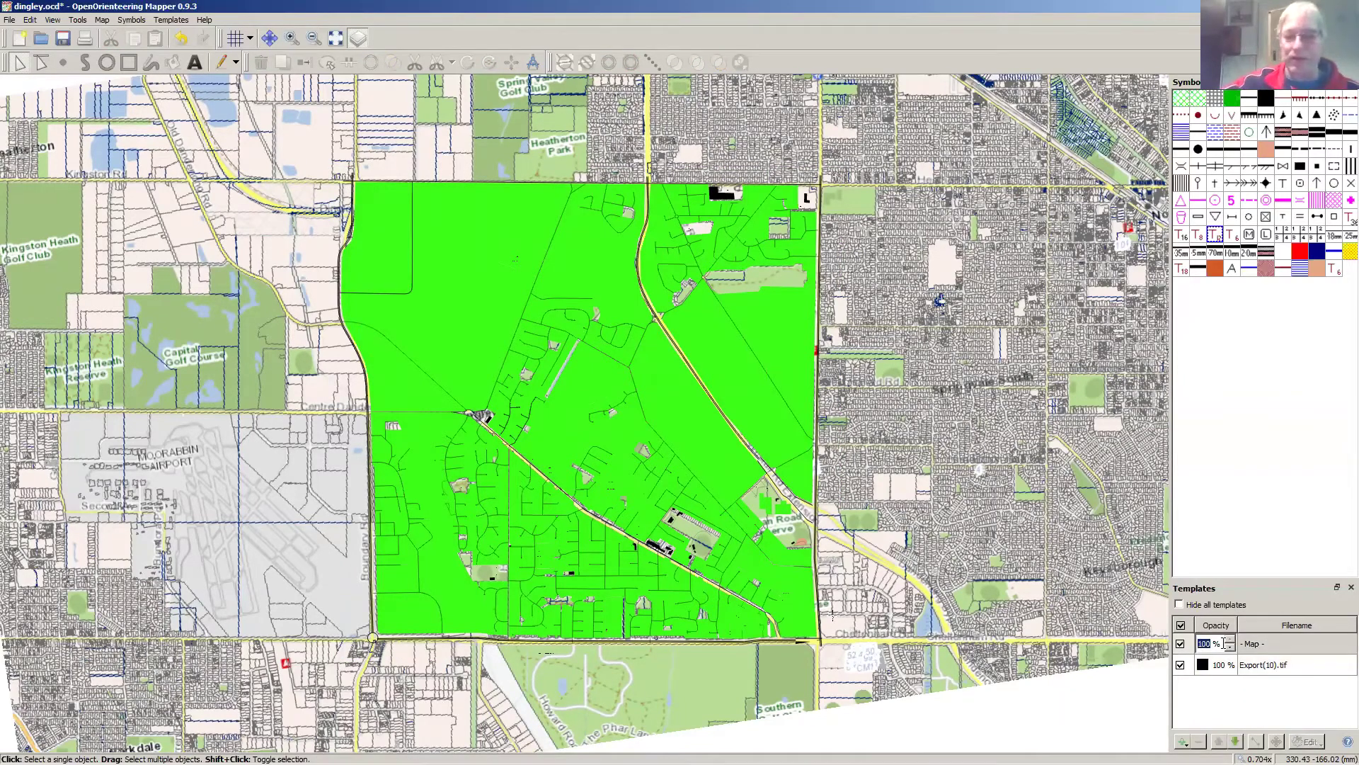
type("40")
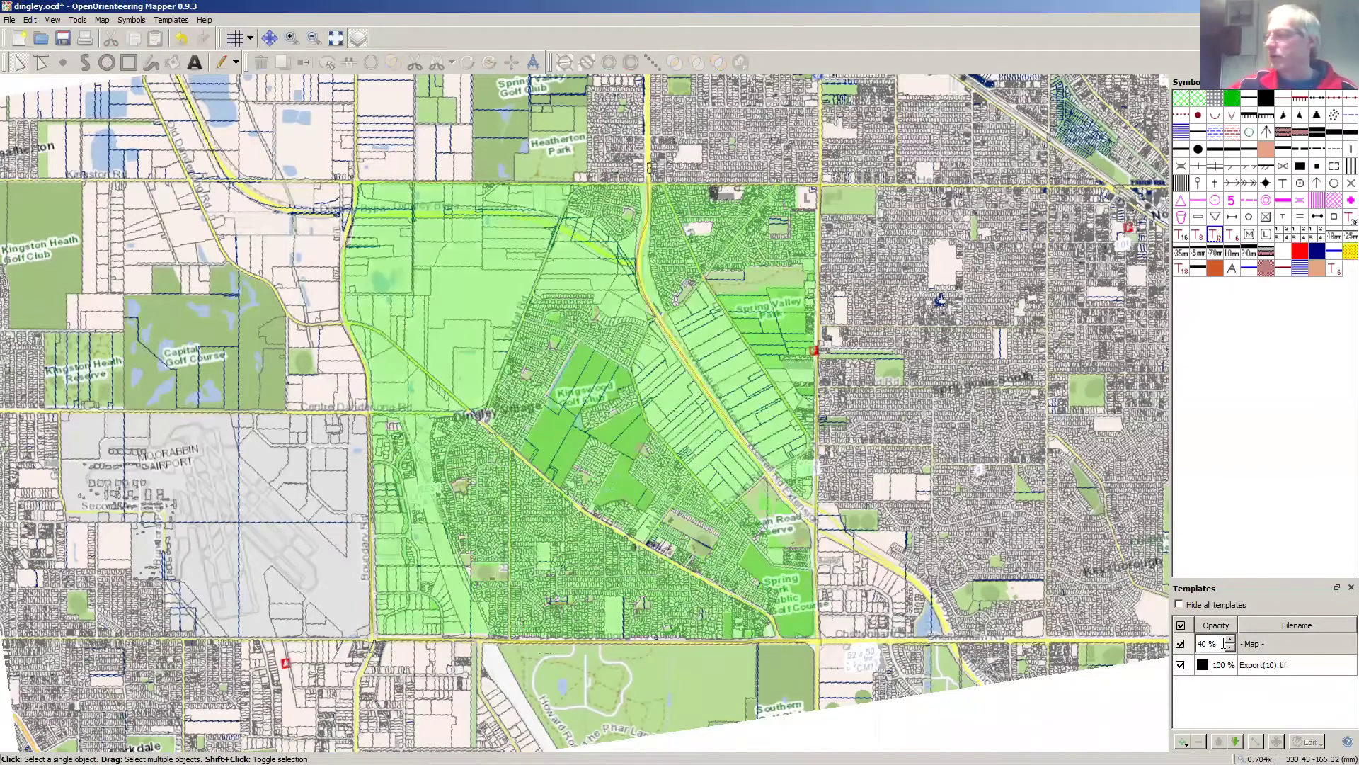
key("Return")
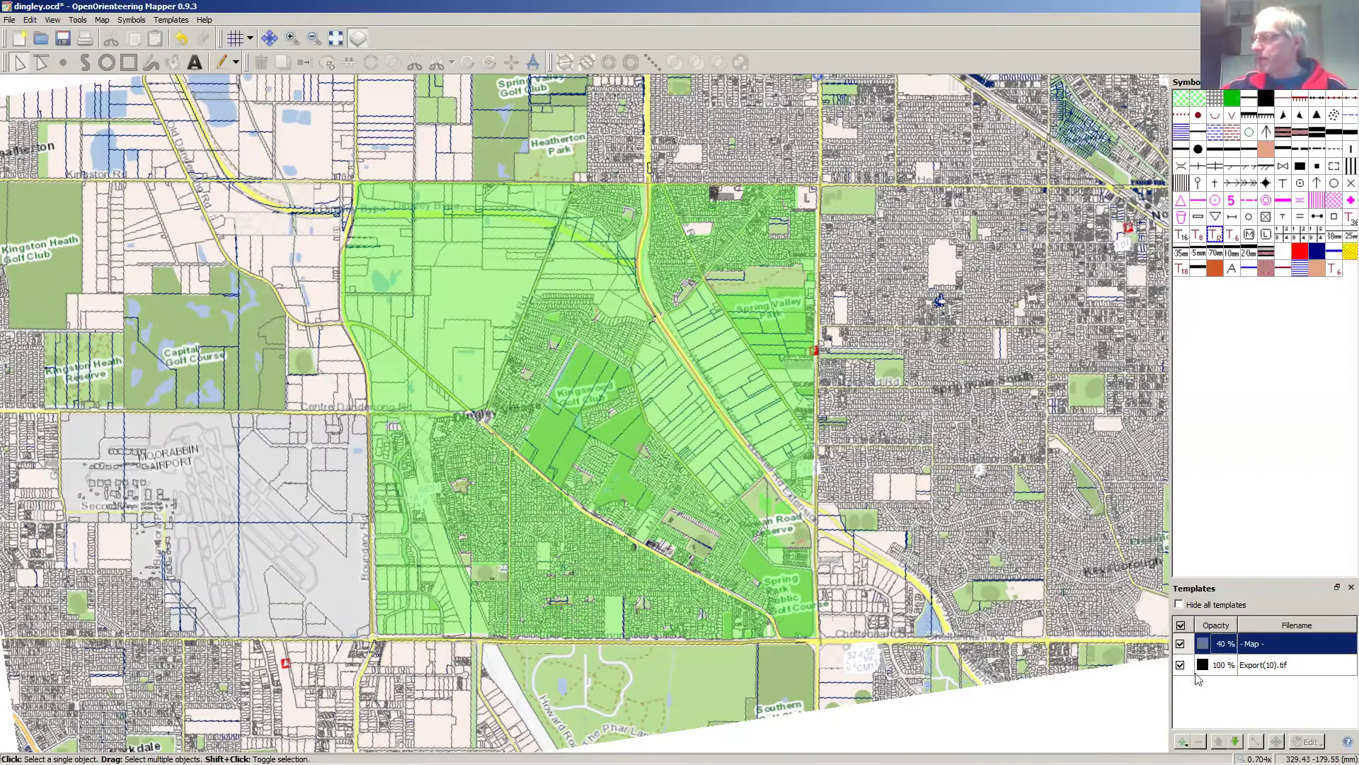
Step: Hide the Export(10).tif template and set the map layer's opacity to 100%
left_click(1180, 665)
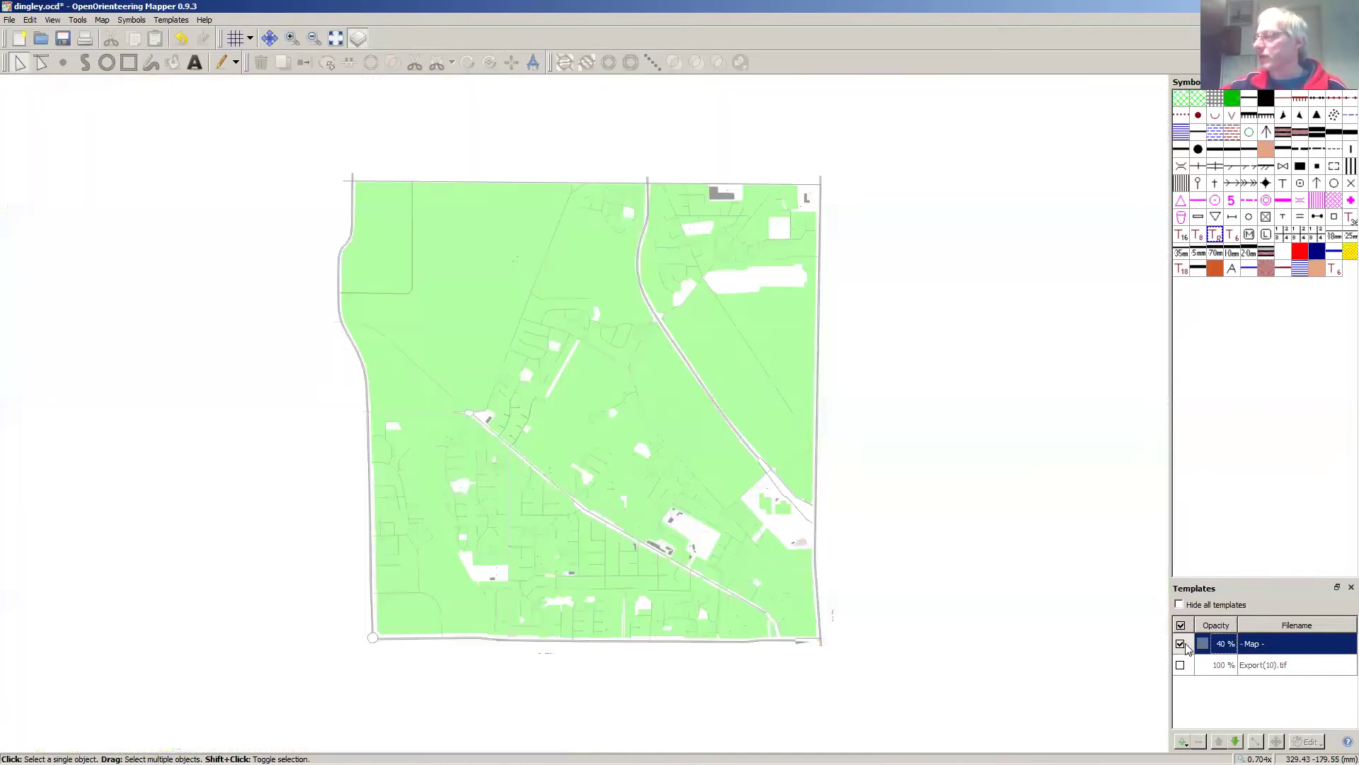
double_click(1226, 645)
type("100")
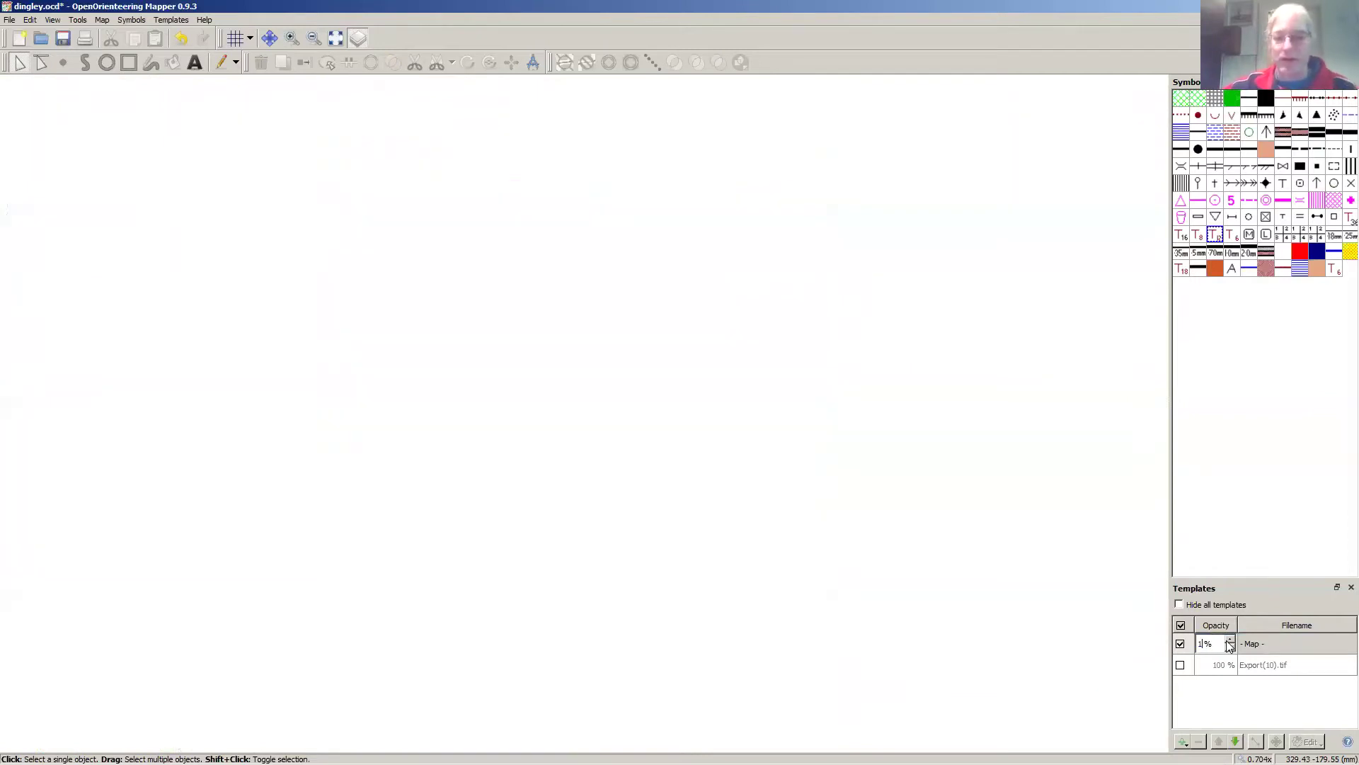
key("Return")
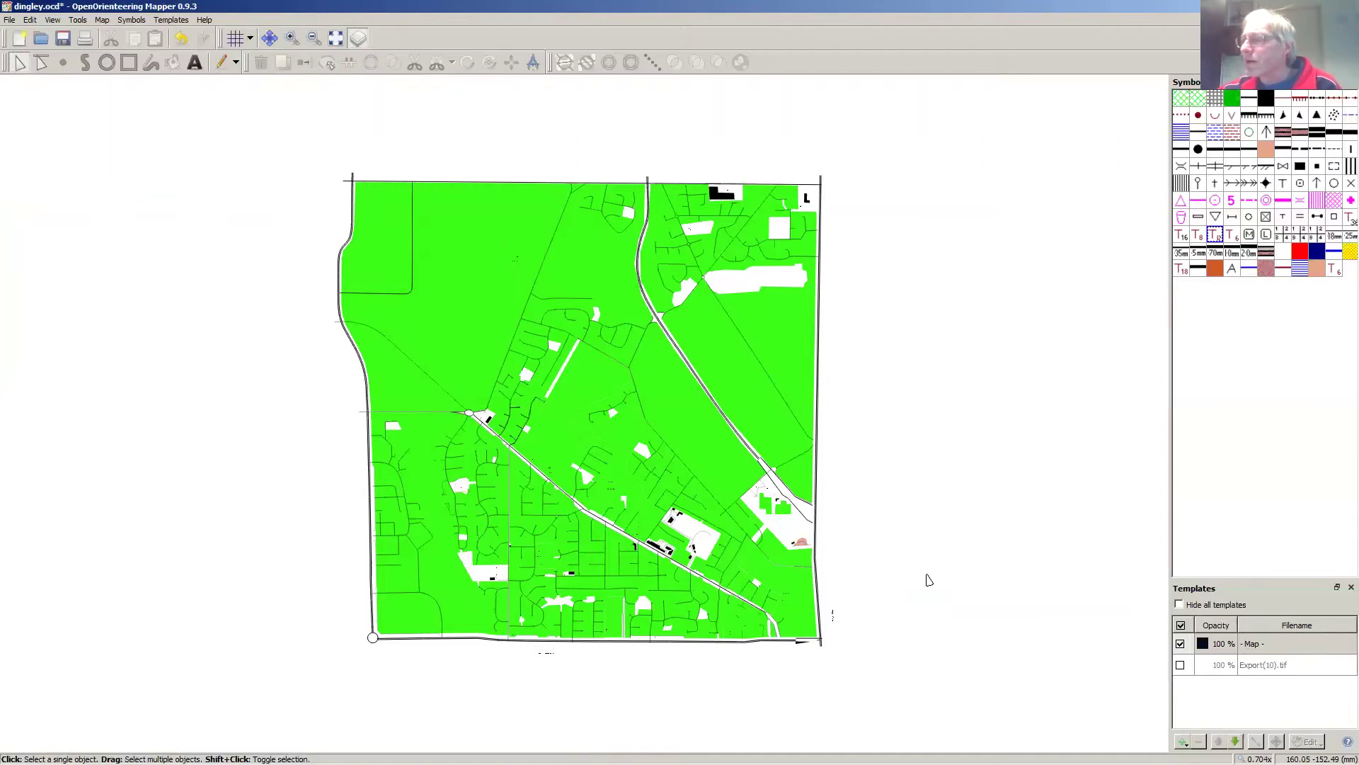
Step: Delete all the imported Dingley objects from the map after inspecting them up close
scroll(885, 581, "up", 2)
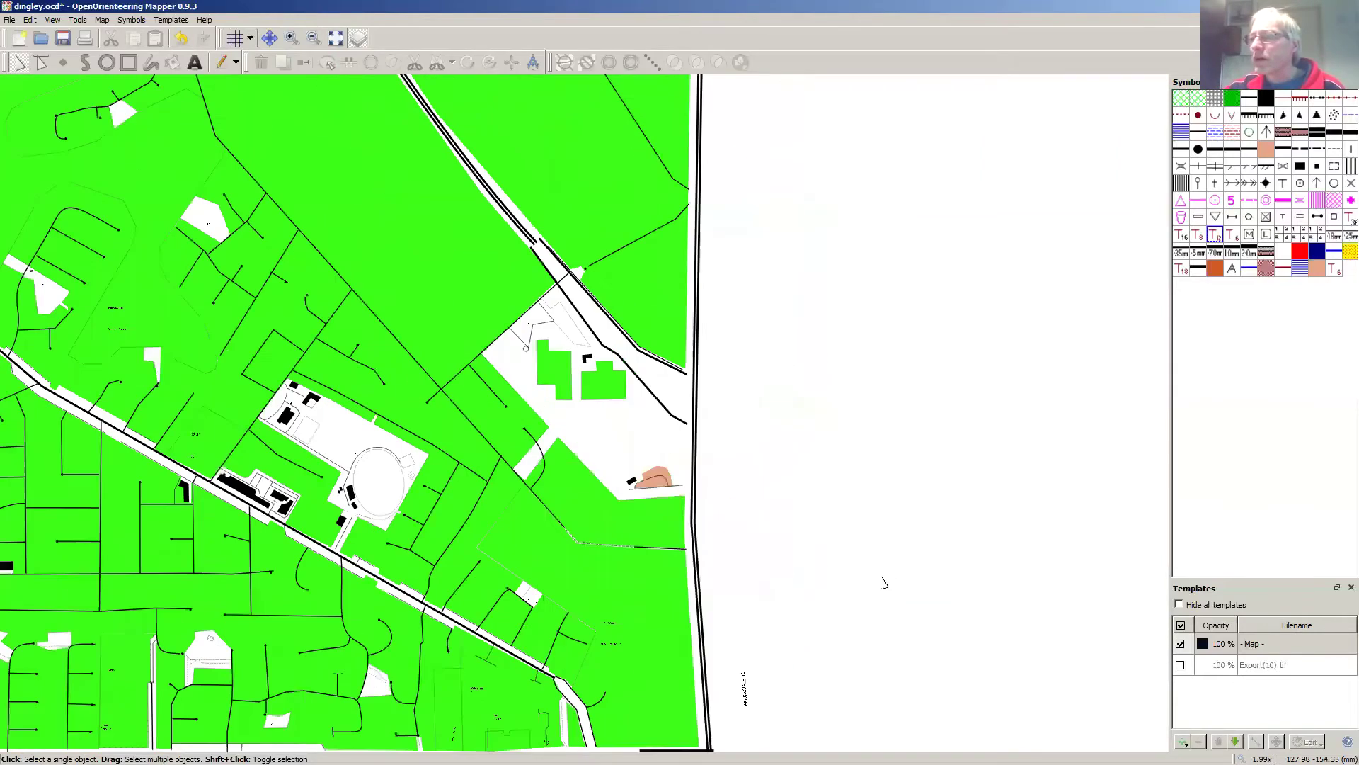
left_click(270, 38)
left_click_drag(189, 382, 430, 393)
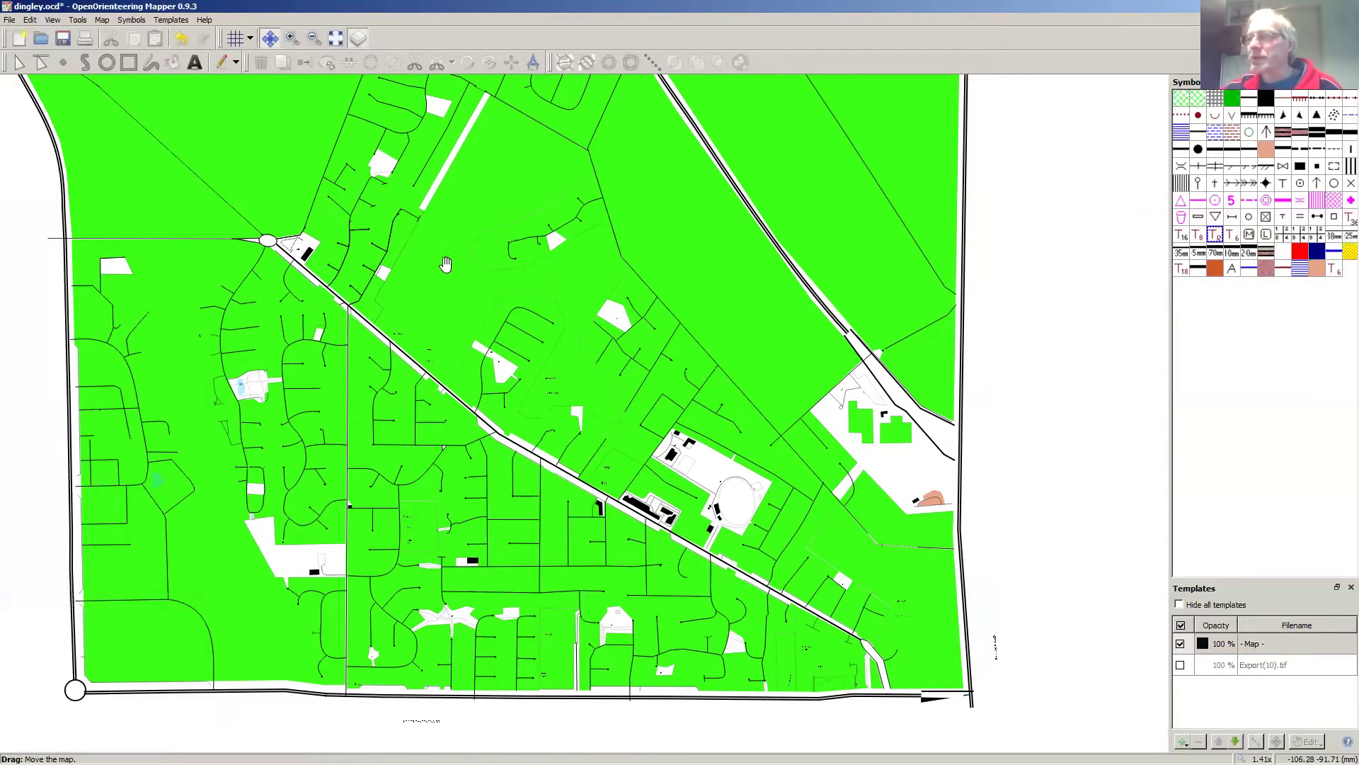
left_click_drag(446, 264, 401, 676)
left_click_drag(363, 741, 462, 329)
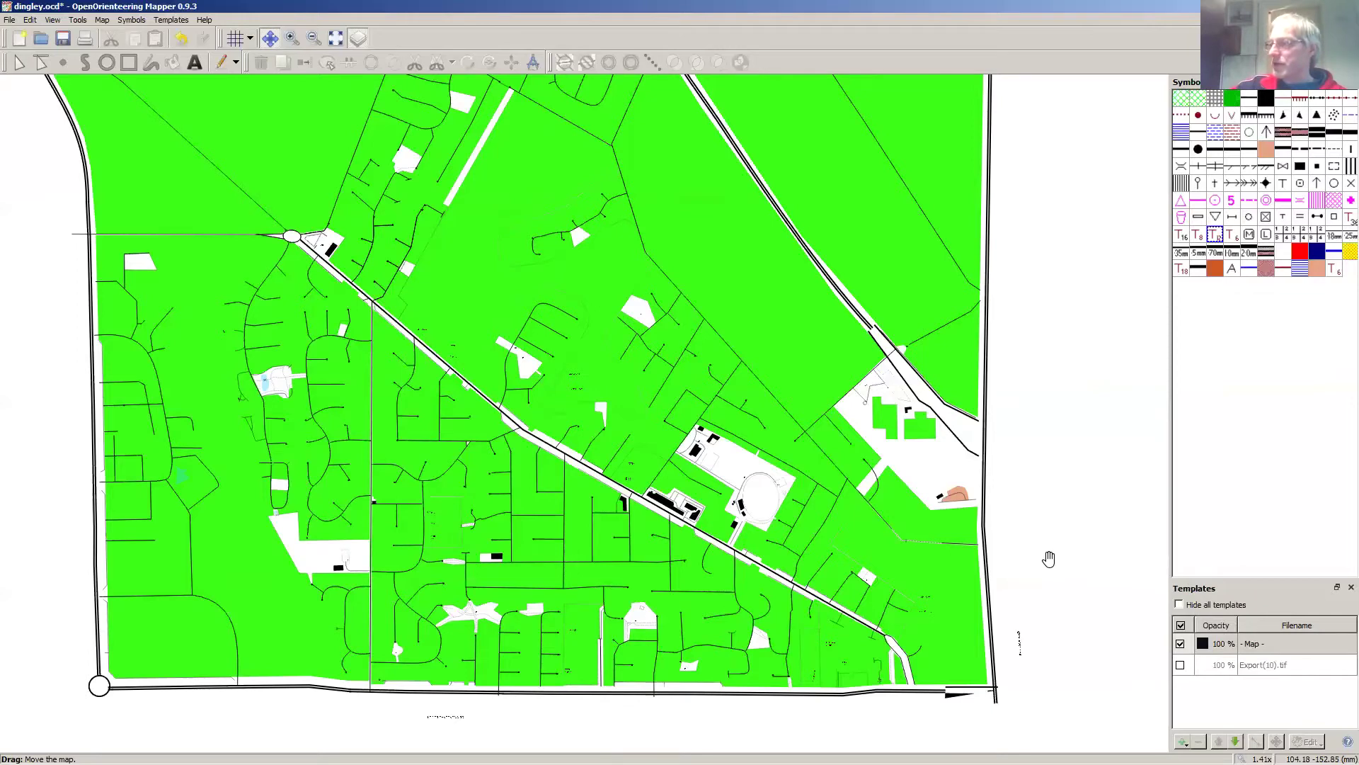
scroll(1048, 559, "down", 2)
left_click(19, 64)
left_click_drag(468, 102, 1099, 667)
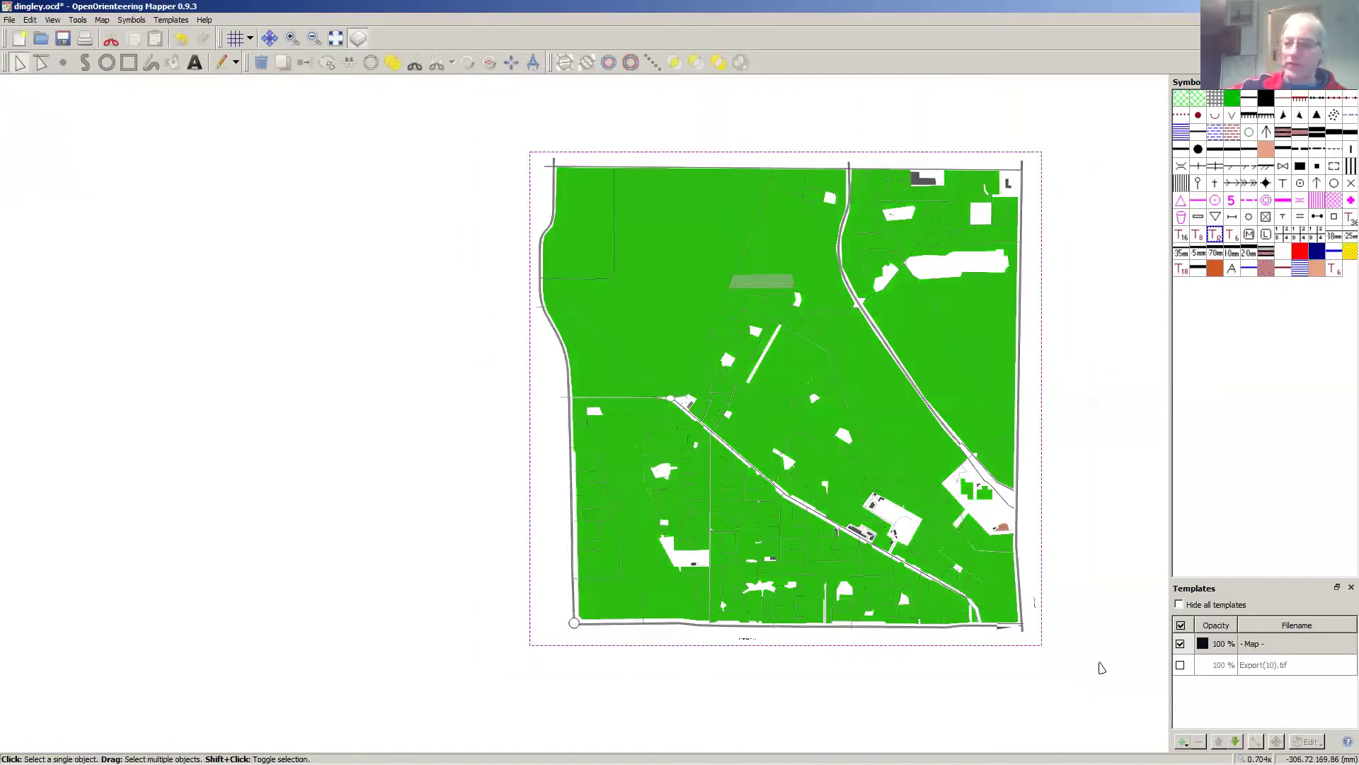
key("Delete")
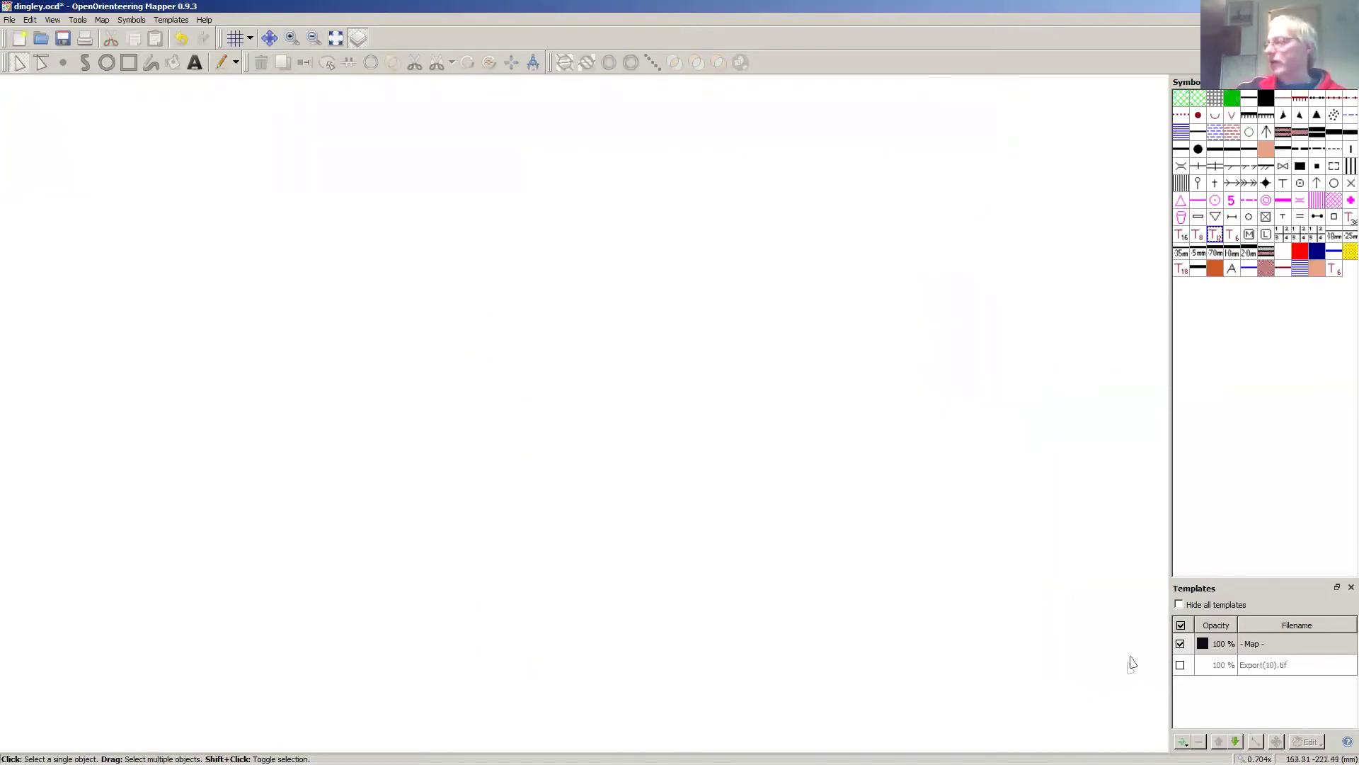
left_click(172, 19)
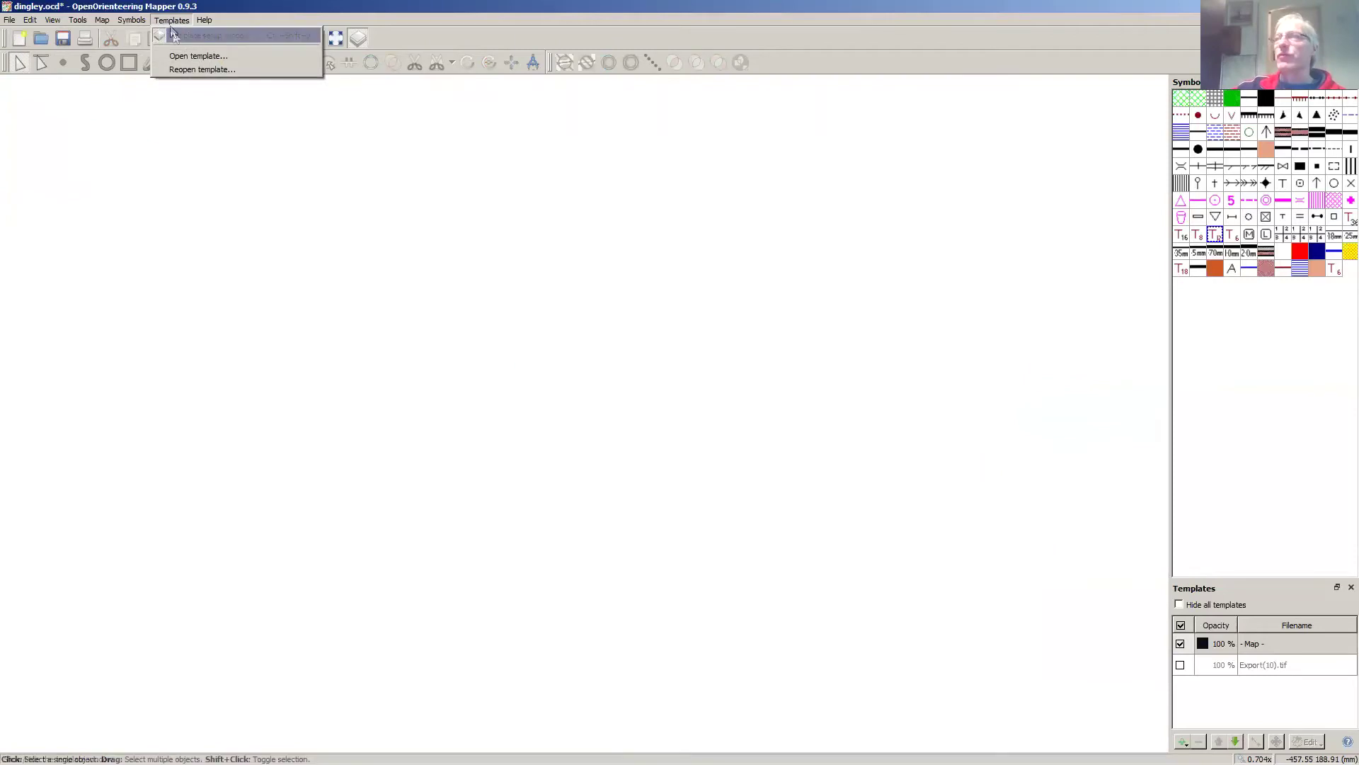
left_click(194, 68)
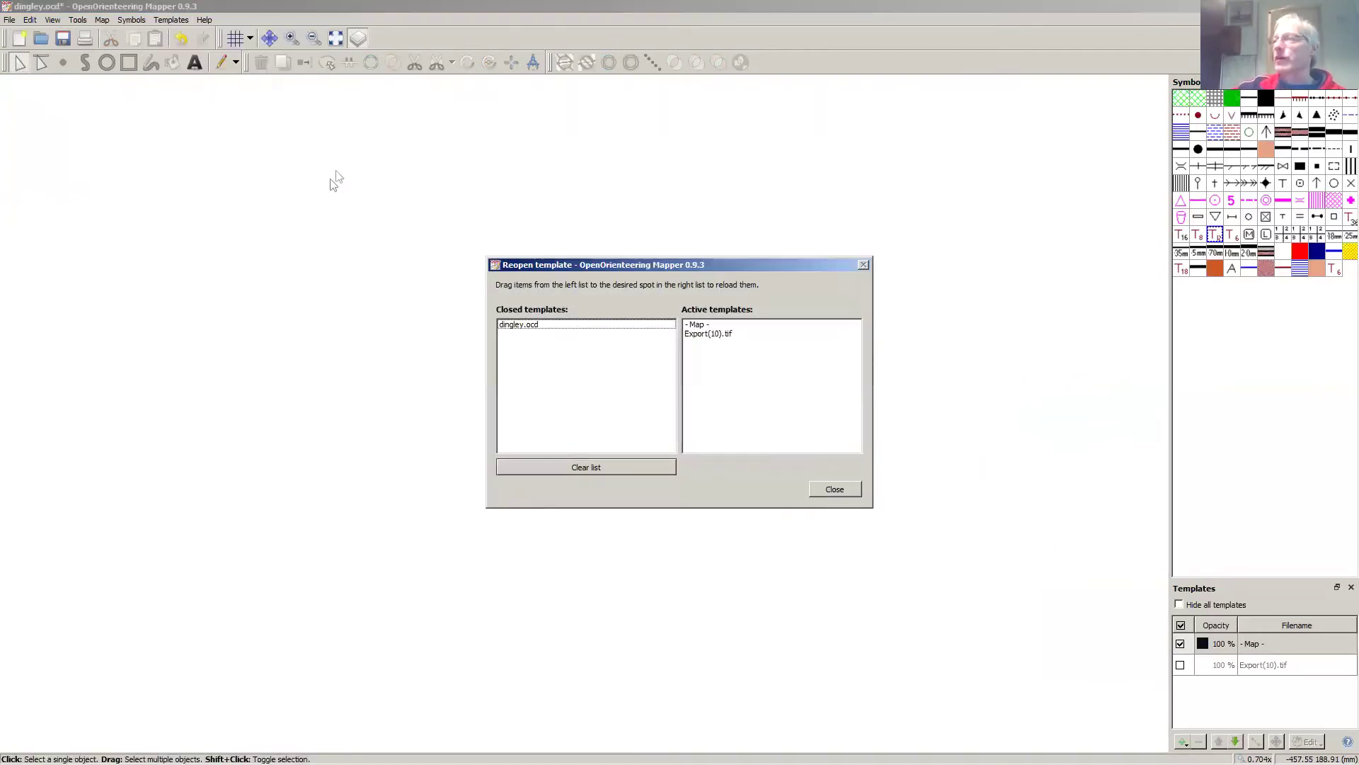
left_click(530, 325)
left_click(834, 488)
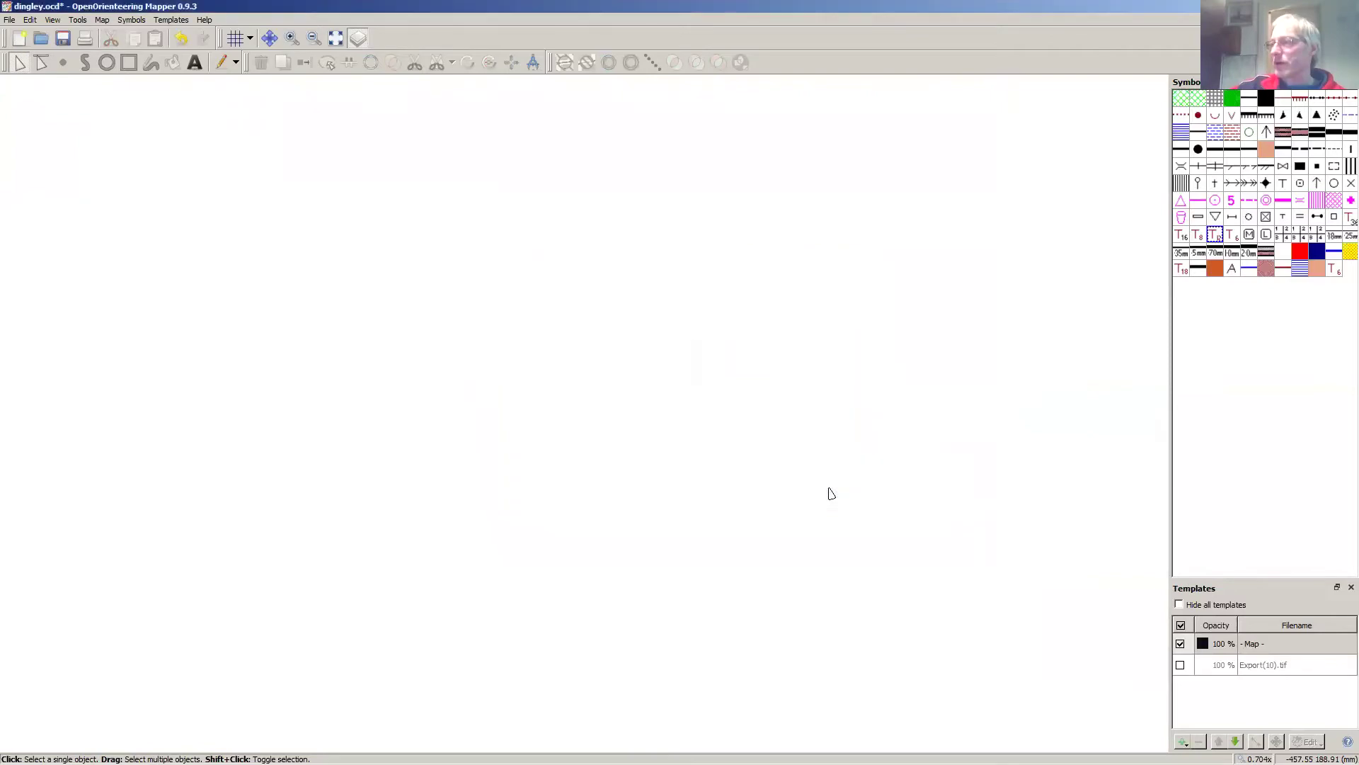
Step: Show the Export(10).tif template and reopen the closed dingley.ocd template
left_click(1180, 665)
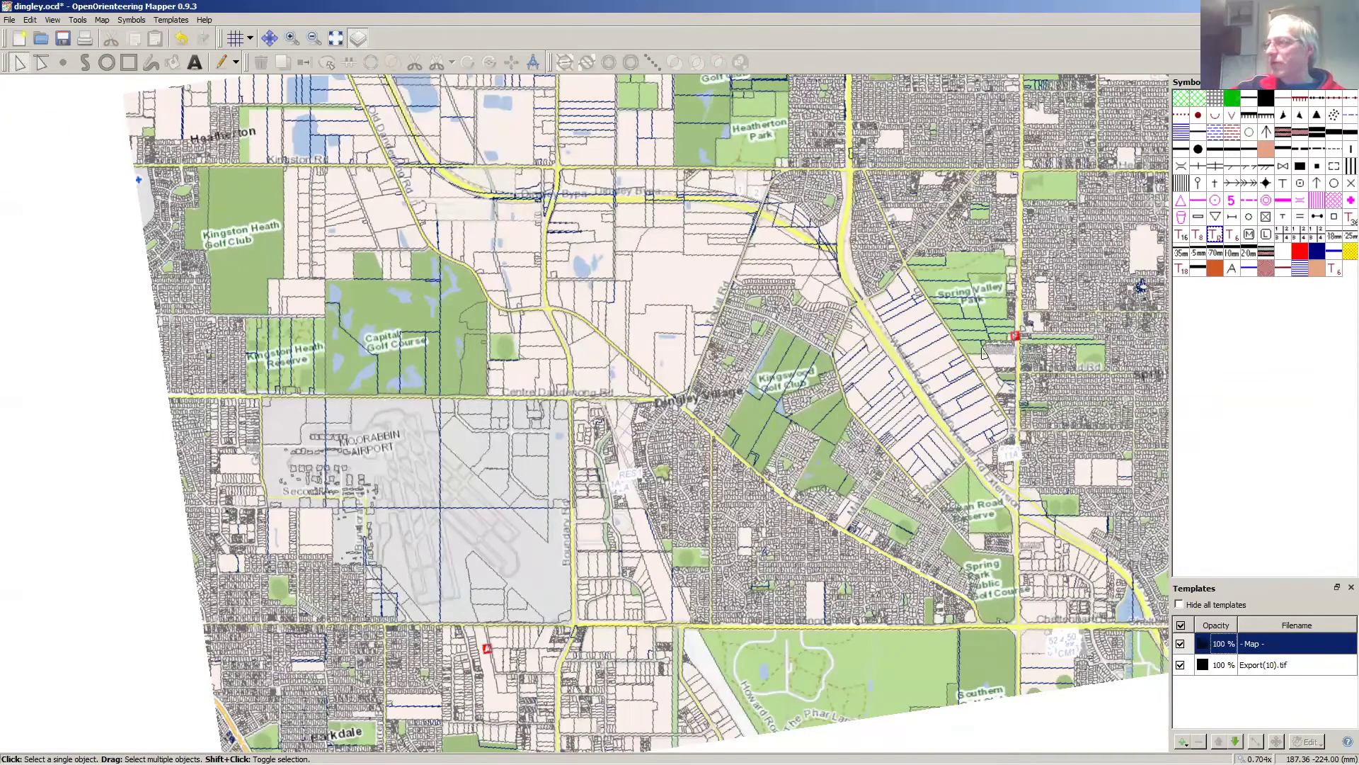
left_click(180, 24)
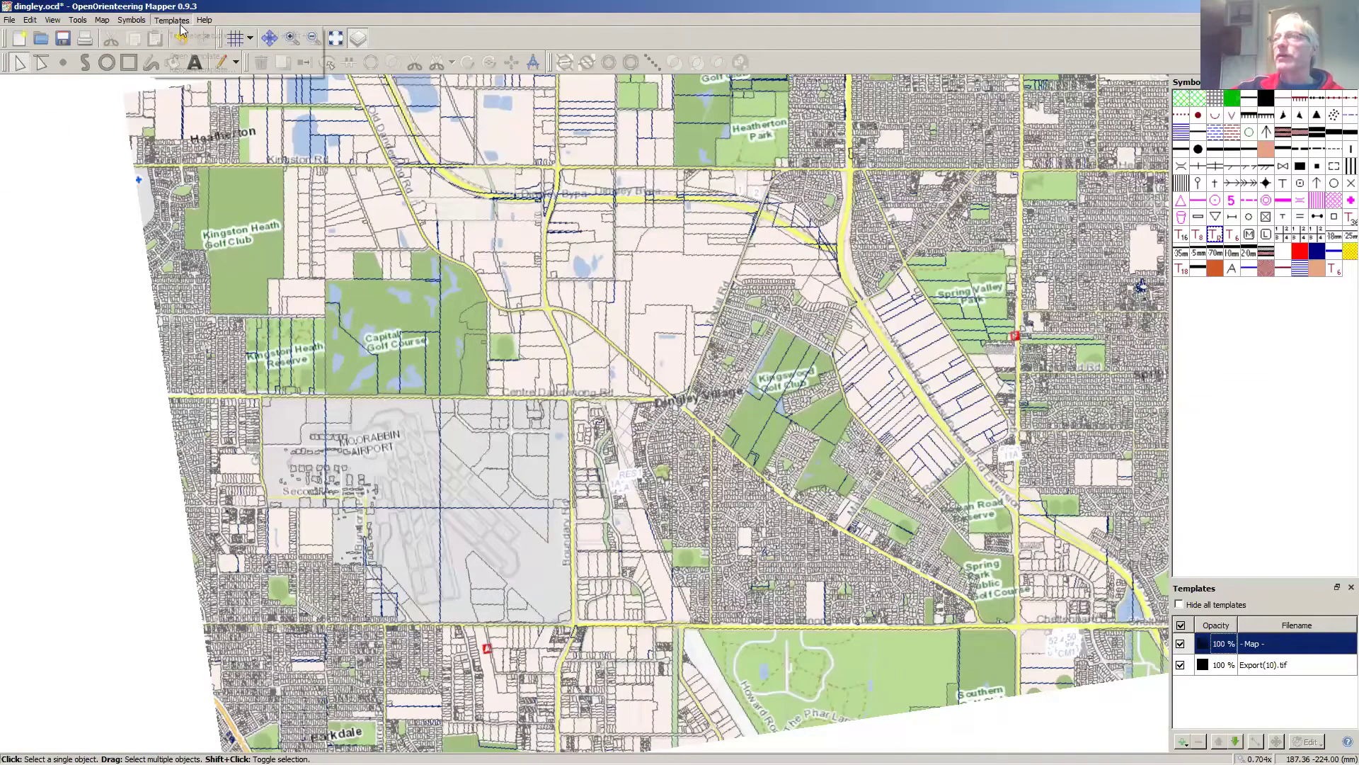
left_click(194, 72)
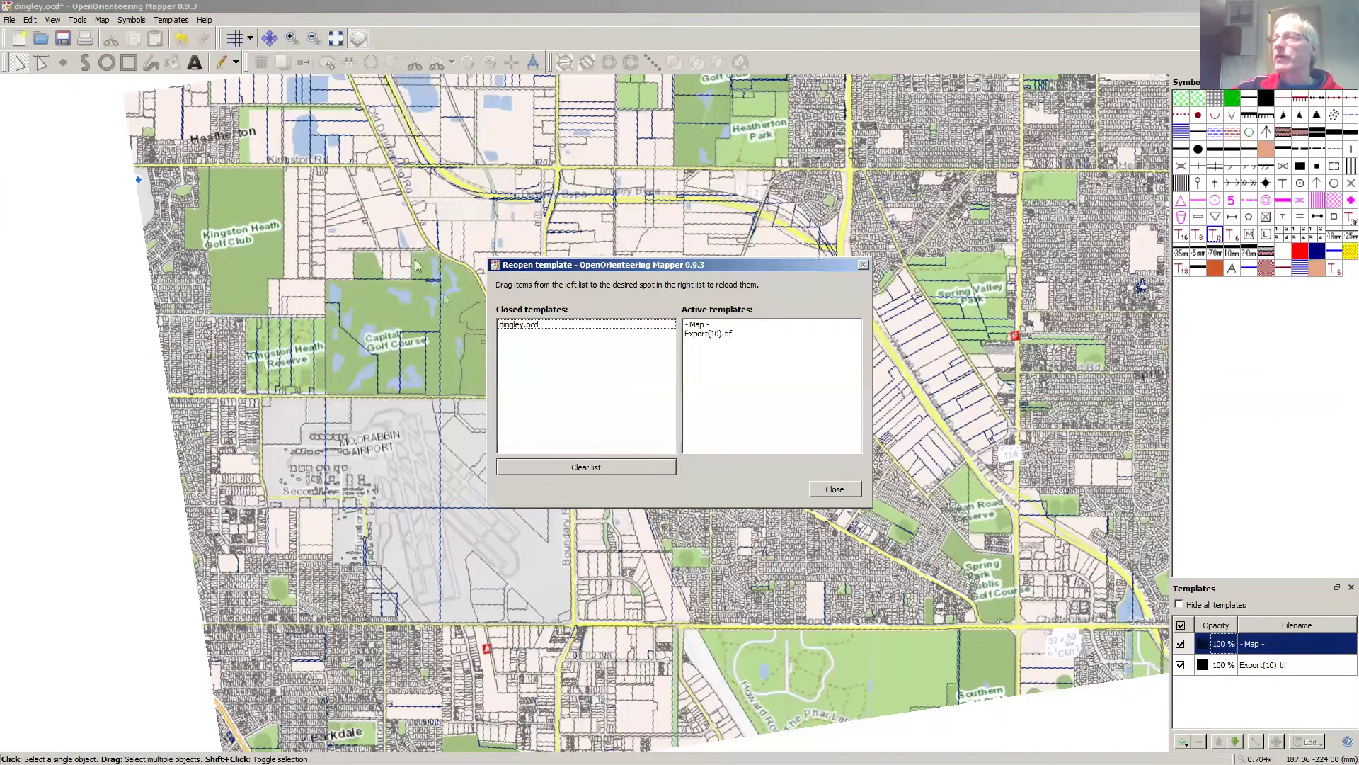
left_click(512, 325)
left_click_drag(512, 327, 718, 350)
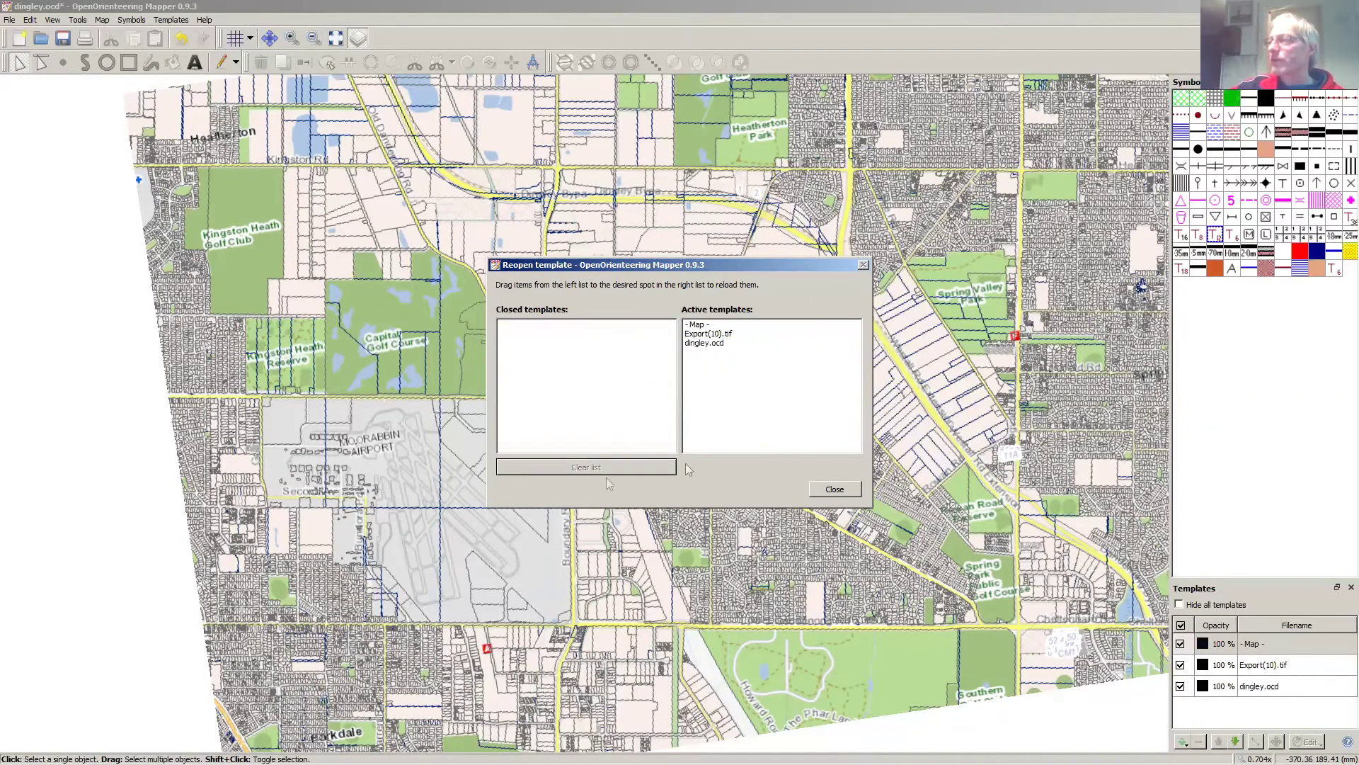
left_click(834, 489)
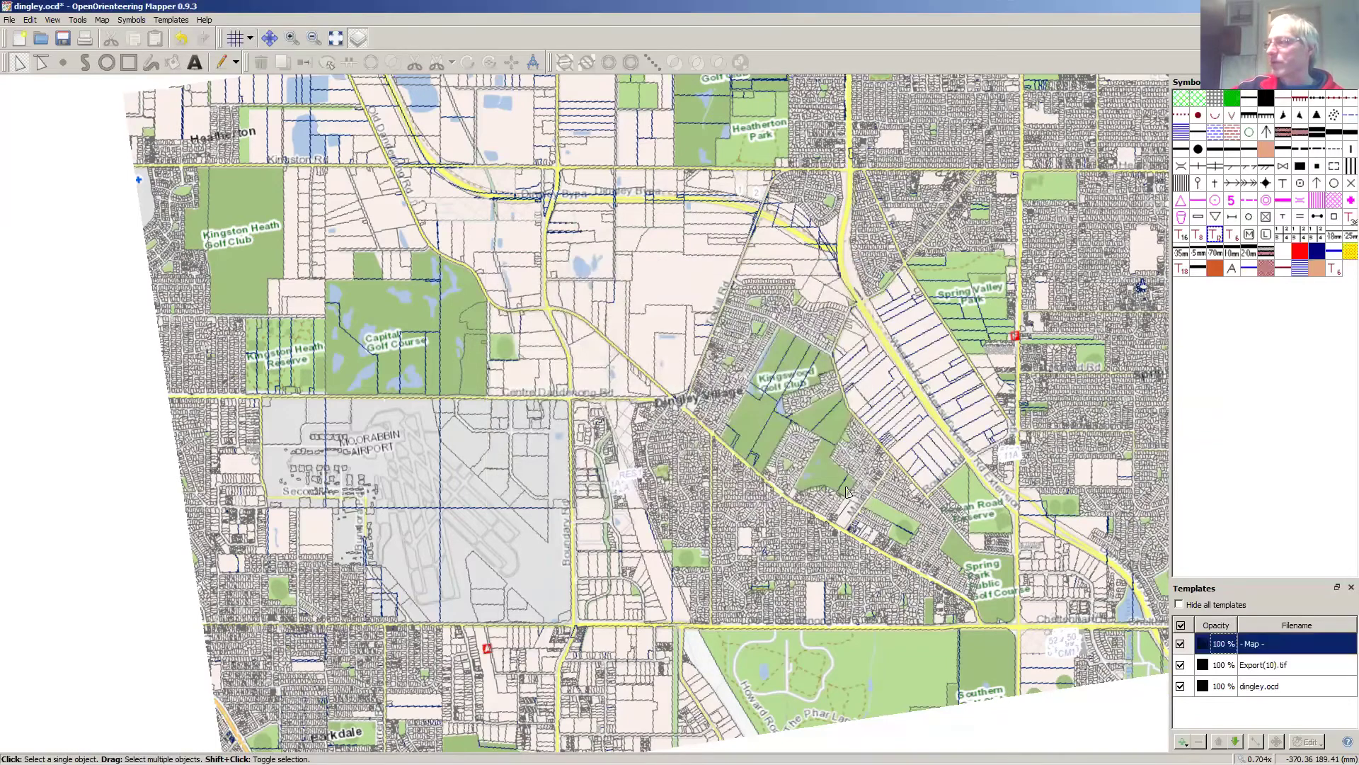
Step: Raise the dingley.ocd template above Export(10).tif and import it into the map, scaling its symbols by the current template scaling (399.0 %)
left_click(1244, 686)
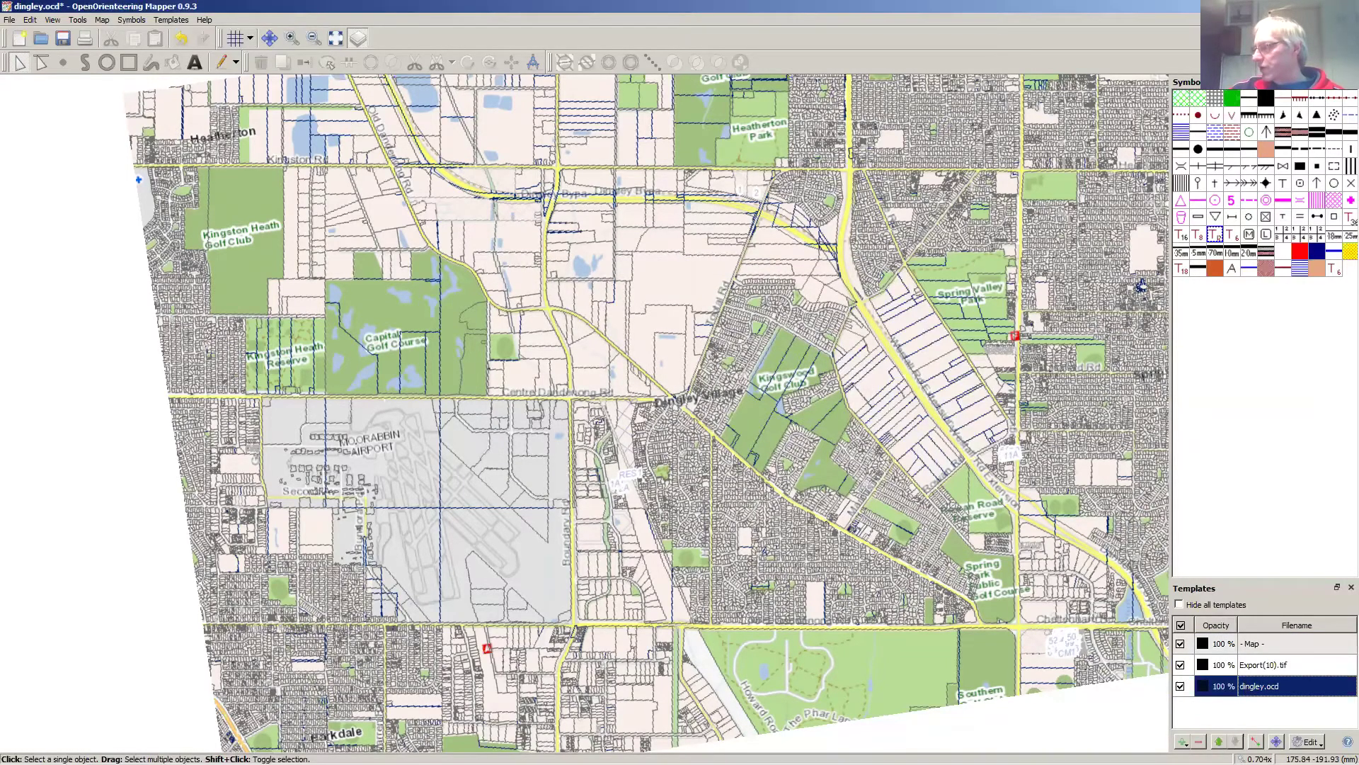
left_click(1218, 742)
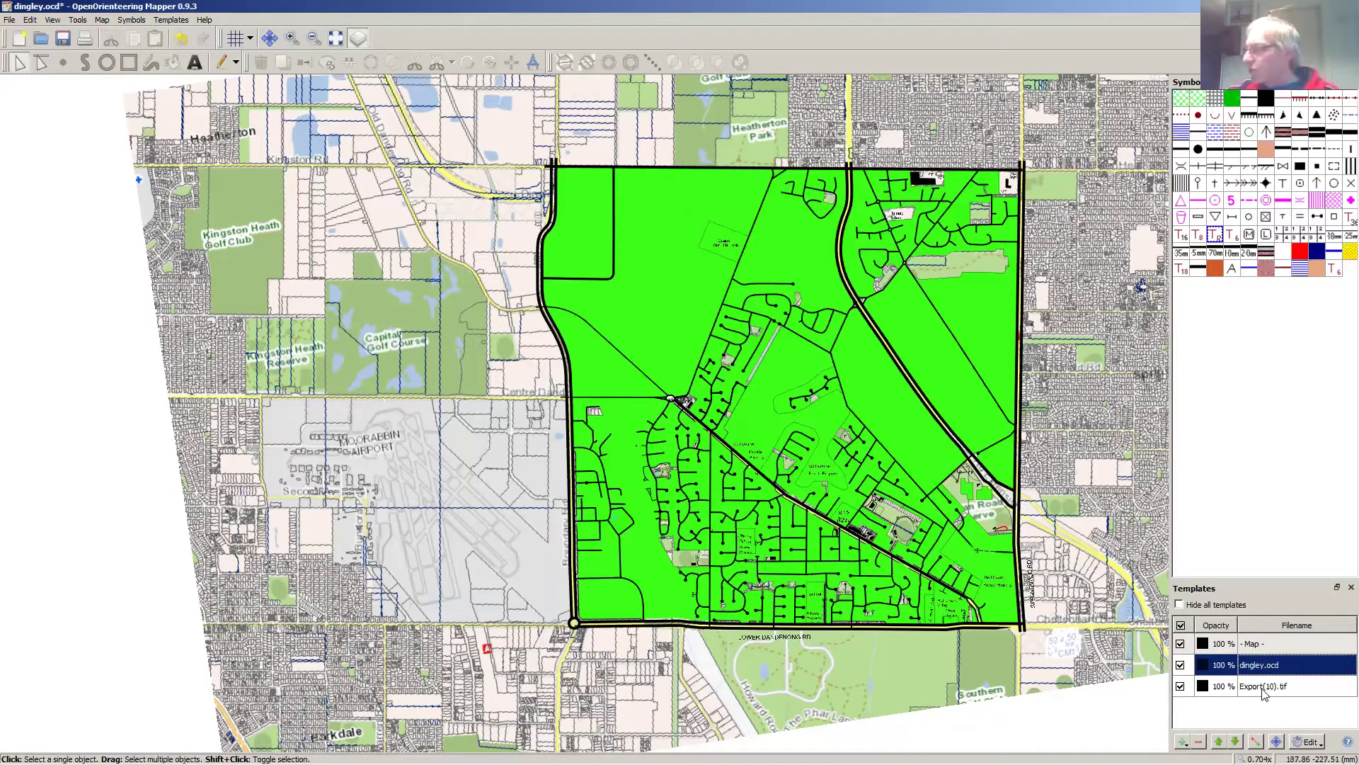
left_click(1309, 741)
left_click(1318, 725)
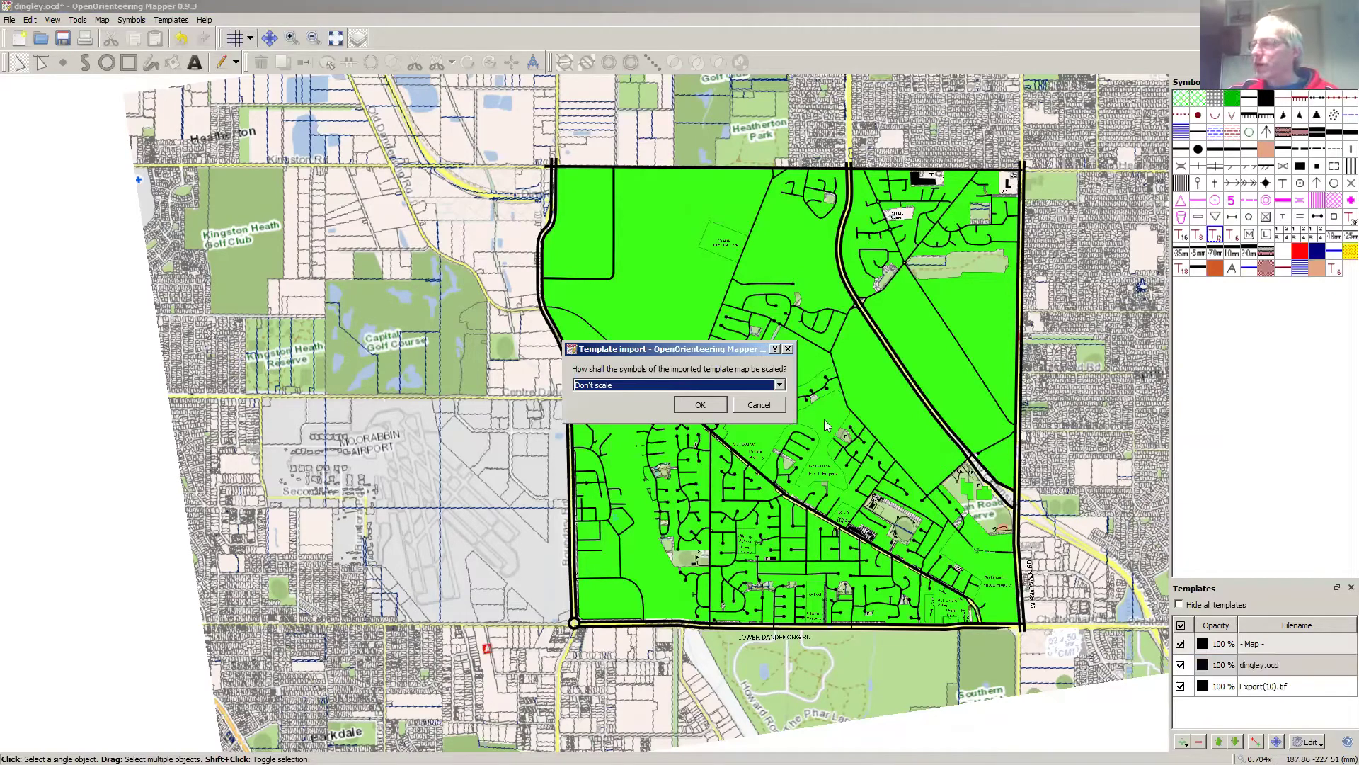
left_click(780, 386)
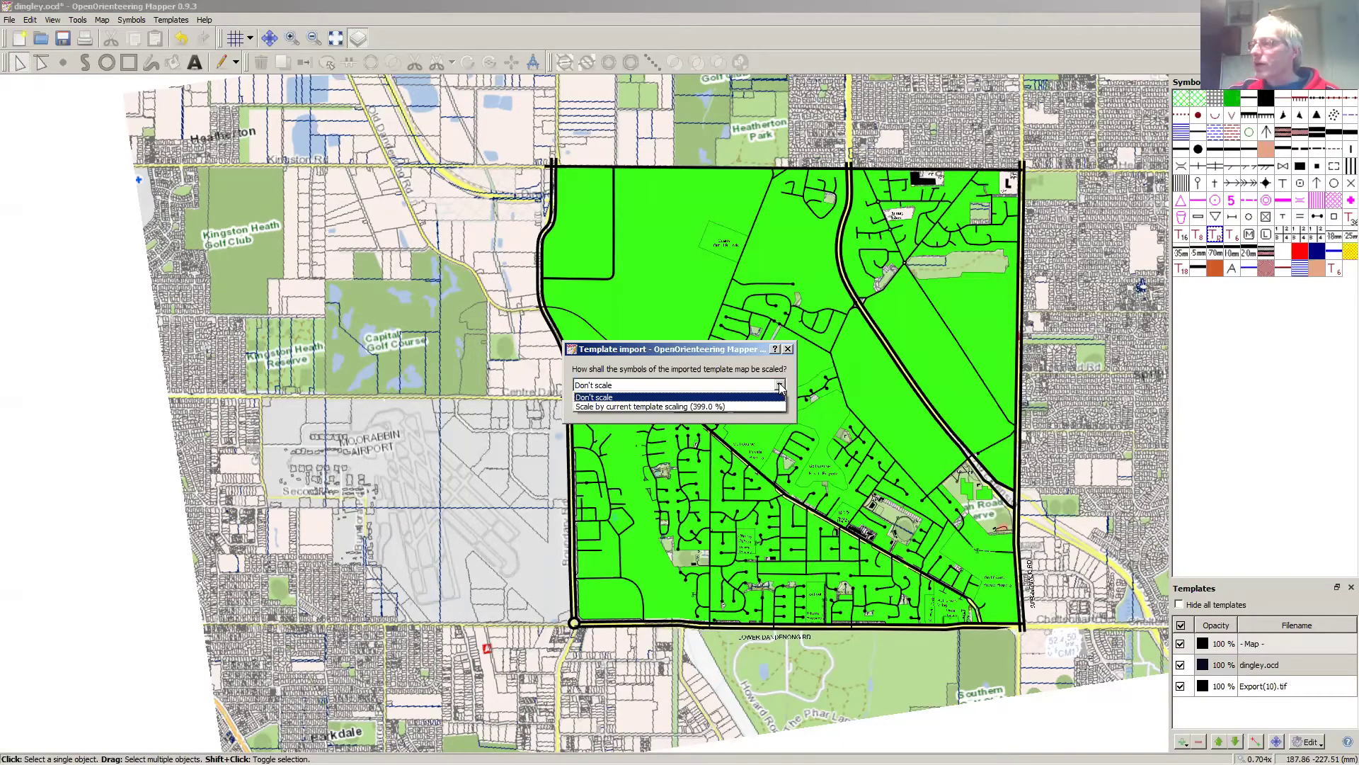
left_click(751, 405)
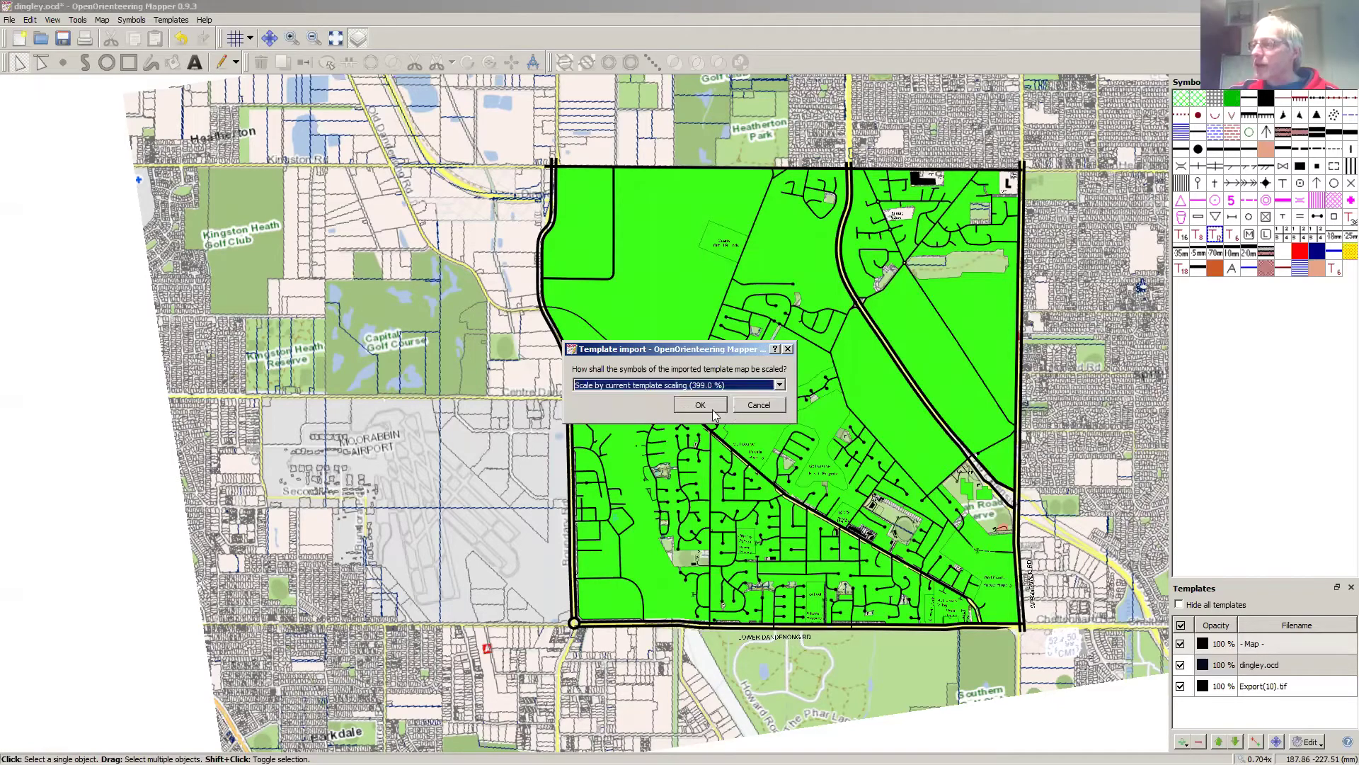
left_click(700, 405)
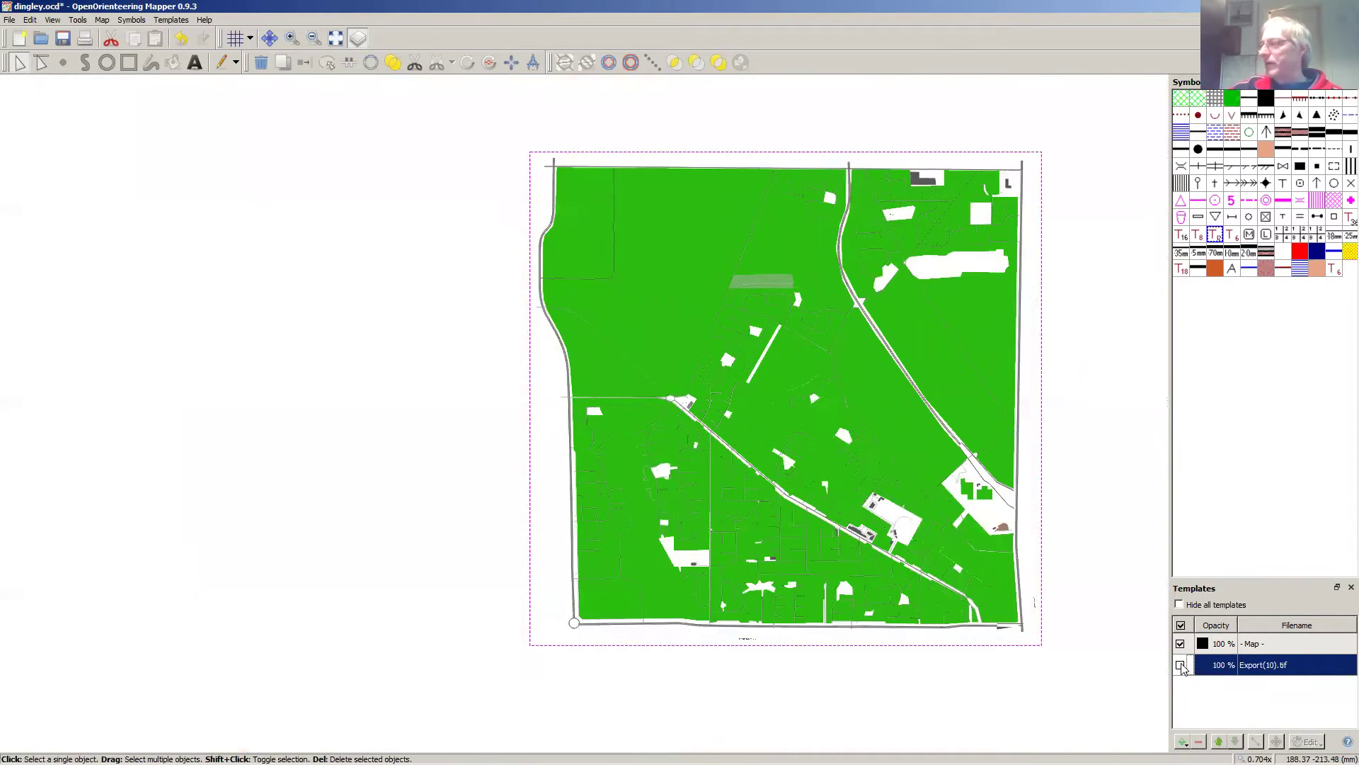
Step: Hide the Export(10).tif template, deselect the imported objects and examine how the map's symbols are drawn
left_click(1180, 665)
left_click(687, 703)
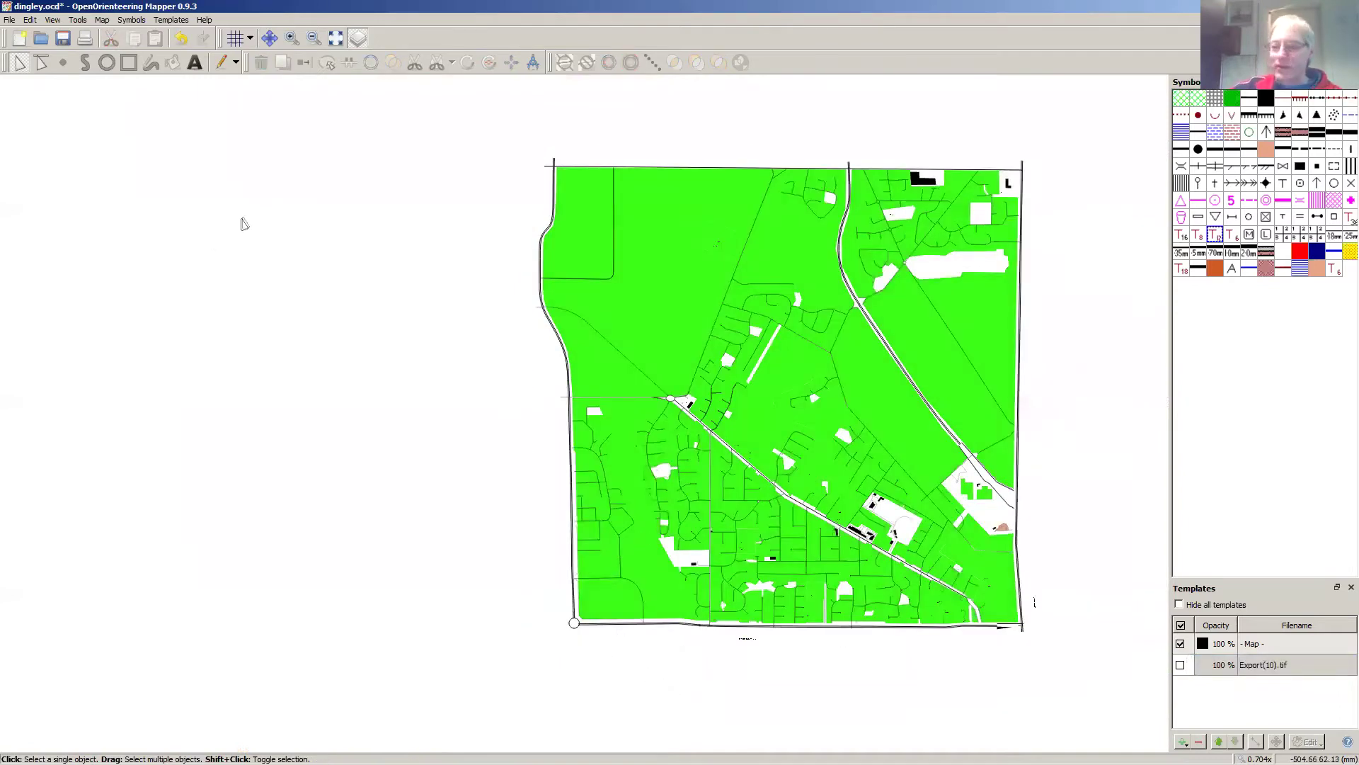
scroll(241, 217, "up", 3)
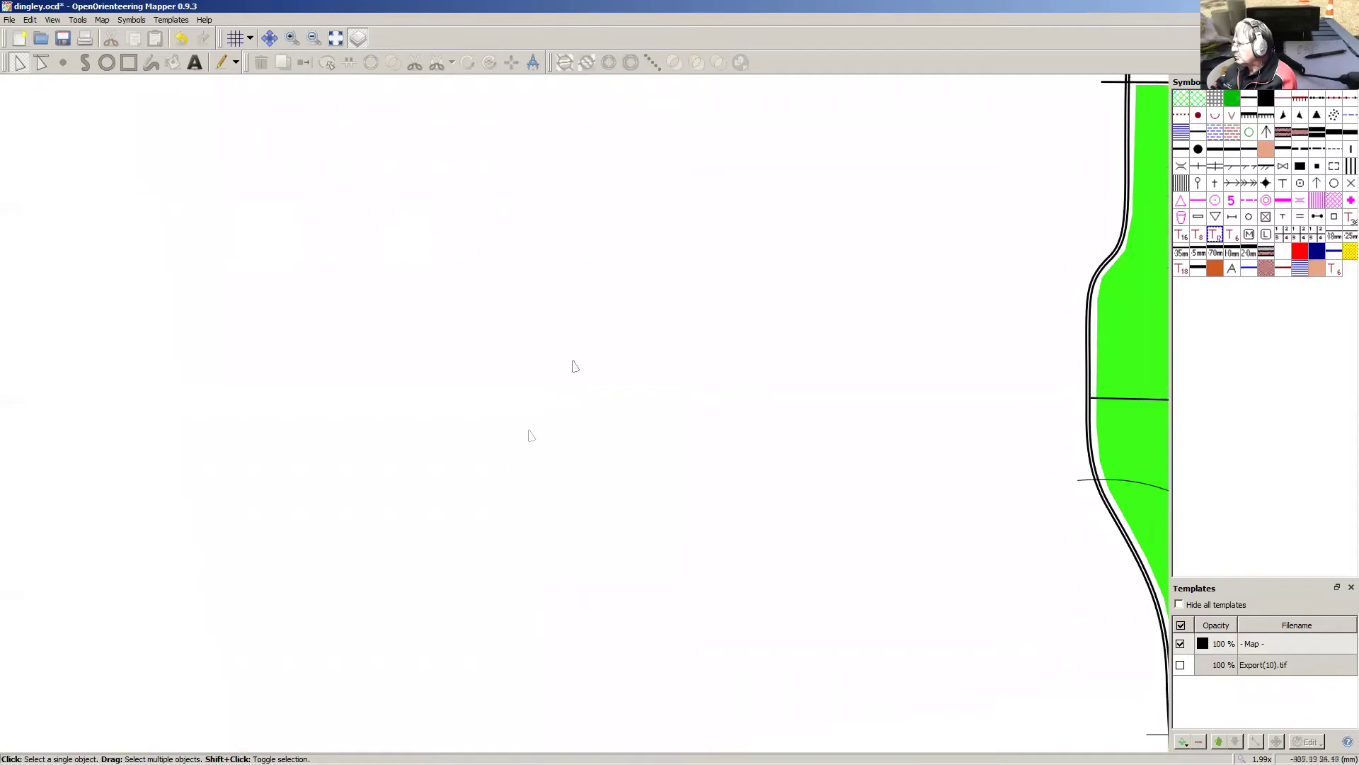
left_click(269, 38)
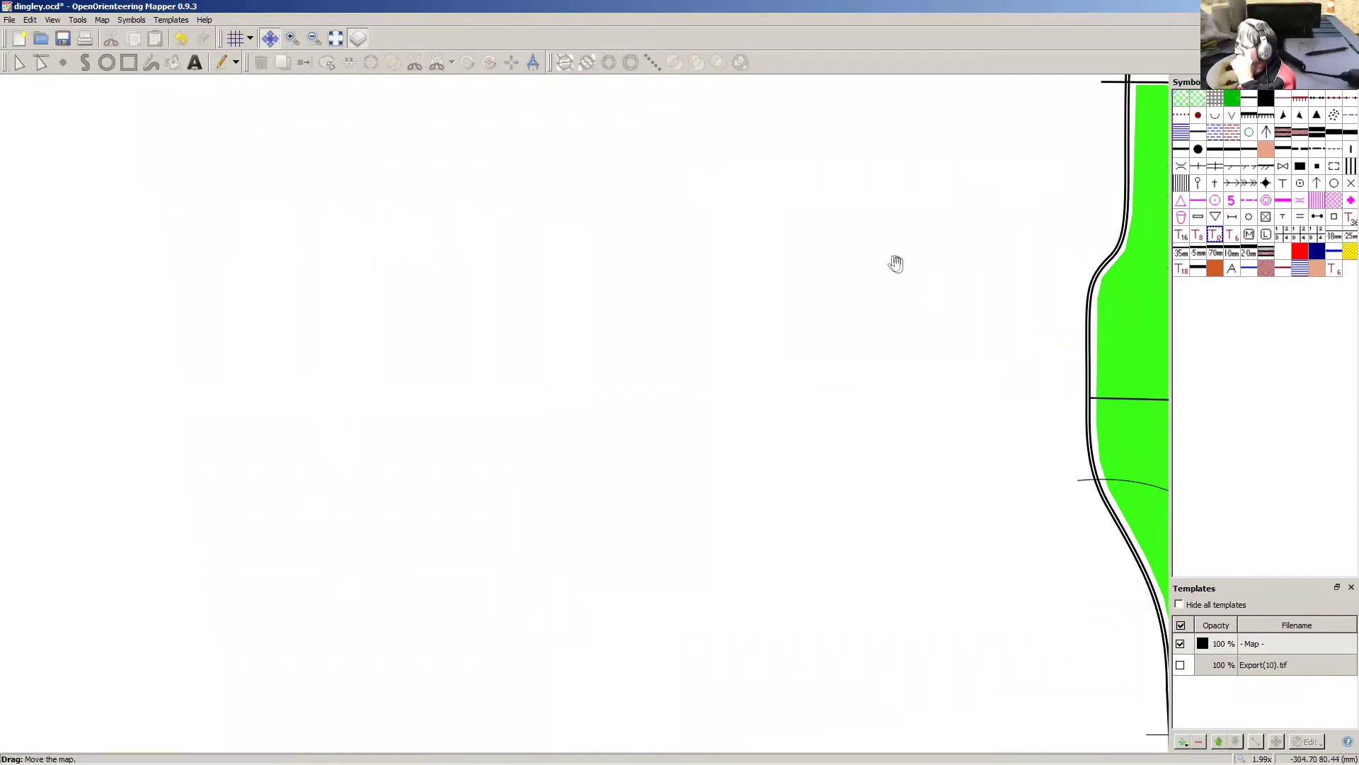
left_click_drag(1126, 361, 215, 359)
scroll(682, 410, "down", 5)
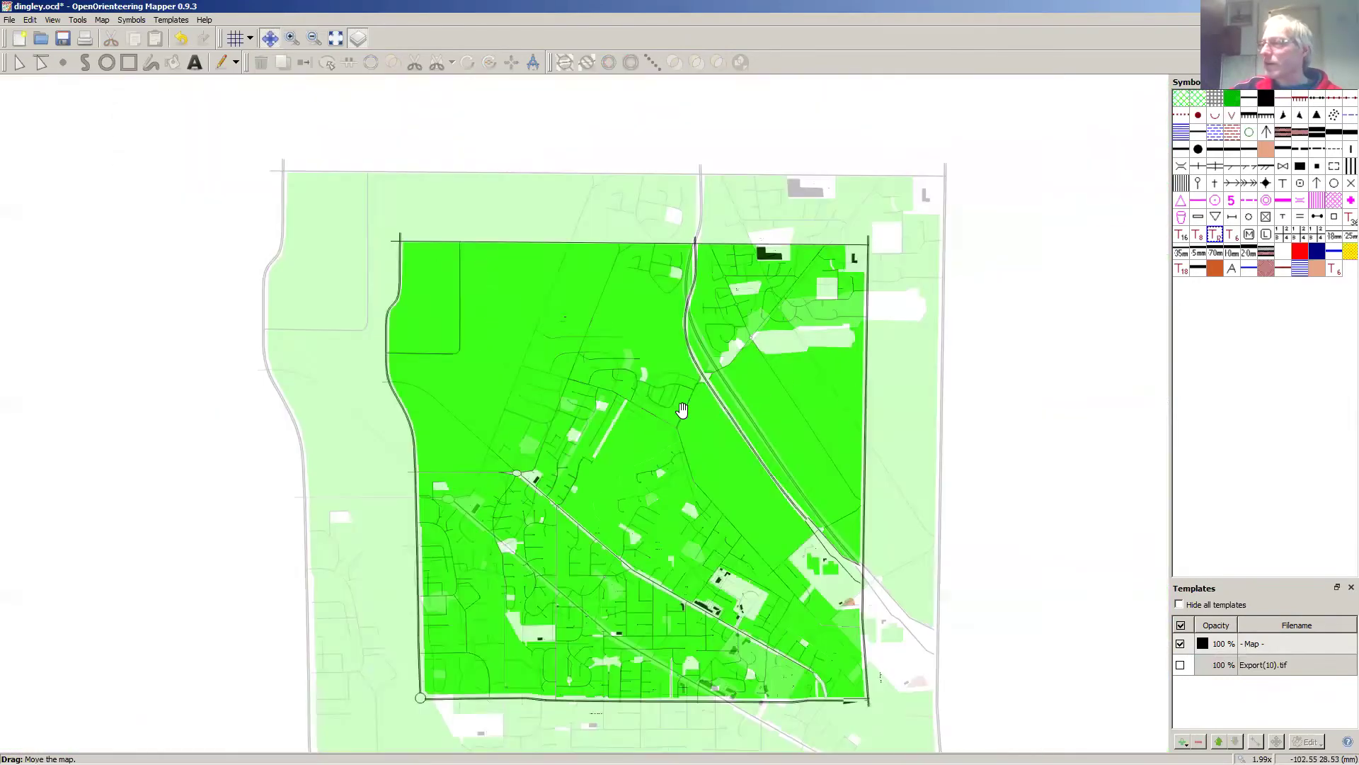
left_click_drag(737, 513, 662, 498)
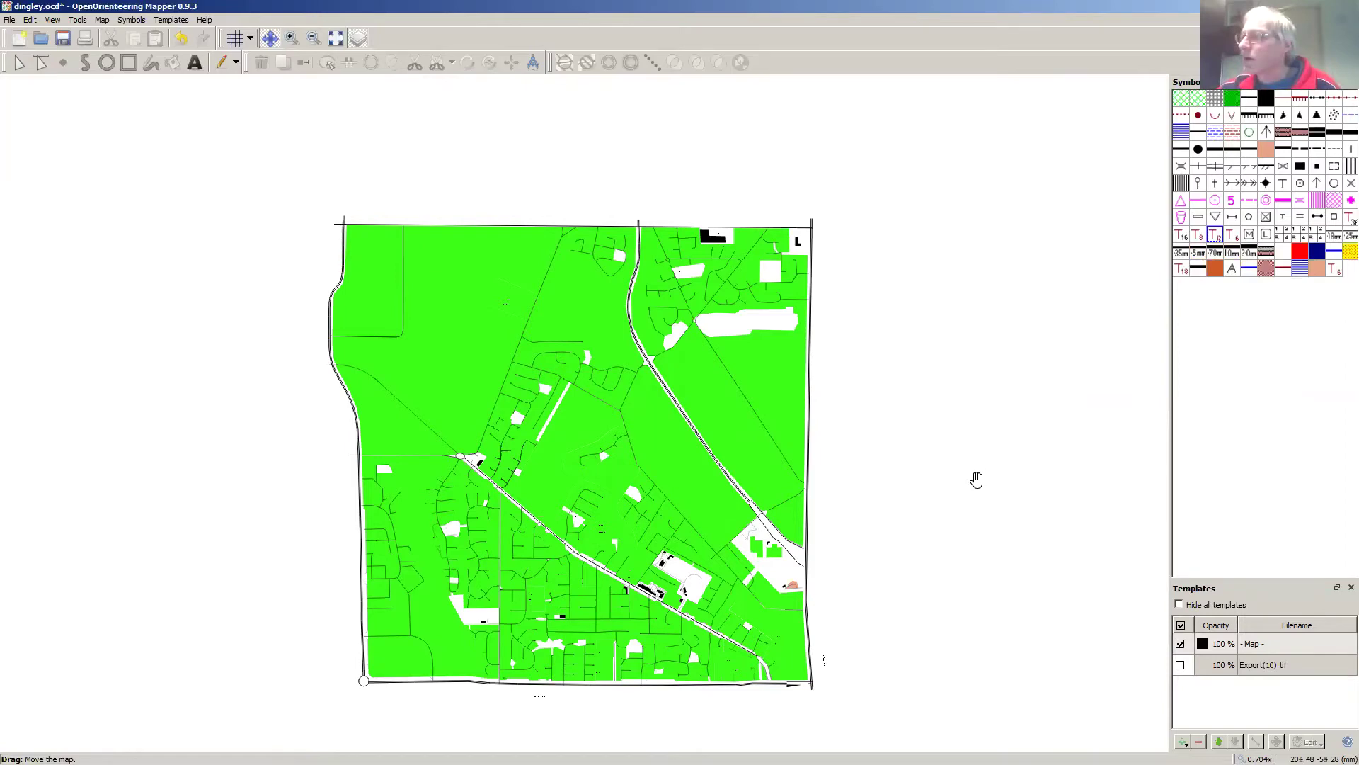
scroll(977, 480, "up", 2)
scroll(977, 480, "down", 2)
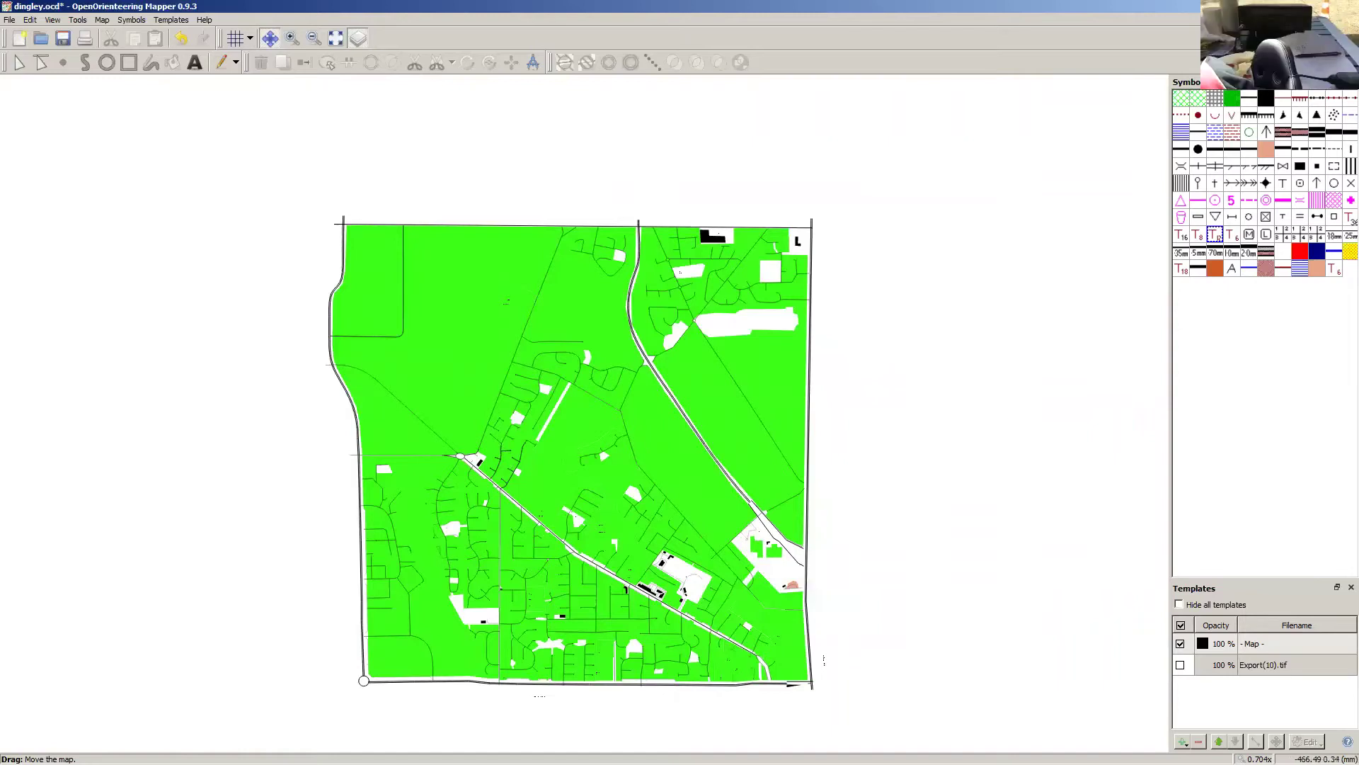
Step: Delete all the re-imported objects from the map and show the Export(10).tif template
left_click(19, 62)
left_click_drag(206, 147, 952, 728)
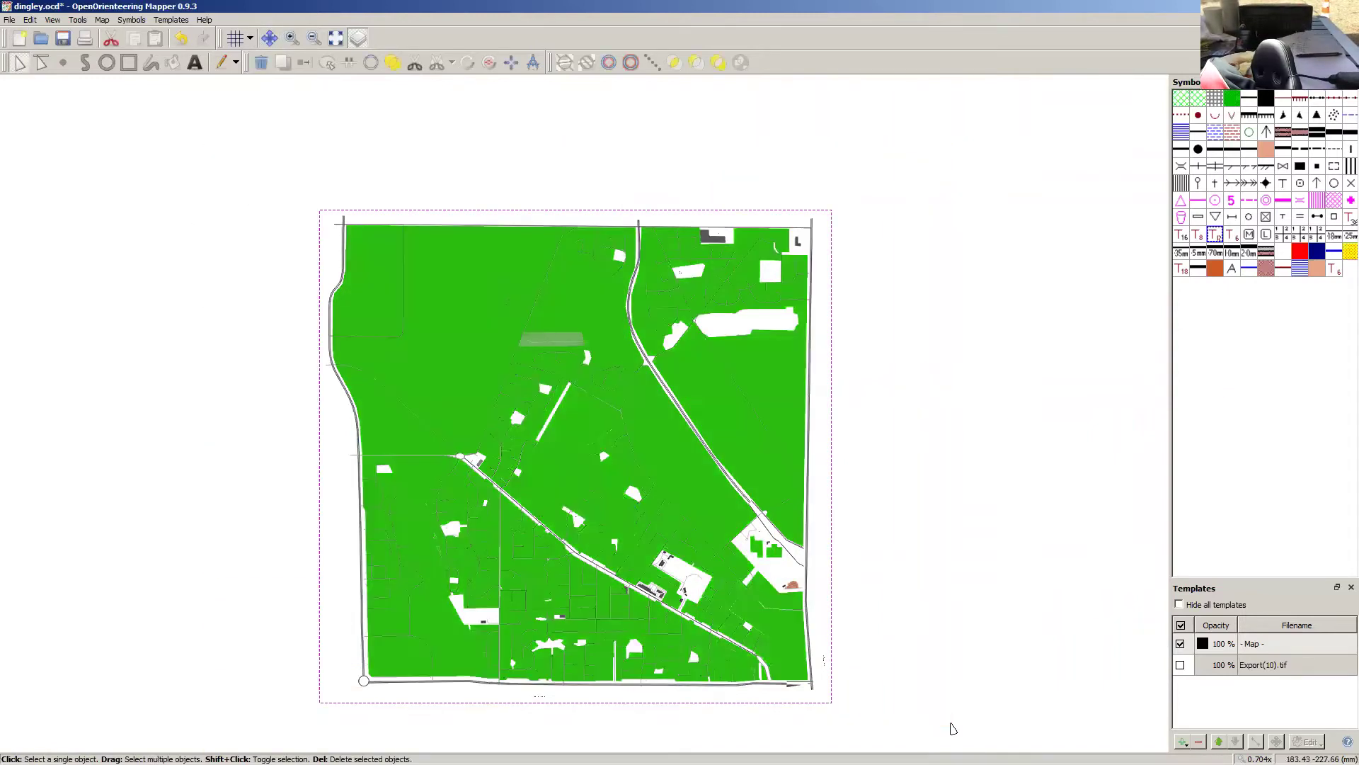
key("Delete")
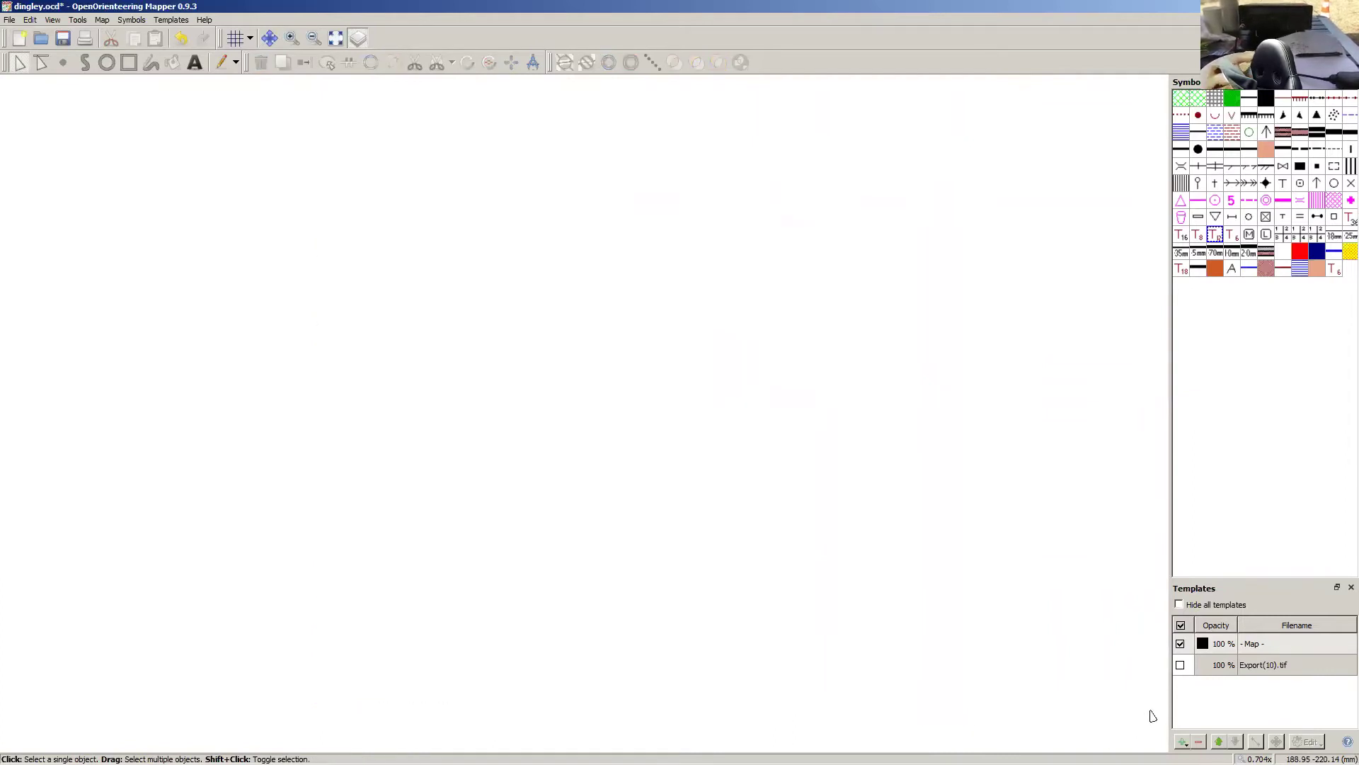
left_click(1181, 666)
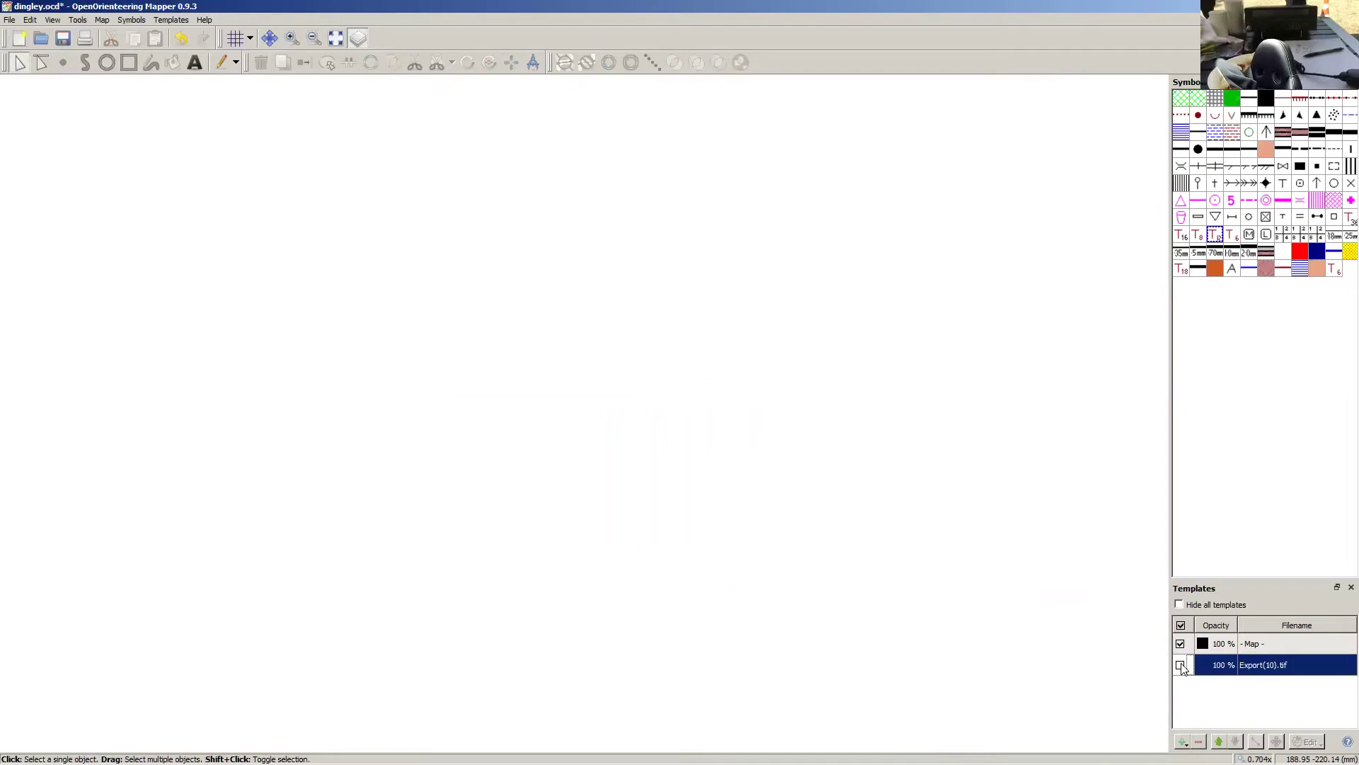
left_click(1181, 666)
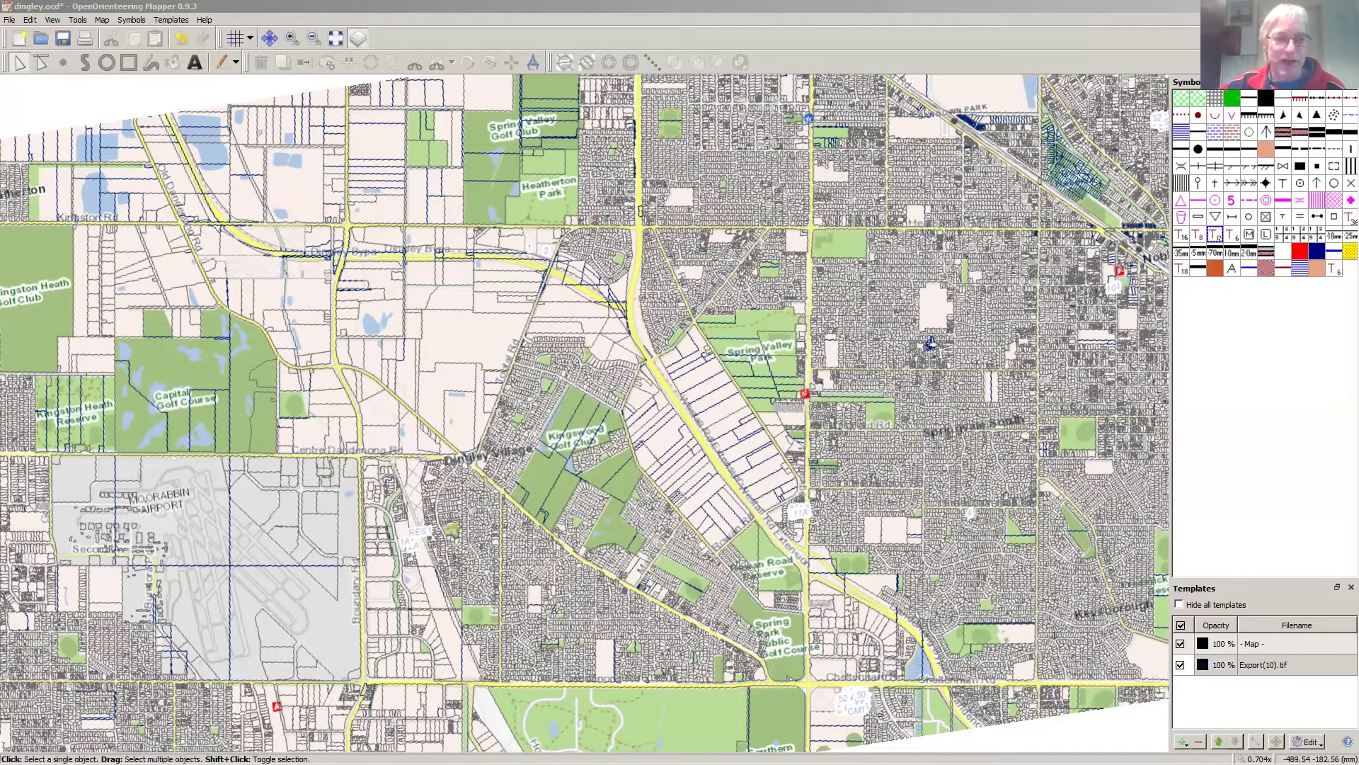
Step: Switch to Windows Explorer, open the demo folder in Downloads and select dingley.ocd
key("alt+Tab")
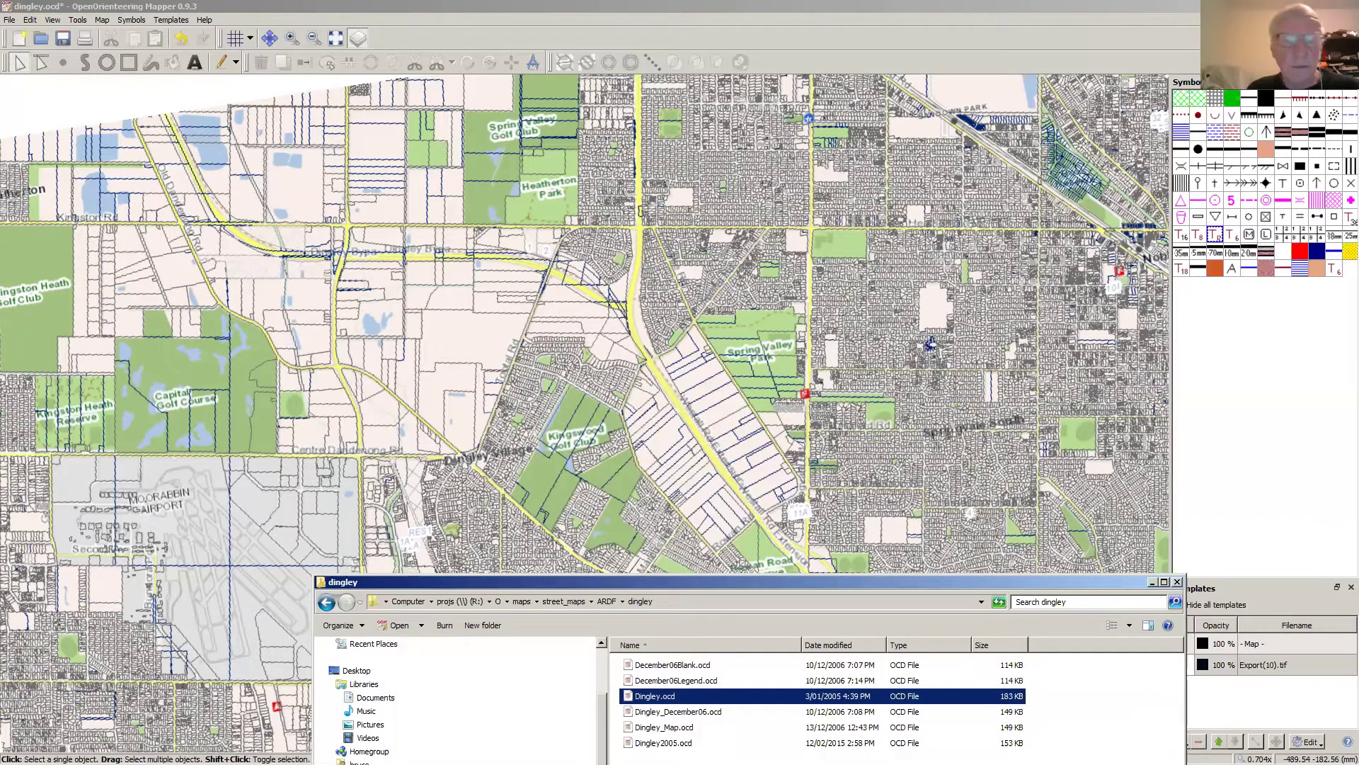
left_click_drag(532, 584, 379, 203)
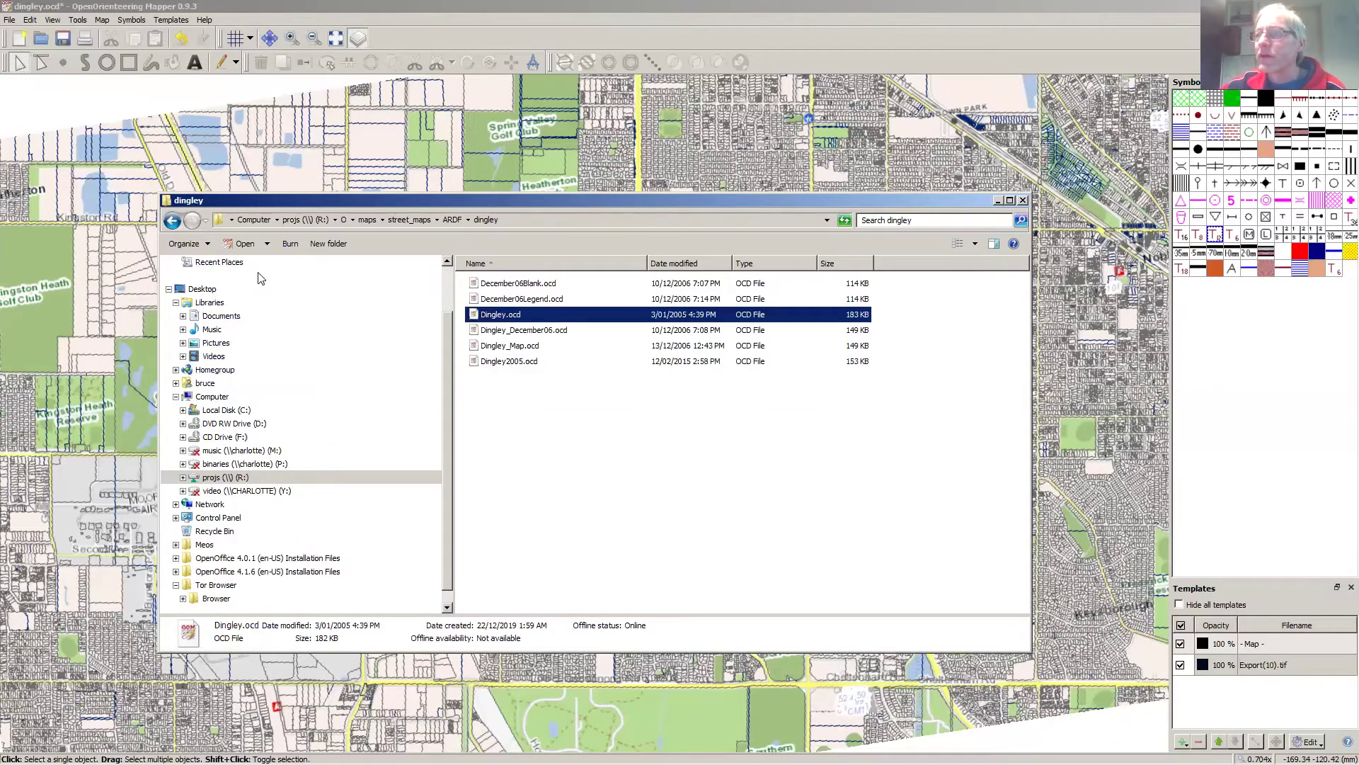
scroll(449, 328, "up", 2)
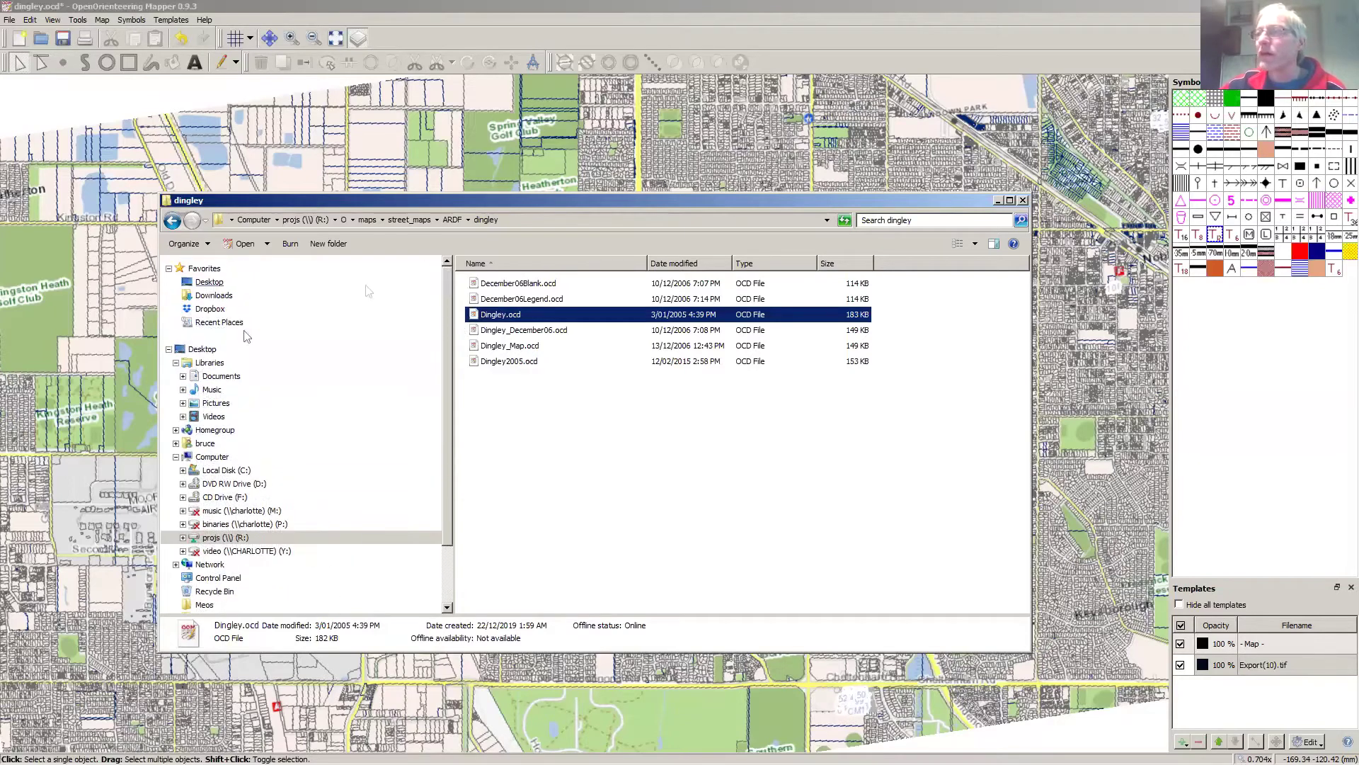
left_click(214, 295)
double_click(497, 284)
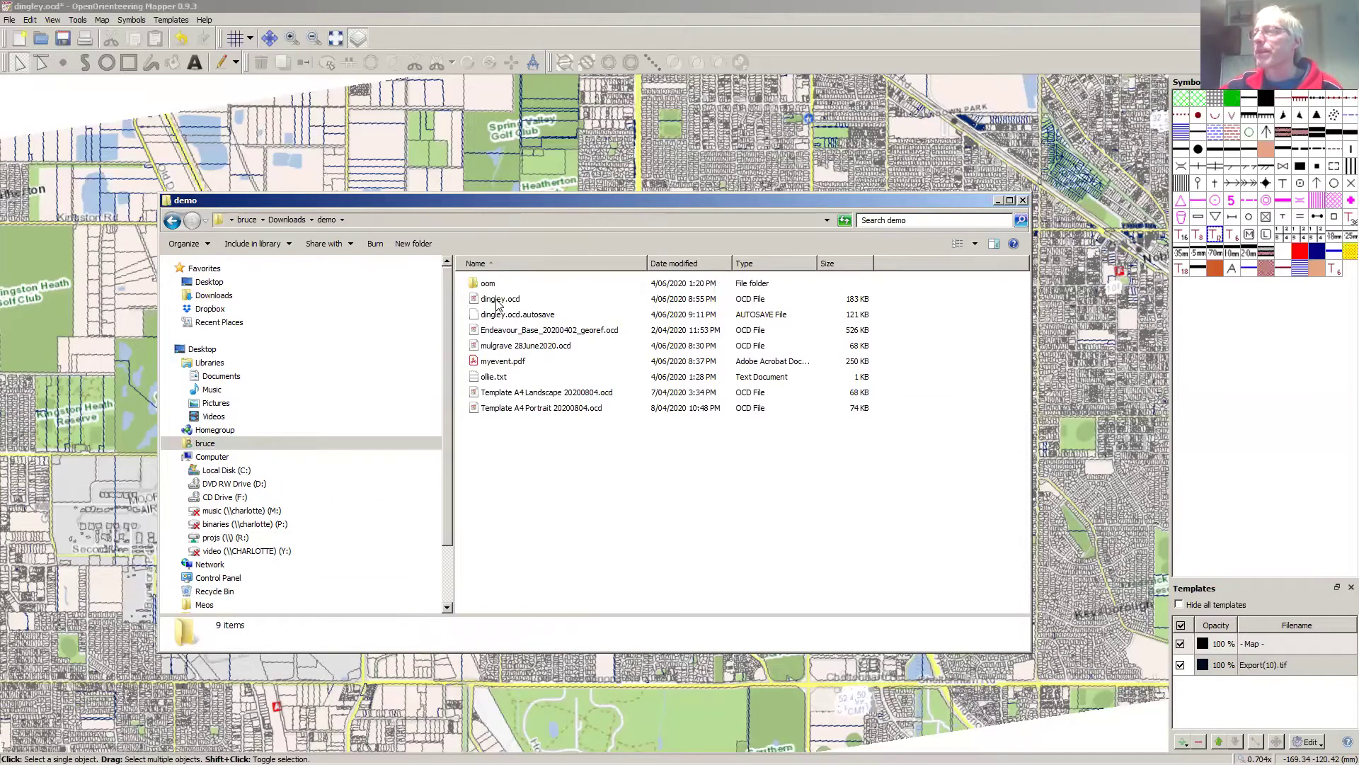
left_click(498, 299)
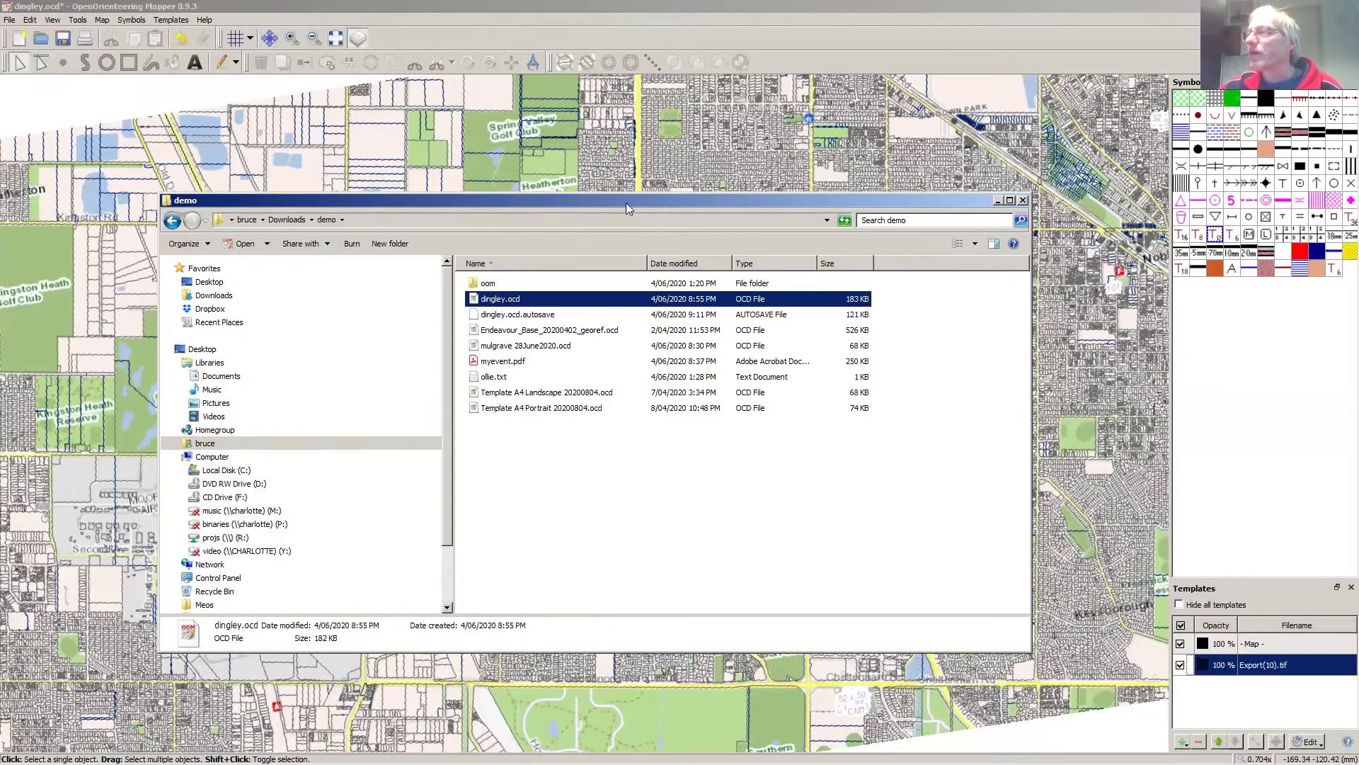
left_click_drag(628, 202, 675, 188)
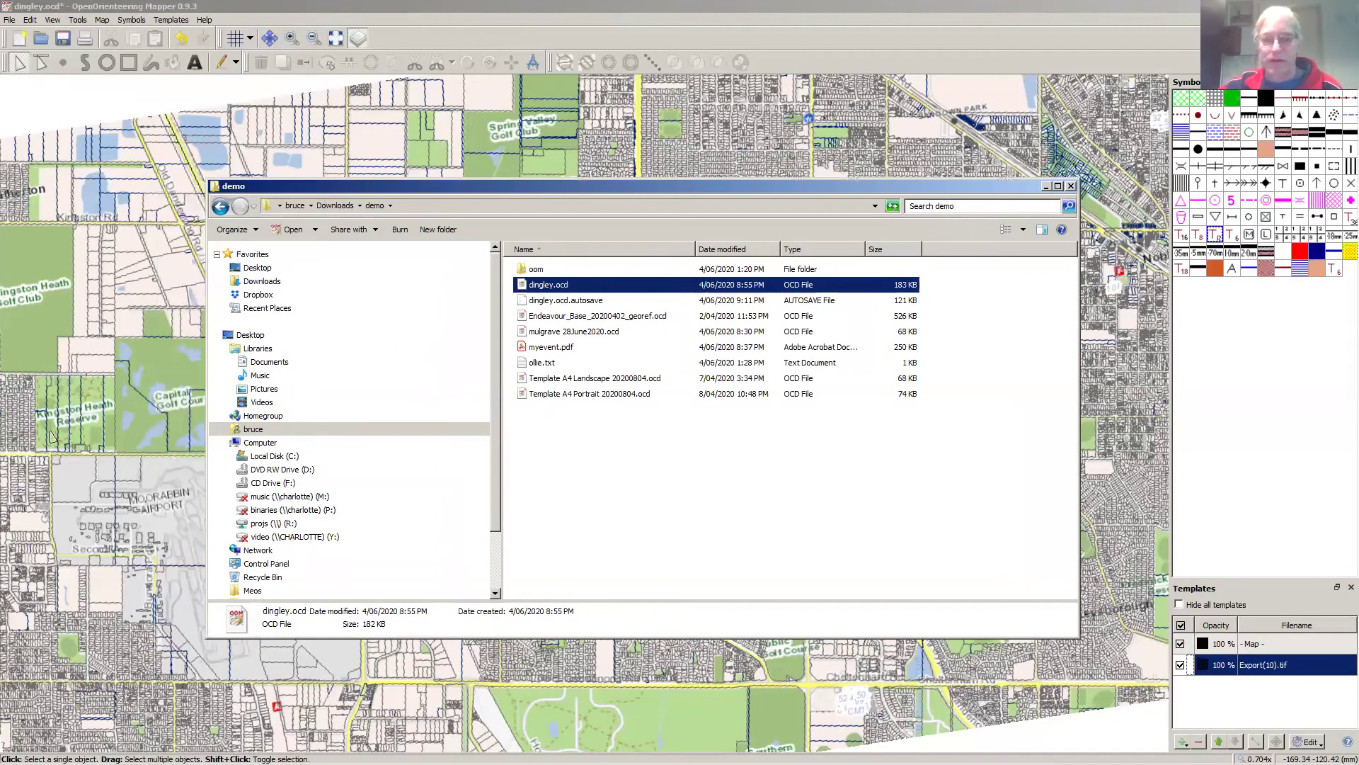
key("alt+Tab")
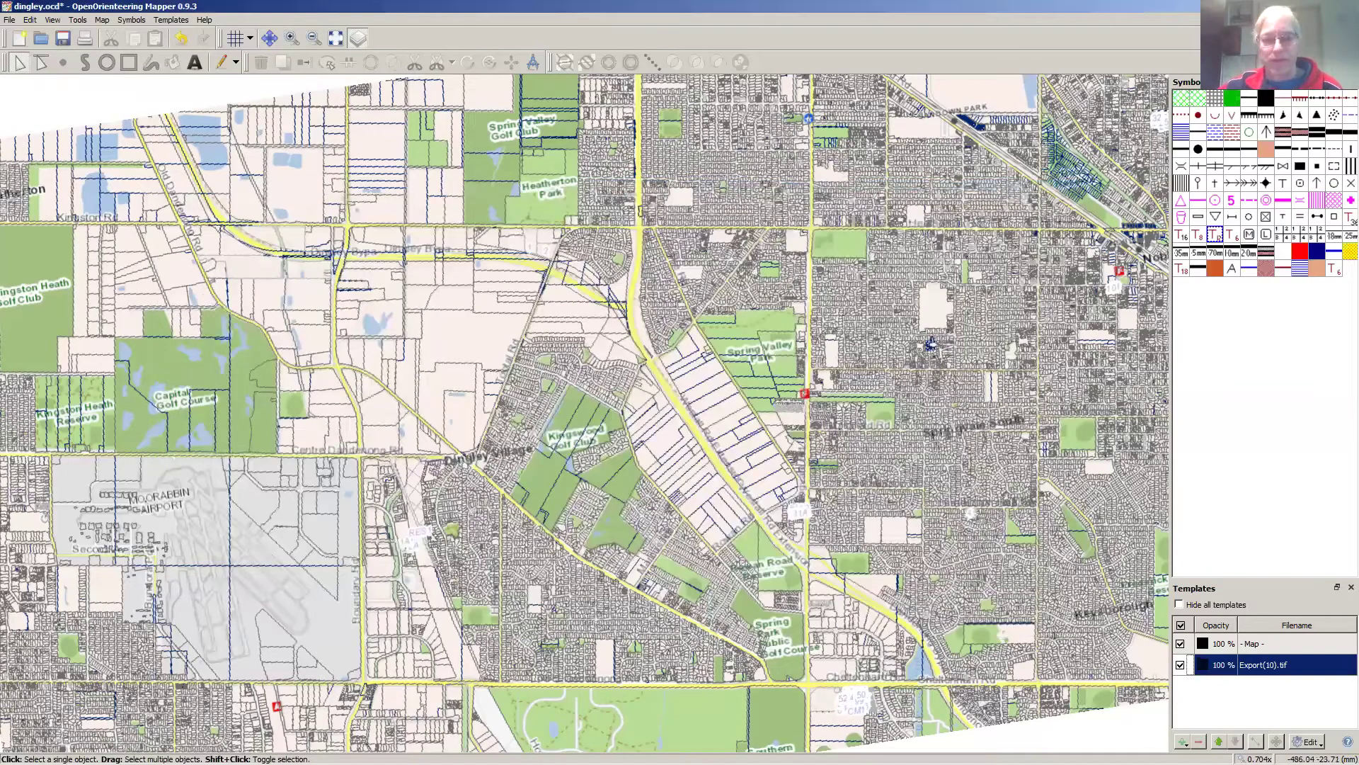
key("alt+Tab")
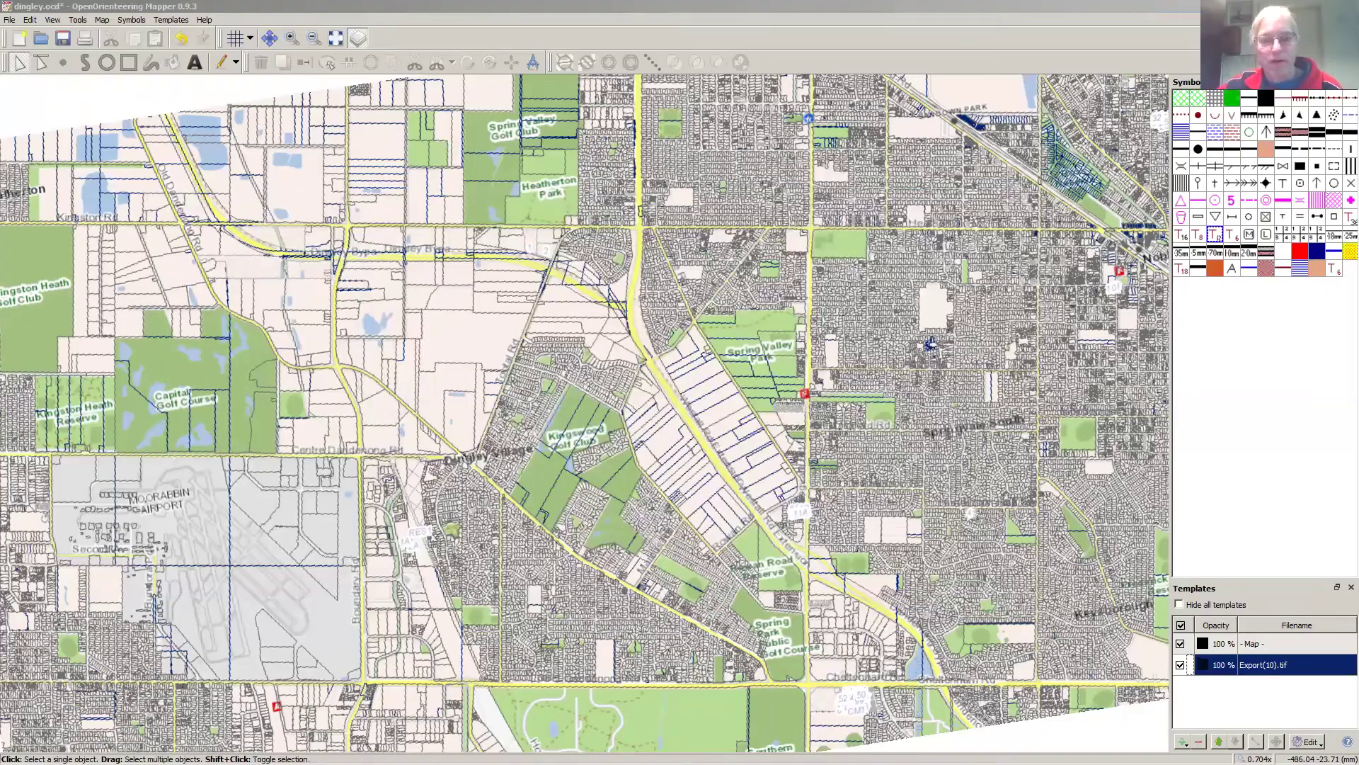
key("alt+Tab")
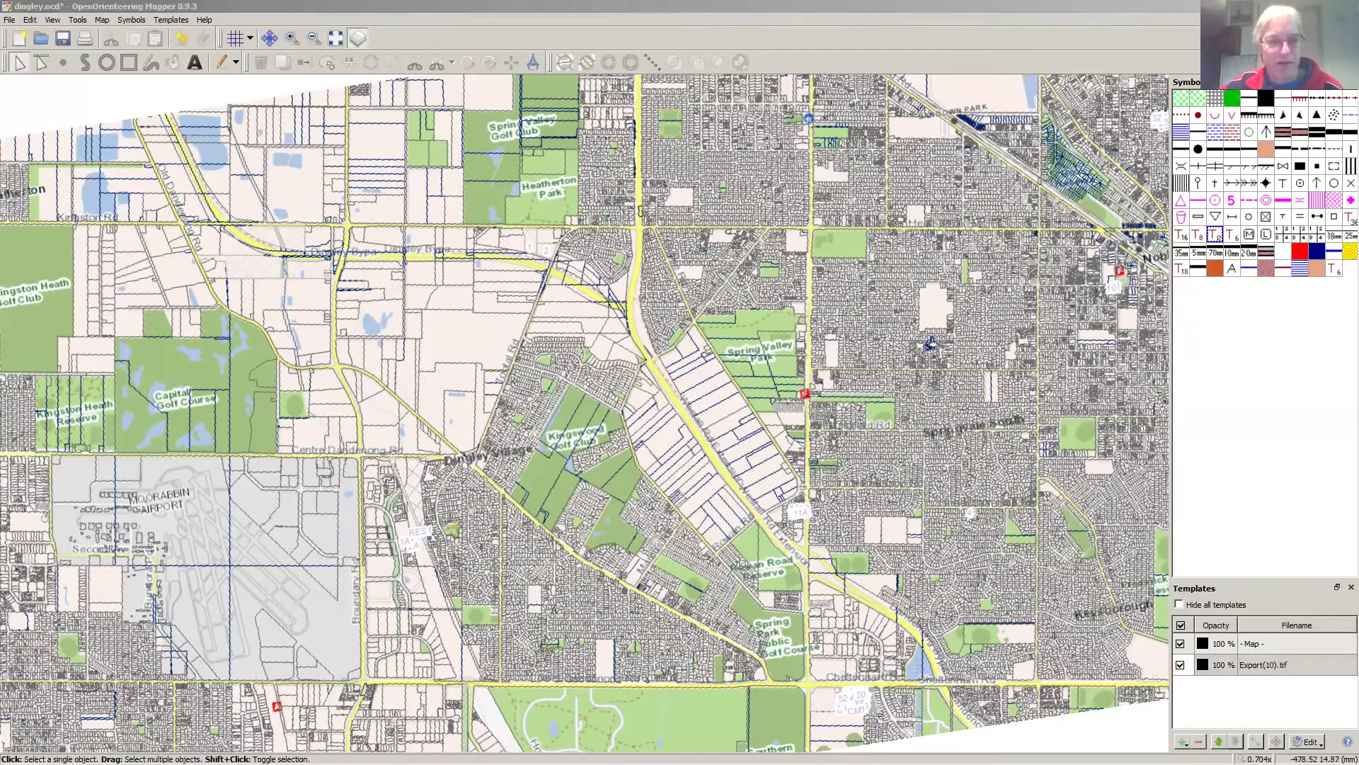
Step: Switch to Windows Explorer, duplicate dingley.ocd.autosave in the demo folder and rename the copy dingley_.ocd, accepting the extension change
key("alt+Tab")
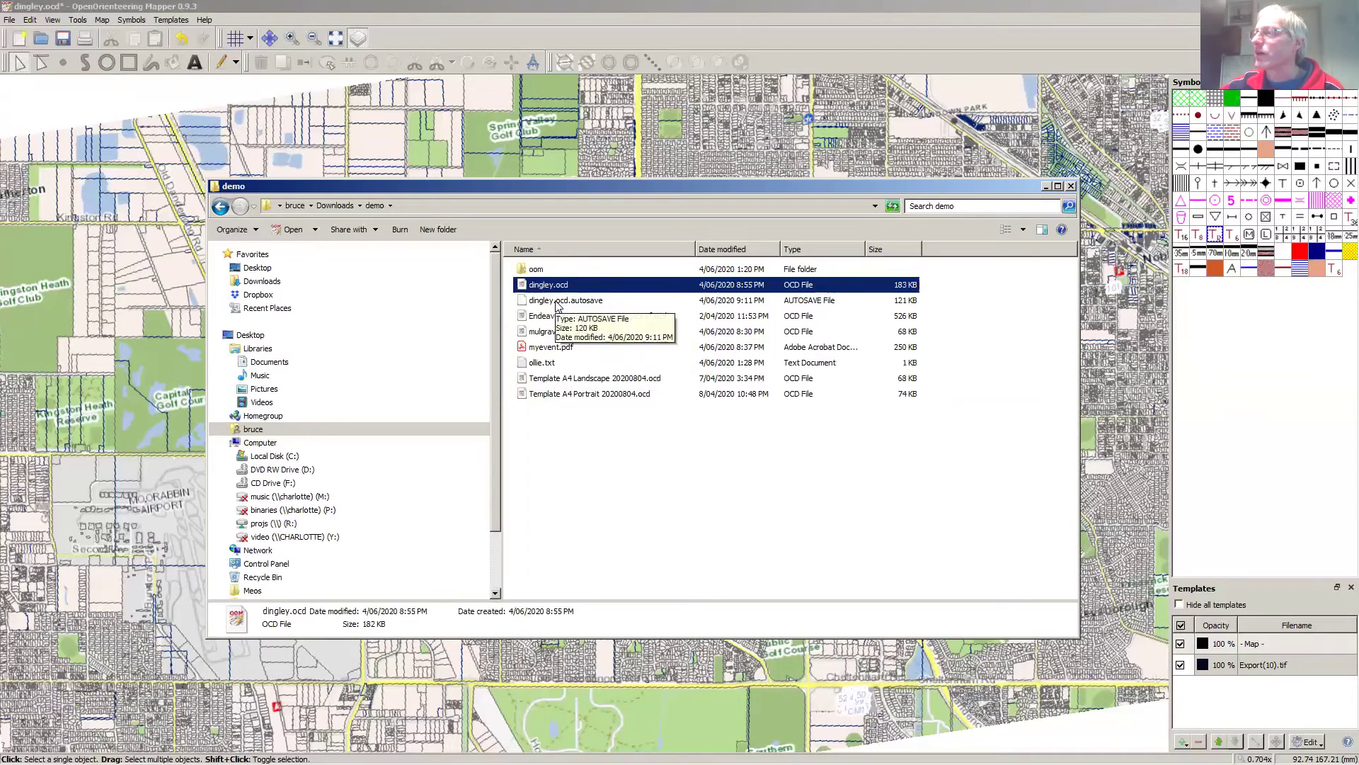
key("ctrl+v")
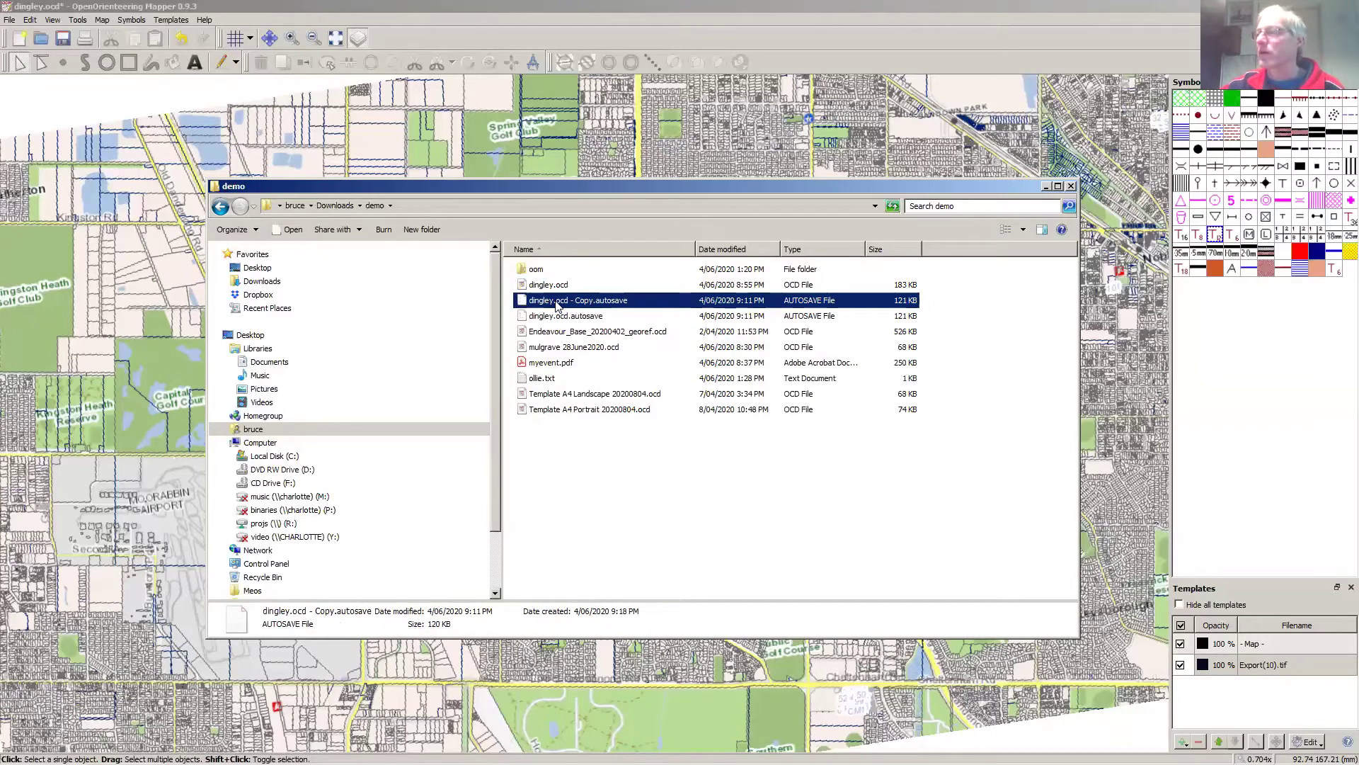
left_click(595, 300)
key("End")
key("BackSpace")
key("BackSpace")
key("BackSpace")
key("BackSpace")
key("BackSpace")
key("BackSpace")
key("BackSpace")
key("BackSpace")
key("BackSpace")
key("BackSpace")
key("BackSpace")
key("BackSpace")
key("BackSpace")
key("BackSpace")
key("BackSpace")
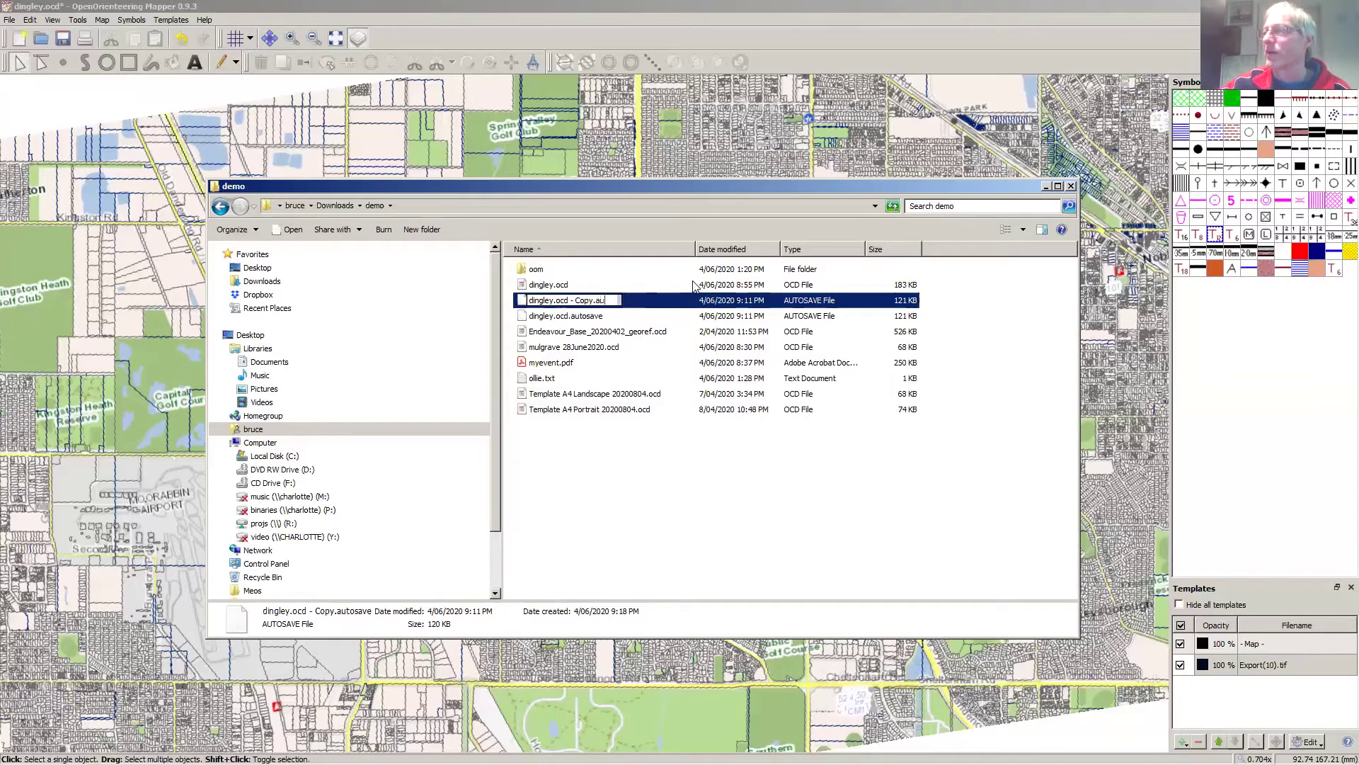
key("BackSpace")
key("Left")
key("Left")
key("Left")
key("Left")
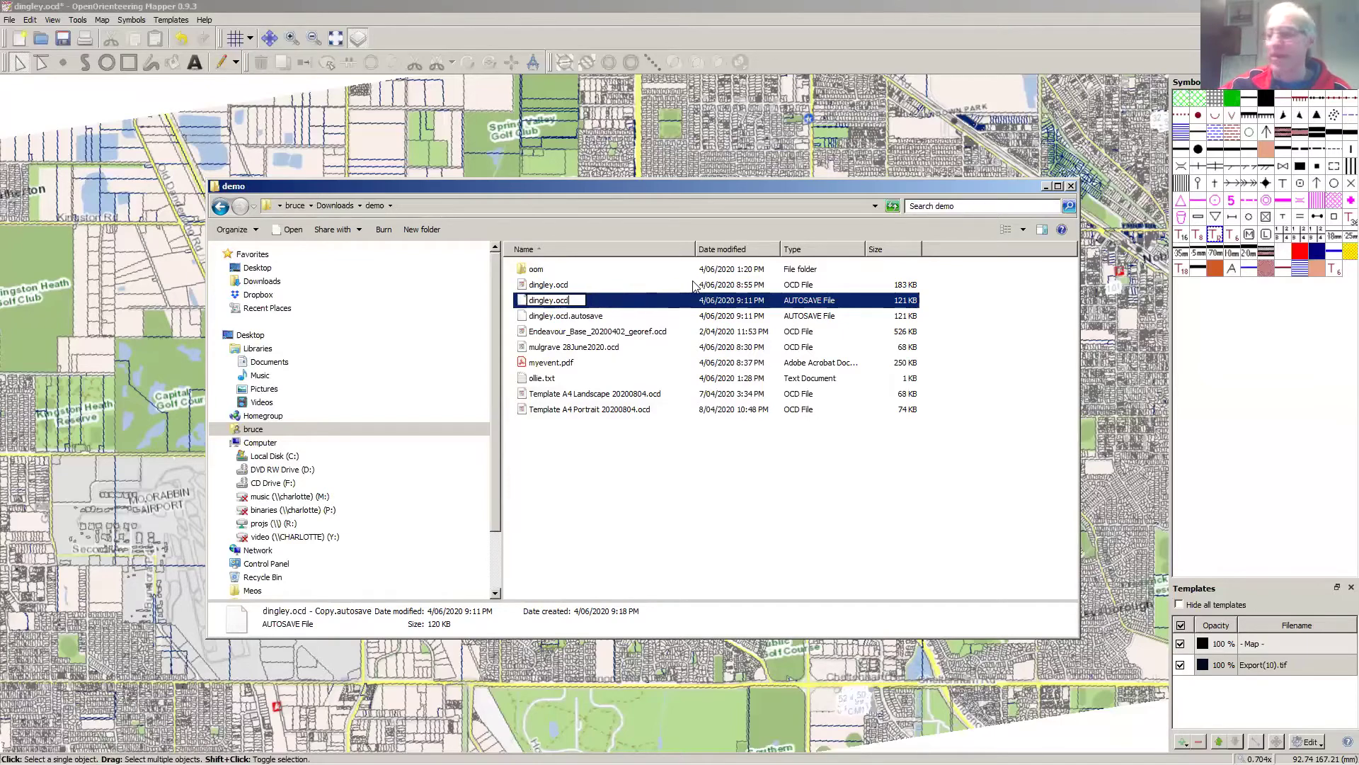
type("_")
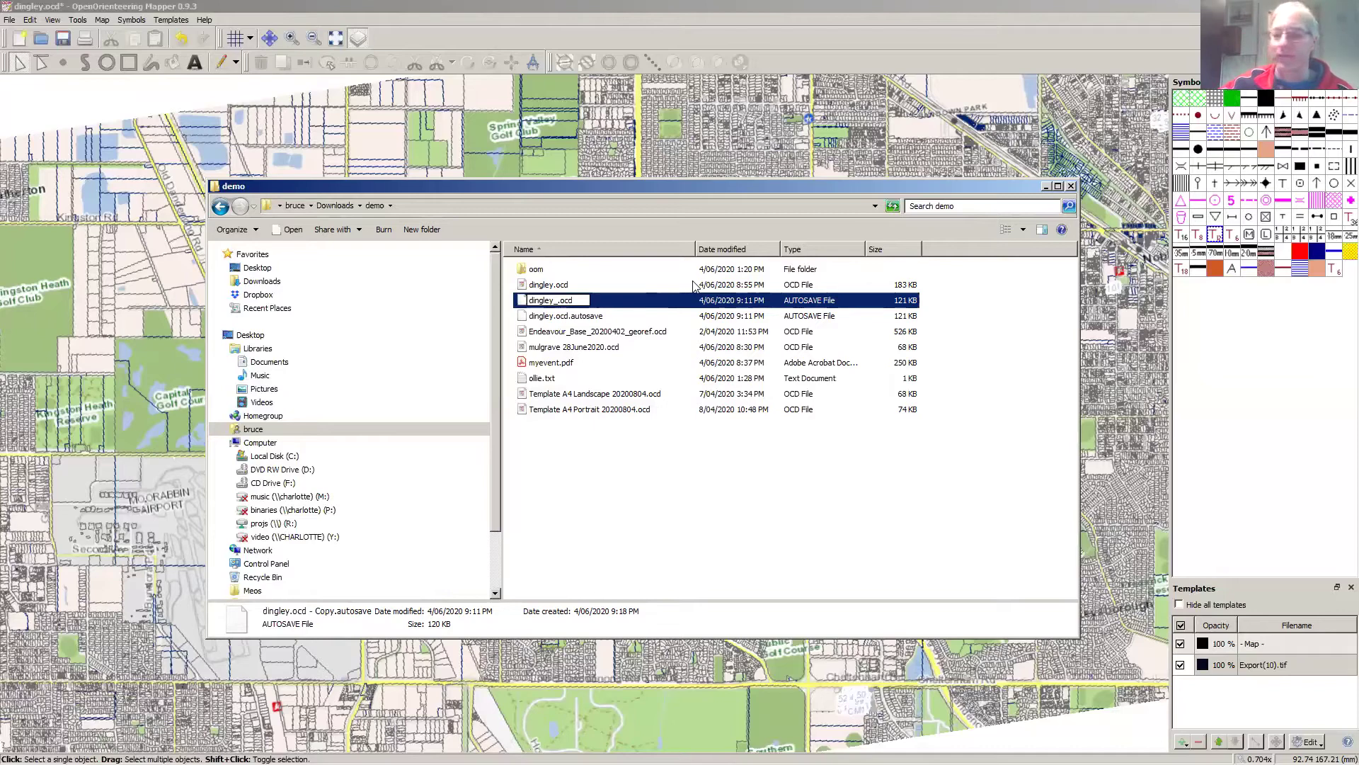
key("Return")
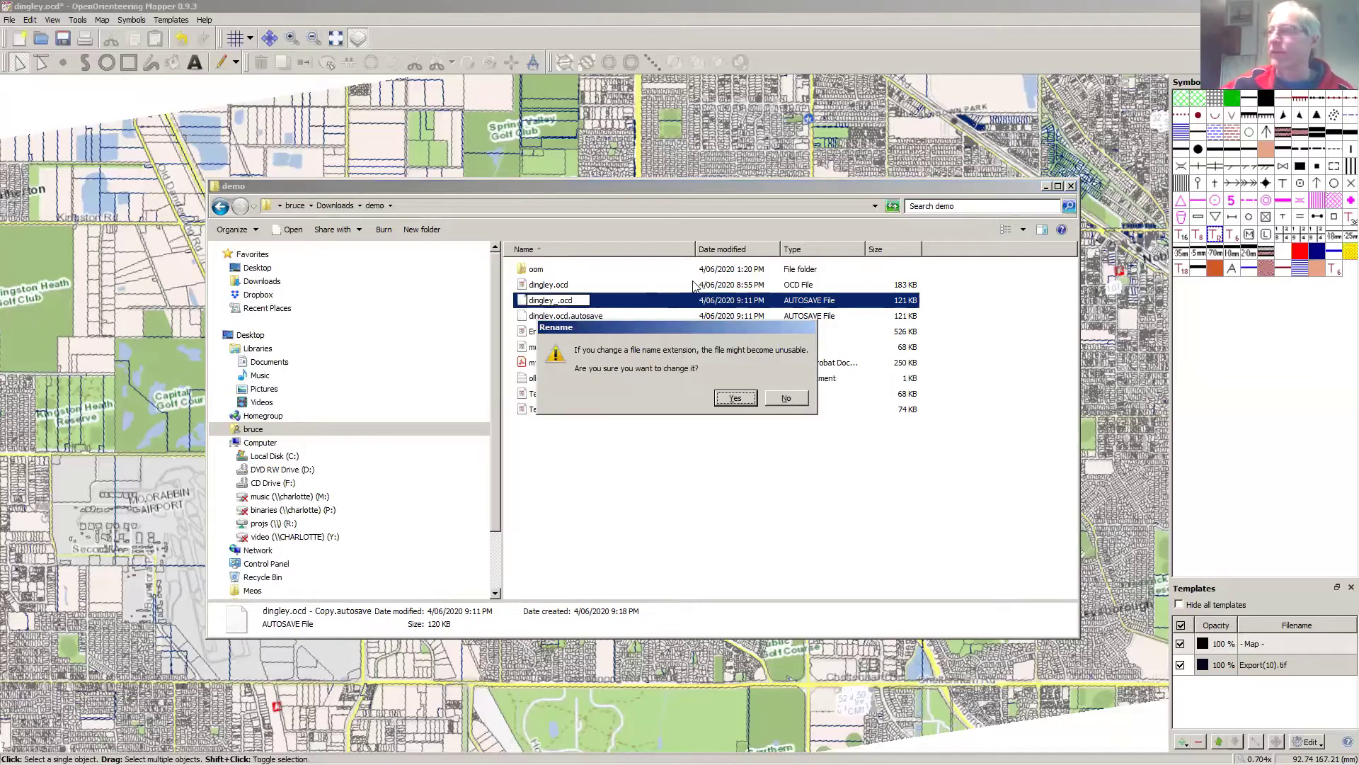
left_click(716, 394)
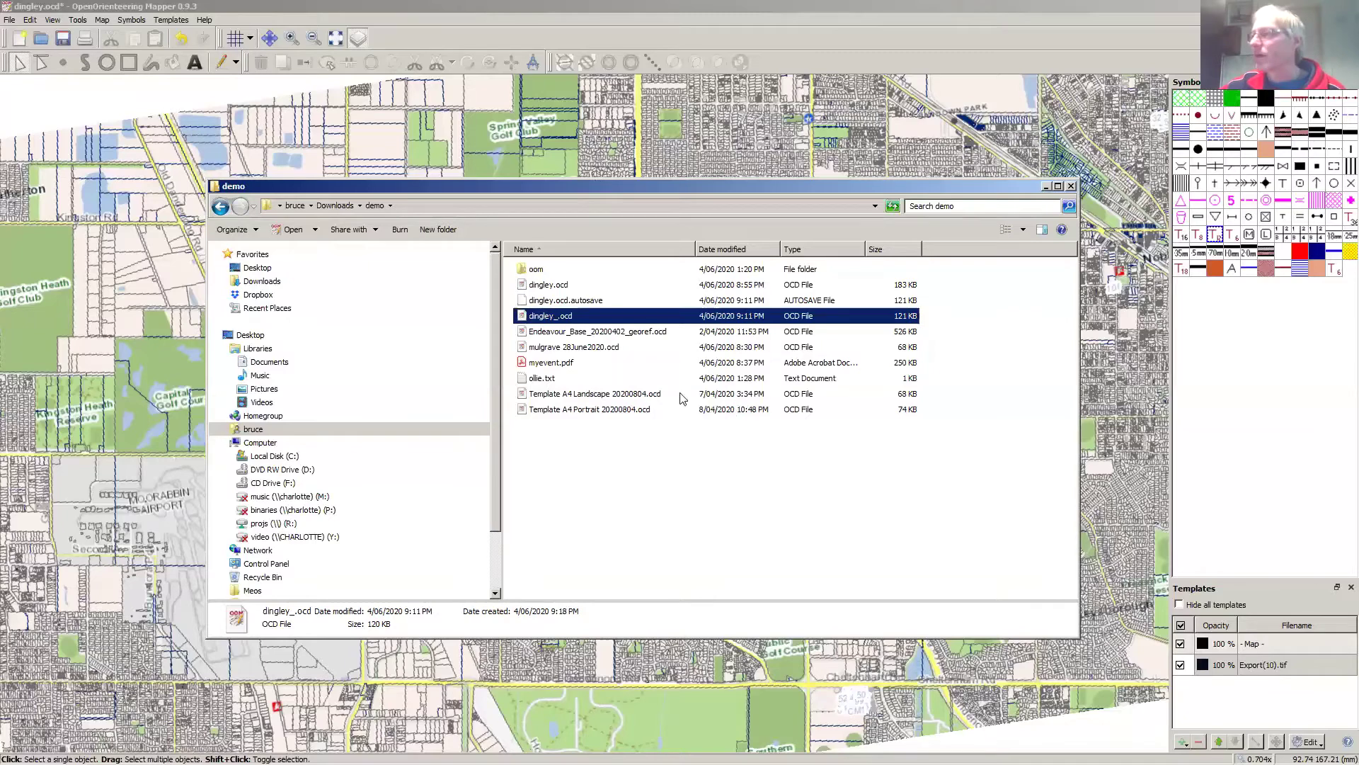
Step: Try to open the renamed autosave copy dingley_.ocd in OpenOrienteering Mapper
key("Return")
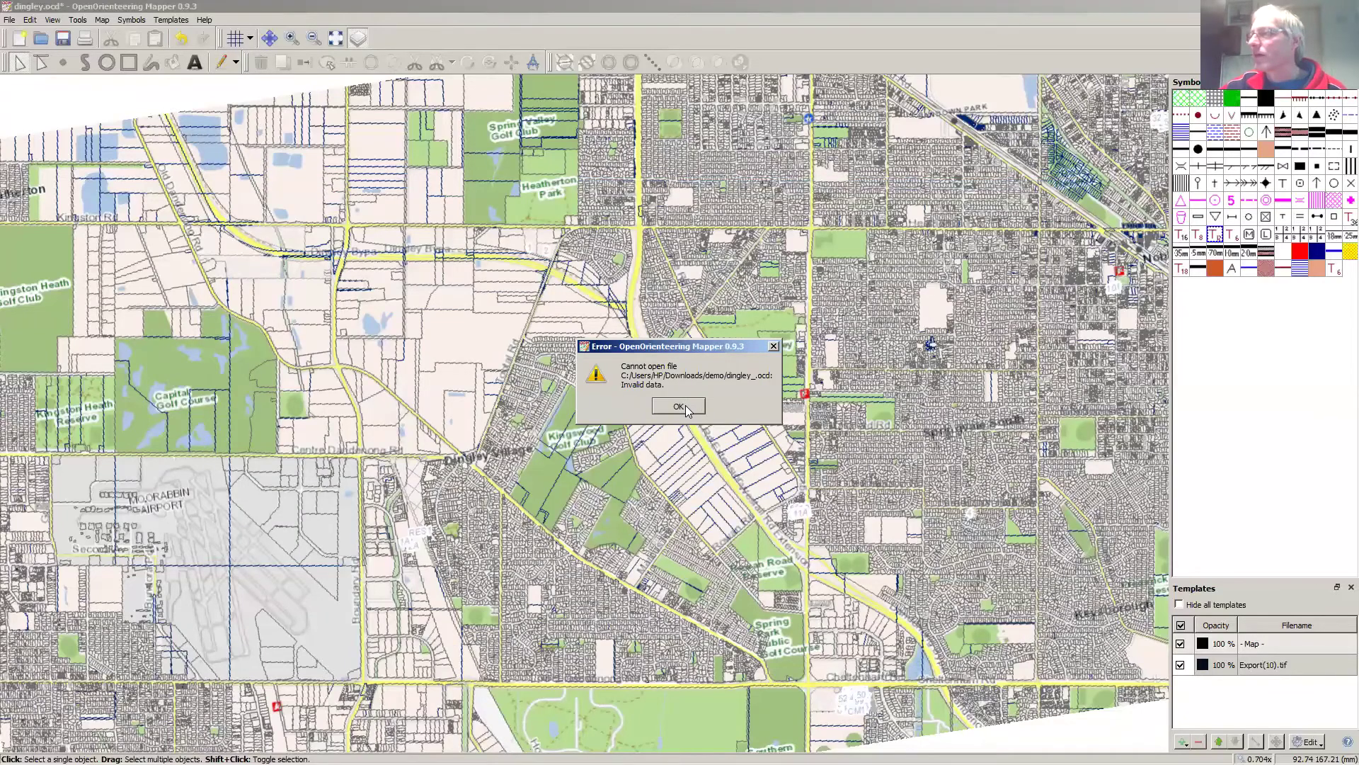
left_click(685, 409)
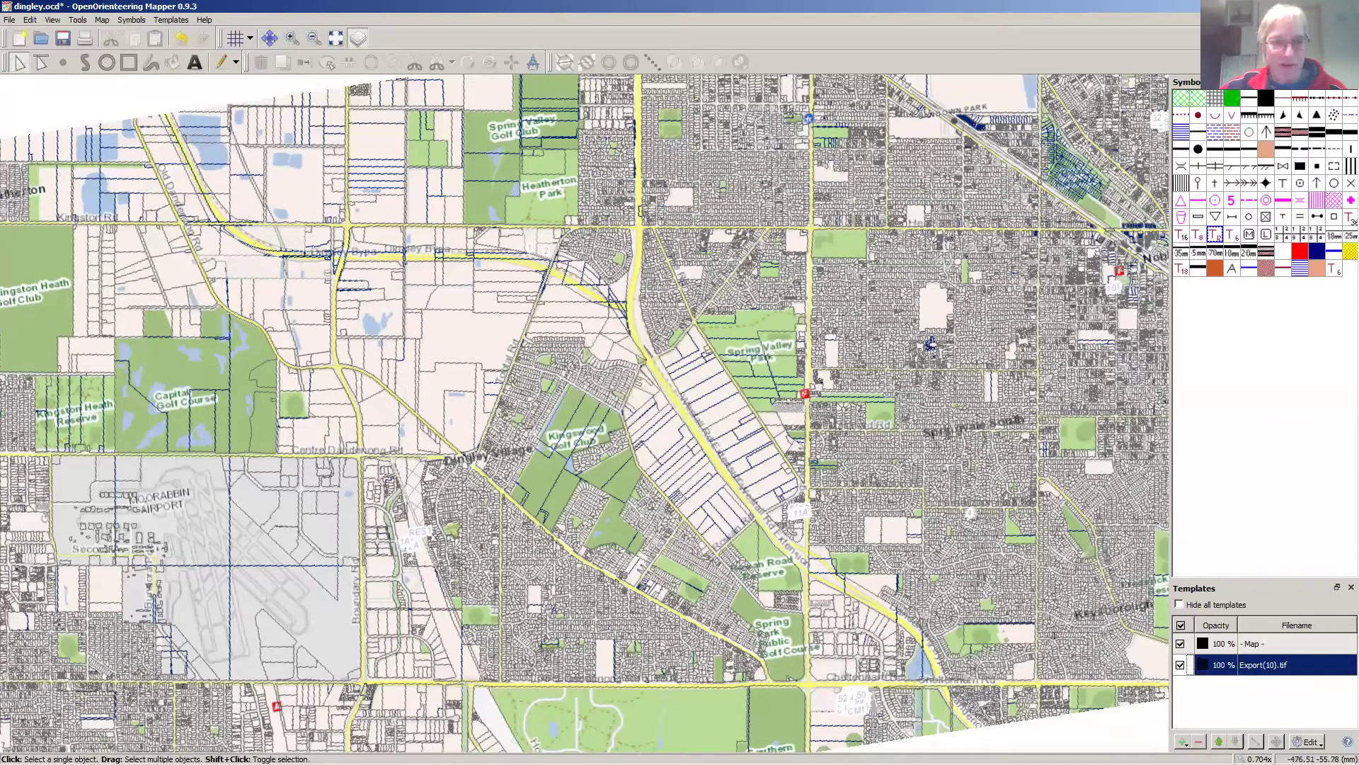
key("alt+Tab")
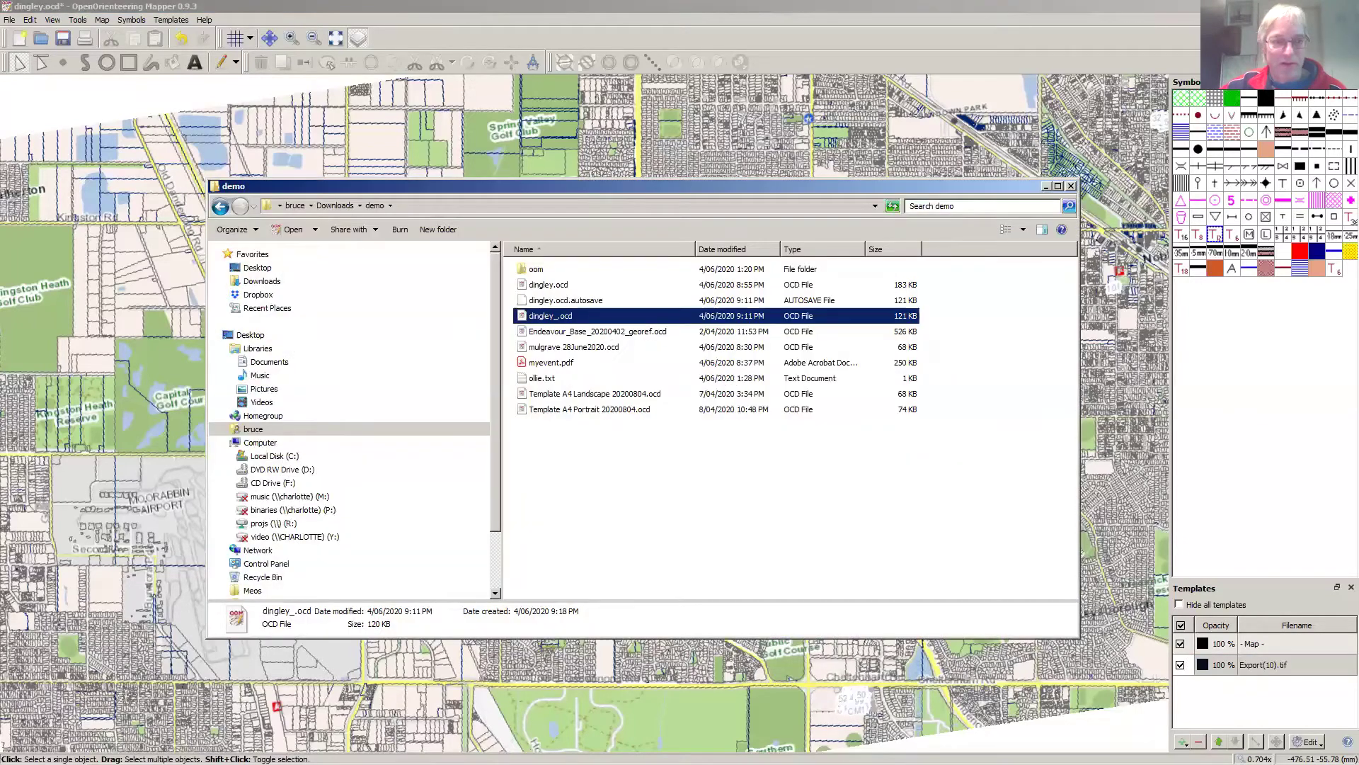
key("F2")
left_click(551, 317)
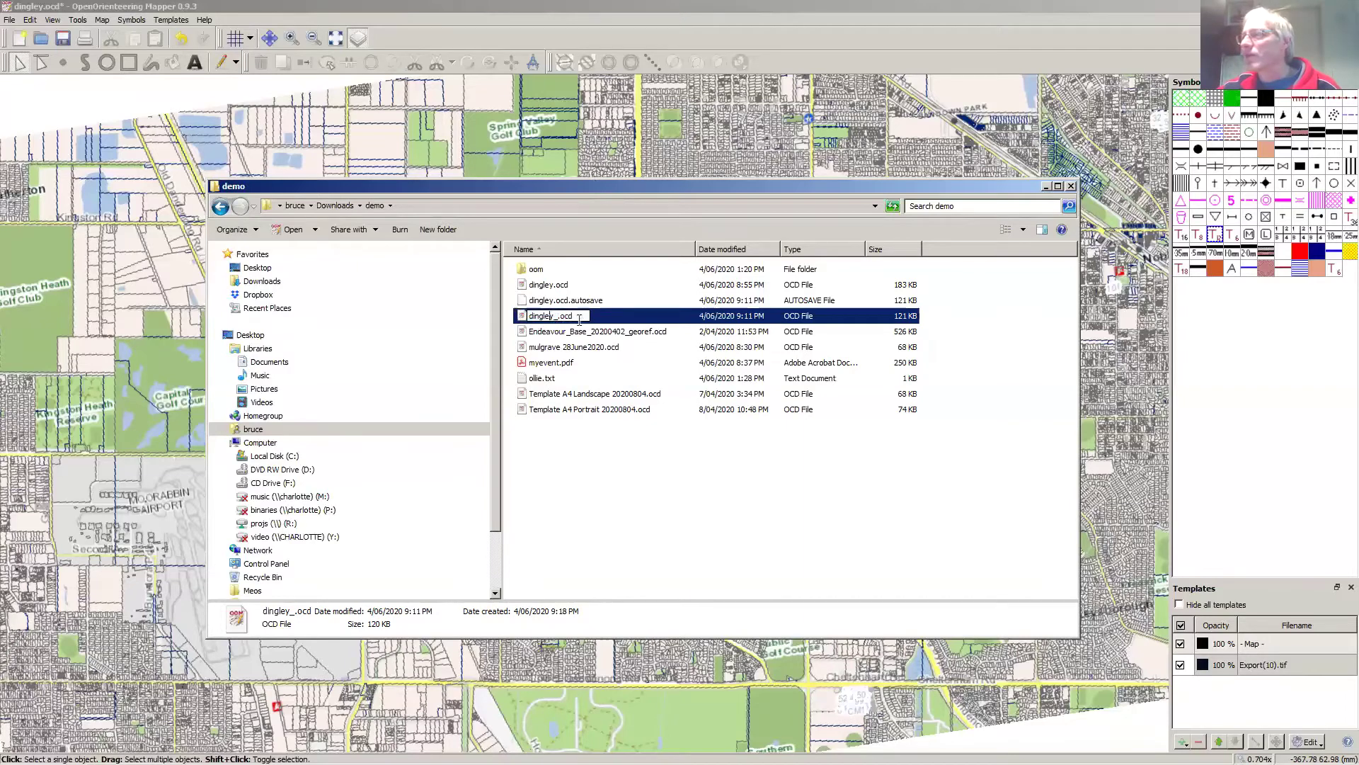
left_click(550, 436)
left_click(532, 318)
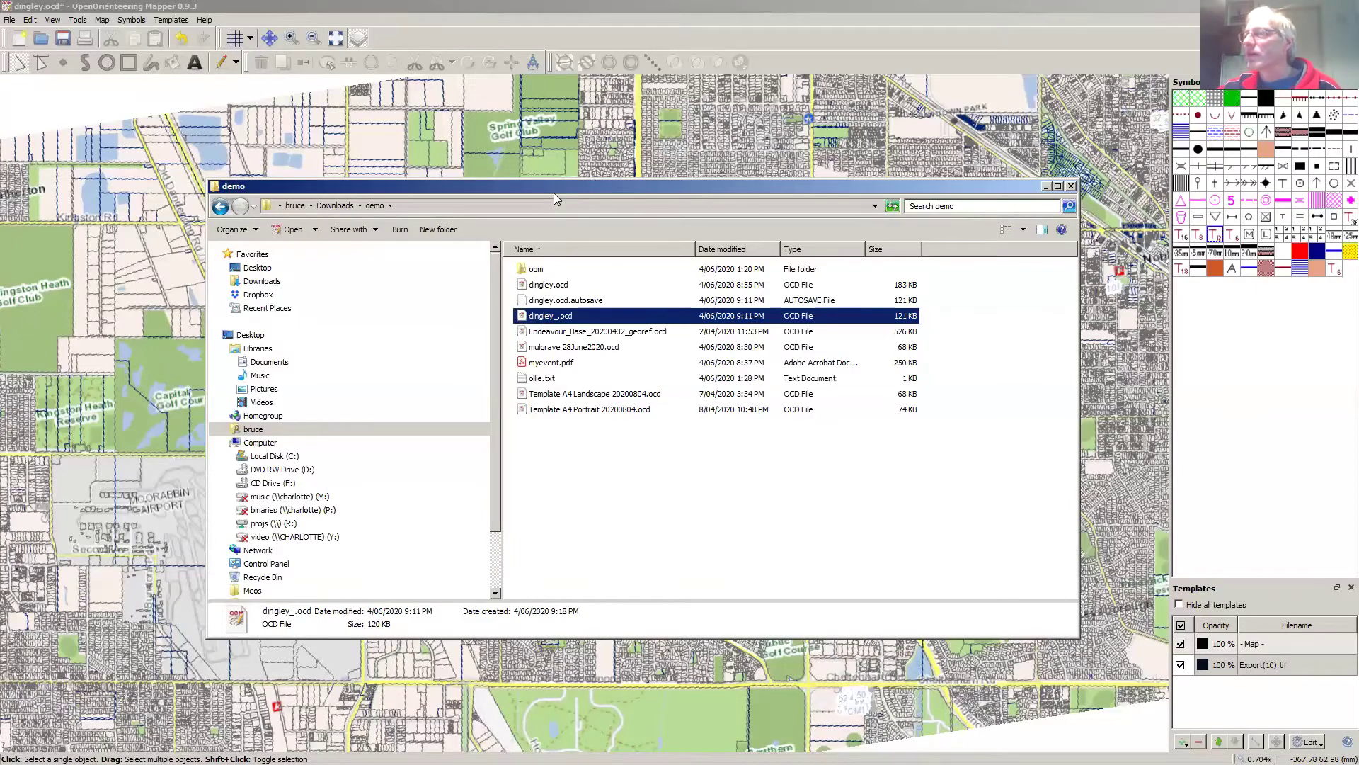
left_click_drag(553, 193, 543, 482)
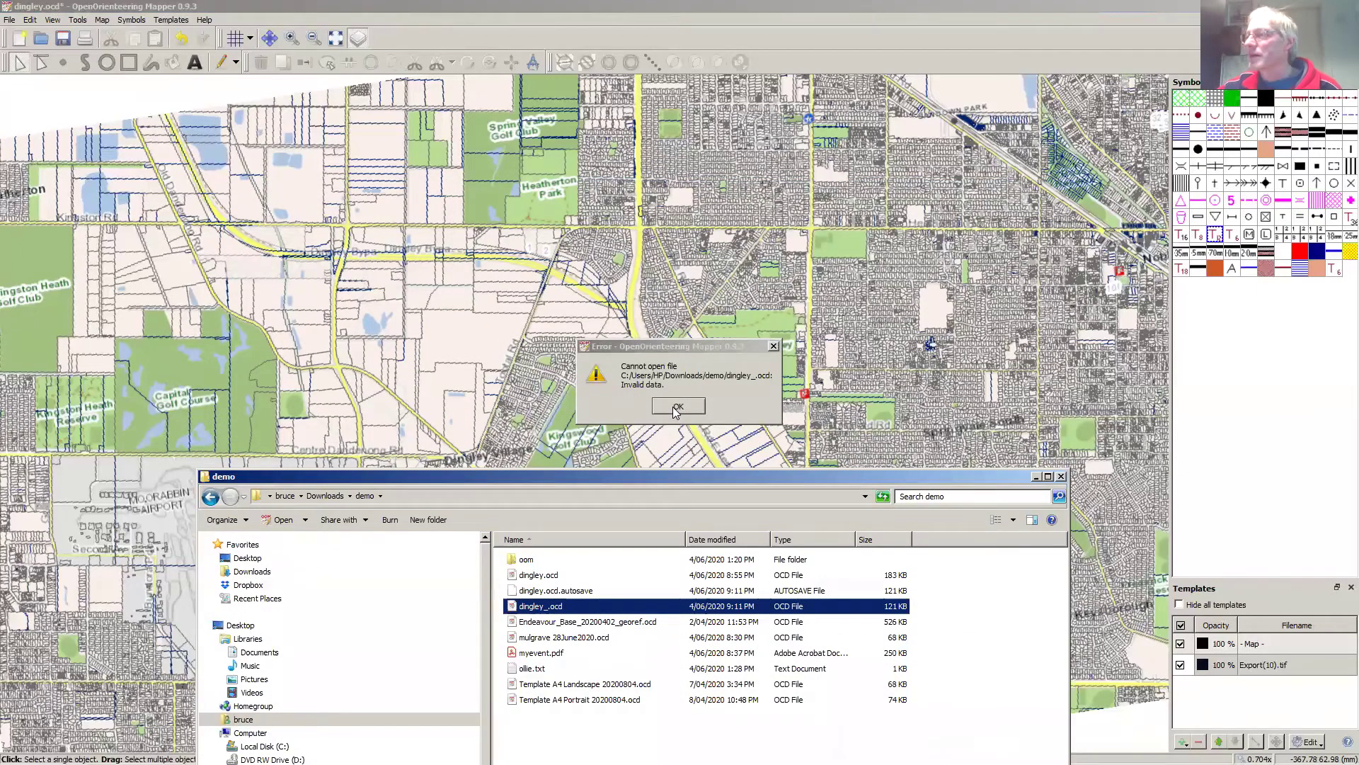
left_click(677, 407)
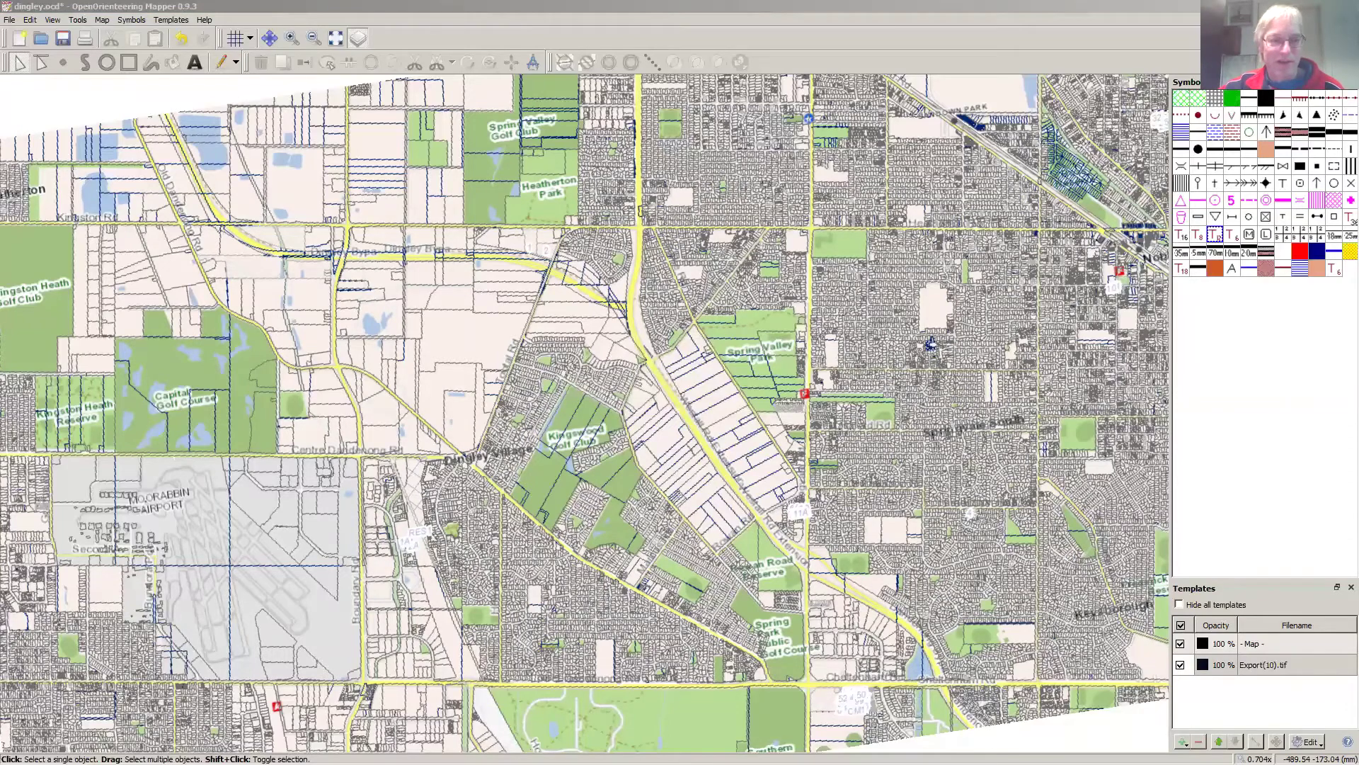
Step: Return to Windows Explorer and permanently delete dingley_.ocd from the demo folder
key("alt+Tab")
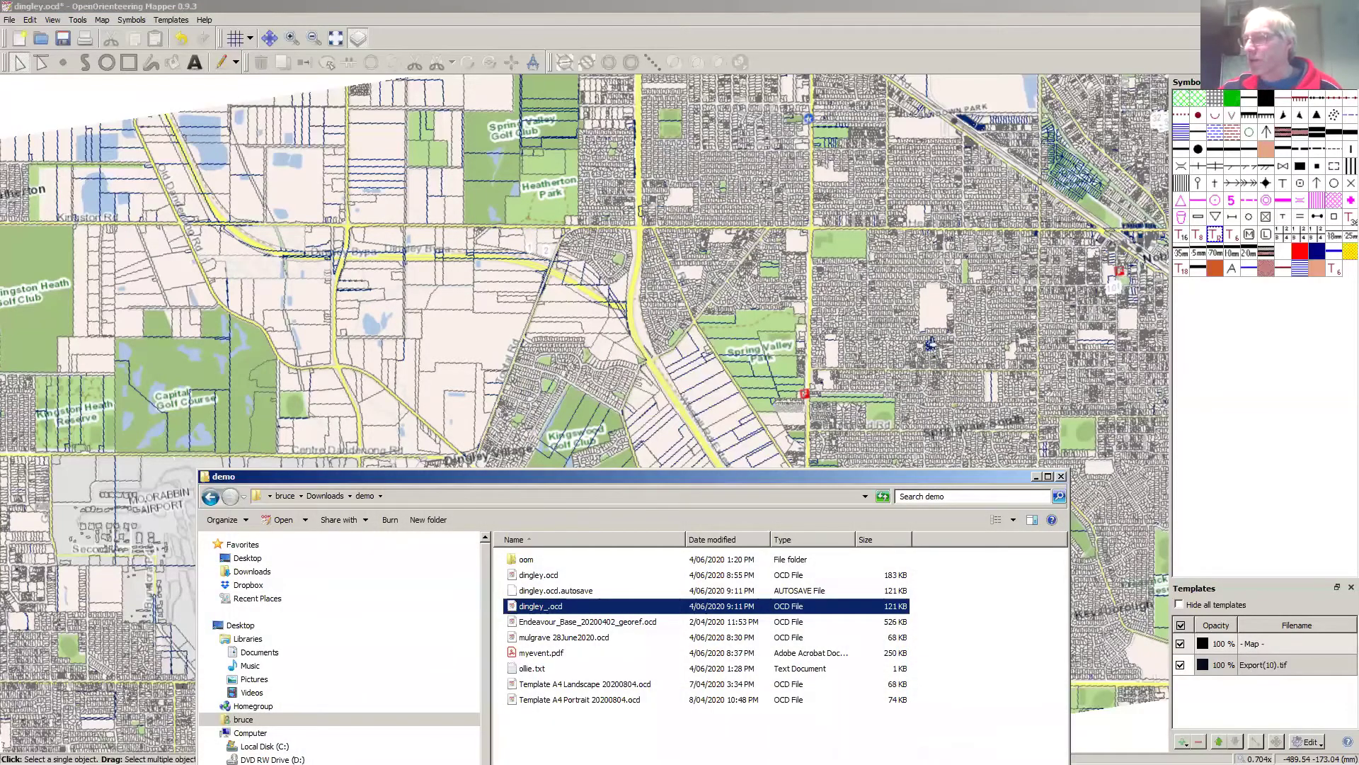
left_click_drag(491, 476, 484, 108)
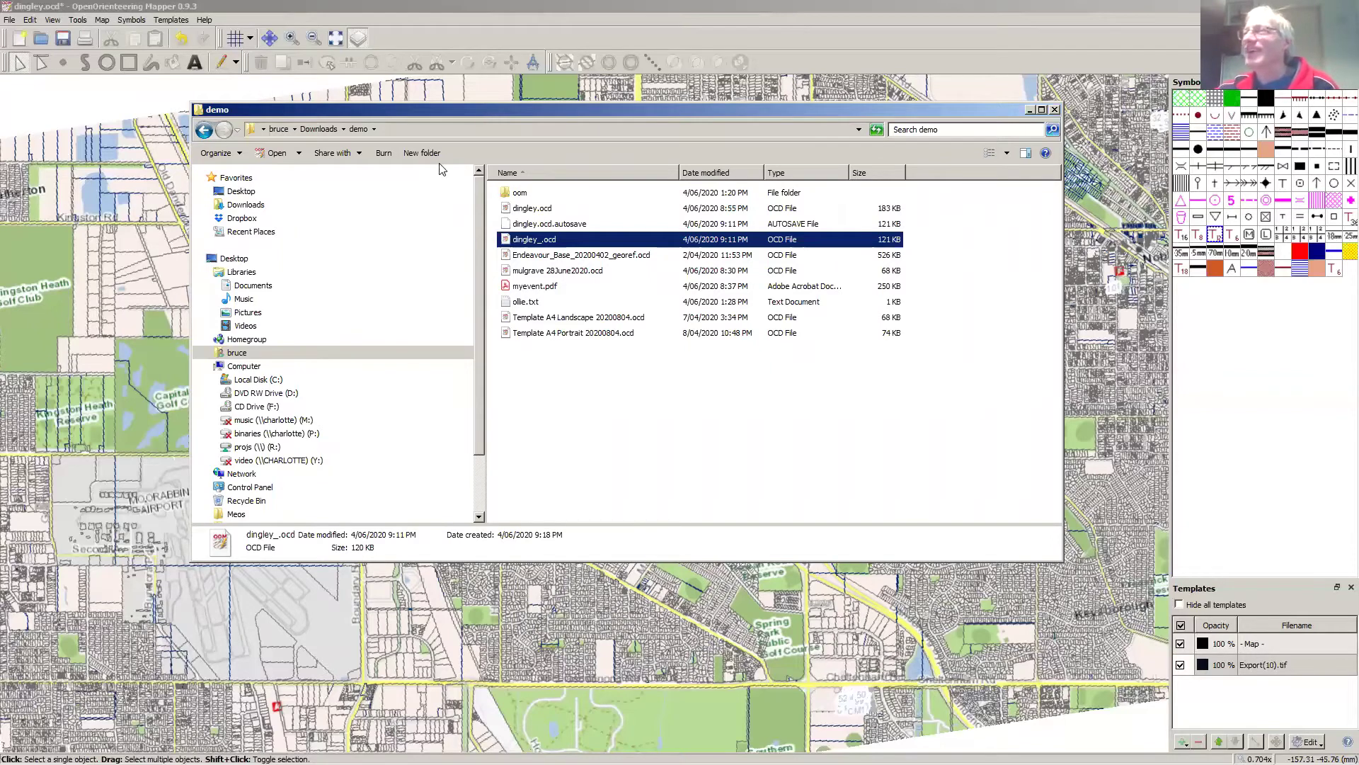
left_click(303, 6)
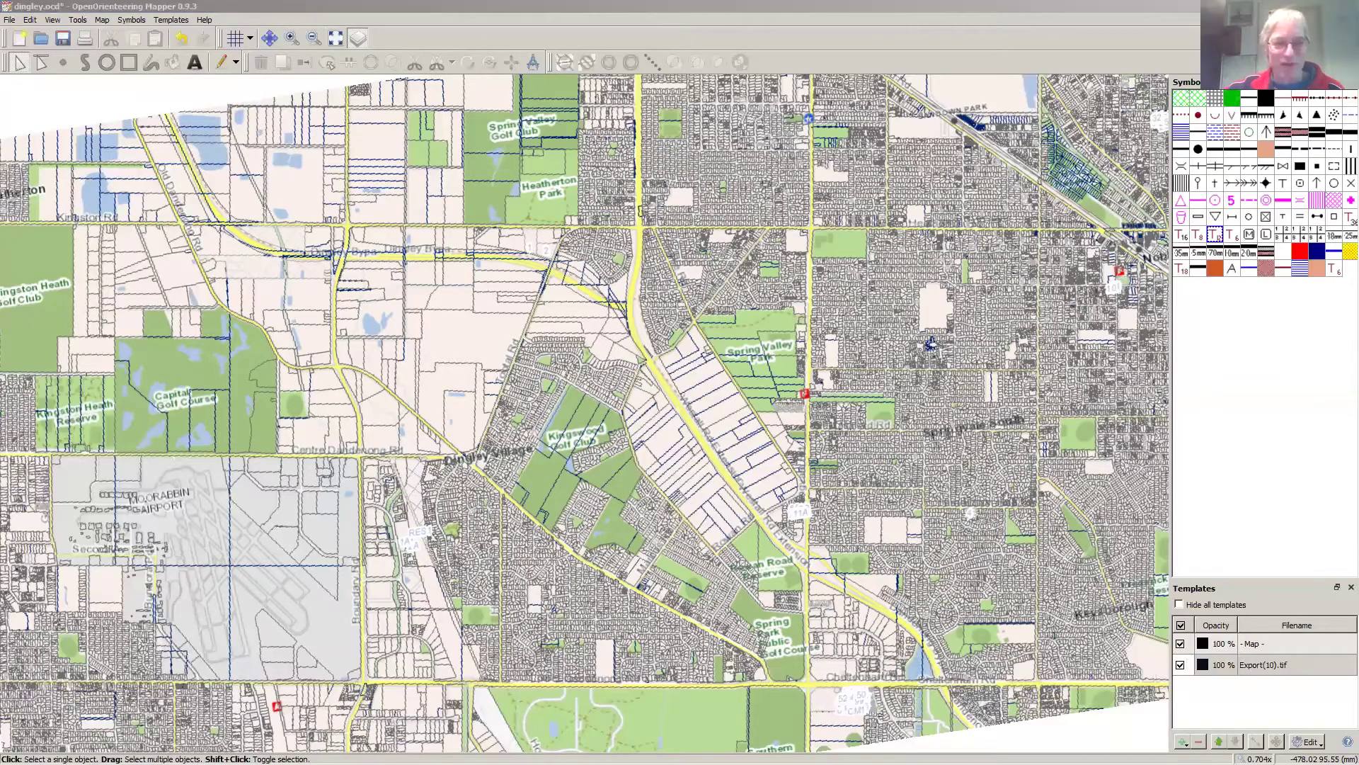
key("alt+Tab")
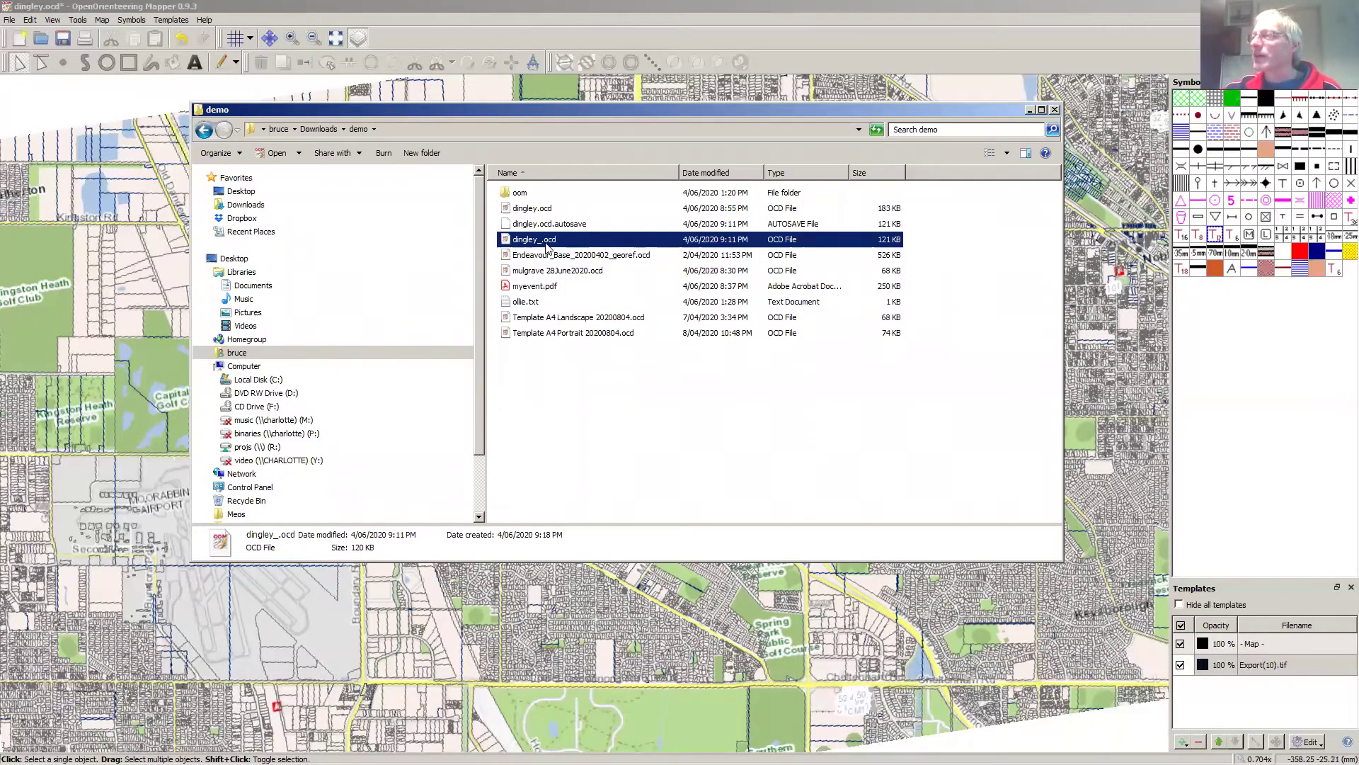
key("Delete")
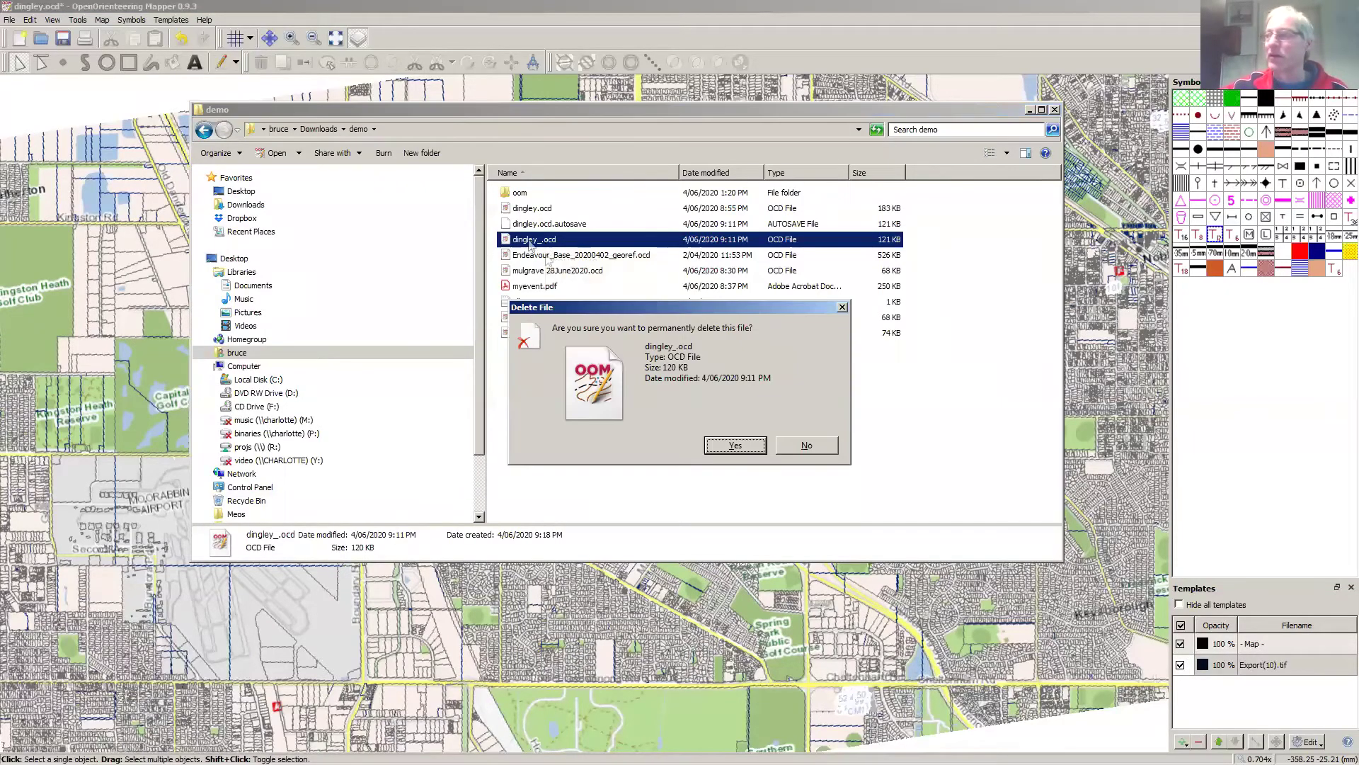
left_click(724, 442)
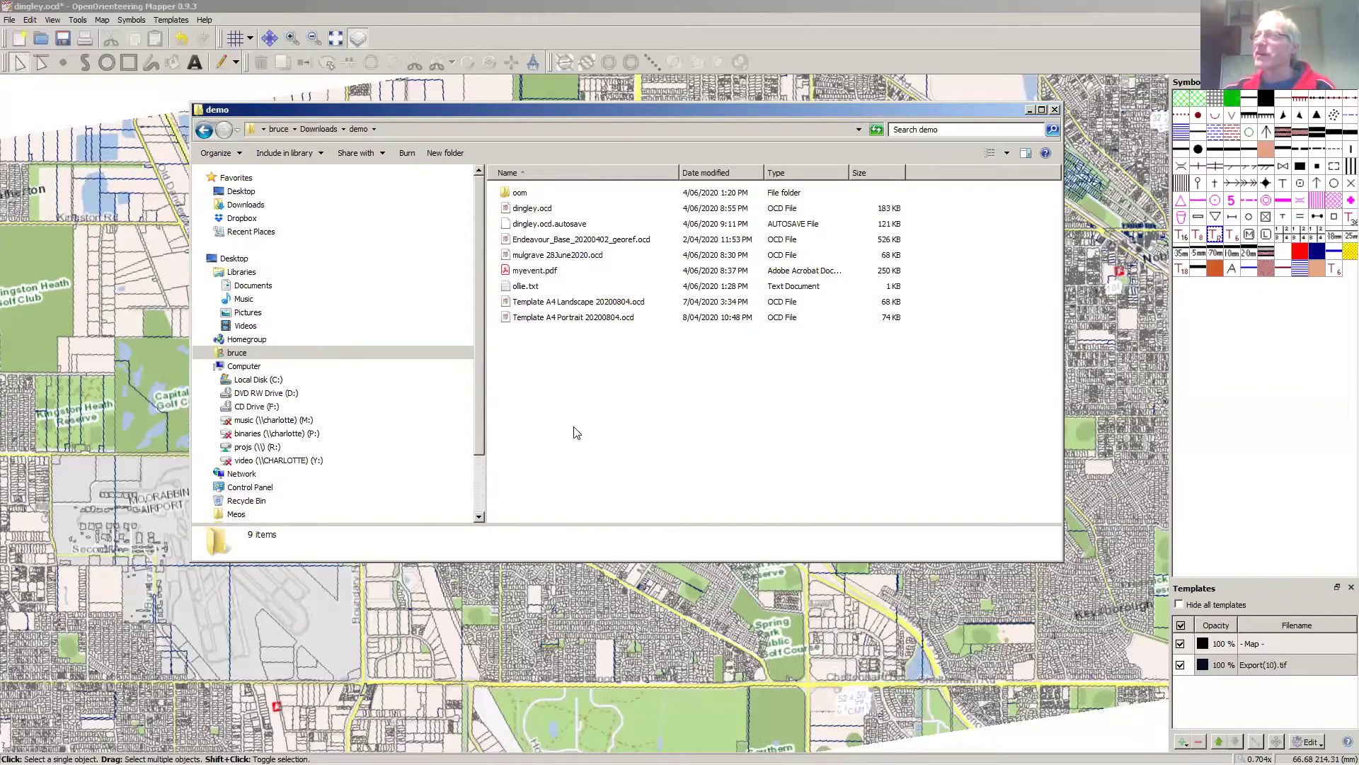
Step: Duplicate dingley.ocd.autosave in the demo folder and rename the copy dingley.omap, accepting the extension change
left_click(554, 225)
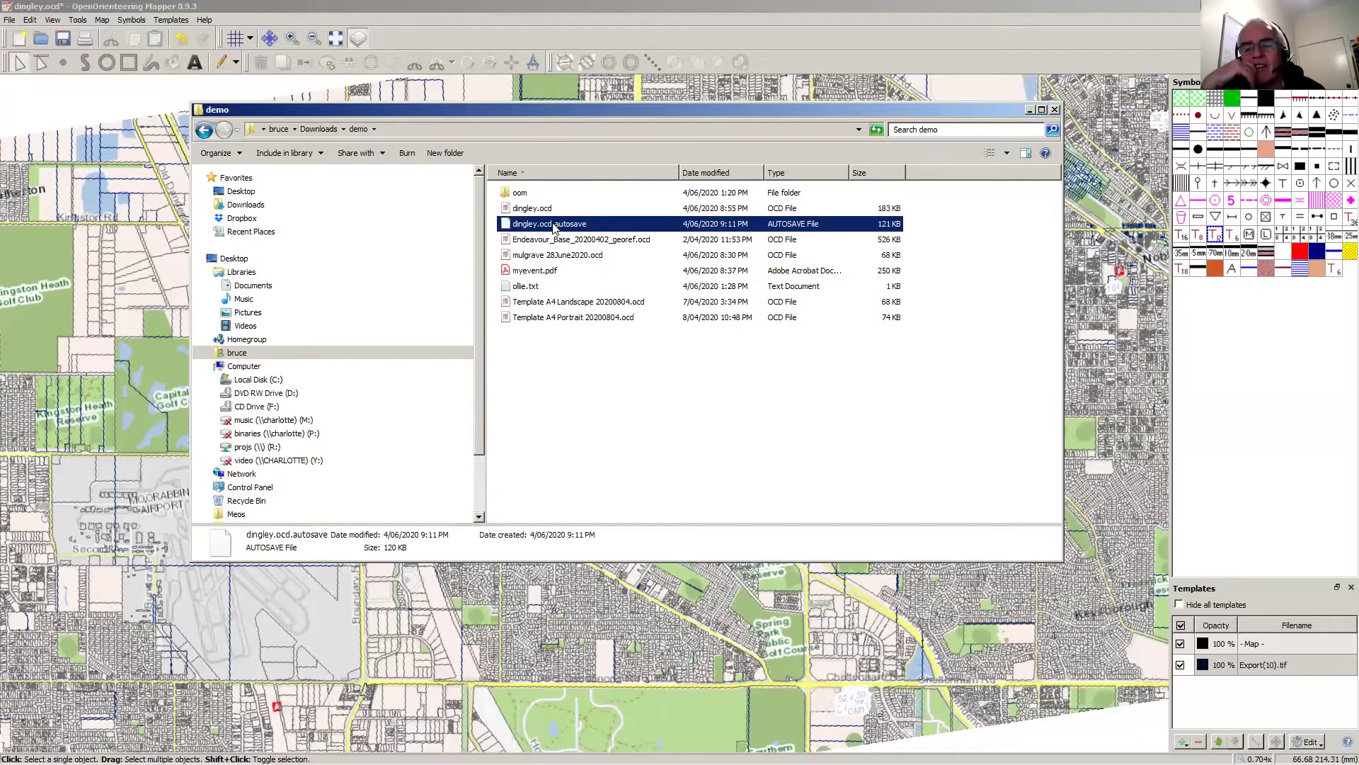
key("ctrl+c")
key("ctrl+v")
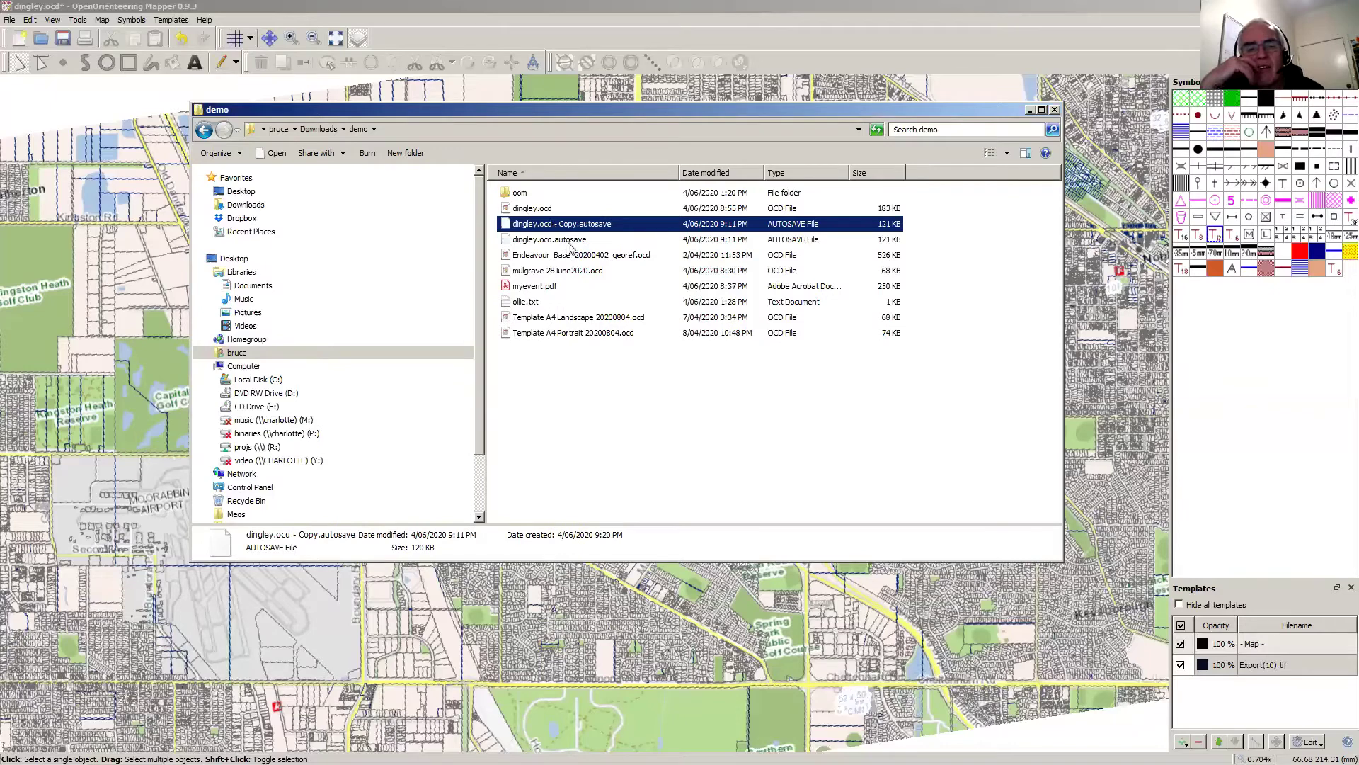
left_click(580, 228)
left_click(620, 226)
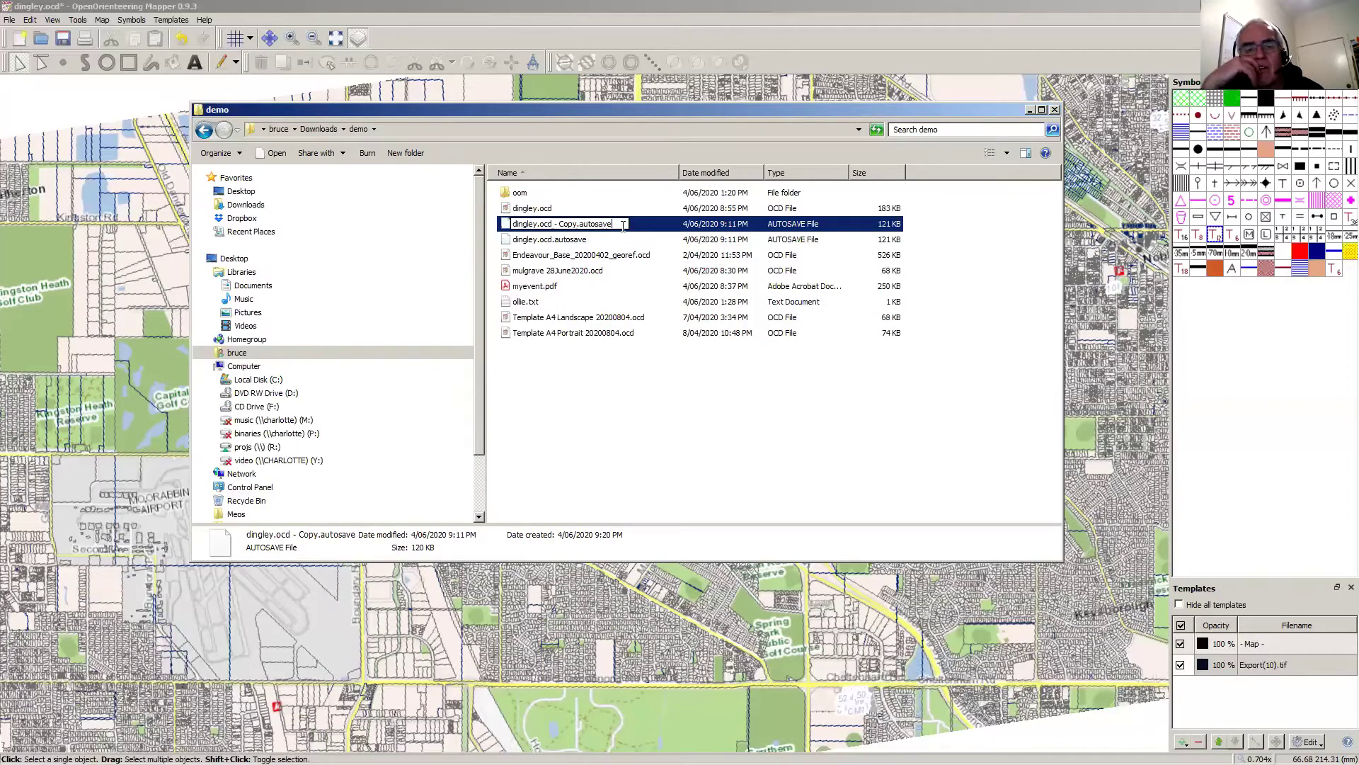
key("BackSpace")
key("BackSpace")
key("BackSpace")
key("BackSpace")
key("BackSpace")
key("BackSpace")
key("BackSpace")
key("BackSpace")
key("BackSpace")
key("BackSpace")
key("BackSpace")
key("BackSpace")
key("BackSpace")
key("BackSpace")
key("BackSpace")
key("BackSpace")
key("BackSpace")
key("BackSpace")
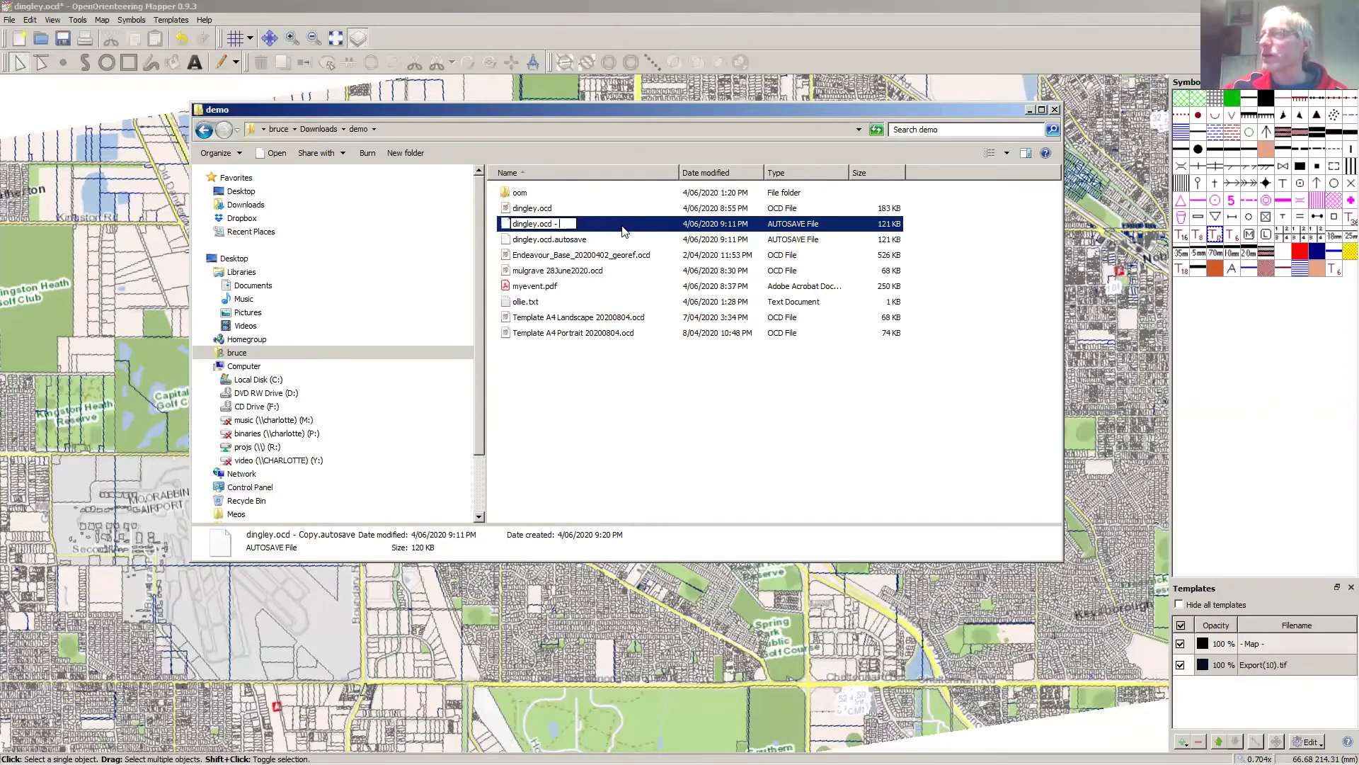
type("map")
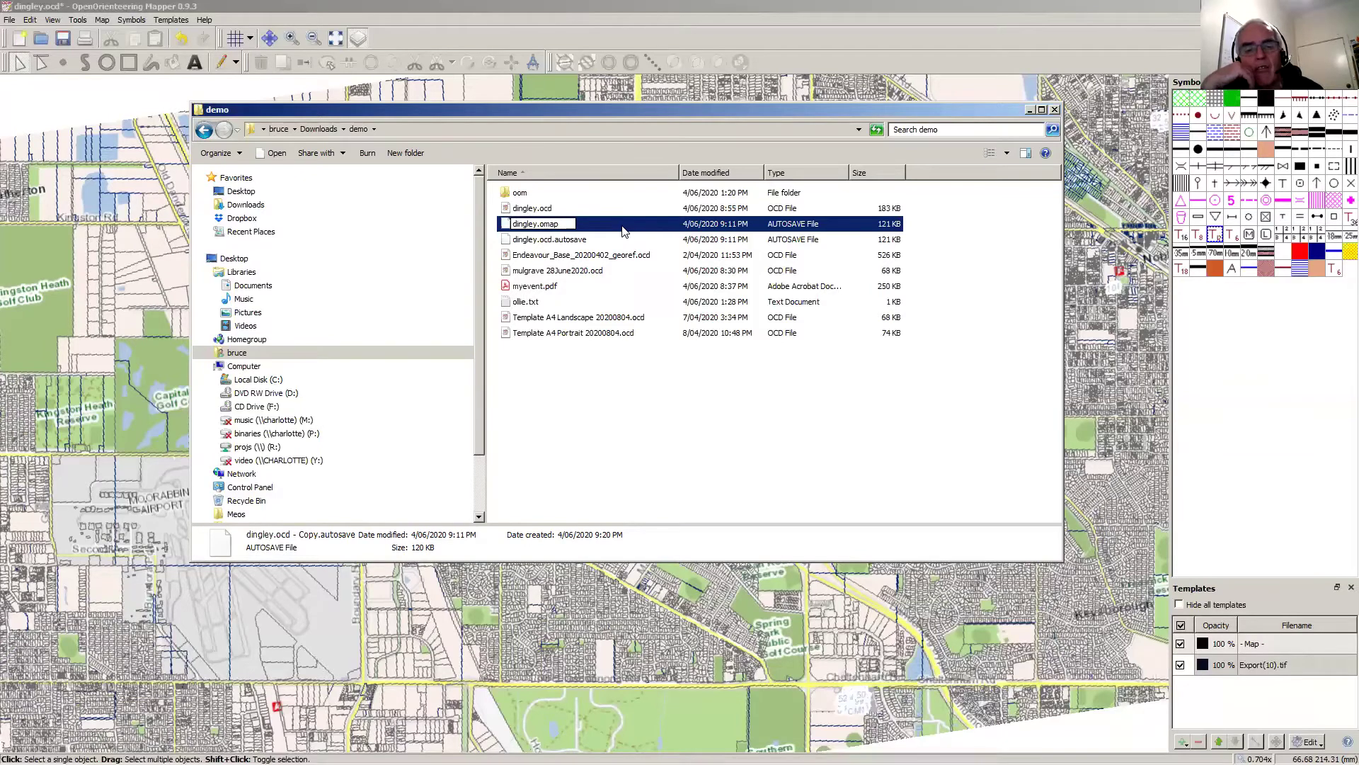
key("Return")
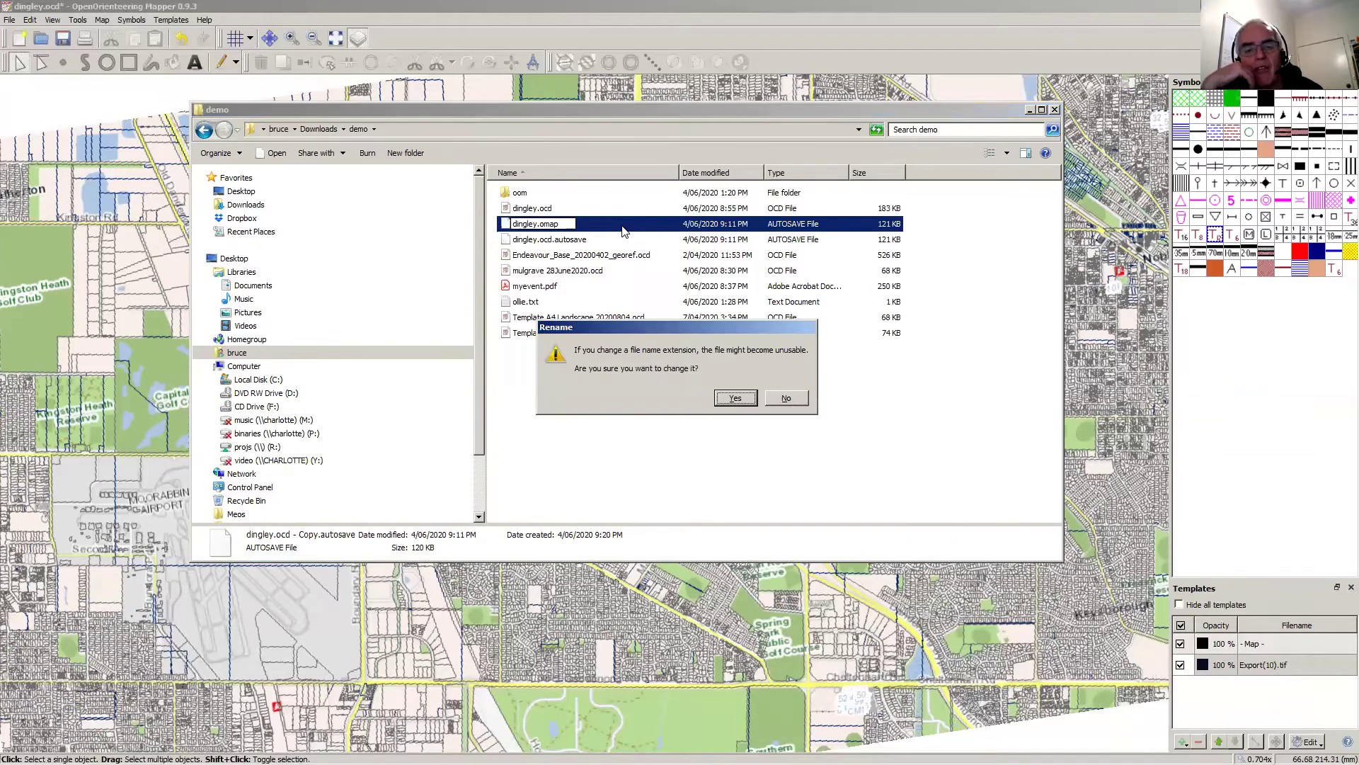
left_click(732, 401)
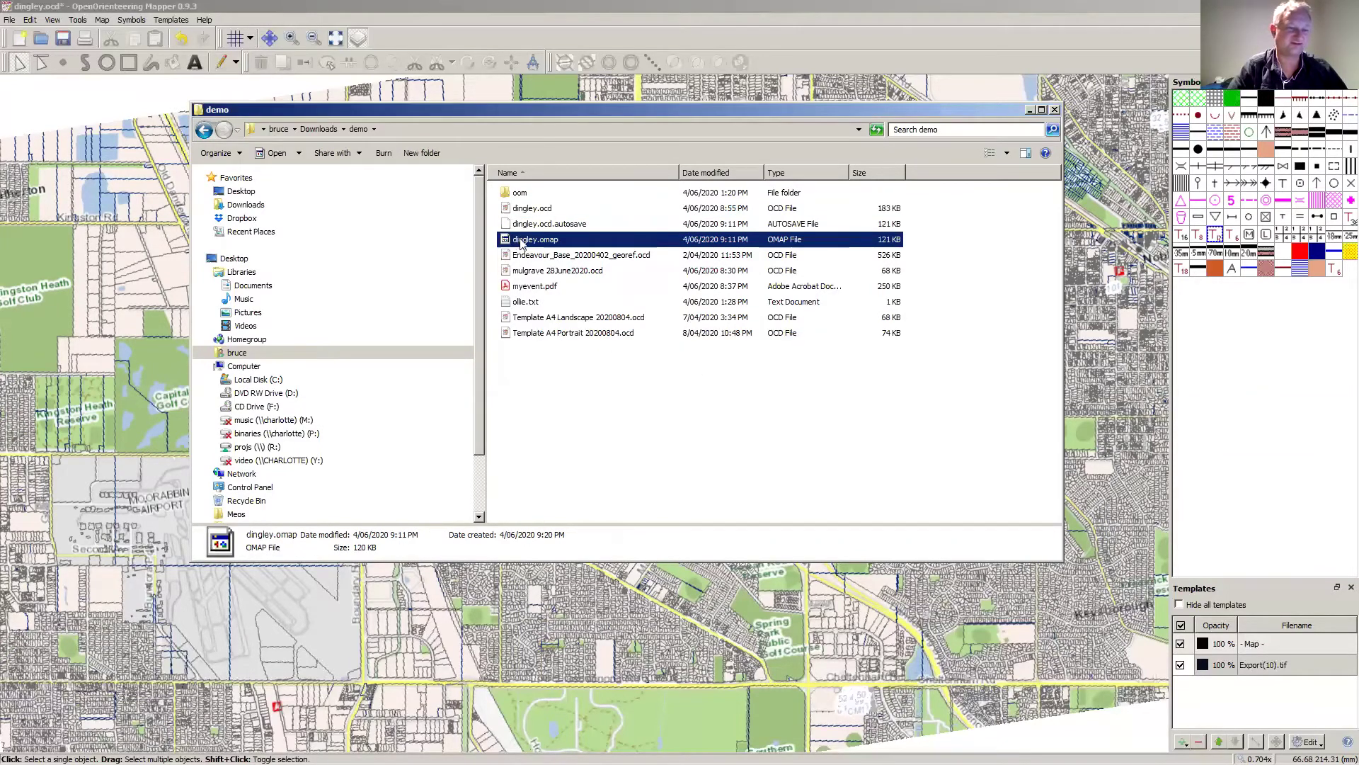
Step: Try to open dingley.omap from the demo folder in OpenOrienteering Mapper
double_click(522, 240)
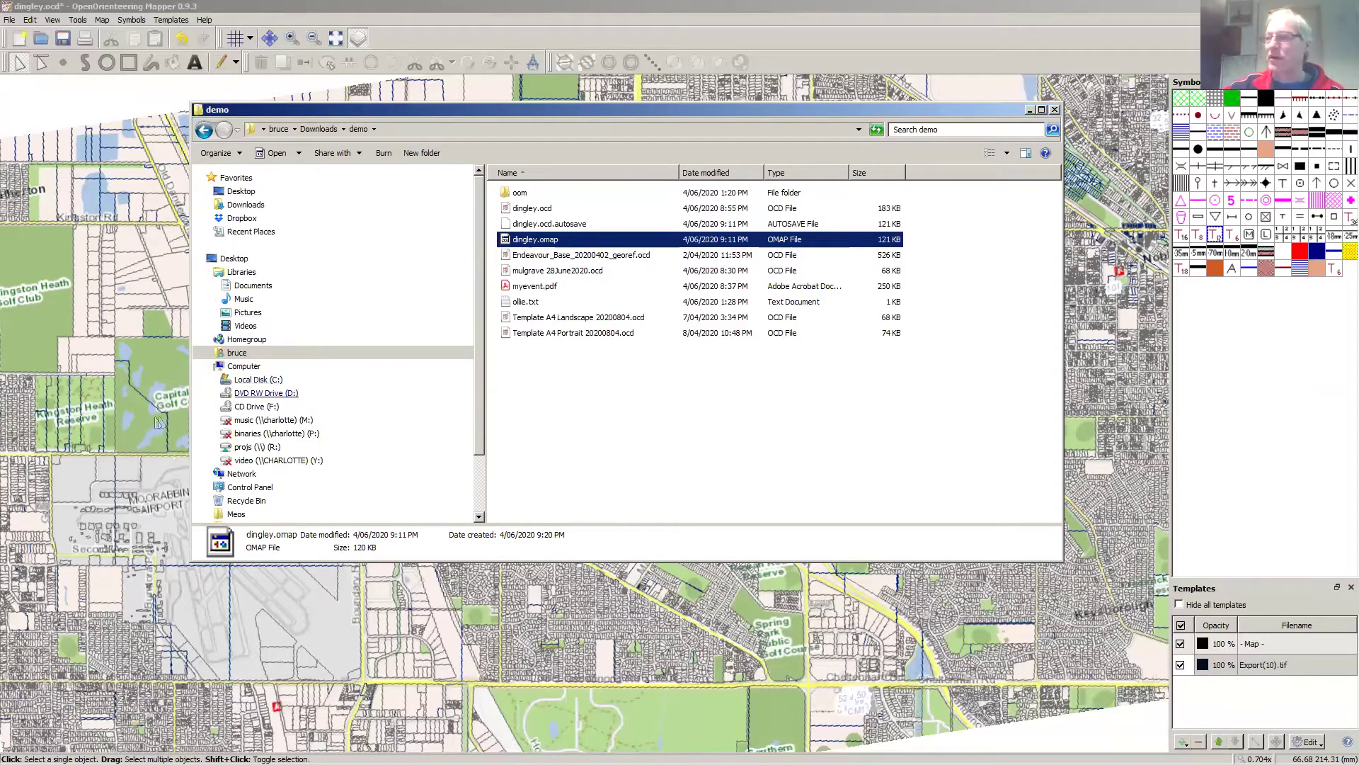
left_click_drag(551, 109, 653, 129)
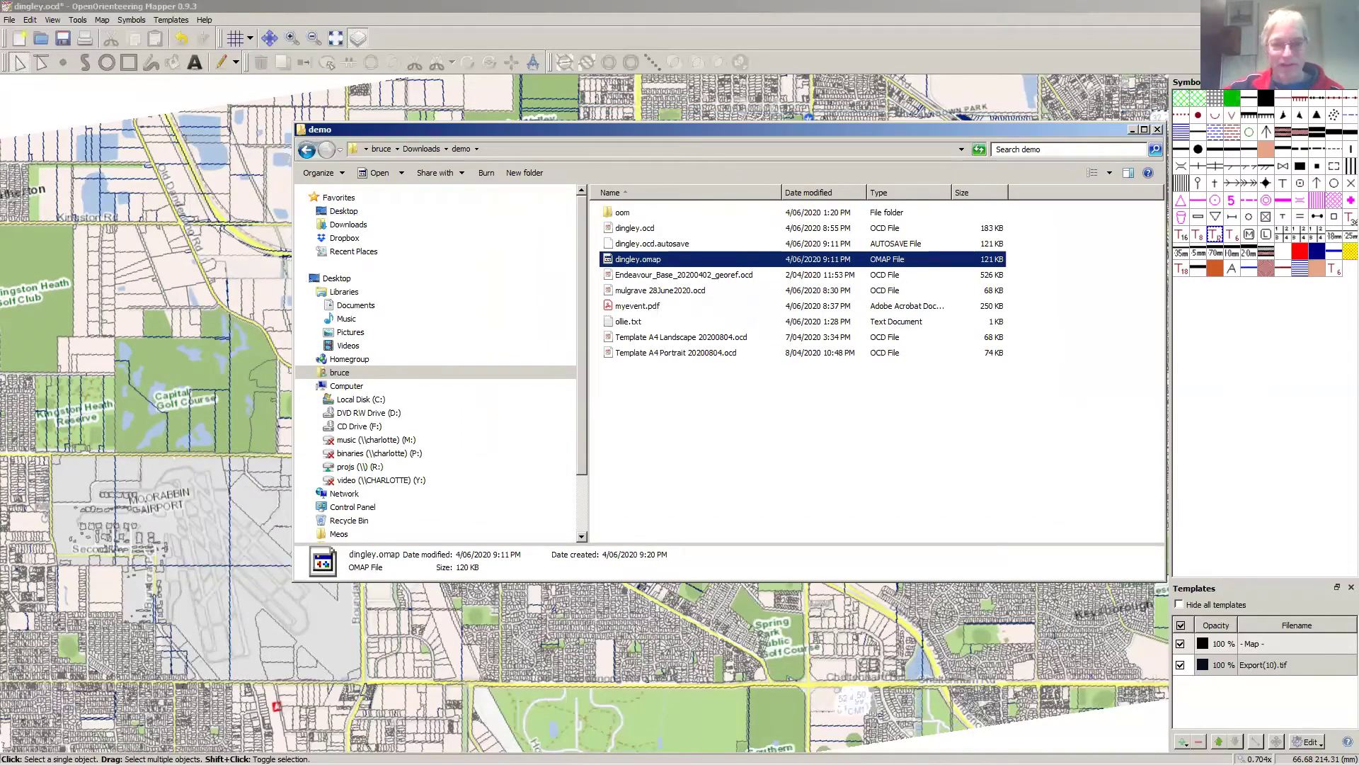
left_click(163, 284)
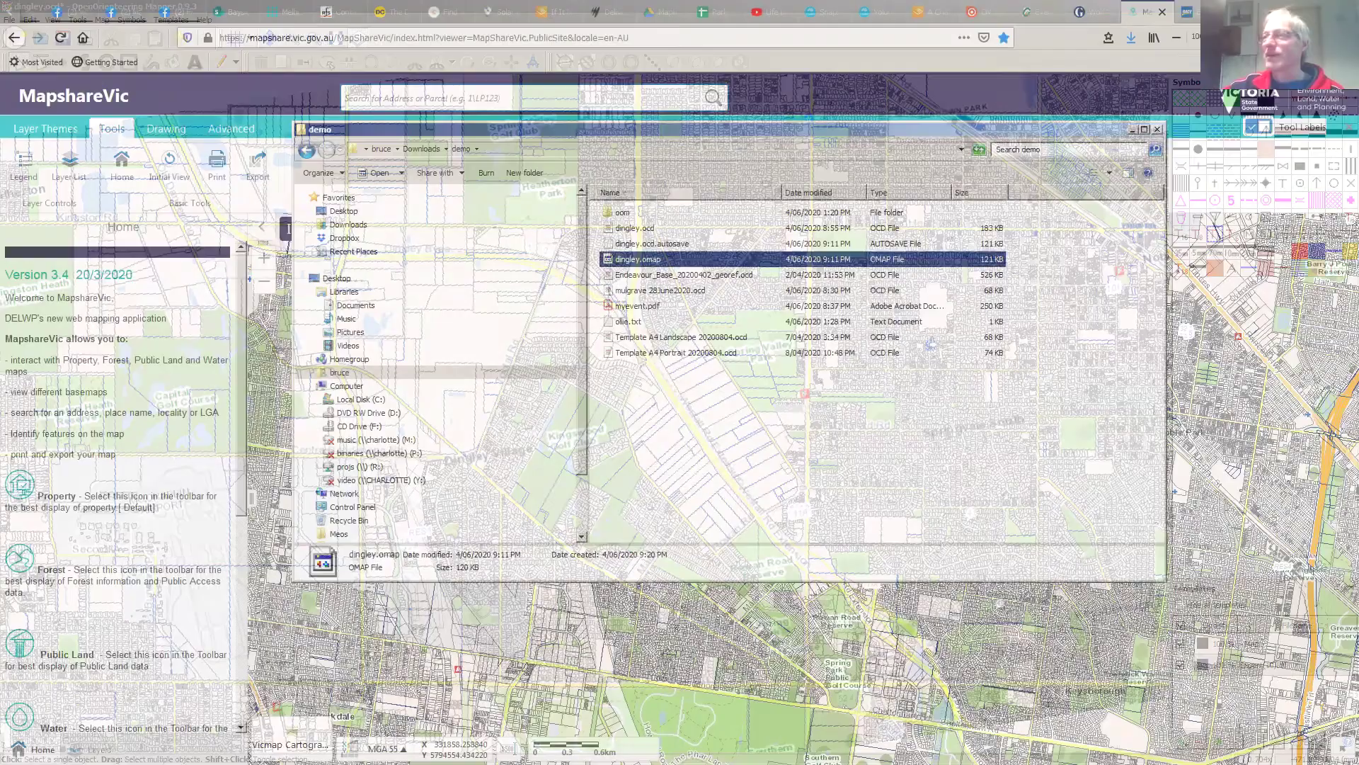
key("alt+Tab")
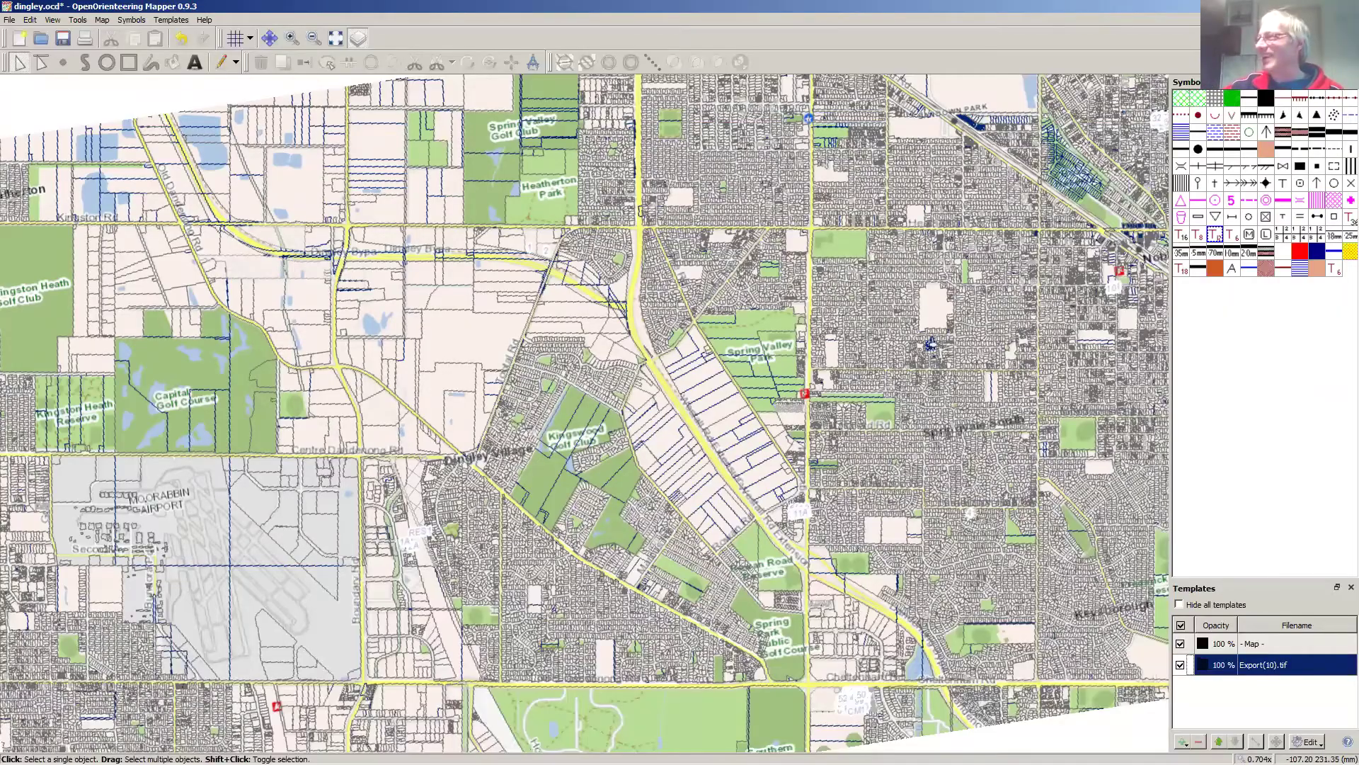
Step: Return to the demo folder in Windows Explorer and permanently delete dingley.omap
key("alt+Tab")
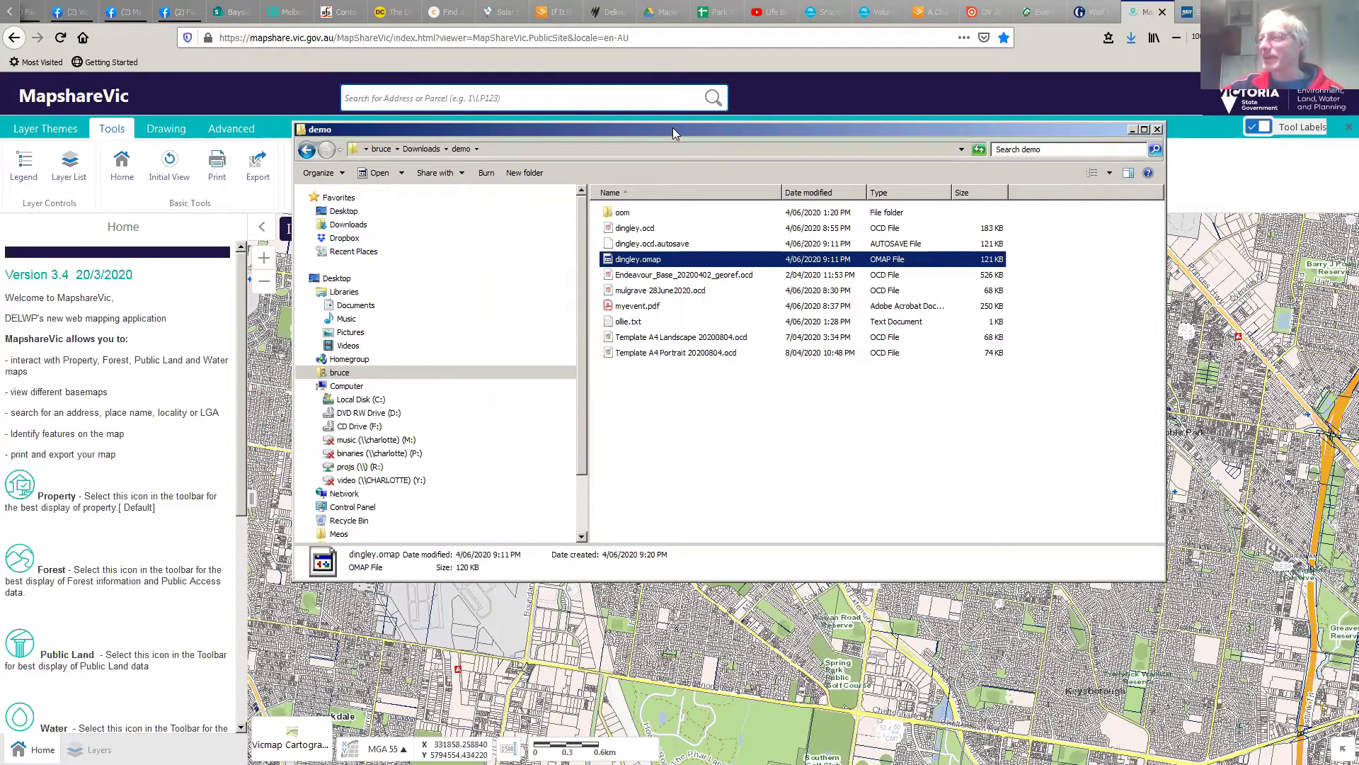
left_click_drag(673, 132, 634, 246)
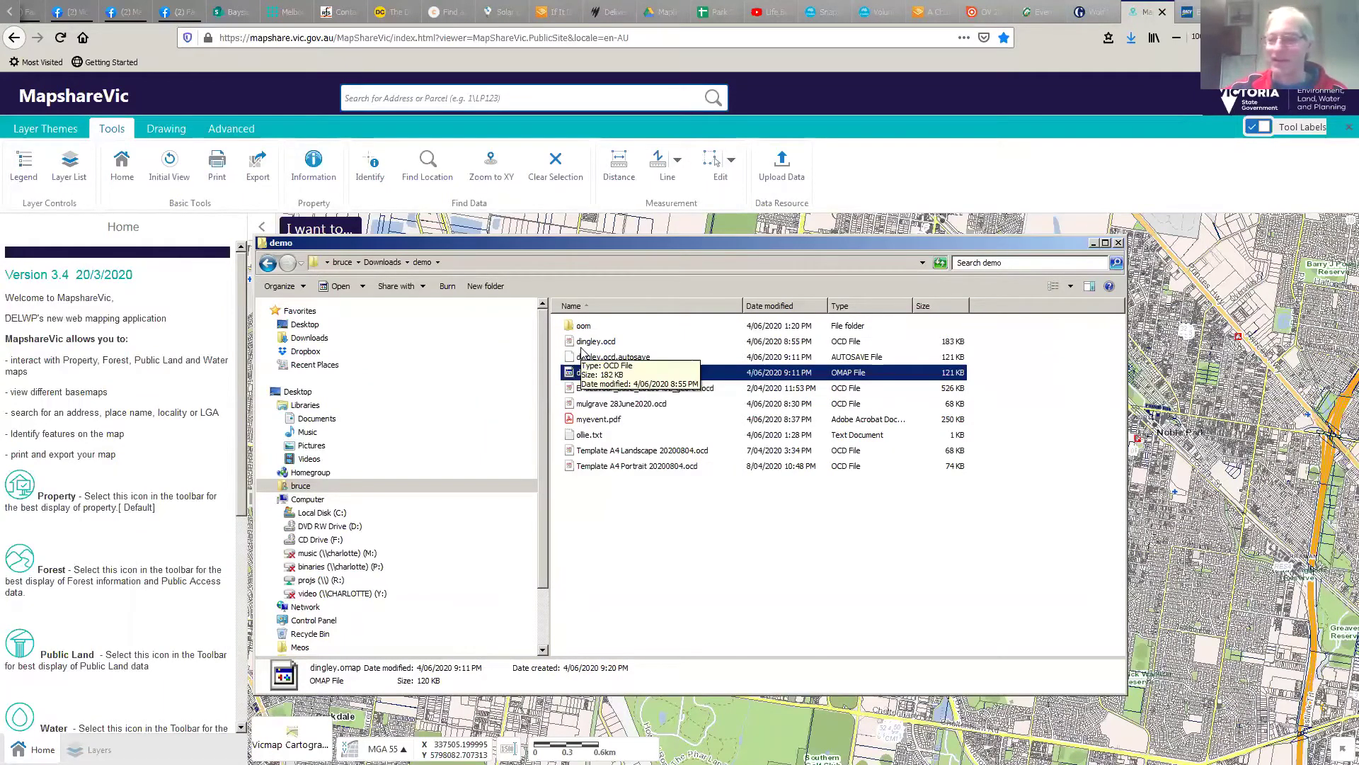
key("Delete")
left_click(756, 446)
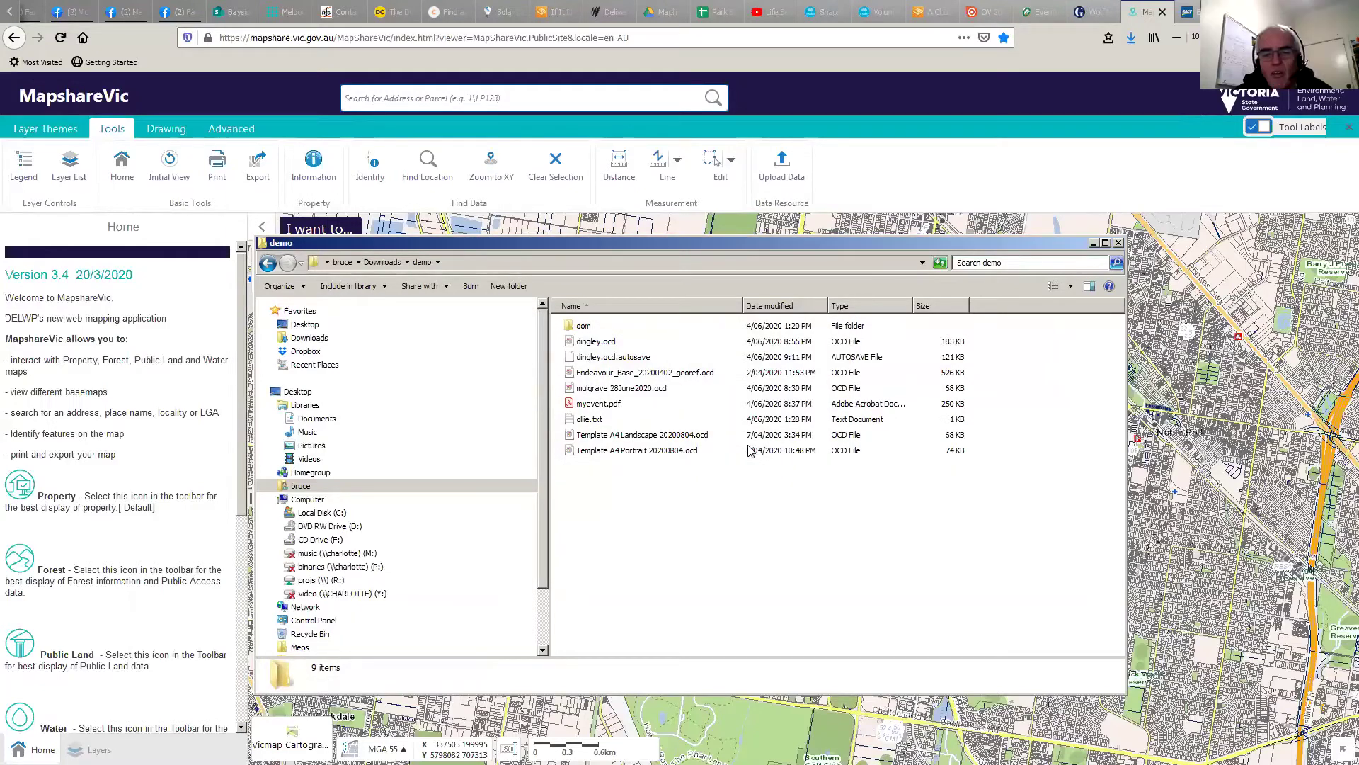
Step: Duplicate dingley.ocd in the demo folder and open dingley - Copy.ocd in OpenOrienteering Mapper
left_click(592, 343)
key("ctrl+c")
key("ctrl+v")
key("F2")
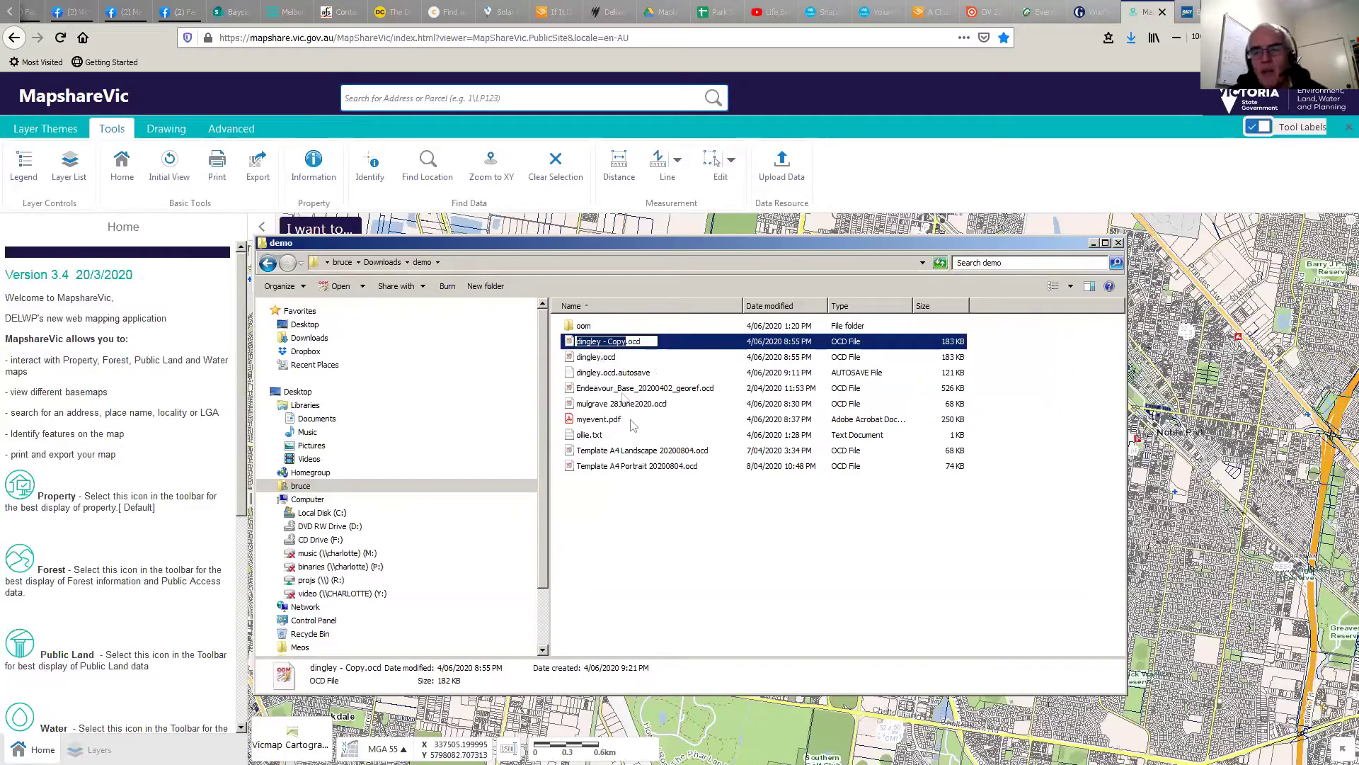
left_click(625, 481)
double_click(592, 344)
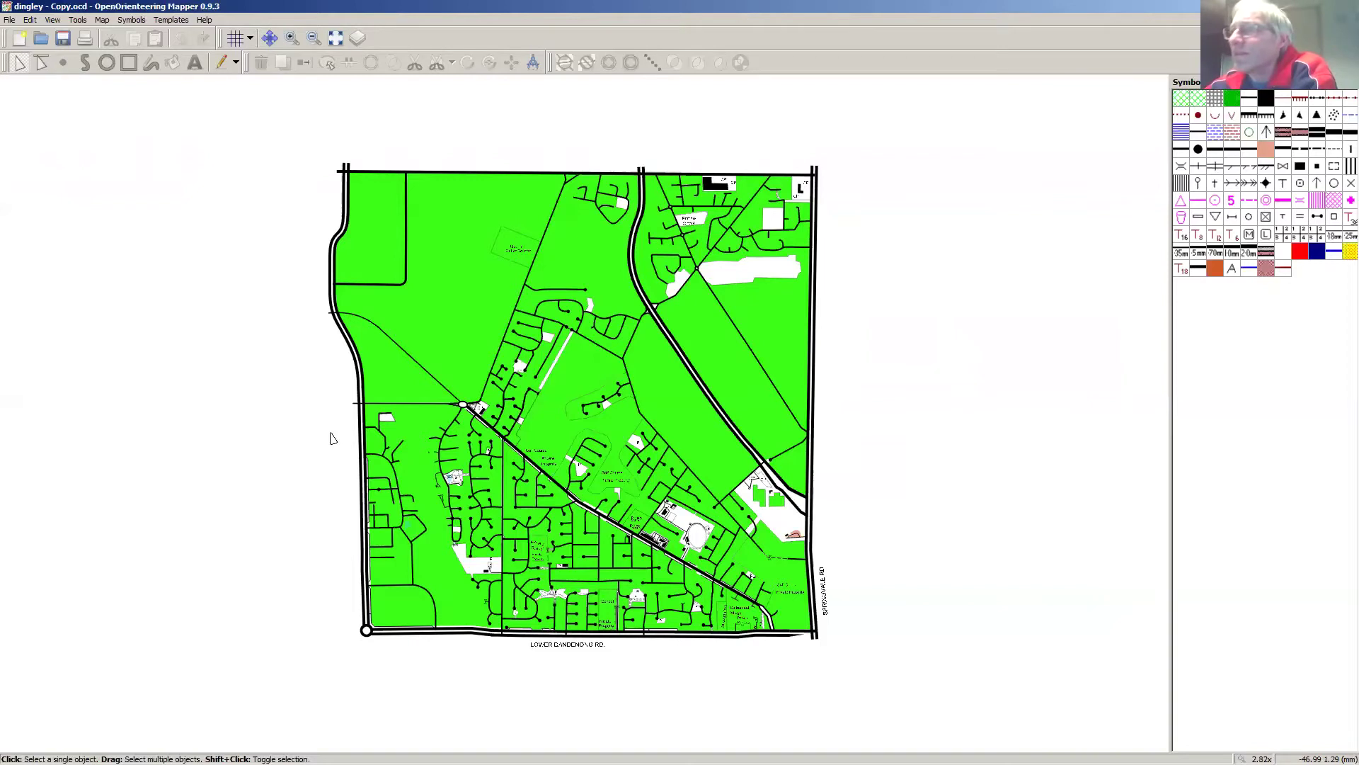
Step: Apply a map scale of 1:10000 to the copy about the map origin, scaling symbols, object positions and the georeferencing reference point
left_click(102, 21)
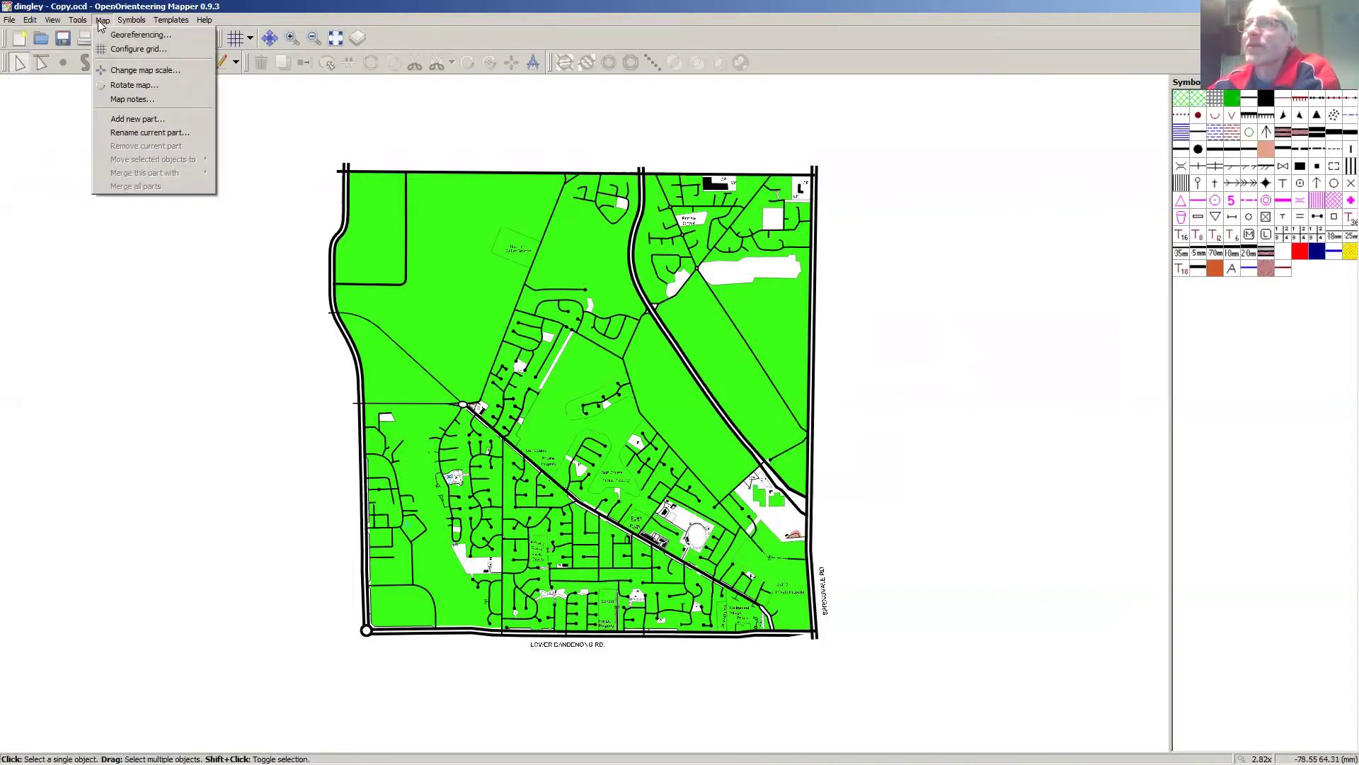
mouse_move(78, 24)
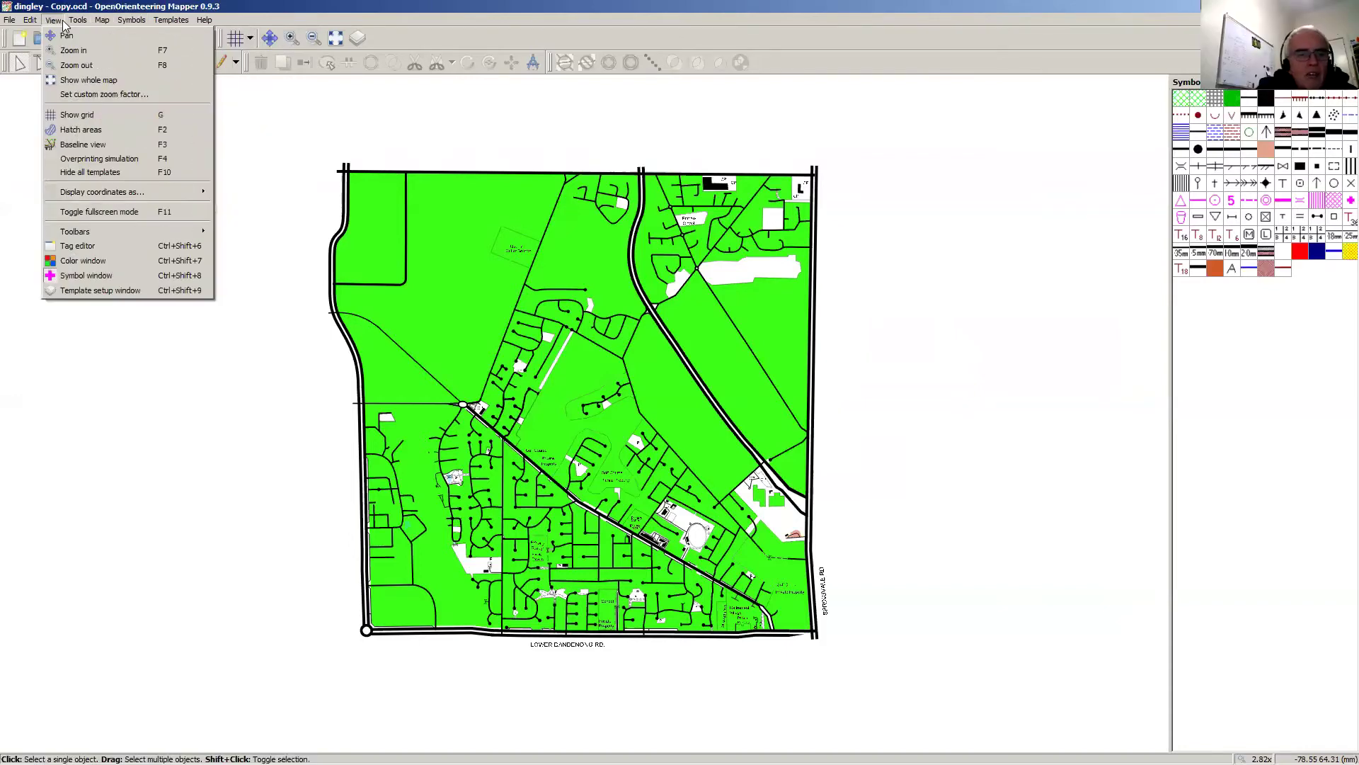
left_click(142, 70)
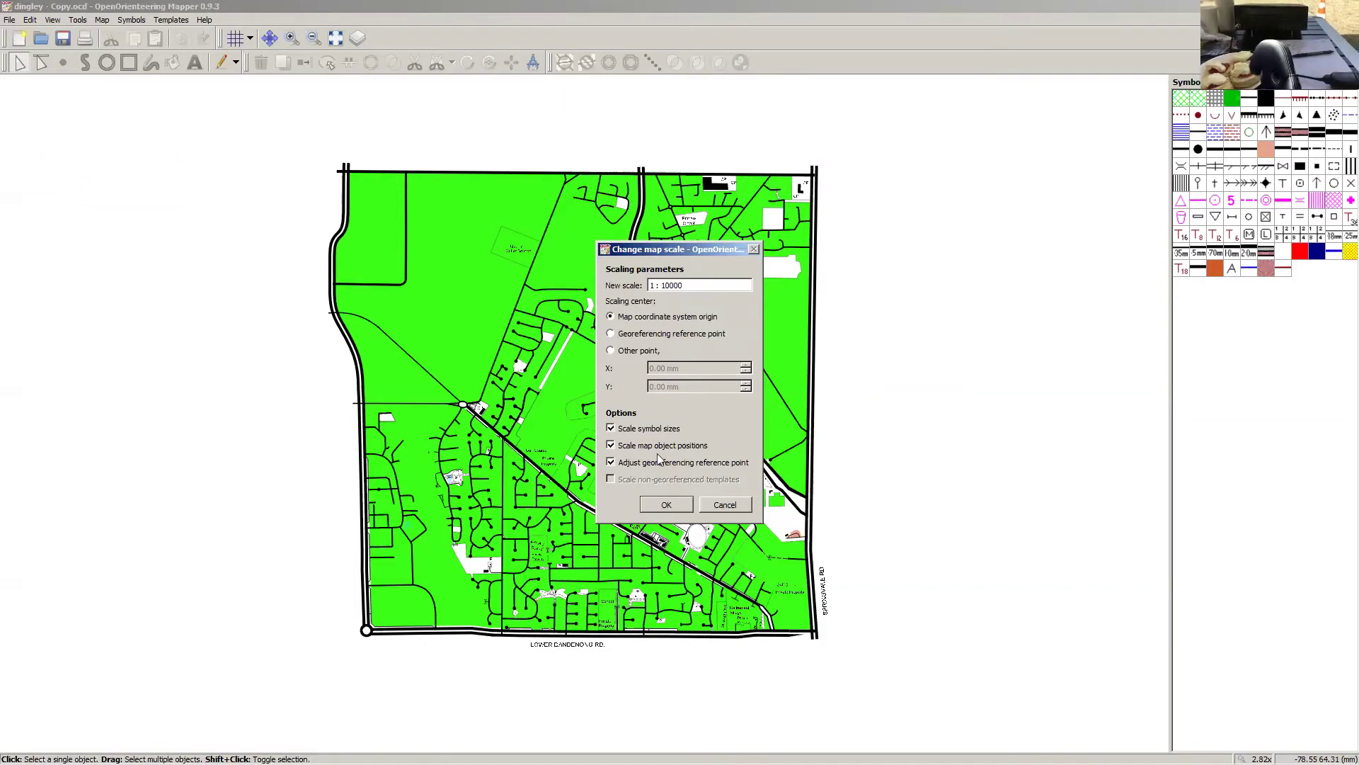
left_click(667, 504)
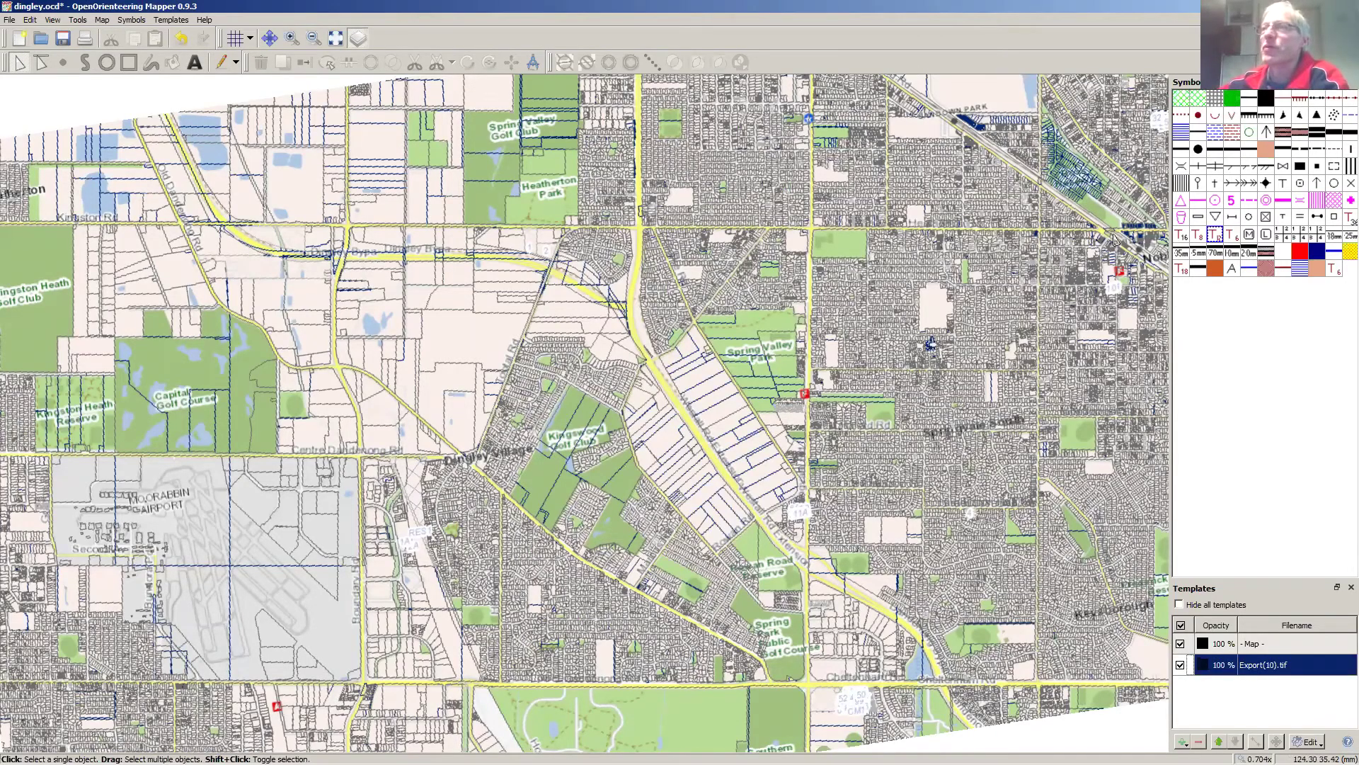
Step: In the dingley.ocd map, open dingley - Copy.ocd from the demo folder as a template
left_click(171, 19)
left_click(187, 56)
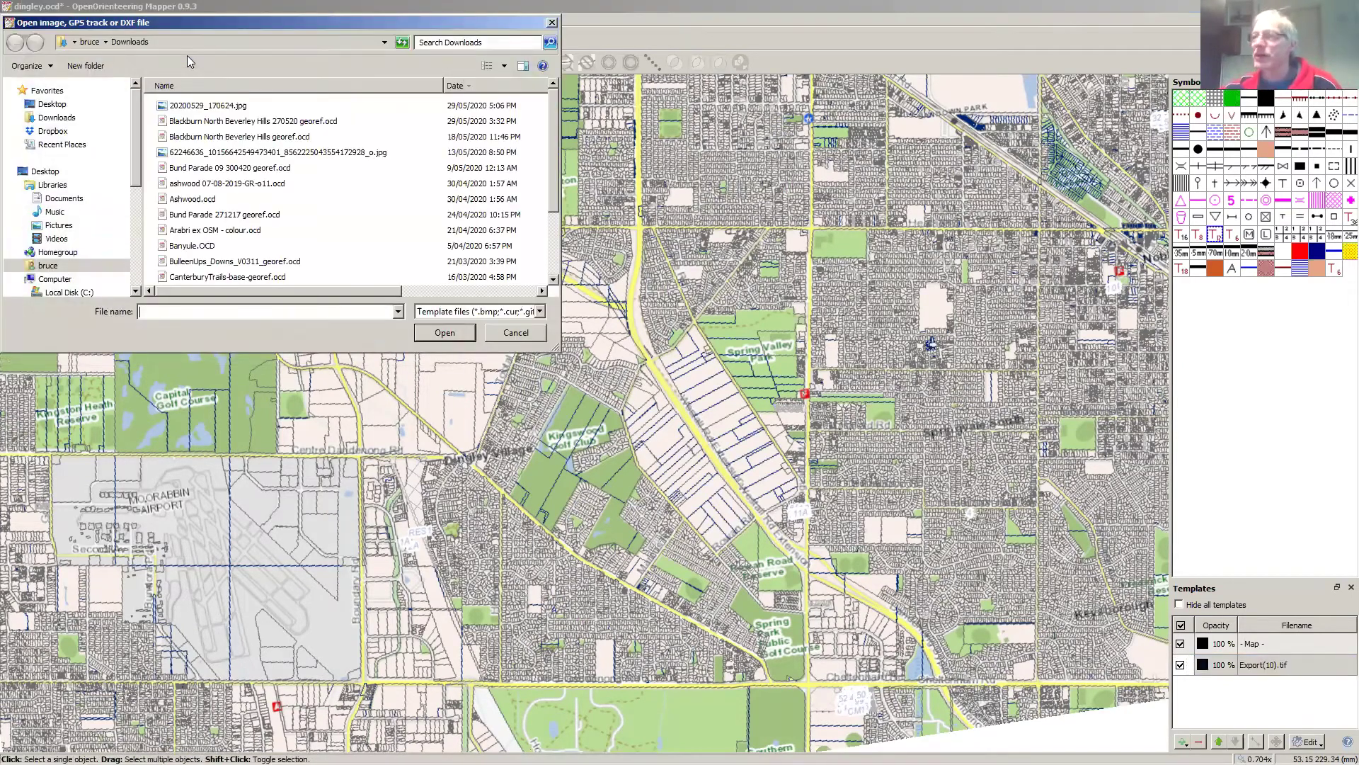
left_click(57, 121)
double_click(180, 106)
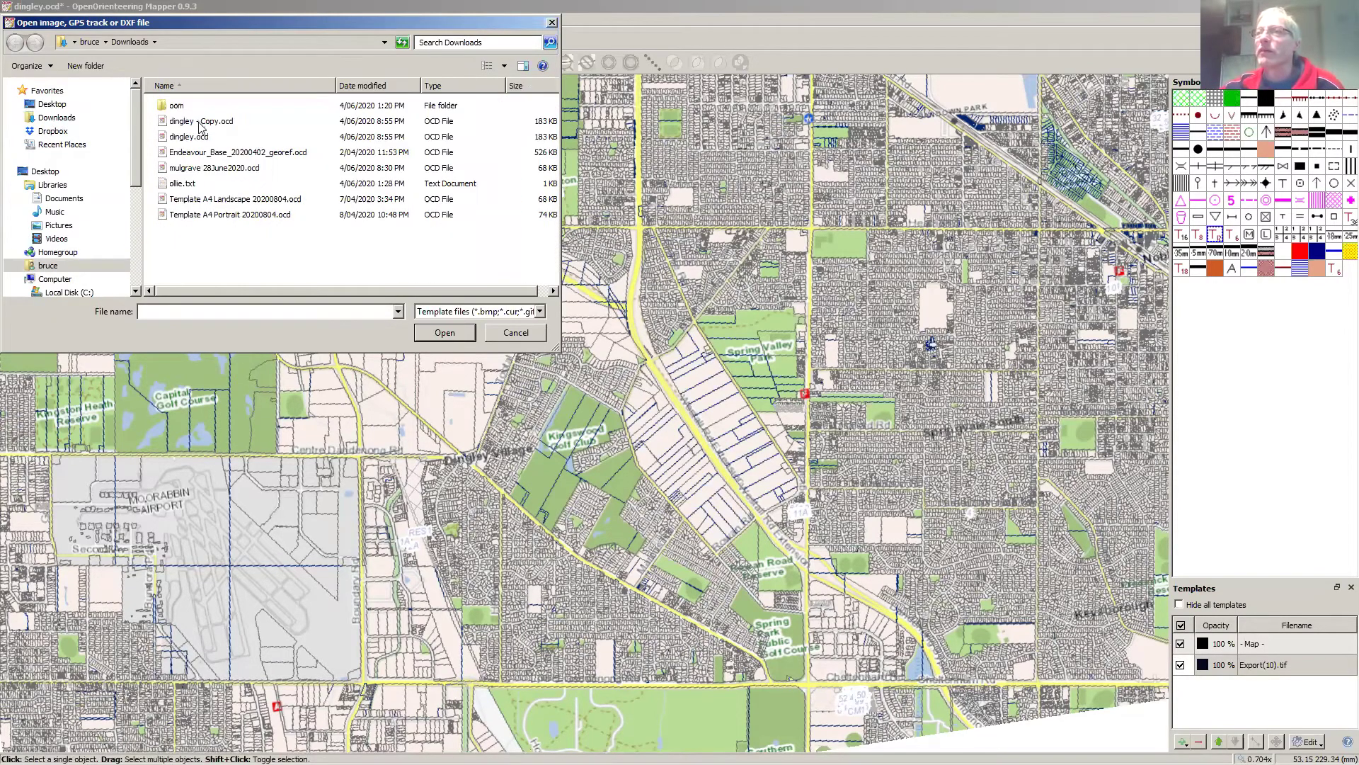
double_click(200, 122)
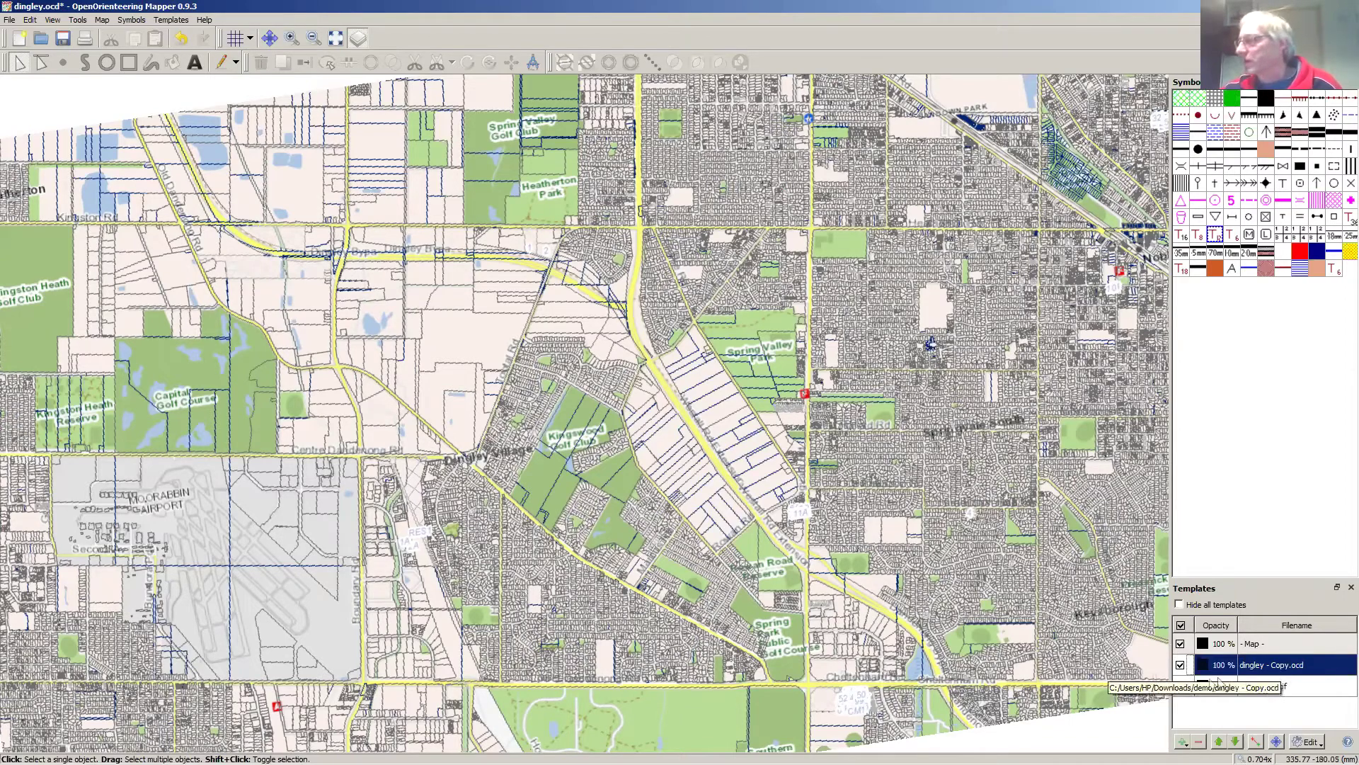
Step: Hide the Export(10).tif template, activate moving for dingley - Copy.ocd and toggle its visibility to look for it
left_click(1180, 687)
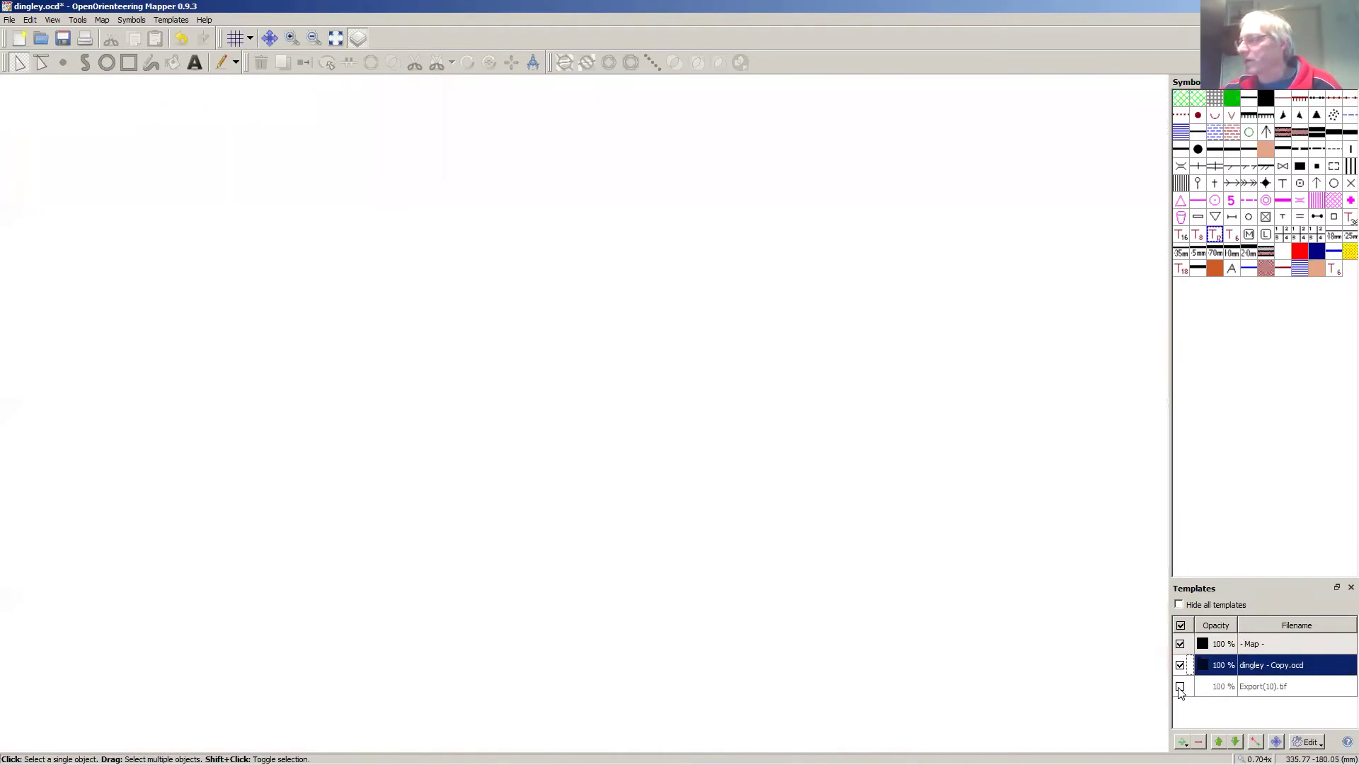
left_click(1180, 666)
left_click(1180, 666)
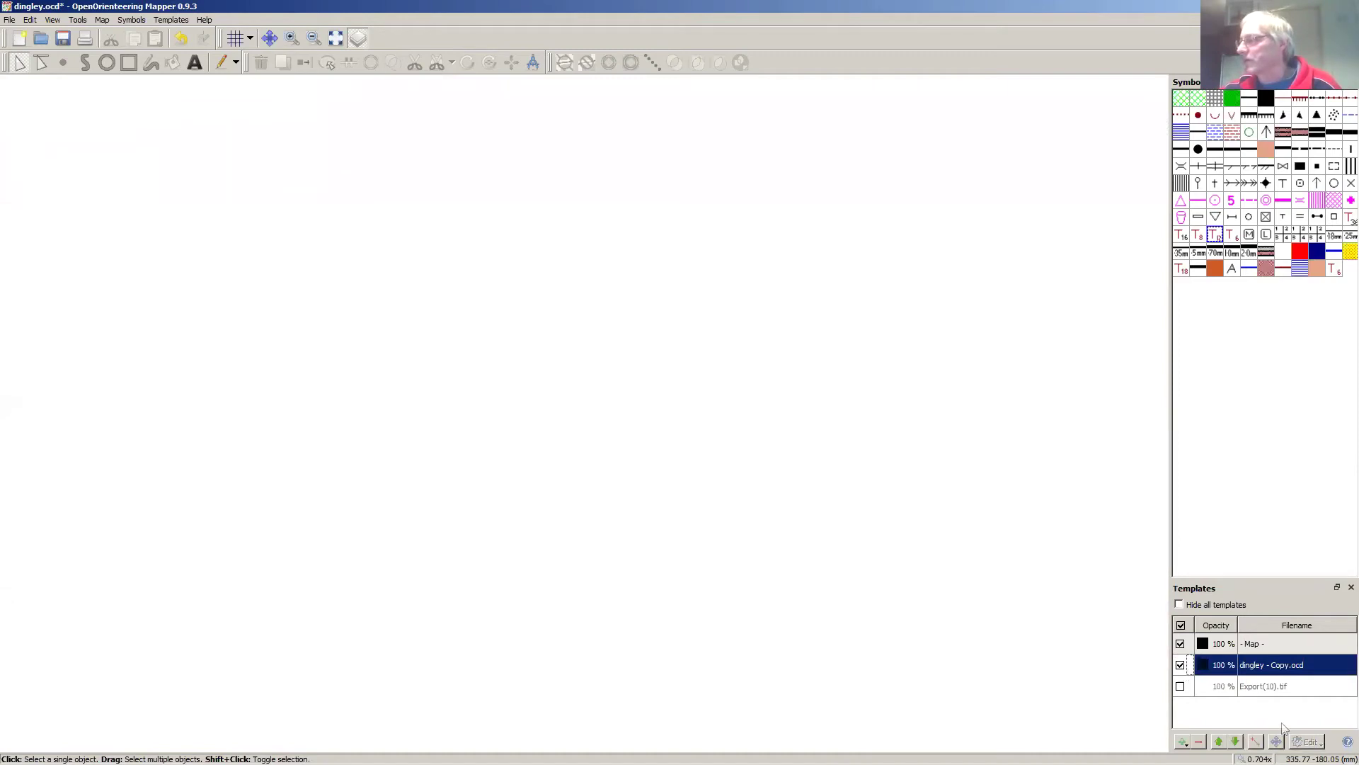
left_click(1276, 741)
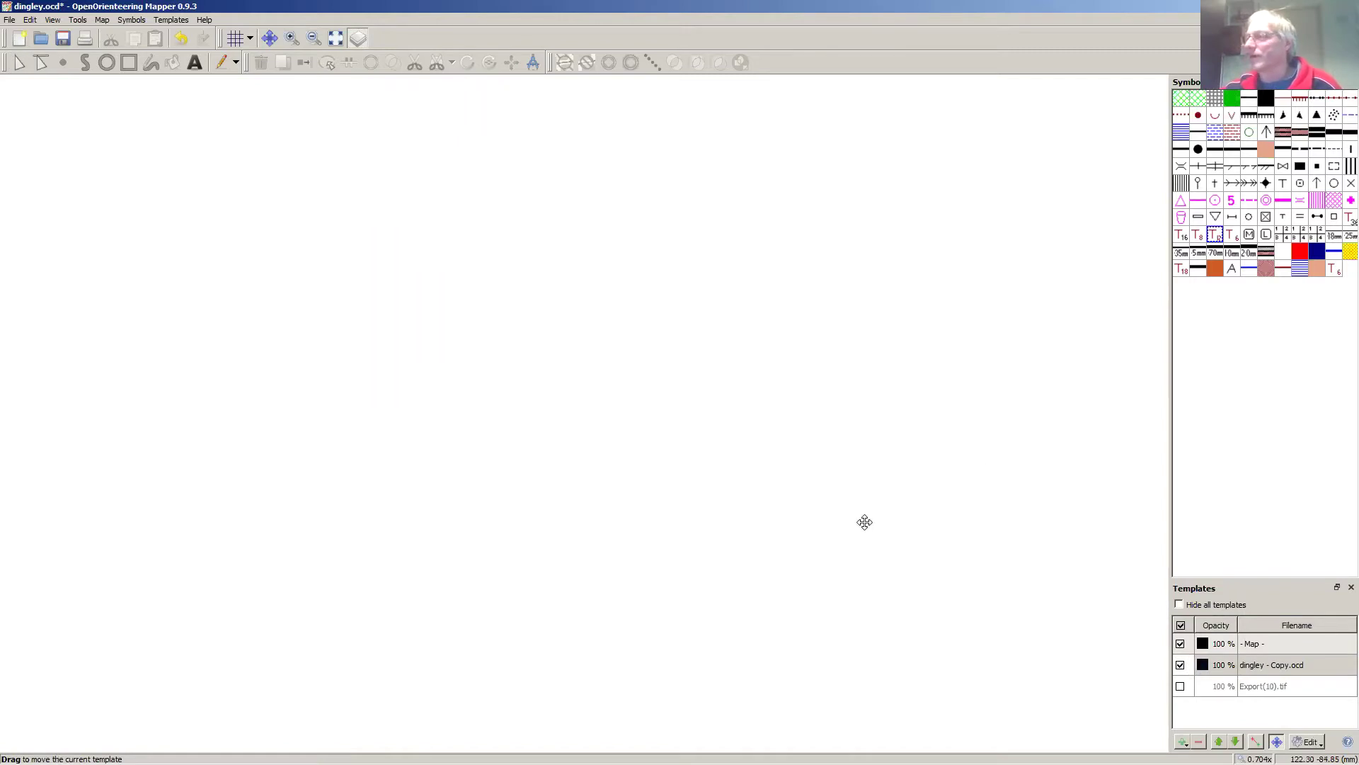
scroll(864, 521, "up", 1)
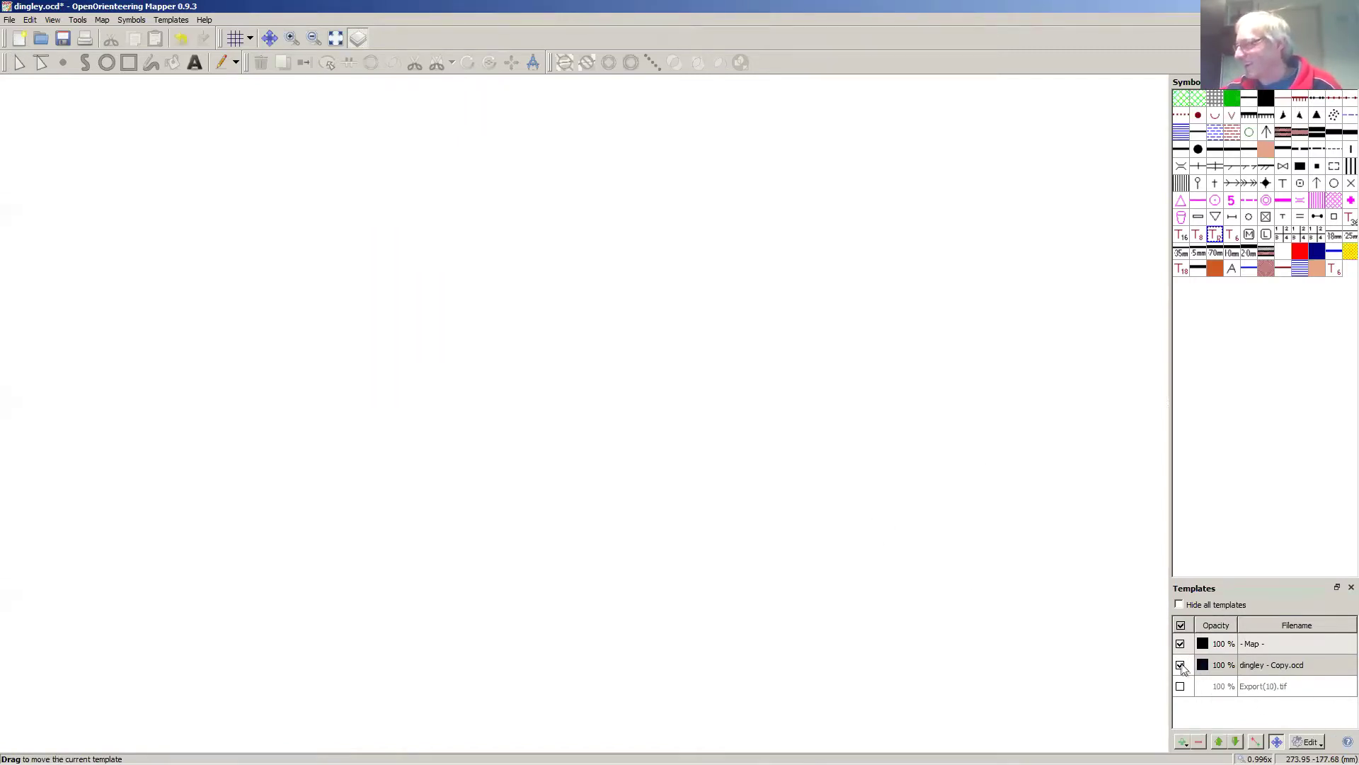
left_click(1181, 666)
left_click(1180, 666)
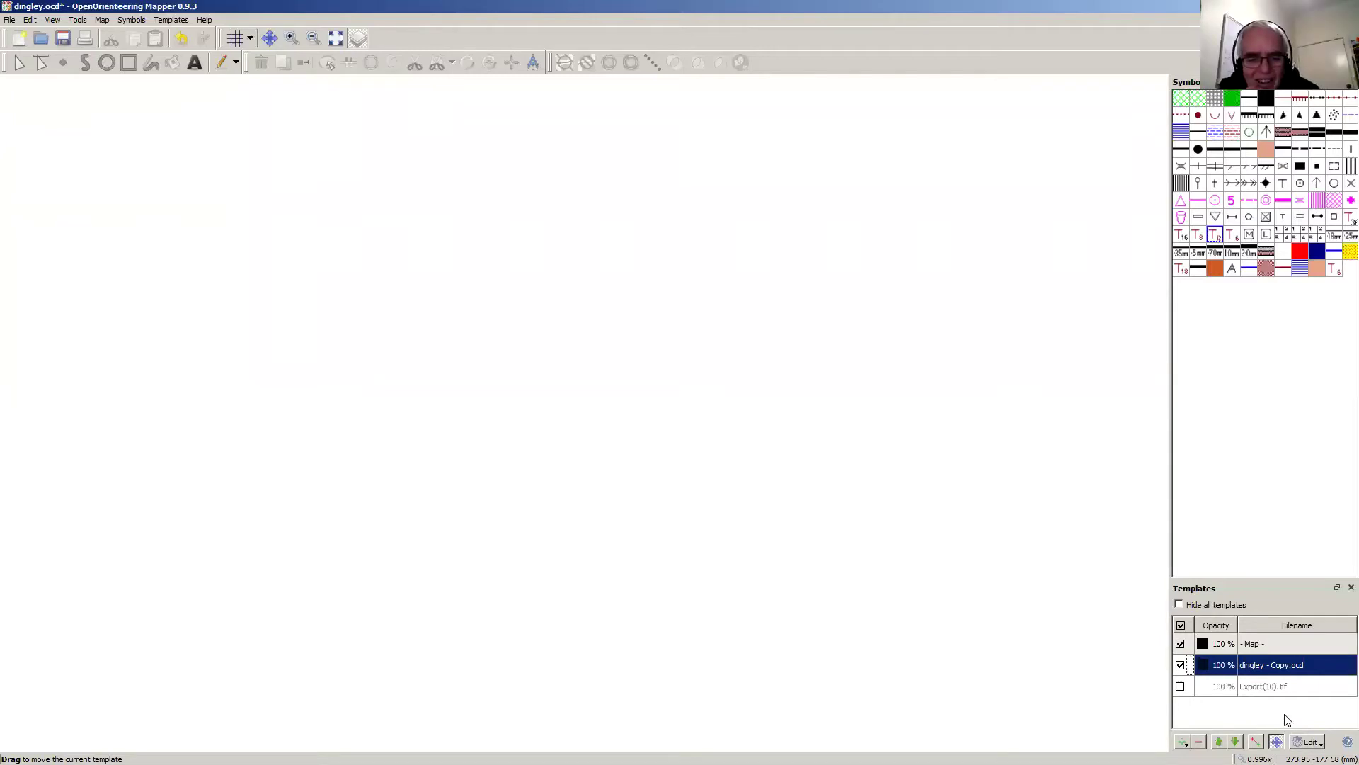
Step: Show the whole map to bring the dingley - Copy.ocd template into view
left_click(35, 22)
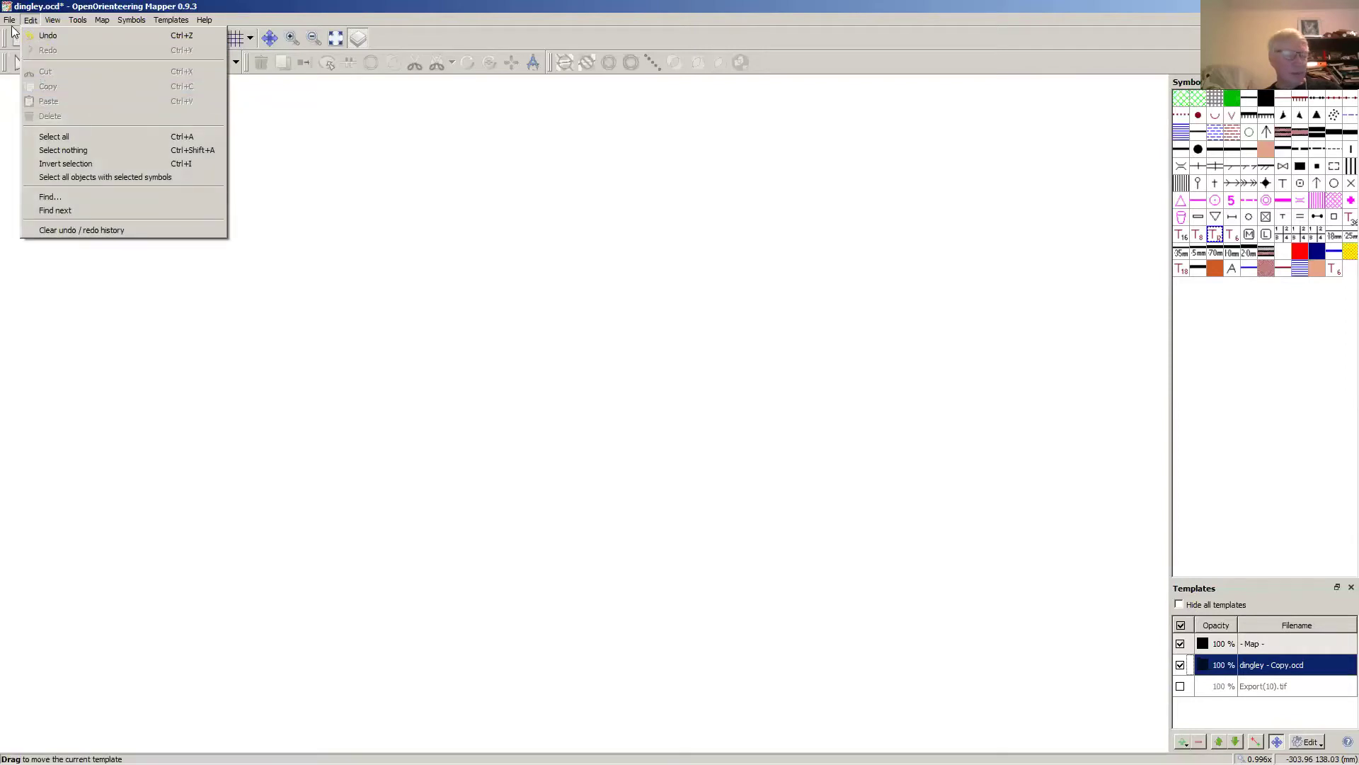
mouse_move(53, 23)
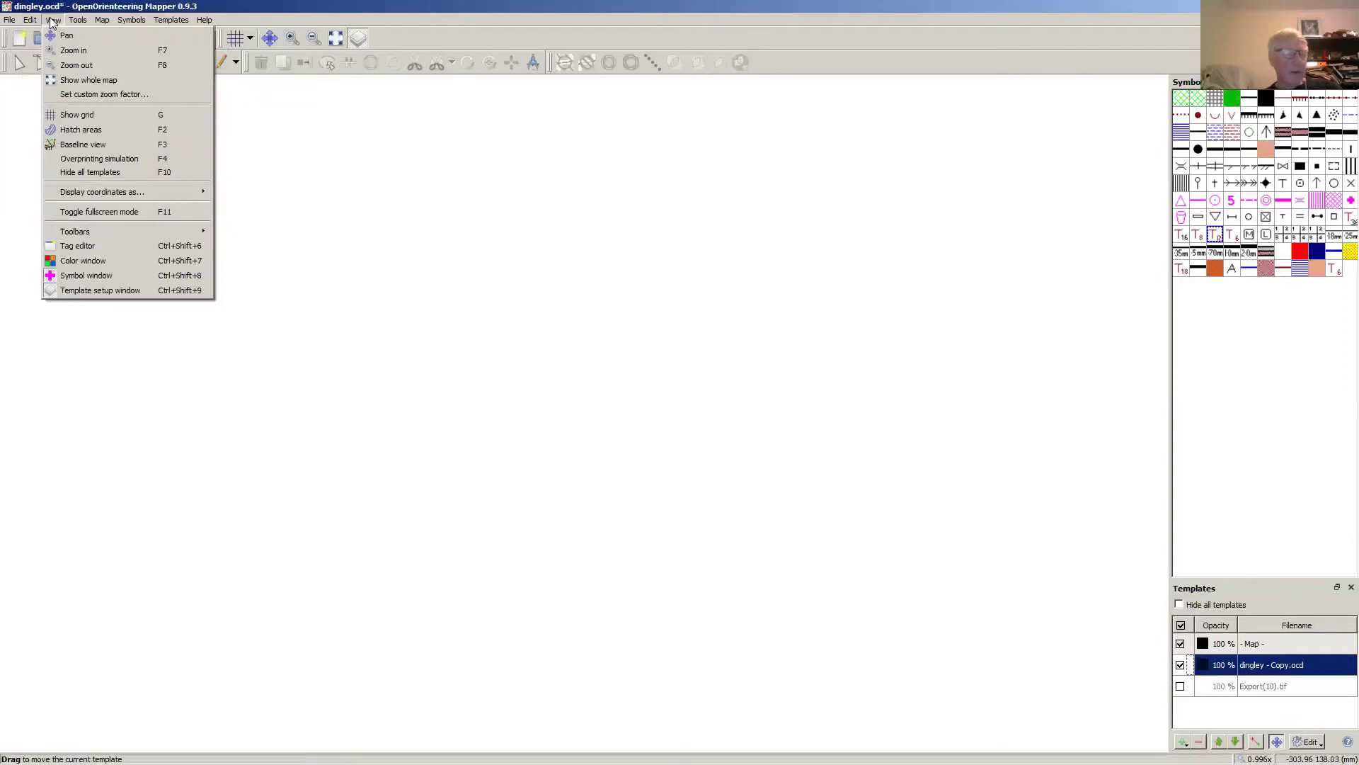
left_click(78, 80)
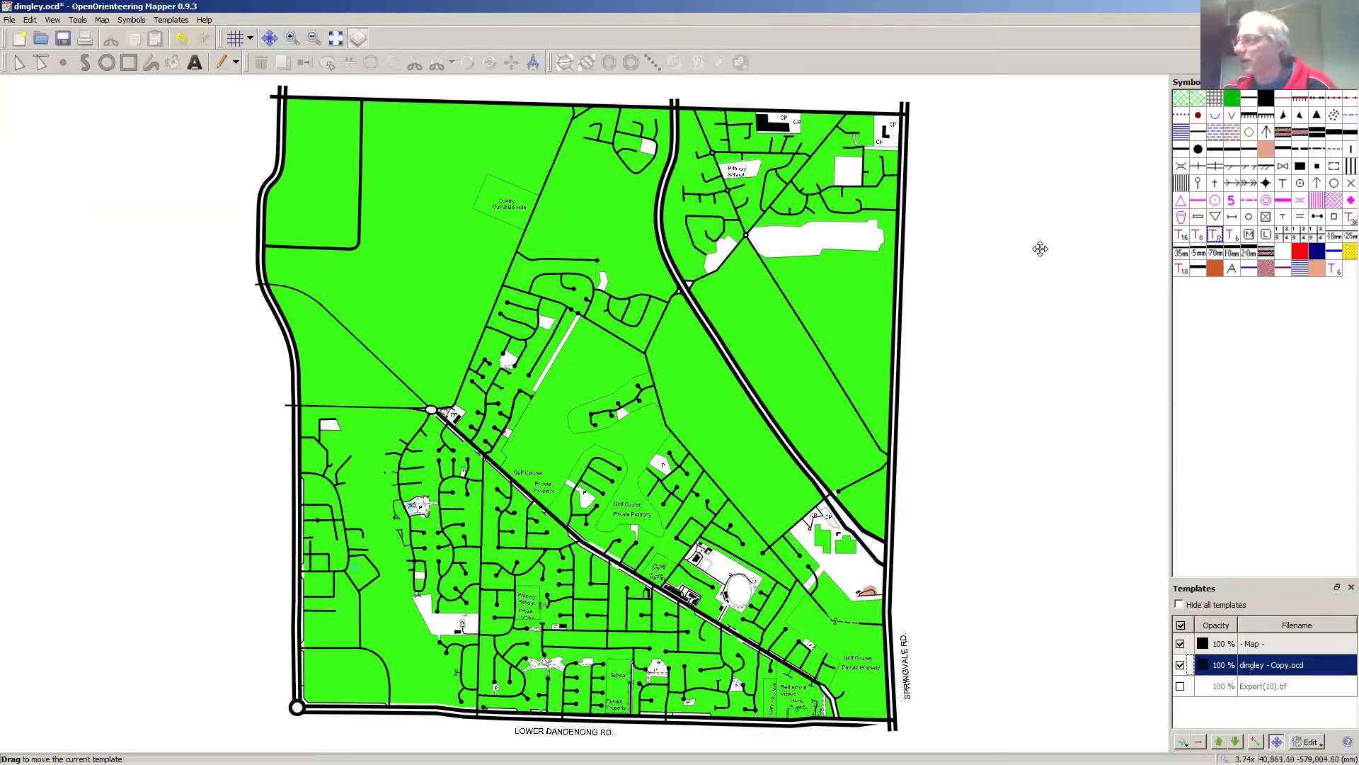
left_click(1133, 256)
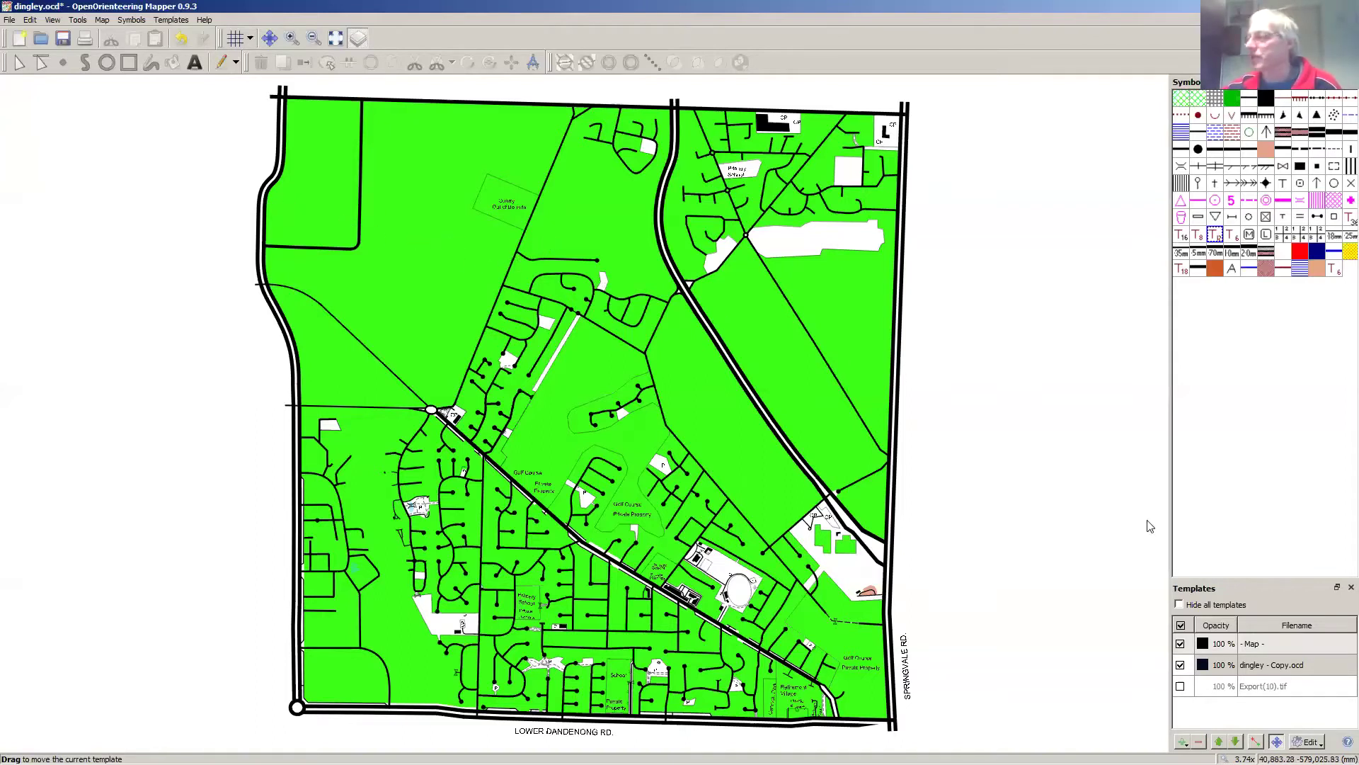
Step: Make the Export(10).tif template visible again and try to box-select all objects of the Dingley map
left_click(1180, 687)
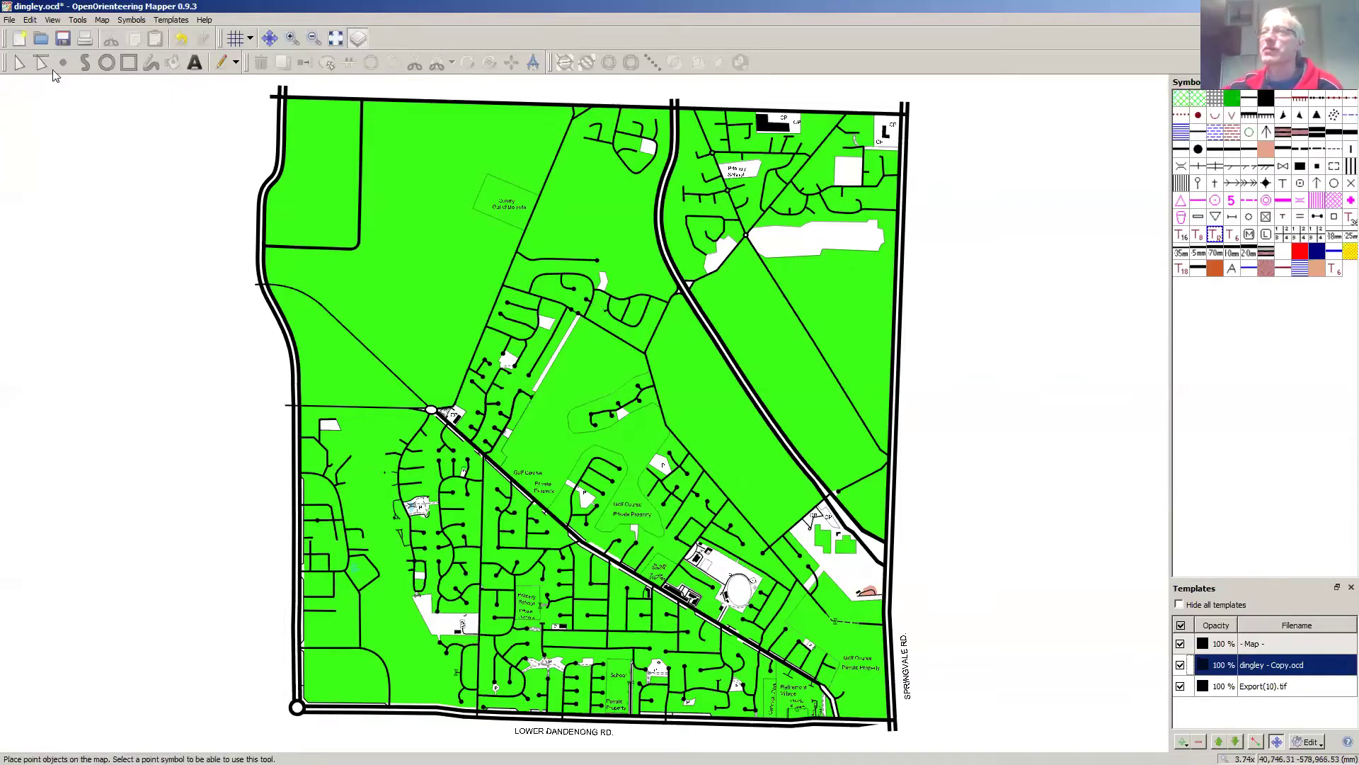
left_click(19, 65)
left_click_drag(201, 84, 983, 750)
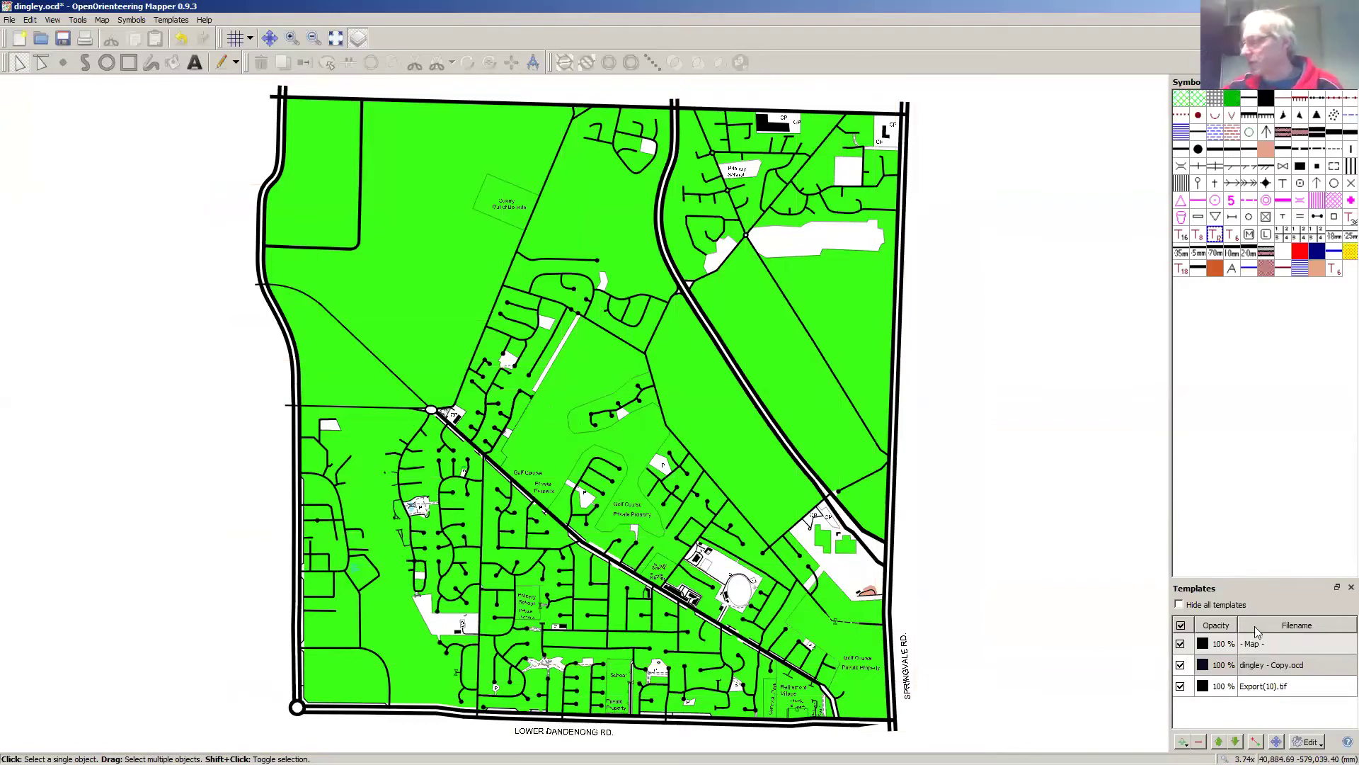
Step: Try to bring up the positioning settings of the dingley - Copy.ocd template, toggling the visibility of Export(10).tif
left_click(1309, 741)
left_click(1340, 501)
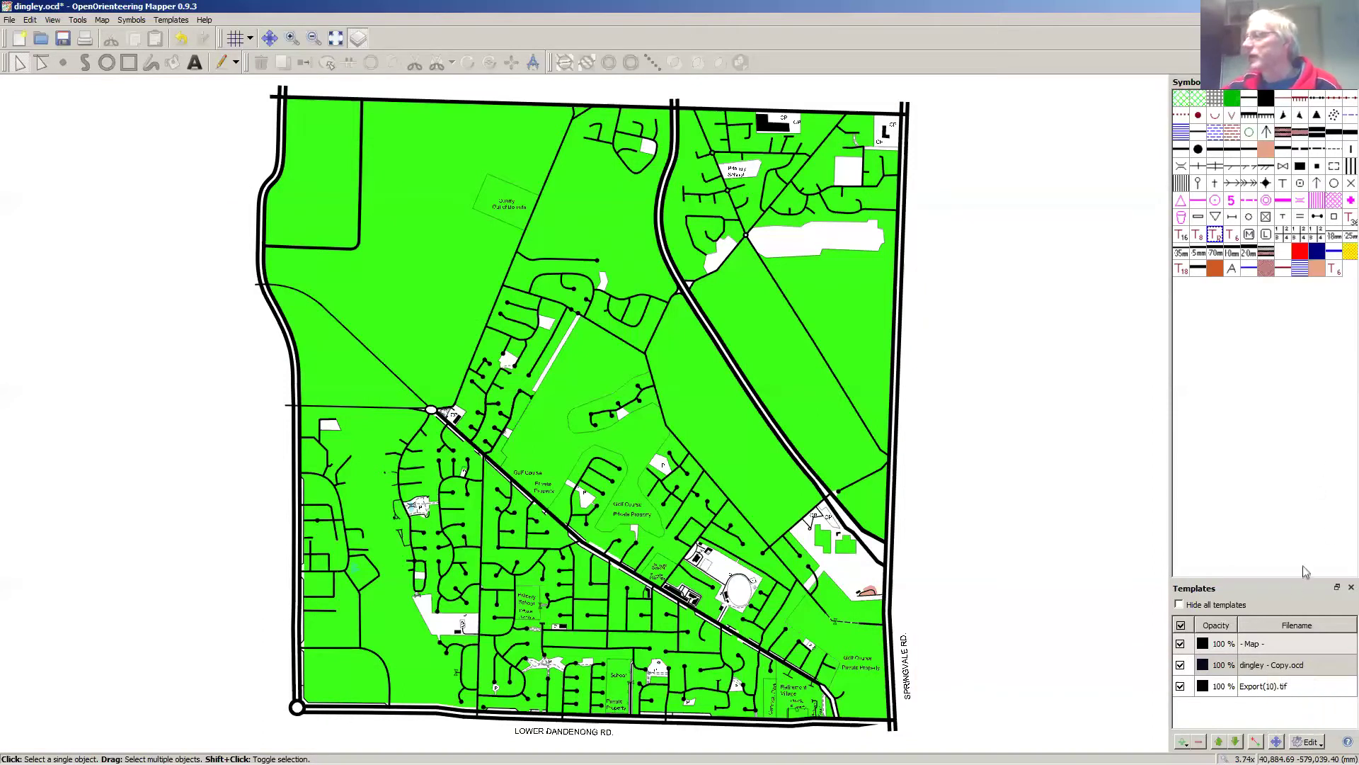
left_click(1309, 741)
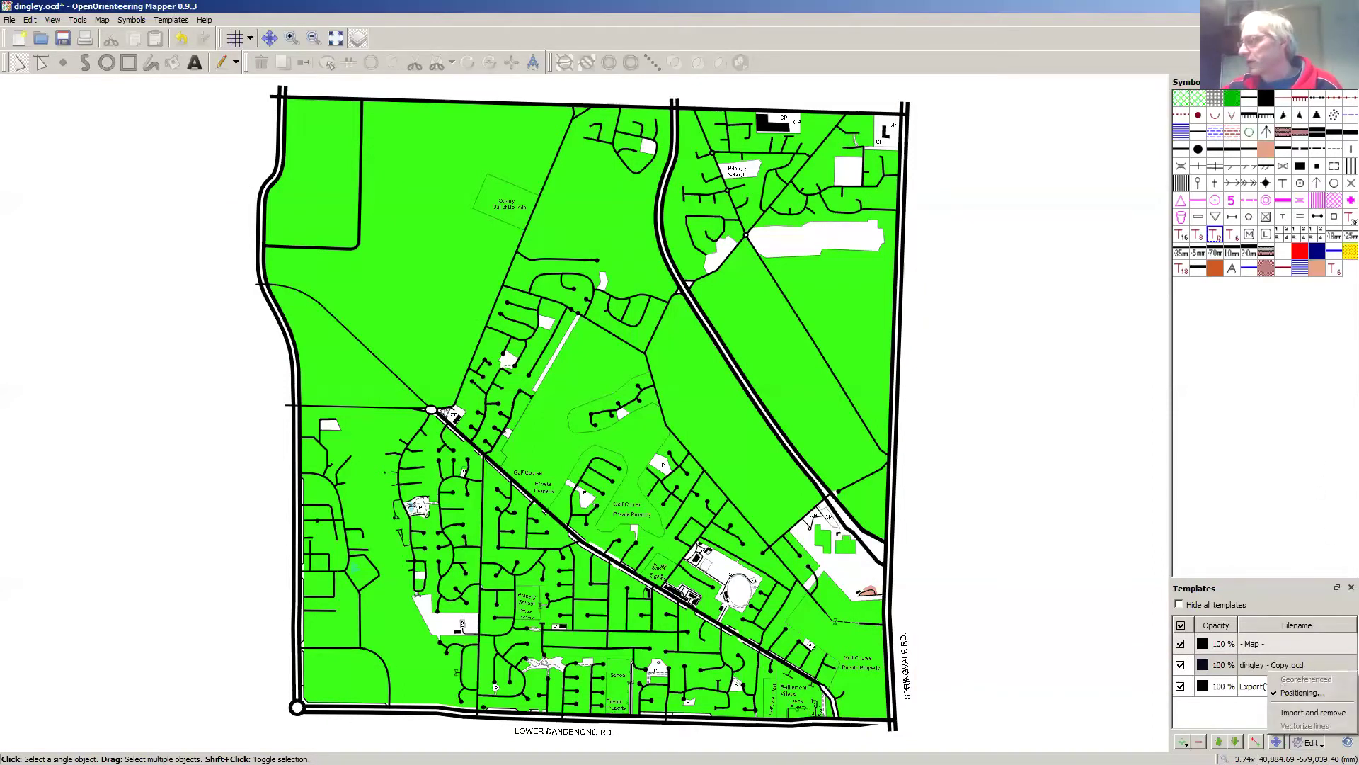
left_click(1301, 693)
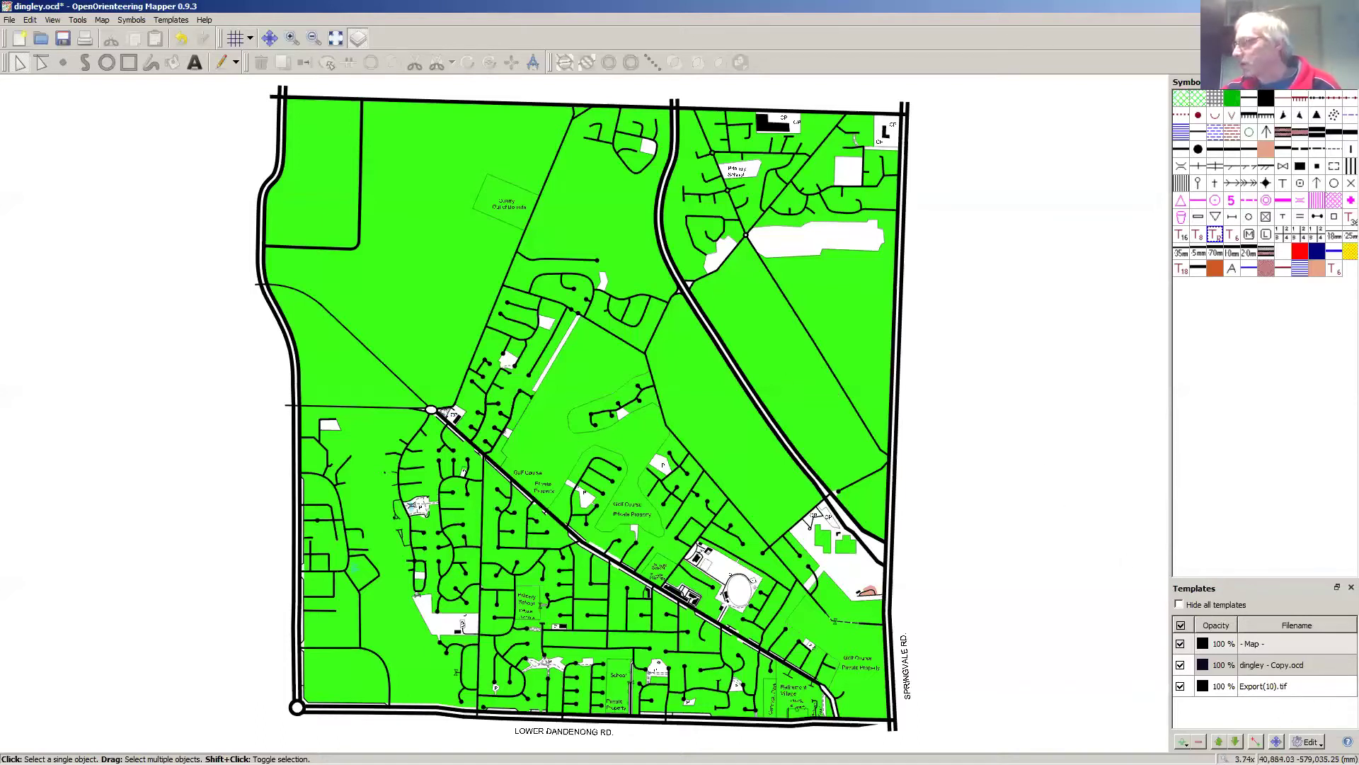
left_click(1180, 687)
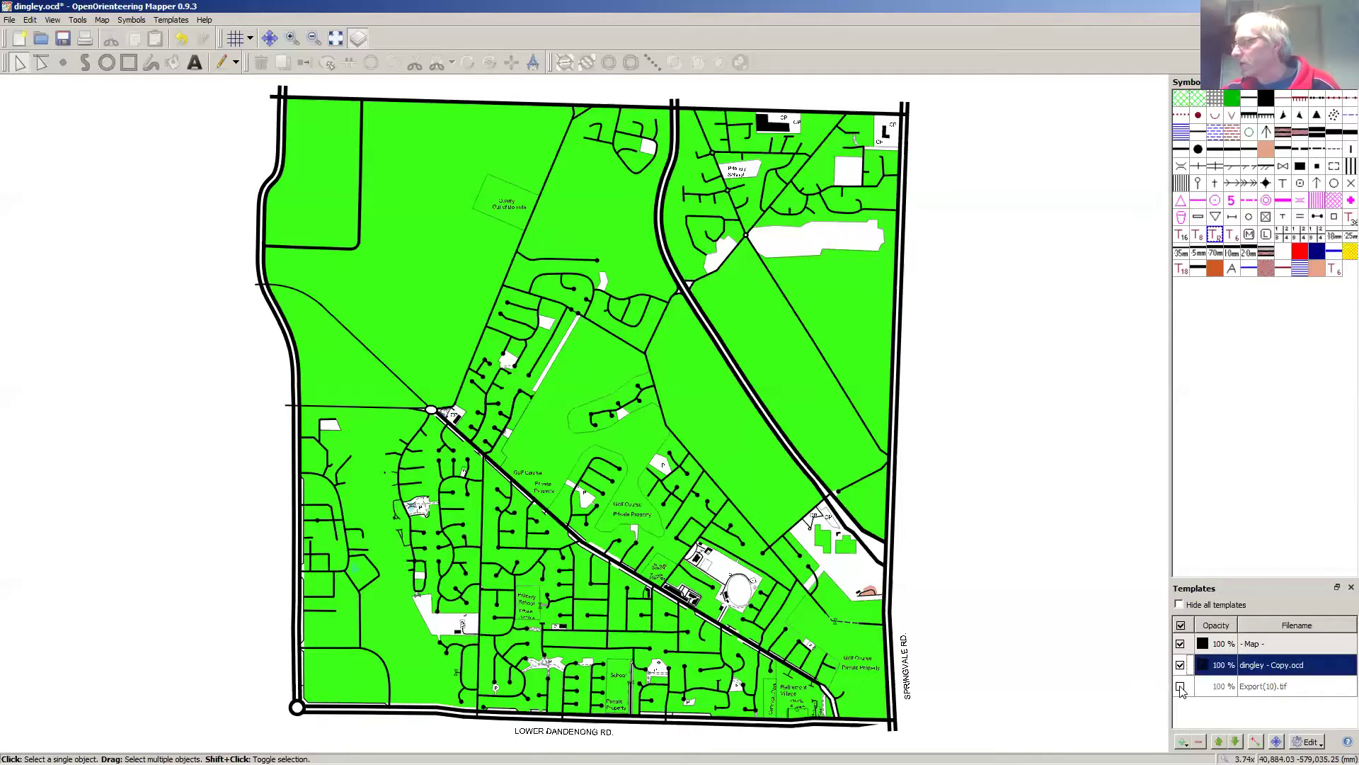
left_click(1180, 686)
left_click(1309, 742)
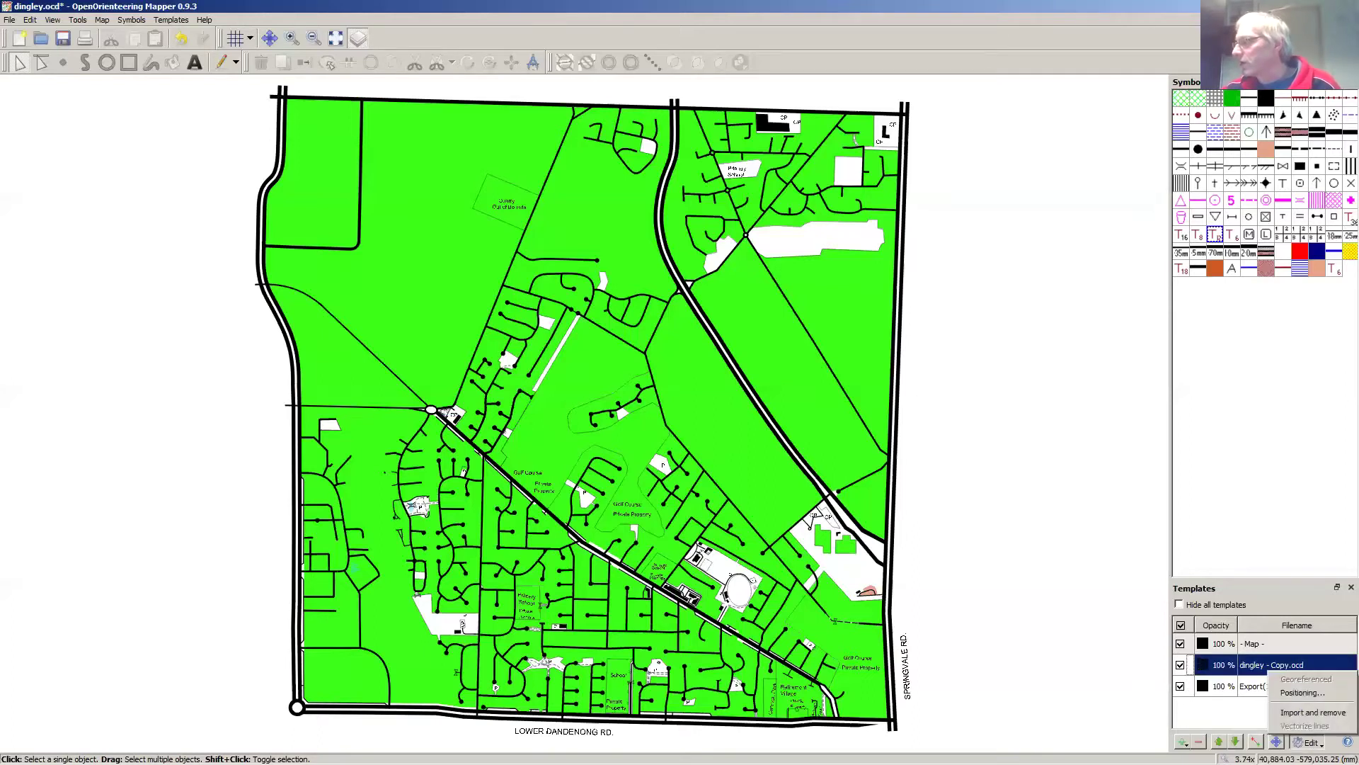
left_click(1286, 694)
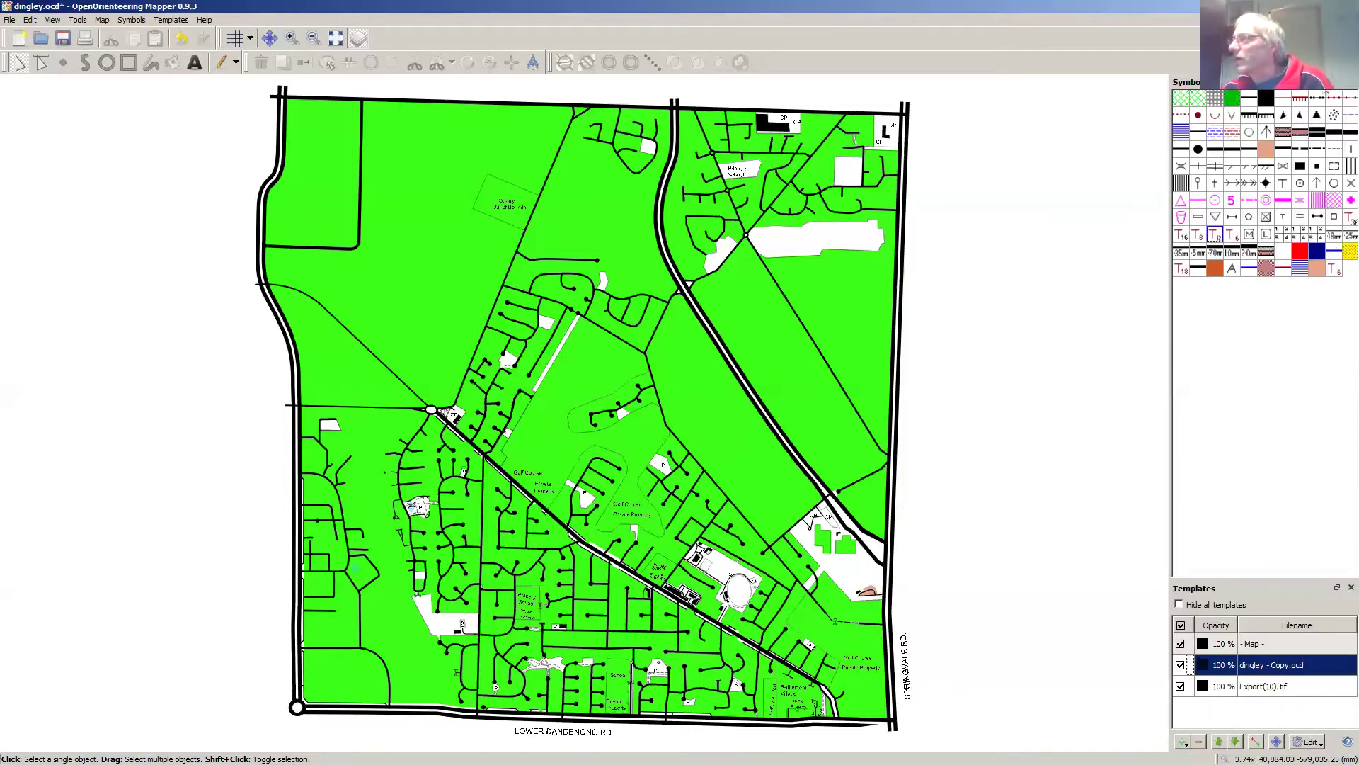
Step: Detach the Symbols panel from its docked place and toggle the template setup window off and on again
left_click(1337, 82)
left_click(1335, 83)
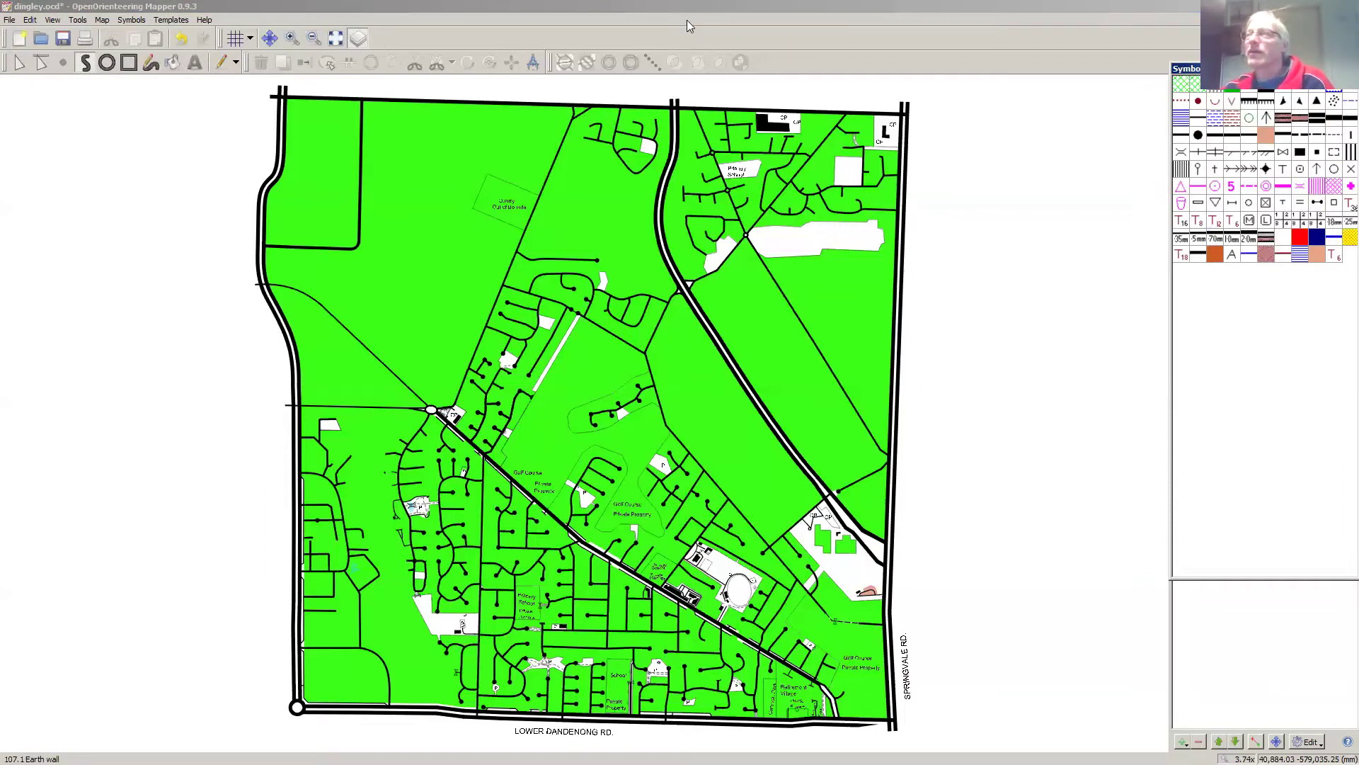
left_click(177, 20)
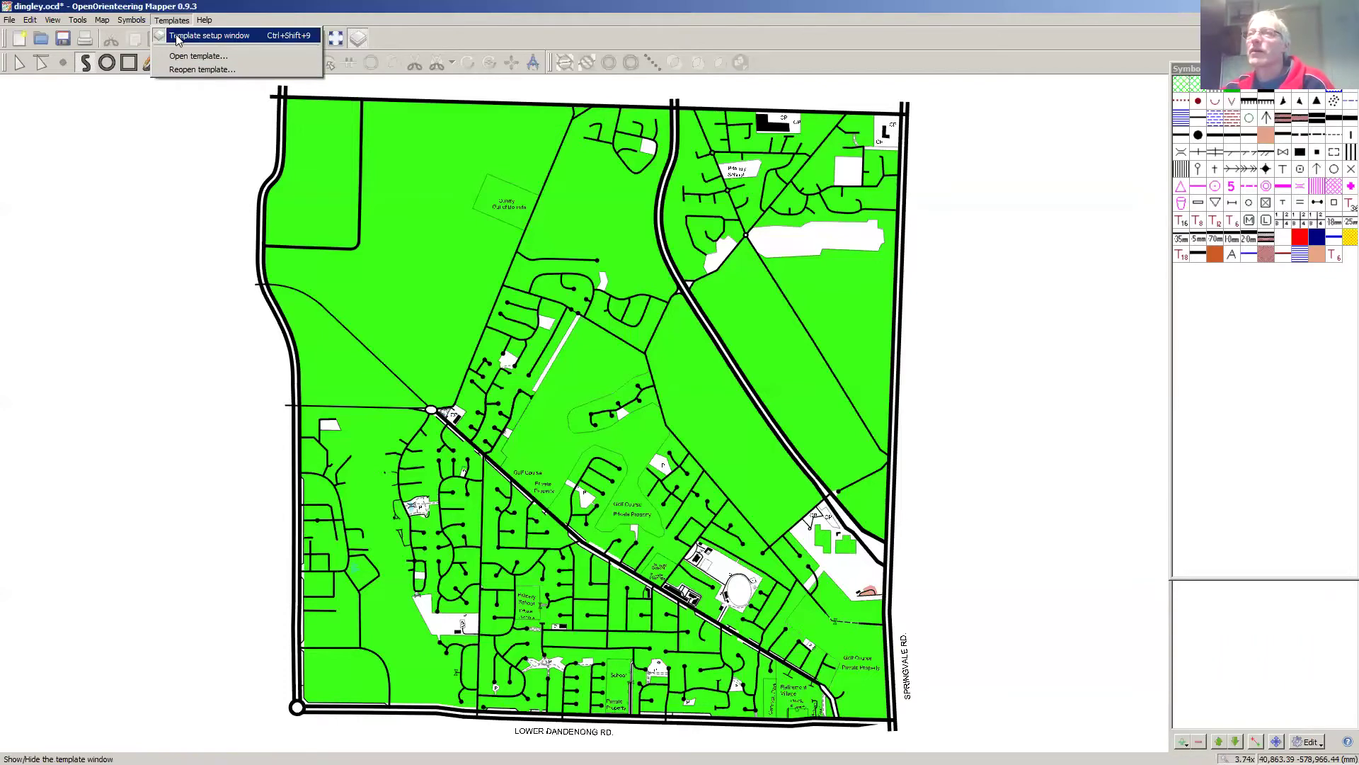
left_click(178, 36)
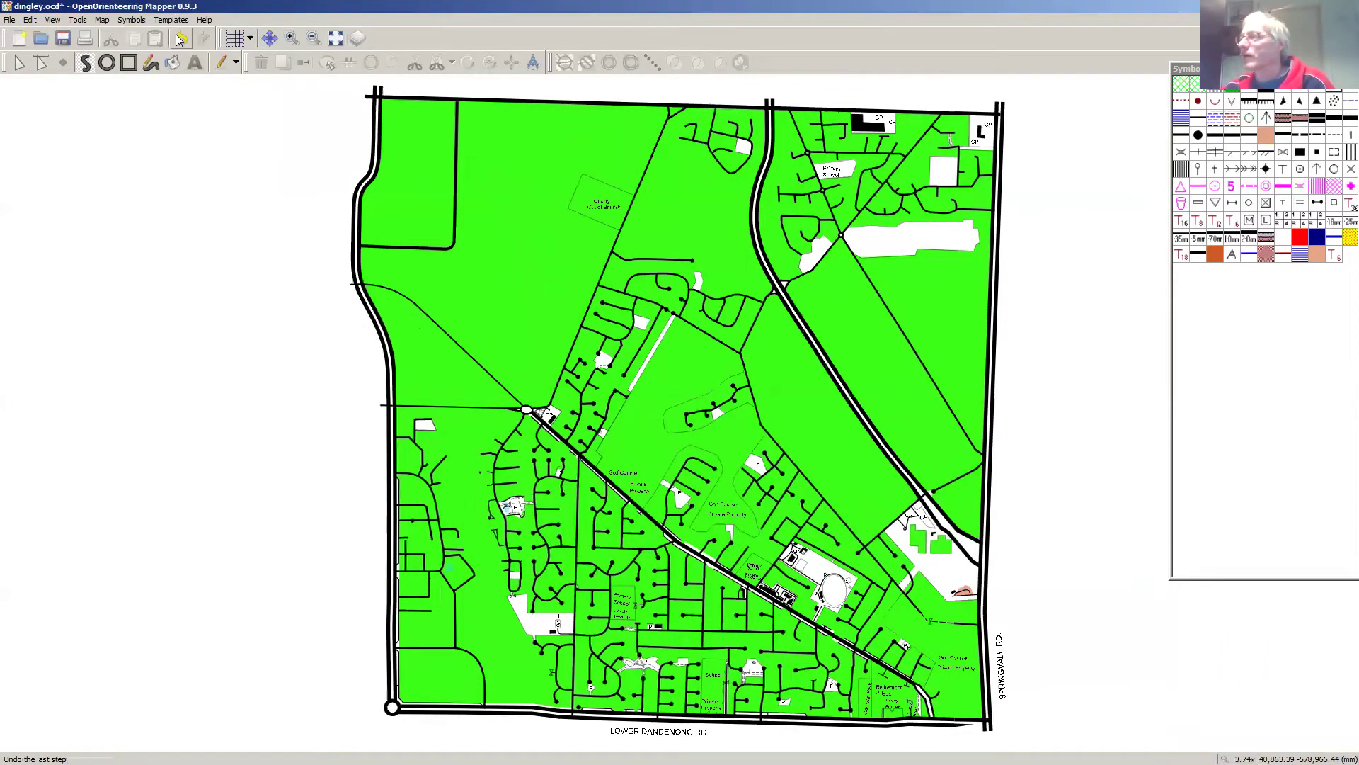
left_click(170, 19)
left_click(178, 36)
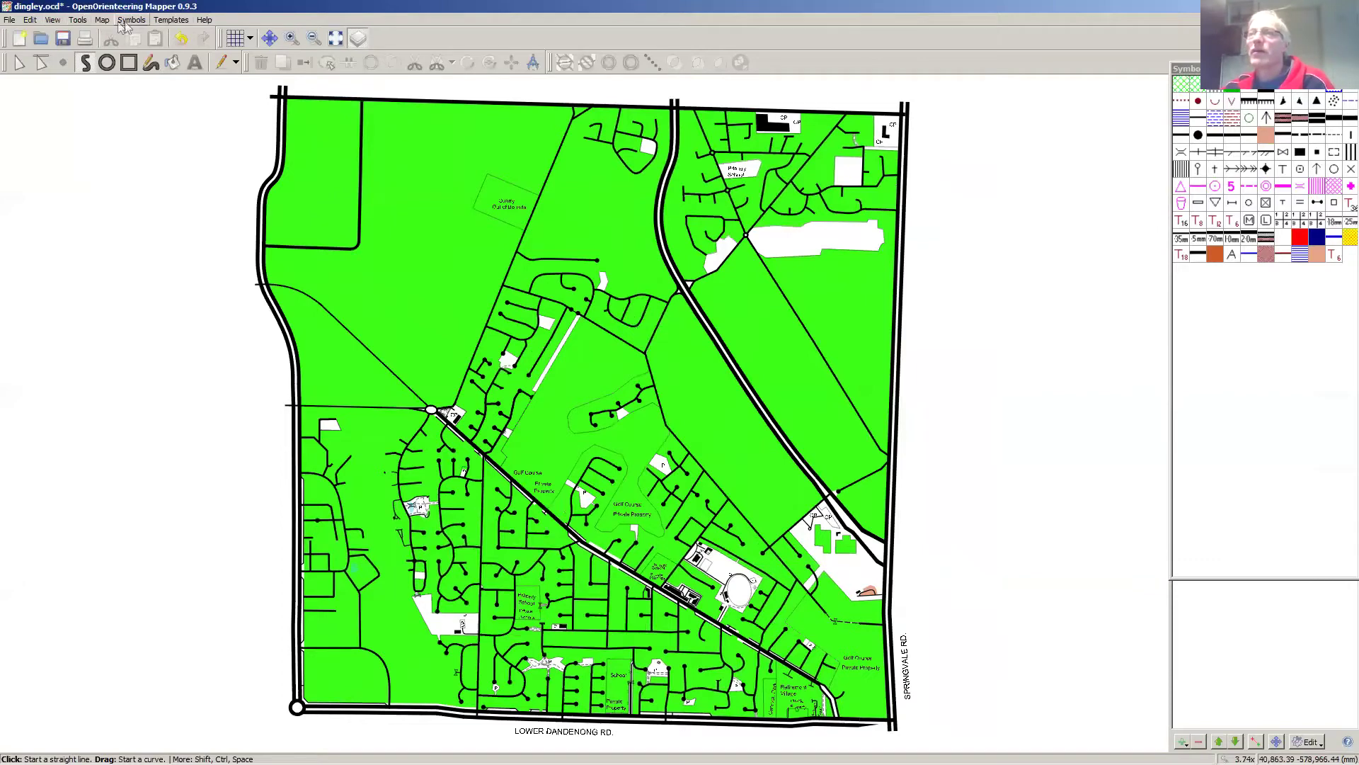
left_click(171, 19)
mouse_move(49, 21)
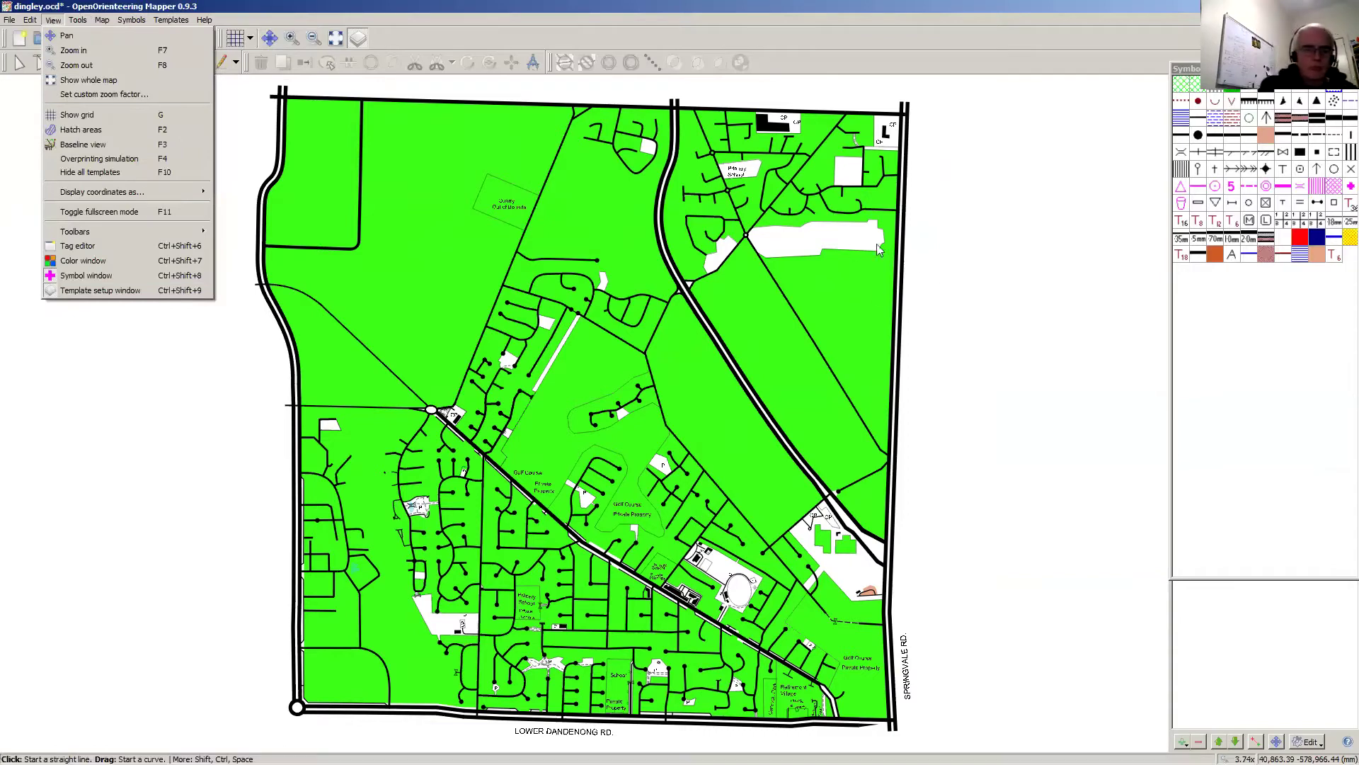
Step: Try again to open the Positioning settings from the template editing options
left_click(1111, 598)
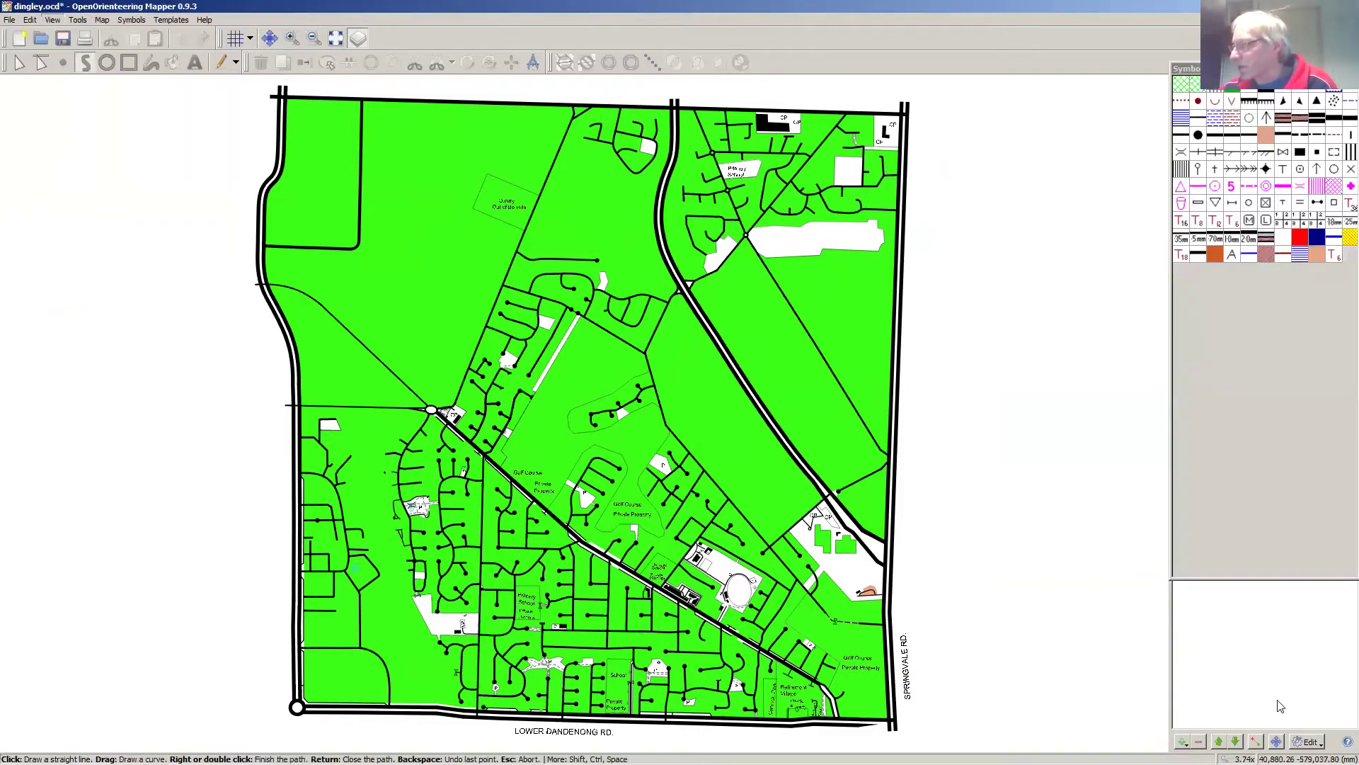
left_click(1321, 741)
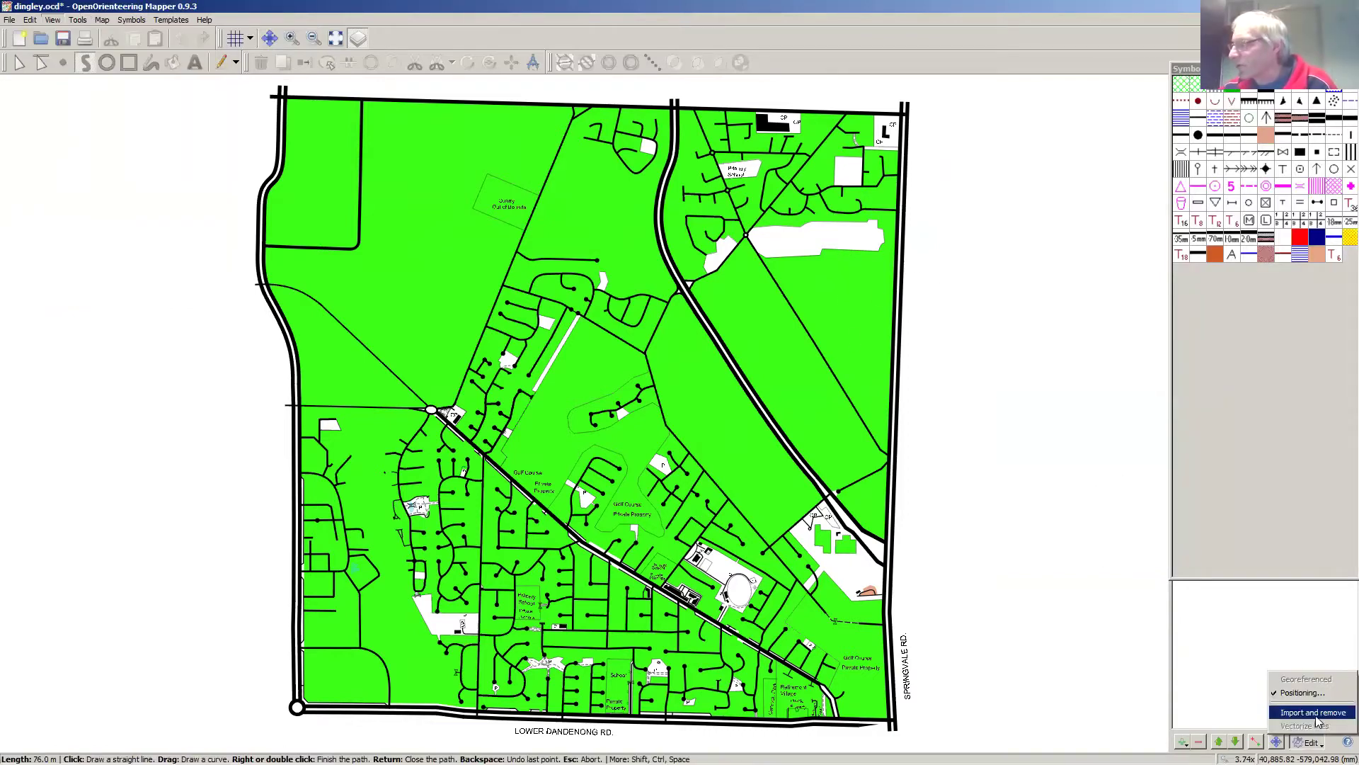
left_click(1307, 693)
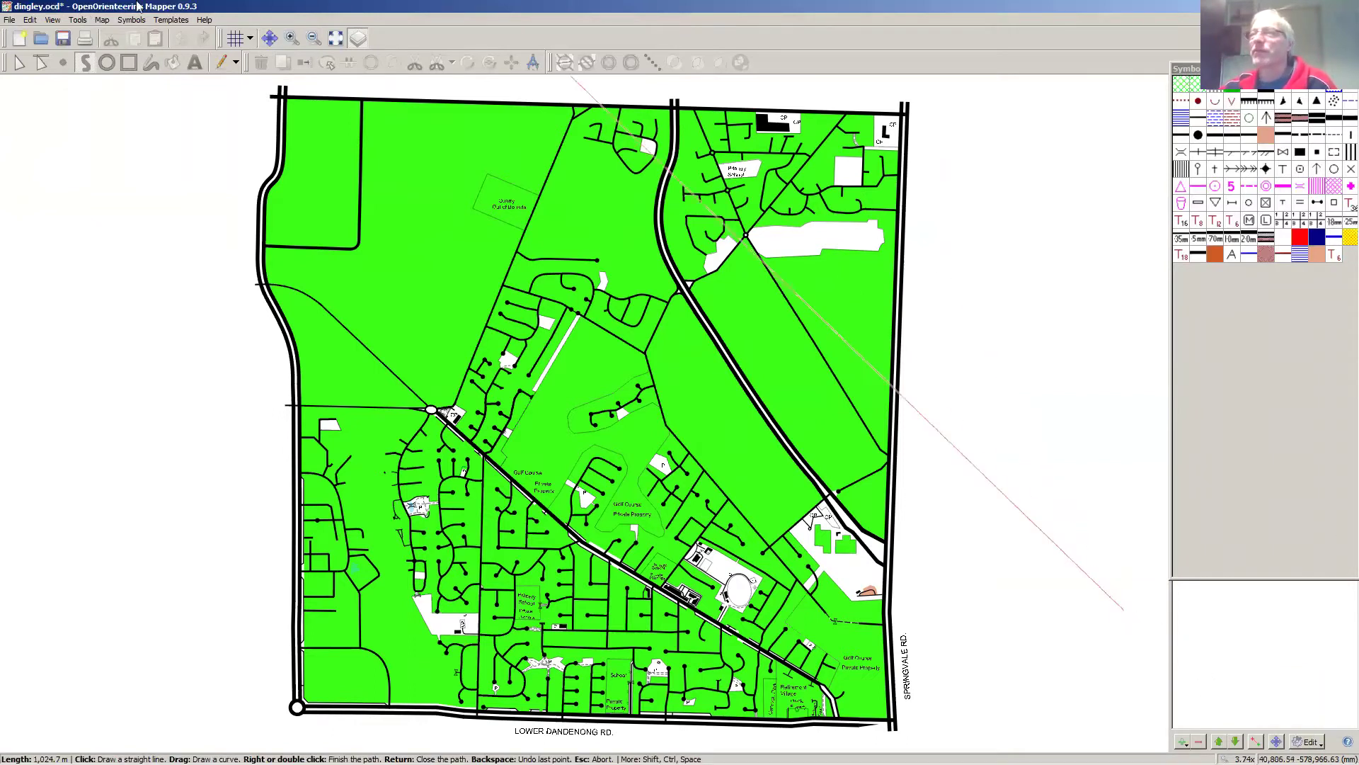
Step: Try to open ollie.txt as a template and abandon the started line by returning to object selection
left_click(170, 20)
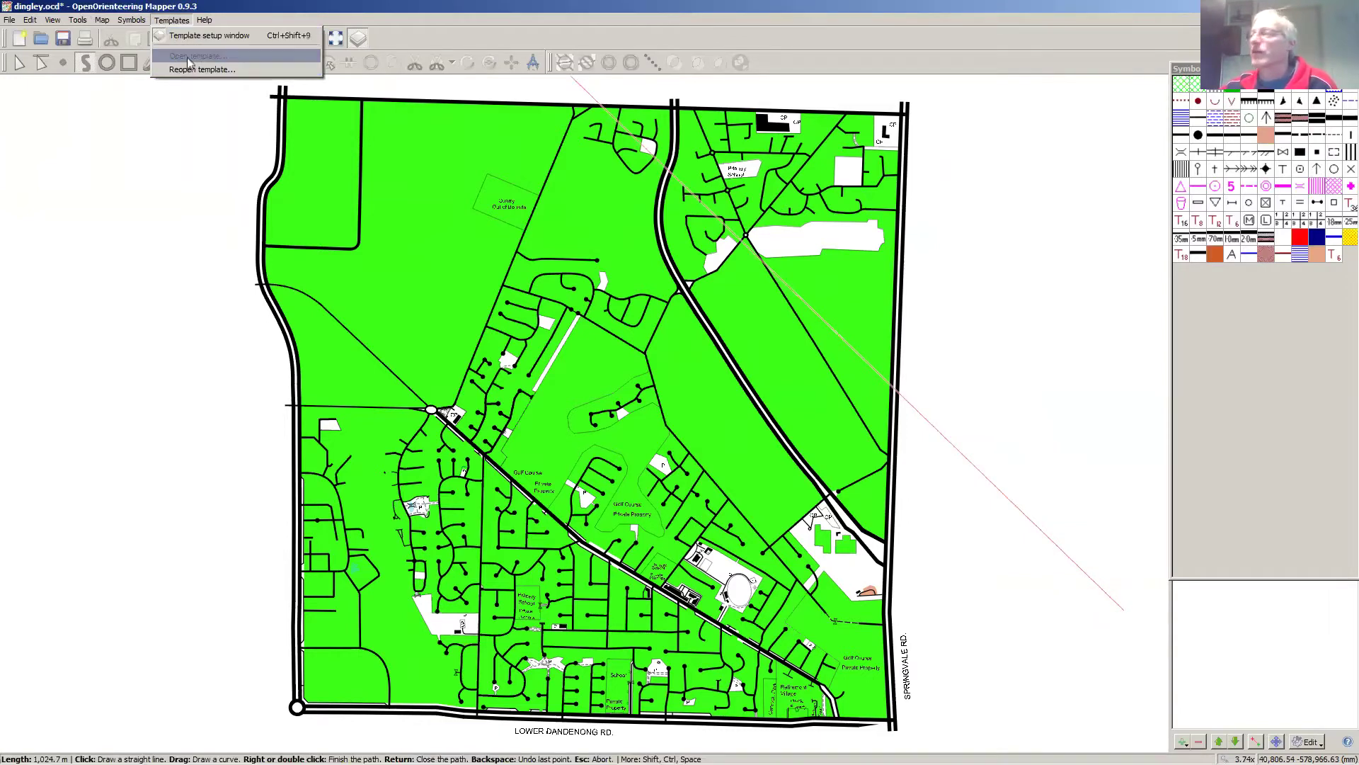
left_click(190, 59)
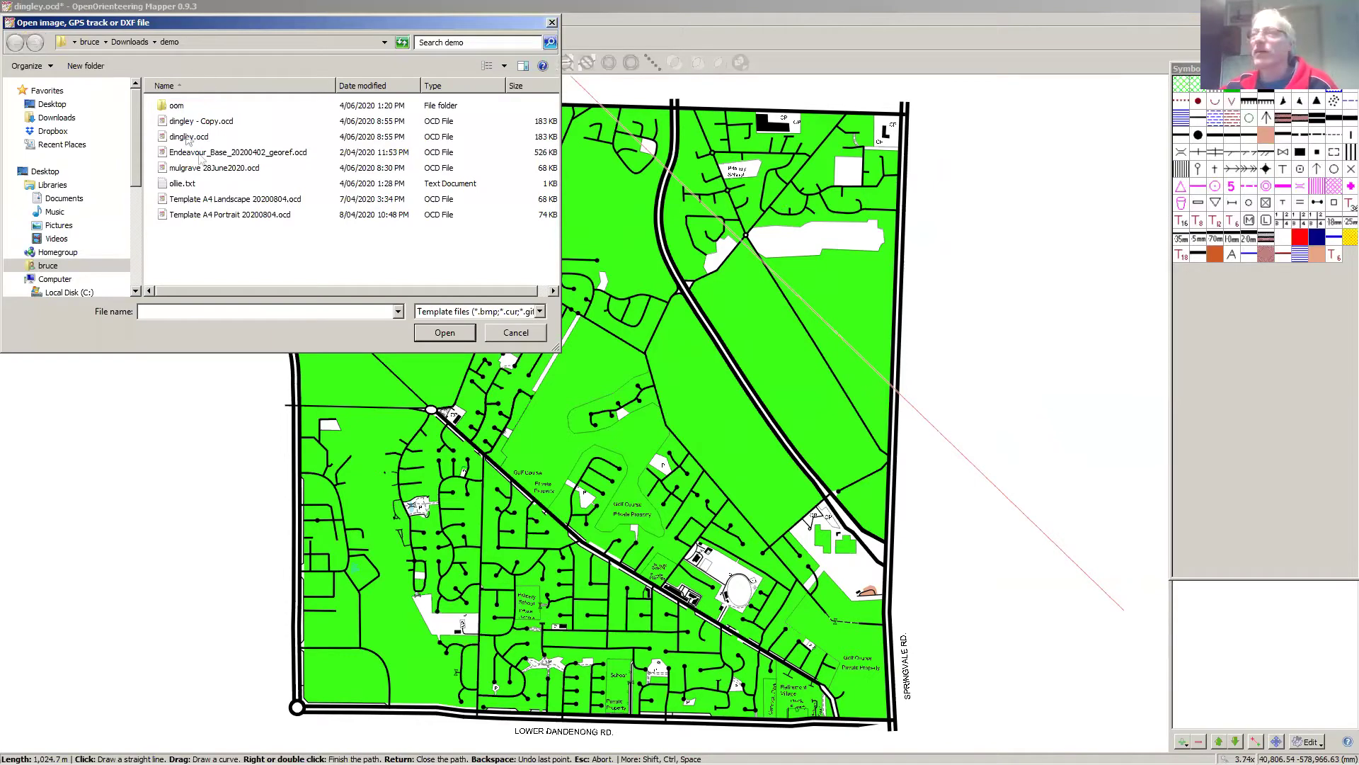
double_click(182, 190)
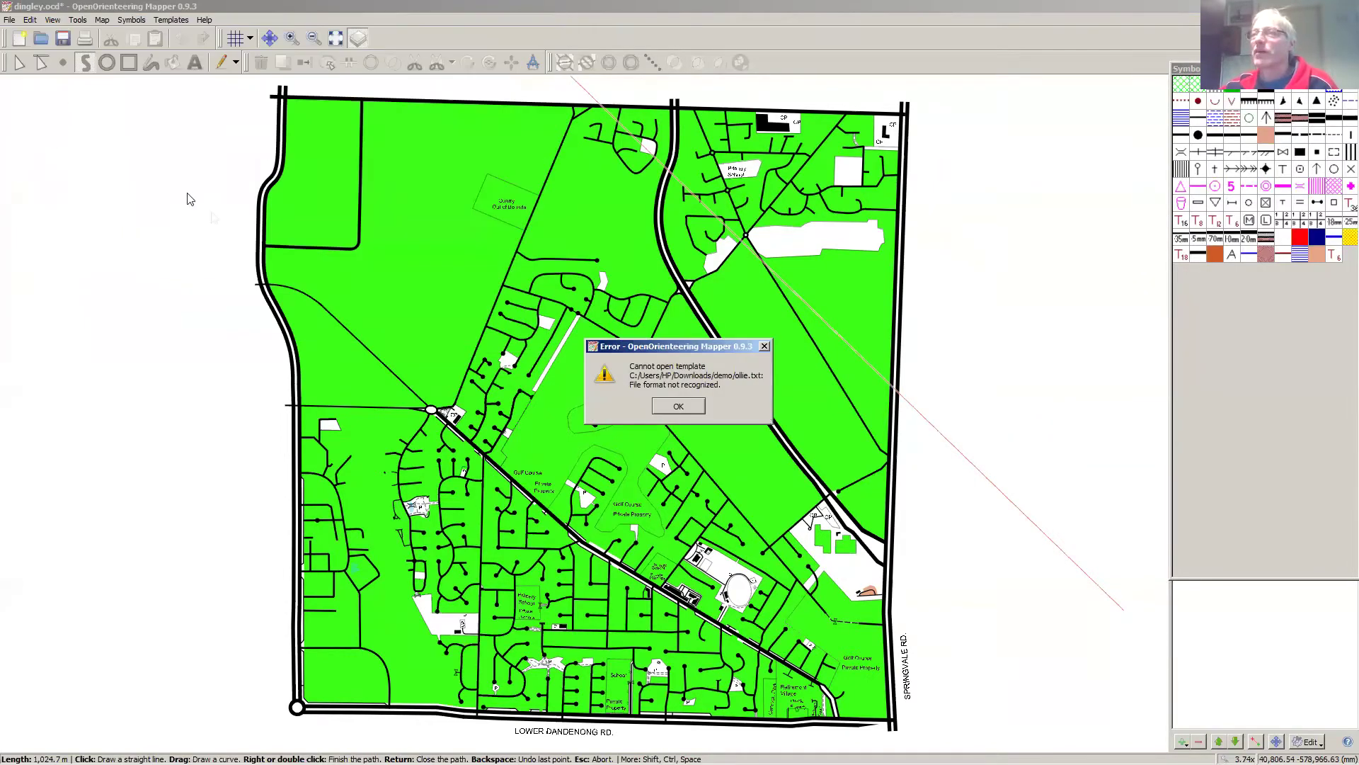
left_click(671, 407)
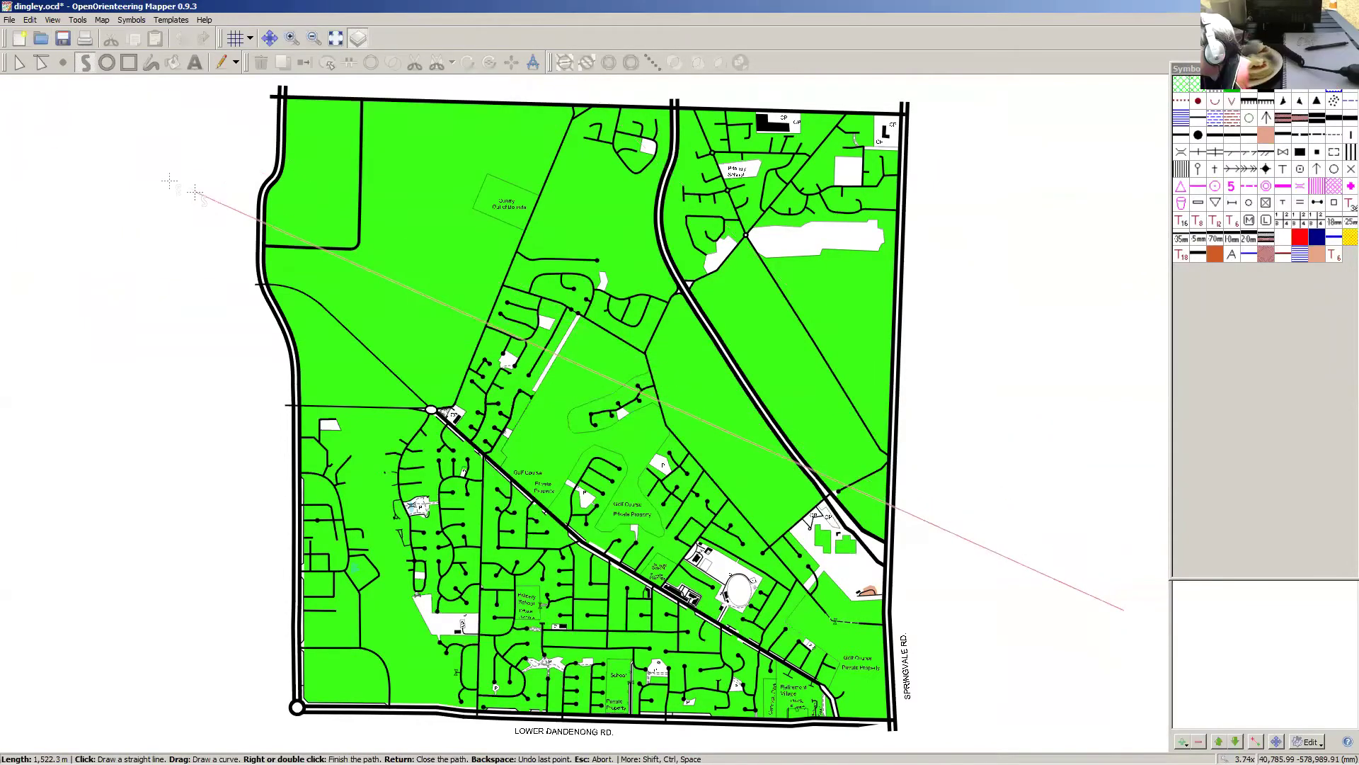
left_click(17, 63)
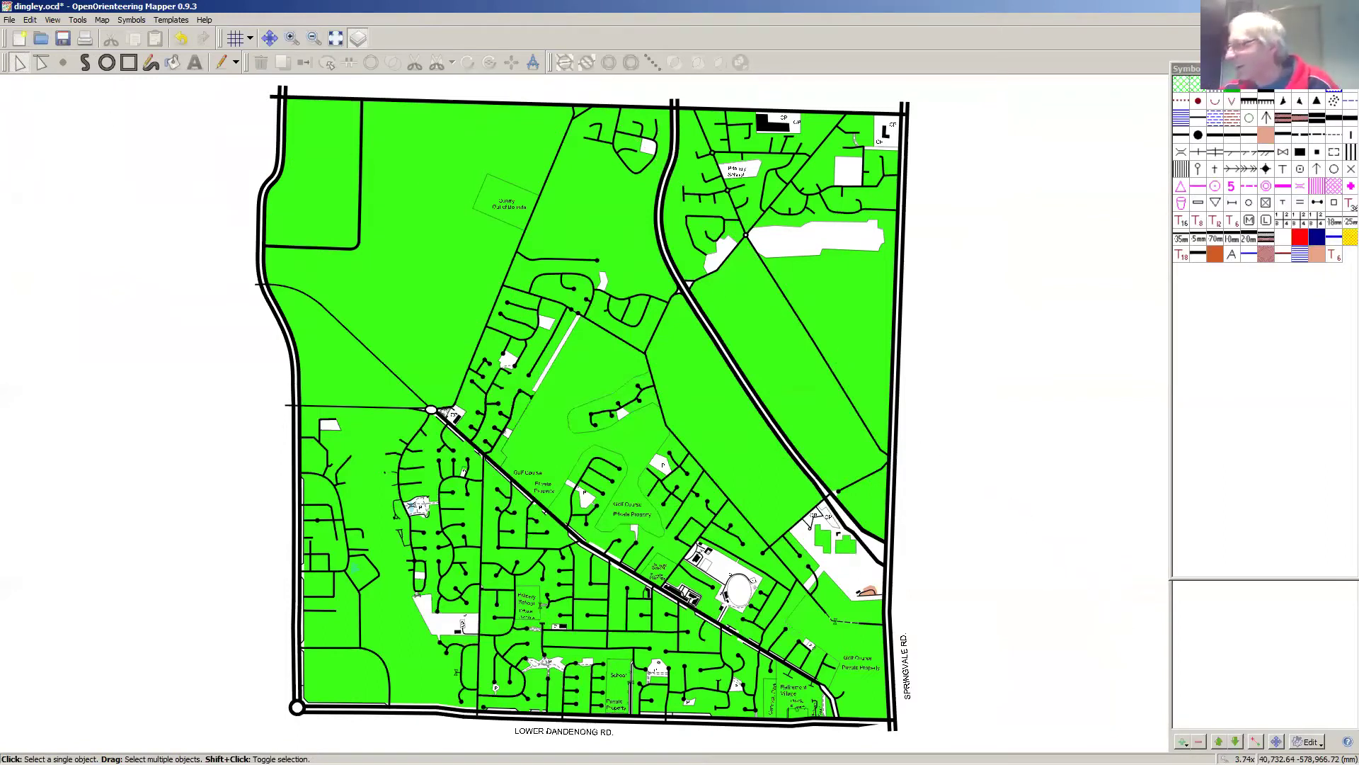
Step: Move the dingley - Copy.ocd template above the map and check the closed and active lists for reopening templates
left_click(1218, 741)
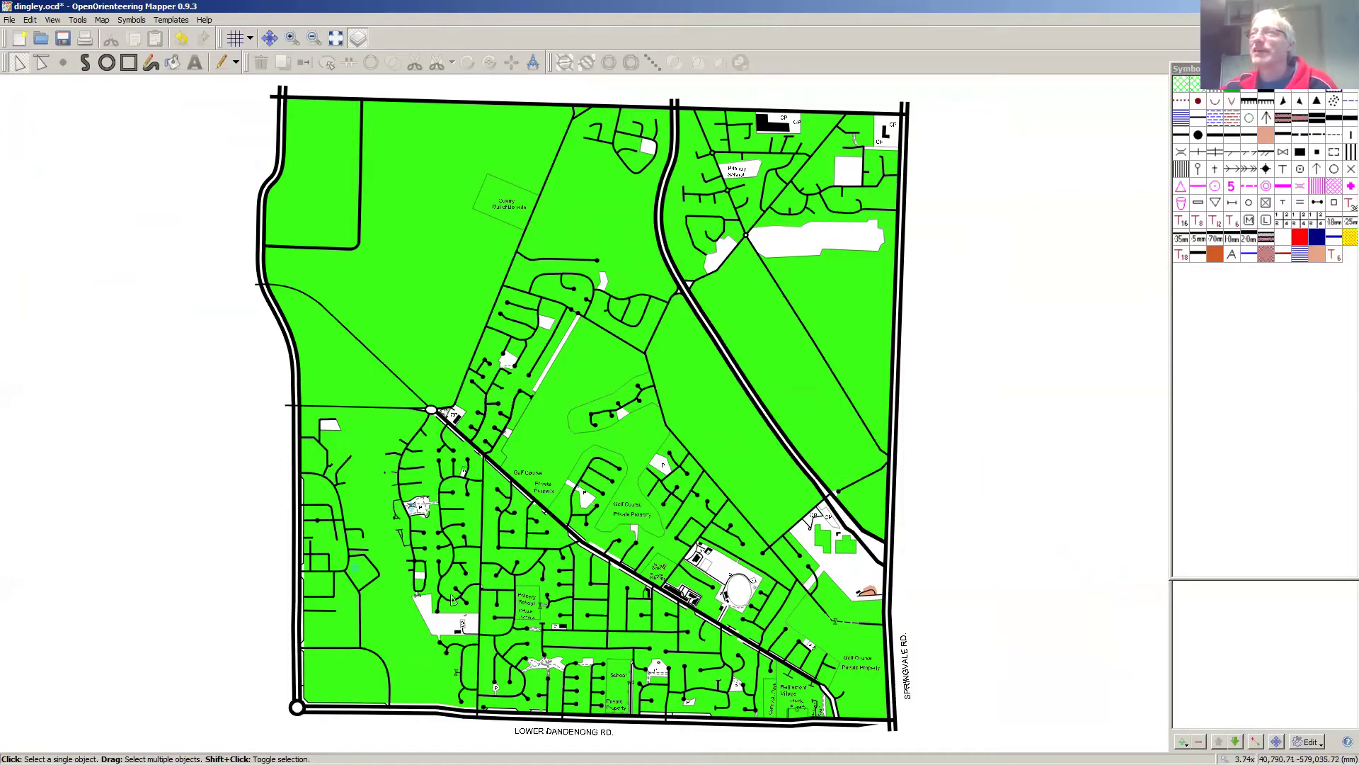
left_click(171, 20)
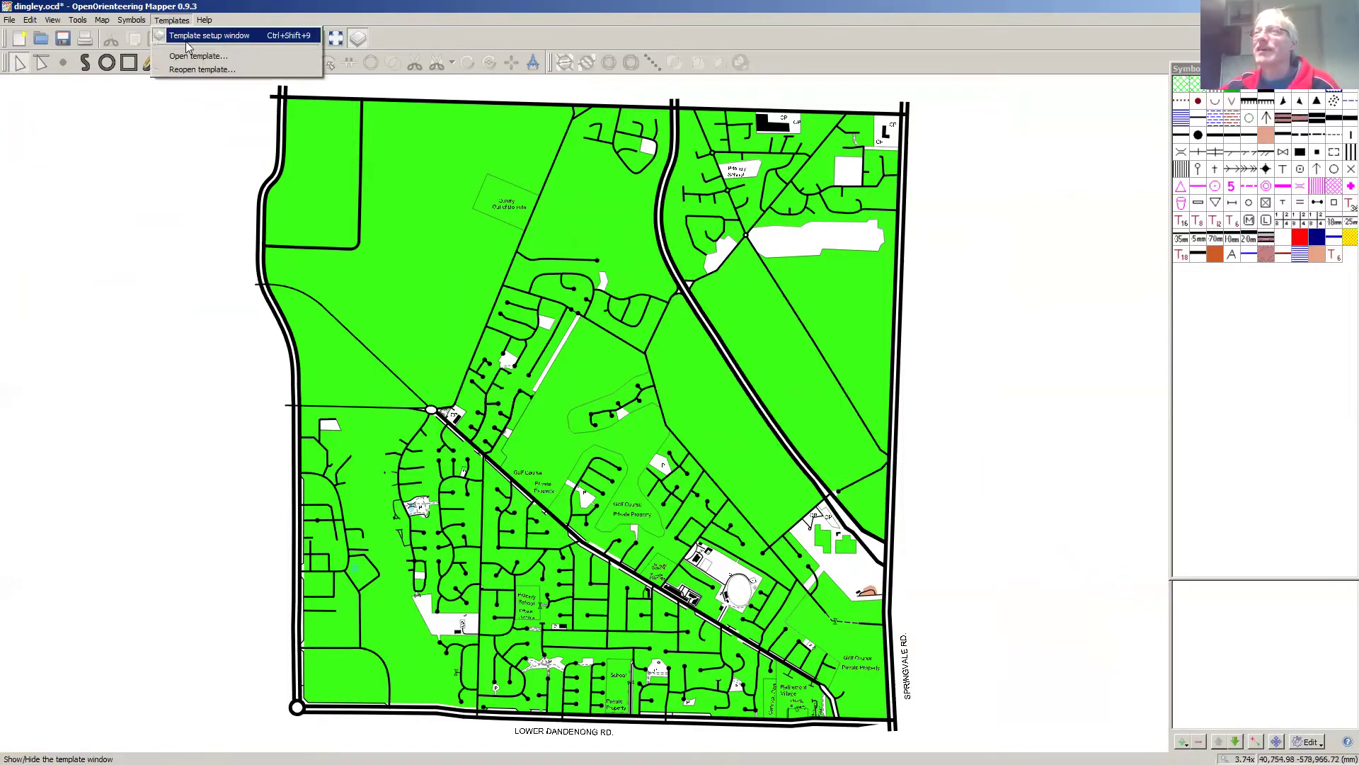
left_click(198, 69)
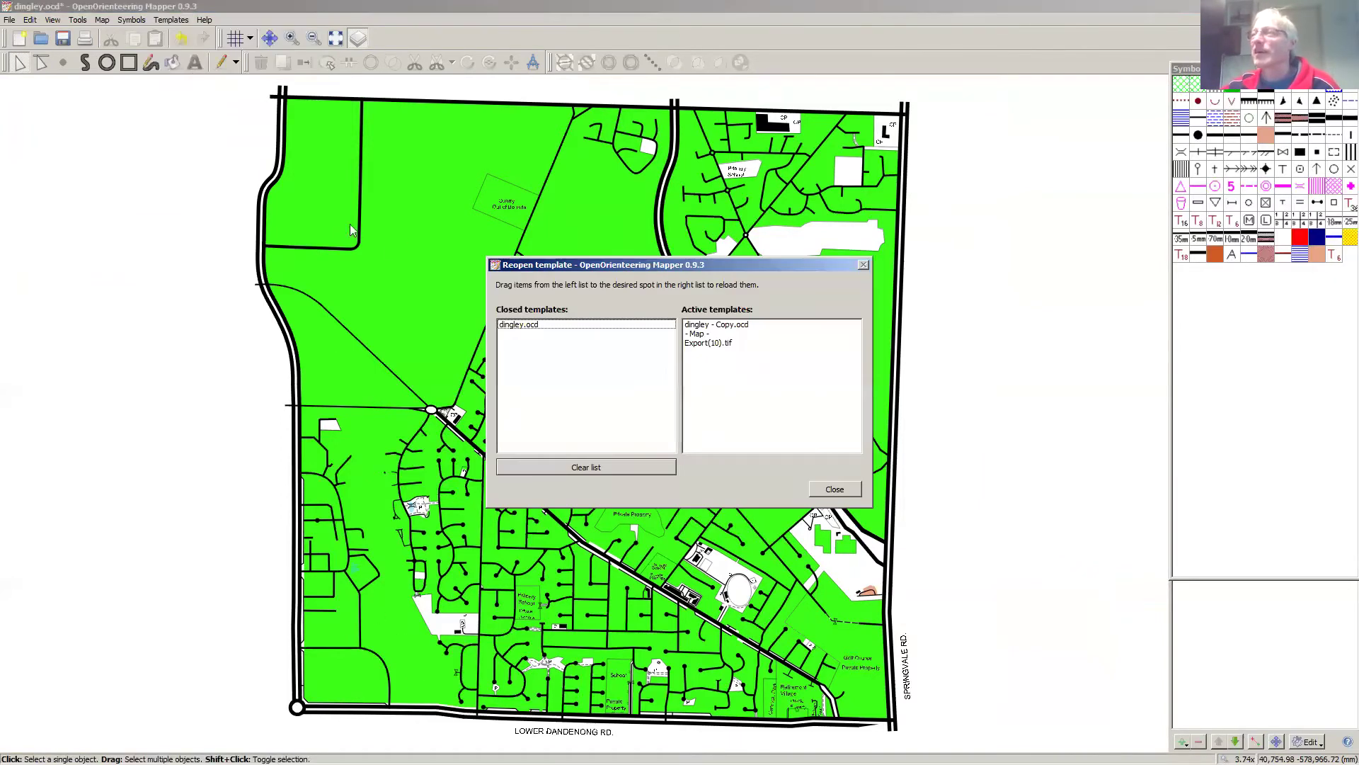
left_click(705, 343)
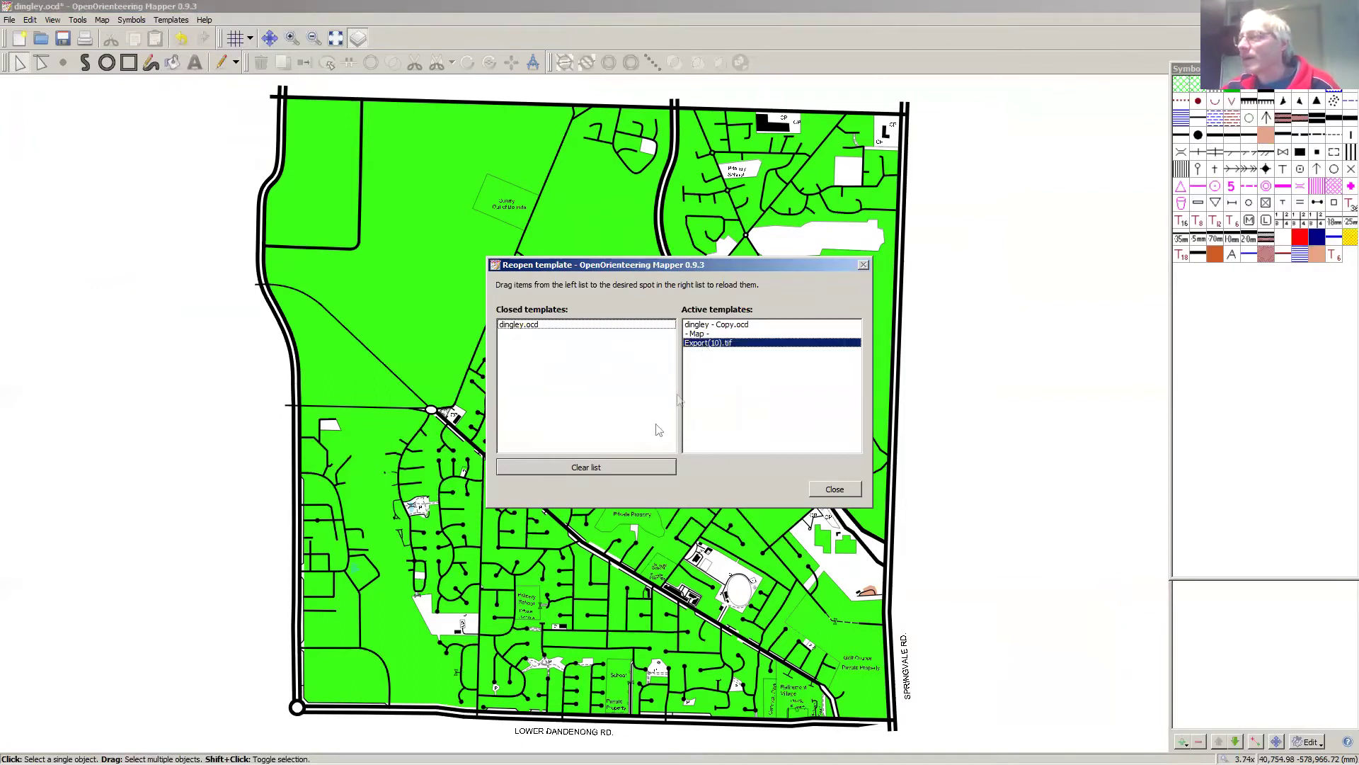
left_click(835, 490)
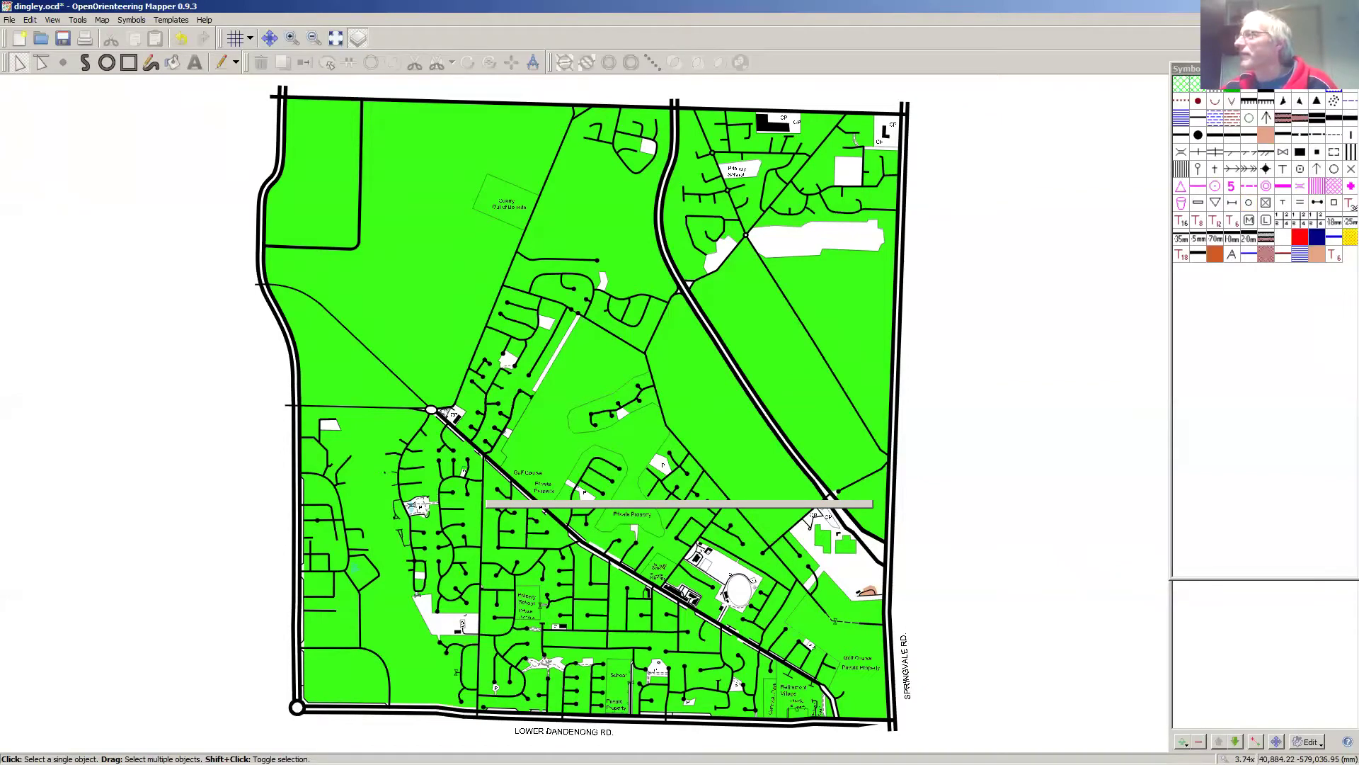
Step: Dock the floating Symbols panel as a wide strip above the map
left_click_drag(1260, 68, 1253, 76)
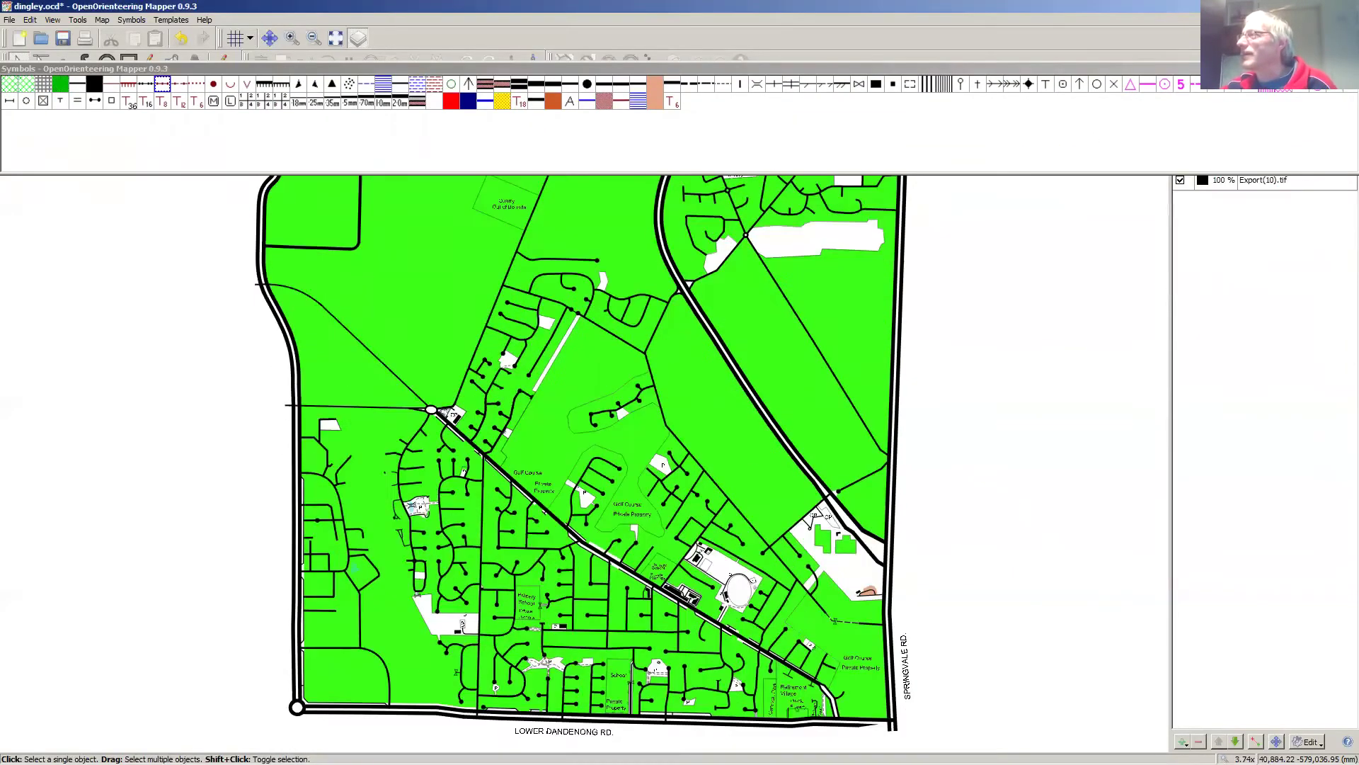
left_click(1096, 81)
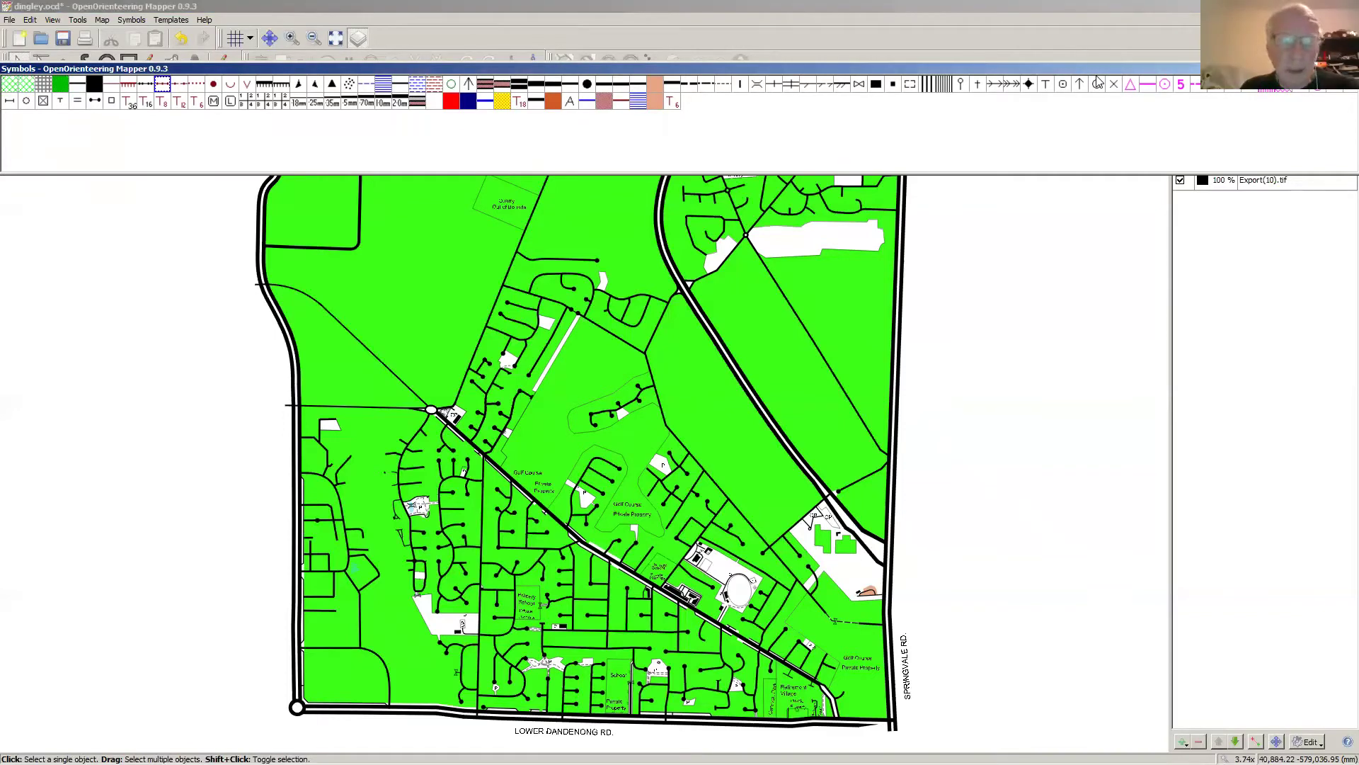
left_click_drag(968, 207, 969, 207)
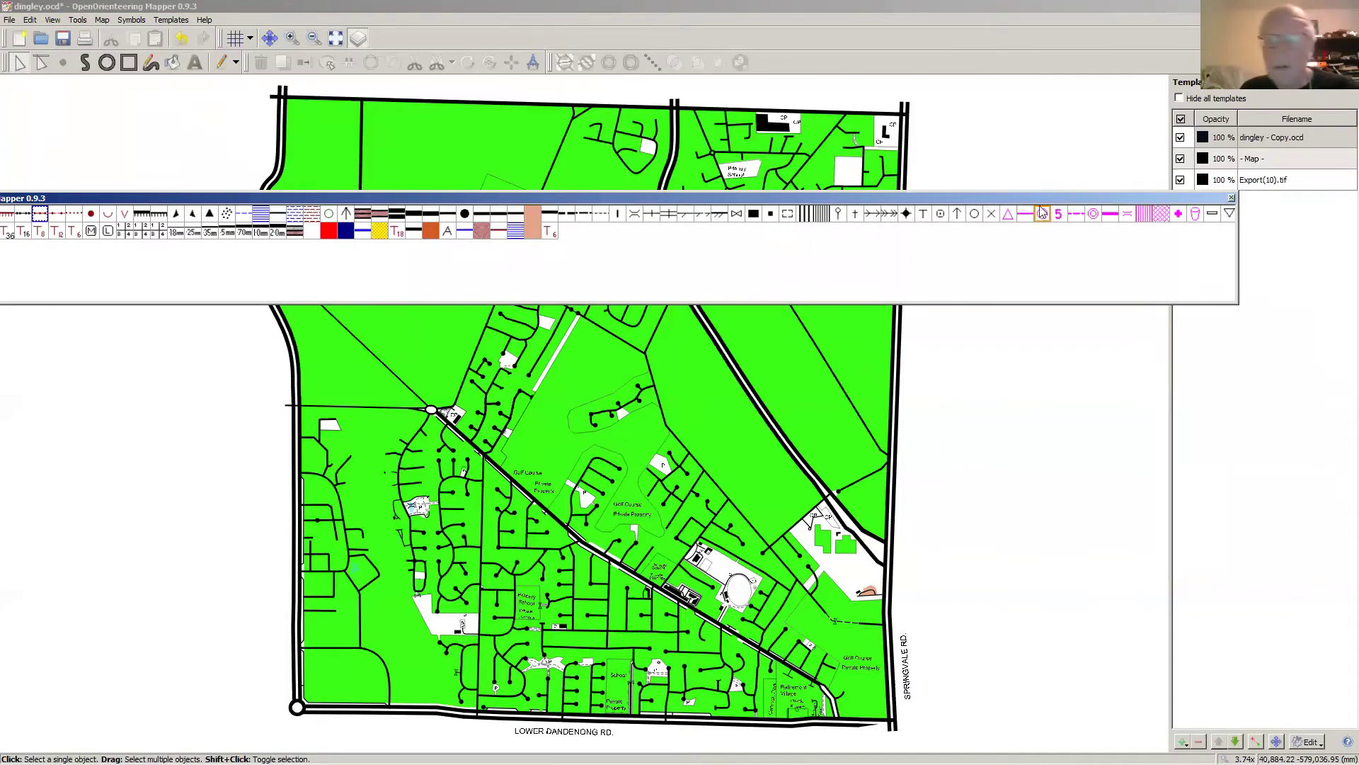
left_click_drag(1037, 200, 847, 60)
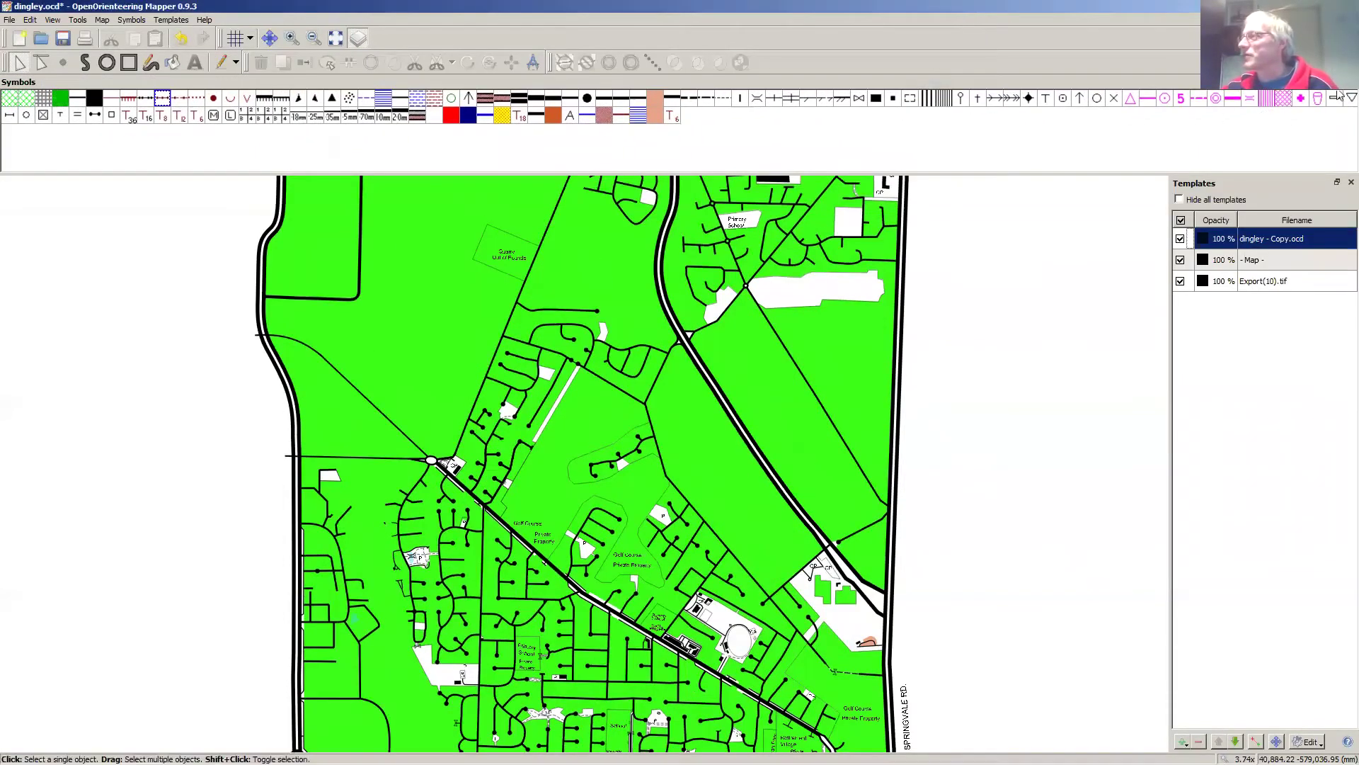
Step: Detach the wide Symbols panel and dock it beneath the Templates panel
double_click(1235, 82)
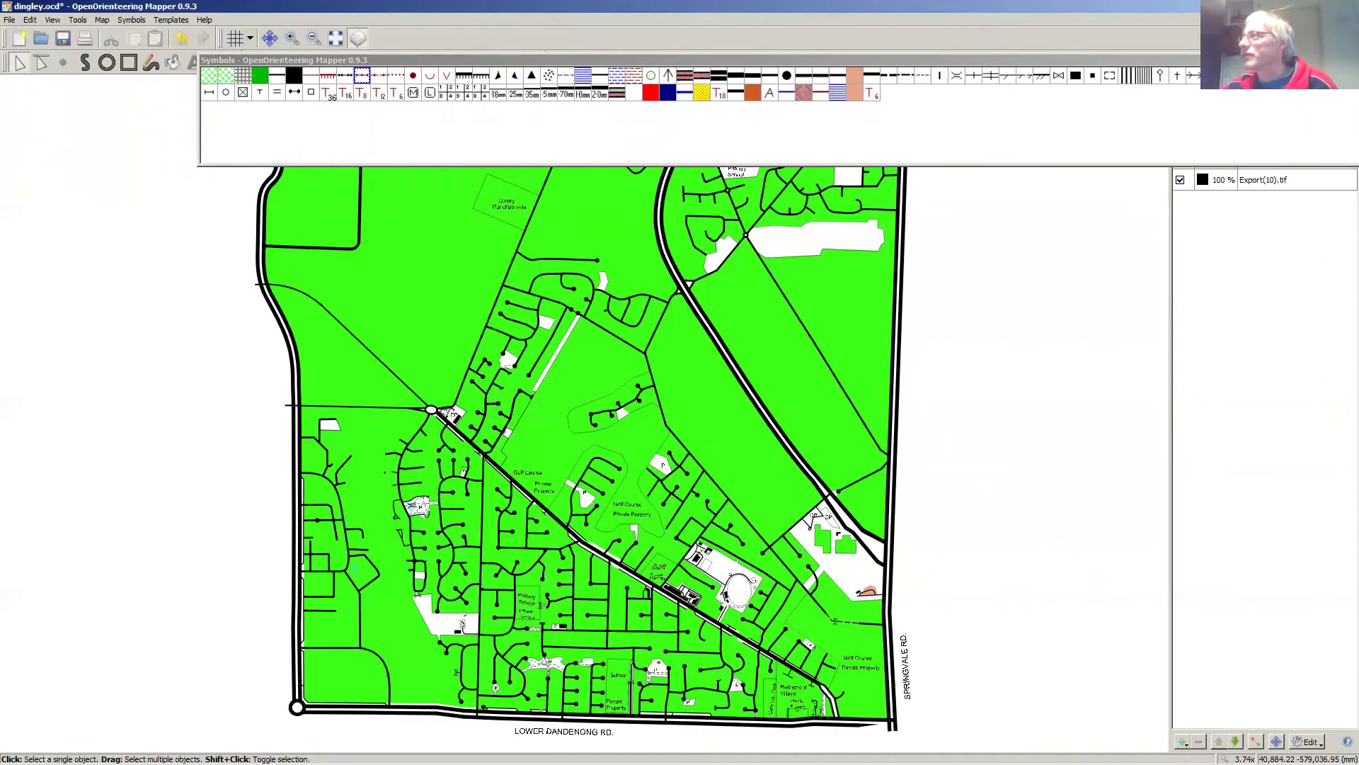
left_click(1259, 126)
left_click_drag(1240, 60, 1237, 66)
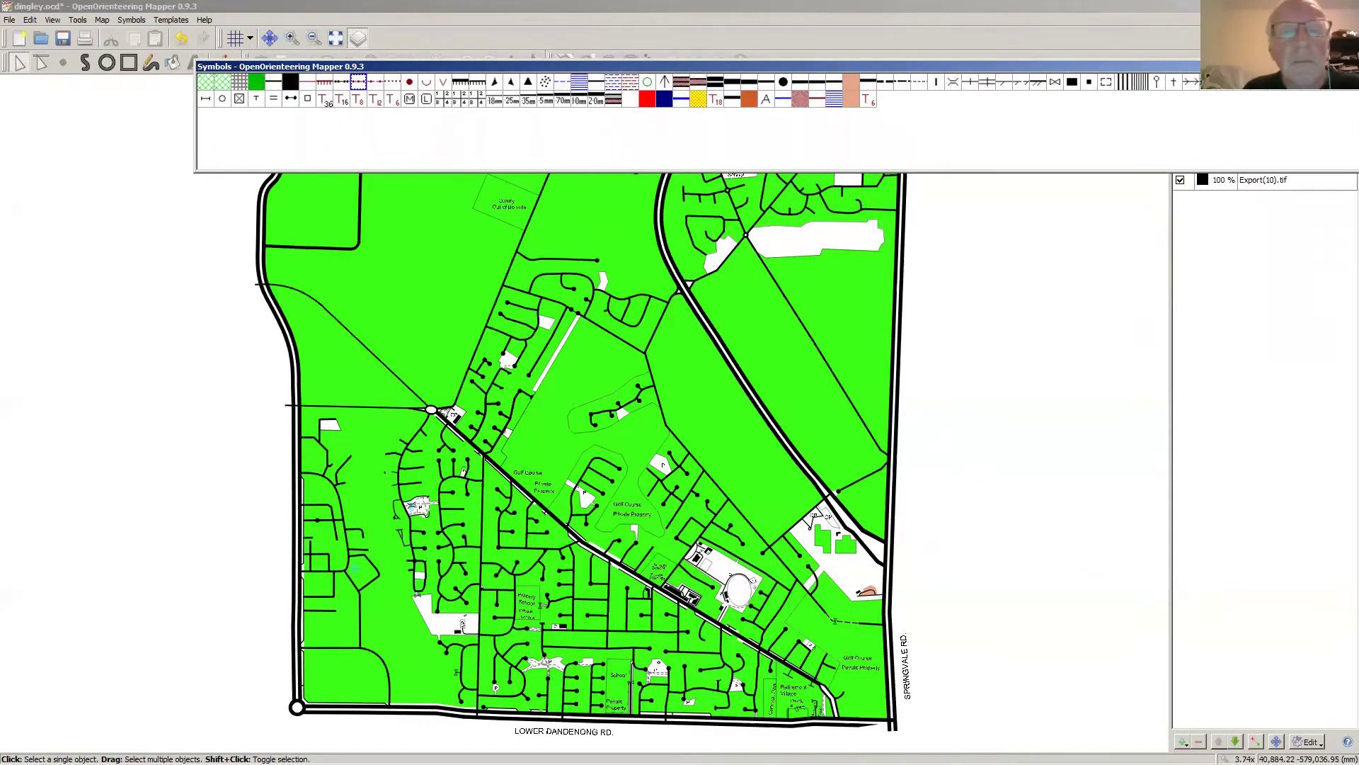
left_click_drag(1237, 67, 1046, 268)
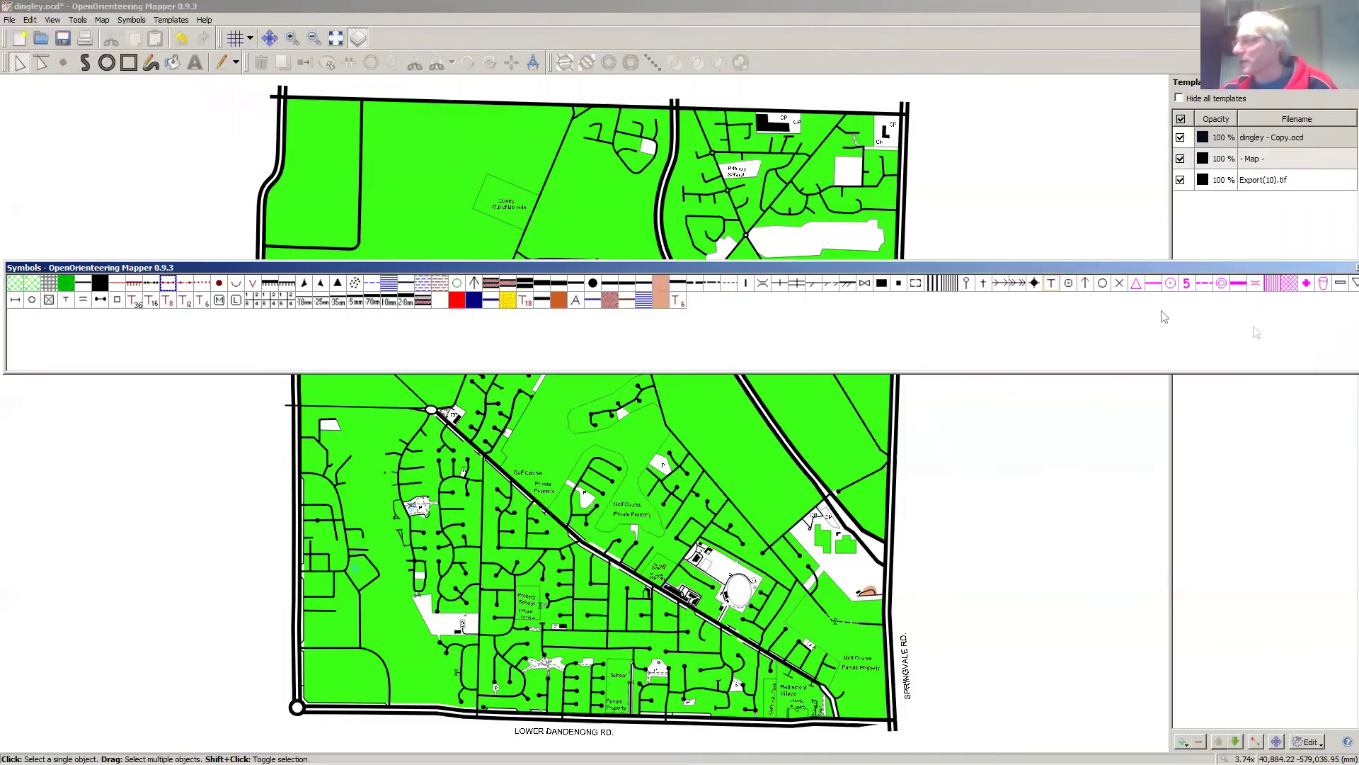
left_click_drag(1141, 267, 1140, 272)
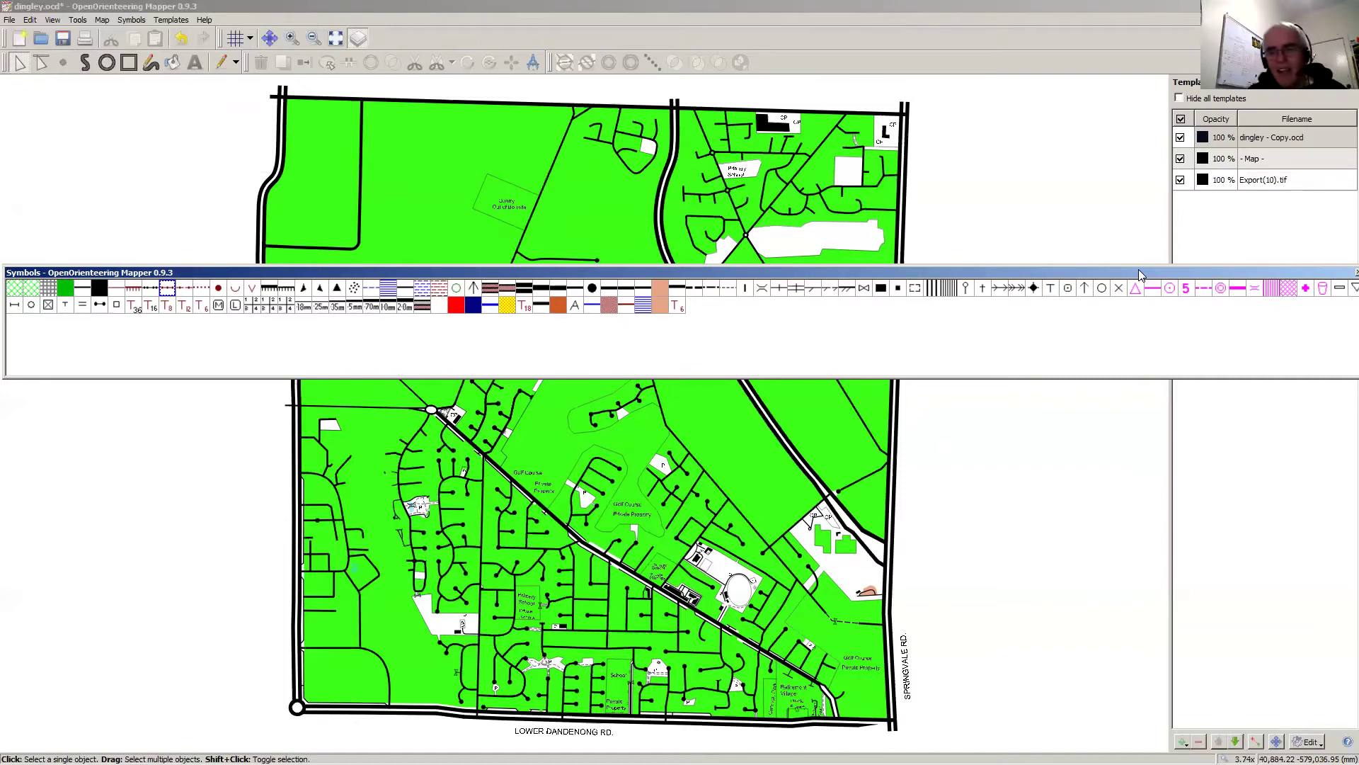
left_click_drag(1138, 269, 1260, 653)
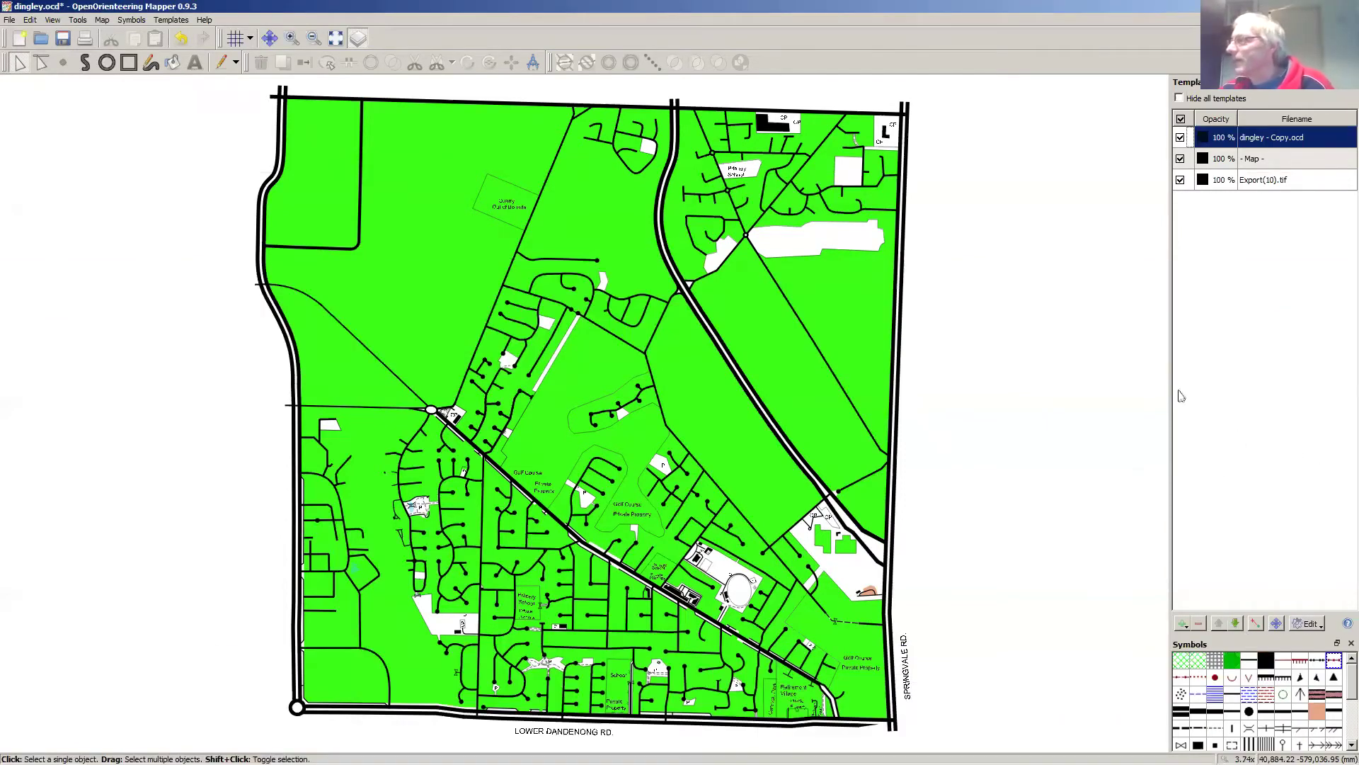
Step: Undock the Templates panel, dock it back above the Symbols panel and undock it again
left_click(1336, 81)
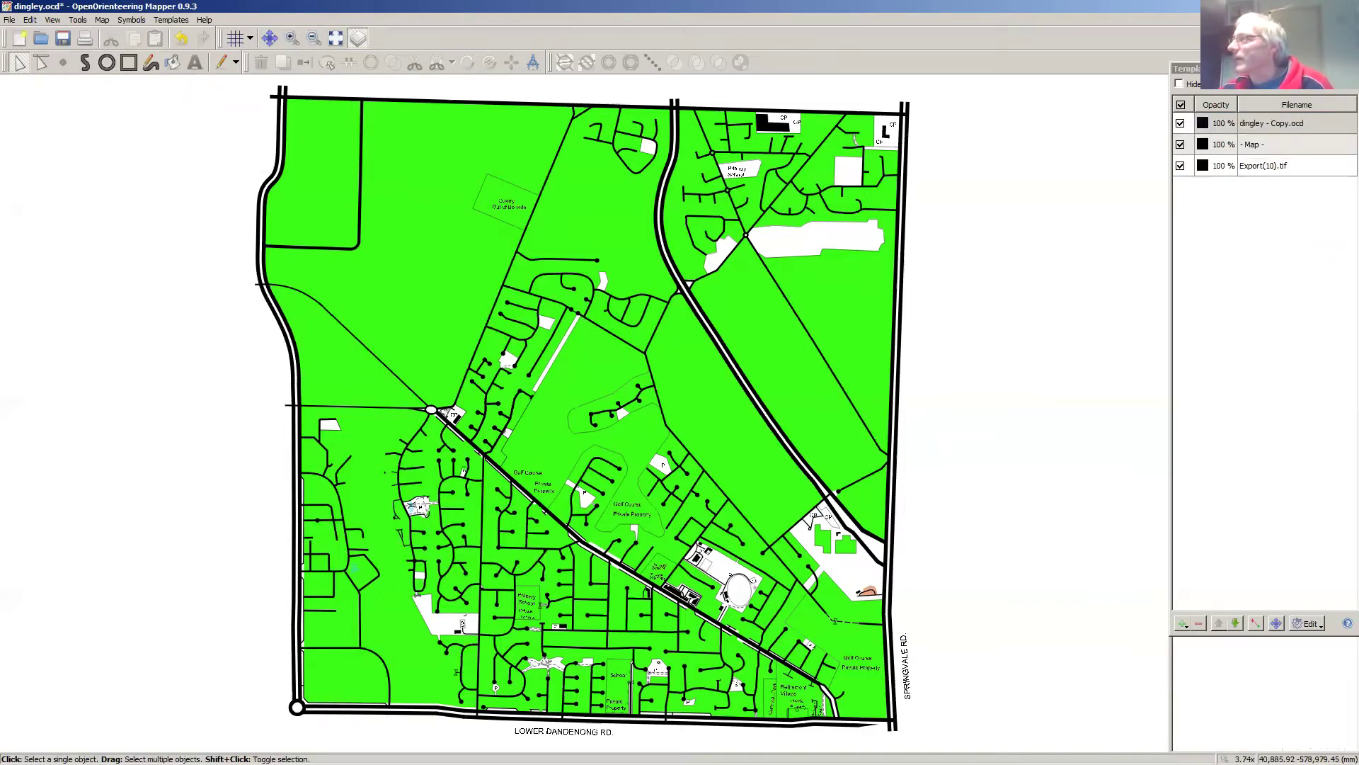
left_click(1303, 69)
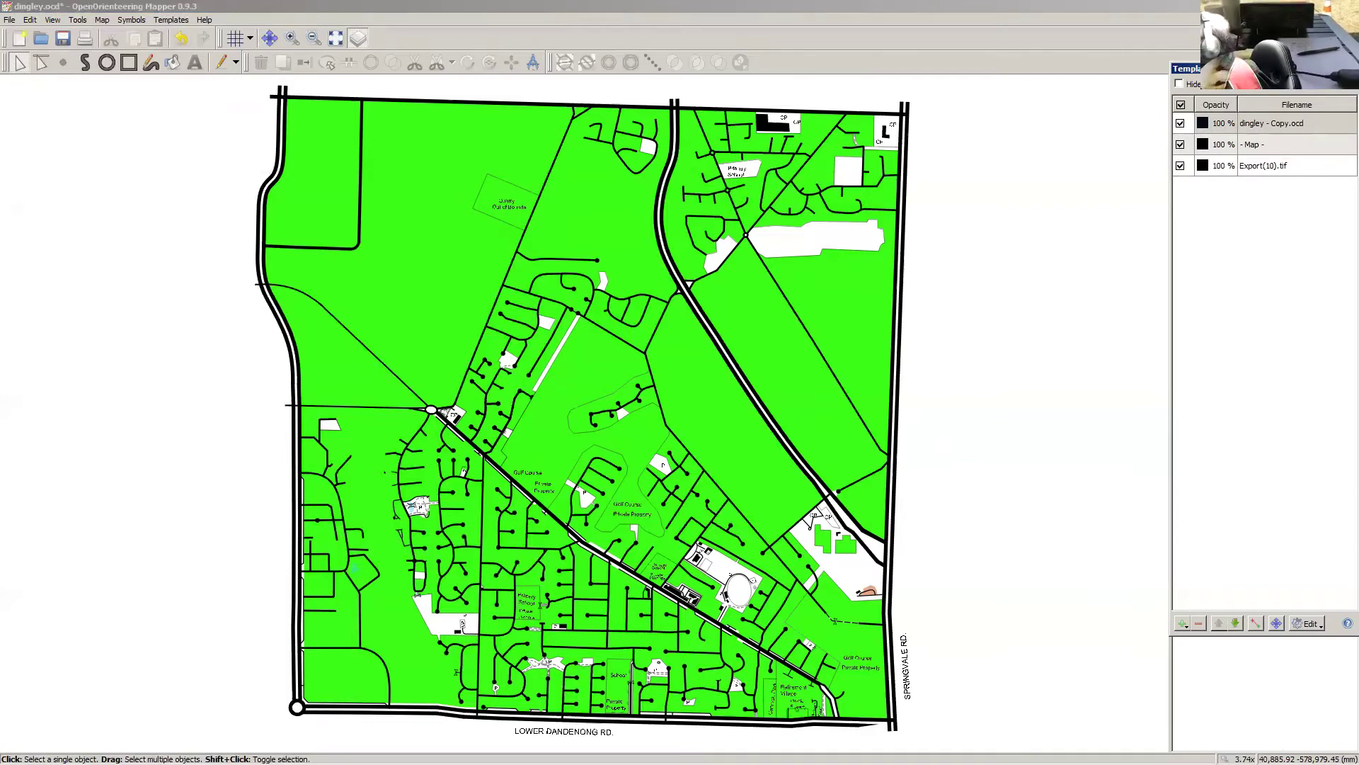
double_click(1303, 69)
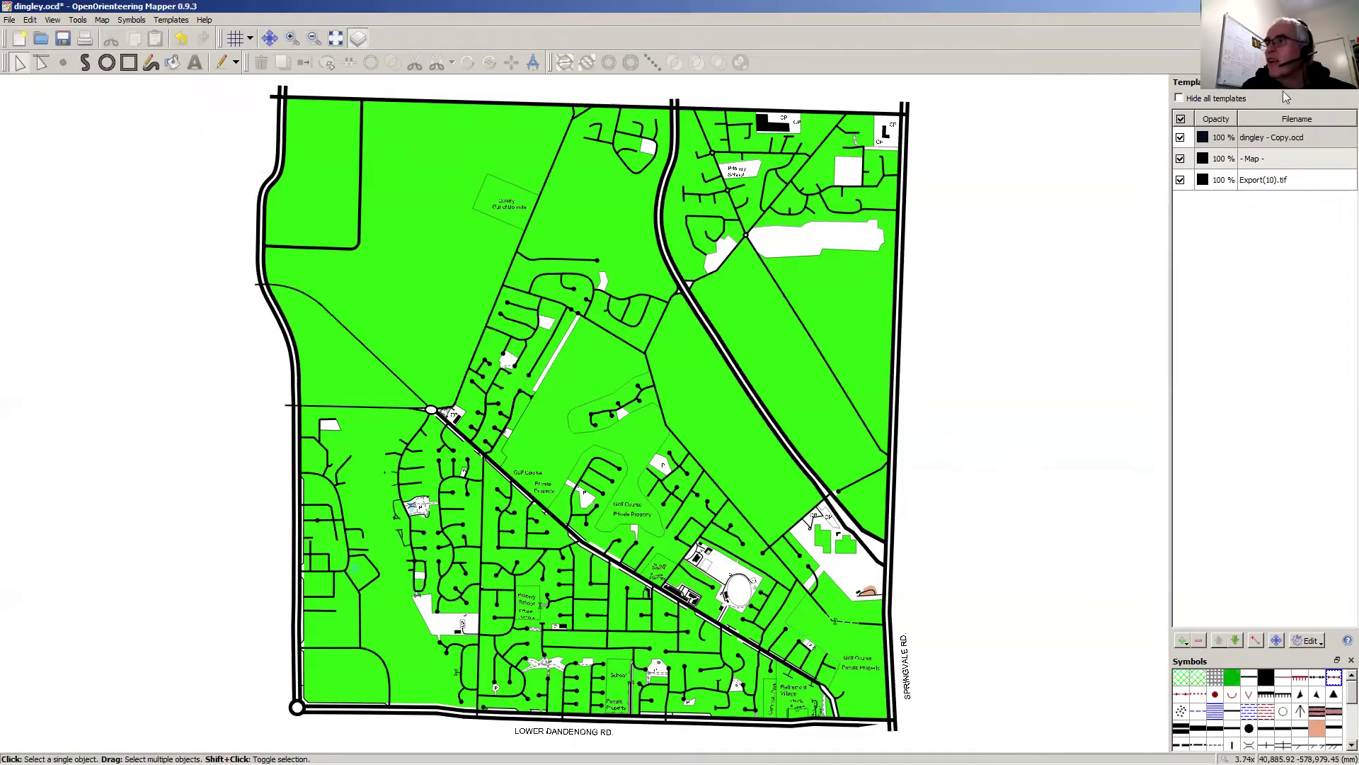
left_click(1195, 524)
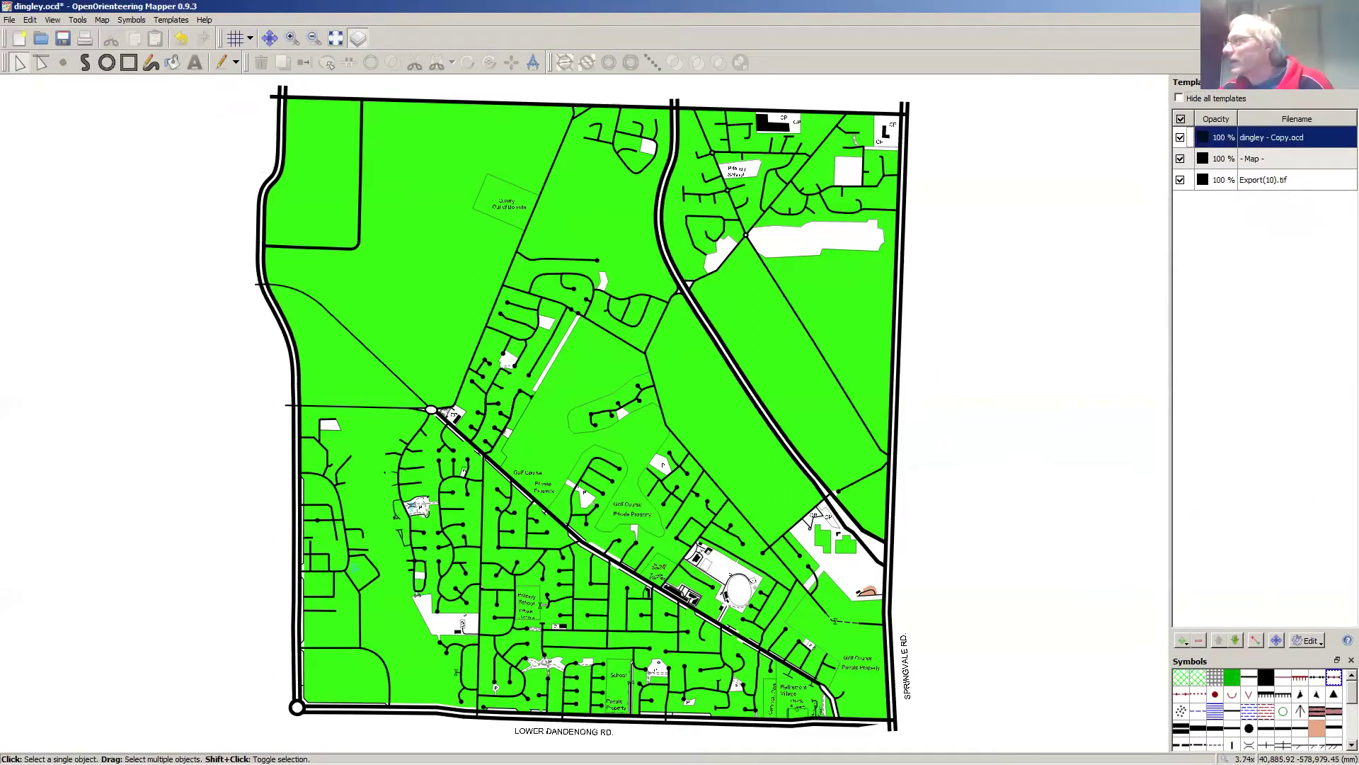
left_click(1337, 79)
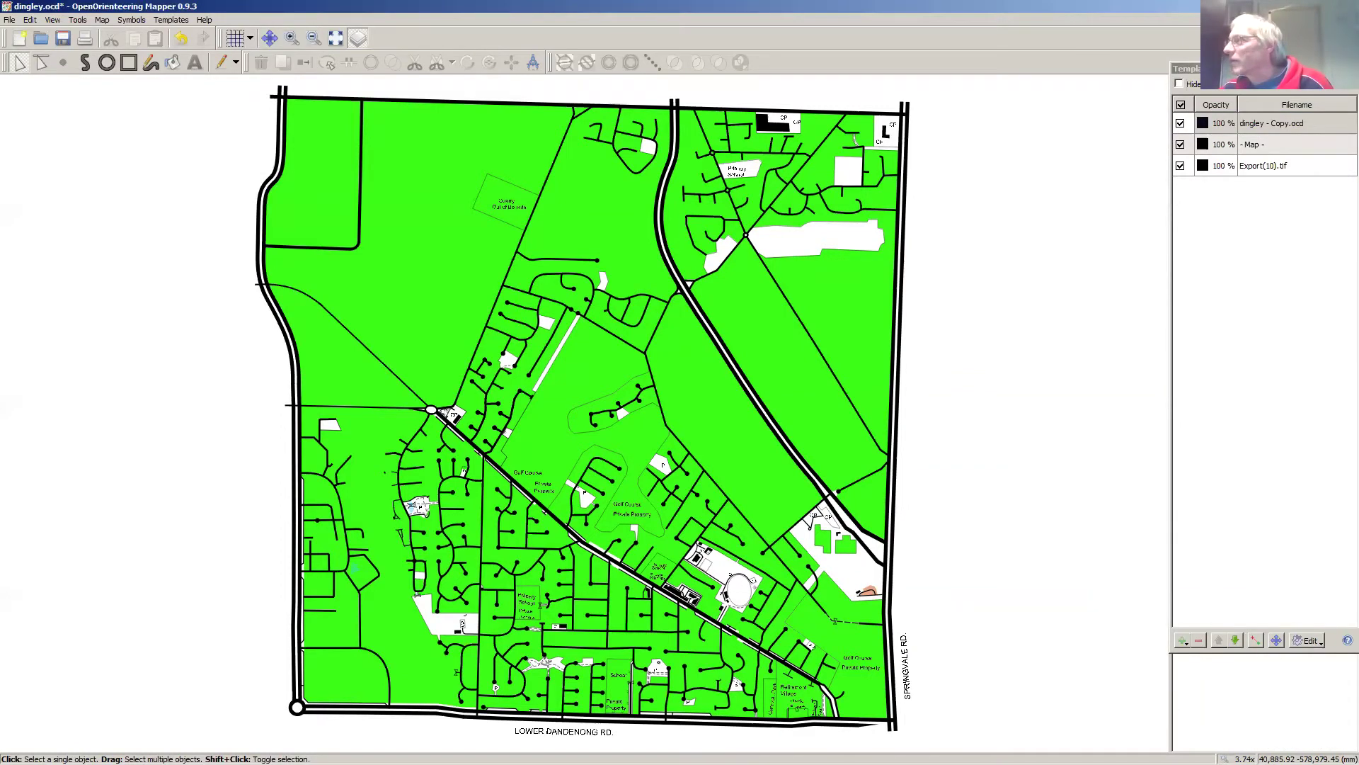
Step: Dock the template list above the symbols and move the Map layer above the dingley - Copy.ocd template
left_click_drag(1271, 68, 1258, 465)
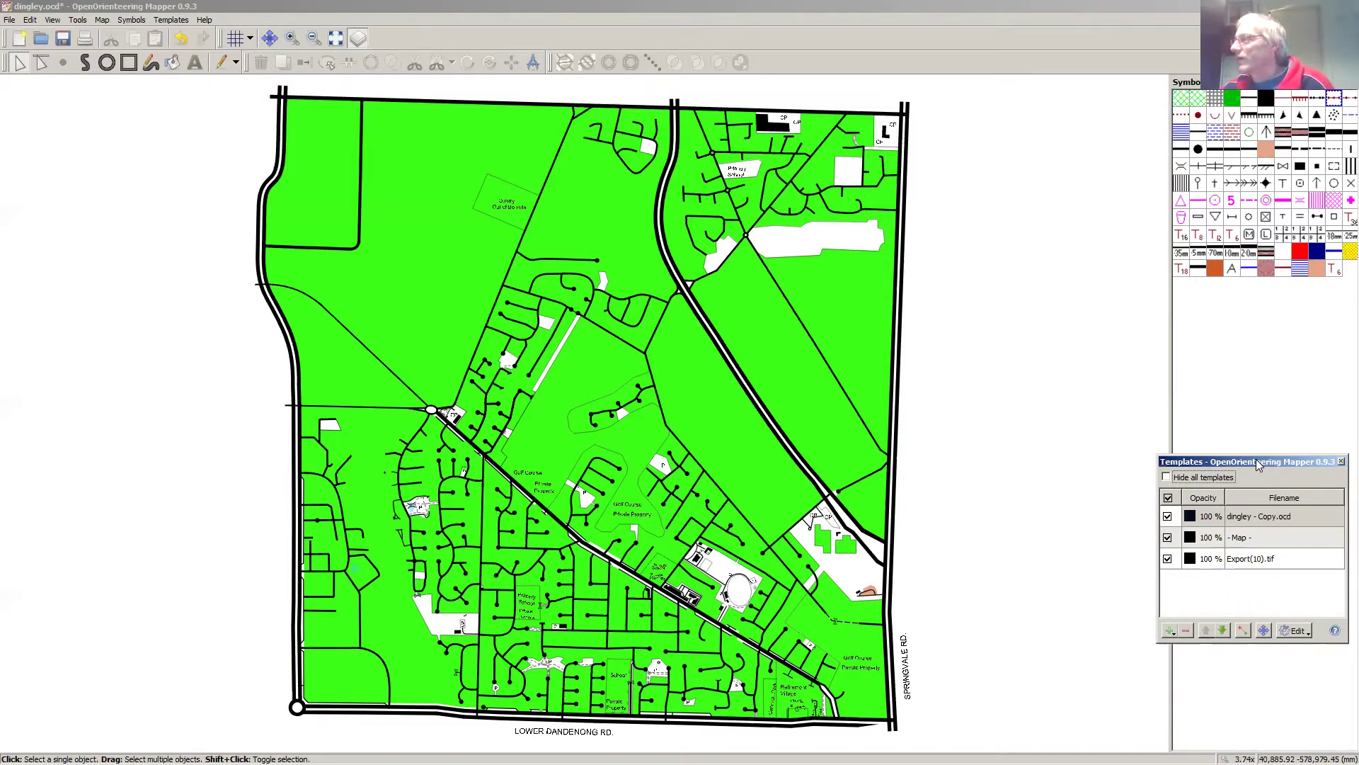
double_click(1258, 462)
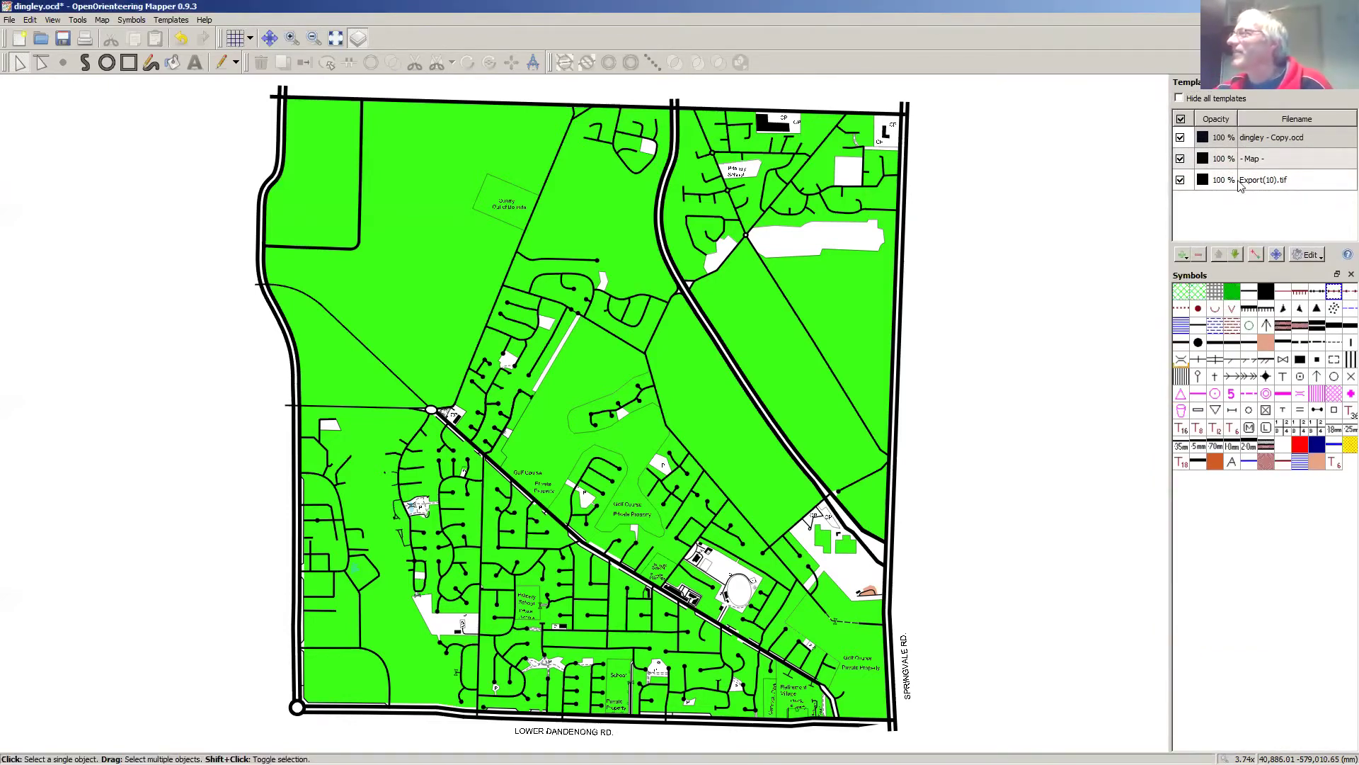
left_click(1216, 162)
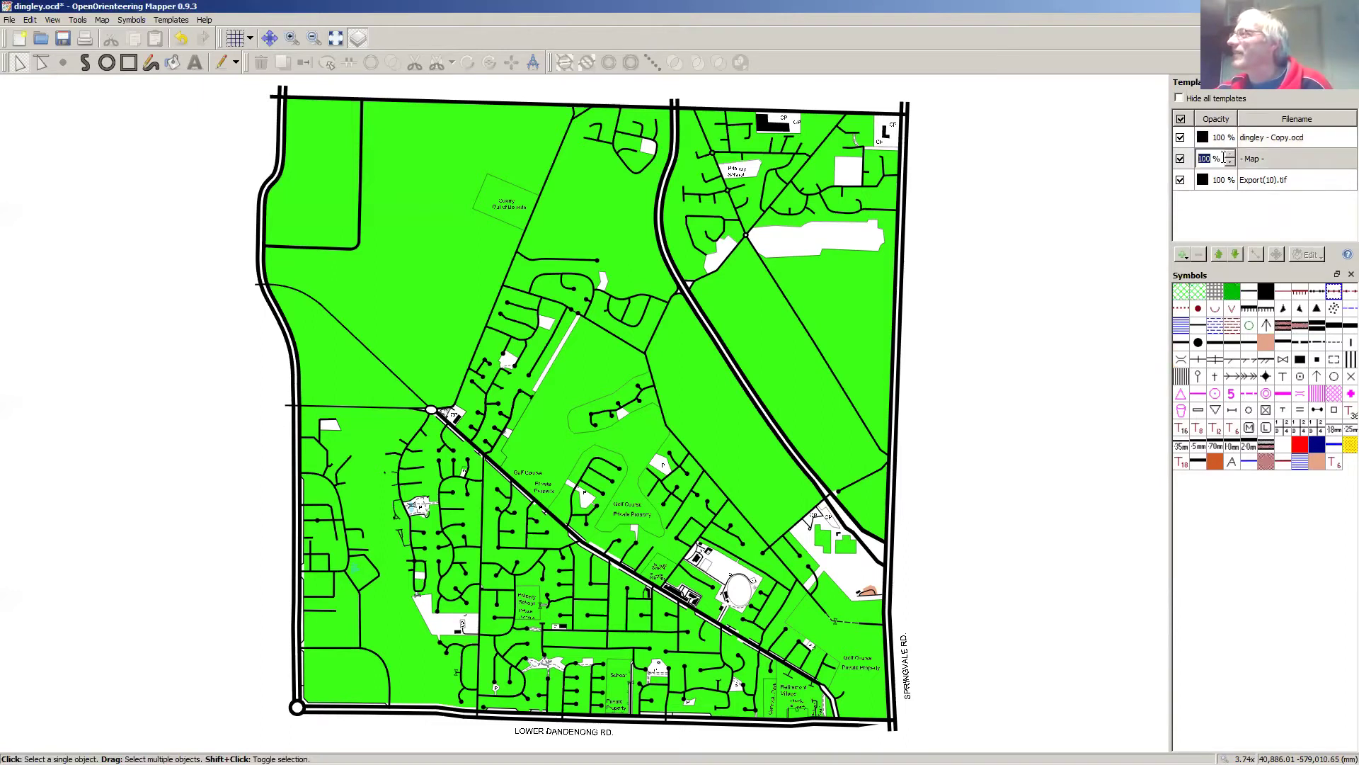
left_click(1219, 255)
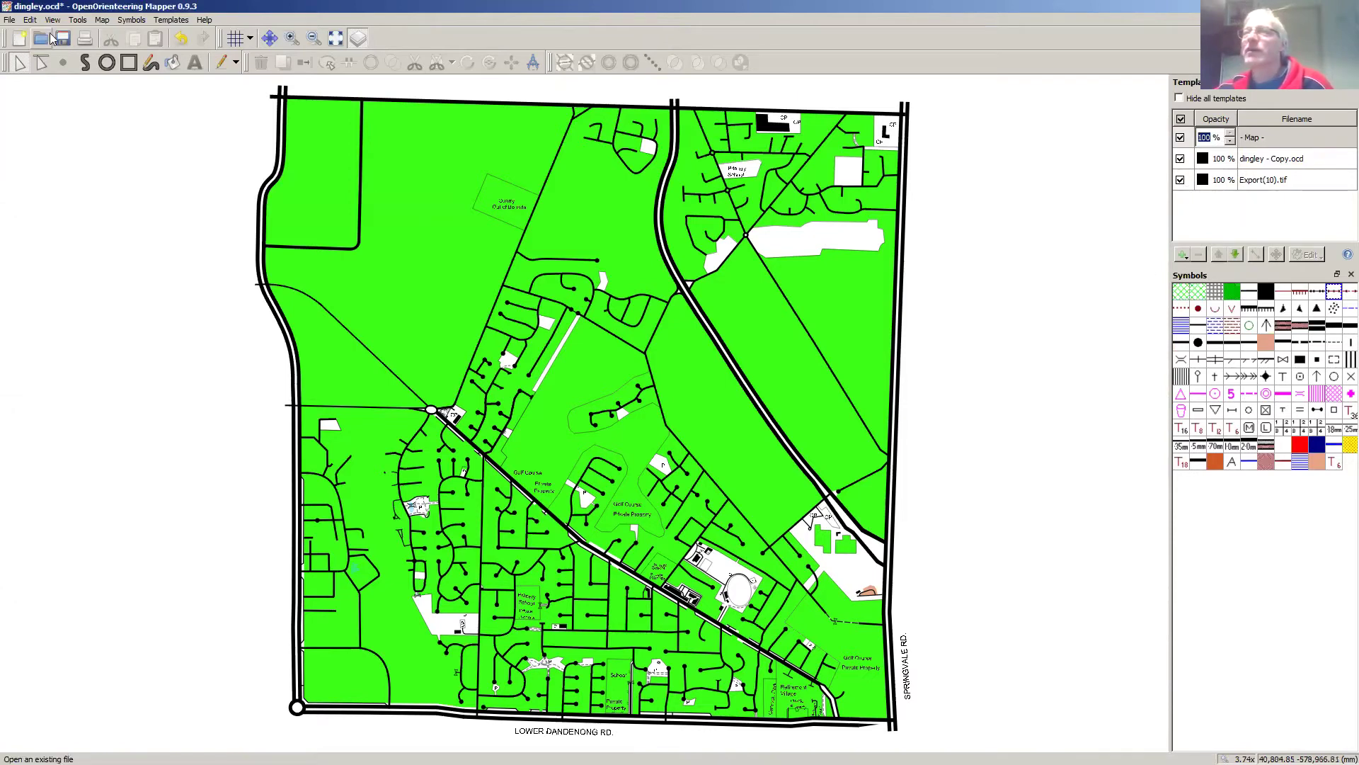
Step: Fit the whole map in view and try to open the positioning settings of the dingley - Copy.ocd template
left_click(52, 21)
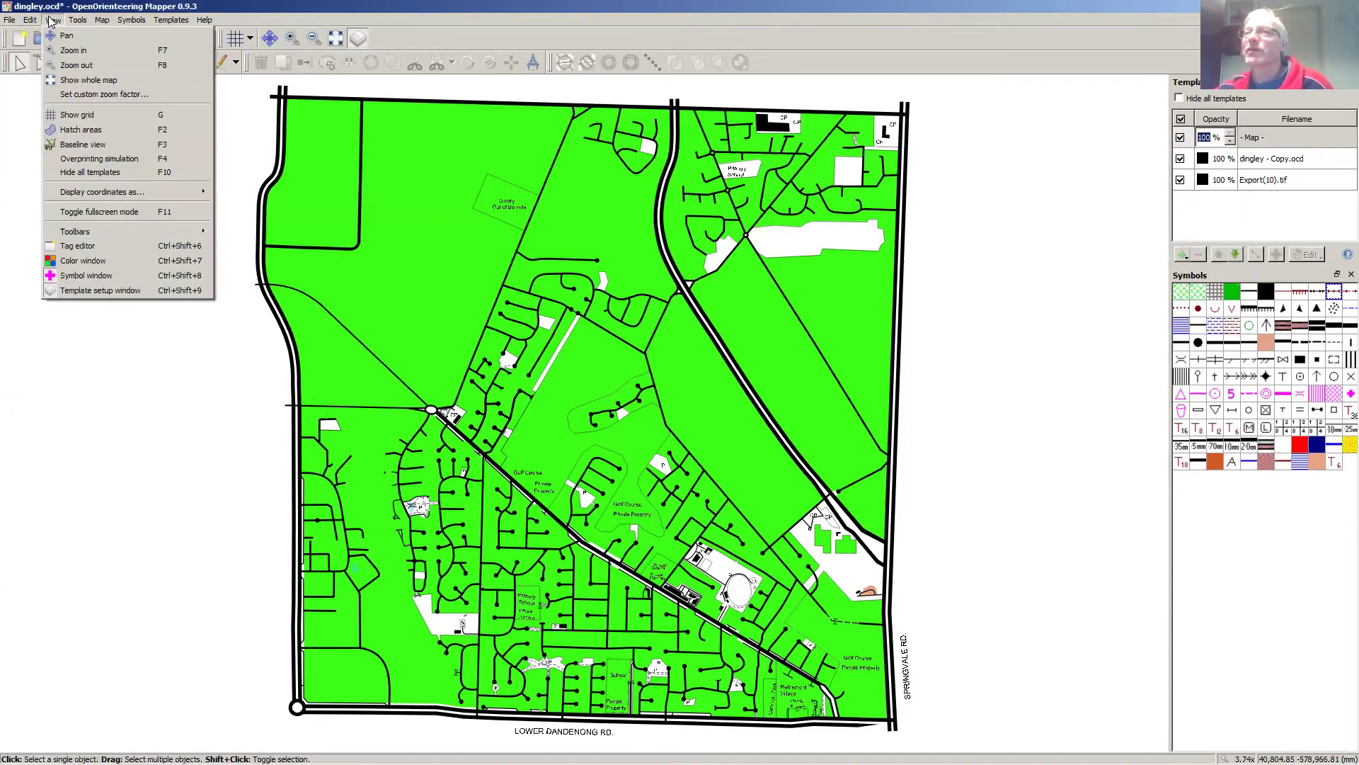
left_click(71, 82)
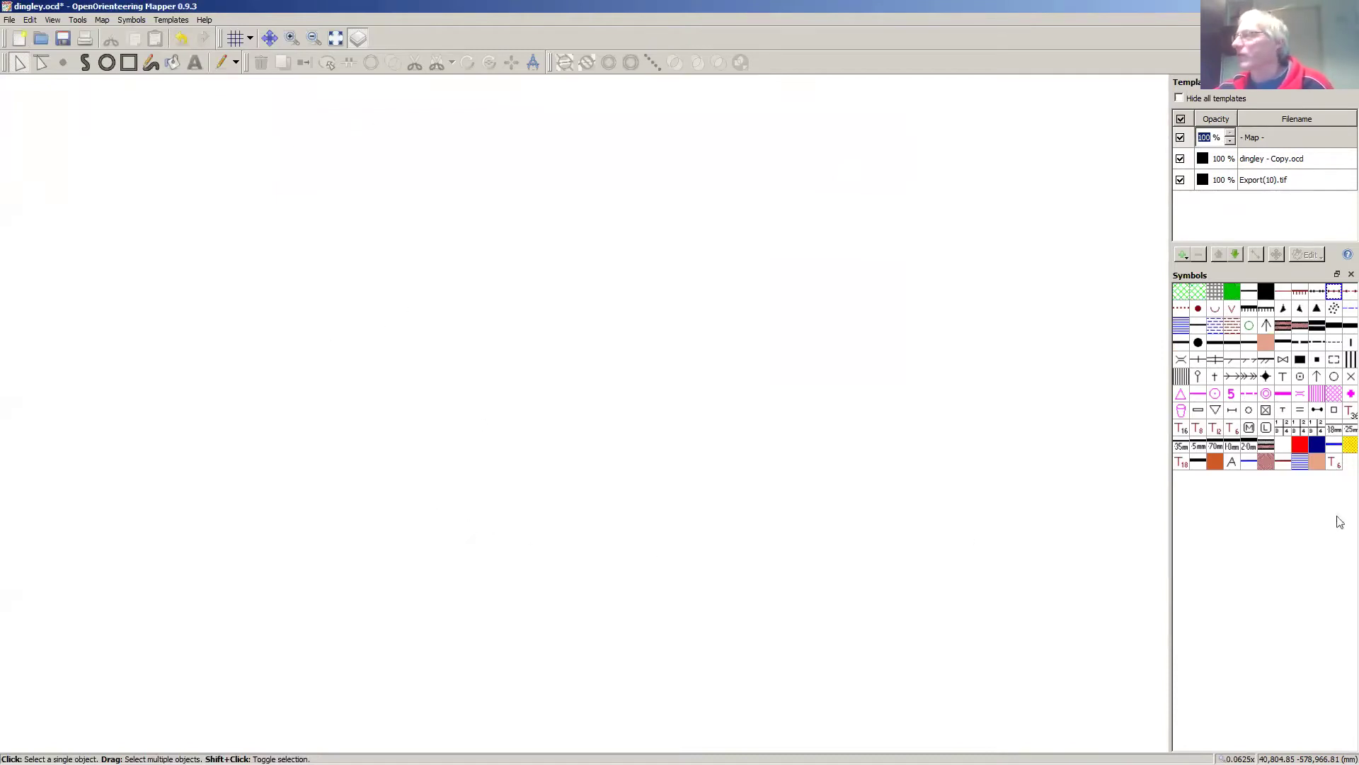
left_click(1280, 161)
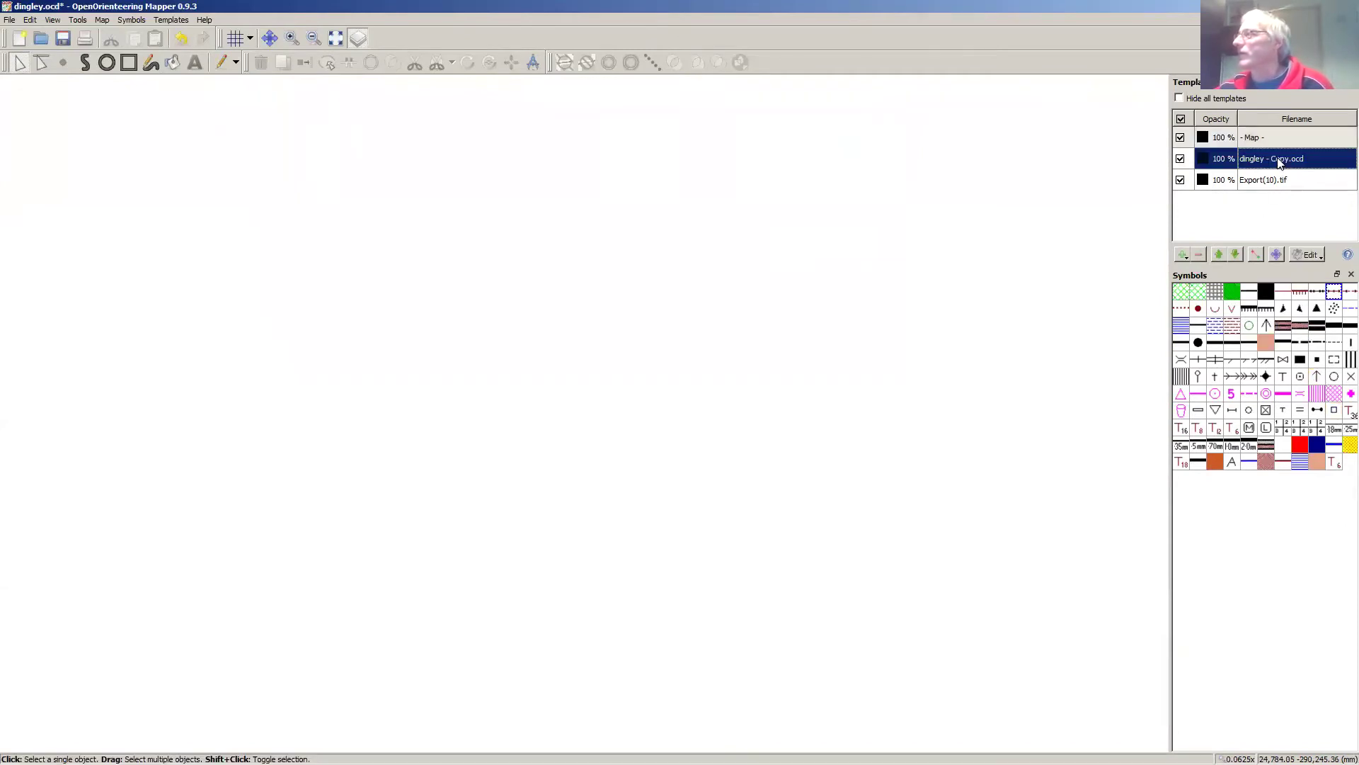
left_click(1314, 256)
left_click(1308, 286)
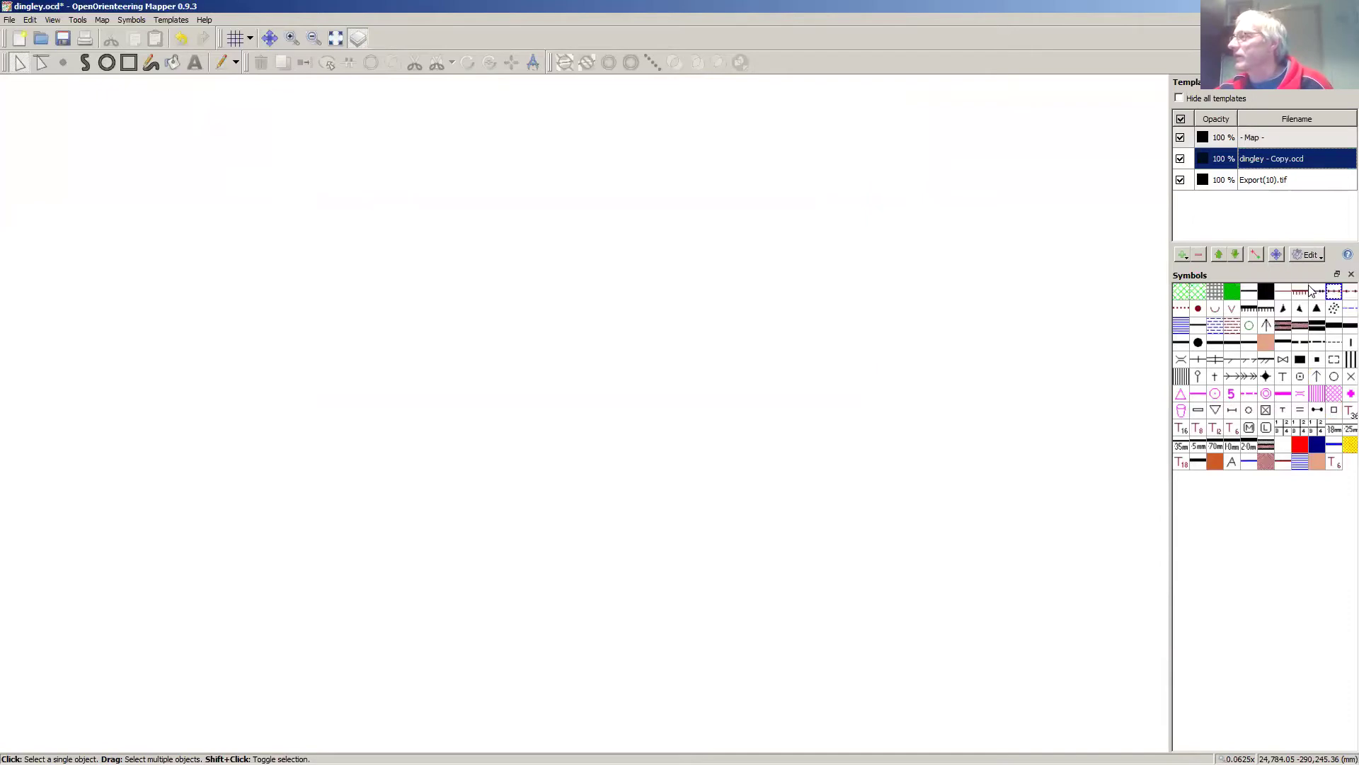
left_click(1310, 255)
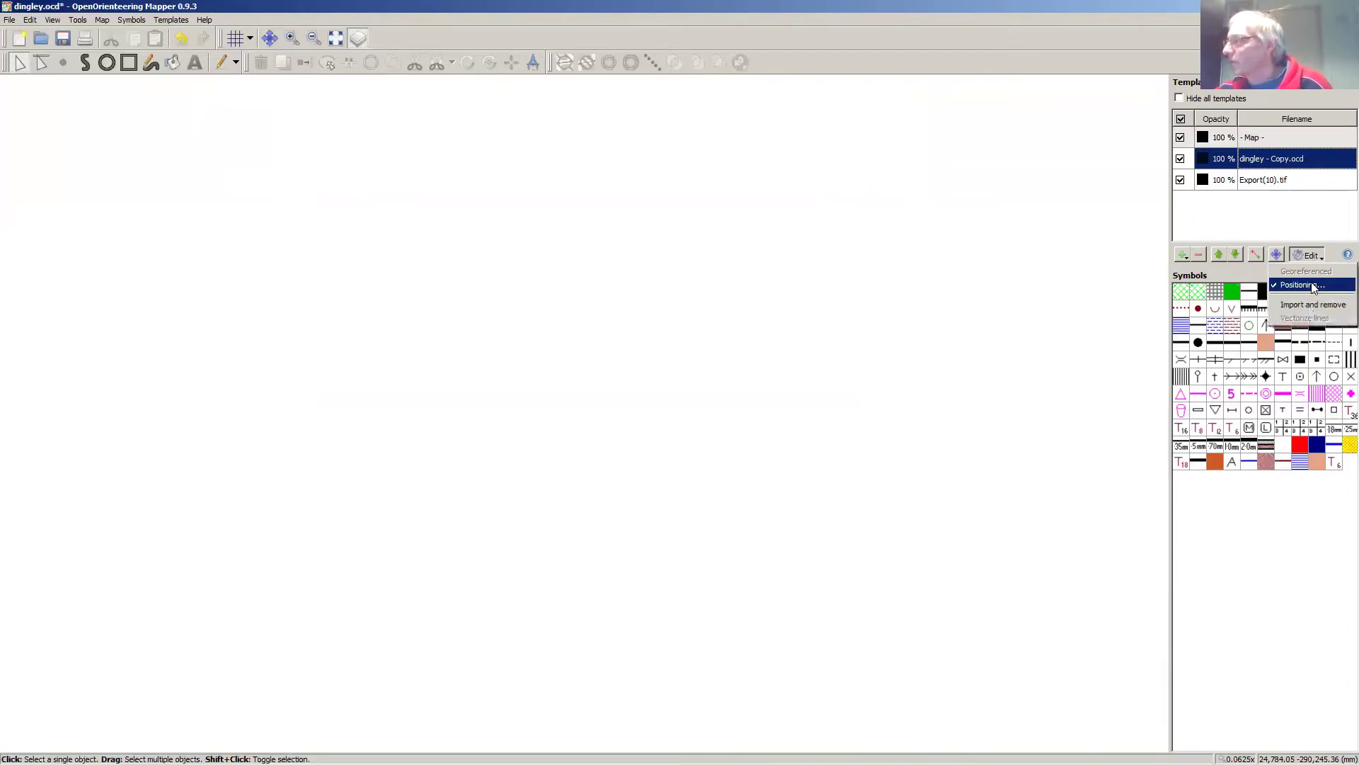
left_click(1288, 290)
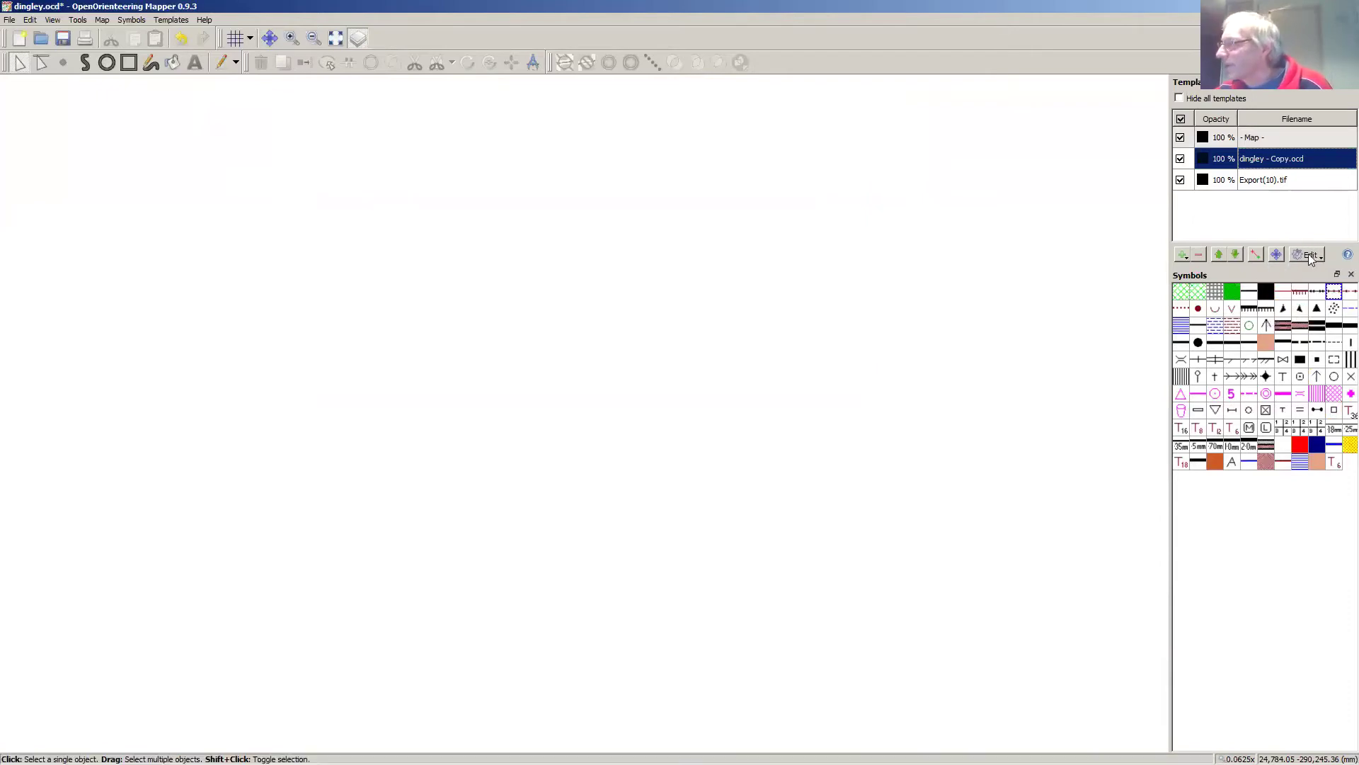
left_click(1308, 254)
left_click(1302, 287)
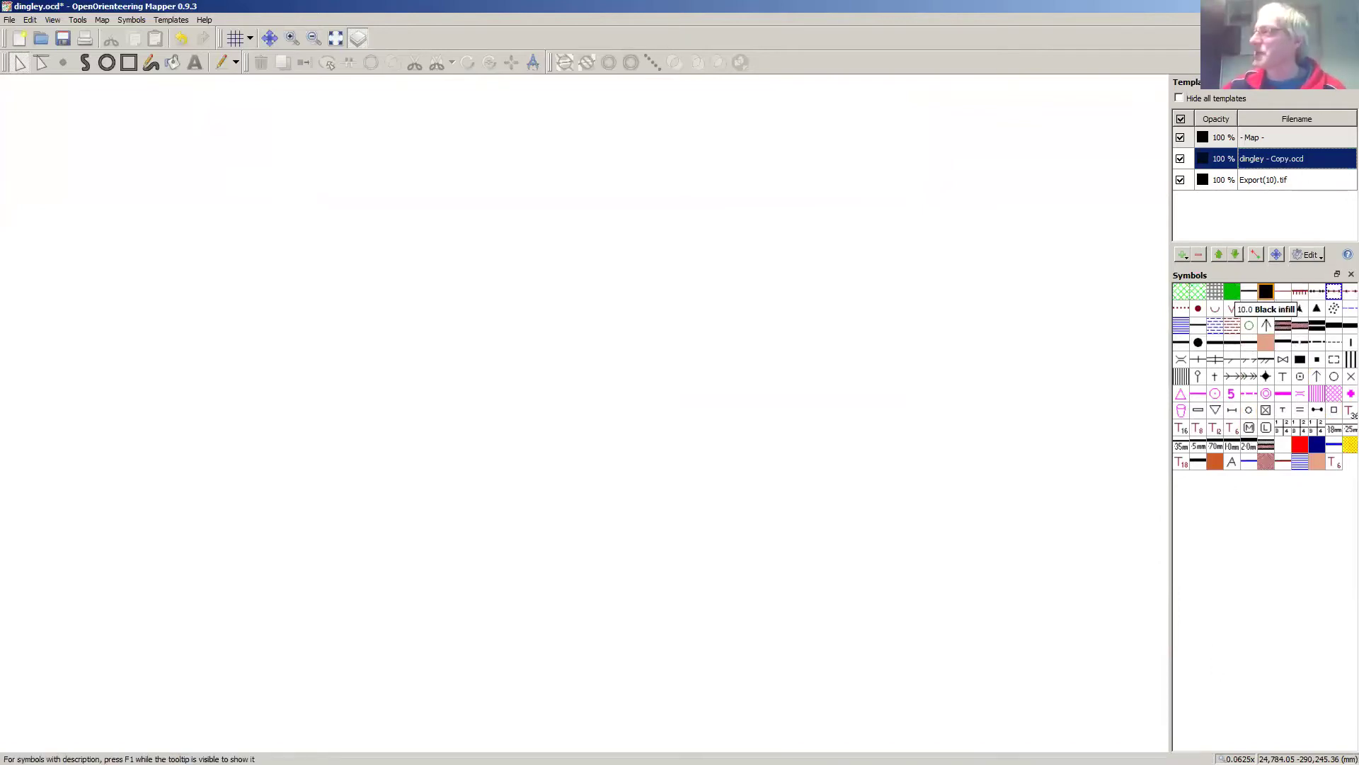
left_click_drag(1311, 276, 1304, 681)
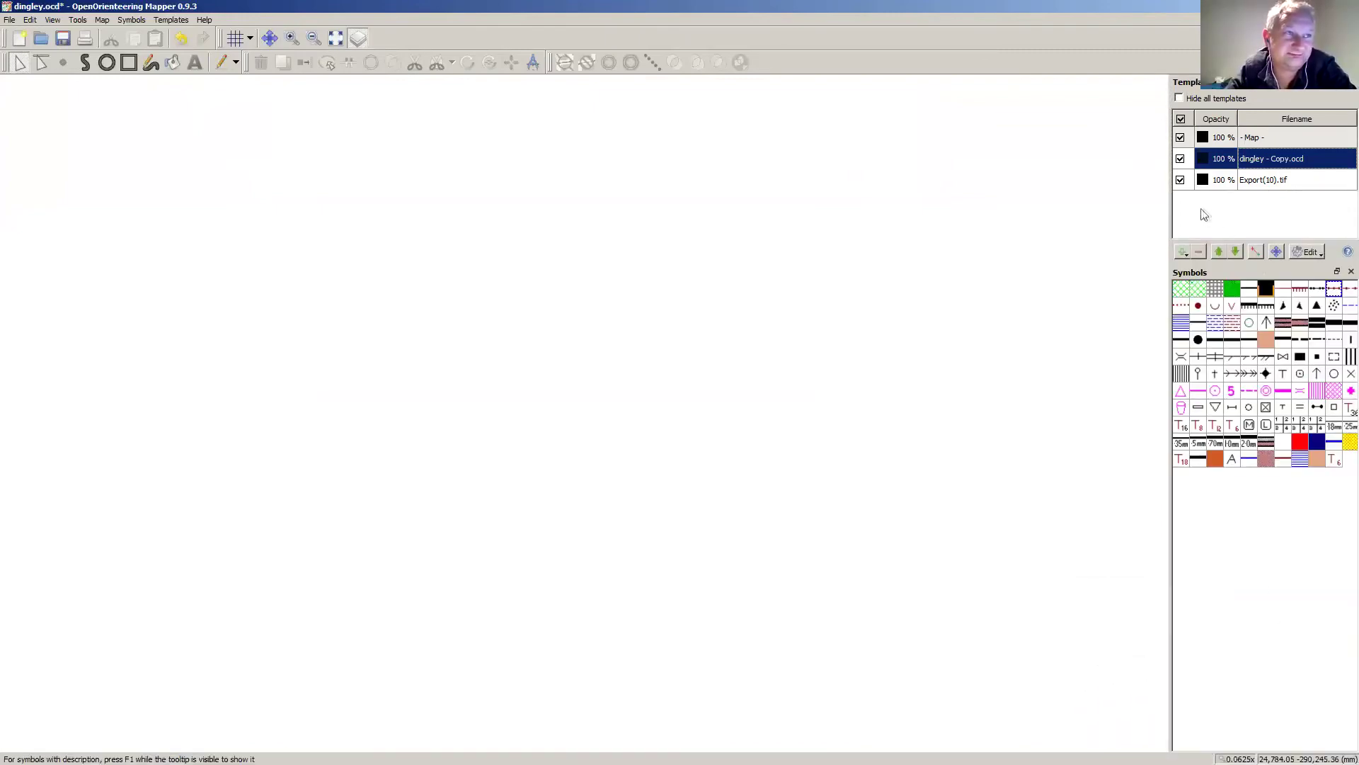
left_click_drag(1246, 82, 1270, 97)
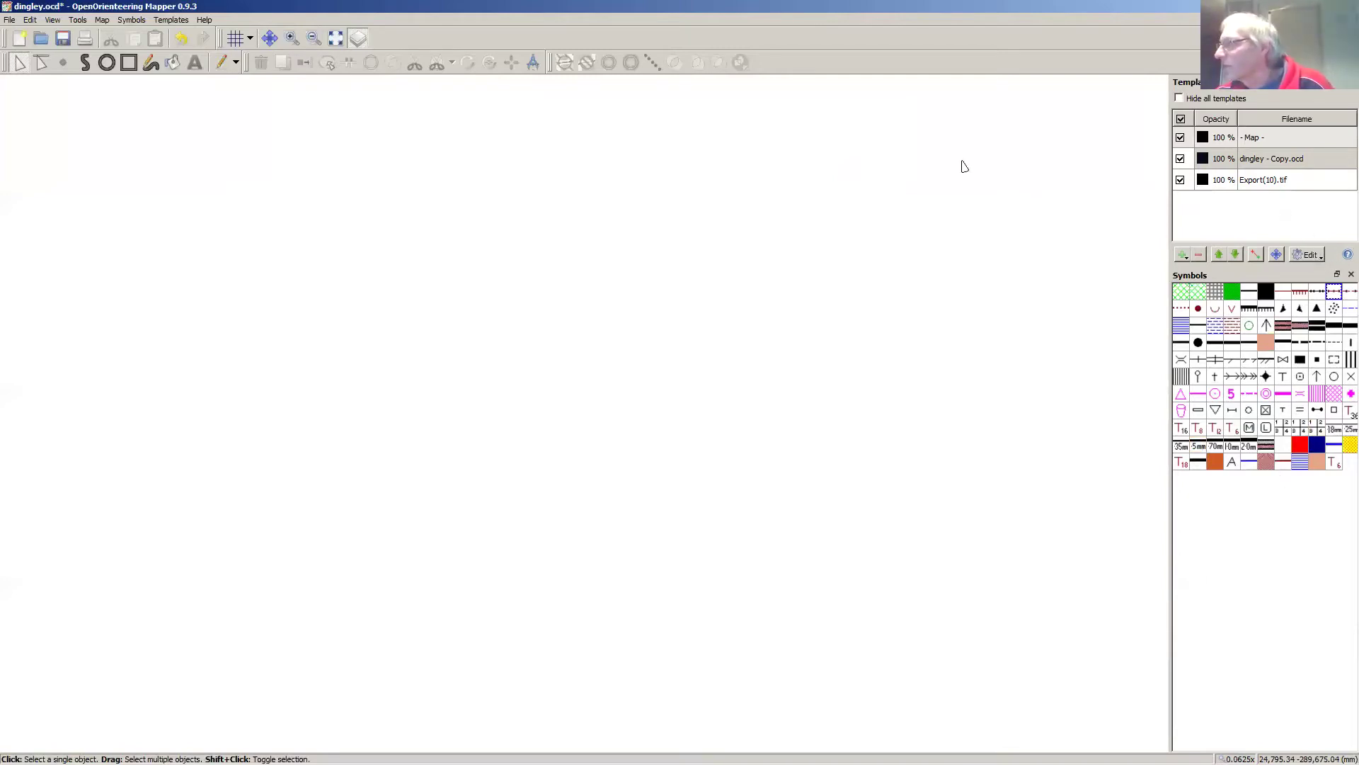
Step: Display the Map parts toolbar
left_click(204, 20)
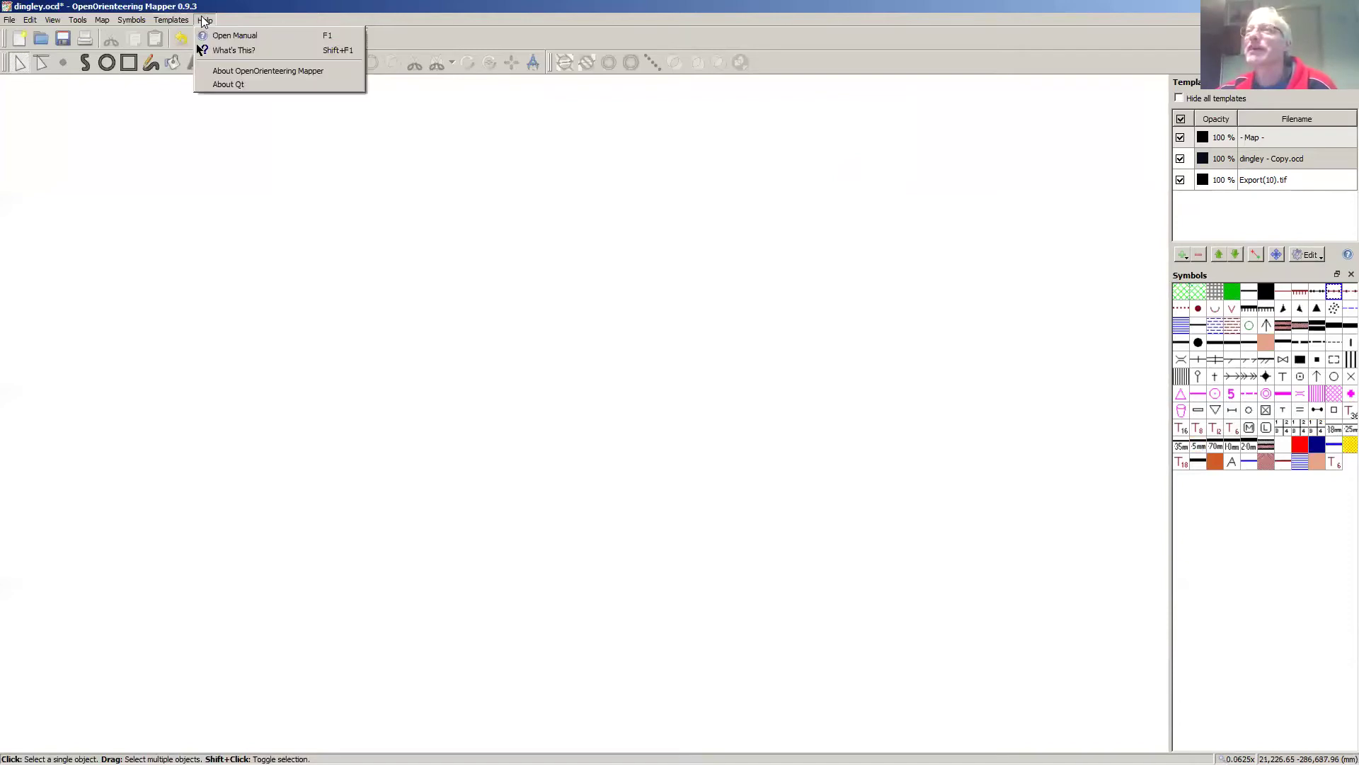
mouse_move(177, 23)
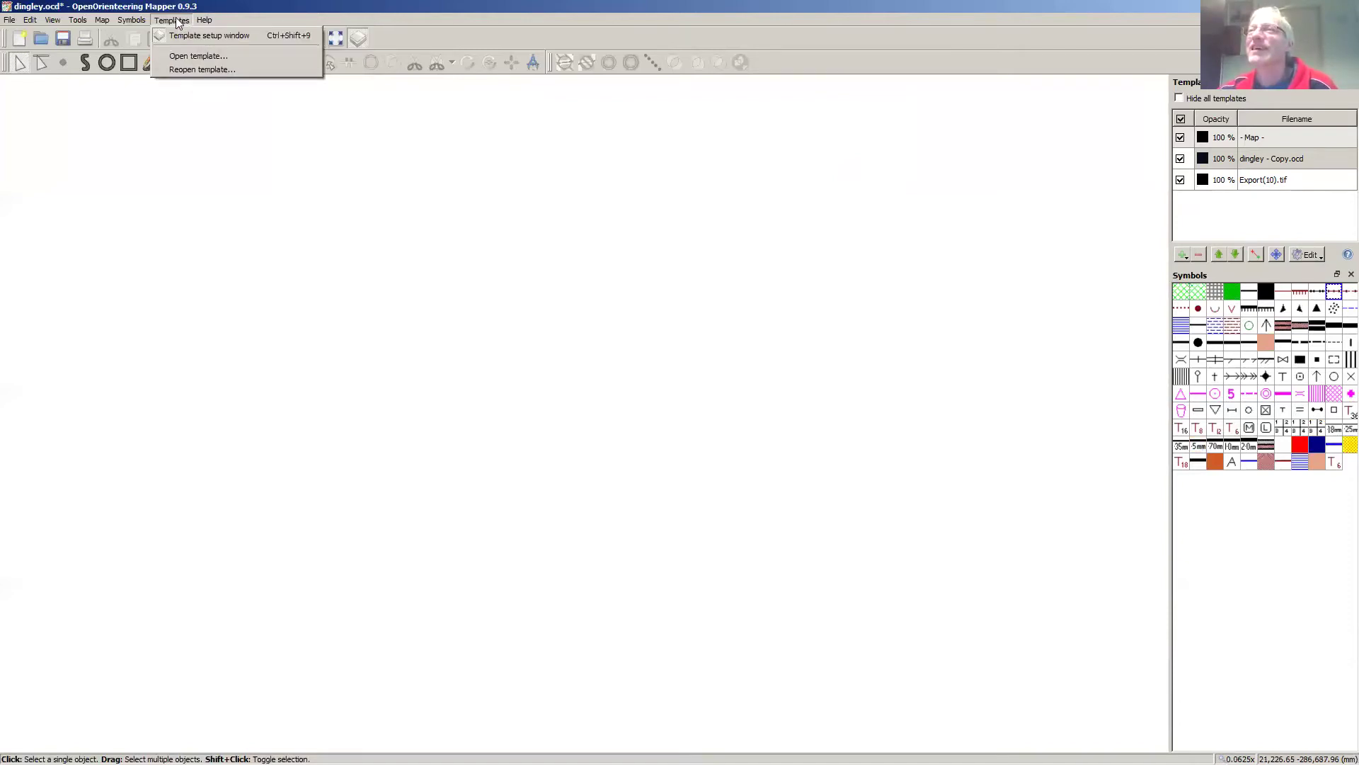
mouse_move(127, 25)
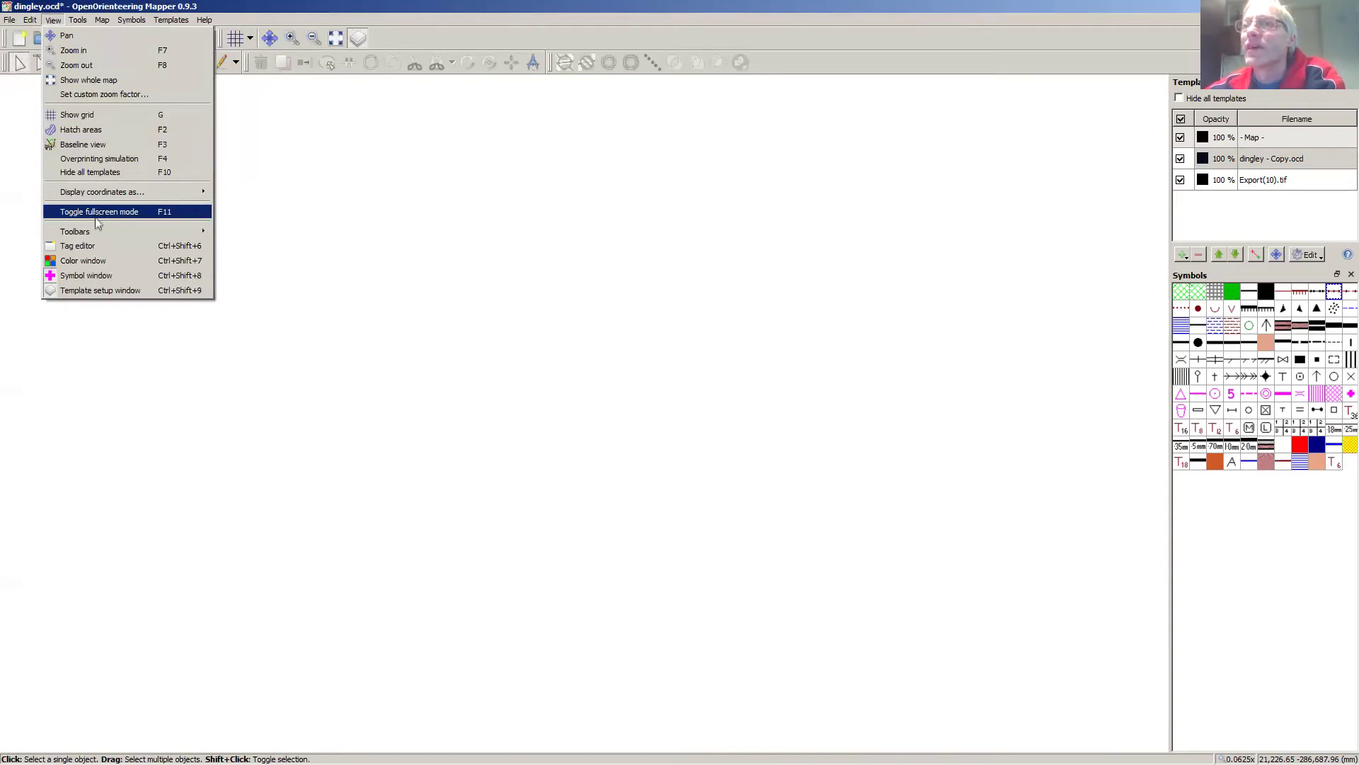
mouse_move(99, 234)
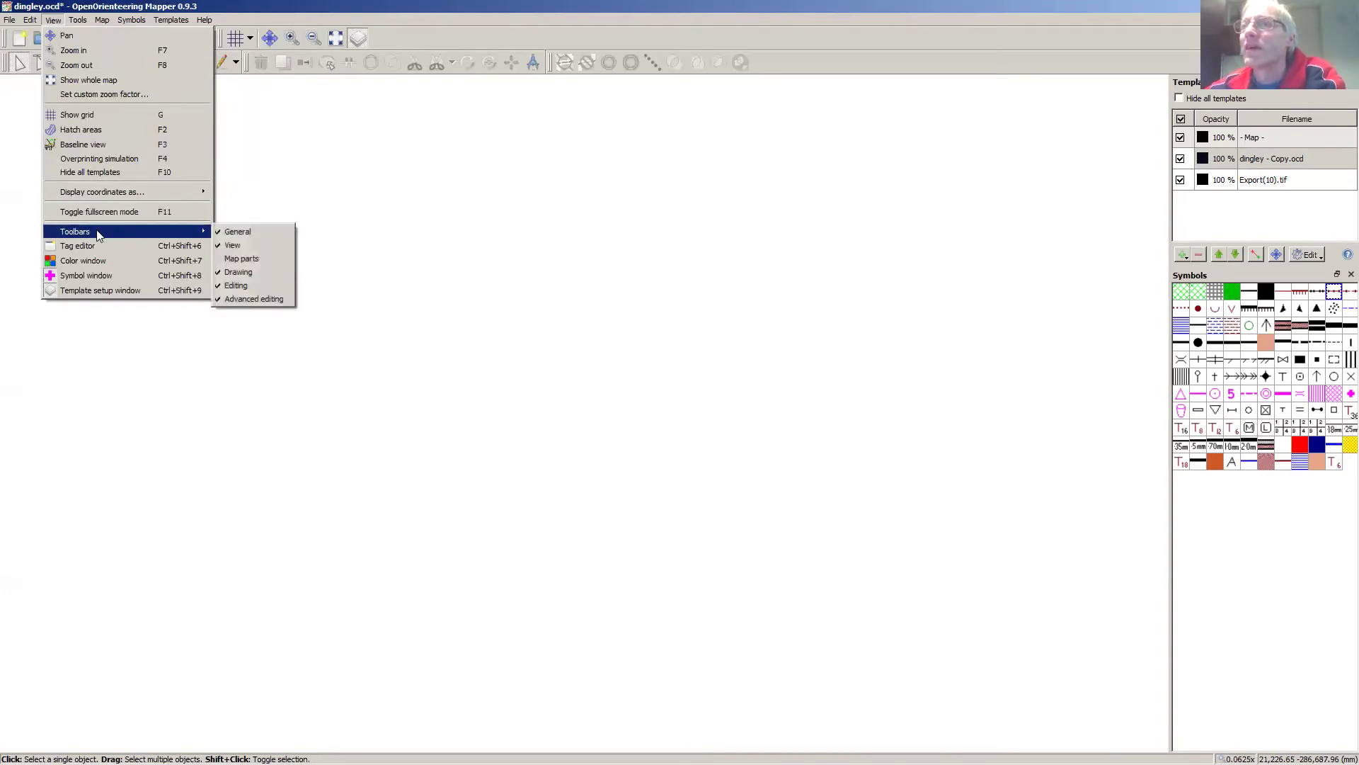
left_click(248, 260)
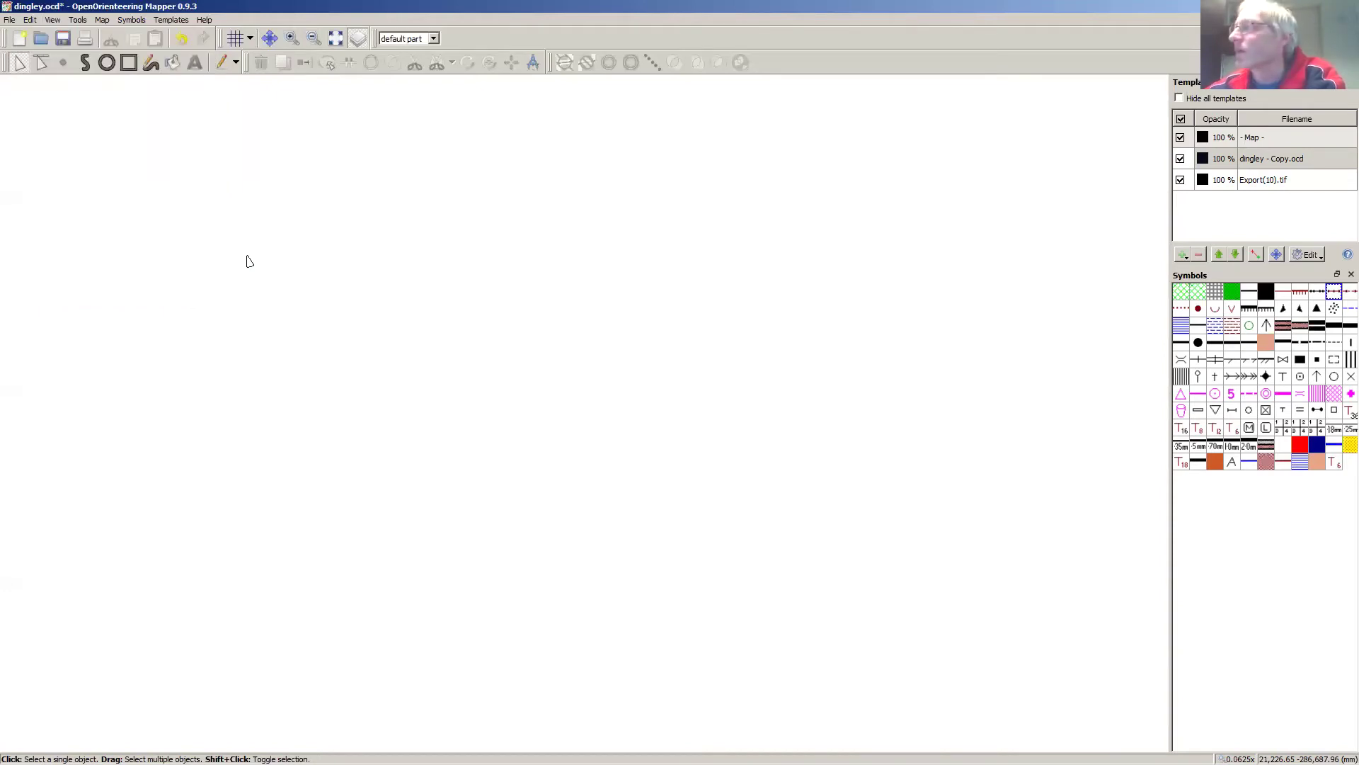
left_click(79, 21)
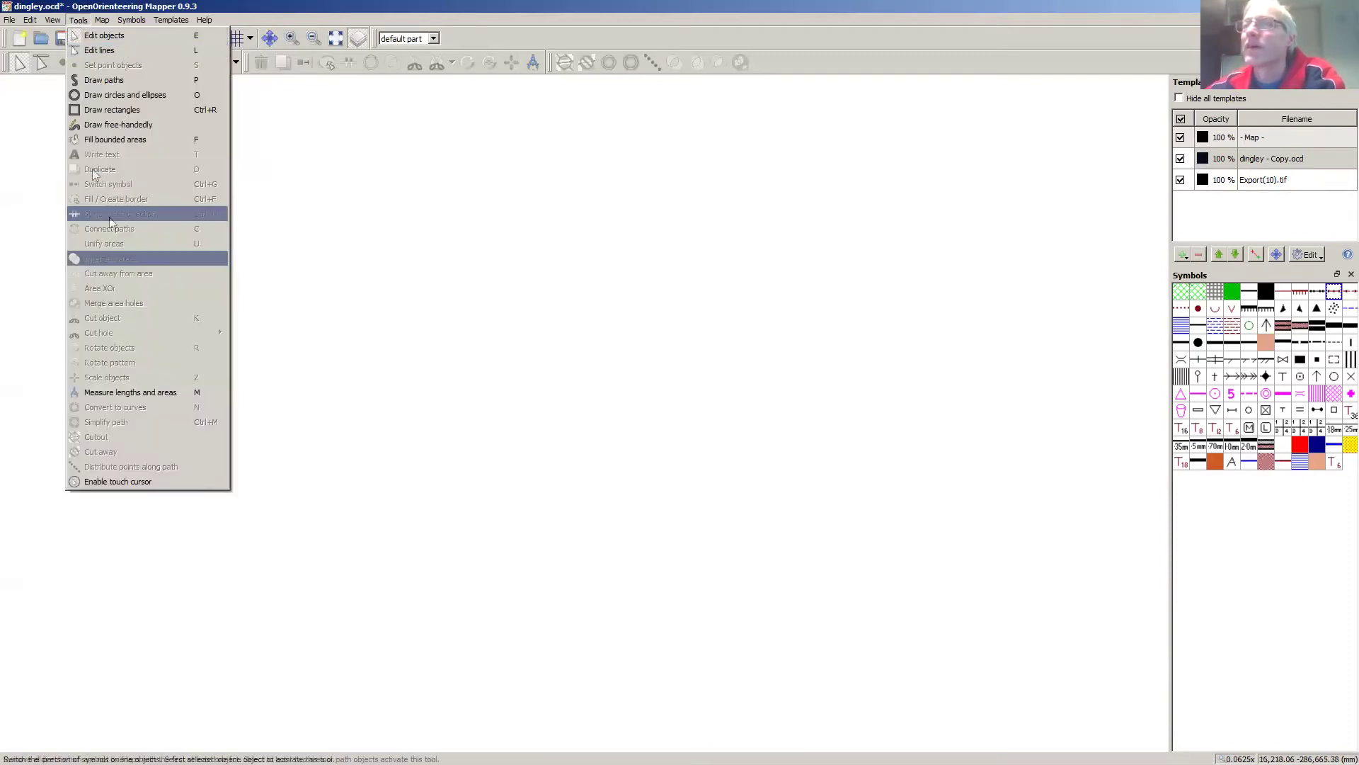
mouse_move(53, 20)
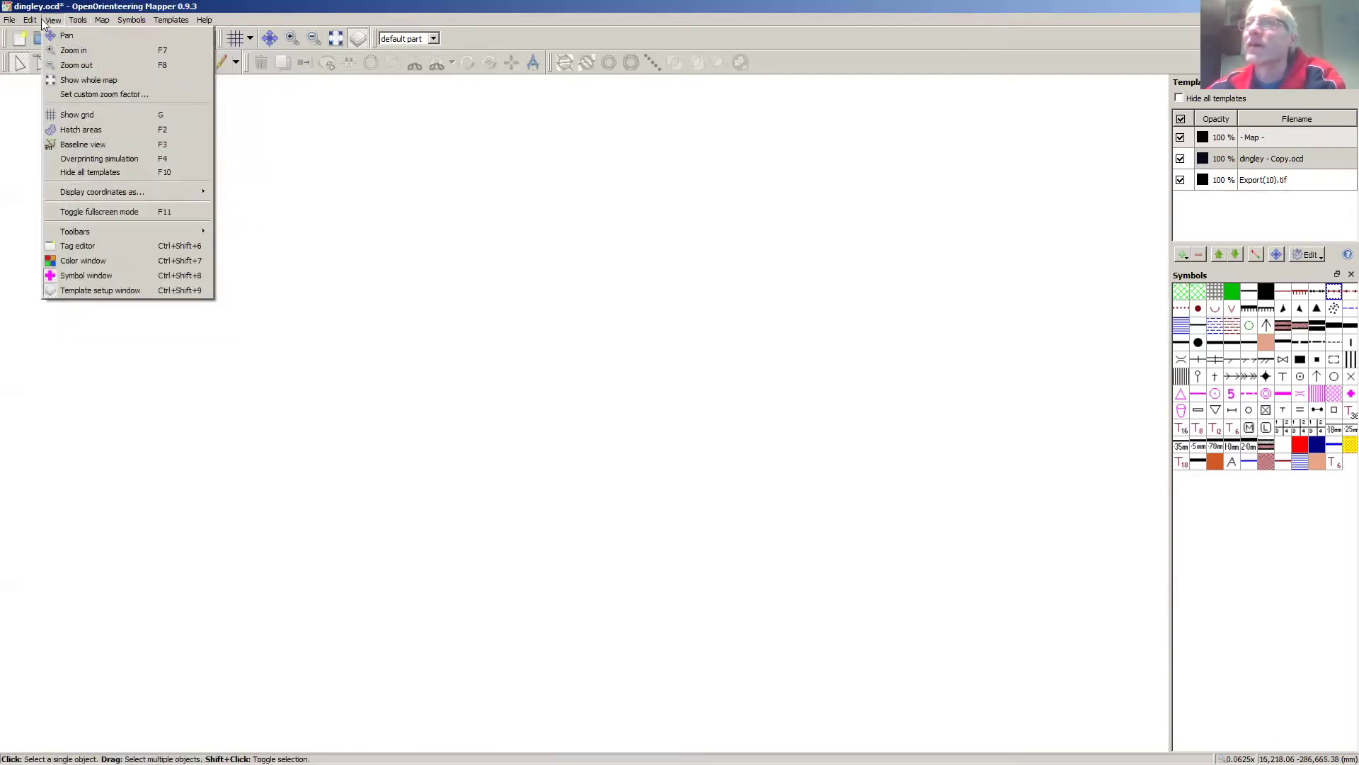
mouse_move(80, 239)
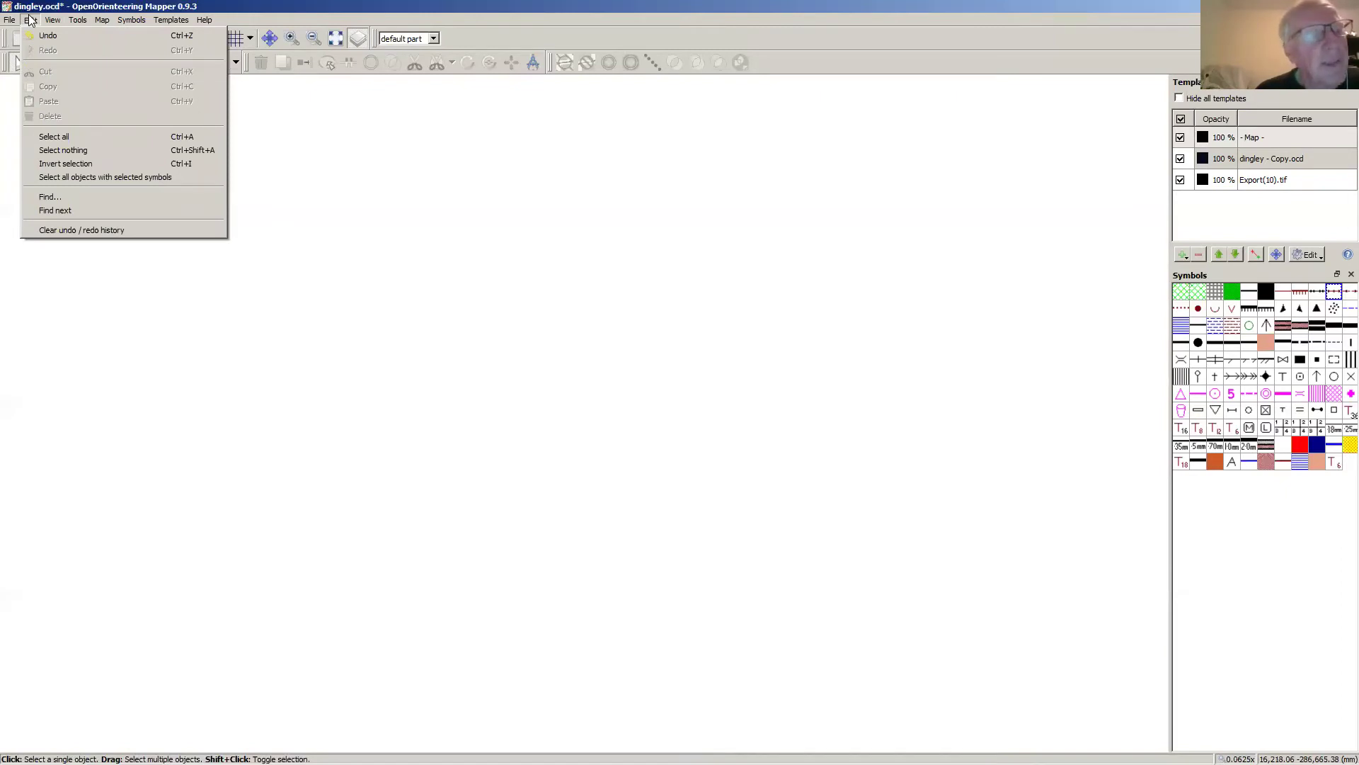
left_click(320, 158)
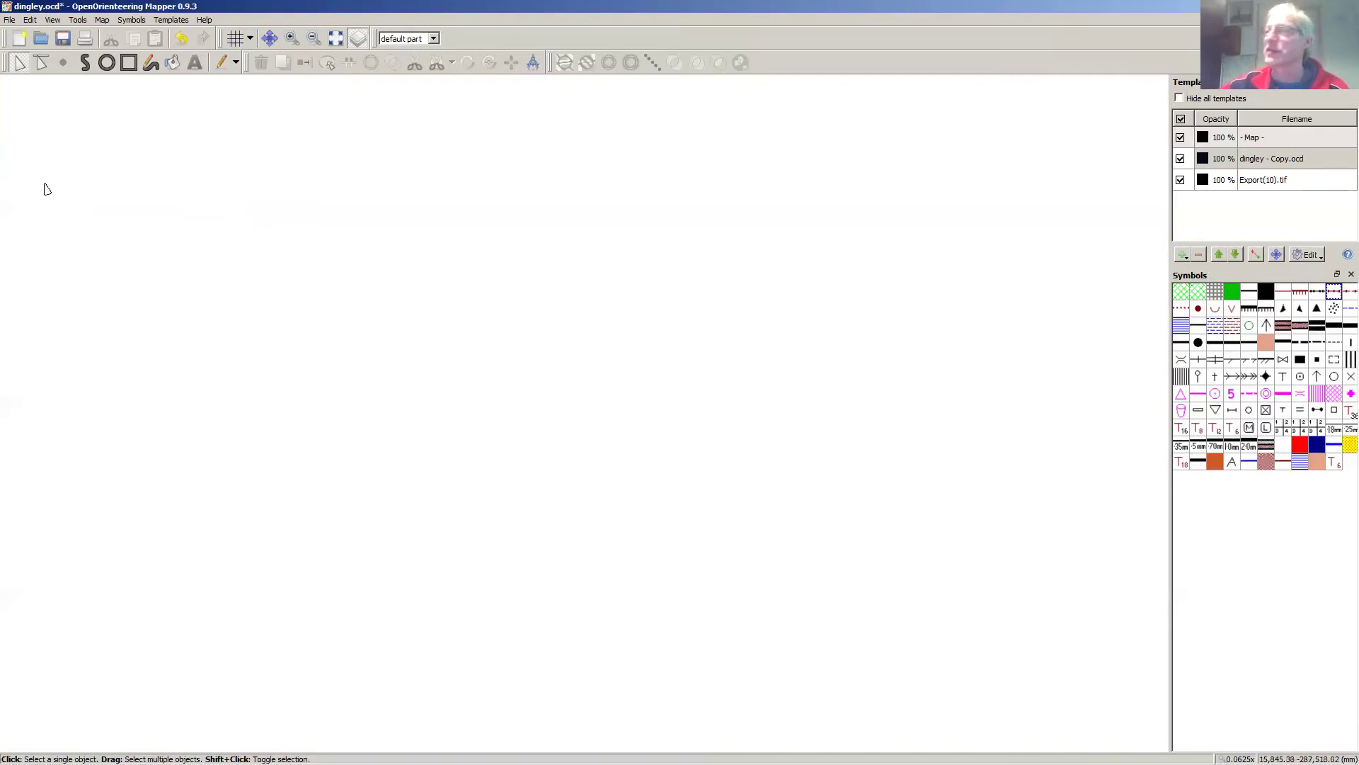
Step: Hide the dingley - Copy.ocd template, fit the whole map in view, and make the template visible again
left_click(1180, 158)
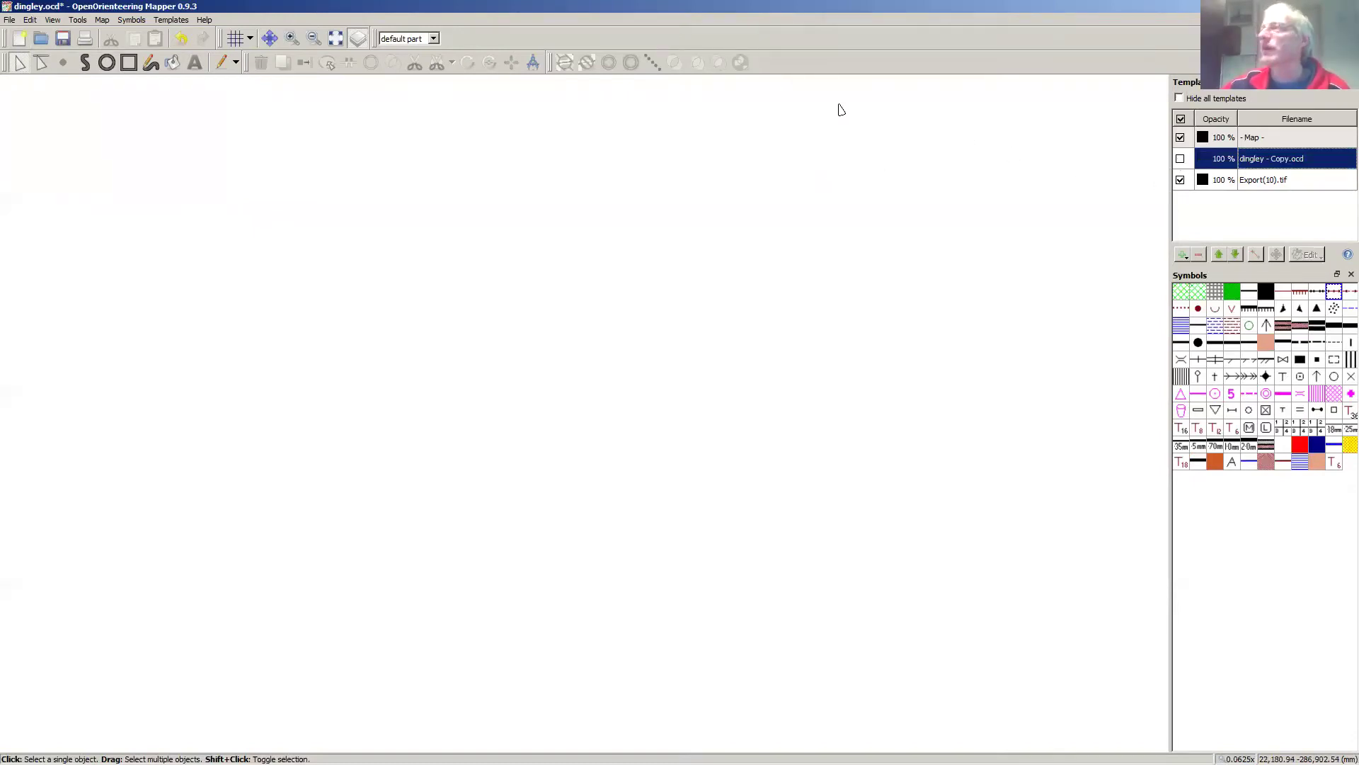
left_click(52, 20)
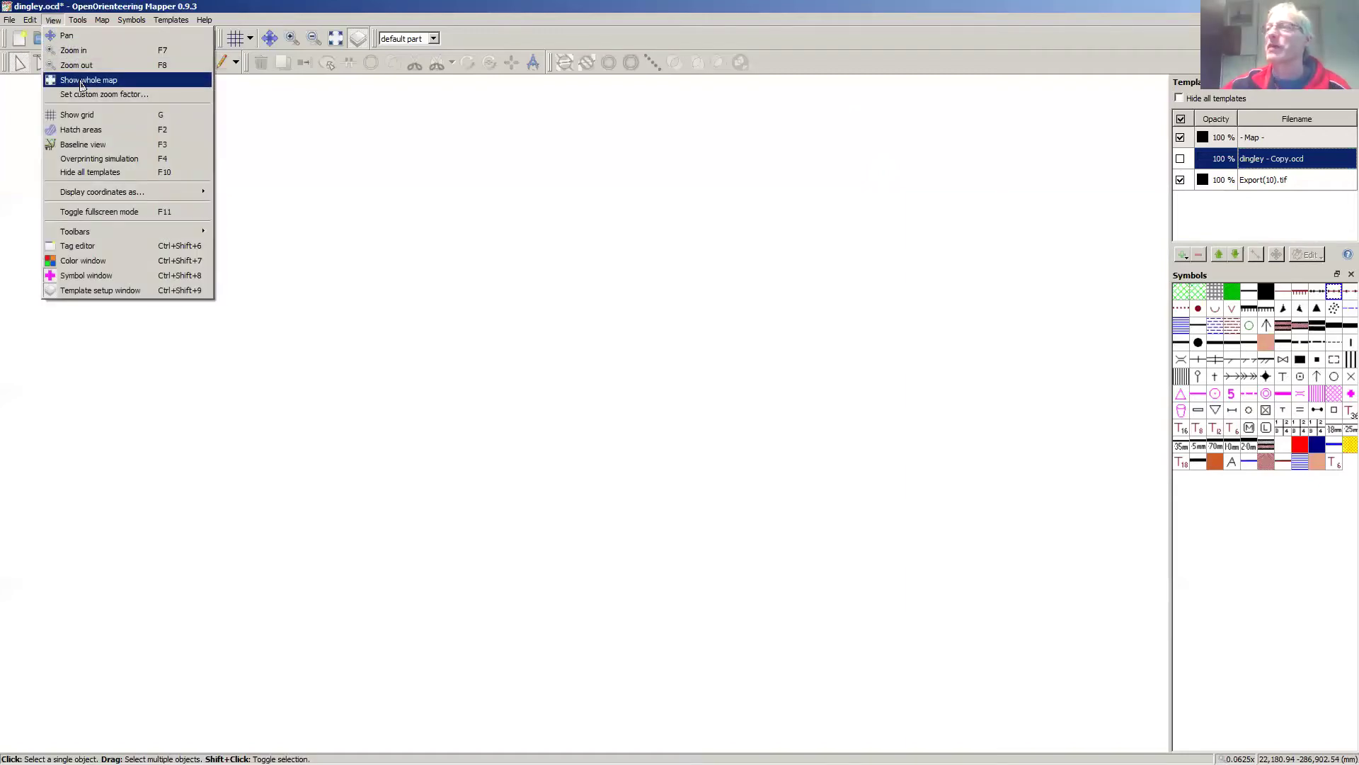
left_click(79, 81)
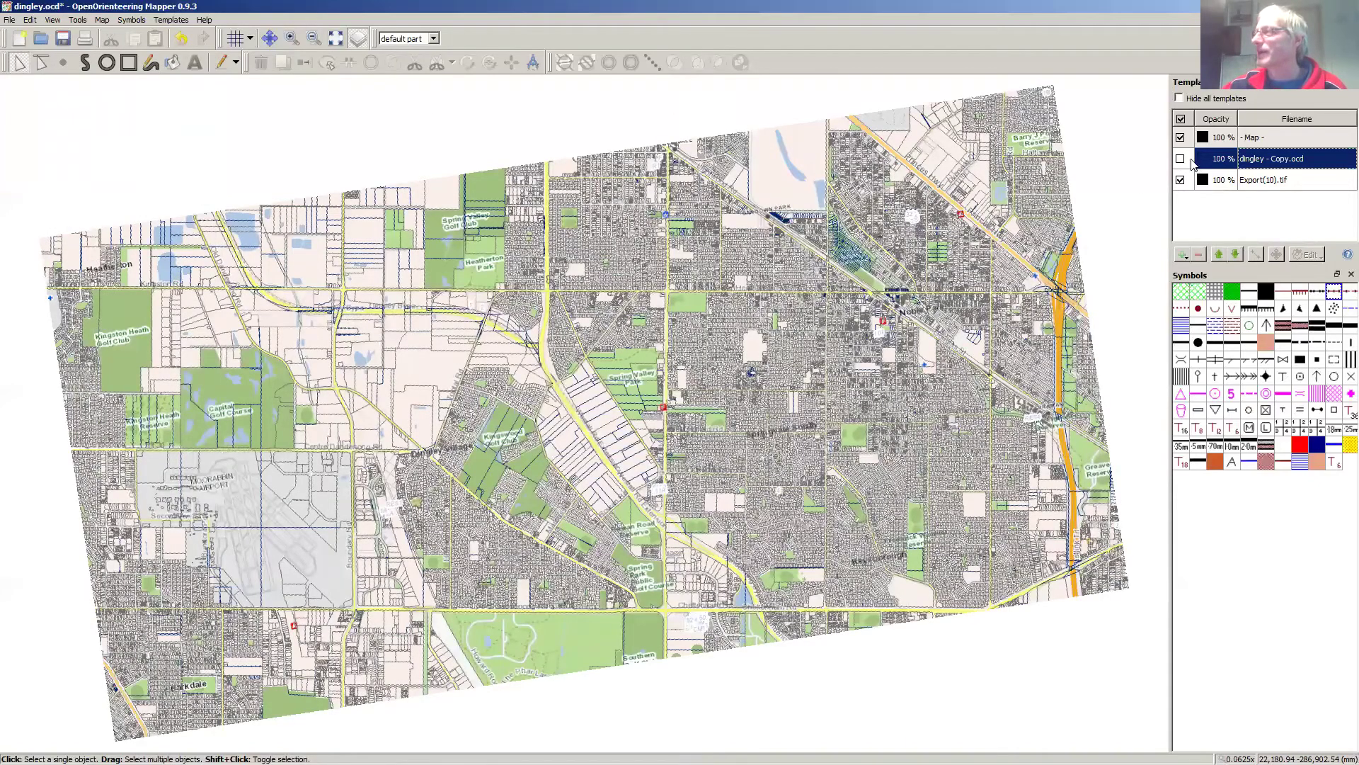
left_click(1180, 158)
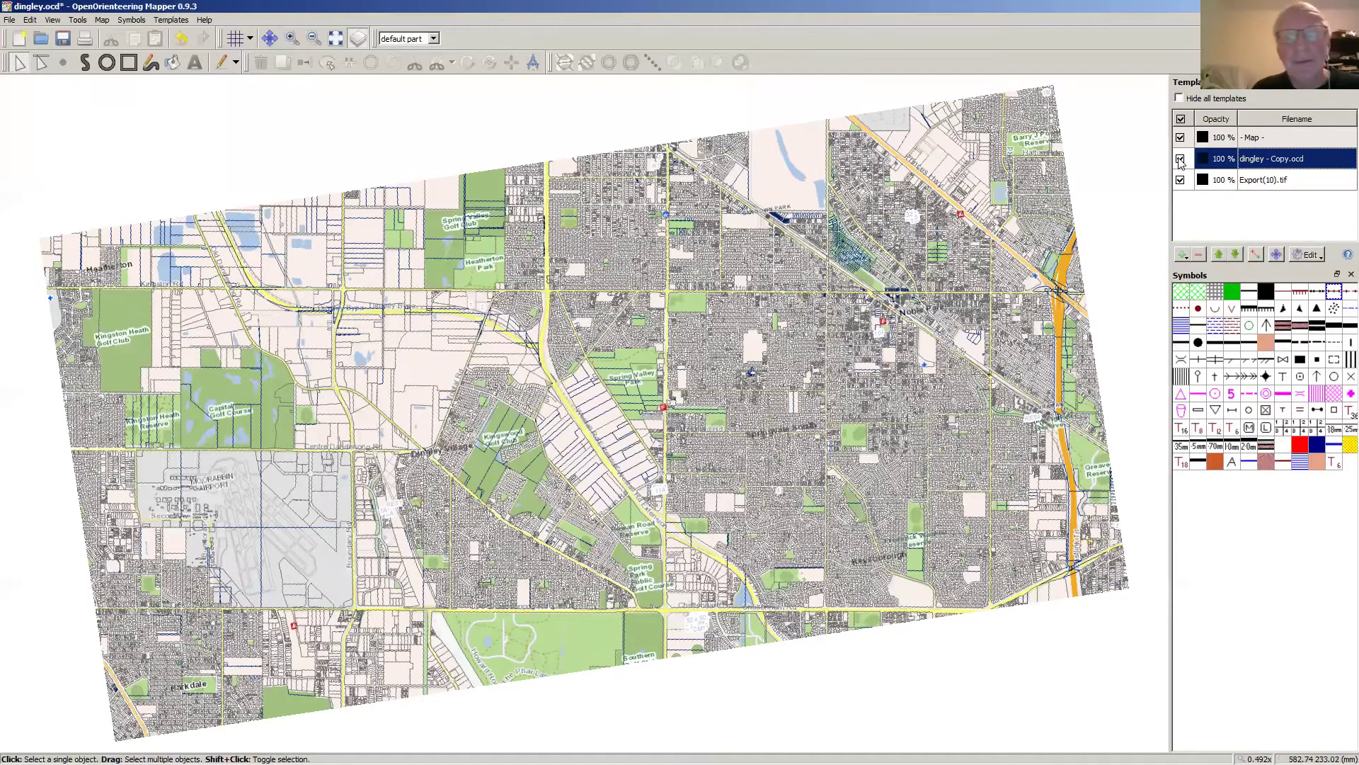
Step: Try to open the positioning settings of dingley - Copy.ocd, and look at its pass-point template adjustment before closing it
left_click(1321, 256)
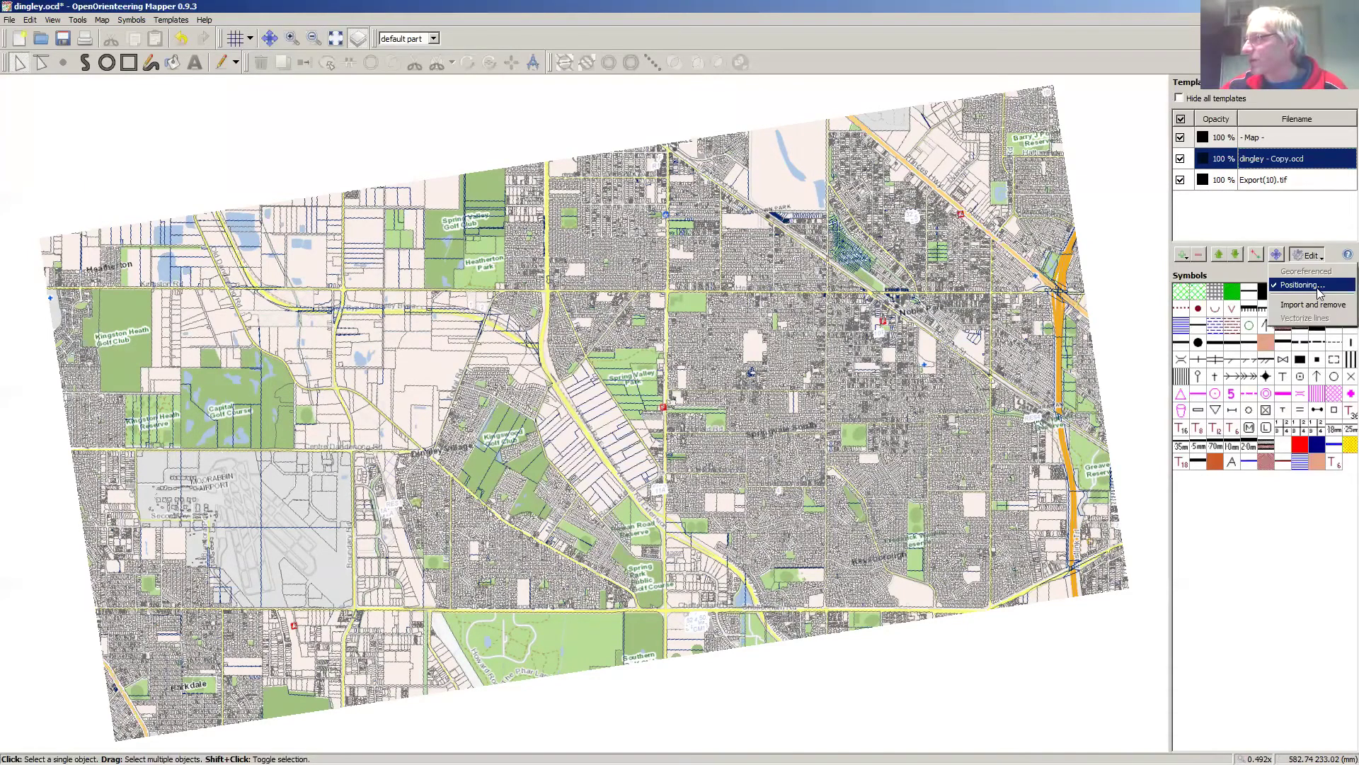
left_click(1303, 285)
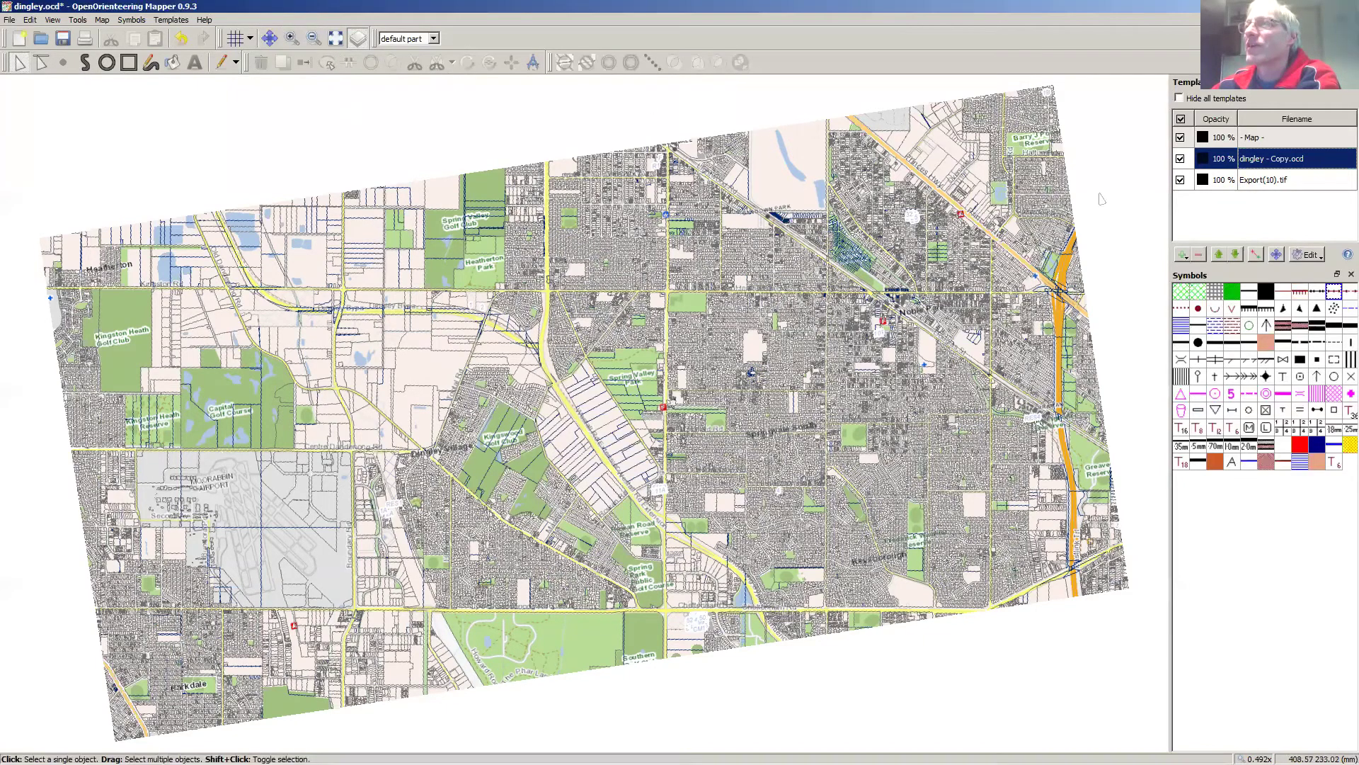
left_click(1256, 255)
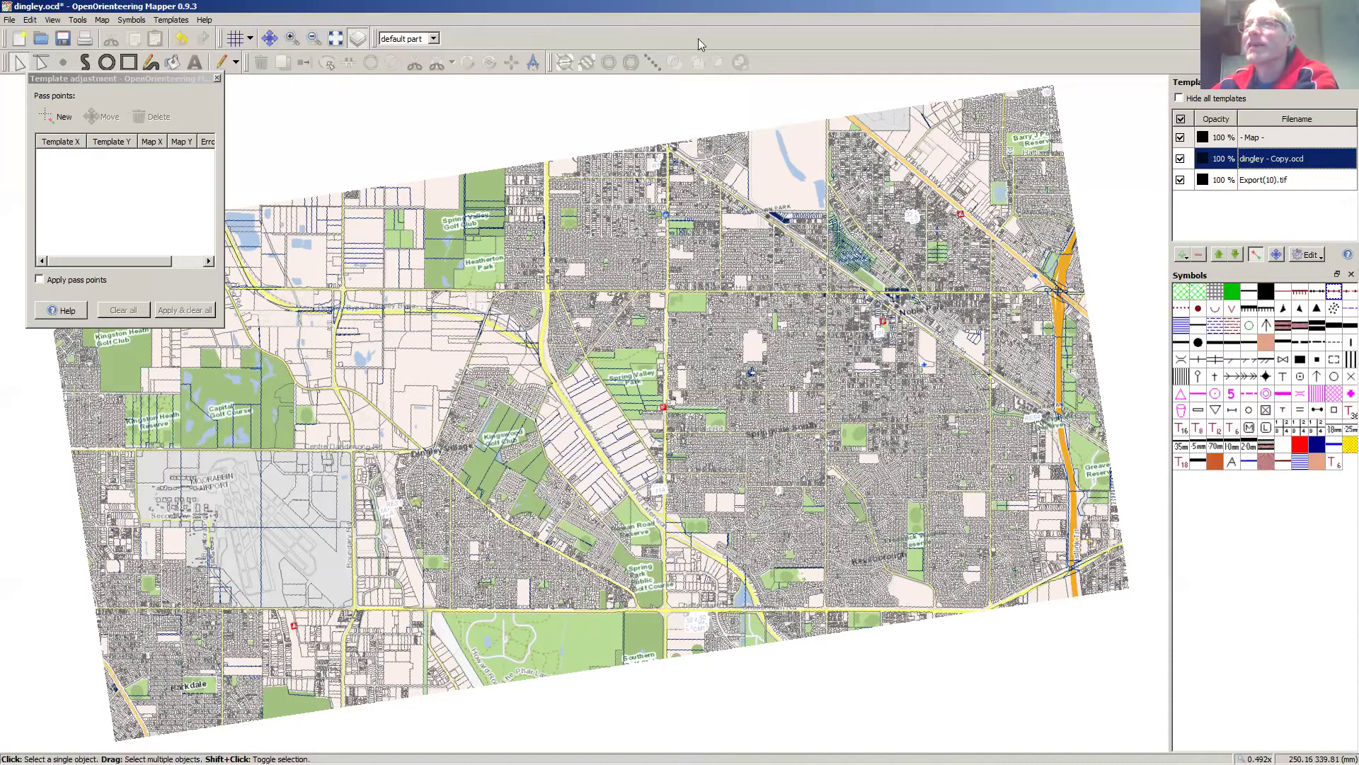
left_click(216, 78)
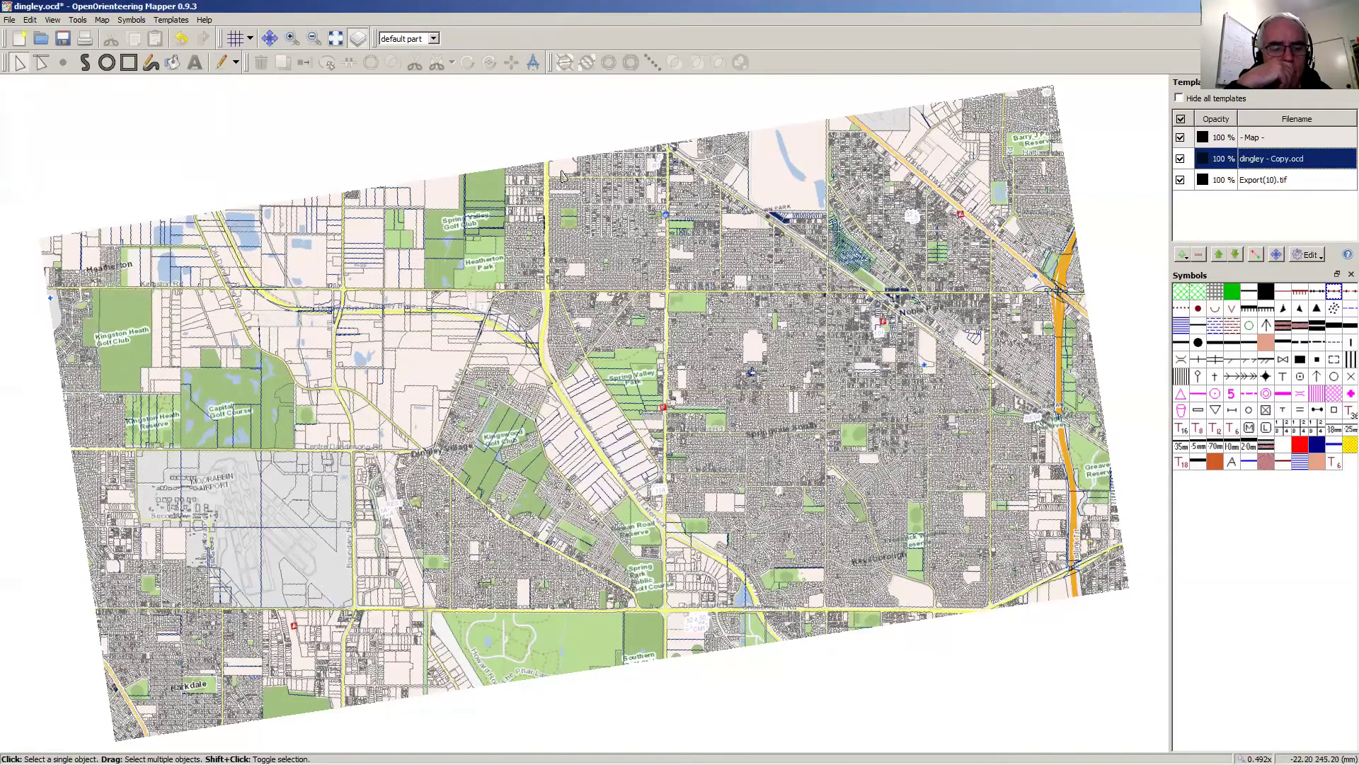
Step: Move dingley - Copy.ocd above the Map layer and back below it, and try again to open its positioning settings
left_click(1234, 256)
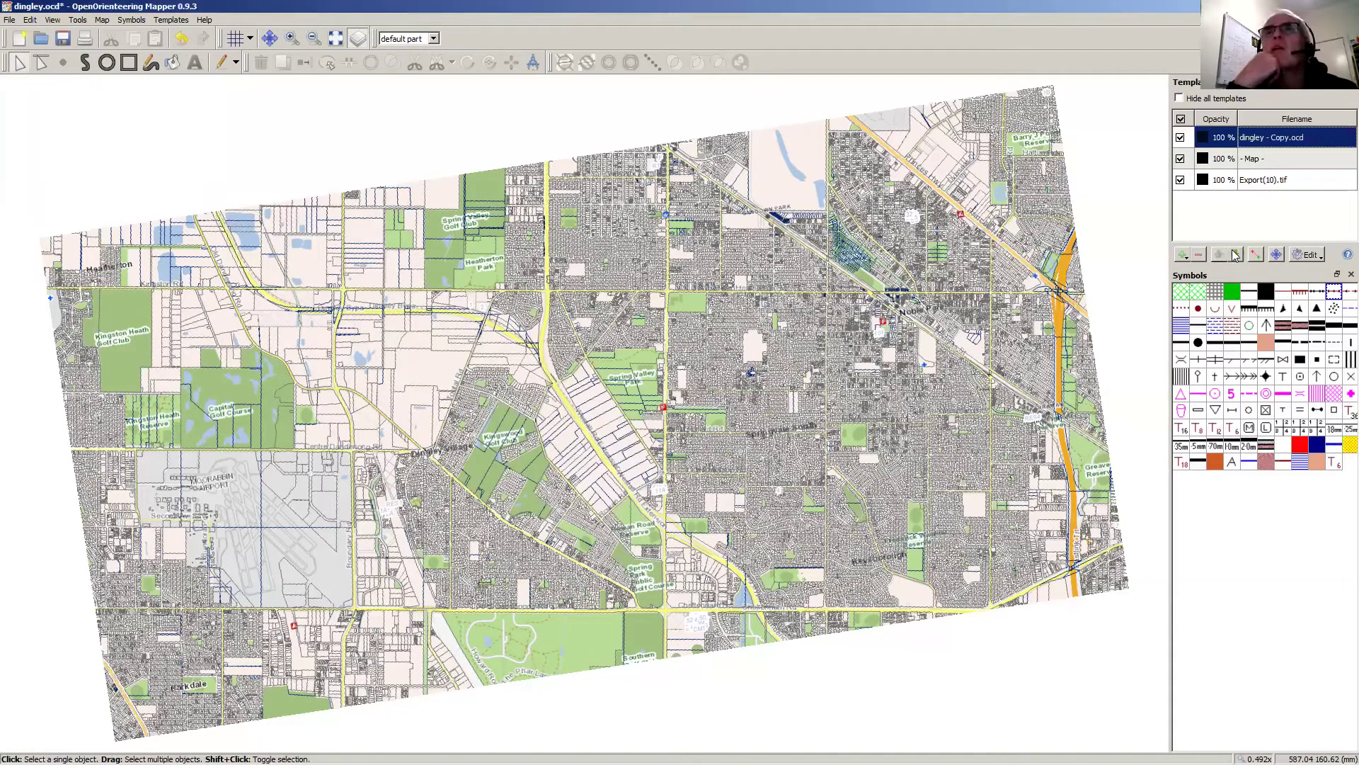
left_click(1235, 255)
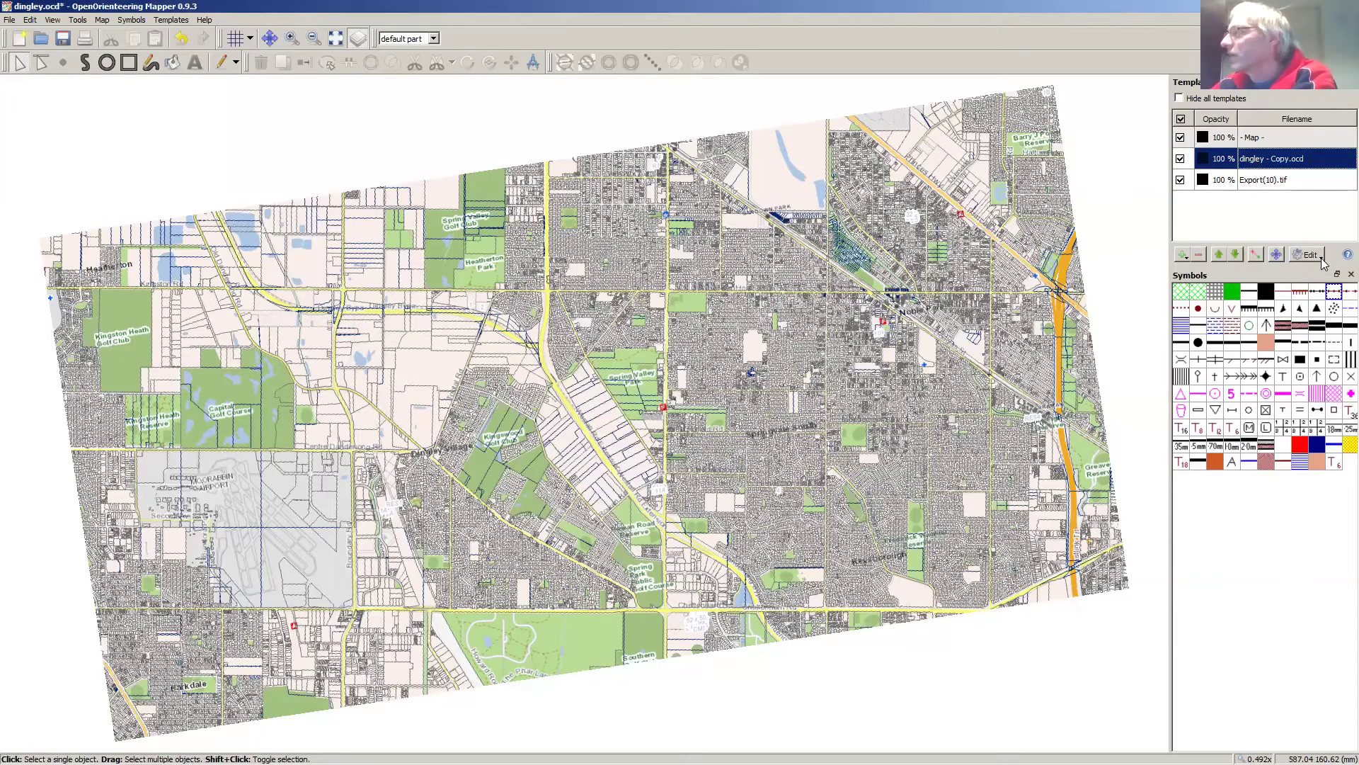
left_click(1320, 258)
left_click(1315, 286)
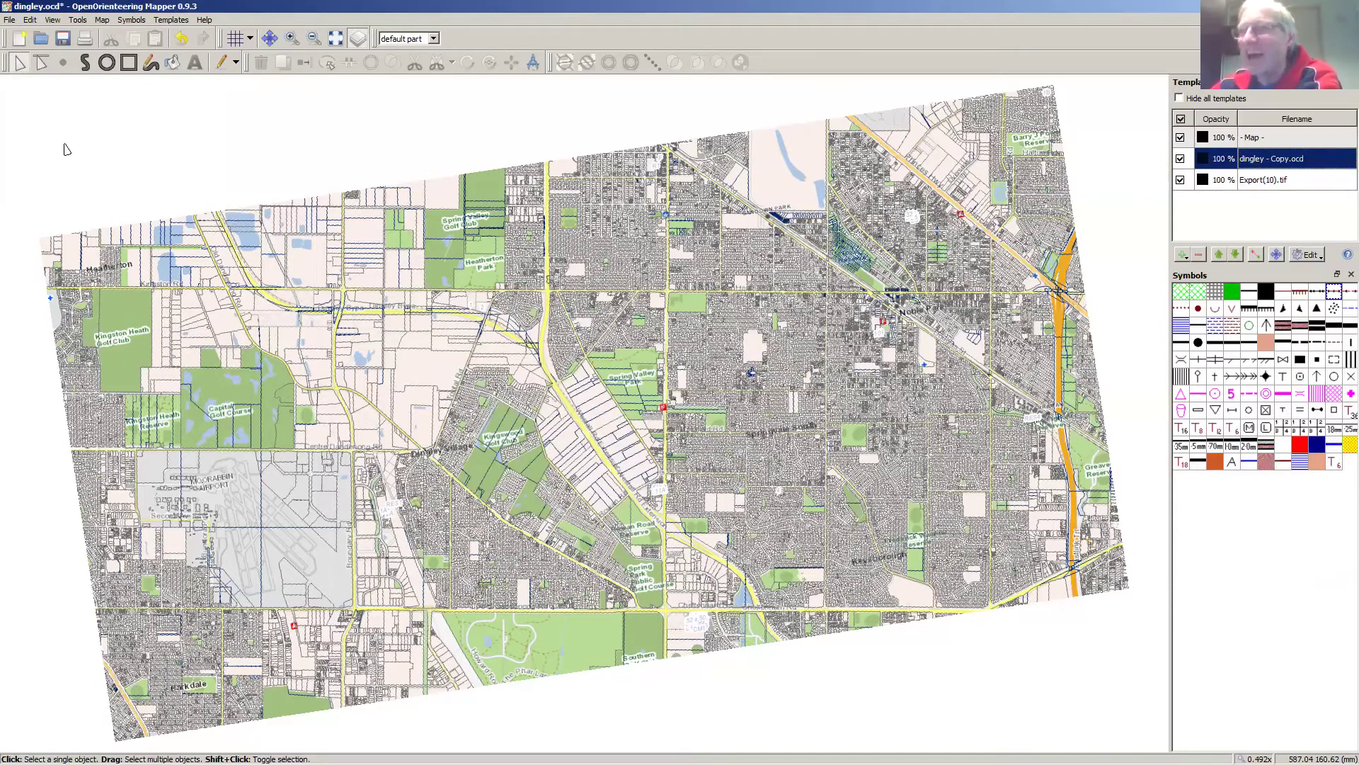
left_click(102, 20)
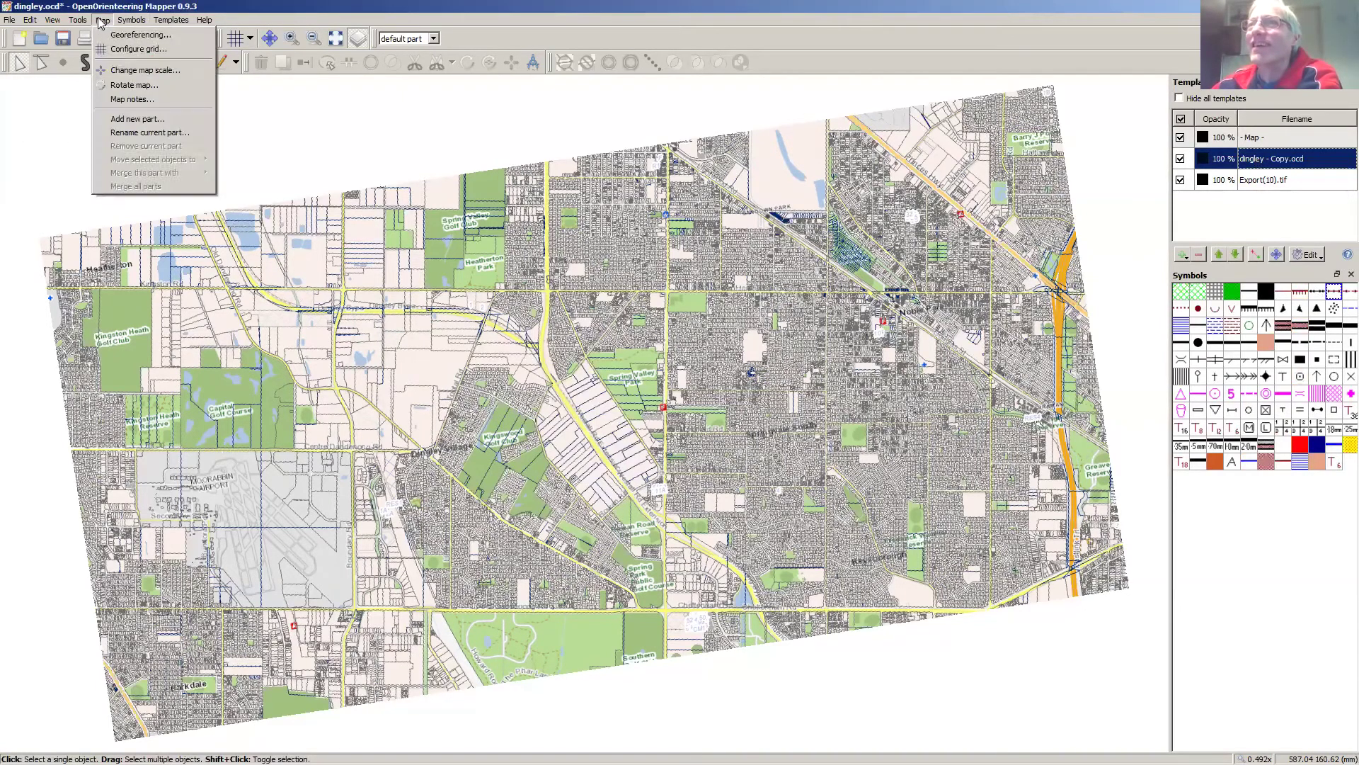
mouse_move(75, 21)
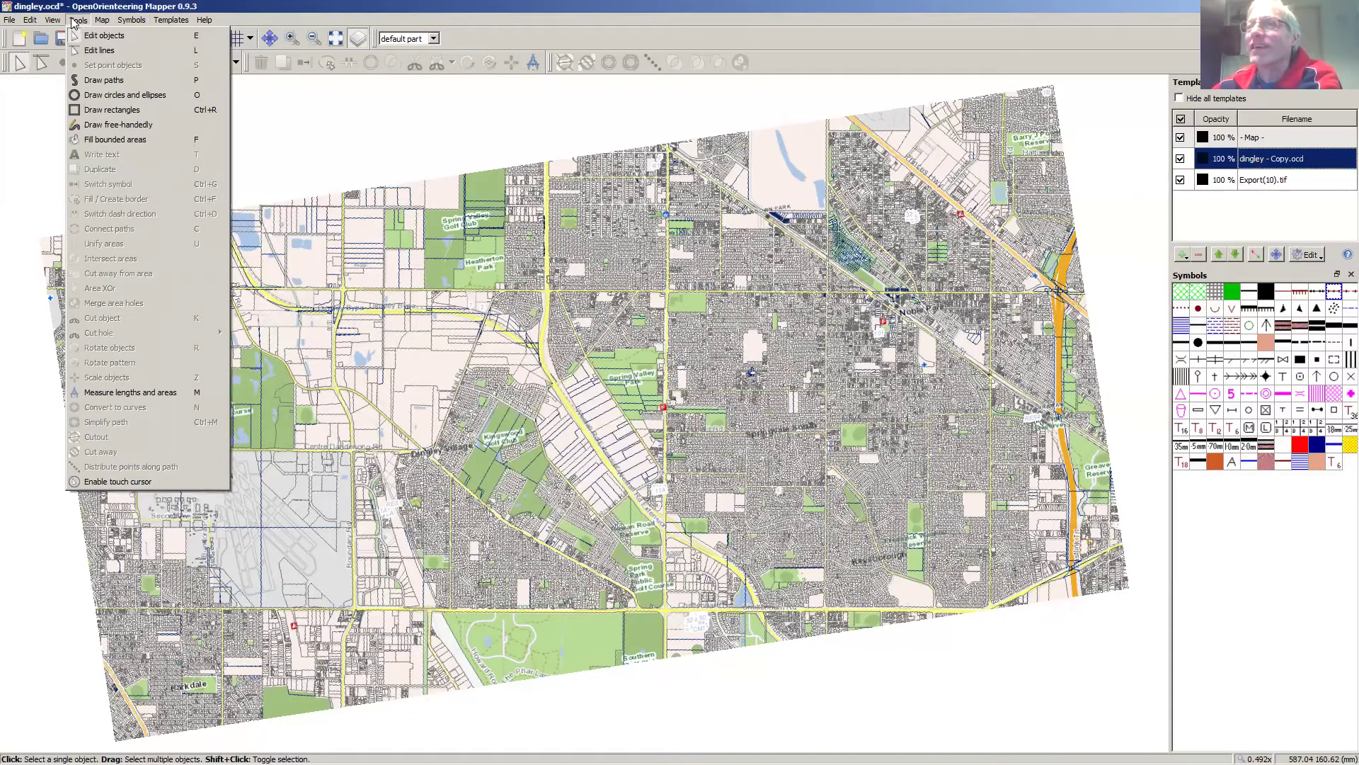
Step: Save the map in OCAD version 9 format over the existing dingley.ocd in the demo folder, accepting the format warnings
left_click(348, 107)
left_click(10, 21)
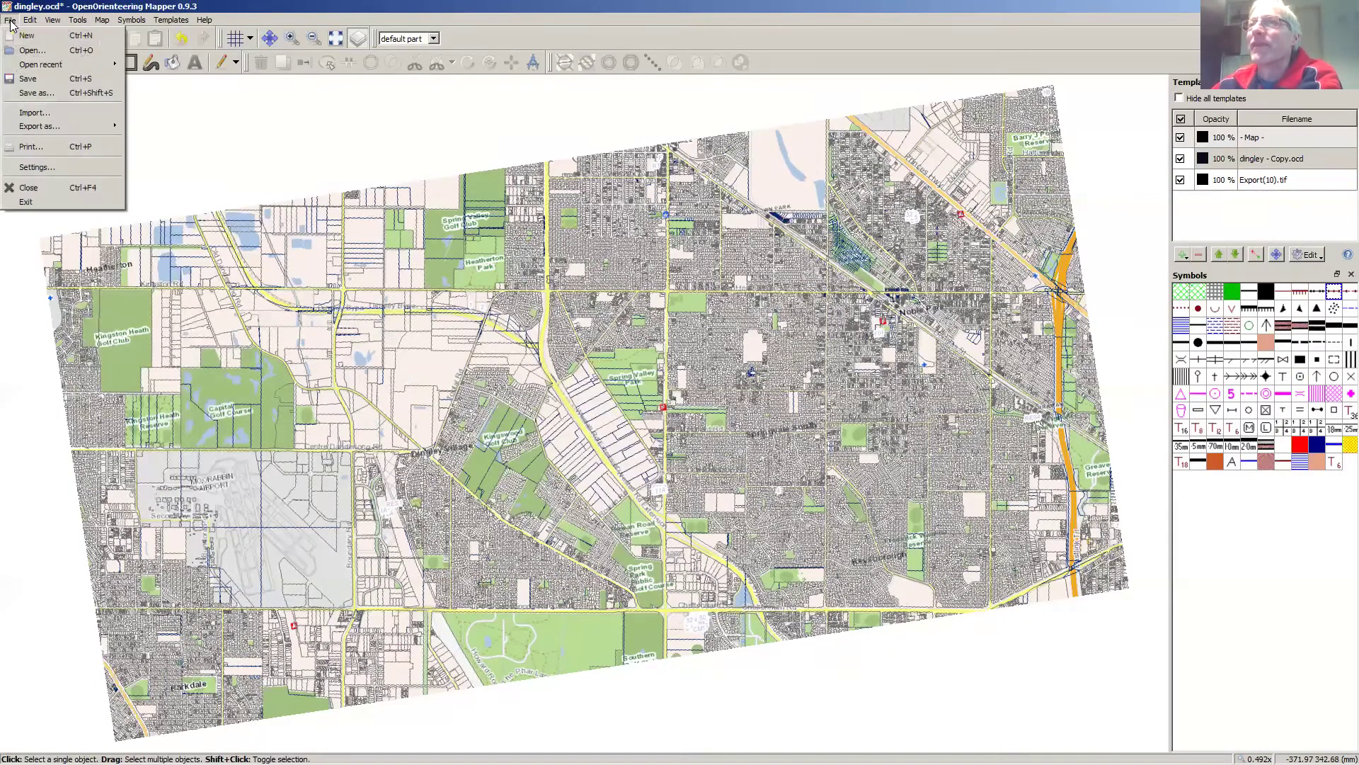
left_click(37, 93)
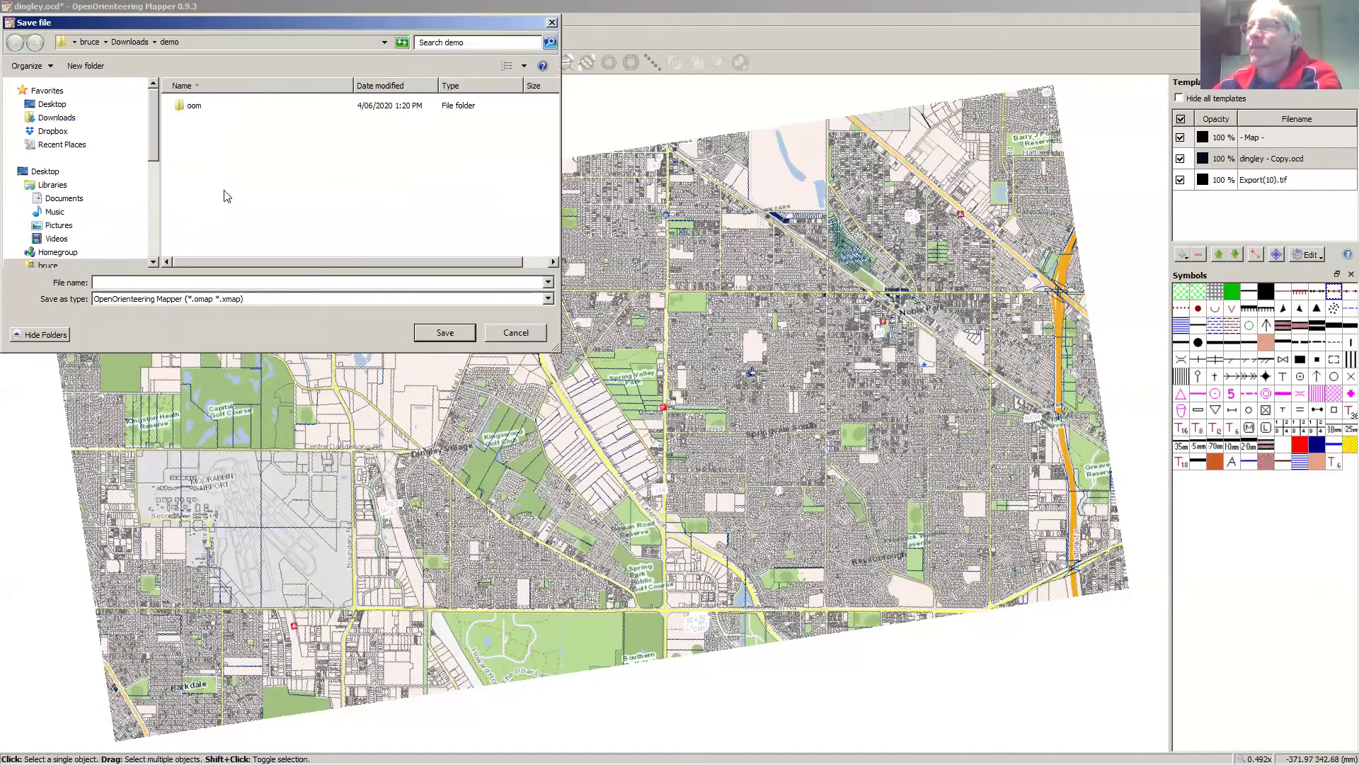
left_click(325, 298)
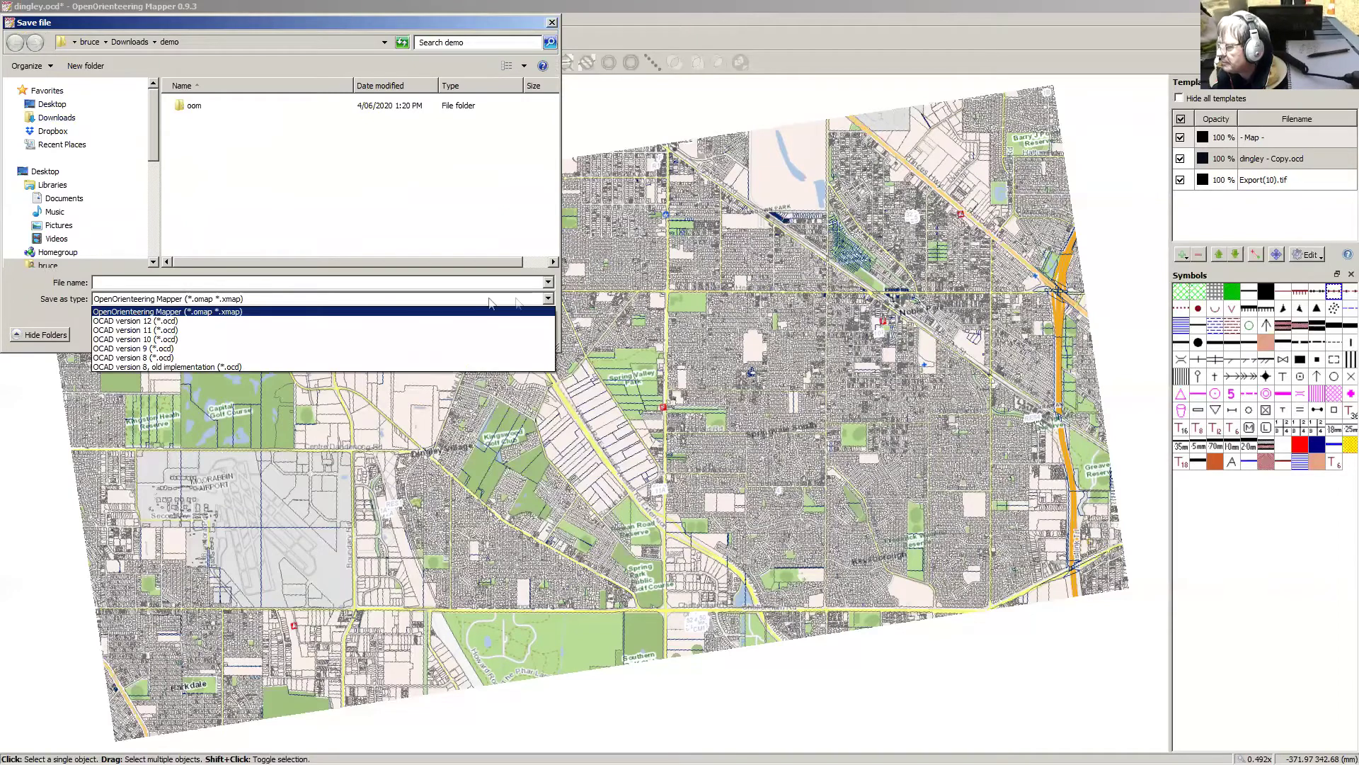
left_click(342, 351)
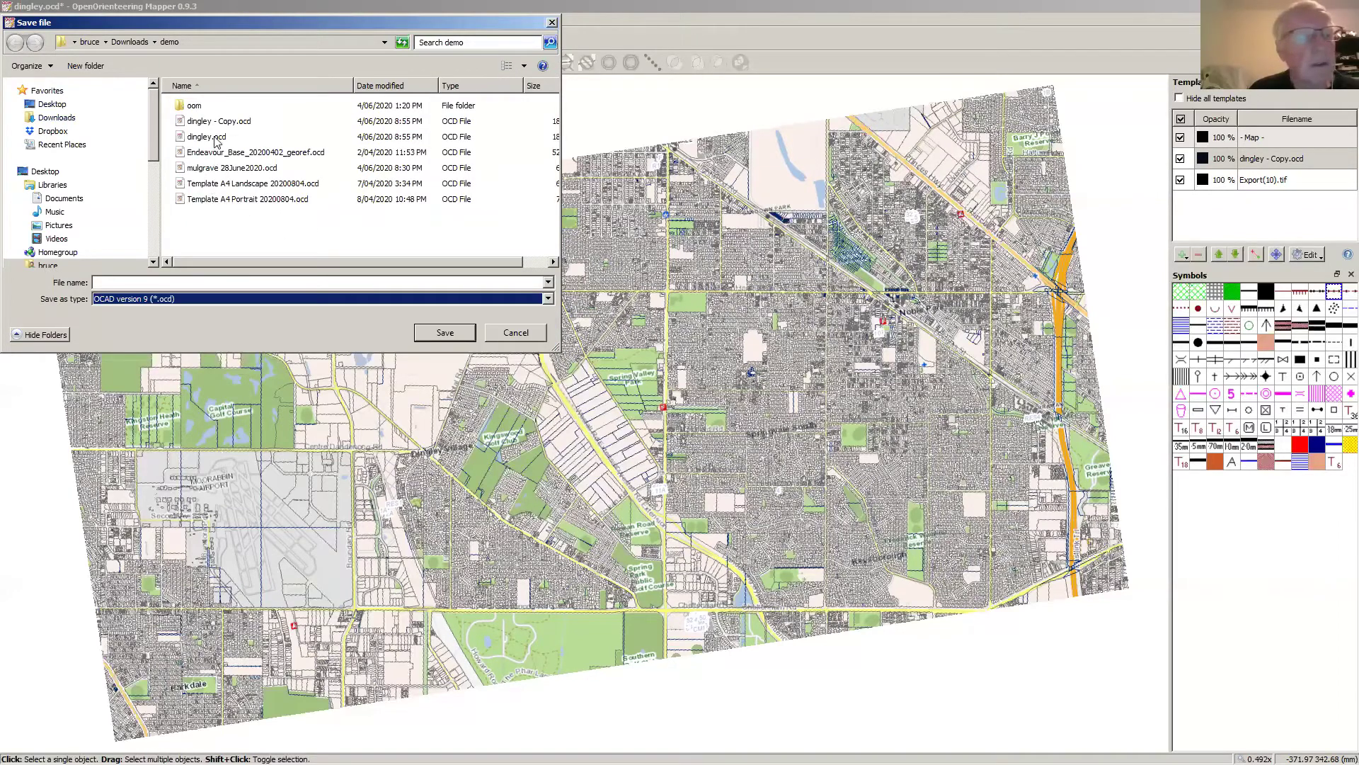
left_click(445, 332)
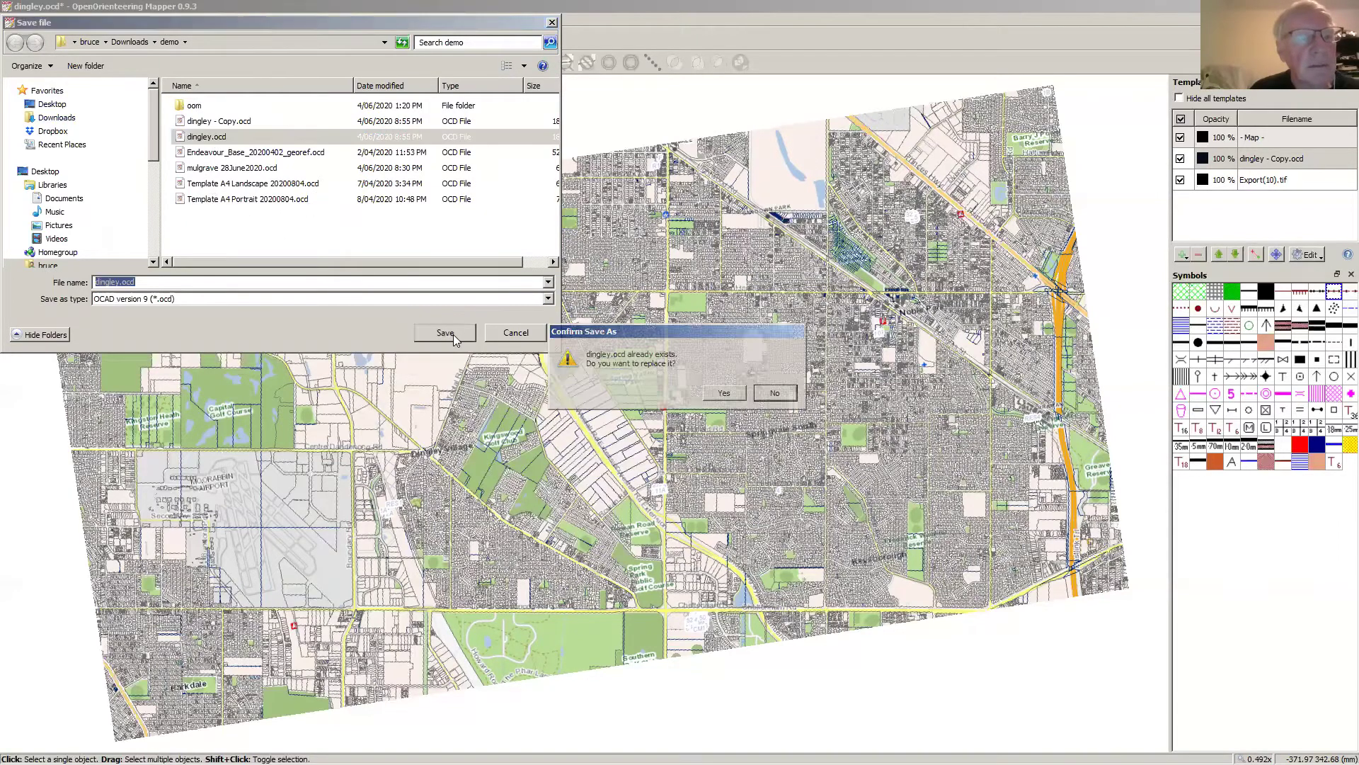
left_click(725, 393)
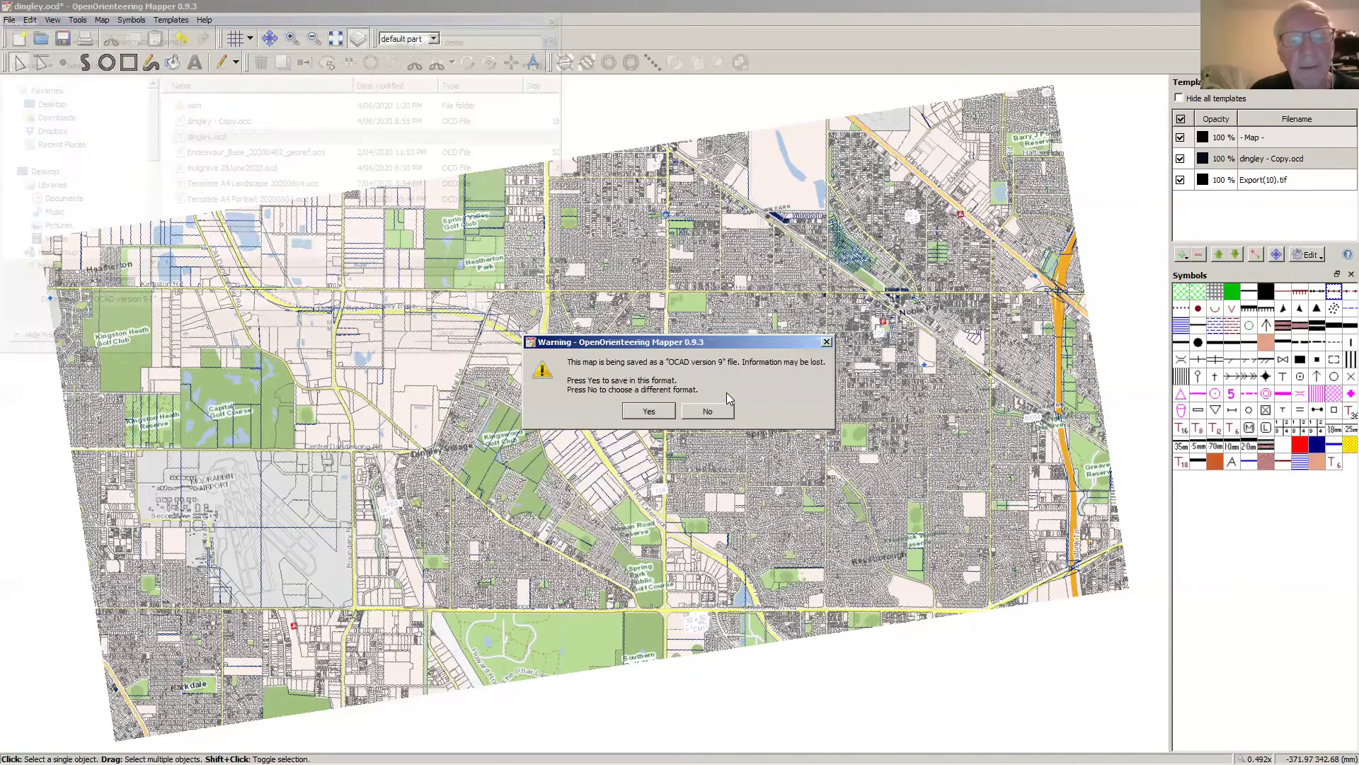
left_click(649, 411)
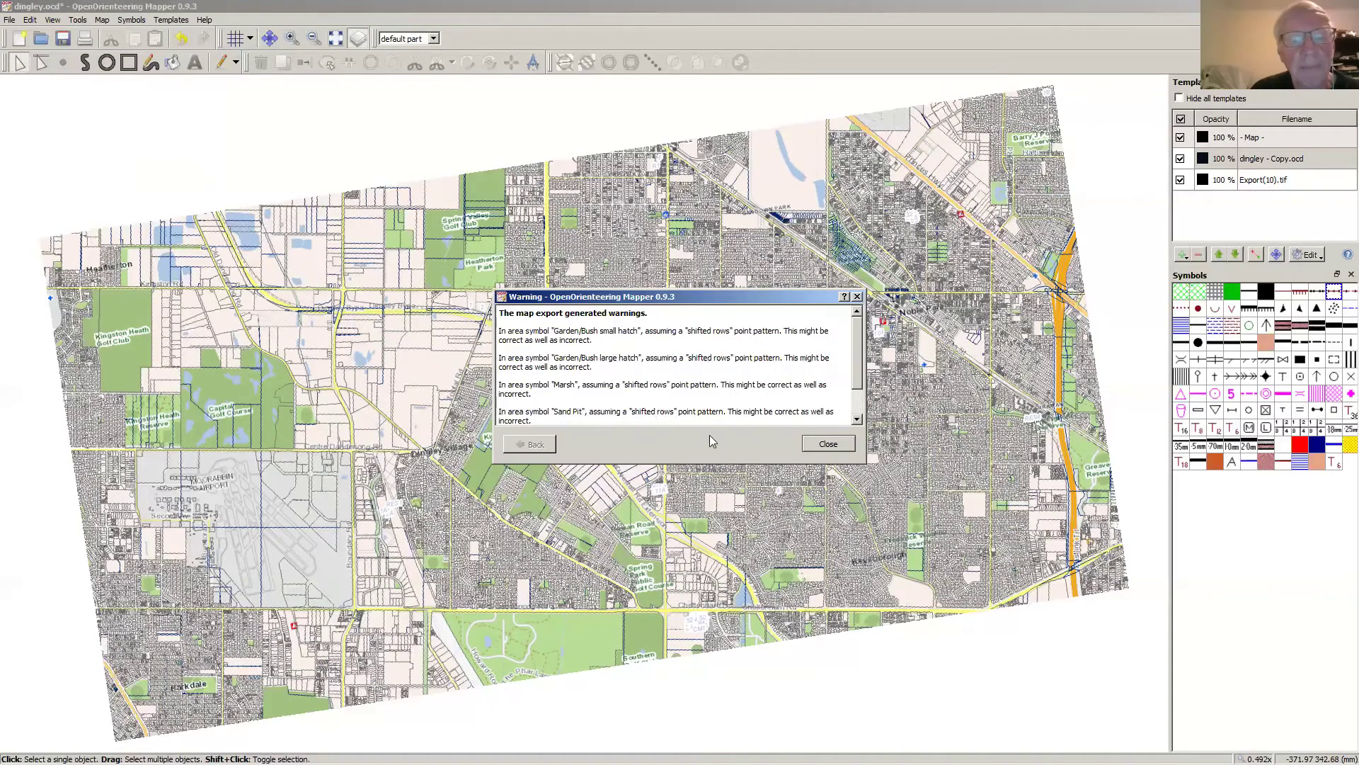
left_click(828, 444)
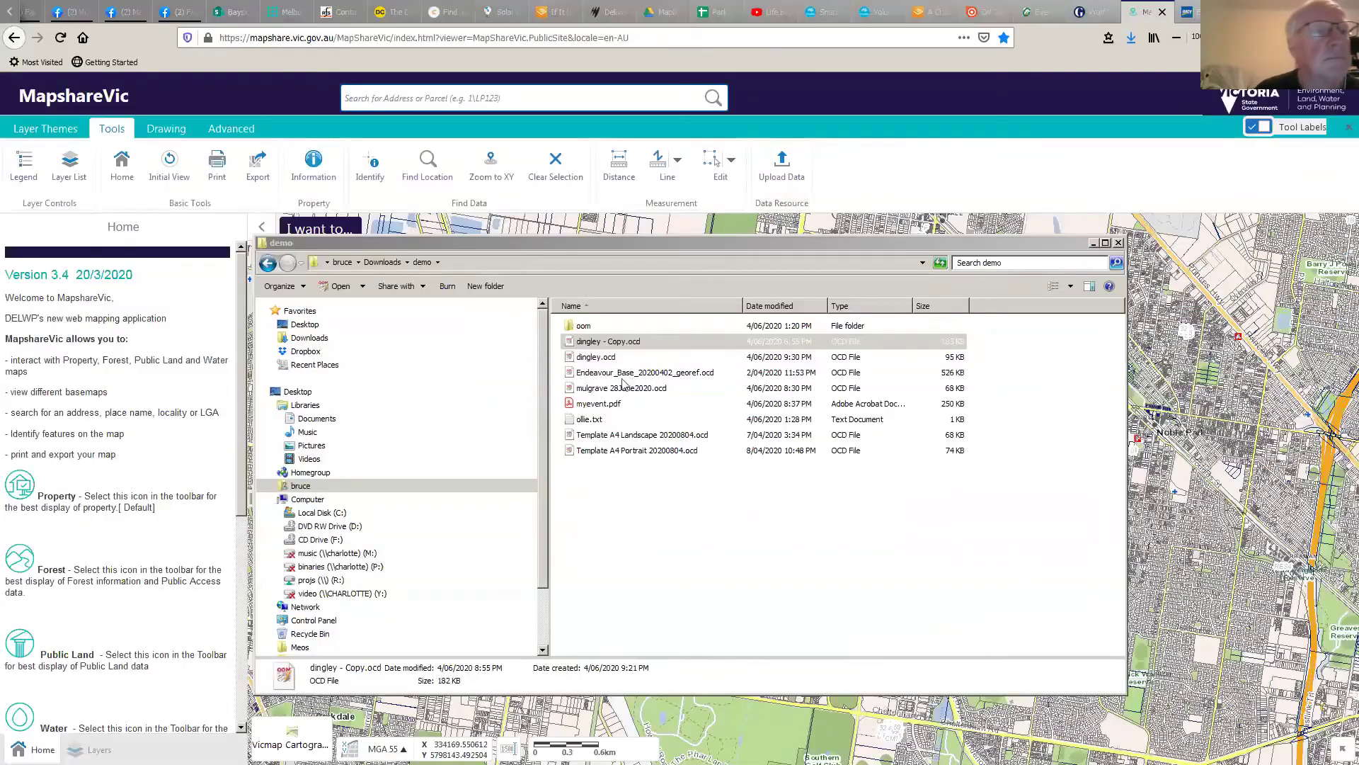
Step: Reopen dingley.ocd from the demo folder and load dingley - Copy.ocd as a template
double_click(583, 360)
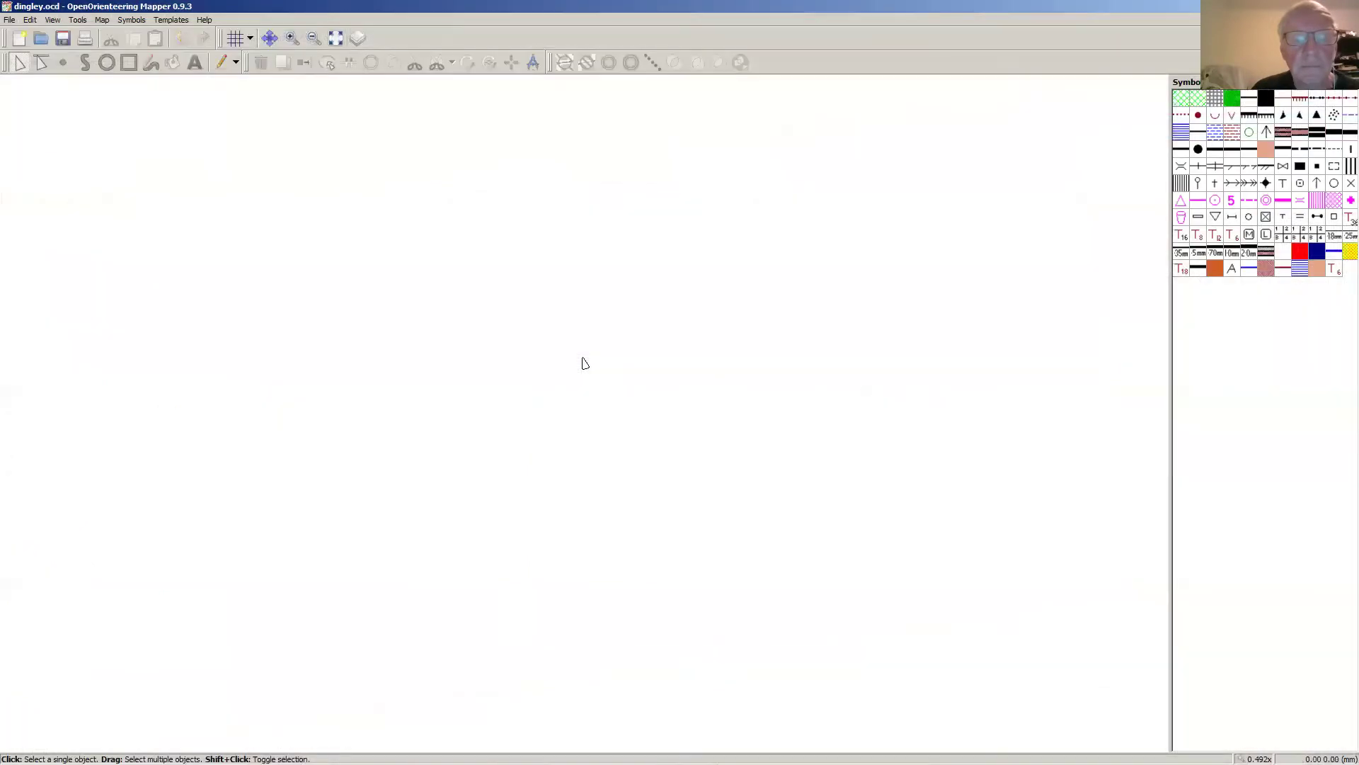
left_click(180, 23)
left_click(195, 61)
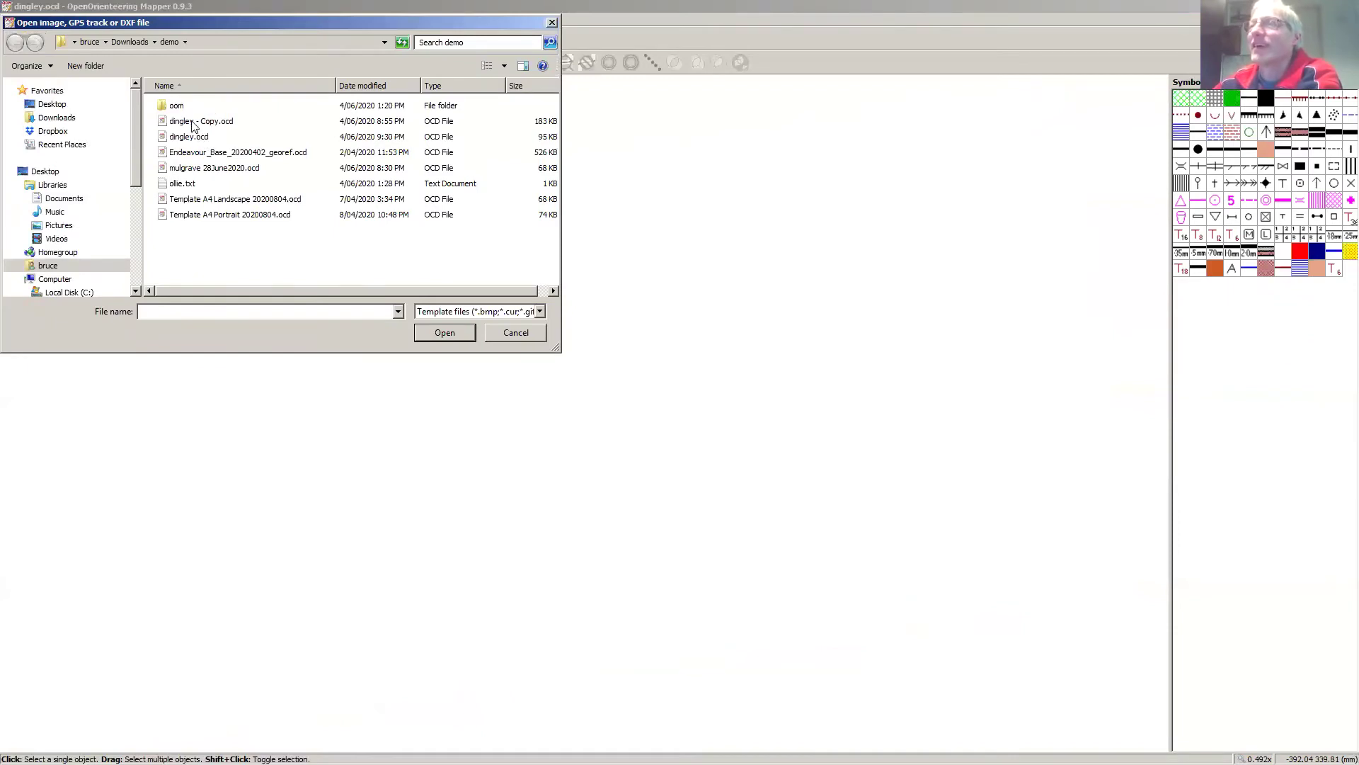
double_click(194, 125)
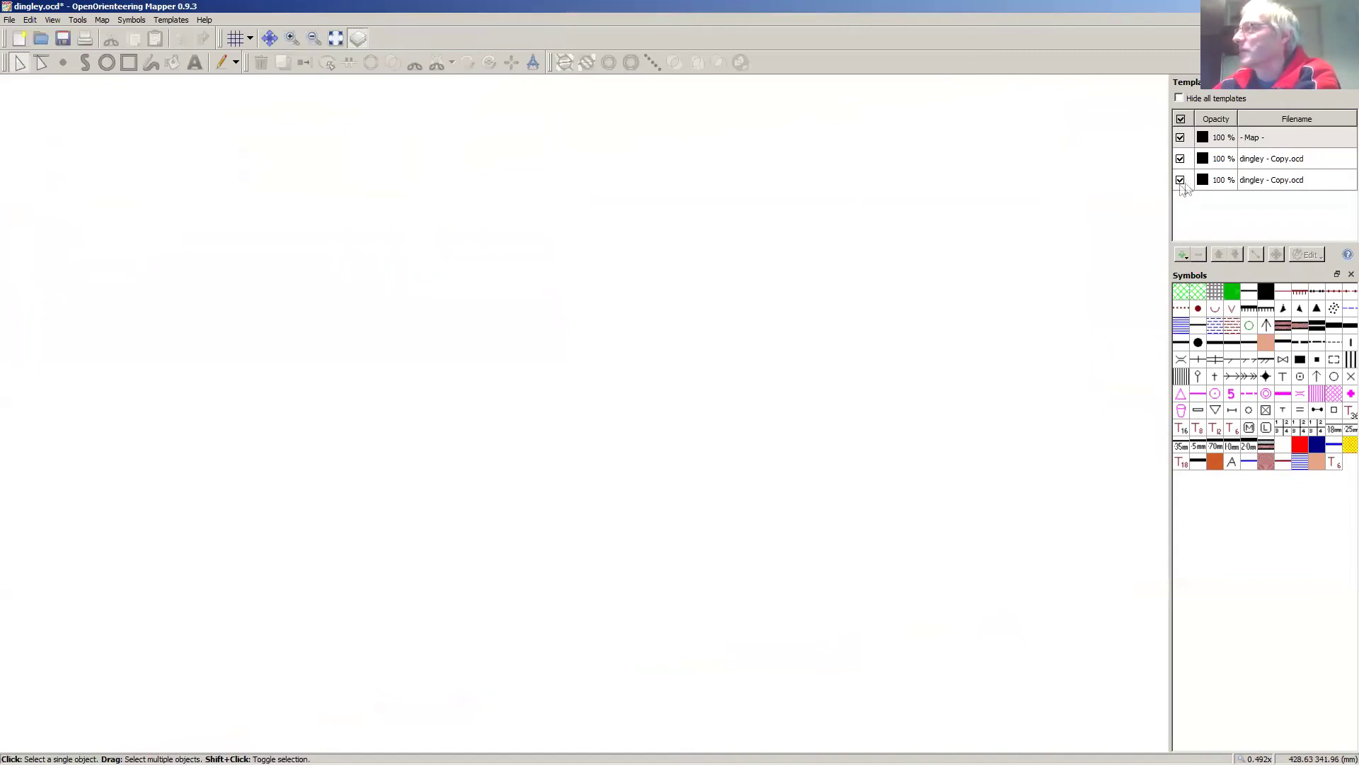
Step: Remove the duplicate dingley - Copy.ocd template and check the list of closed templates without reopening any
left_click(1262, 185)
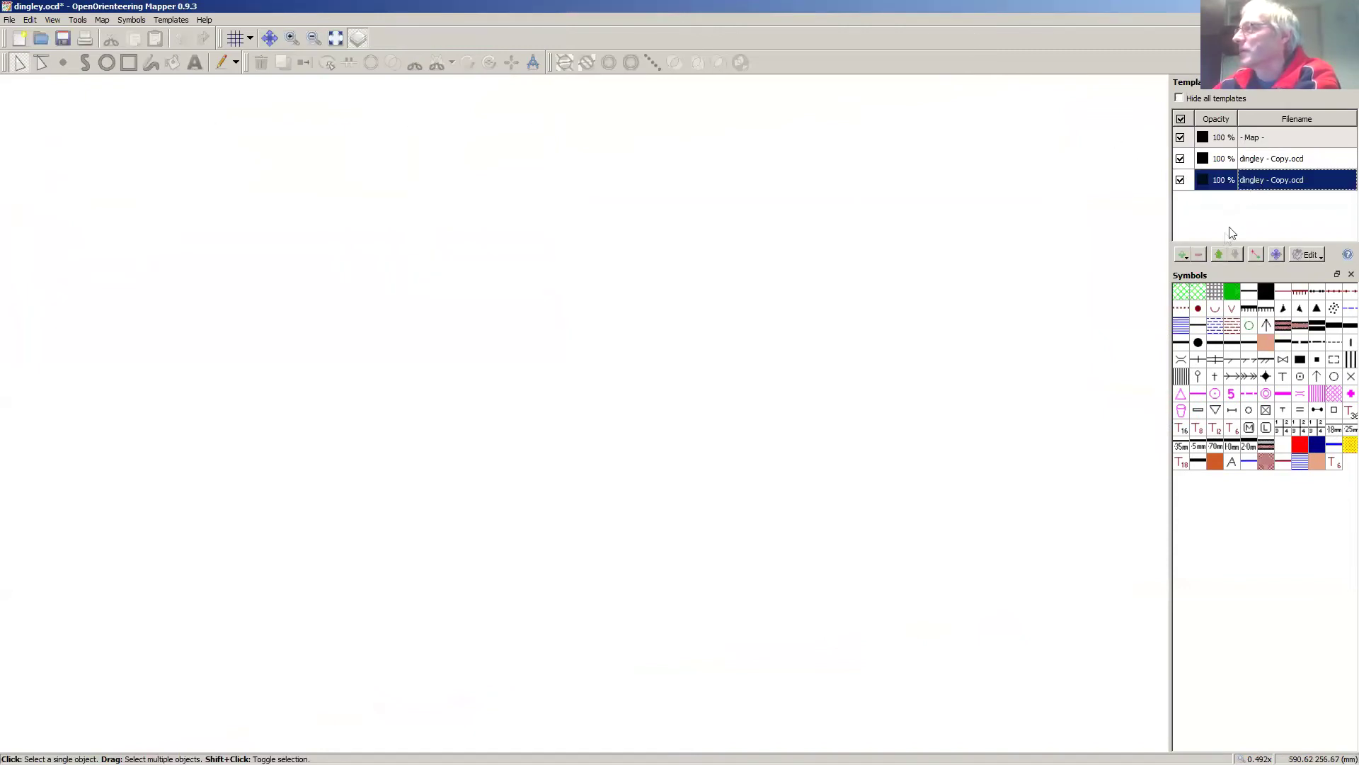
left_click(1200, 254)
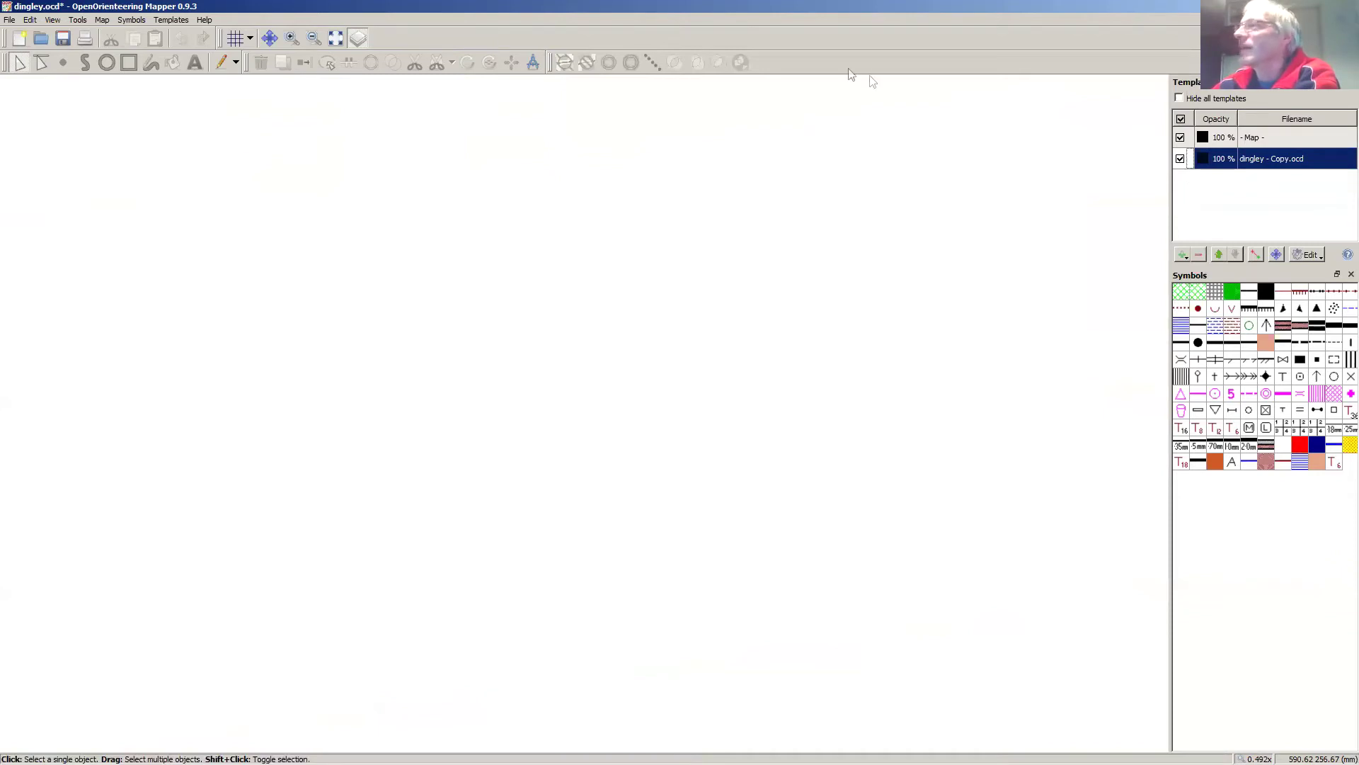
left_click(170, 20)
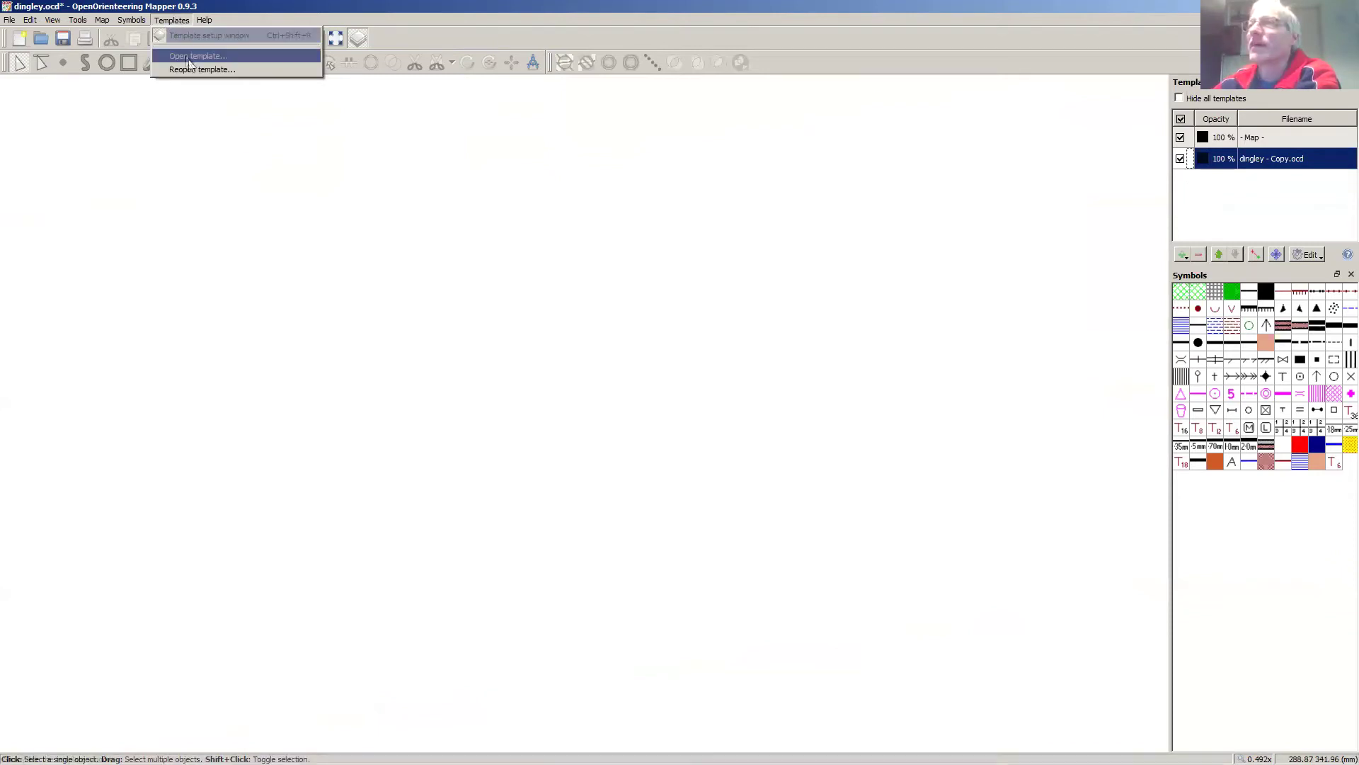
left_click(188, 68)
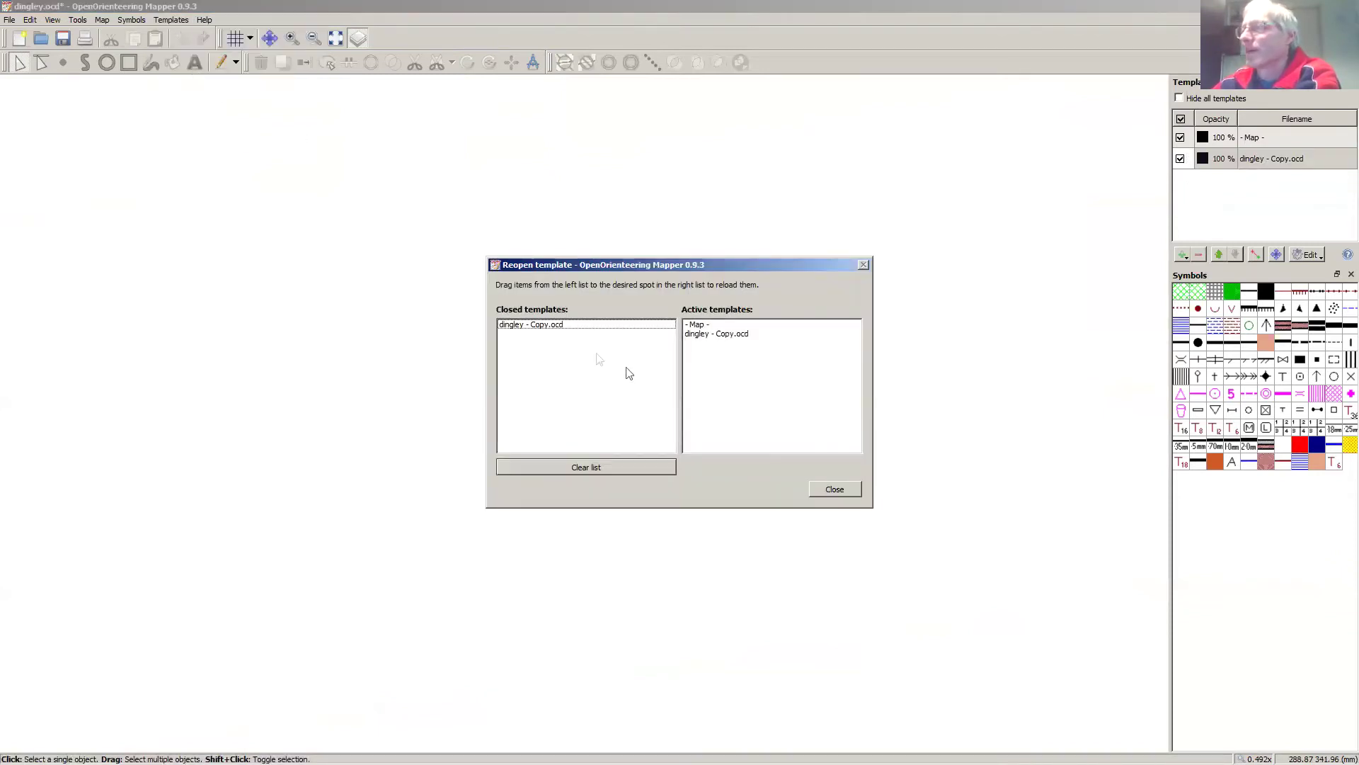
left_click(835, 489)
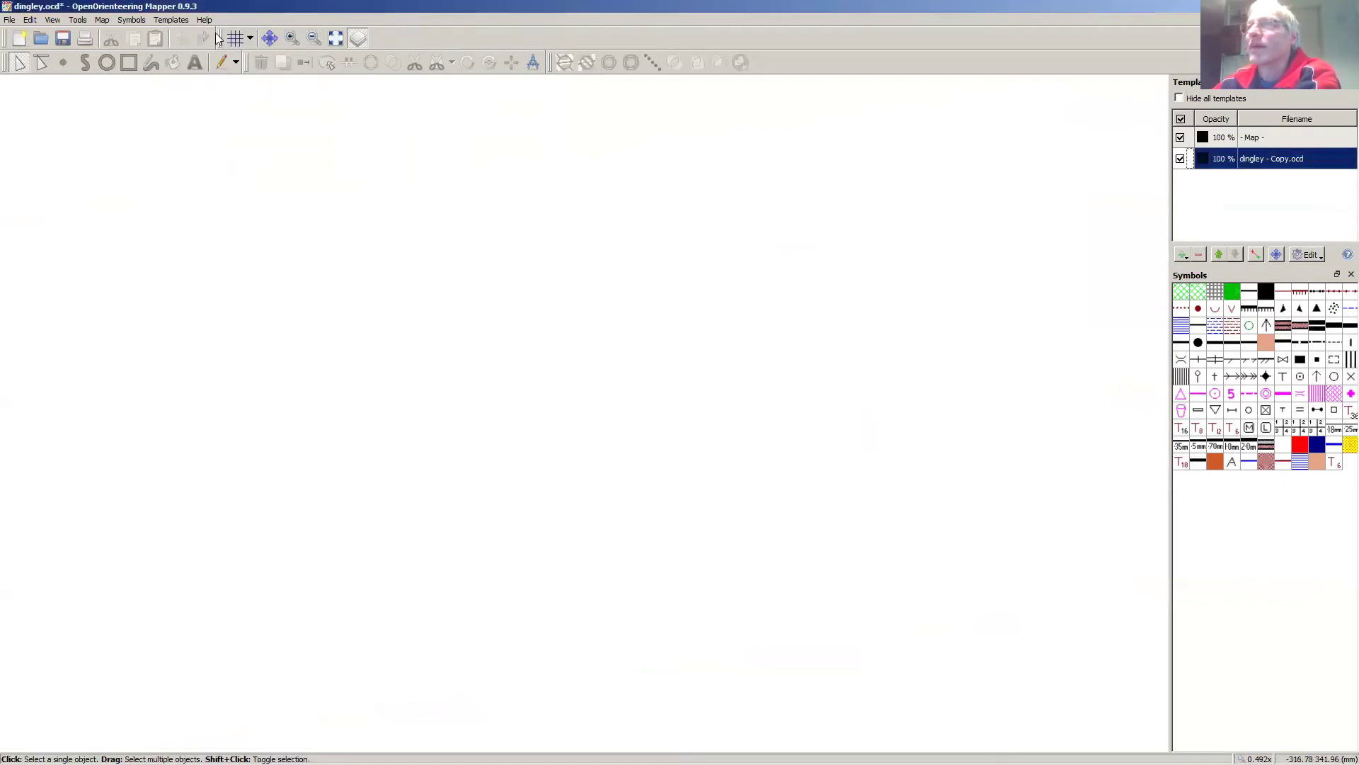
Step: Load Export(10).tif from the Downloads folder as a georeferenced GeoTIFF template, taking the coordinate reference system from the template file
left_click(171, 19)
left_click(182, 54)
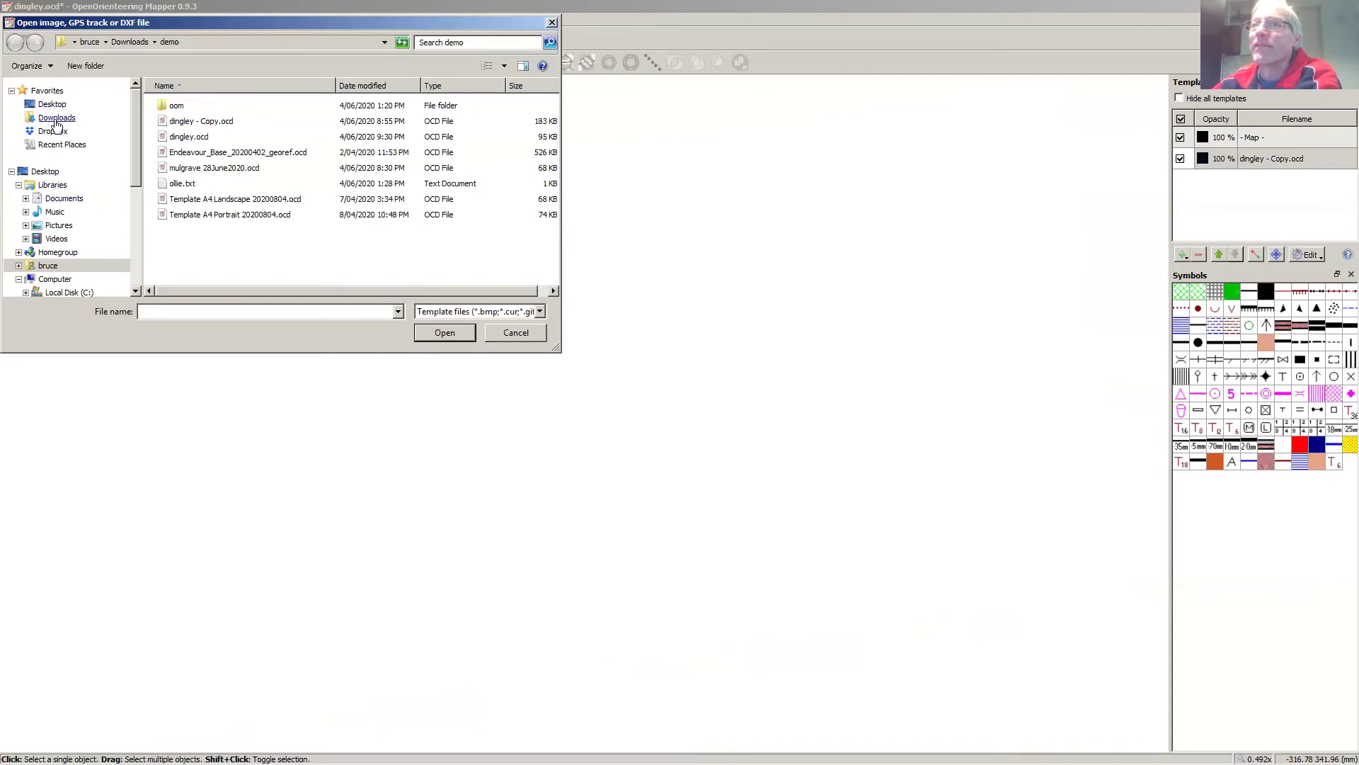
left_click(129, 42)
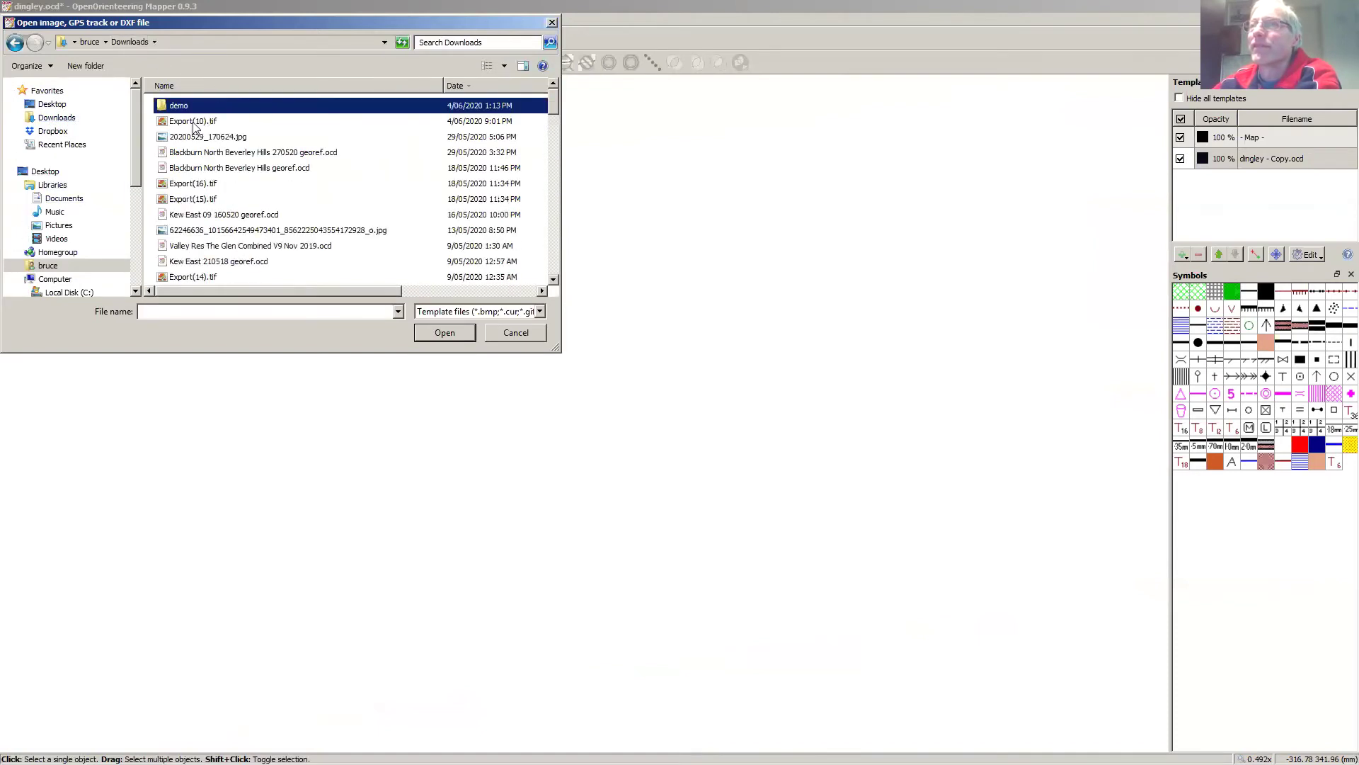
double_click(194, 122)
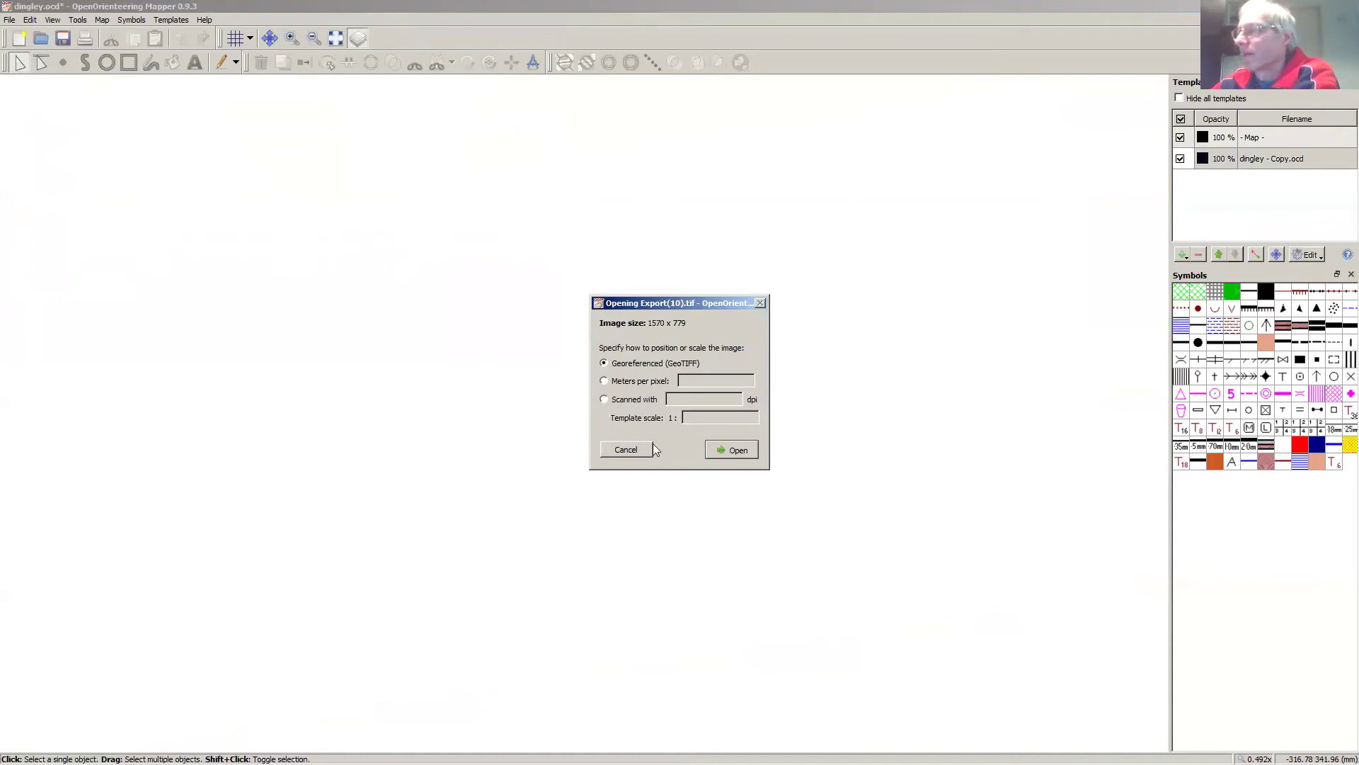
left_click(725, 459)
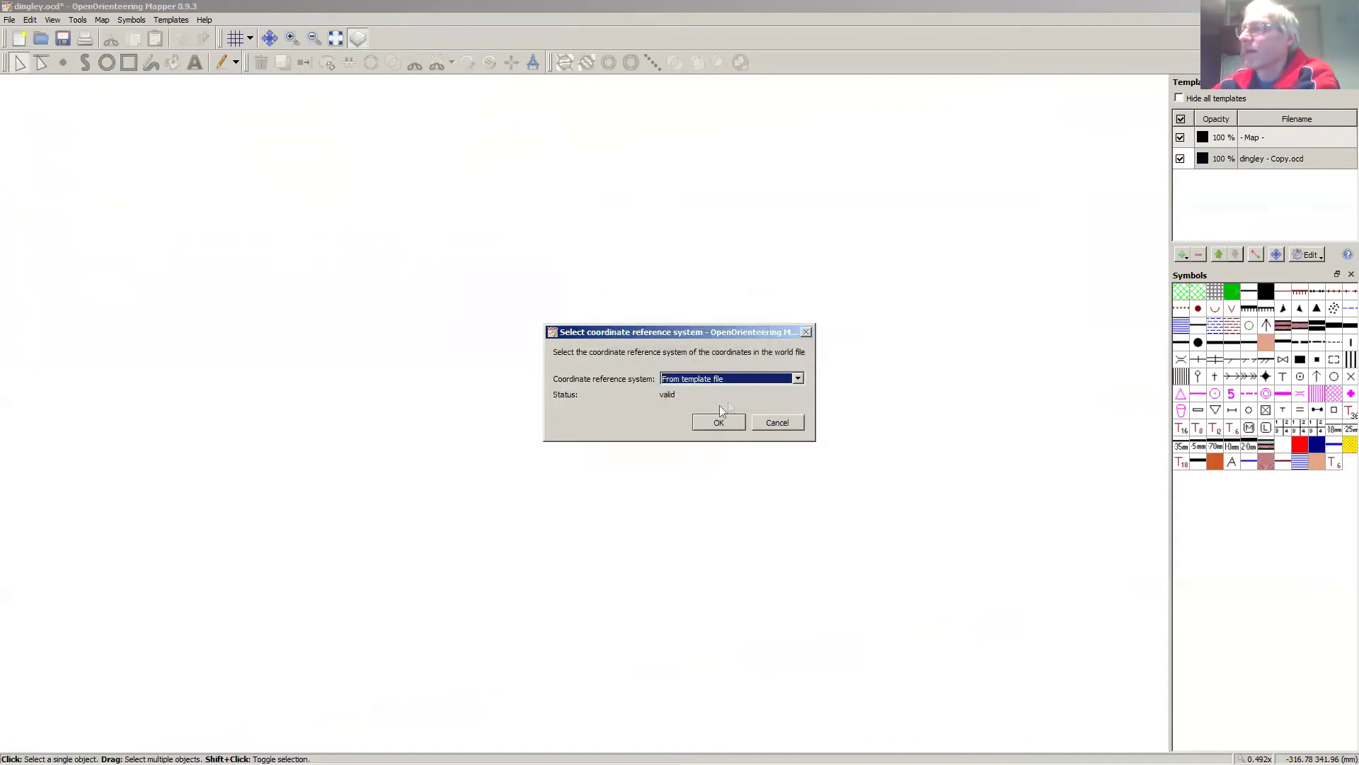
left_click(717, 422)
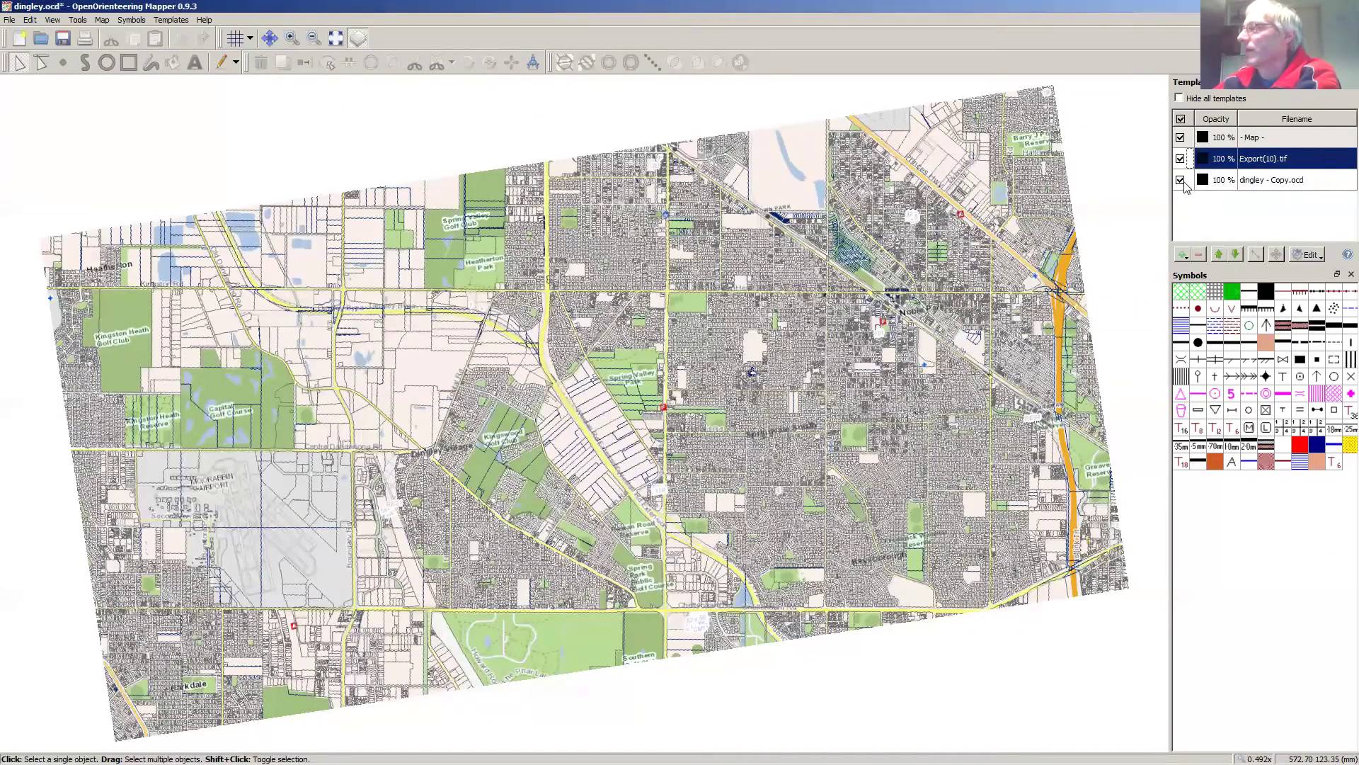
Step: Toggle the visibility of dingley - Copy.ocd off and on, and move that template above Export(10).tif
left_click(1182, 179)
left_click(1182, 179)
left_click(1318, 258)
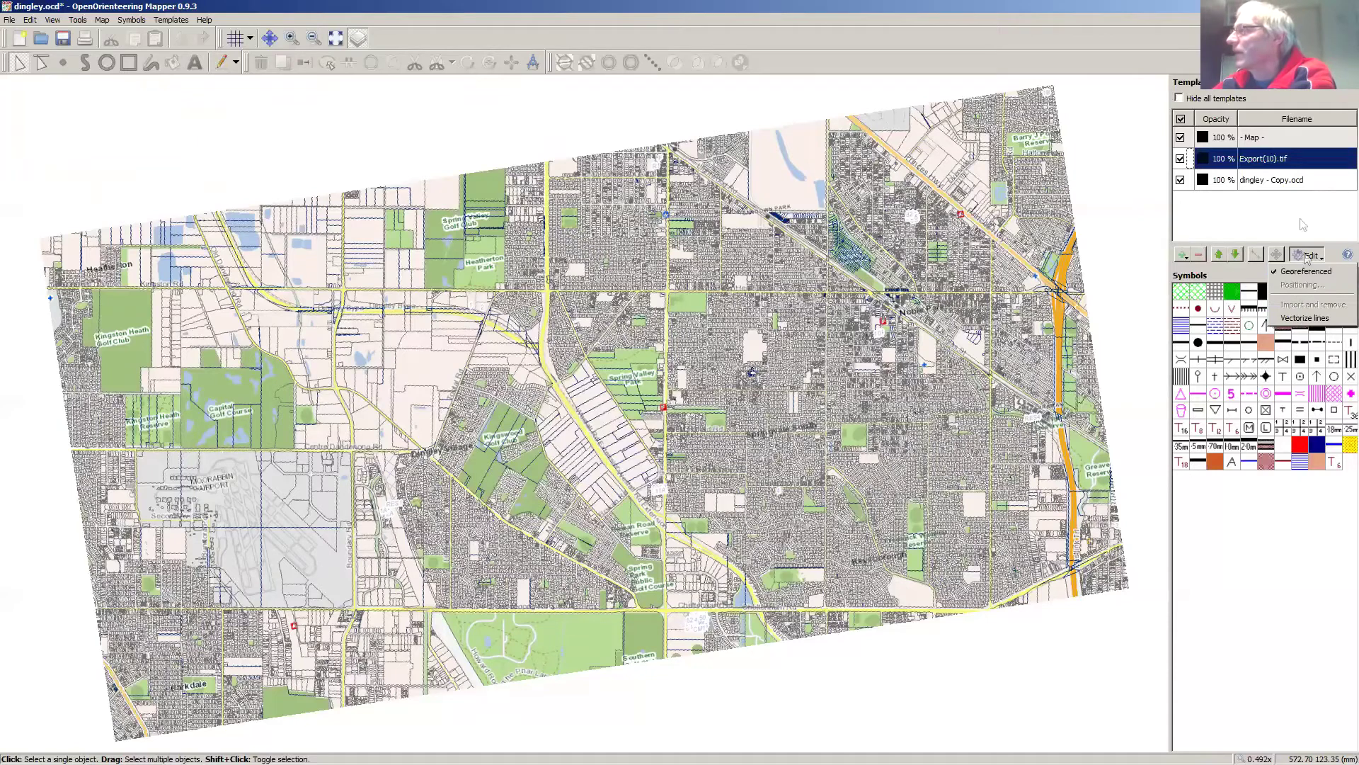
left_click(1259, 183)
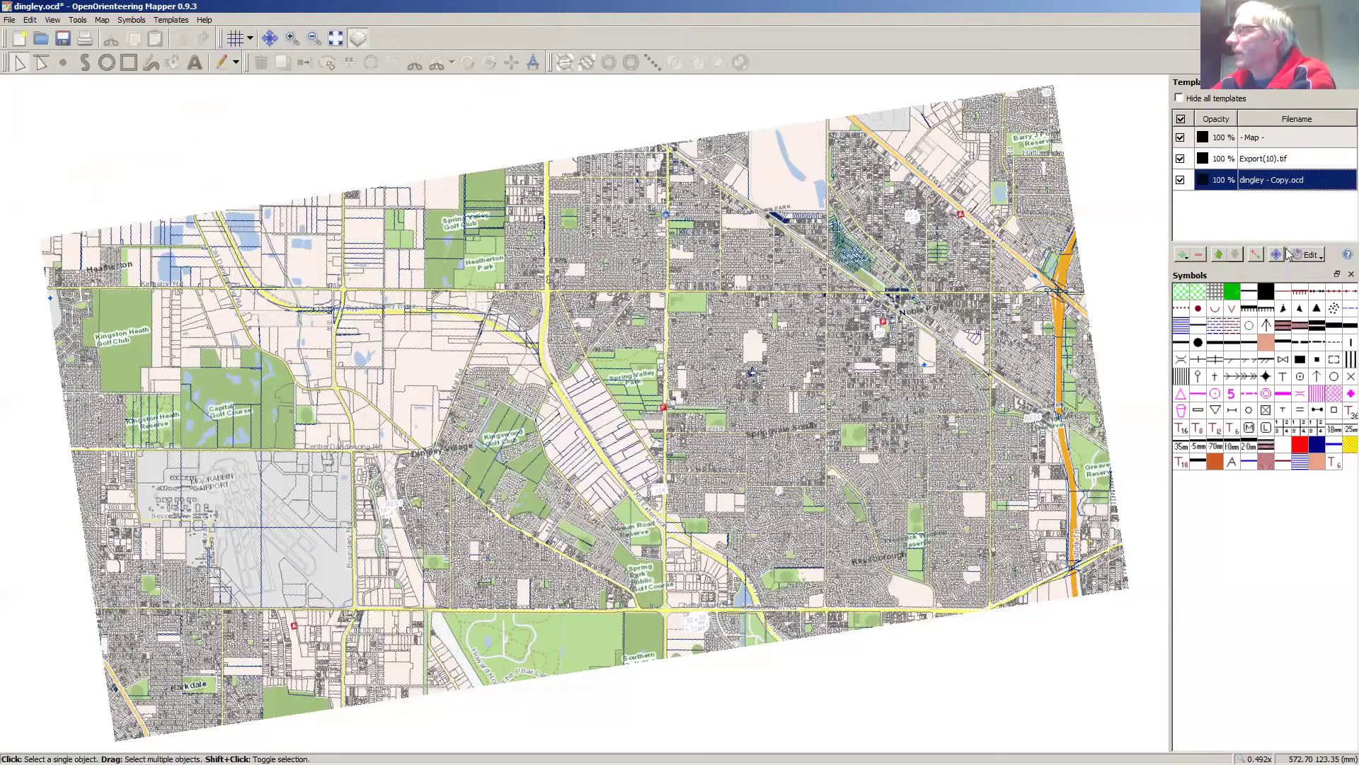
left_click(1219, 255)
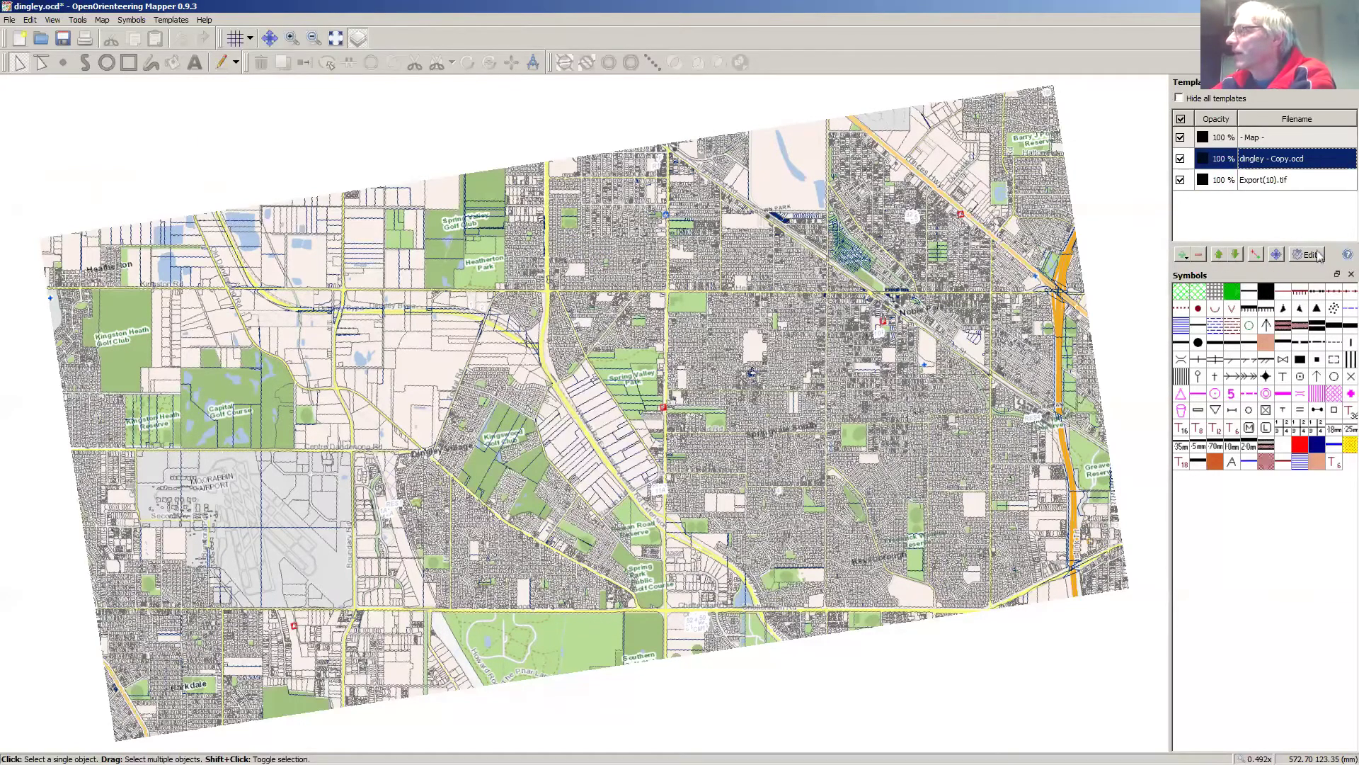
Step: Open the positioning settings of dingley - Copy.ocd and set both its X and Y offsets to 0
left_click(1309, 254)
left_click(1301, 284)
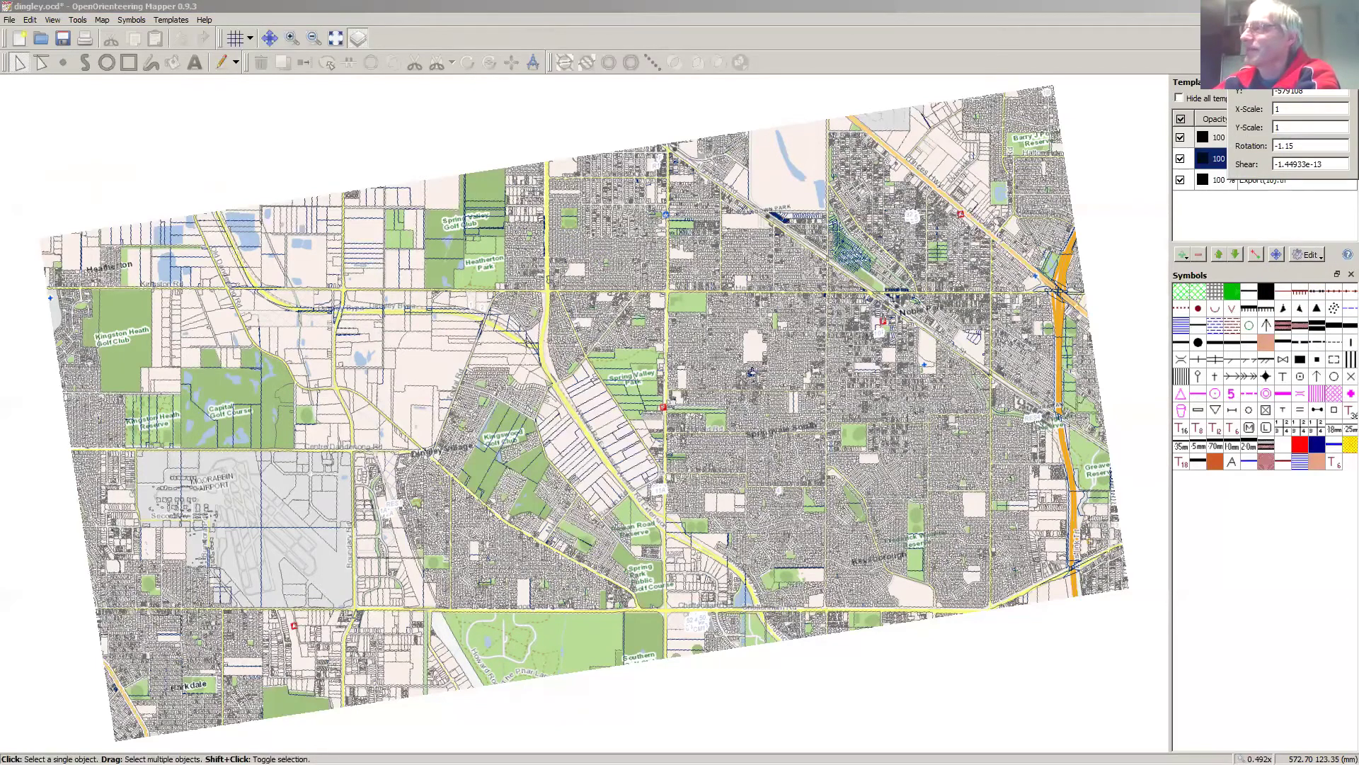
left_click_drag(1275, 53, 1071, 322)
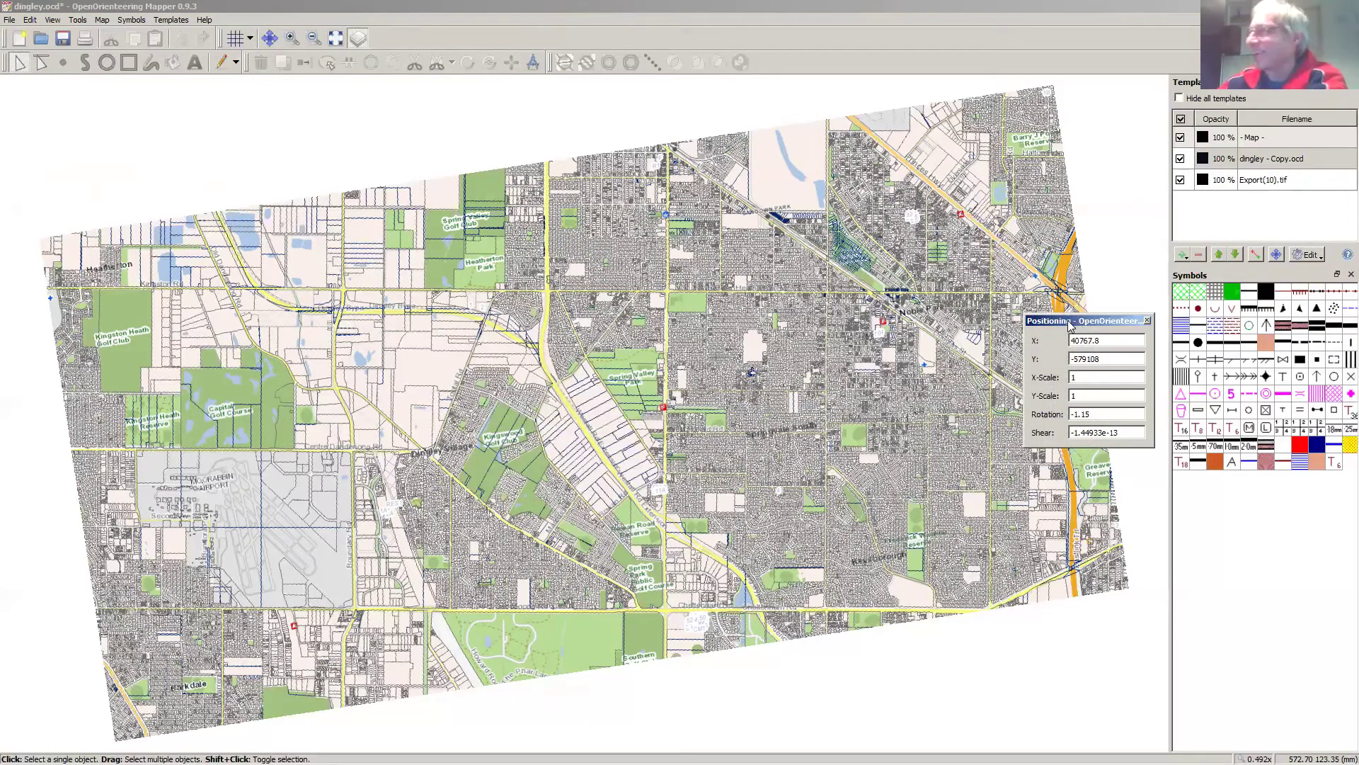
double_click(1078, 339)
type("0")
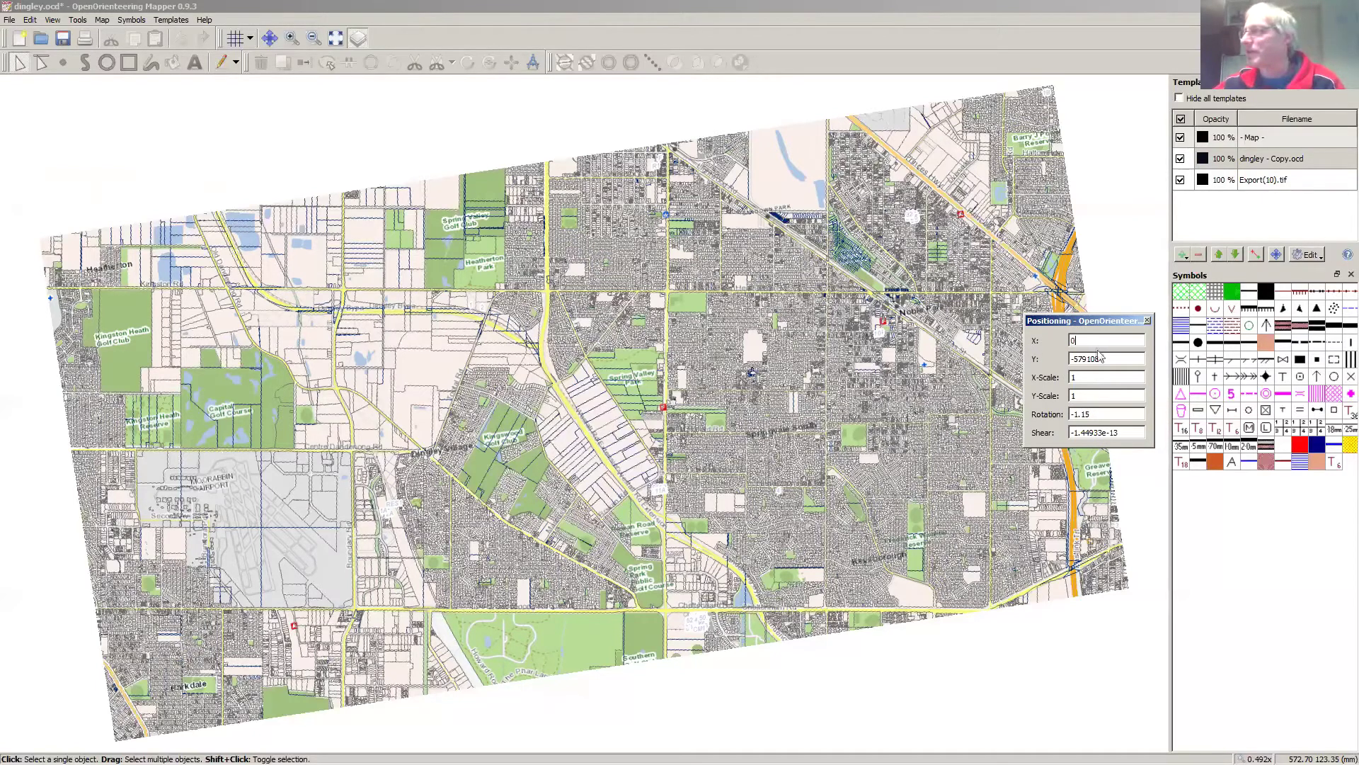
left_click_drag(1088, 359, 1051, 361)
type("0")
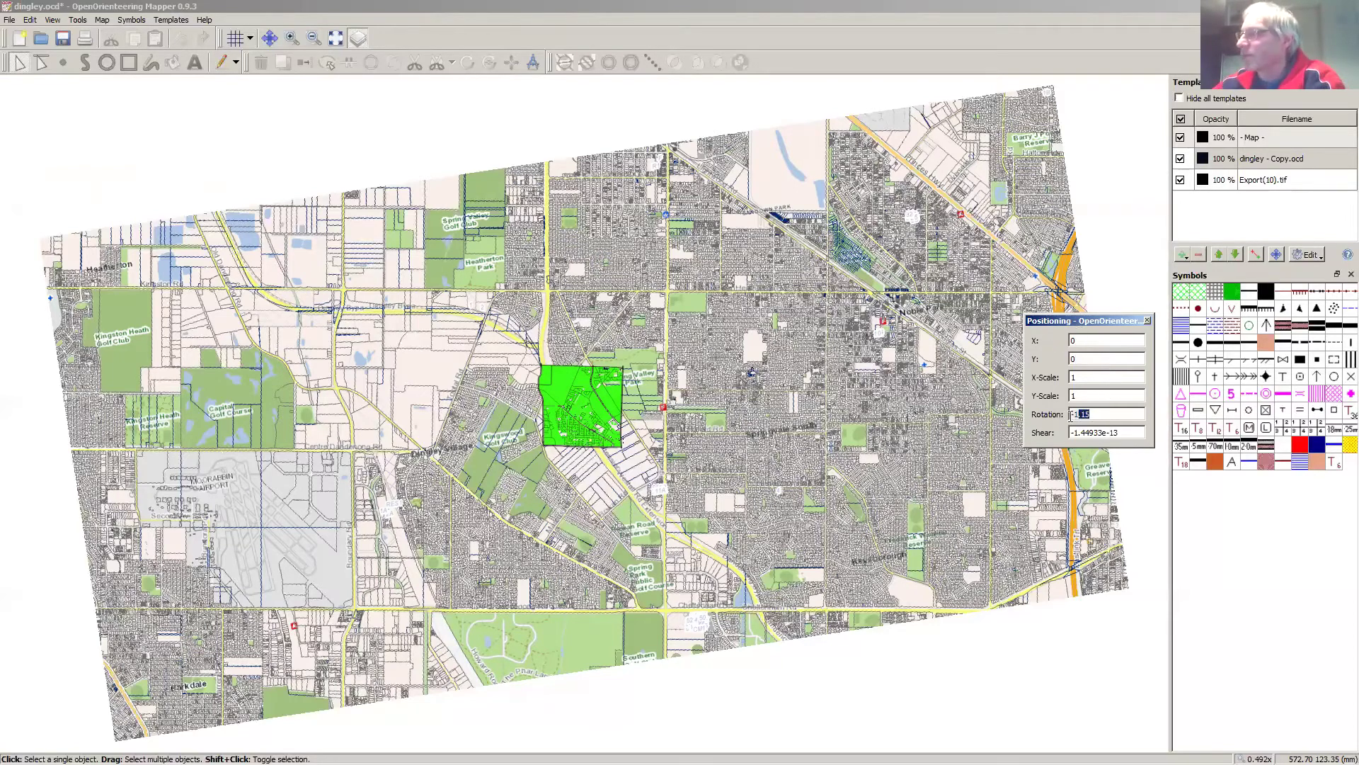
Step: Set the rotation and the shear of the dingley - Copy.ocd template to 0
type("-")
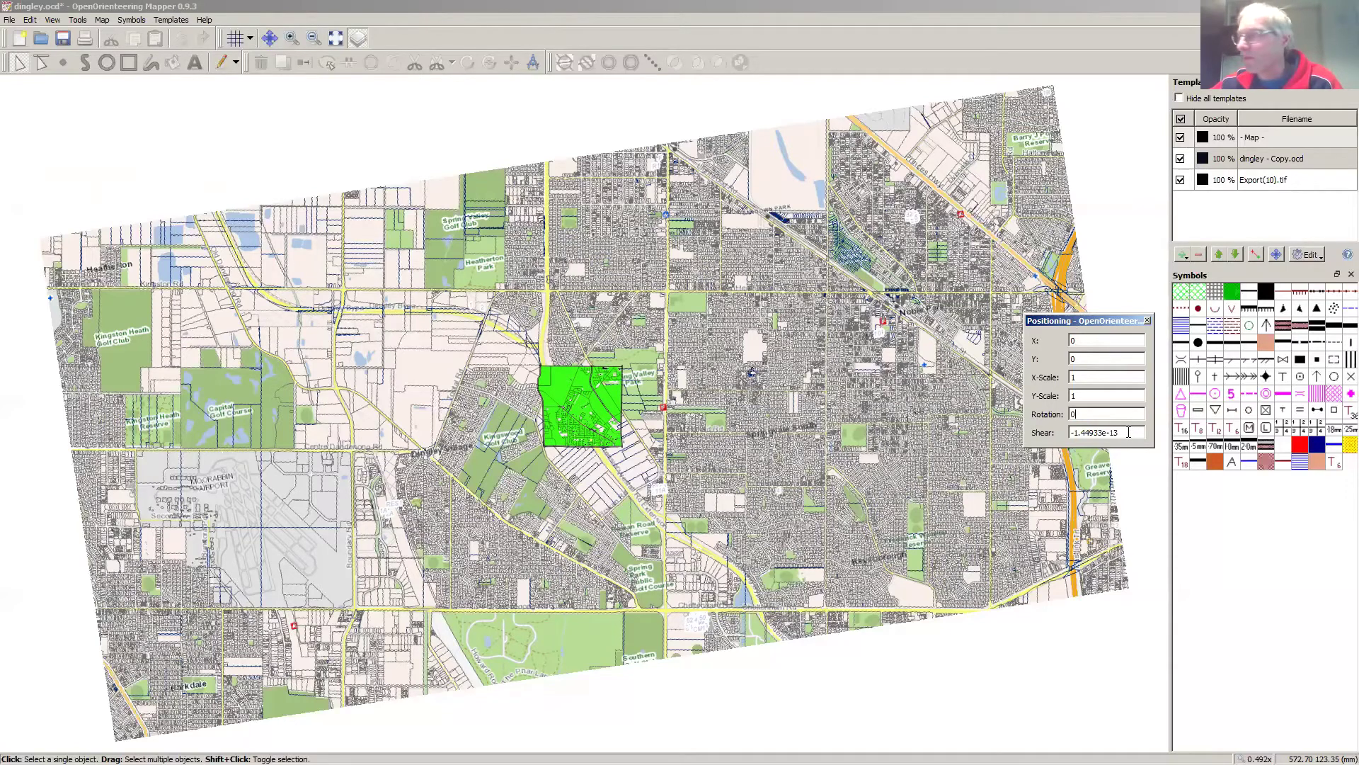
left_click_drag(1139, 436, 1038, 437)
type("0")
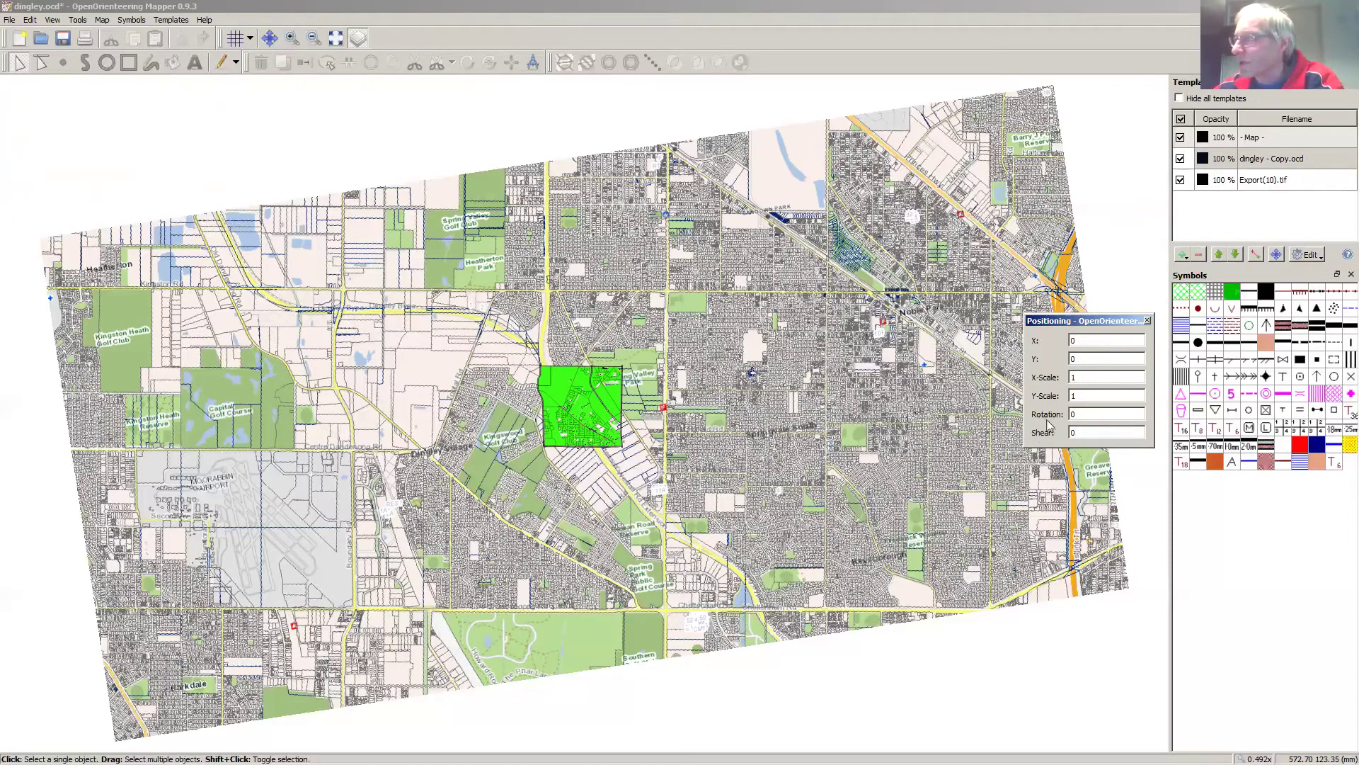
left_click(1112, 439)
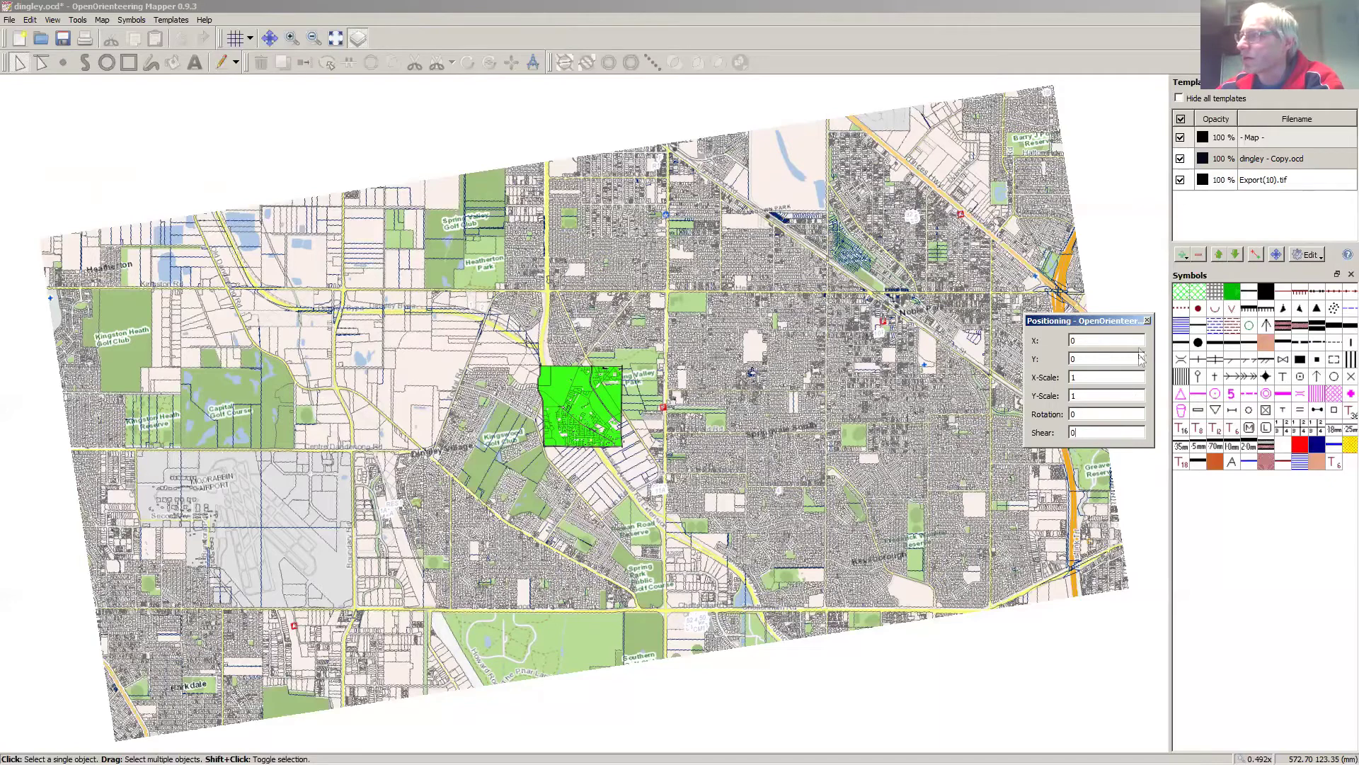
Step: Dock the Positioning window beneath the template list, and undock and redock the Templates window
left_click_drag(1126, 322, 1129, 325)
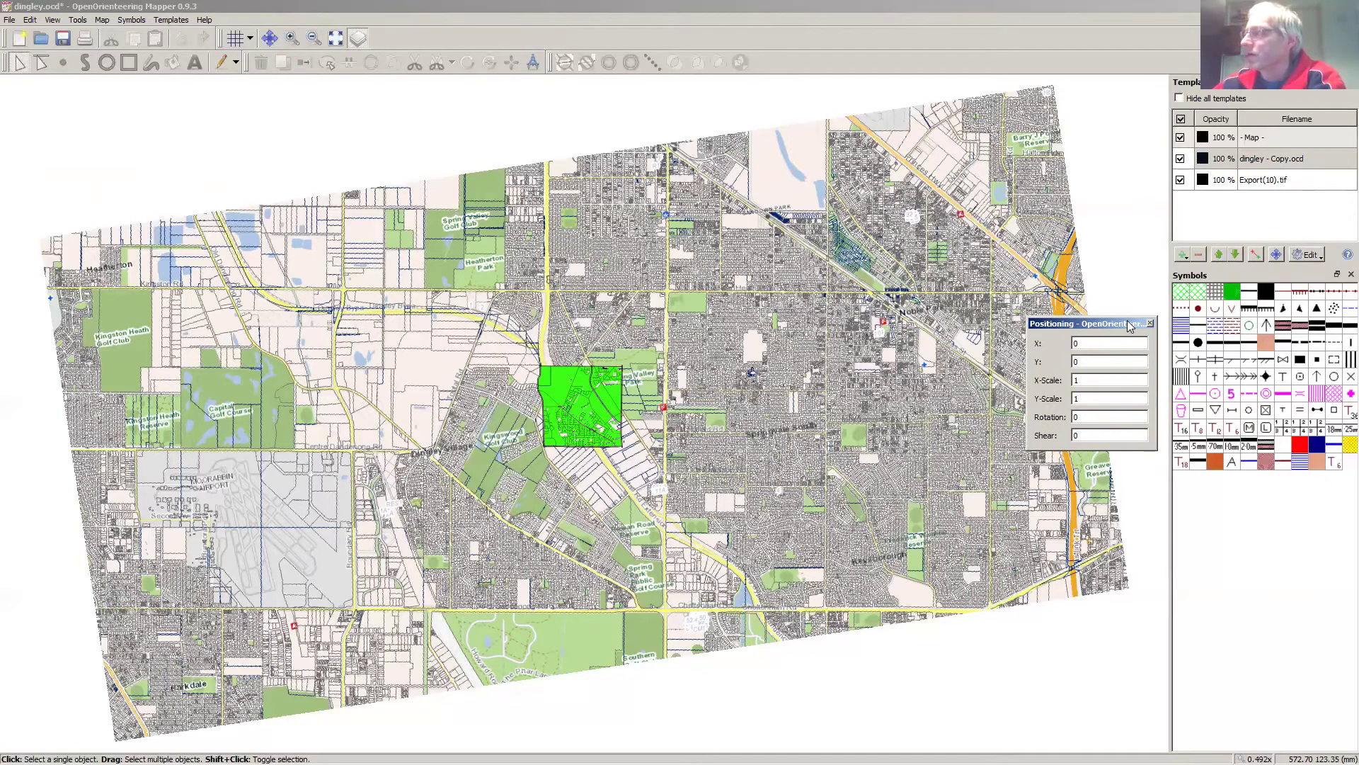
double_click(1129, 325)
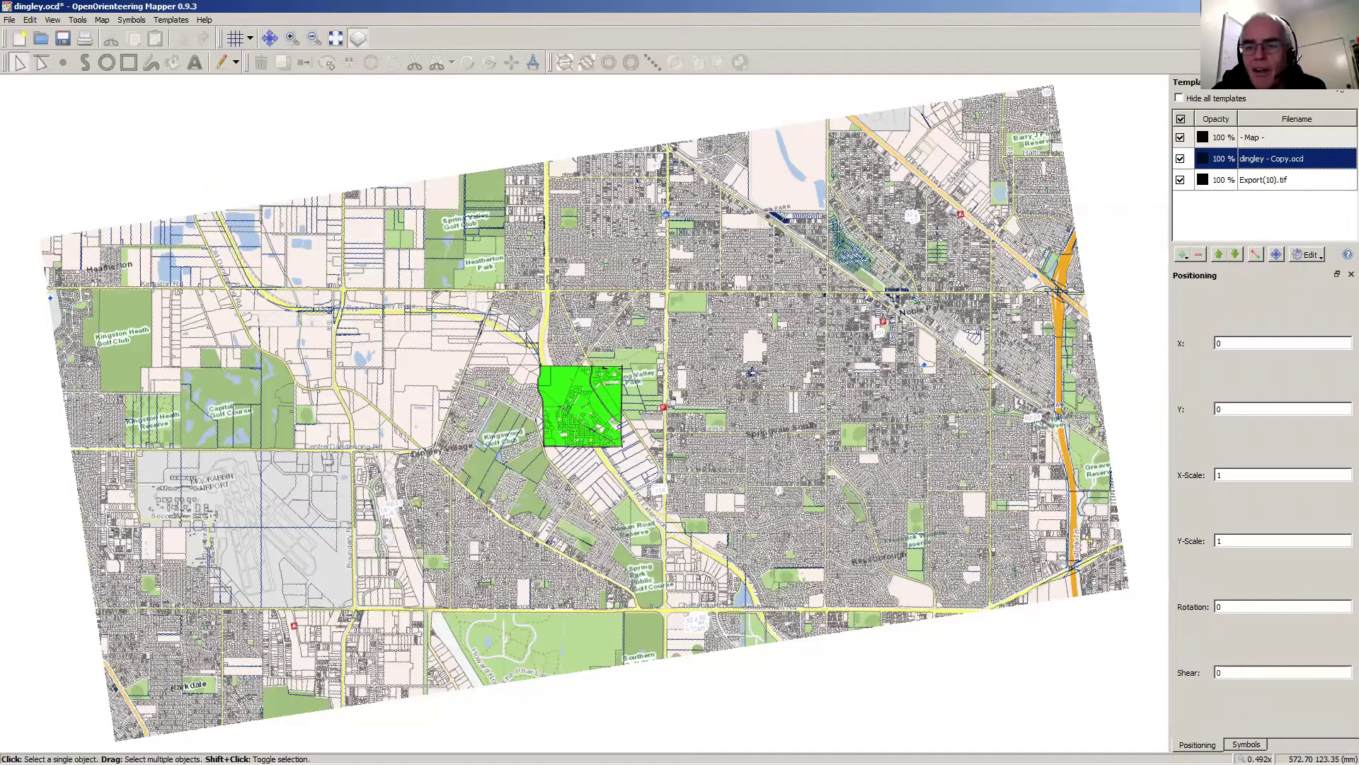
left_click(1337, 80)
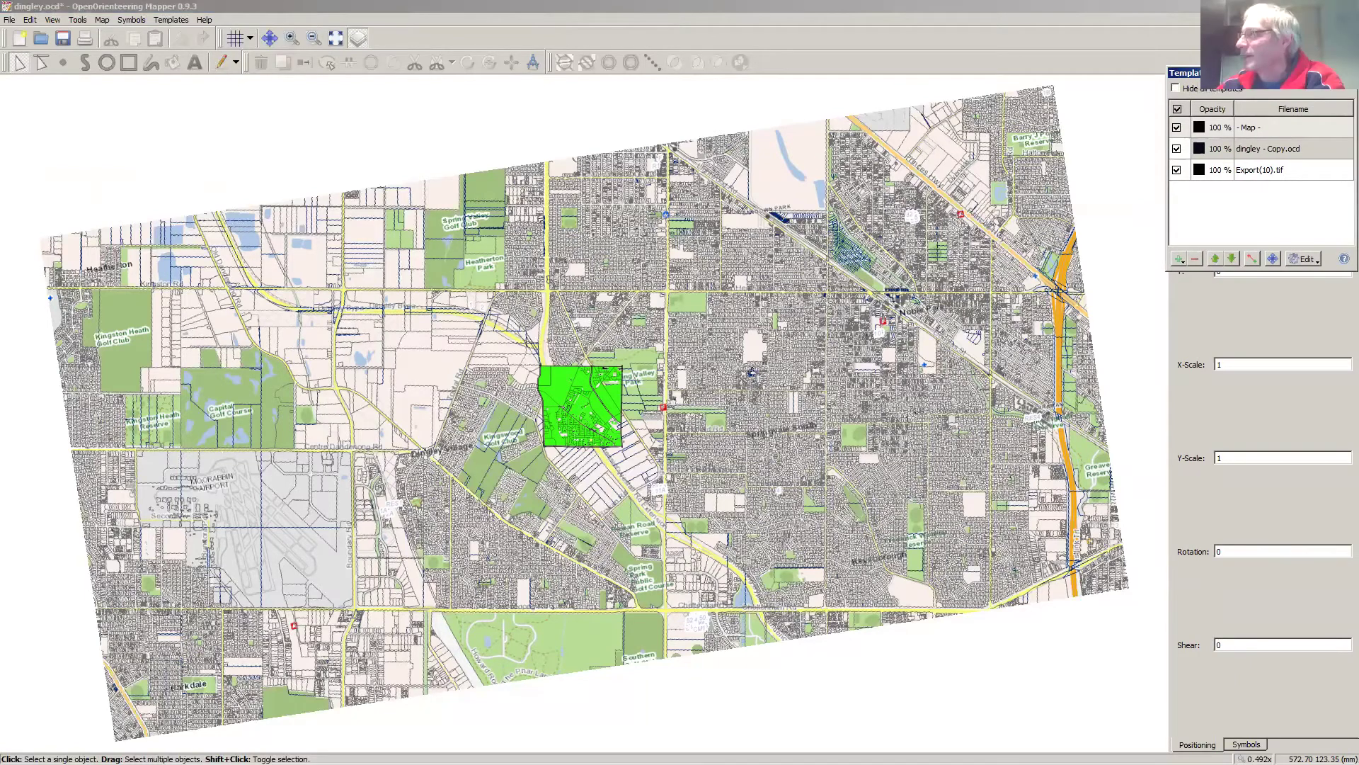
left_click(1336, 73)
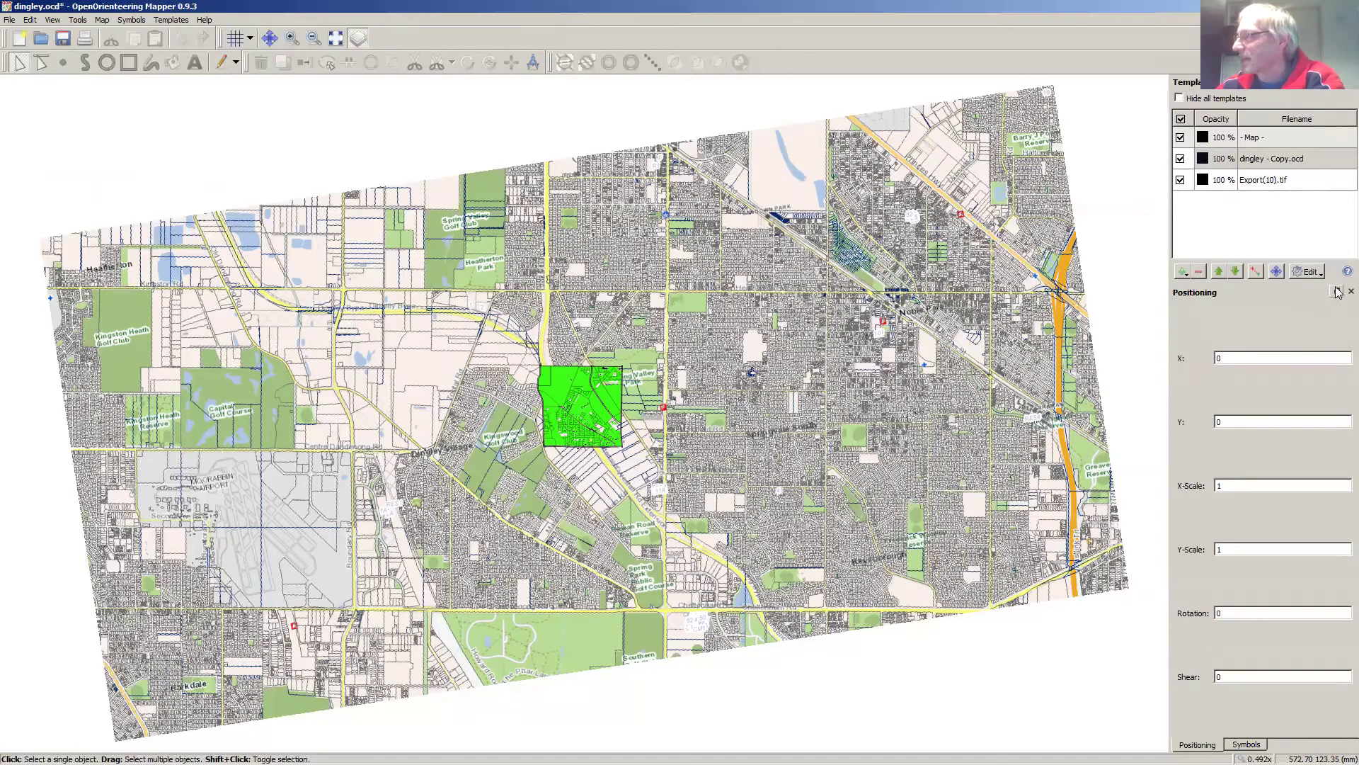
Step: Undock the Positioning window and redock it beneath the Symbols window
left_click(1337, 291)
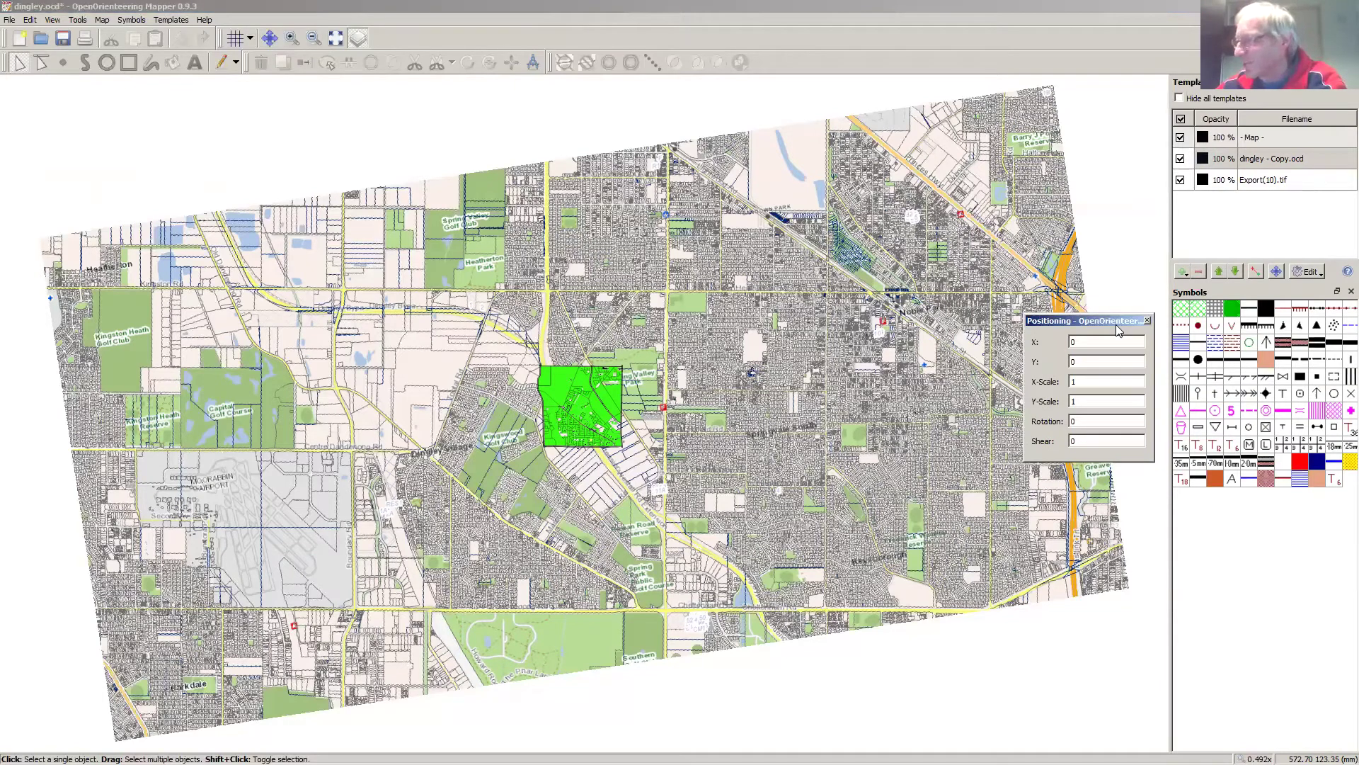
left_click_drag(1117, 324, 1077, 600)
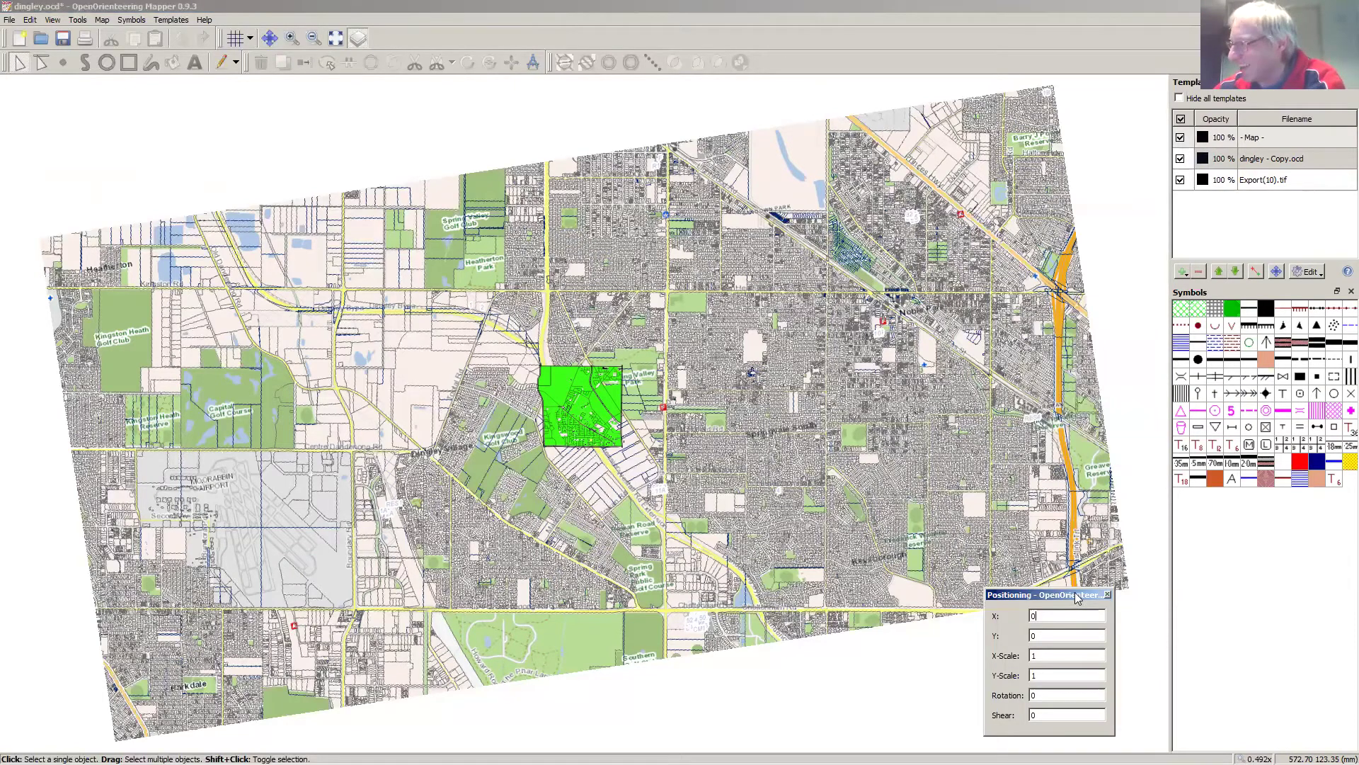
double_click(1075, 594)
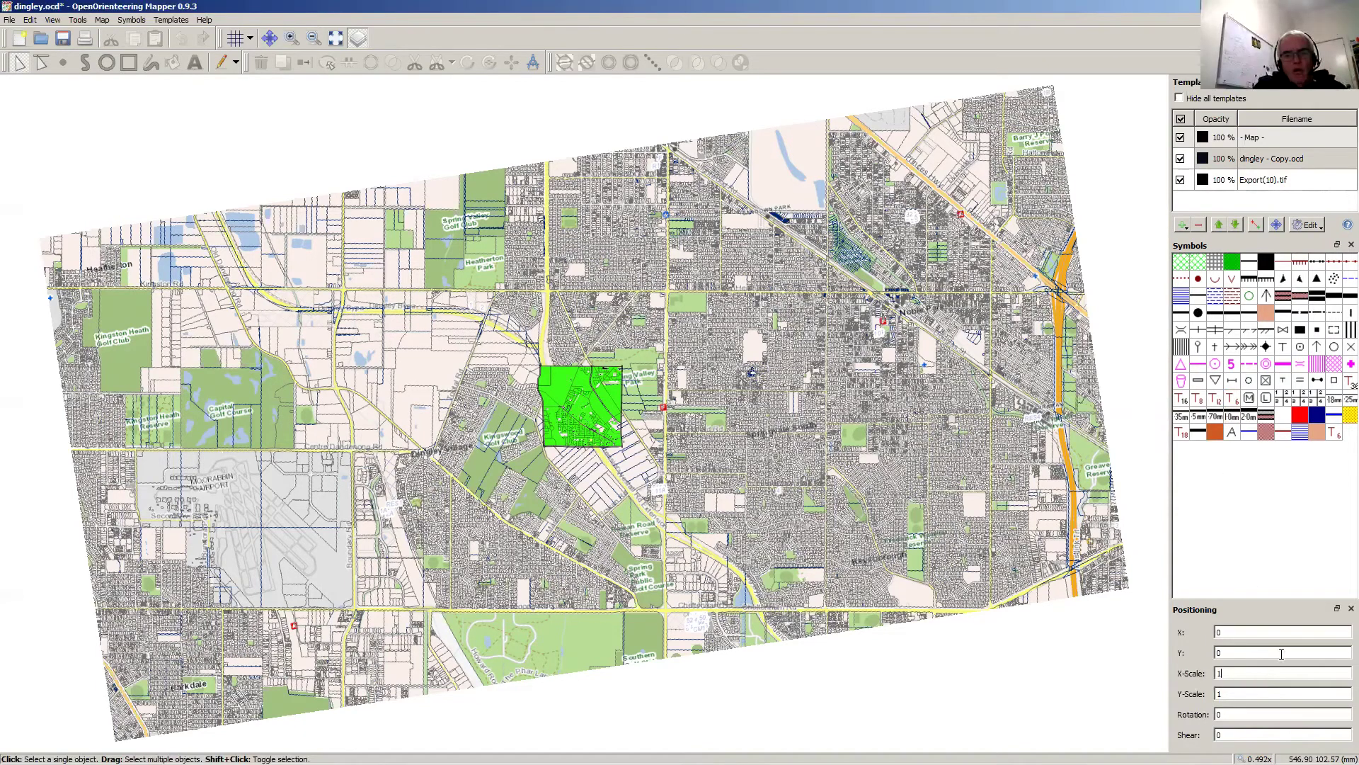
Step: Set the X-scale of the dingley - Copy.ocd template to 4 and its Y-scale to 3.99
key("BackSpace")
type("4")
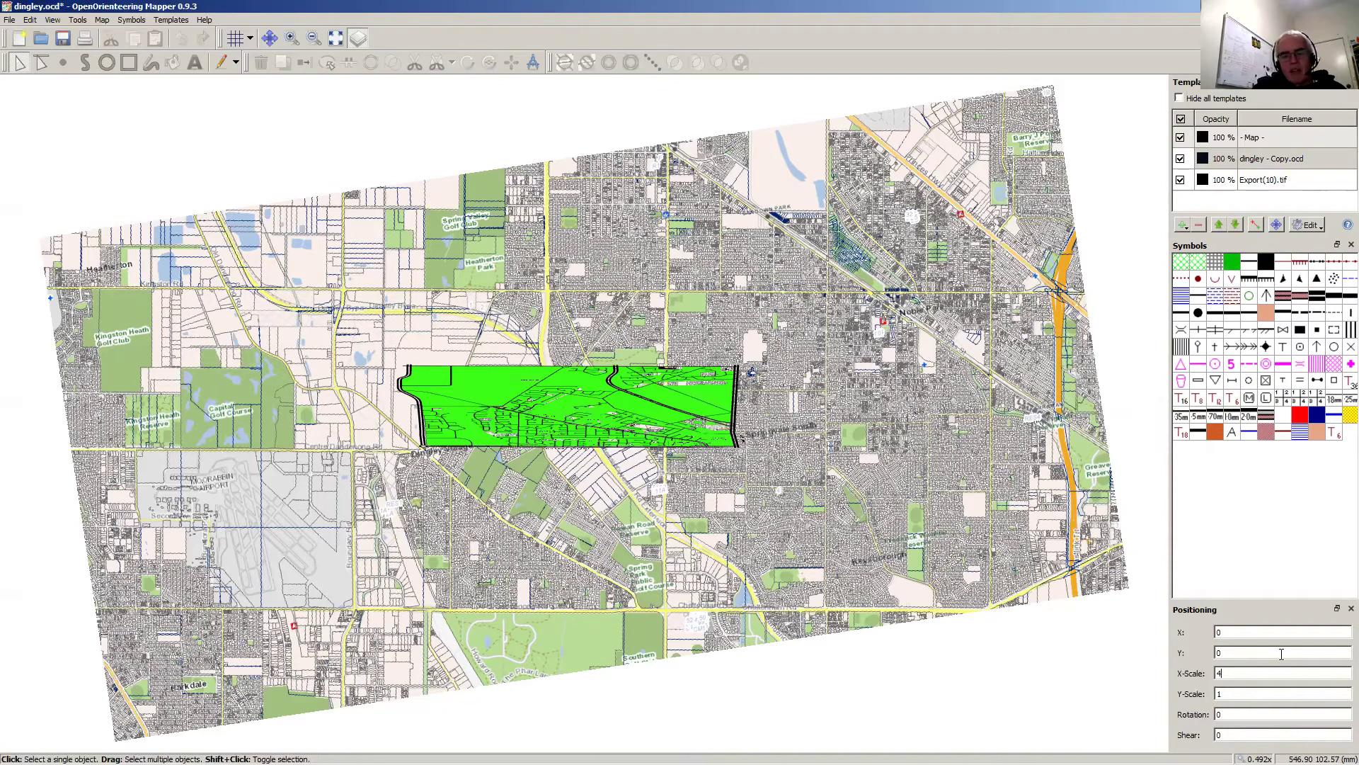
left_click(1256, 696)
key("BackSpace")
type("3.99")
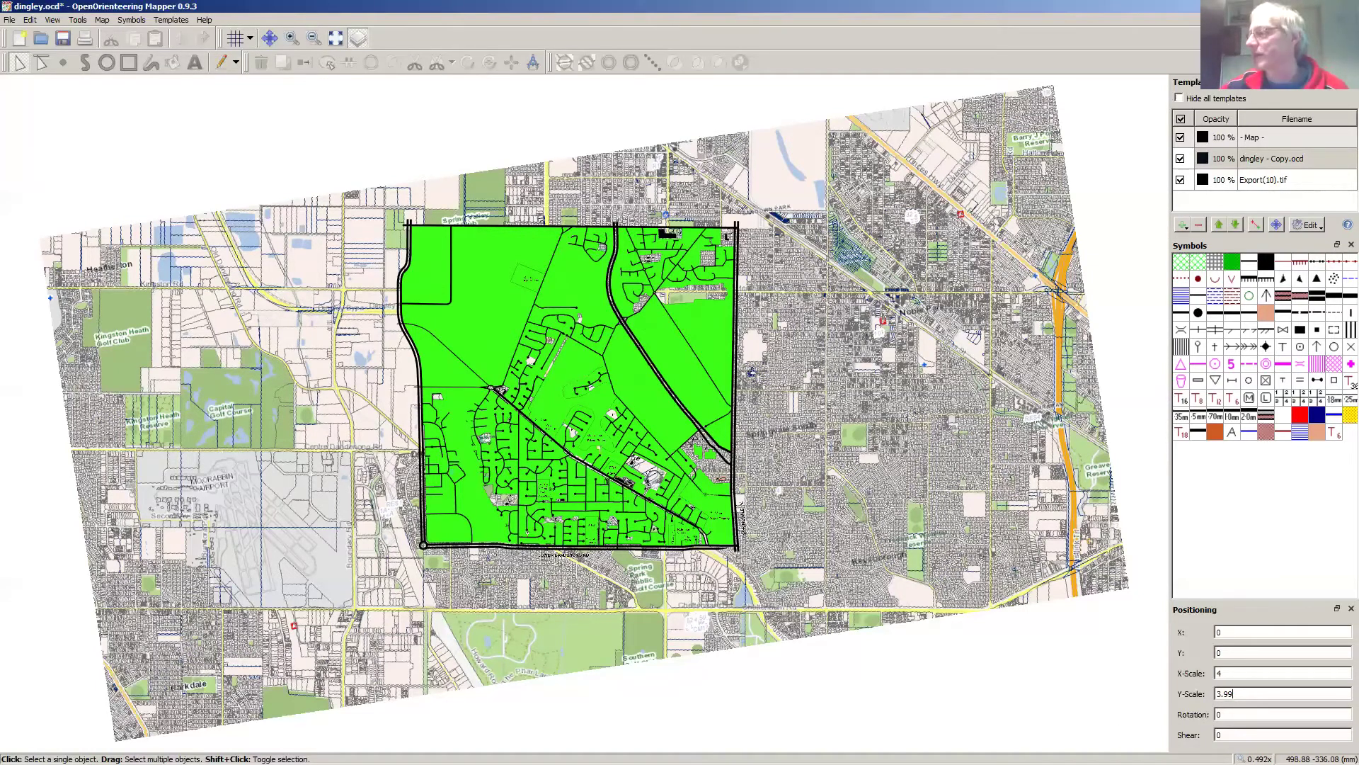
Step: Check the template editing options available for Export(10).tif
left_click(1278, 181)
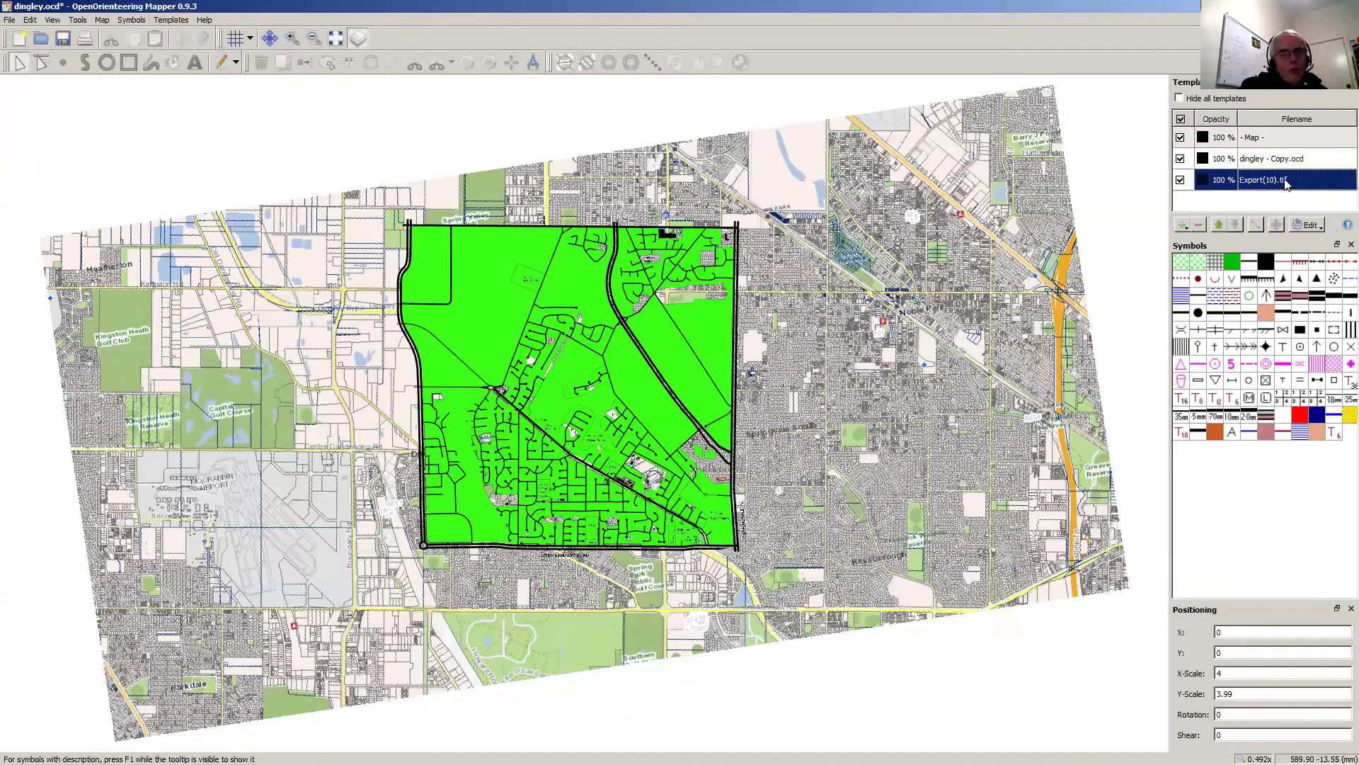
left_click(1278, 159)
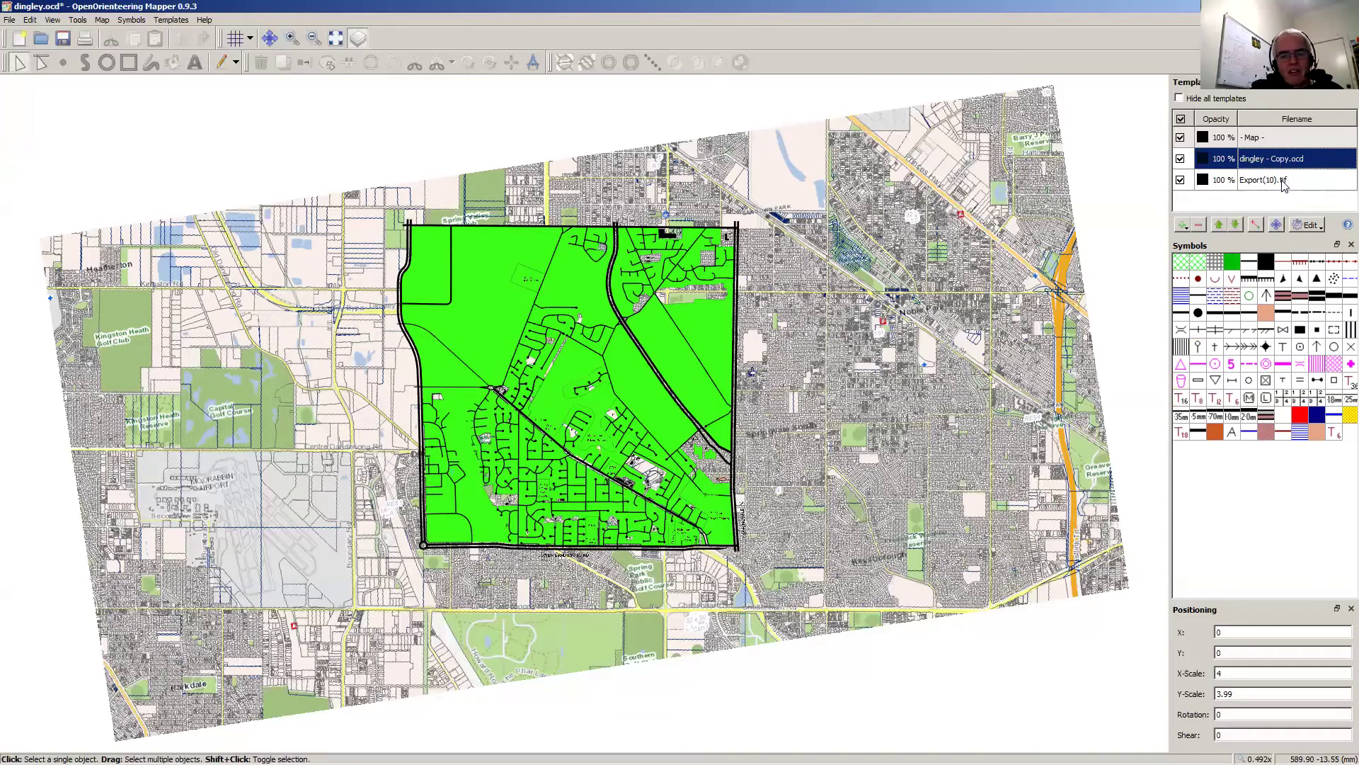
left_click(1285, 181)
left_click(1322, 228)
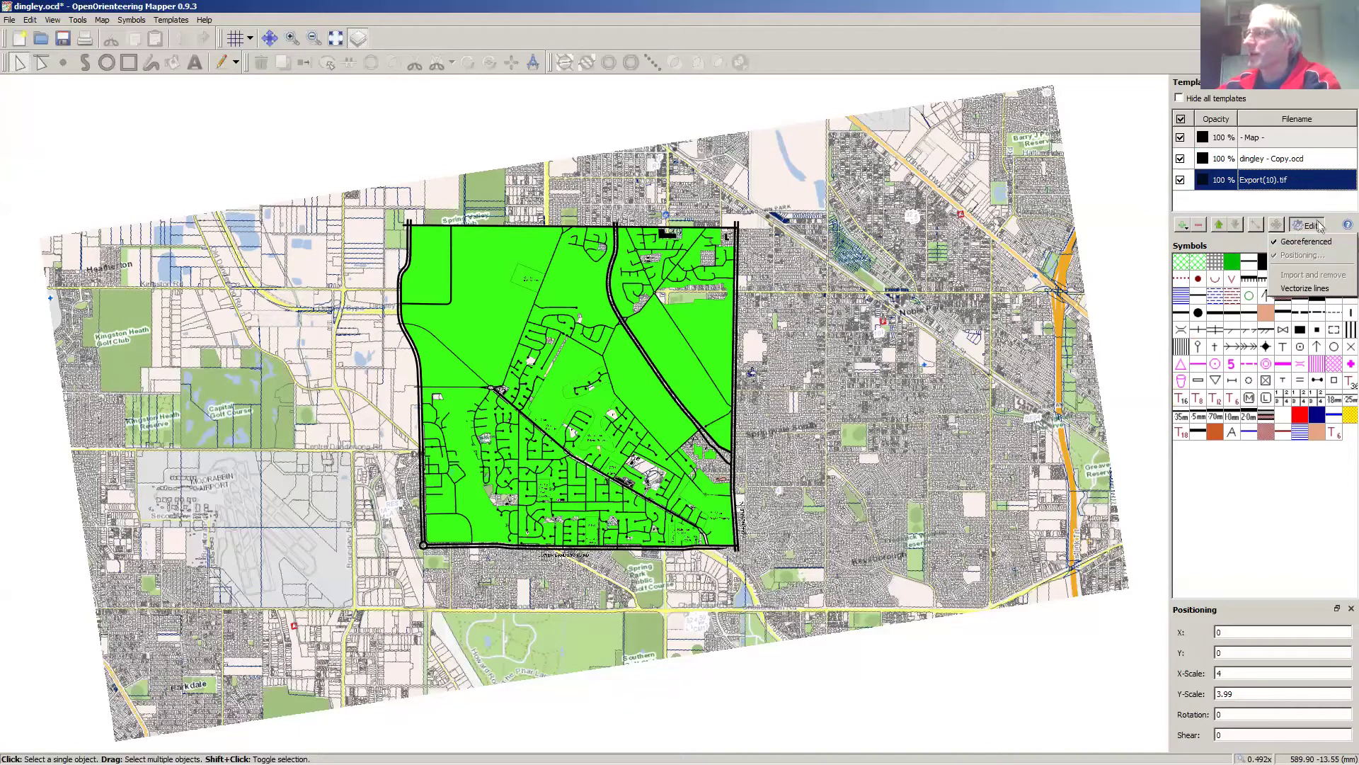
left_click(1307, 180)
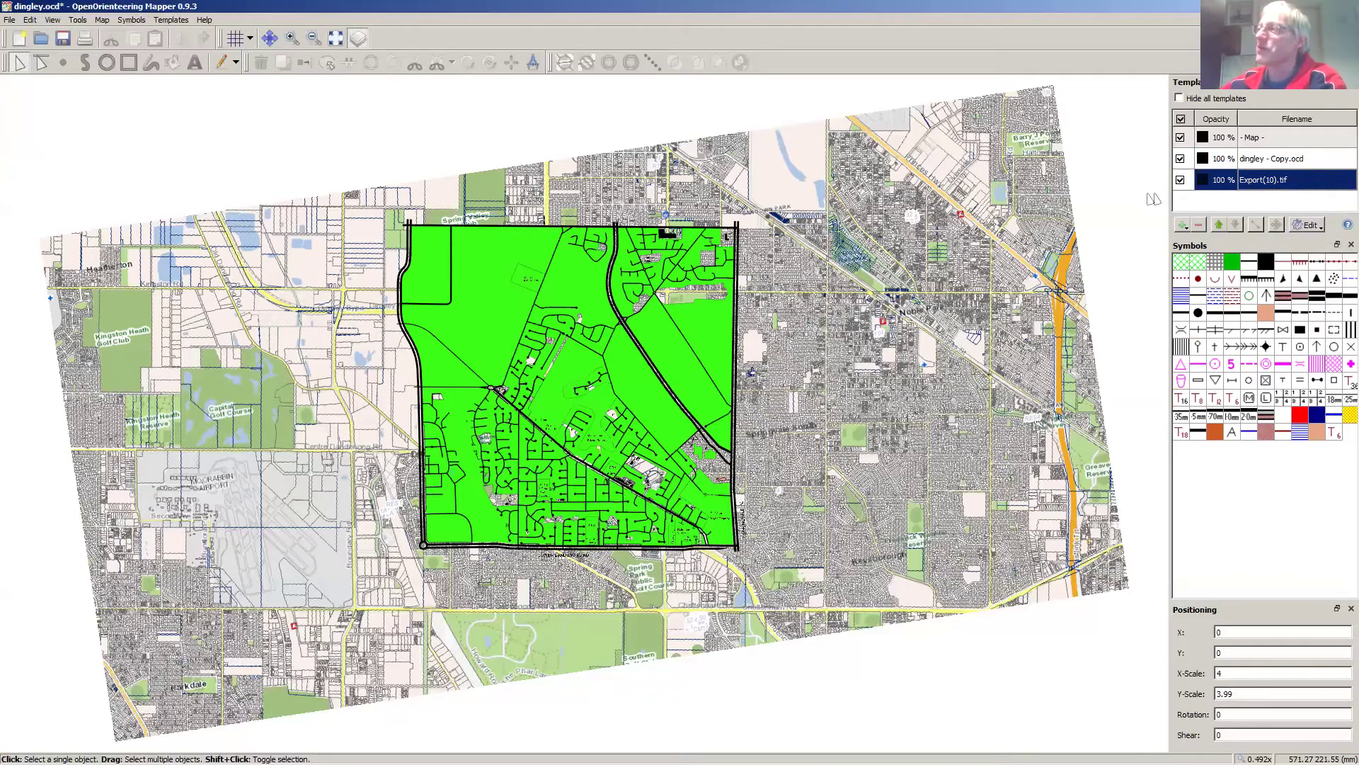
left_click(375, 126)
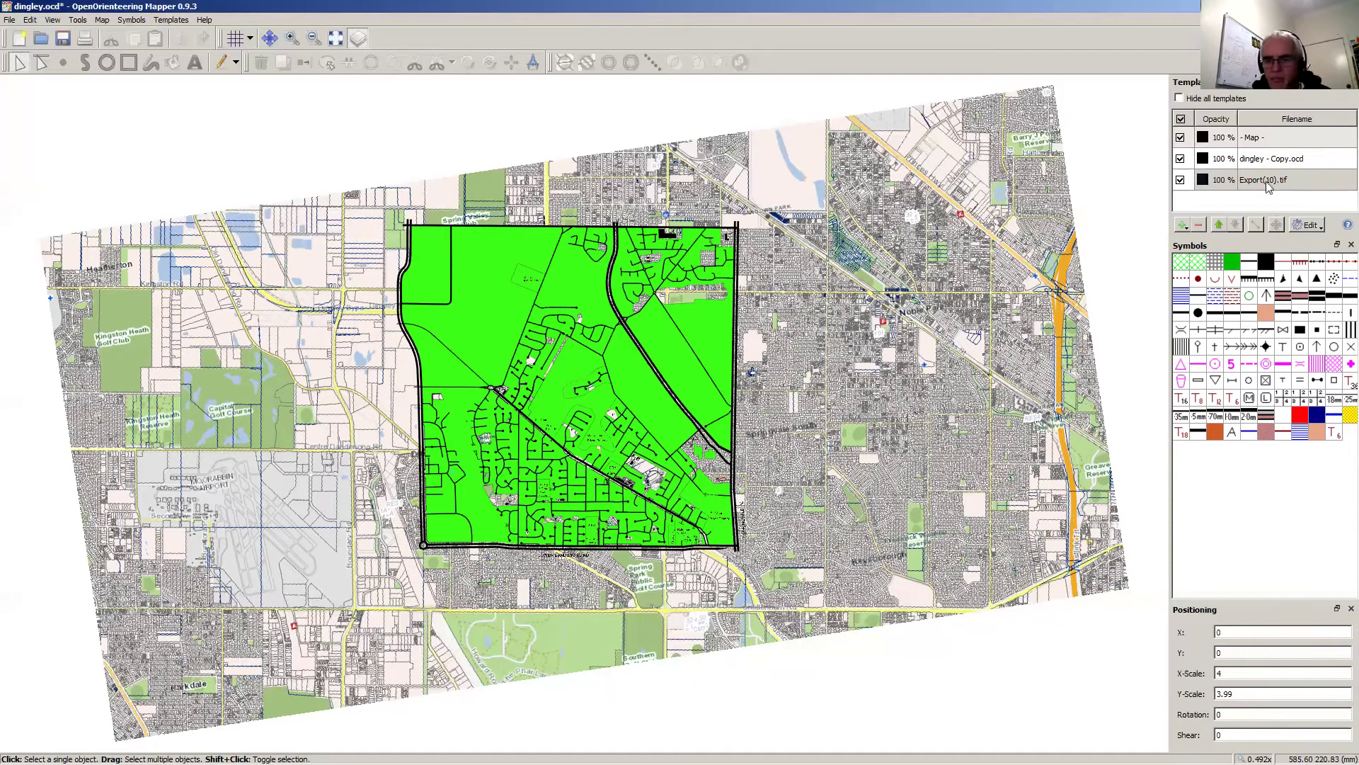
Step: Set the opacity of dingley - Copy.ocd to 40 % and move the template onto the matching roads of Export(10).tif
left_click(1265, 160)
left_click(1276, 225)
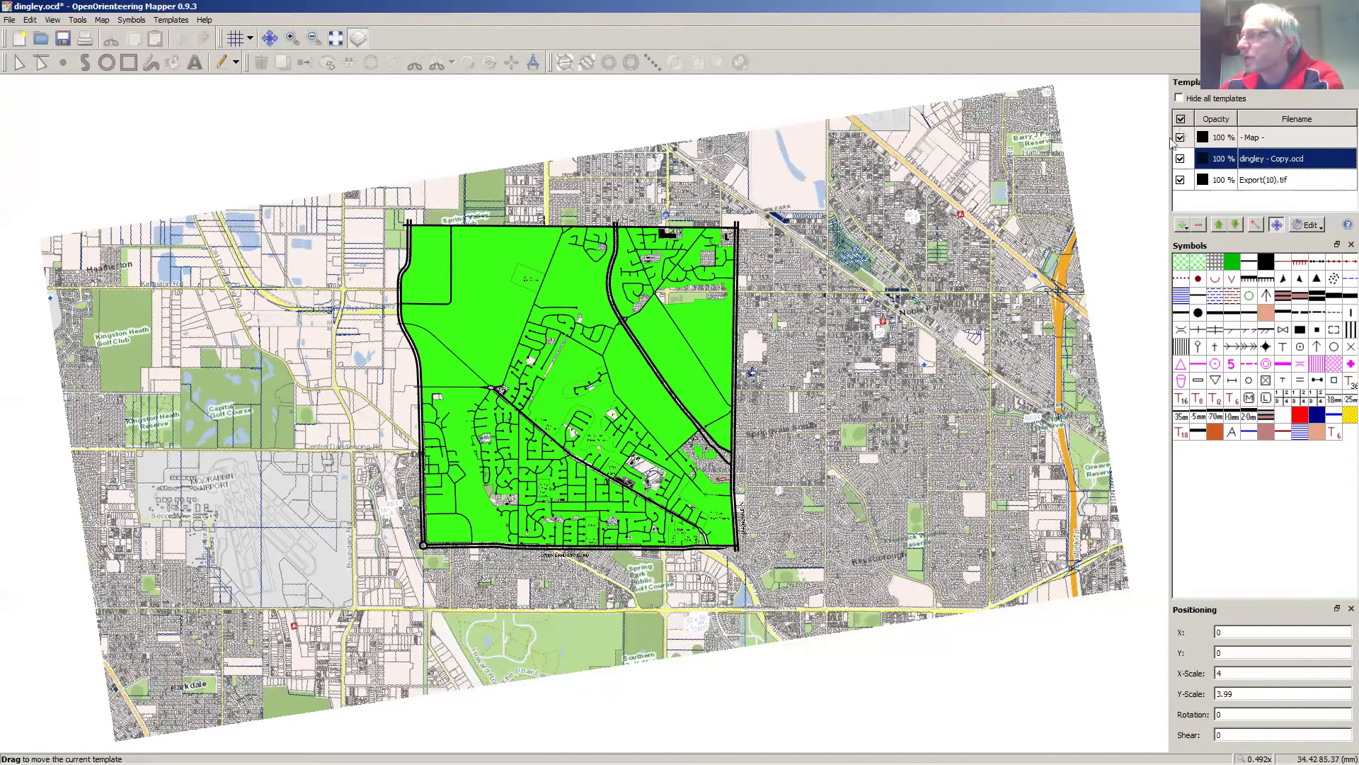
double_click(1227, 162)
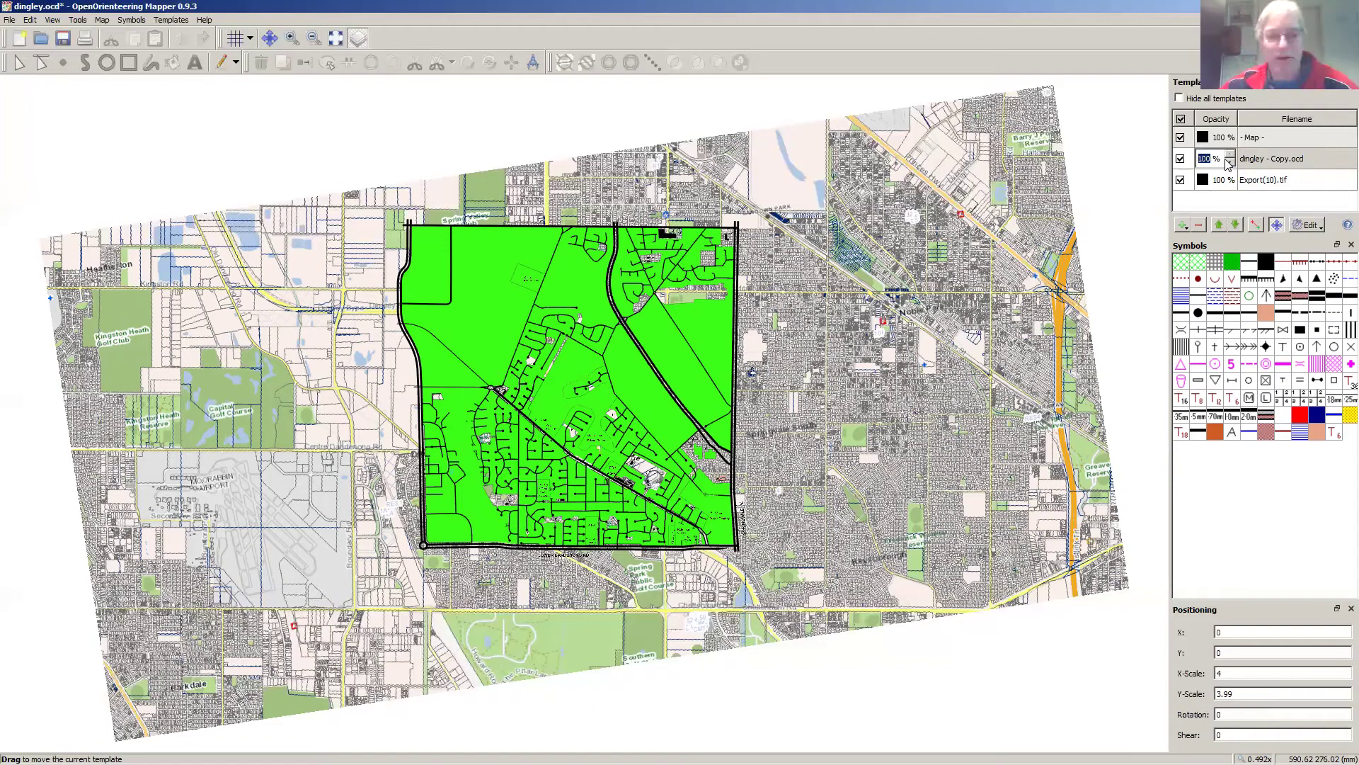
type("40")
left_click_drag(594, 343, 526, 405)
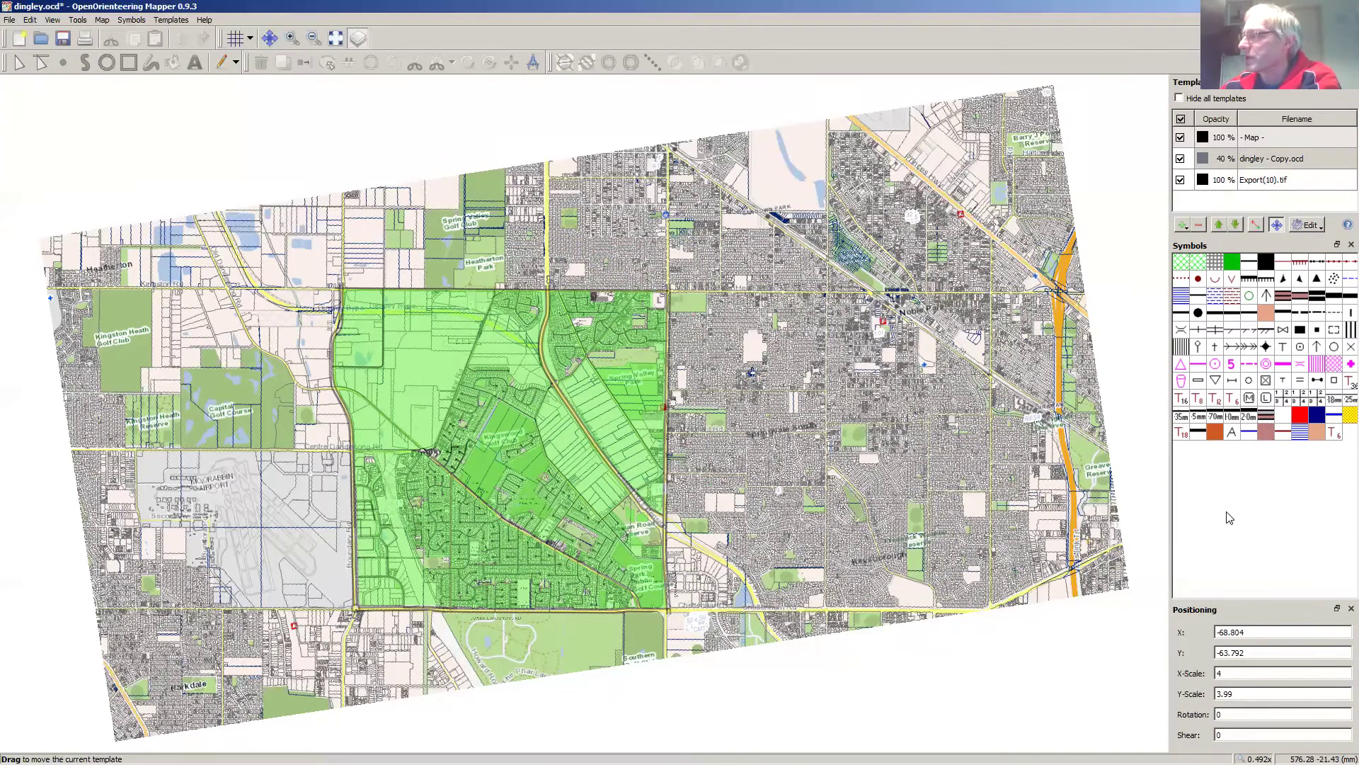
Step: Import the dingley - Copy.ocd template into the map and remove it, scaling its symbols by the current template scaling (399.5 %)
left_click(1321, 232)
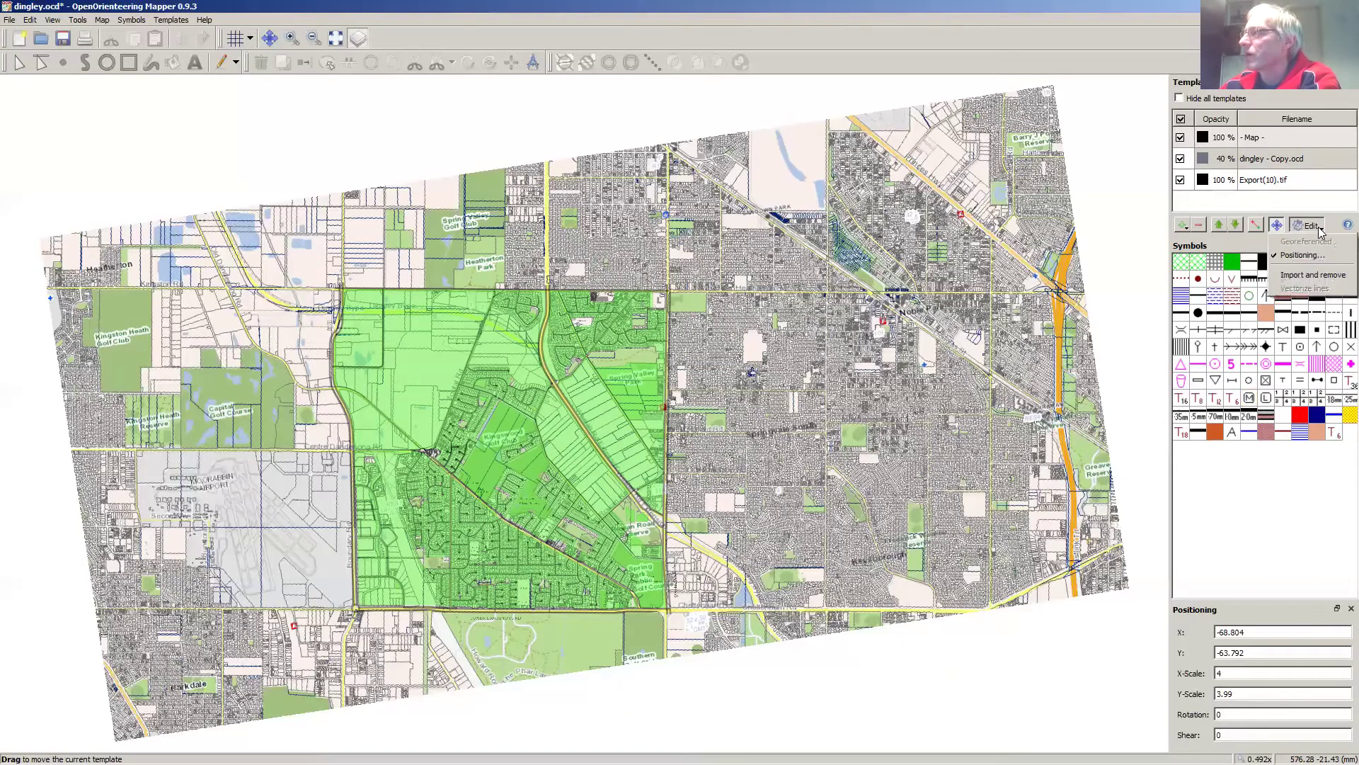
left_click(1328, 275)
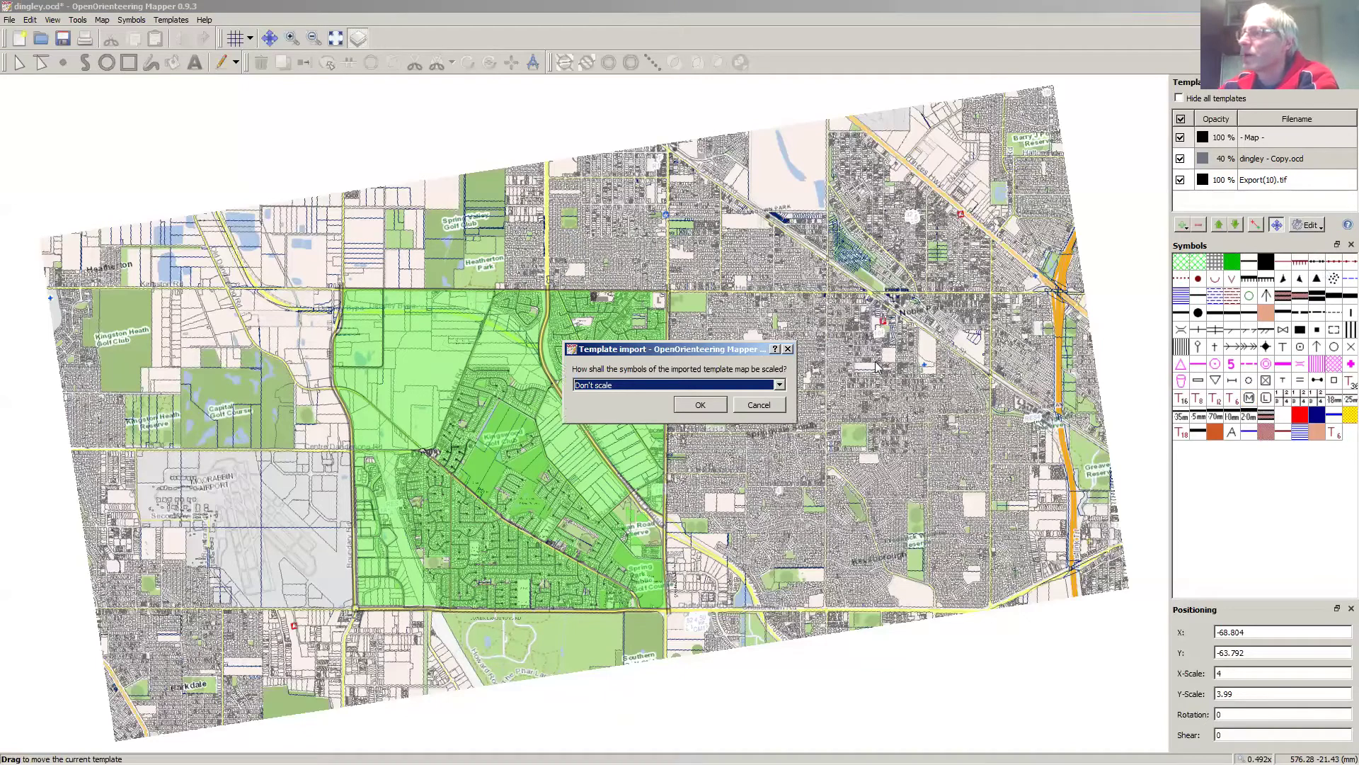
left_click(779, 385)
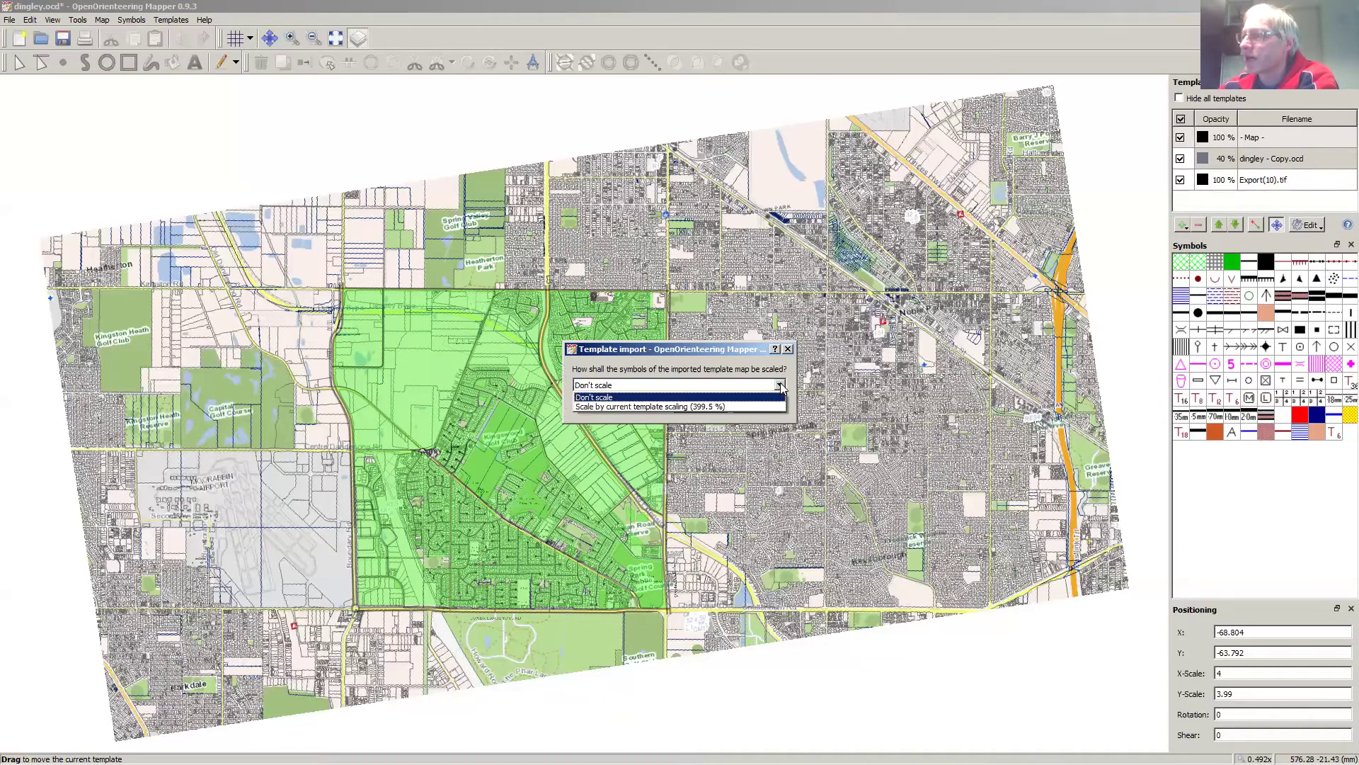
left_click(688, 407)
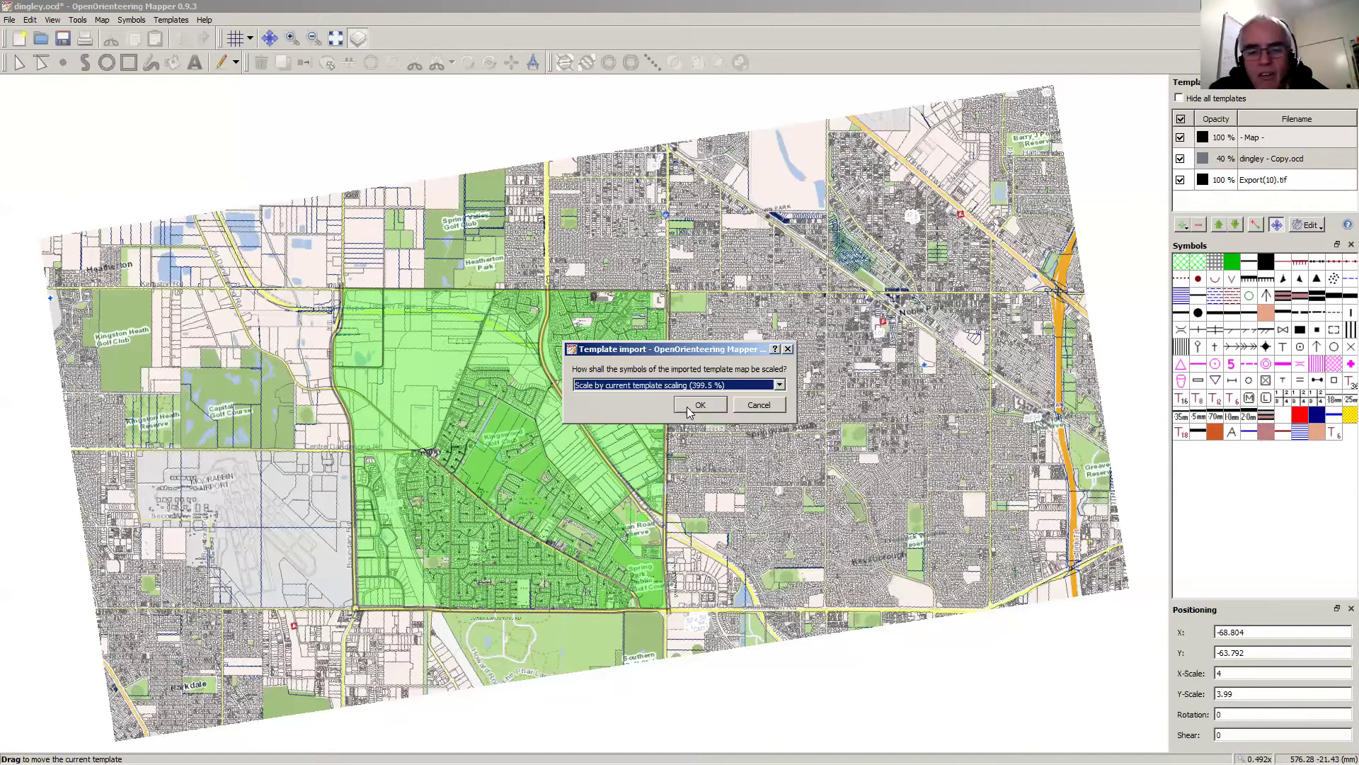
left_click(700, 406)
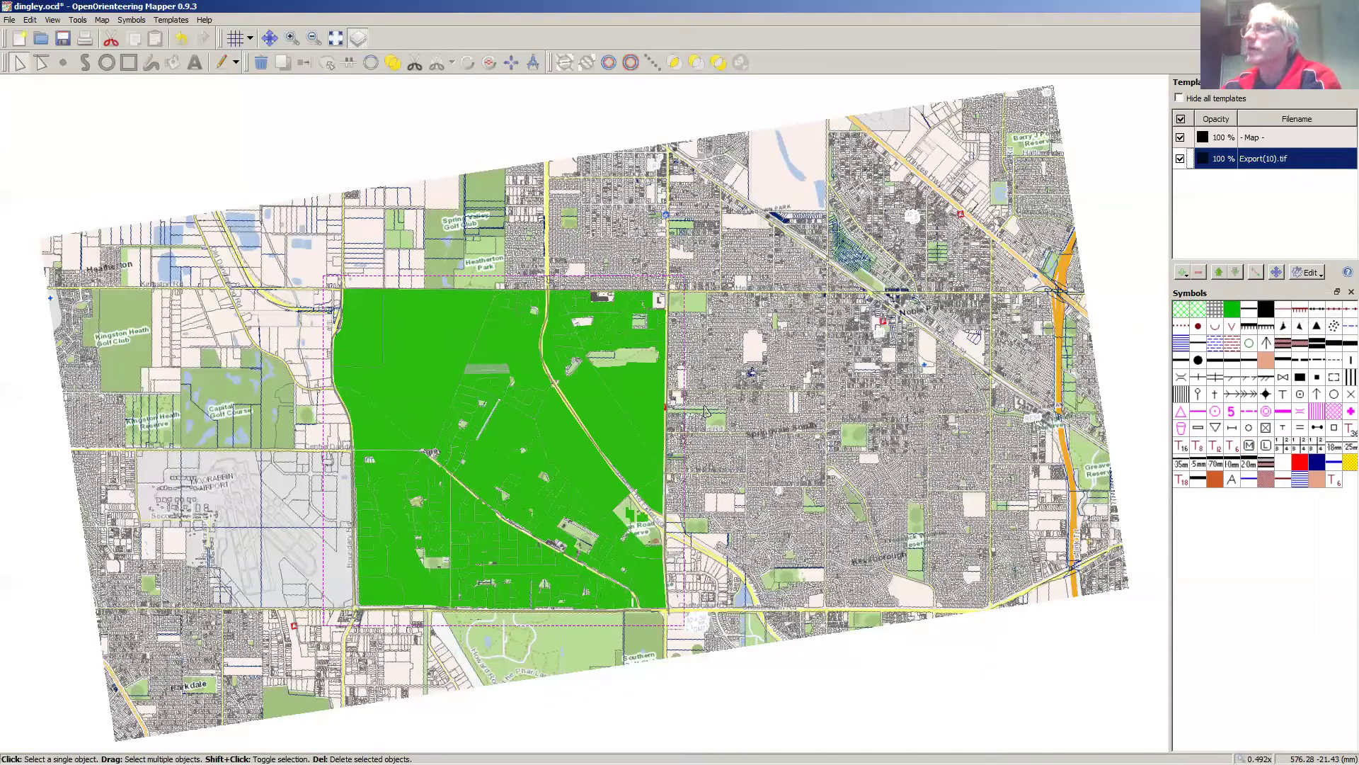
Step: Hide the Export(10).tif template and examine the line widths and symbol sizes of the imported map
left_click(1180, 159)
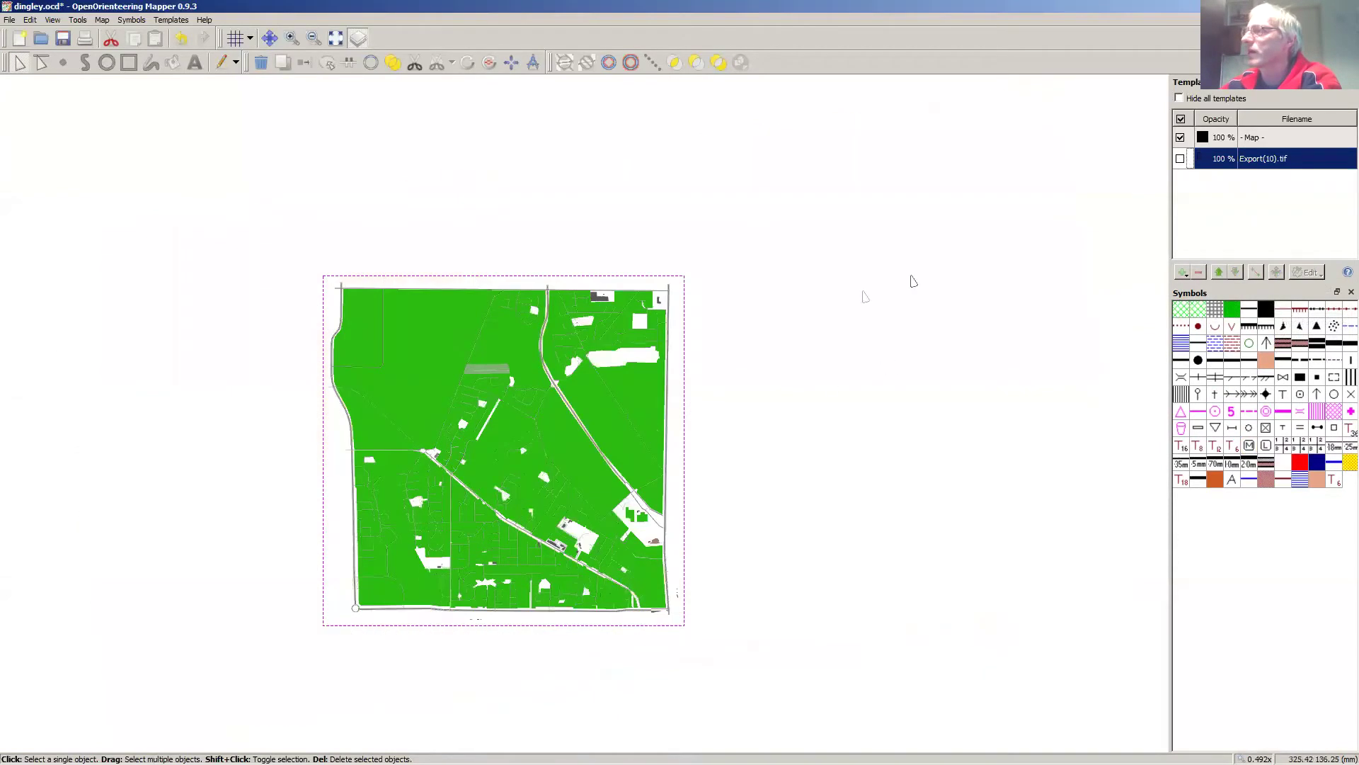
scroll(632, 410, "up", 4)
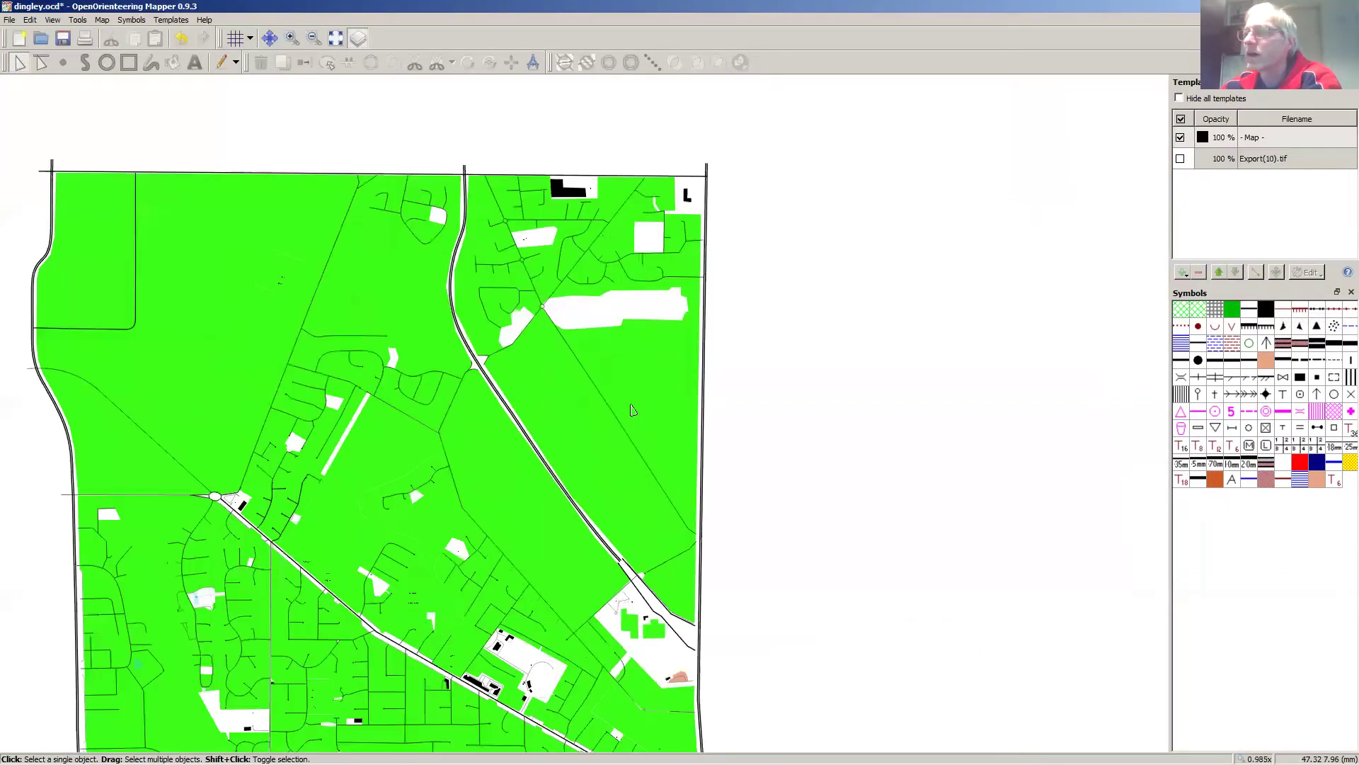
scroll(632, 410, "down", 3)
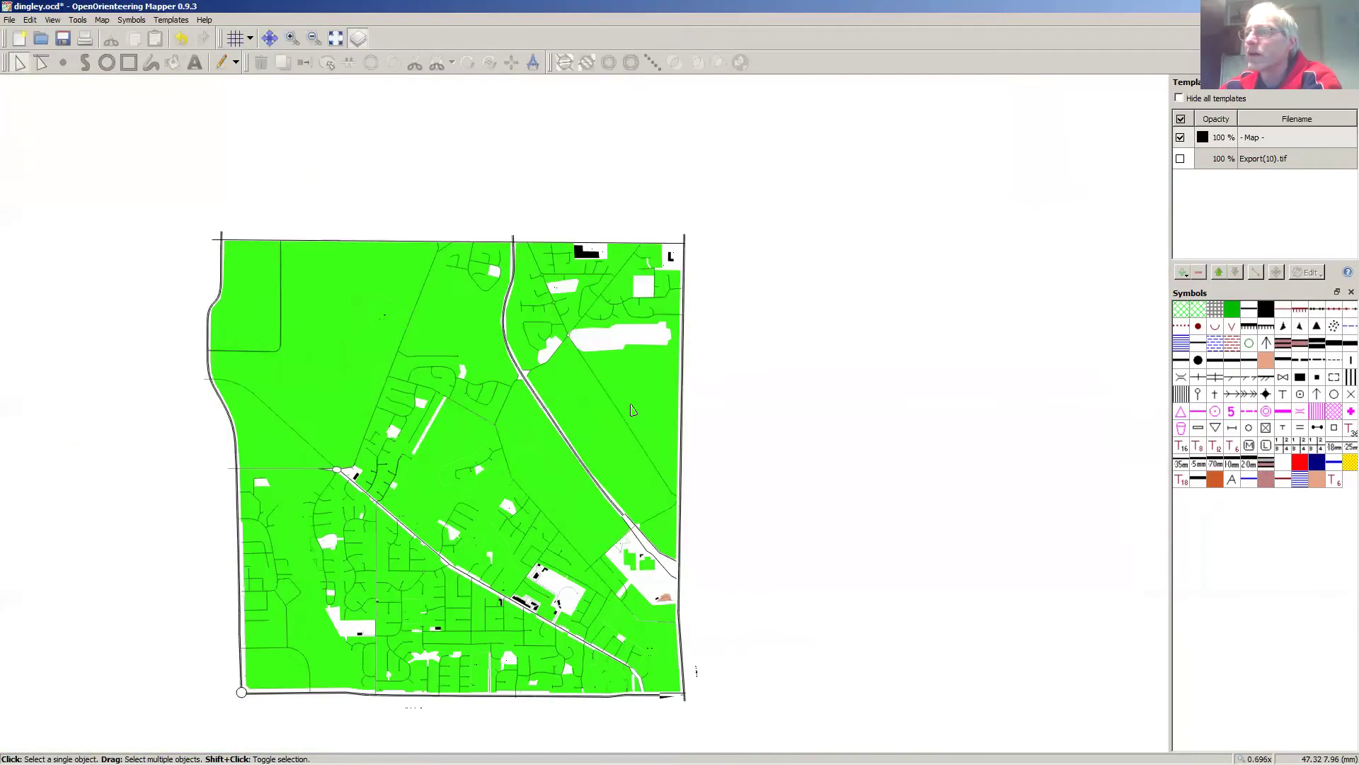
scroll(632, 411, "up", 3)
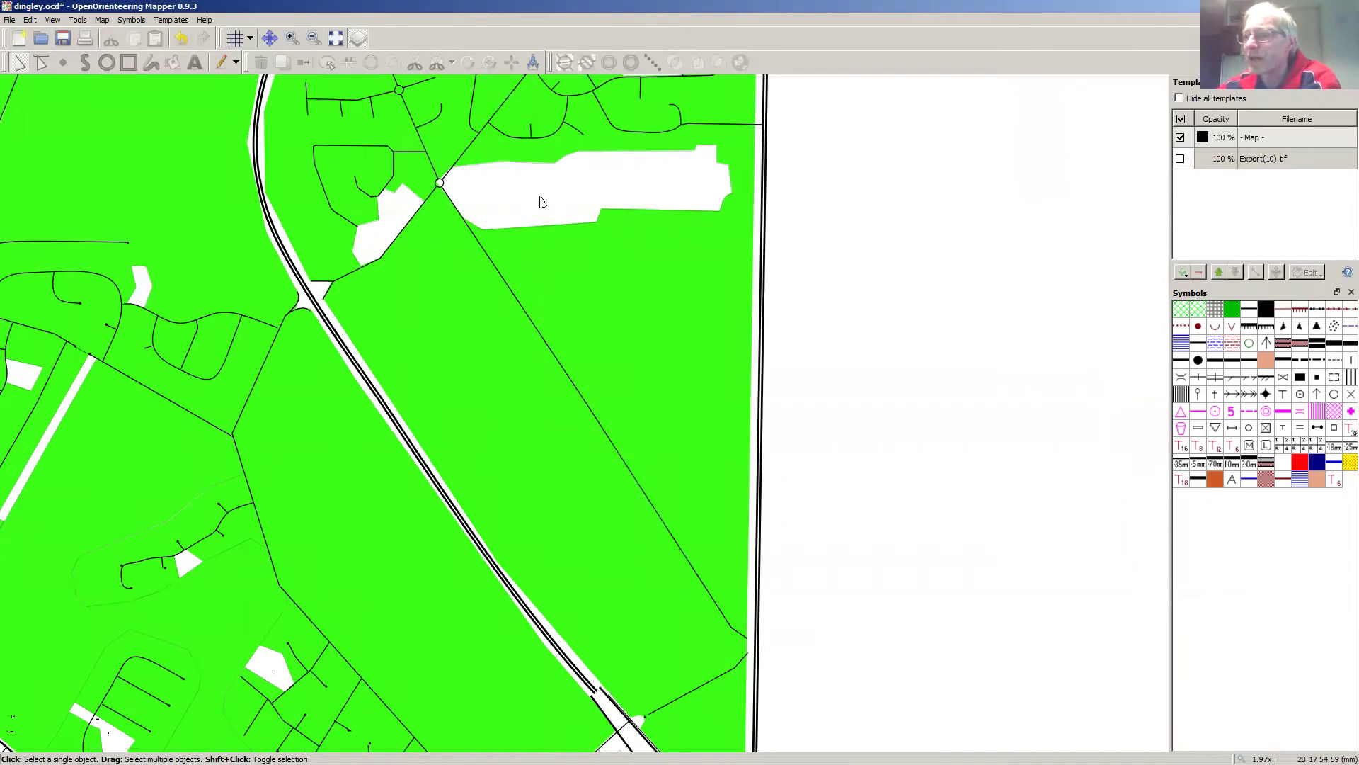
scroll(545, 203, "down", 1)
scroll(544, 203, "down", 2)
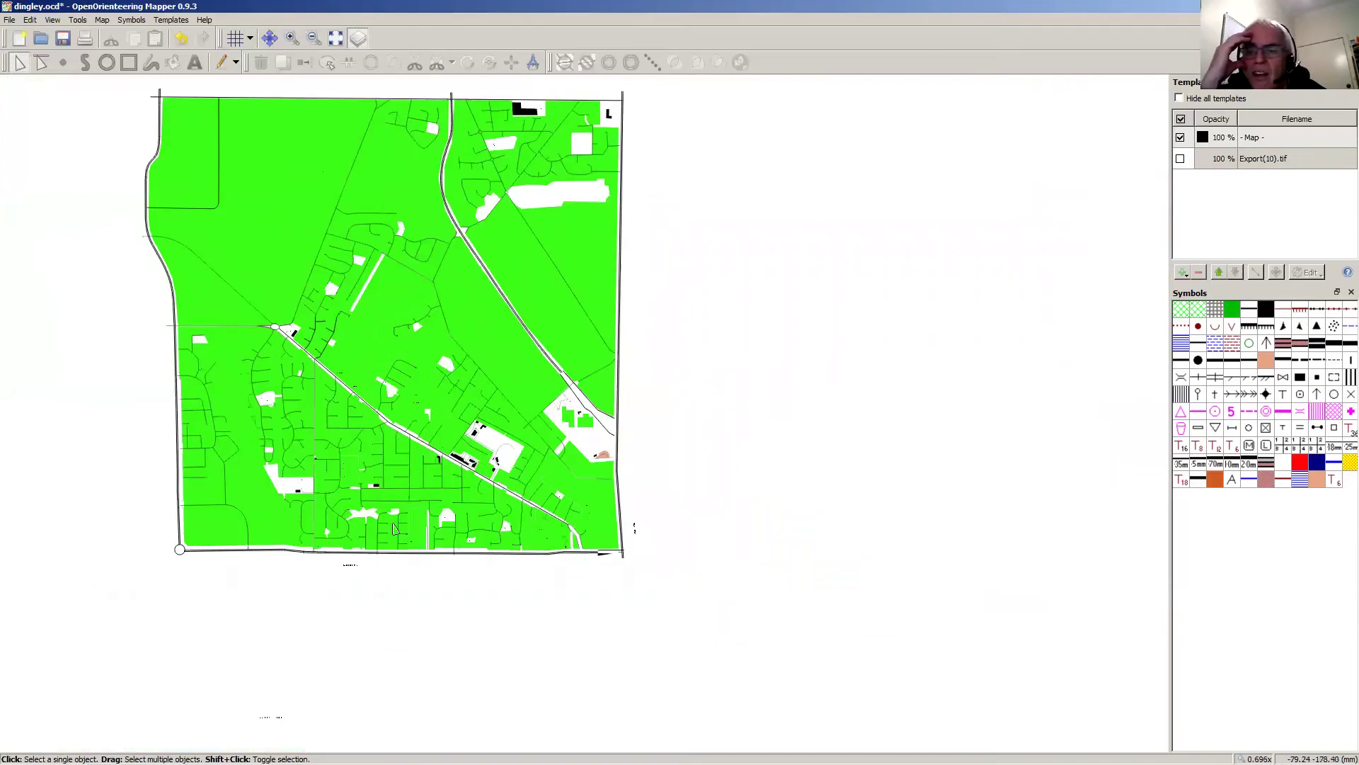
scroll(391, 525, "up", 3)
scroll(391, 525, "up", 2)
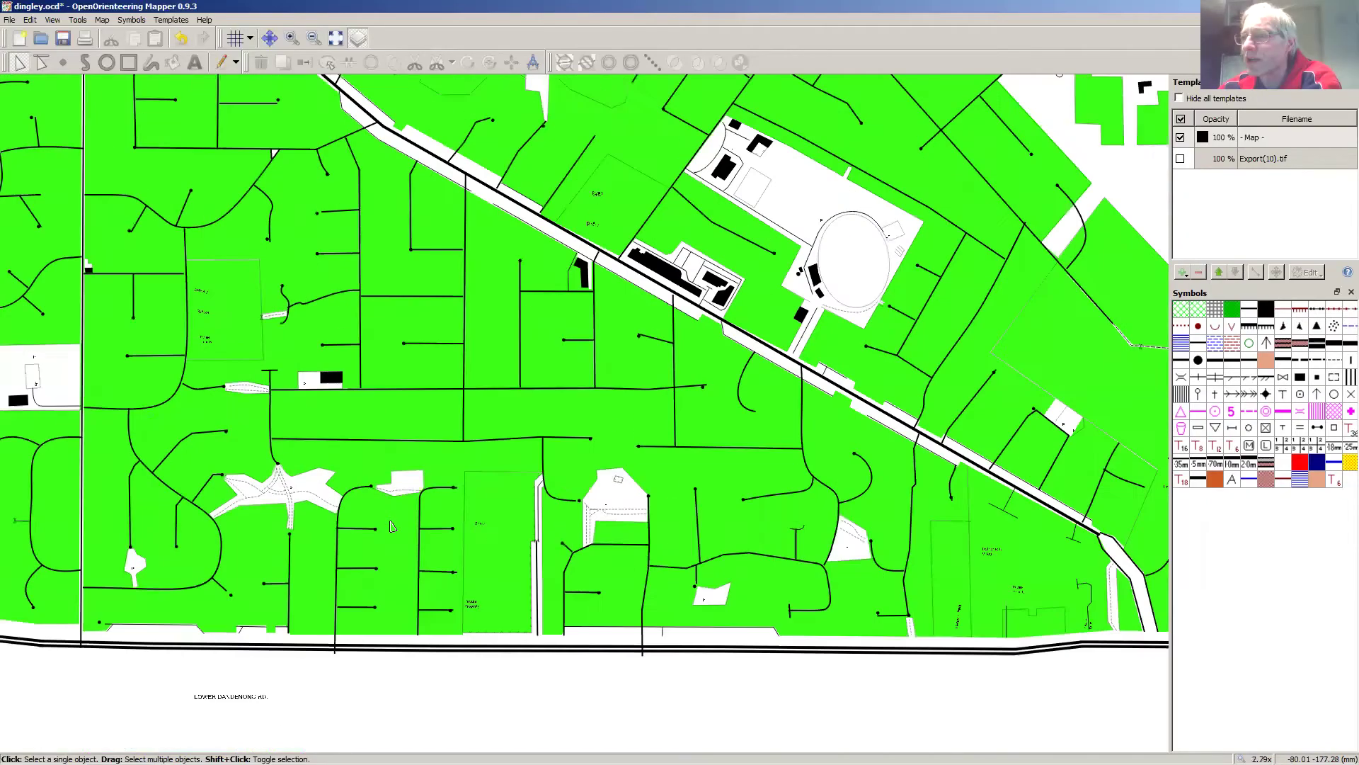
scroll(391, 526, "down", 4)
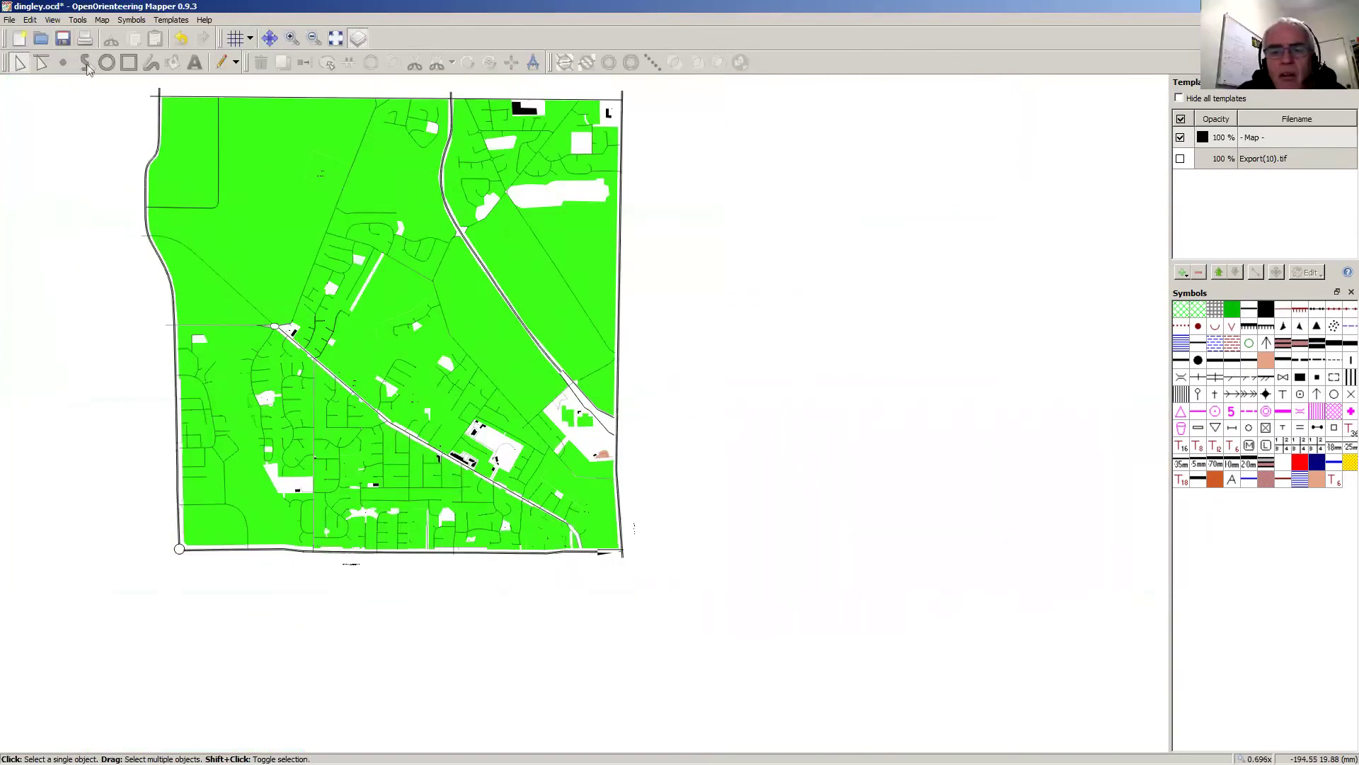
Step: View the map scale settings and close them without changing anything
left_click(102, 20)
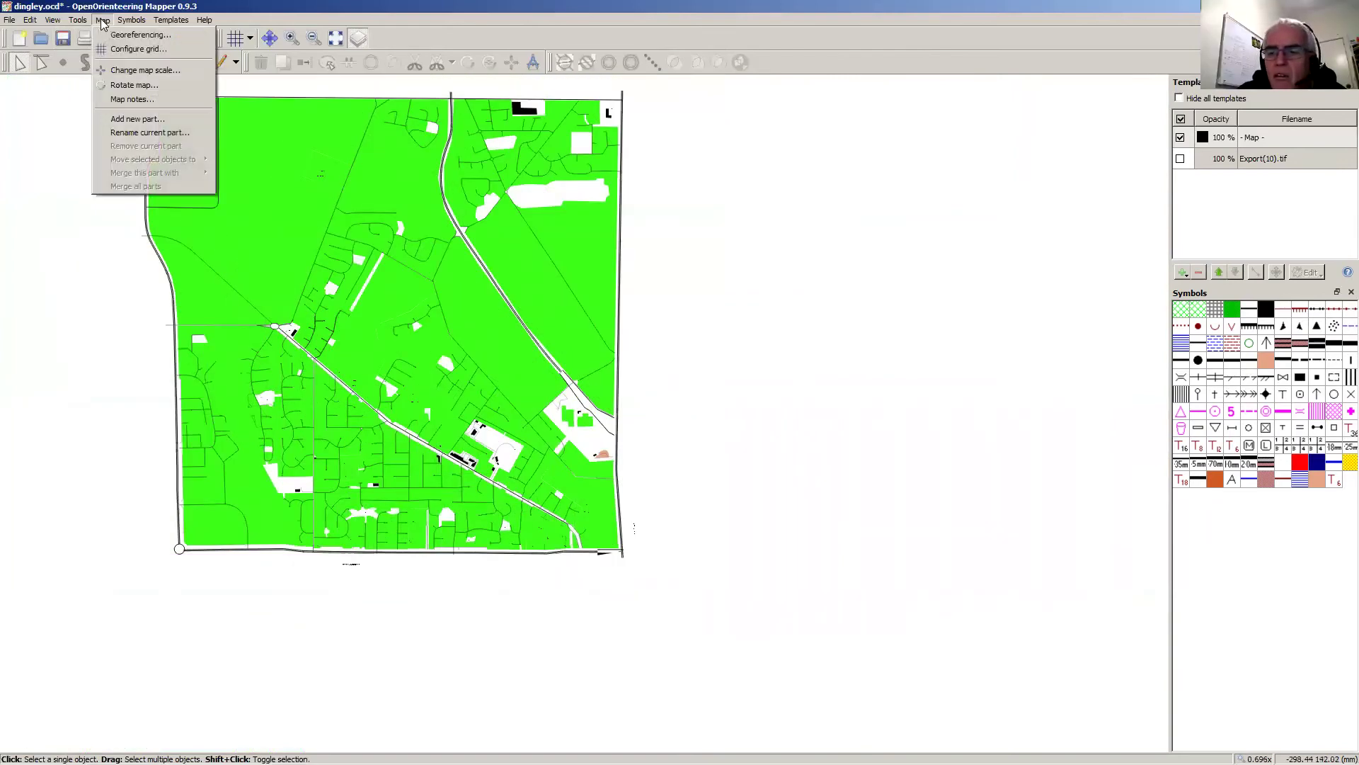
left_click(144, 70)
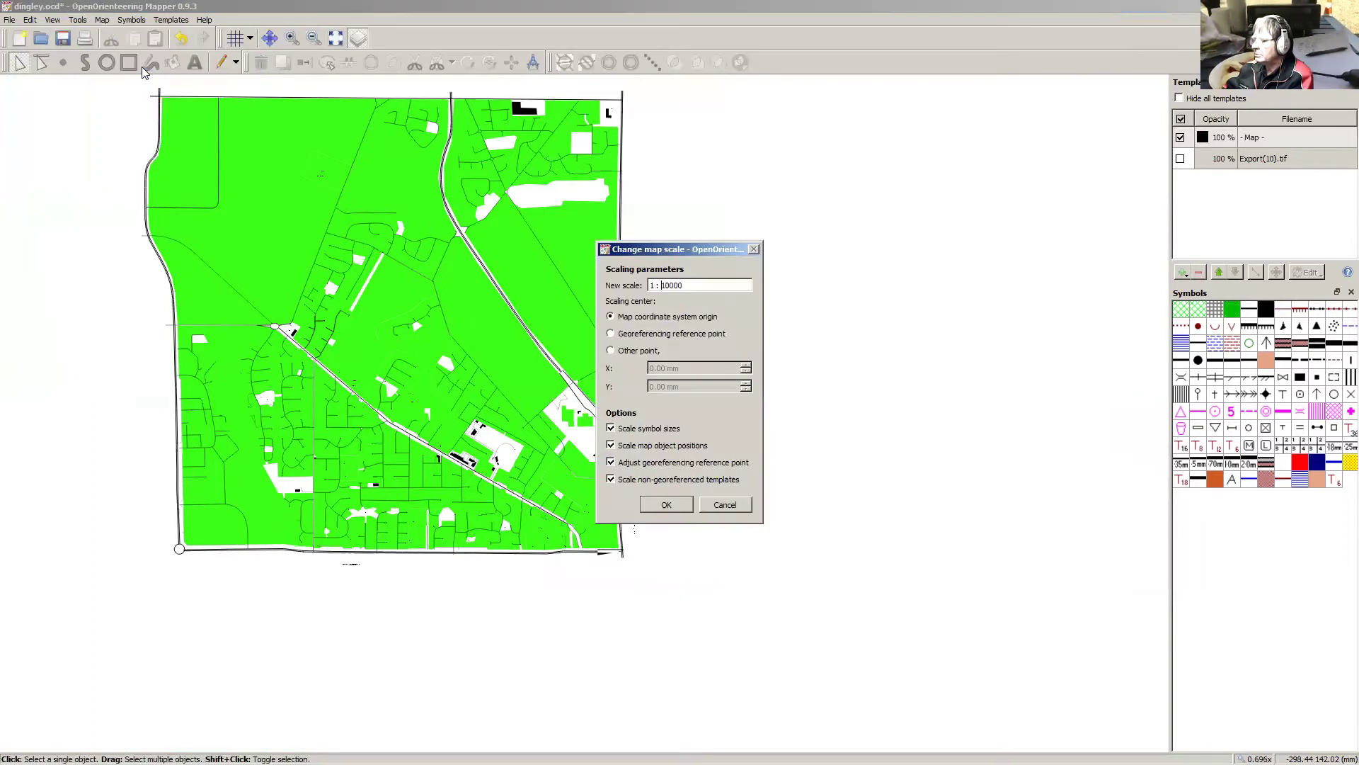
left_click(726, 505)
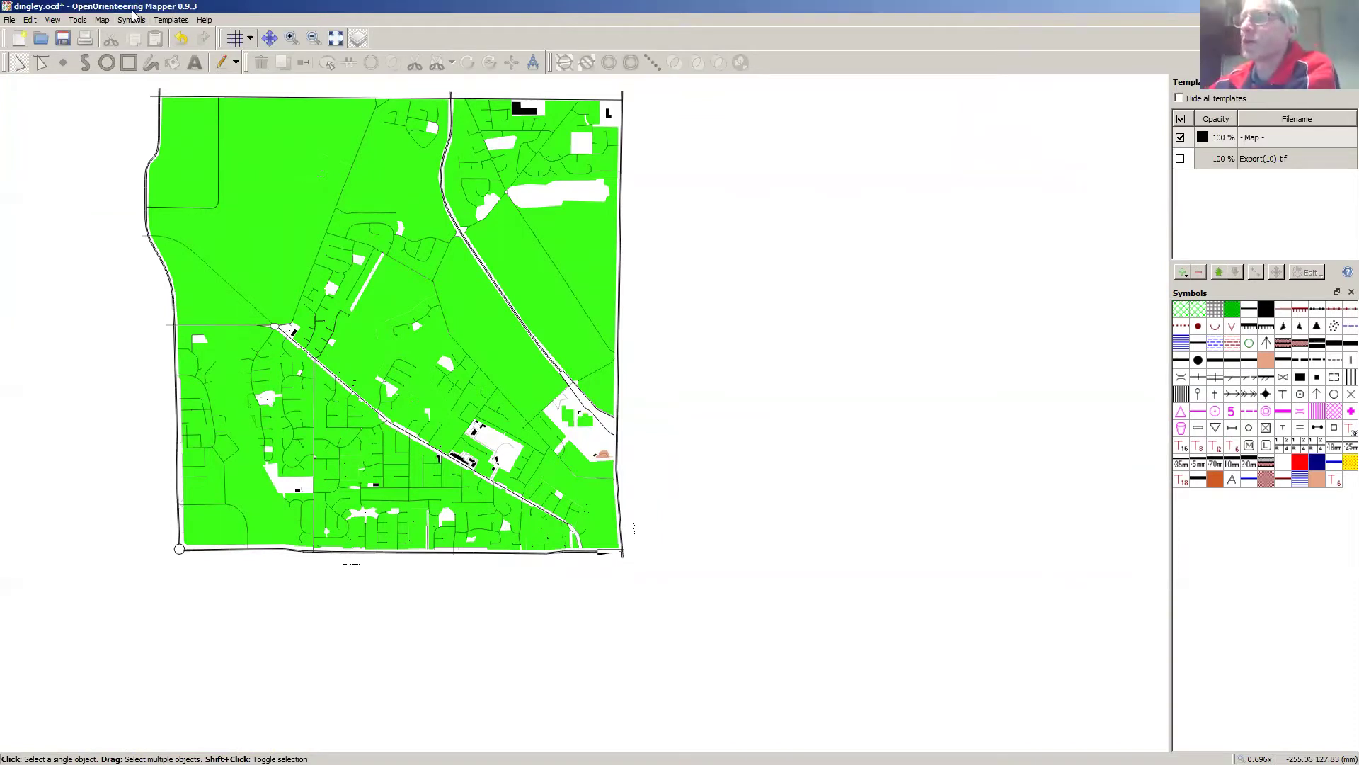
left_click(170, 20)
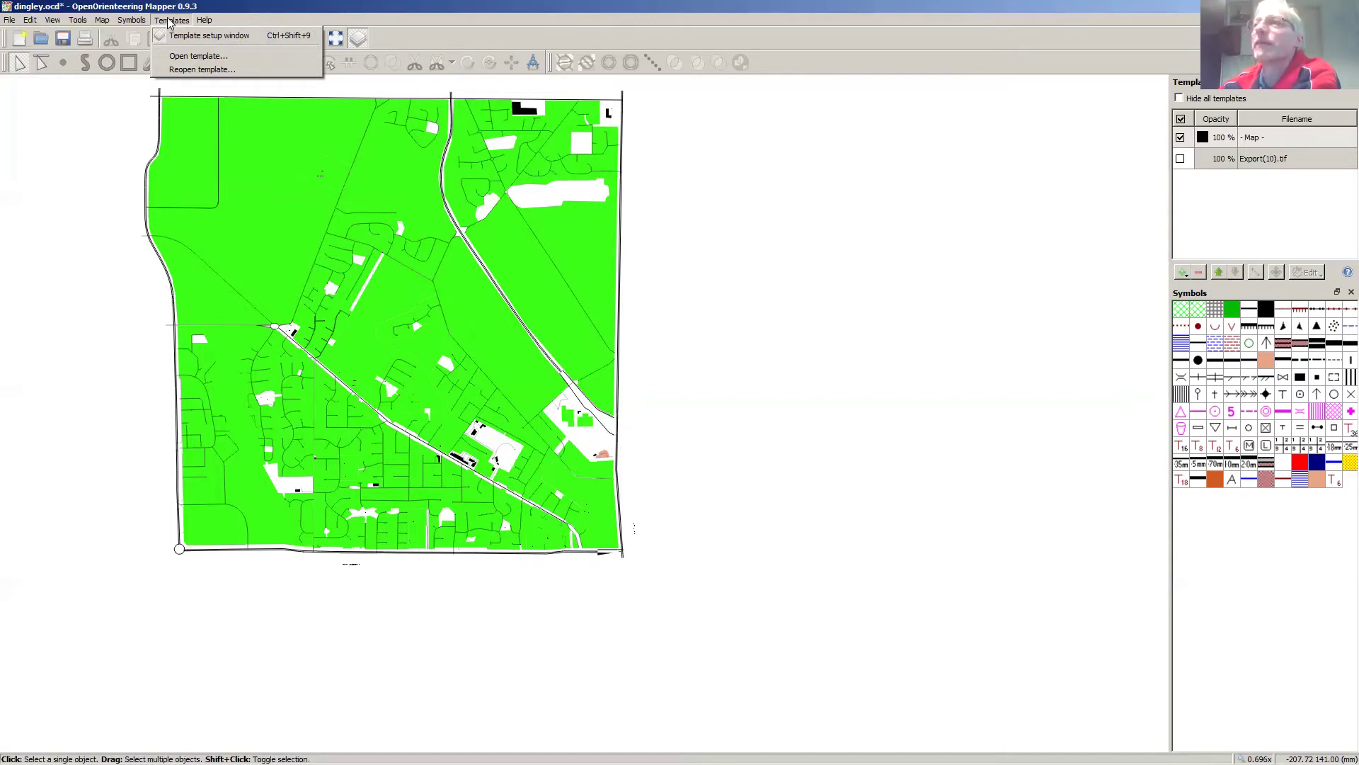
mouse_move(102, 21)
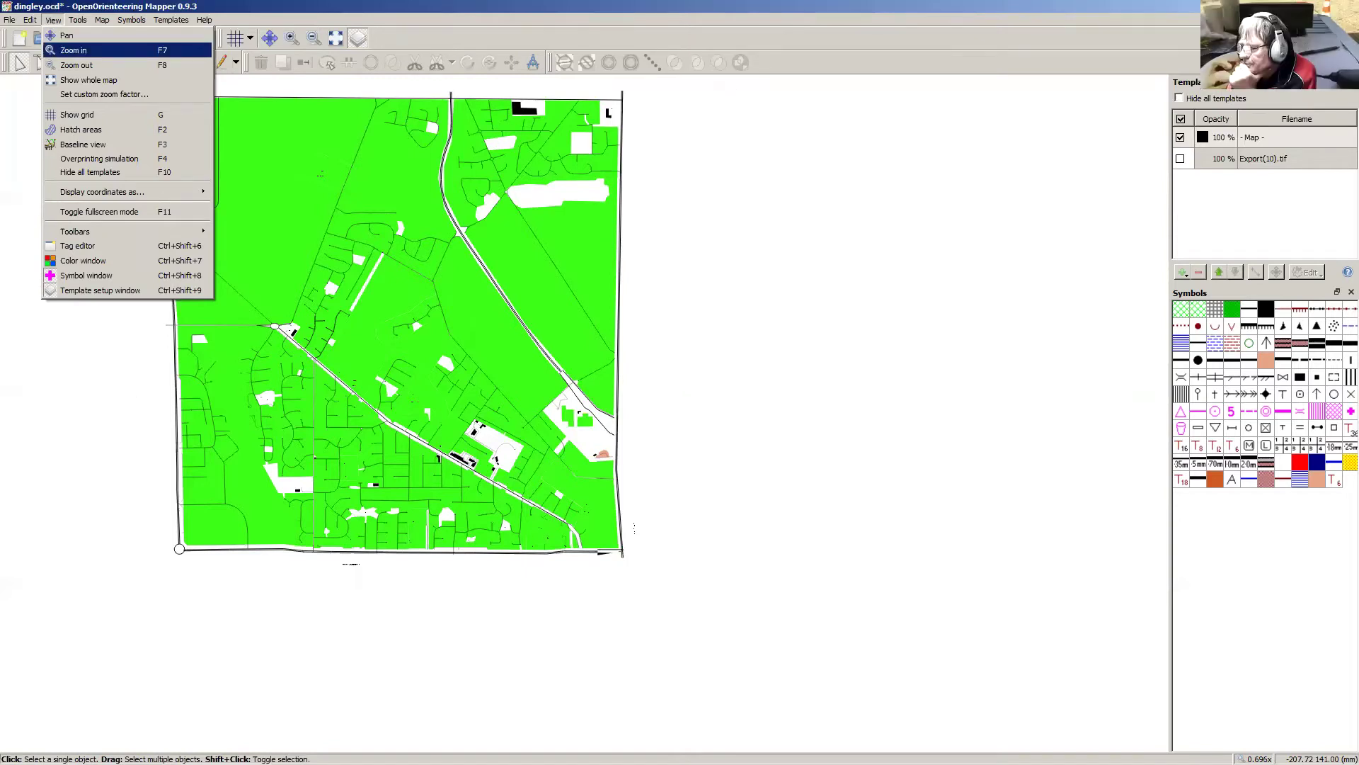
Step: Open dingley - Copy.ocd from the demo folder to compare its symbols, and return to examining the imported map in dingley.ocd
key("alt+Tab")
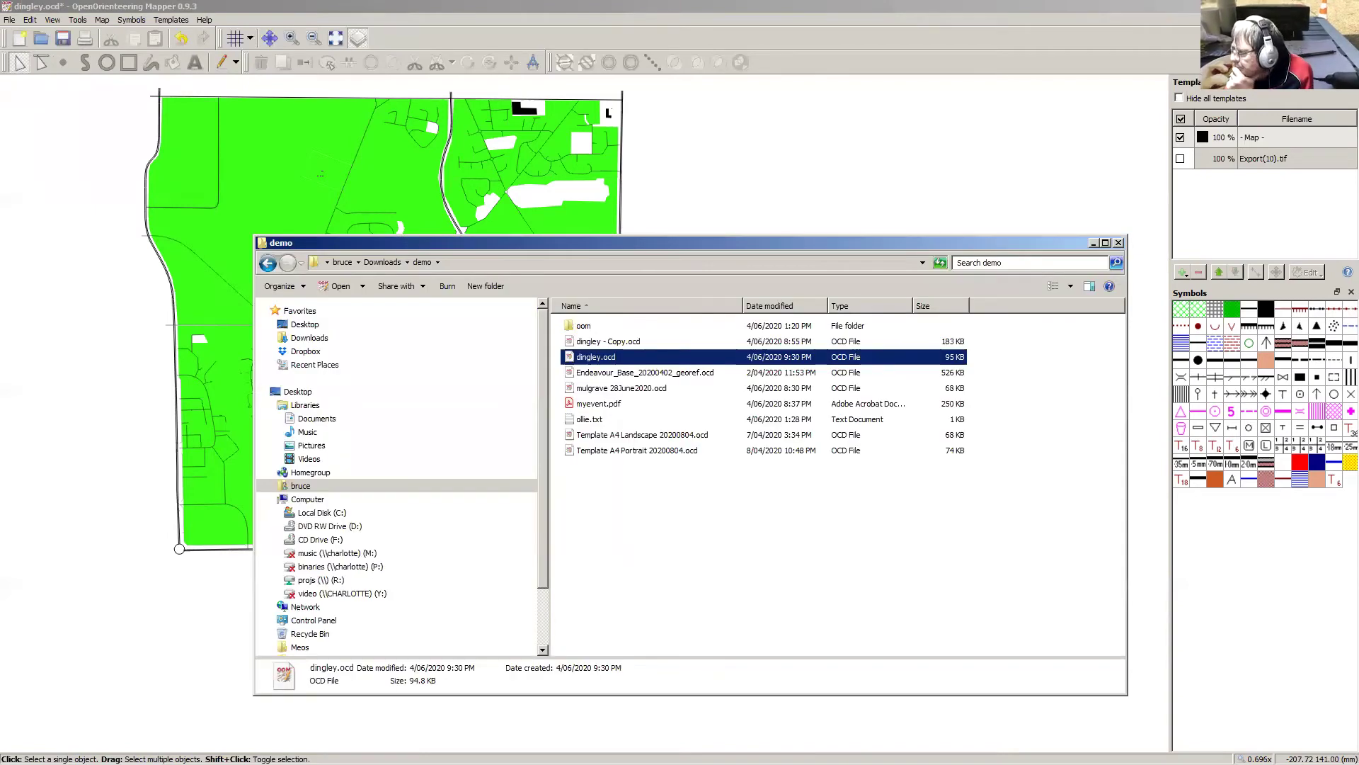
double_click(609, 339)
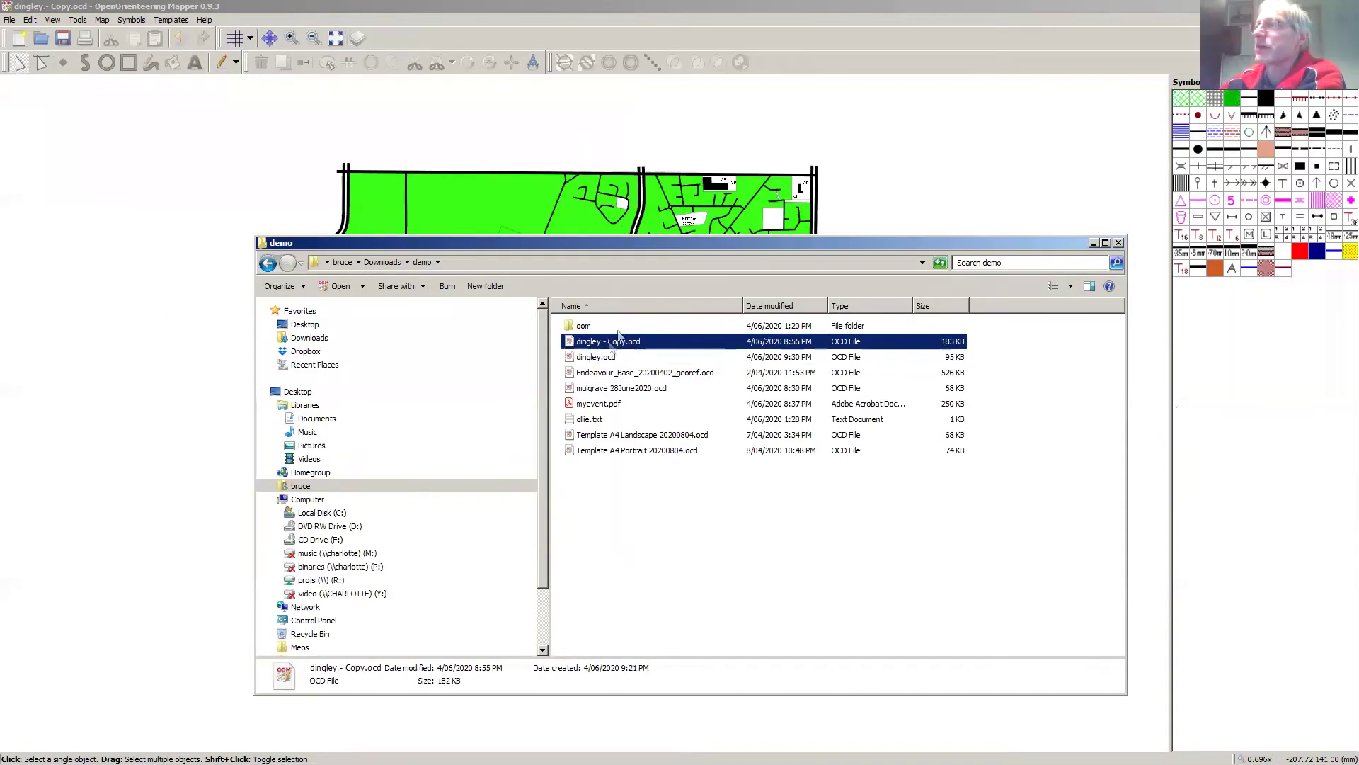
left_click(855, 125)
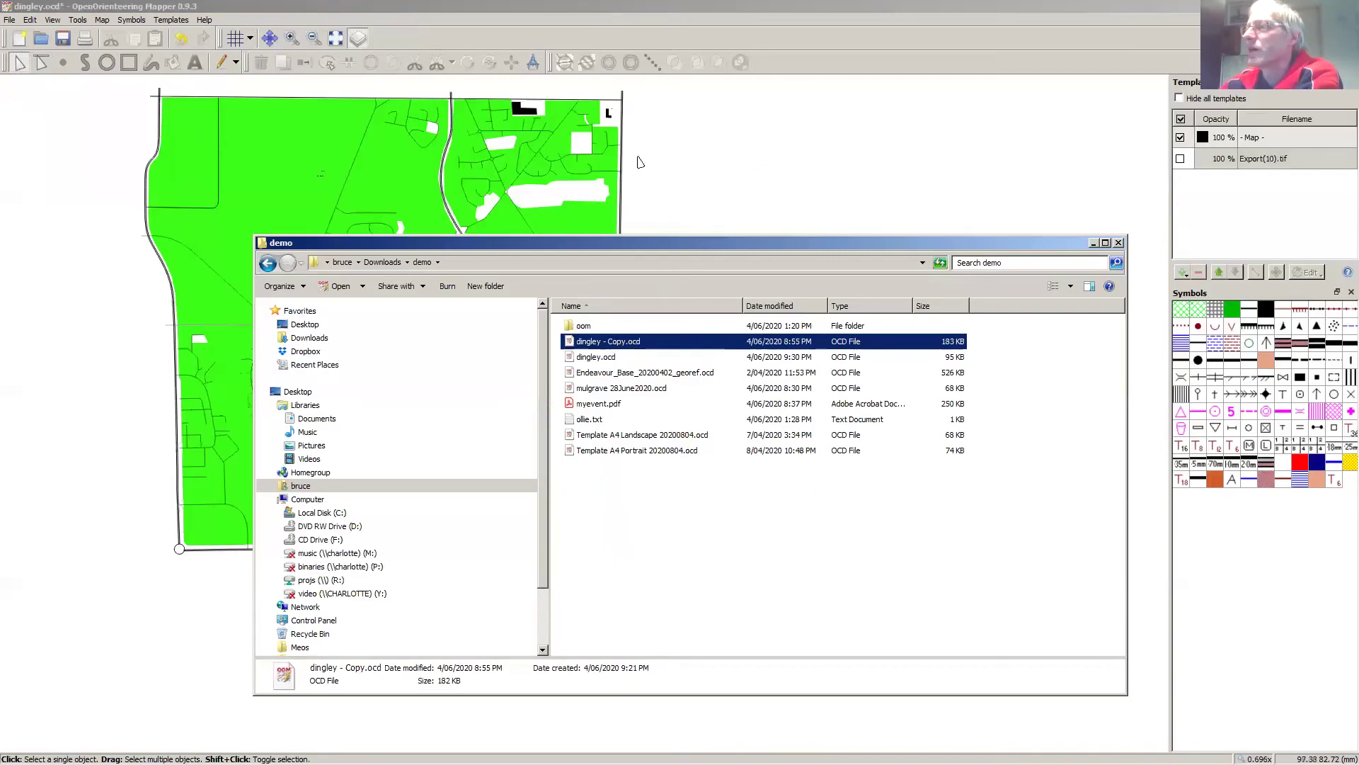
left_click(668, 163)
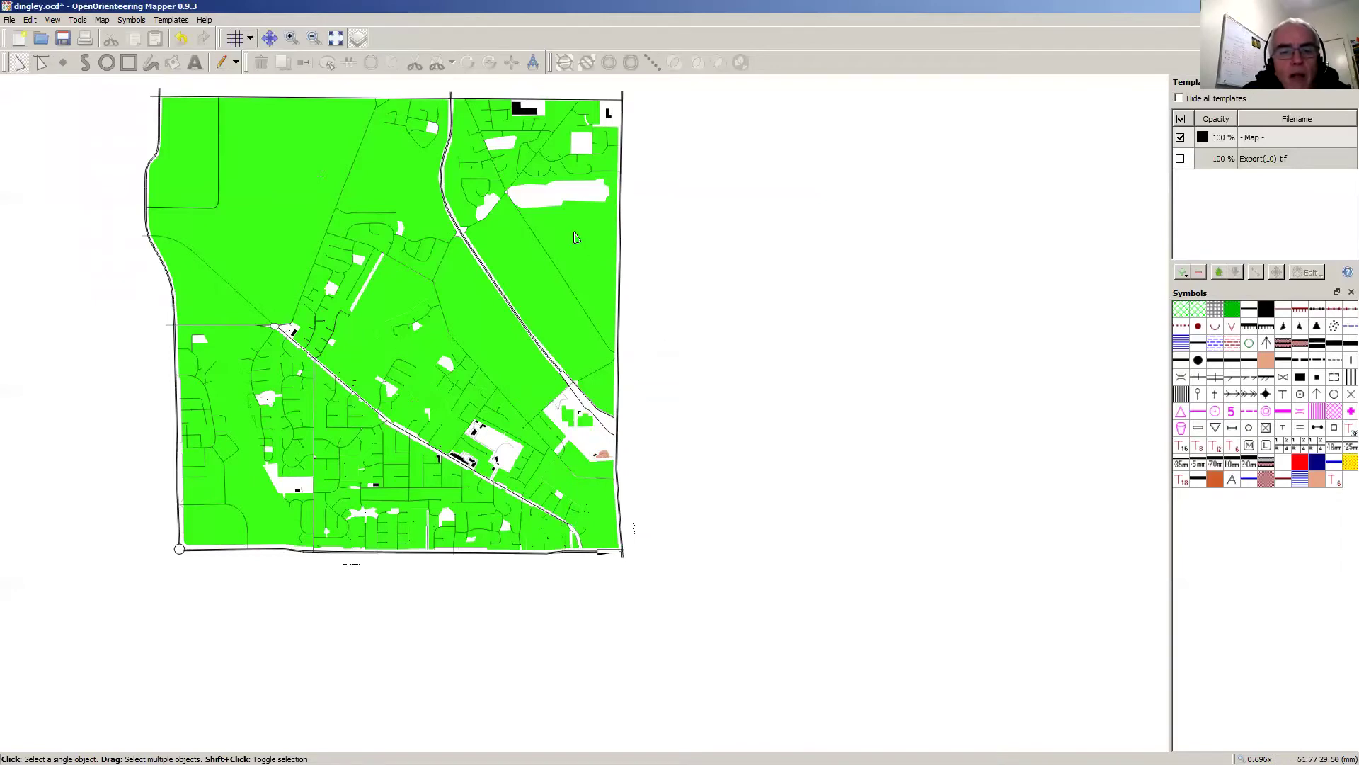
scroll(579, 134, "down", 1)
scroll(577, 133, "up", 3)
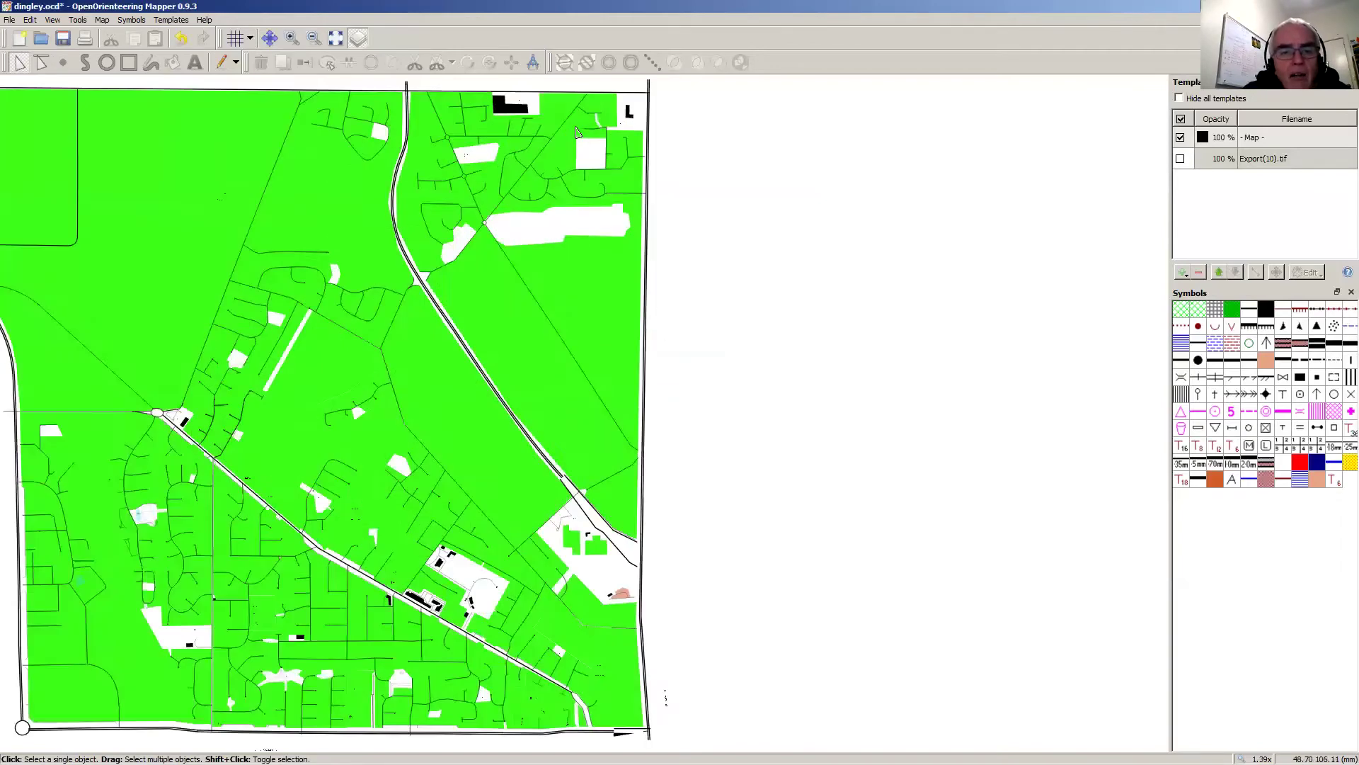
Step: Select all objects of the imported map and scale all symbols to 400 %
scroll(577, 132, "up", 2)
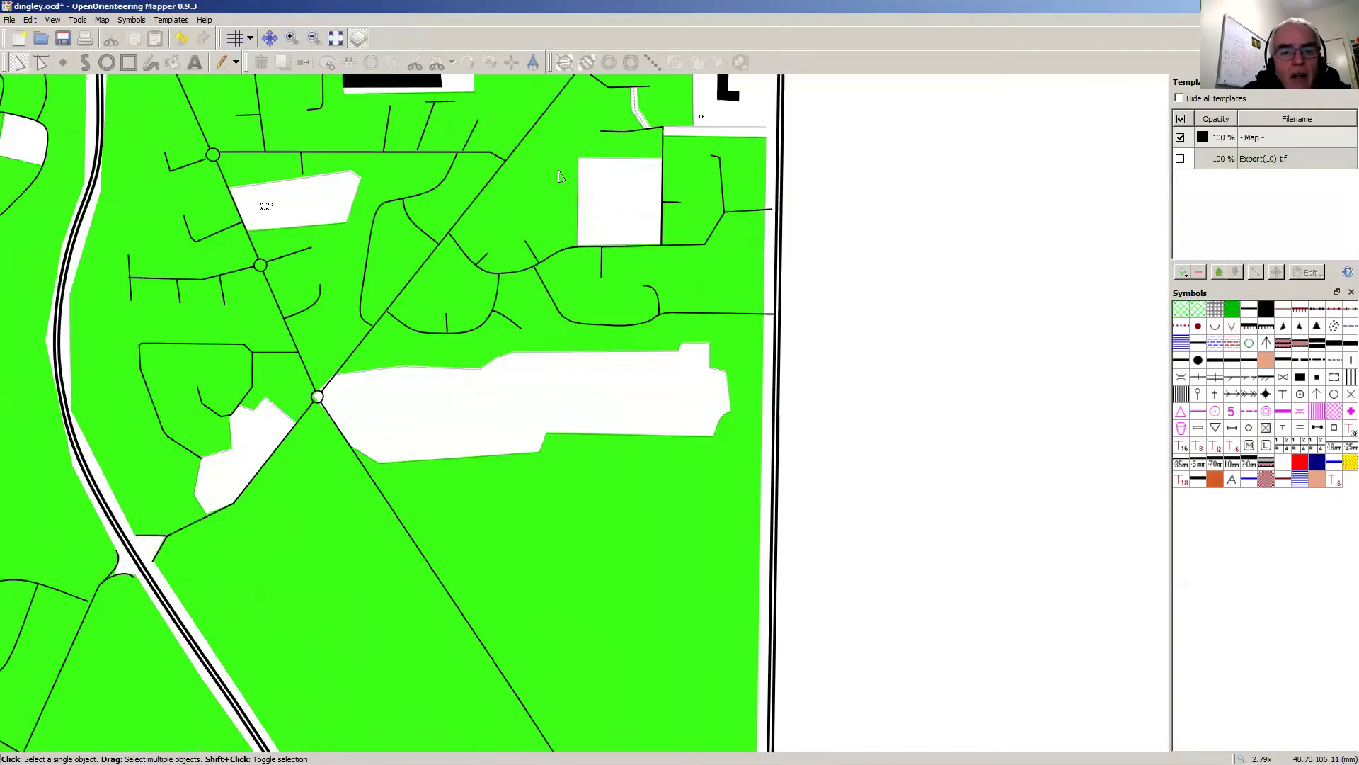
left_click(269, 38)
left_click_drag(482, 184, 635, 375)
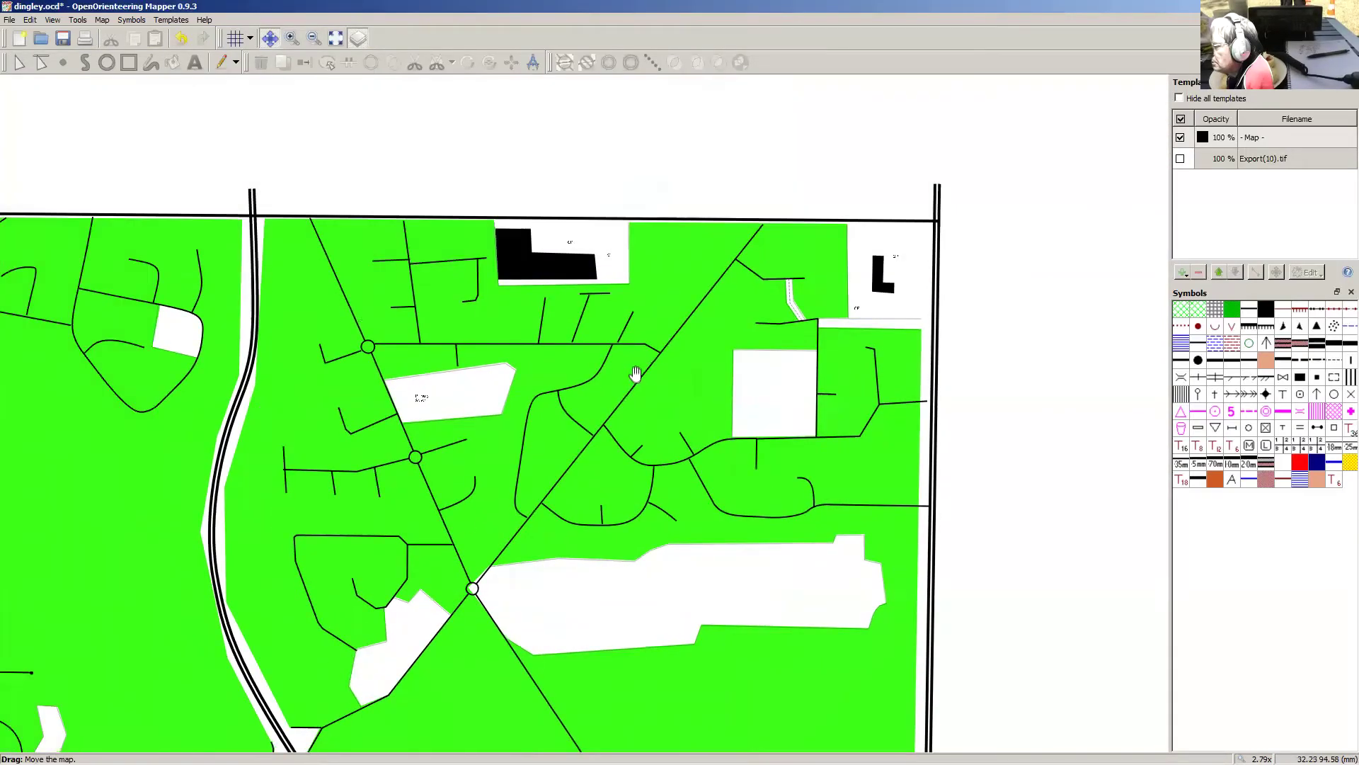
scroll(466, 247, "down", 3)
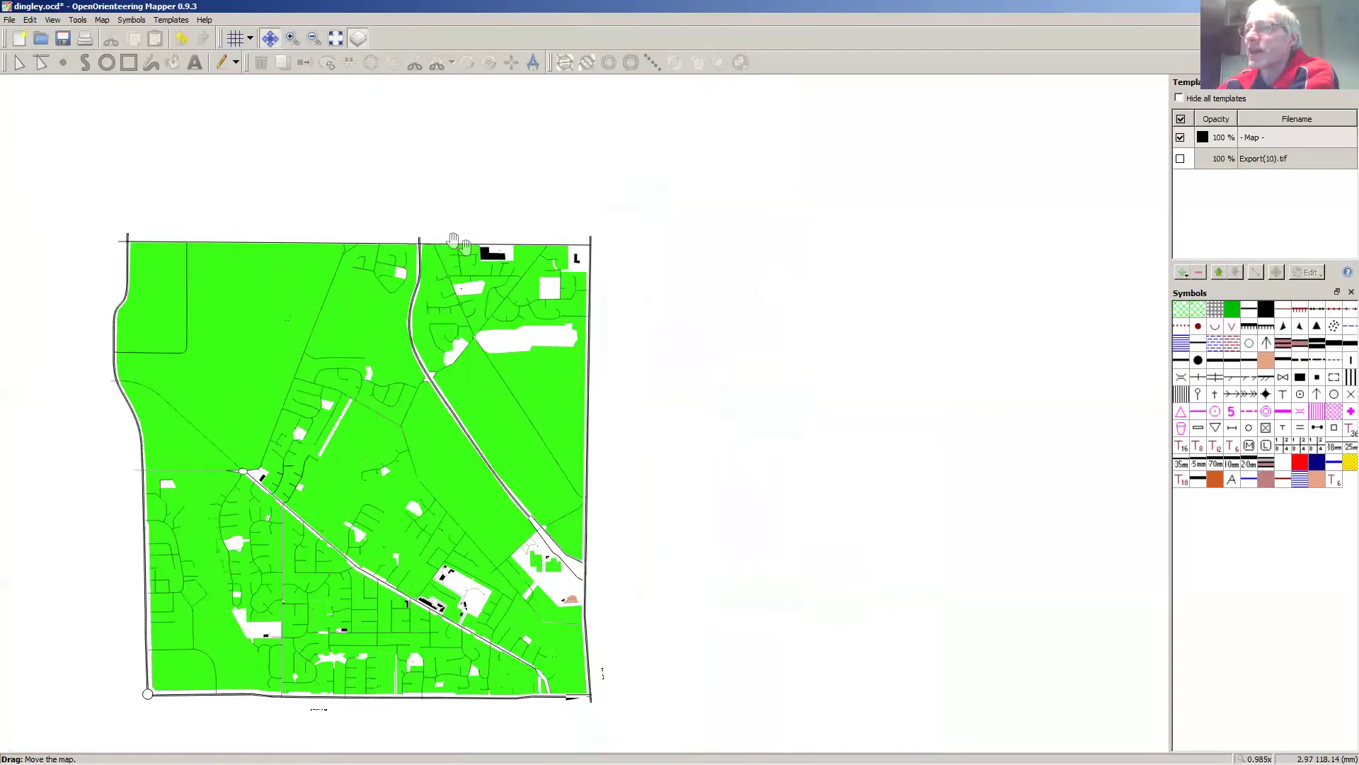
left_click(17, 63)
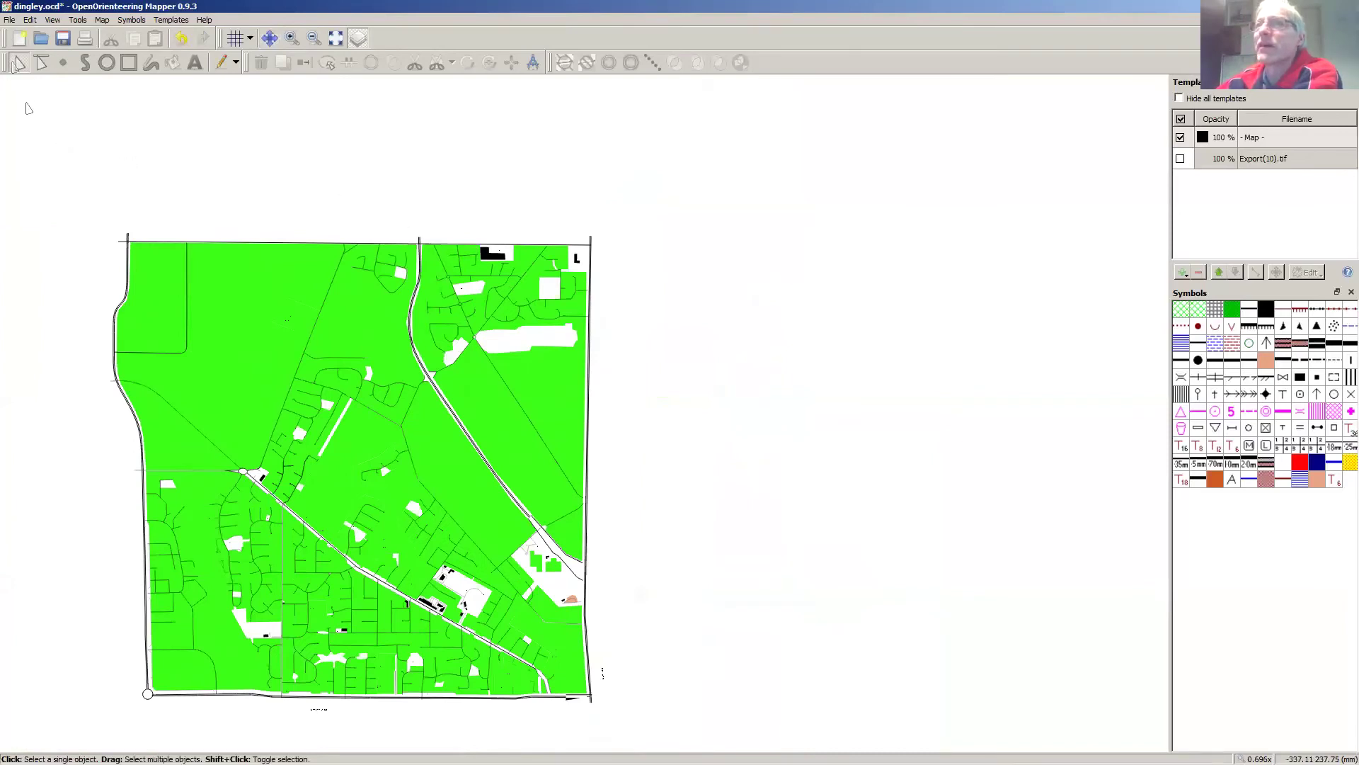
left_click_drag(62, 151, 663, 741)
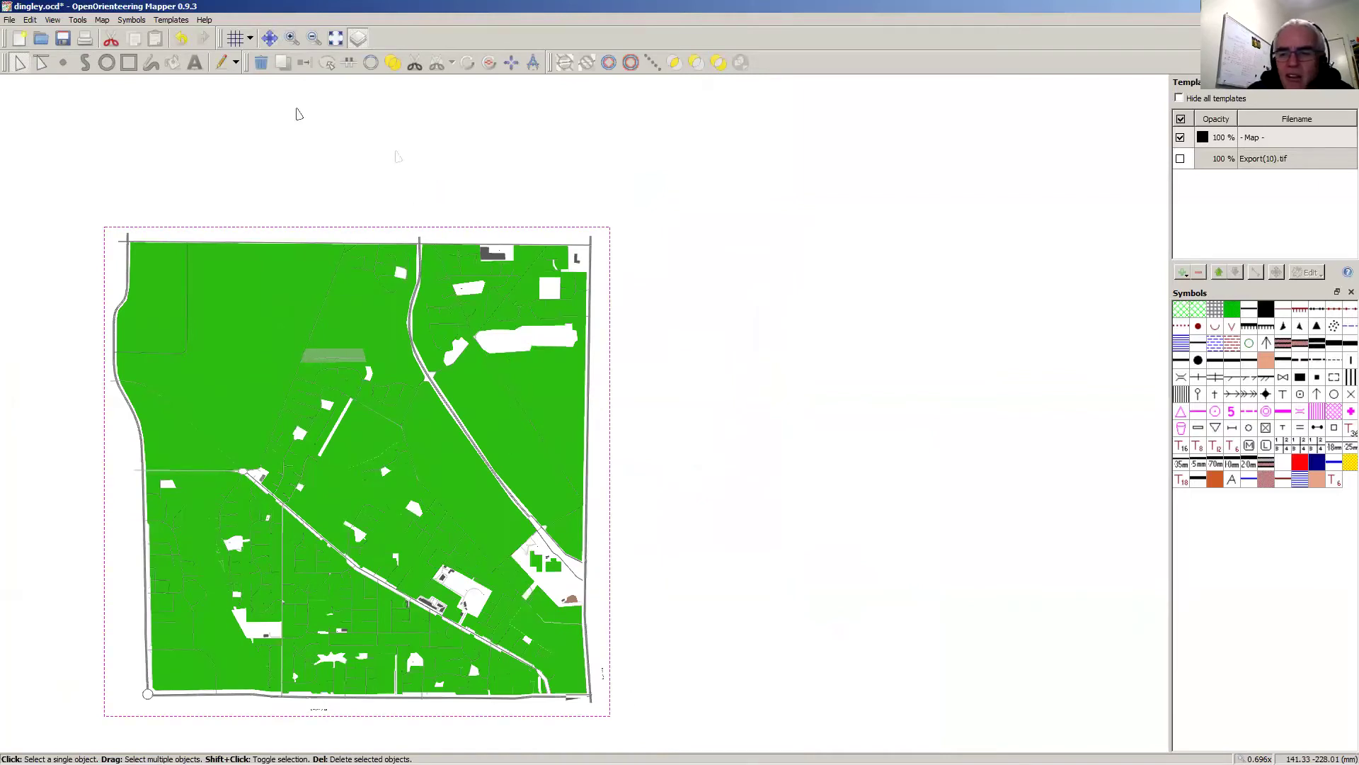
left_click(130, 20)
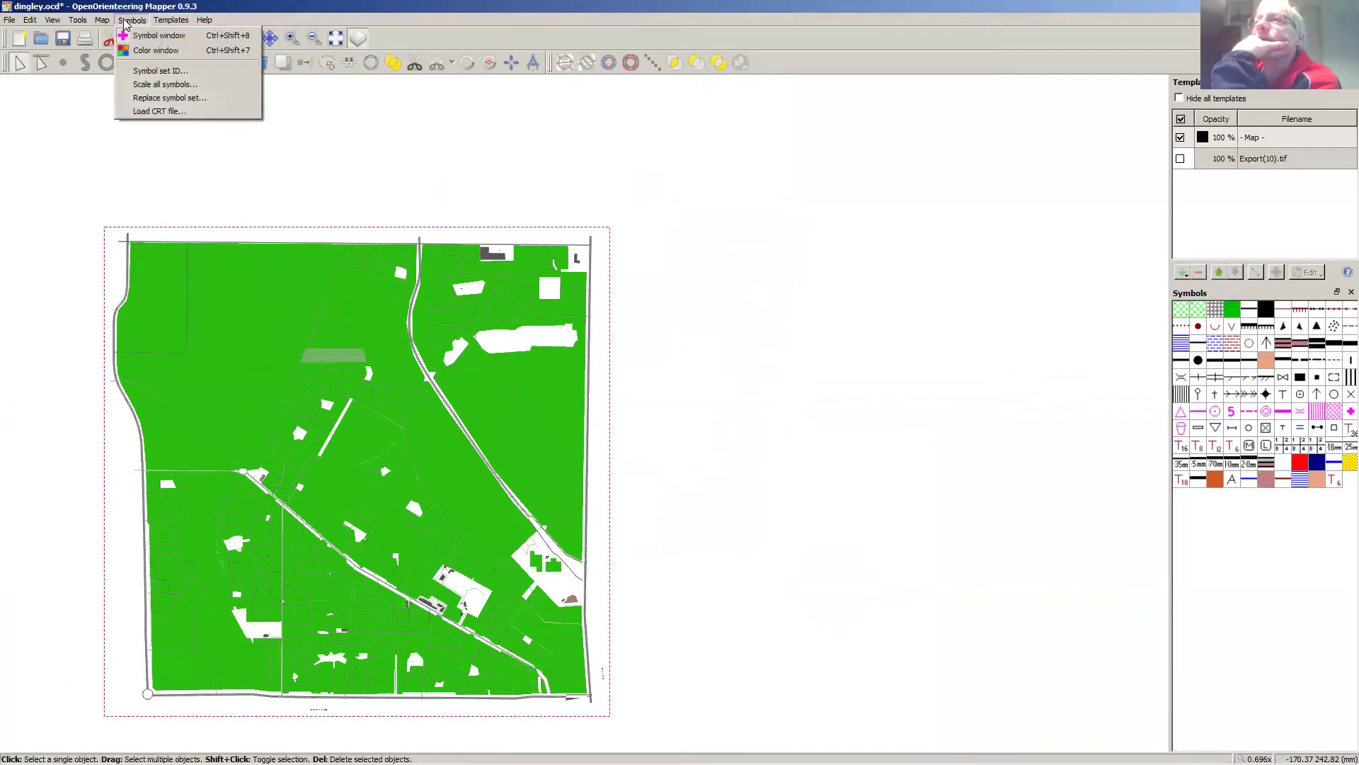
left_click(166, 85)
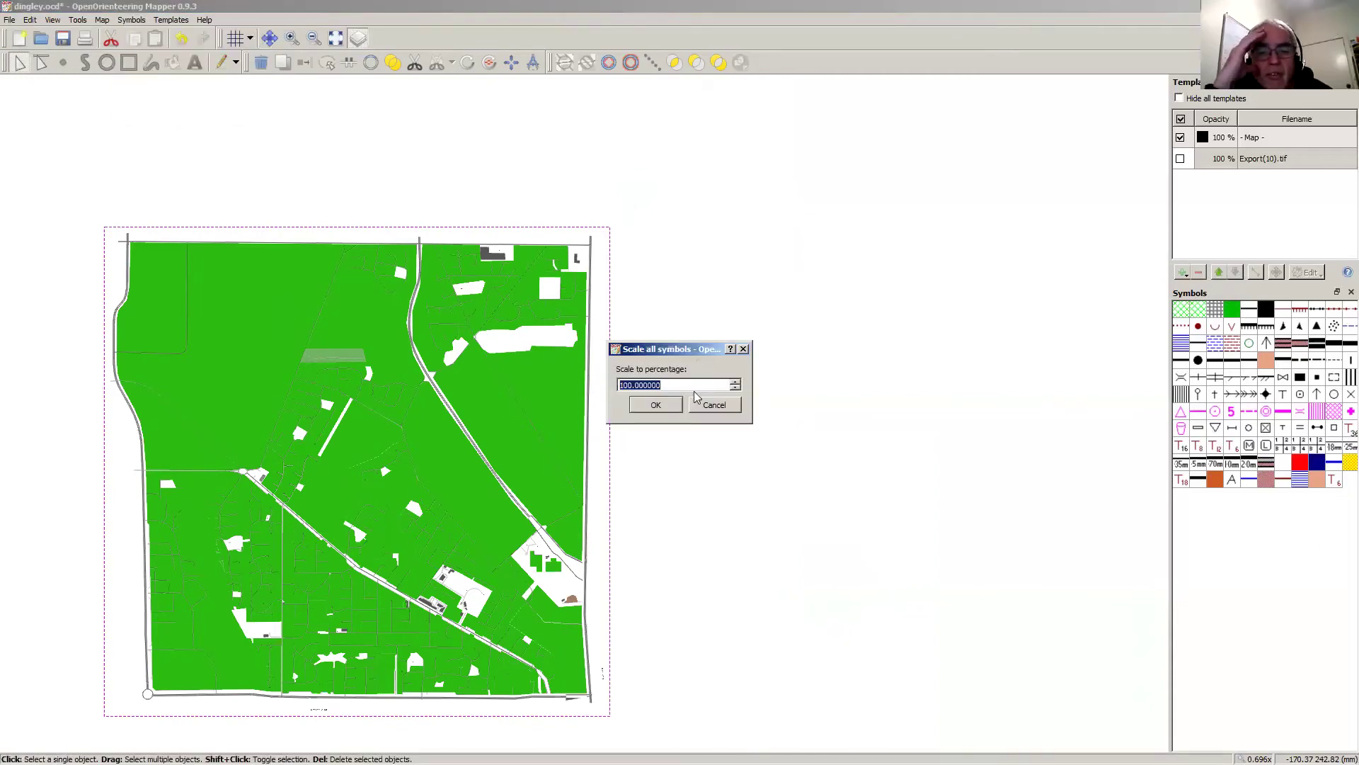
left_click(627, 384)
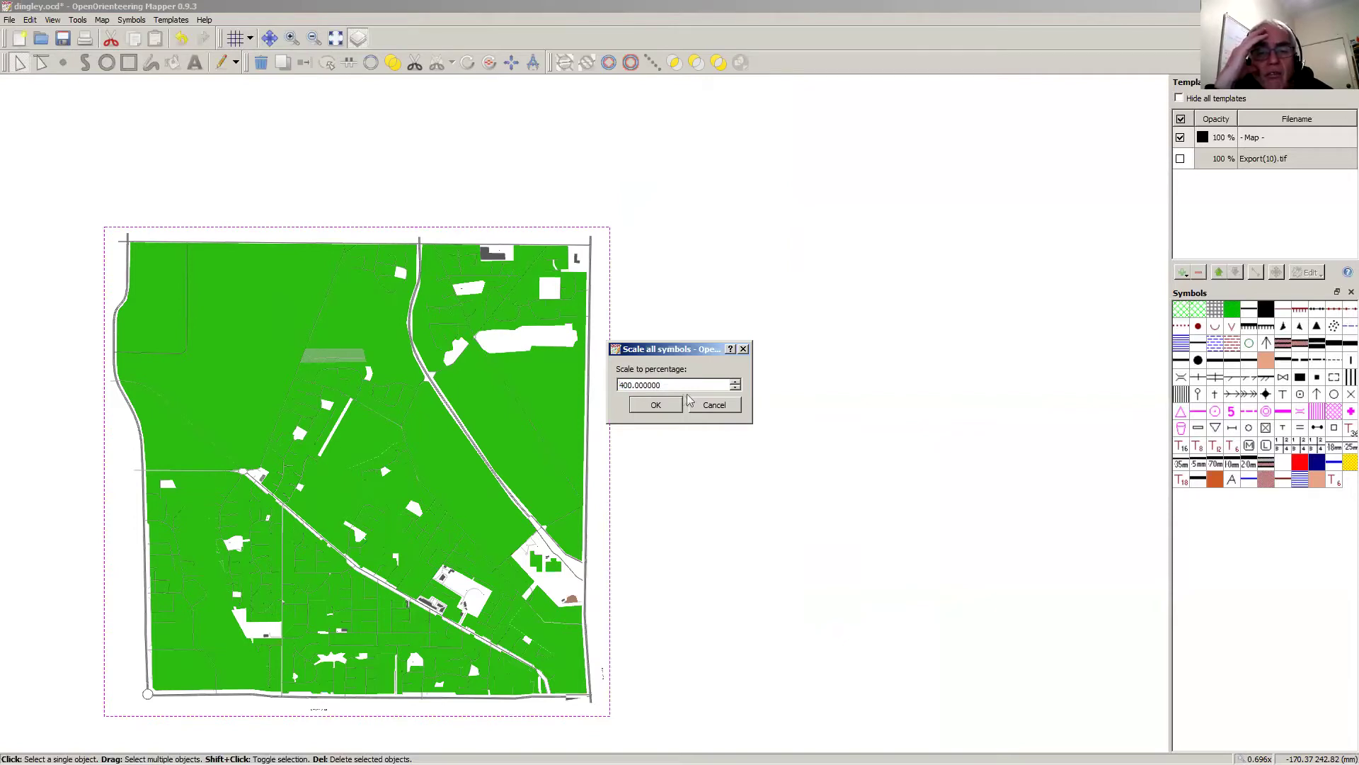
left_click(647, 406)
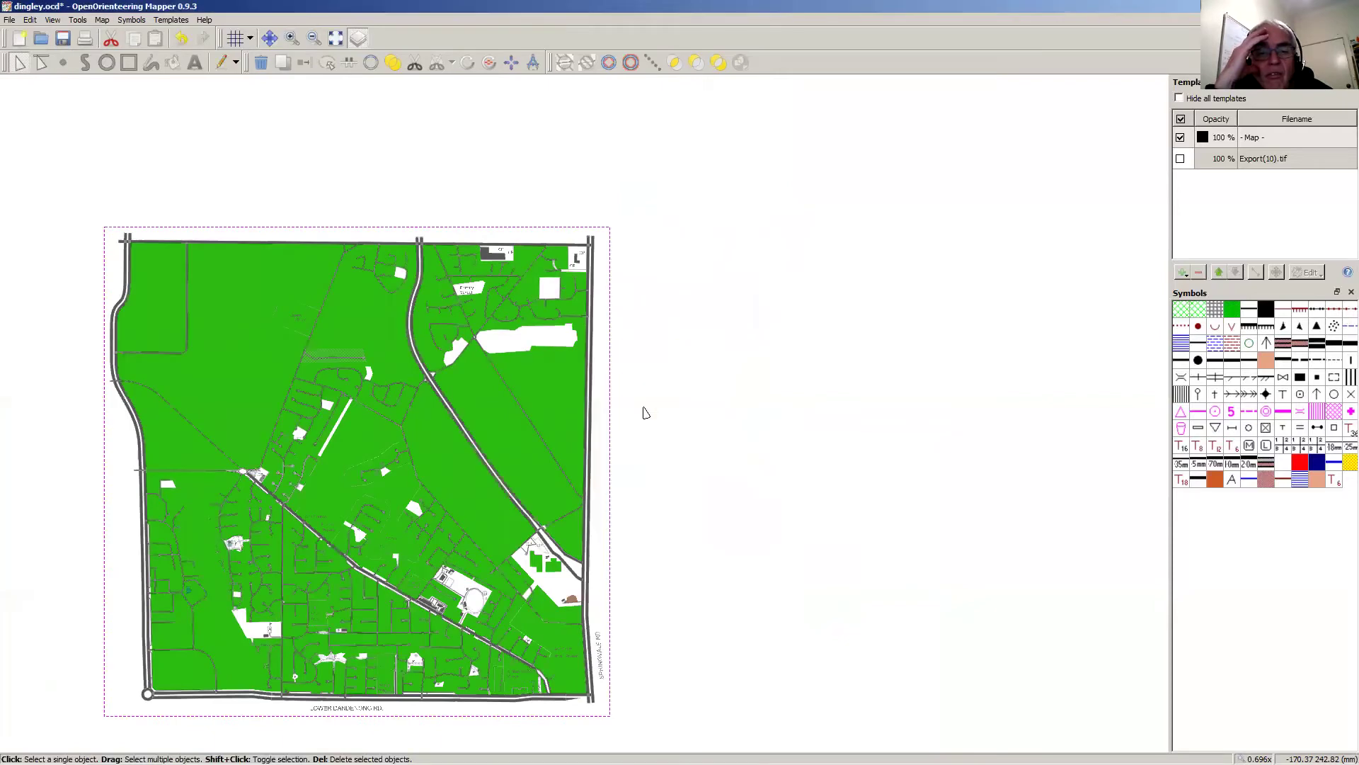
left_click(723, 384)
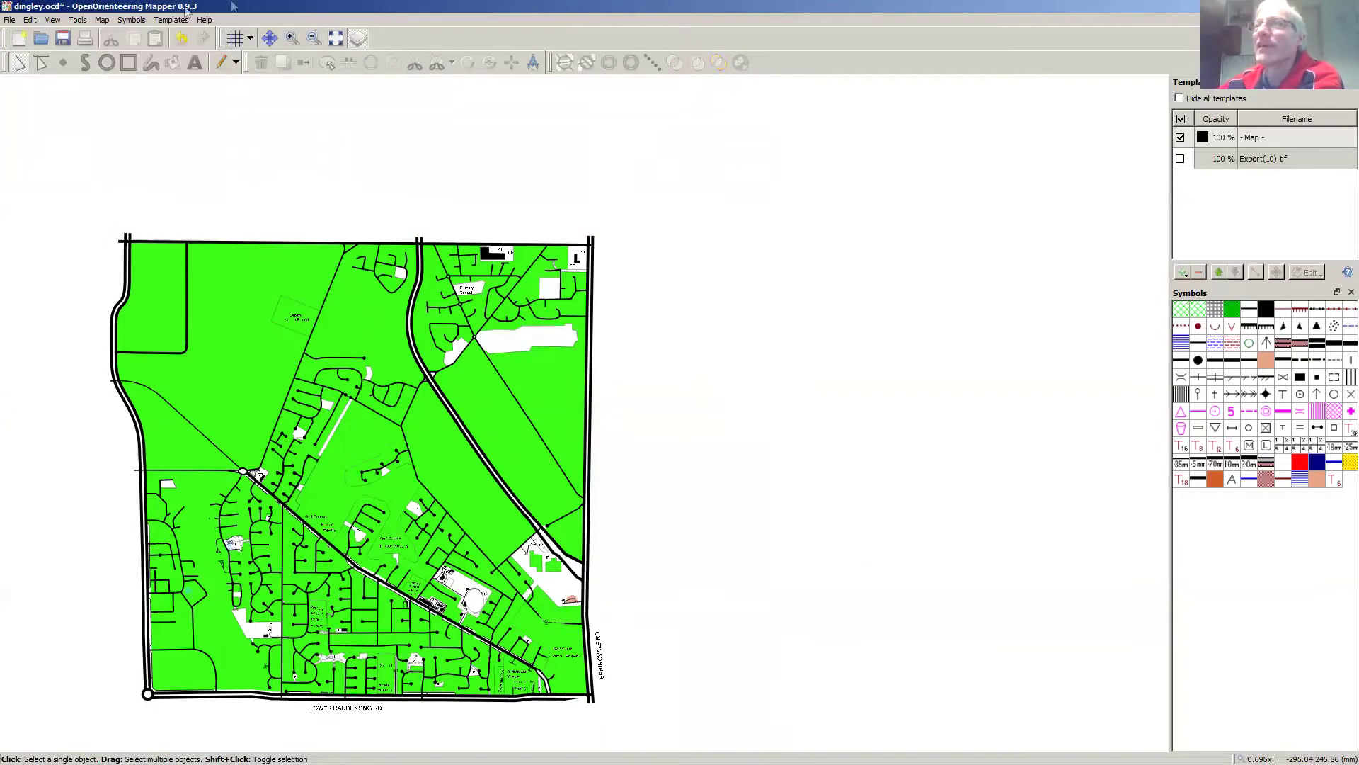
Step: Examine the line widths, point symbols and text labels of the rescaled map, overall and close up
left_click(269, 38)
left_click_drag(315, 254, 542, 139)
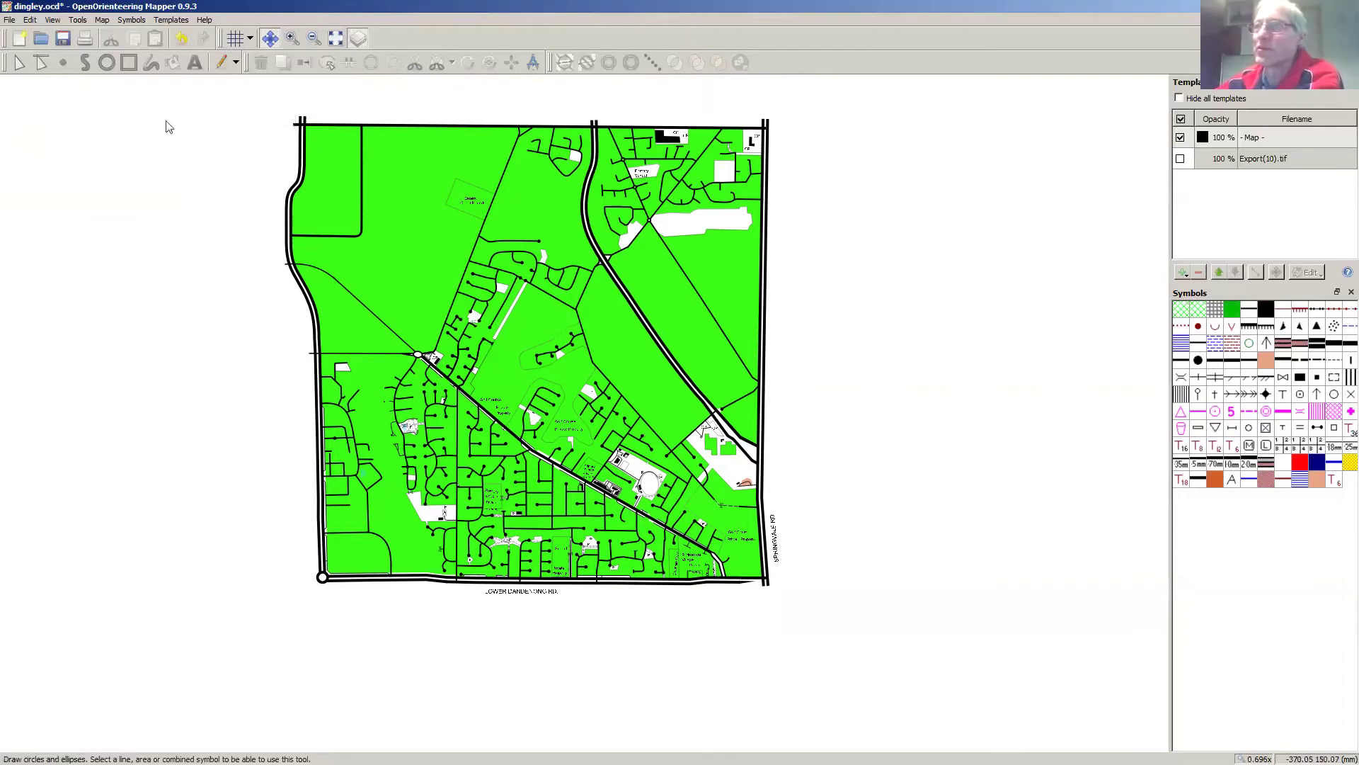
left_click(133, 20)
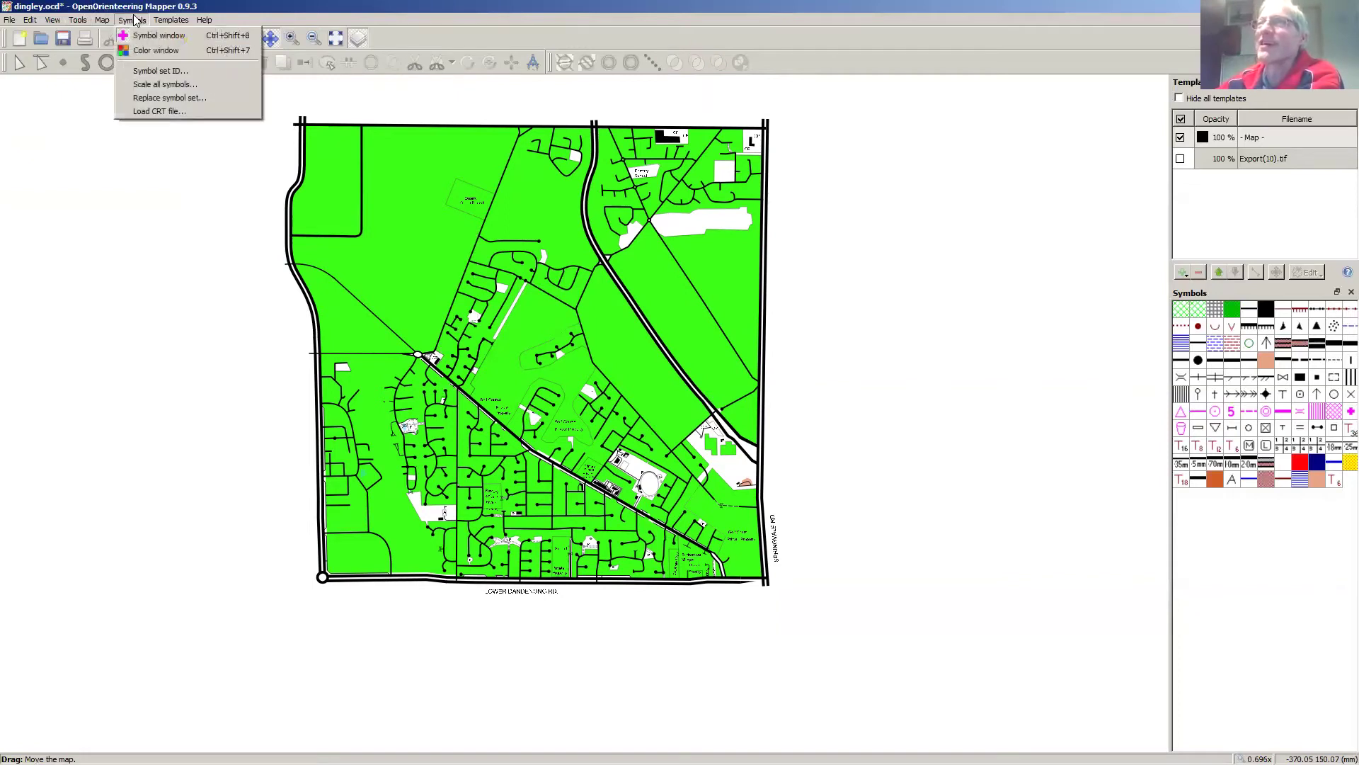
left_click(71, 206)
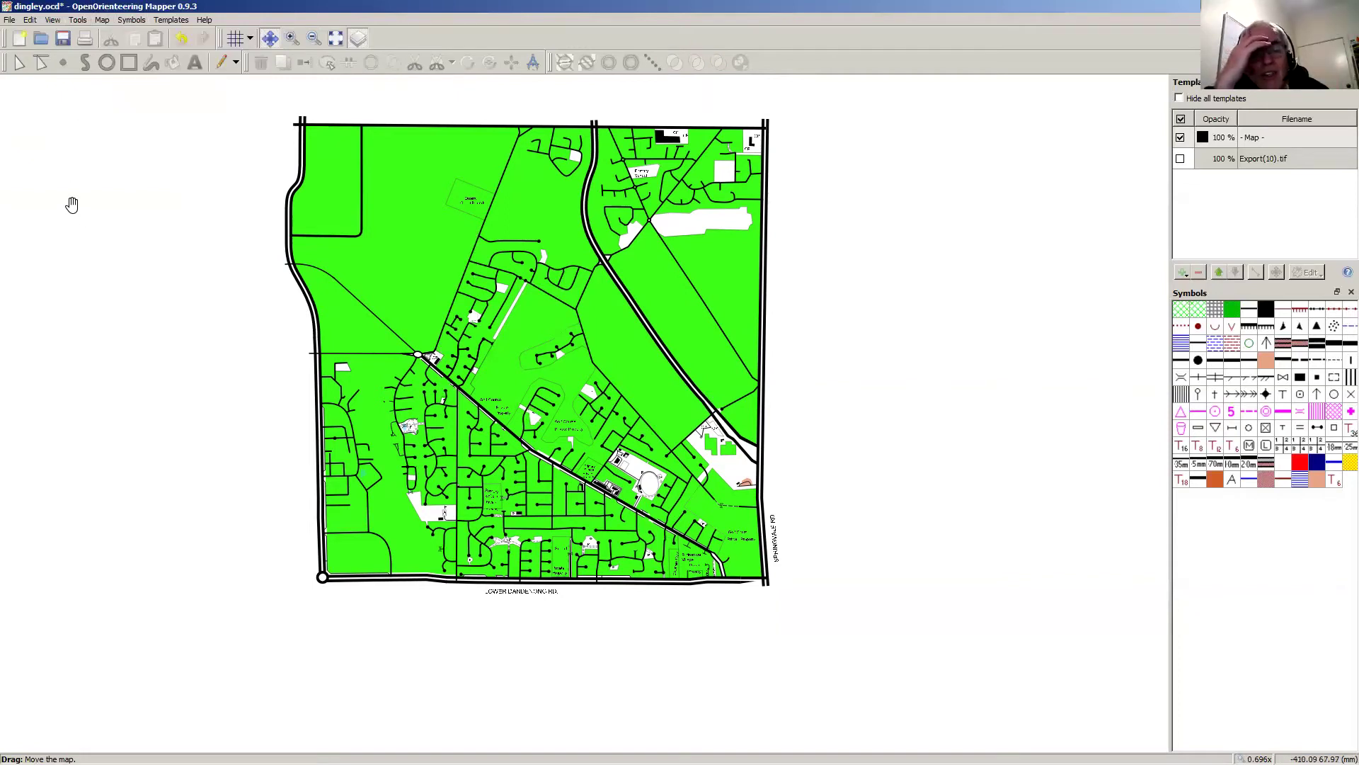
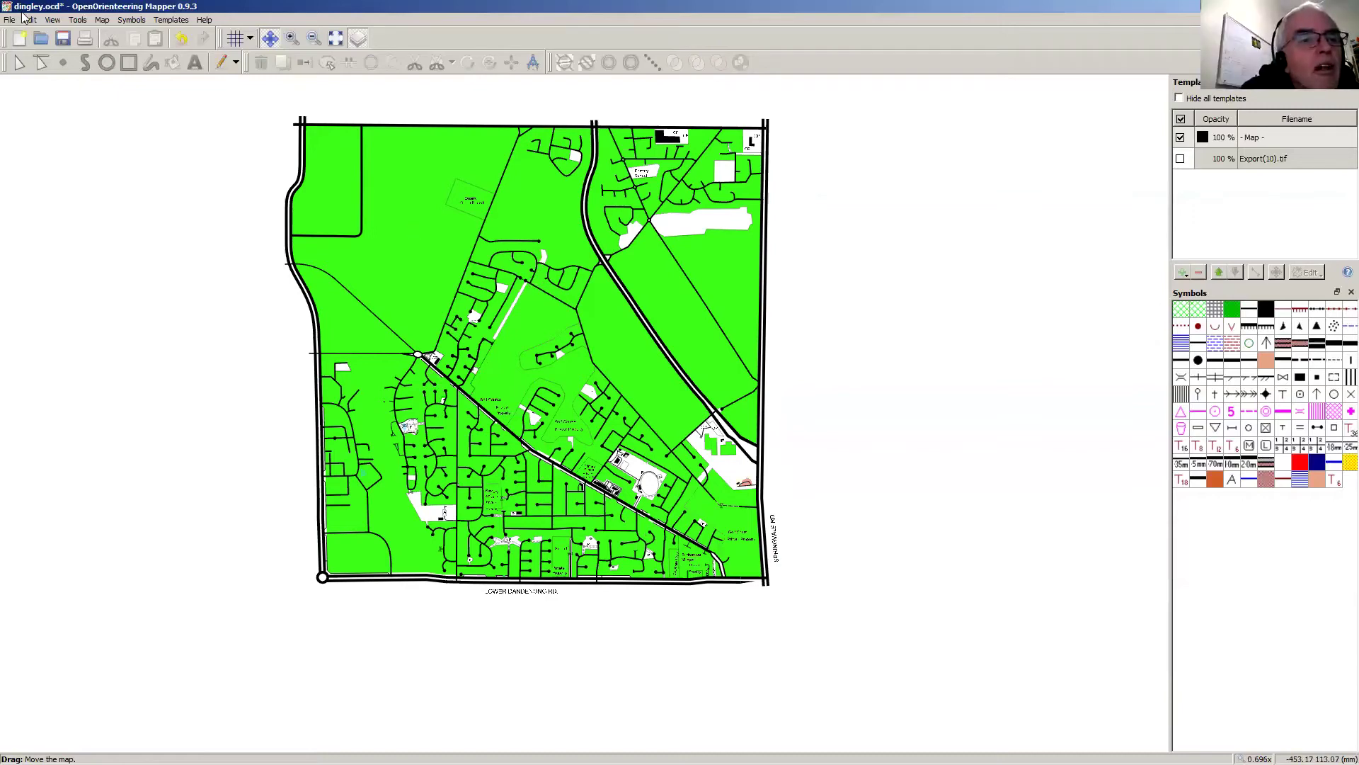
scroll(341, 376, "up", 3)
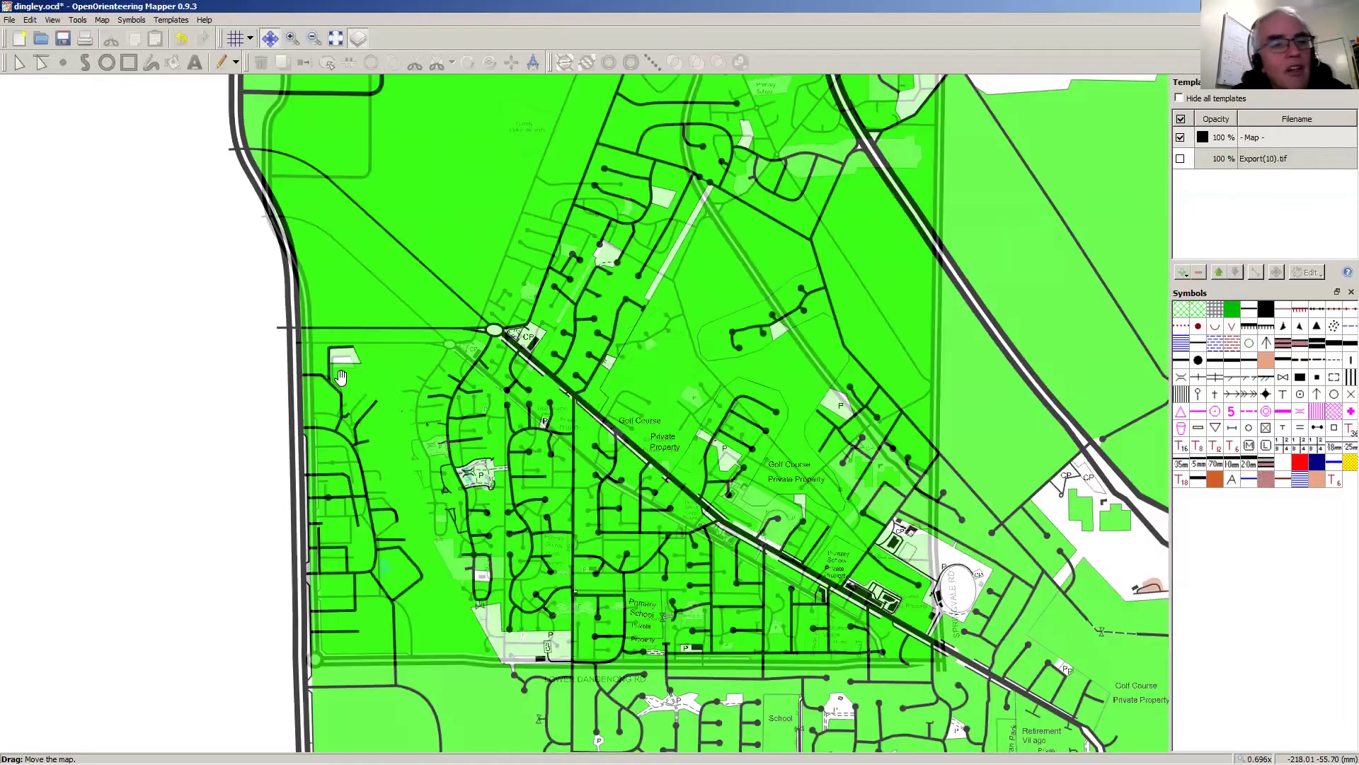
scroll(340, 376, "up", 1)
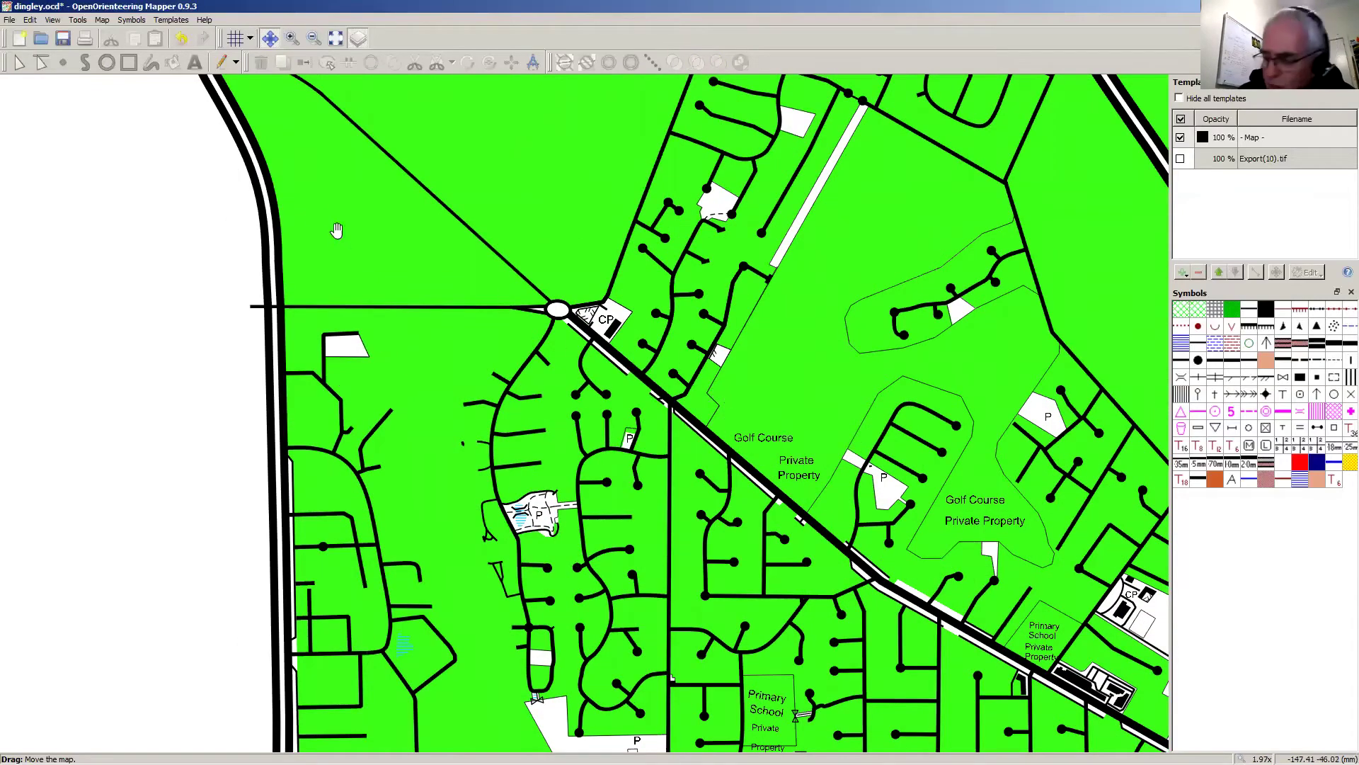
left_click_drag(446, 252, 147, 139)
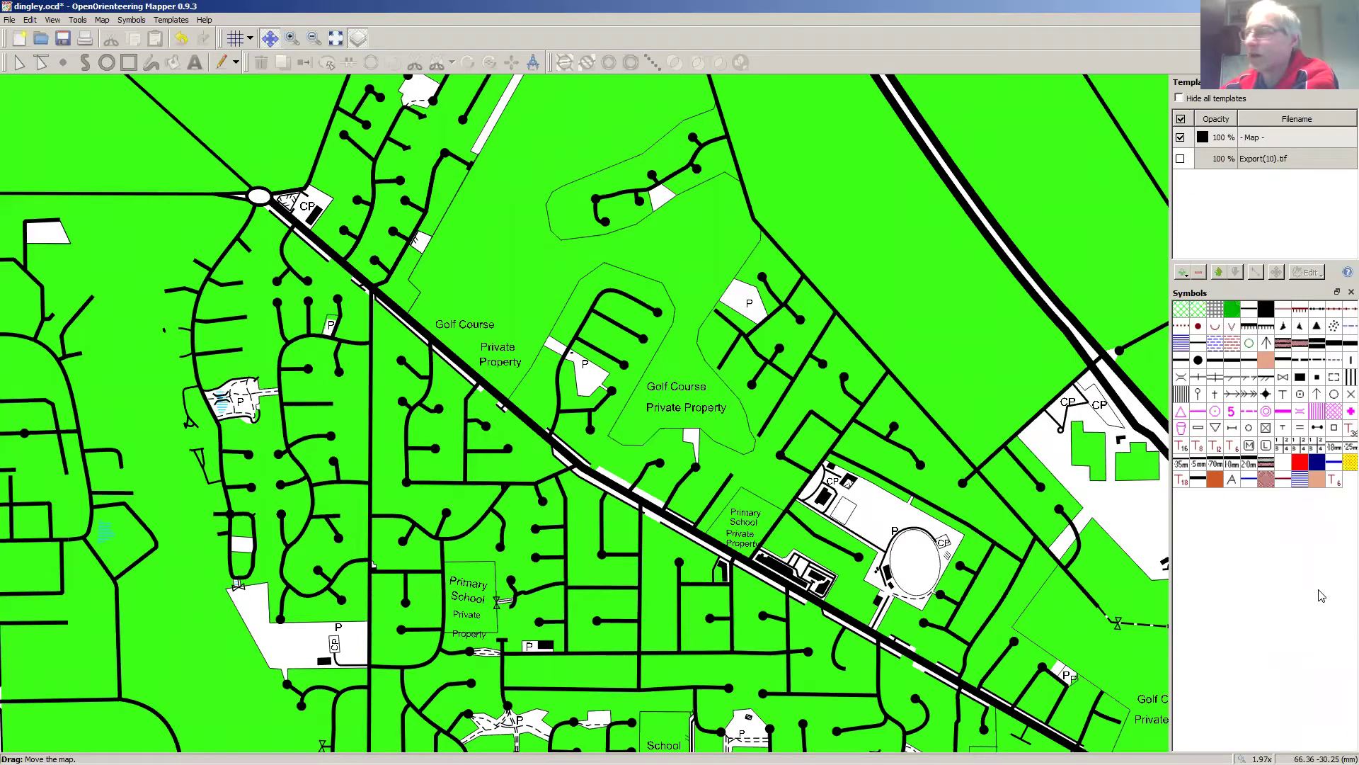
Step: Show the Export(10).tif template behind the map again
left_click(1291, 160)
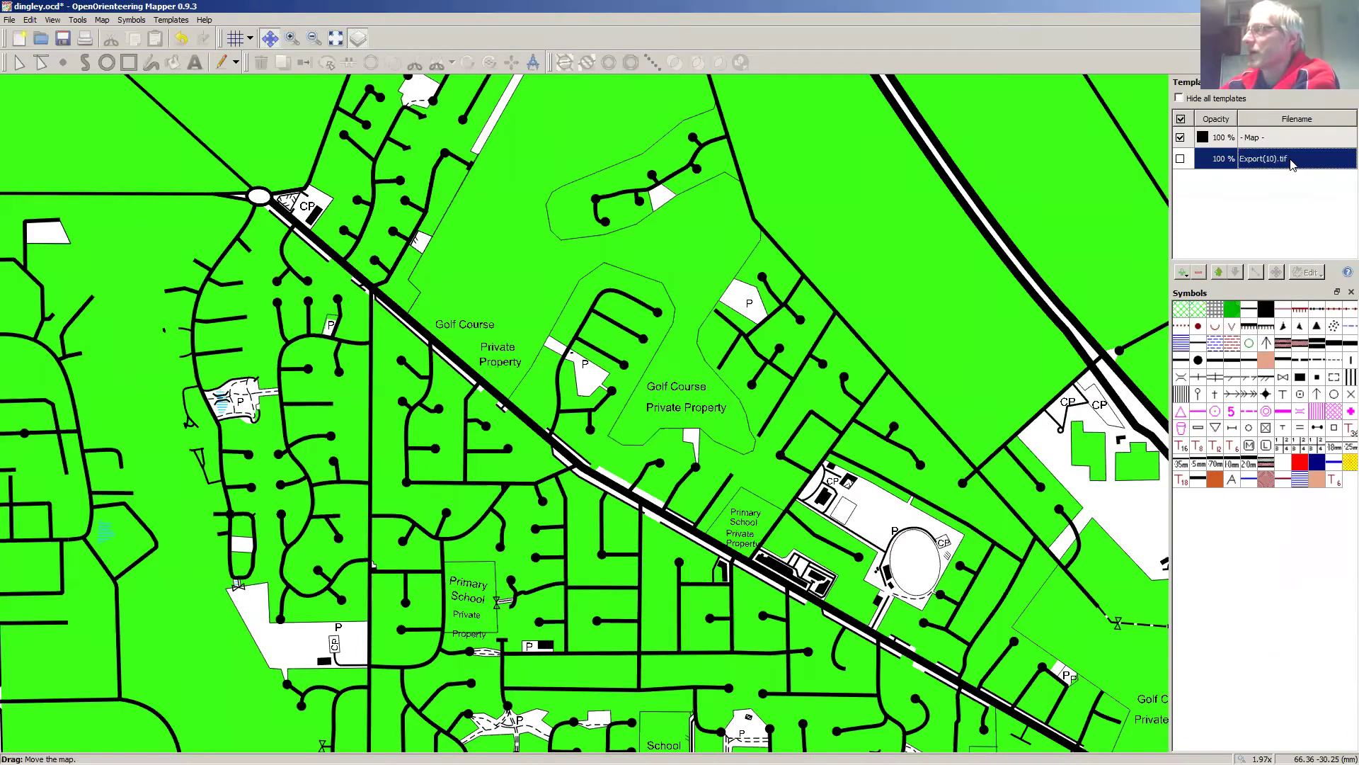
left_click(1180, 158)
left_click(1323, 275)
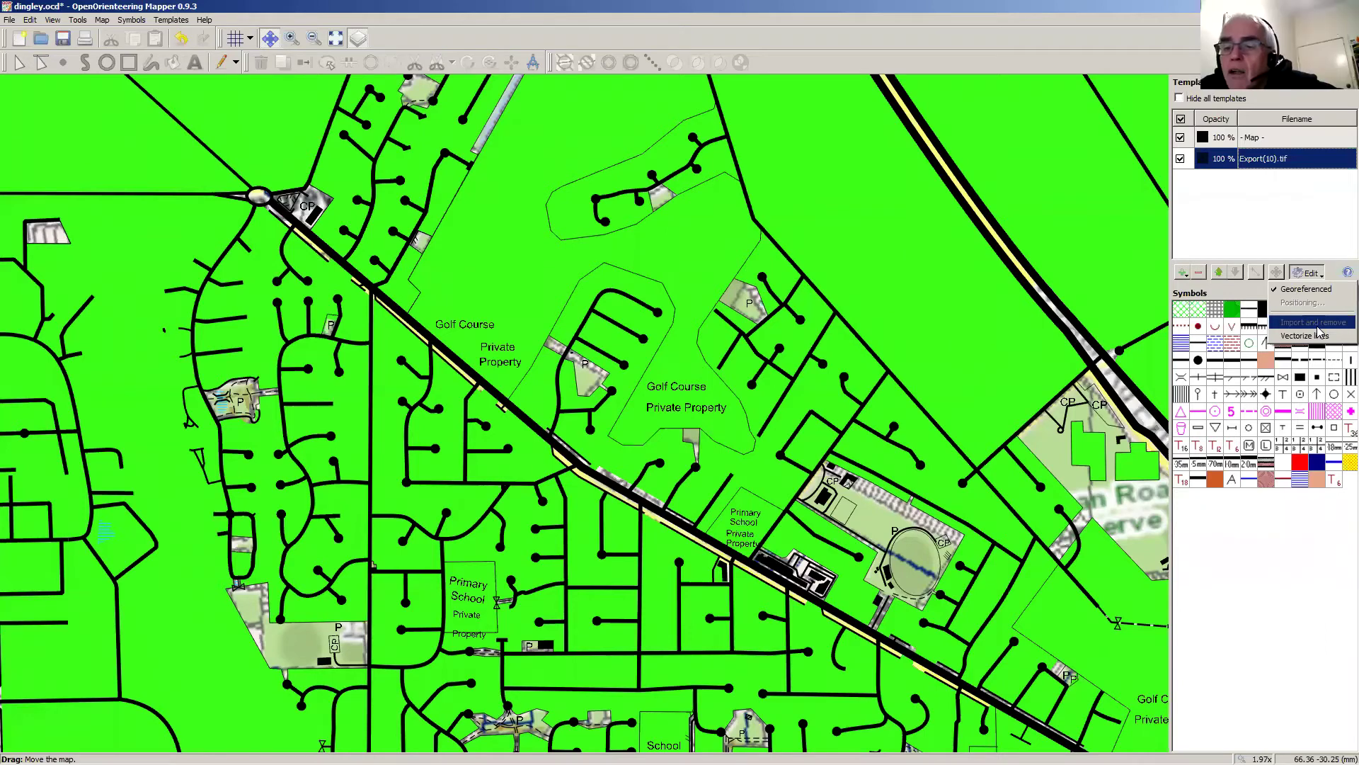
left_click(1296, 235)
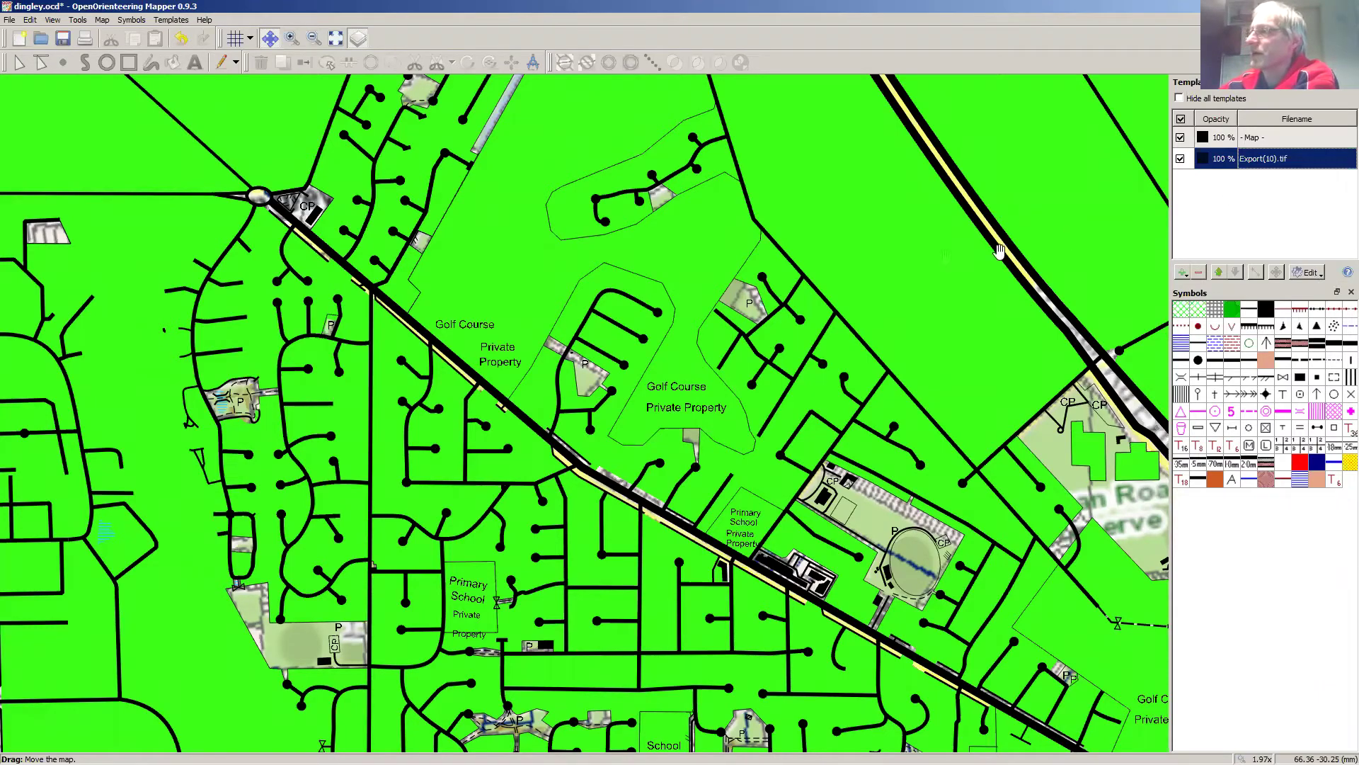
scroll(896, 266, "down", 2)
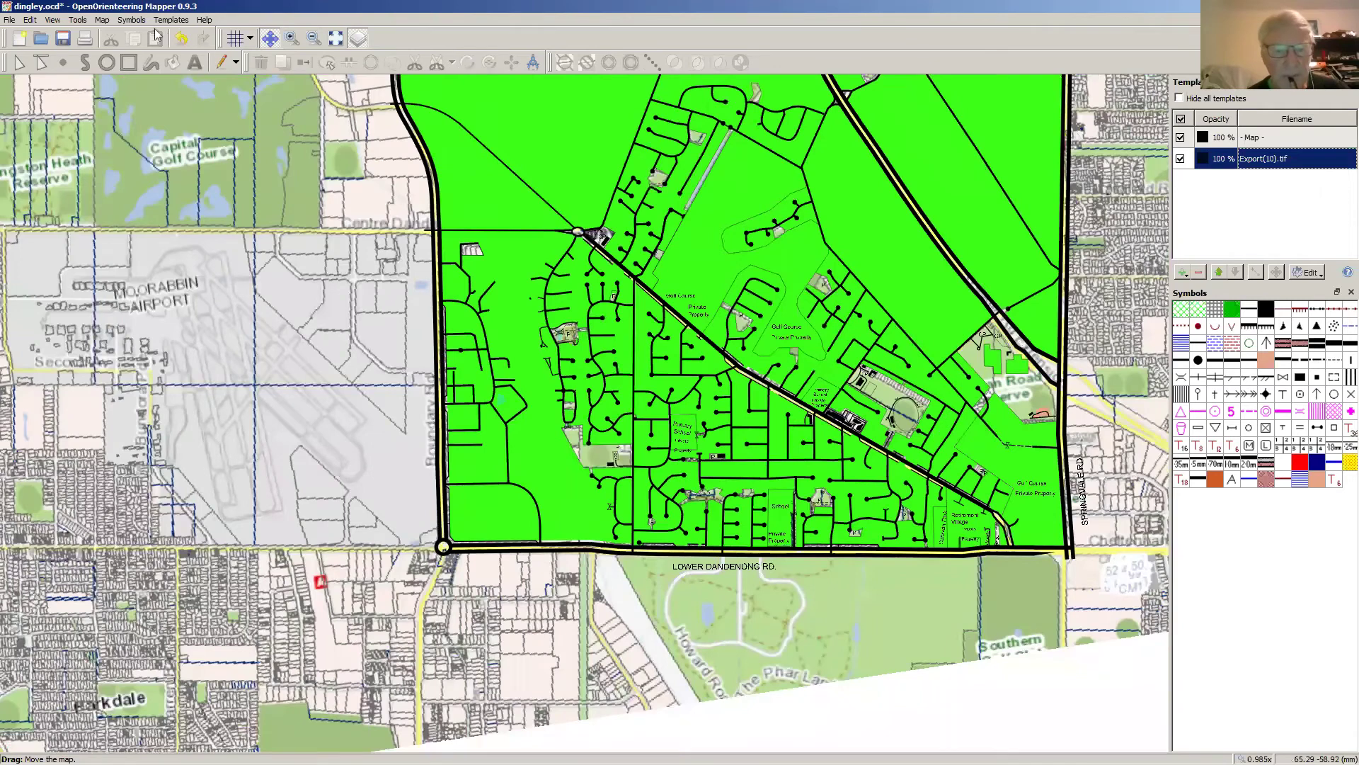
Step: Review the Scale all symbols setting without changing it, and examine the whole map against the background
left_click(131, 20)
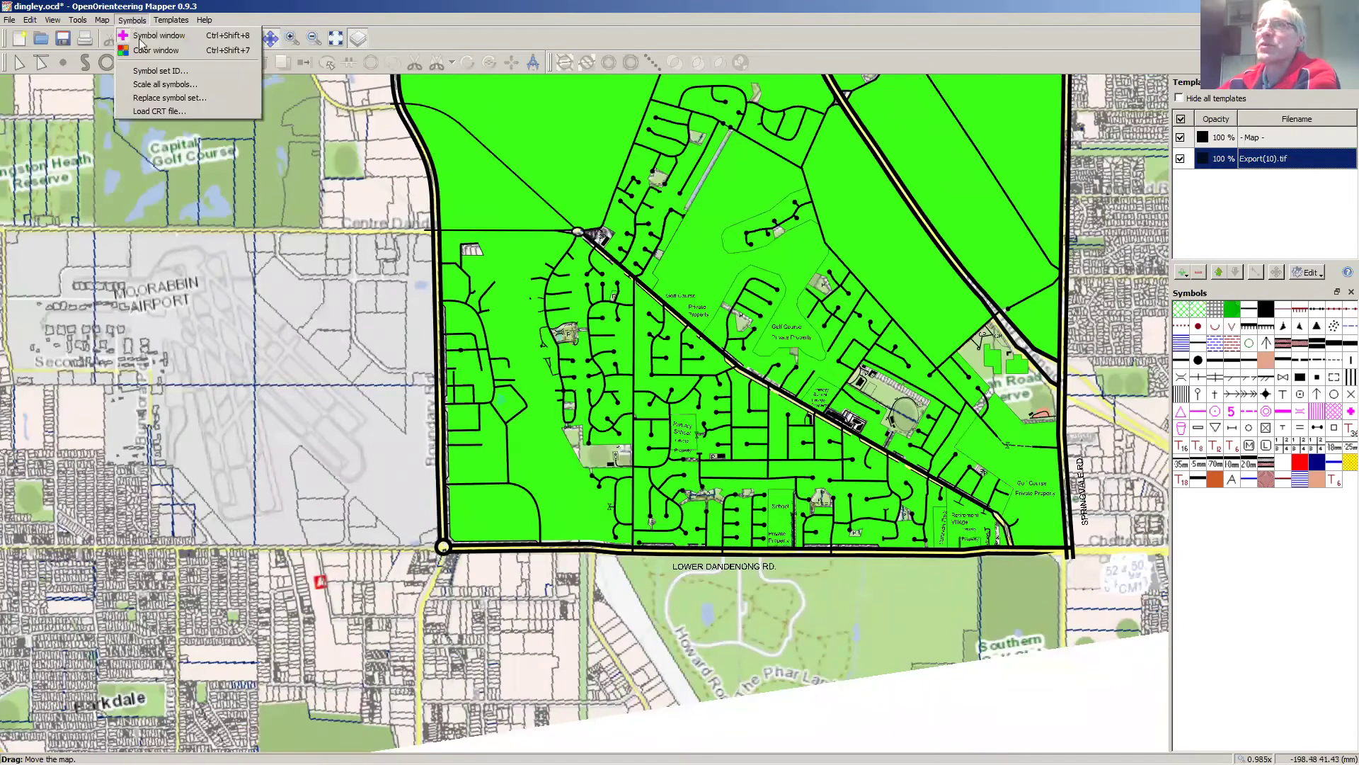
left_click(159, 84)
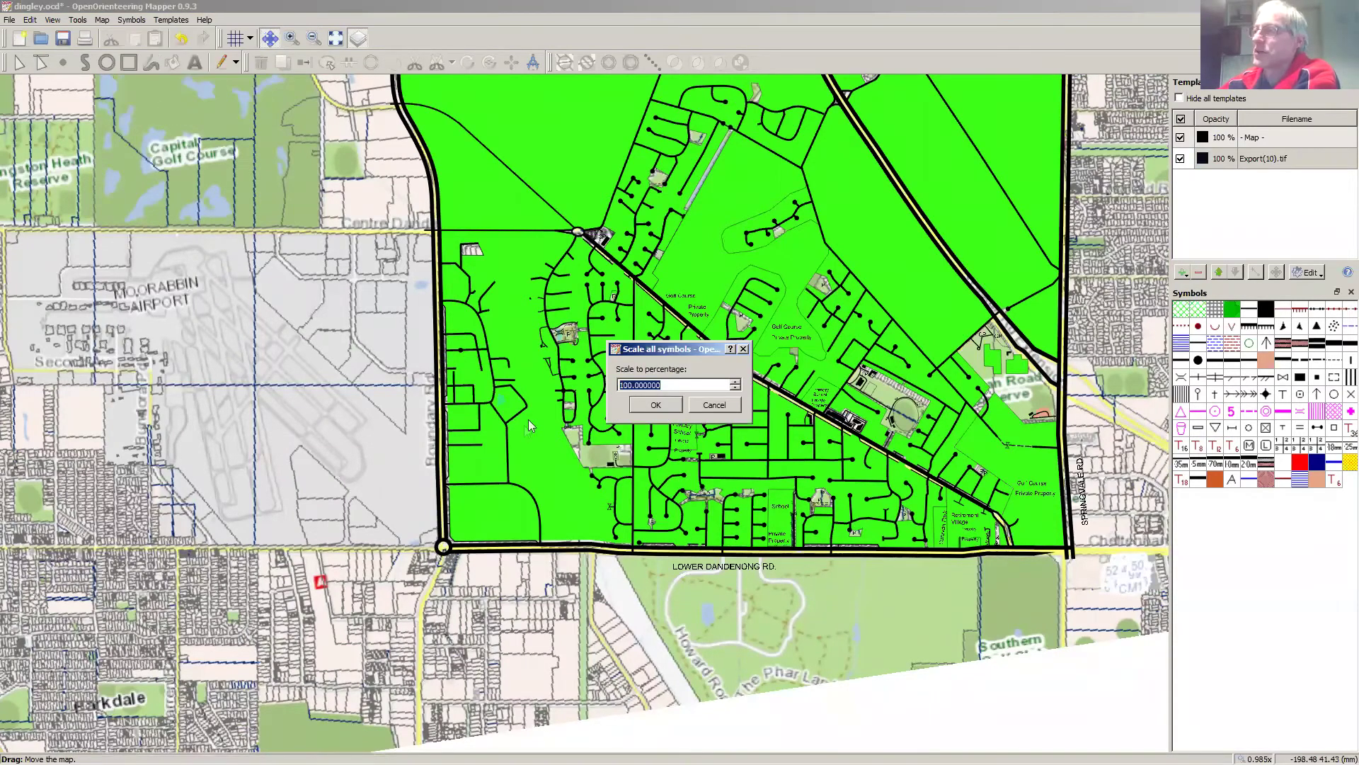
left_click(713, 405)
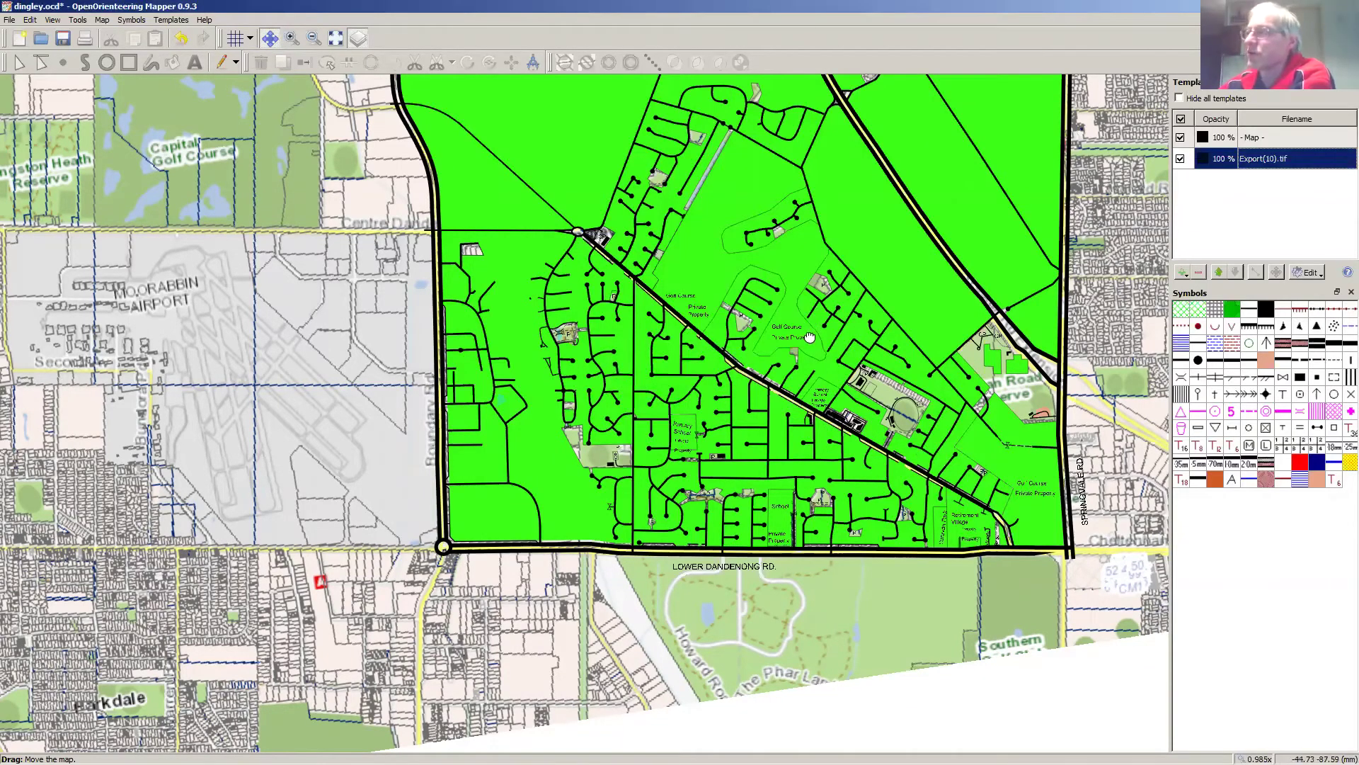
left_click_drag(812, 322, 736, 466)
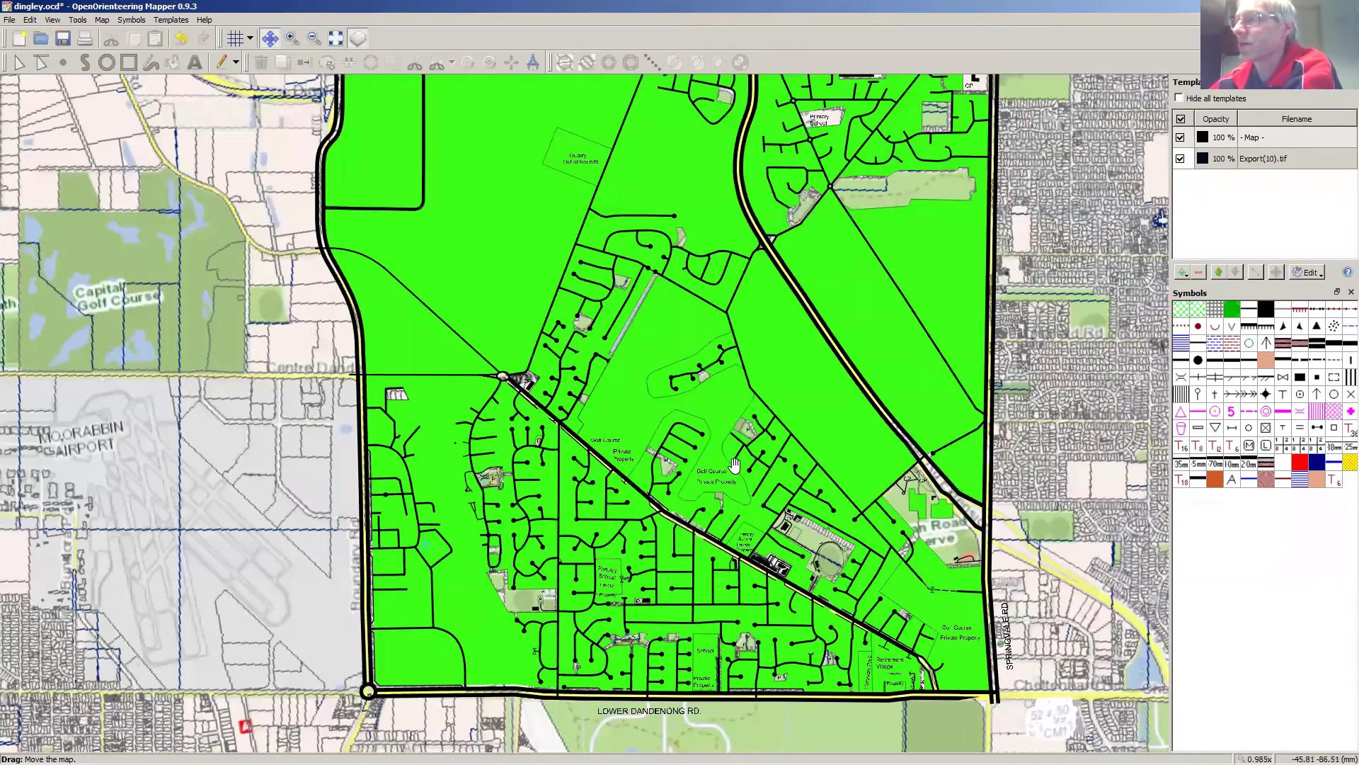
scroll(763, 433, "down", 1)
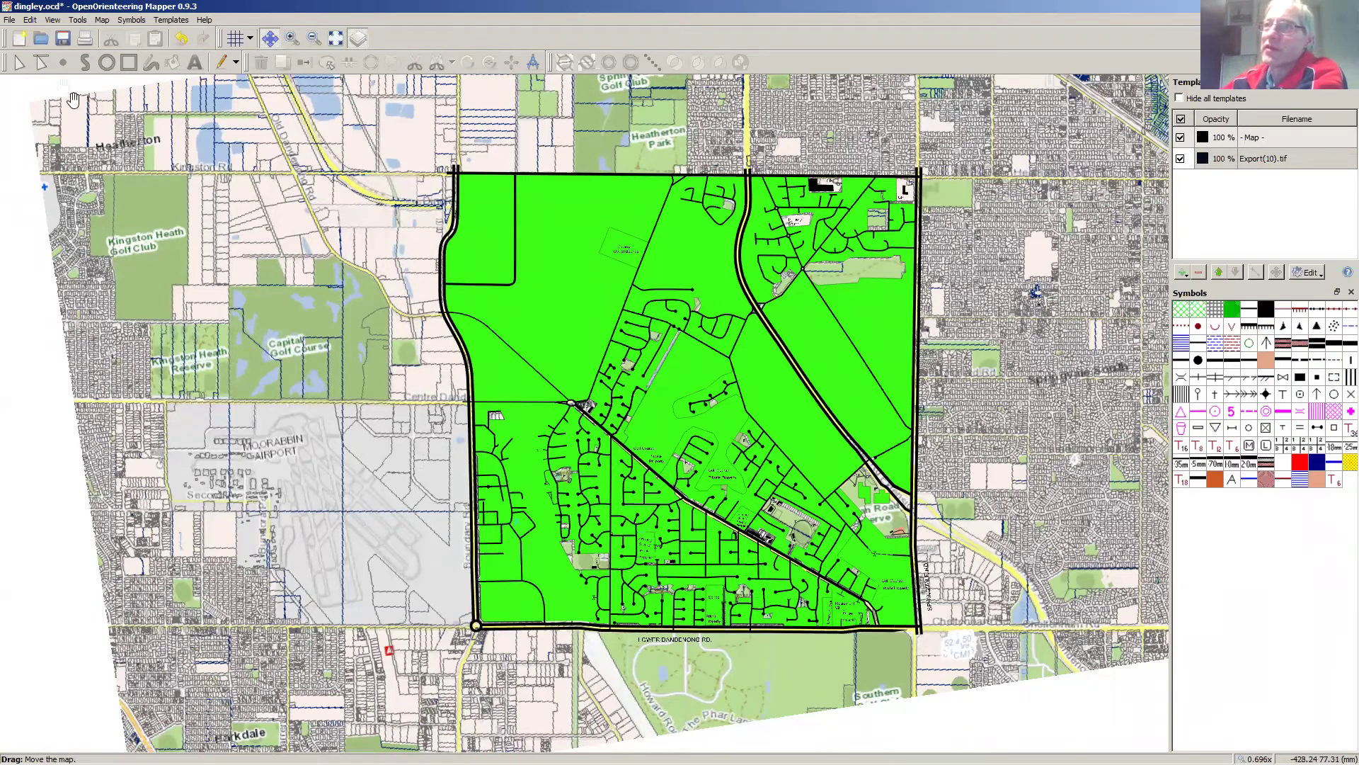
Step: Save the map in OCAD version 9 format as dingley.ocd in the demo folder, replacing the existing file
left_click(10, 20)
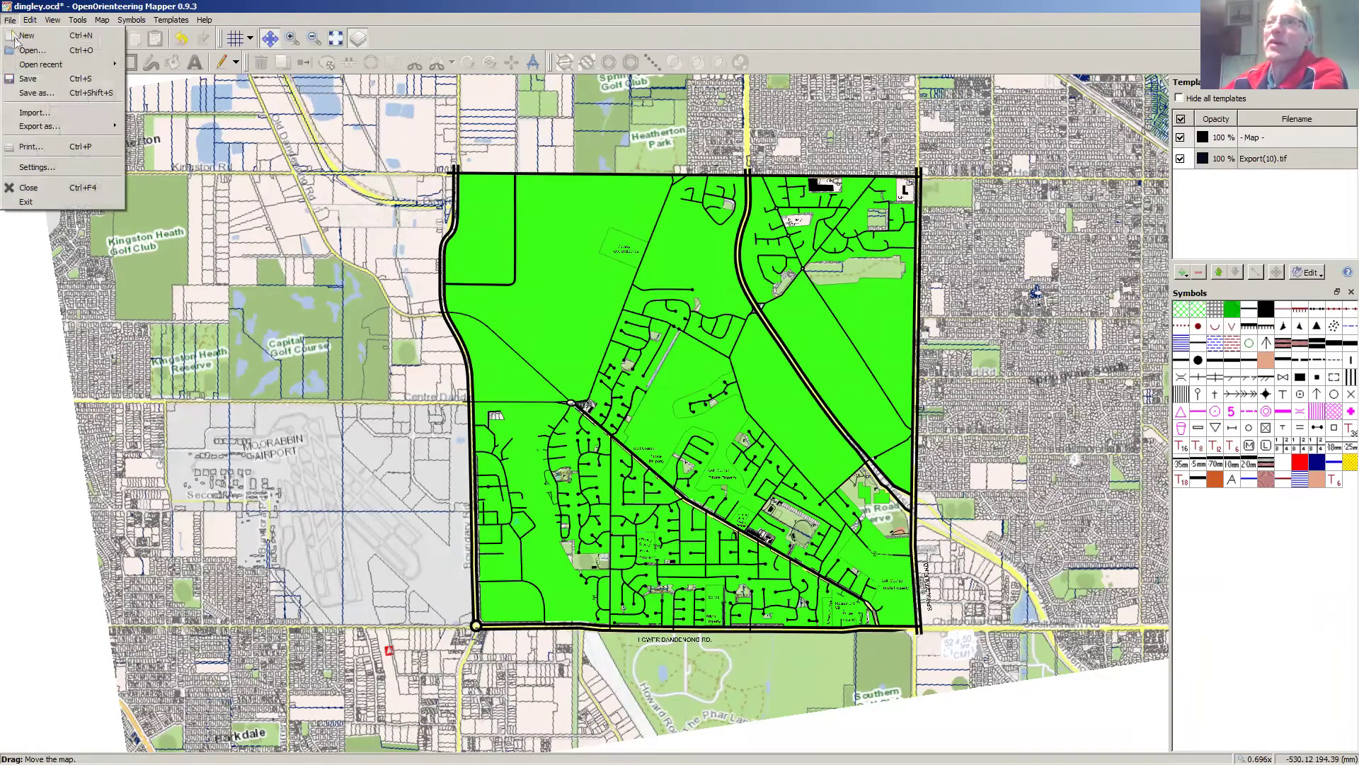
left_click(35, 93)
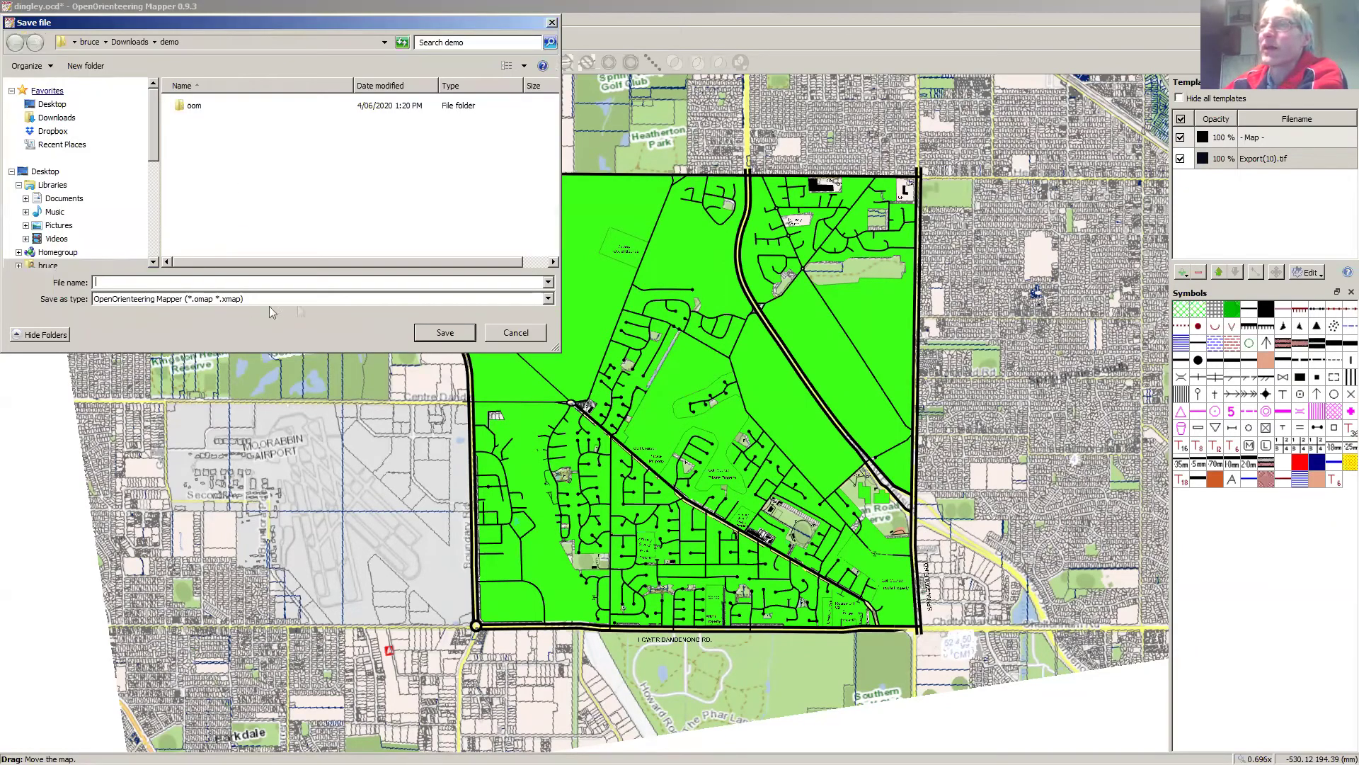
left_click(549, 299)
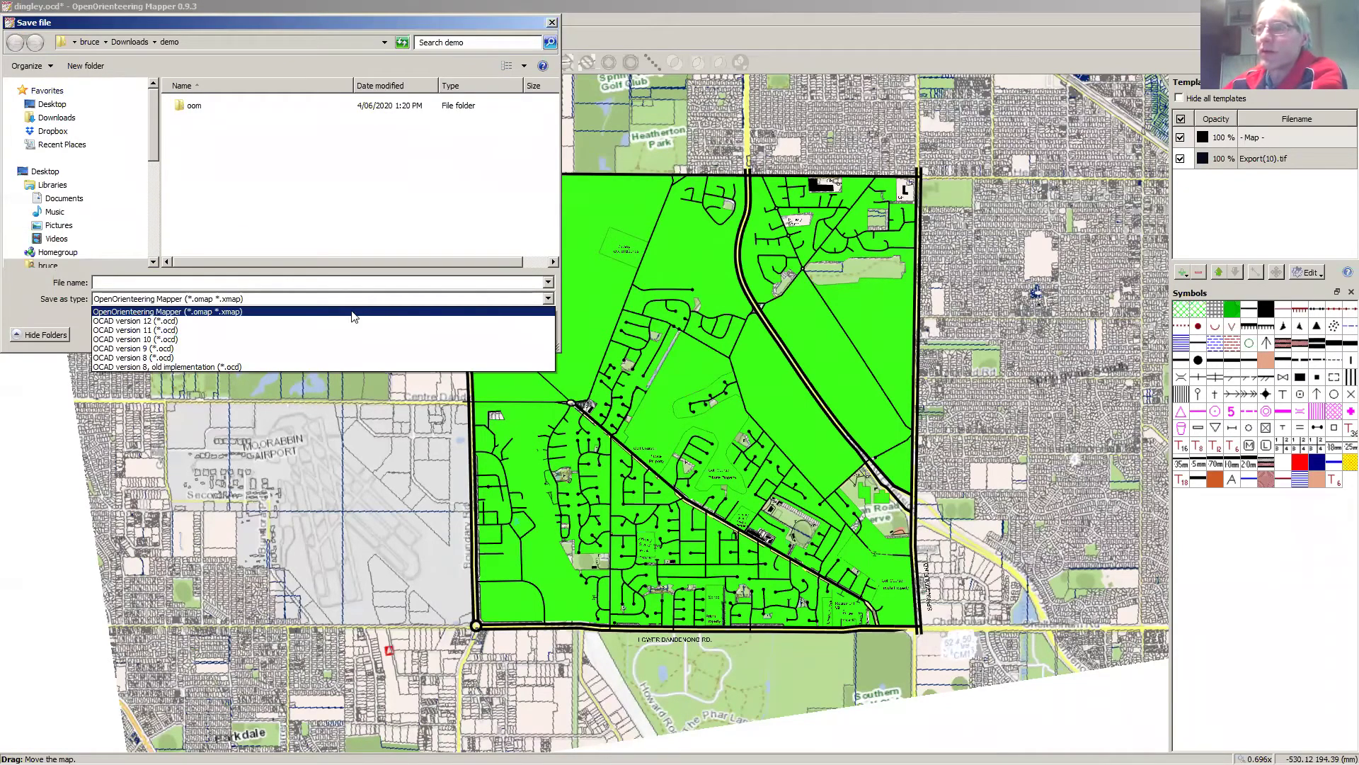
left_click(326, 349)
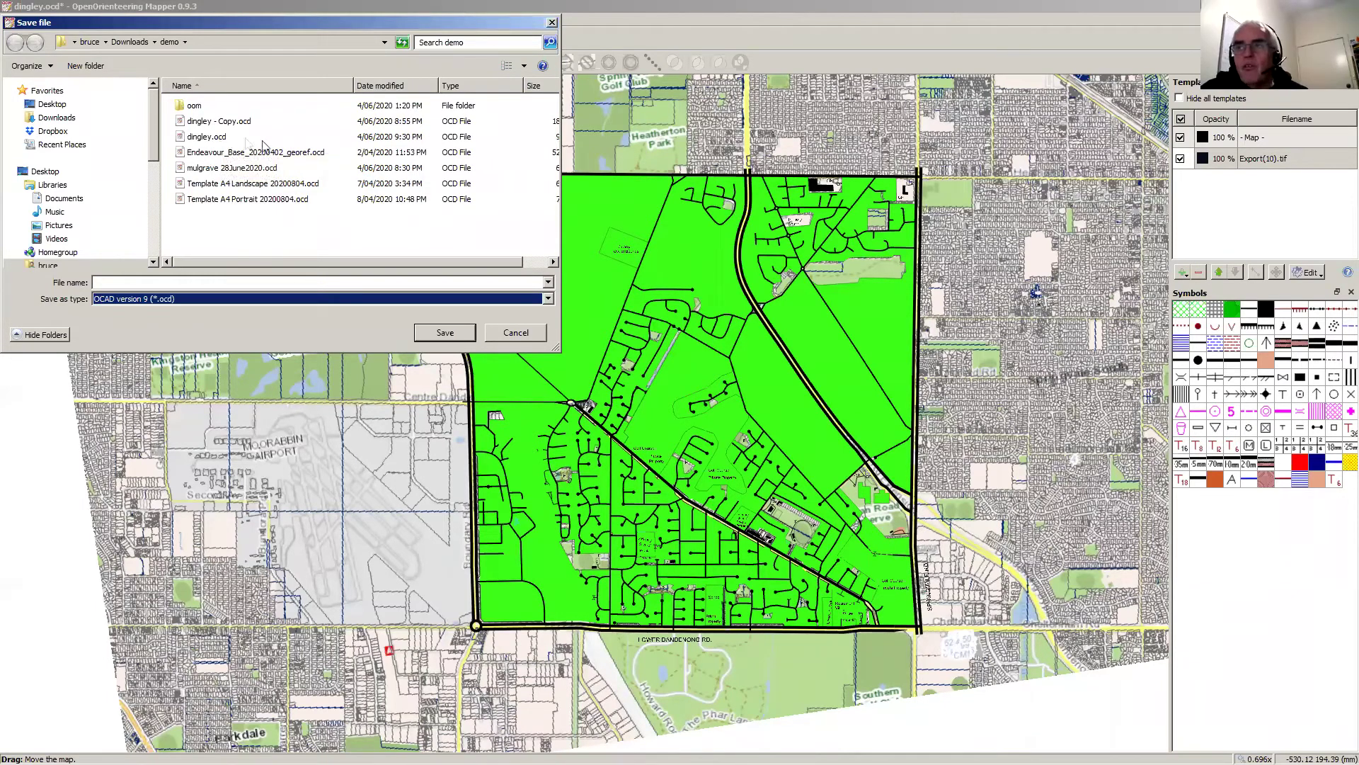
left_click(204, 138)
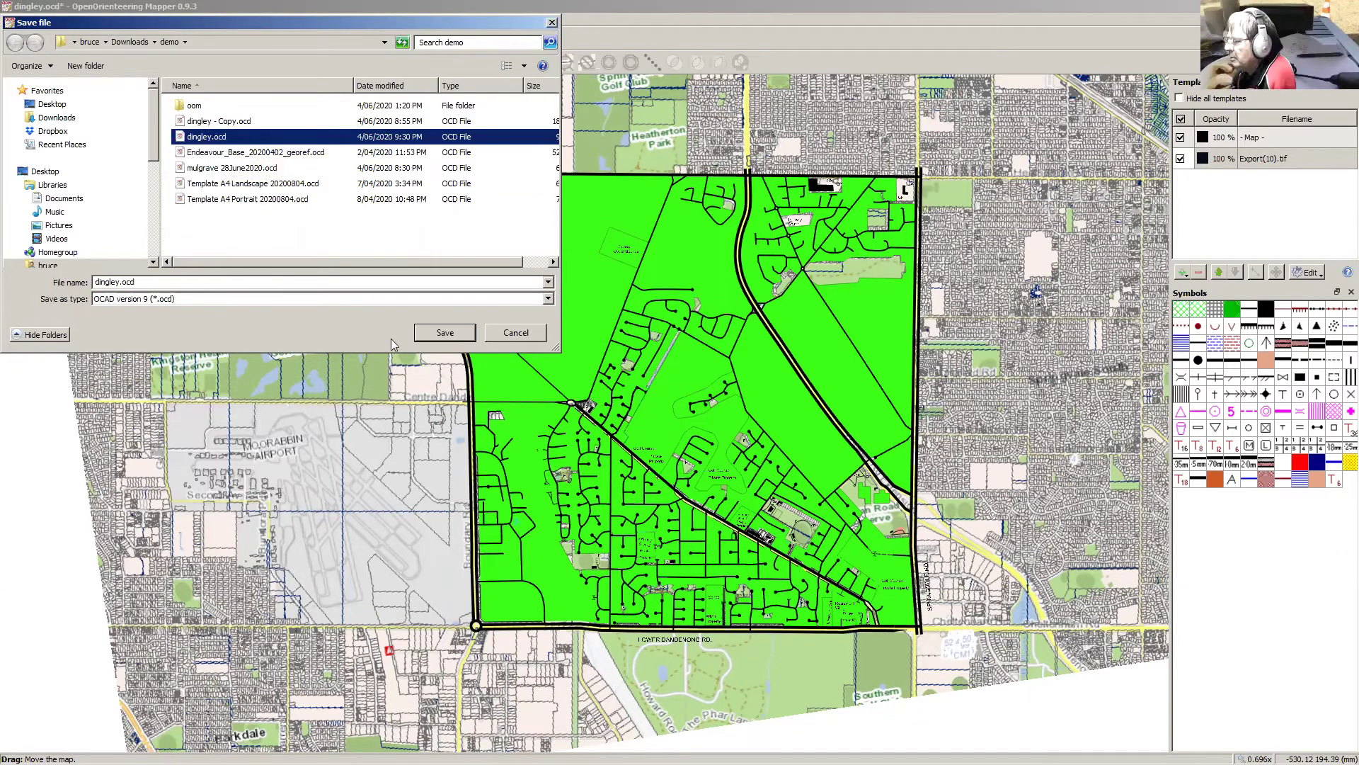
left_click(444, 332)
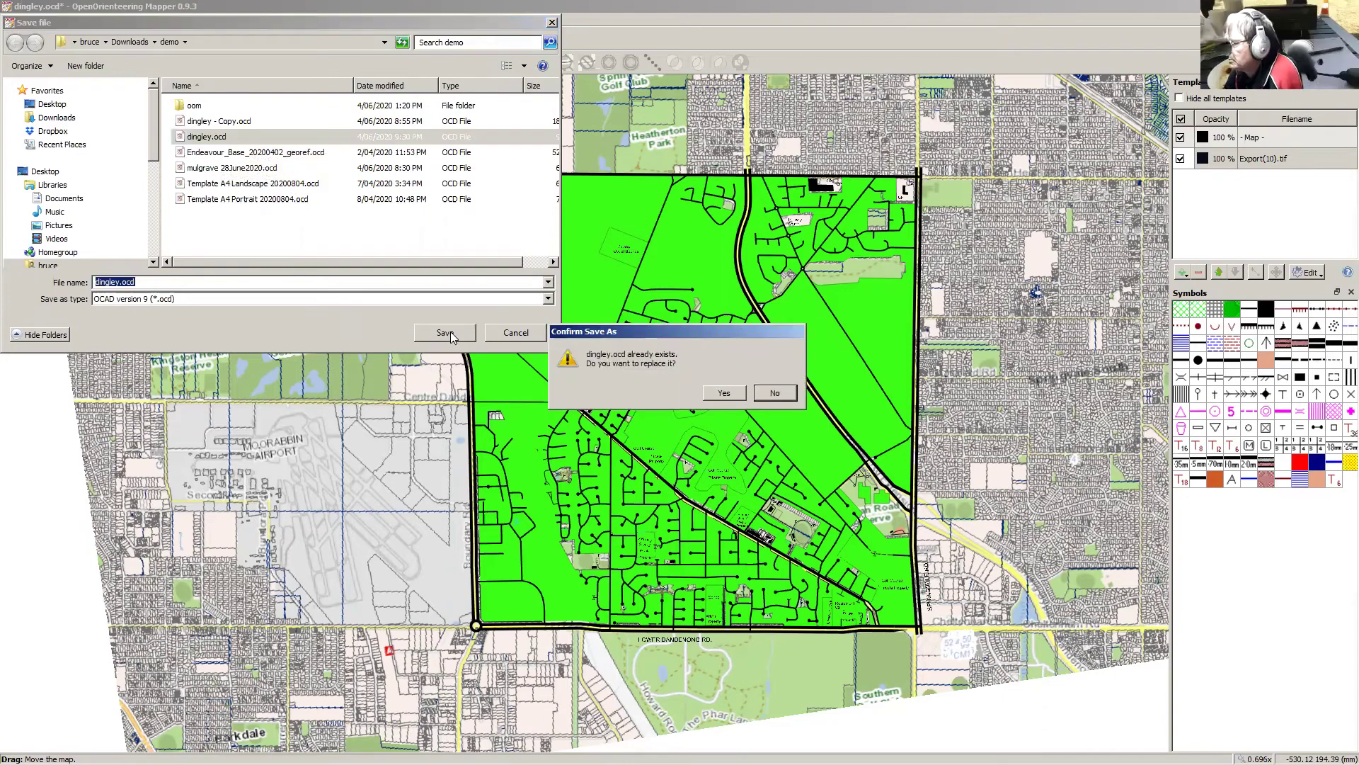
left_click(723, 393)
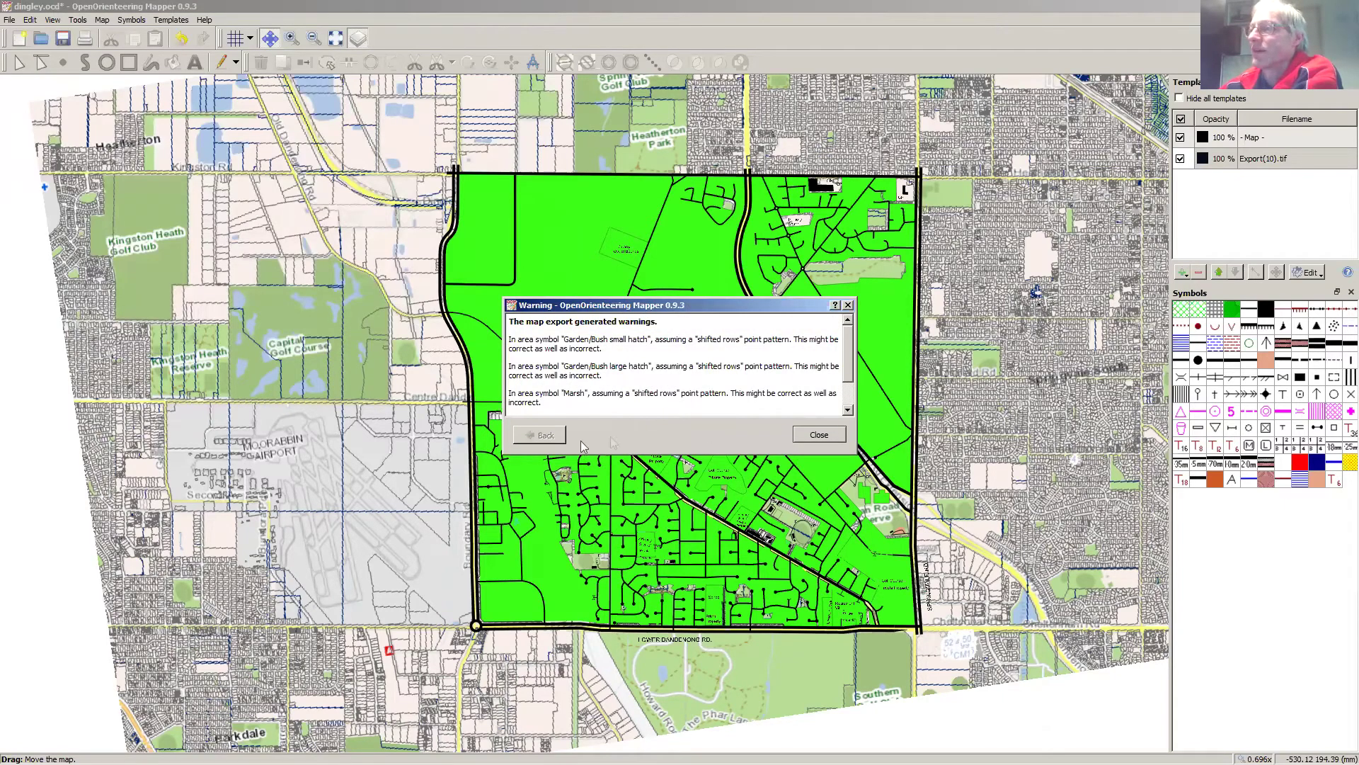
left_click(832, 434)
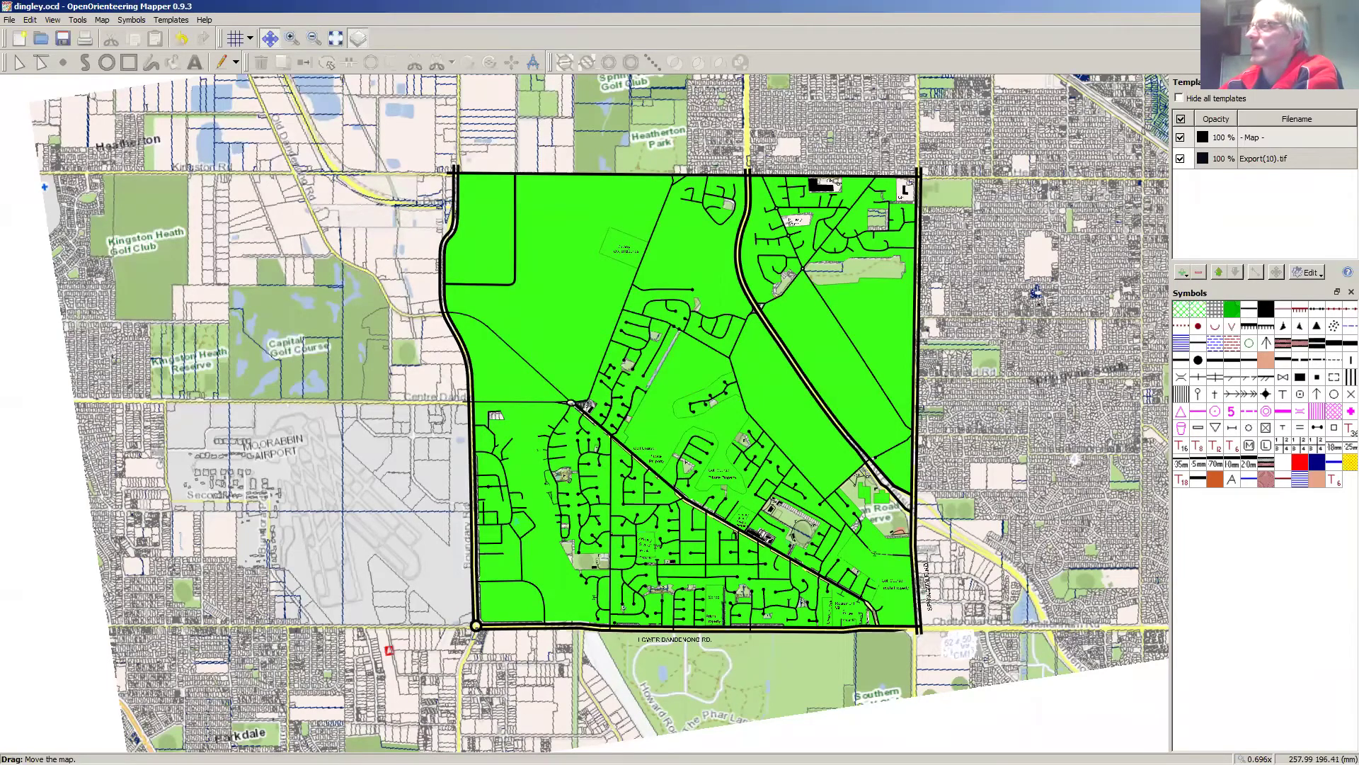
Step: Switch to the demo folder in the file manager and select the saved dingley.ocd file
left_click(1328, 6)
left_click(587, 361)
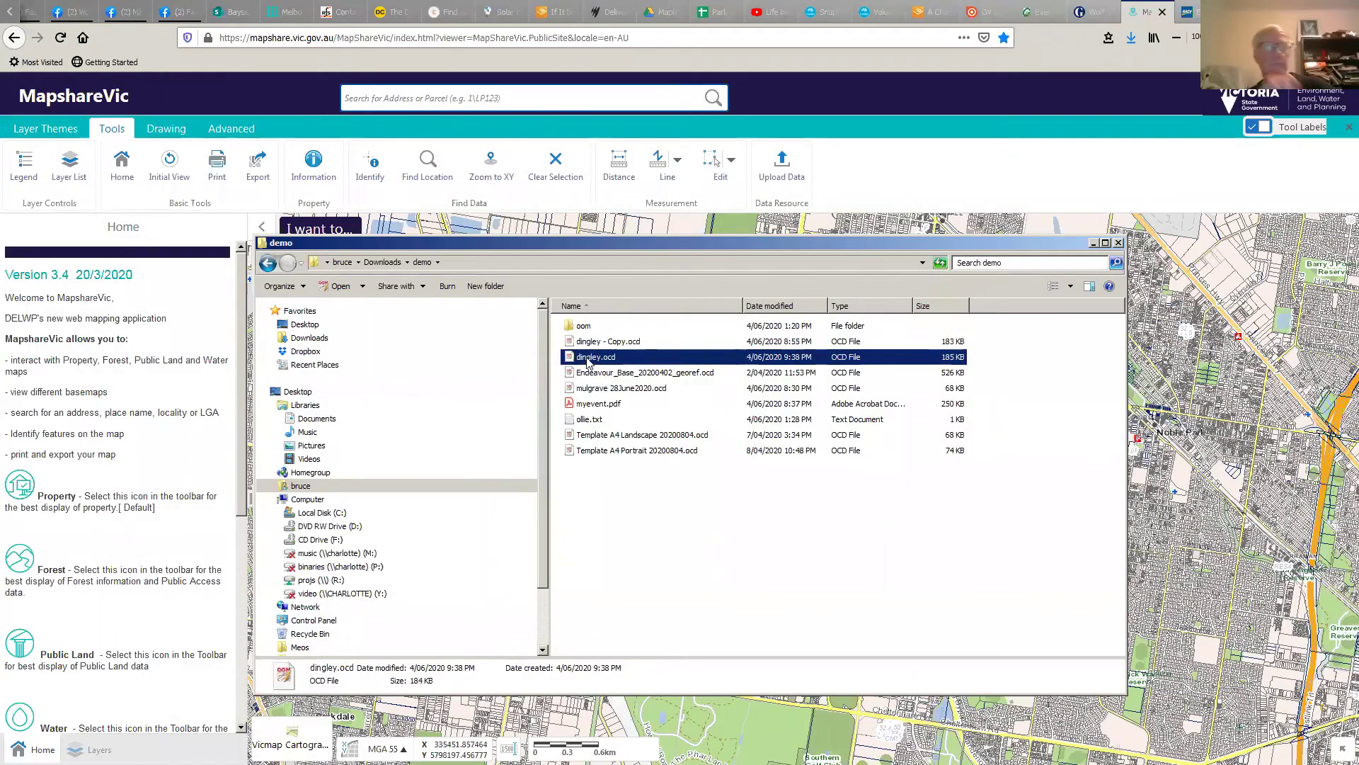
Step: Open the saved dingley.ocd in OpenOrienteering Mapper and look over the street map
double_click(586, 361)
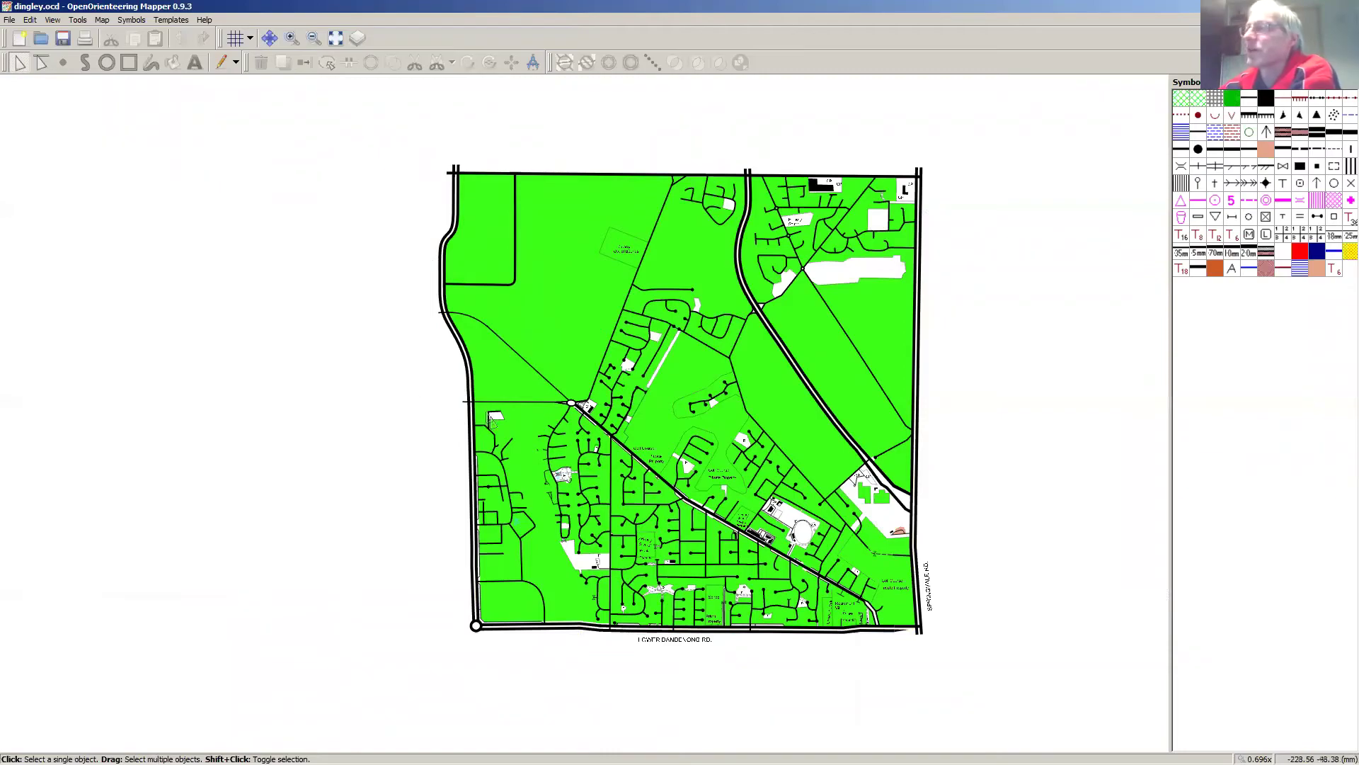
scroll(481, 413, "up", 1)
scroll(482, 413, "up", 3)
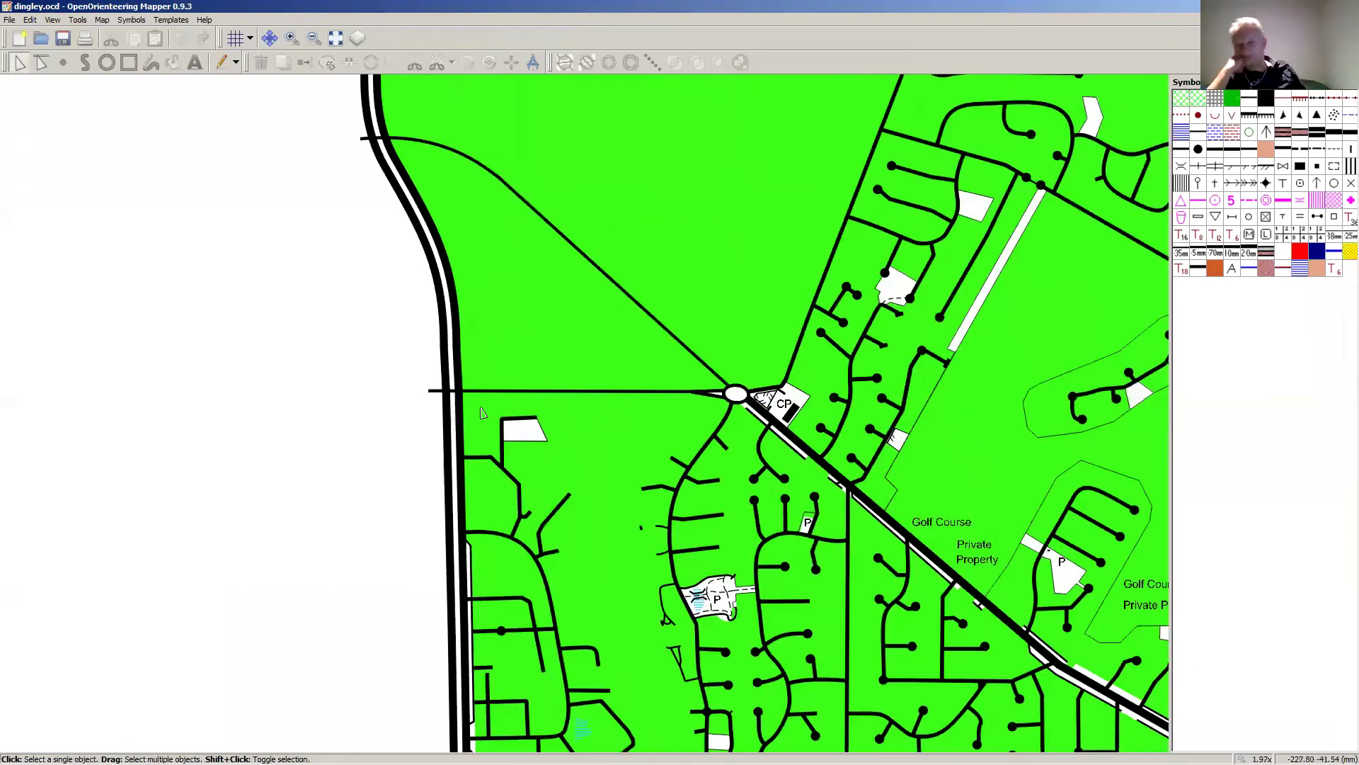
scroll(482, 413, "down", 3)
scroll(512, 407, "up", 1)
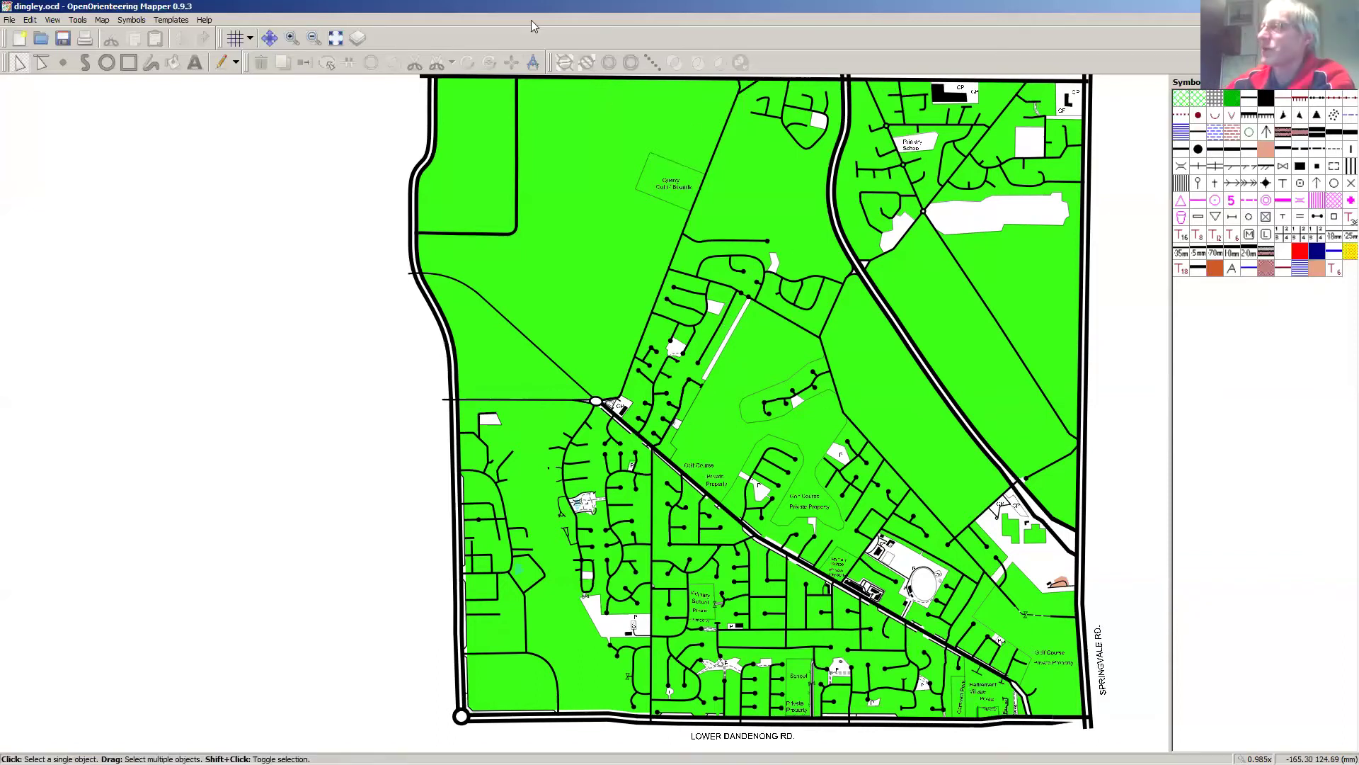
Step: Add Export(10).tif as a georeferenced GeoTIFF template, taking the coordinate reference system from the template file
left_click(170, 21)
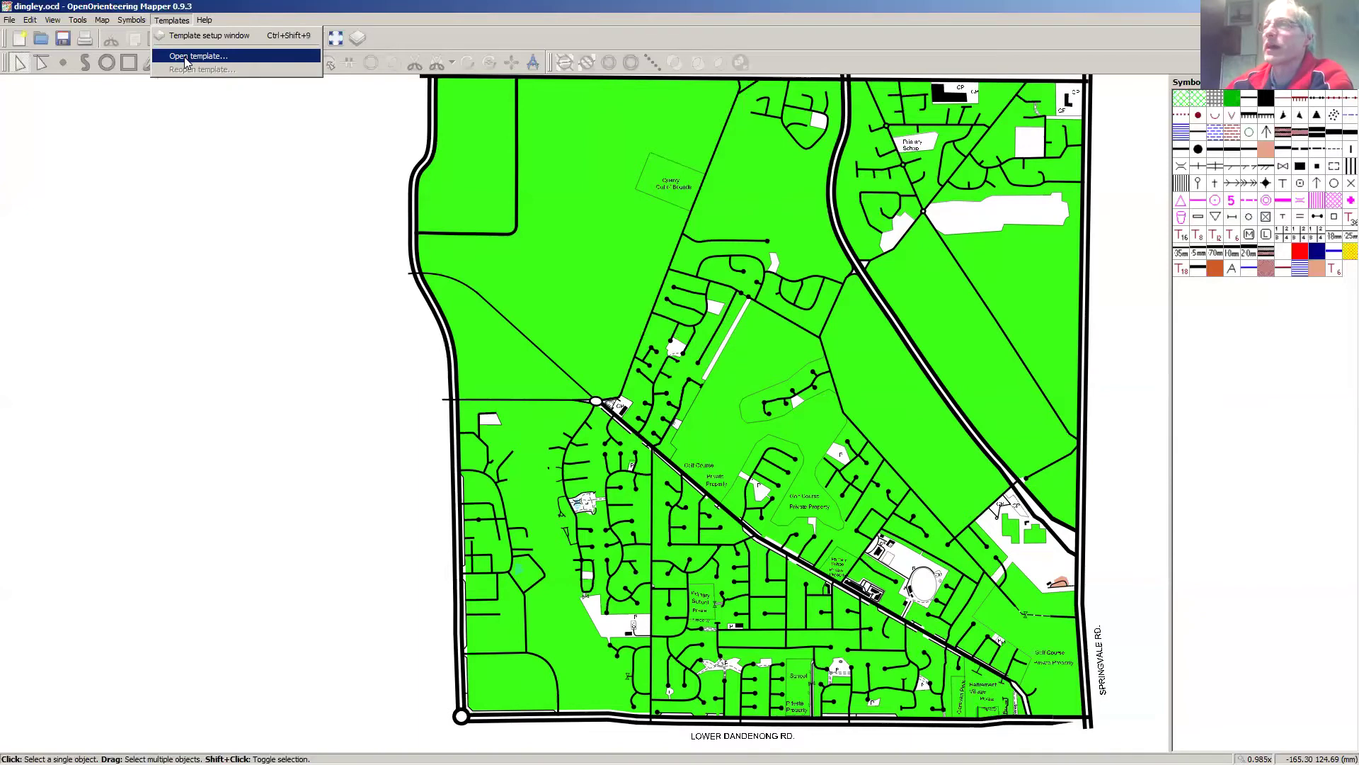
left_click(185, 53)
double_click(188, 122)
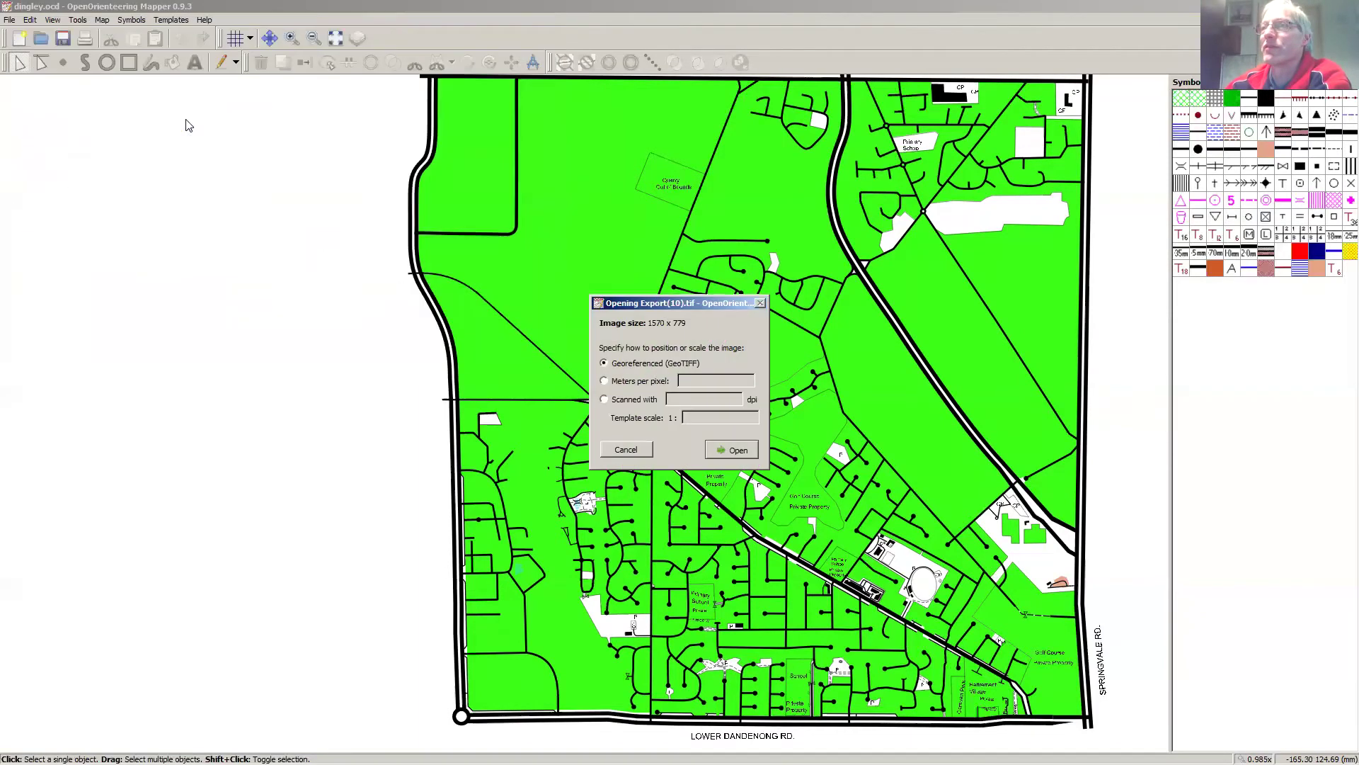
left_click(739, 453)
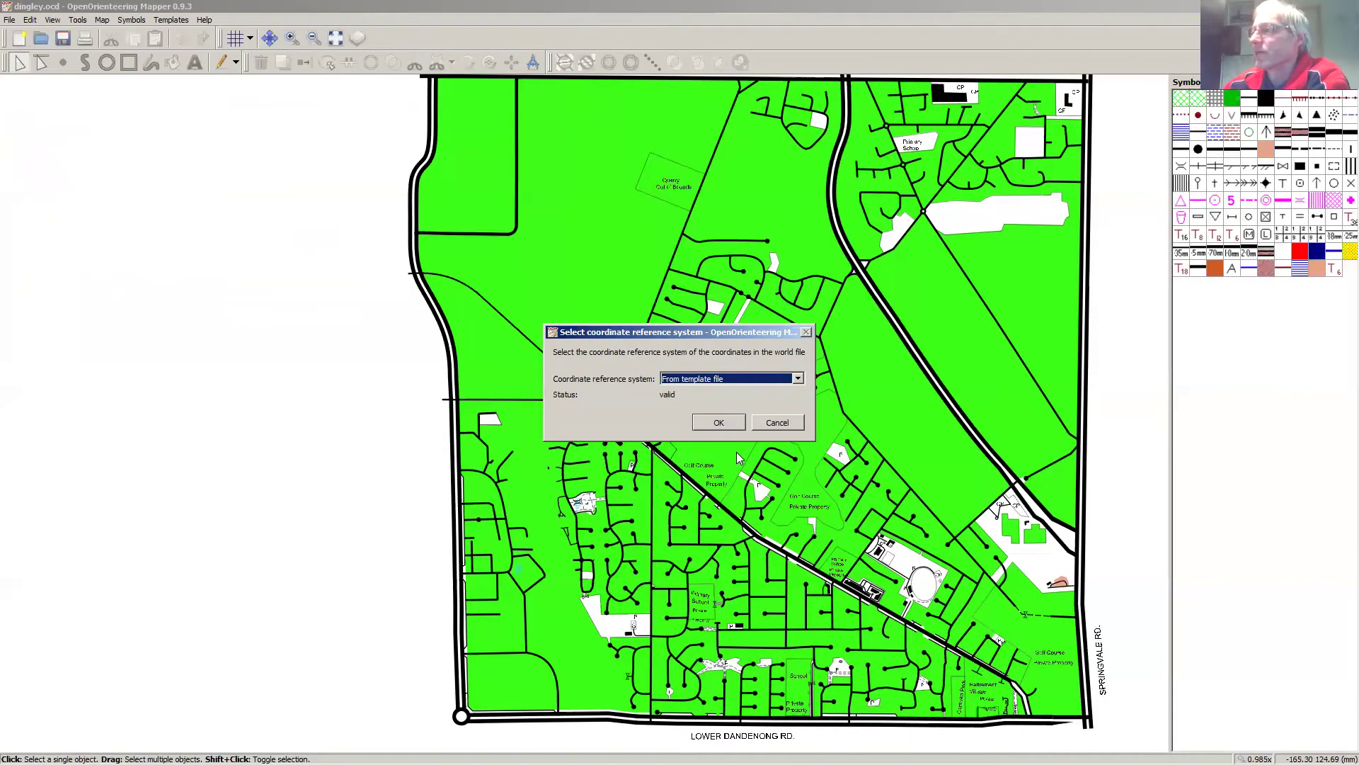
left_click(719, 424)
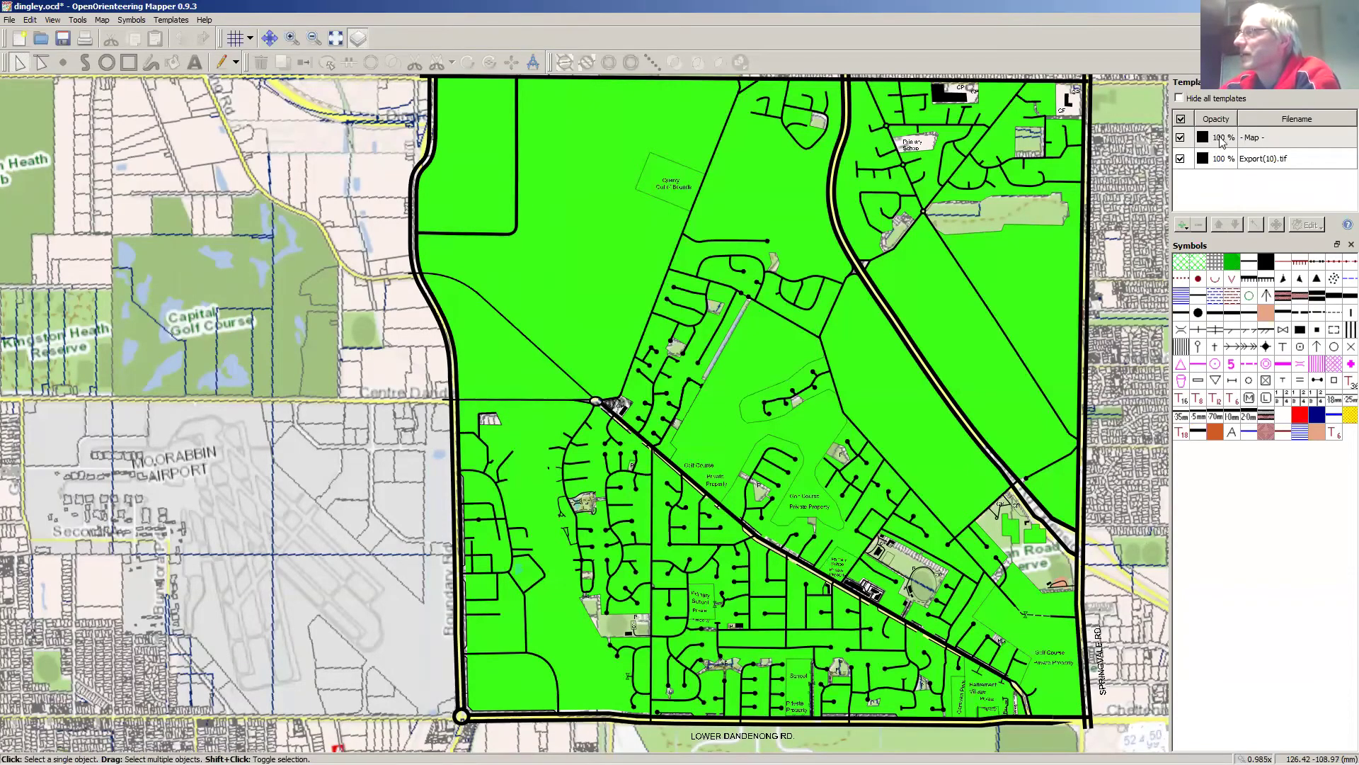
Step: Set the map's opacity to 40 % so the background template shows through
double_click(1213, 141)
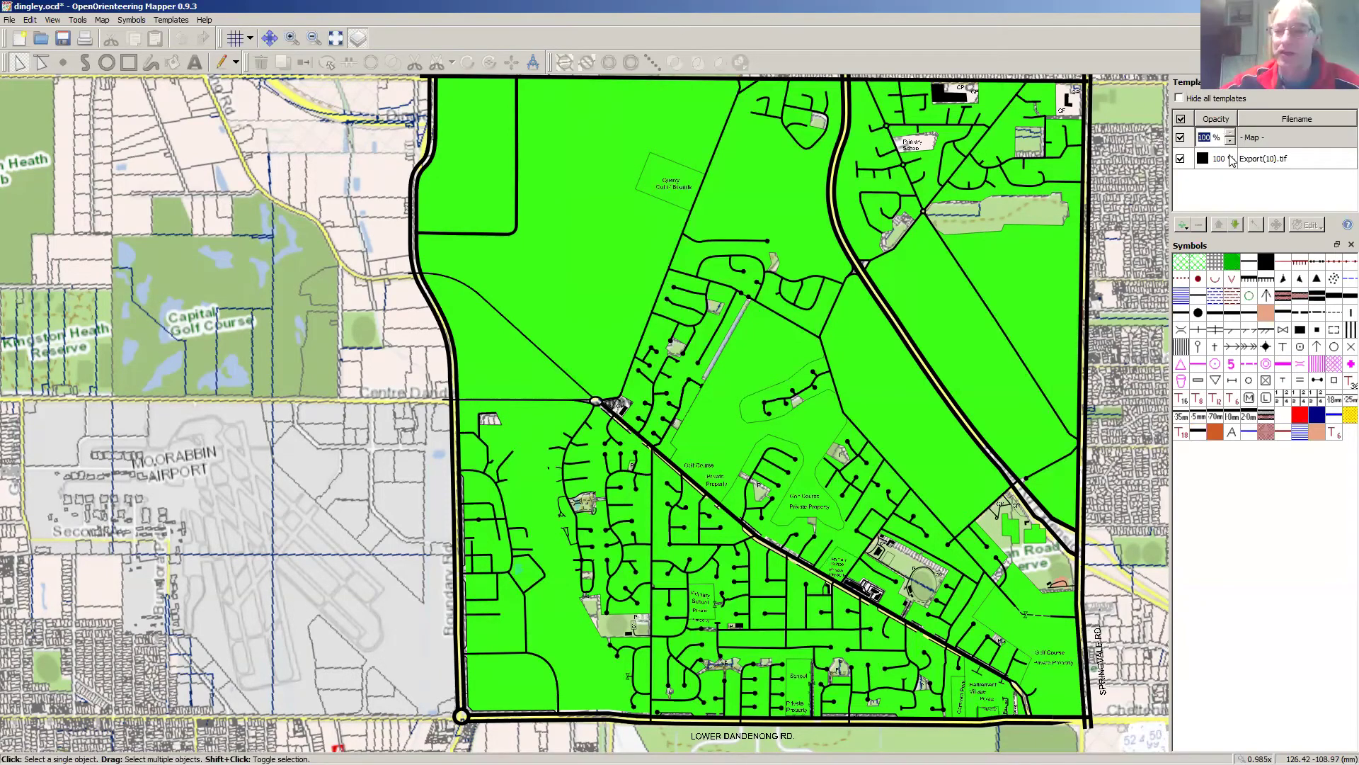
type("40")
key("Return")
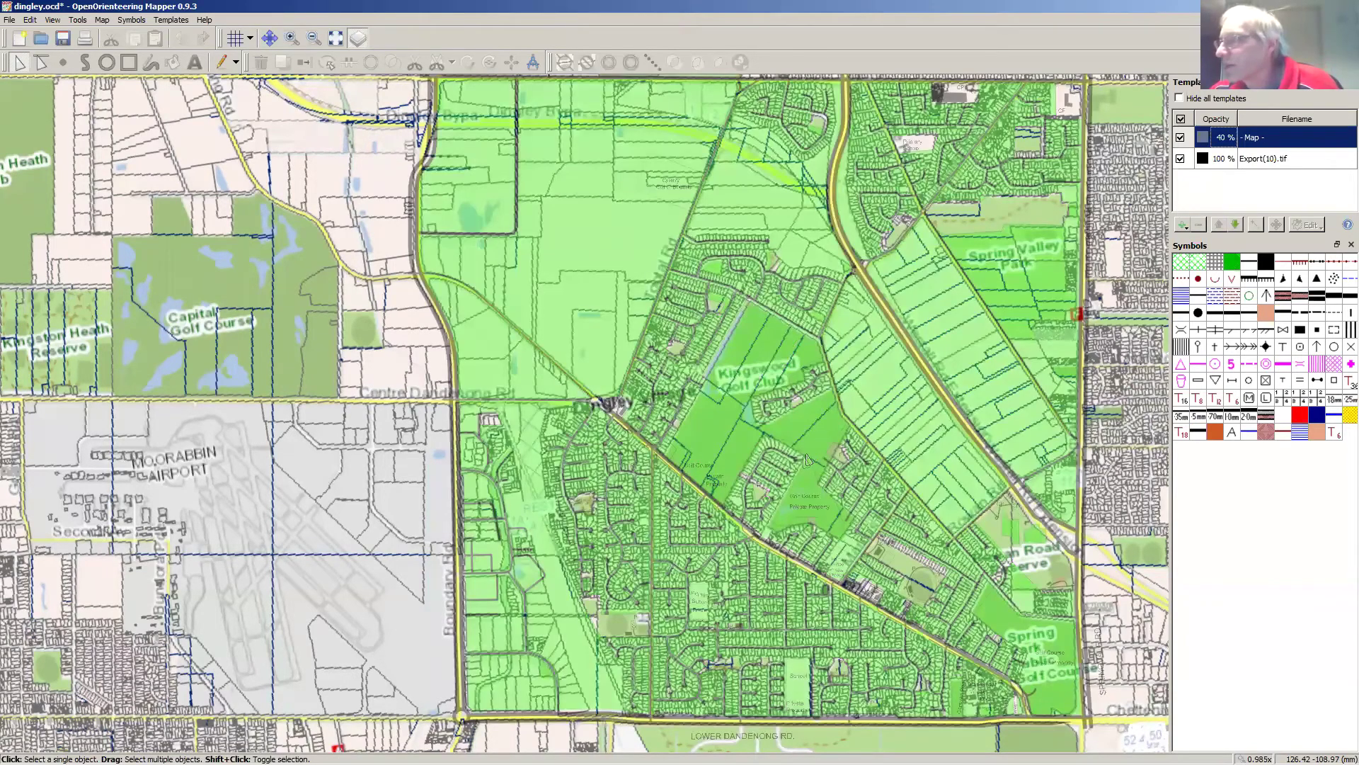
Step: Pull the end of the curved court road south of Kingswood Golf Club onto the background street and move its court-end symbol there
scroll(791, 468, "up", 1)
scroll(792, 469, "up", 6)
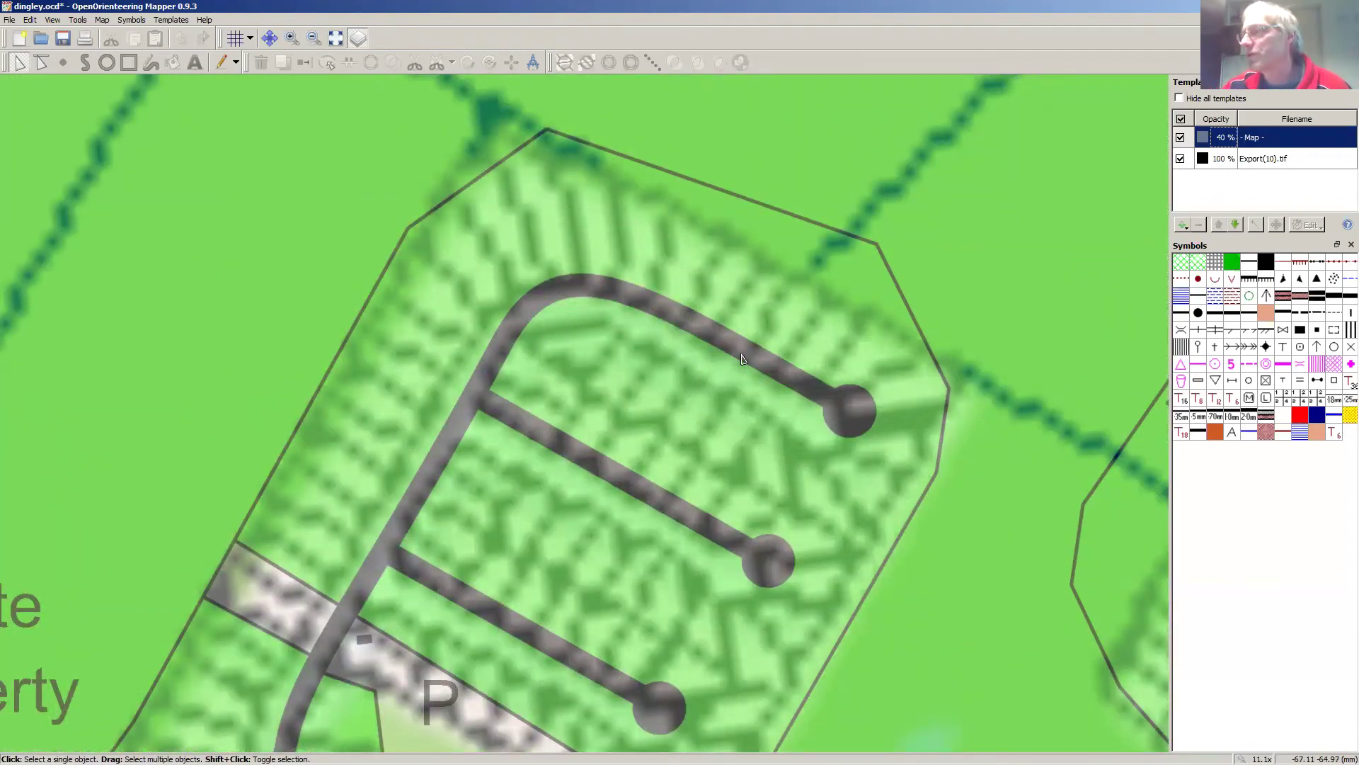
left_click(751, 361)
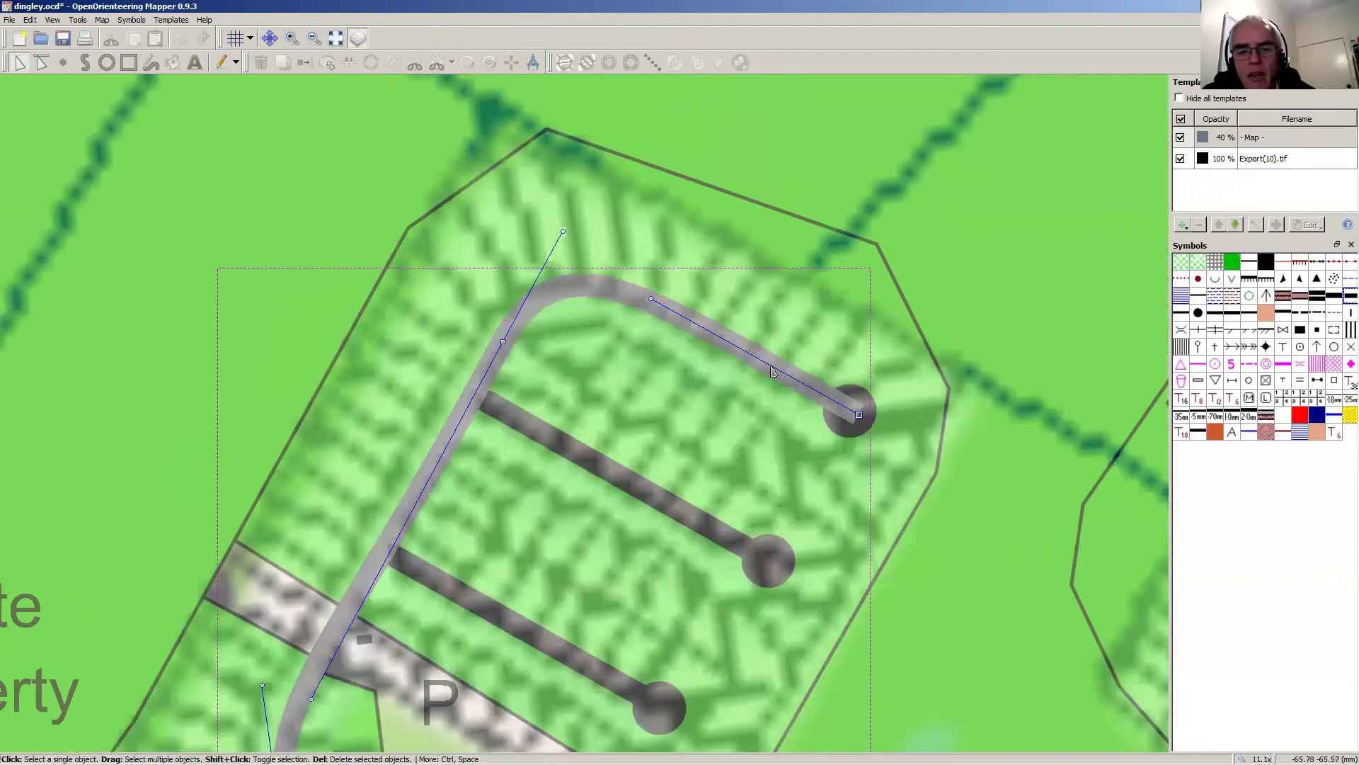
left_click_drag(859, 414, 825, 424)
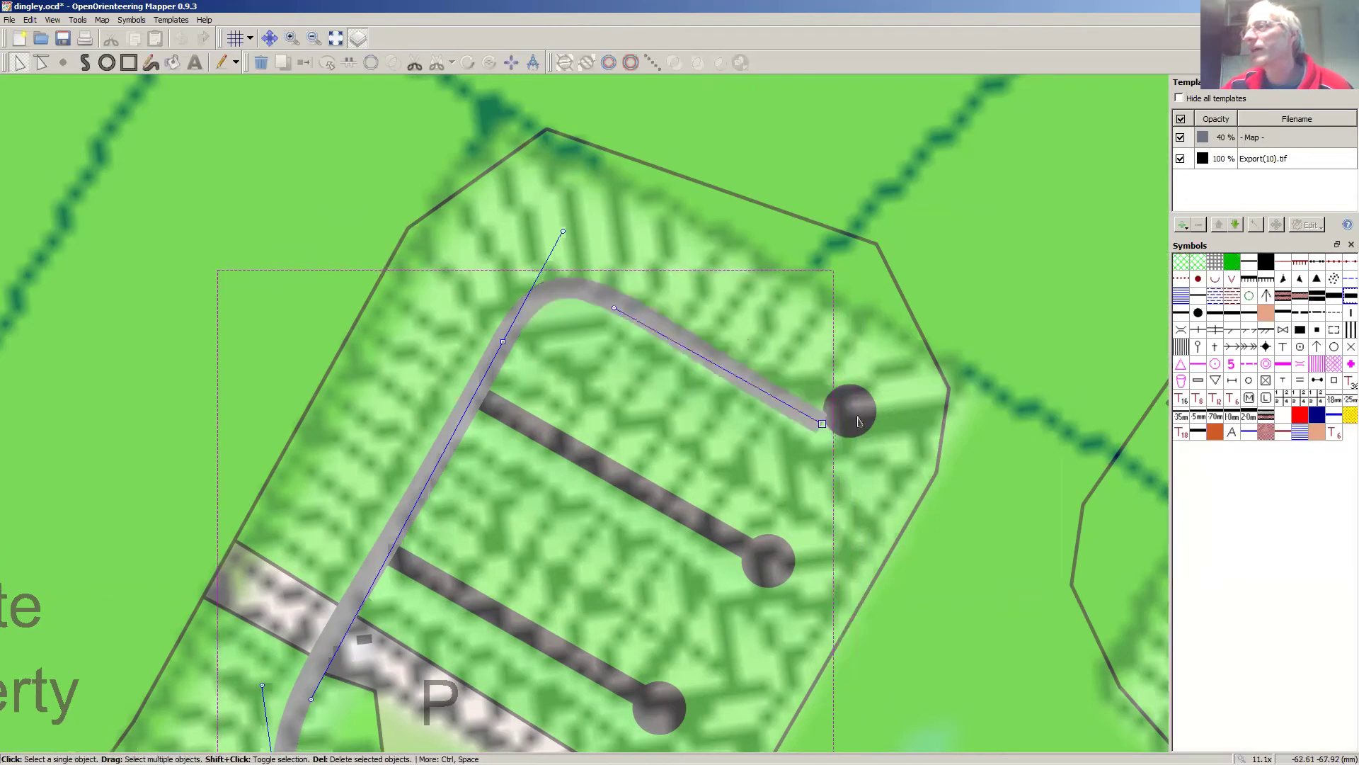
left_click(852, 417)
left_click_drag(852, 416, 823, 423)
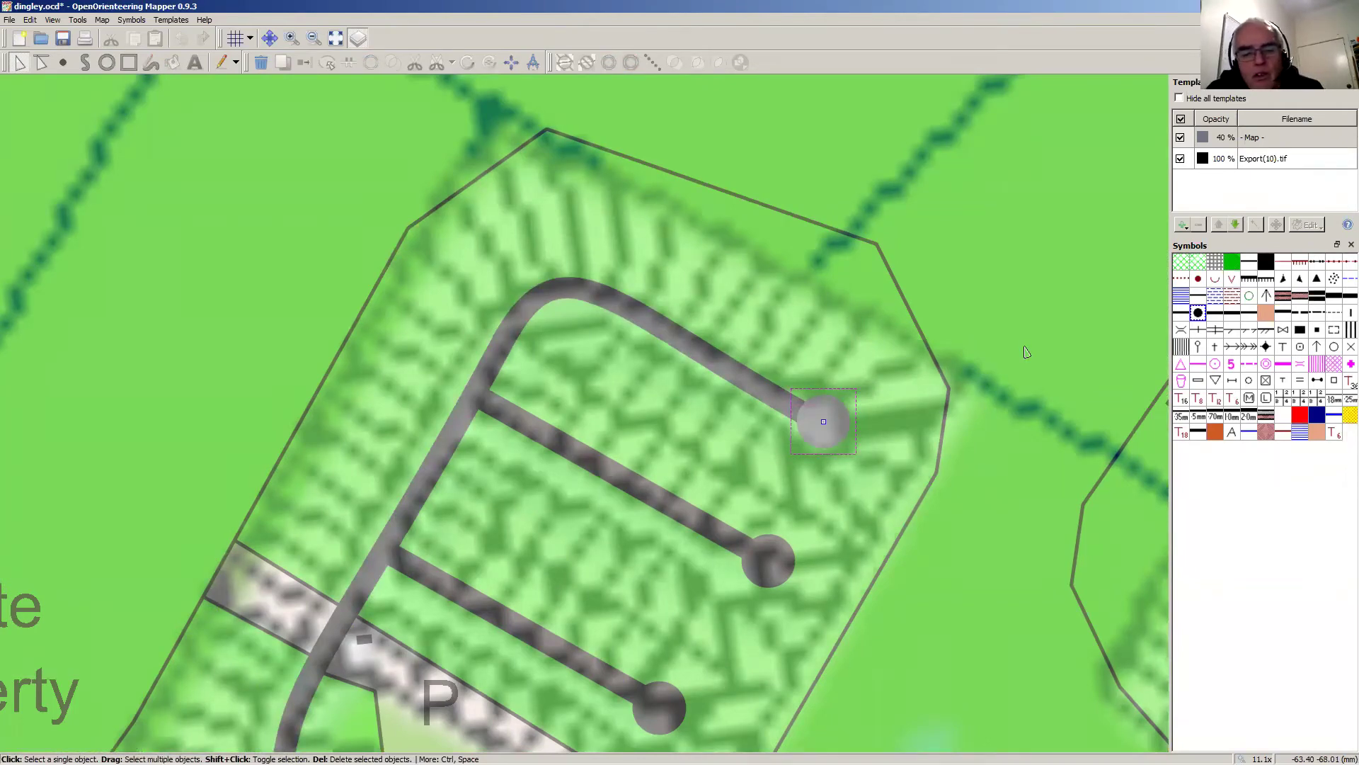
Step: Move both ends of the middle side road in the same estate onto the background street, and place its court-end symbol on the new end
left_click(597, 467)
left_click_drag(599, 469, 596, 476)
left_click_drag(776, 567, 736, 577)
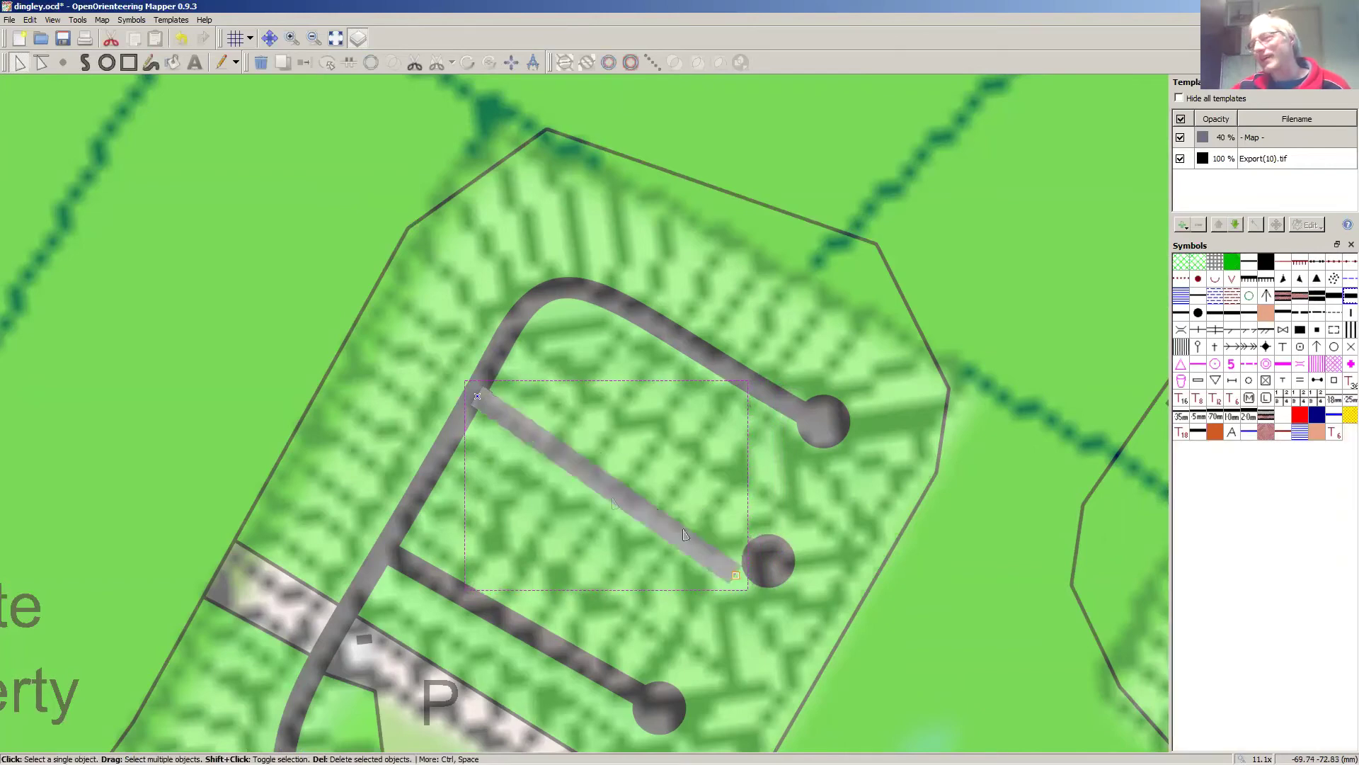
left_click_drag(478, 400, 464, 419)
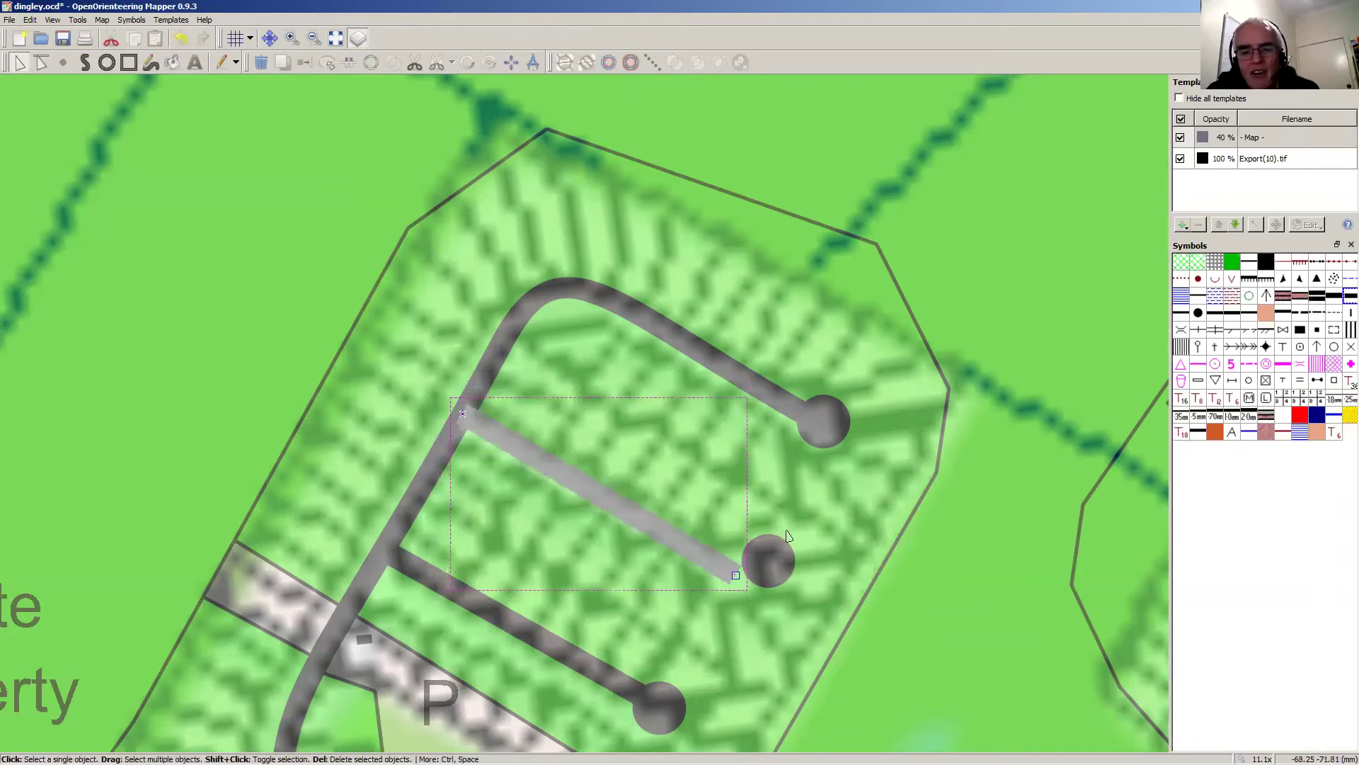
left_click(770, 565)
left_click_drag(770, 564, 736, 579)
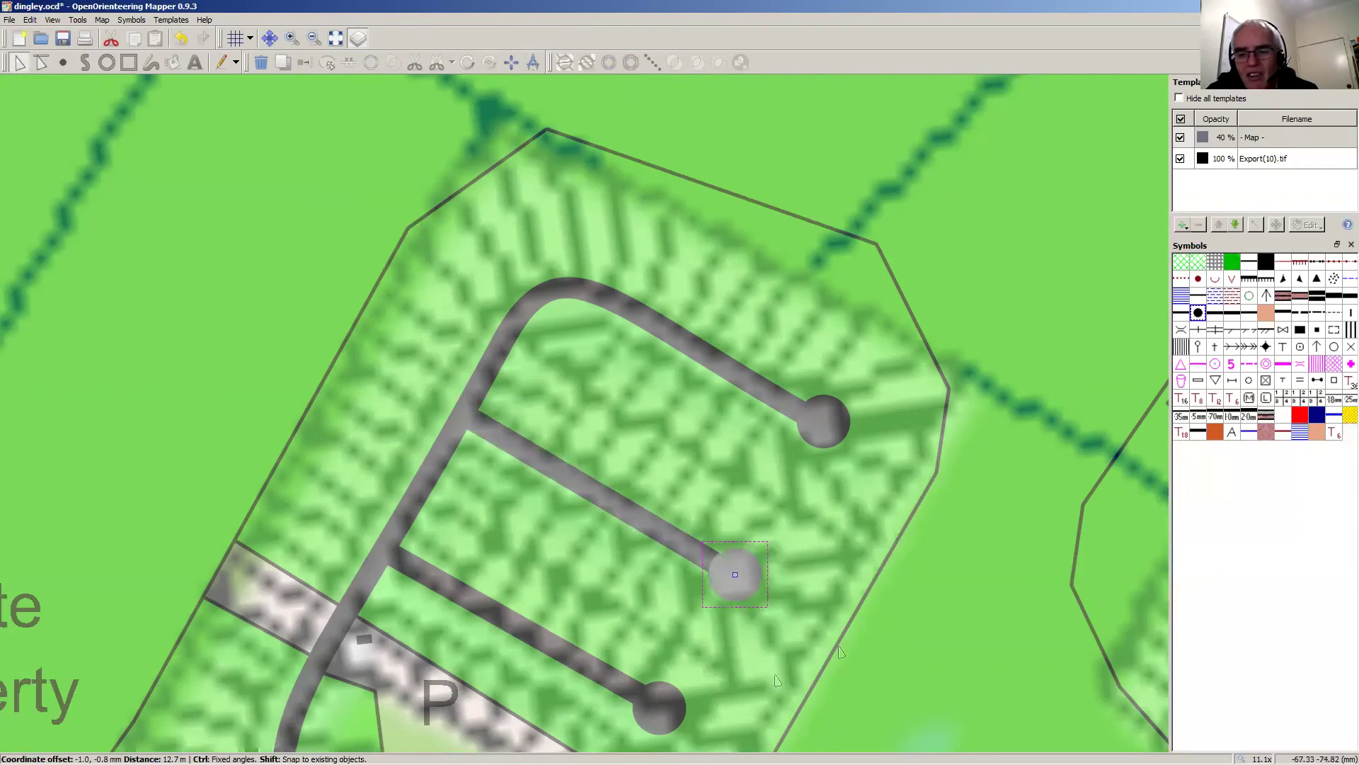
Step: Shift the lowest side road in the estate and its court-end symbol southwest to match the background street
scroll(697, 598, "down", 1)
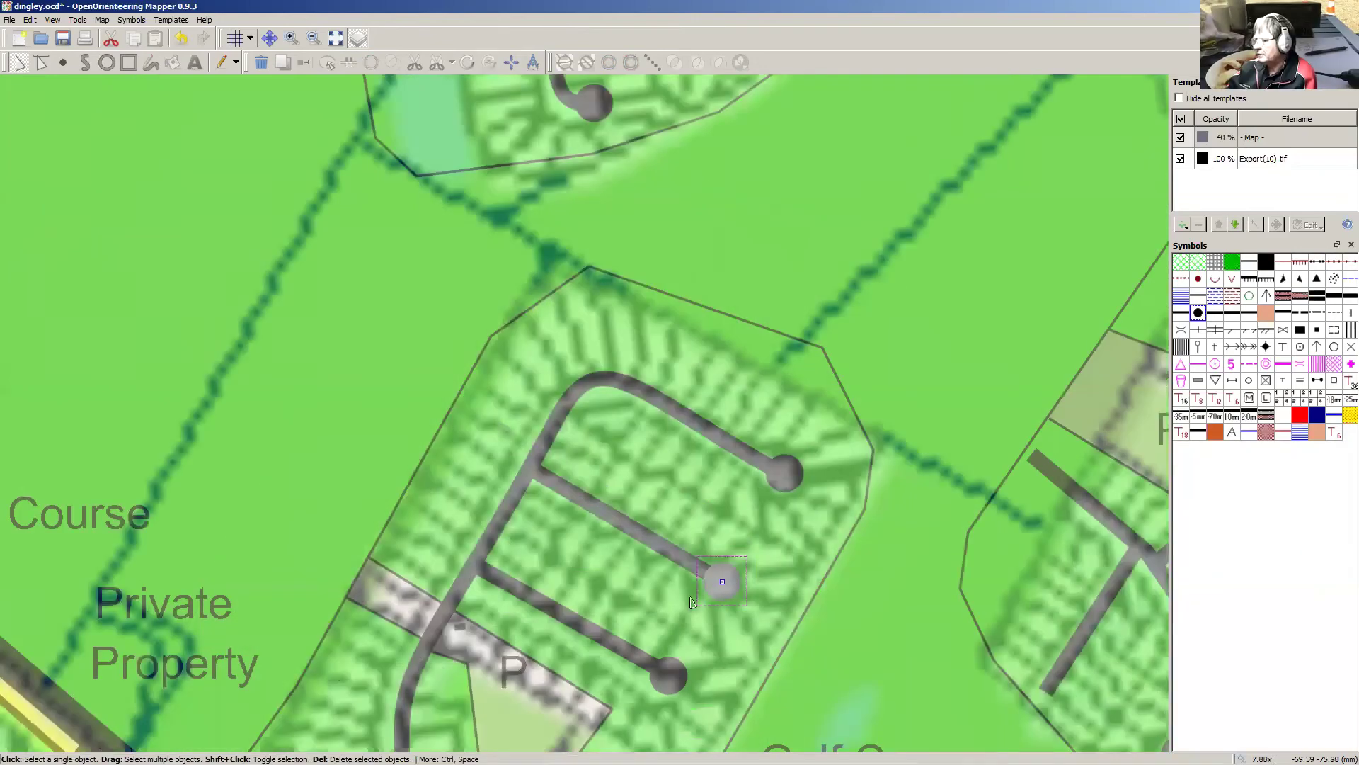
left_click(669, 678)
left_click_drag(668, 678, 601, 707)
left_click(659, 670)
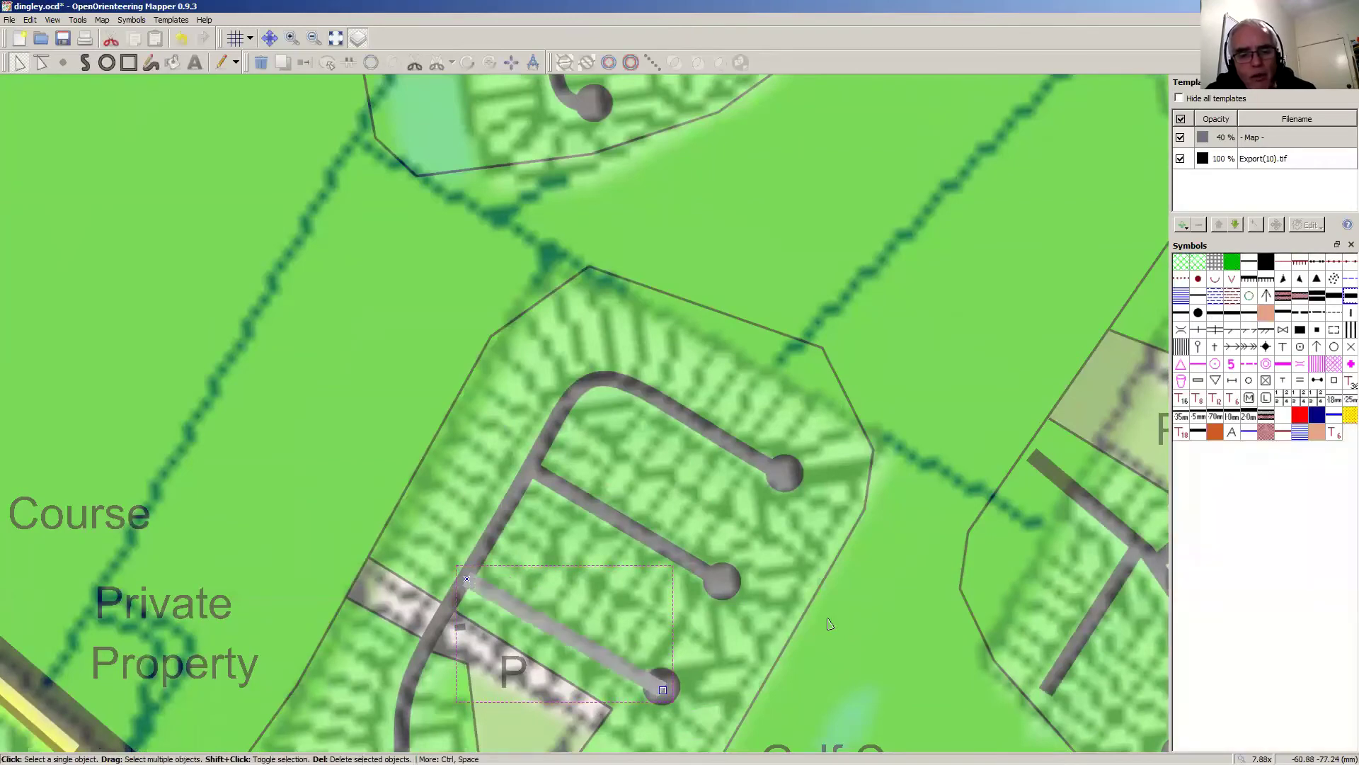
Step: Align the short court road northeast of the parking area in the eastern estate with the background, moving its court-end symbol and both road ends
scroll(826, 604, "down", 2)
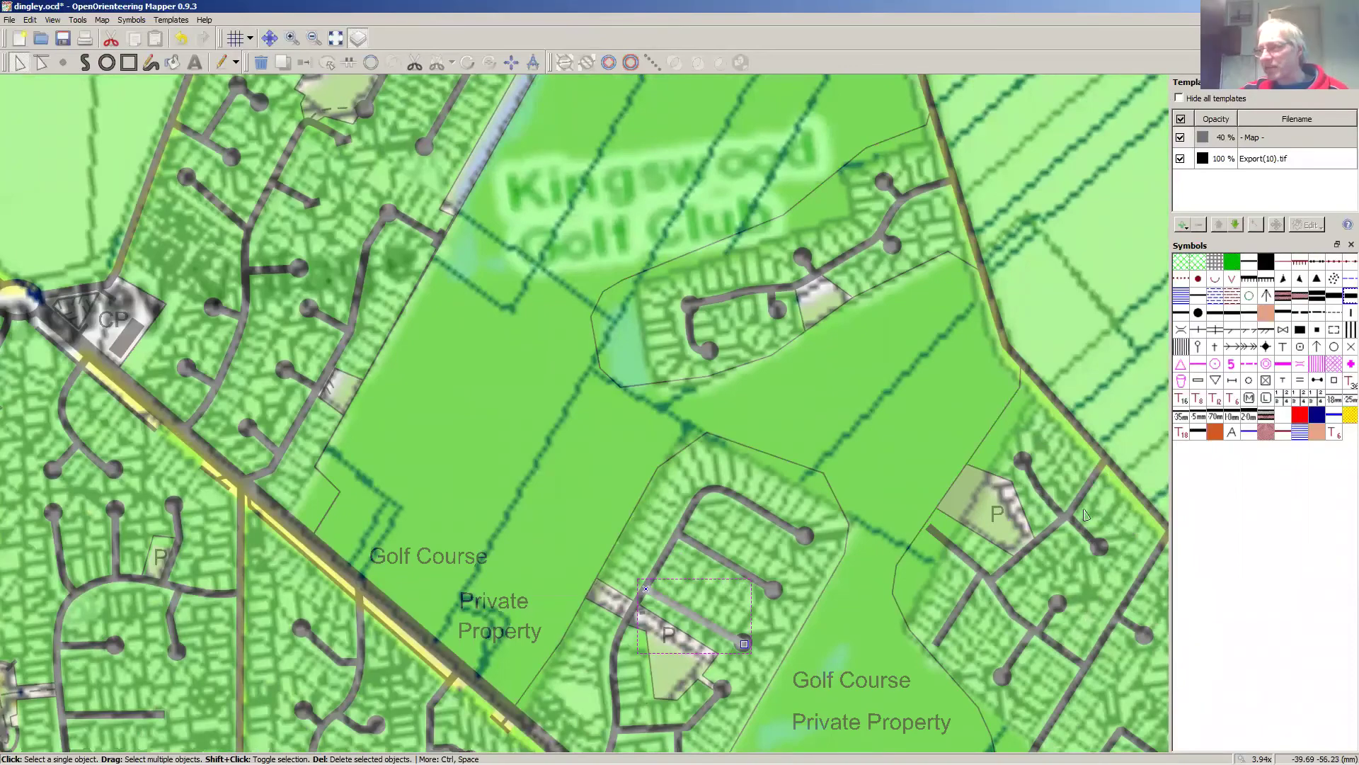
scroll(1030, 481, "up", 2)
left_click(1022, 471)
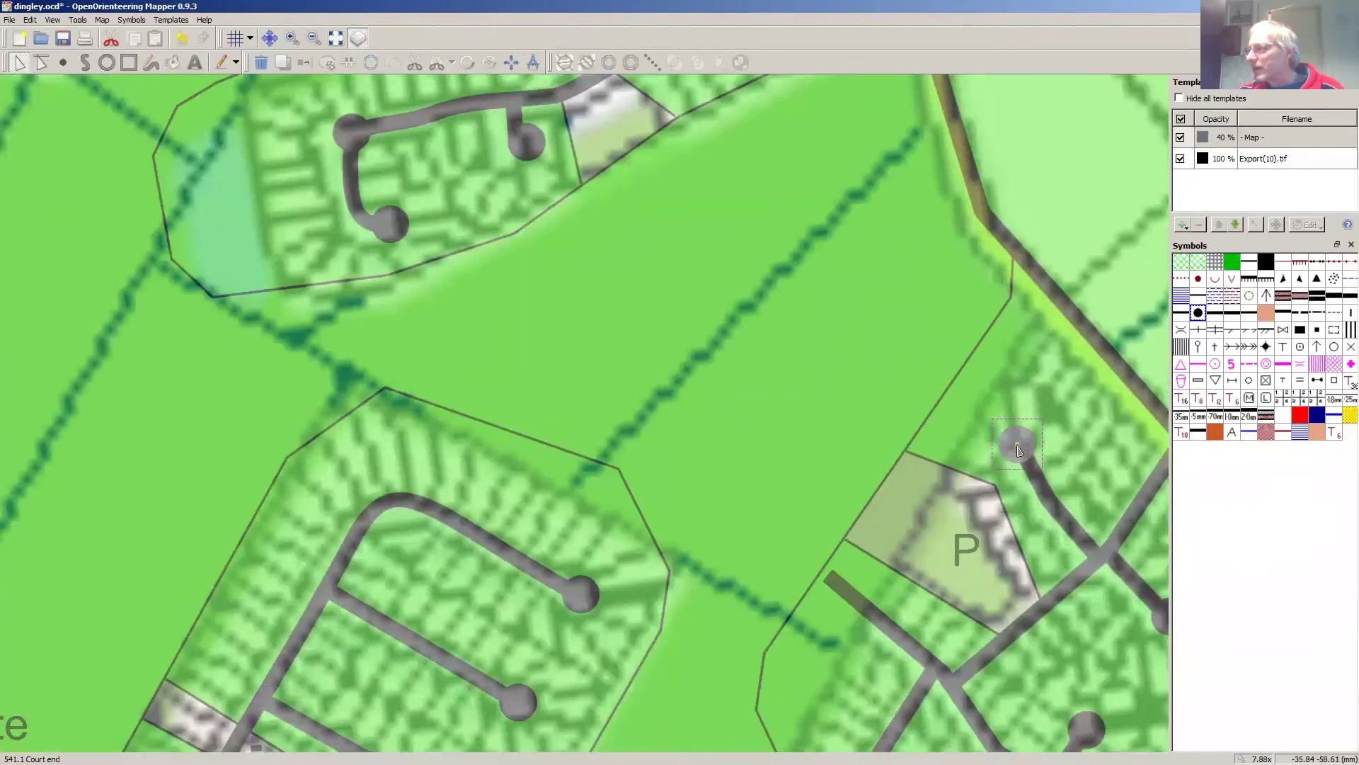
left_click_drag(1019, 465, 1022, 490)
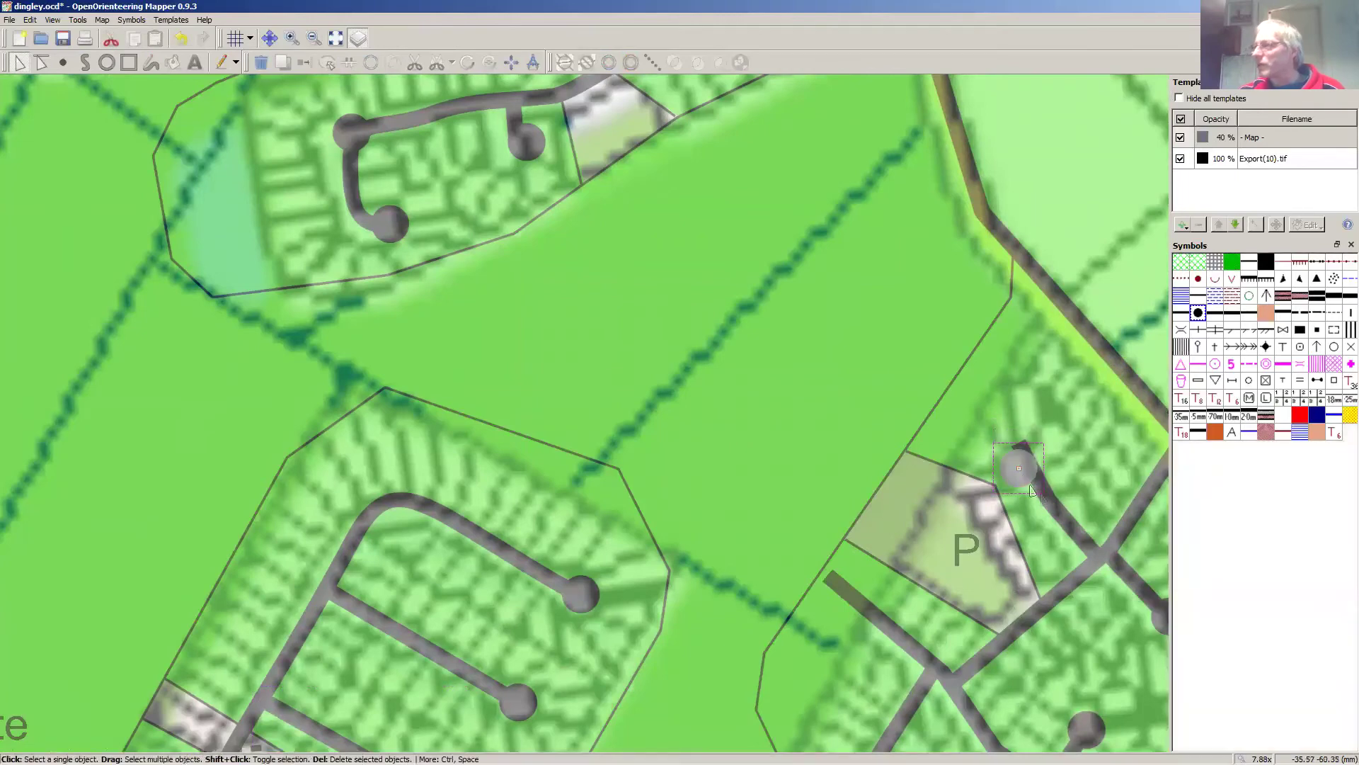
left_click(1038, 479)
left_click_drag(1019, 446, 1020, 471)
left_click(1049, 503)
left_click(1050, 504)
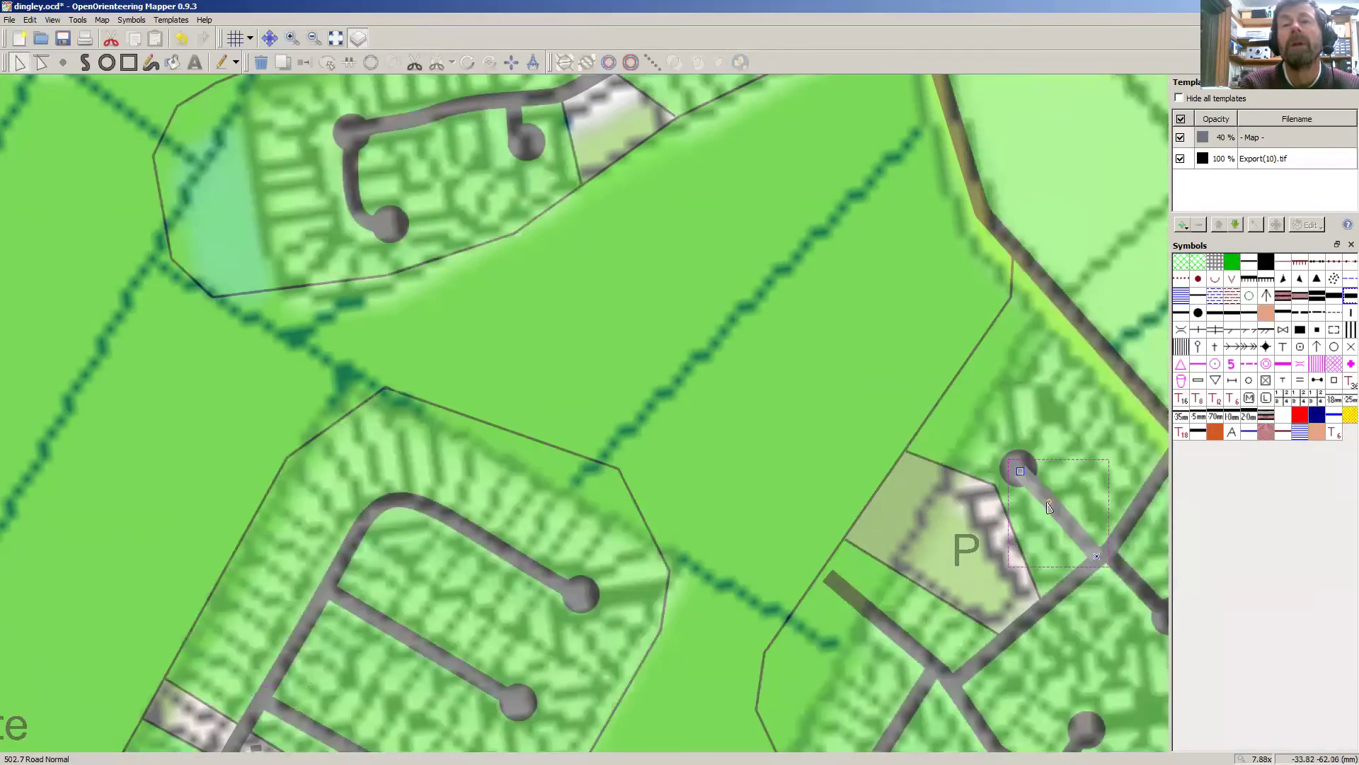
left_click_drag(1098, 559, 1091, 567)
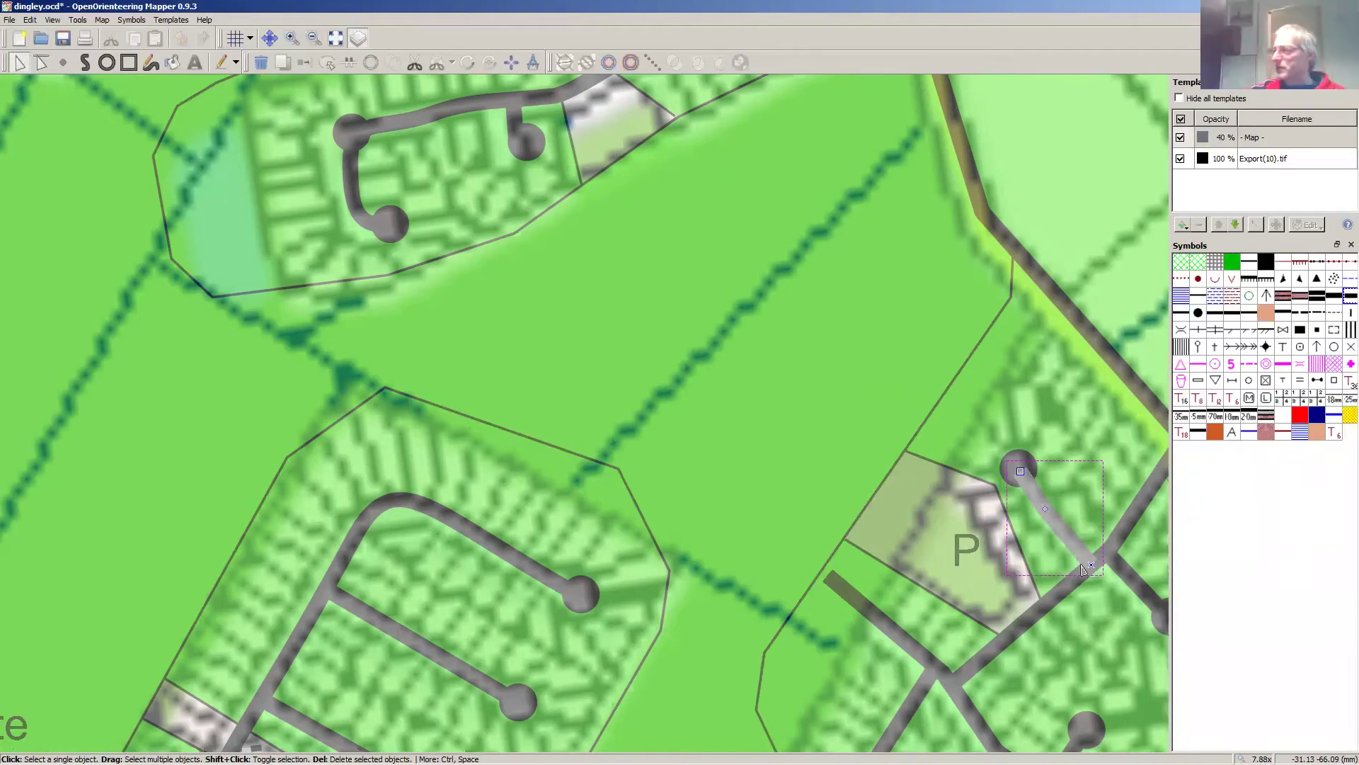
Step: Adjust the dead-end street and side street southwest of the eastern estate's parking area, and the short court opposite, to fit the background
scroll(1087, 676, "down", 3)
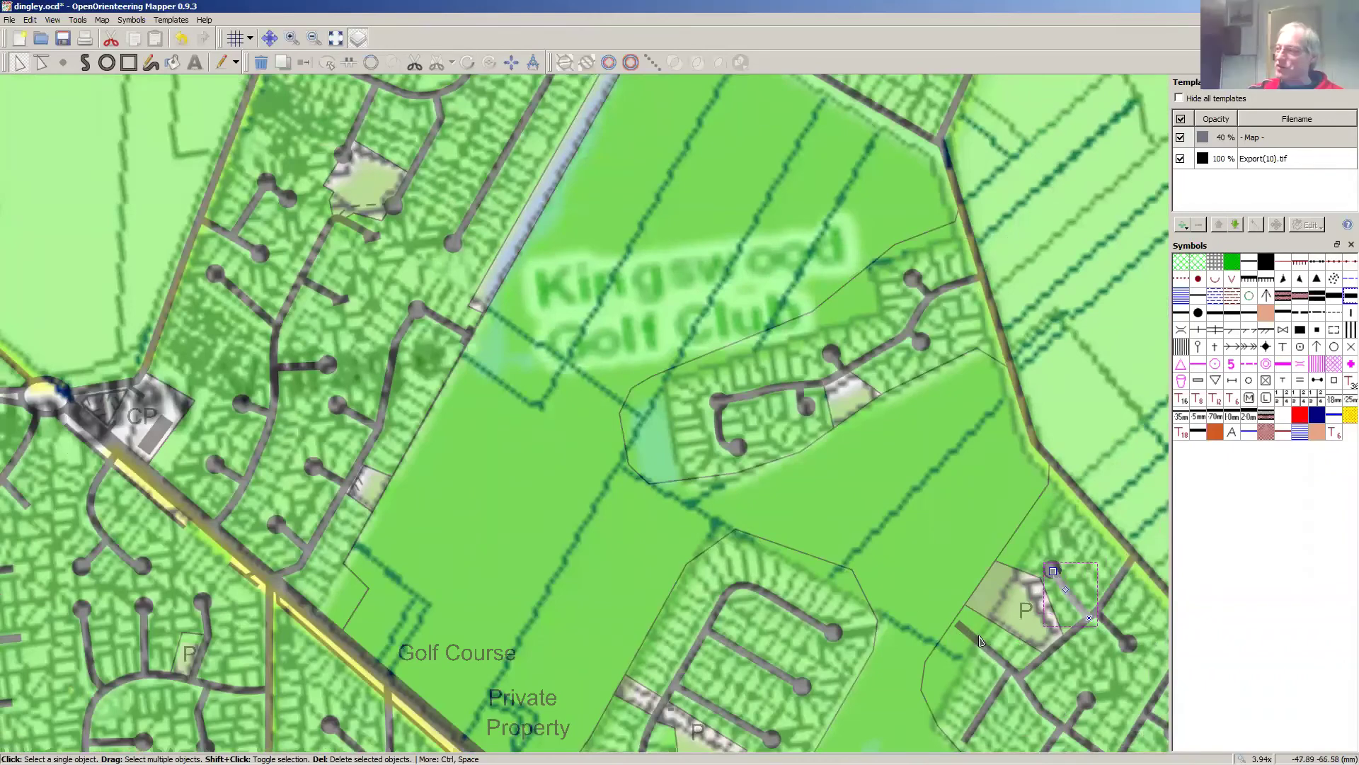
left_click(978, 641)
left_click_drag(957, 623, 1012, 677)
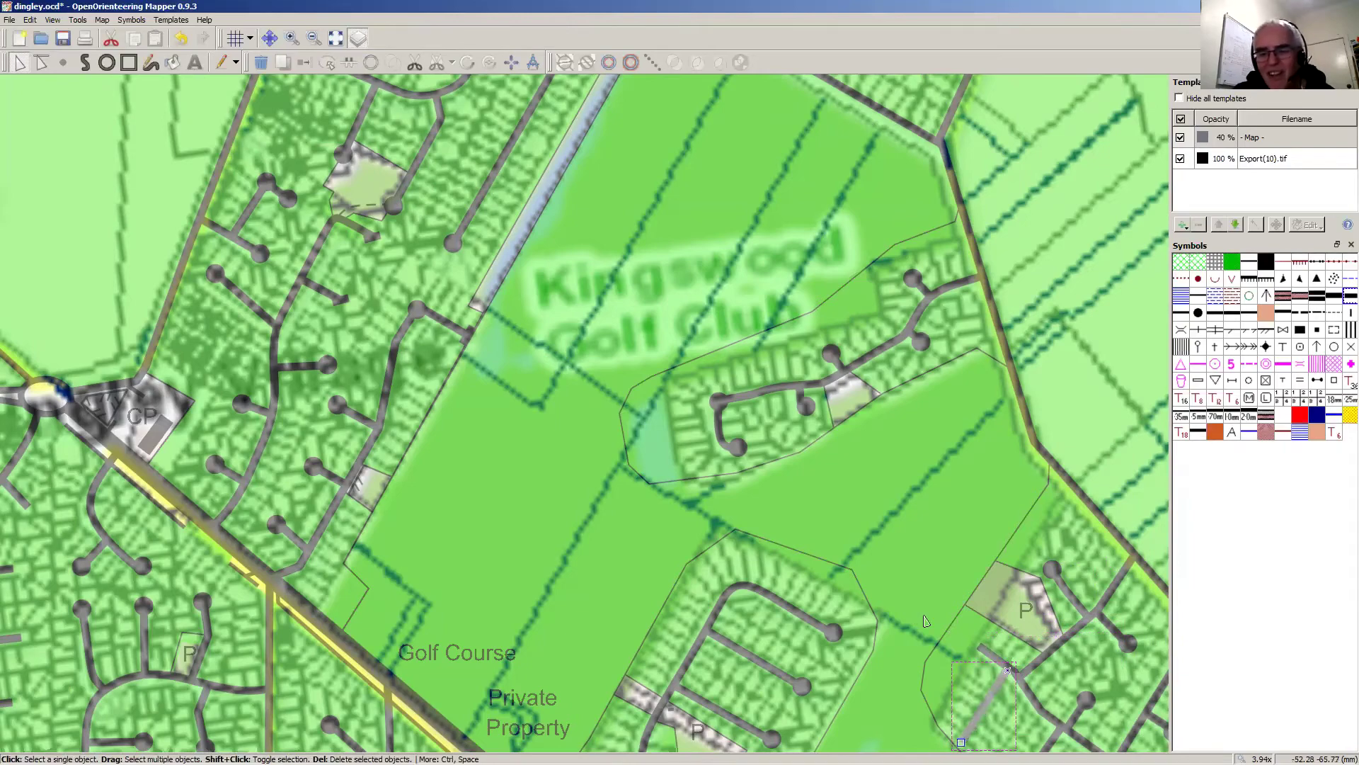
scroll(924, 618, "down", 1)
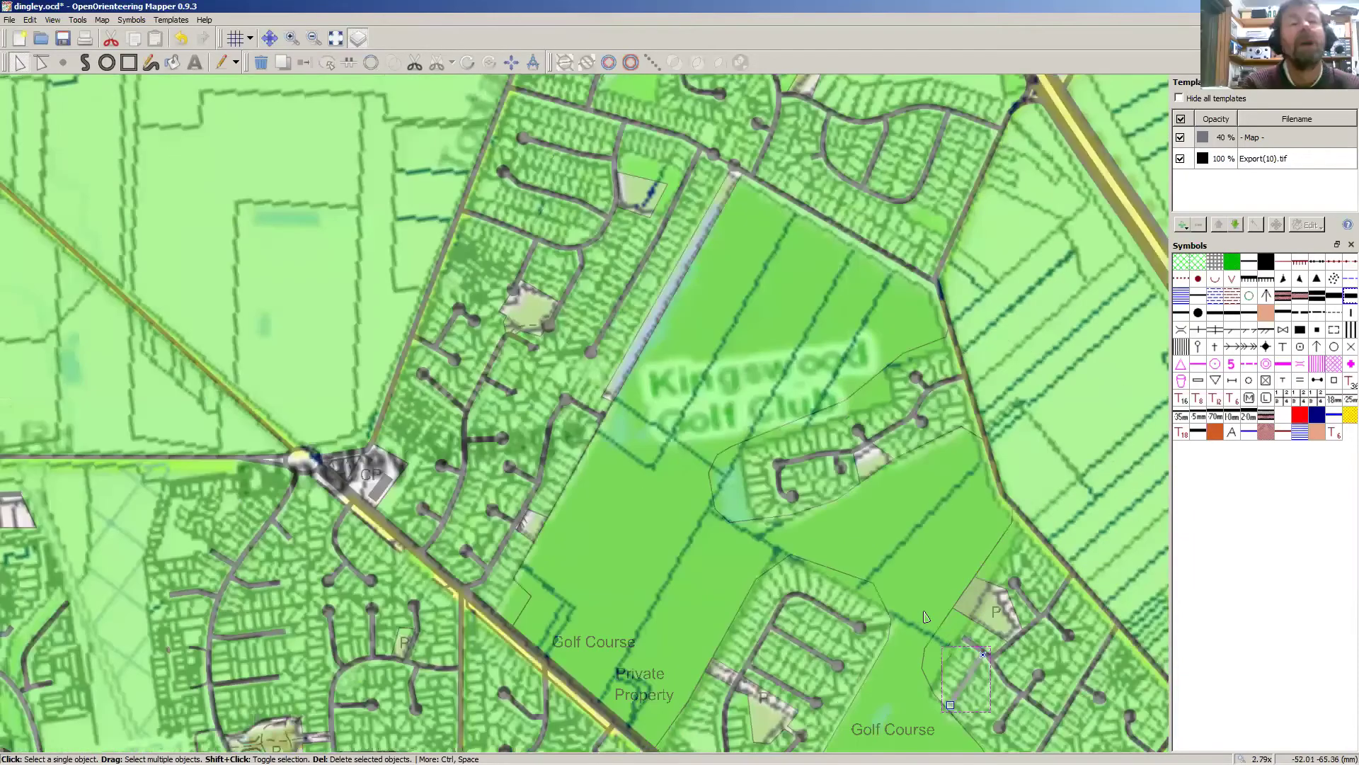
left_click(967, 643)
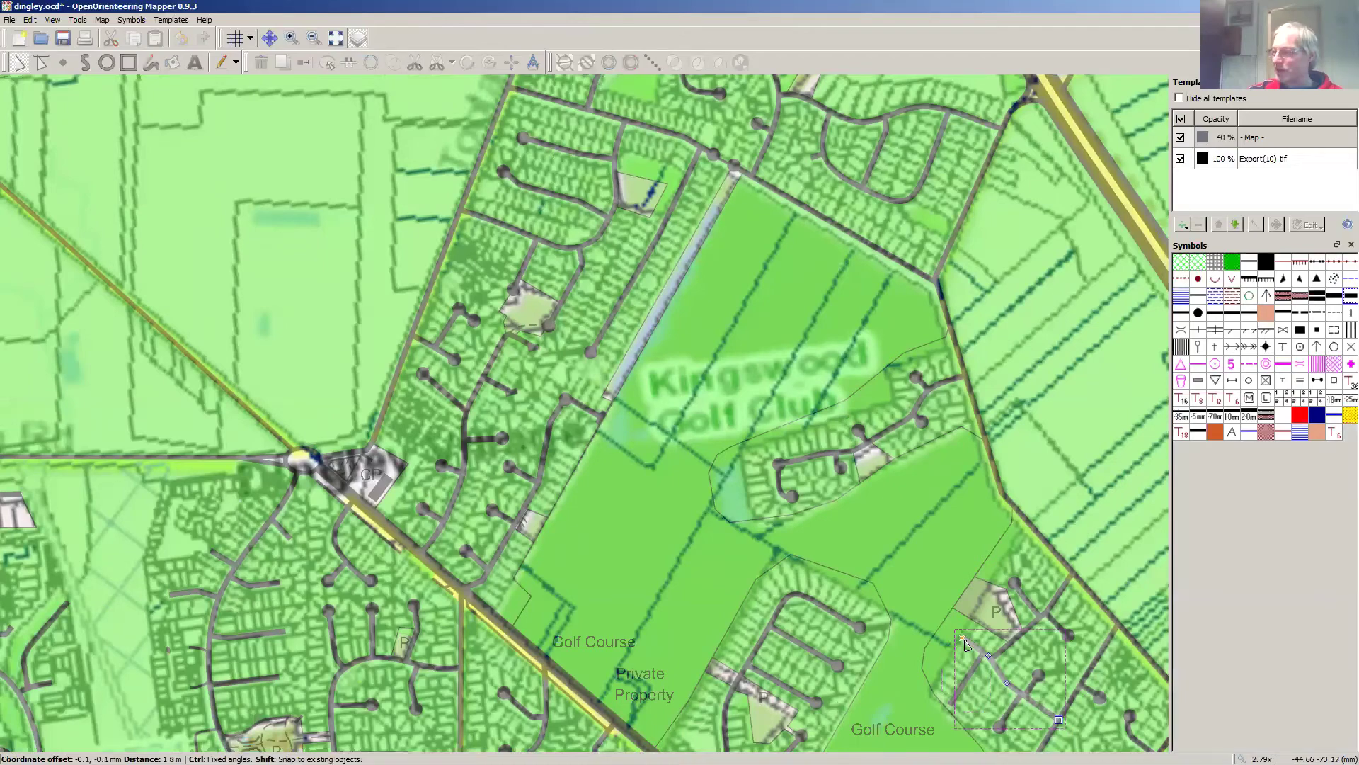
left_click_drag(1075, 642, 1048, 620)
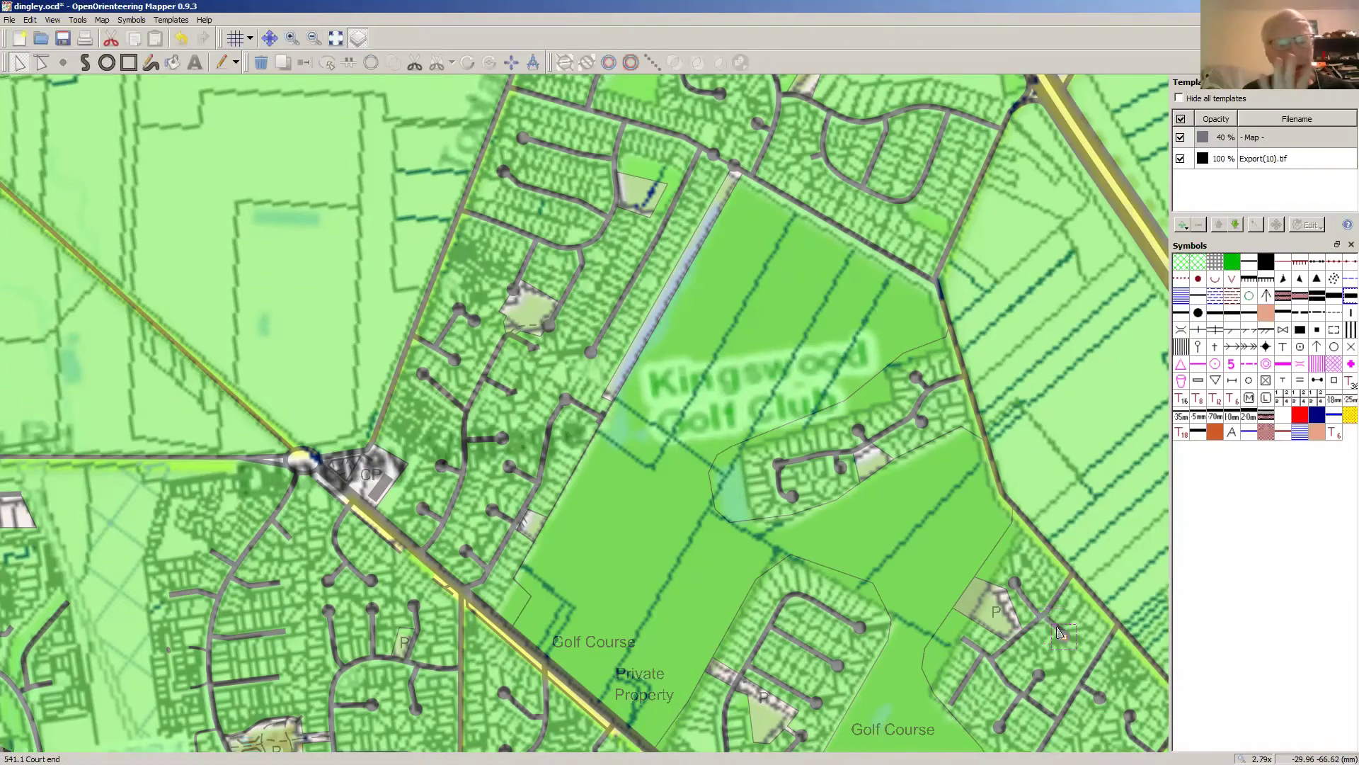
left_click(1068, 637)
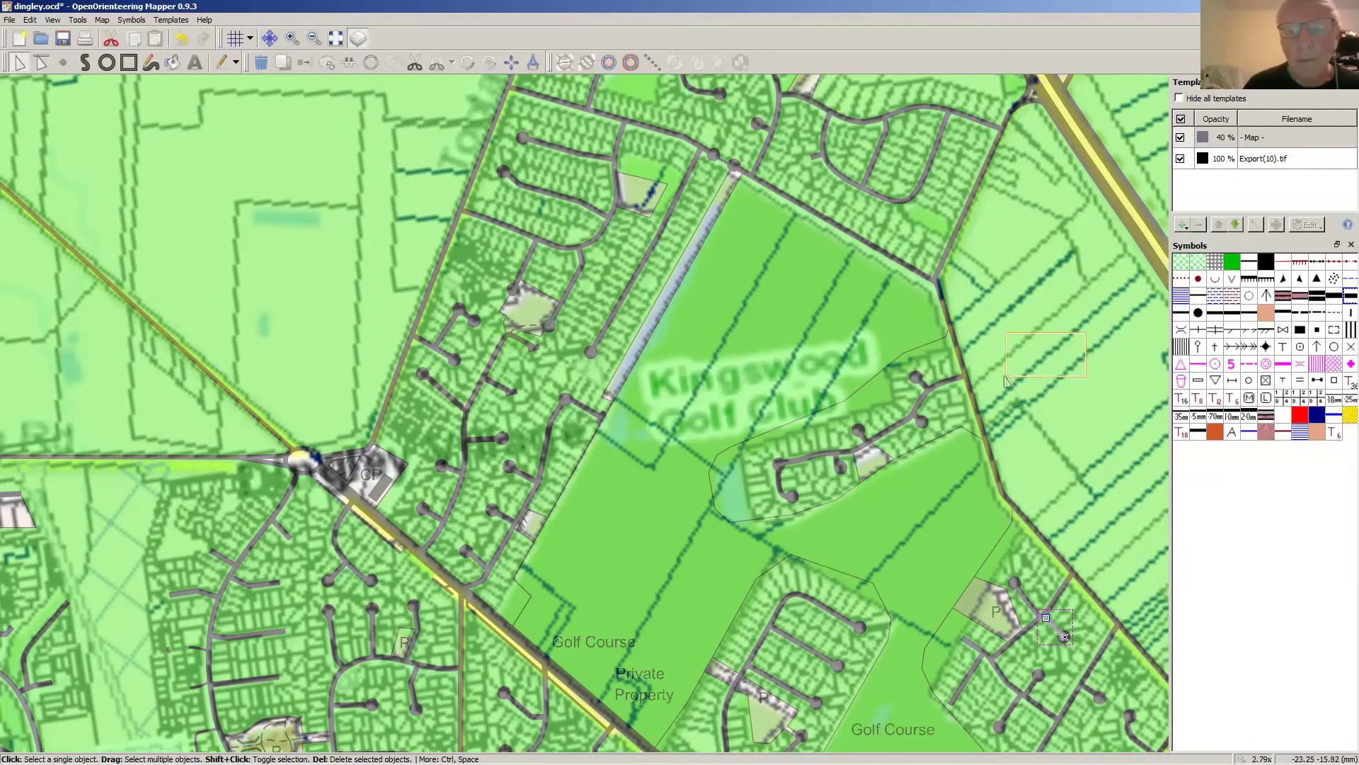
Step: Move the straight road along the northeast edge of Kingswood Golf Club slightly southwest onto the background street
left_click(1048, 362)
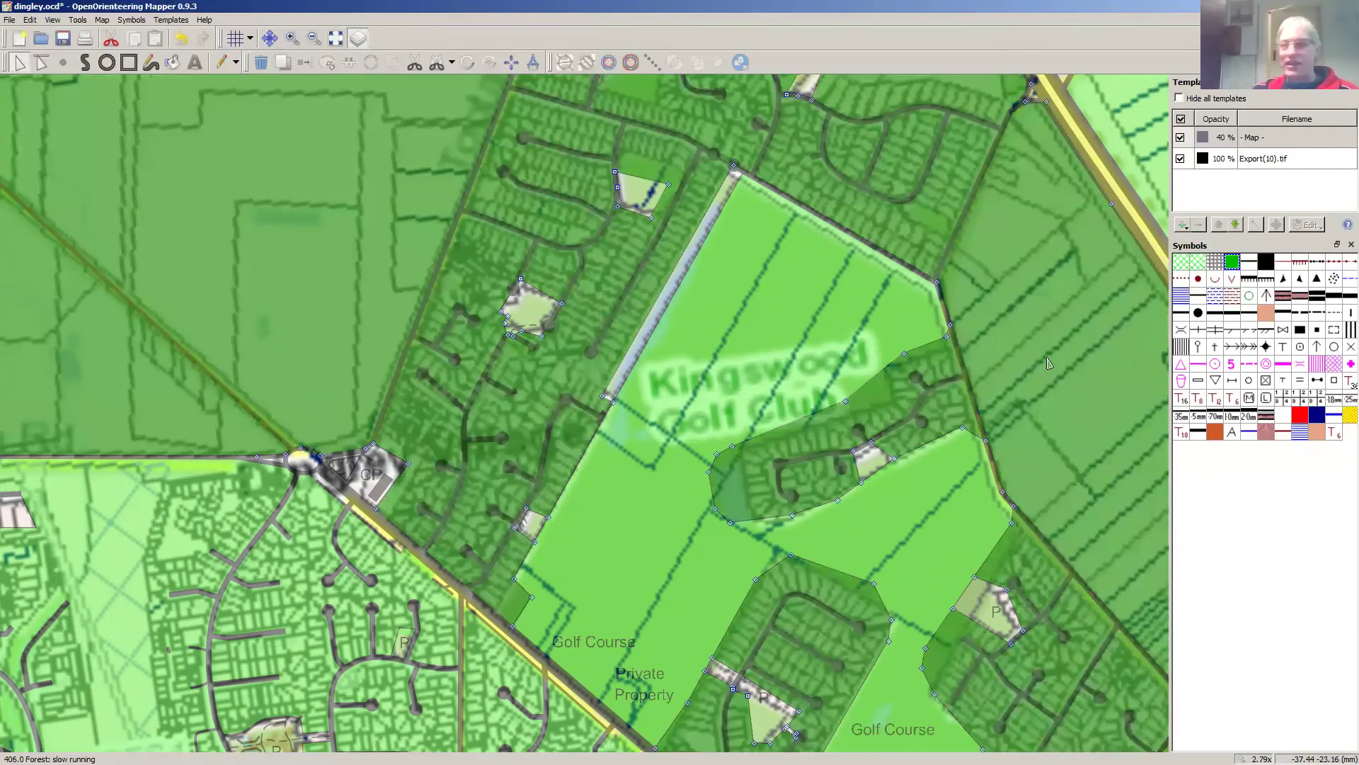
key("Delete")
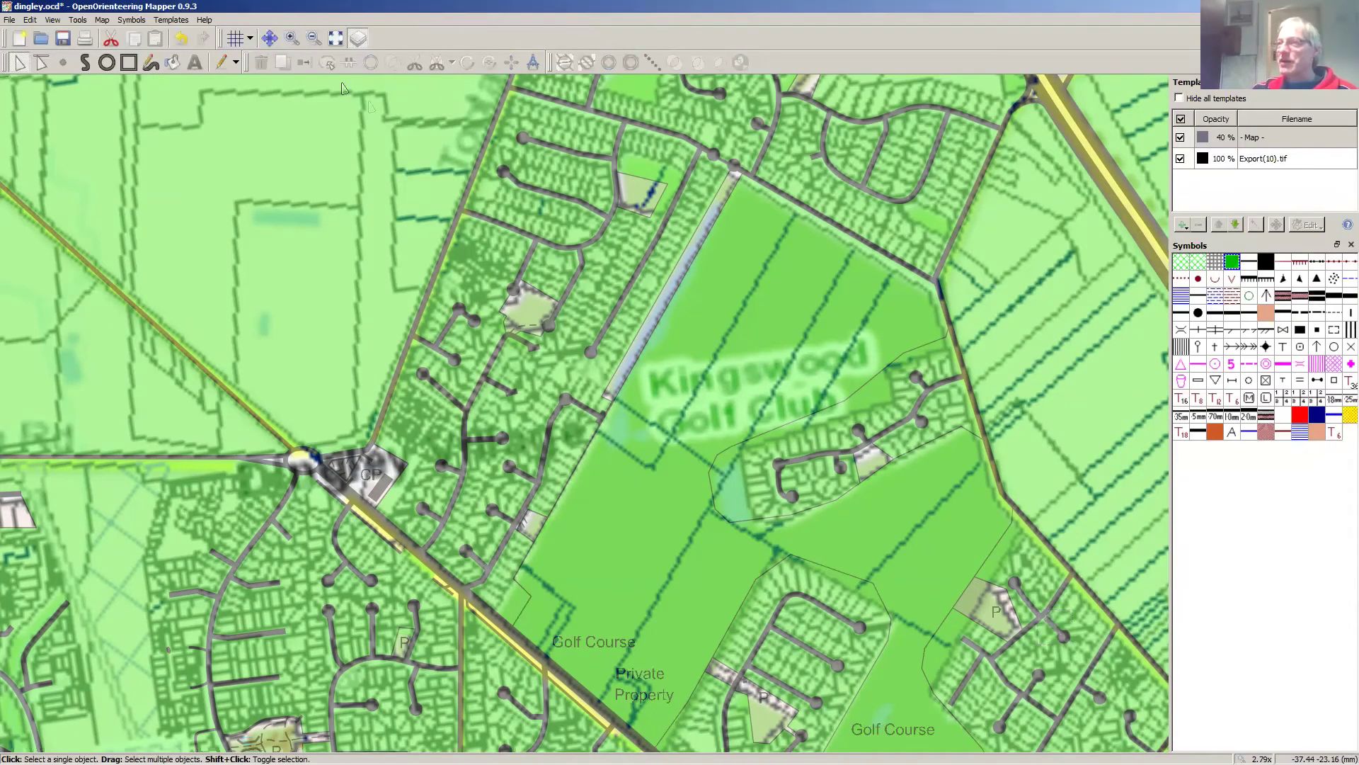
left_click(269, 38)
left_click_drag(844, 196, 564, 488)
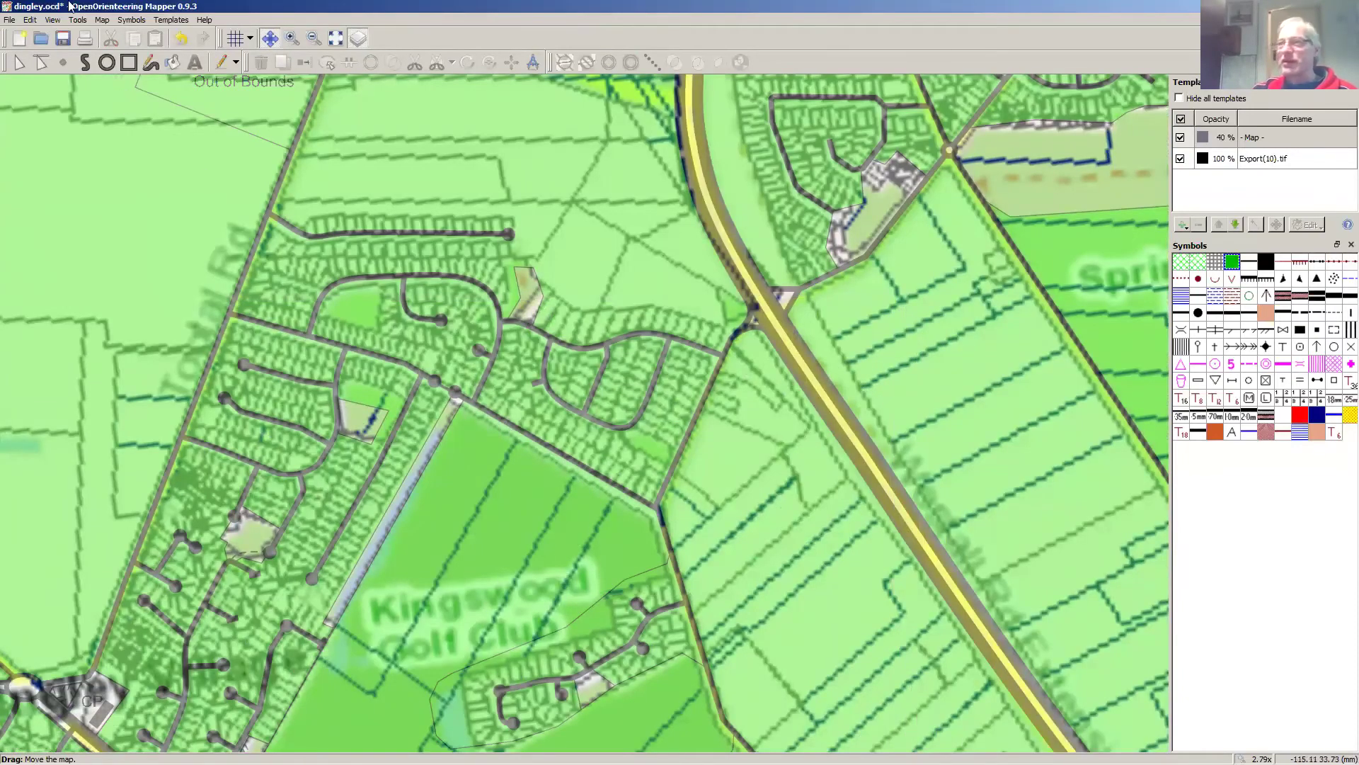
key("e")
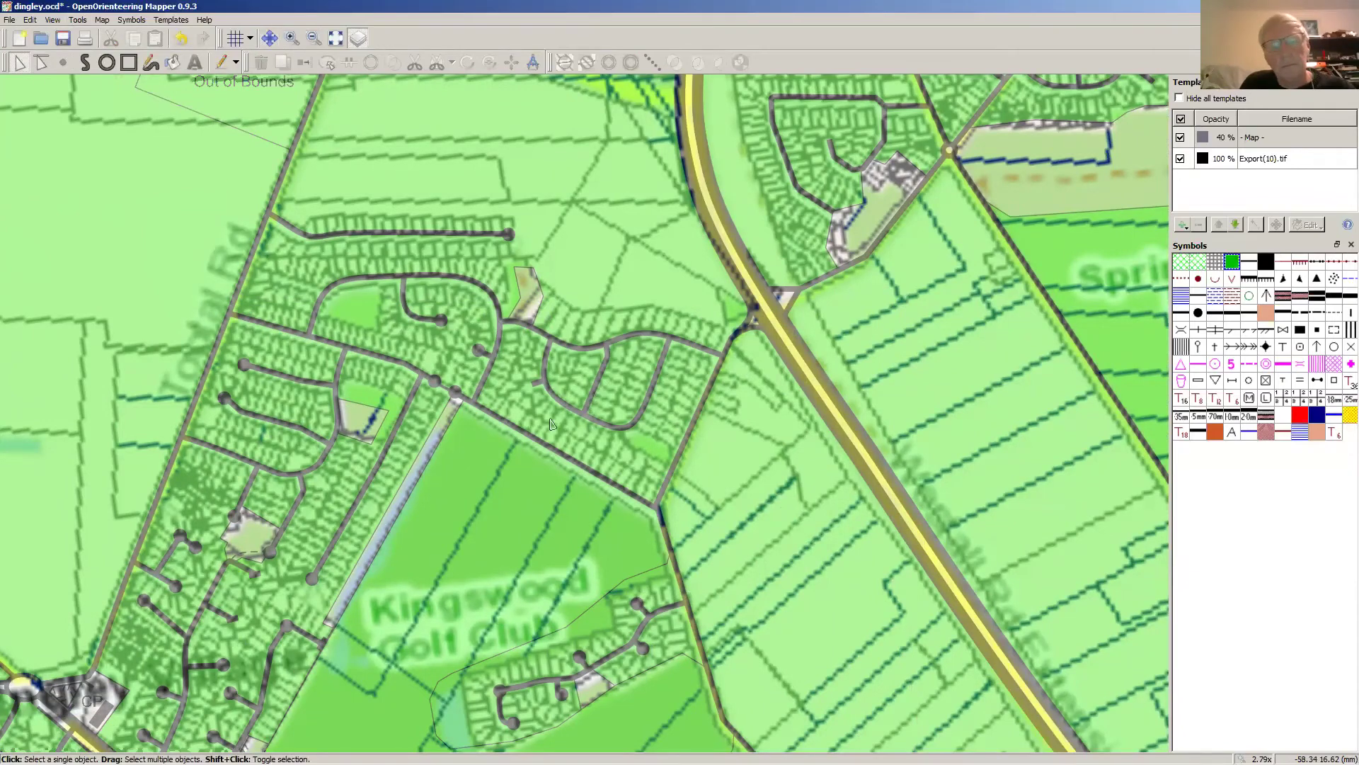
left_click(540, 448)
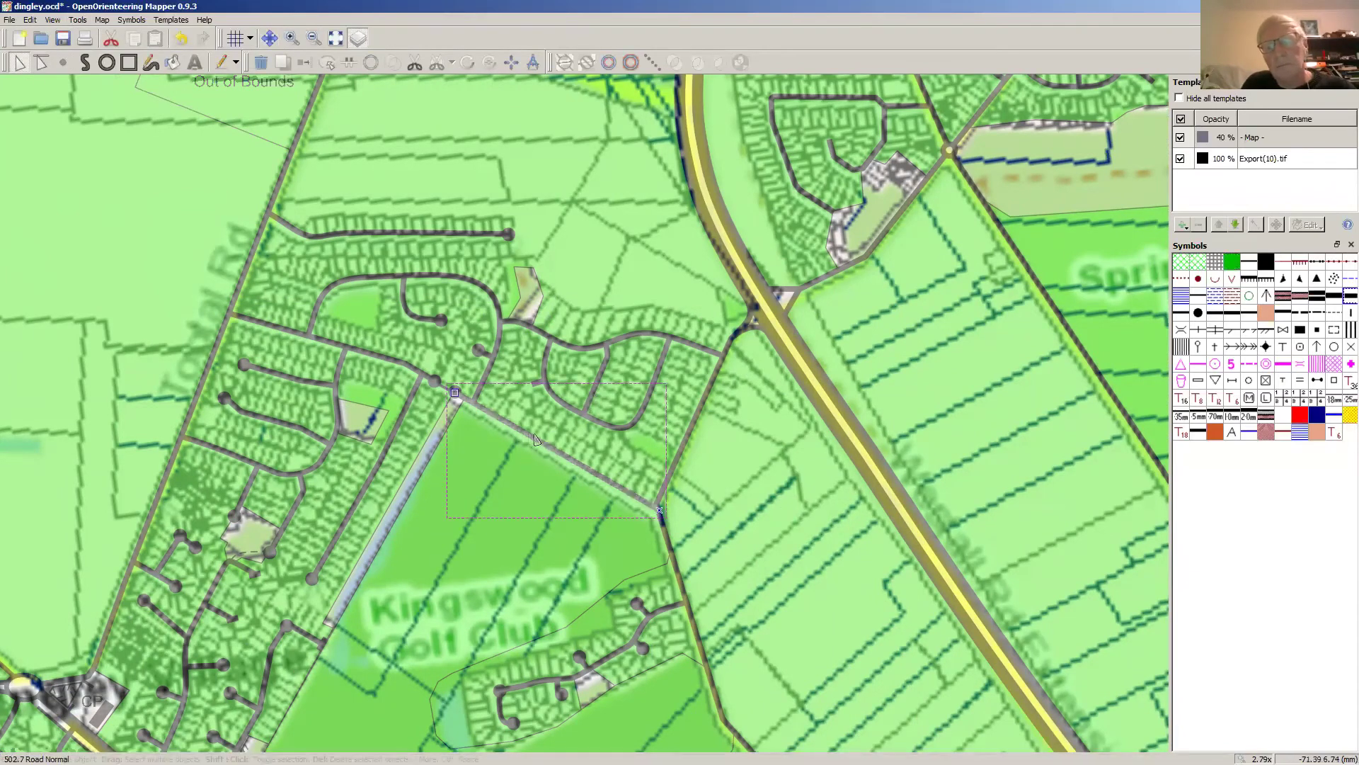
left_click_drag(553, 524, 549, 529)
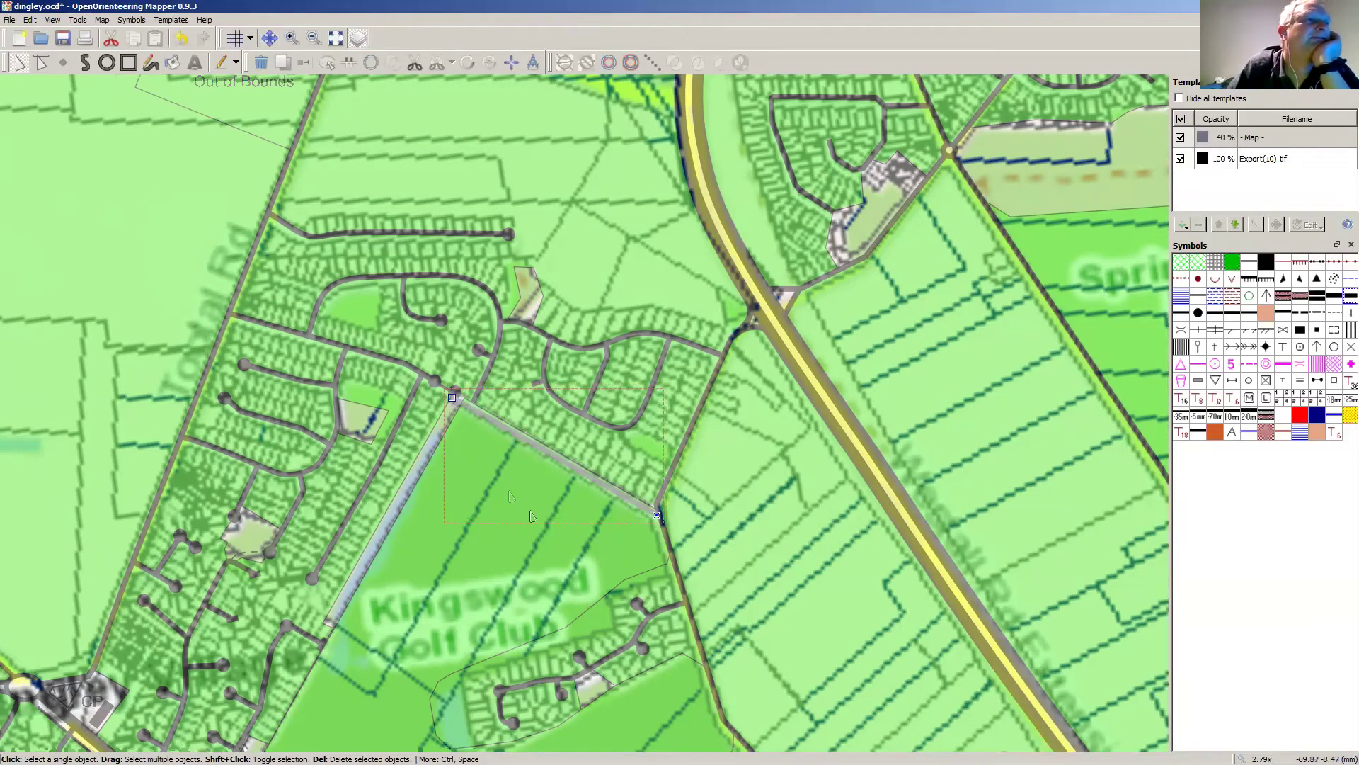
Step: Undo the last shift of the straight road along the northeast edge of Kingswood Golf Club and deselect it
key("ctrl+z")
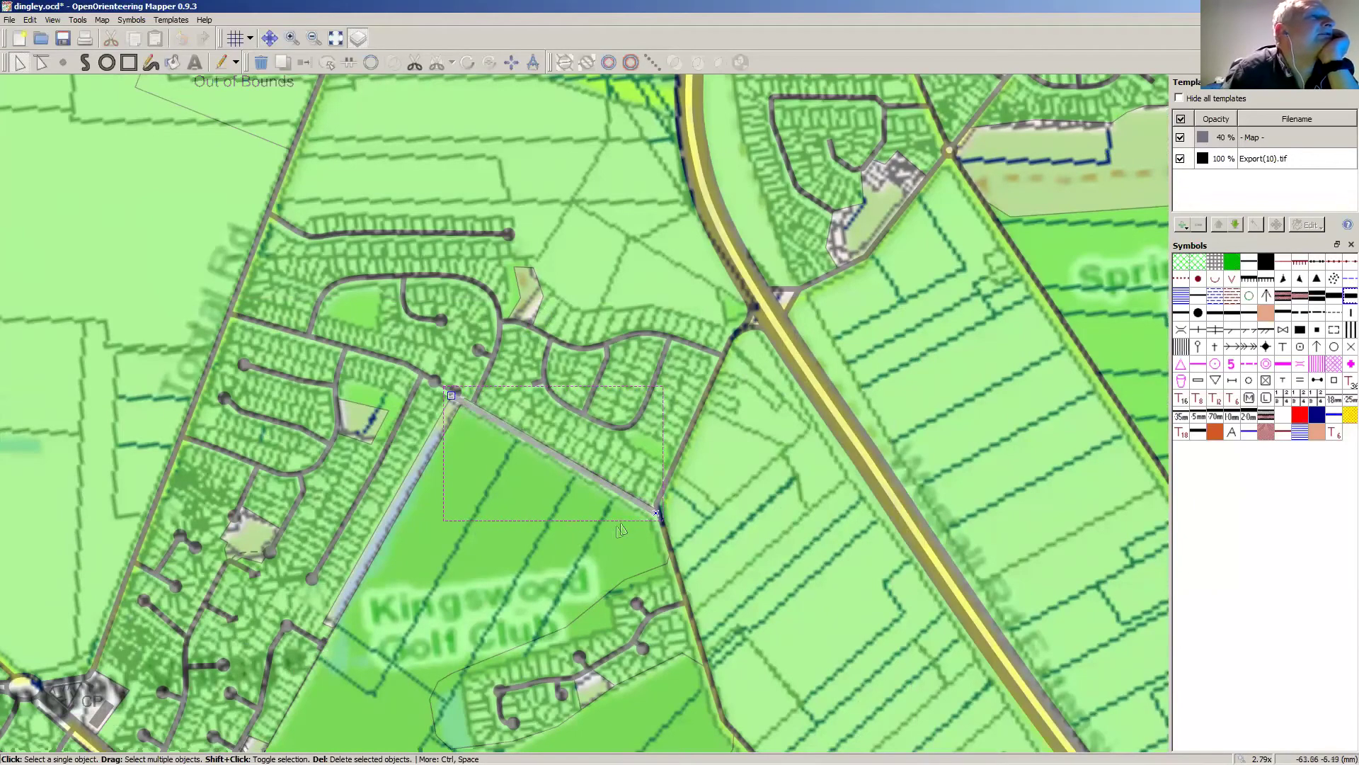
left_click(579, 545)
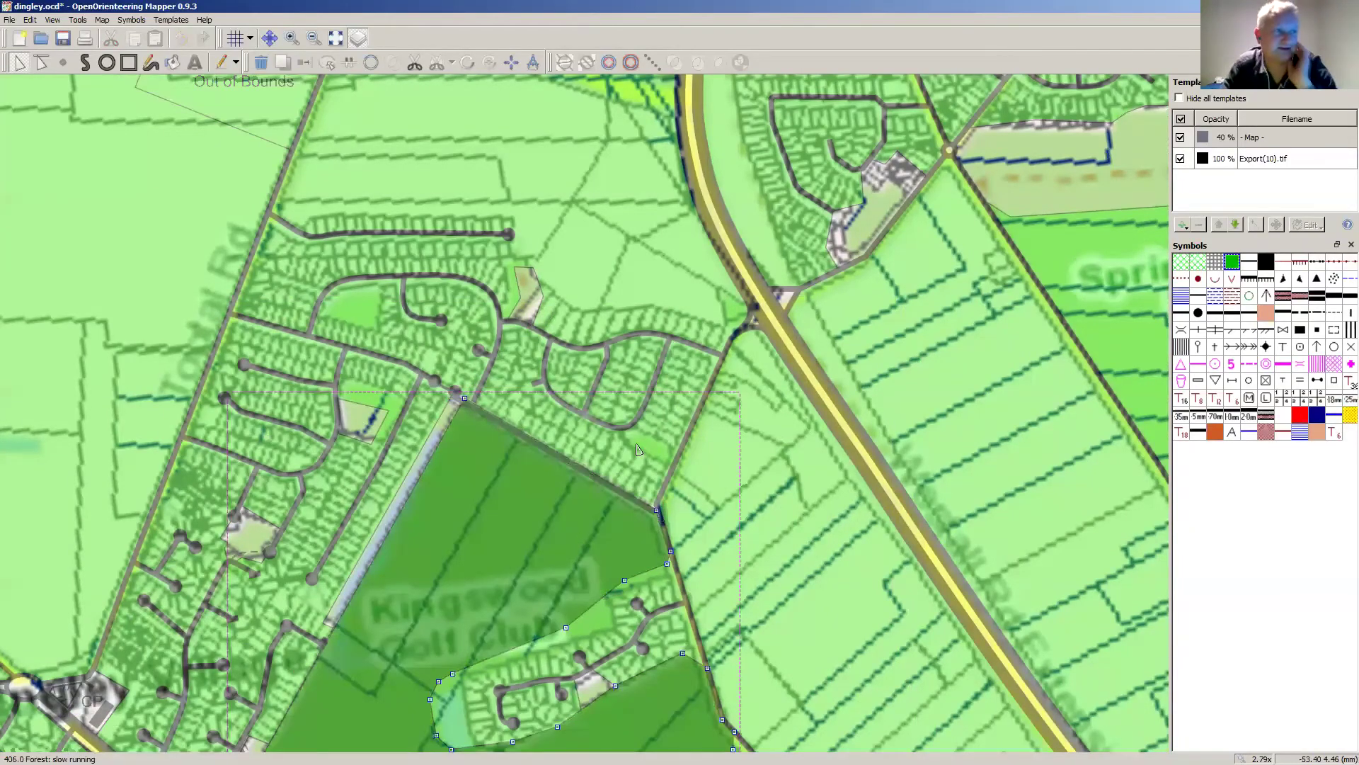
left_click(477, 400)
left_click(501, 221)
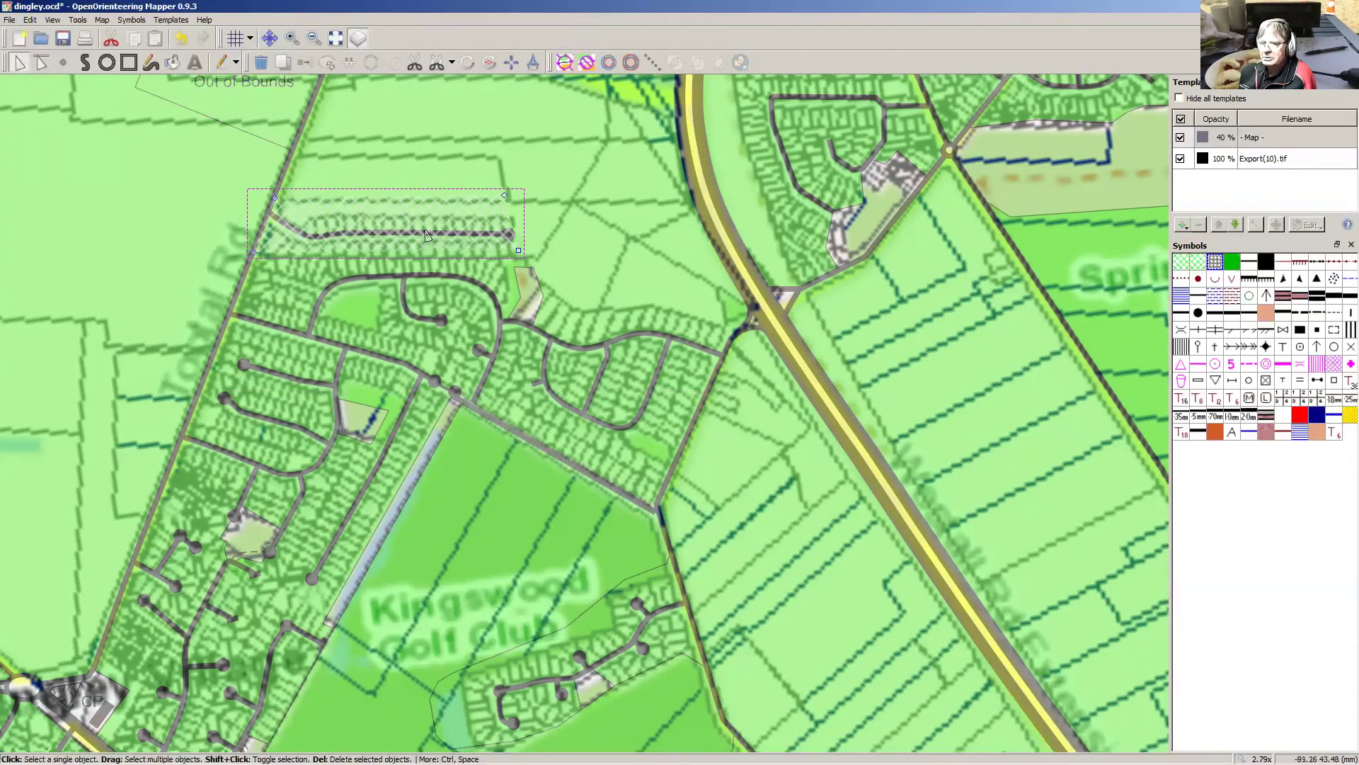
Step: Shift the road leading to the golf club's north corner slightly south and nudge the court ends near that corner onto the background
left_click(307, 339)
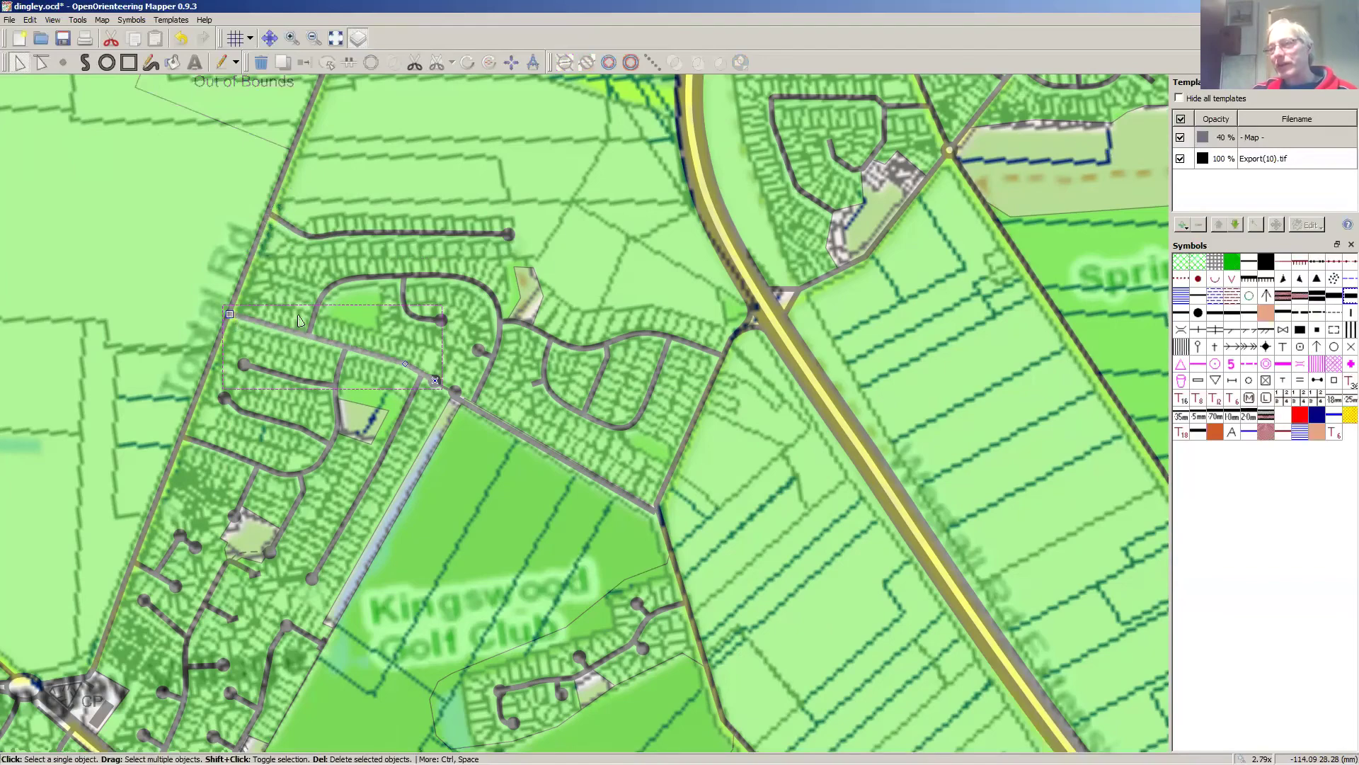
left_click_drag(298, 309, 298, 313)
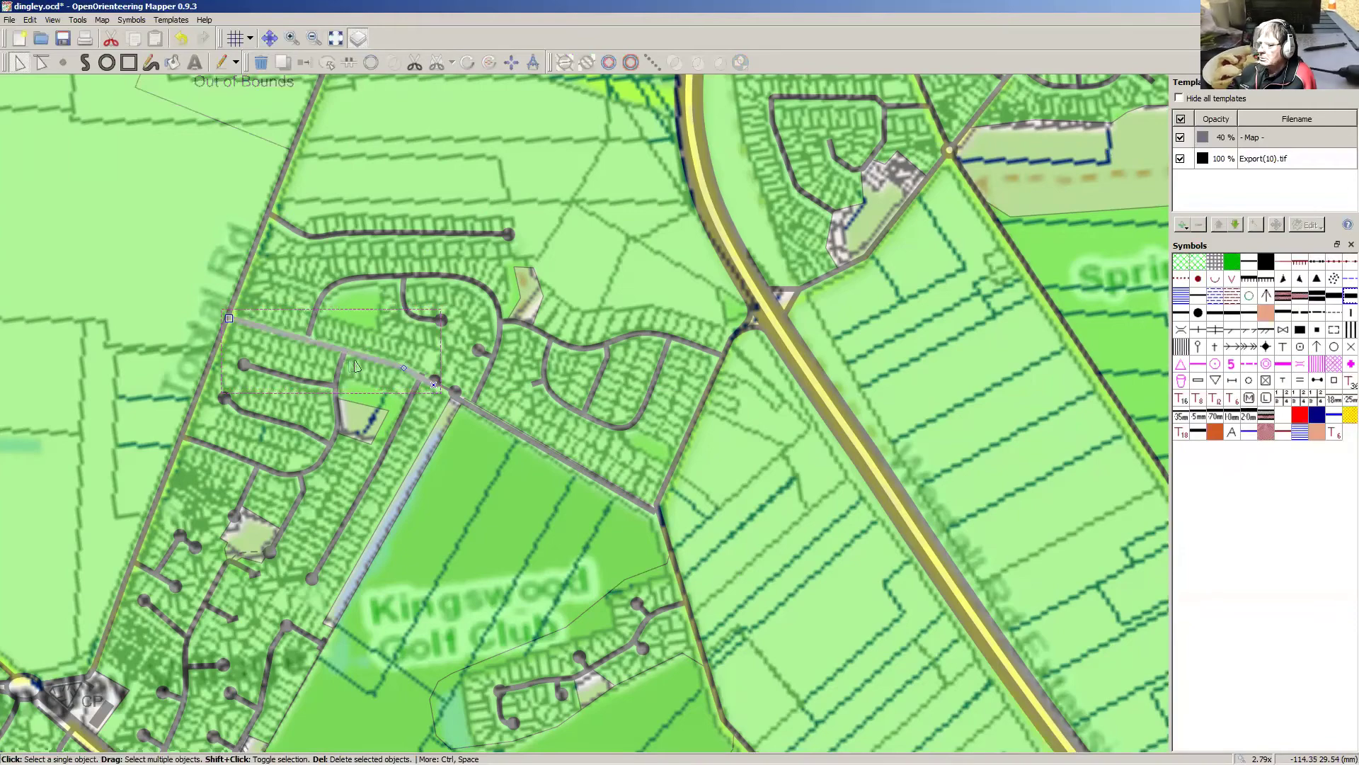
left_click(434, 384)
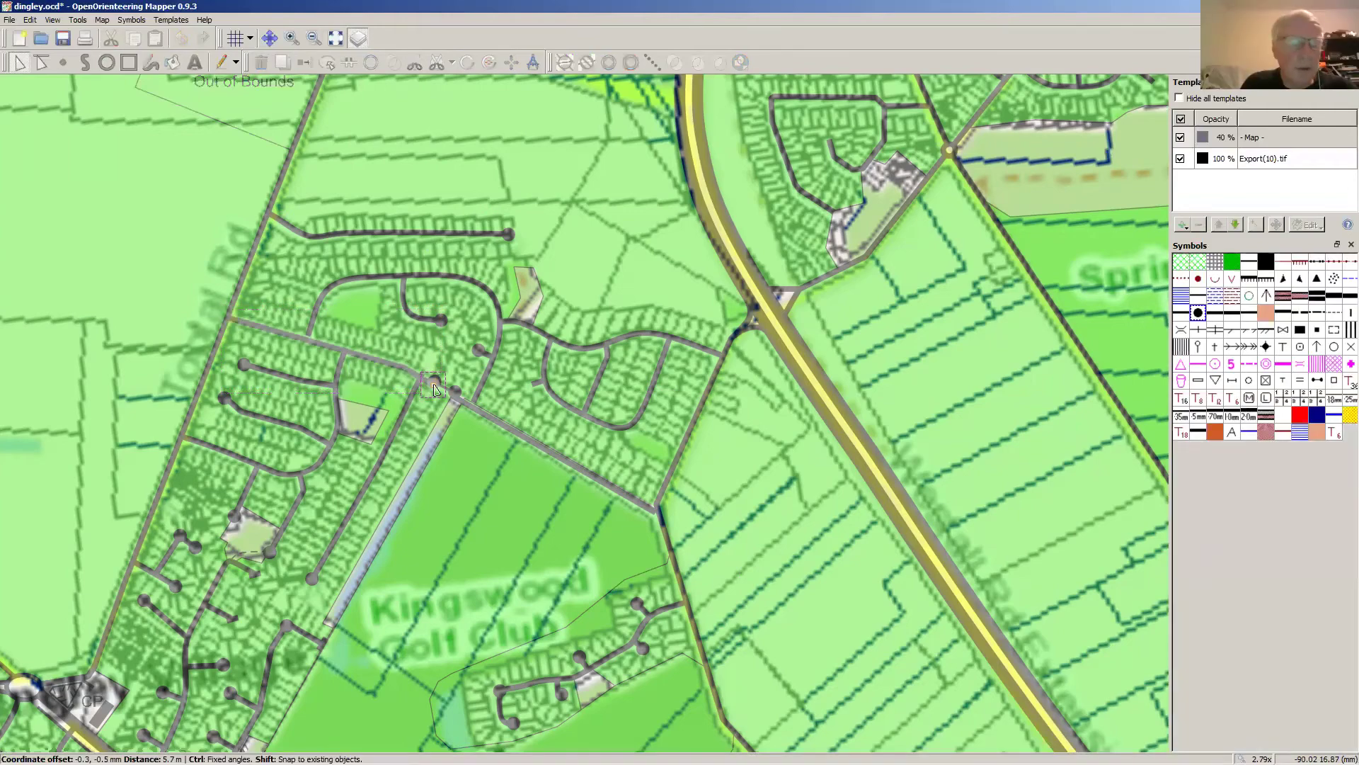
left_click_drag(434, 385, 455, 392)
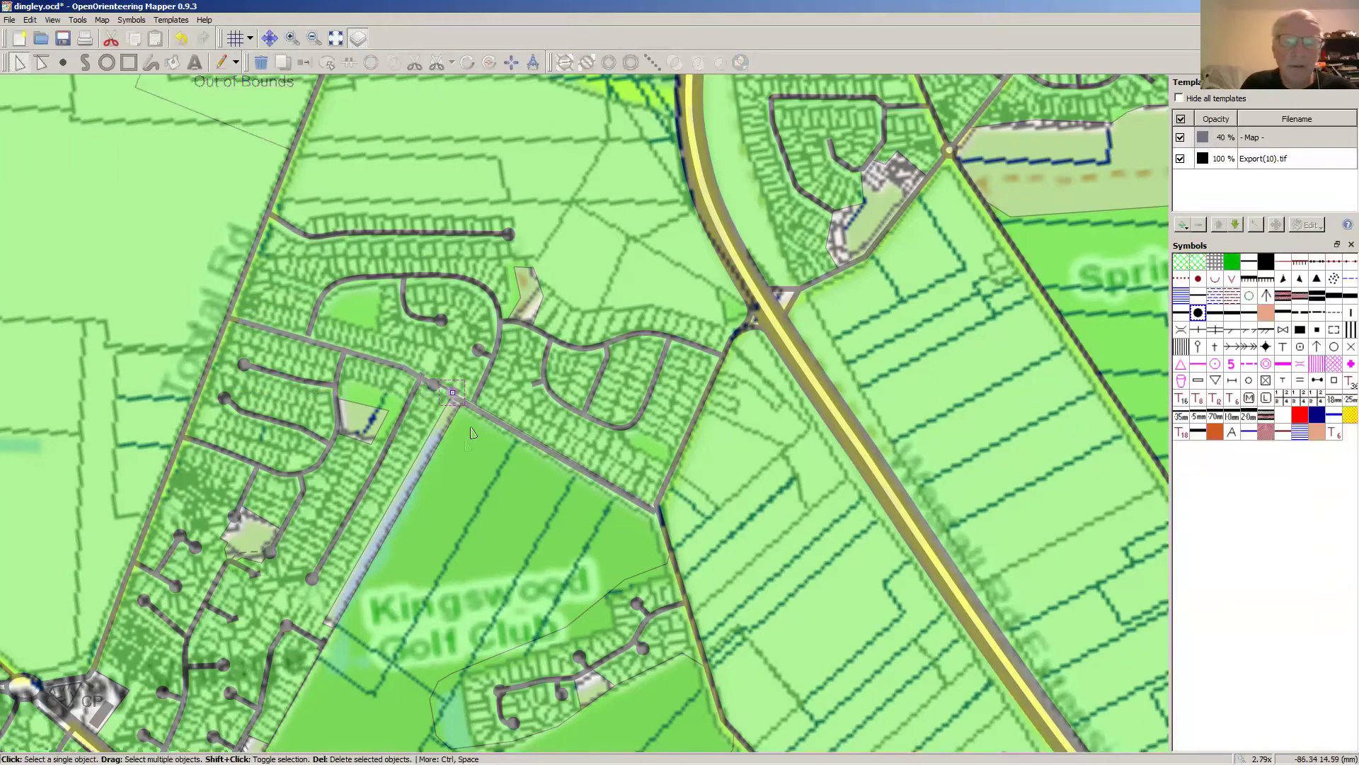
left_click(478, 353)
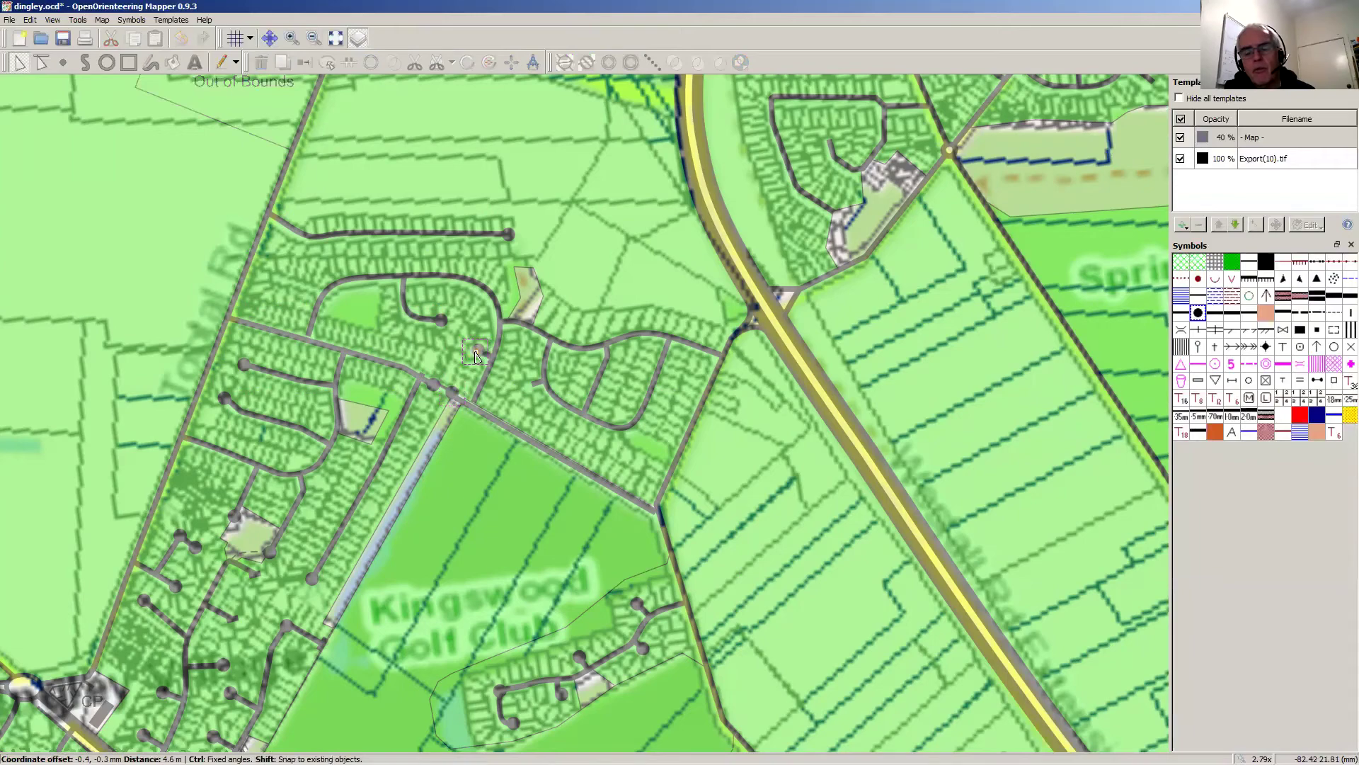
left_click(486, 358)
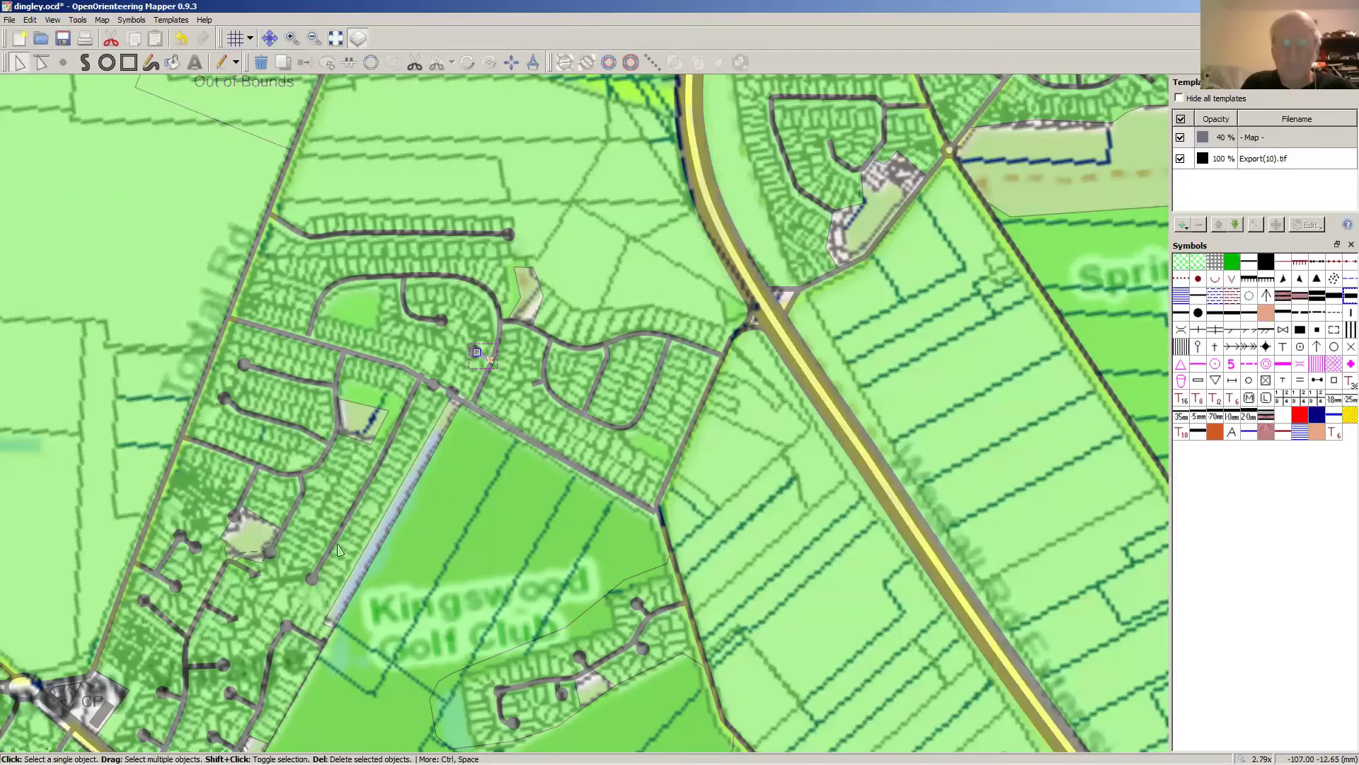
Step: Align the short court road northeast of the CP area with the background, moving its court-end symbol and road ends
left_click_drag(144, 603, 184, 640)
left_click(150, 608)
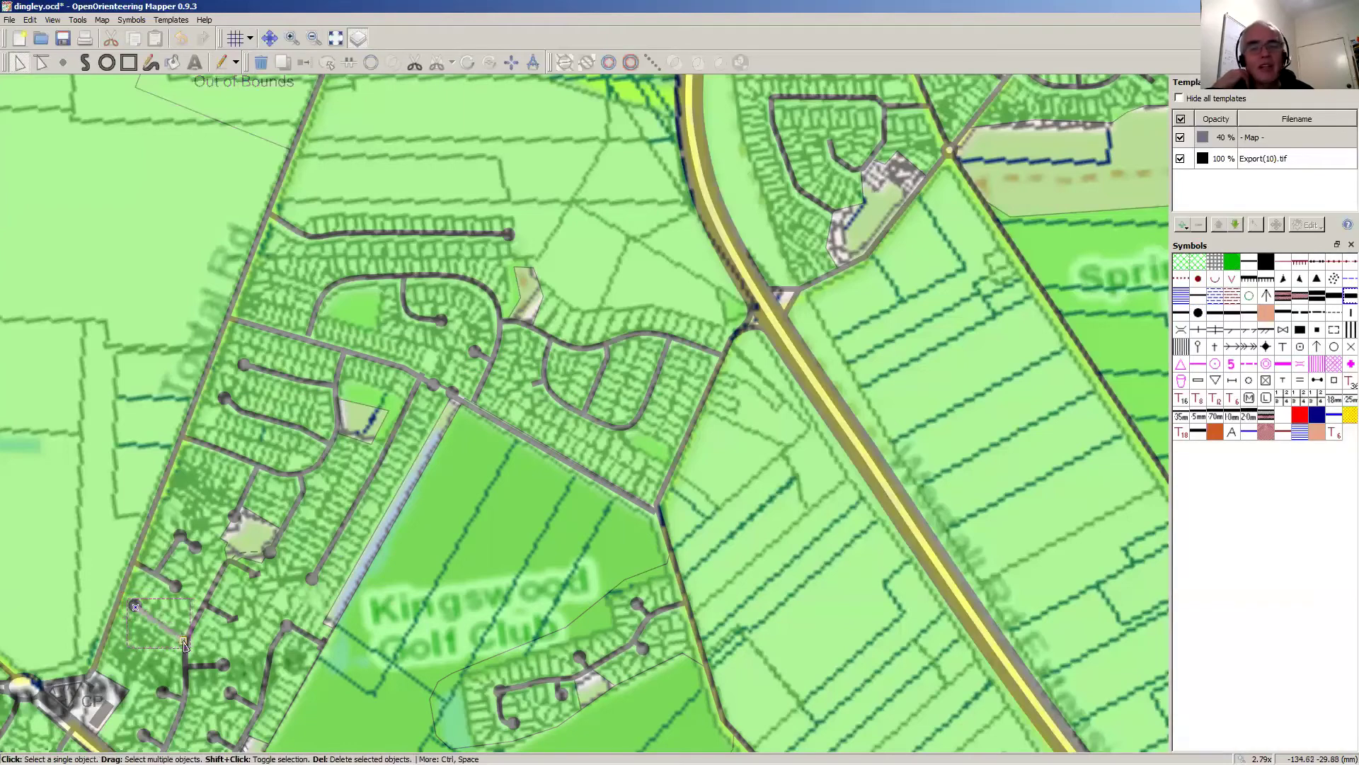
left_click_drag(184, 643, 184, 642)
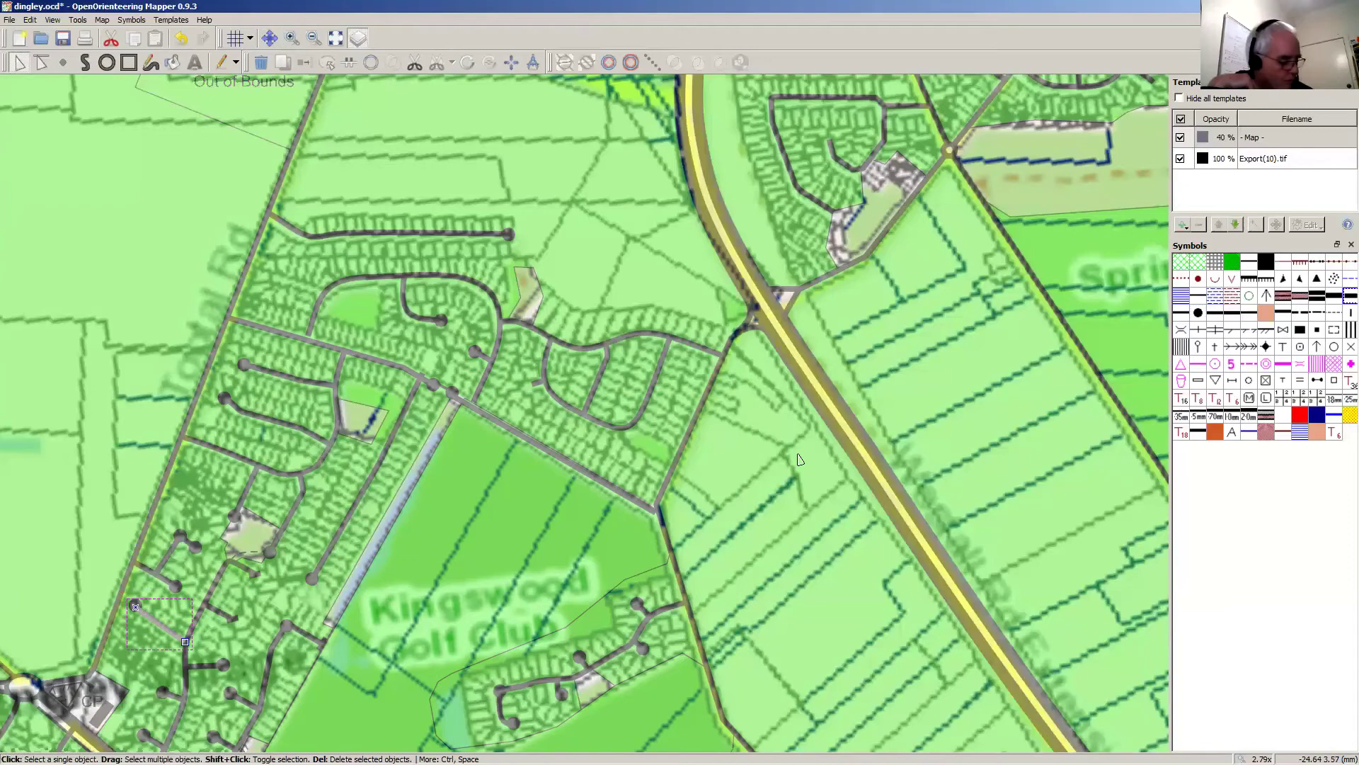
Step: Adjust the upper bend of the long road running south from the roundabout beside the CP area to follow the background street
scroll(798, 460, "down", 2)
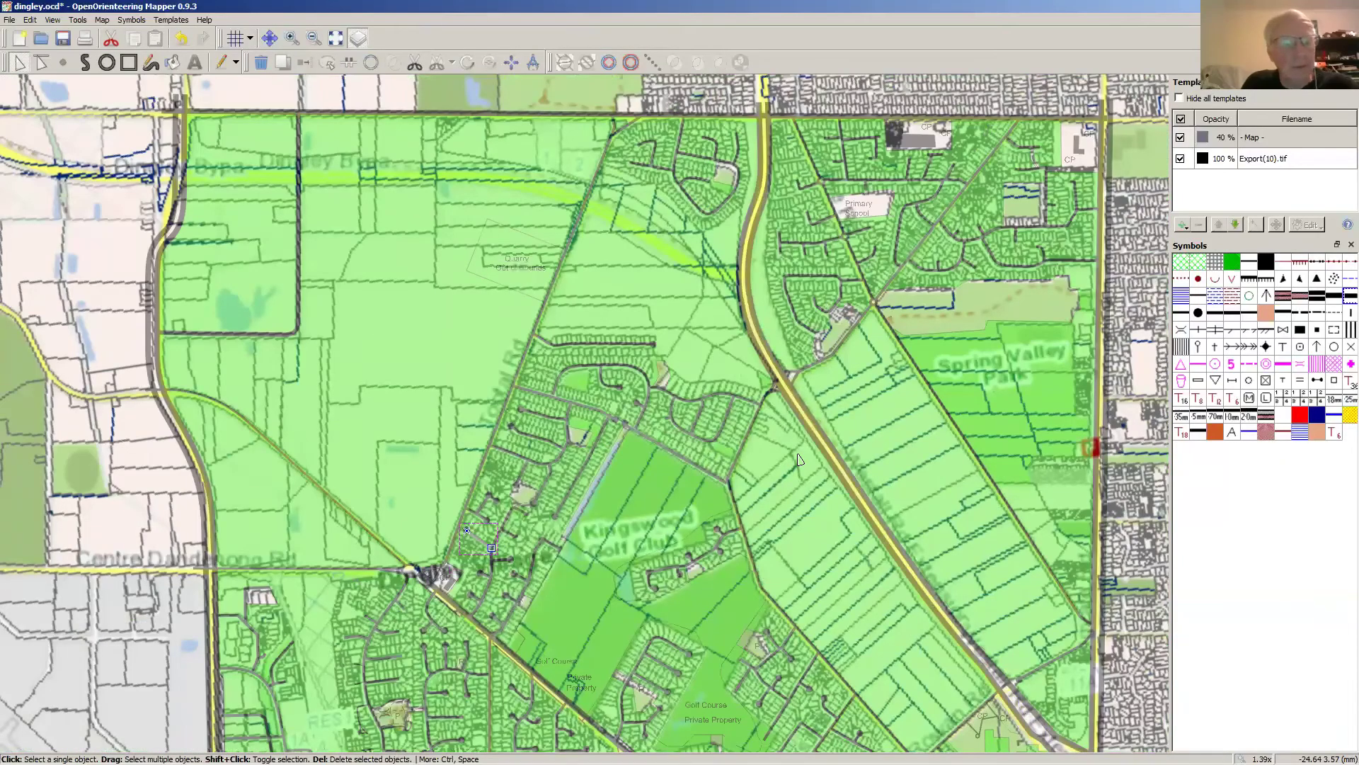
scroll(798, 460, "down", 1)
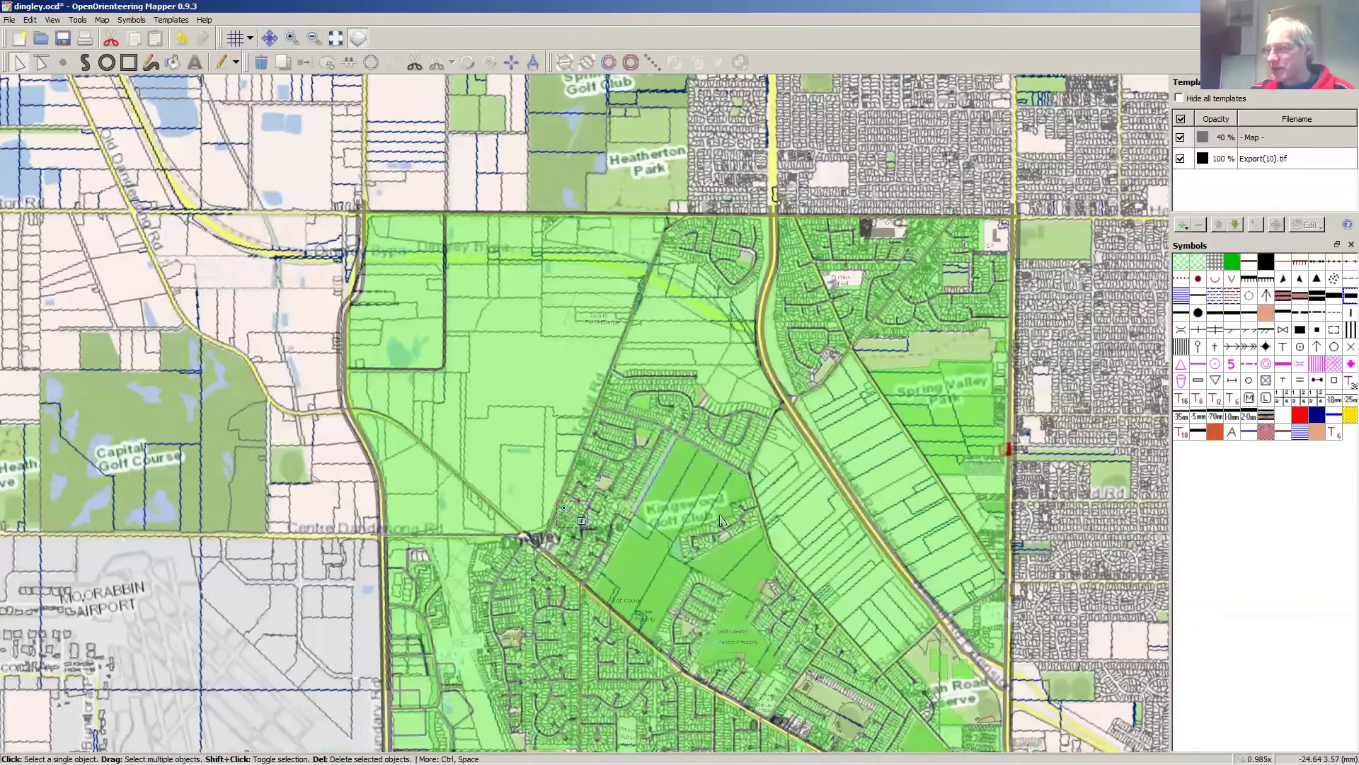
scroll(730, 524, "down", 1)
scroll(664, 525, "up", 4)
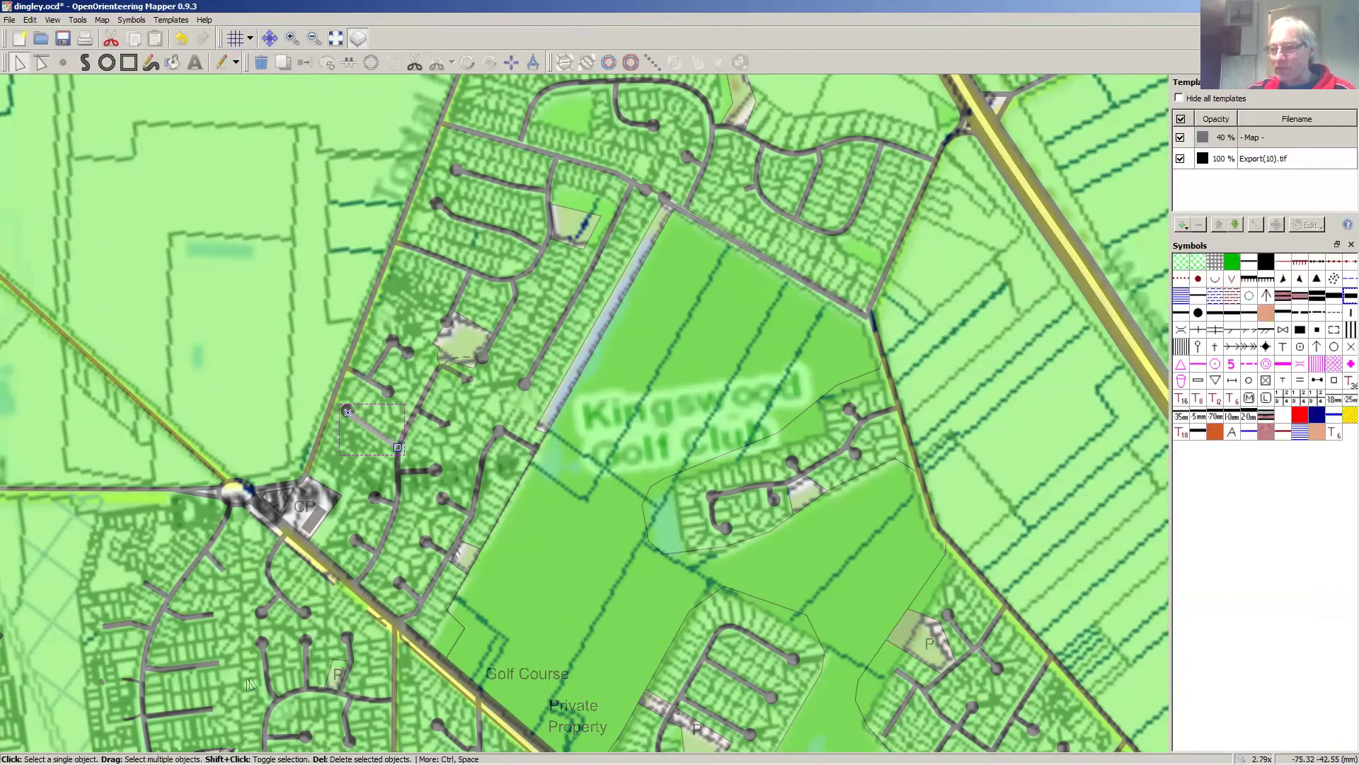
left_click(144, 698, "shift")
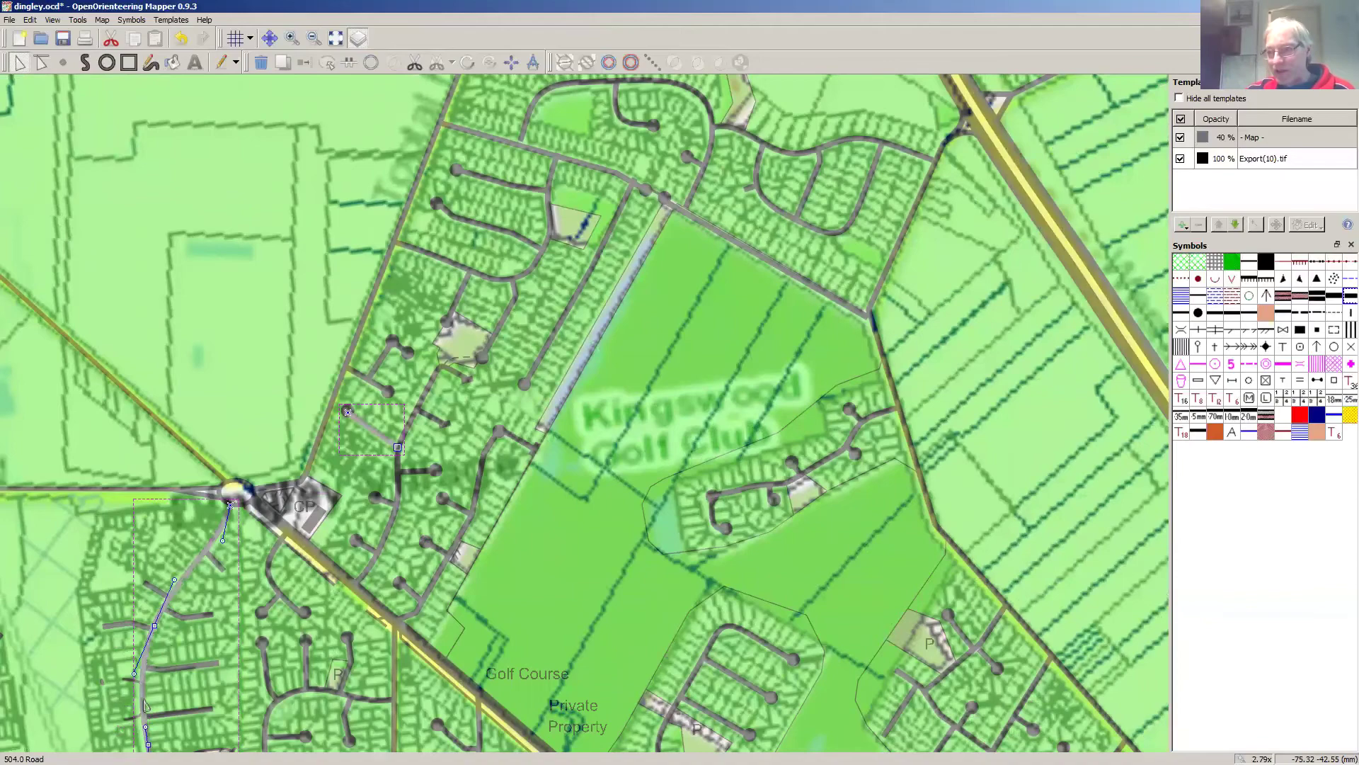
left_click(135, 677)
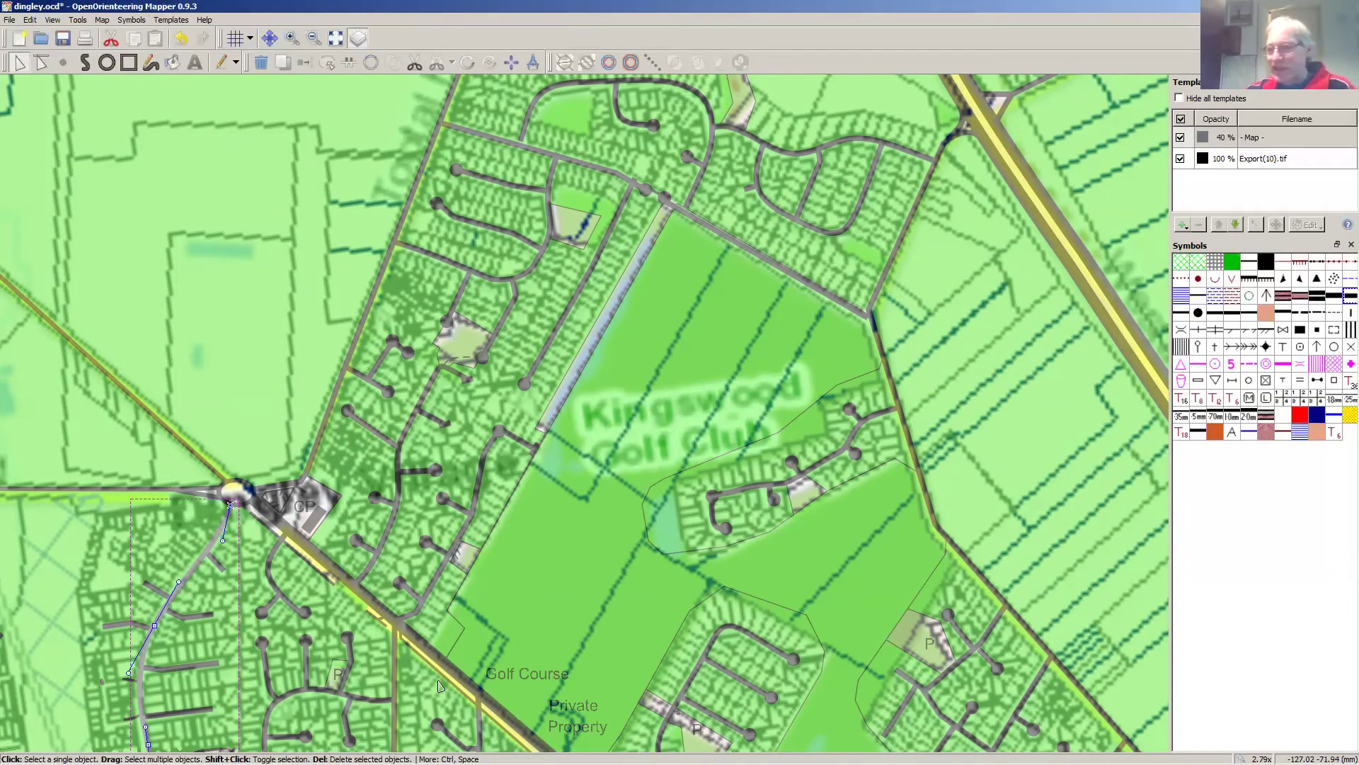
Step: Reshape the same road's stretch just northwest of the westernmost parking area, moving its nodes and curve handles onto the background
scroll(441, 685, "down", 3)
scroll(440, 686, "down", 3)
scroll(39, 282, "down", 3)
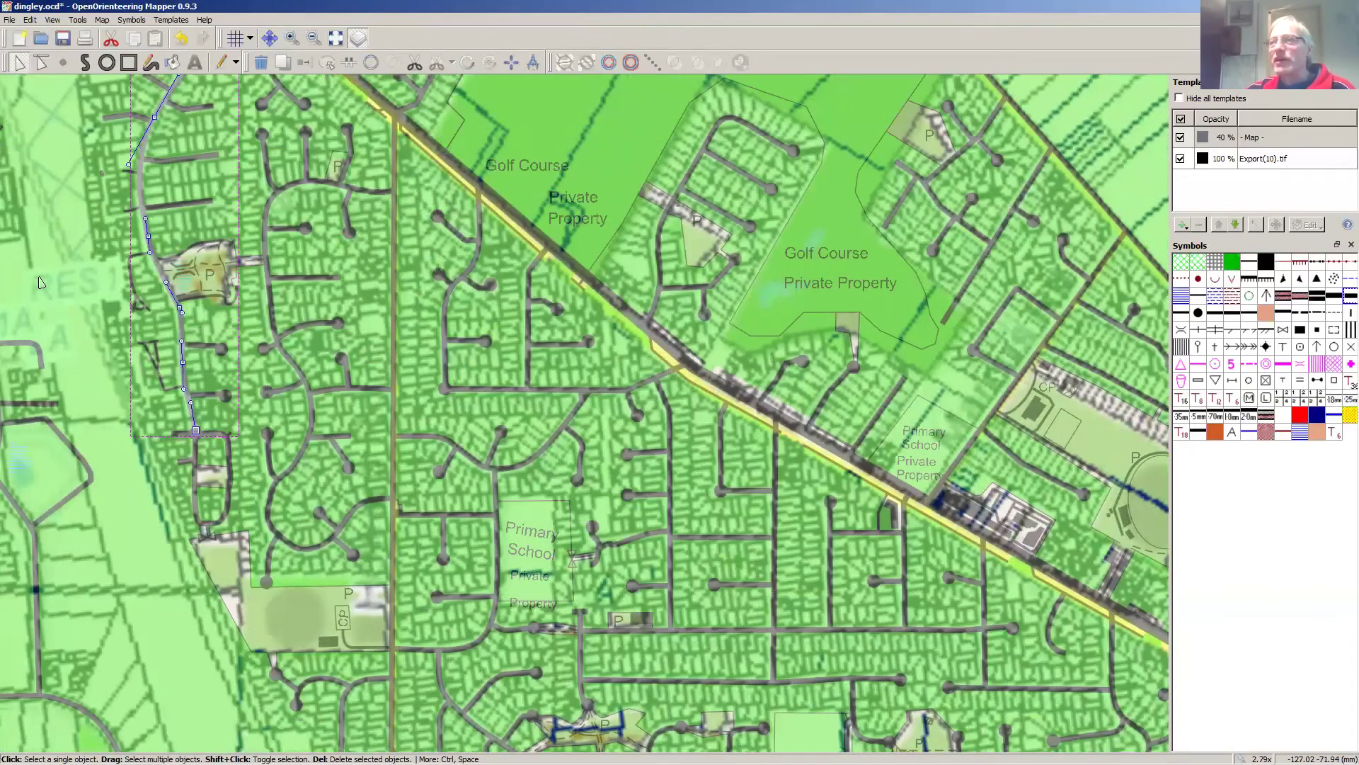
left_click(141, 205)
left_click(142, 206)
left_click_drag(148, 236, 144, 237)
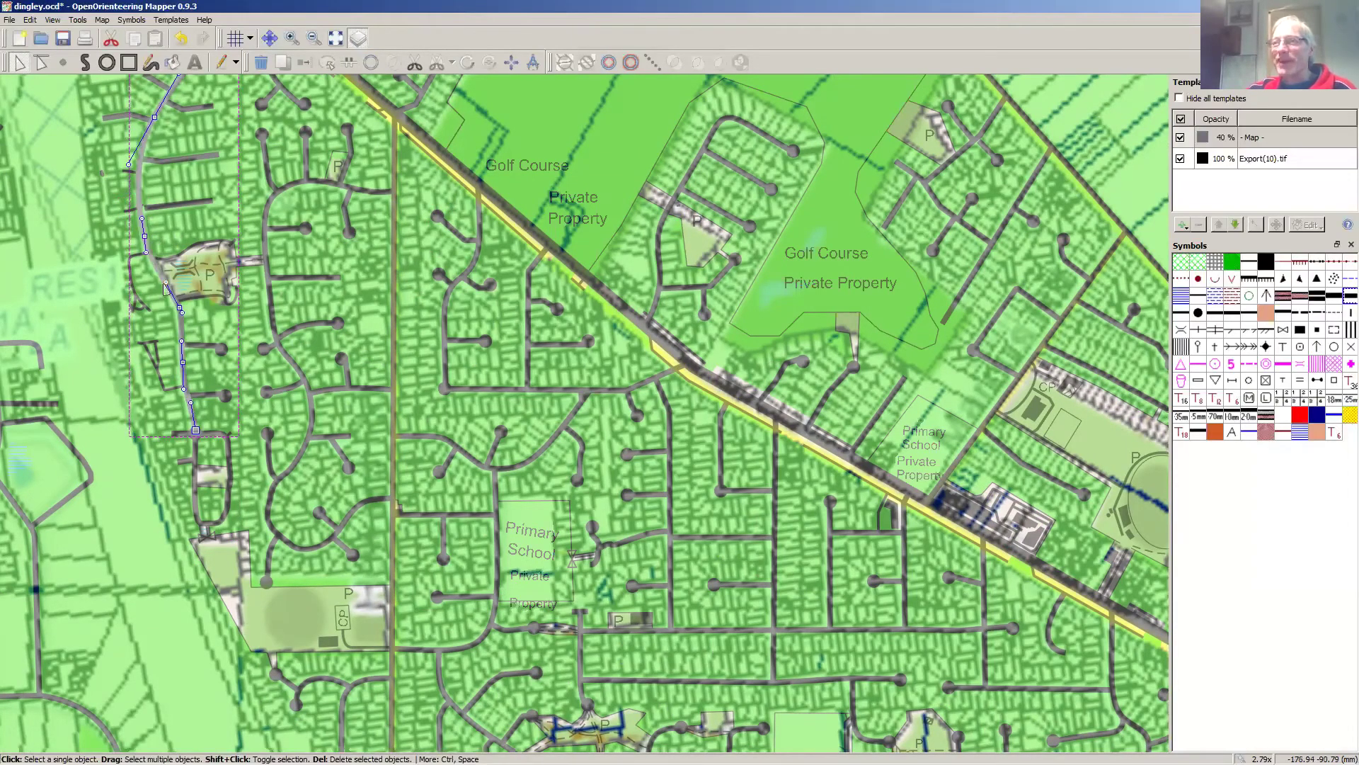
left_click_drag(147, 255, 149, 264)
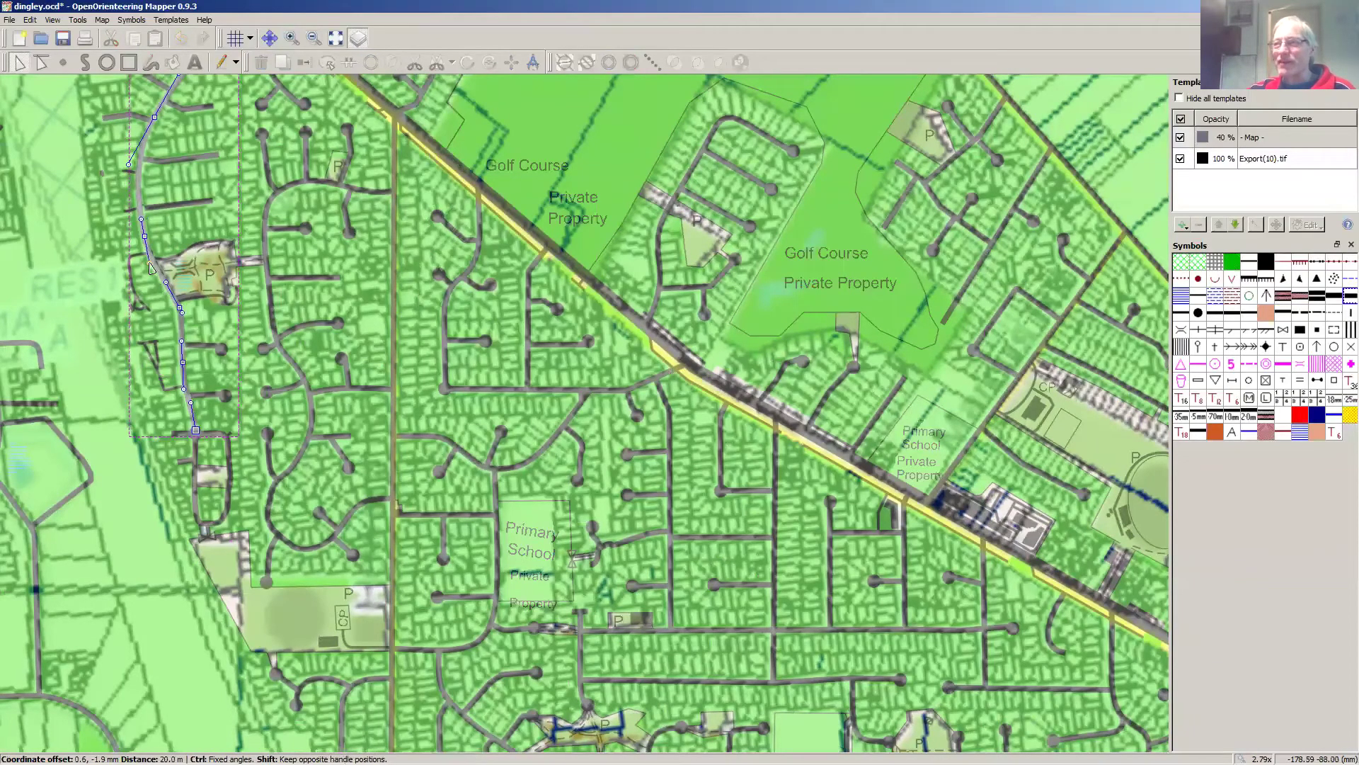
left_click_drag(155, 211, 139, 211)
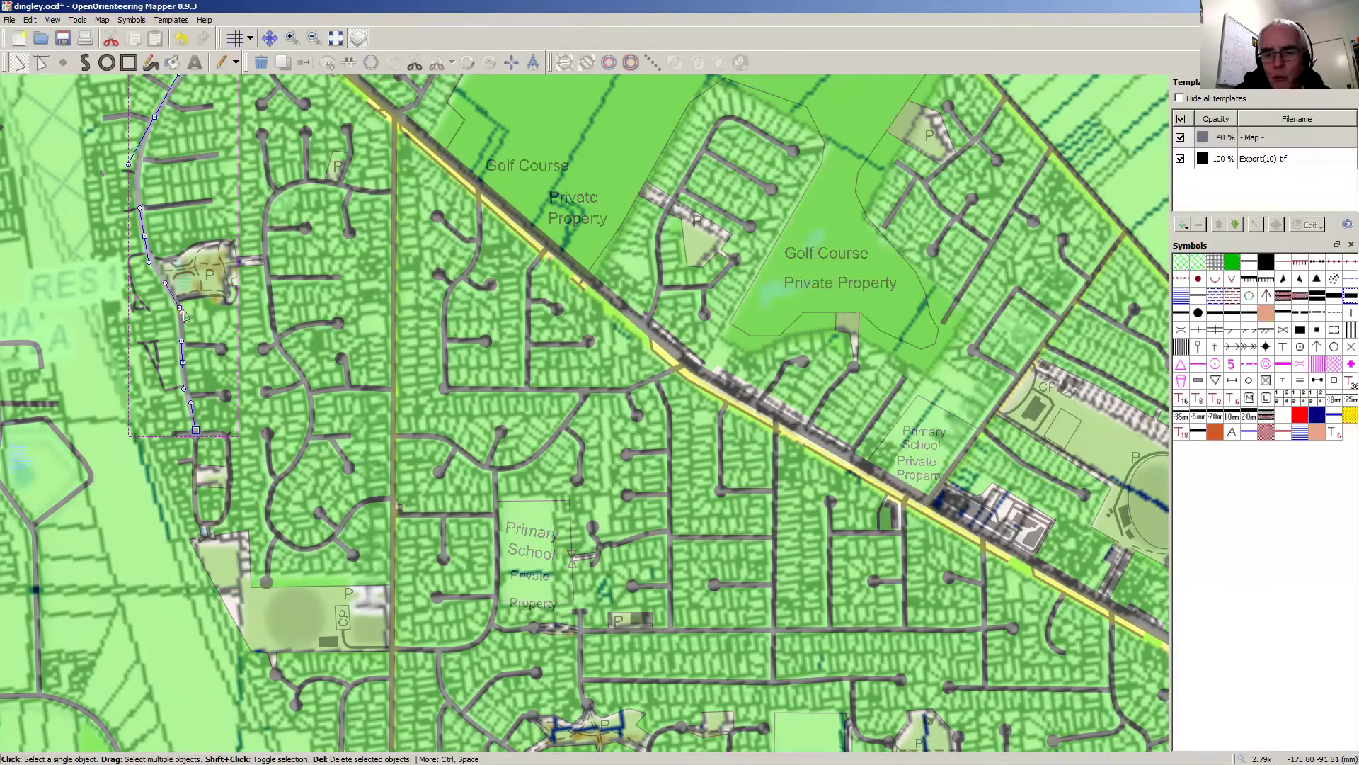
Step: Shift the road's nodes south of the parking area slightly west down to its end, including the adjoining side court and court-end symbol
left_click_drag(180, 308, 178, 310)
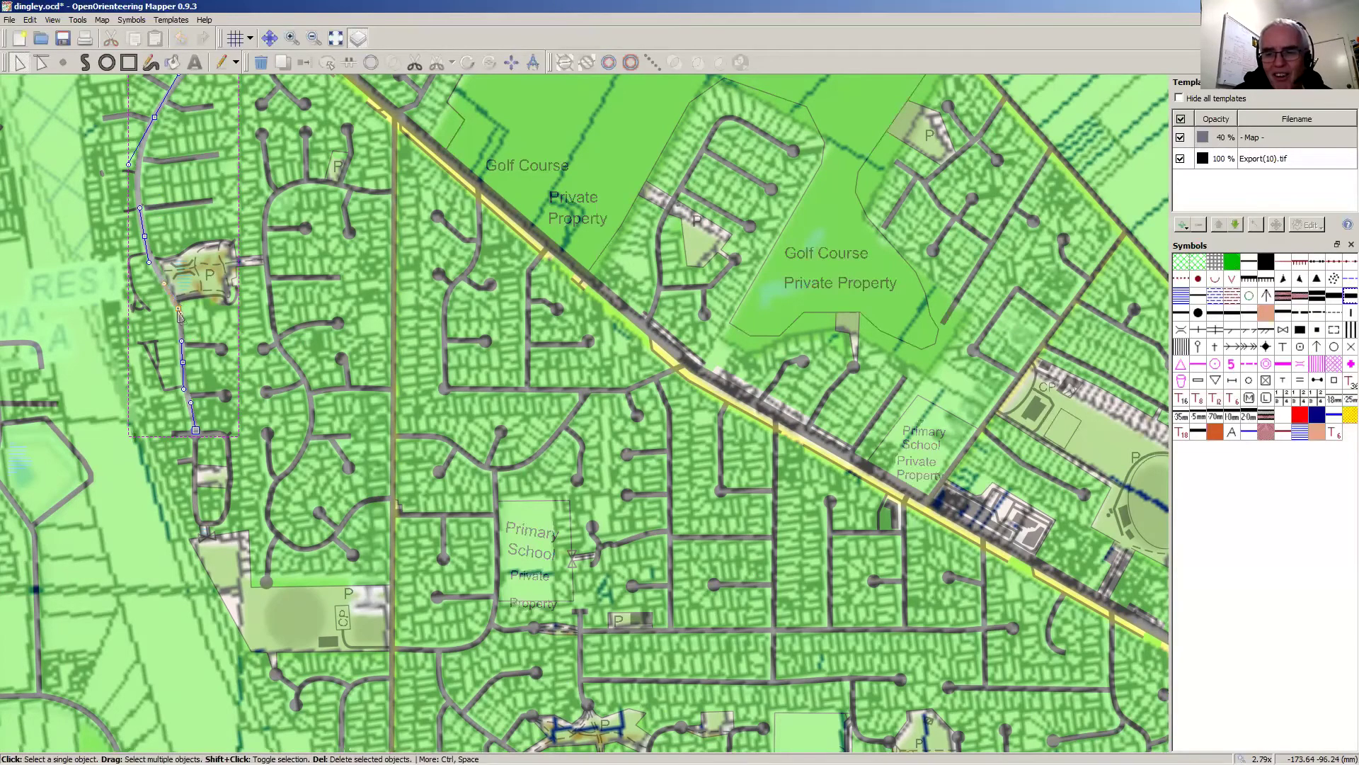
left_click(182, 346)
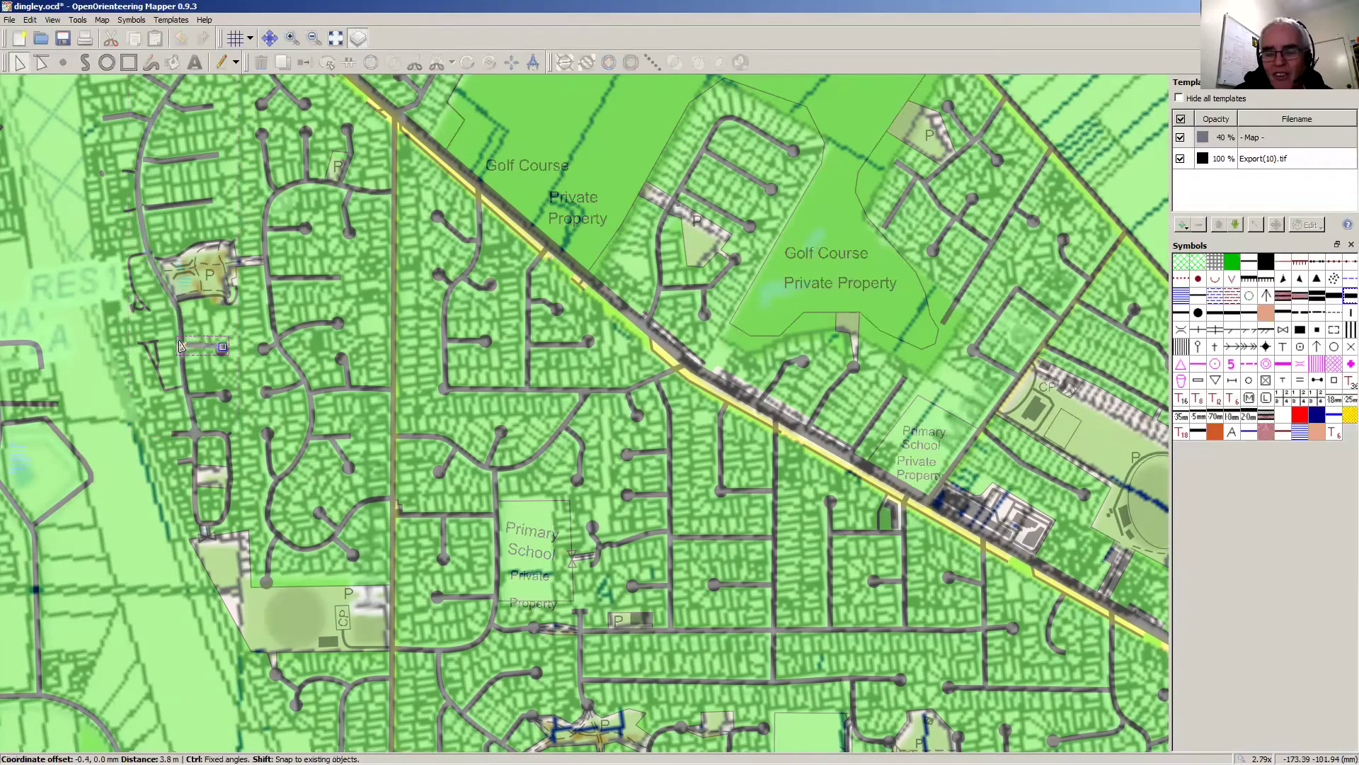
left_click(183, 364)
left_click_drag(182, 363, 178, 365)
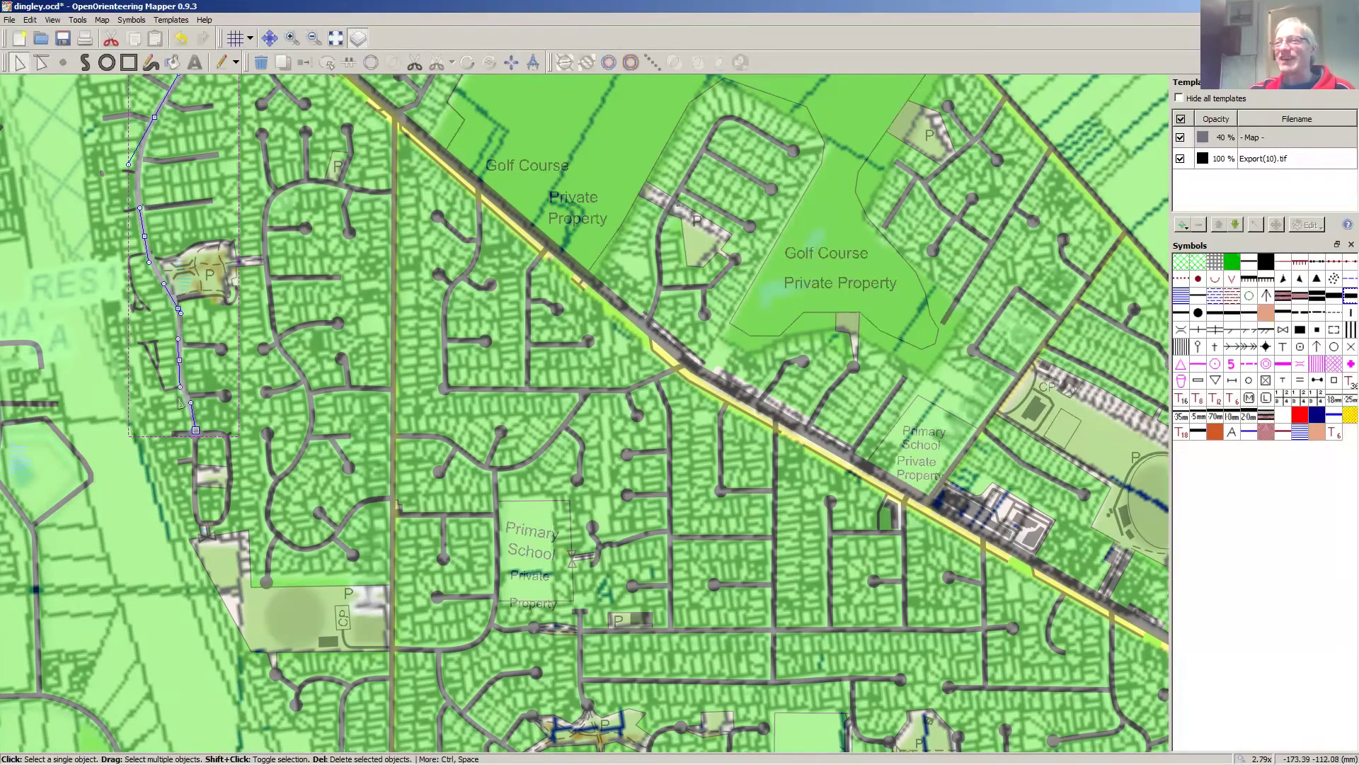
left_click(196, 435)
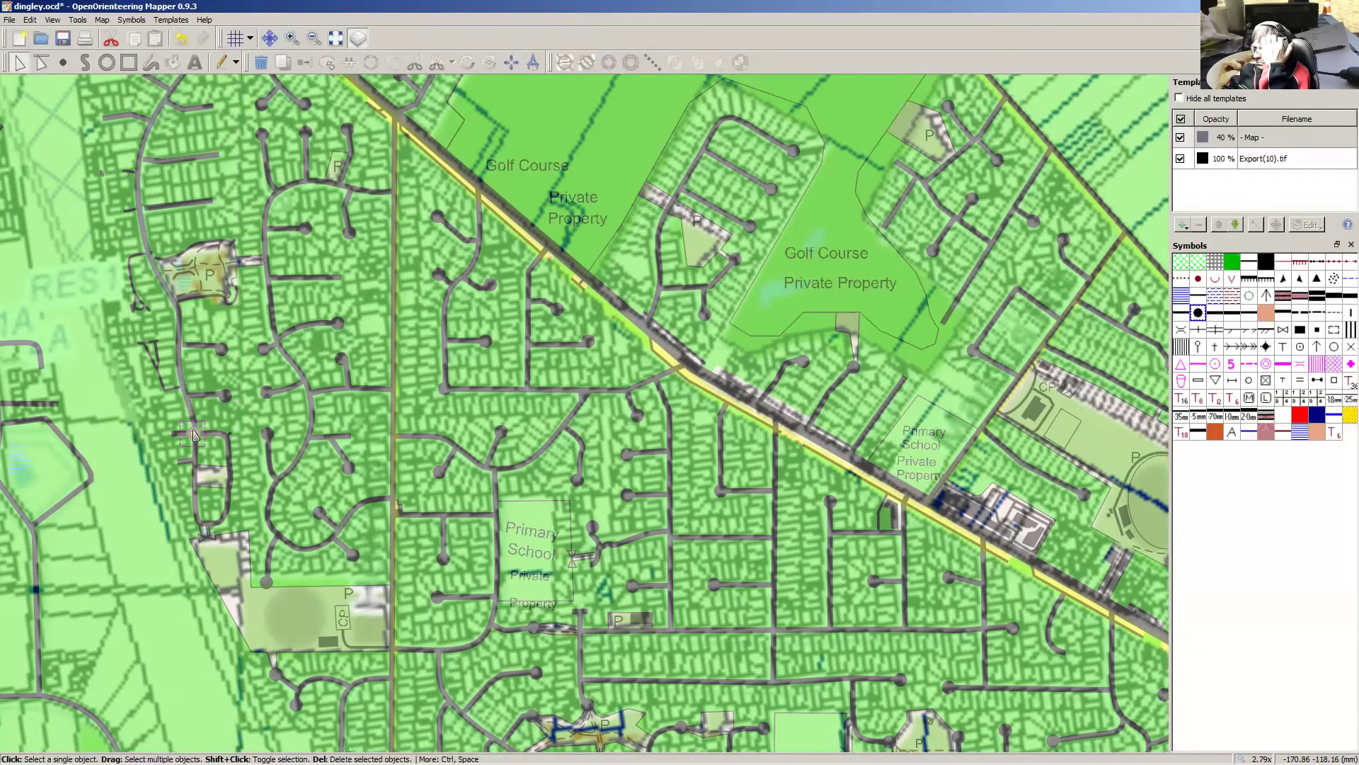
left_click(196, 428)
left_click_drag(195, 428, 195, 438)
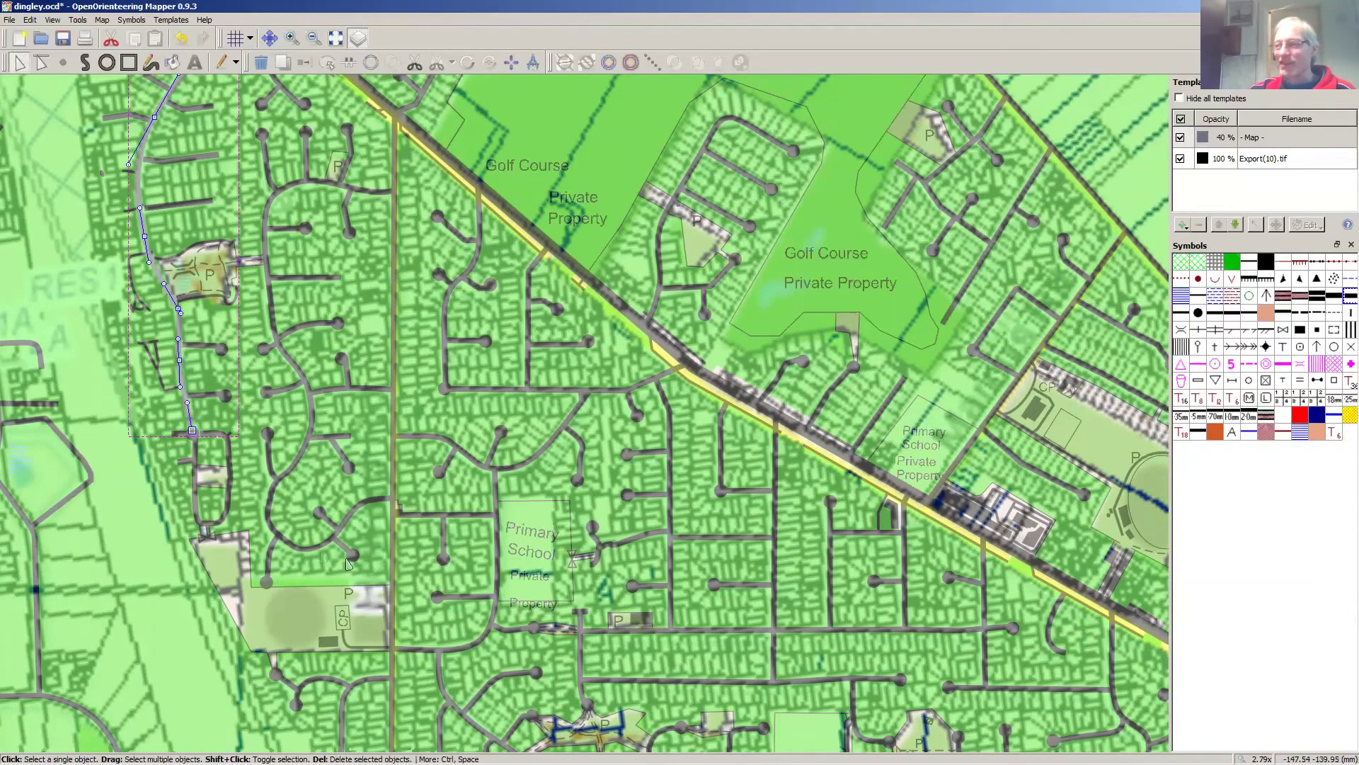
Step: Reshape the southwest bend of the winding street north of the sports oval to match the background street
left_click(280, 538, "shift")
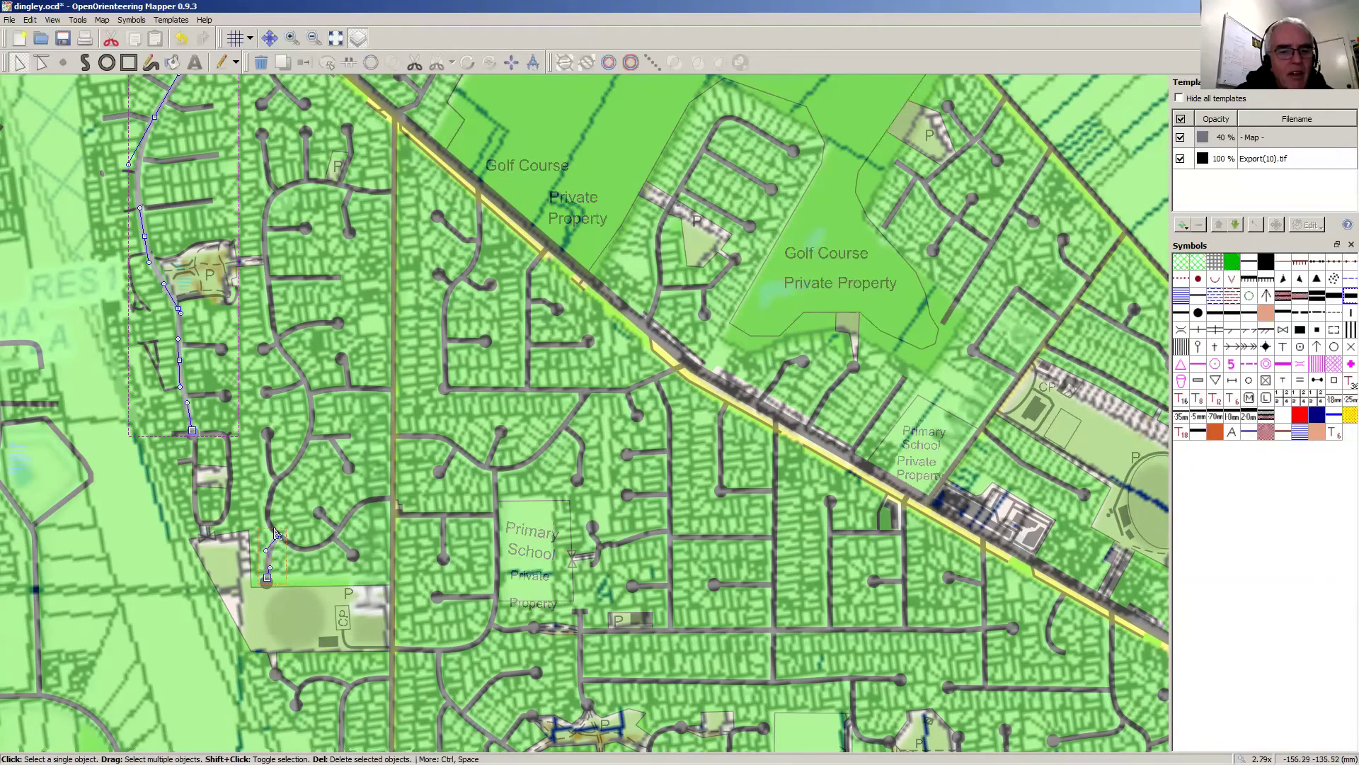
left_click(288, 544)
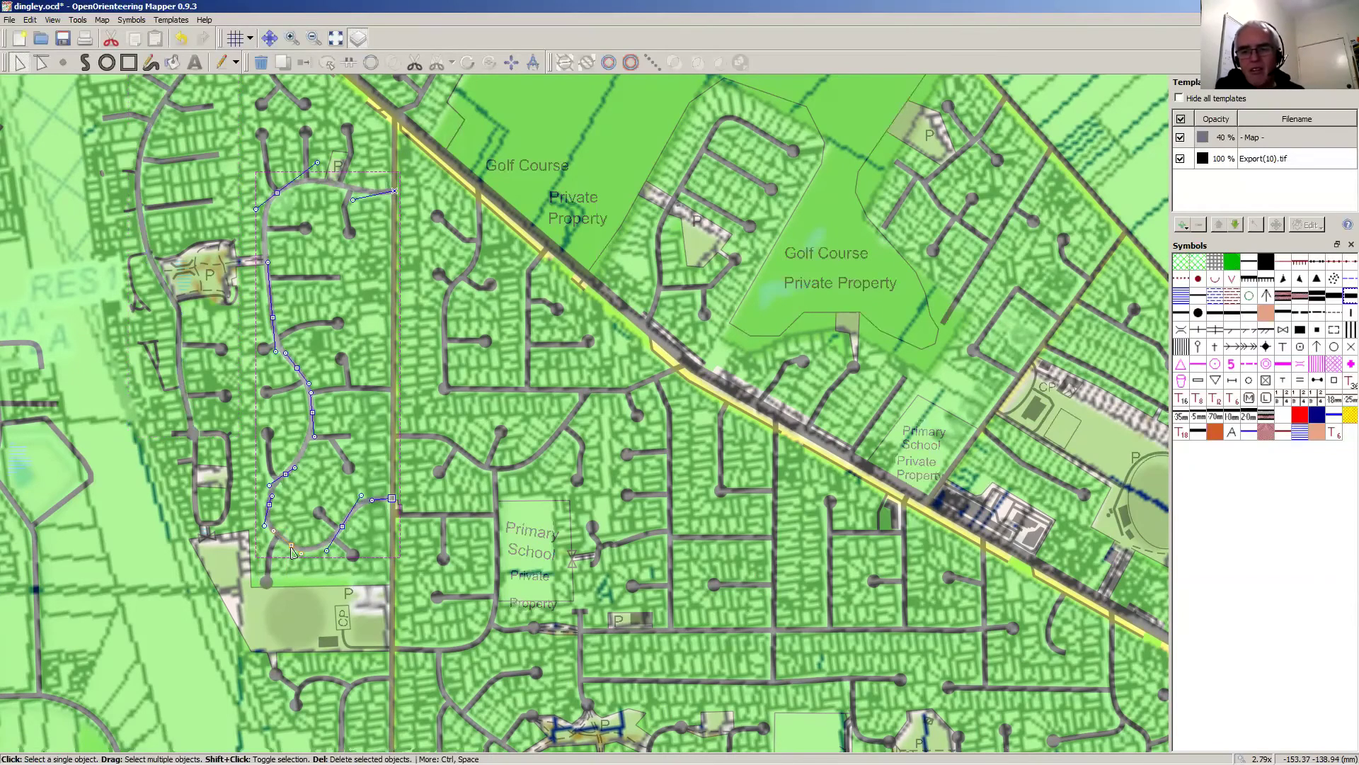
left_click_drag(289, 549, 291, 550)
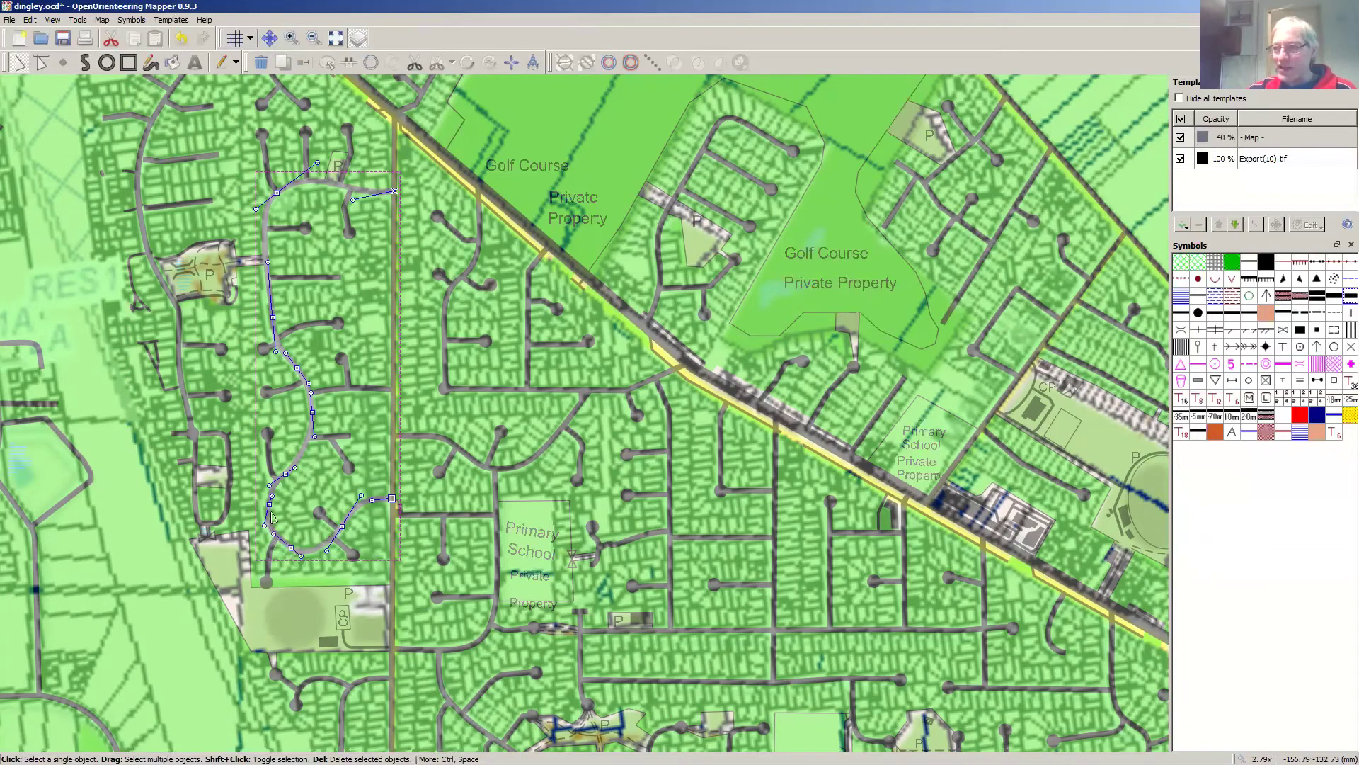
left_click_drag(270, 507, 265, 507)
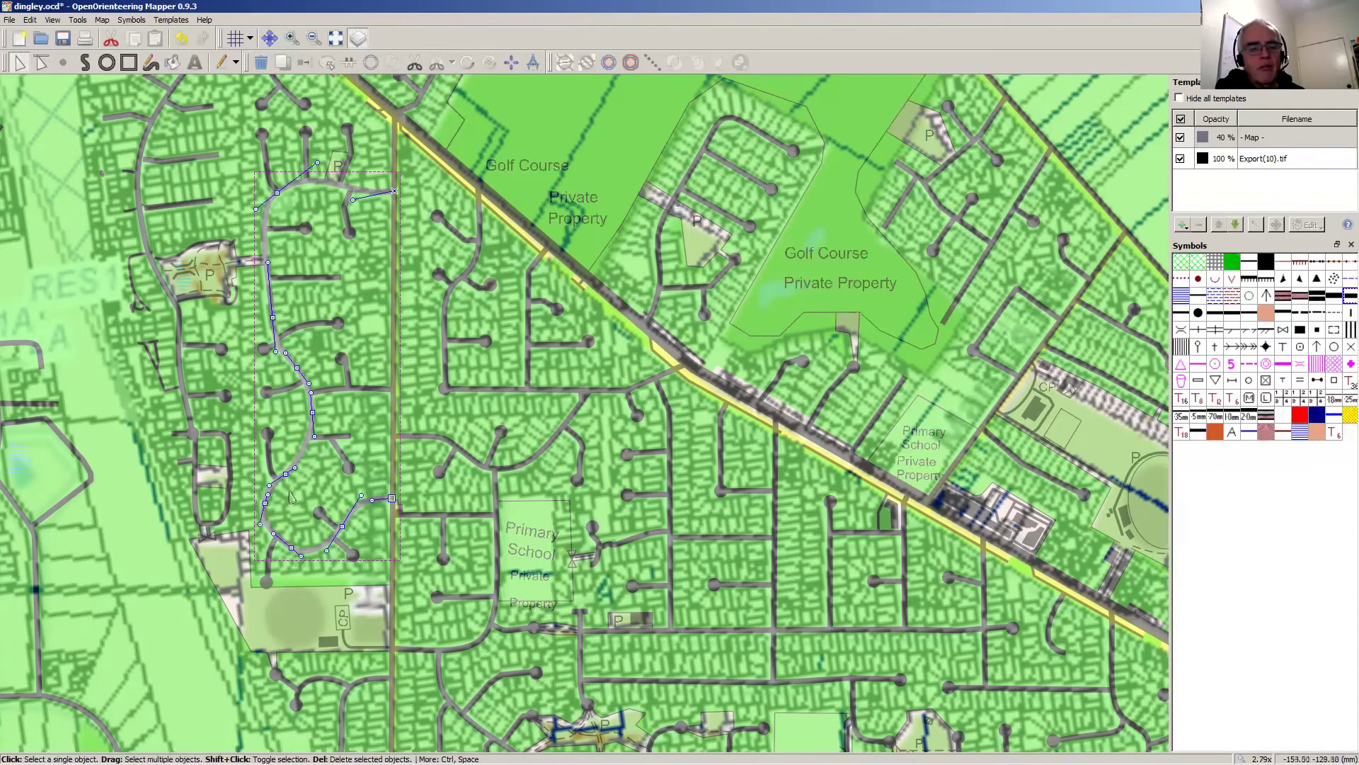
left_click_drag(284, 476, 285, 476)
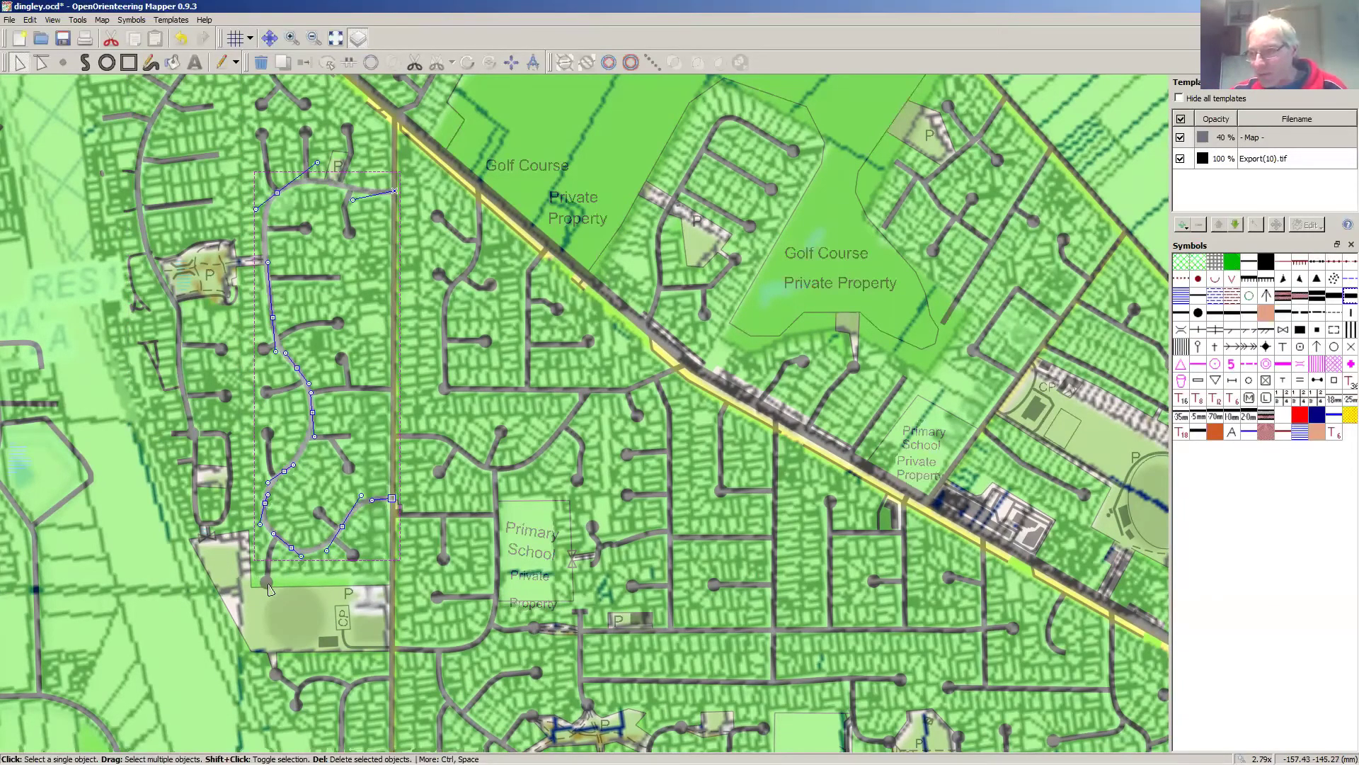
Step: Move the court-end symbol just north of the oval northwest and fit both ends of its short road to the background
scroll(271, 589, "up", 2)
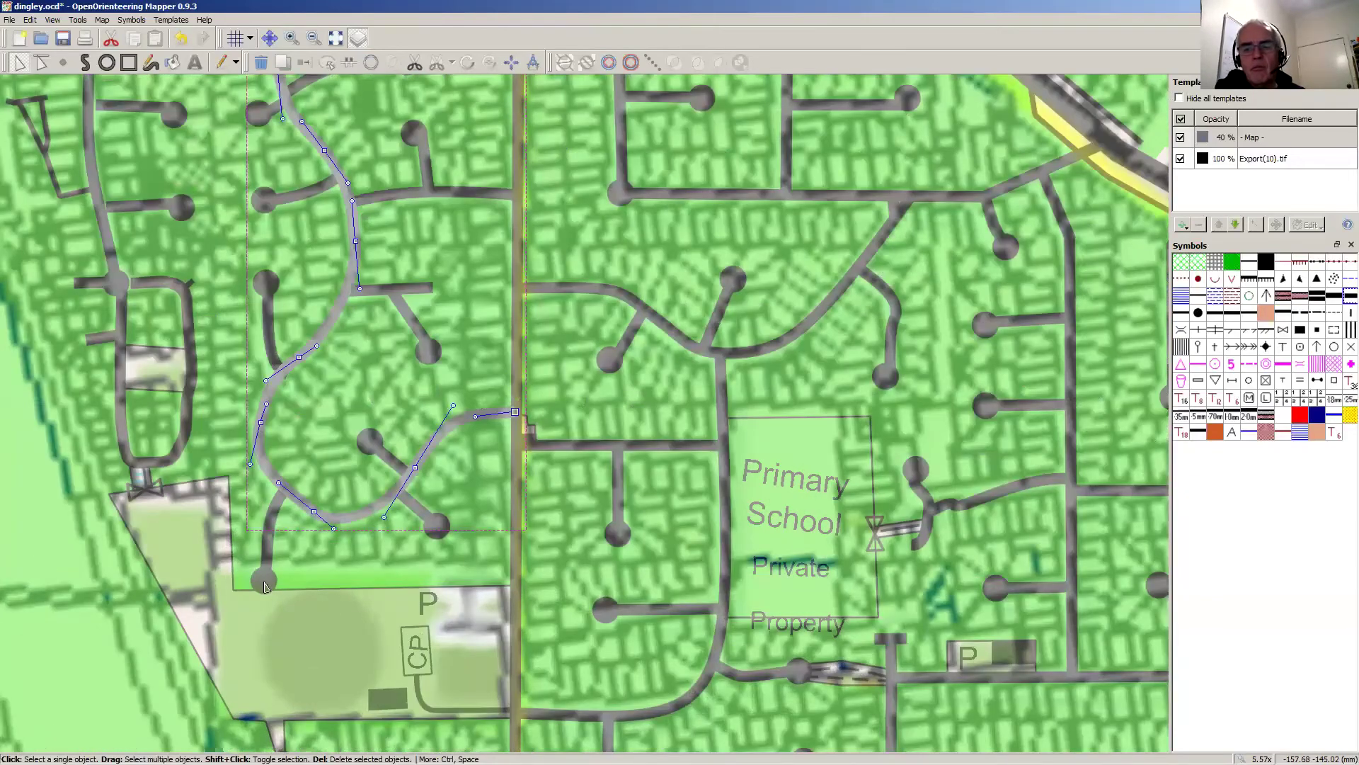
left_click(265, 583)
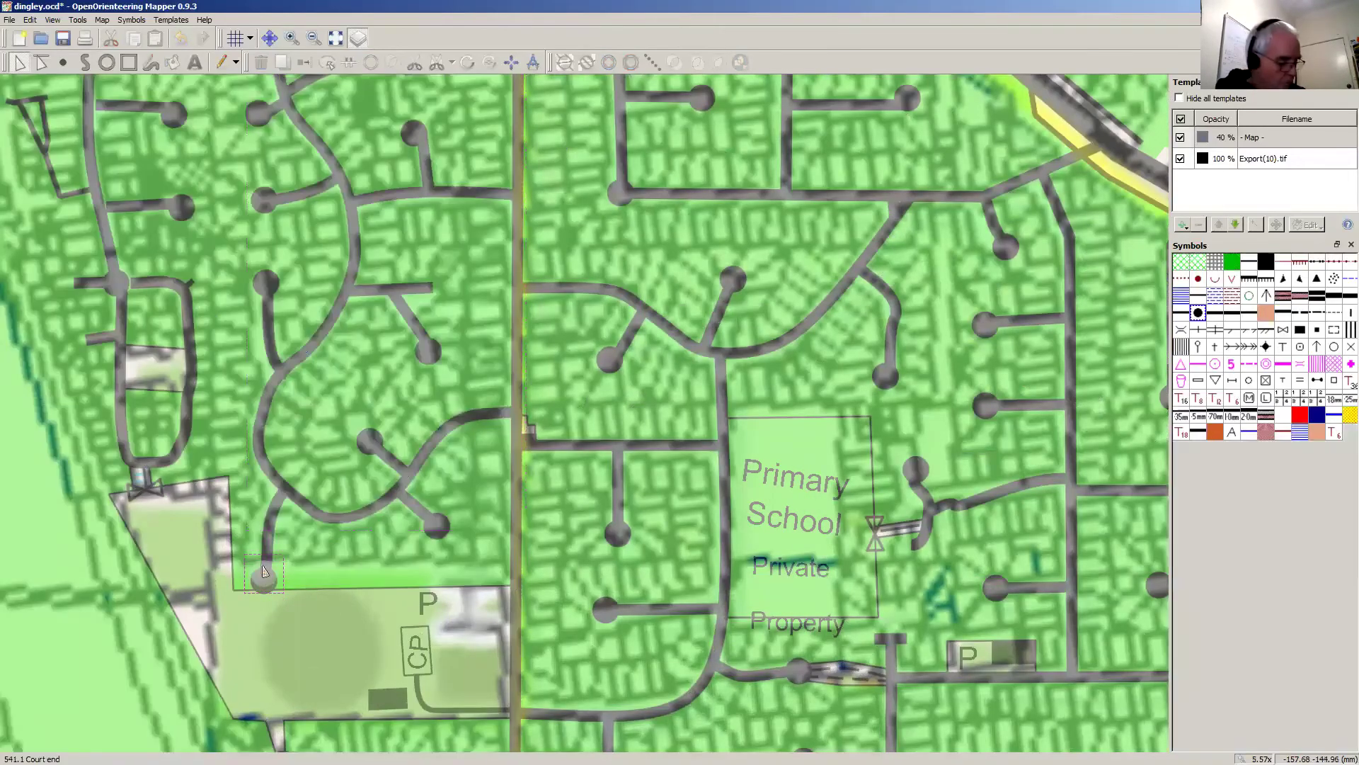
left_click_drag(265, 585, 255, 555)
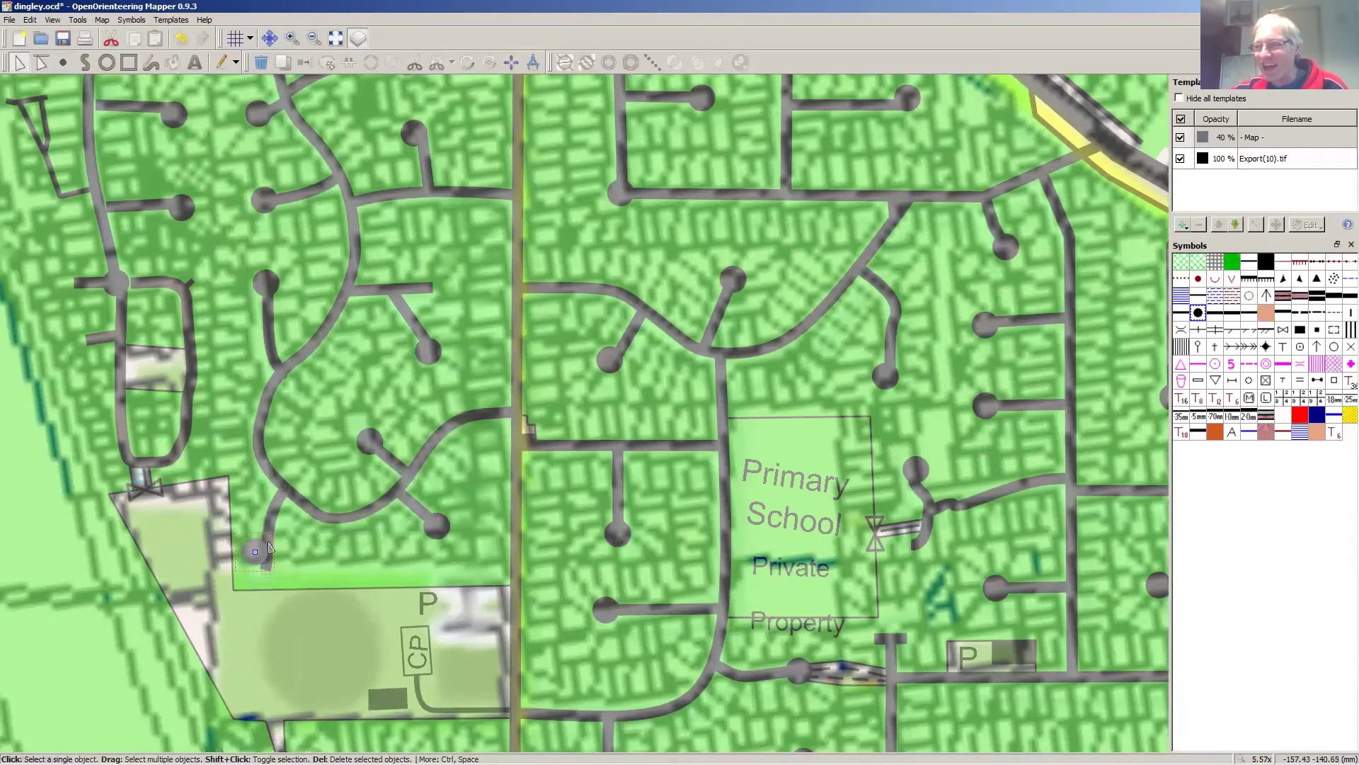
left_click(269, 564)
left_click_drag(268, 565, 256, 544)
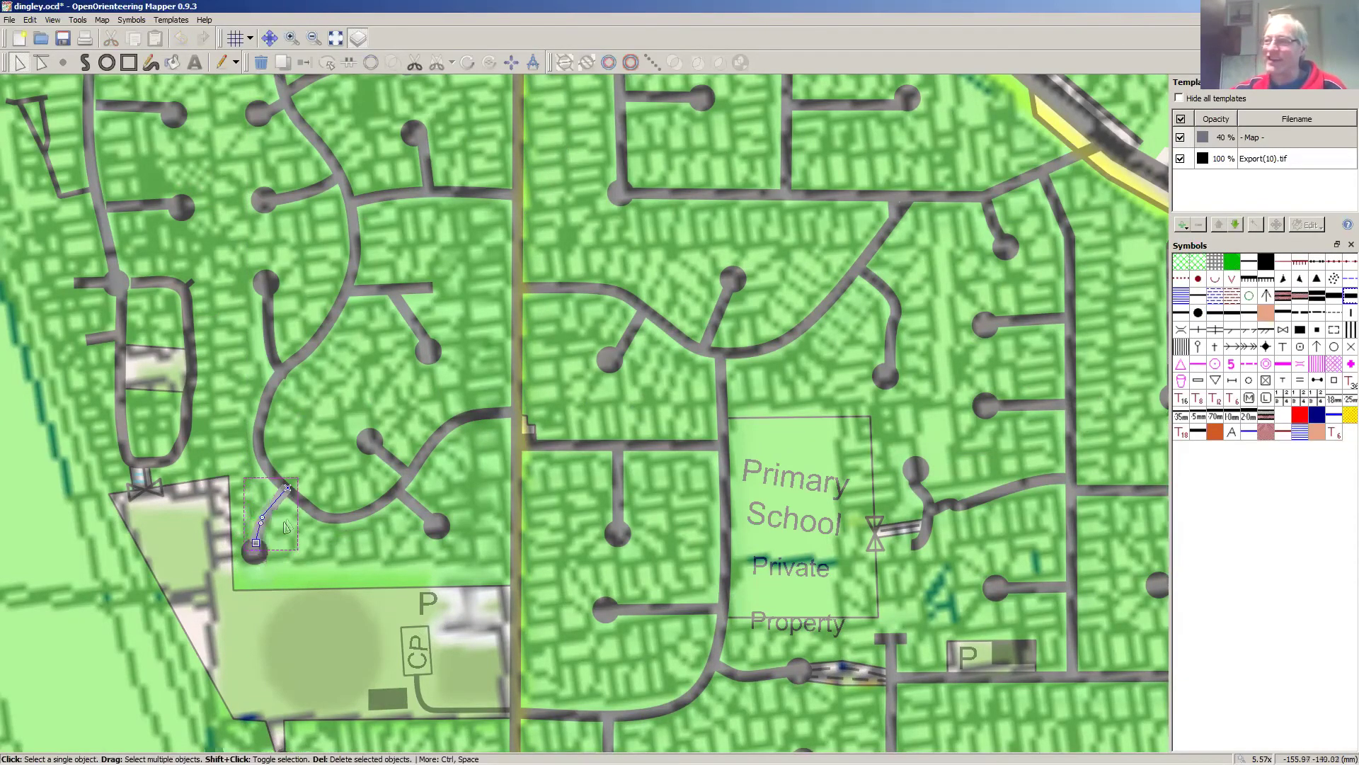
left_click_drag(287, 487, 285, 487)
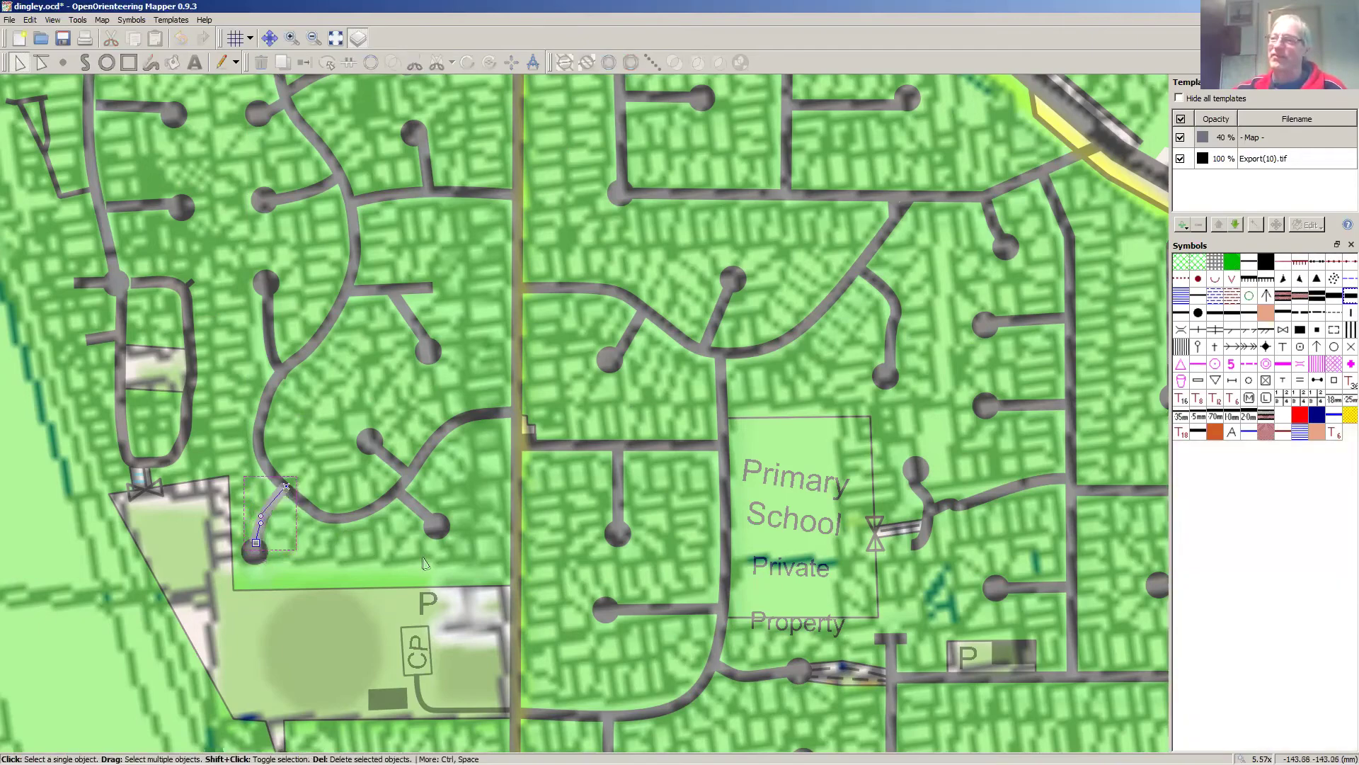
Step: Close both dingley maps, discarding the unsaved changes, and open Template A4 Landscape 20200804.ocd from the demo folder
scroll(489, 588, "down", 1)
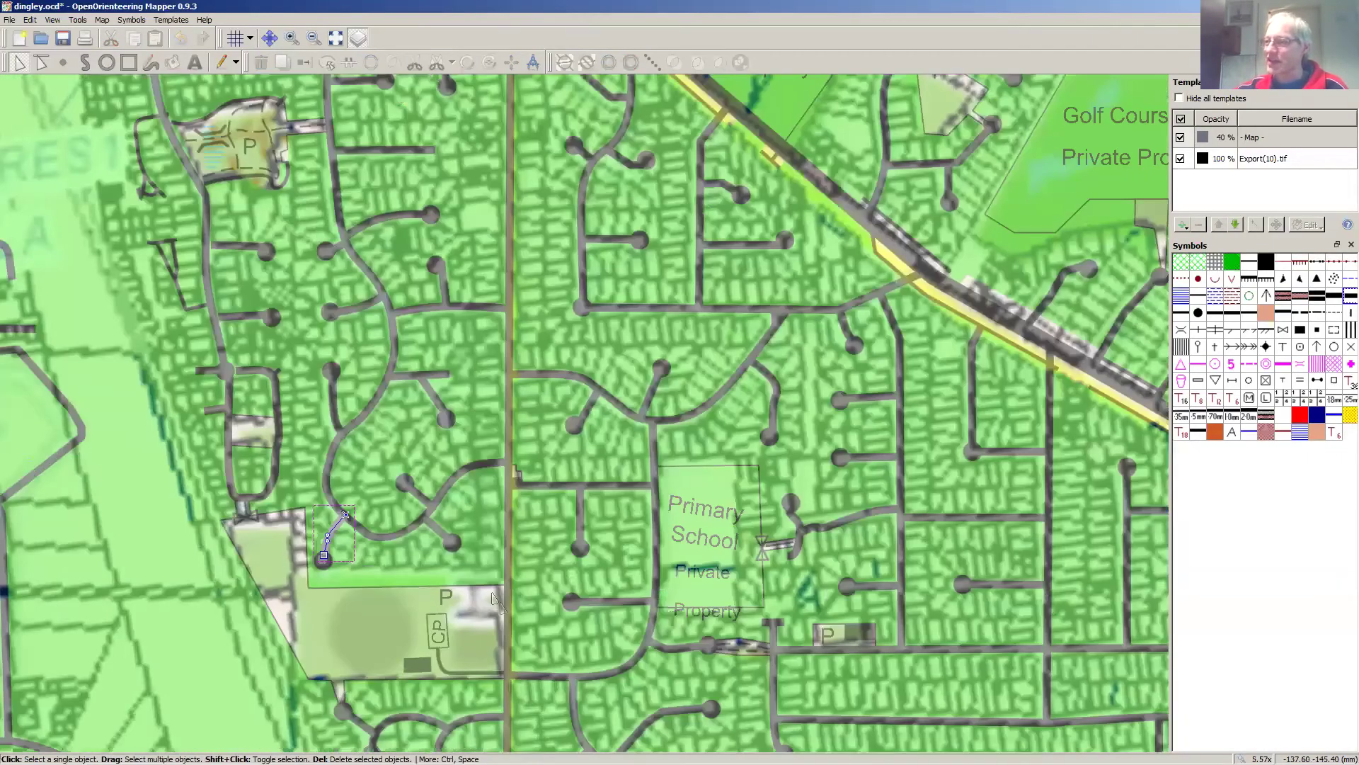
scroll(490, 586, "down", 1)
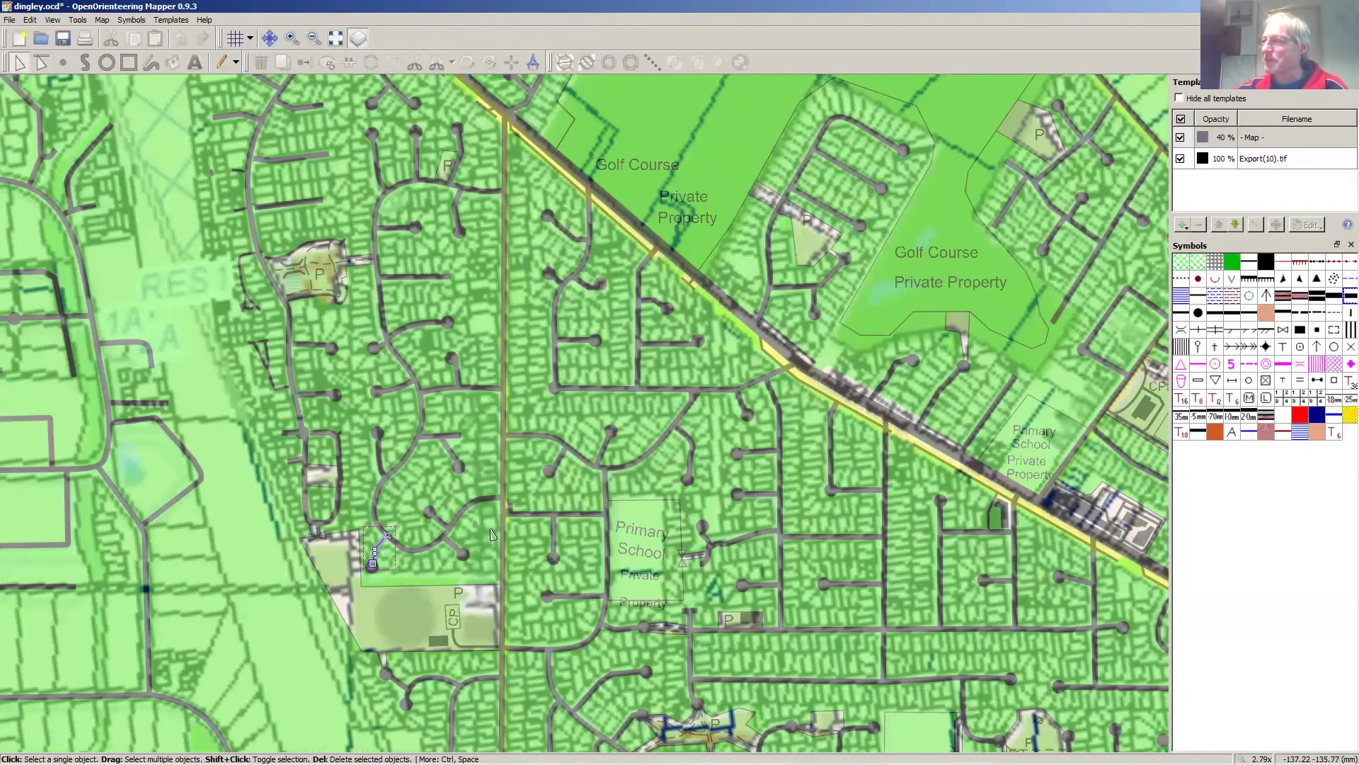
scroll(492, 534, "down", 1)
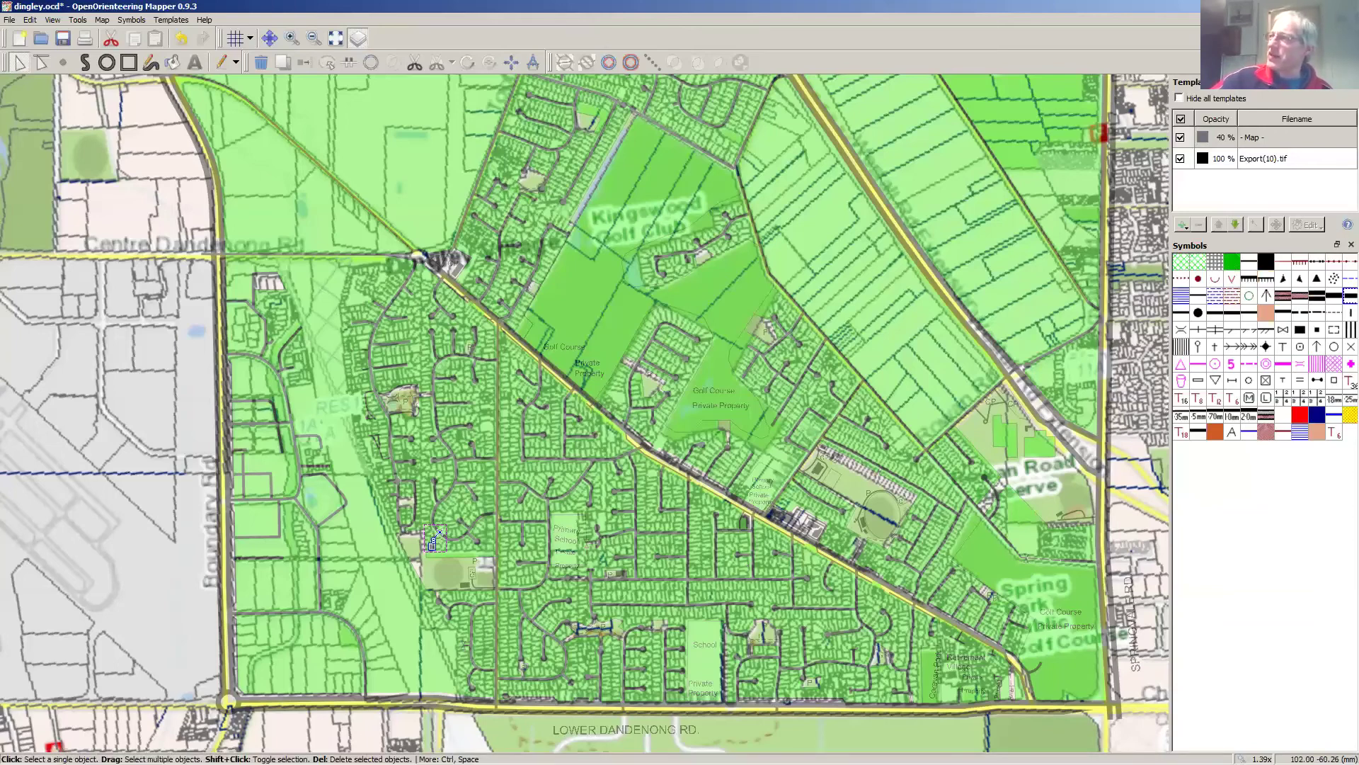
left_click(1352, 6)
left_click(678, 403)
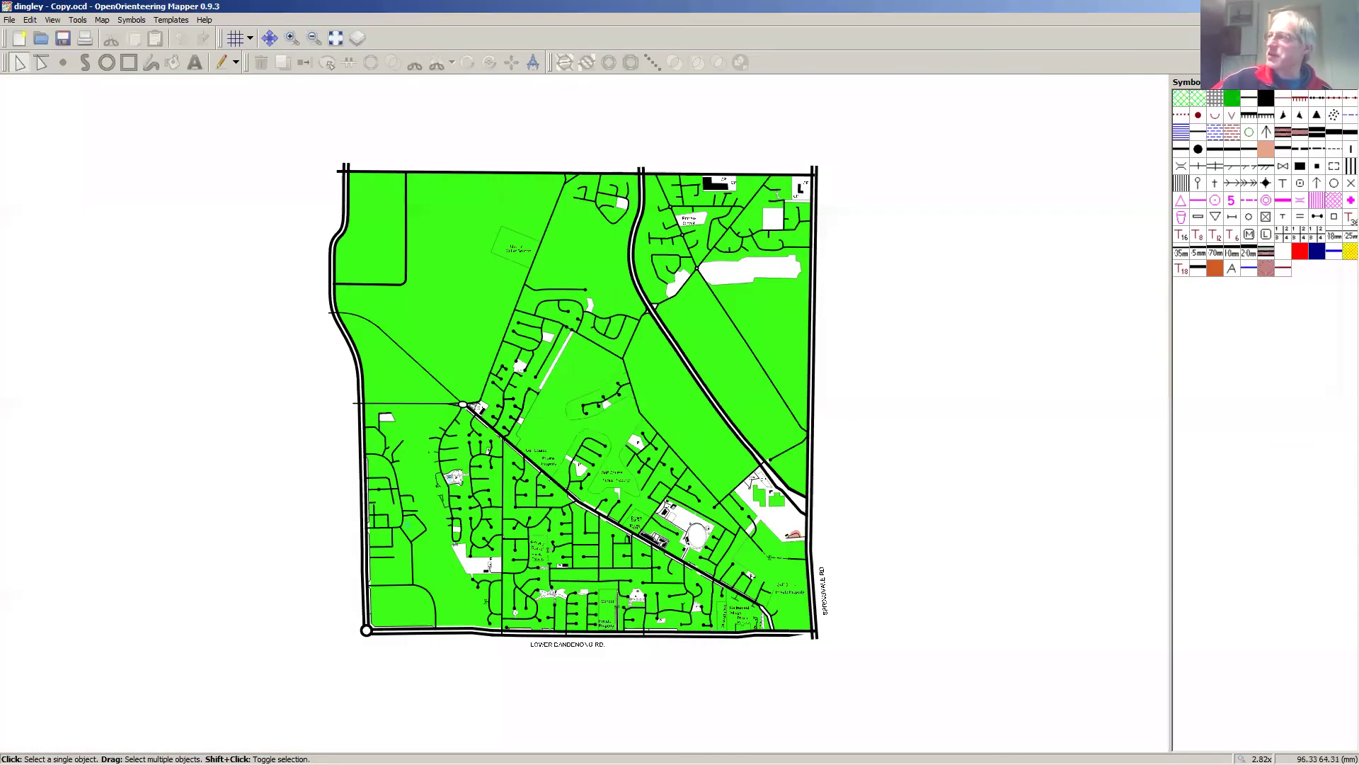
left_click(1352, 6)
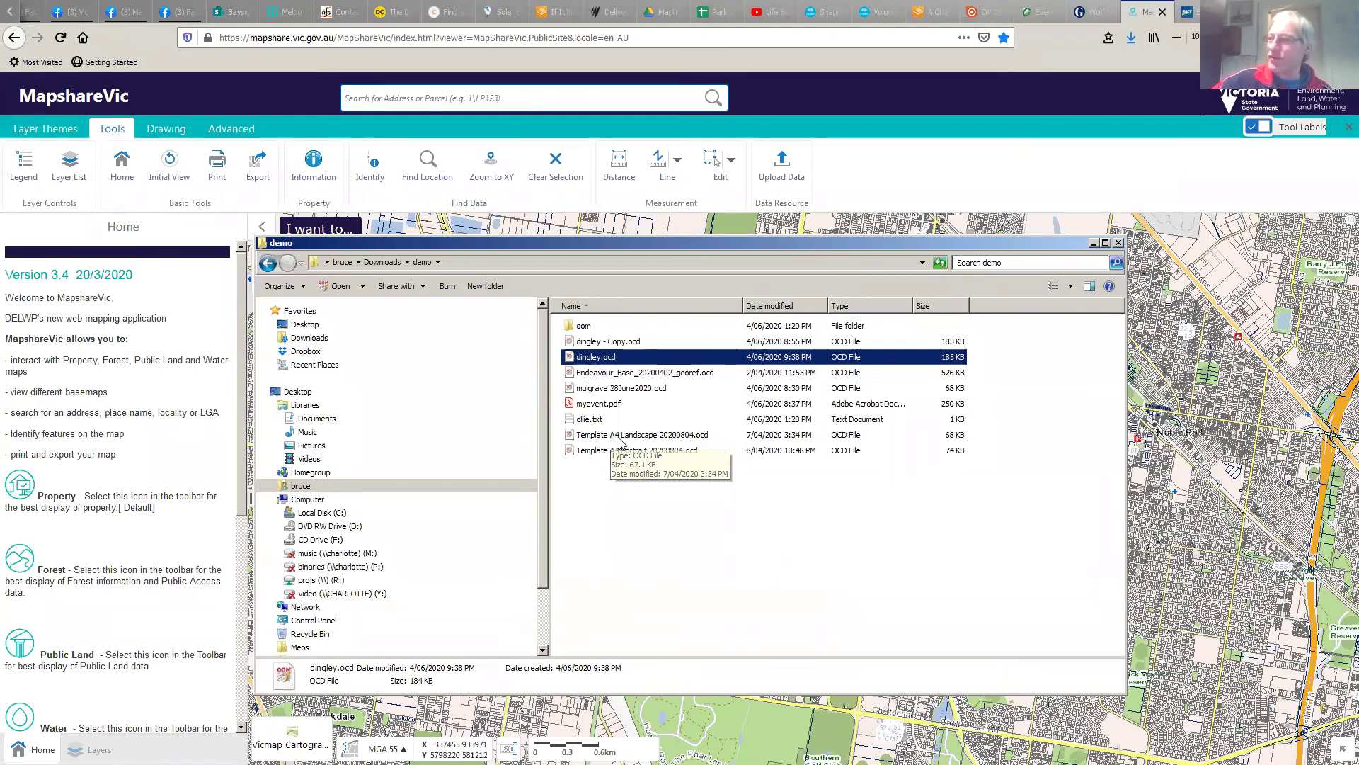
double_click(620, 439)
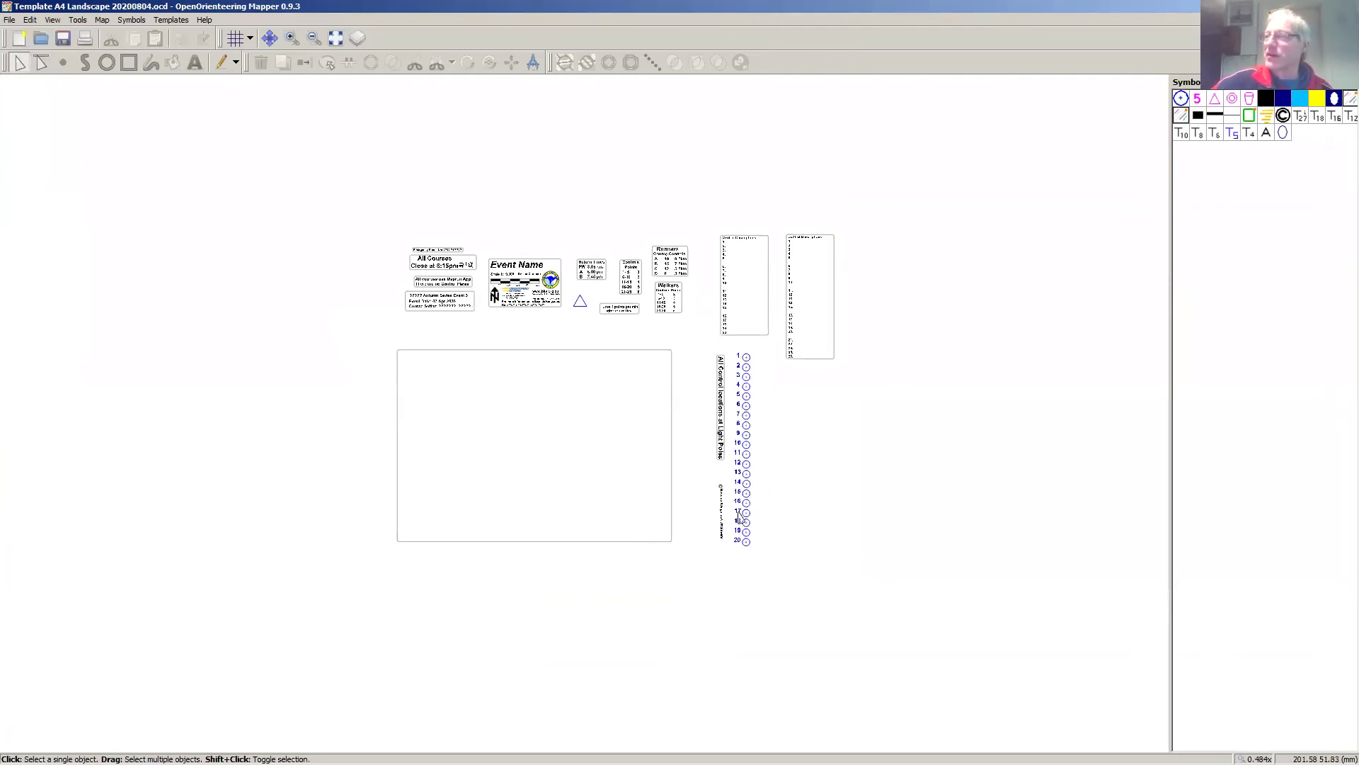
scroll(739, 519, "up", 1)
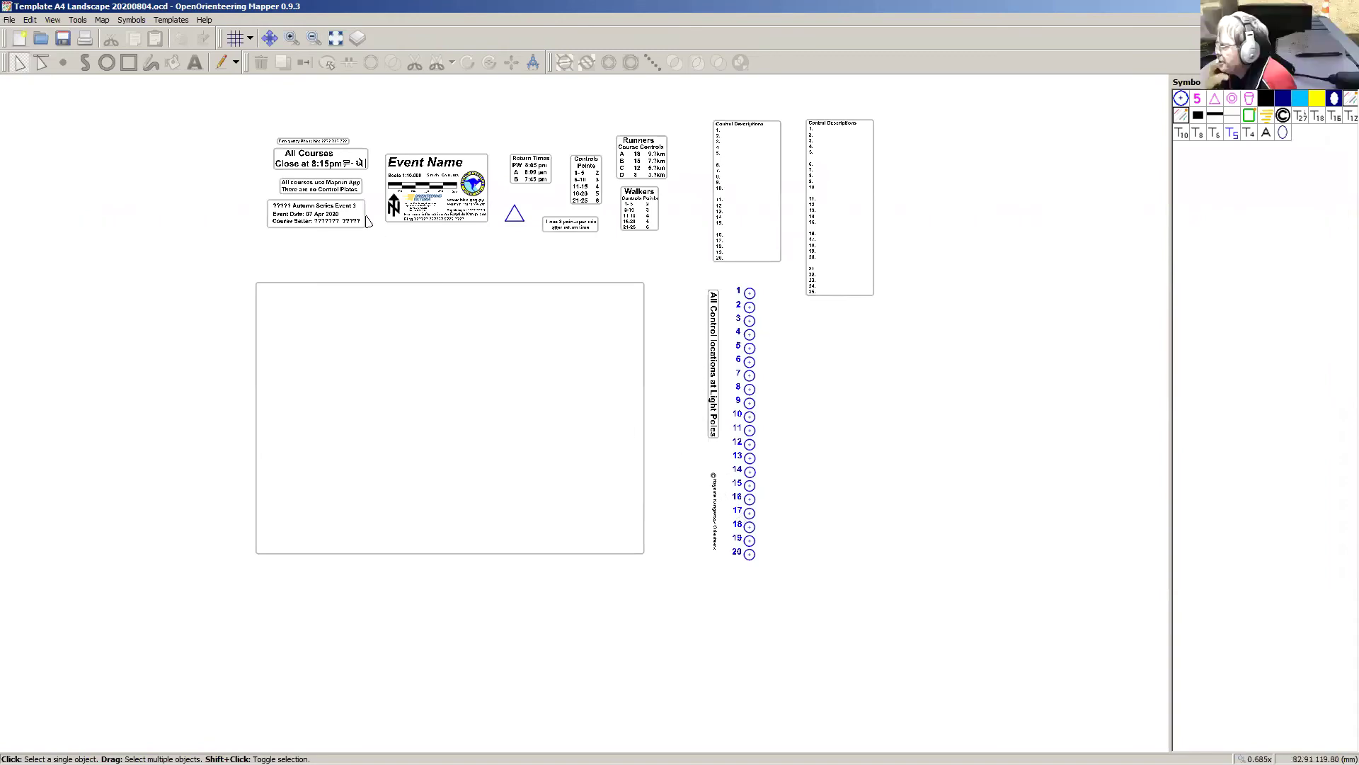
Step: Open oom_5ecf945302d39.jpg from the demo folder's oom subfolder as a template, positioned as georeferenced by world file
left_click(165, 20)
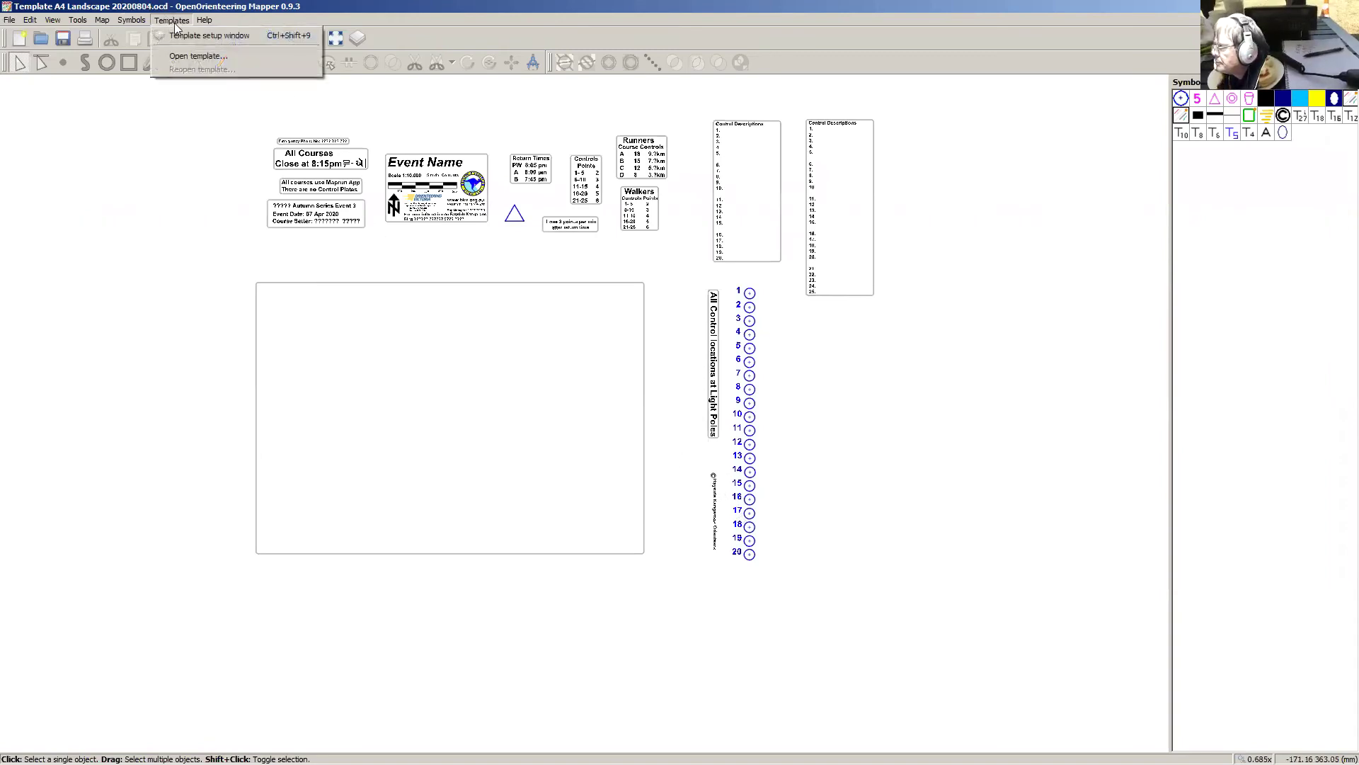
left_click(185, 57)
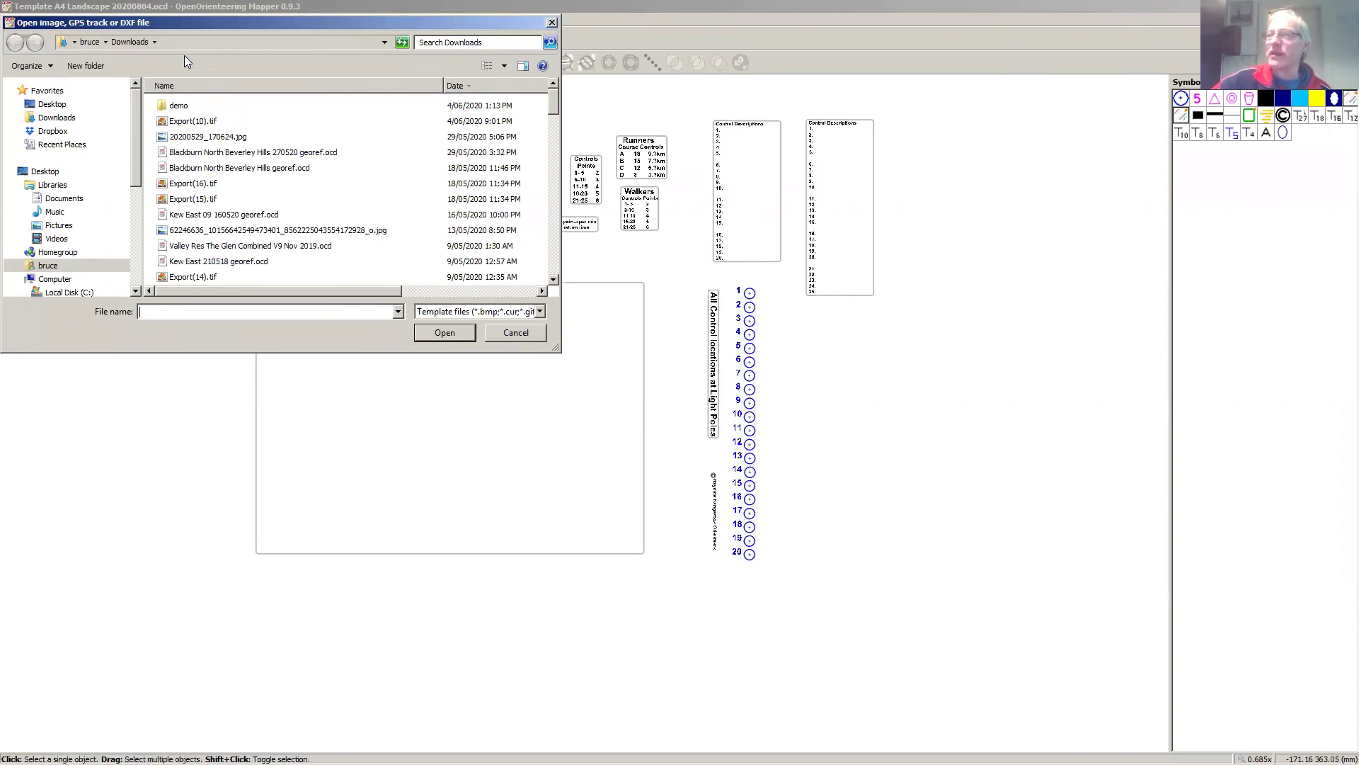
double_click(179, 105)
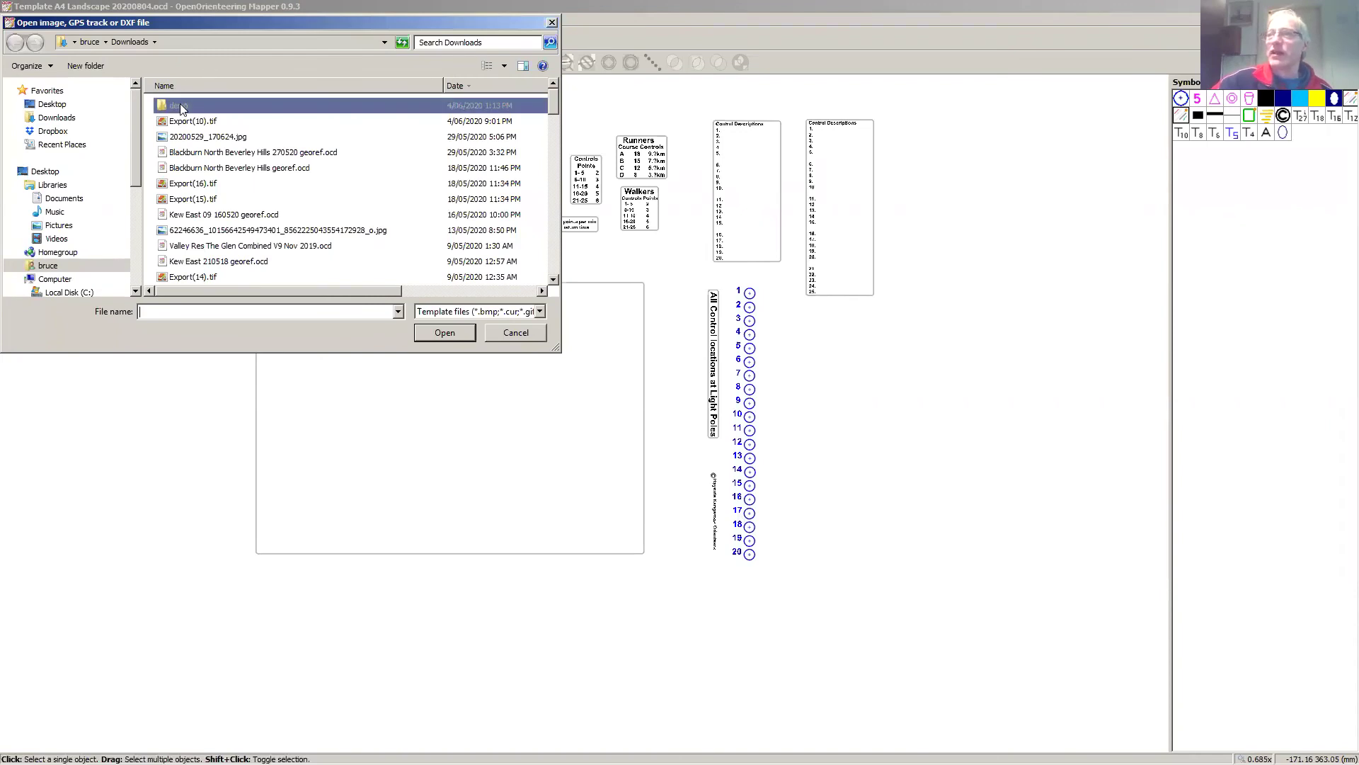
double_click(180, 106)
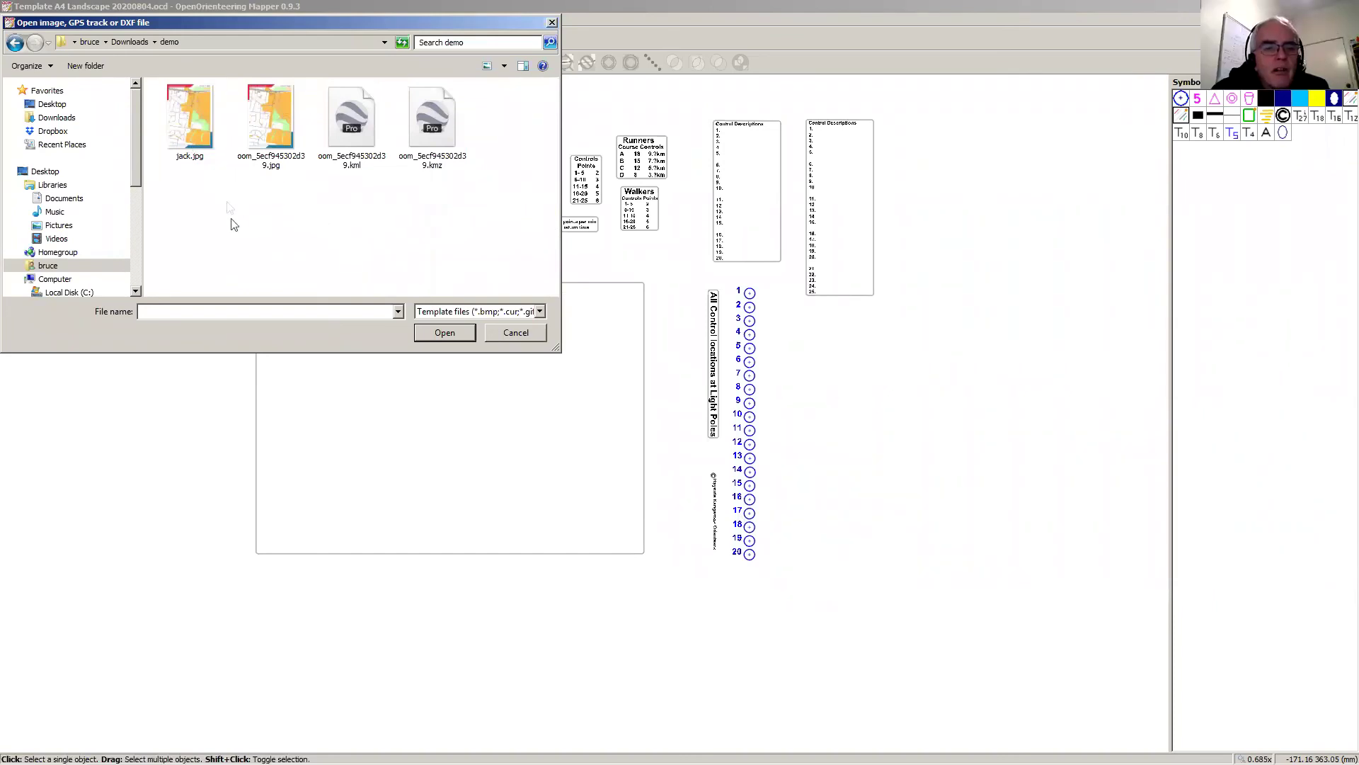
left_click(193, 140)
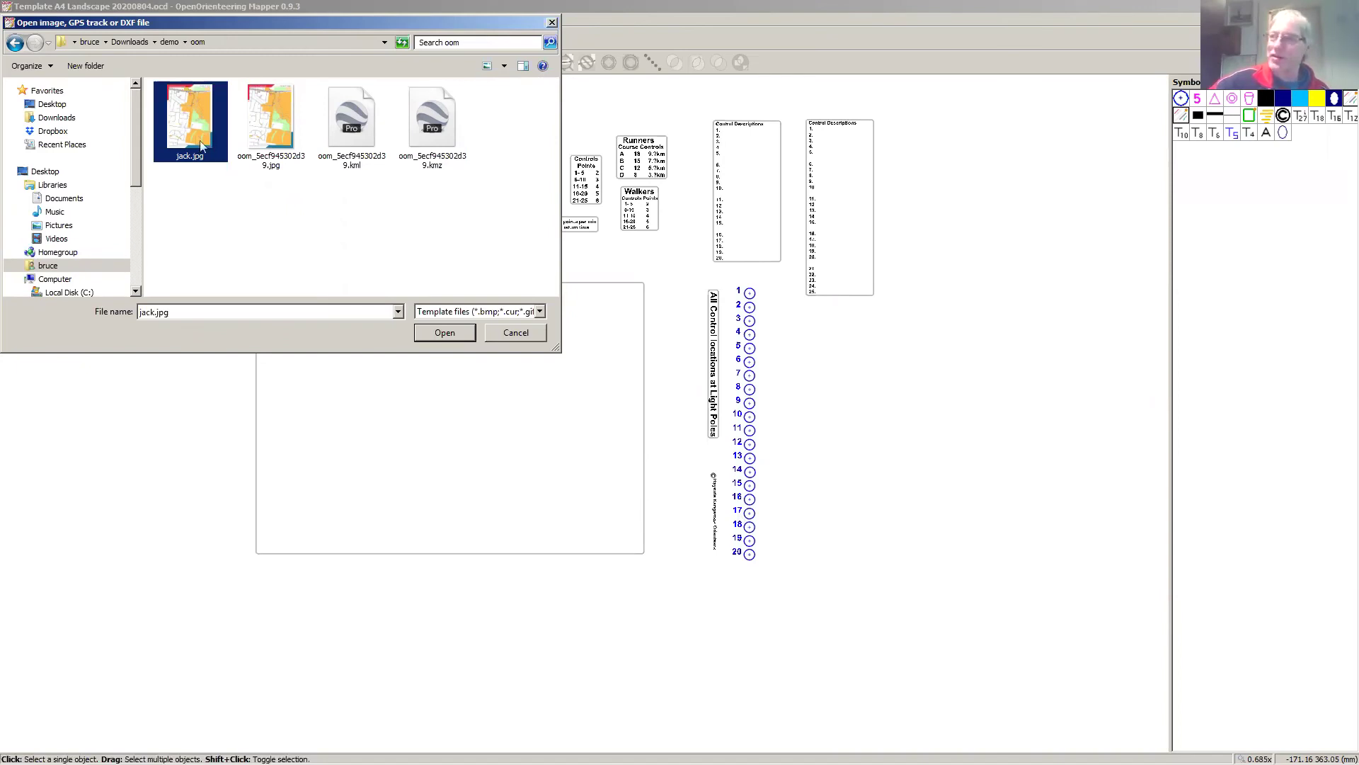
left_click(264, 139)
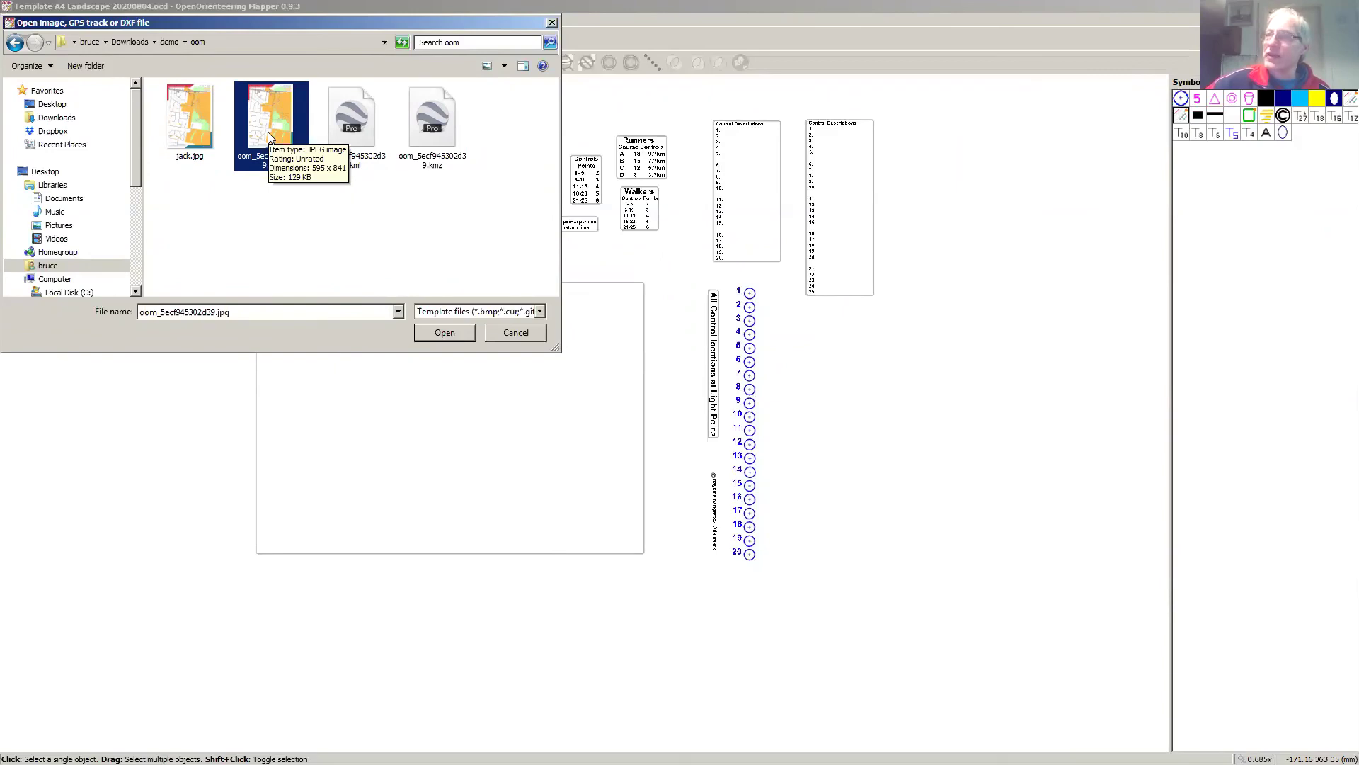
double_click(268, 131)
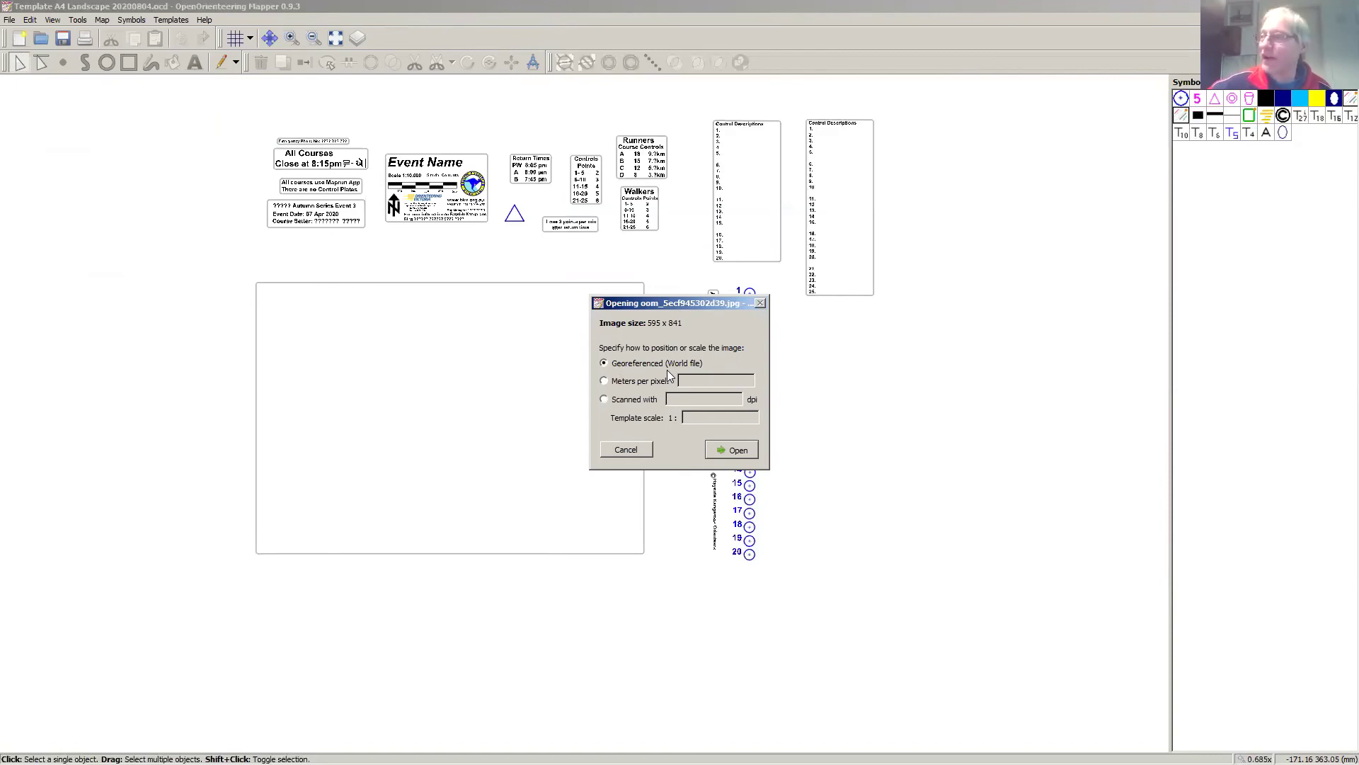
left_click(731, 450)
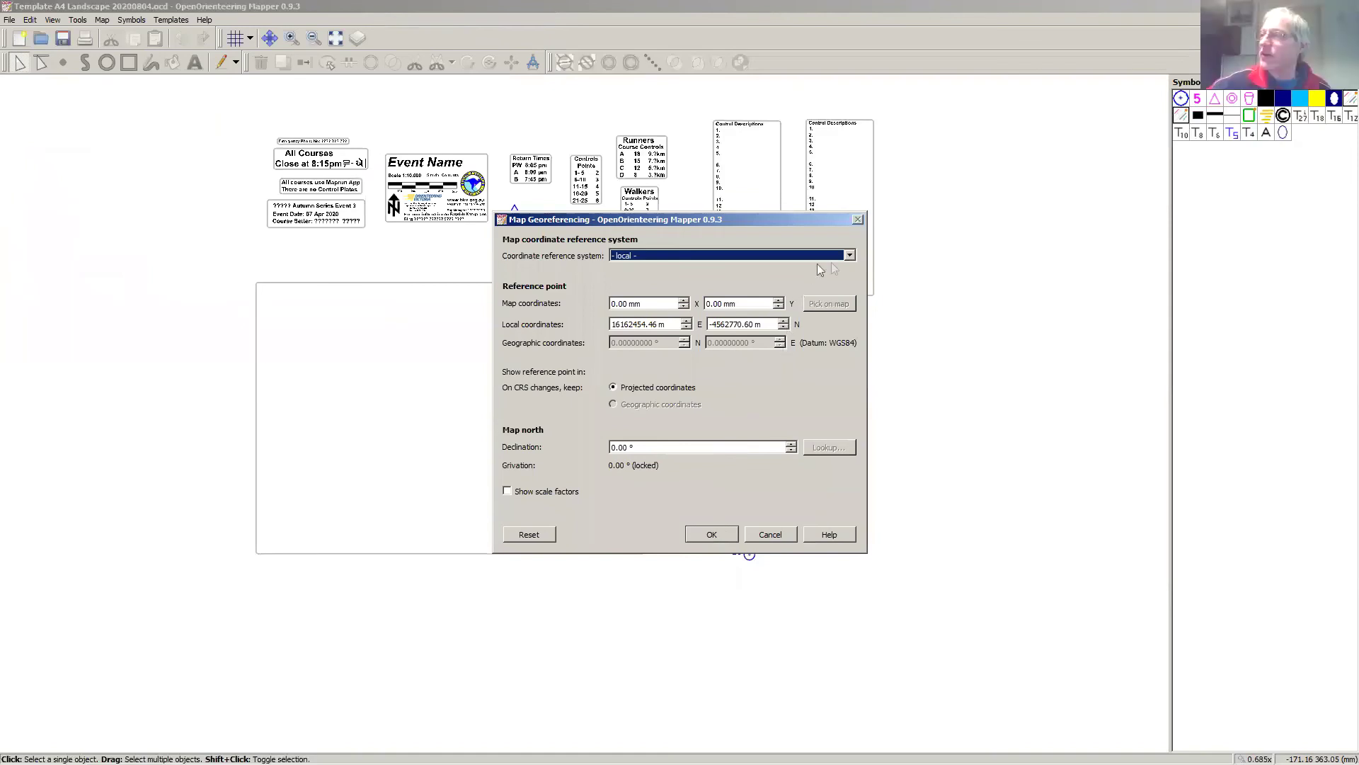
Step: Define the map's coordinate reference system by EPSG code and look up the OpenOrienteeringMap code in ollie.txt
left_click(849, 256)
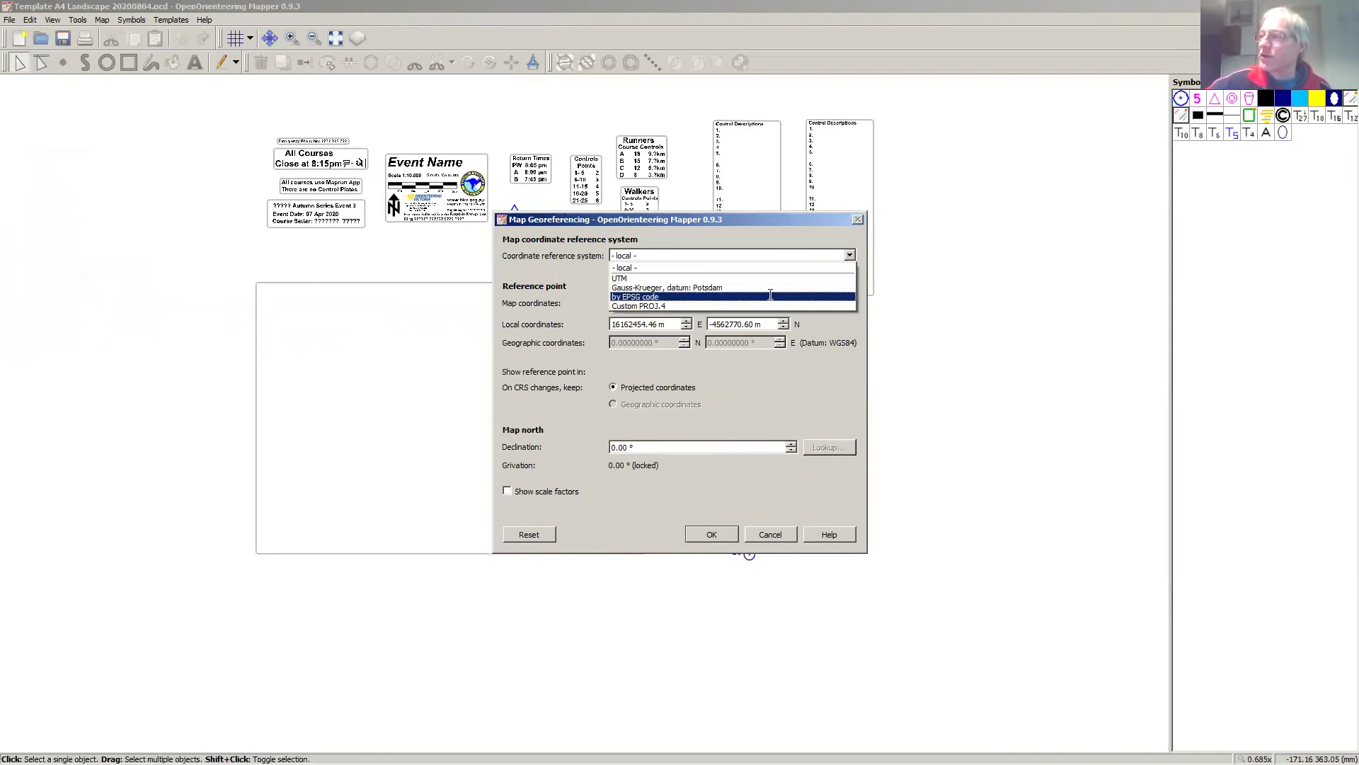
left_click(770, 296)
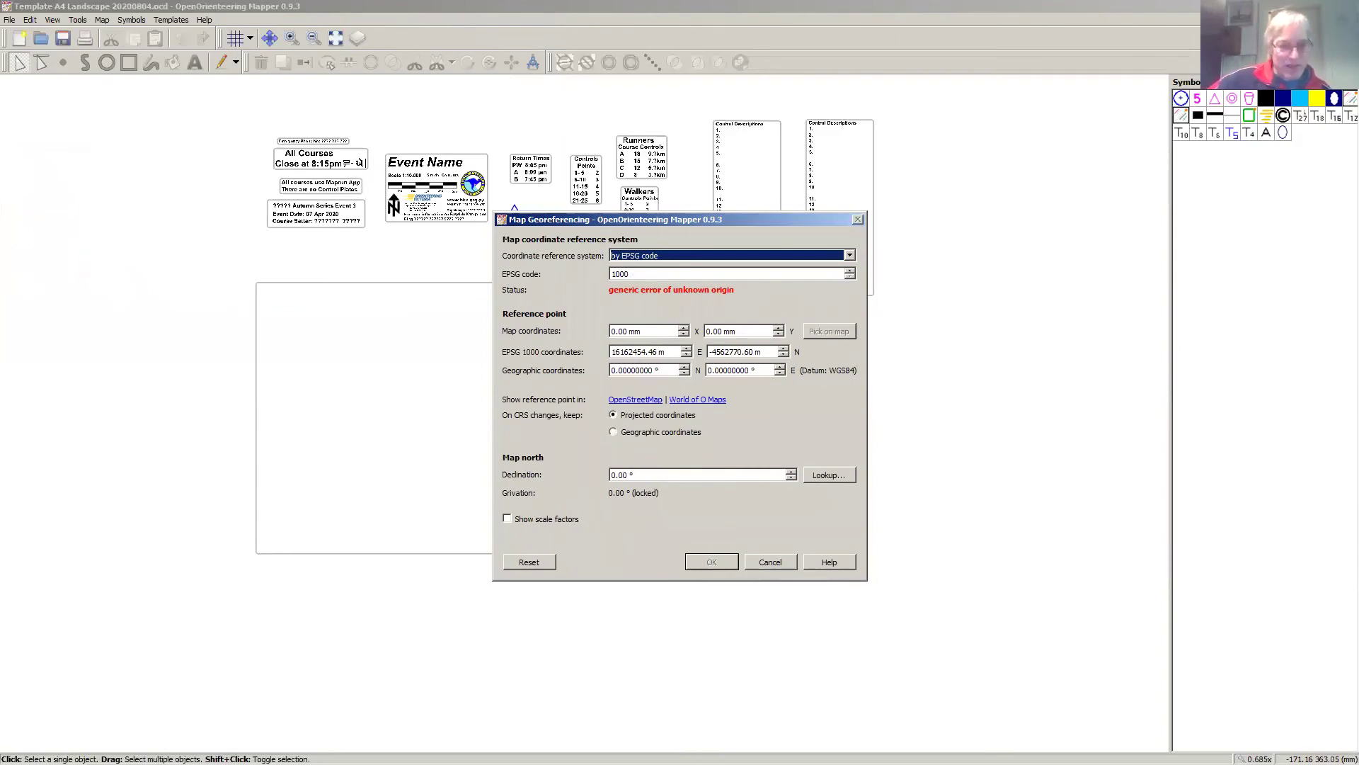
key("alt+Tab")
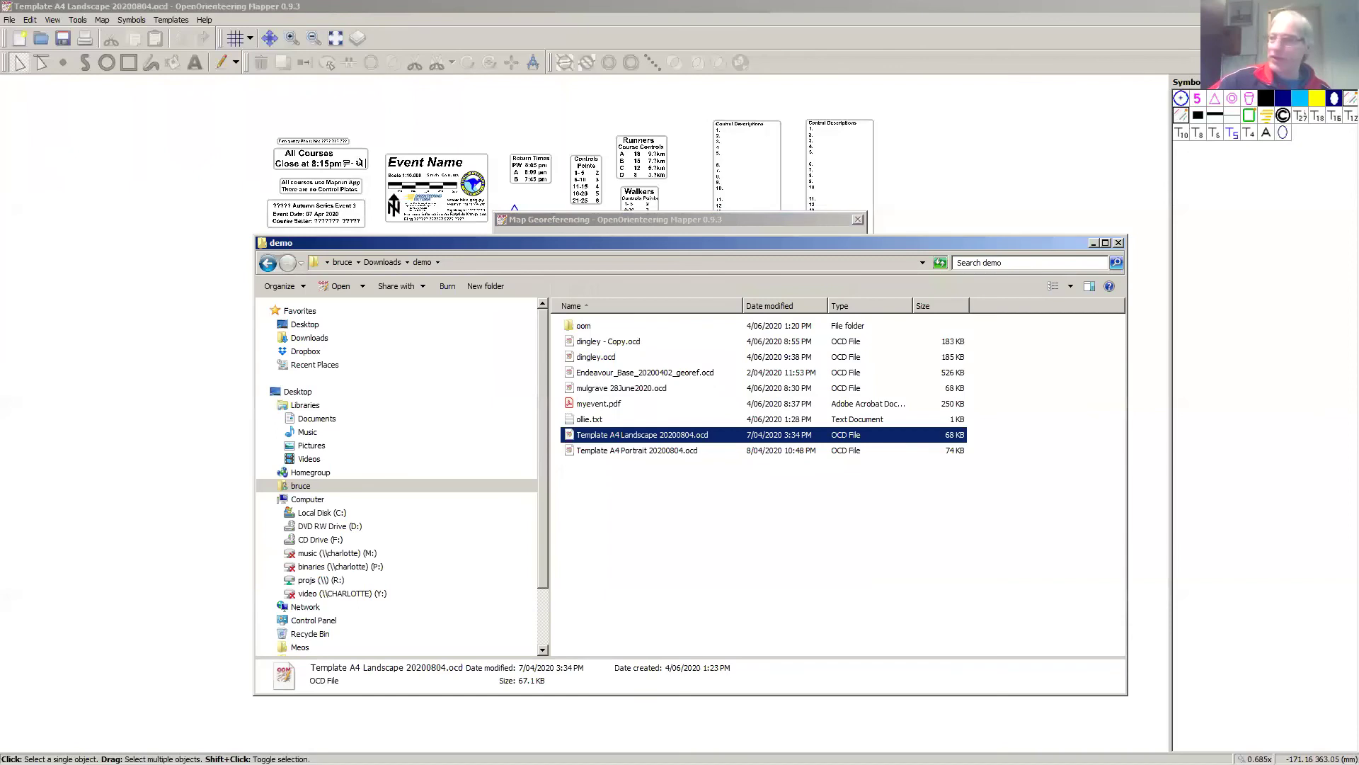
left_click(584, 420)
right_click(583, 420)
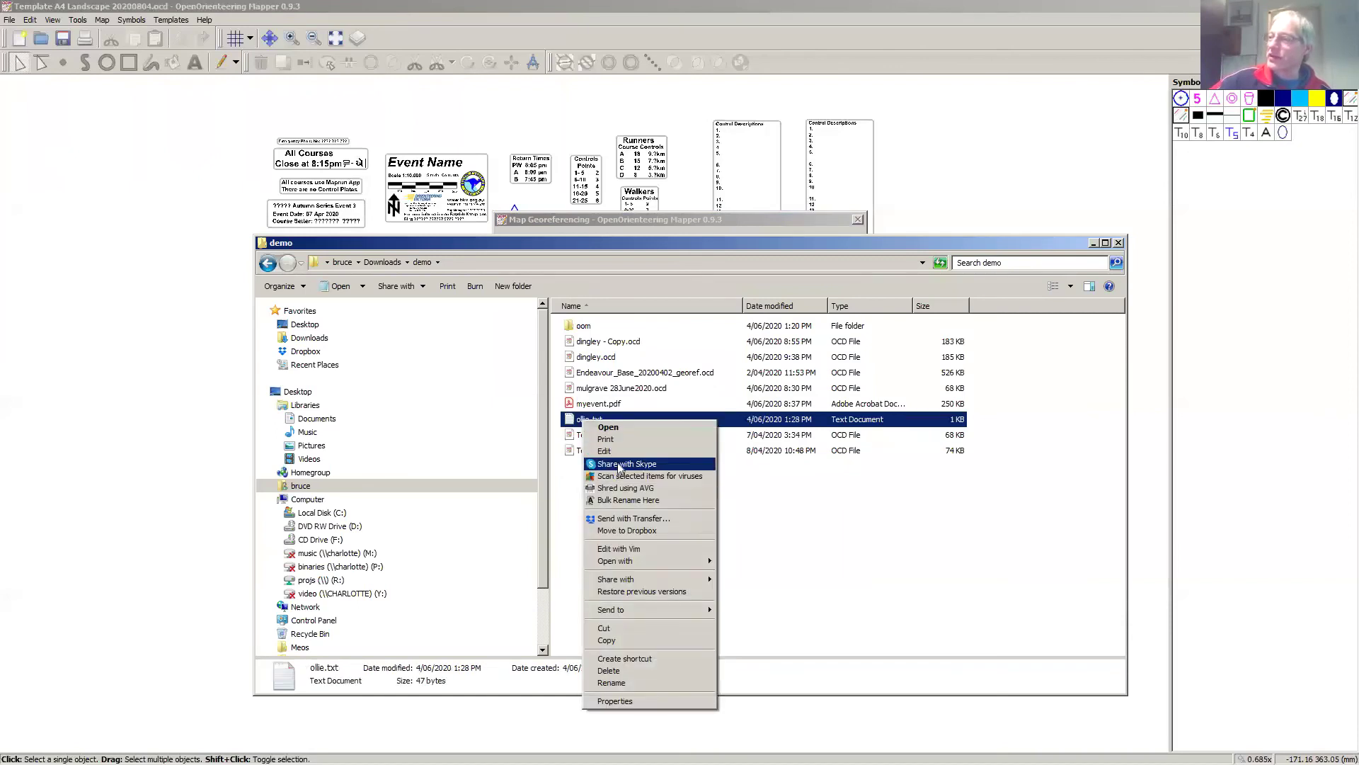
left_click(608, 428)
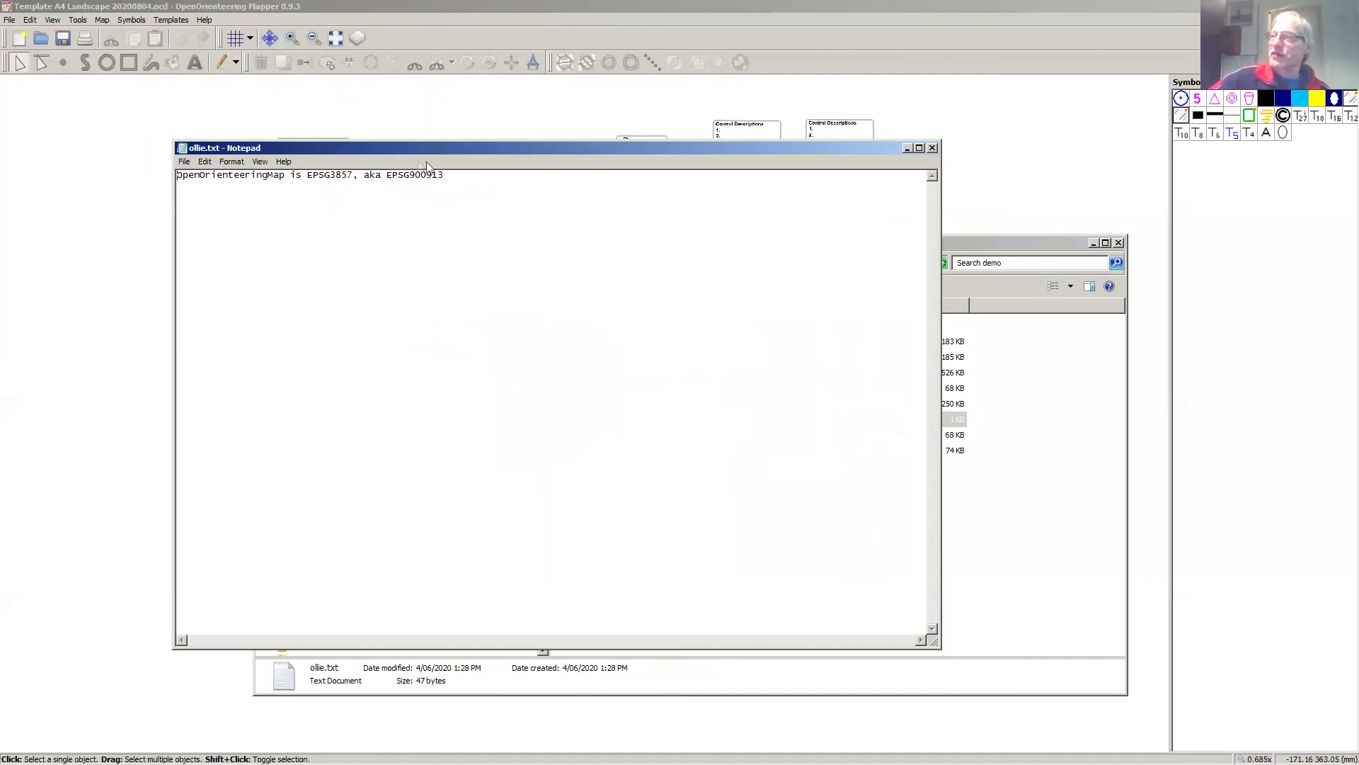
left_click_drag(353, 175, 305, 179)
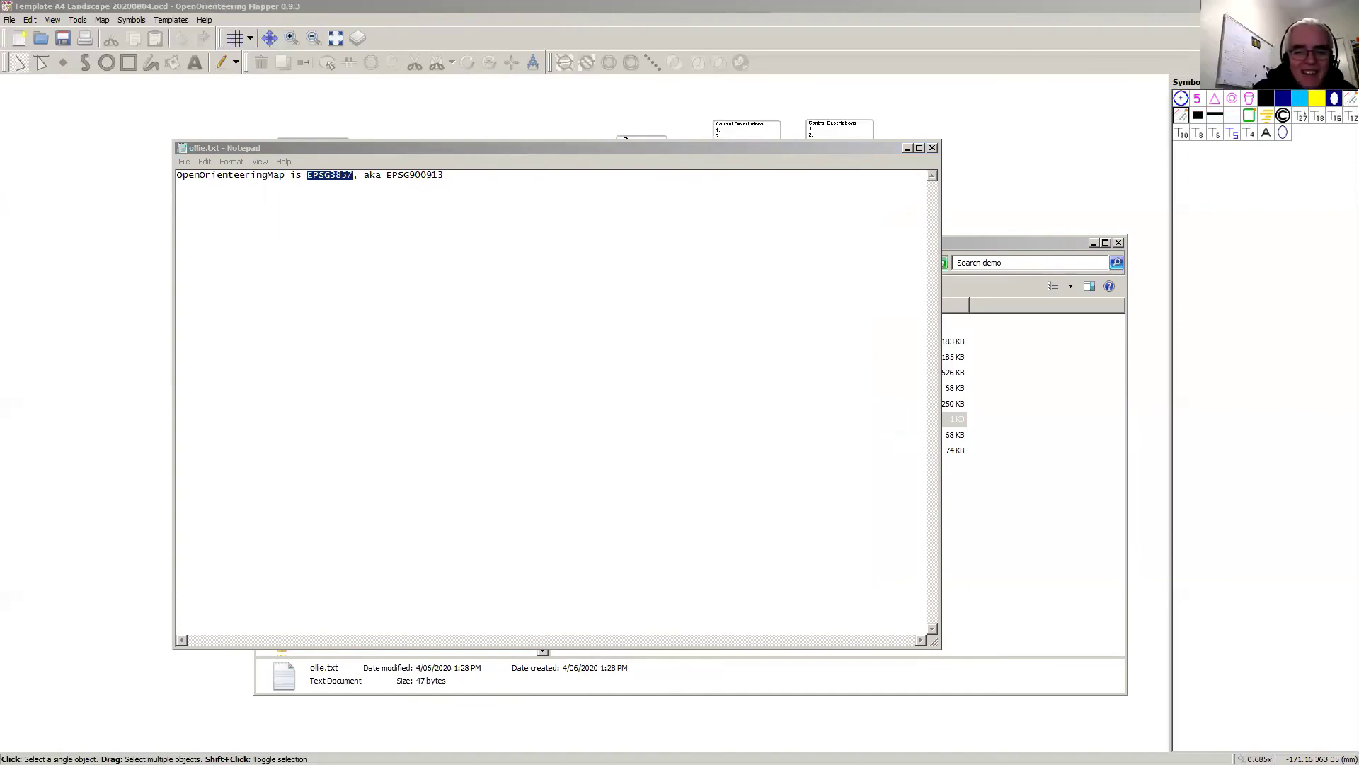
left_click(383, 99)
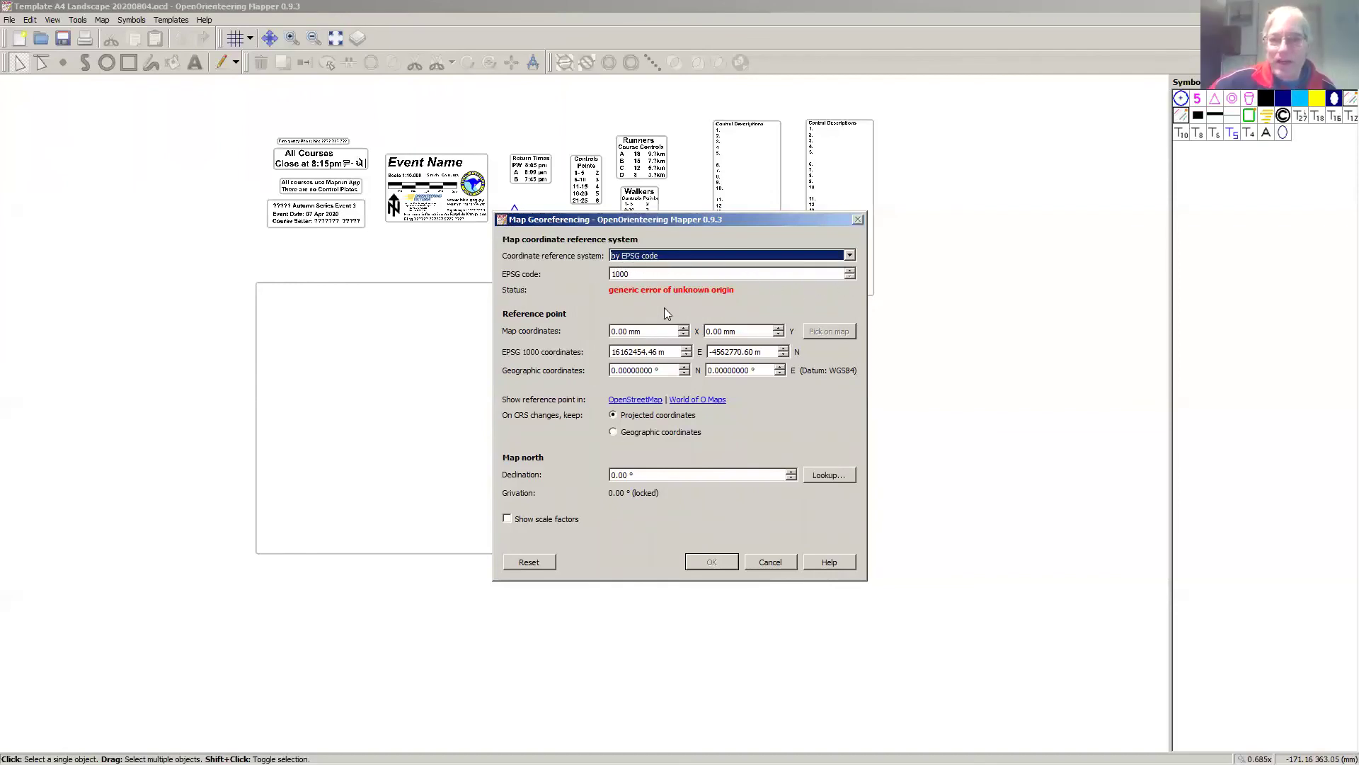
Step: Set the map georeferencing's EPSG code to 3857
left_click(644, 271)
key("BackSpace")
key("BackSpace")
key("BackSpace")
key("BackSpace")
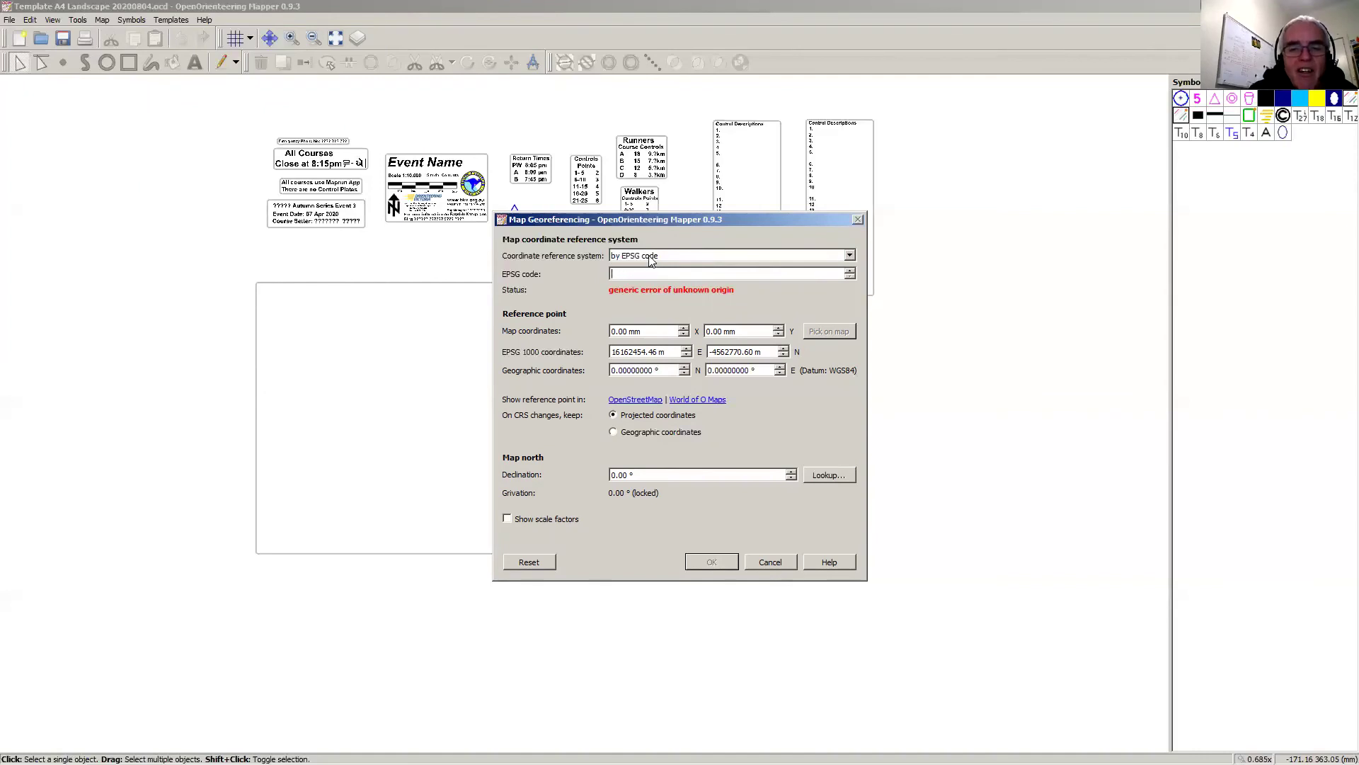
type("3857")
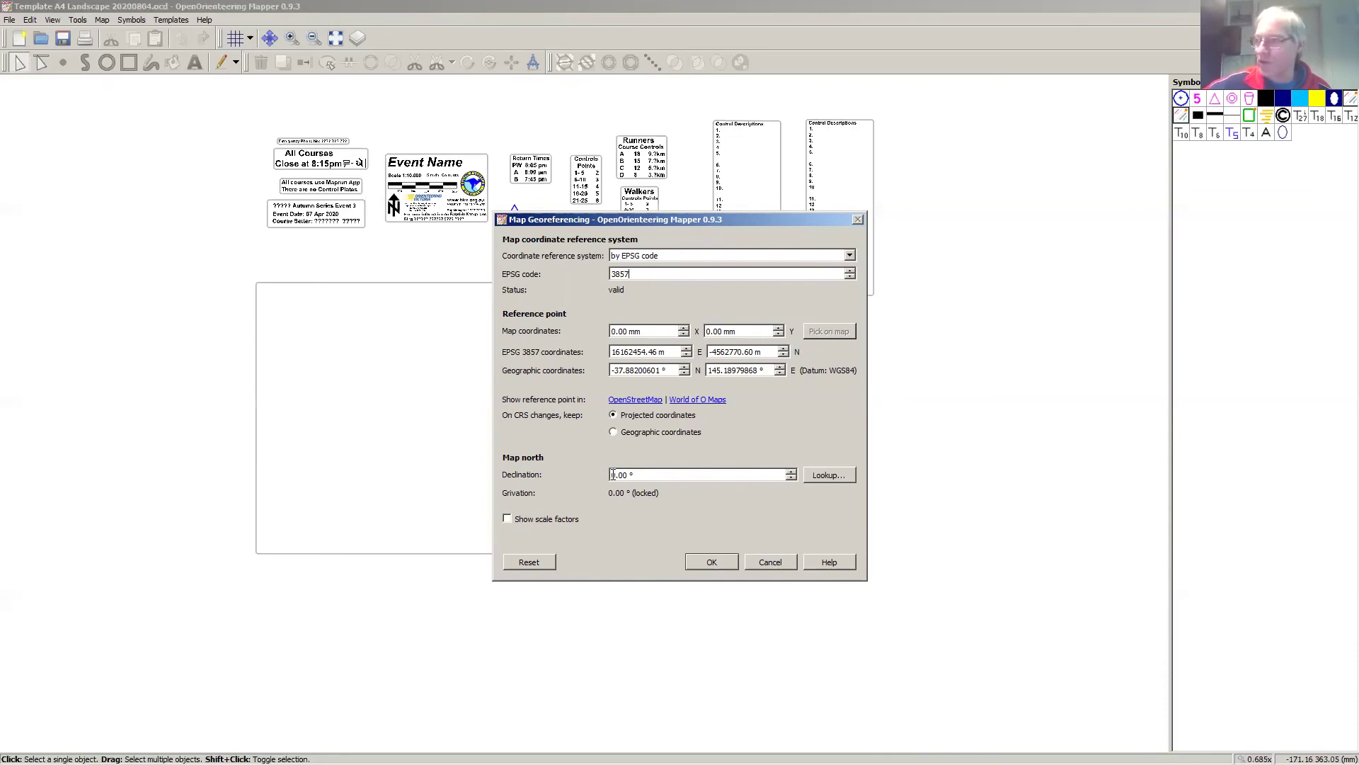
Step: Set the declination to 7° and rotate the map content accordingly around the georeferencing reference point
double_click(674, 475)
type("7")
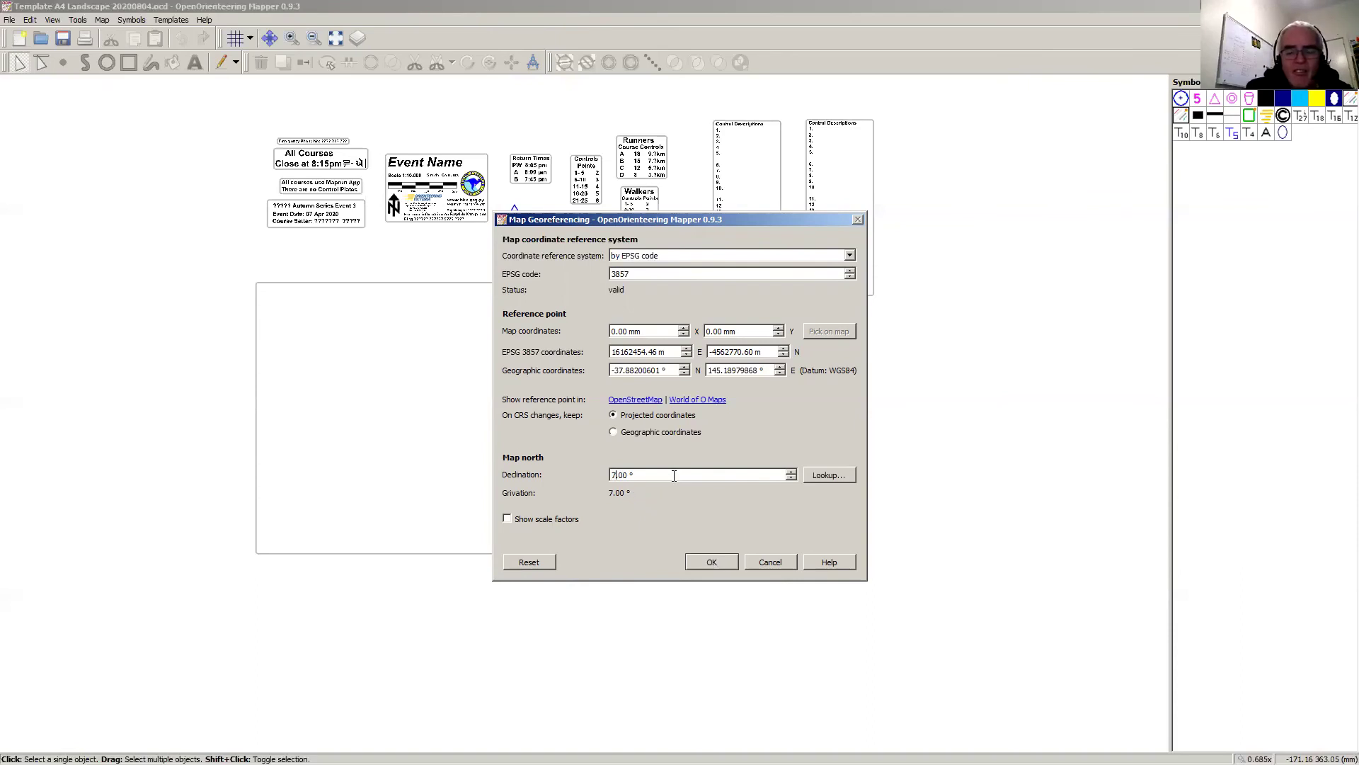
left_click(711, 563)
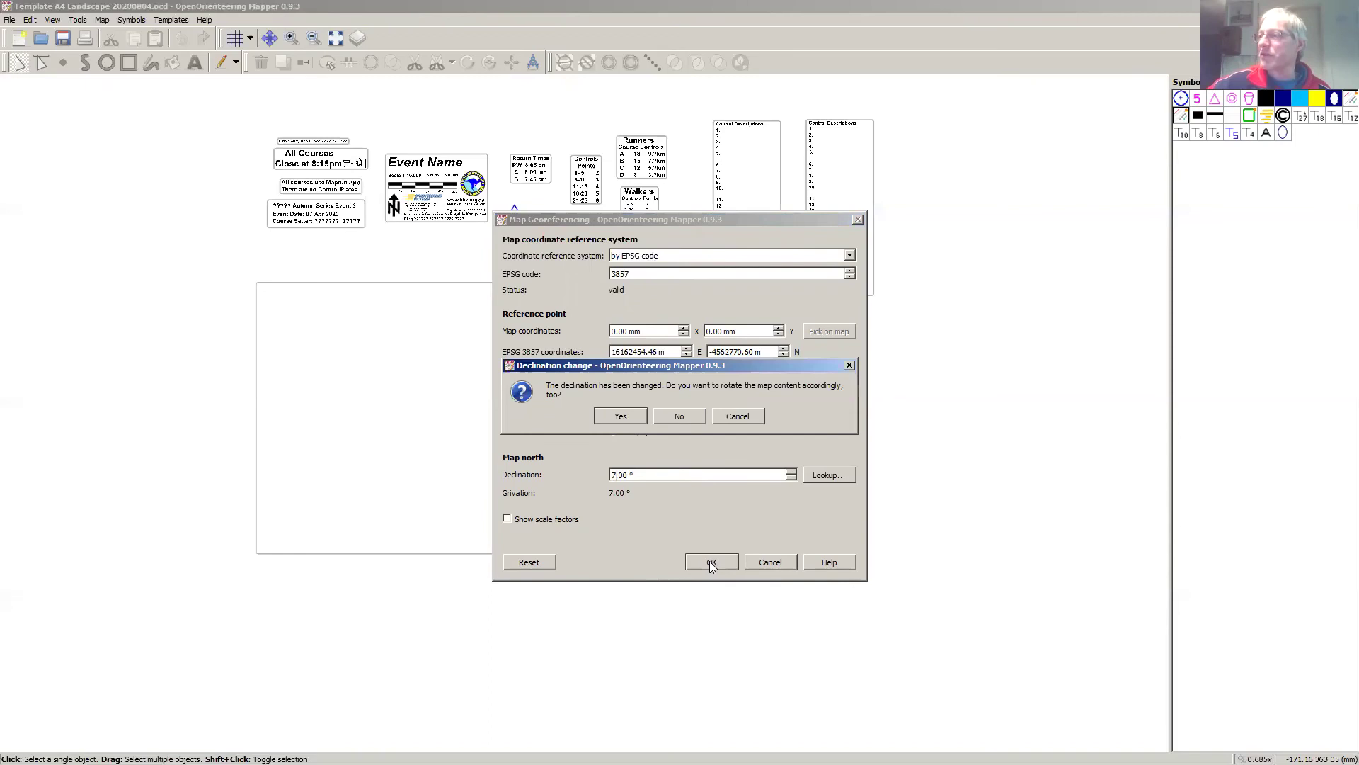
left_click(621, 416)
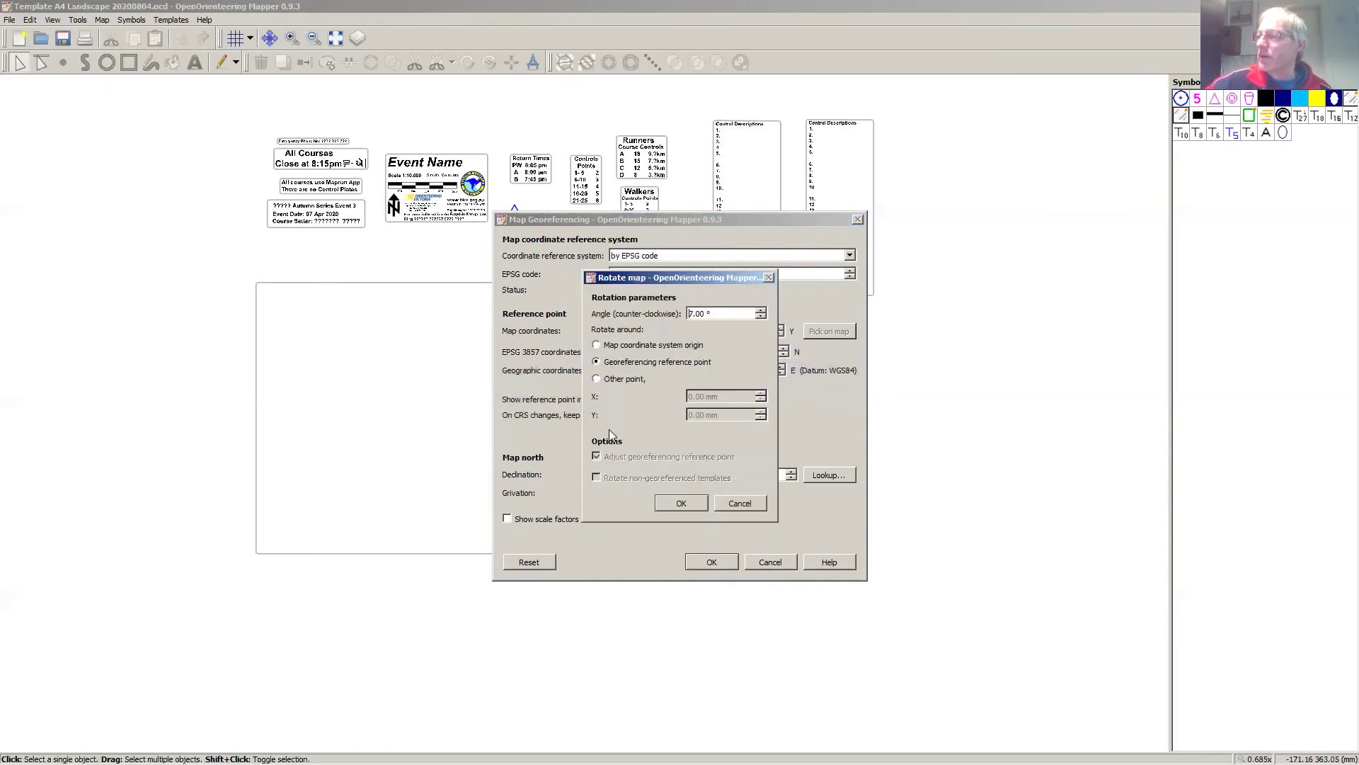
left_click(681, 503)
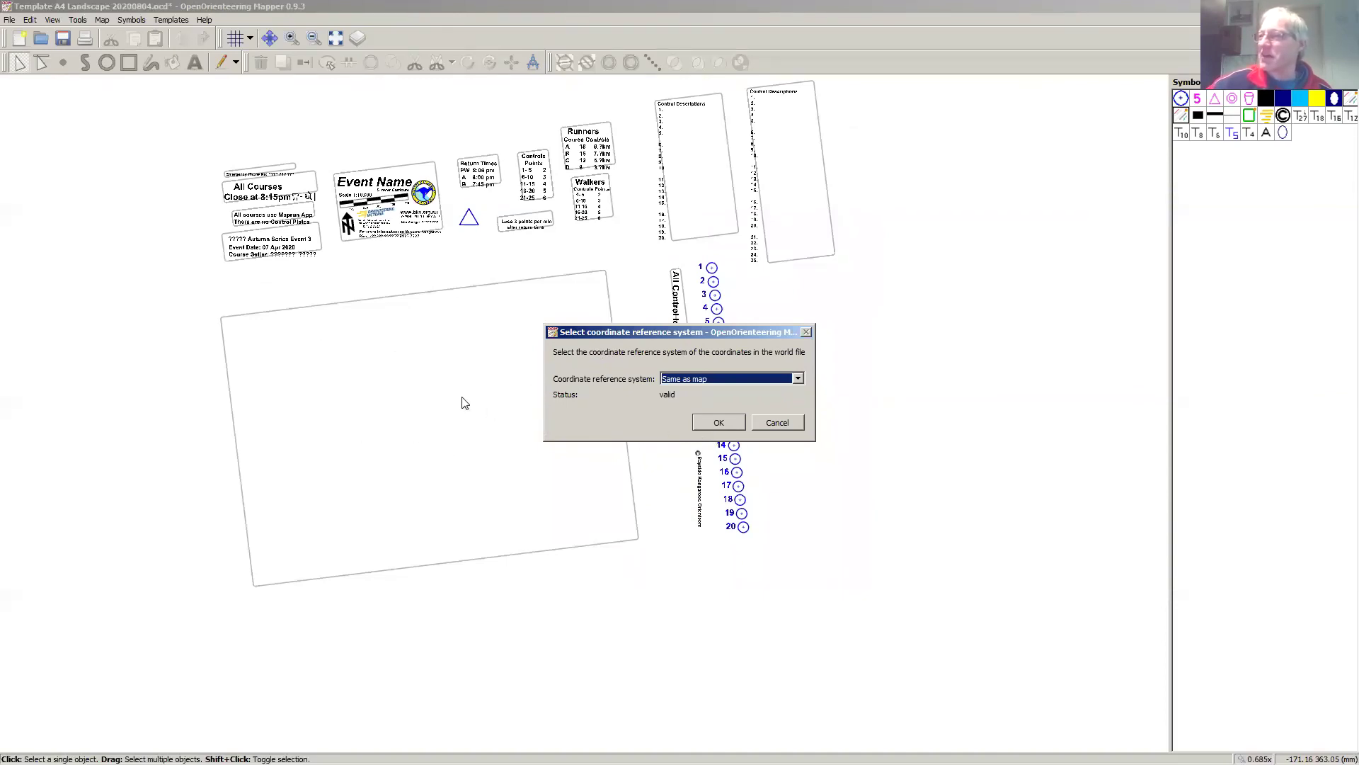
Step: Cancel loading the oom image as a template and keep the modified A4 landscape map open
left_click(791, 425)
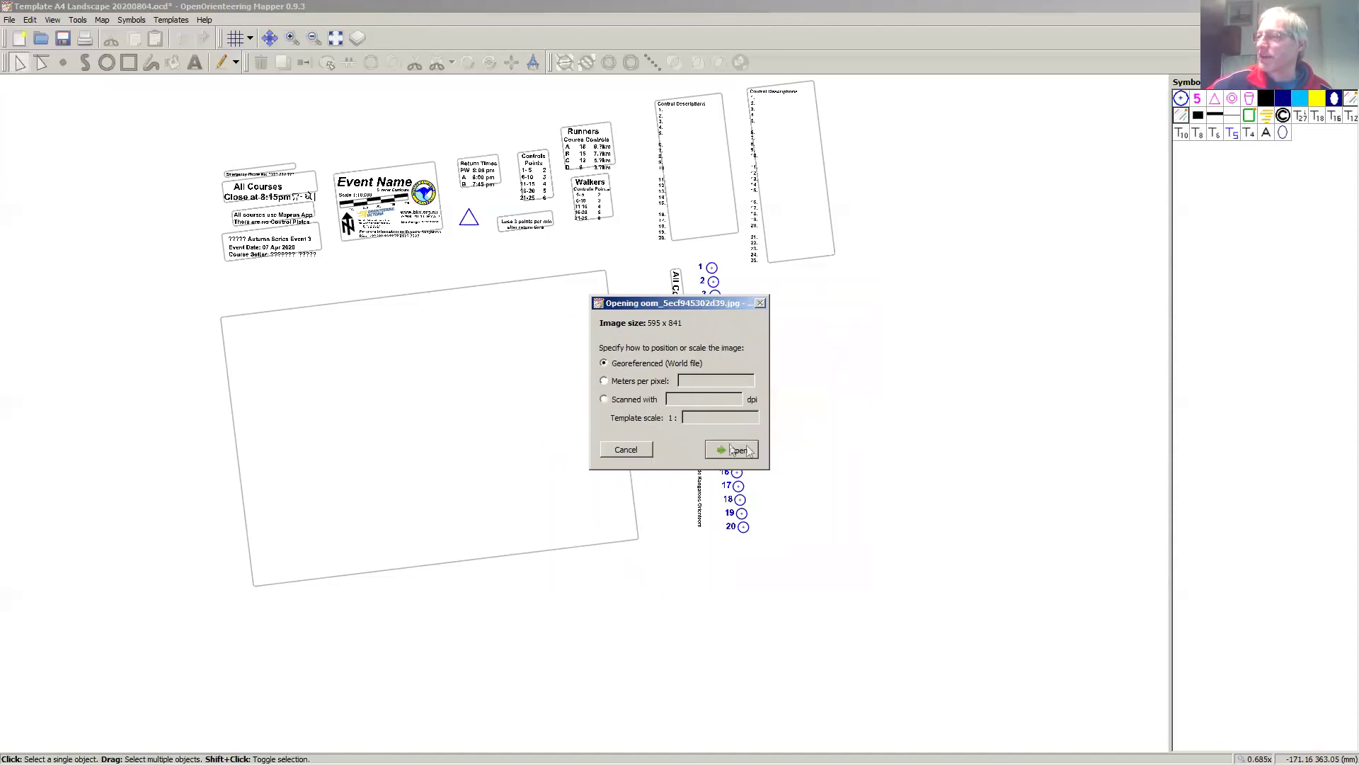
left_click(626, 451)
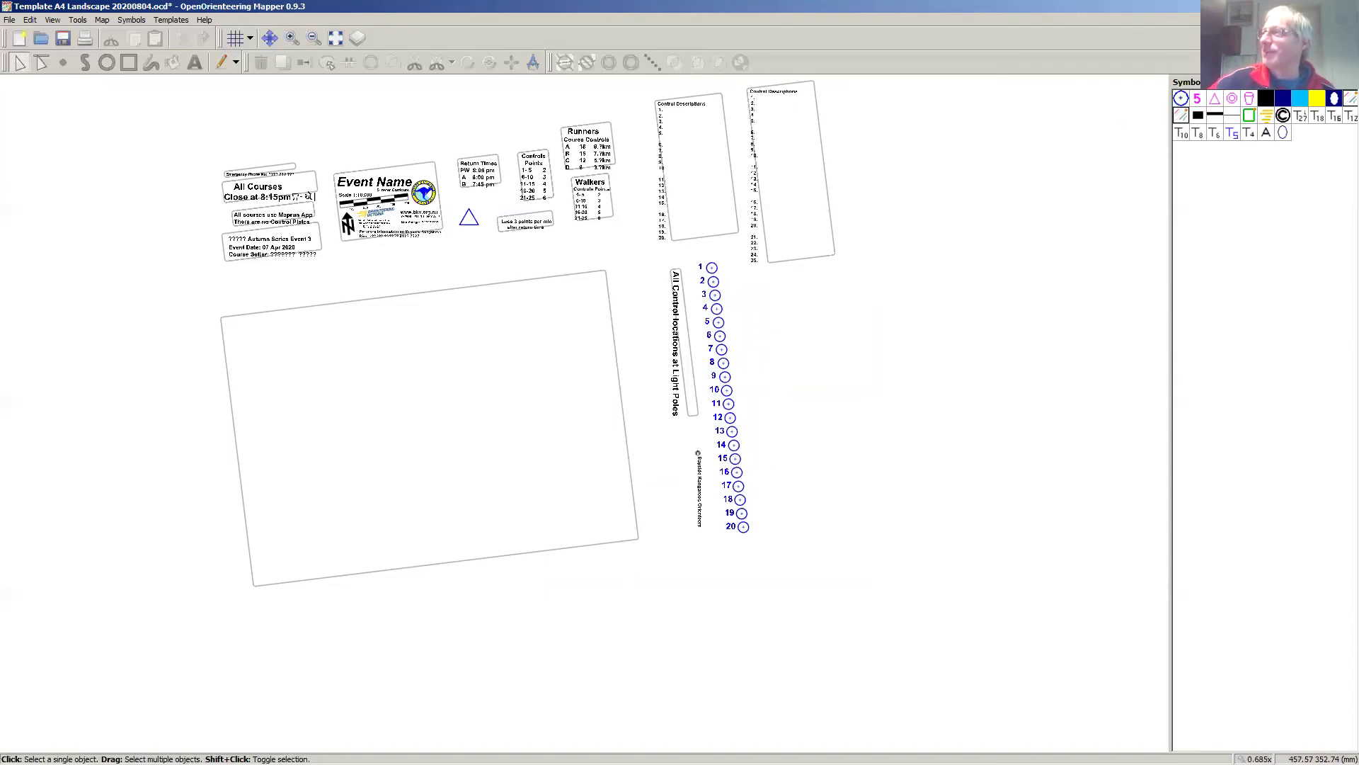
left_click(1351, 6)
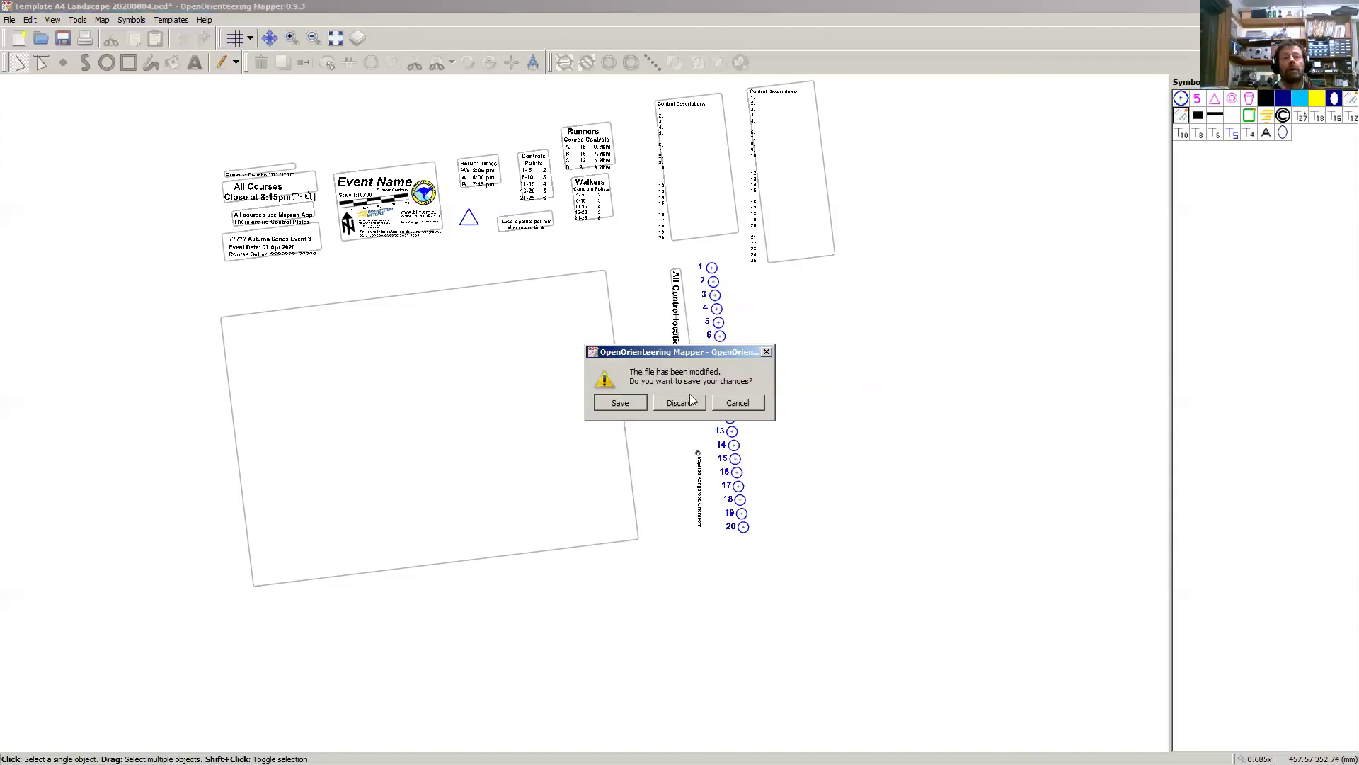
left_click(751, 402)
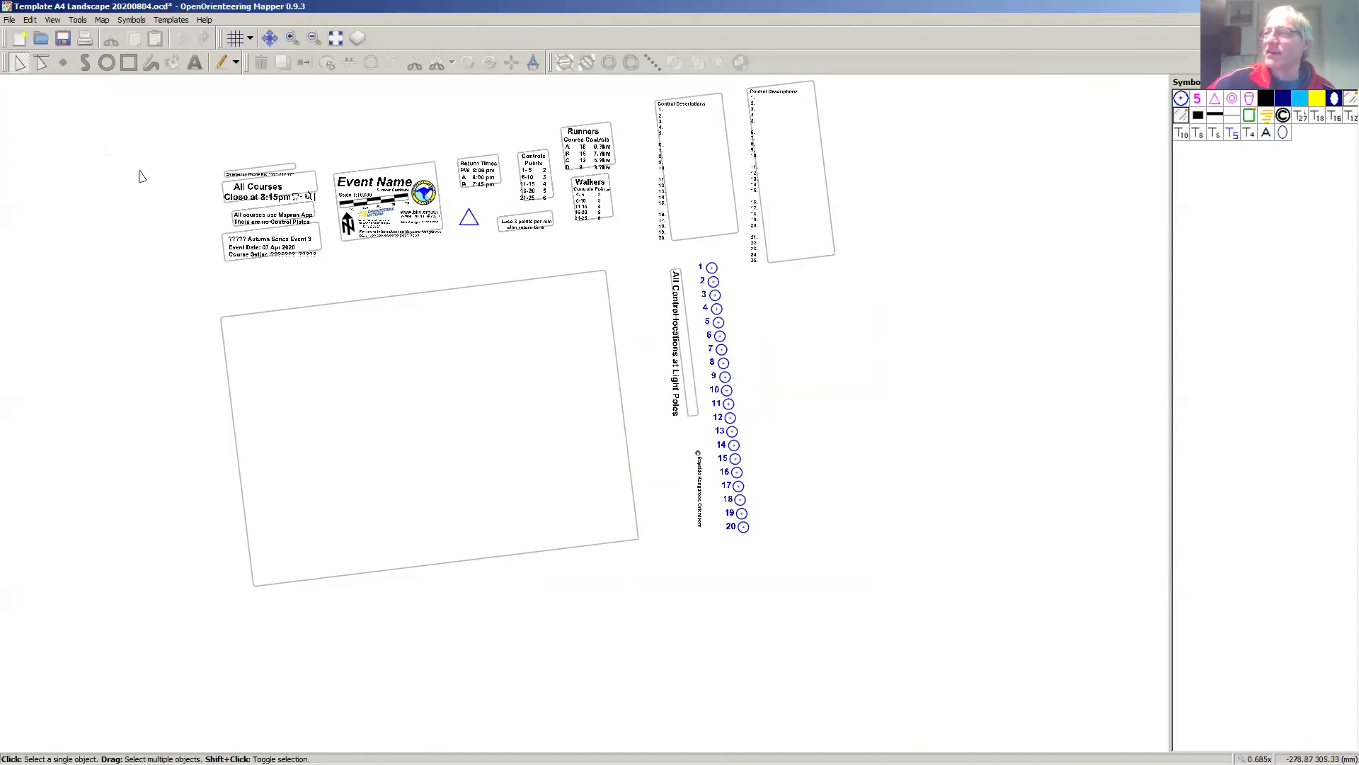
Step: Rotate the map content by -7° around the georeferencing reference point, adjusting the georeferencing declination with it
left_click_drag(99, 88, 1035, 618)
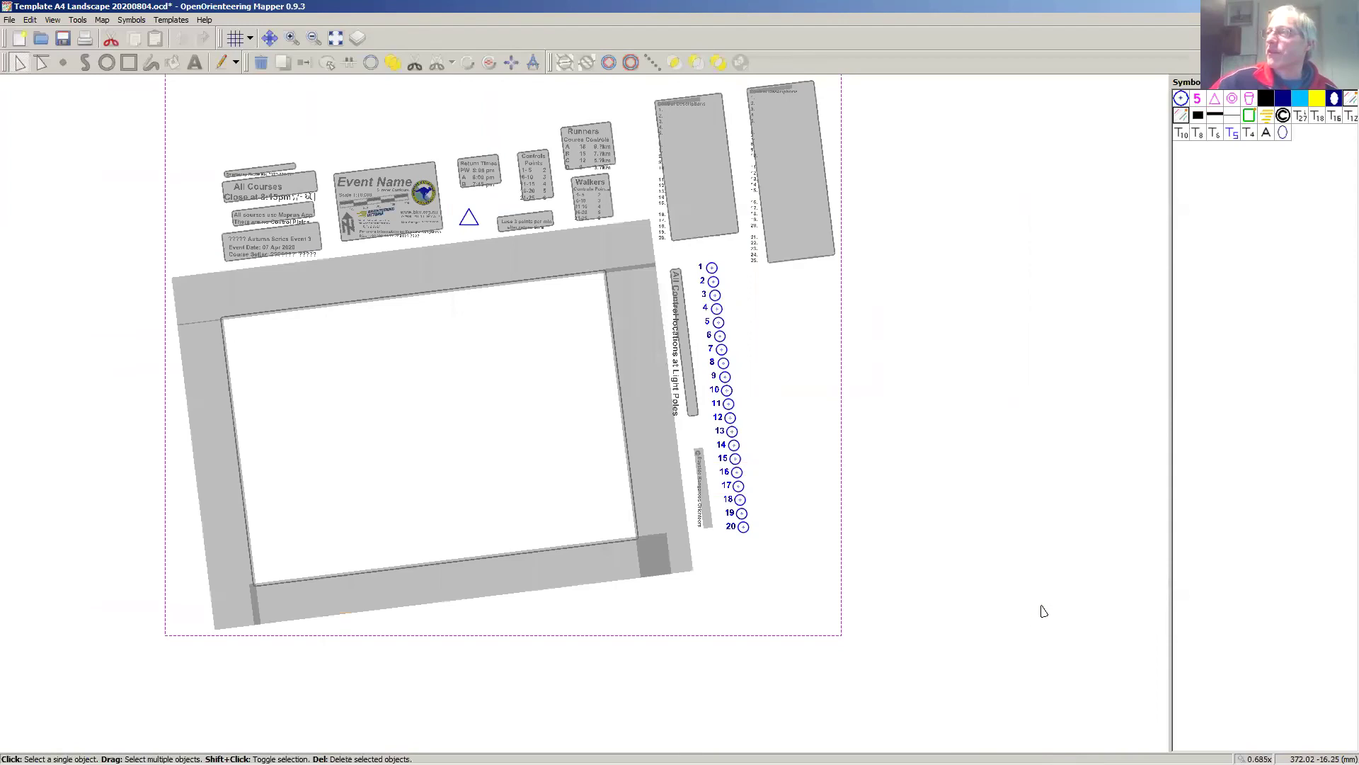
left_click(102, 20)
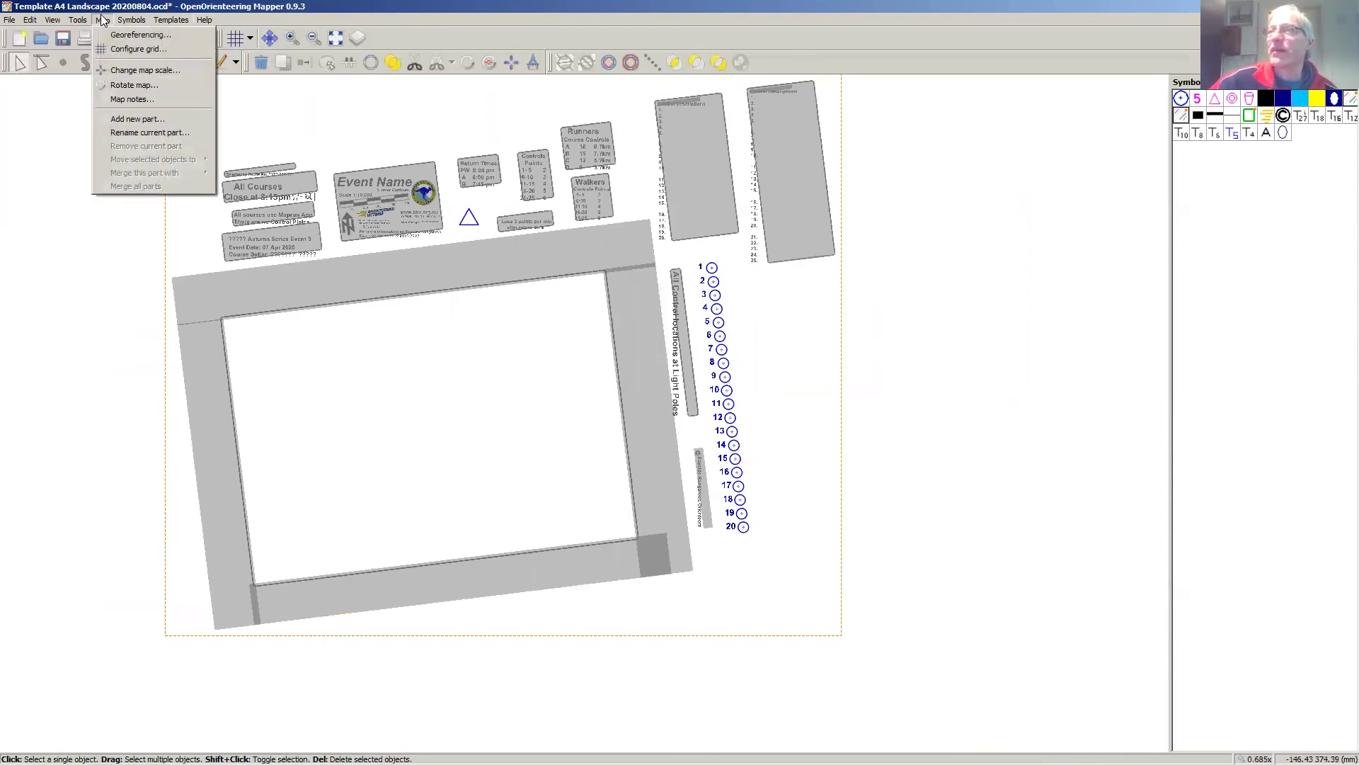
left_click(134, 85)
type("-")
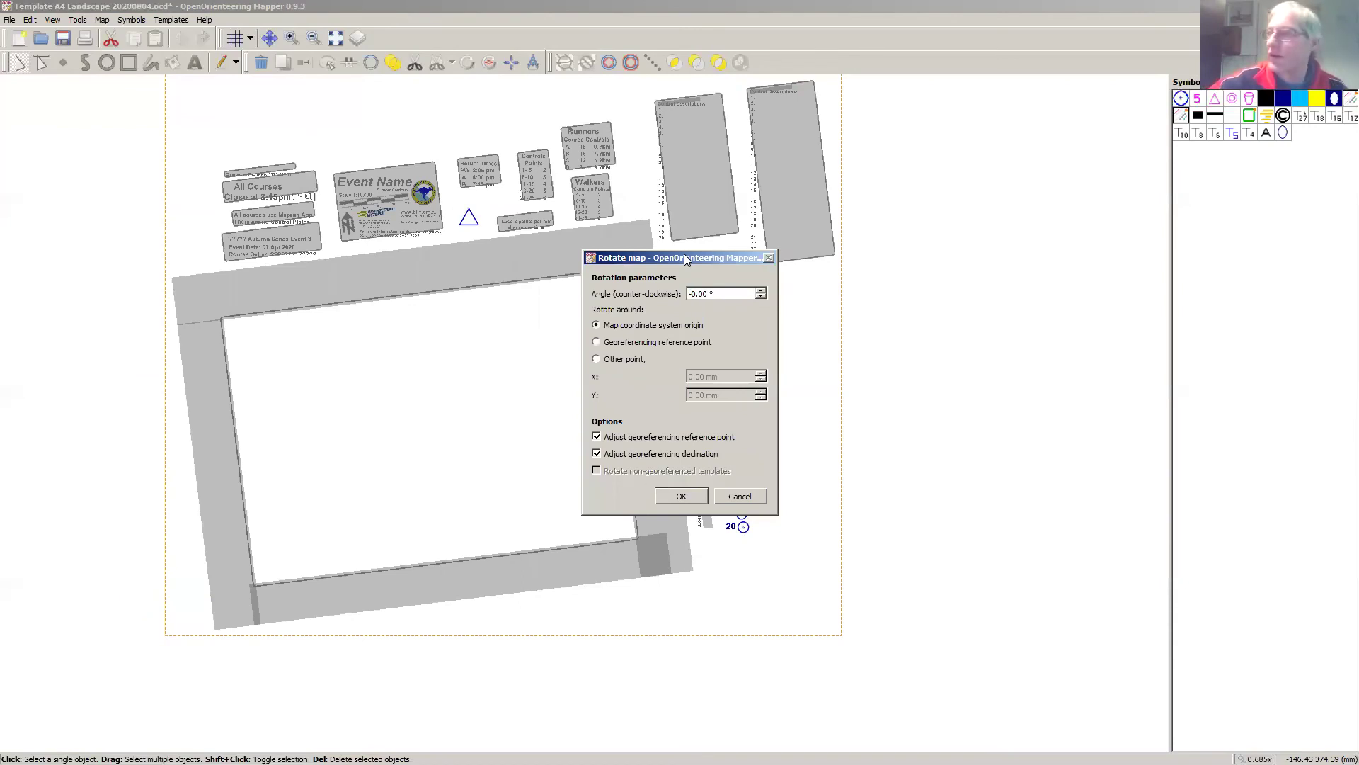
type("7")
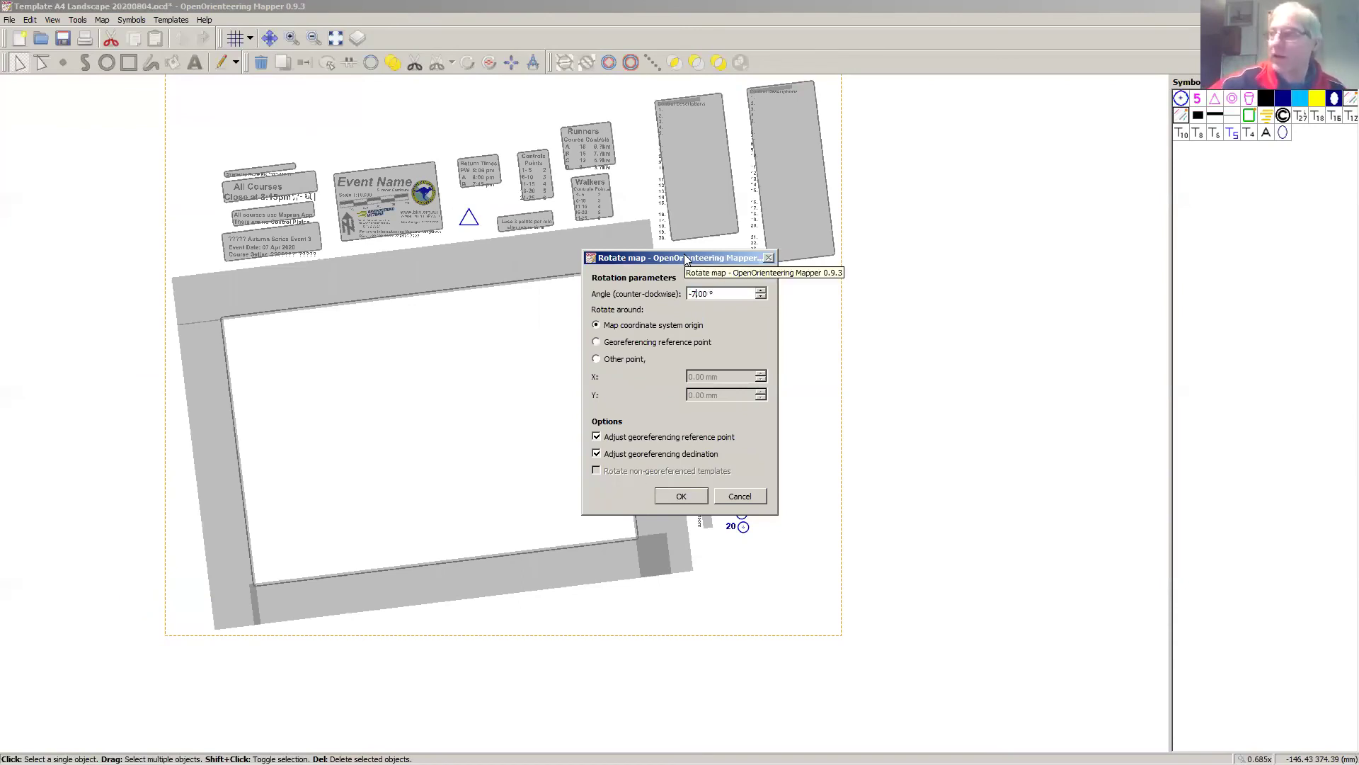
left_click(597, 341)
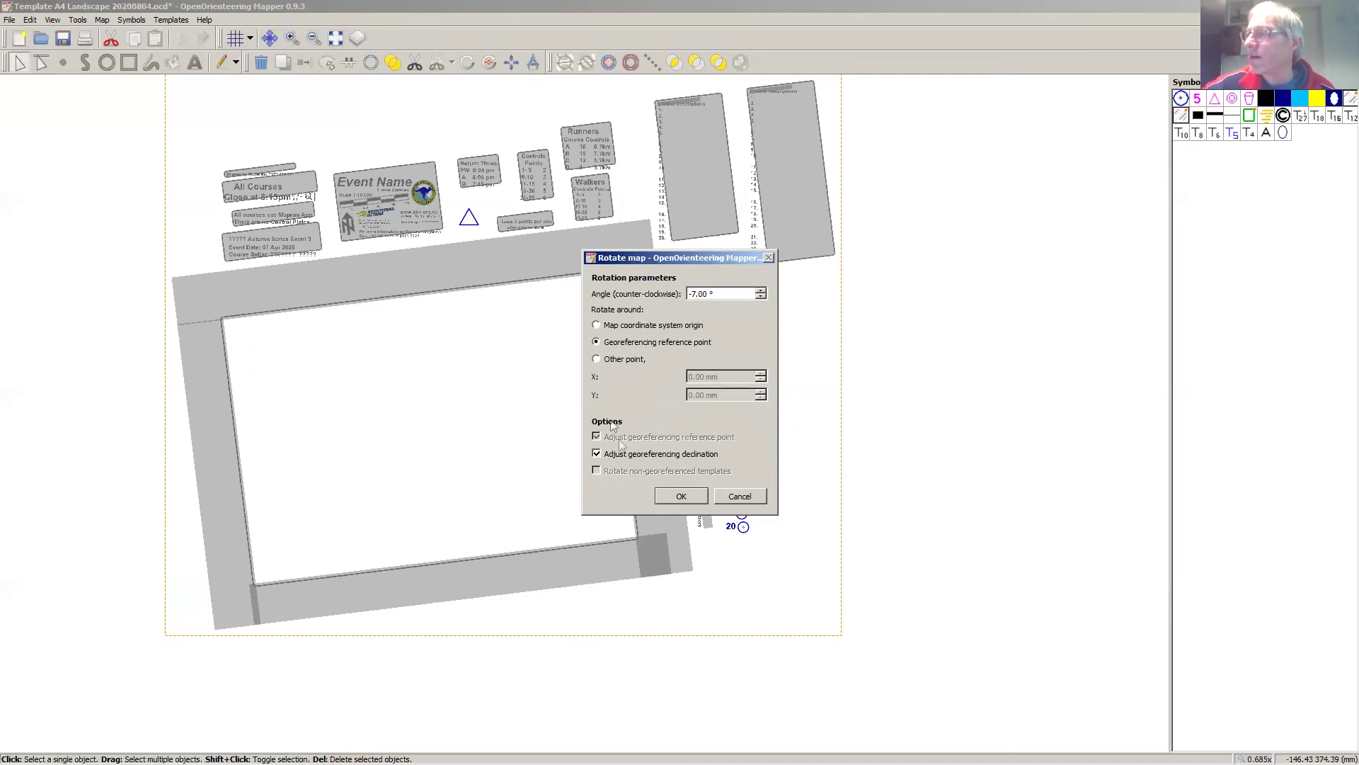
left_click(680, 496)
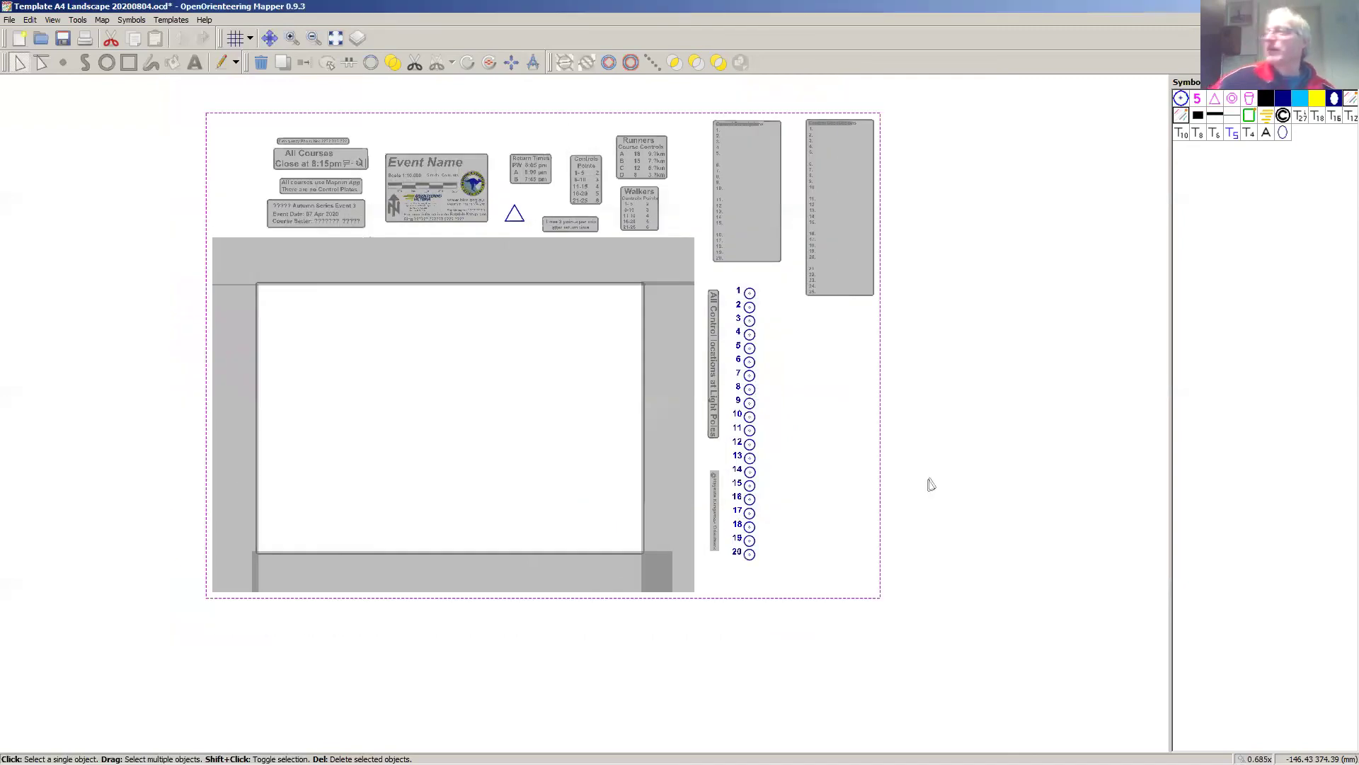
left_click(935, 481)
Step: Load oom_5ecf945302d39.jpg as a template positioned by its world file, using the same coordinate reference system as the map
left_click(171, 20)
left_click(194, 54)
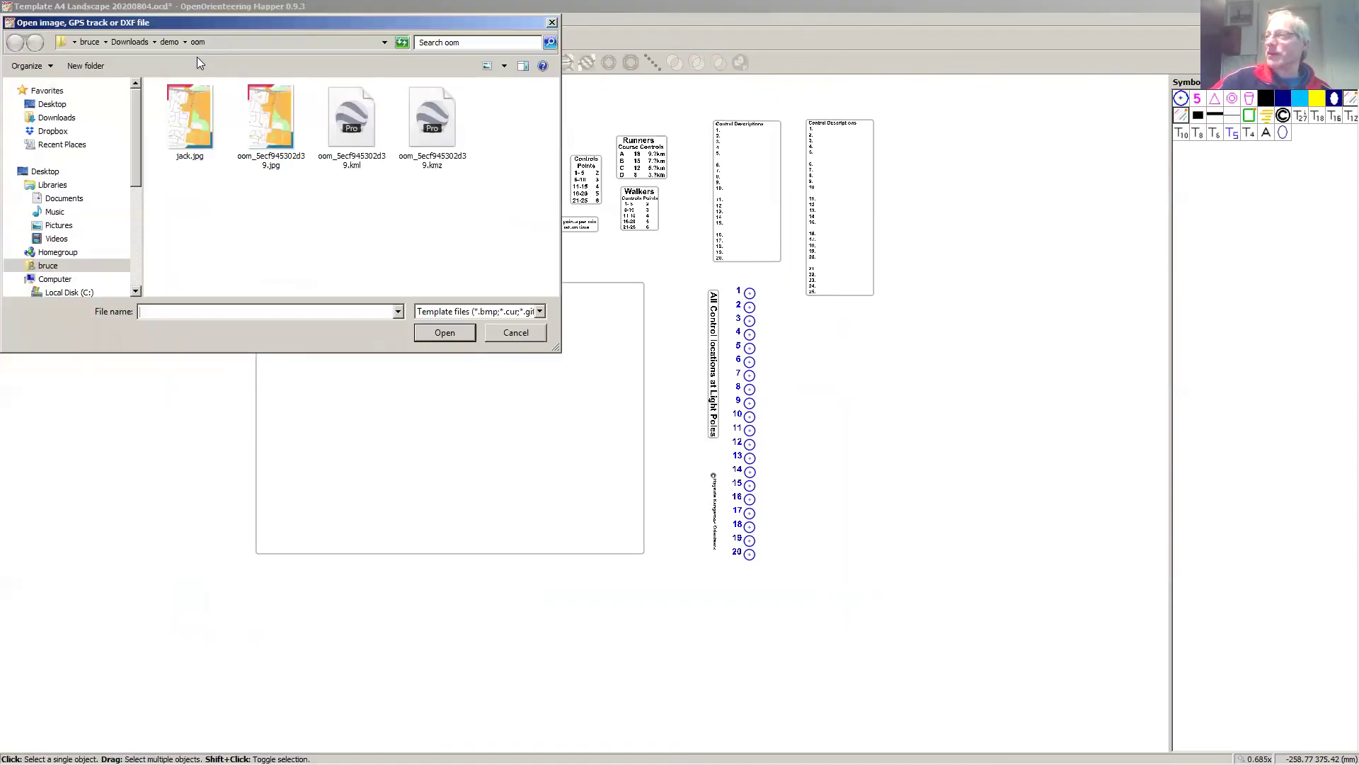
double_click(268, 124)
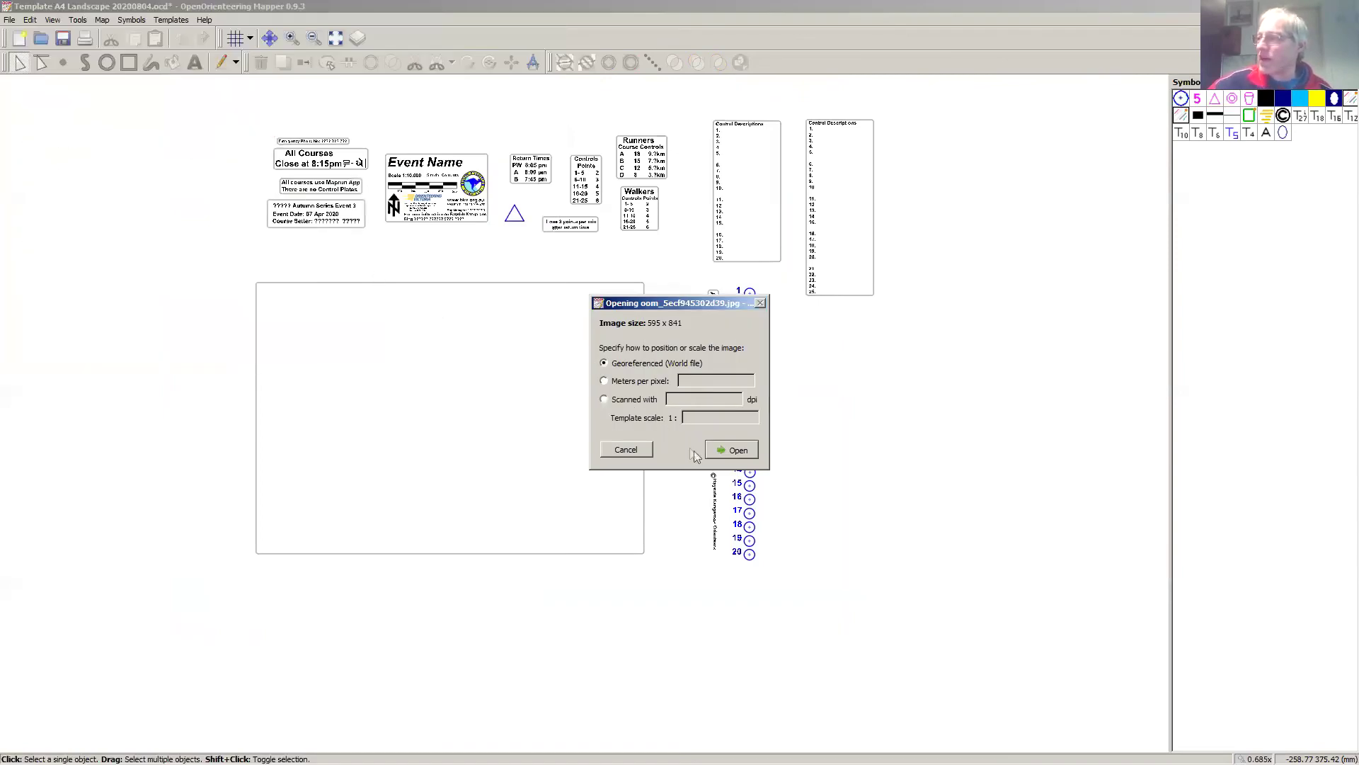
left_click(737, 451)
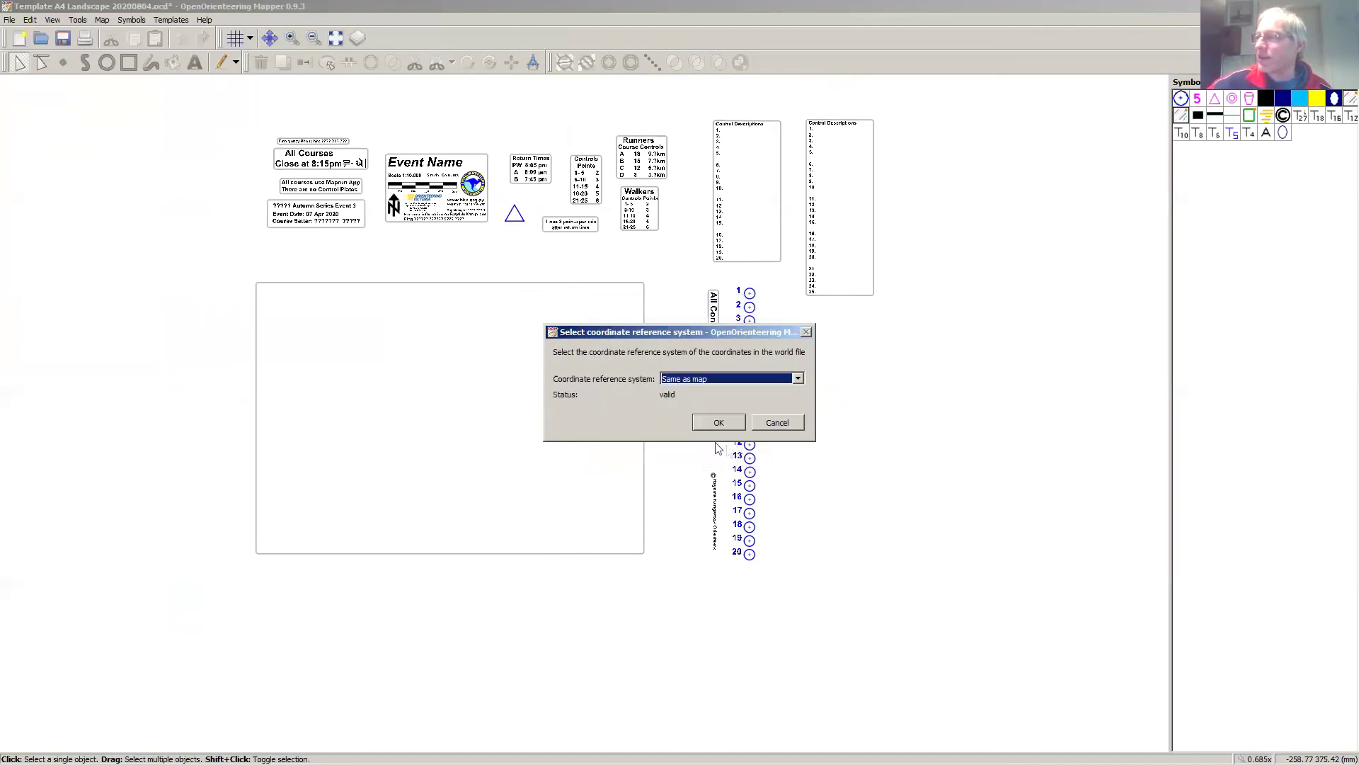
left_click(718, 424)
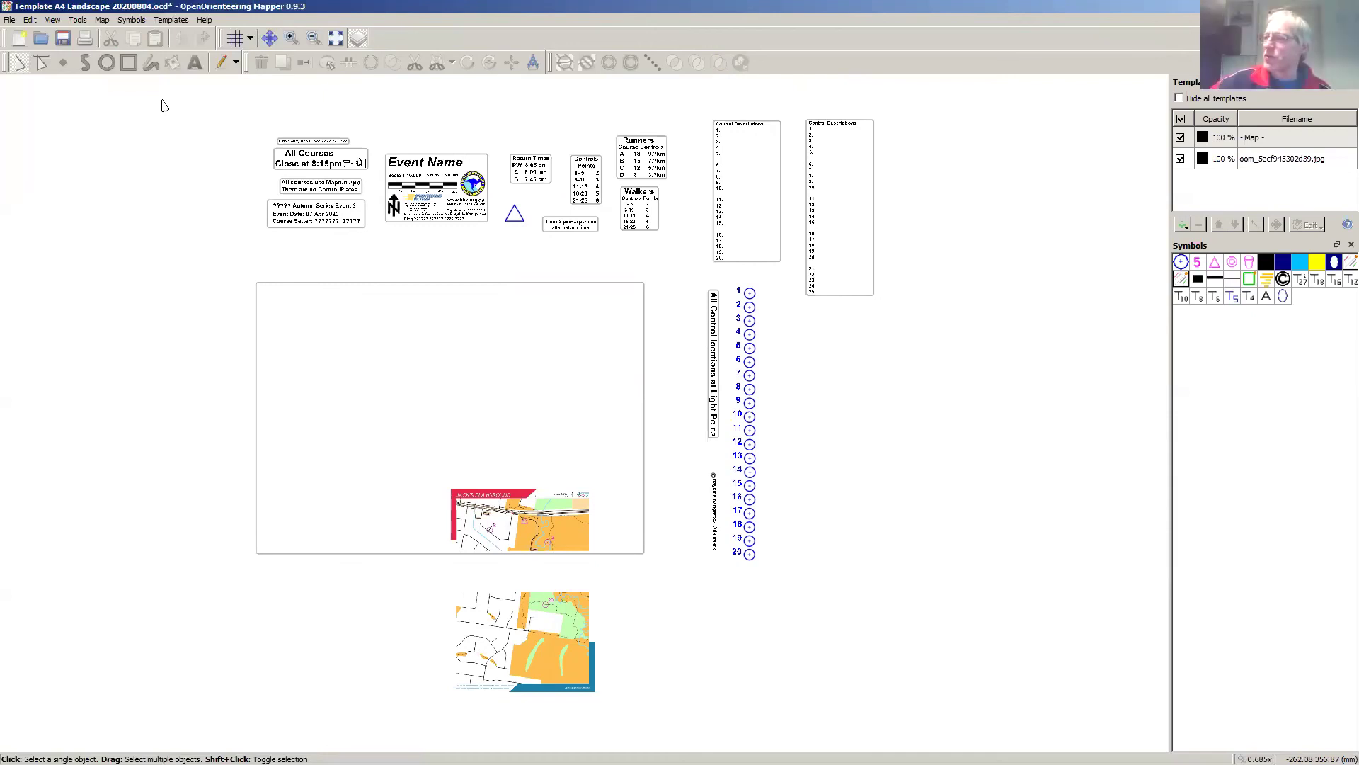
Step: Inspect the editing options available for the oom_5ecf945302d39.jpg template
left_click(1273, 165)
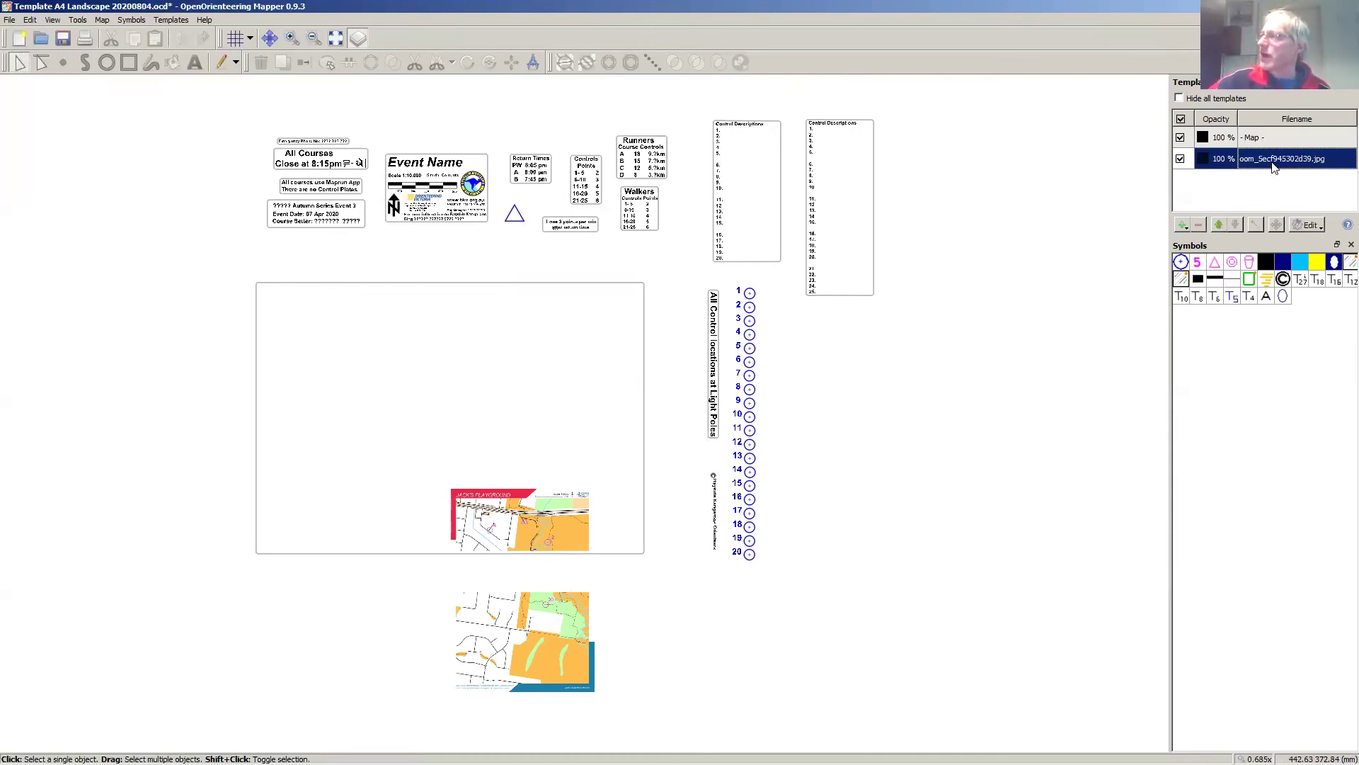
left_click(1316, 221)
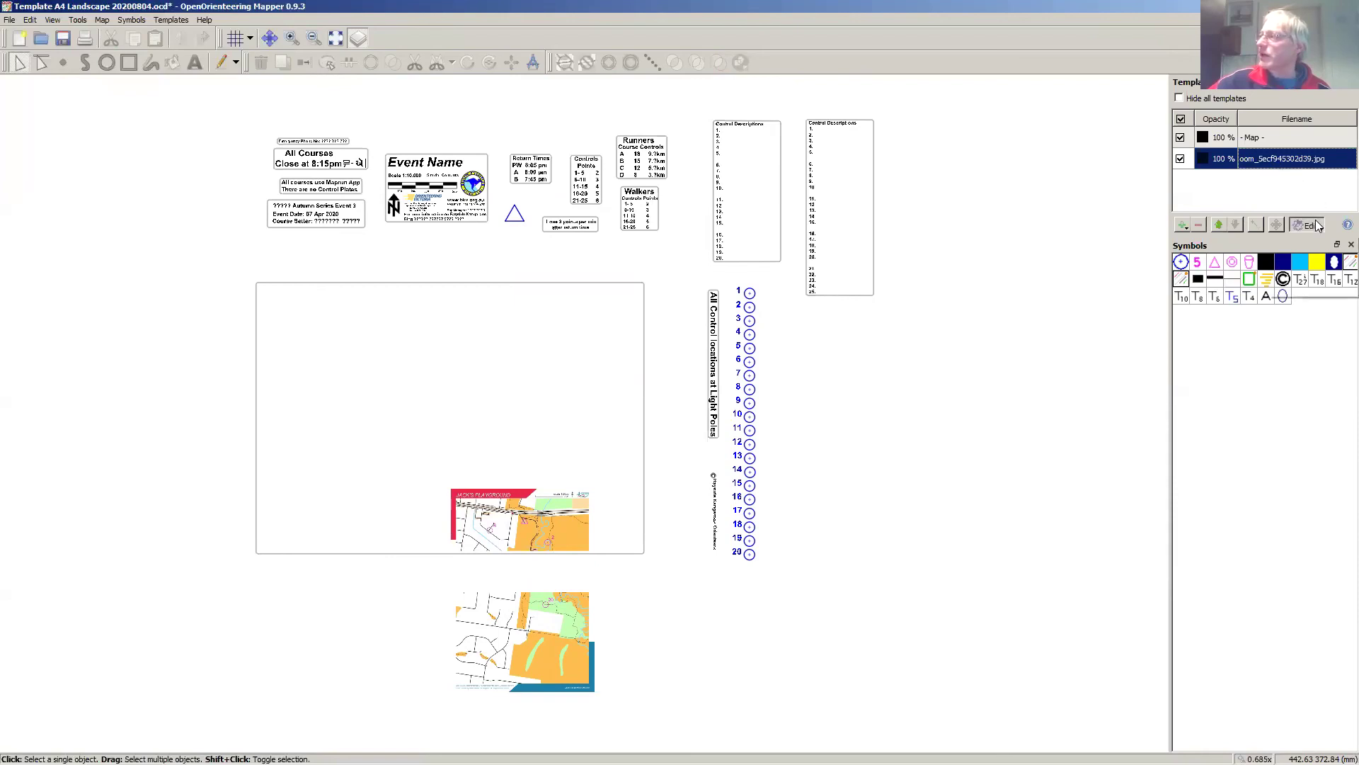
left_click(1297, 197)
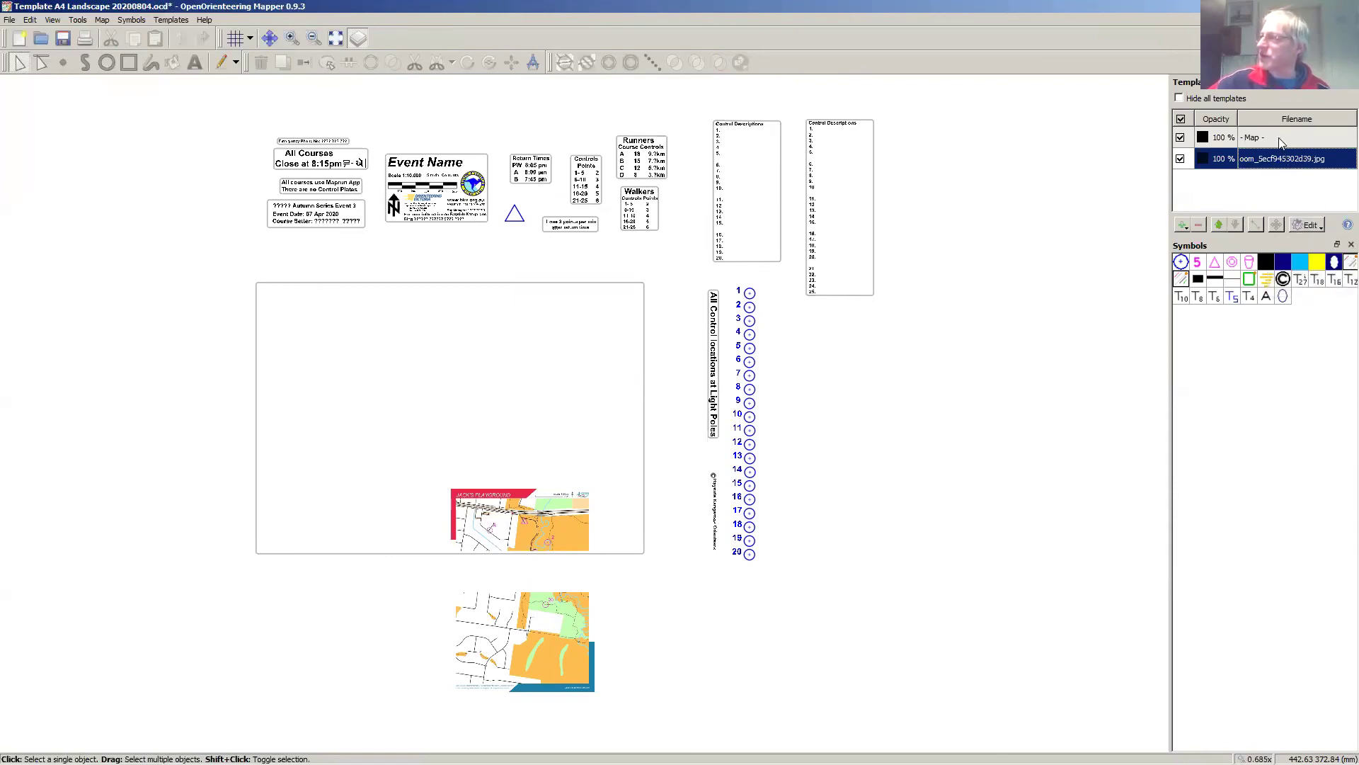
left_click(1037, 241)
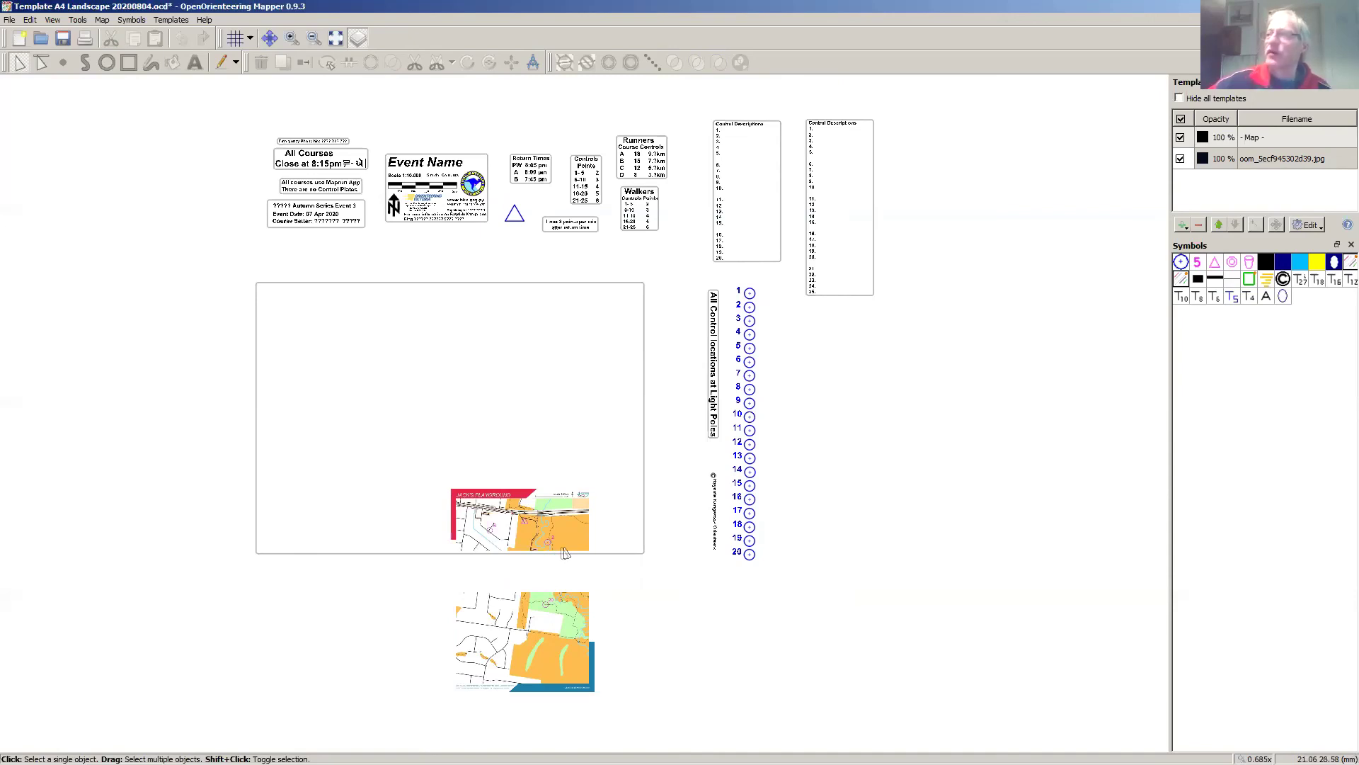
Step: Move all layout objects together so that the empty map frame surrounds the OpenOrienteeringMap image
left_click_drag(135, 101, 1021, 650)
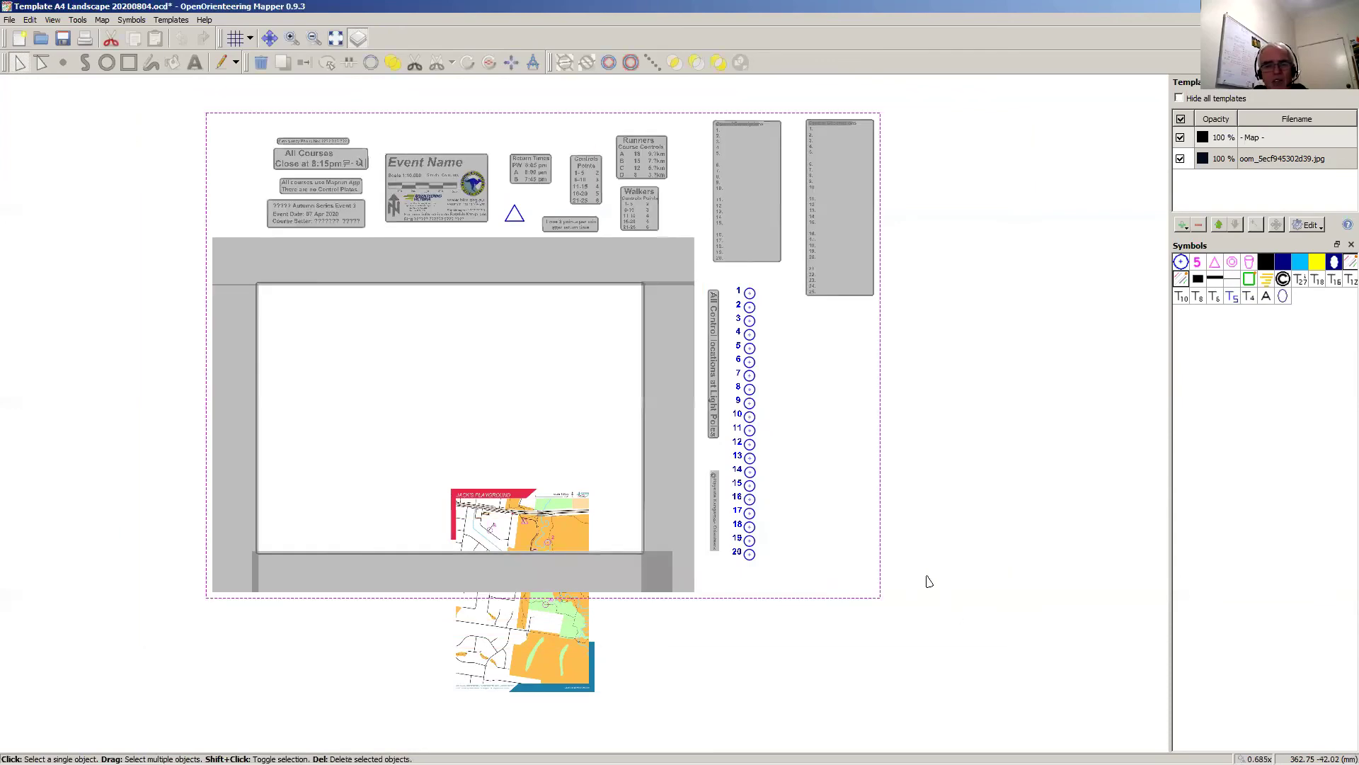
left_click_drag(814, 623, 853, 761)
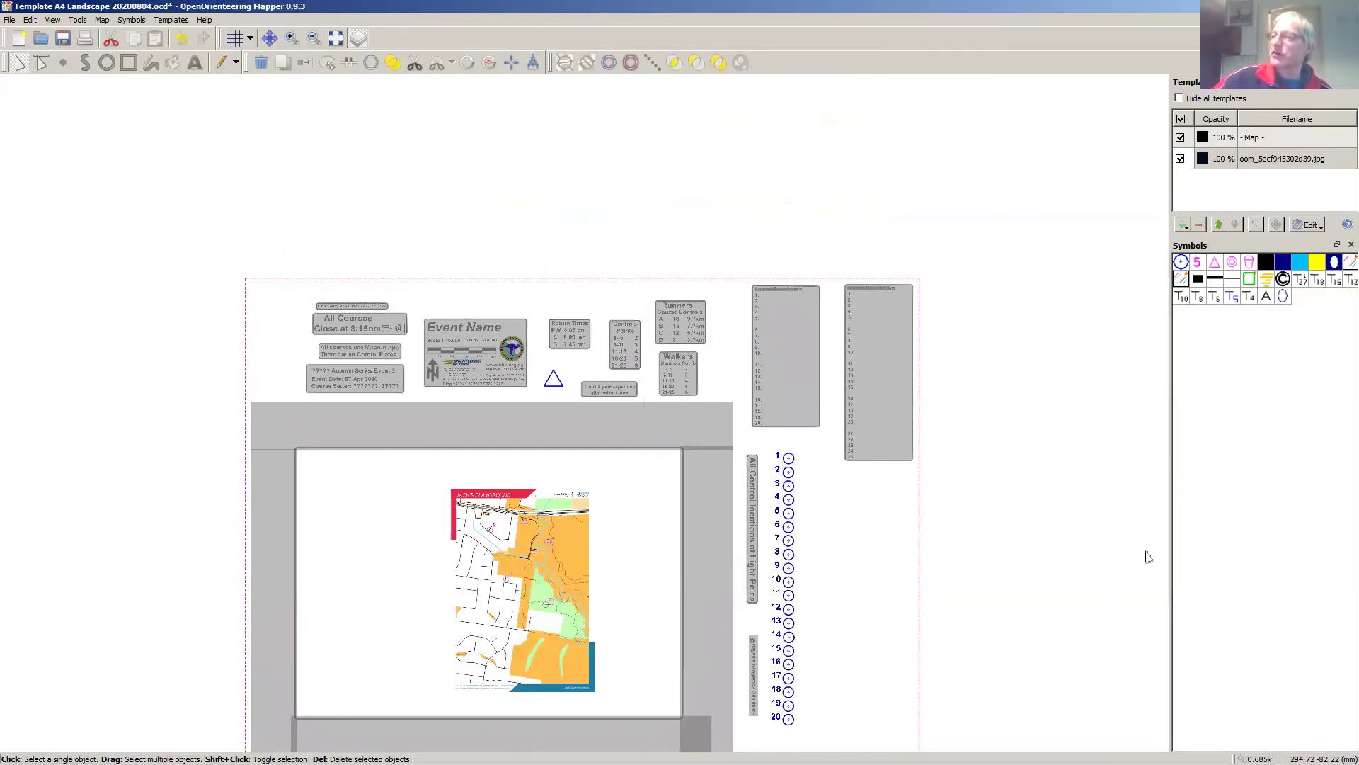
left_click(1069, 446)
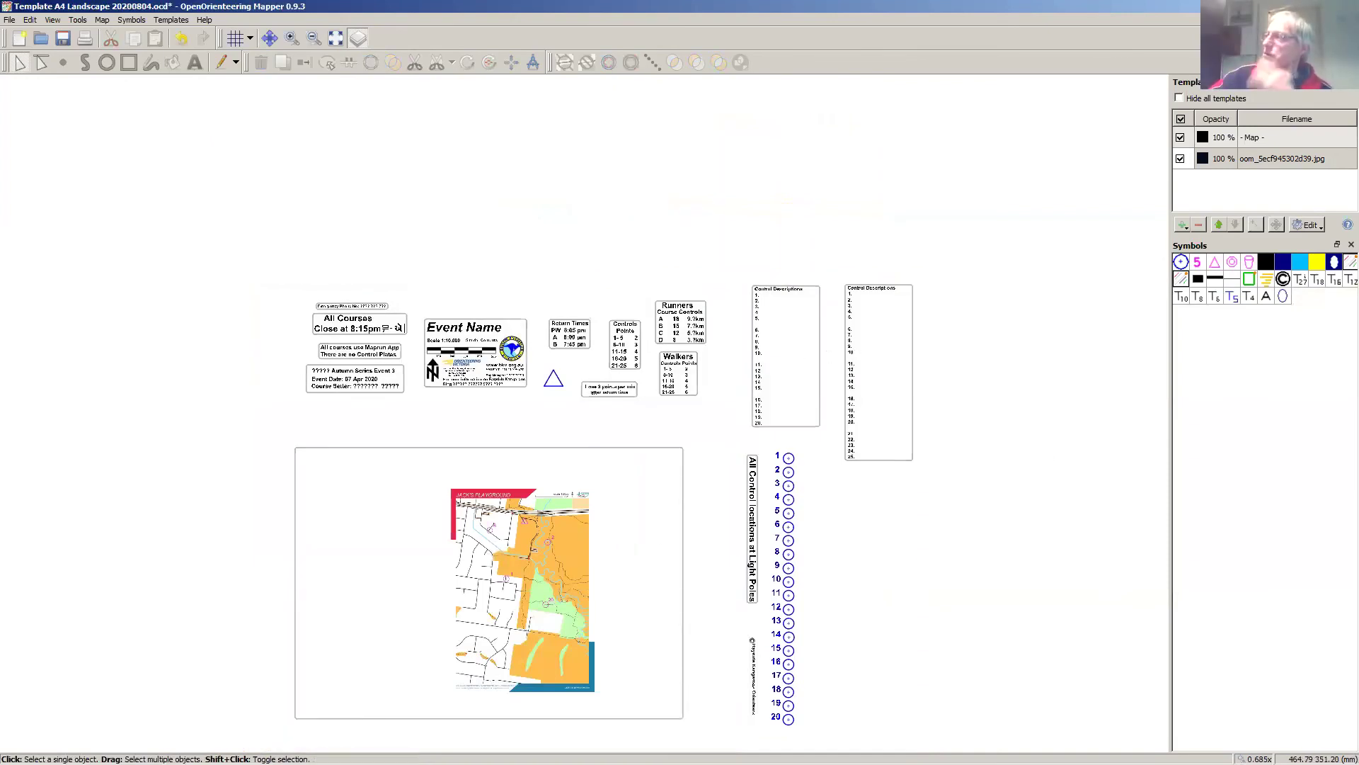
Step: Check whether the OpenOrienteeringMap image template is set as georeferenced
left_click(1273, 160)
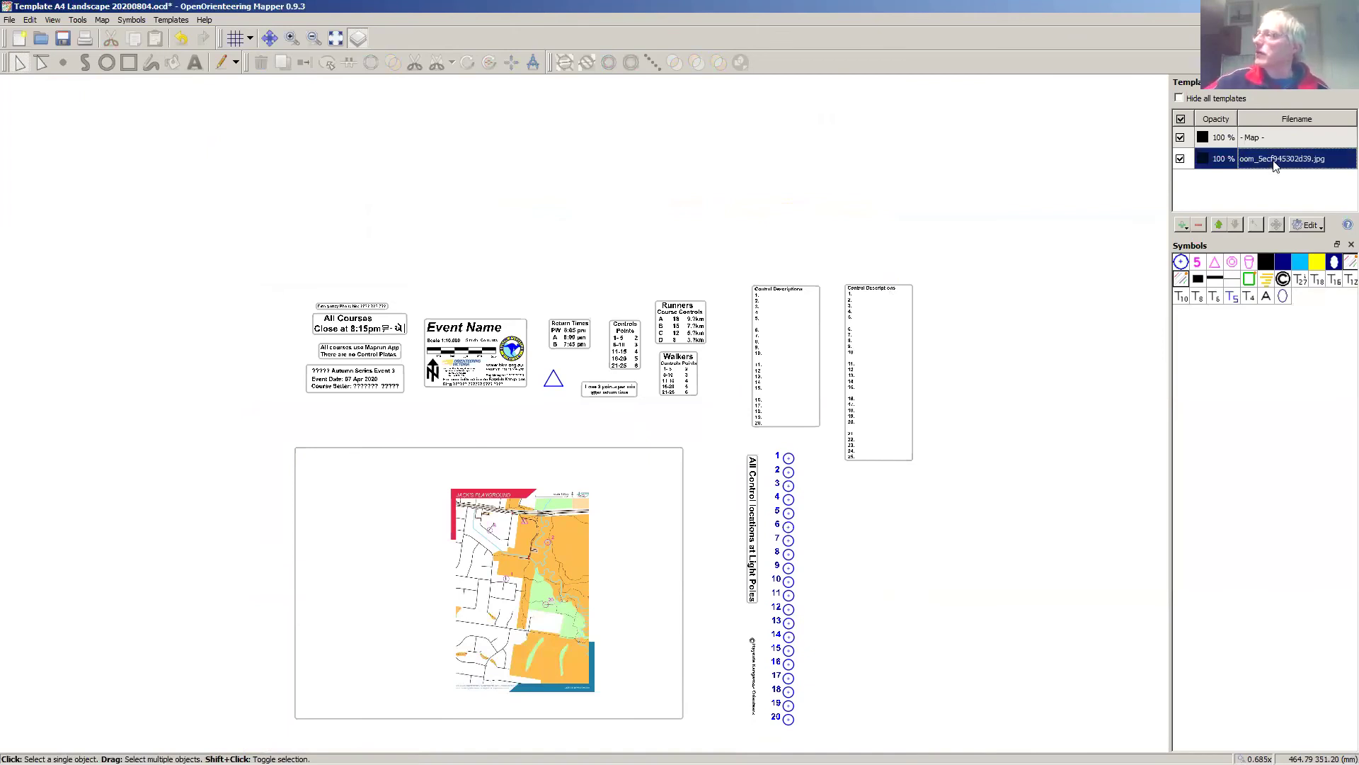
left_click(1320, 226)
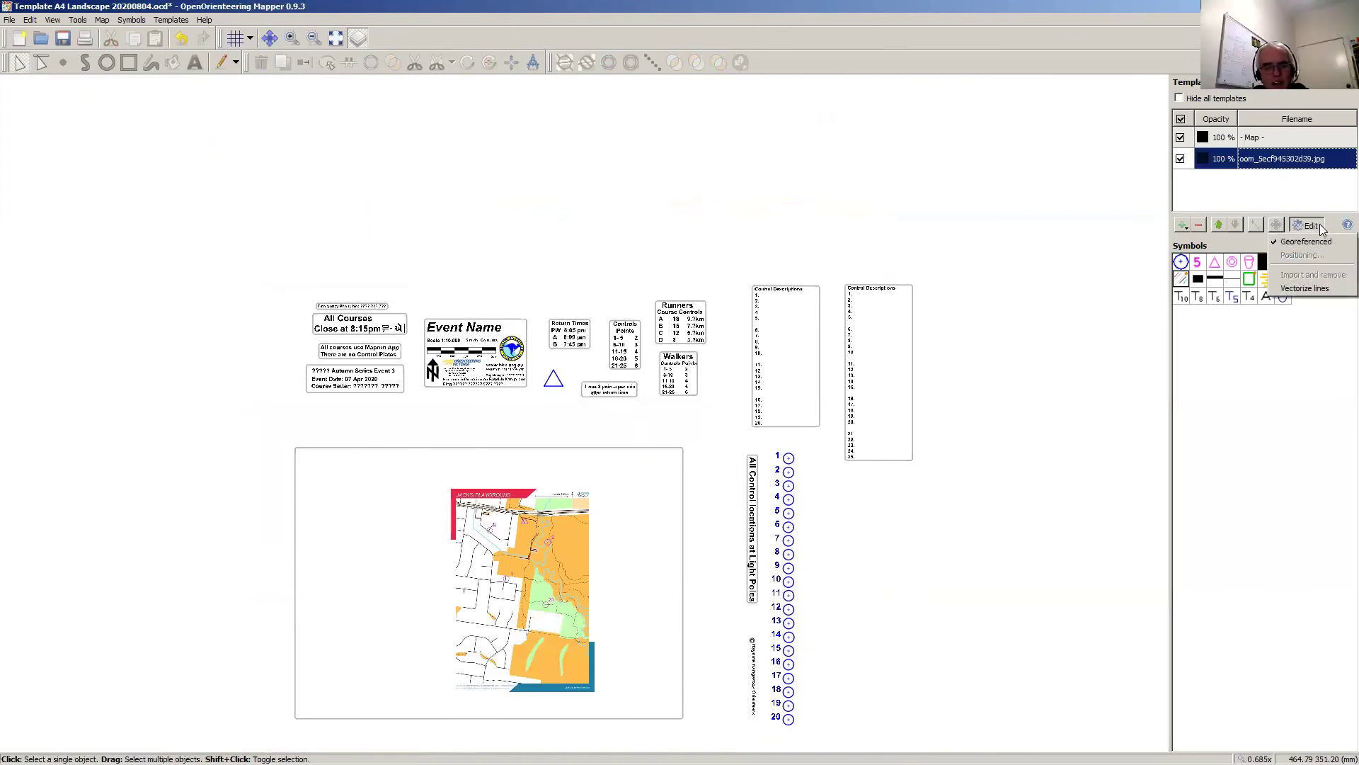
left_click(984, 299)
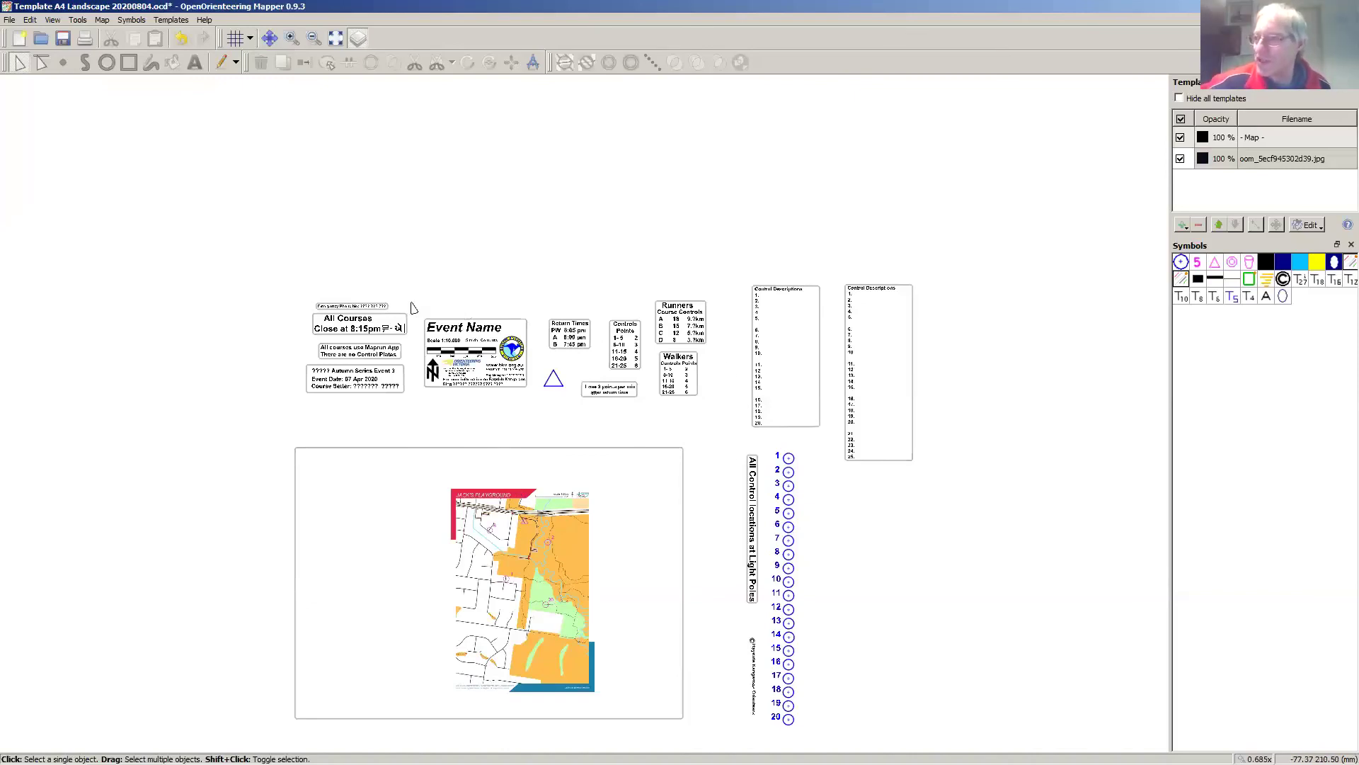
Step: Select the Event Name title block and move it into the map frame over the upper part of the background image
left_click_drag(419, 300, 545, 416)
left_click(551, 213)
left_click_drag(455, 286, 503, 392)
left_click(504, 397)
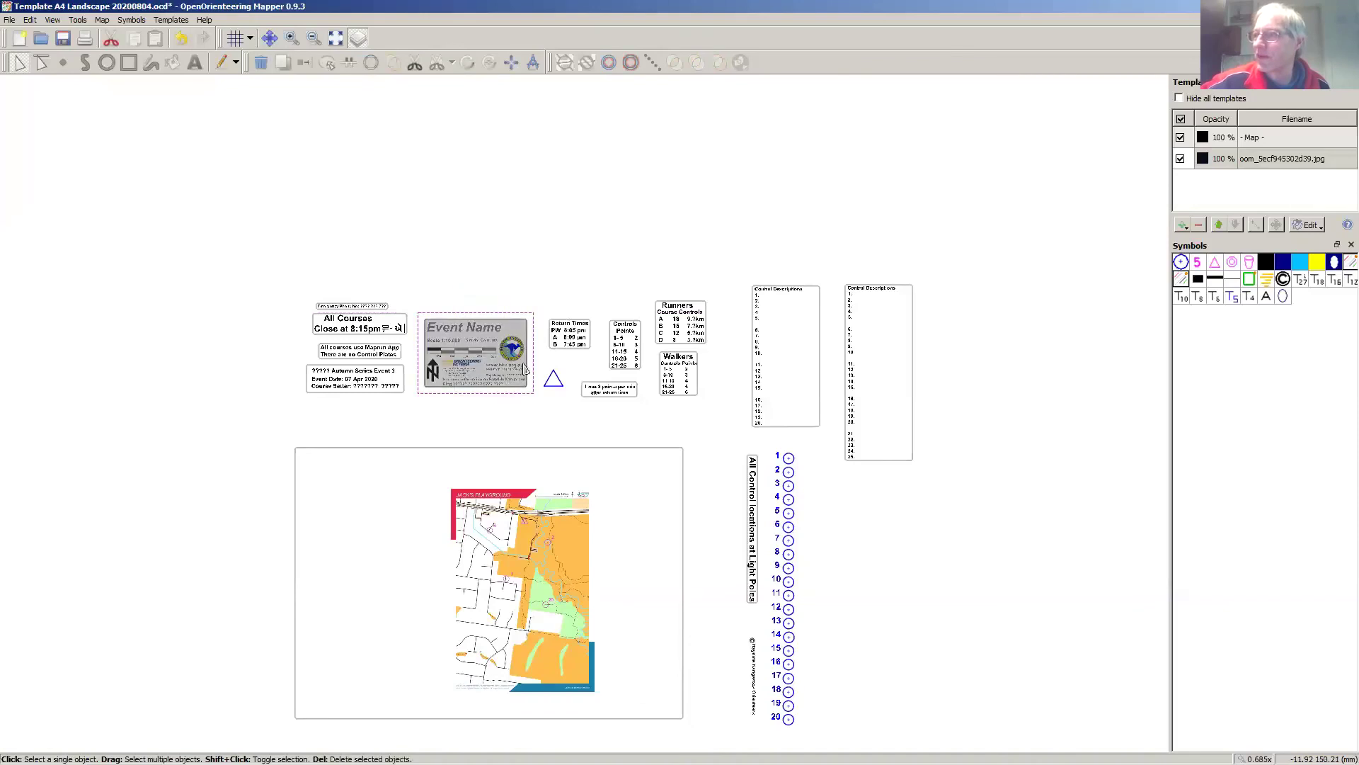
left_click_drag(507, 324, 506, 471)
left_click_drag(514, 470, 514, 470)
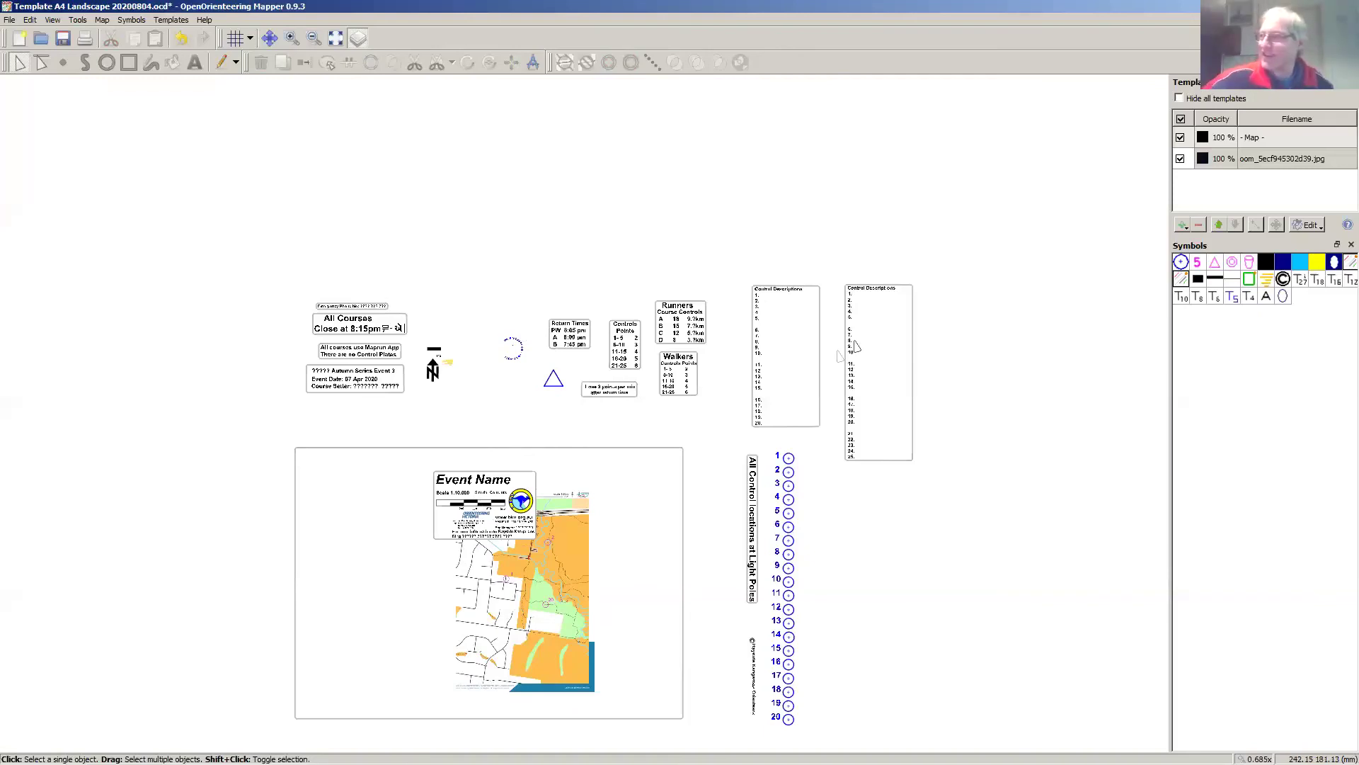
Step: Close the A4 landscape map without saving its changes and close ollie.txt
left_click(1351, 6)
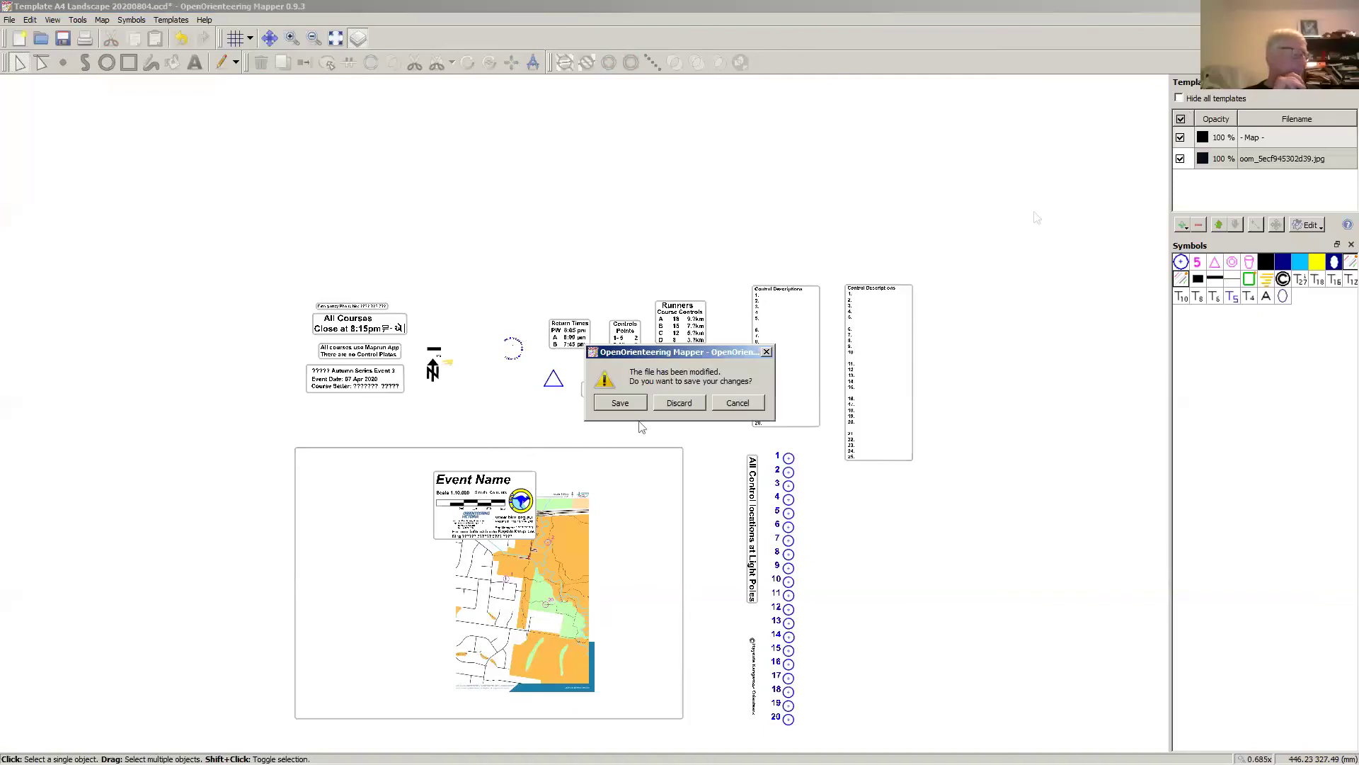
left_click(676, 403)
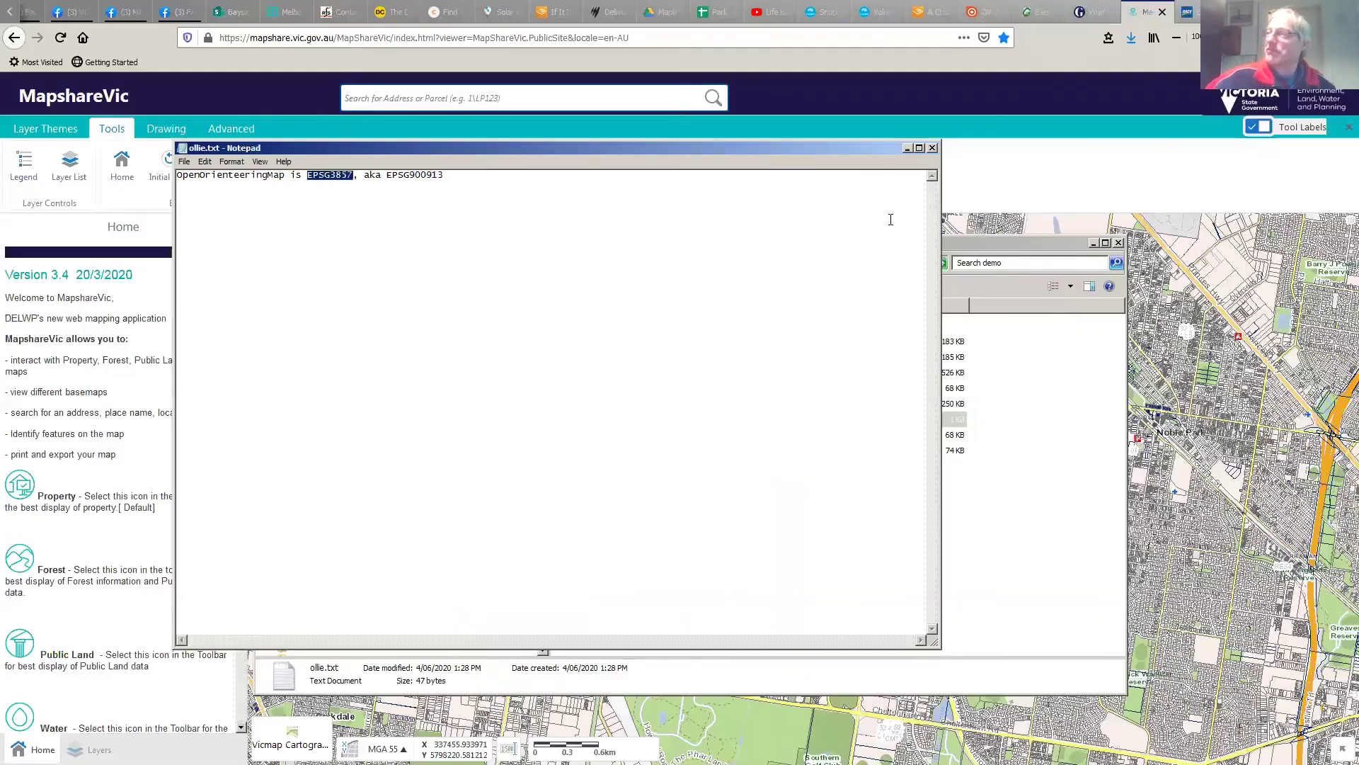
left_click(933, 148)
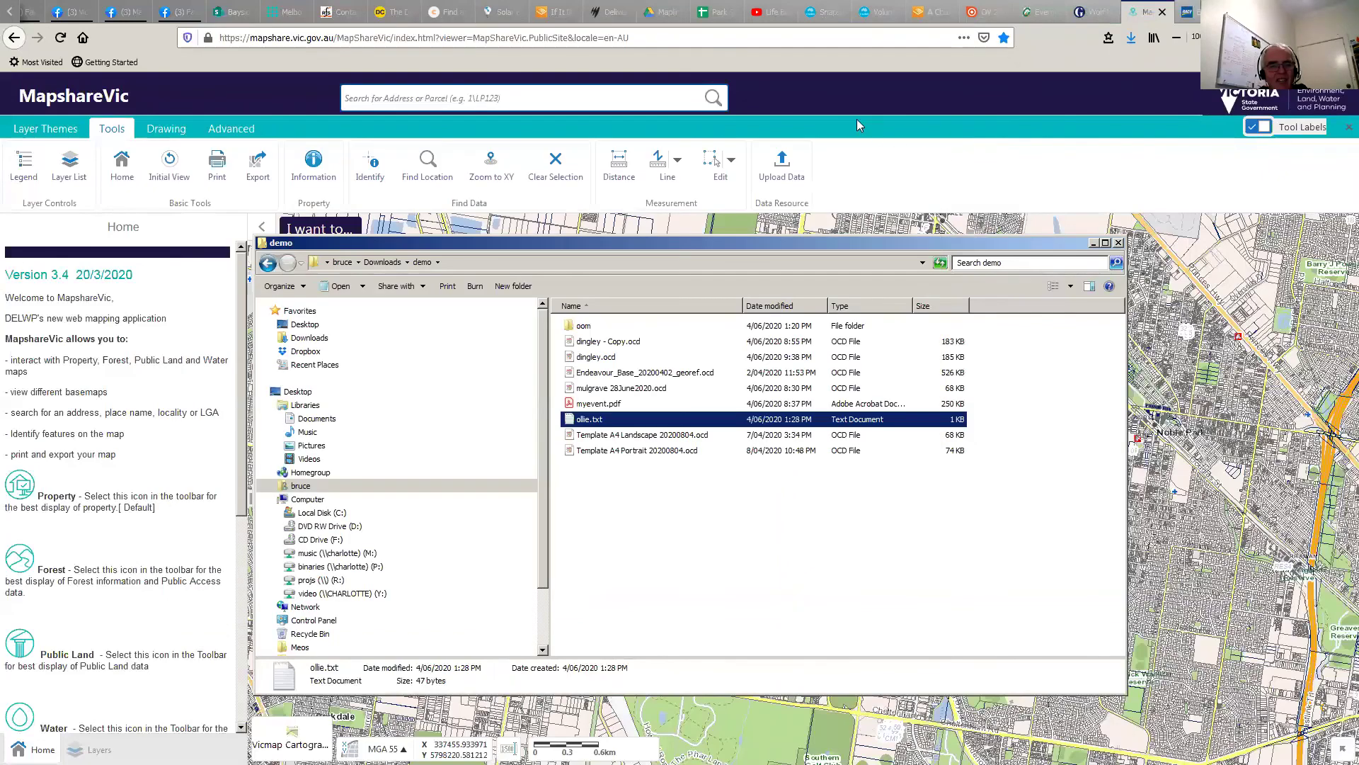